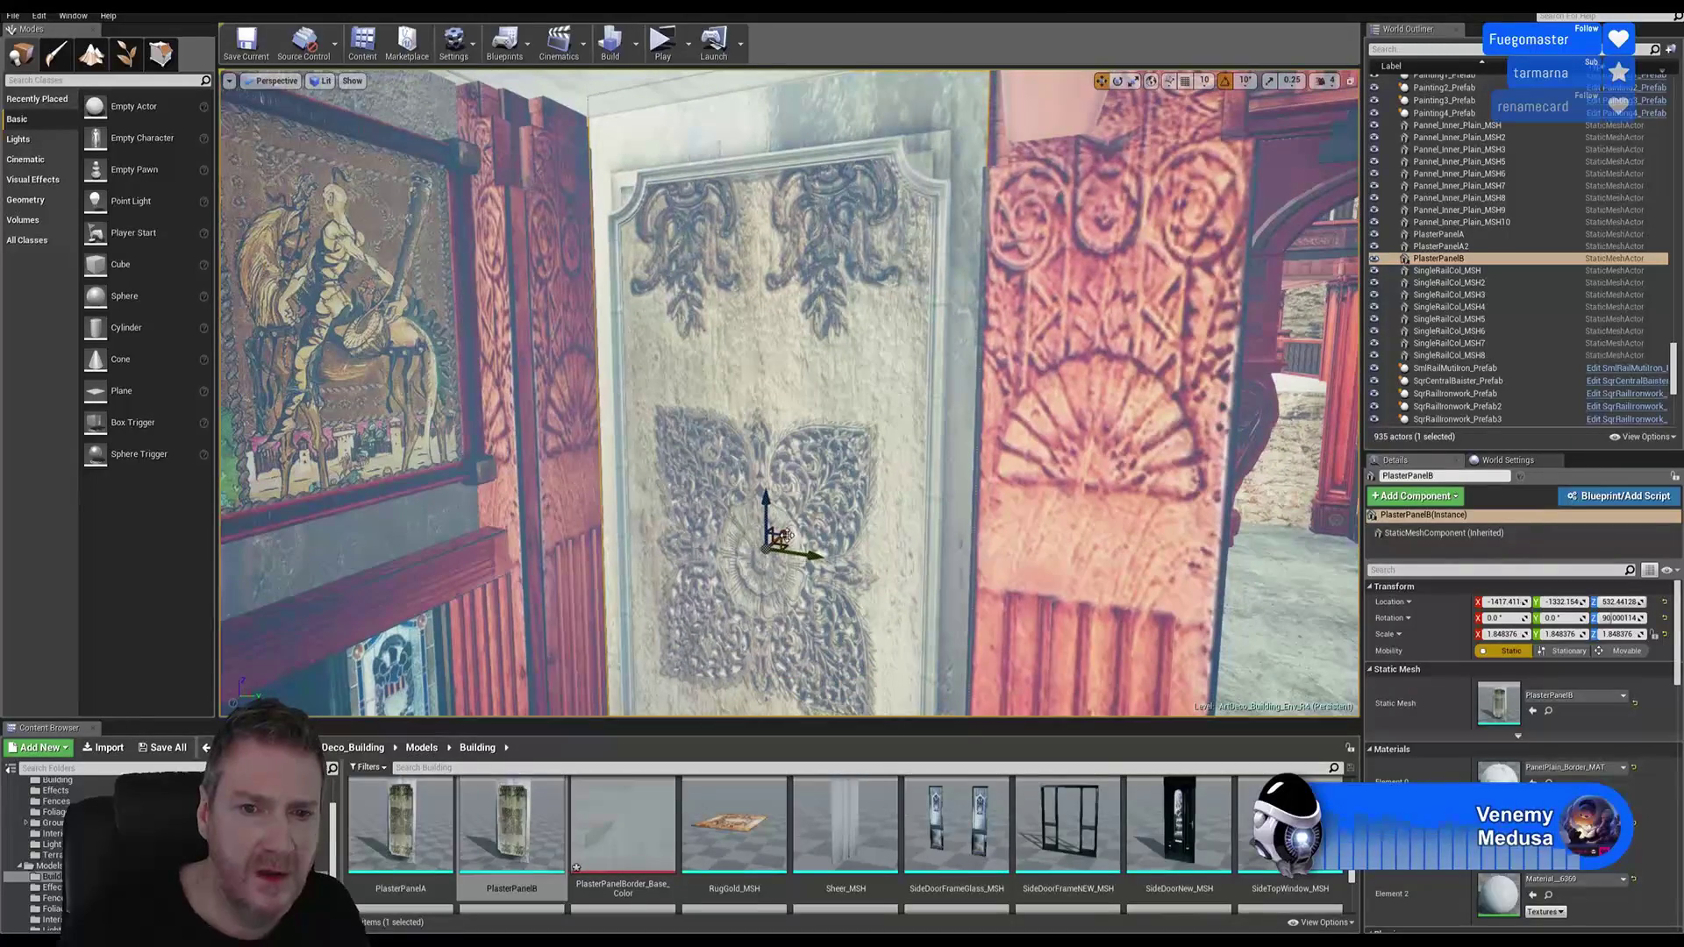
# Step: Delete the old Pannel_Inner_Plain_MSH beside the door and place PlasterPanelB on that wall at about X -1390.5
pyautogui.moveTo(783, 537); pyautogui.dragTo(974, 331)
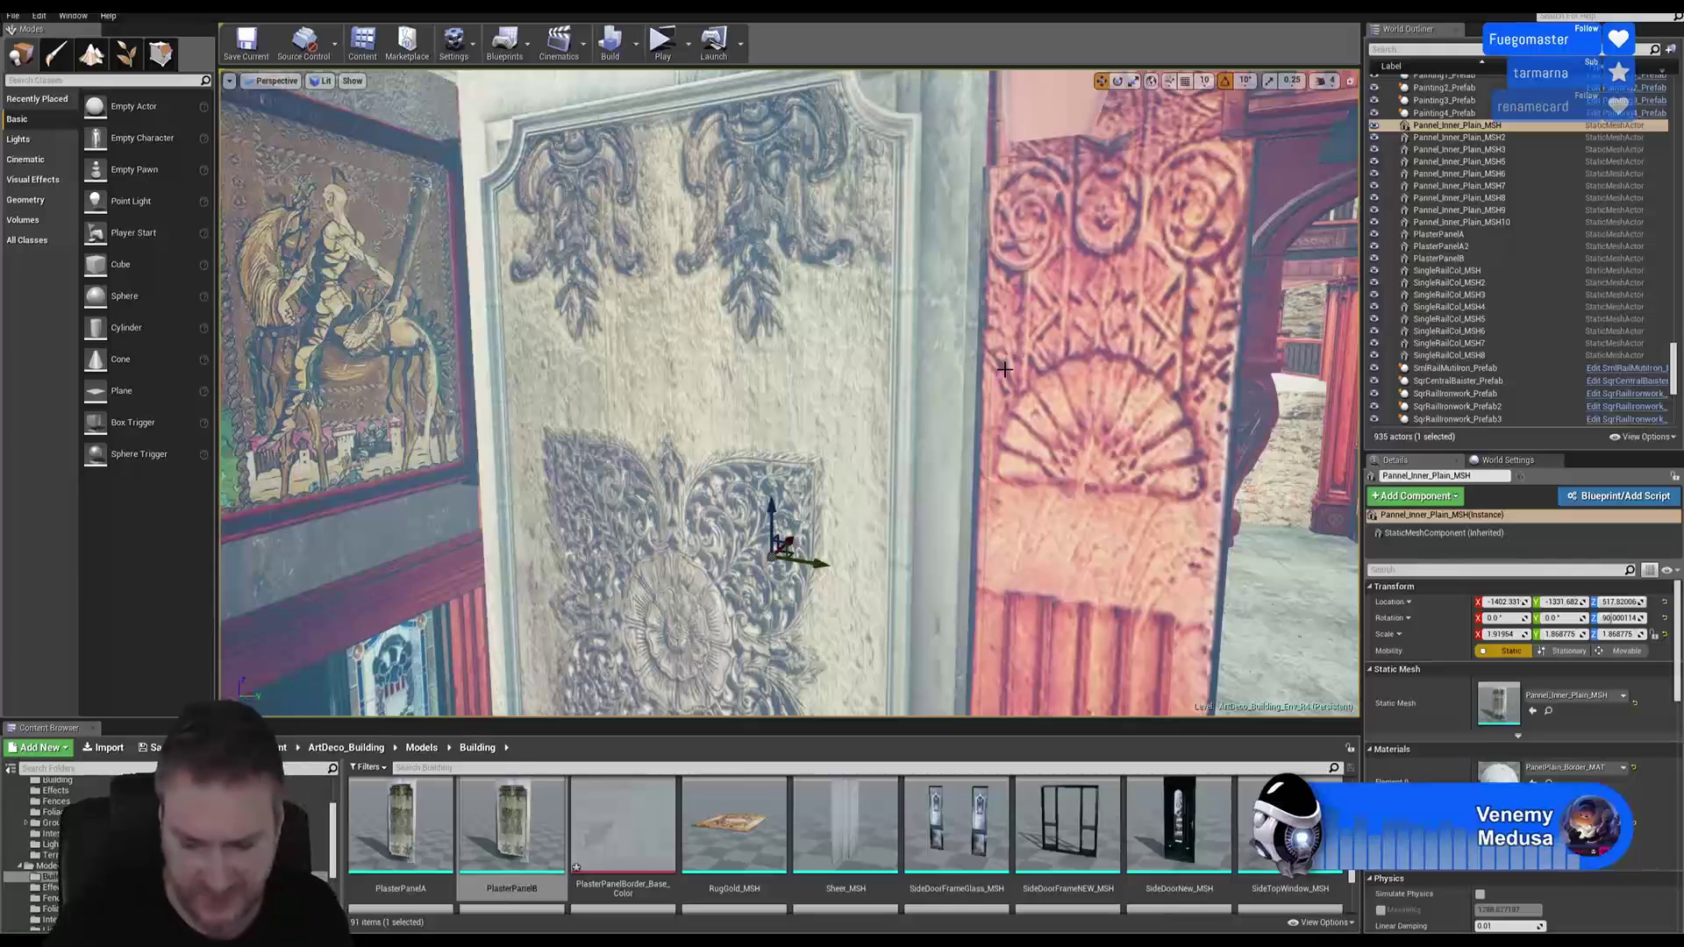
pyautogui.press('Delete')
pyautogui.click(795, 612)
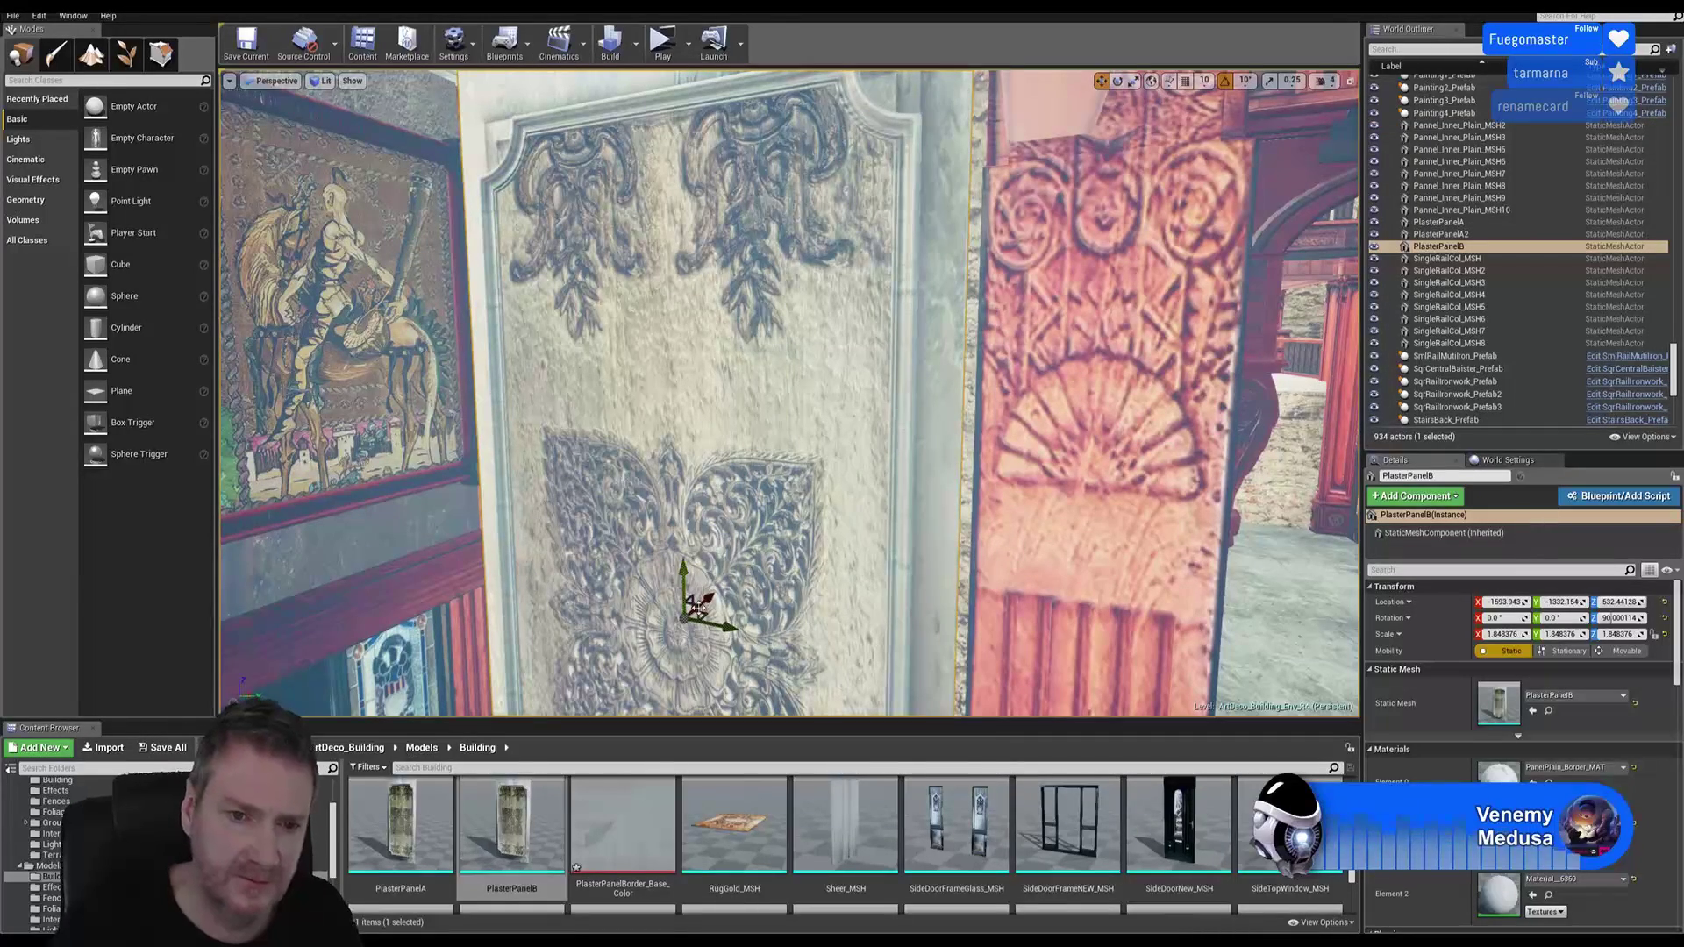
pyautogui.moveTo(711, 600); pyautogui.dragTo(792, 543)
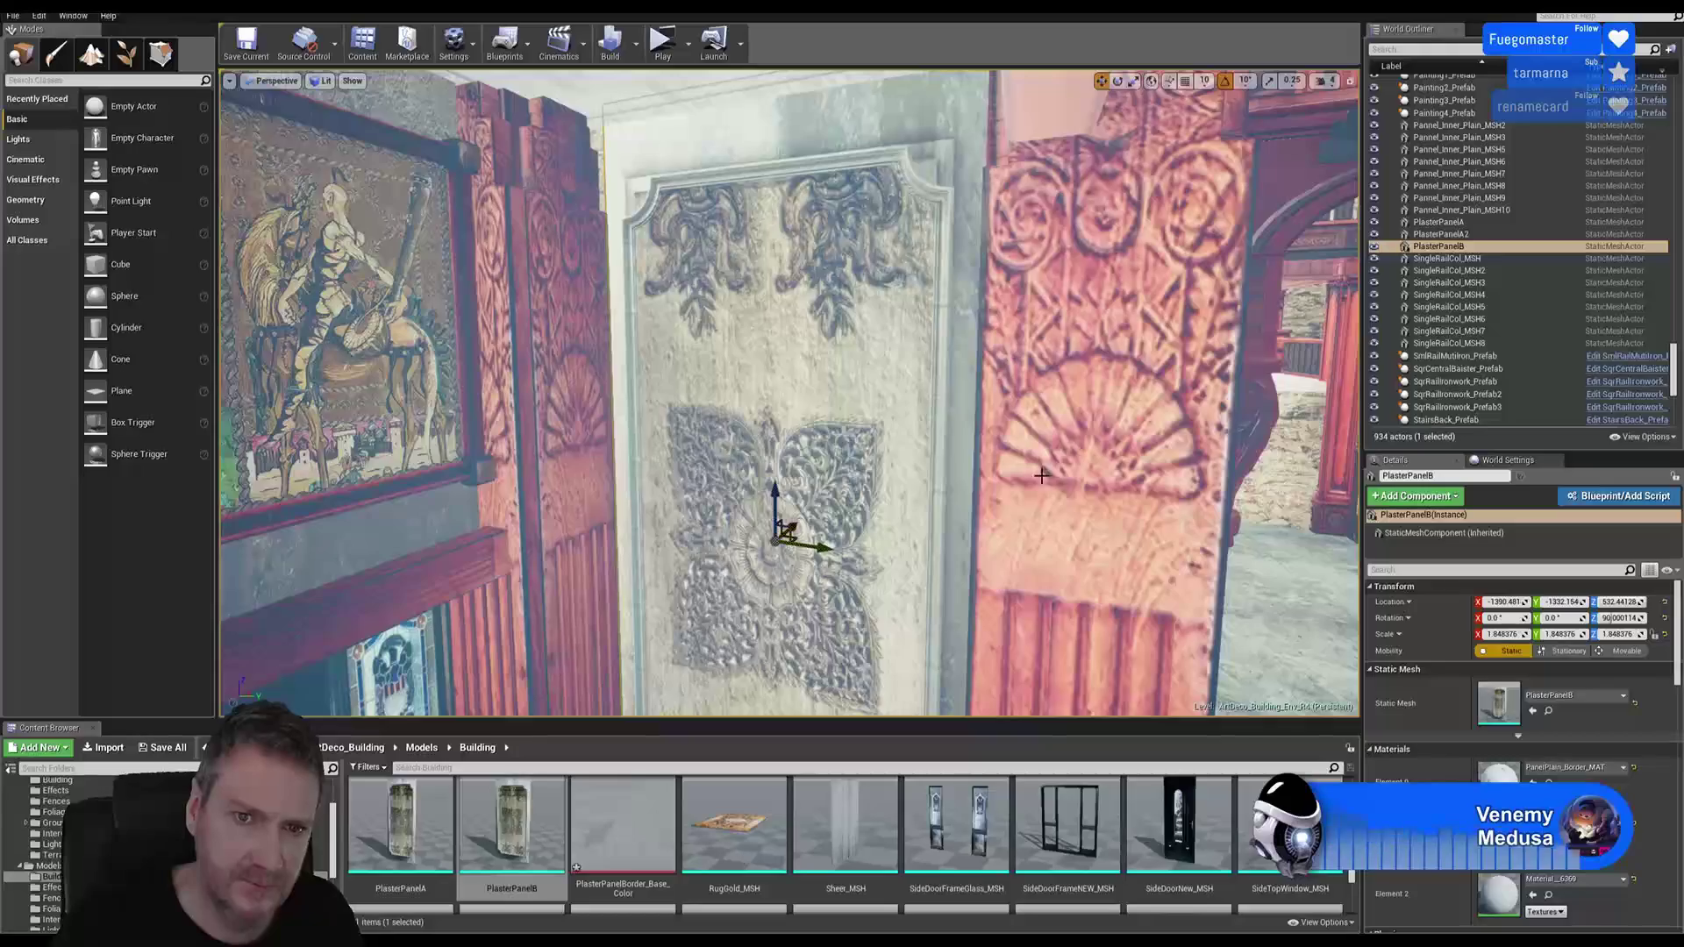
# Step: Nudge PlasterPanelB sideways to about Y -1333.7 and scale it to about 1.868 in X and 1.808 in Z
pyautogui.moveTo(1042, 476); pyautogui.dragTo(1015, 499, button='right')
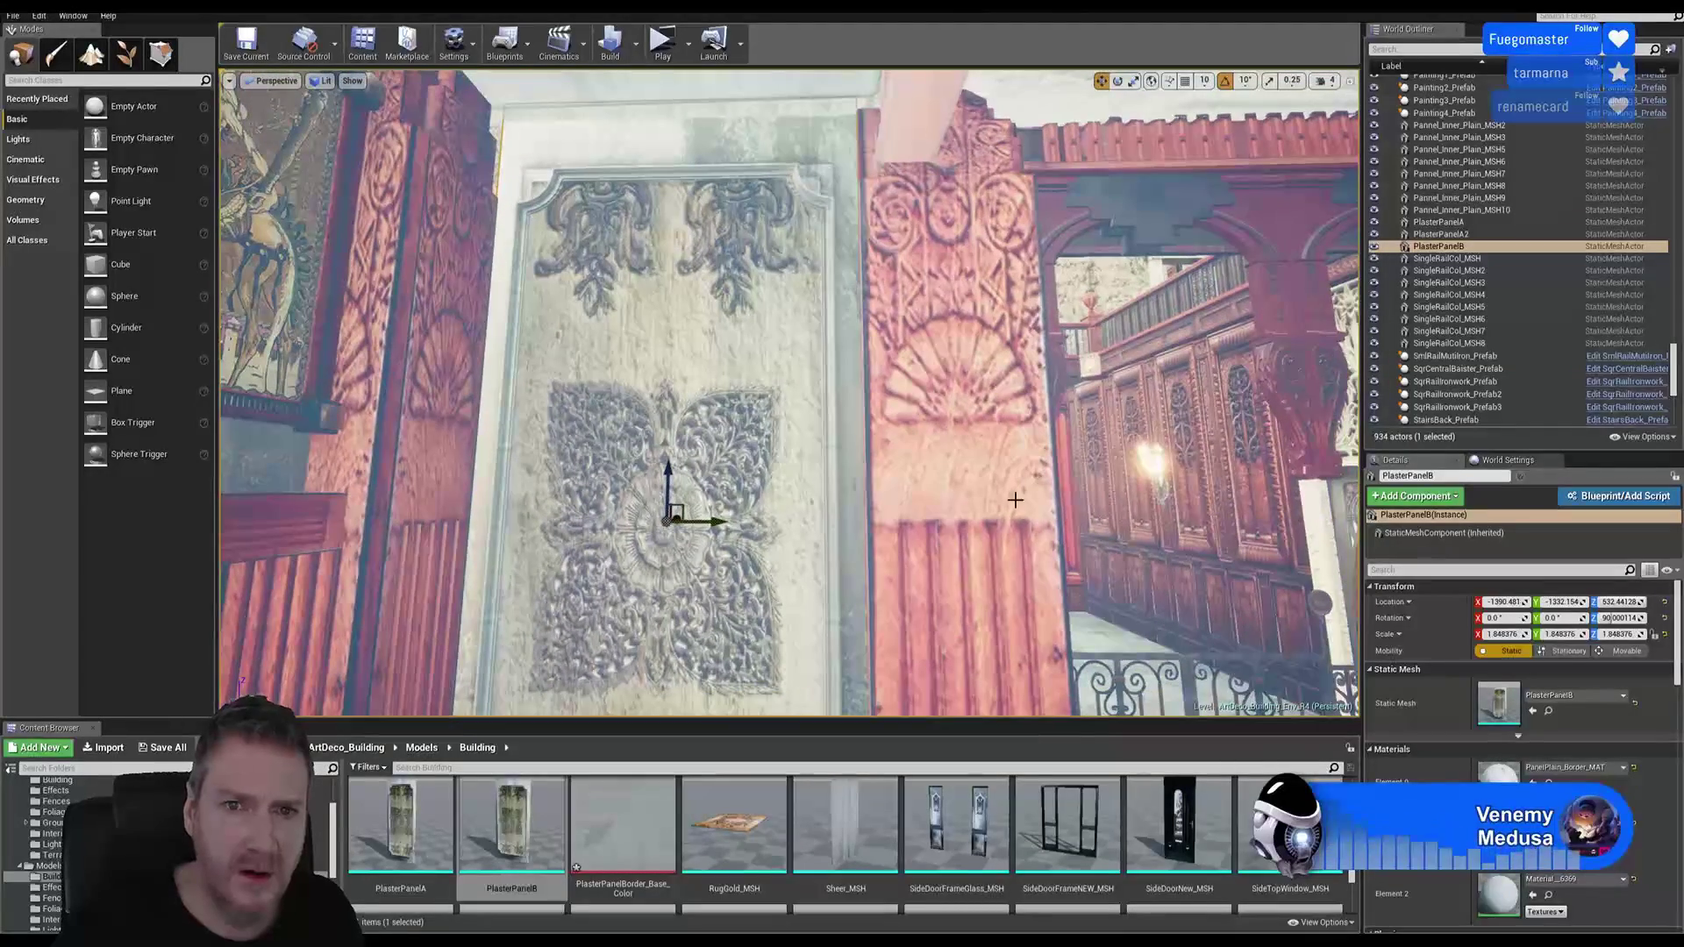
pyautogui.moveTo(721, 523); pyautogui.dragTo(720, 522)
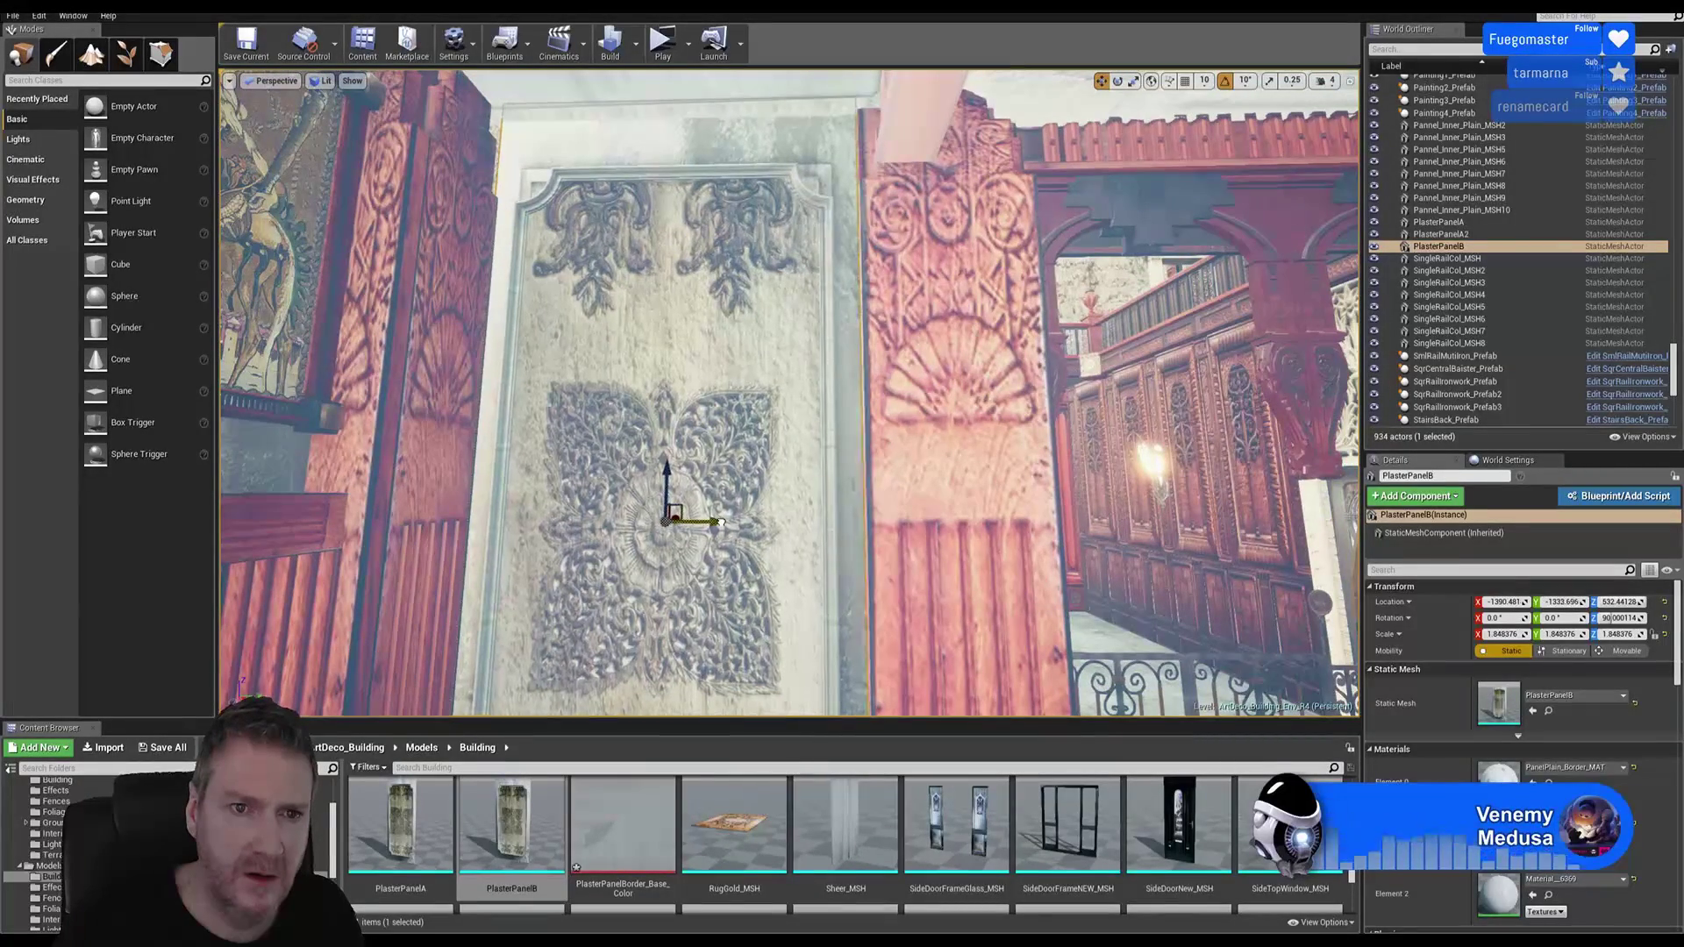
pyautogui.click(1134, 80)
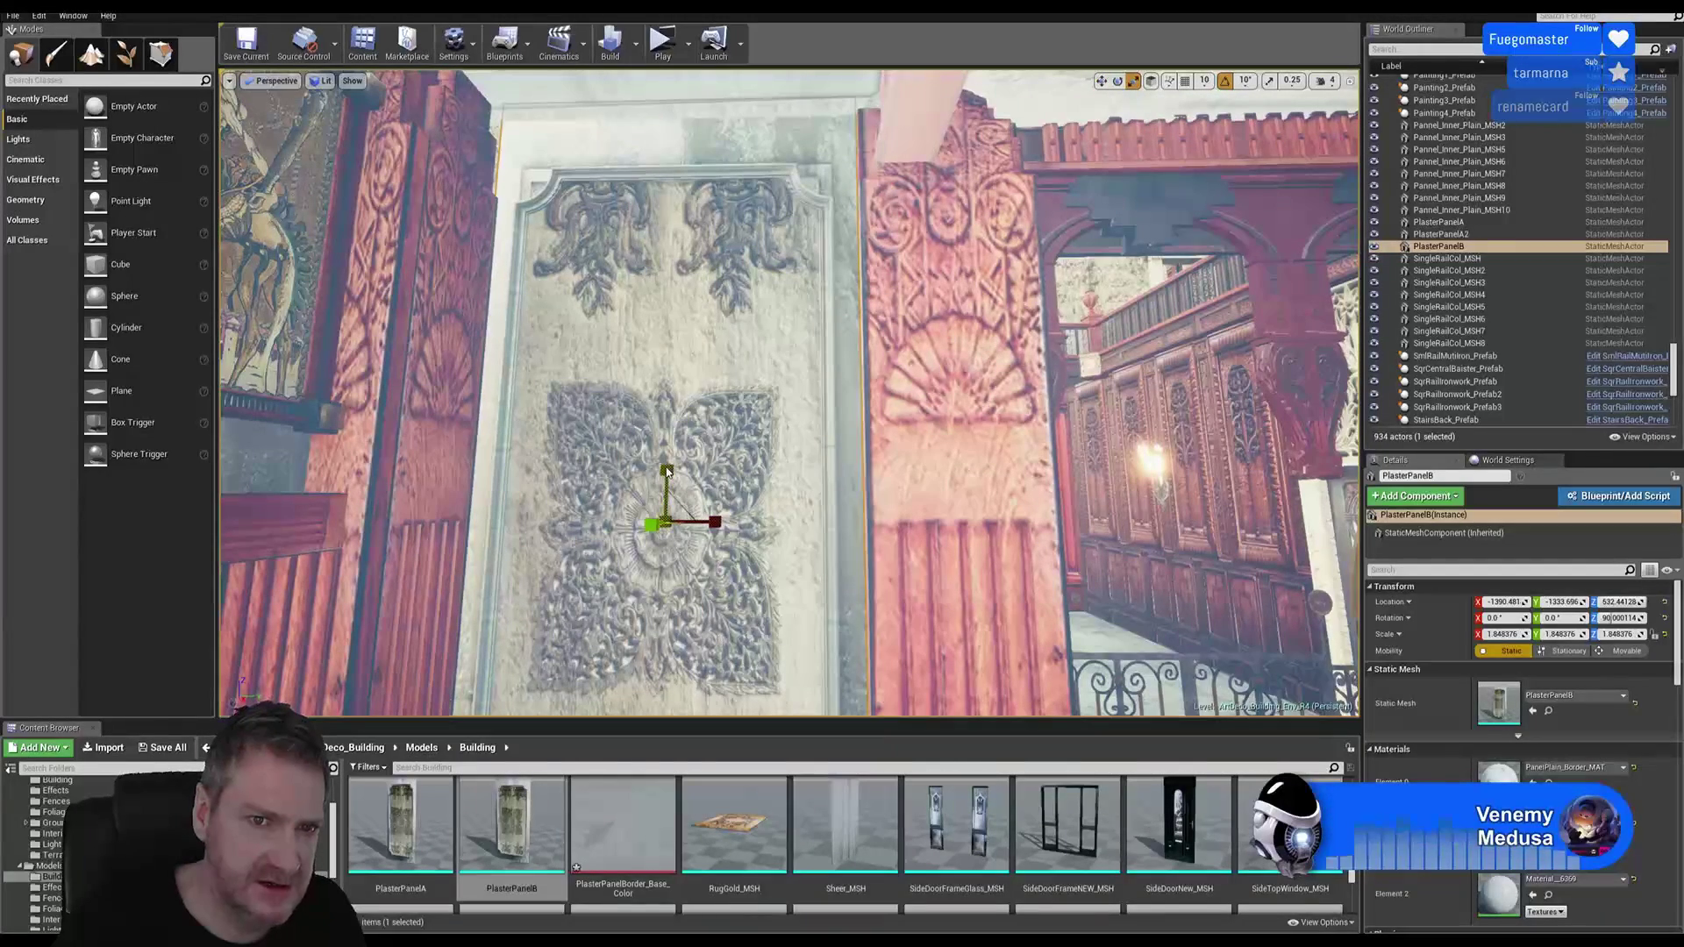
pyautogui.moveTo(667, 471); pyautogui.dragTo(666, 475)
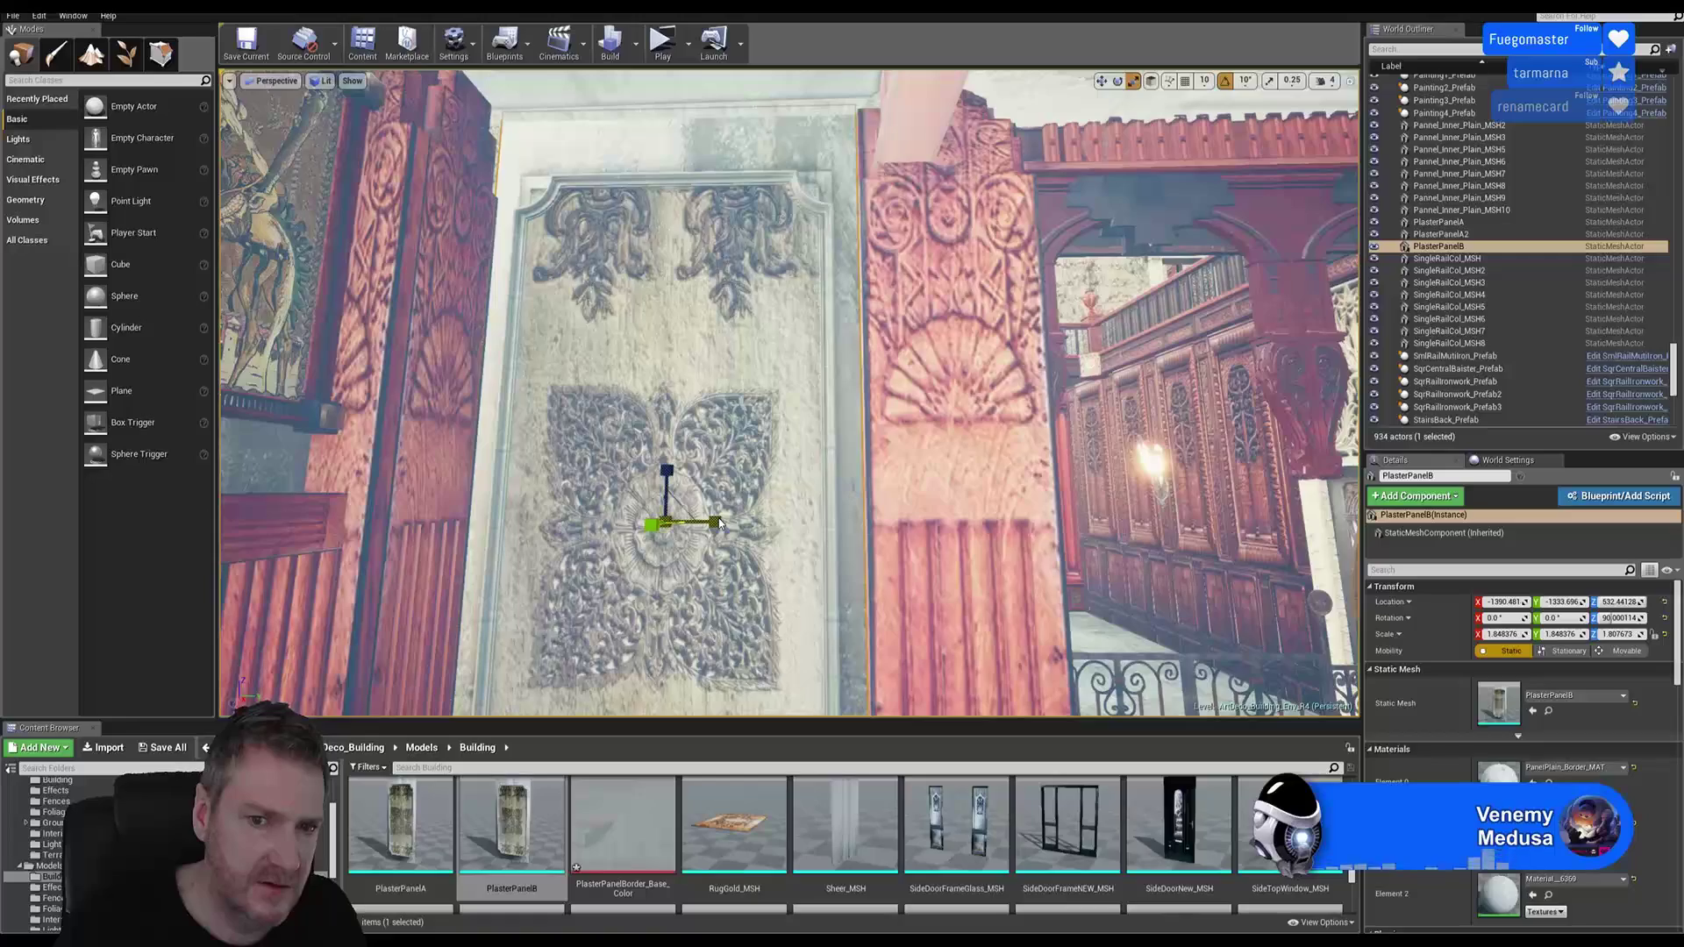
pyautogui.moveTo(719, 522); pyautogui.dragTo(721, 517)
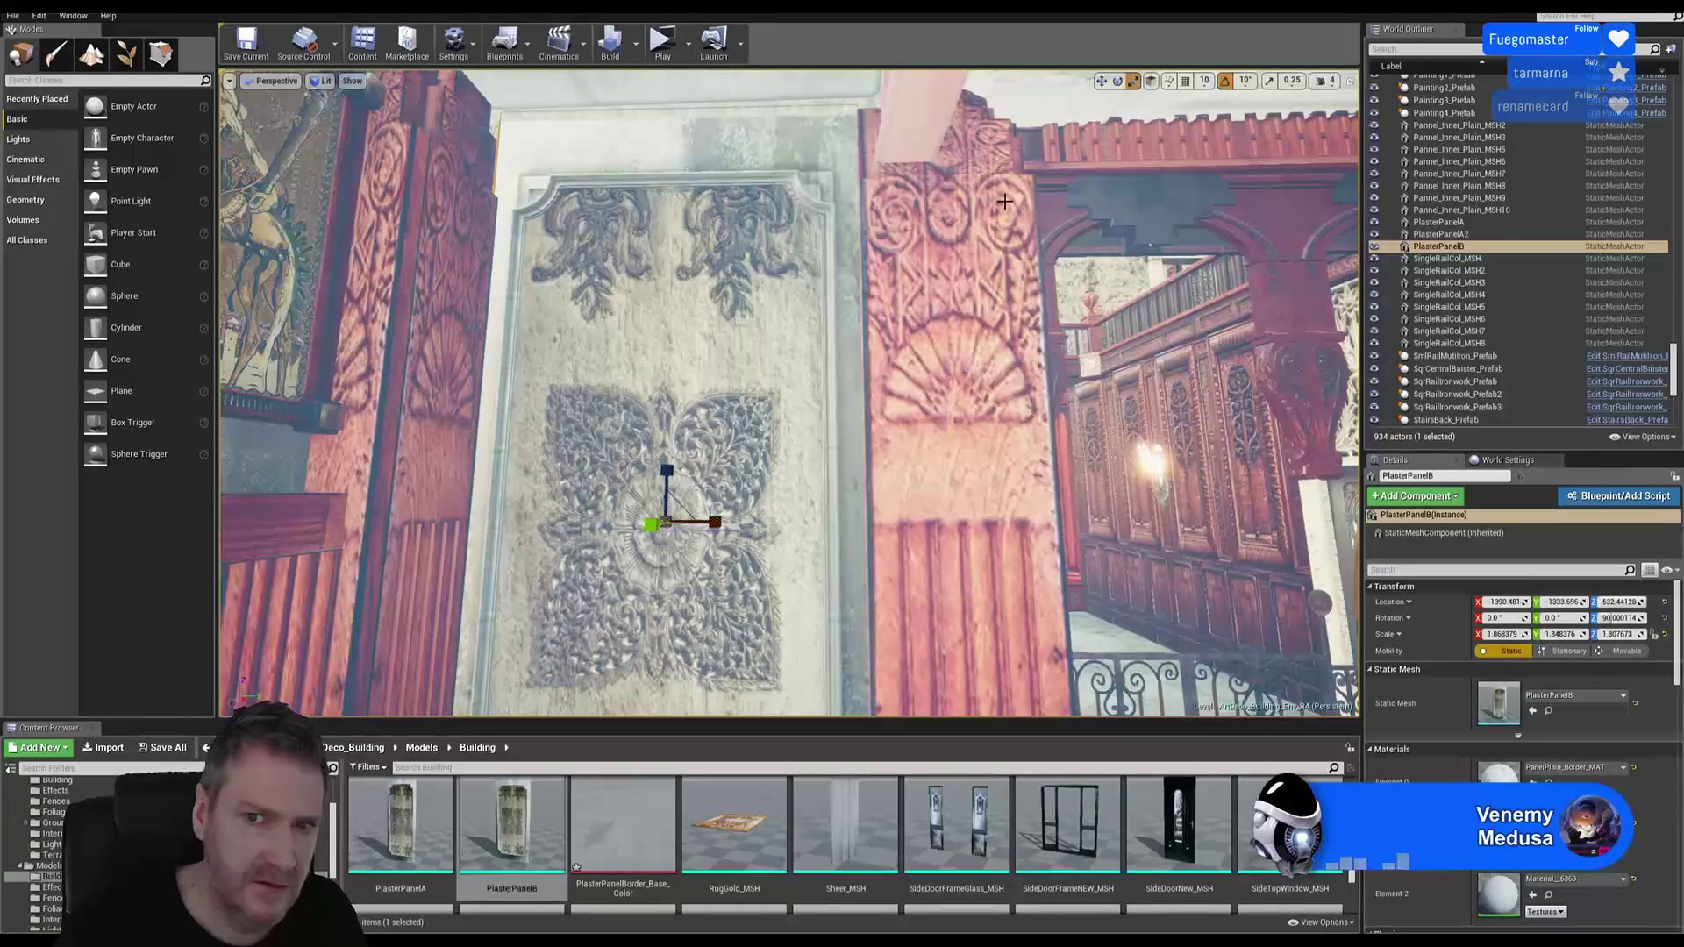
# Step: Lower PlasterPanelB to about Z 526.07 and shift it sideways to about Y -1330.04 to fit the wall recess
pyautogui.click(1102, 81)
pyautogui.moveTo(956, 355); pyautogui.dragTo(931, 455, button='right')
pyautogui.moveTo(685, 548)
pyautogui.mouseDown(button='right')
pyautogui.moveTo(685, 575)
pyautogui.moveTo(685, 548)
pyautogui.mouseUp(button='right')
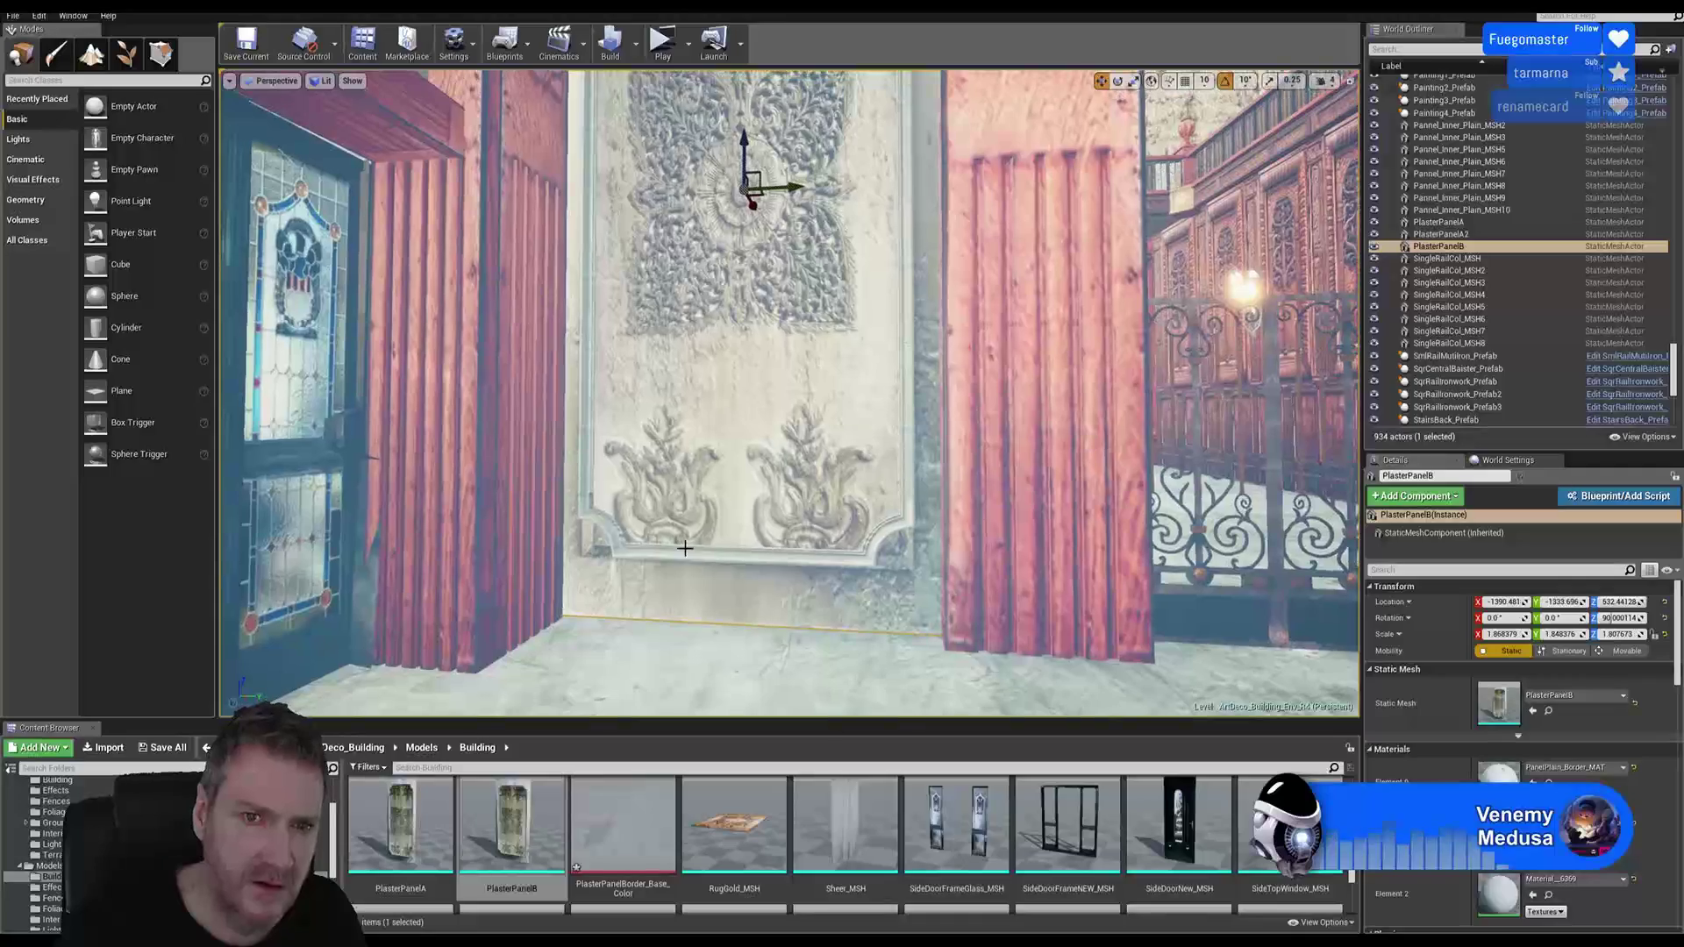
pyautogui.moveTo(744, 153); pyautogui.dragTo(743, 159)
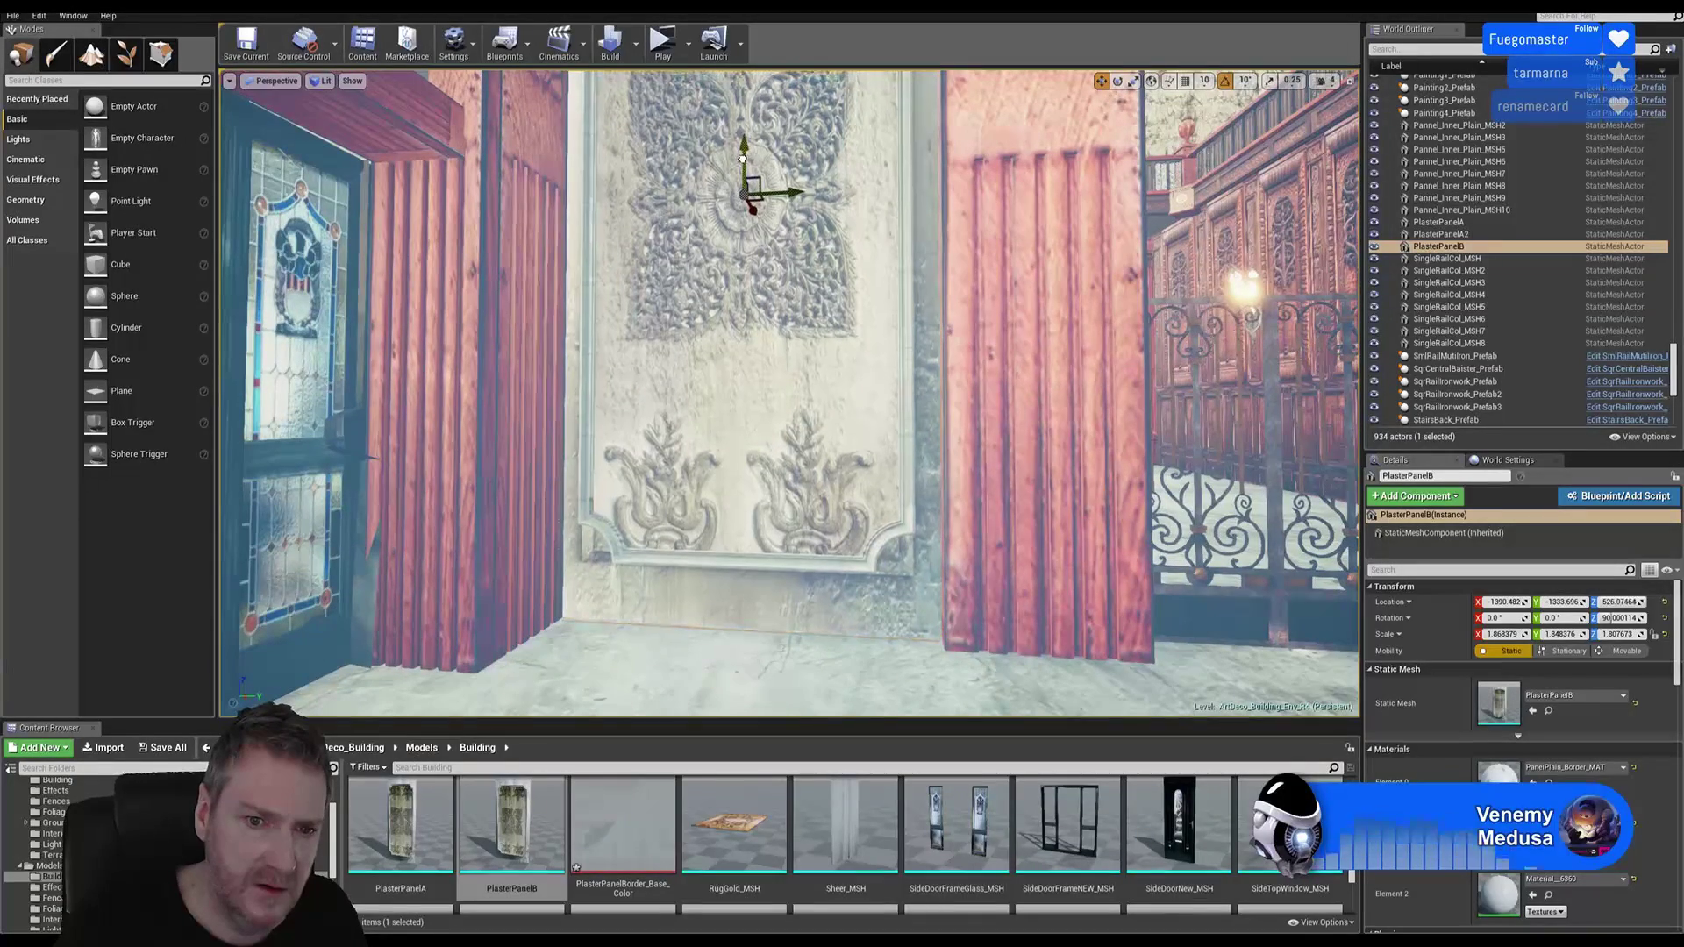
pyautogui.press('Escape')
pyautogui.moveTo(945, 421); pyautogui.dragTo(793, 426, button='right')
pyautogui.click(793, 426)
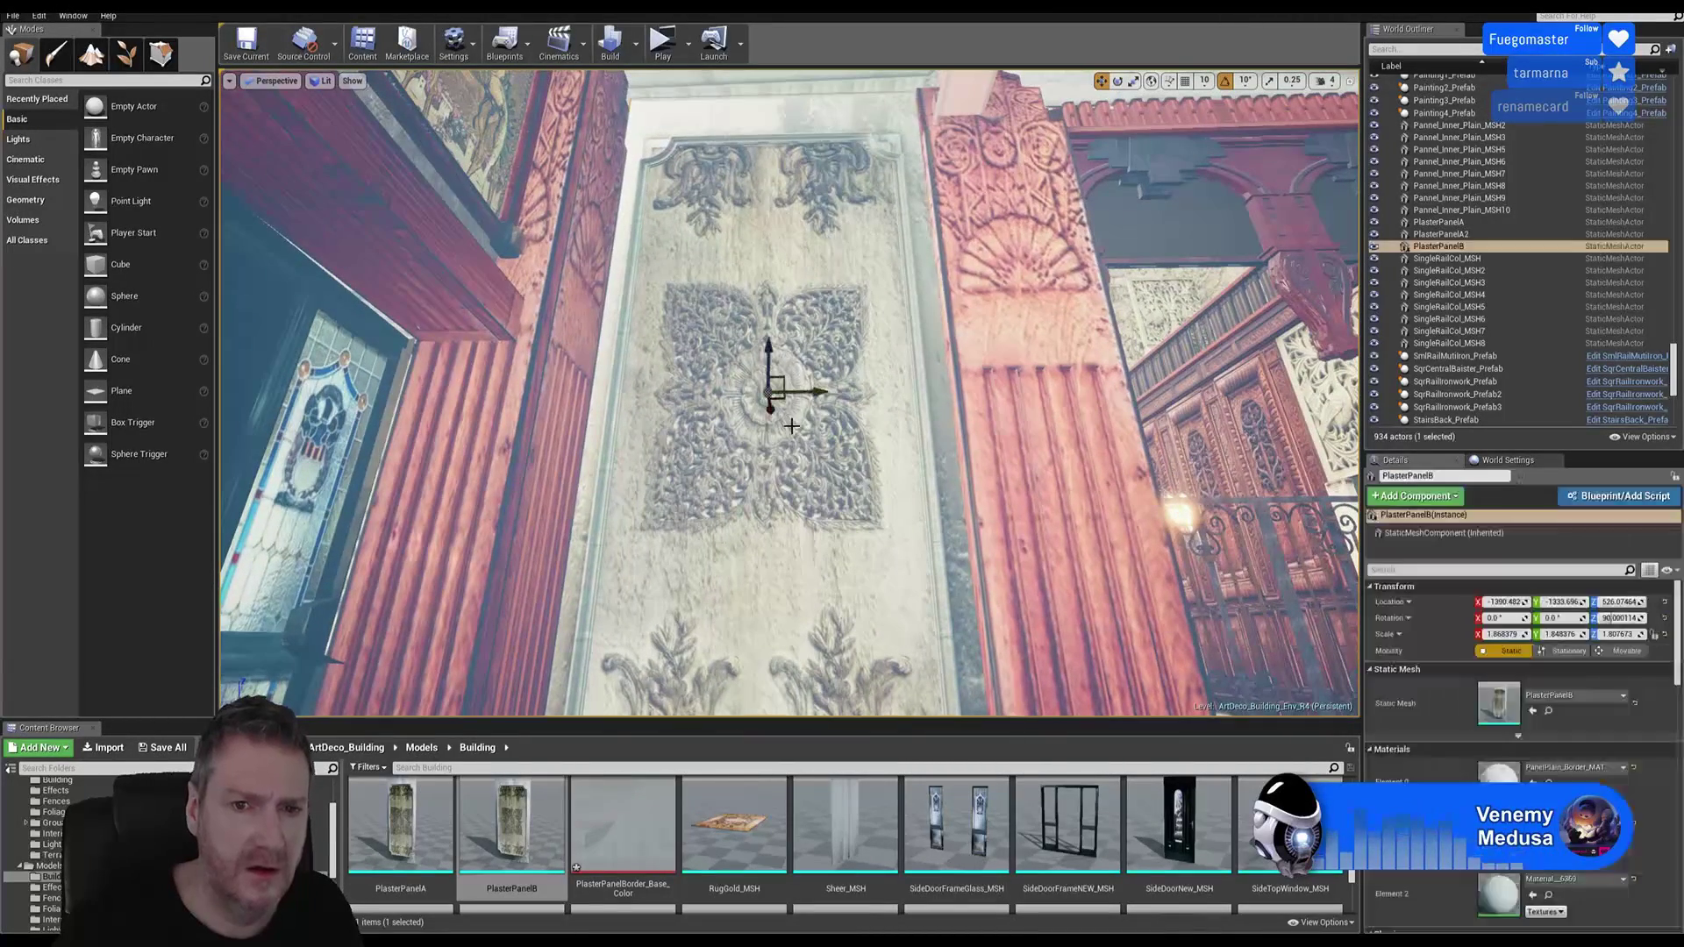
pyautogui.moveTo(818, 394); pyautogui.dragTo(826, 386)
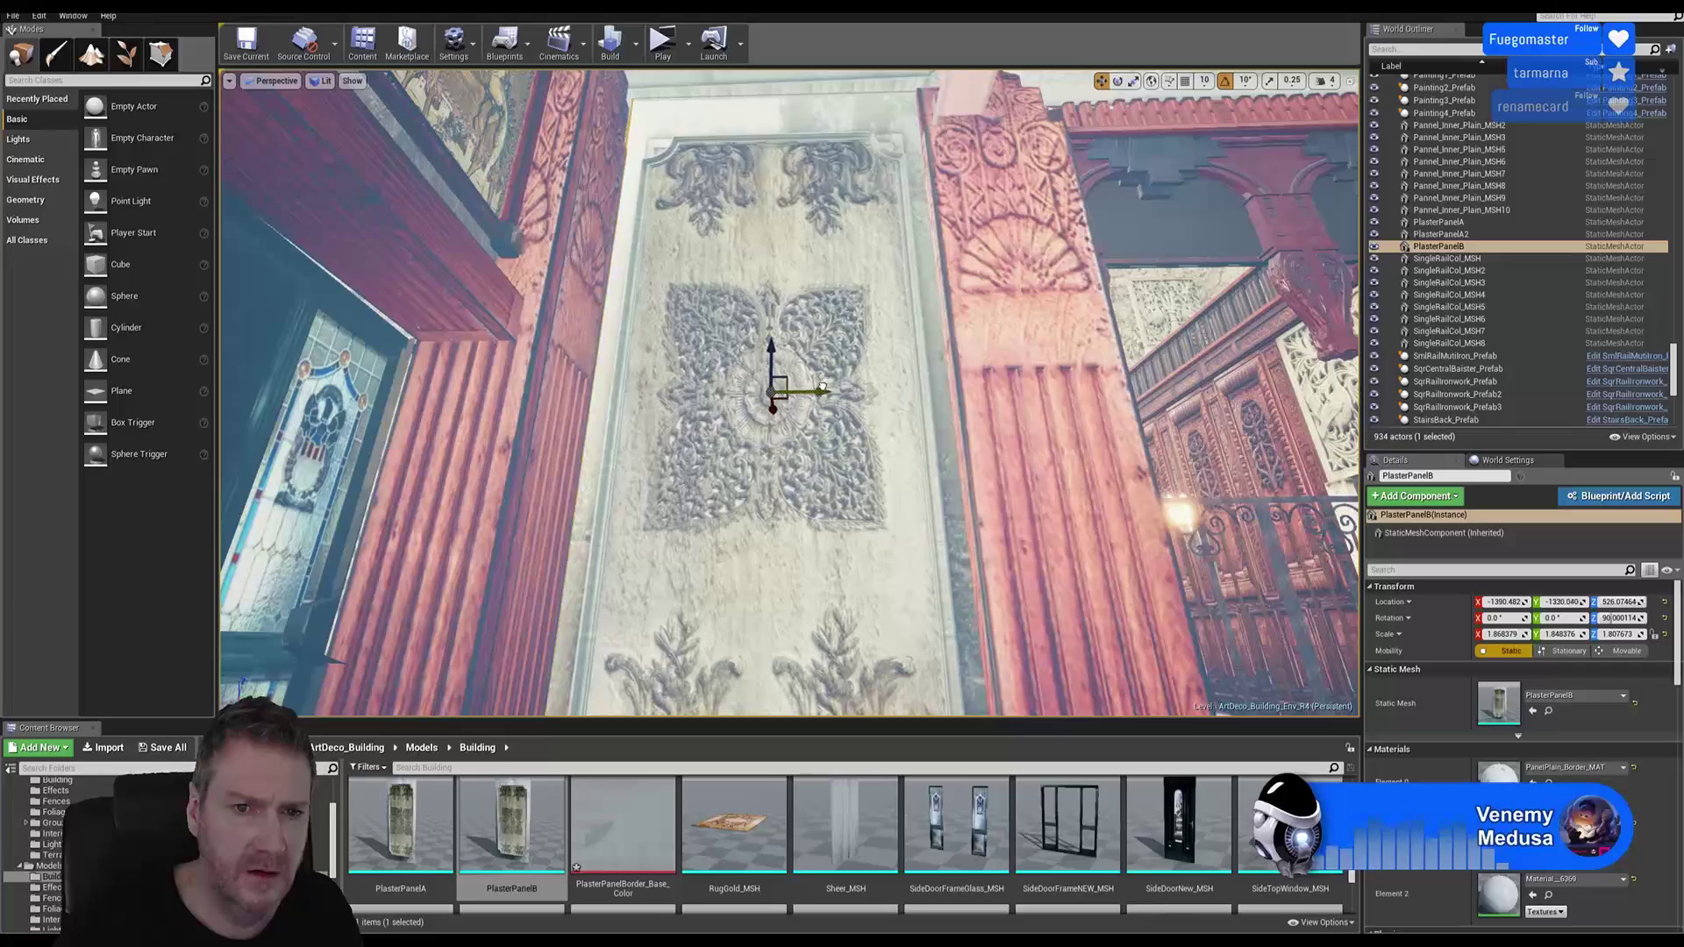
pyautogui.press('Escape')
# Step: Delete the old carved panel on the opposite wall of the door alcove
pyautogui.moveTo(941, 359)
pyautogui.mouseDown(button='right')
pyautogui.moveTo(938, 386)
pyautogui.moveTo(1036, 378)
pyautogui.moveTo(868, 373)
pyautogui.moveTo(921, 399)
pyautogui.moveTo(926, 351)
pyautogui.mouseUp(button='right')
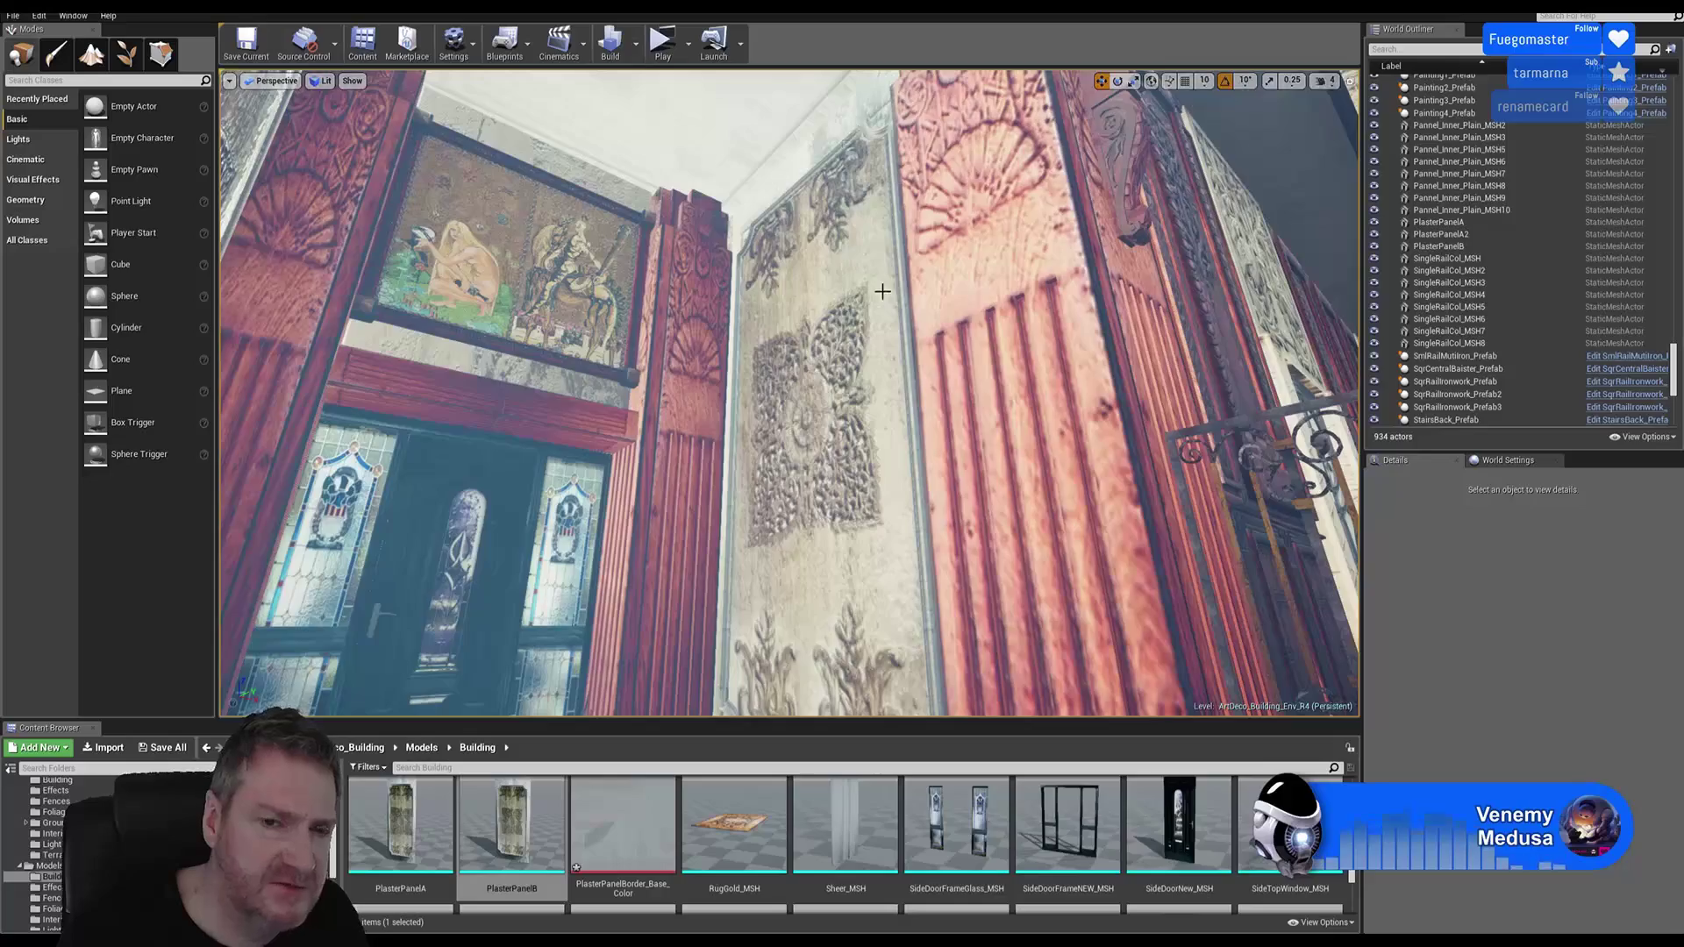
pyautogui.moveTo(883, 289); pyautogui.dragTo(899, 428, button='right')
pyautogui.press('w')
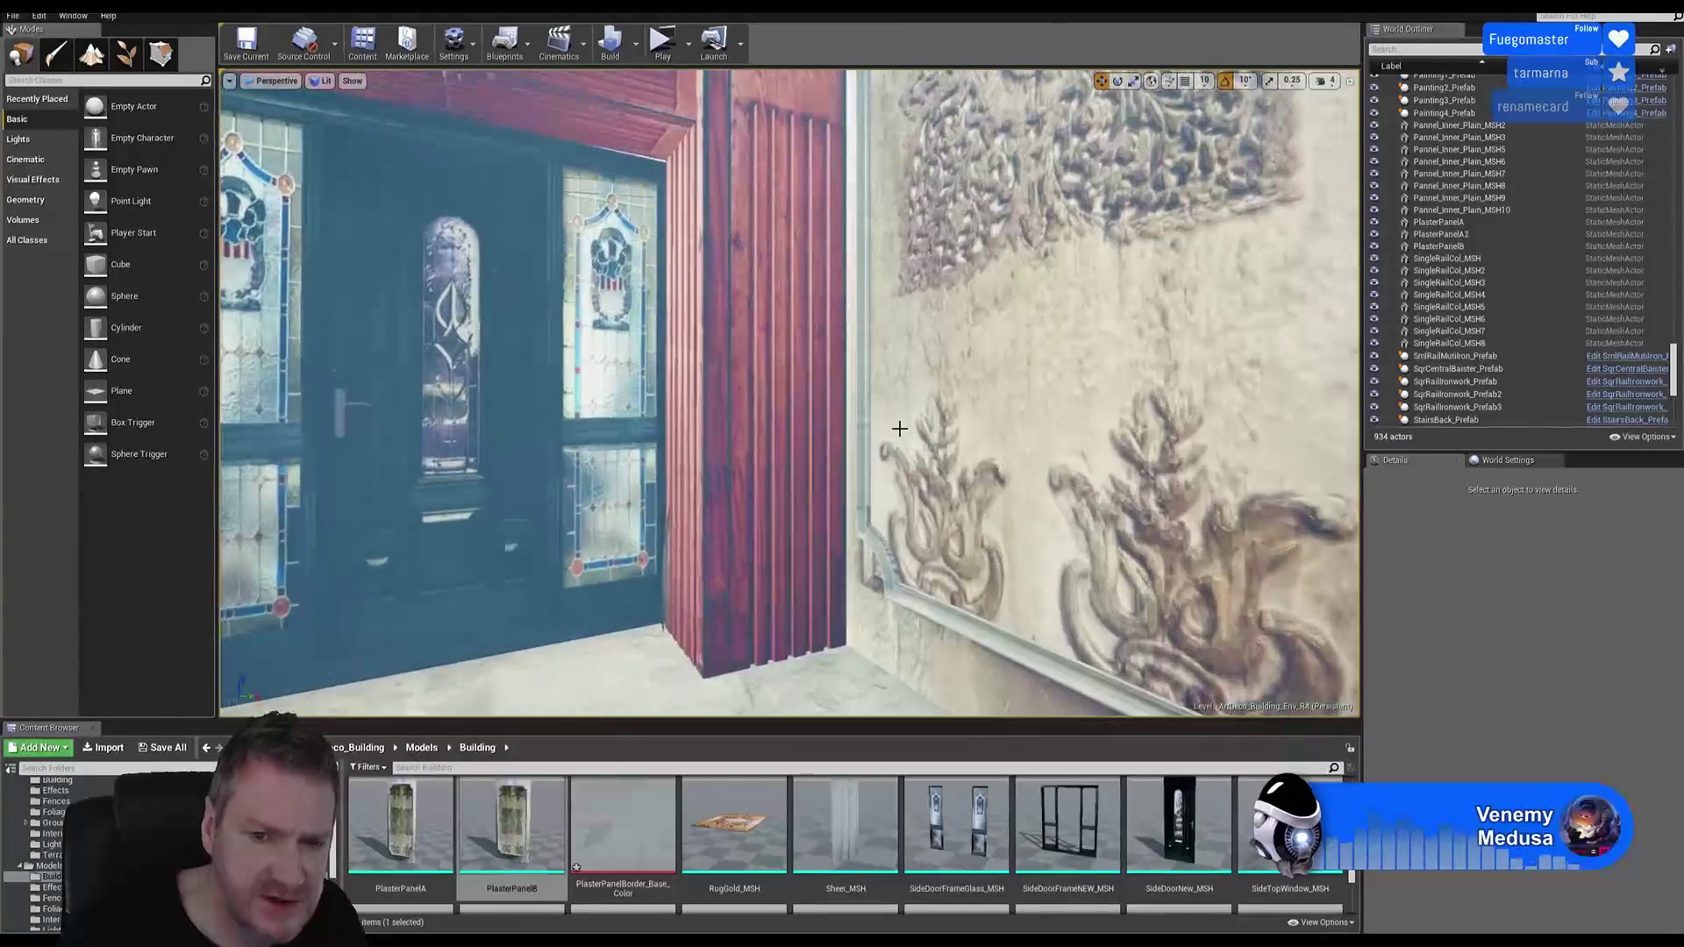
pyautogui.moveTo(939, 566)
pyautogui.mouseDown(button='right')
pyautogui.moveTo(1105, 549)
pyautogui.moveTo(939, 502)
pyautogui.mouseUp(button='right')
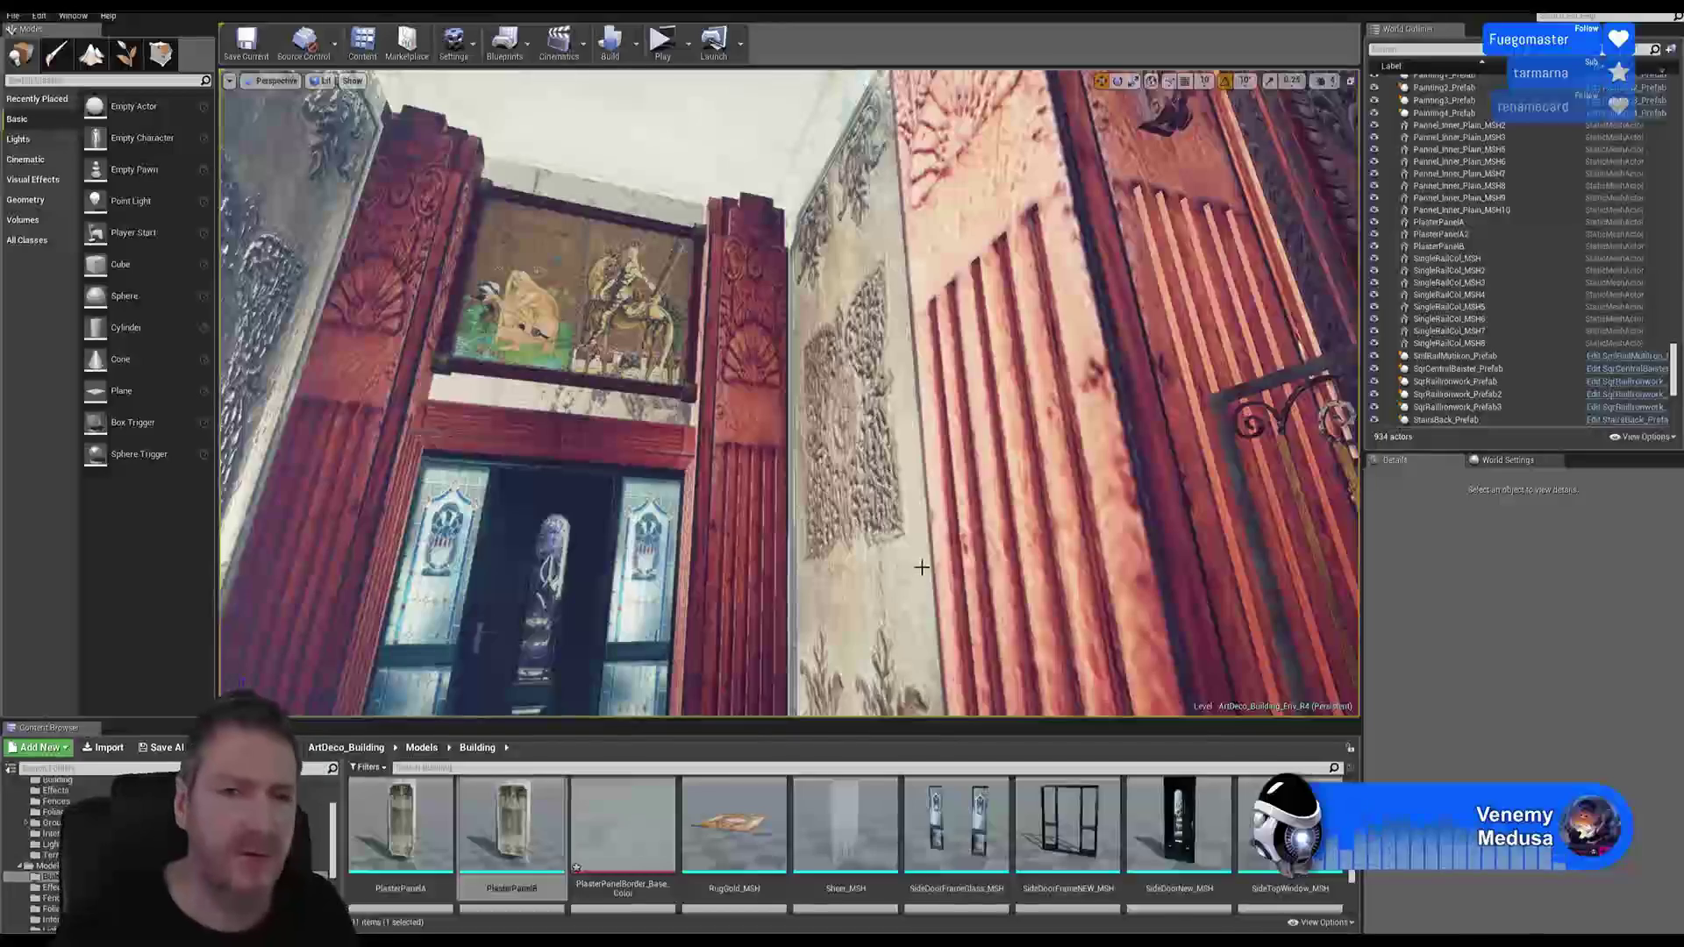
pyautogui.moveTo(921, 568); pyautogui.dragTo(510, 410, button='right')
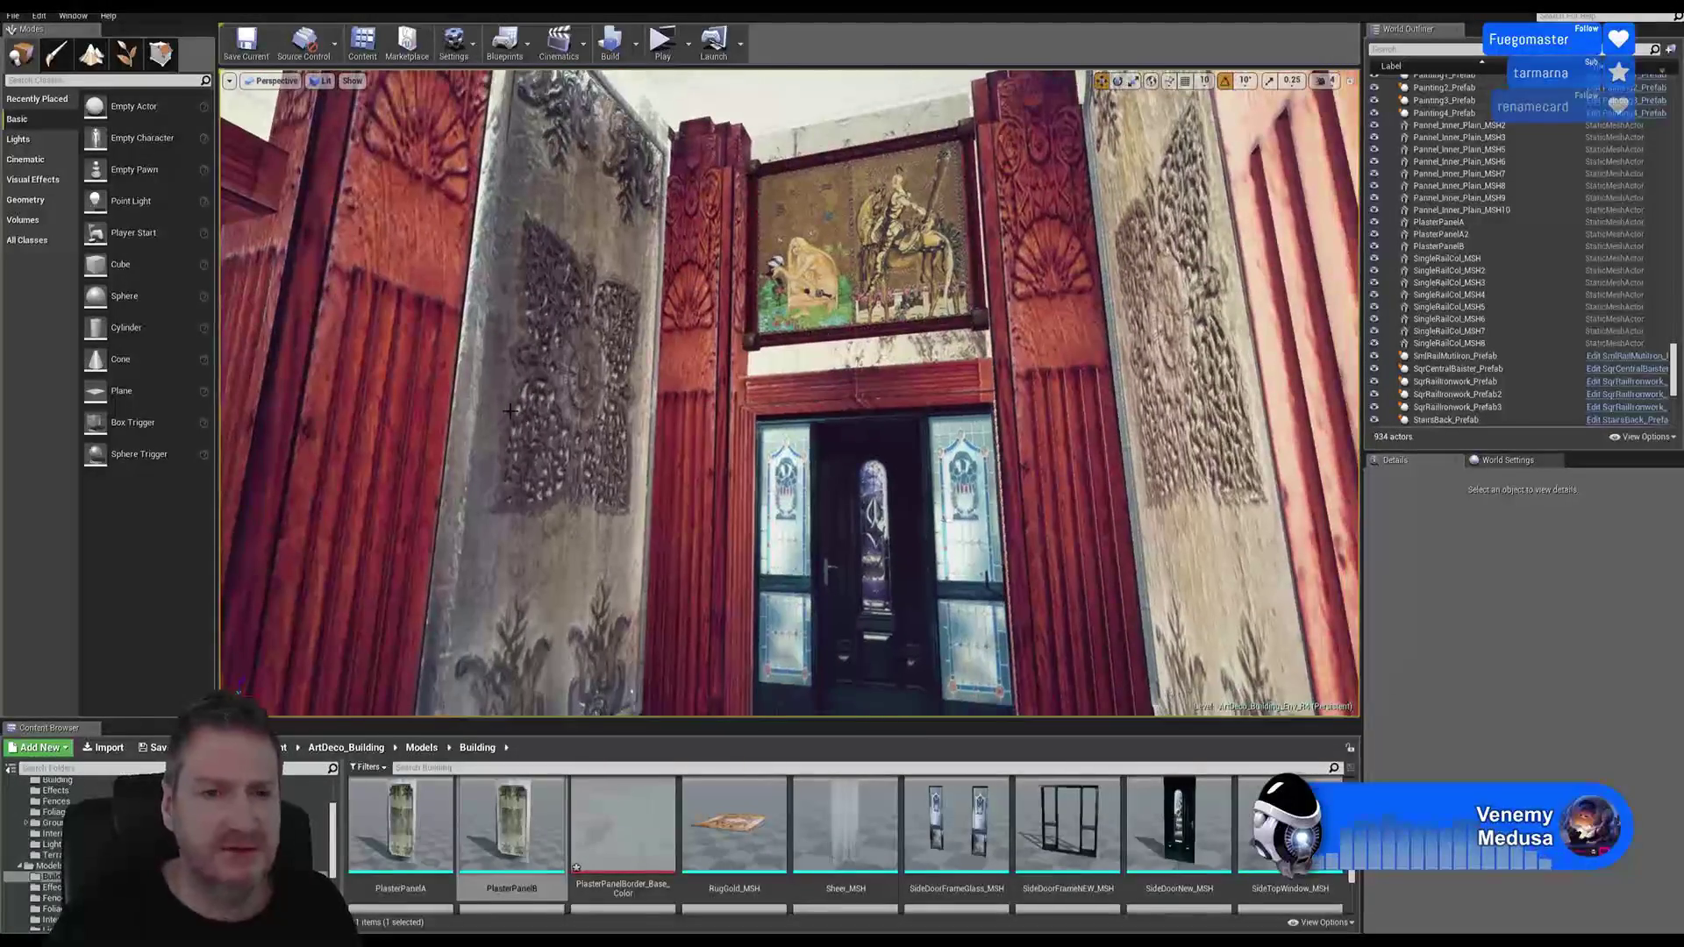
pyautogui.click(566, 382)
pyautogui.press('Delete')
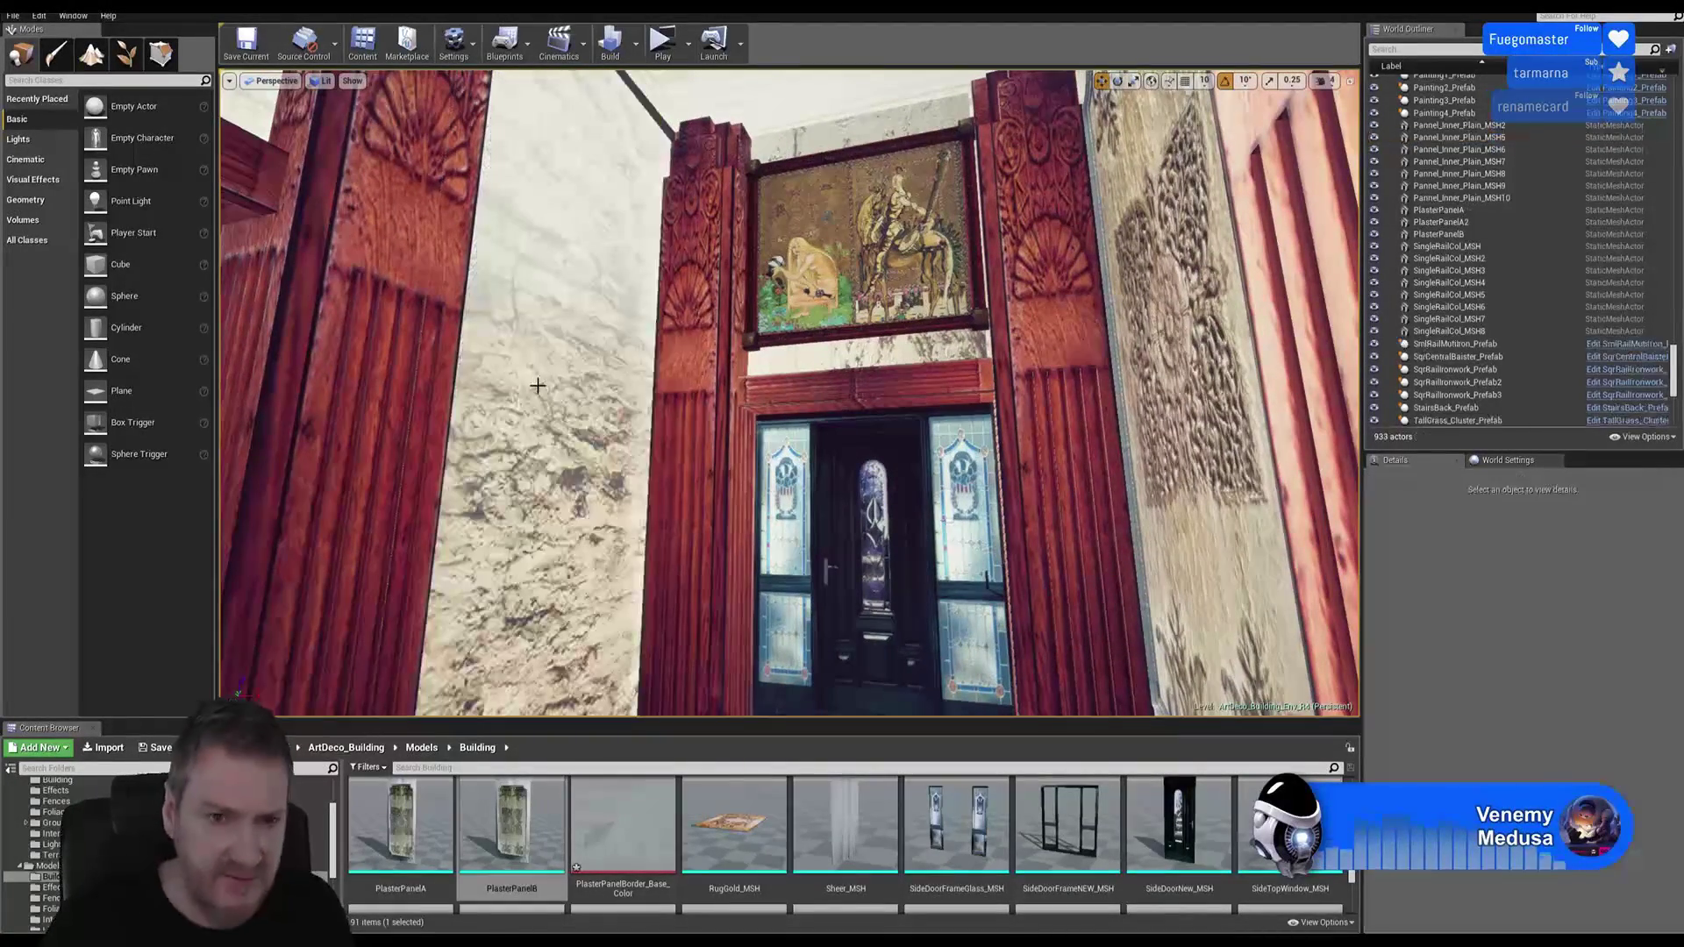
# Step: Duplicate PlasterPanelB and move the copy along X to the middle of the alcove, at about X -1746.8
pyautogui.click(1170, 303)
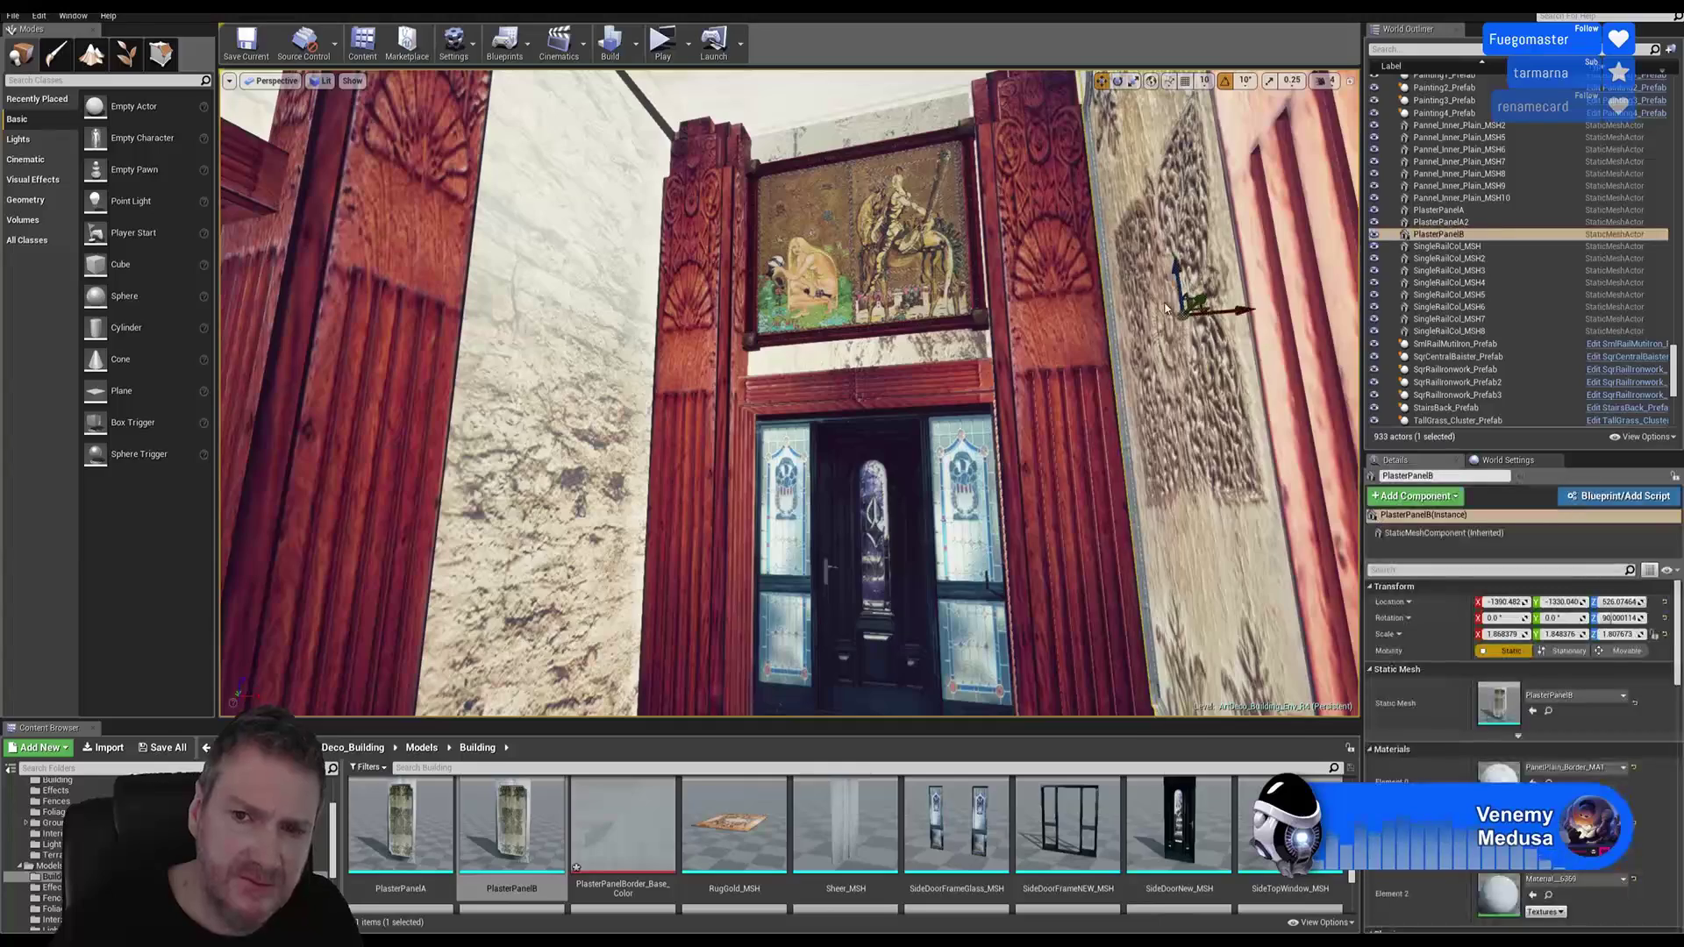
pyautogui.rightClick(1167, 301)
pyautogui.moveTo(1287, 538)
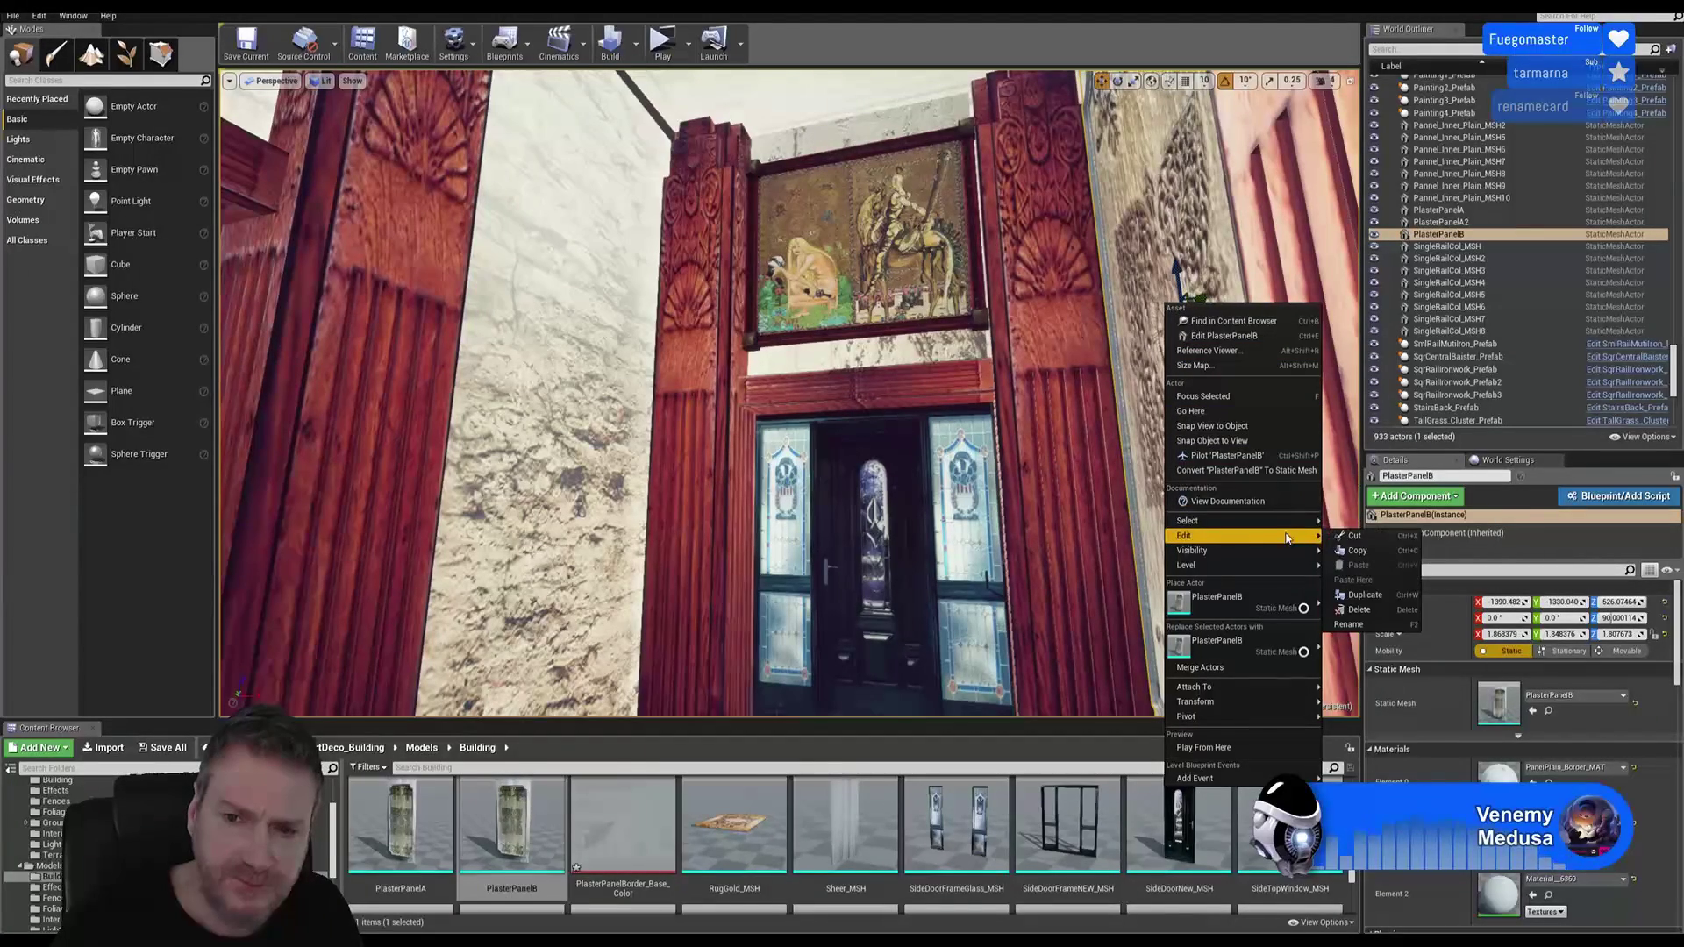
pyautogui.click(1365, 595)
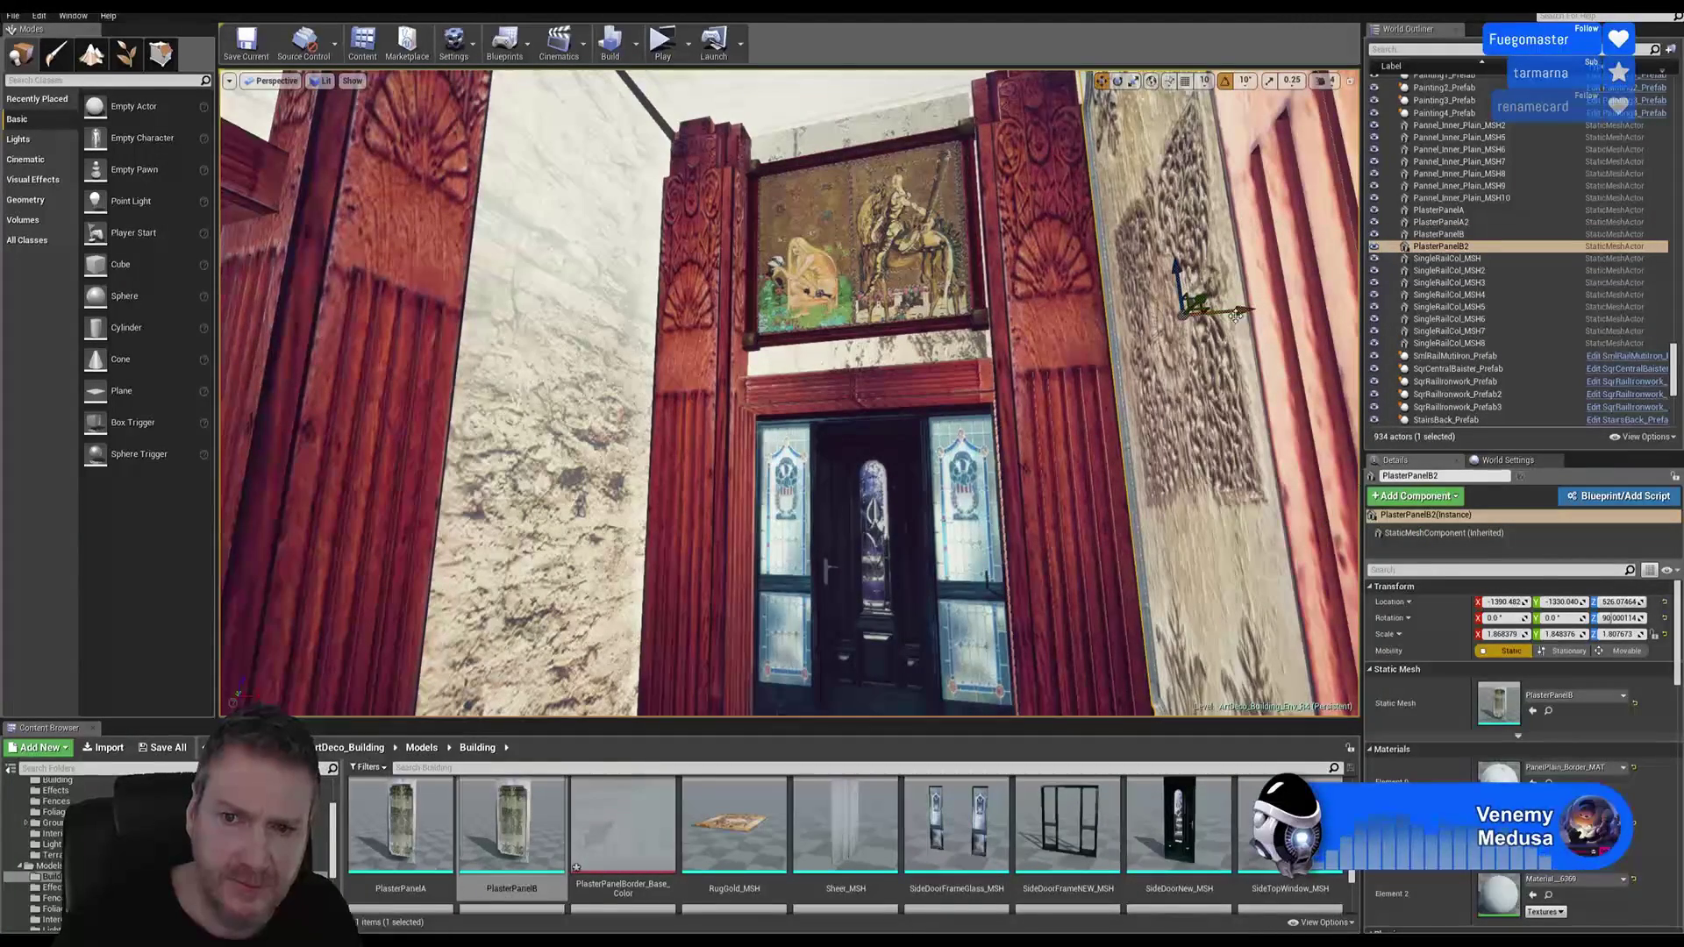
pyautogui.moveTo(1235, 316); pyautogui.dragTo(855, 312)
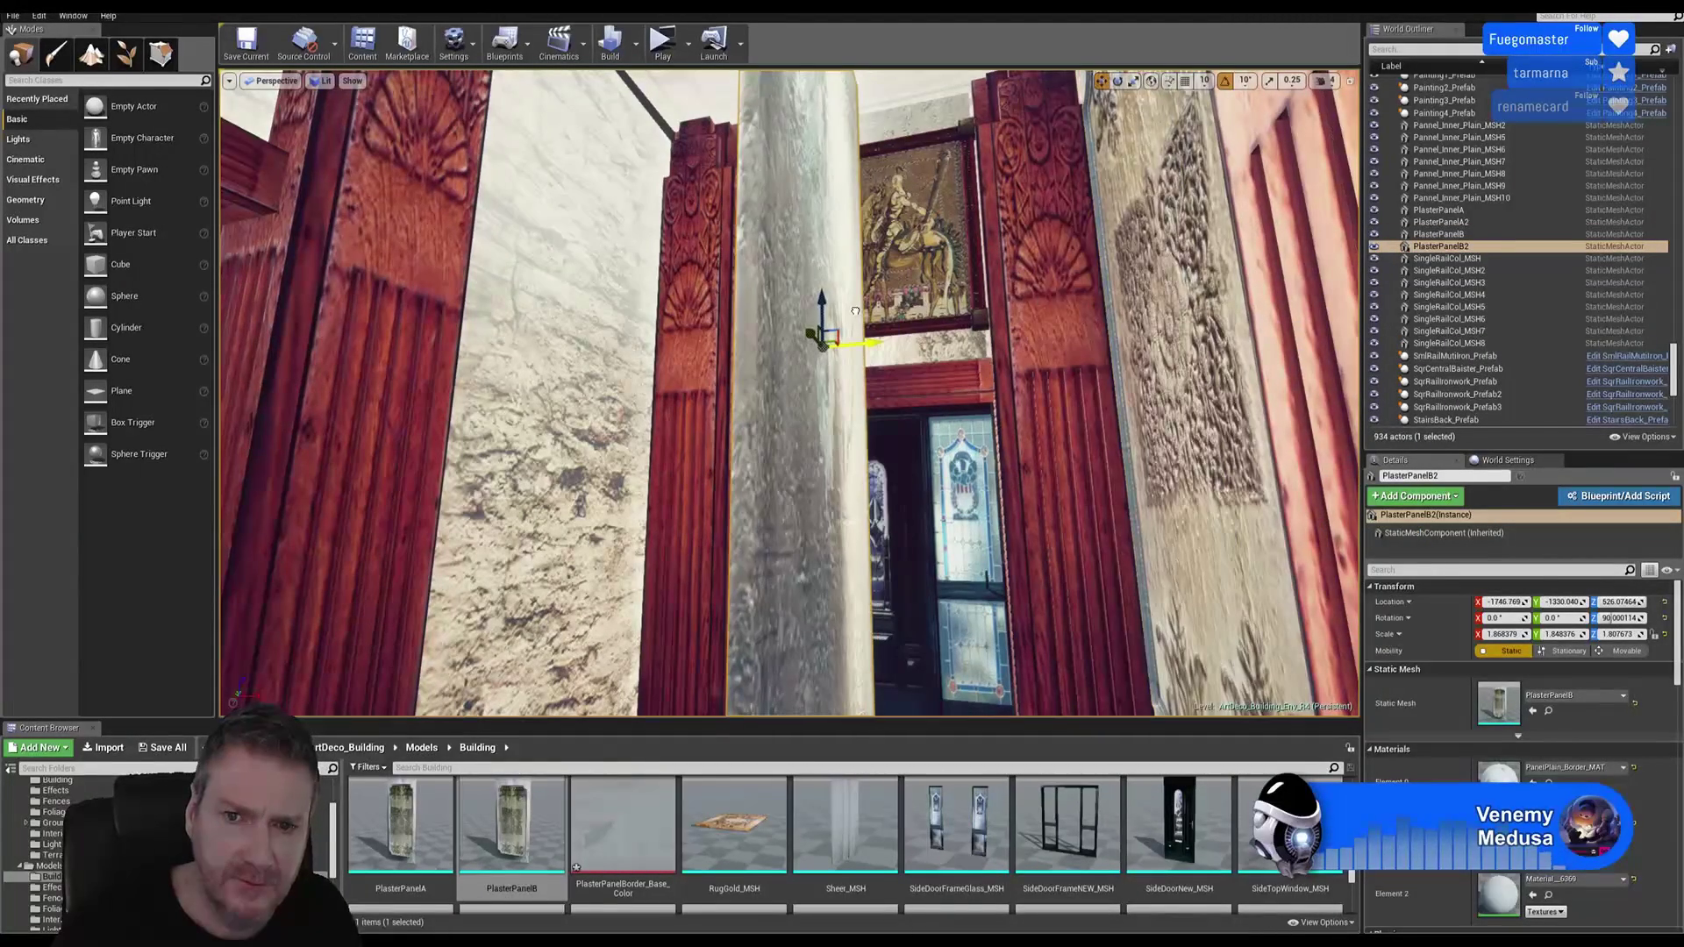
# Step: Rotate the duplicated panel 180 degrees about the vertical axis and move it onto the opposite wall at about X -2119.4
pyautogui.click(1118, 80)
pyautogui.moveTo(832, 323); pyautogui.dragTo(738, 334)
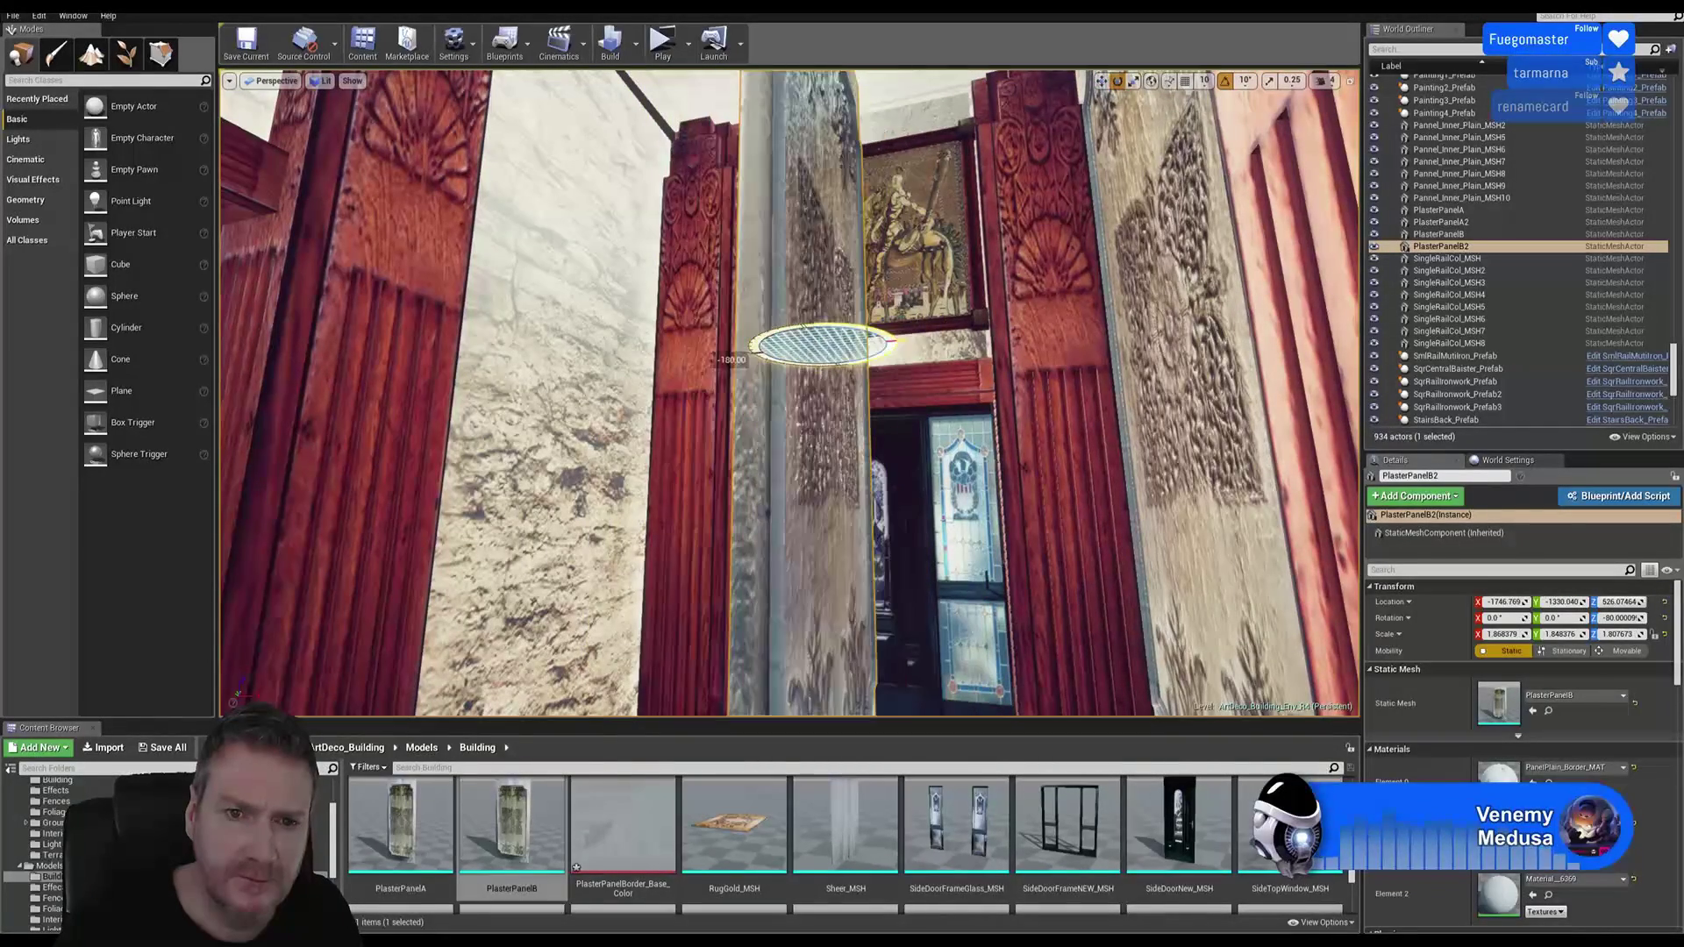
pyautogui.click(1102, 80)
pyautogui.moveTo(868, 349)
pyautogui.mouseDown()
pyautogui.moveTo(647, 365)
pyautogui.moveTo(618, 402)
pyautogui.moveTo(553, 399)
pyautogui.moveTo(580, 413)
pyautogui.mouseUp()
pyautogui.moveTo(581, 412); pyautogui.dragTo(518, 434, button='right')
pyautogui.moveTo(682, 453); pyautogui.dragTo(673, 455, button='right')
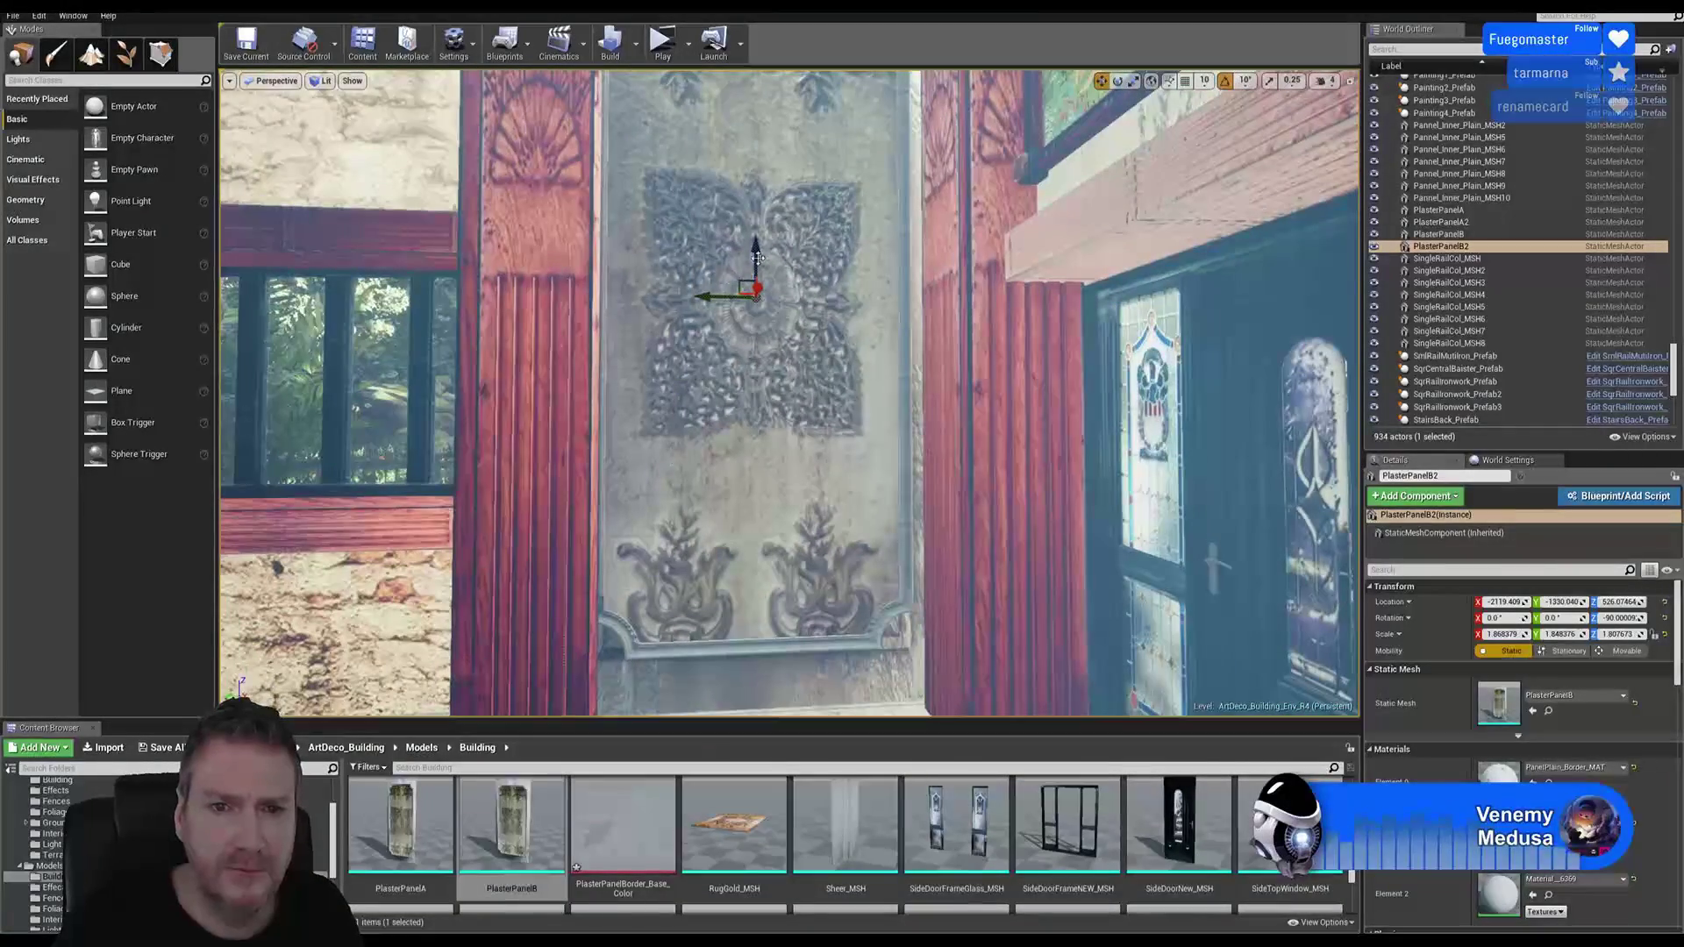
# Step: Narrow the duplicated panel to an X scale of about 1.758 and centre it between the columns at about Y -1341.4
pyautogui.moveTo(711, 299); pyautogui.dragTo(726, 302)
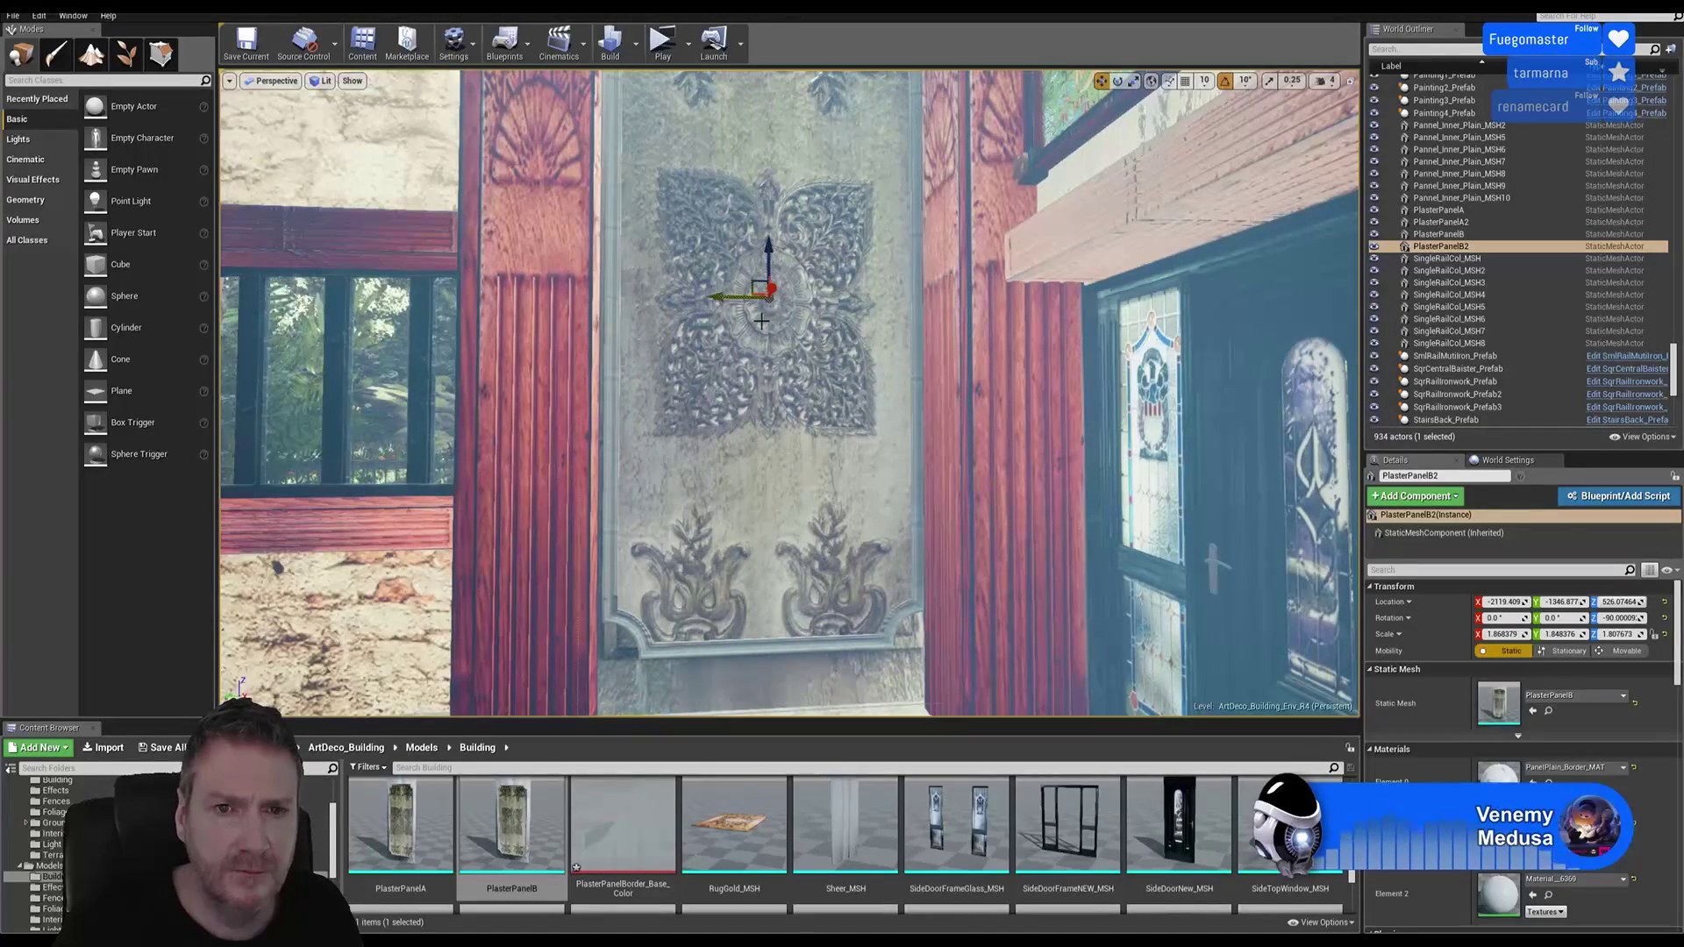
pyautogui.moveTo(761, 321); pyautogui.dragTo(758, 246, button='right')
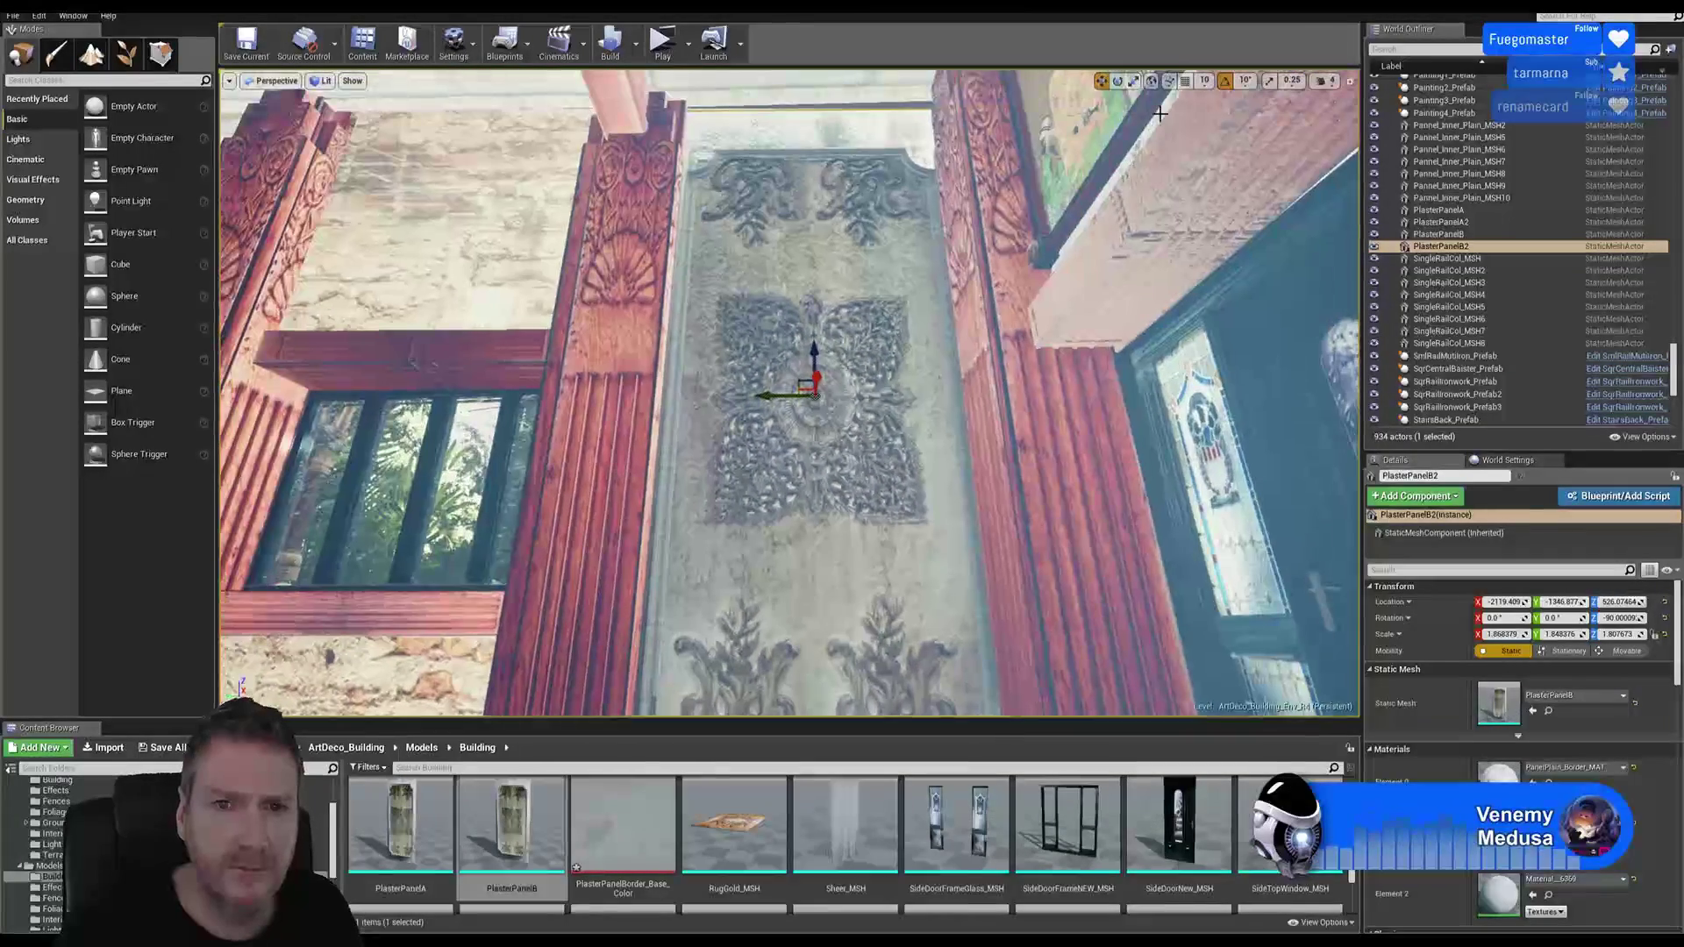
pyautogui.click(1134, 79)
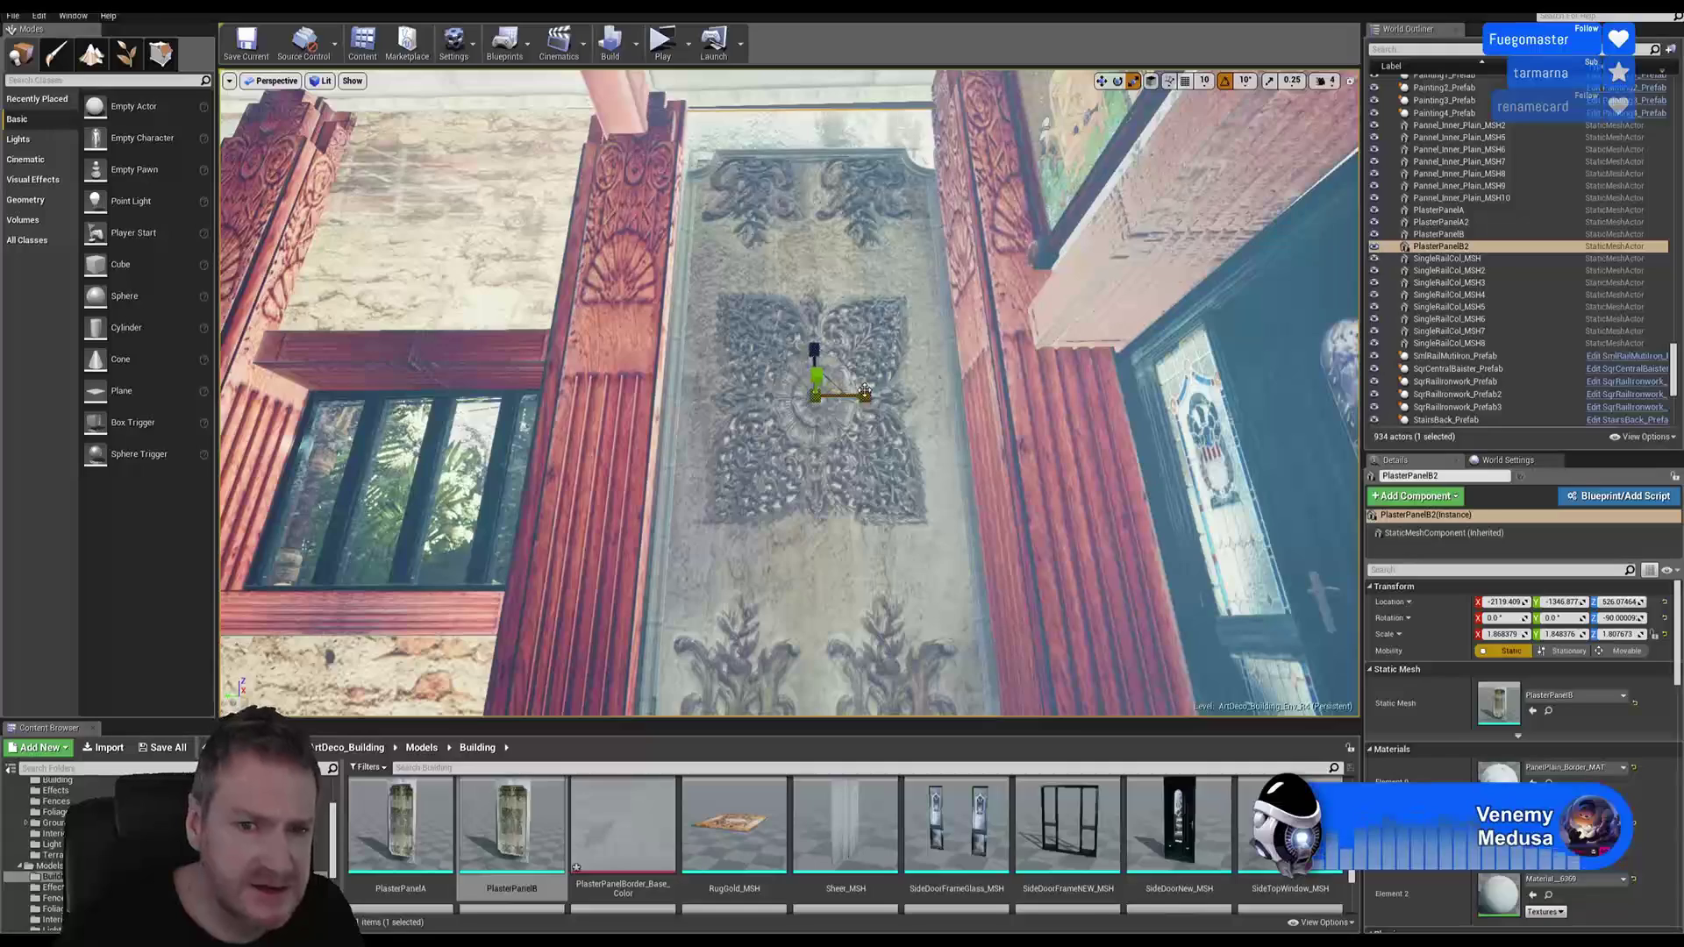
pyautogui.moveTo(865, 391); pyautogui.dragTo(847, 392)
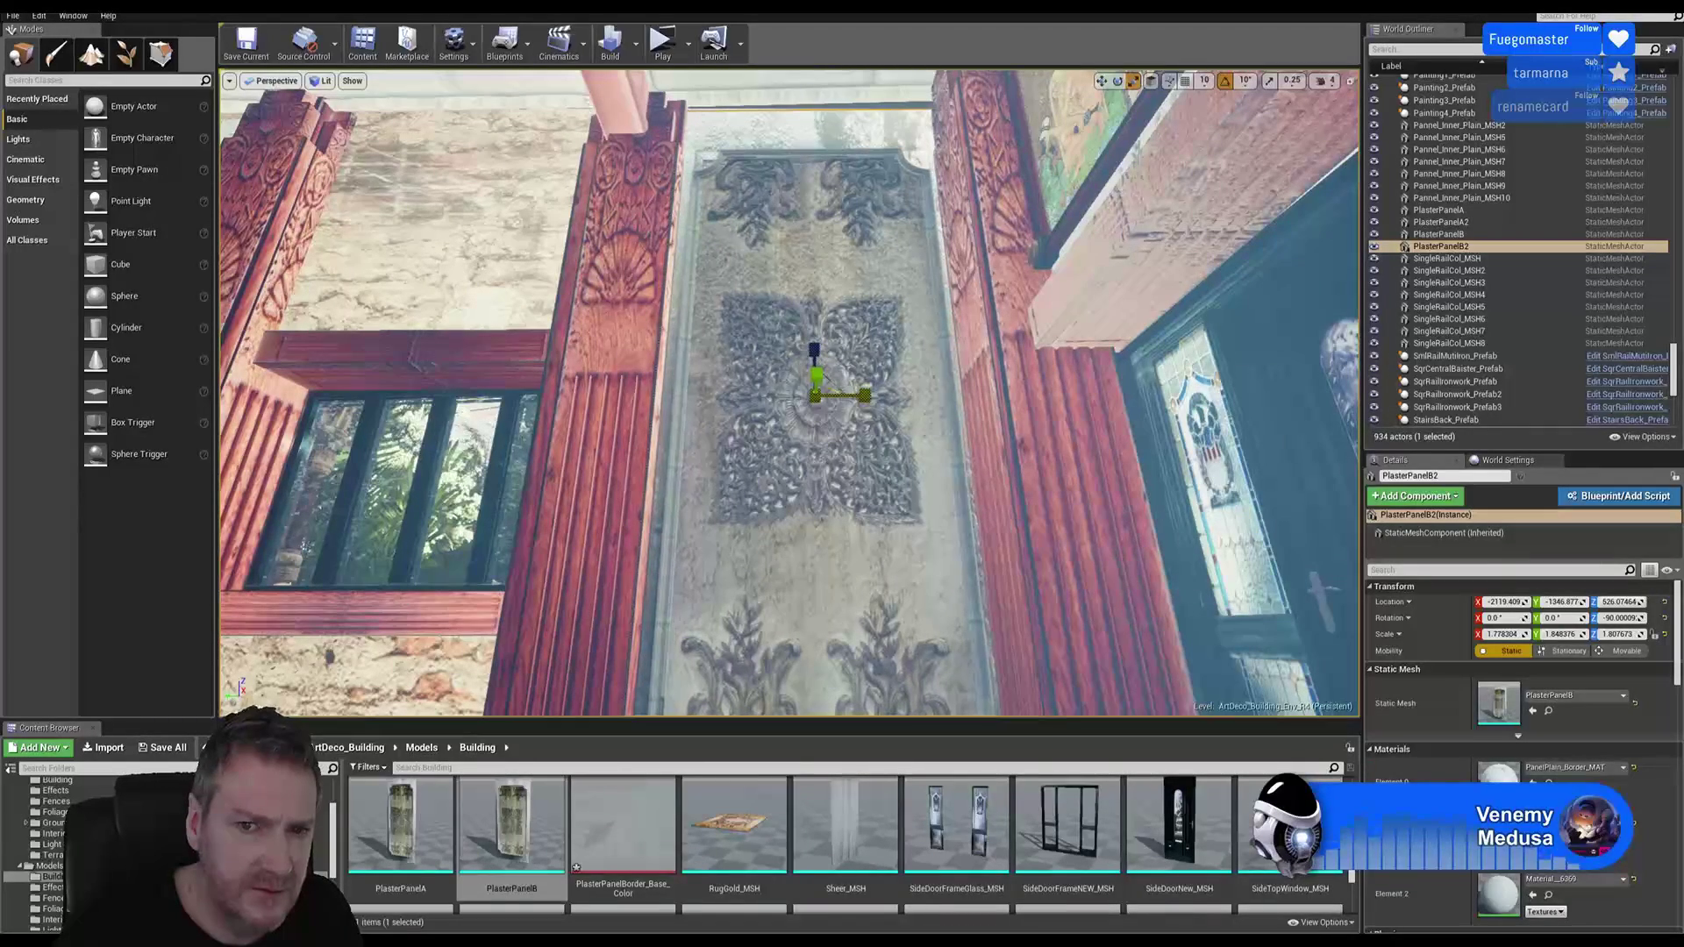
pyautogui.click(1101, 81)
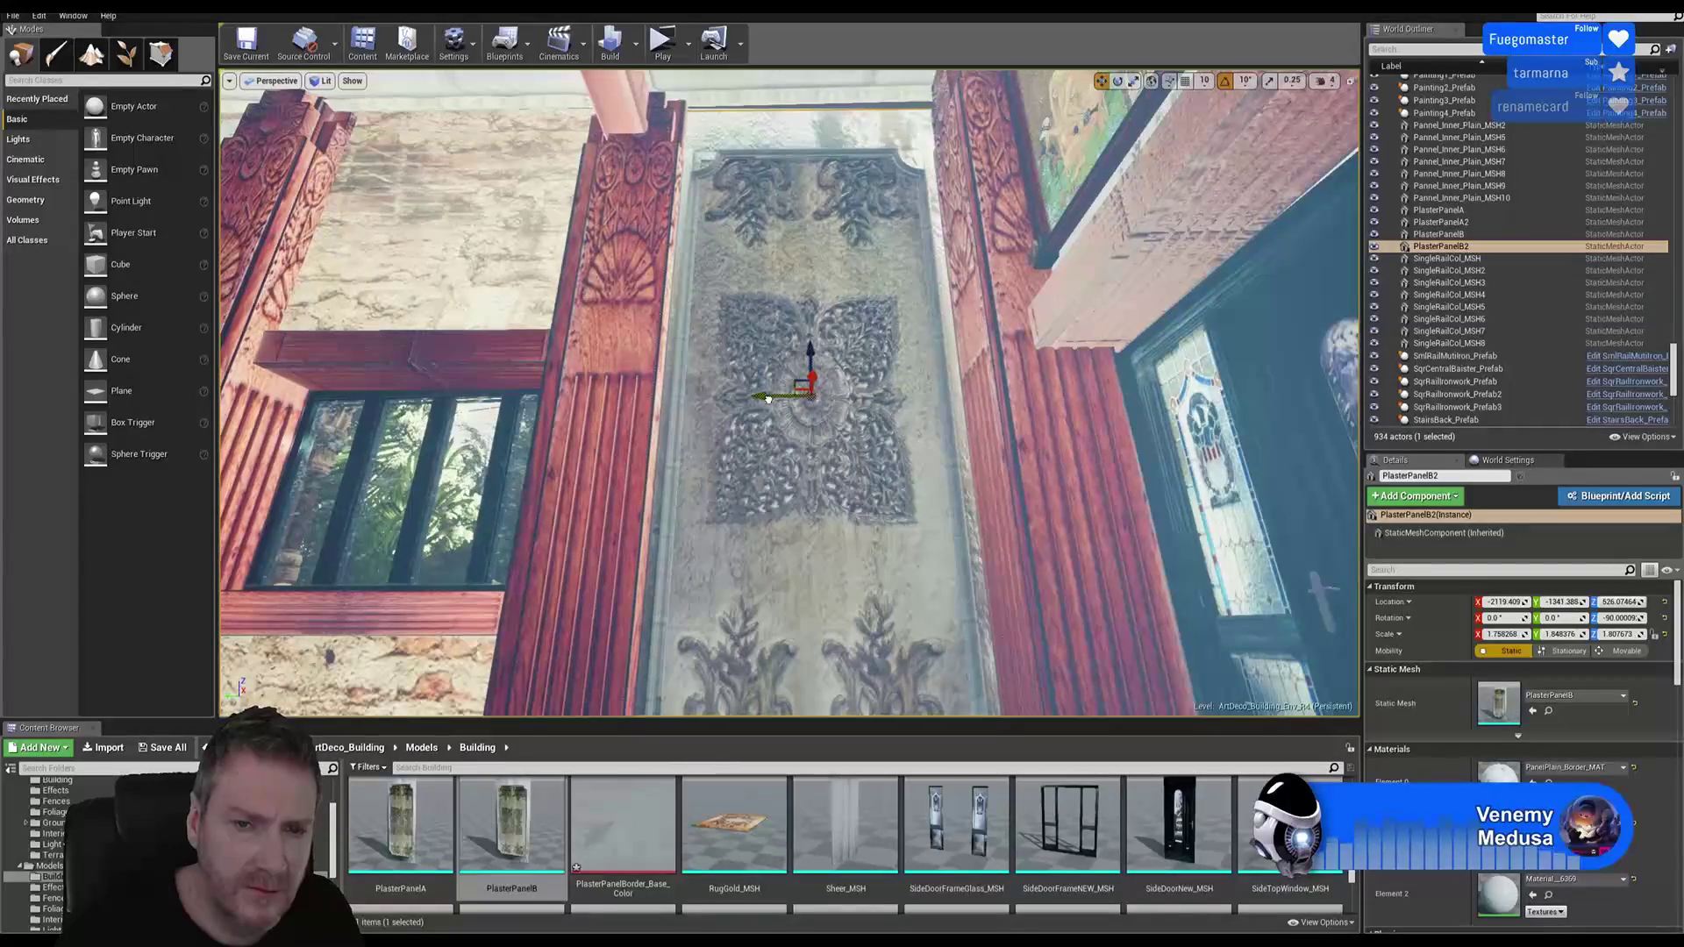
pyautogui.moveTo(769, 400); pyautogui.dragTo(851, 496, button='right')
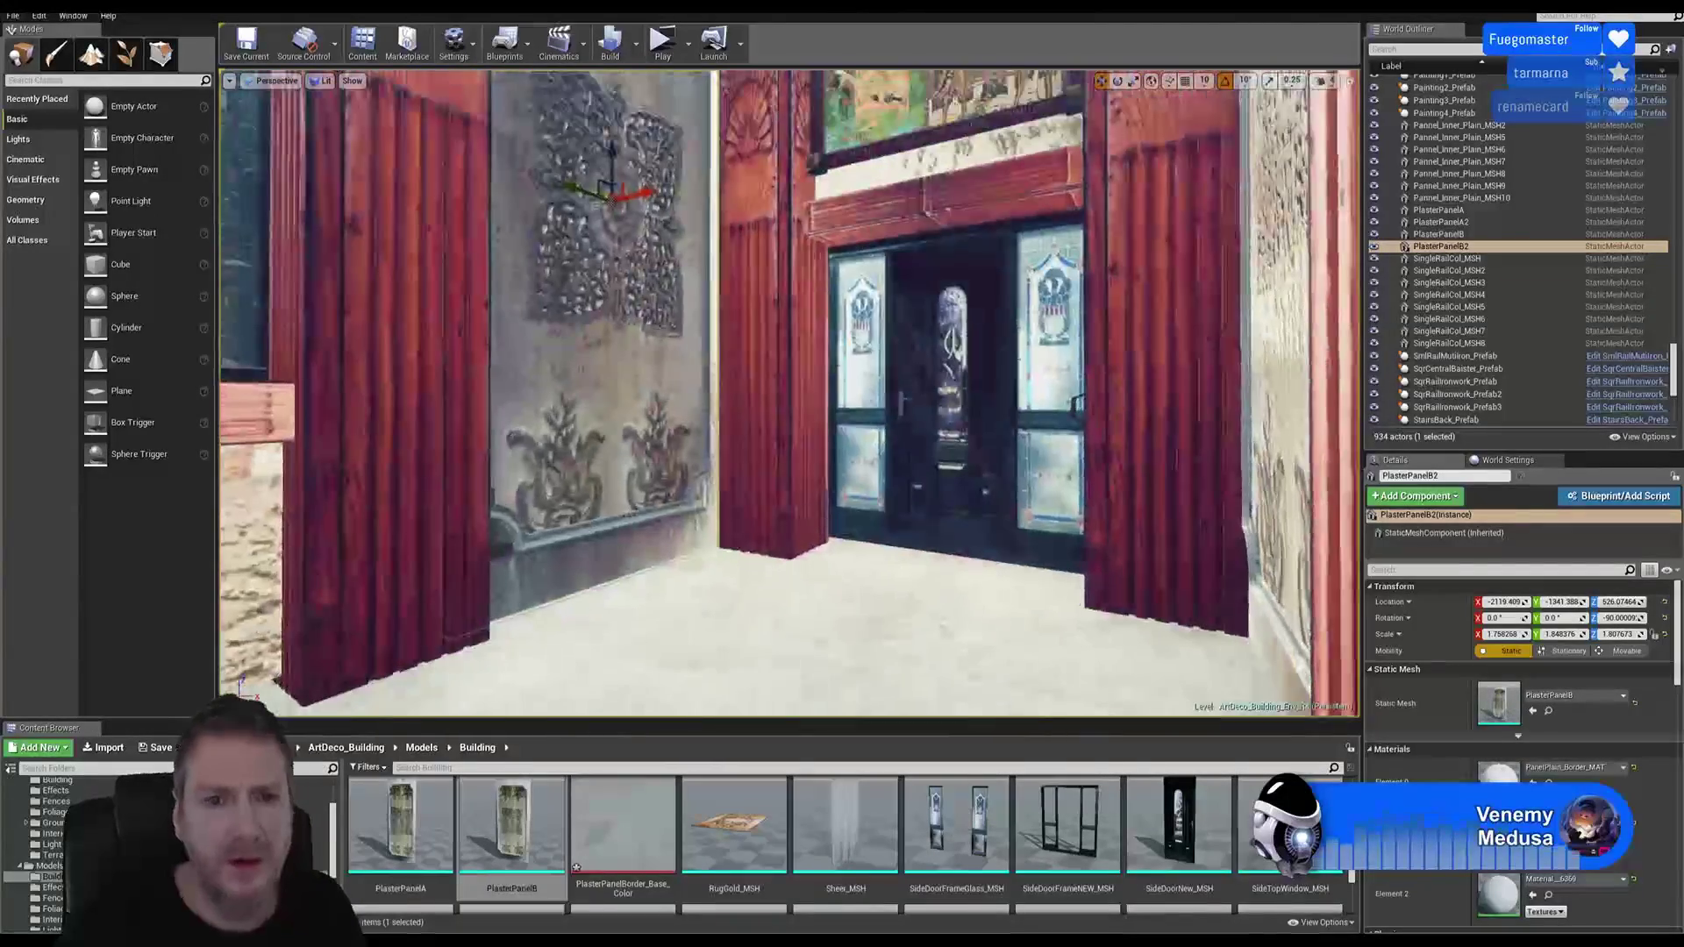
pyautogui.press('Escape')
# Step: Delete the old Pannel_Inner_Plain_MSH2 from the wall beside the other door
pyautogui.moveTo(790, 395)
pyautogui.mouseDown(button='right')
pyautogui.moveTo(777, 320)
pyautogui.moveTo(833, 285)
pyautogui.moveTo(913, 285)
pyautogui.moveTo(899, 294)
pyautogui.moveTo(987, 272)
pyautogui.moveTo(829, 277)
pyautogui.moveTo(860, 283)
pyautogui.moveTo(855, 316)
pyautogui.moveTo(755, 323)
pyautogui.mouseUp(button='right')
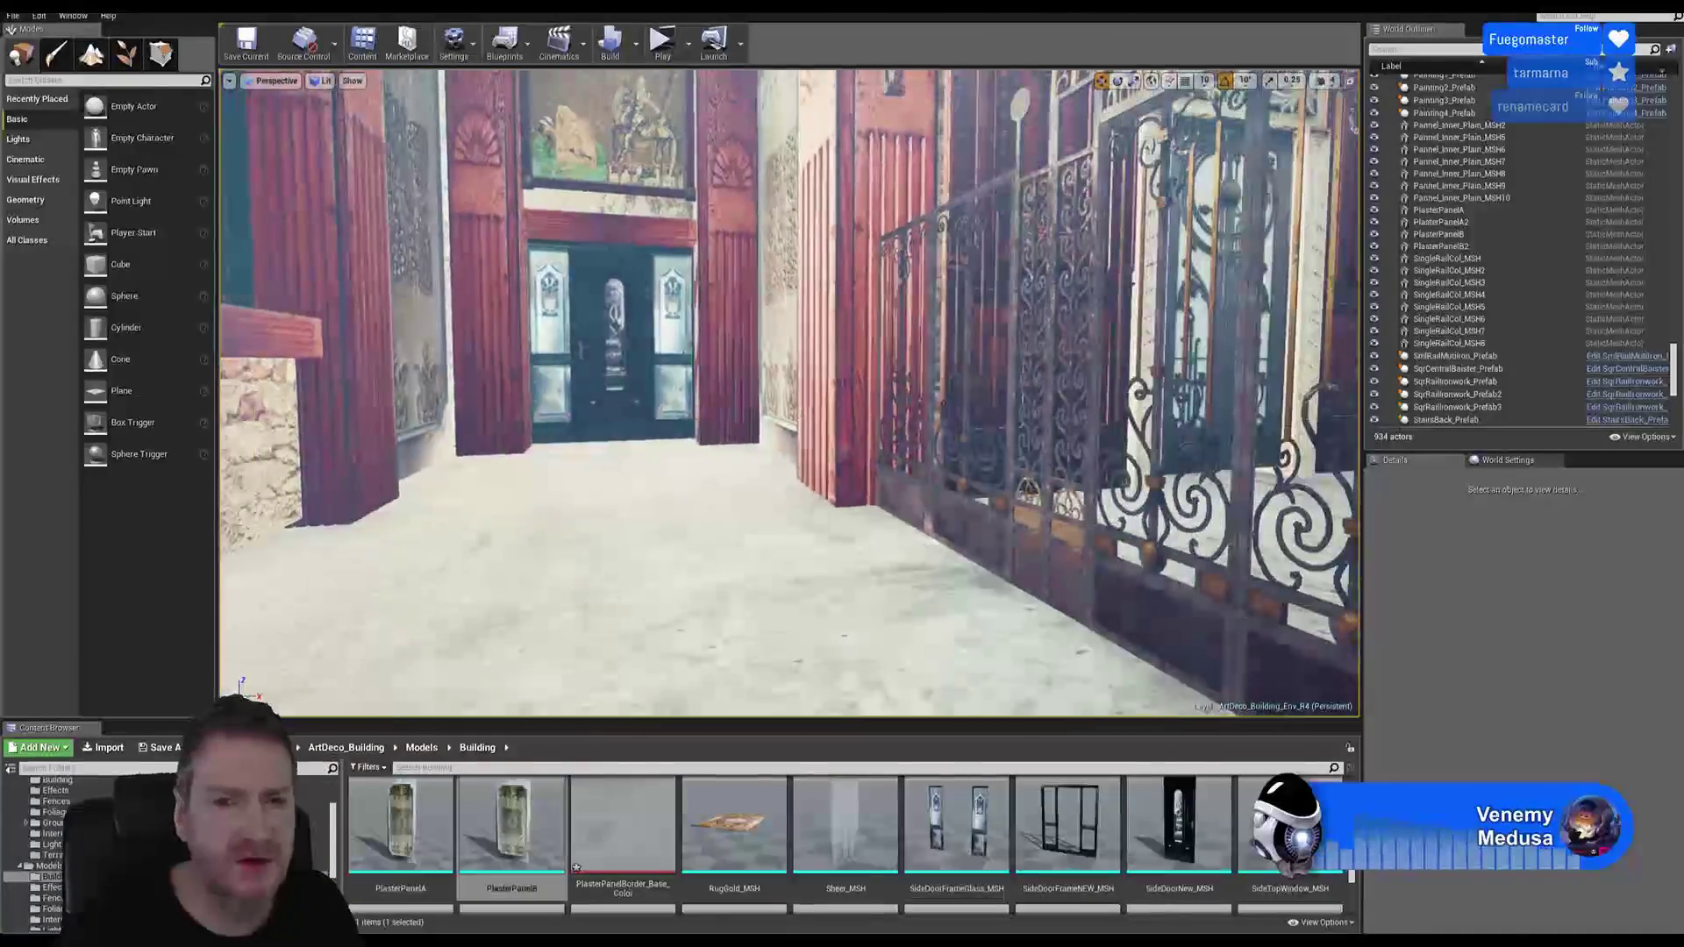
pyautogui.moveTo(1048, 480); pyautogui.dragTo(1088, 457, button='right')
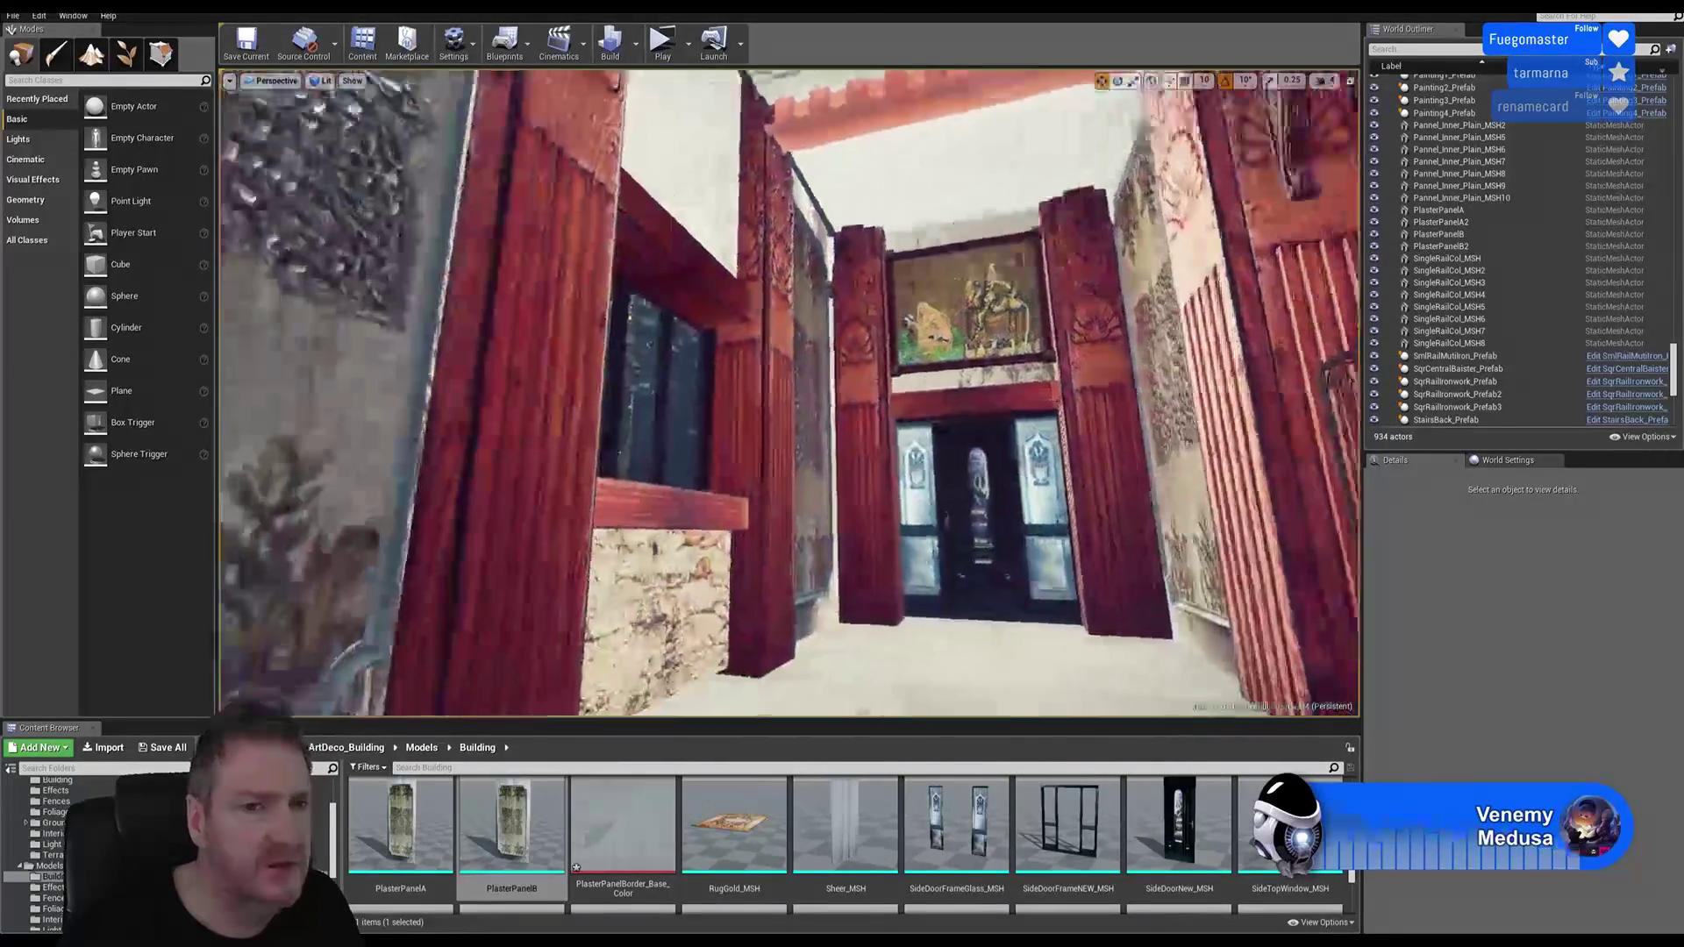
pyautogui.moveTo(1088, 456)
pyautogui.mouseDown(button='right')
pyautogui.moveTo(1114, 455)
pyautogui.moveTo(1083, 425)
pyautogui.moveTo(1004, 465)
pyautogui.moveTo(1066, 460)
pyautogui.moveTo(916, 482)
pyautogui.moveTo(1017, 425)
pyautogui.mouseUp(button='right')
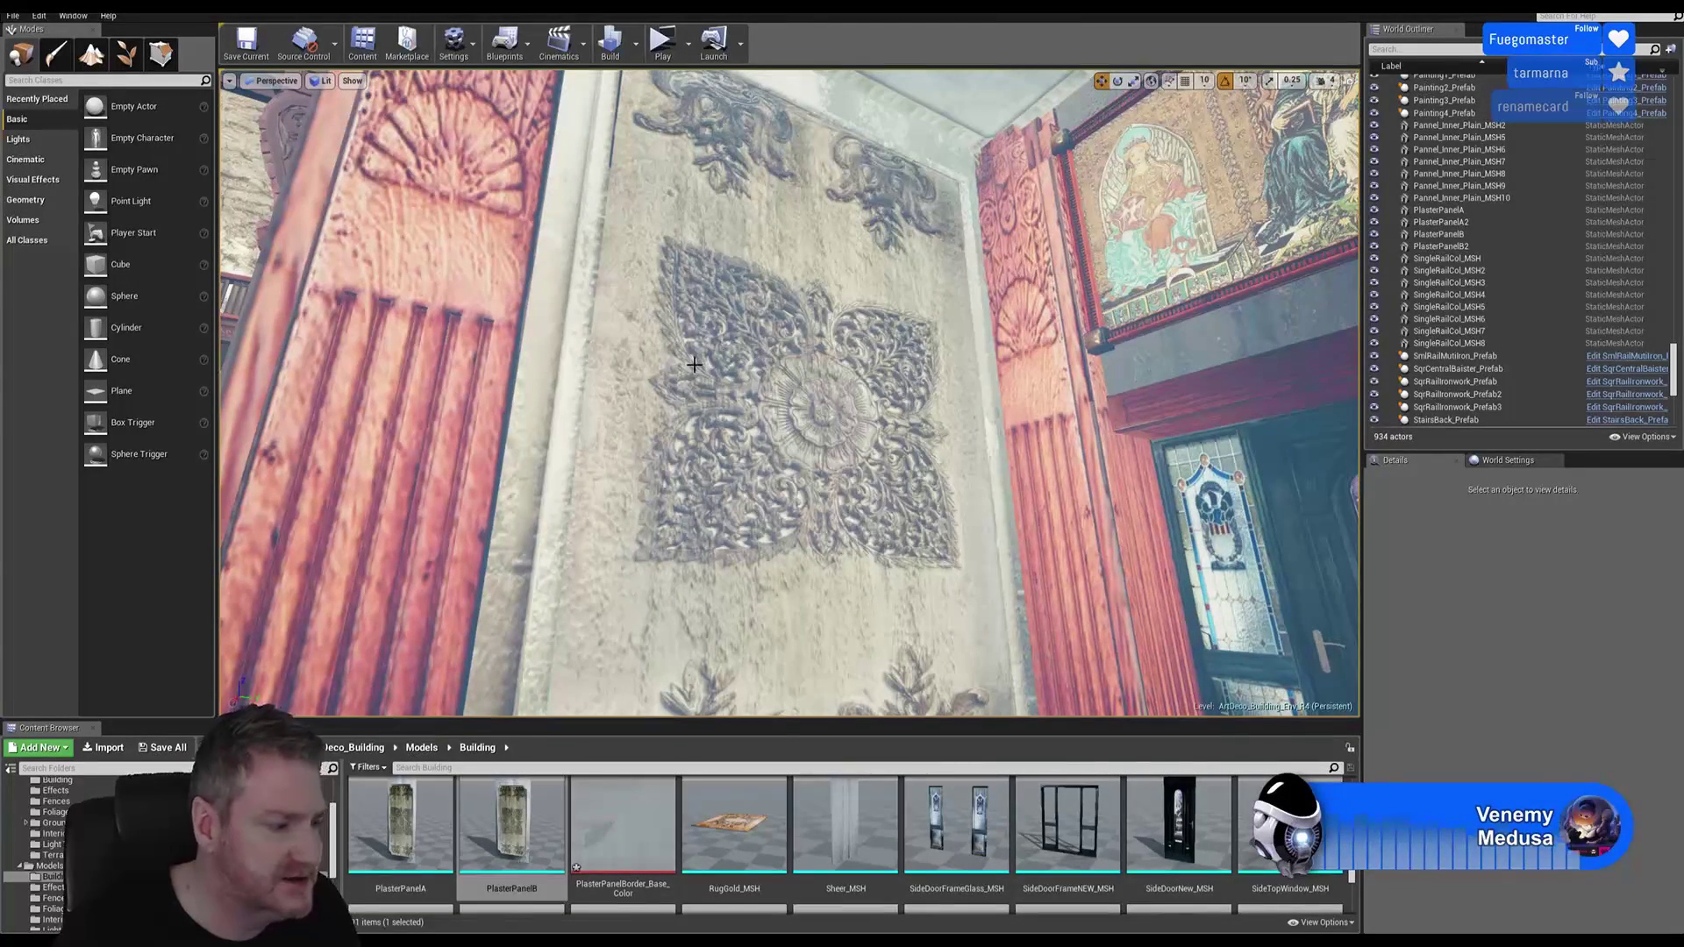
pyautogui.click(621, 394)
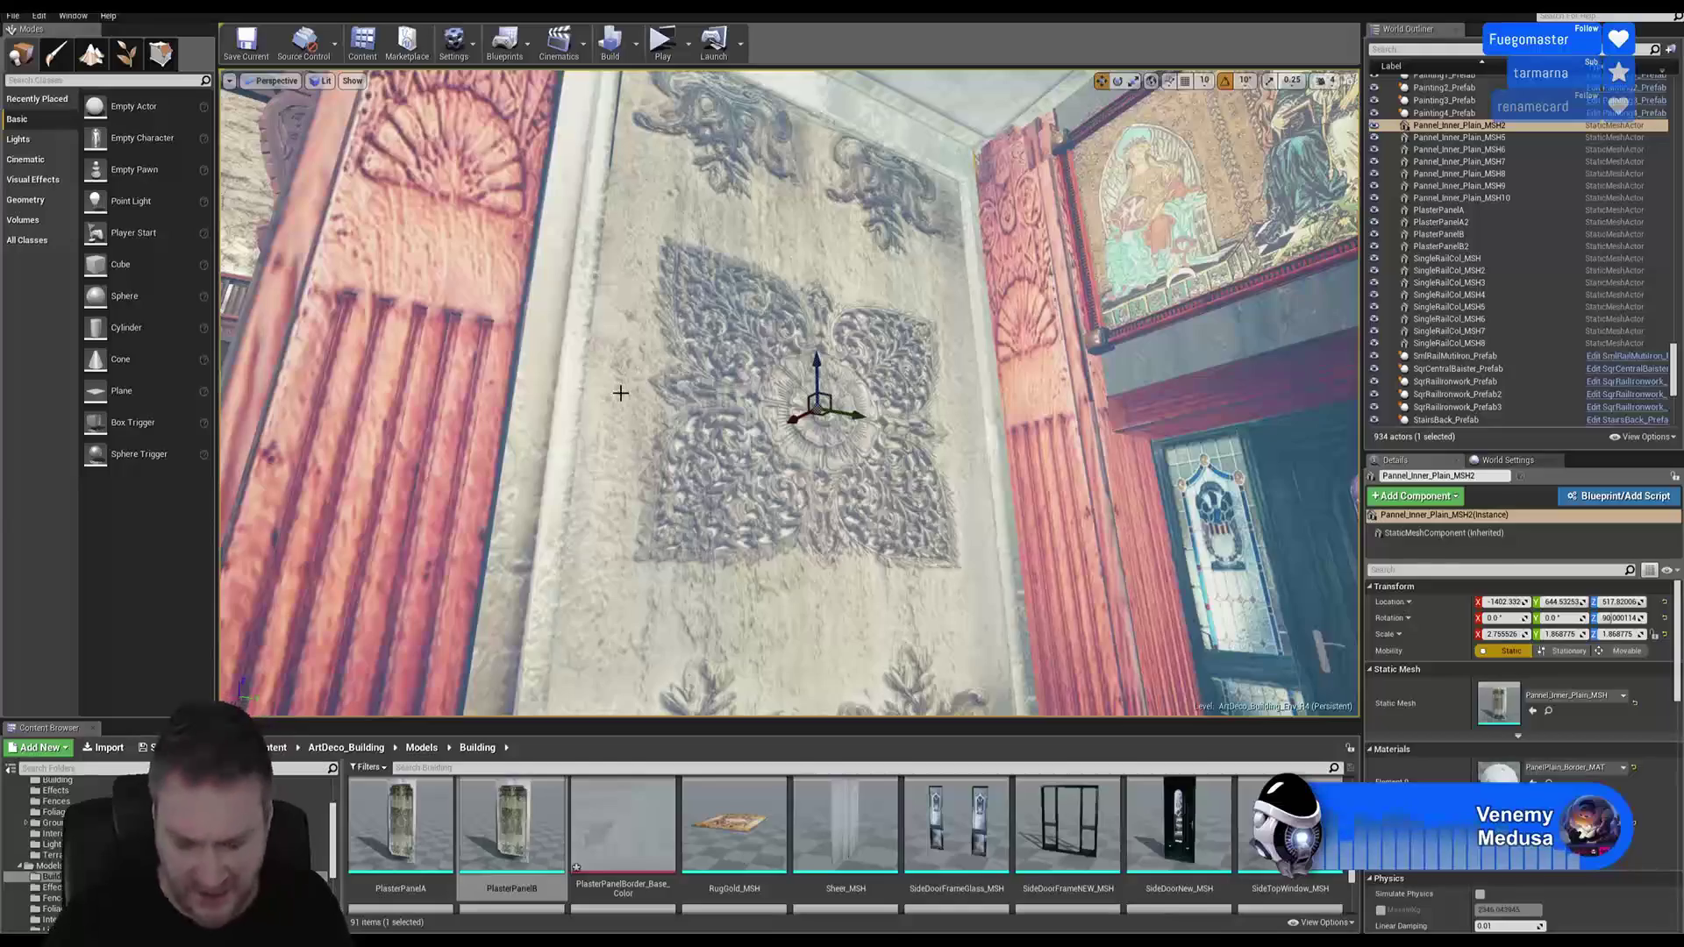
pyautogui.press('Delete')
pyautogui.moveTo(620, 393); pyautogui.dragTo(746, 390, button='right')
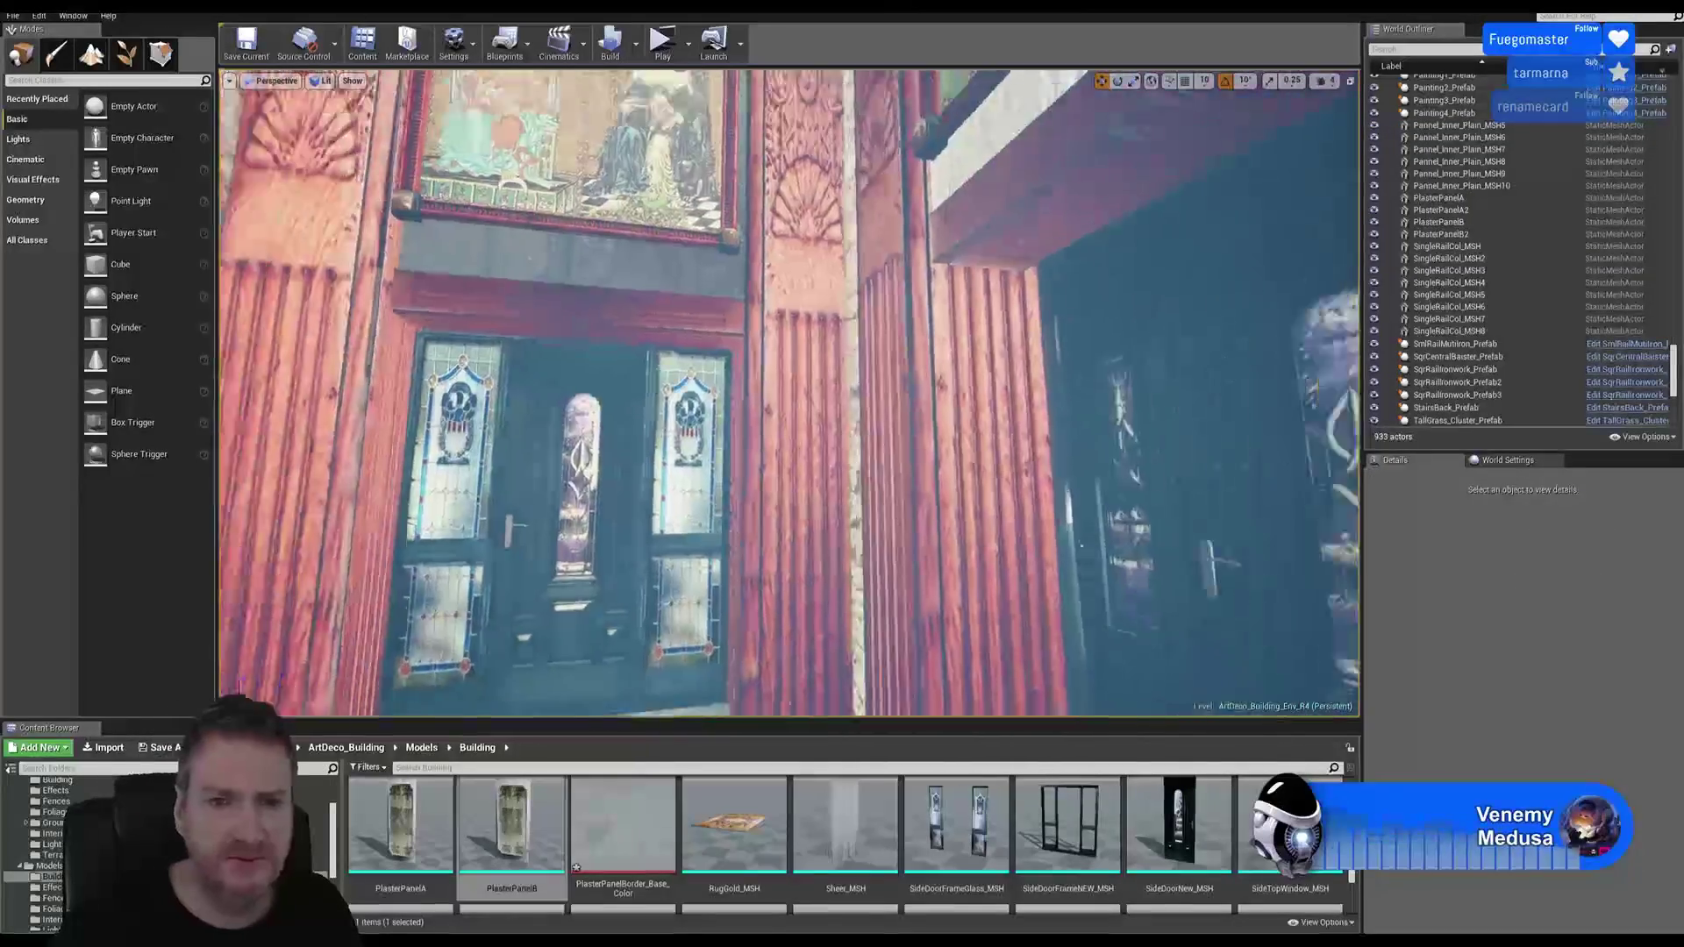
pyautogui.moveTo(637, 470); pyautogui.dragTo(790, 438, button='right')
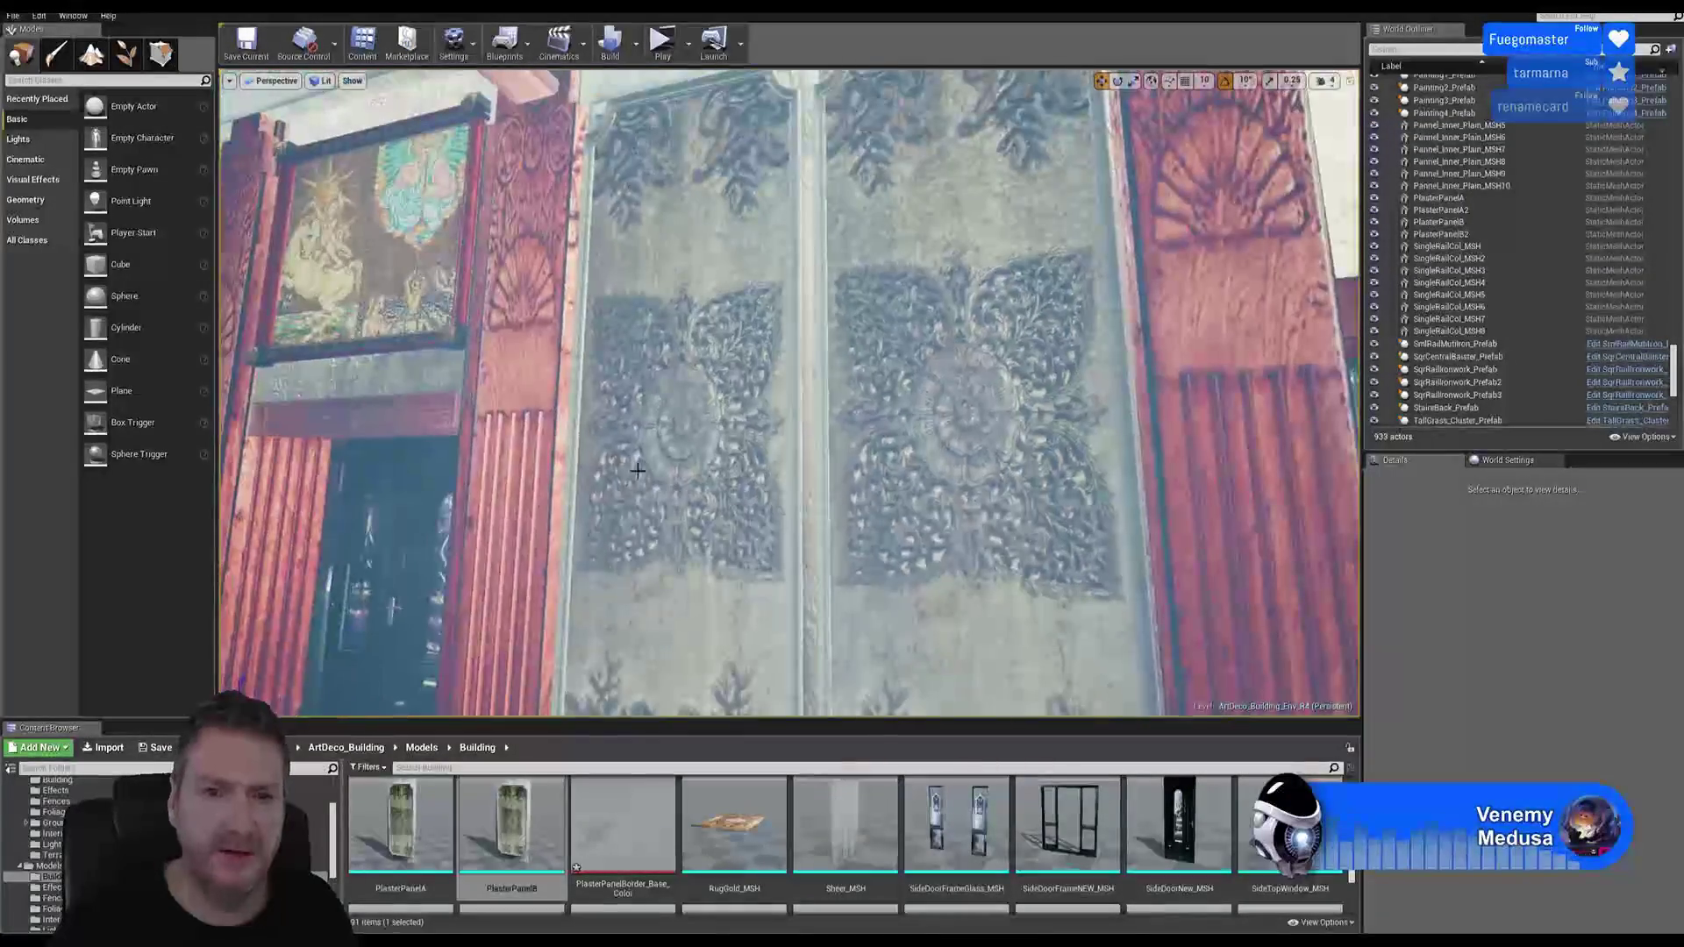
# Step: Select both PlasterPanelA and PlasterPanelA2 on the wall beside the door and duplicate them together
pyautogui.click(824, 354)
pyautogui.keyDown('ctrl'); pyautogui.click(904, 338); pyautogui.keyUp('ctrl')
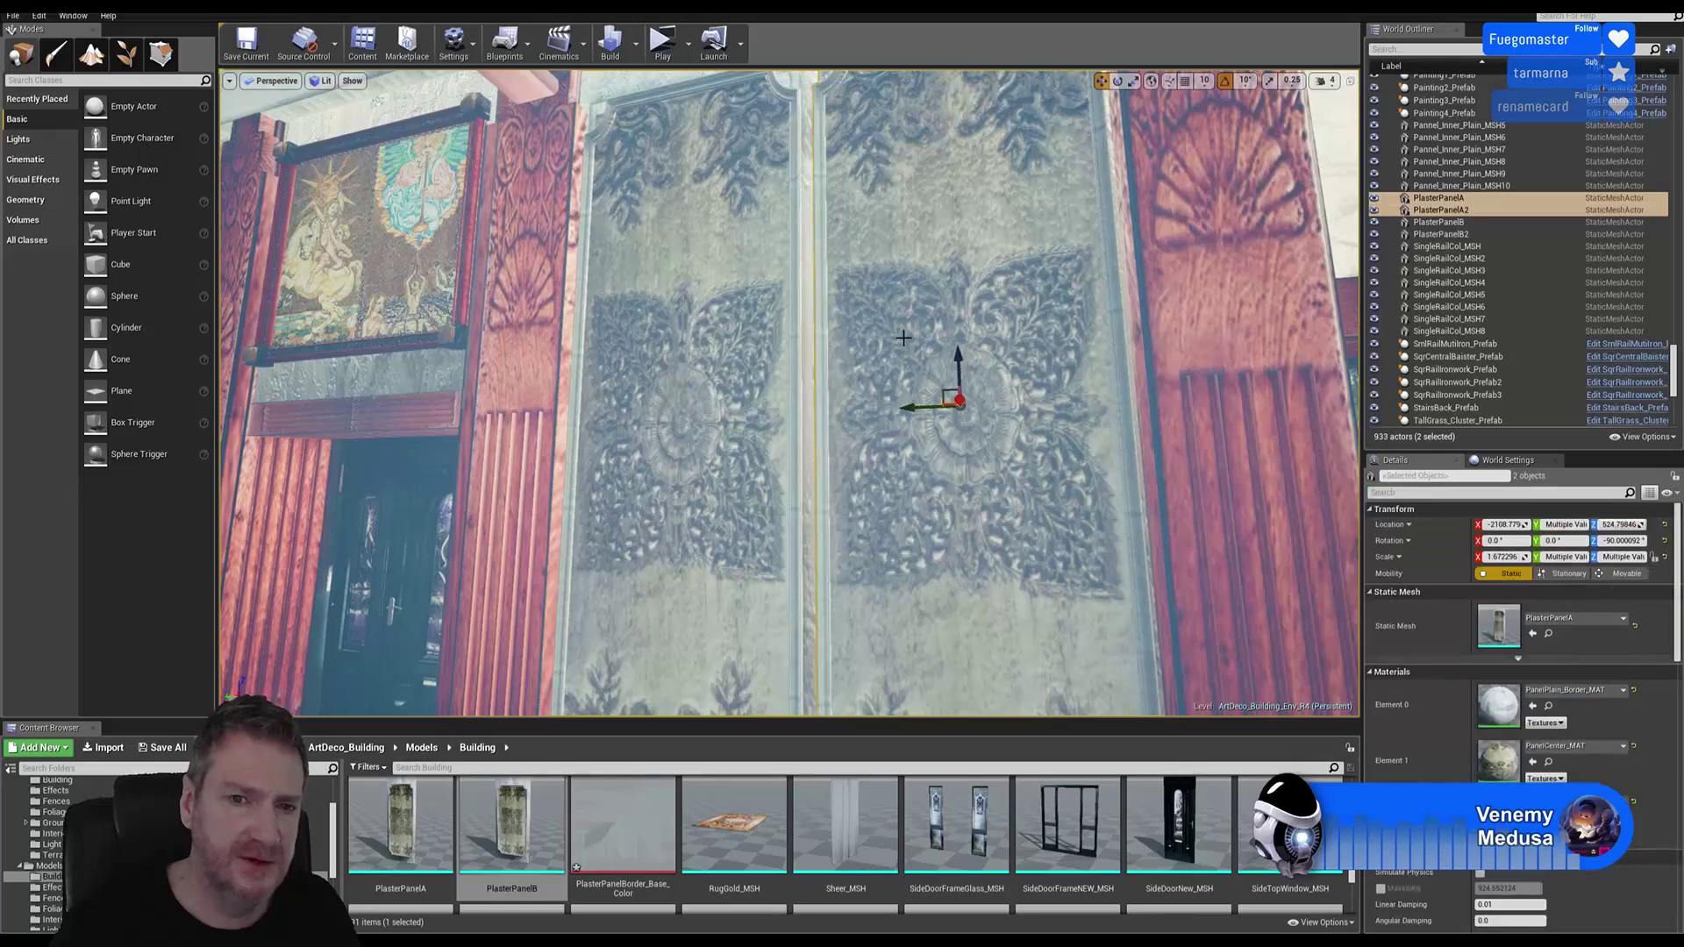
pyautogui.rightClick(901, 334)
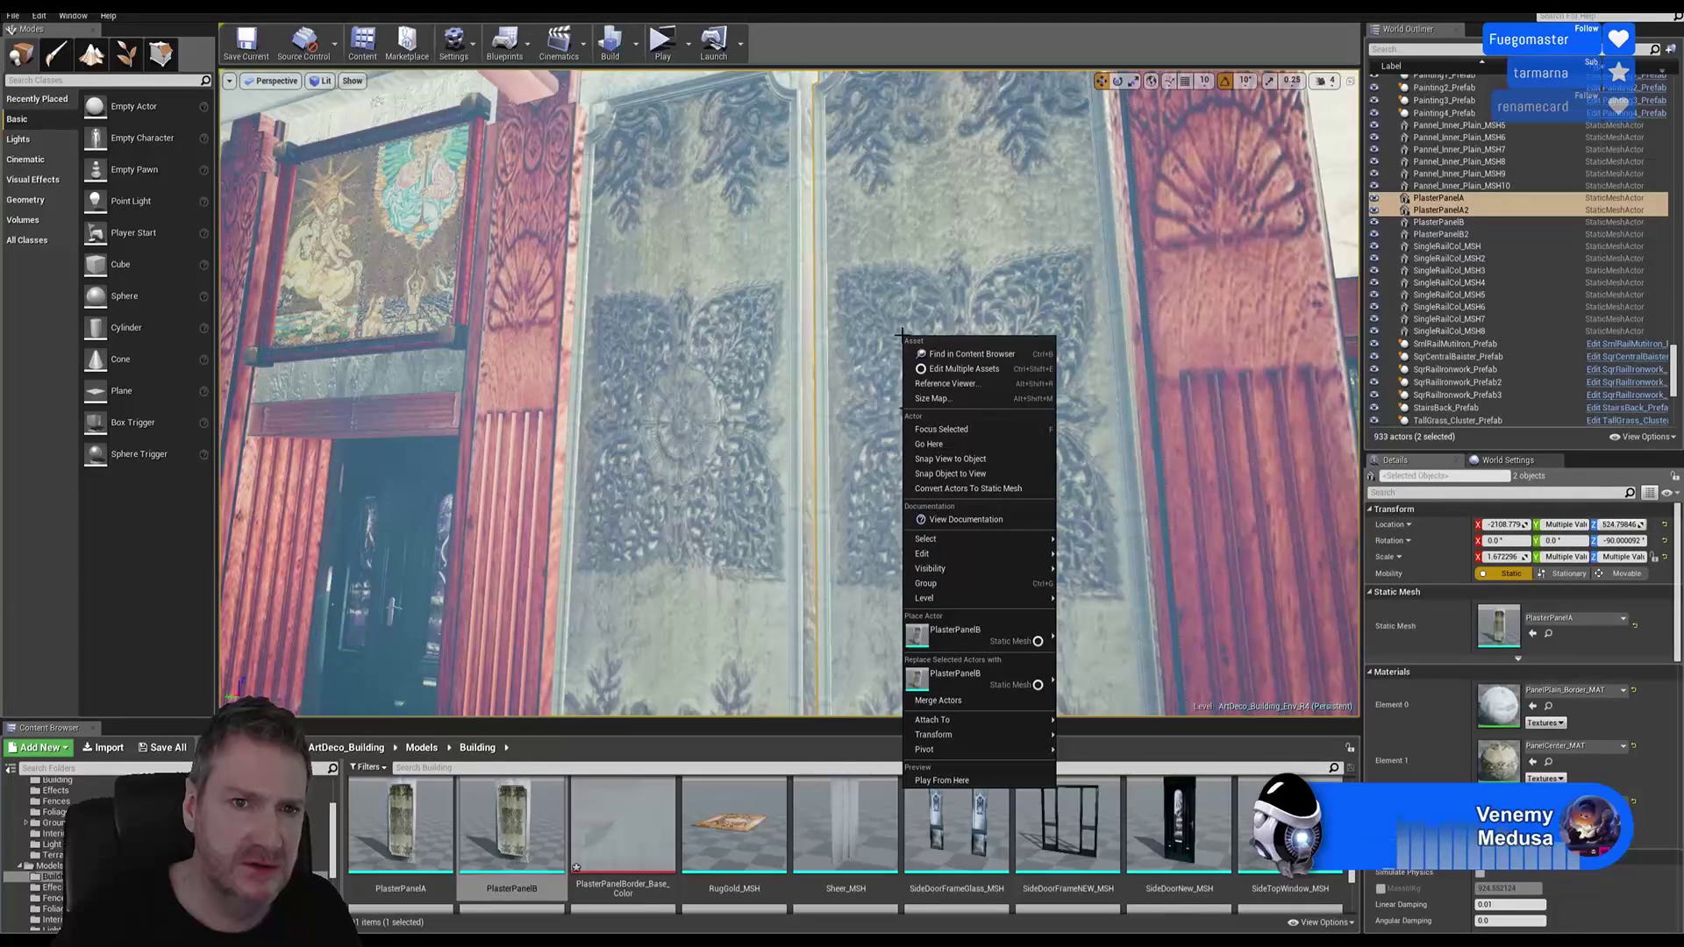
pyautogui.click(693, 349)
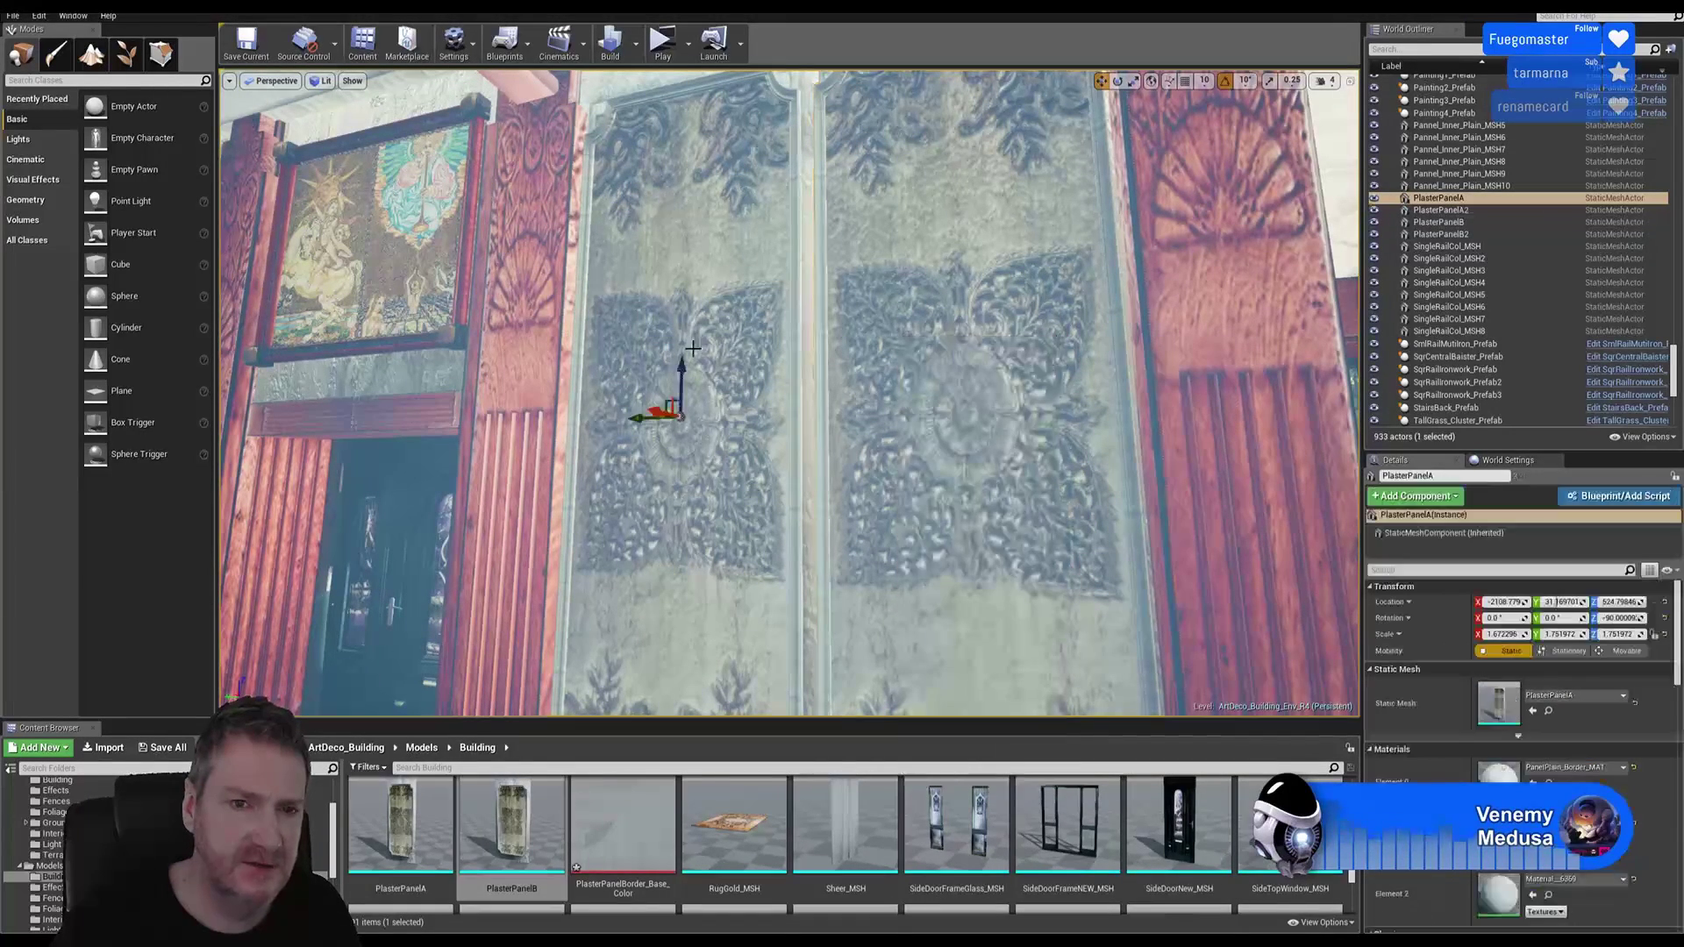
pyautogui.keyDown('ctrl'); pyautogui.click(923, 300); pyautogui.keyUp('ctrl')
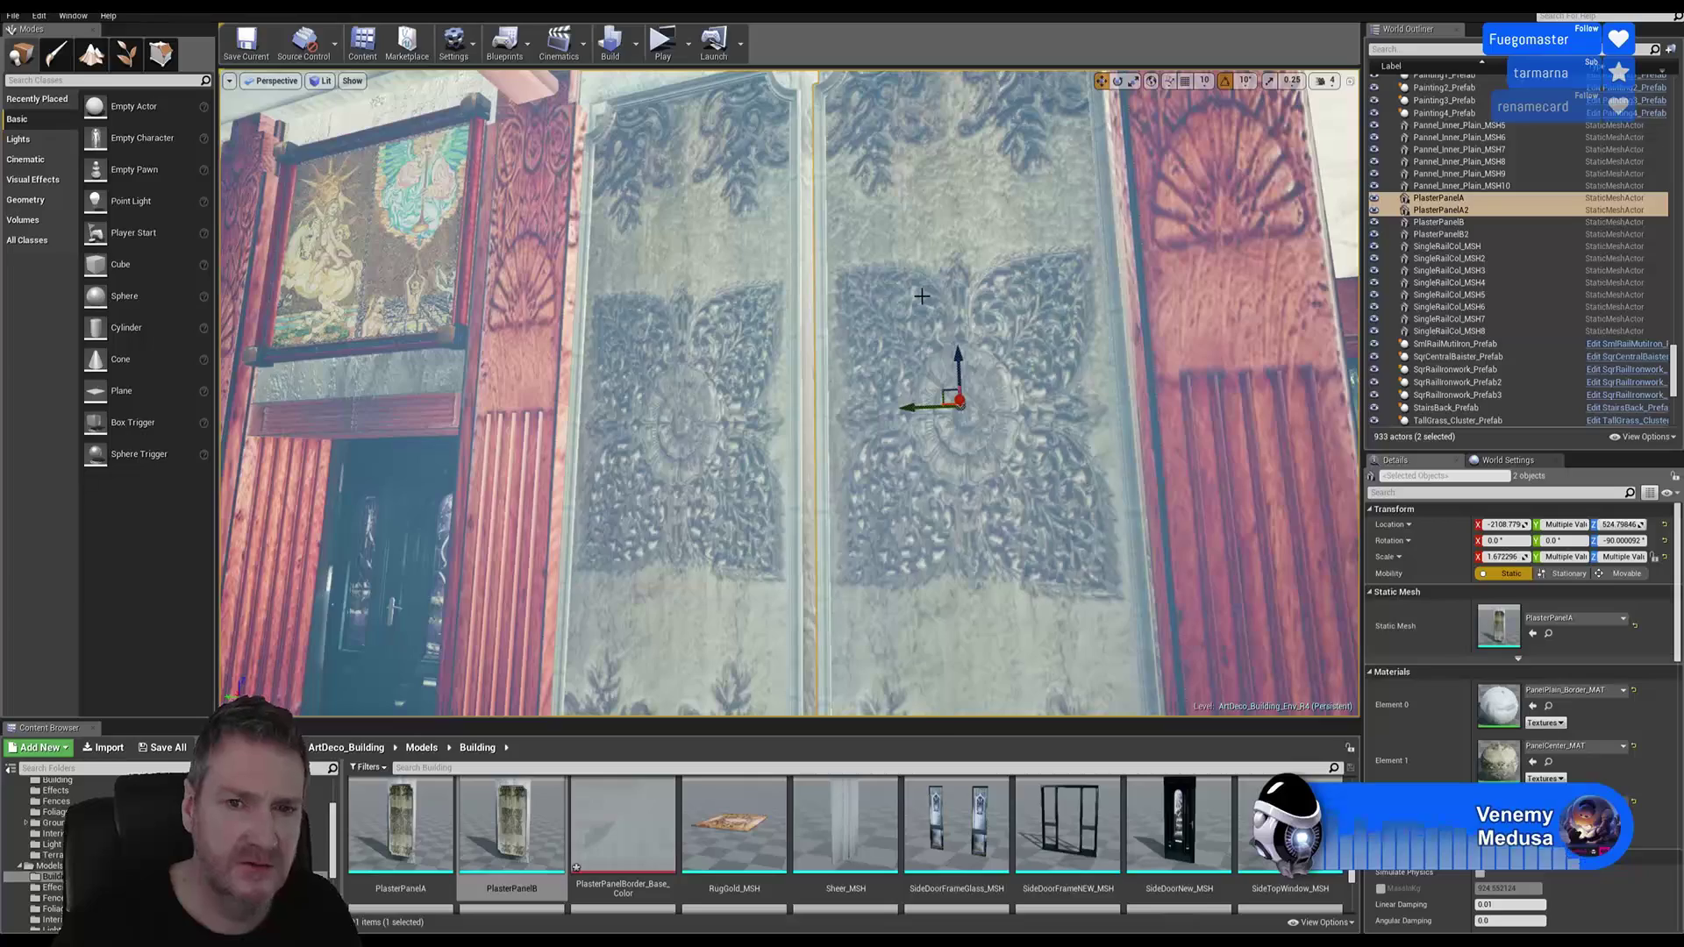
pyautogui.rightClick(922, 297)
pyautogui.moveTo(965, 516)
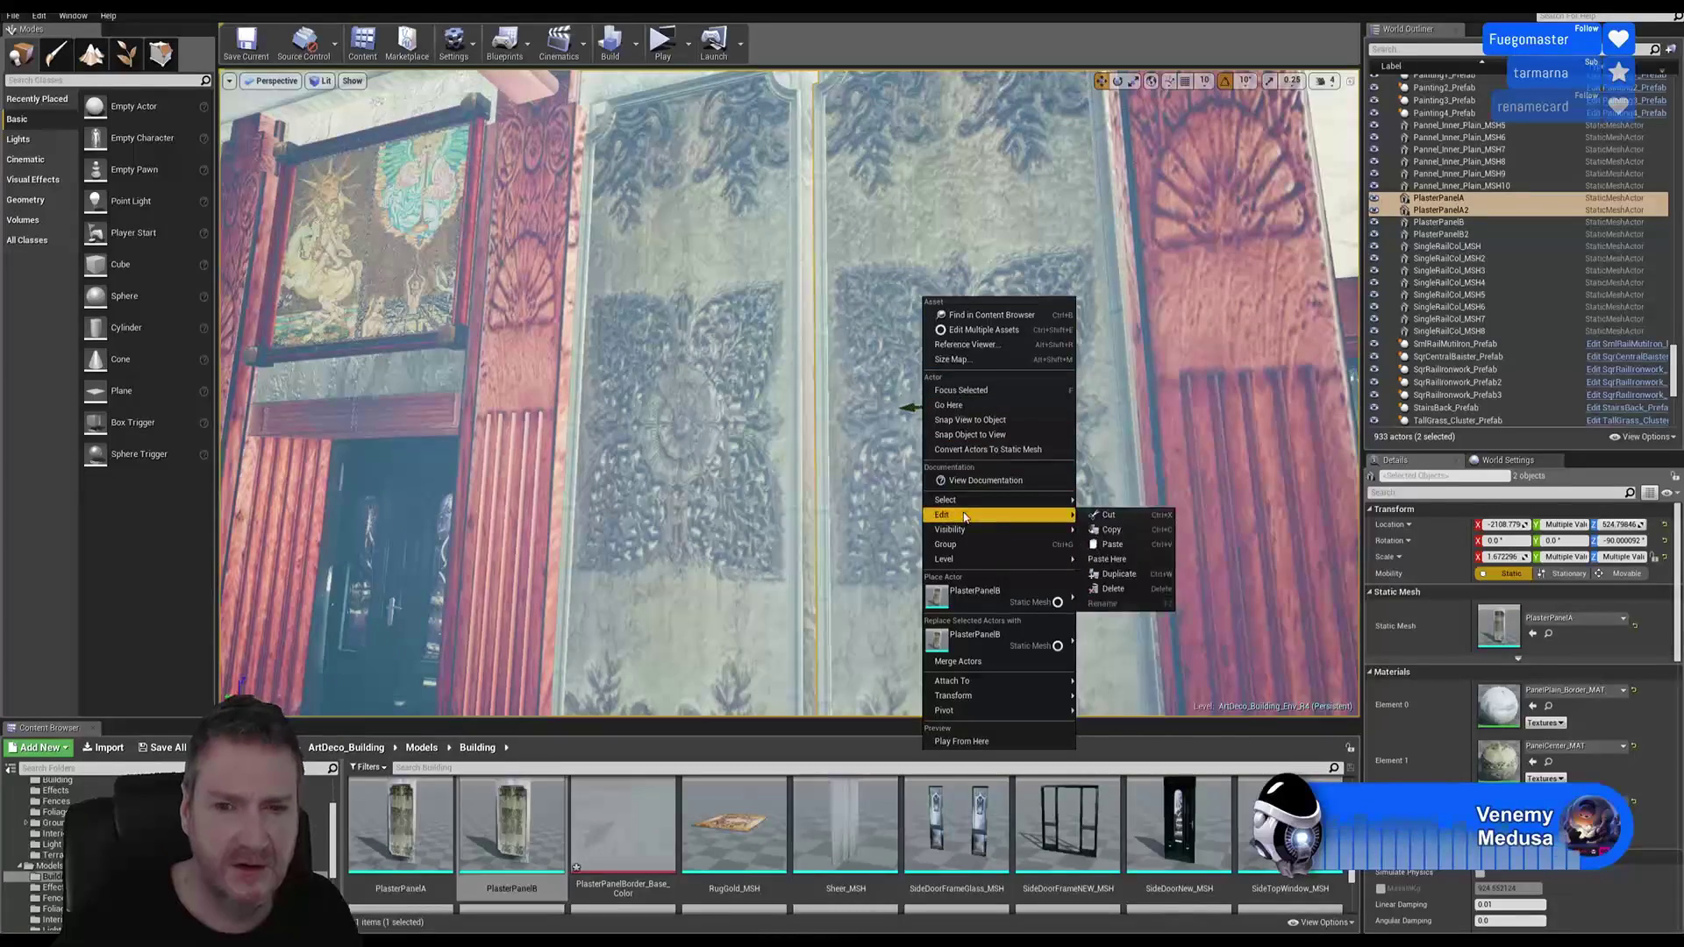
pyautogui.click(1120, 574)
pyautogui.moveTo(1001, 425); pyautogui.dragTo(1130, 383, button='right')
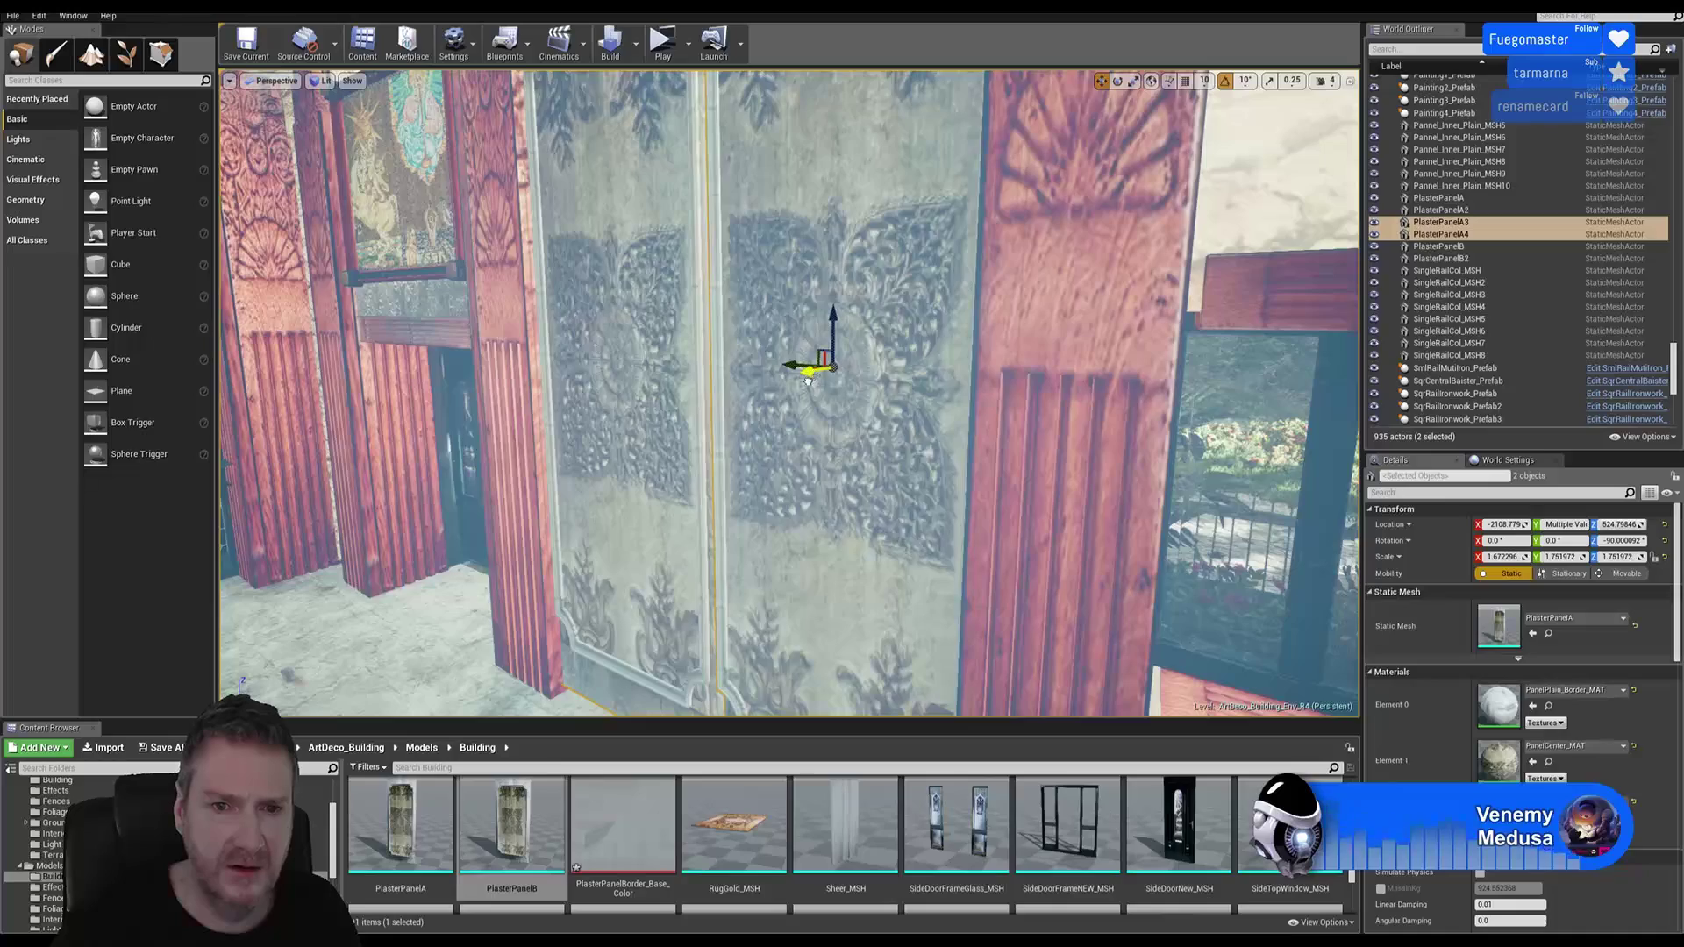
# Step: Pull the duplicated panel pair off the wall to about X -1918.1 and rotate it 180 degrees about the vertical axis
pyautogui.moveTo(808, 381); pyautogui.dragTo(653, 432)
pyautogui.click(1118, 80)
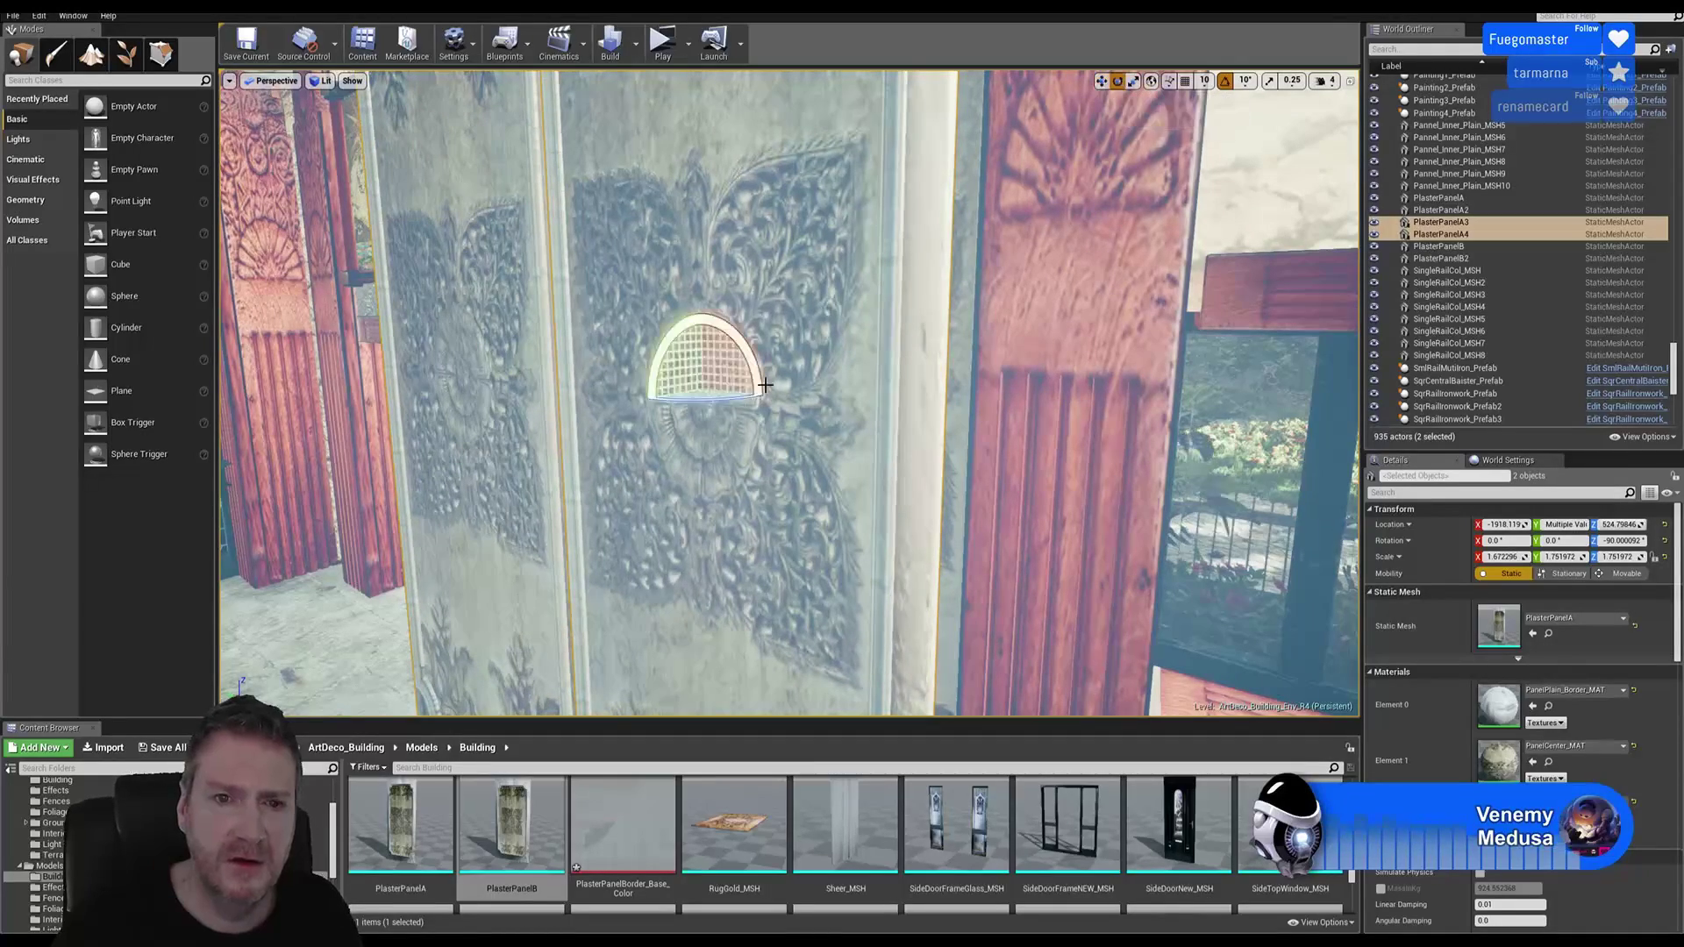
pyautogui.moveTo(692, 401); pyautogui.dragTo(756, 387)
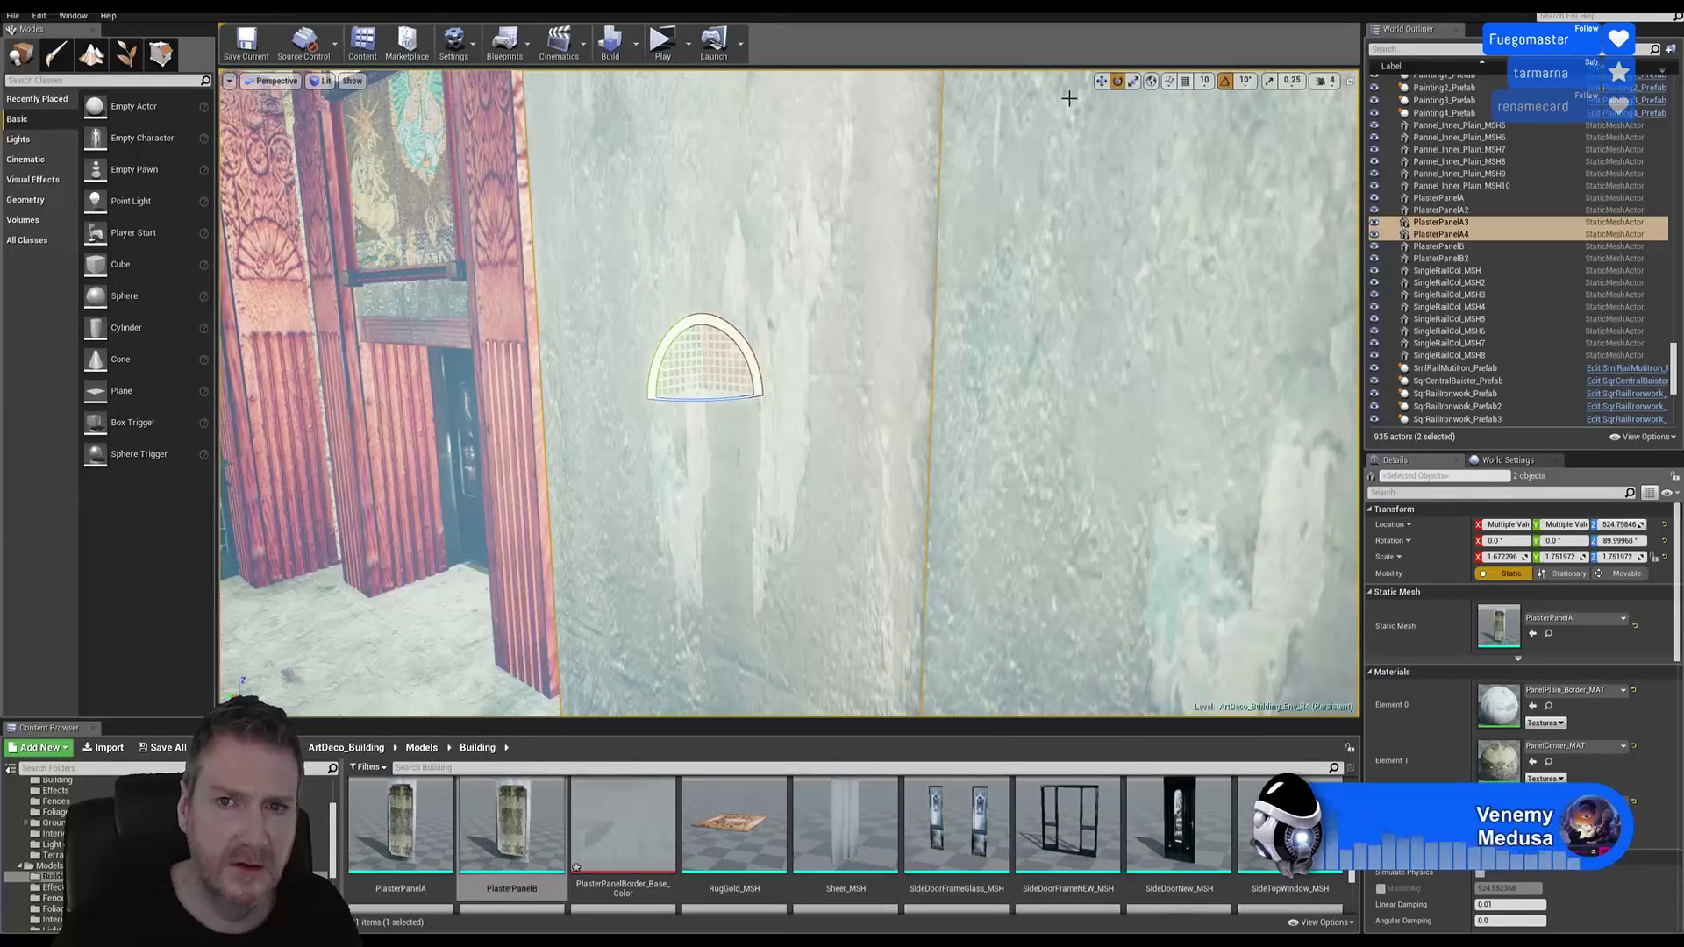
# Step: Move the rotated panel pair along X across the corridor onto the bare brick wall opposite
pyautogui.click(1101, 80)
pyautogui.moveTo(877, 416); pyautogui.dragTo(944, 368, button='right')
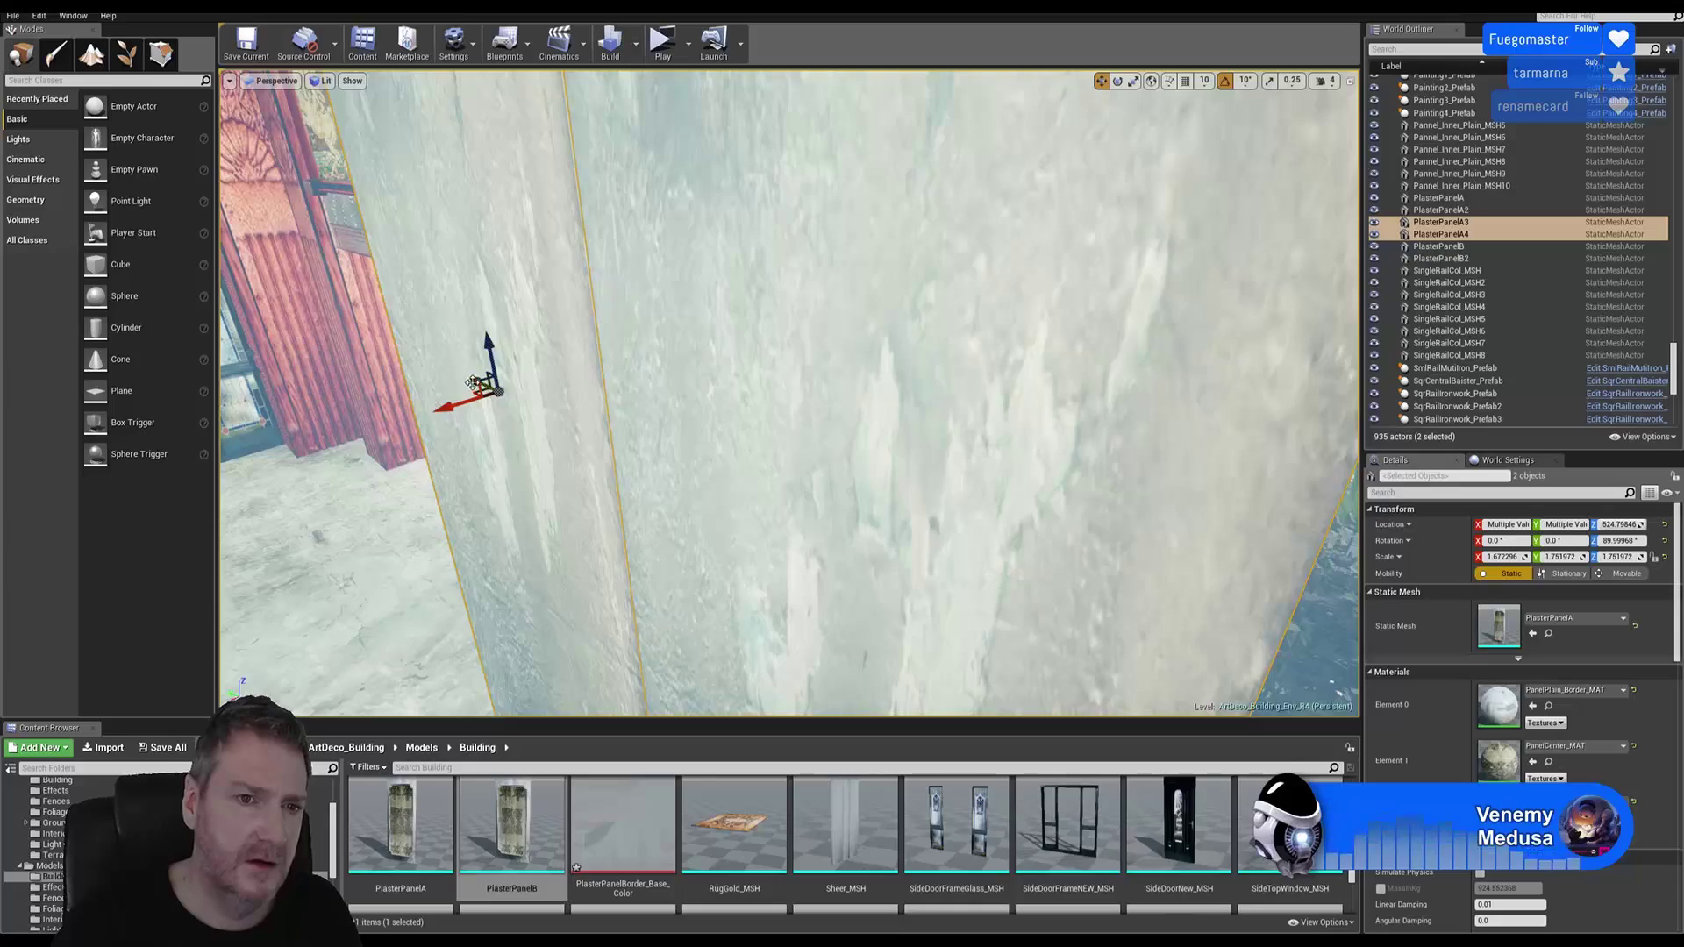
pyautogui.moveTo(473, 382); pyautogui.dragTo(229, 334)
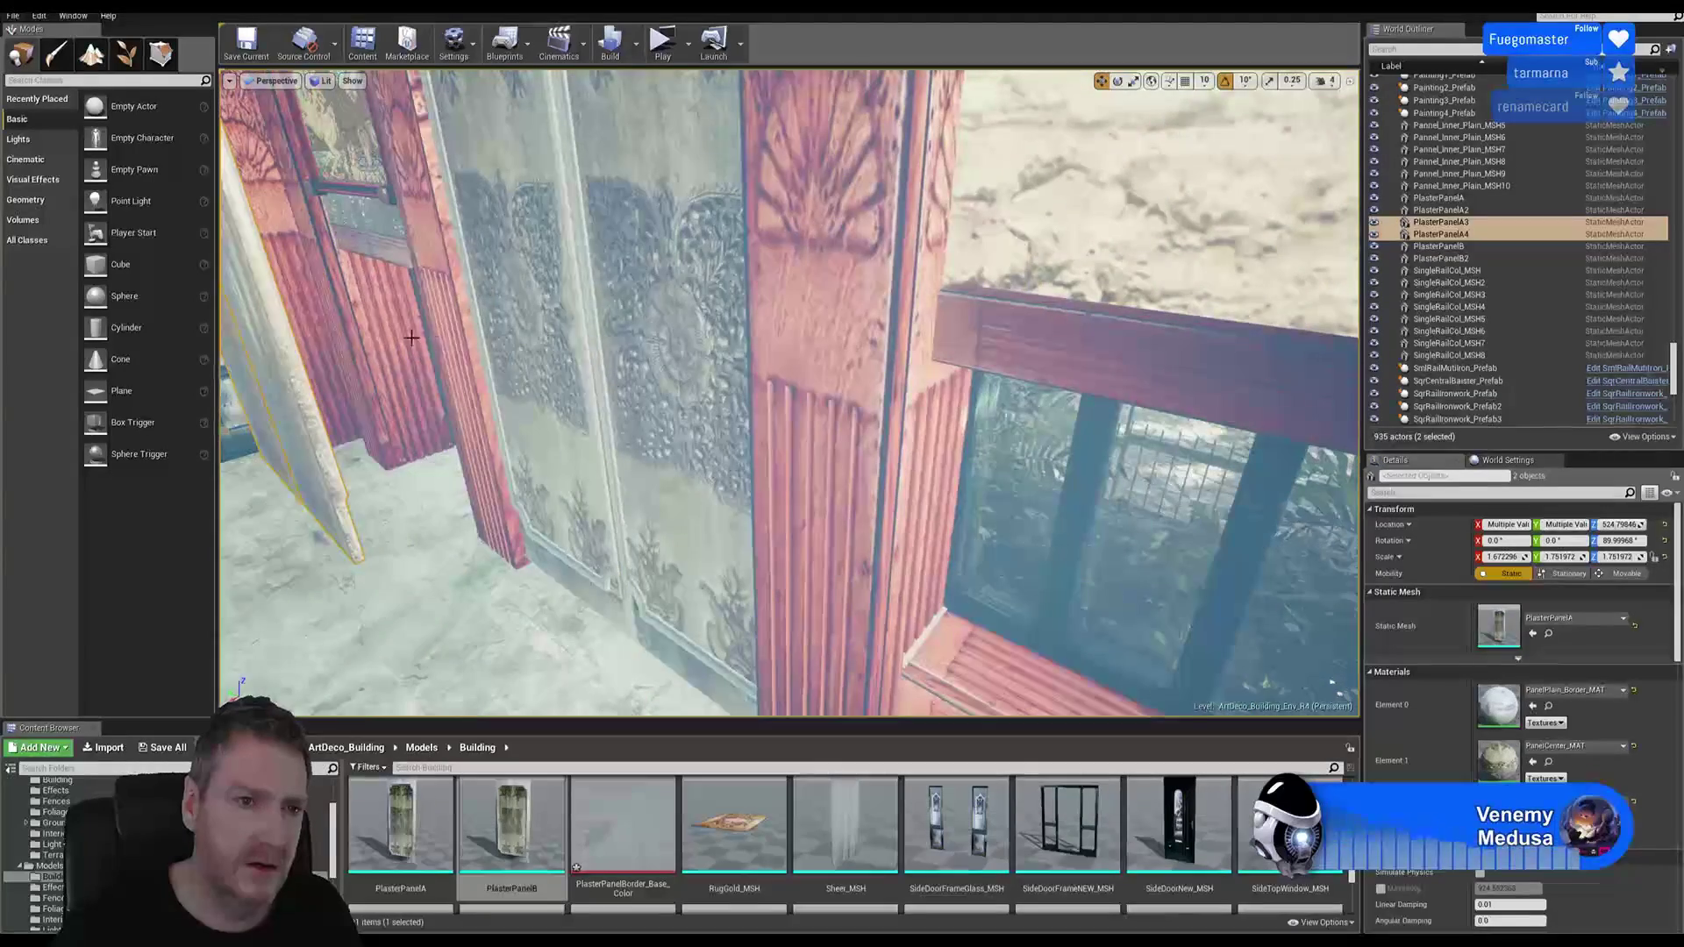
pyautogui.moveTo(411, 338); pyautogui.dragTo(417, 333, button='right')
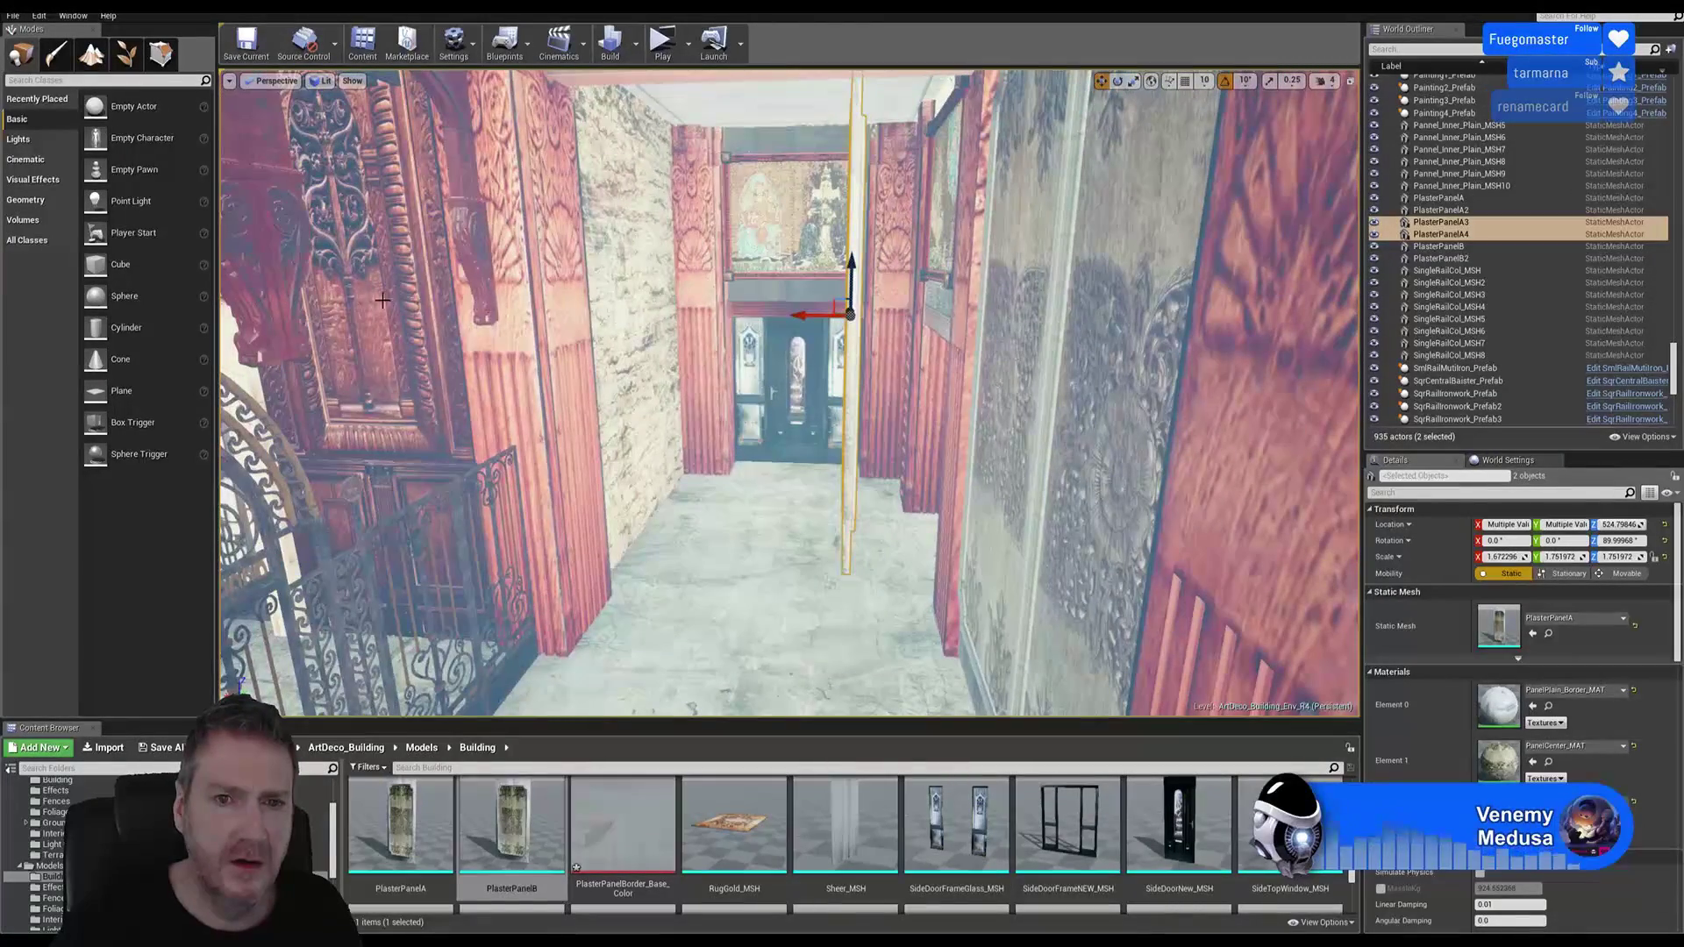
pyautogui.moveTo(803, 316); pyautogui.dragTo(622, 325)
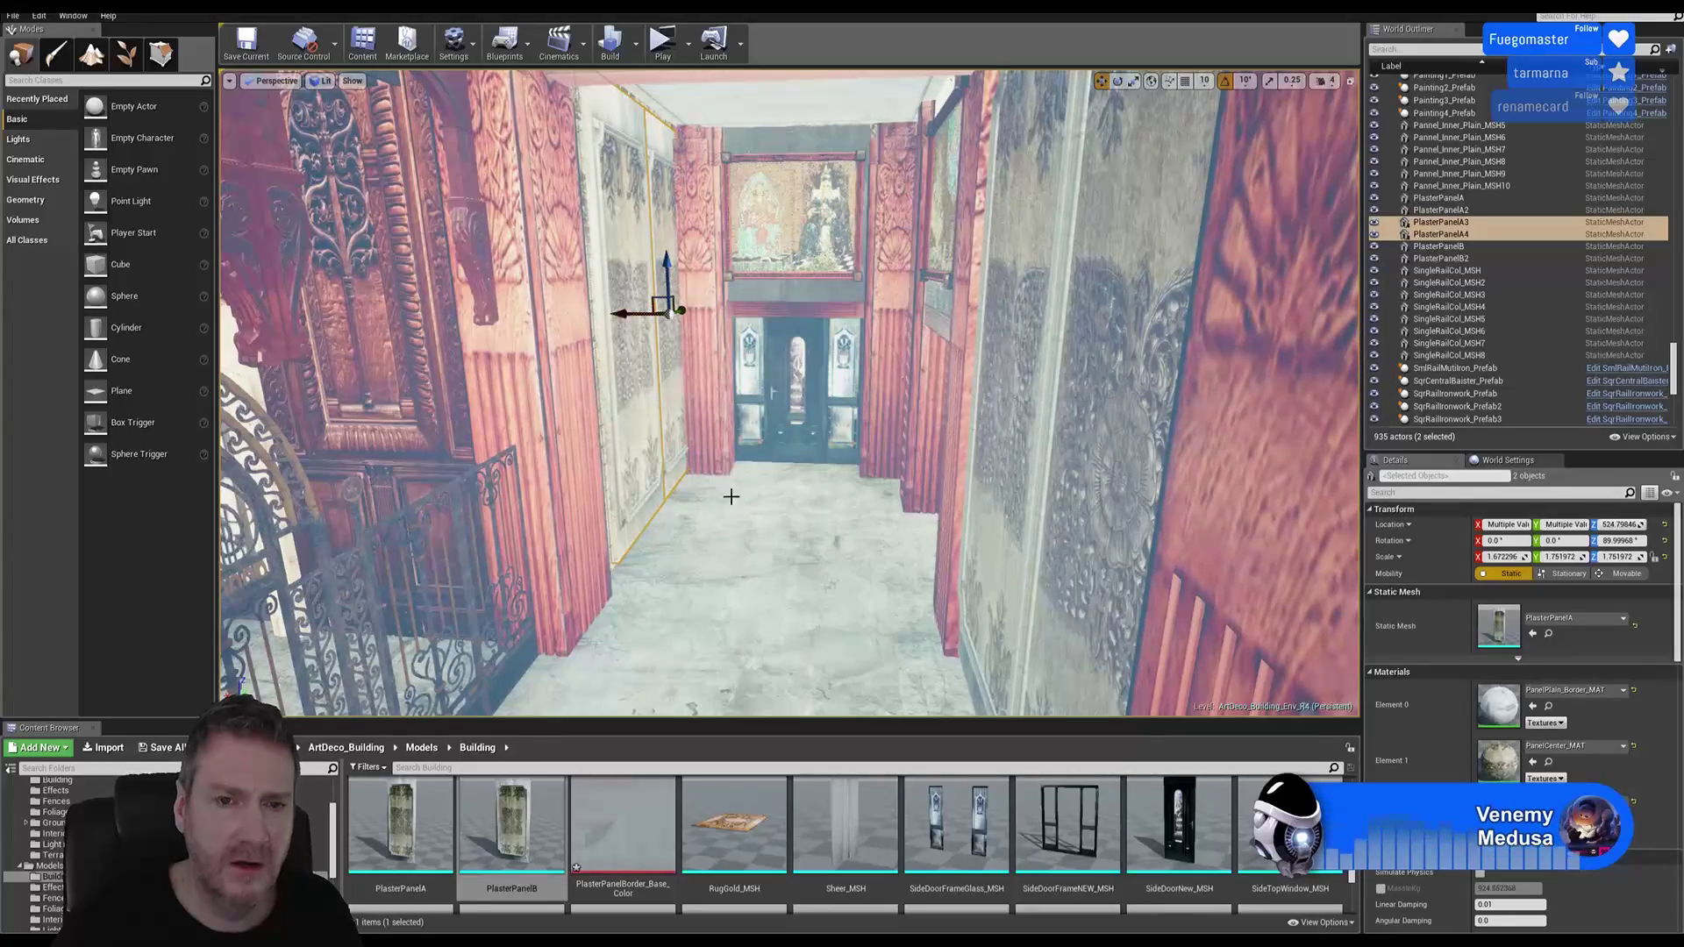
# Step: Slide the panel pair along Y until it sits centred between the two red columns
pyautogui.moveTo(731, 496); pyautogui.dragTo(1203, 186, button='right')
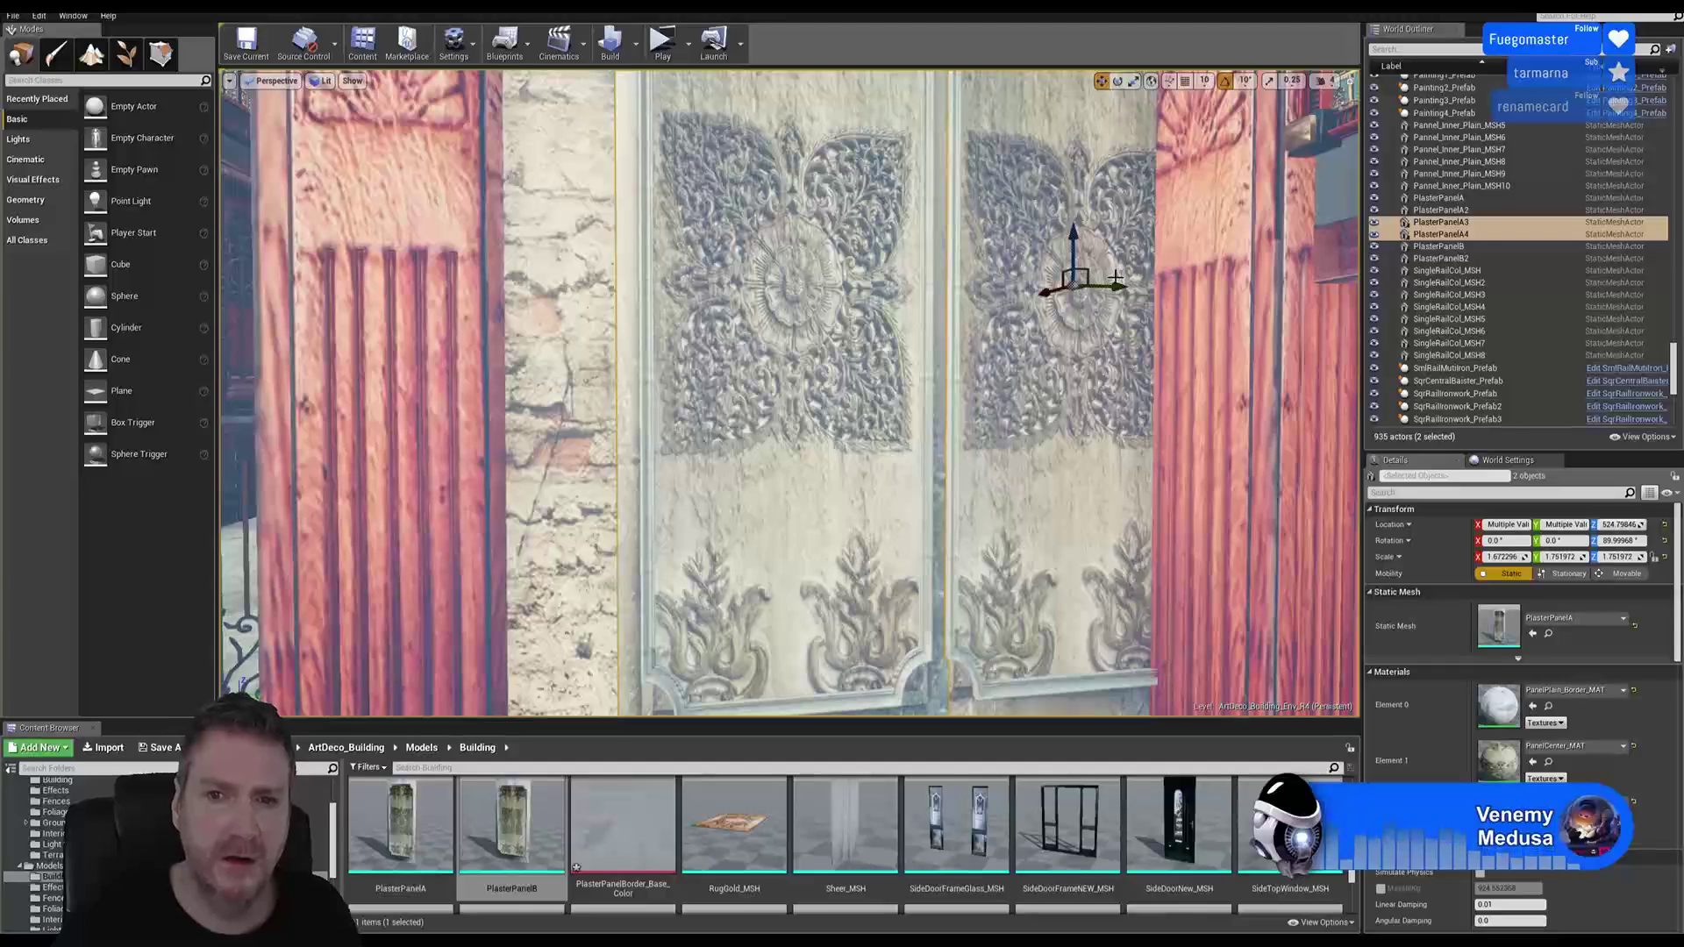
pyautogui.moveTo(1115, 288); pyautogui.dragTo(1024, 297)
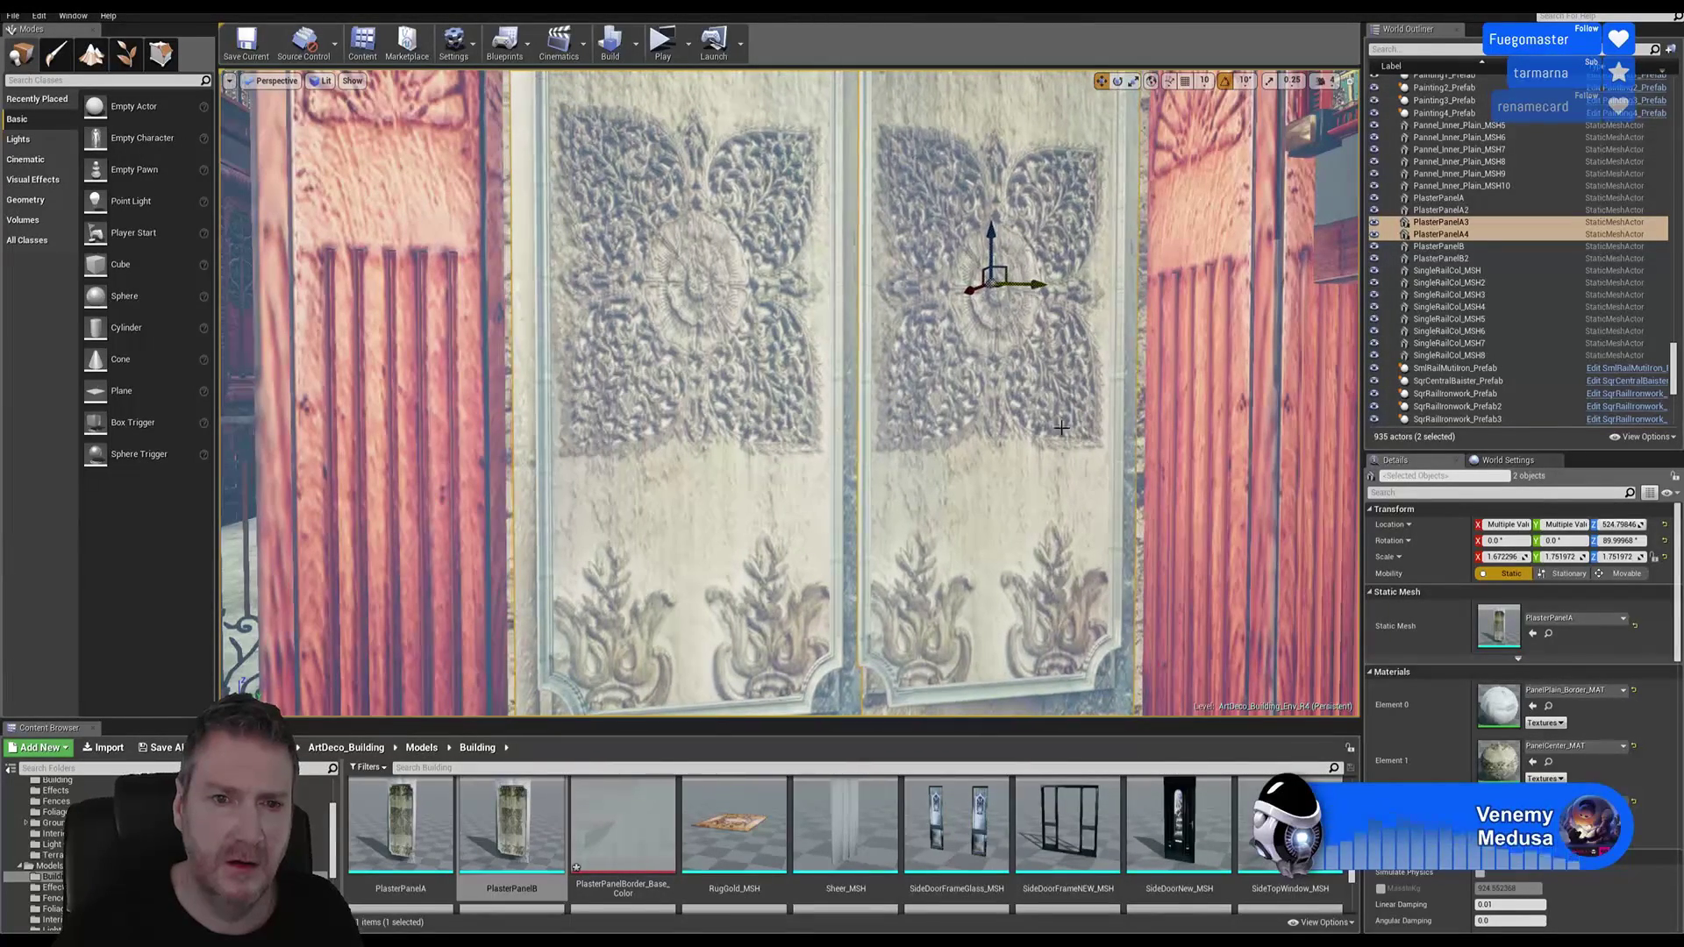
pyautogui.moveTo(1118, 537); pyautogui.dragTo(1119, 538, button='right')
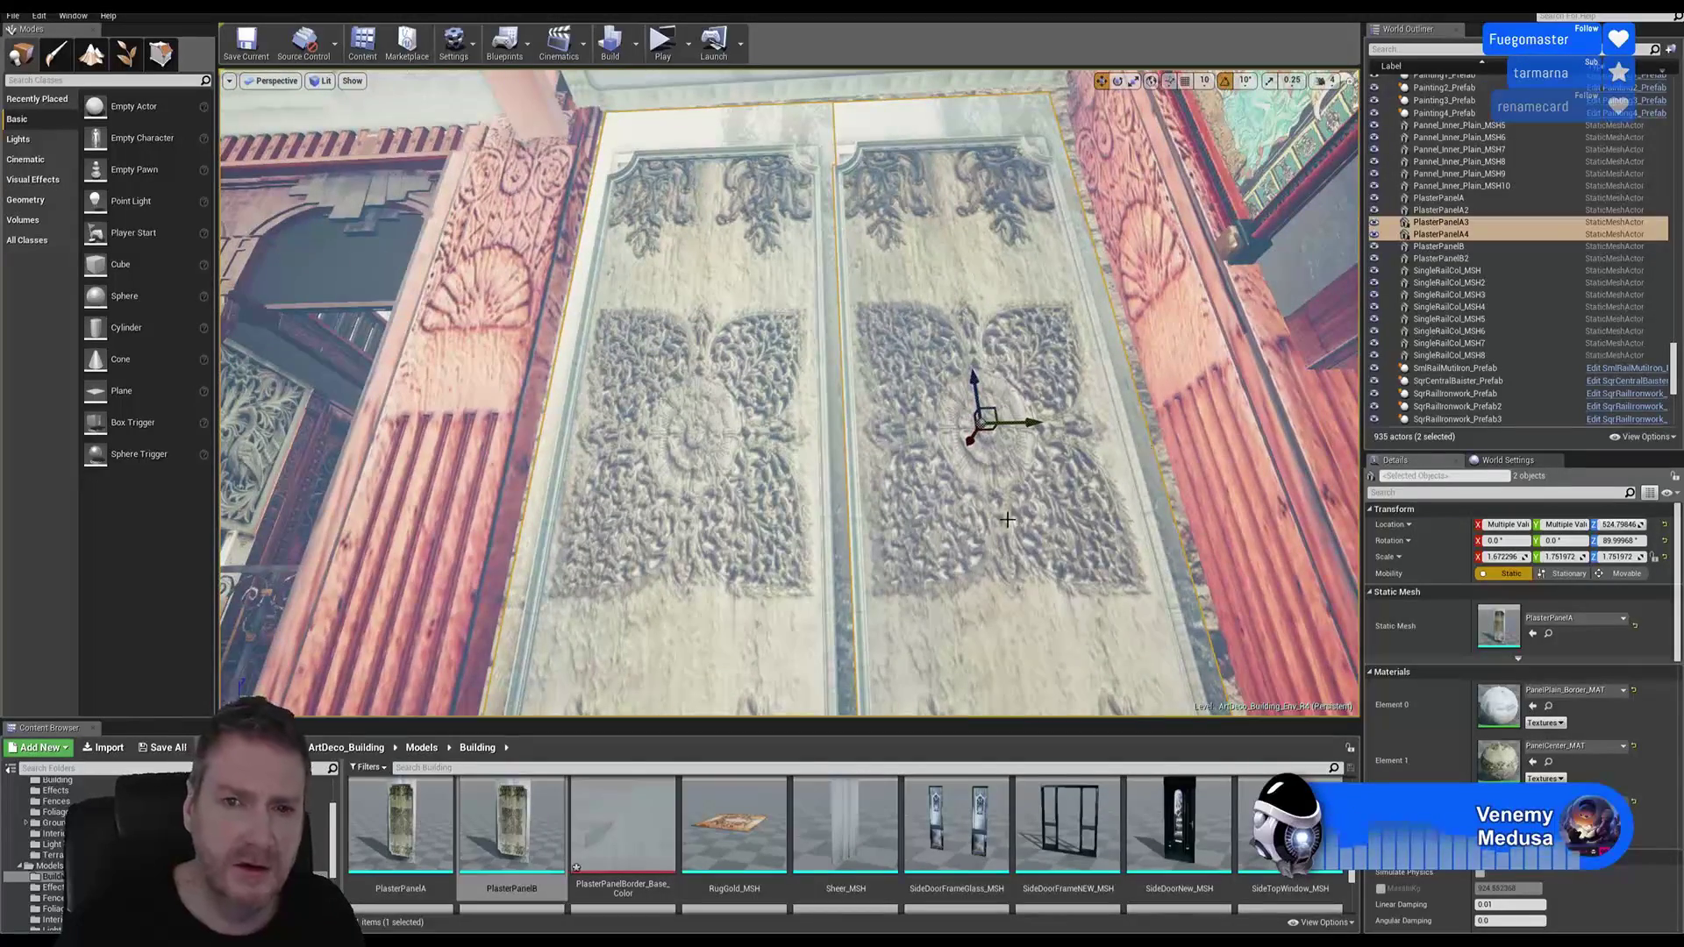
pyautogui.moveTo(1008, 519); pyautogui.dragTo(1007, 519, button='right')
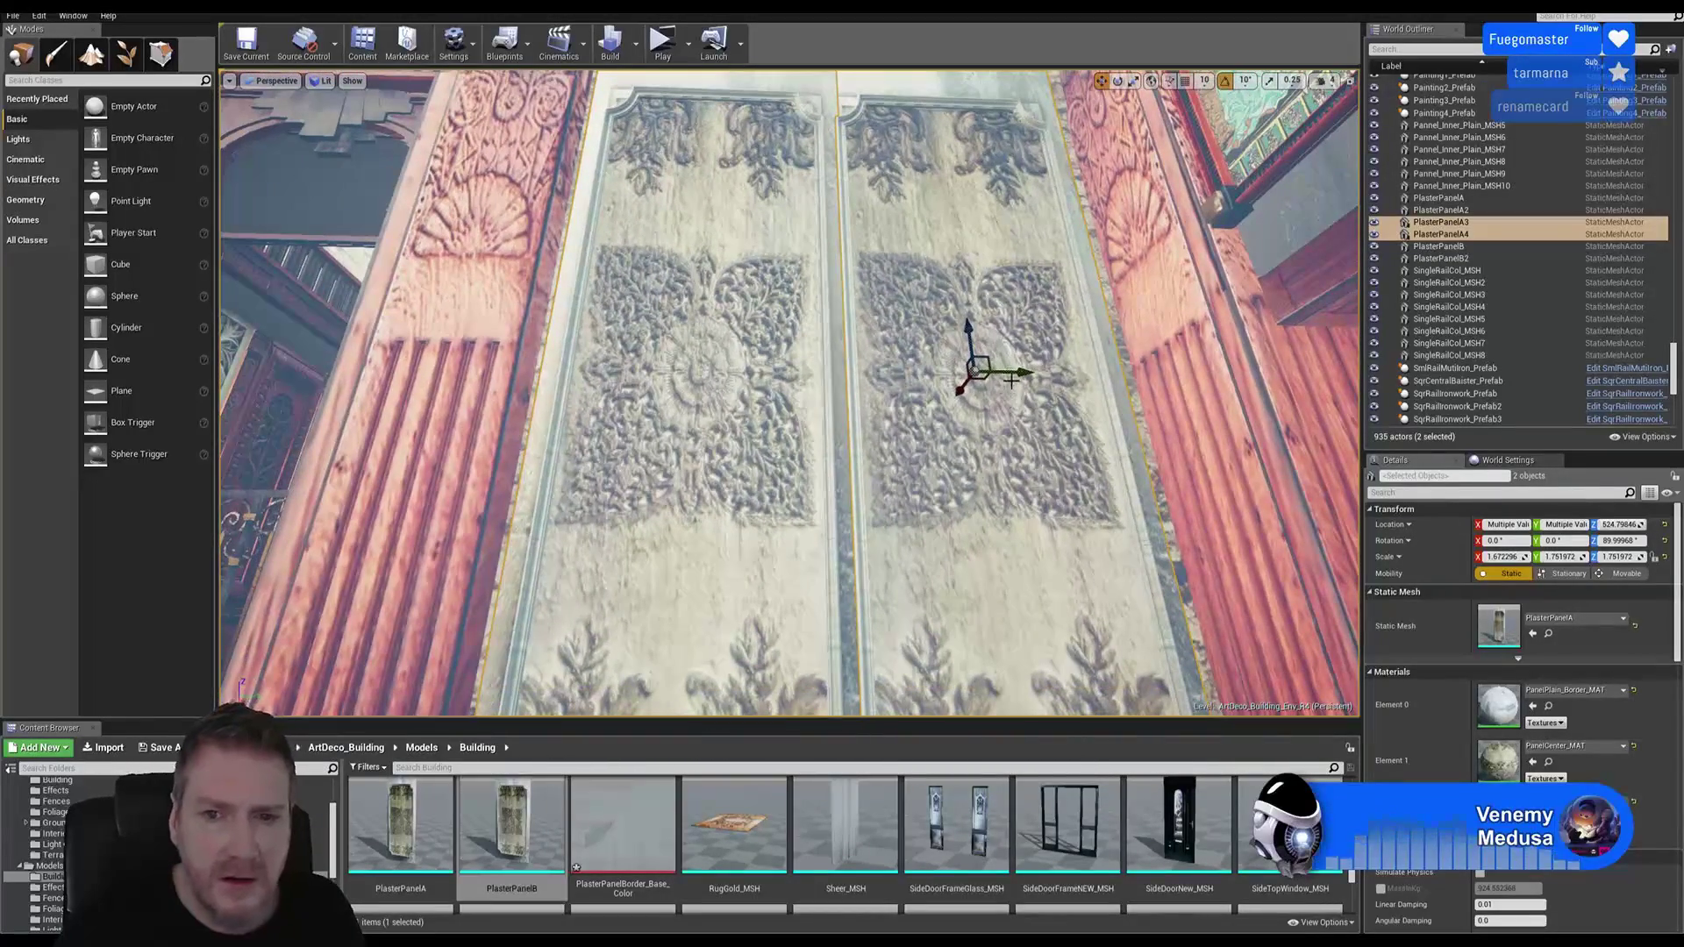
pyautogui.moveTo(1021, 371); pyautogui.dragTo(1024, 370)
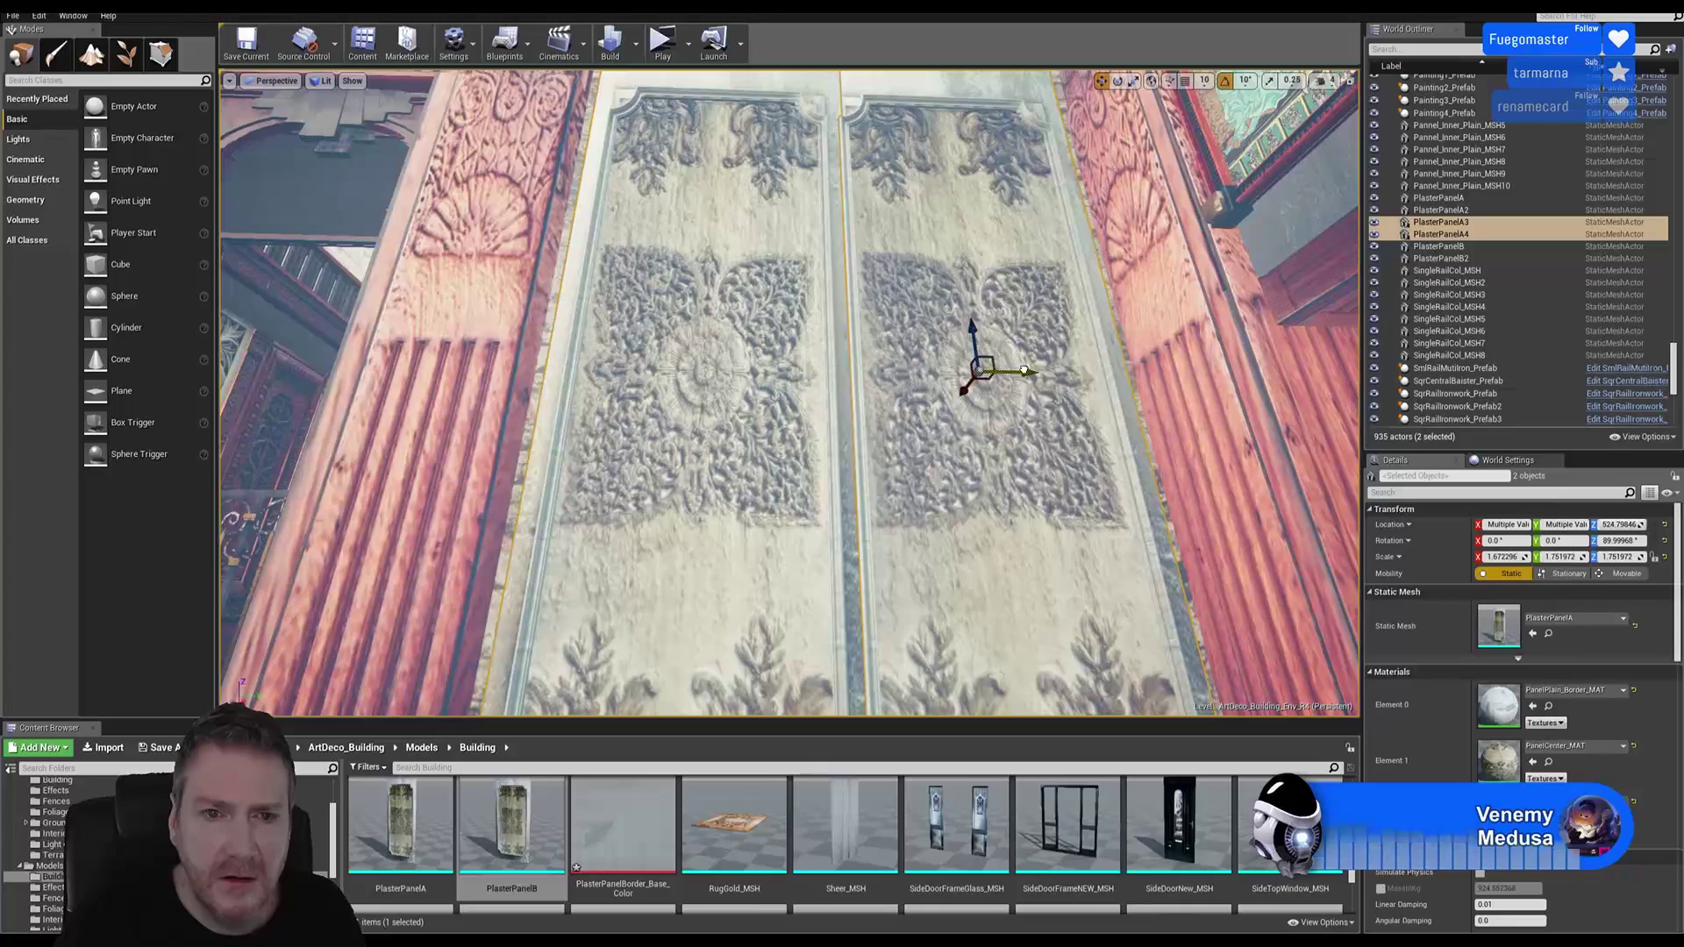
# Step: Widen both panels to an X scale of about 1.74 and lower them to about Z 519.2 at the floor
pyautogui.click(1133, 81)
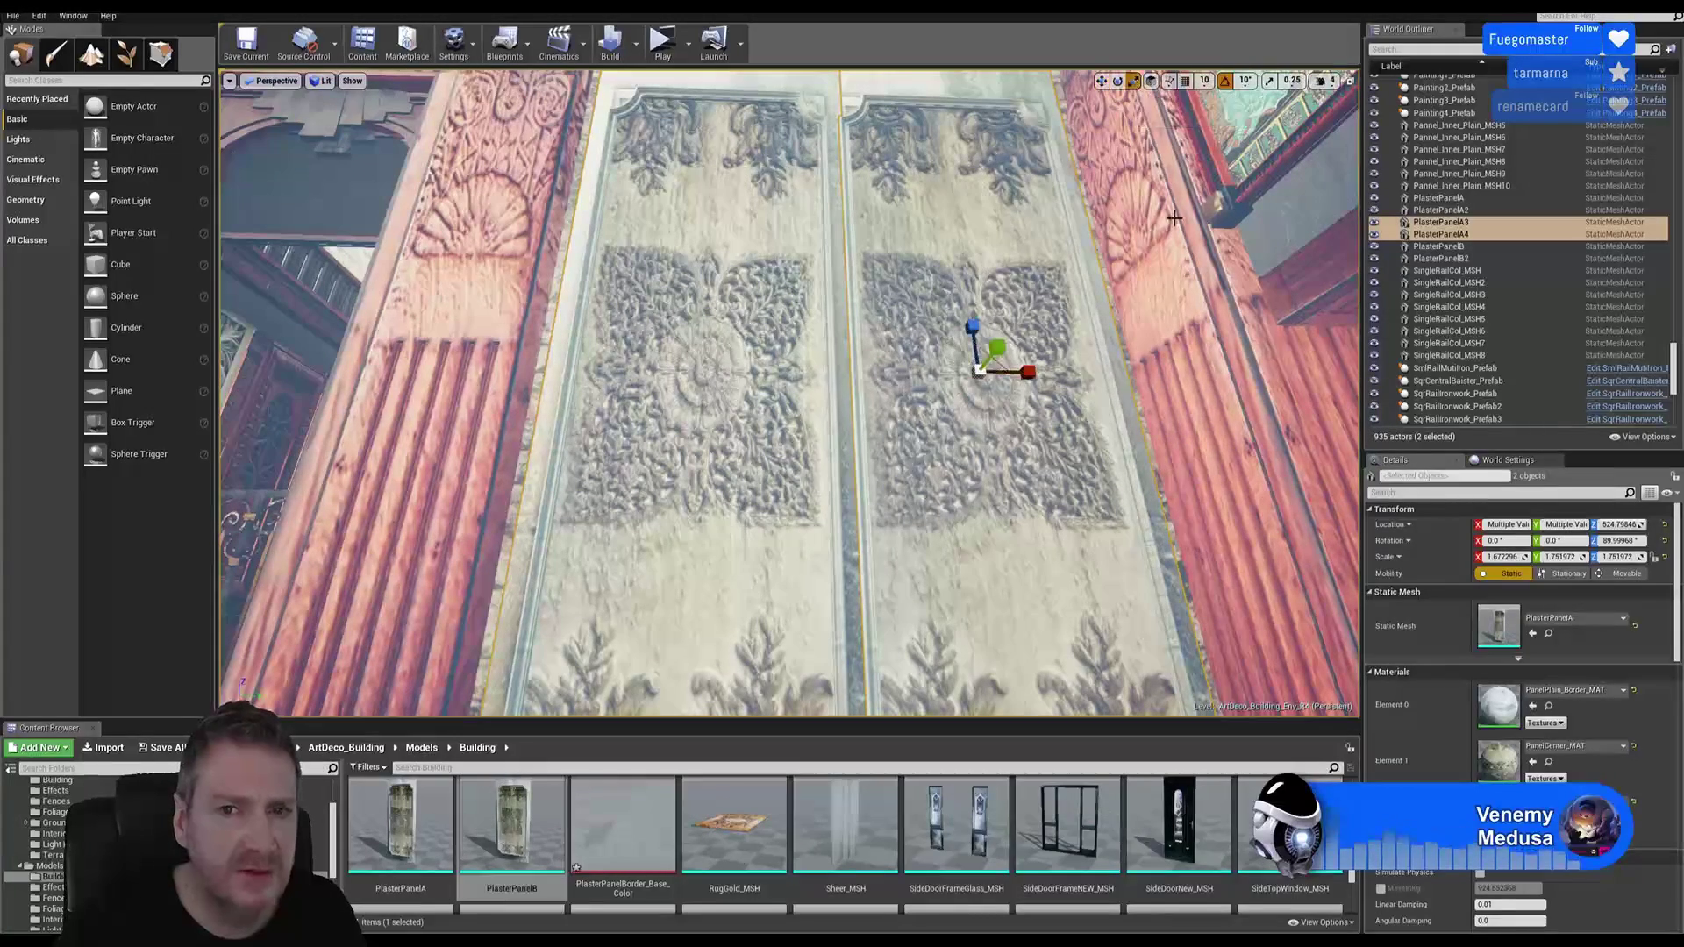
pyautogui.moveTo(1030, 374); pyautogui.dragTo(1044, 373)
pyautogui.click(1101, 82)
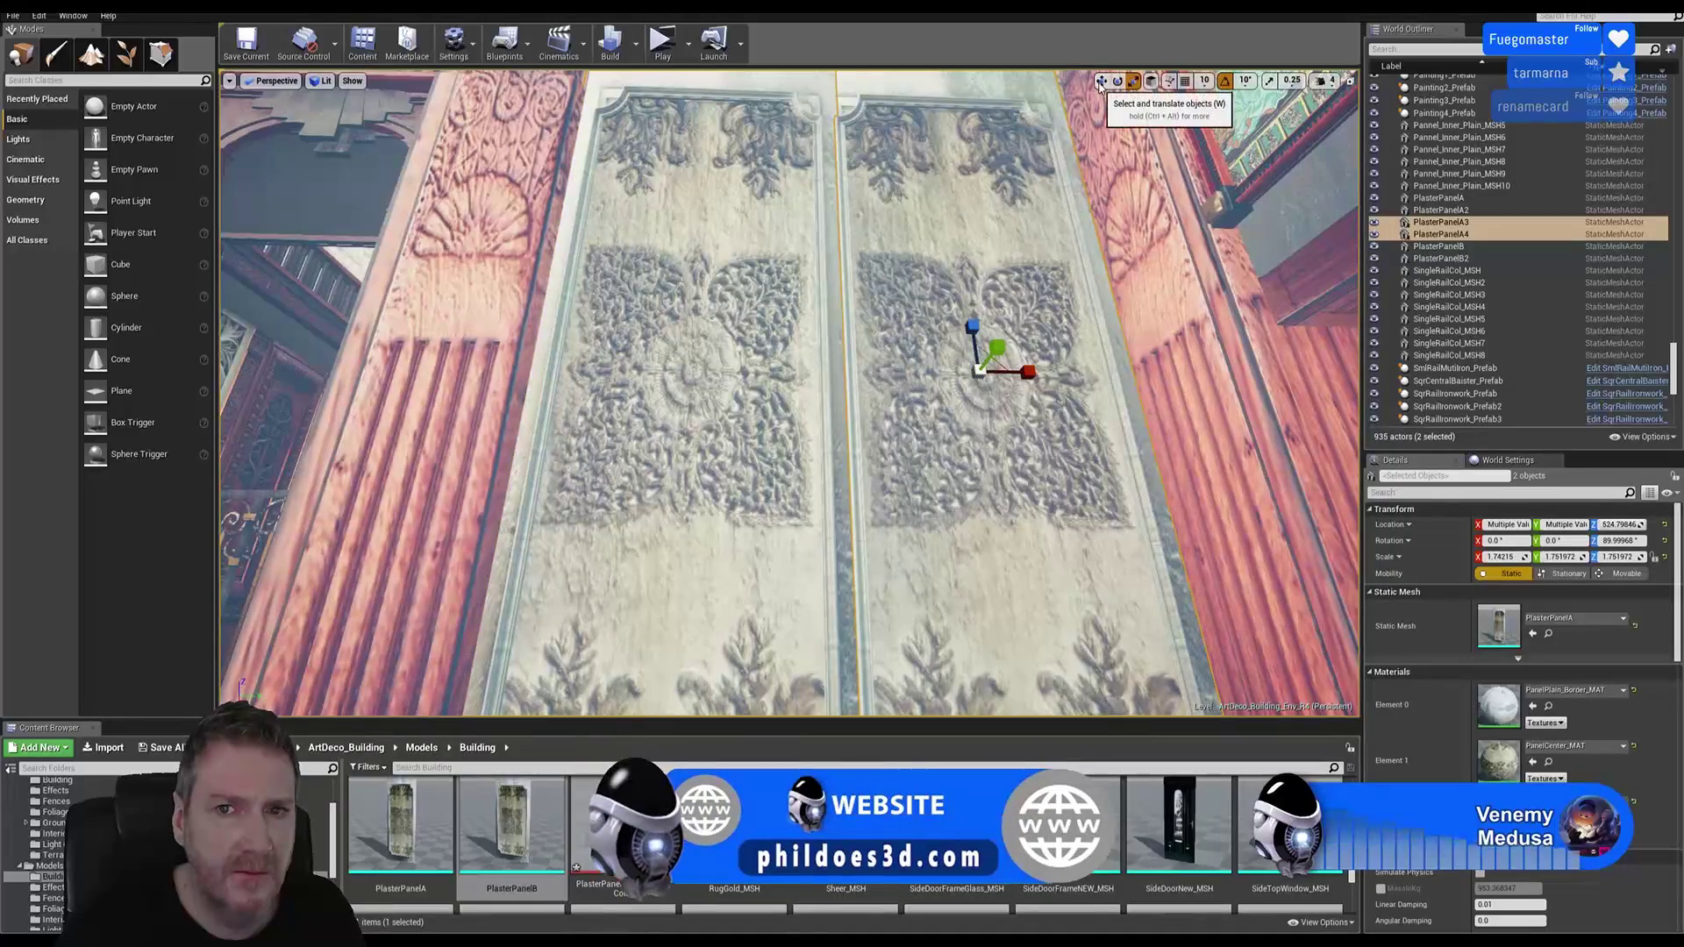
pyautogui.click(1101, 84)
pyautogui.moveTo(982, 290); pyautogui.dragTo(992, 386, button='right')
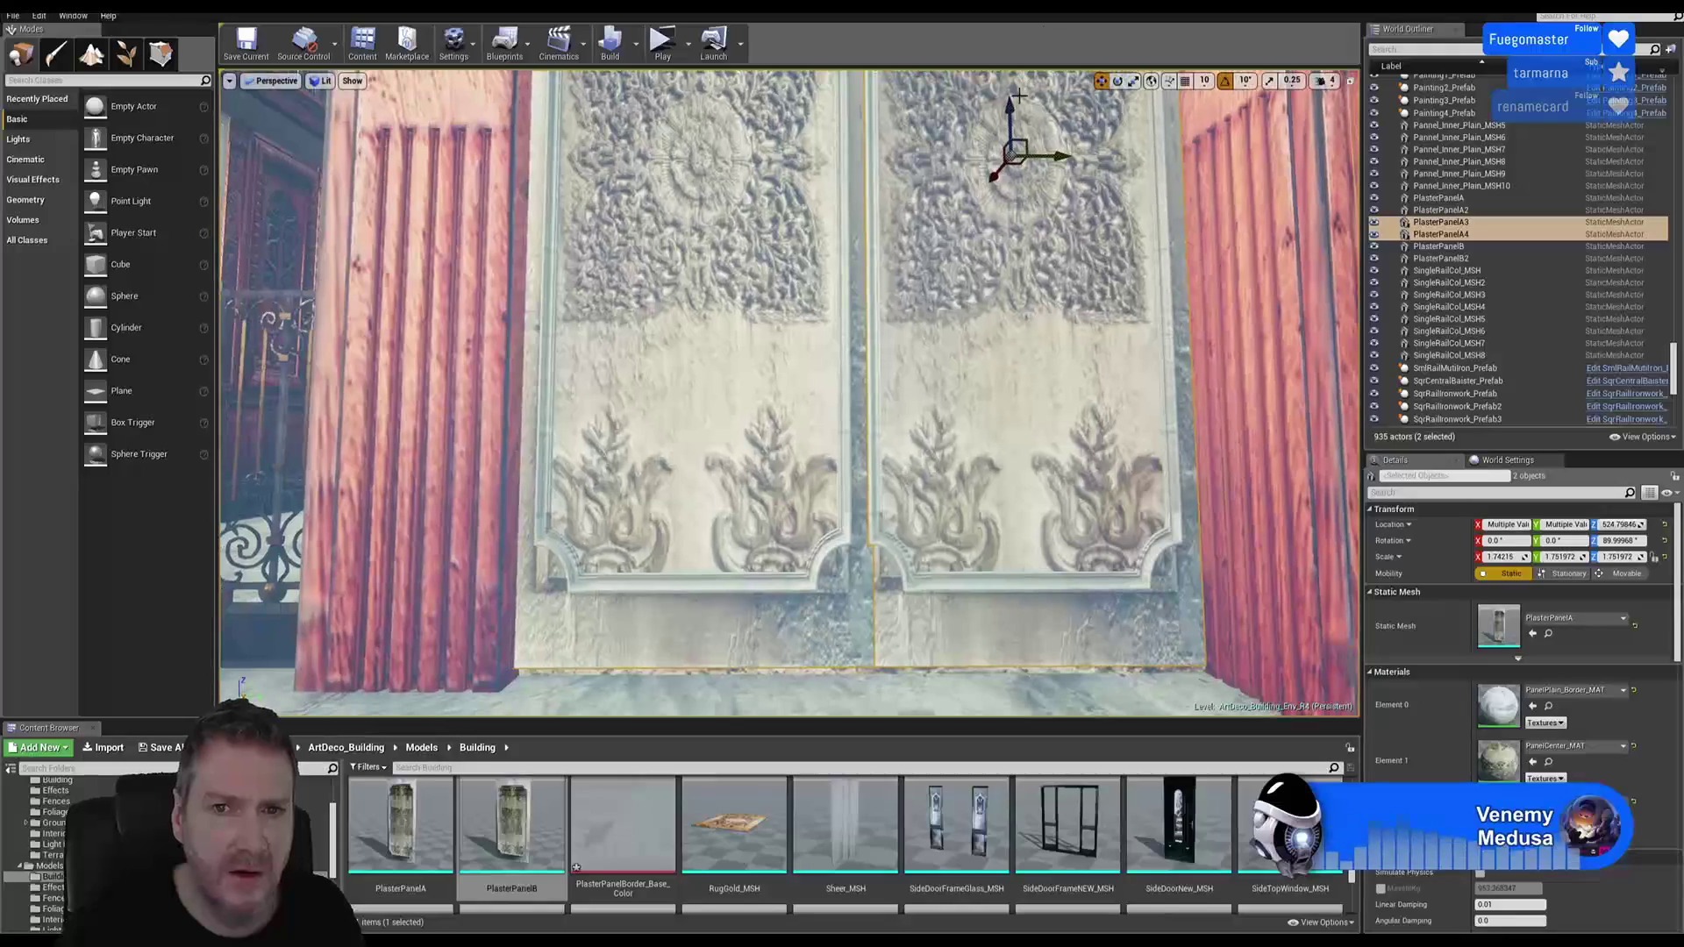
pyautogui.moveTo(1012, 120); pyautogui.dragTo(1011, 127)
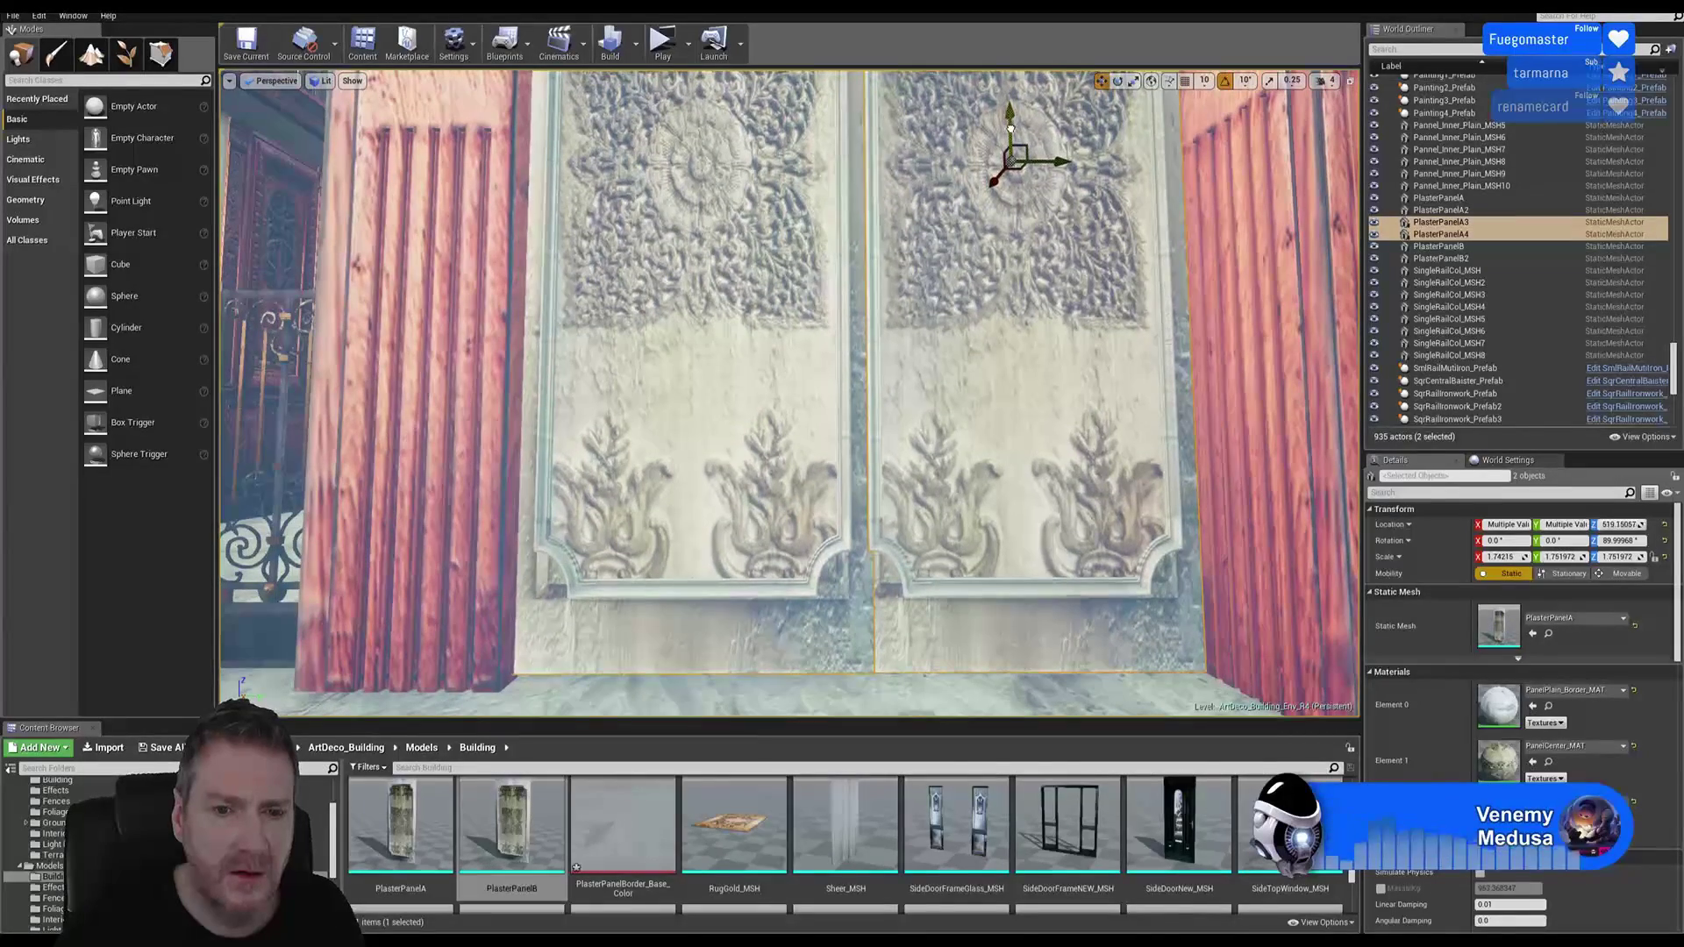
# Step: Stretch both panels vertically to a Z scale of about 1.788, raise them to about Z 520.6, and deselect them
pyautogui.moveTo(1201, 357); pyautogui.dragTo(1211, 262, button='right')
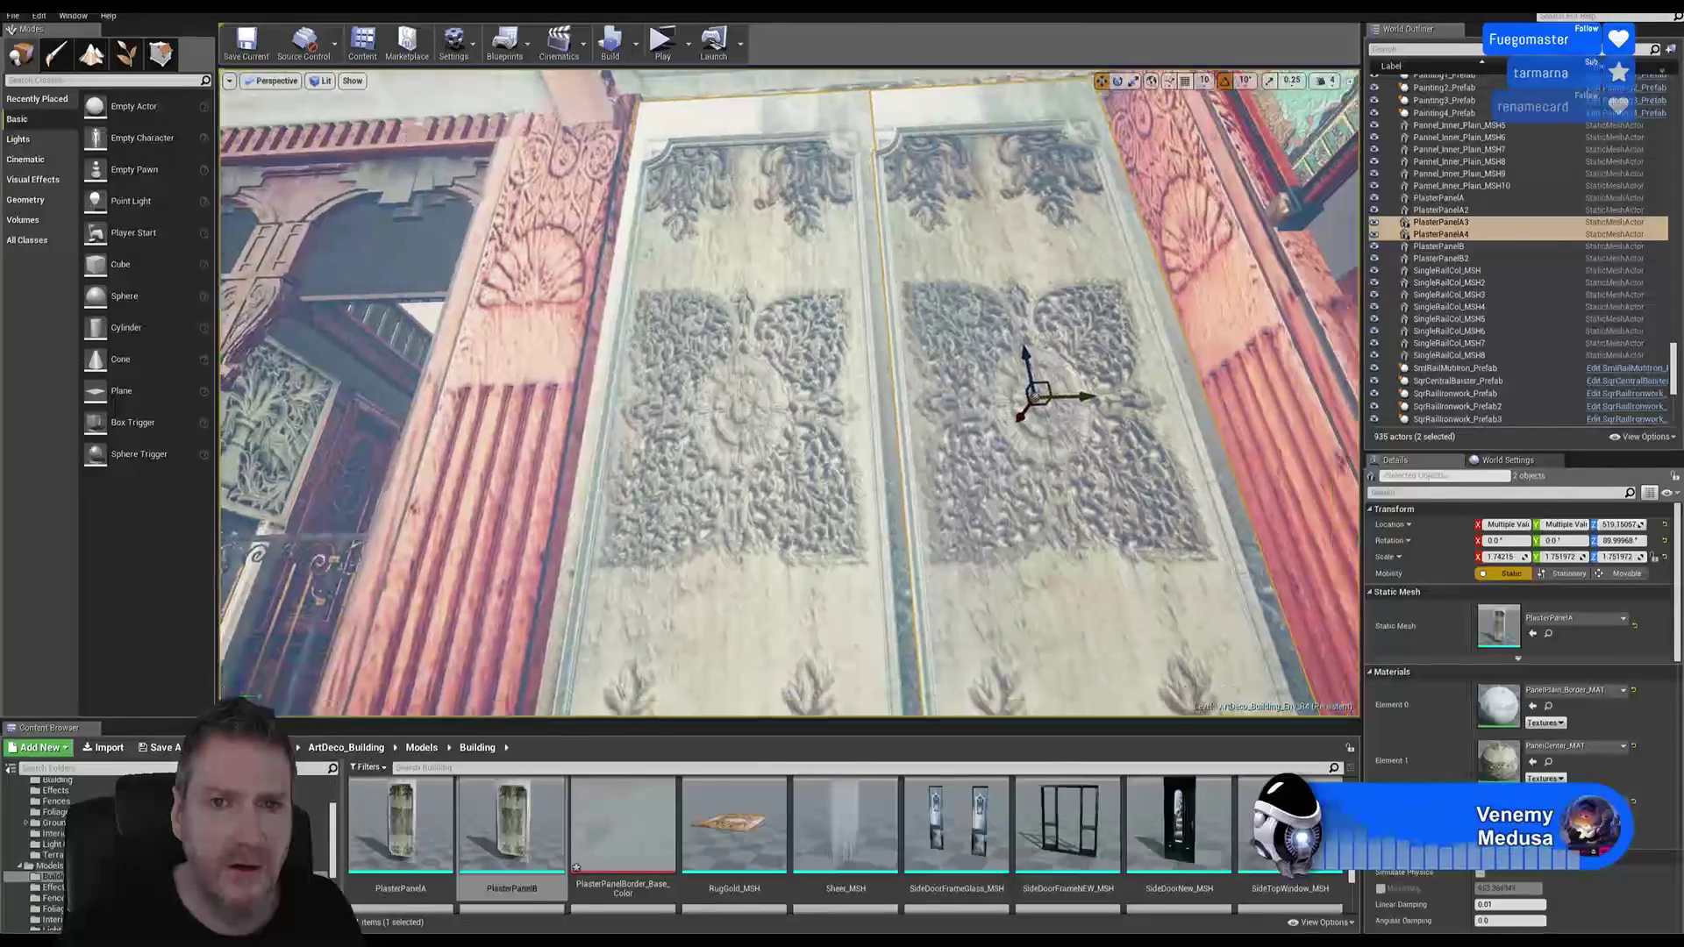
pyautogui.click(1133, 81)
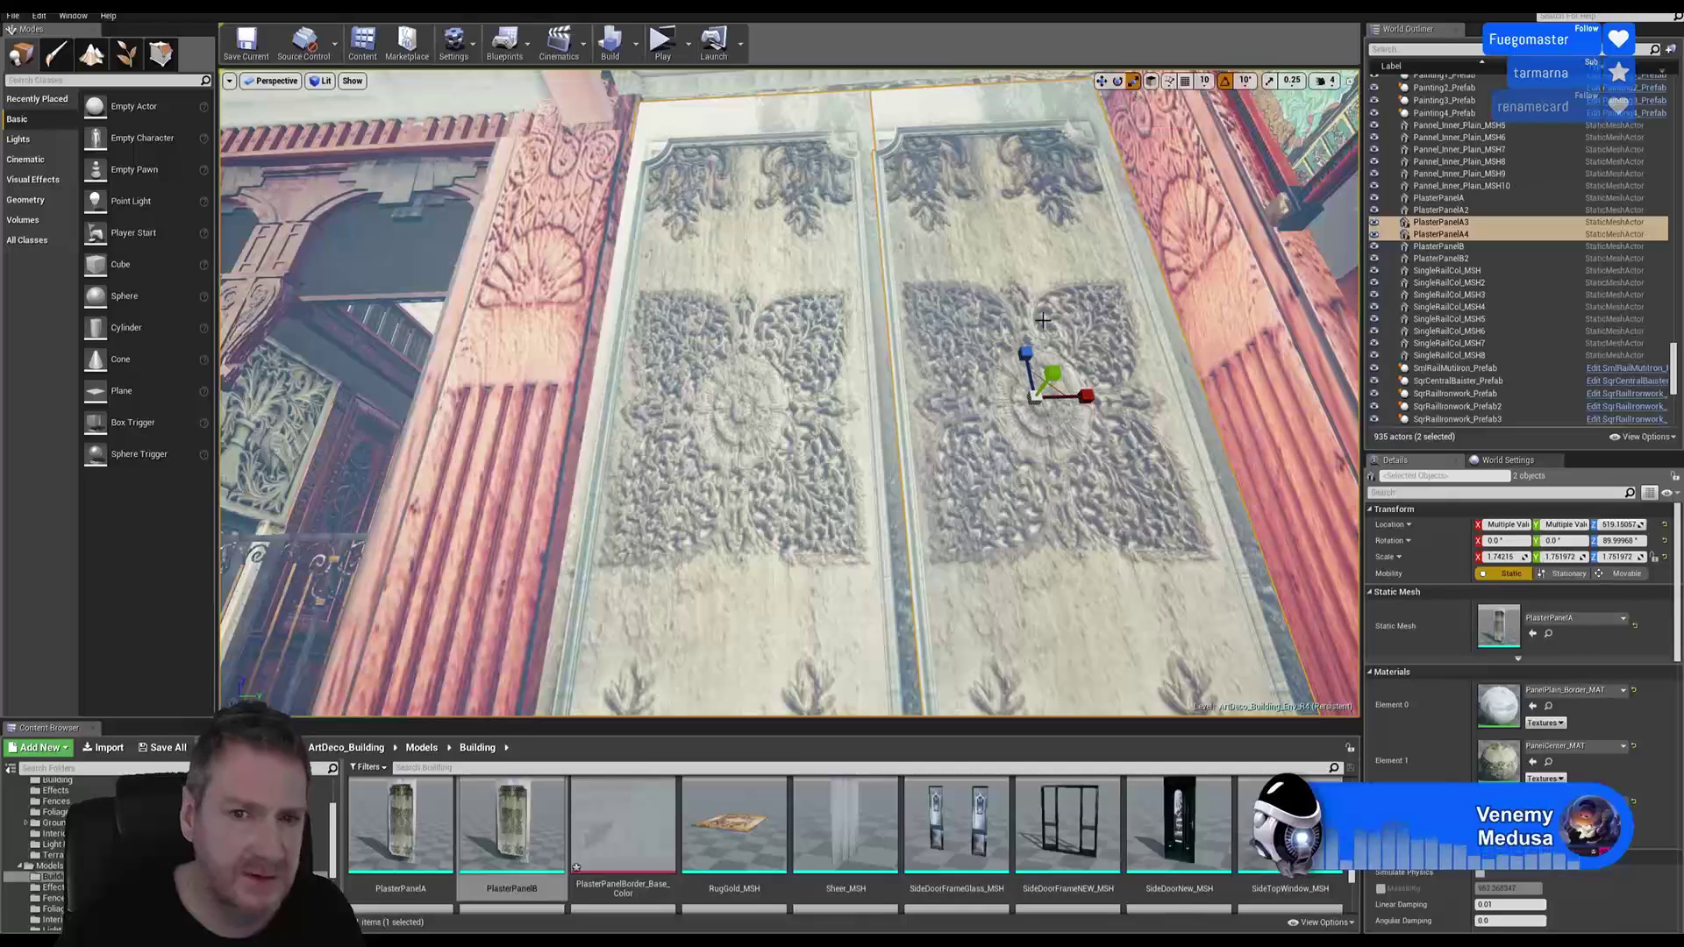
pyautogui.moveTo(1025, 352); pyautogui.dragTo(1026, 341)
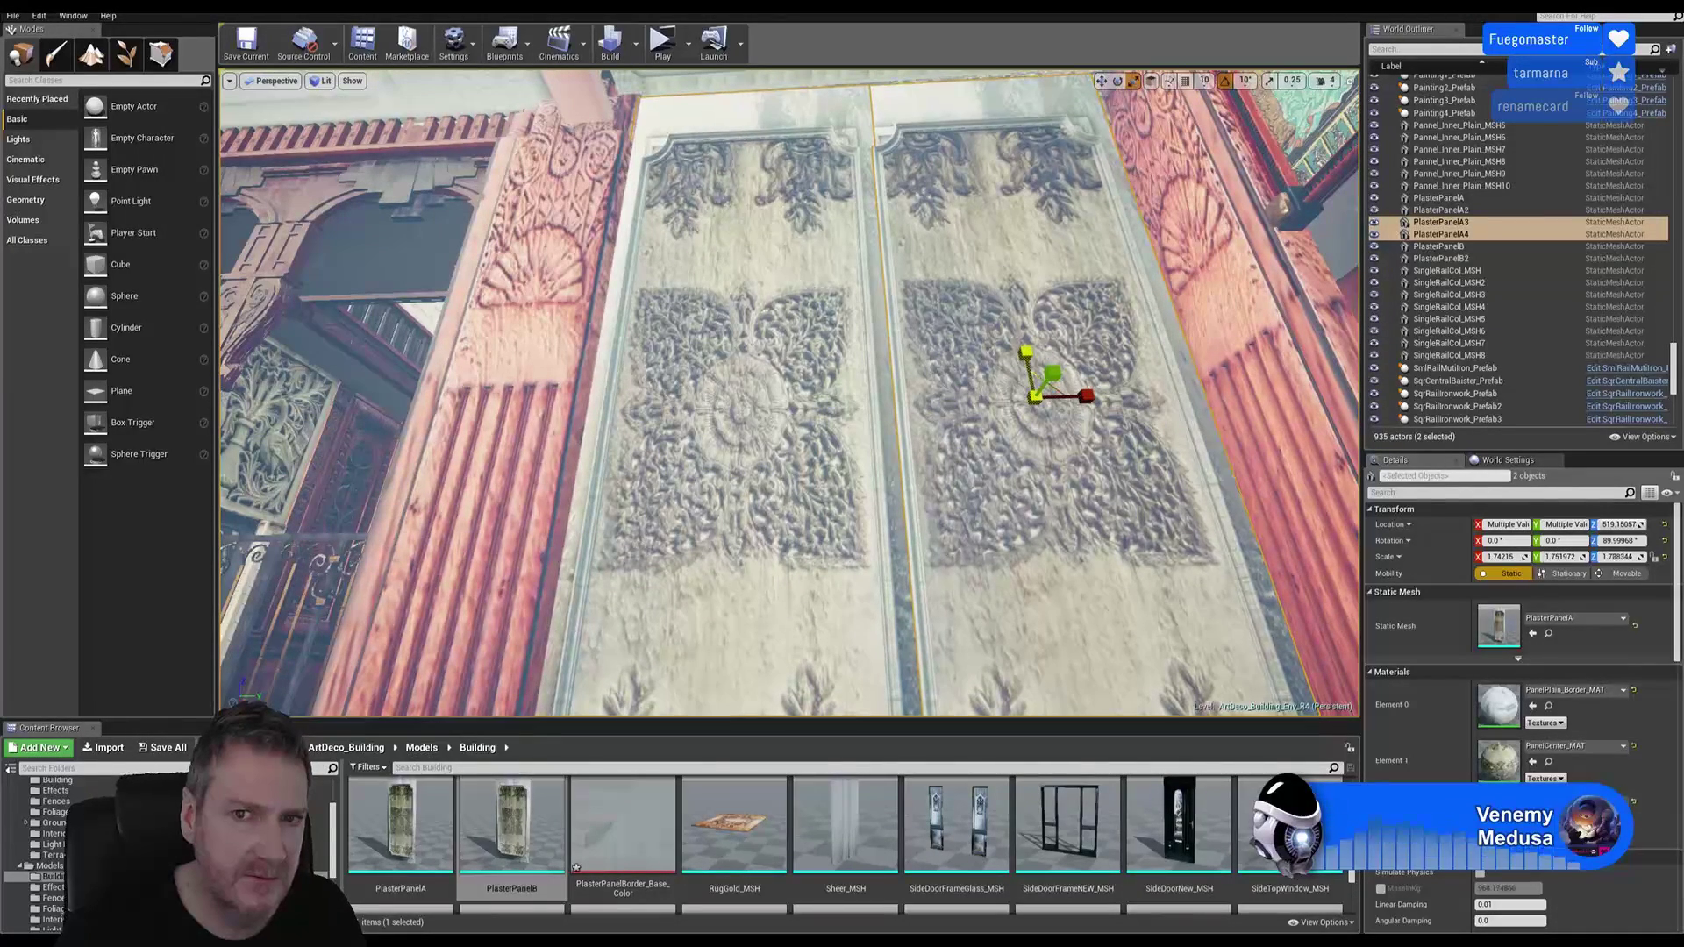
pyautogui.click(1102, 80)
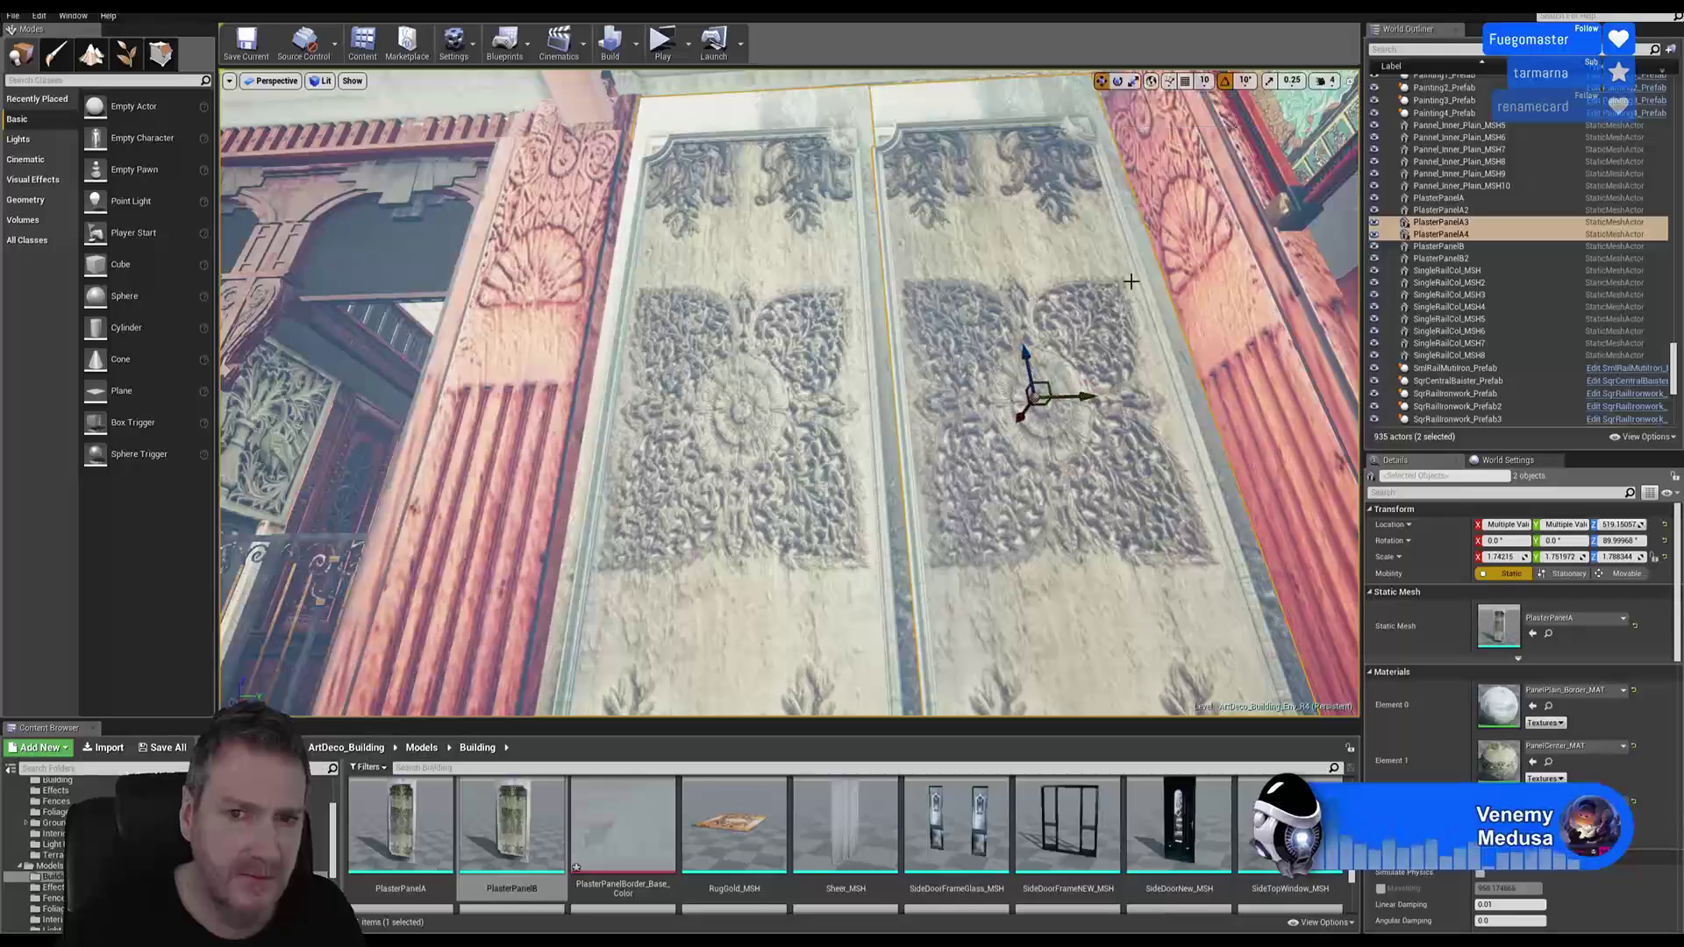
pyautogui.moveTo(1132, 282); pyautogui.dragTo(1135, 351, button='right')
pyautogui.moveTo(1008, 390)
pyautogui.mouseDown(button='right')
pyautogui.moveTo(969, 430)
pyautogui.moveTo(992, 396)
pyautogui.moveTo(1028, 408)
pyautogui.mouseUp(button='right')
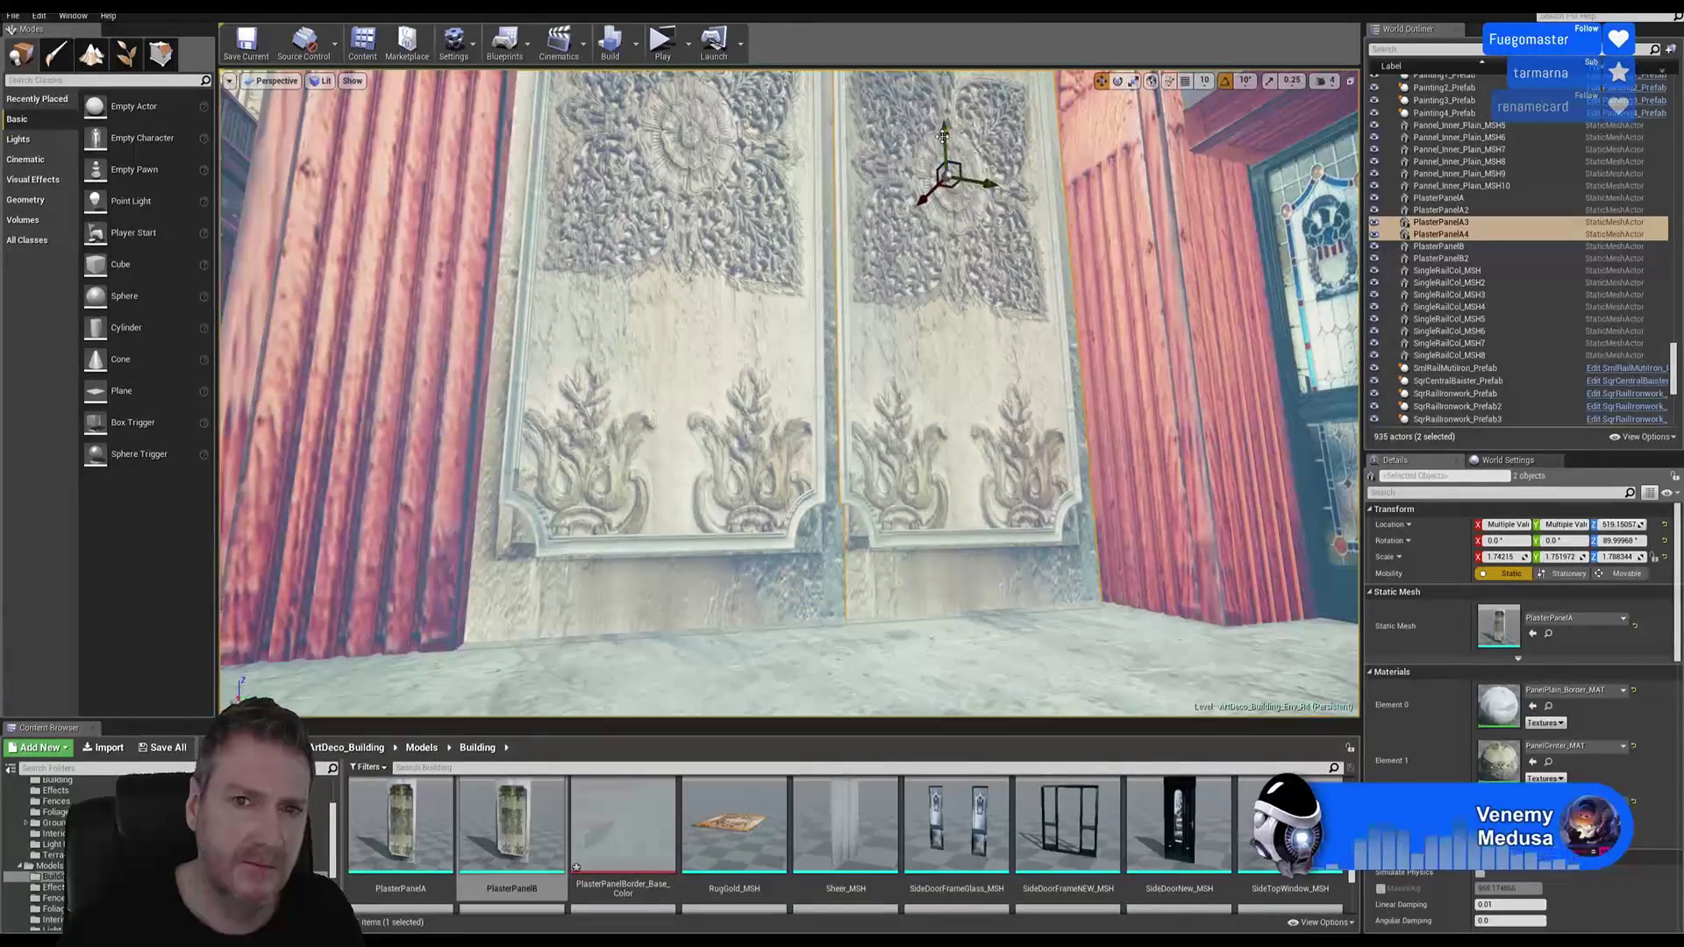
pyautogui.moveTo(943, 136); pyautogui.dragTo(948, 136)
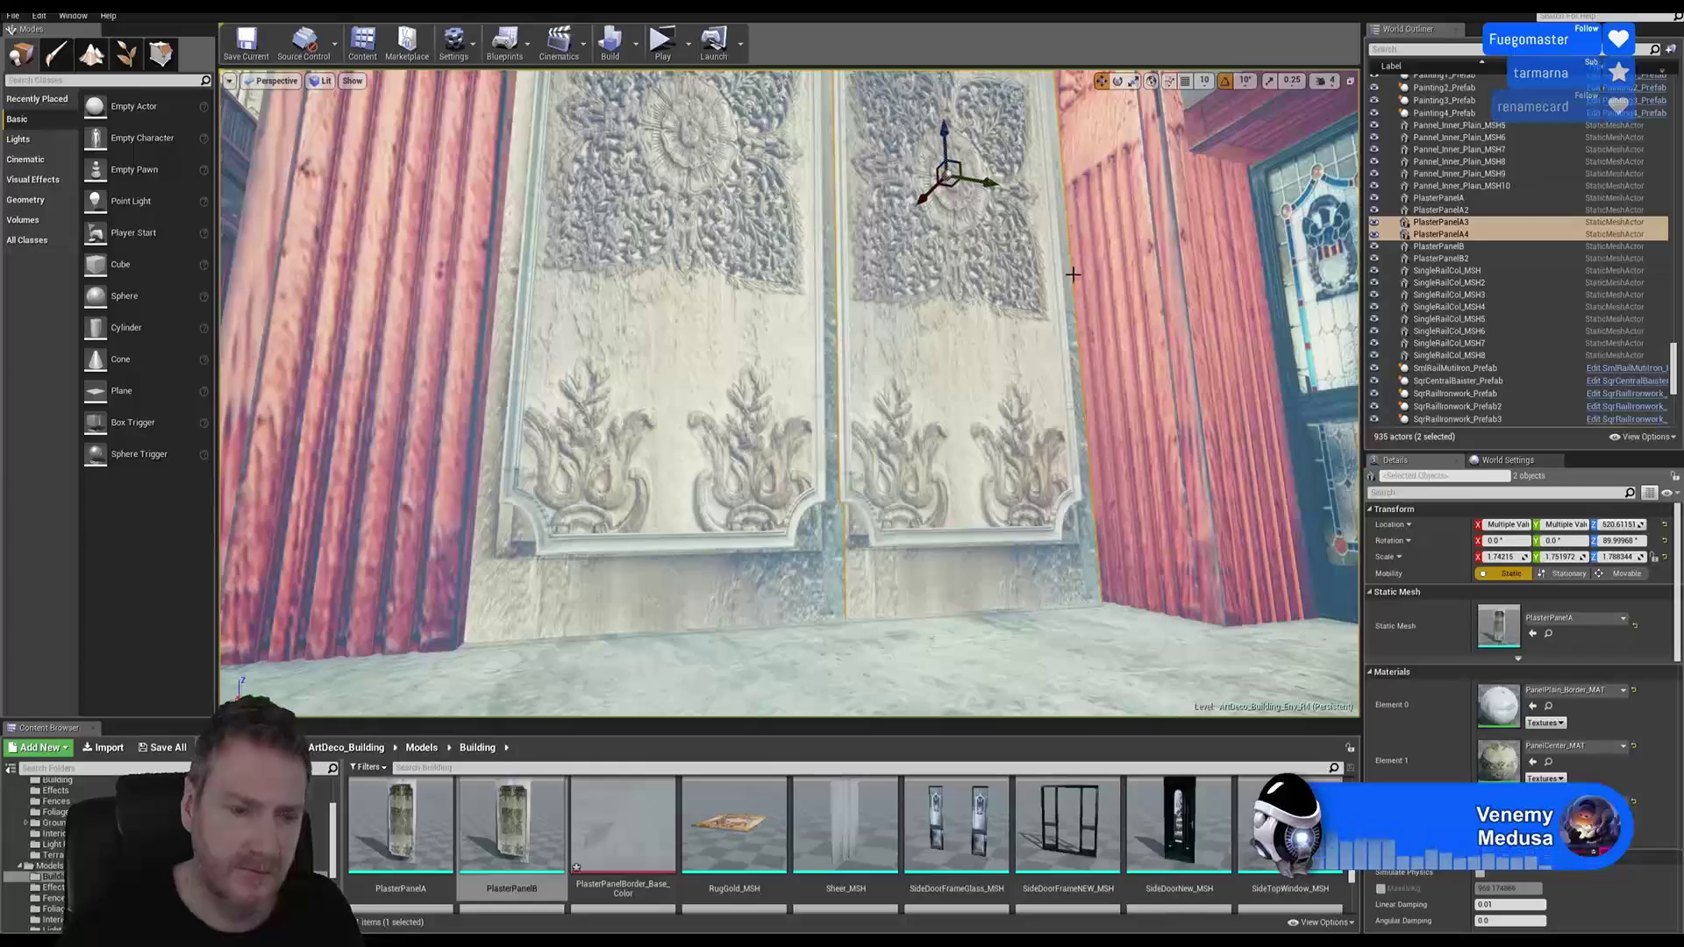
pyautogui.press('Escape')
# Step: Inspect the plaster panels, columns and ironwork gates around the entrance, and the wood-panelled hall inside
pyautogui.moveTo(1046, 271); pyautogui.dragTo(1035, 200, button='right')
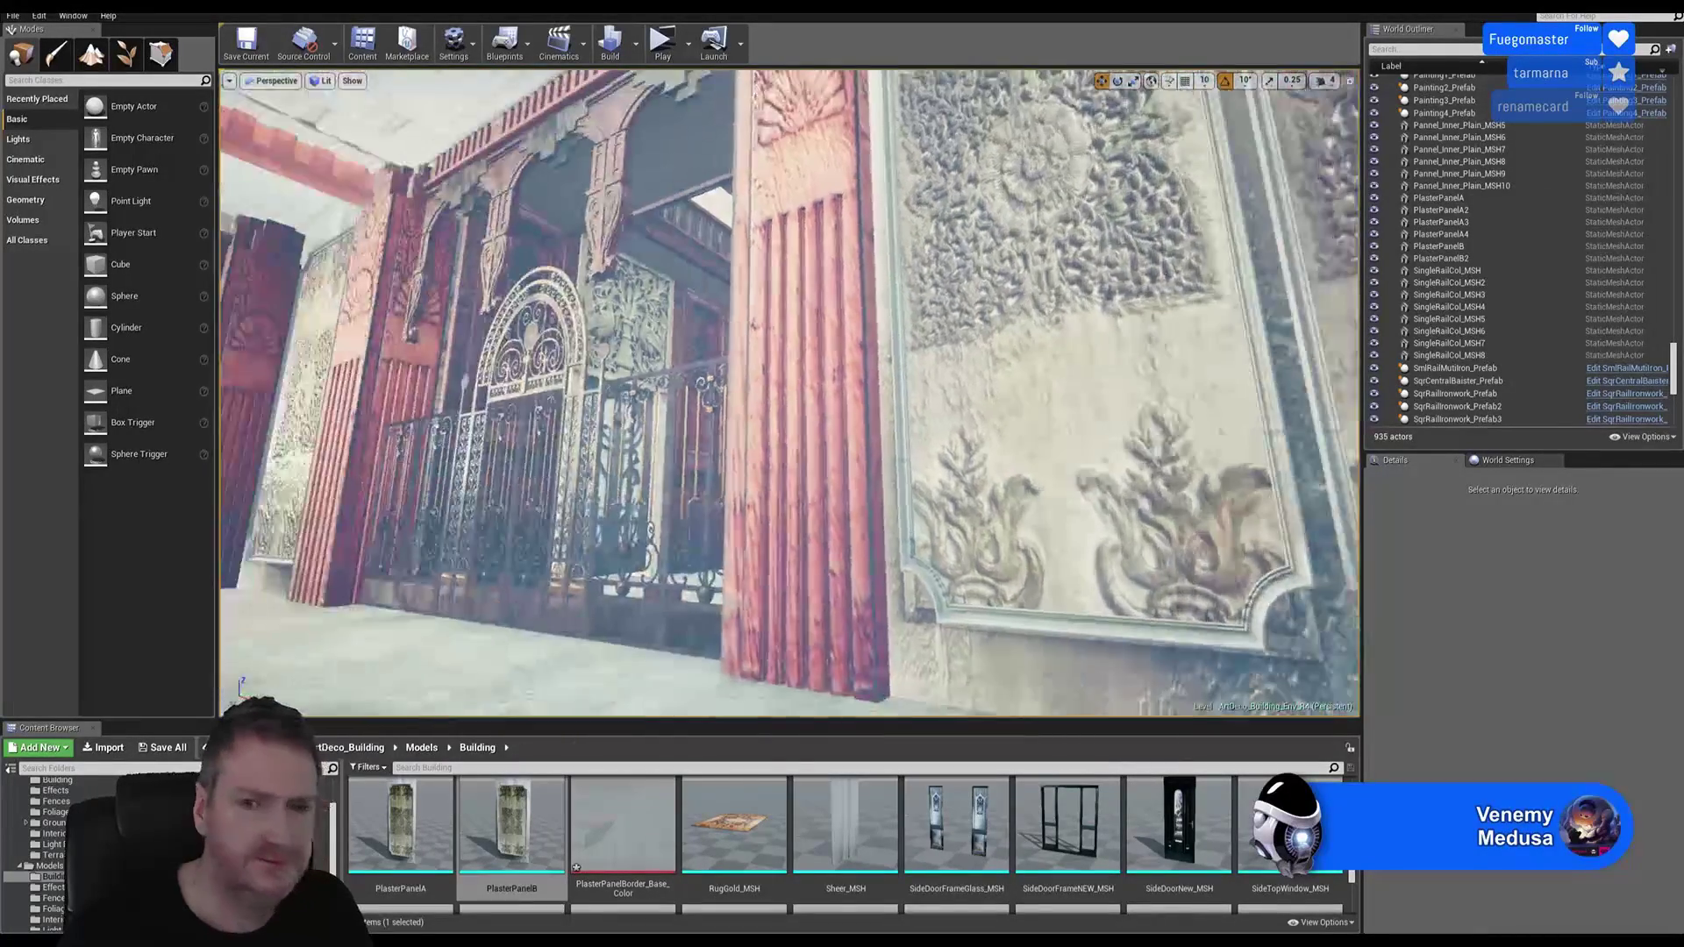
pyautogui.moveTo(790, 395); pyautogui.dragTo(737, 386, button='right')
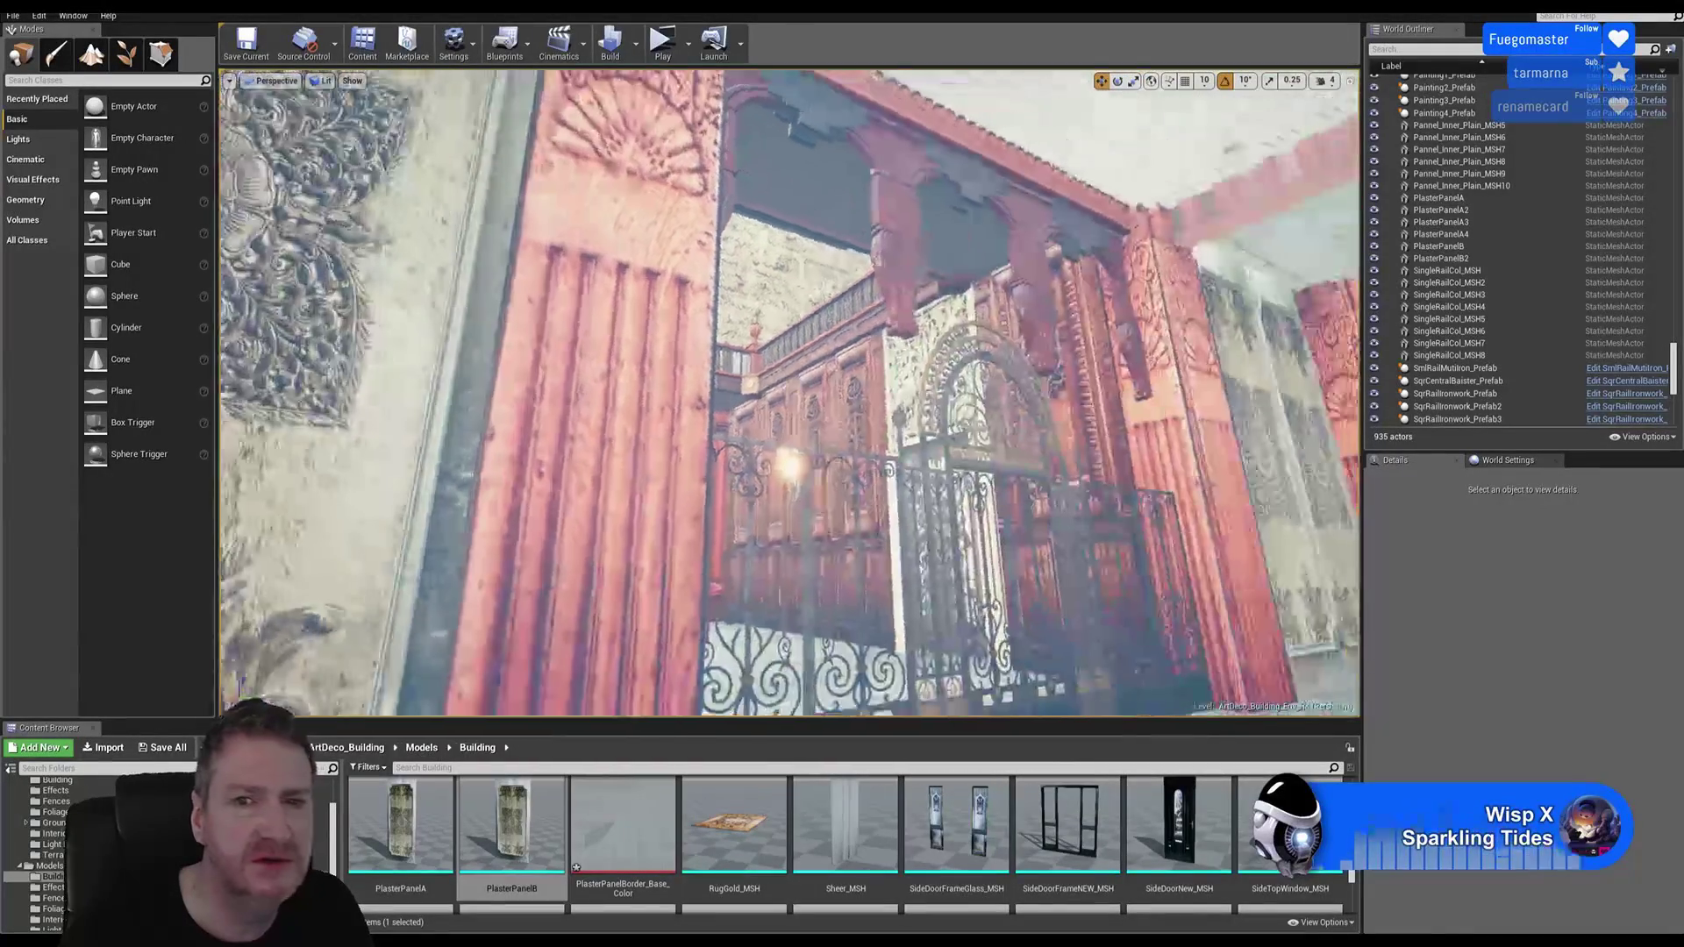
pyautogui.moveTo(737, 386); pyautogui.dragTo(1105, 393, button='right')
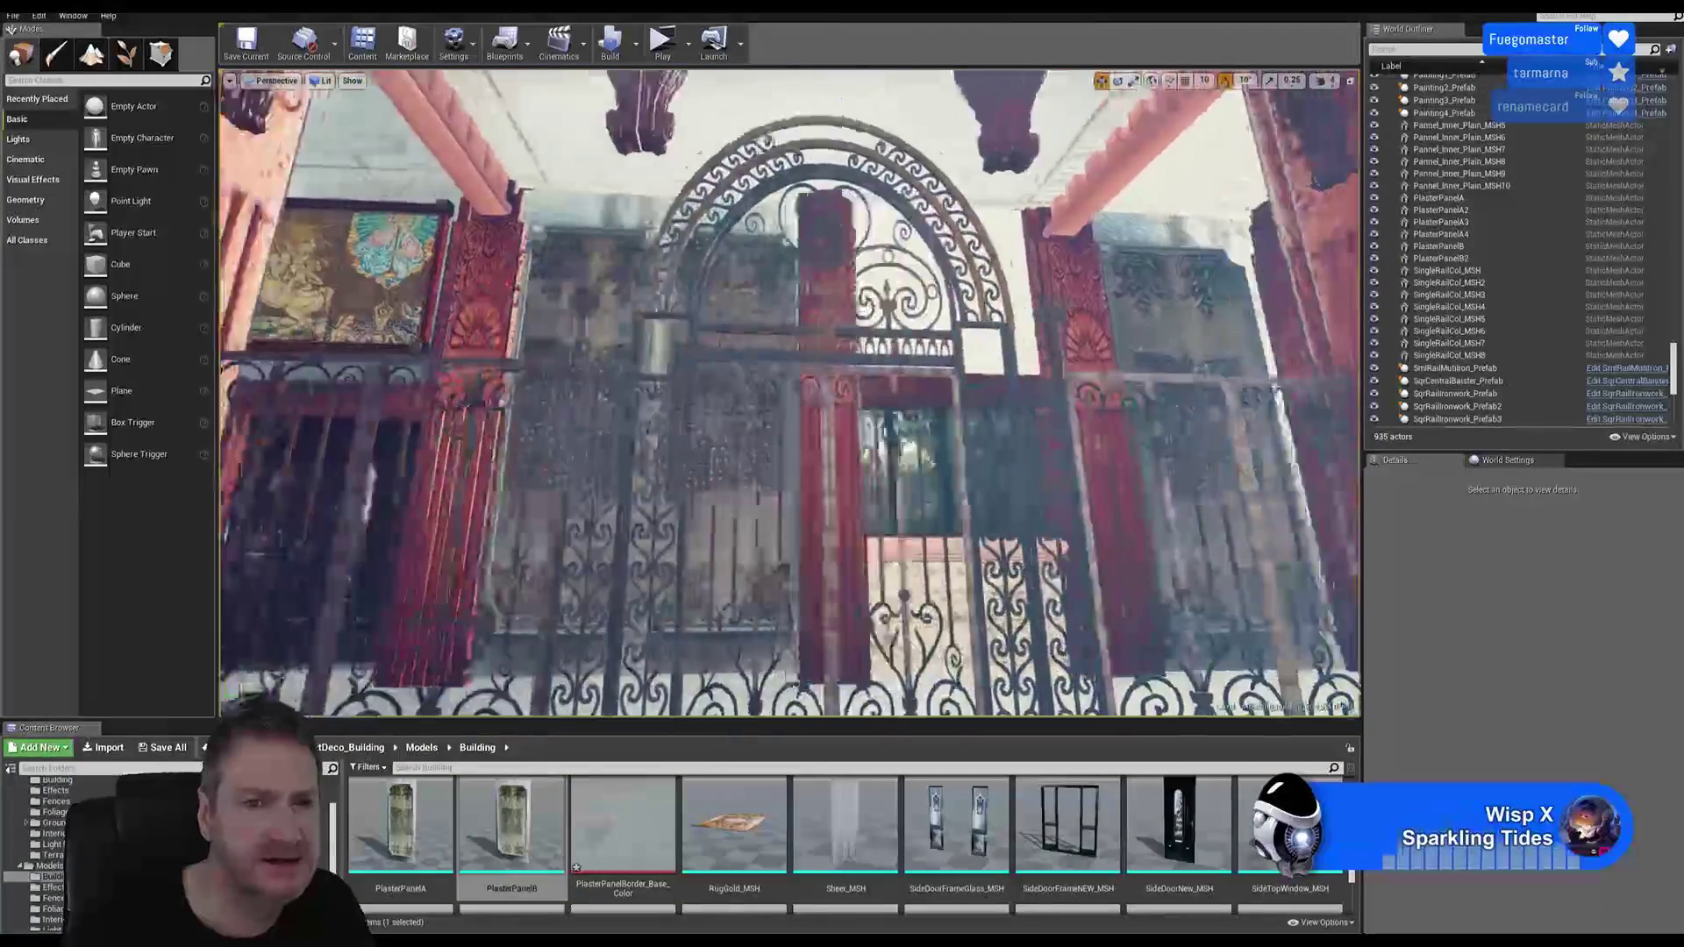
pyautogui.moveTo(790, 395)
pyautogui.mouseDown(button='right')
pyautogui.moveTo(772, 378)
pyautogui.moveTo(756, 402)
pyautogui.moveTo(720, 395)
pyautogui.moveTo(789, 390)
pyautogui.mouseUp(button='right')
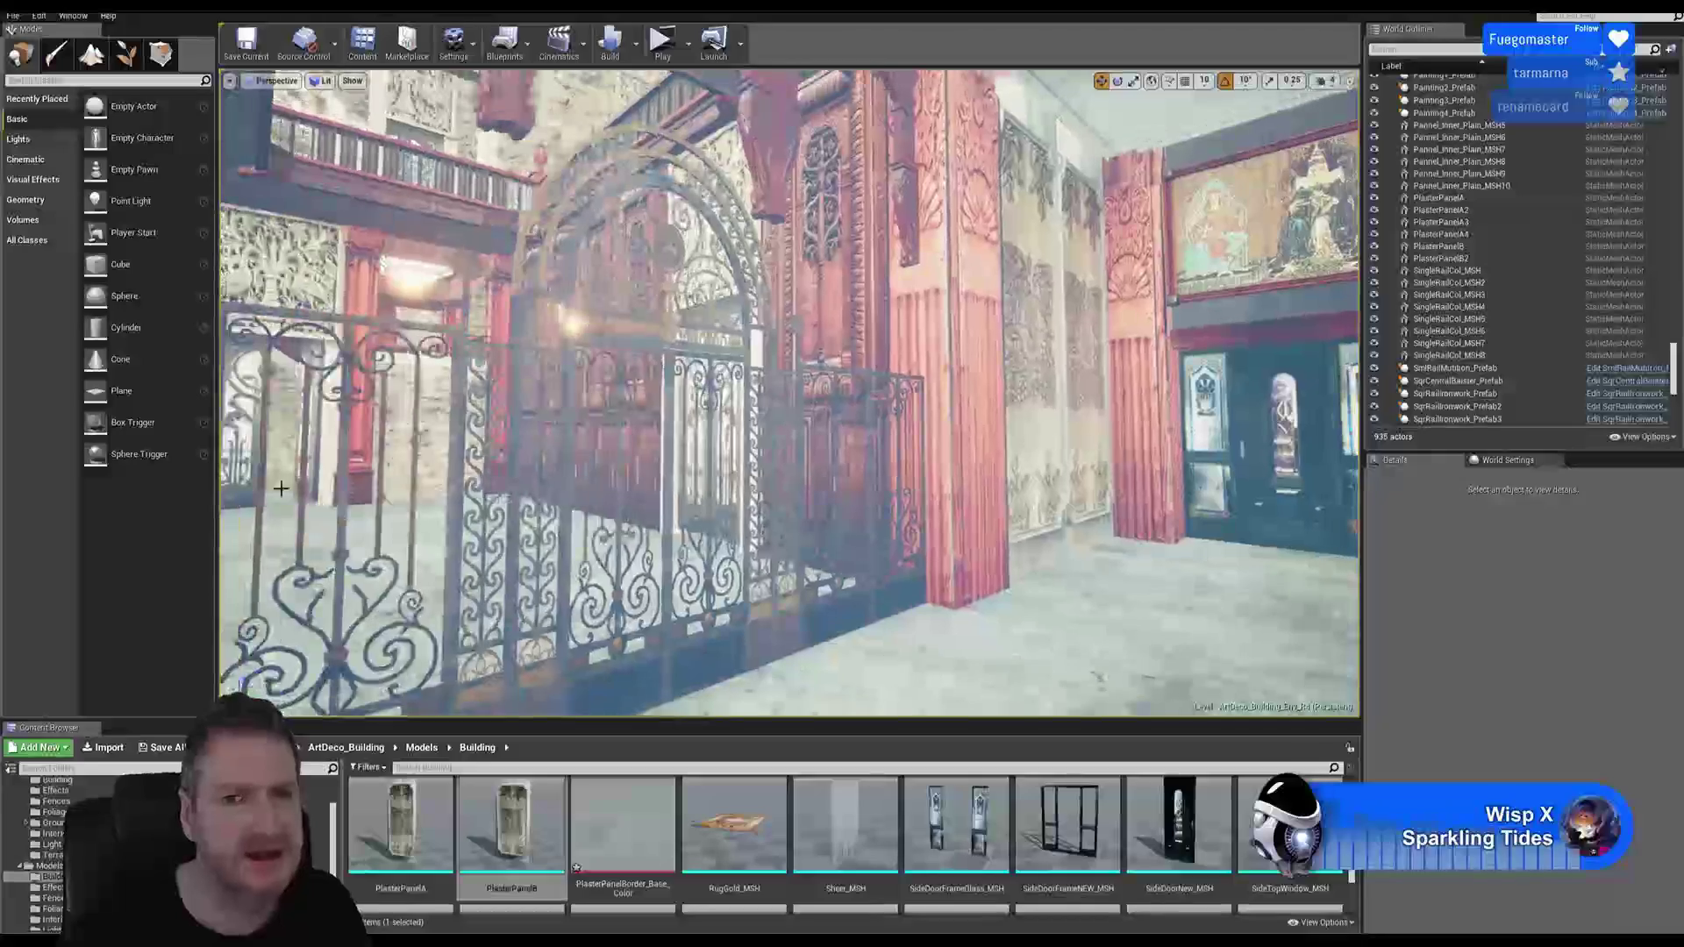
pyautogui.moveTo(680, 370); pyautogui.dragTo(632, 373, button='right')
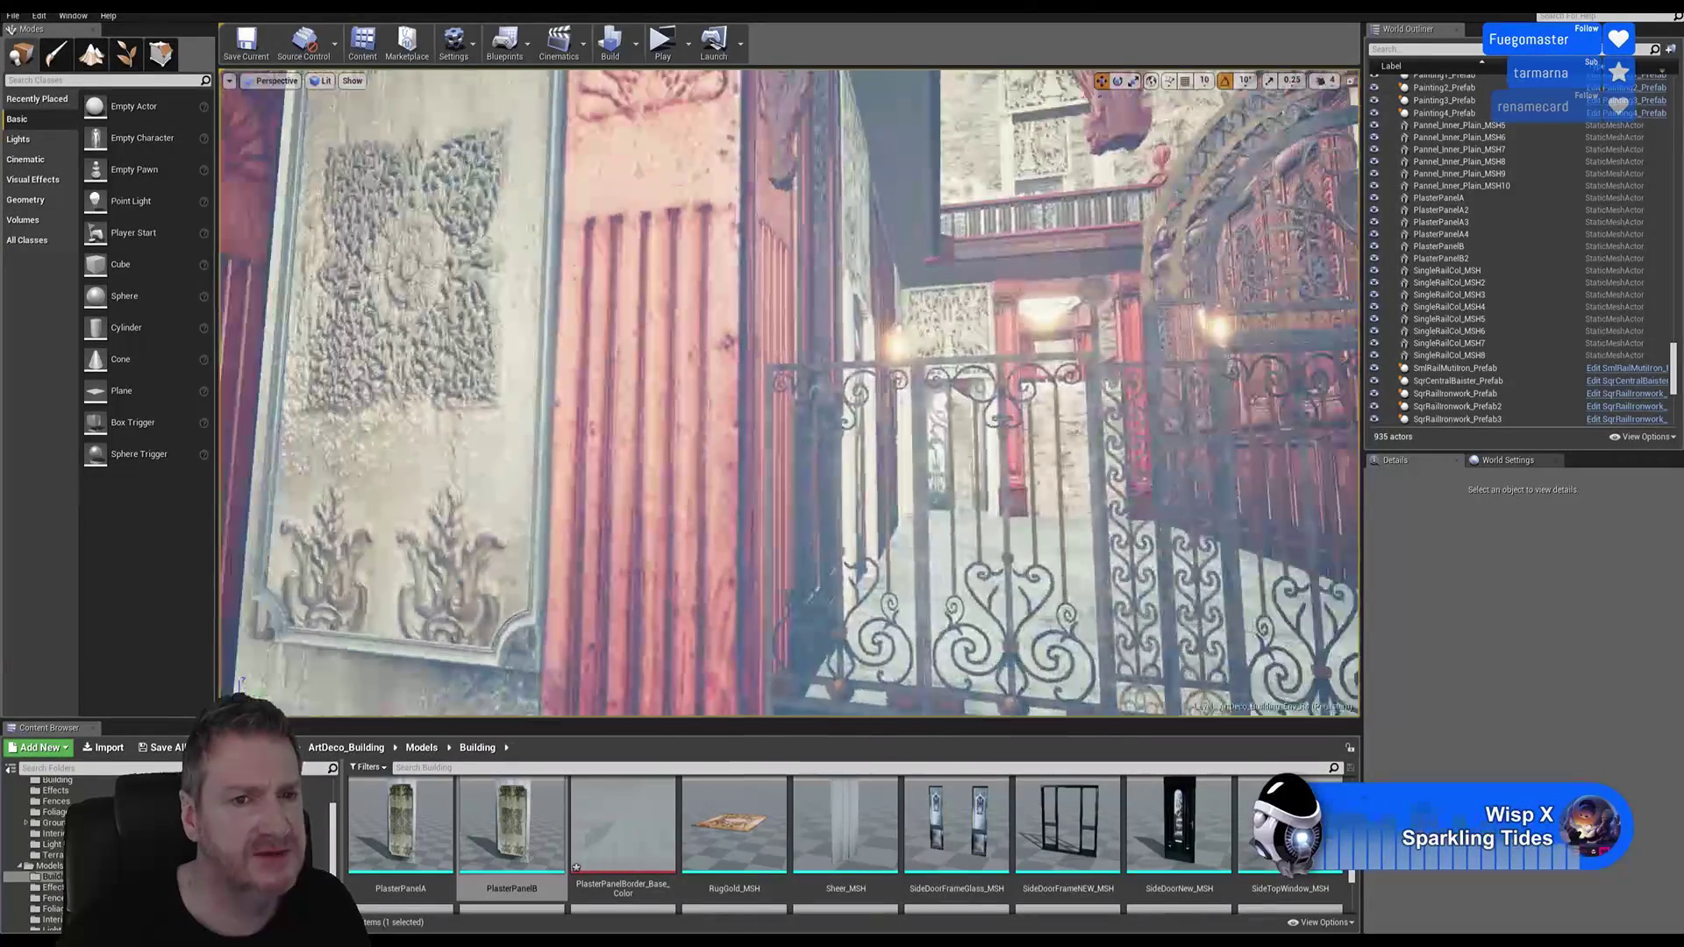
pyautogui.moveTo(781, 332); pyautogui.dragTo(965, 314, button='right')
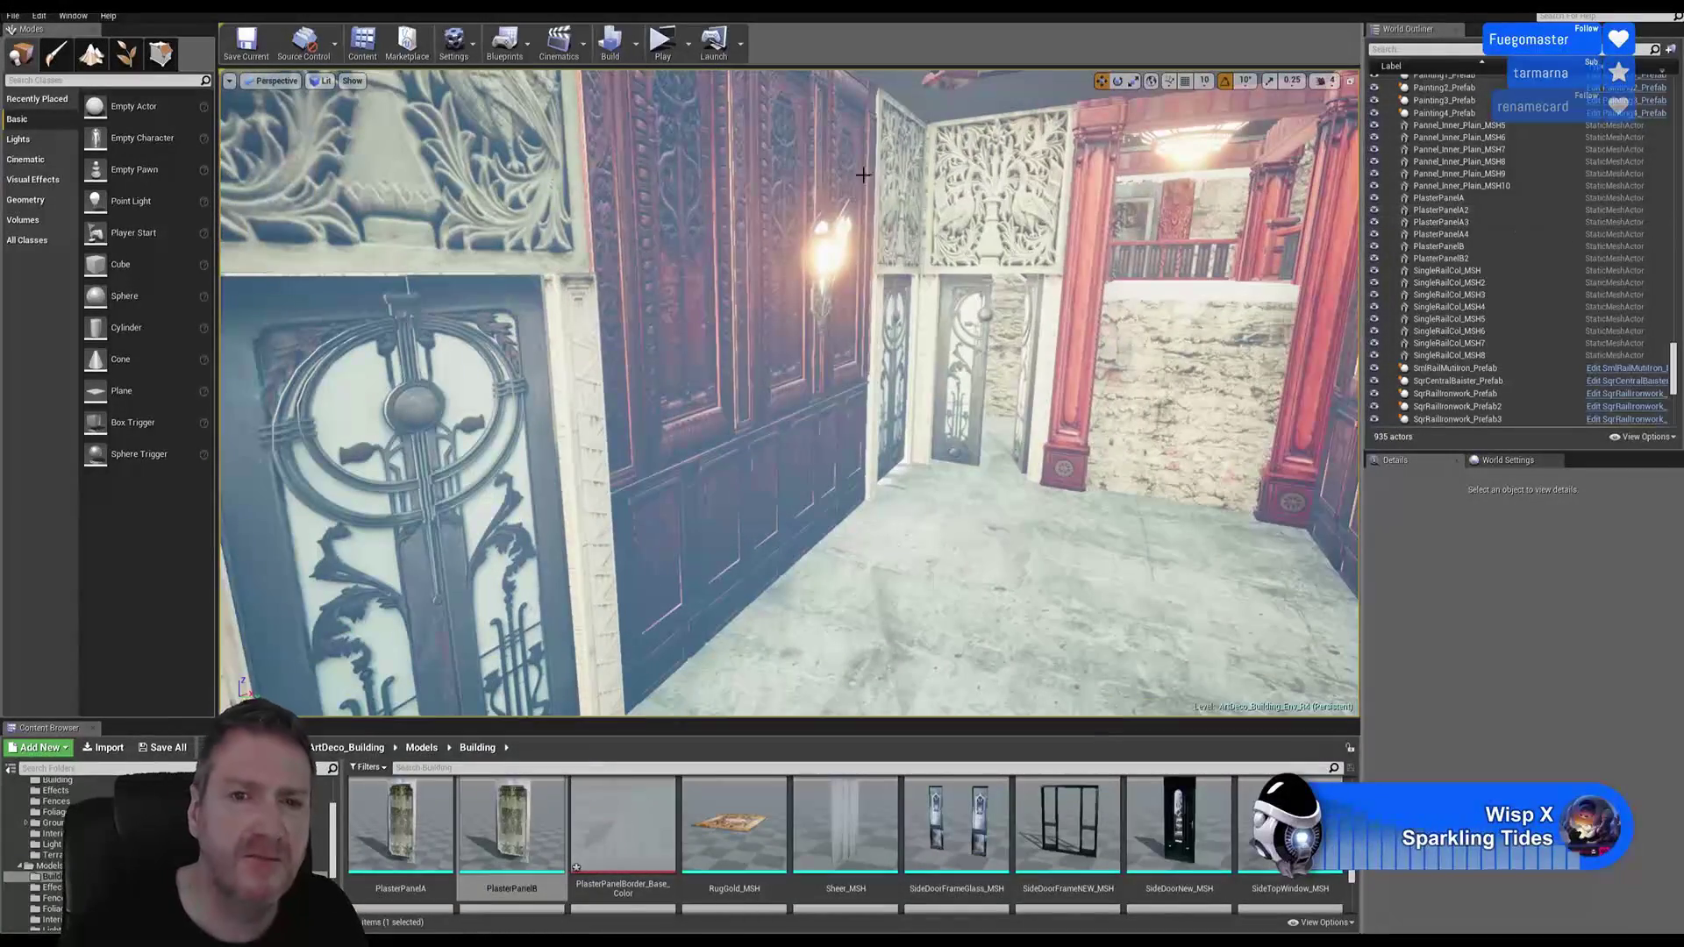
# Step: Duplicate the sconce on the wood-panelled wall and slide the copy along X to about -1372.6, near the red entrance column
pyautogui.click(829, 244)
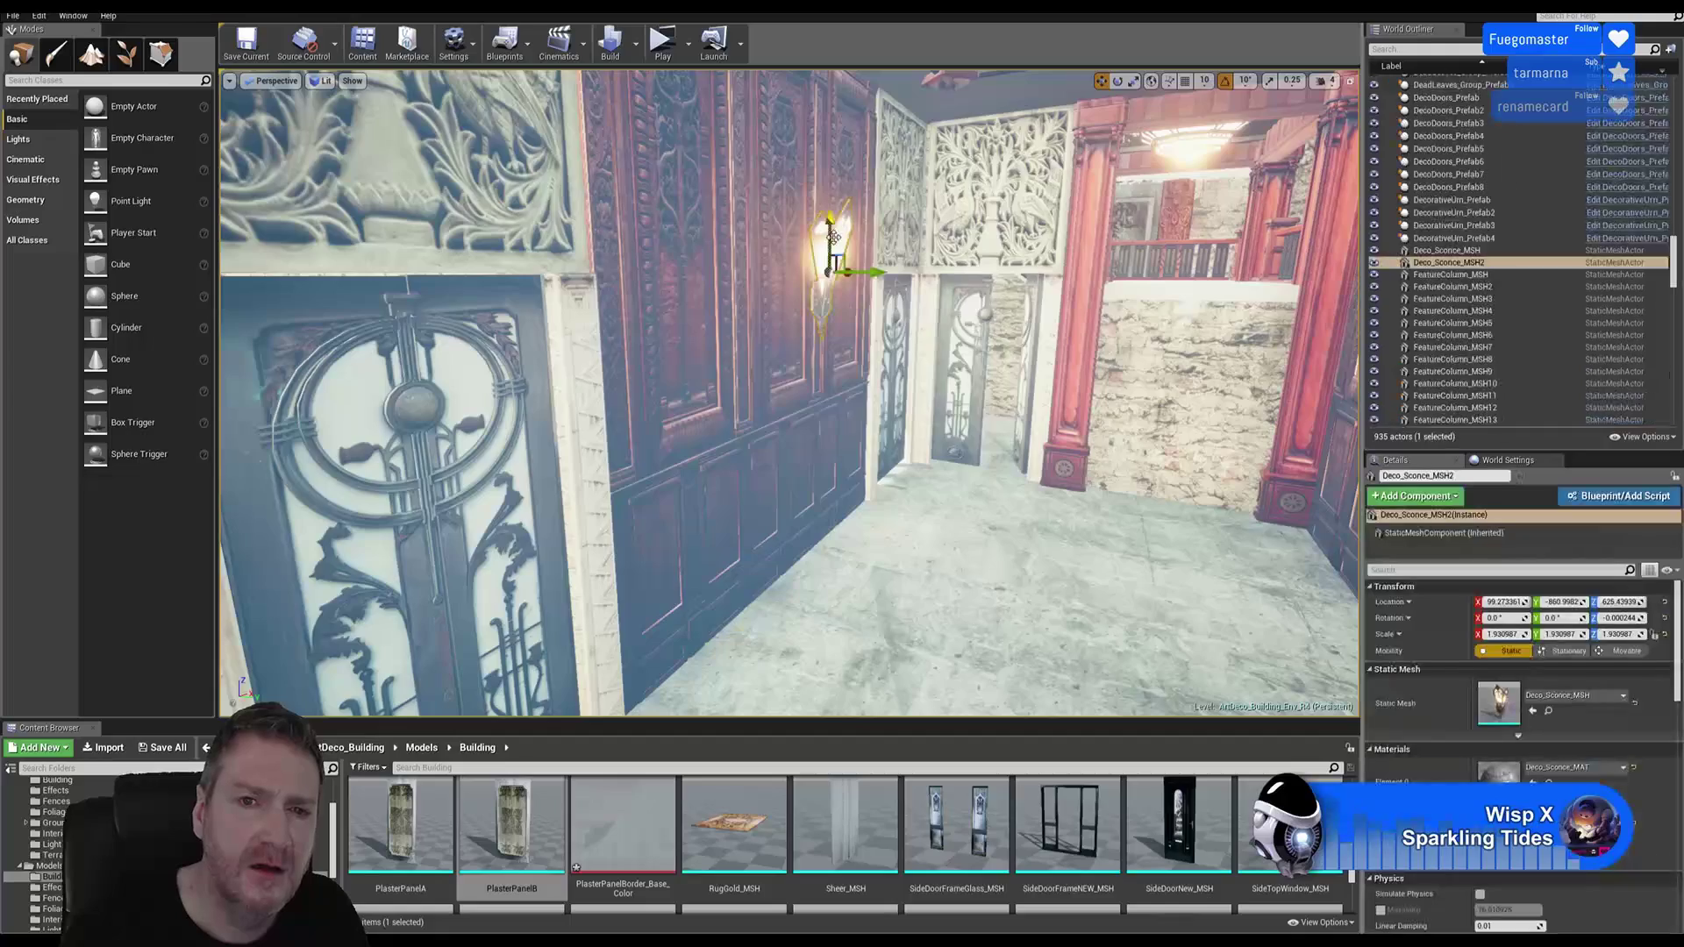
pyautogui.rightClick(831, 239)
pyautogui.moveTo(898, 472)
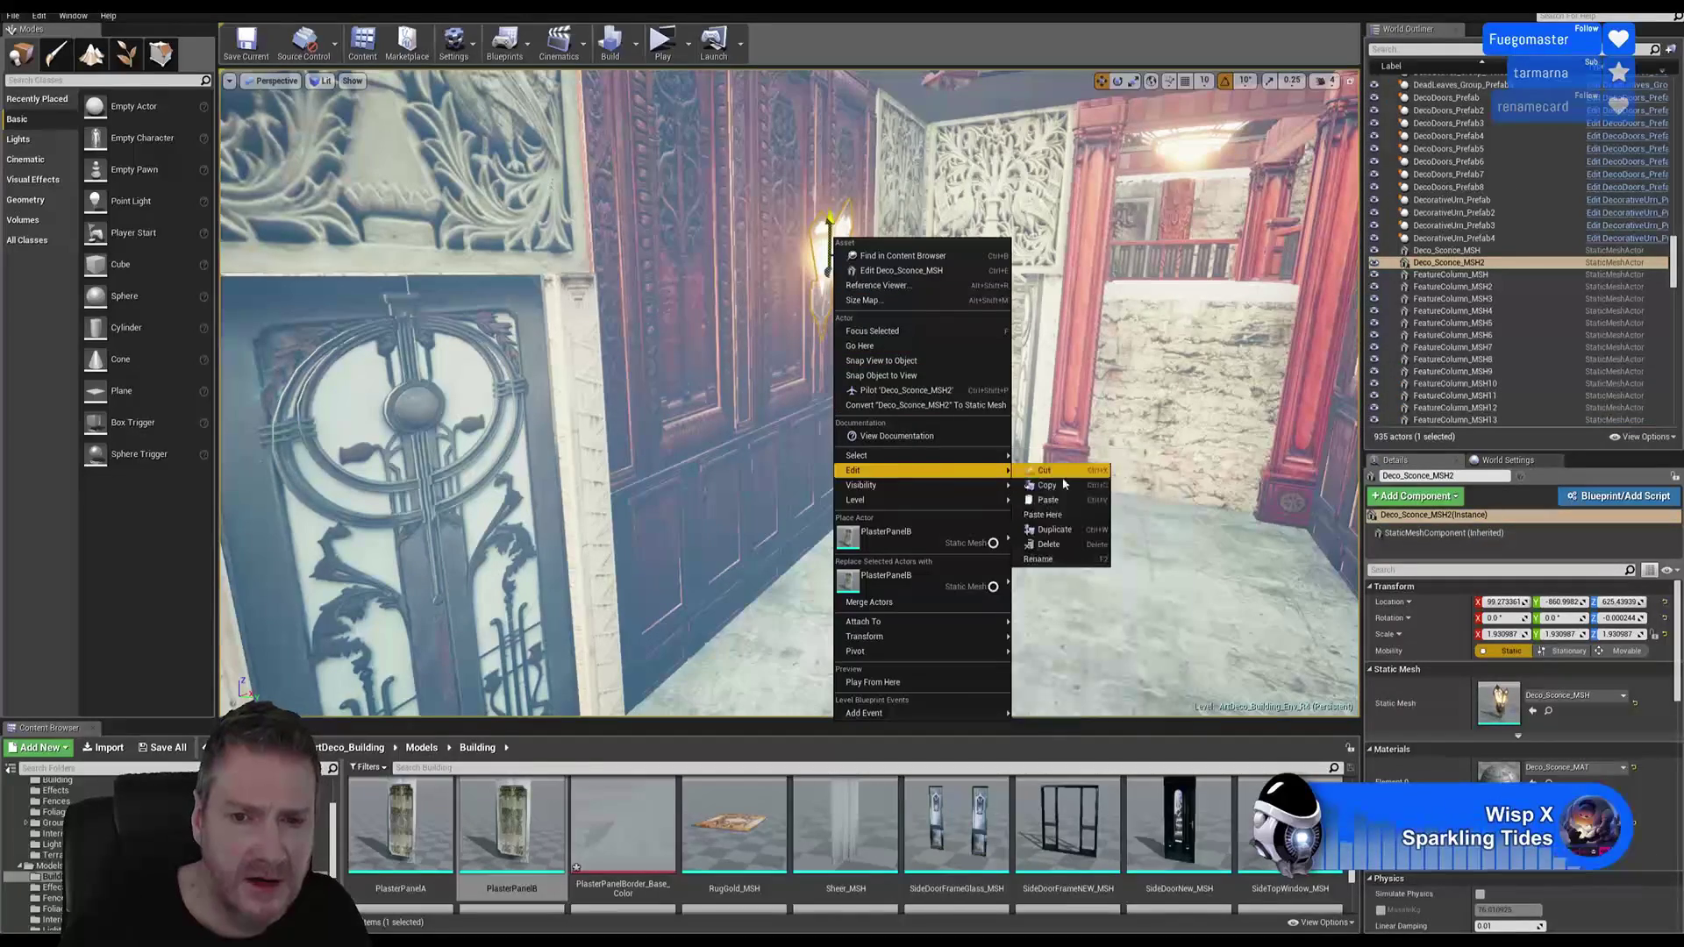
pyautogui.click(1050, 531)
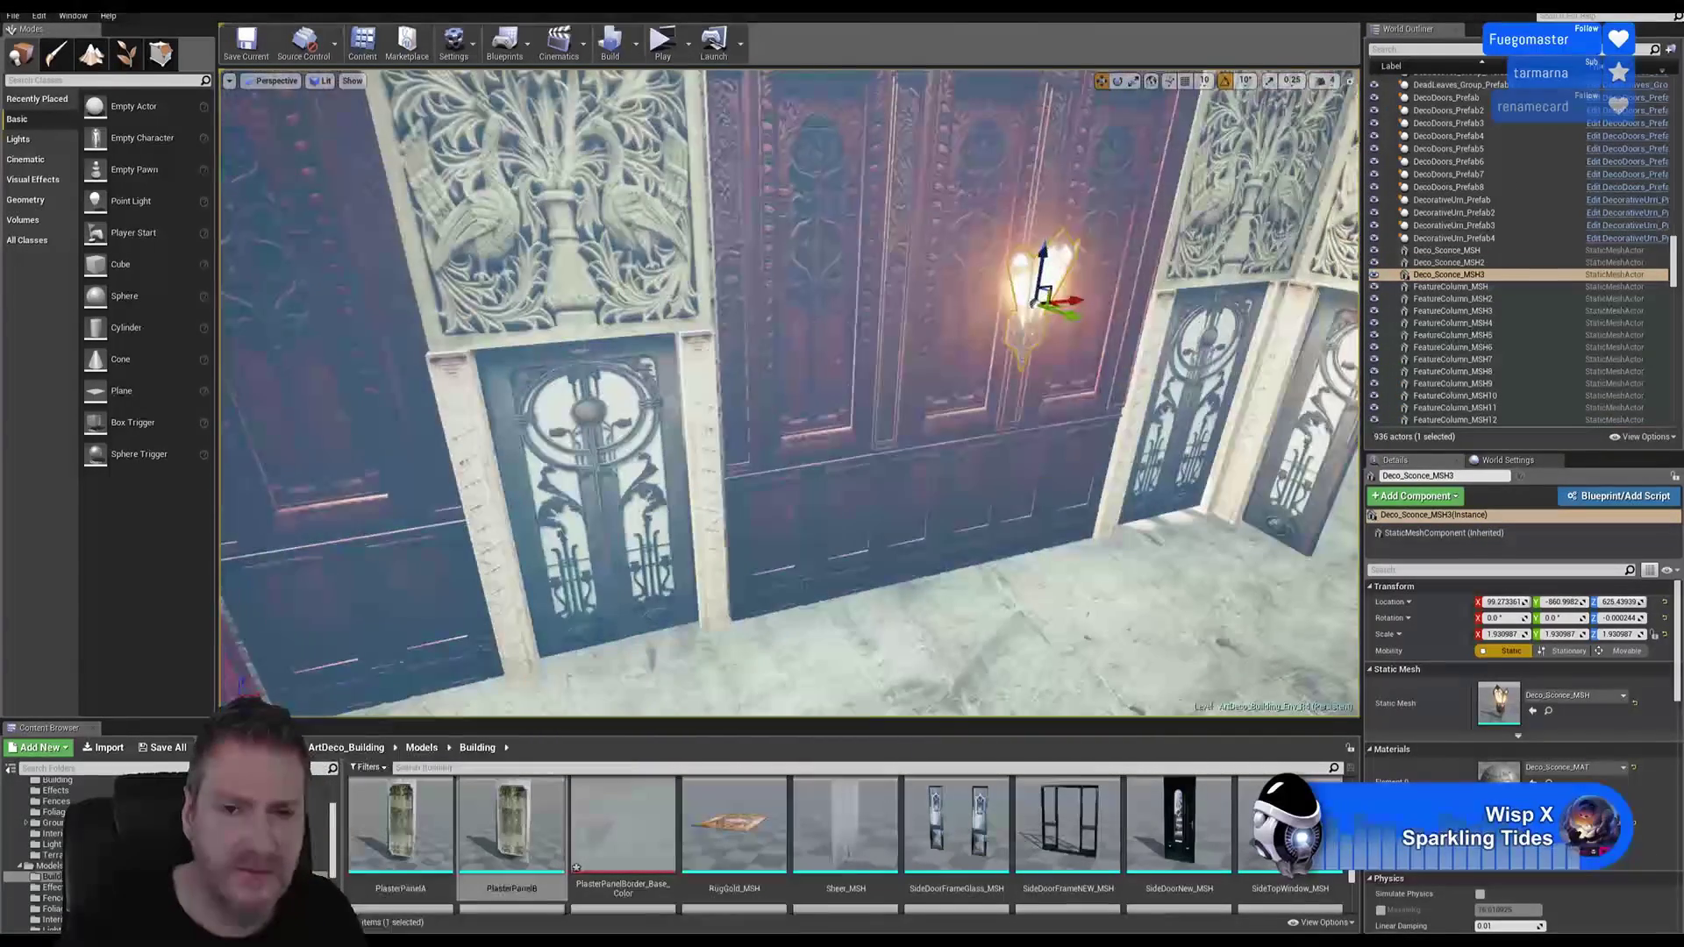
pyautogui.moveTo(1187, 184); pyautogui.dragTo(1187, 181, button='right')
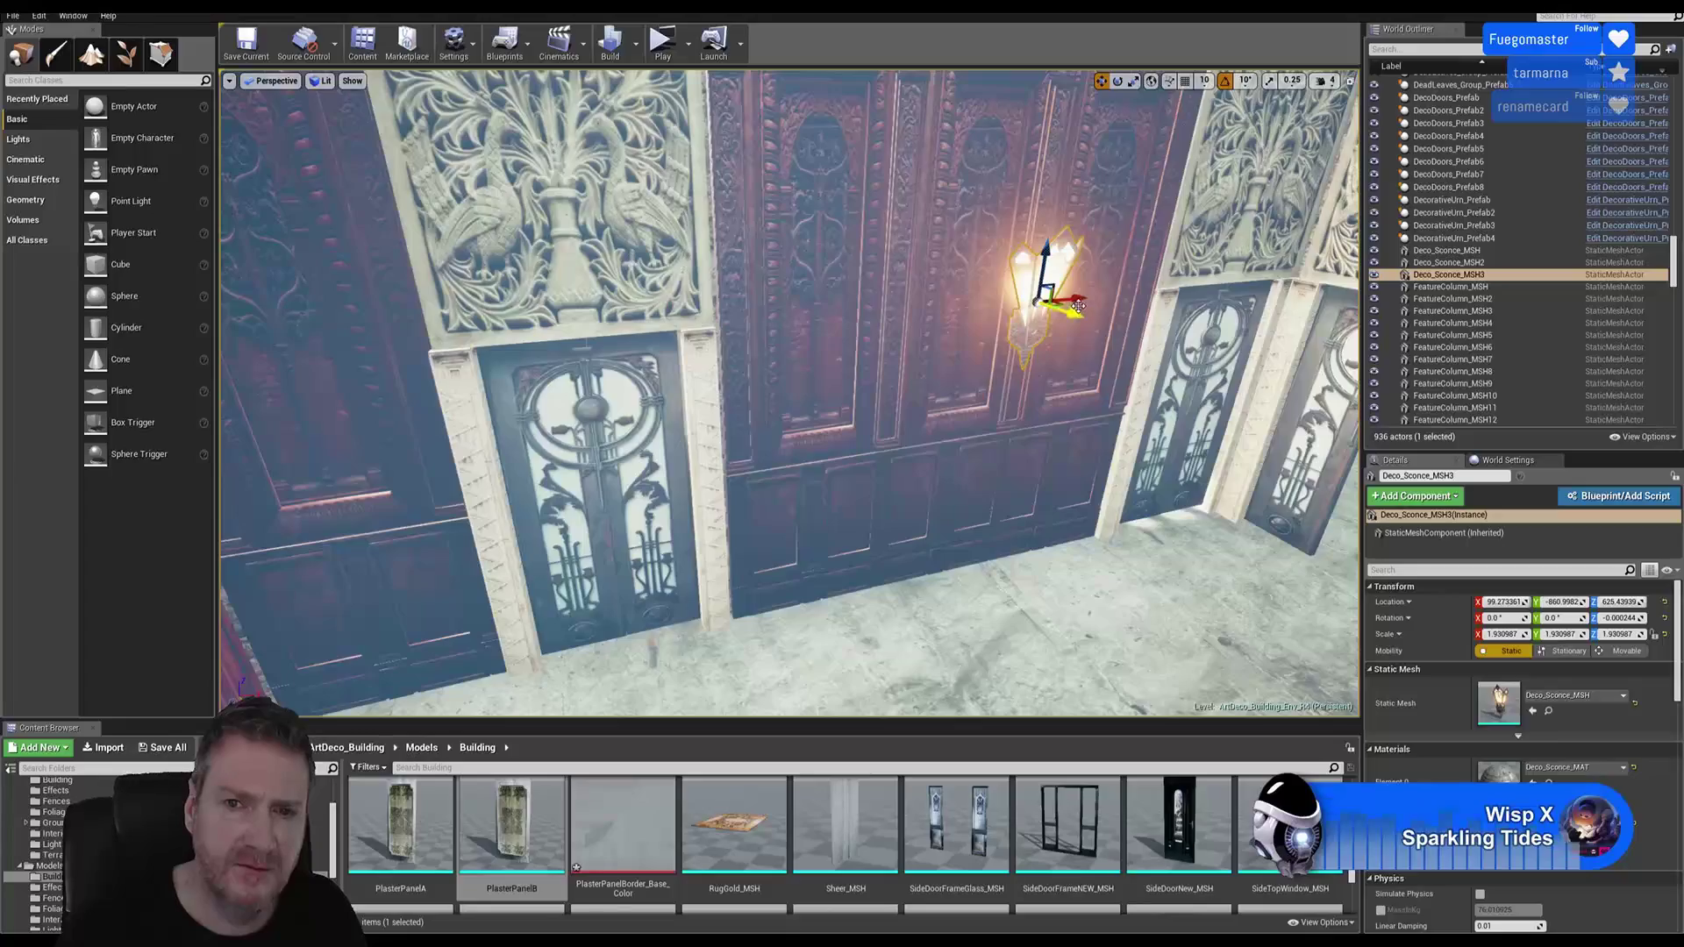
pyautogui.moveTo(1078, 305); pyautogui.dragTo(254, 337)
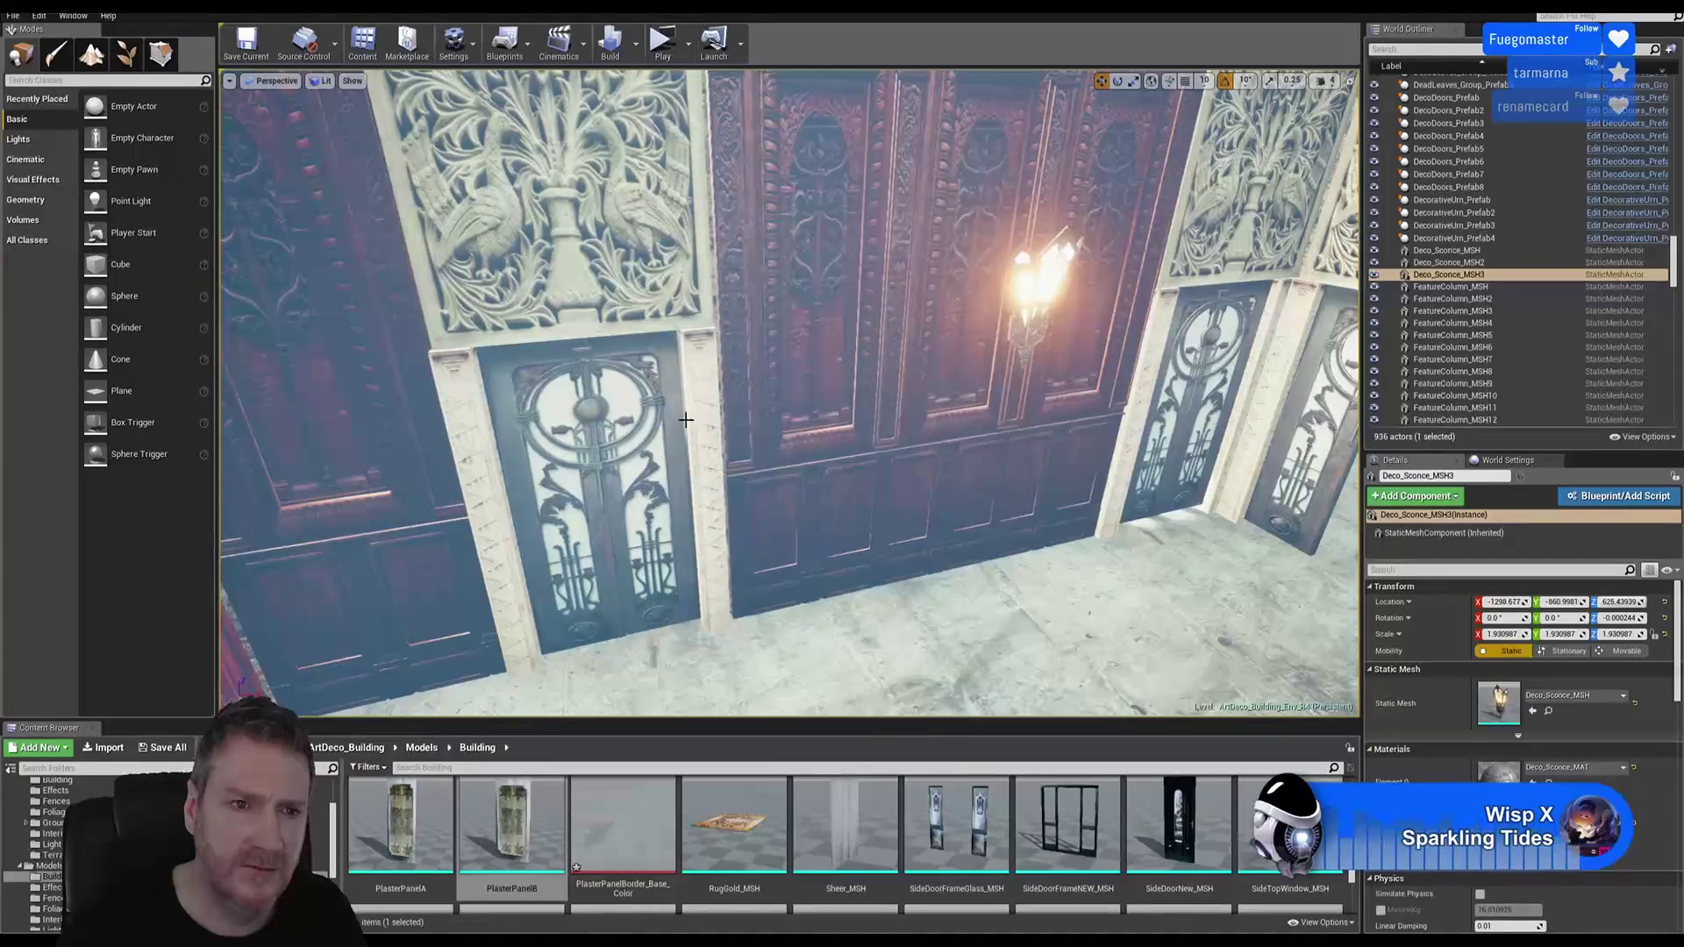
pyautogui.press('f')
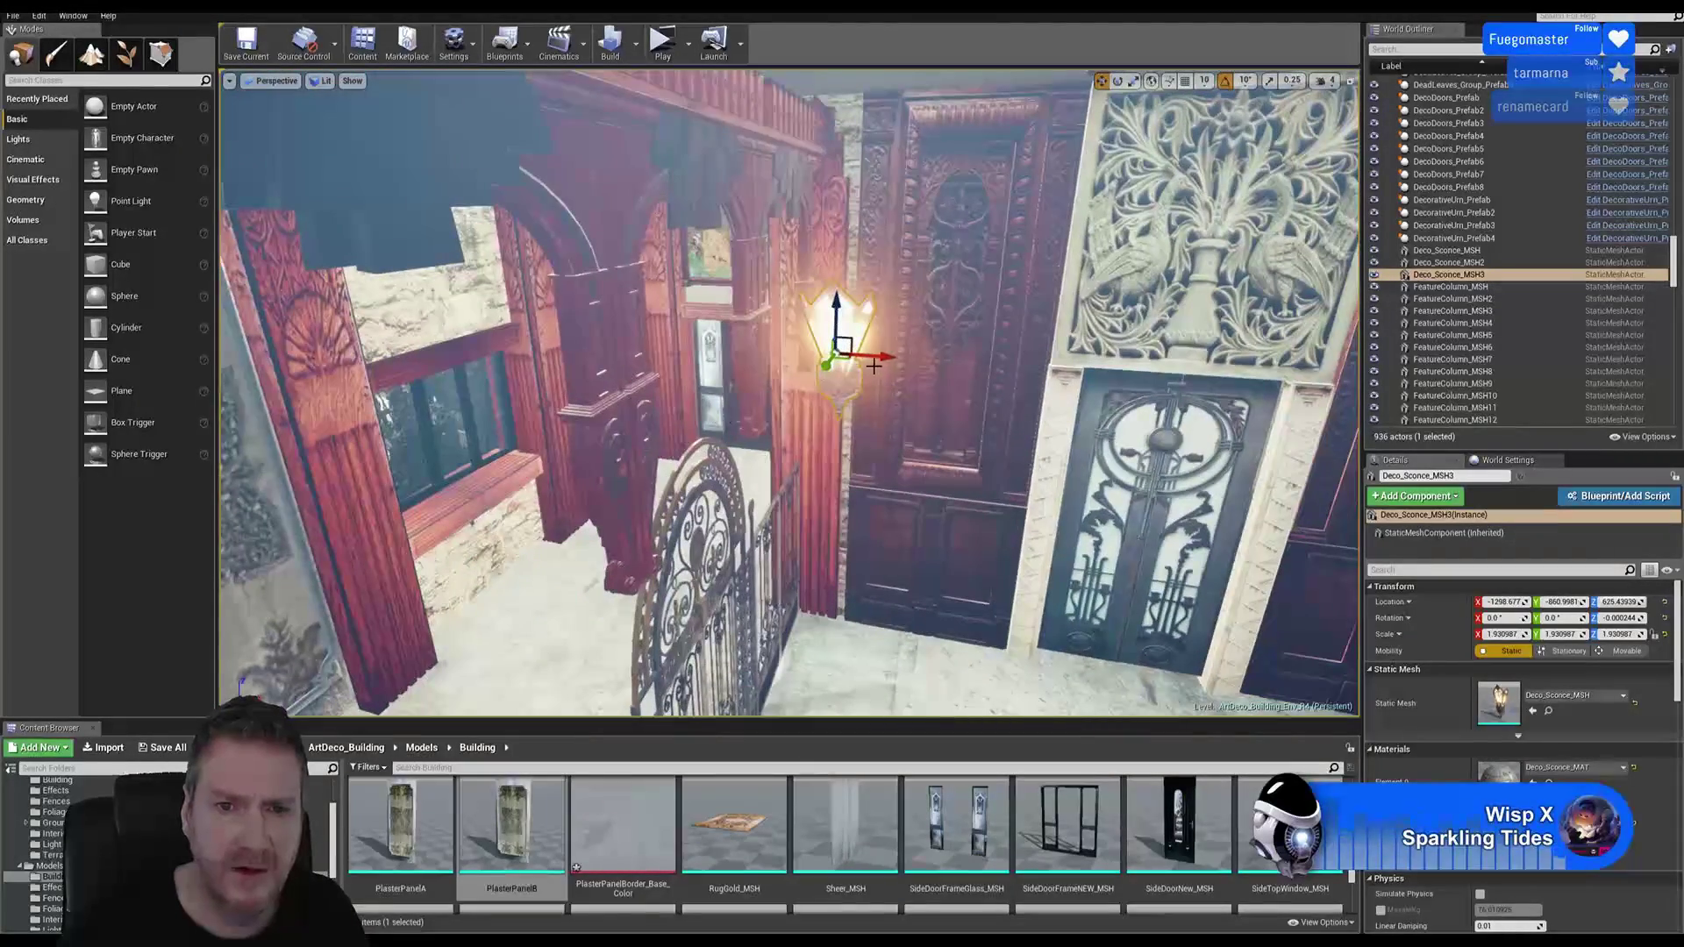
pyautogui.moveTo(880, 360); pyautogui.dragTo(841, 358)
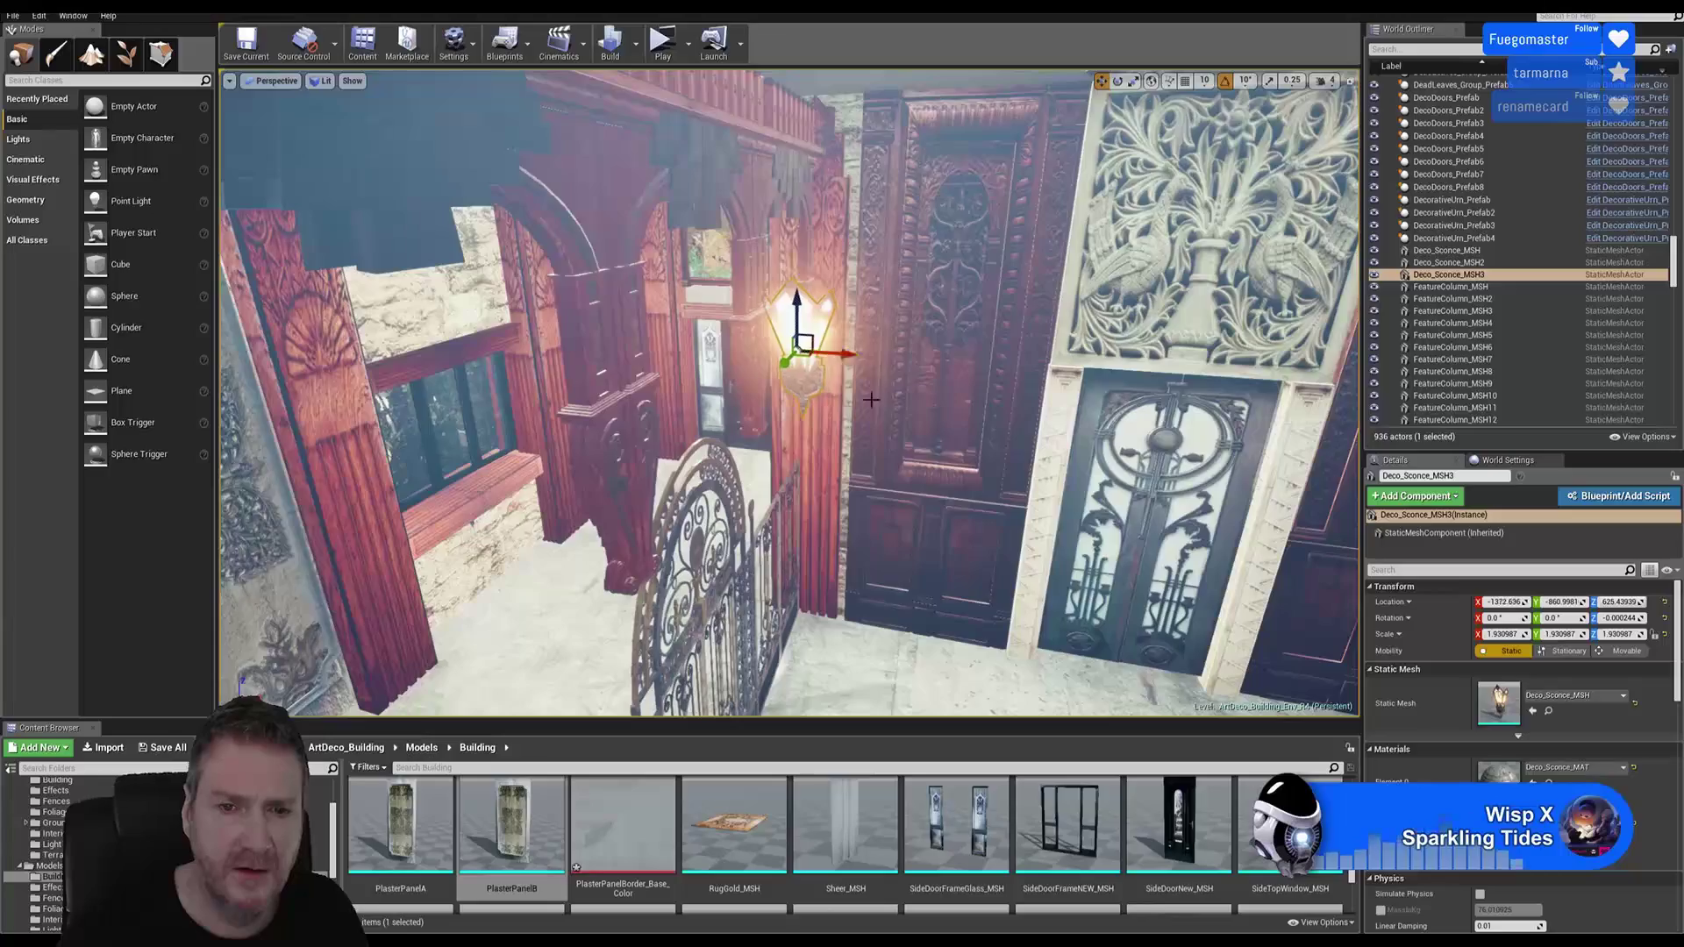
# Step: Rotate the sconce copy about 90° around Z so it faces out from the red column into the corridor
pyautogui.moveTo(872, 398); pyautogui.dragTo(978, 382, button='right')
pyautogui.moveTo(1164, 165); pyautogui.dragTo(1005, 173, button='right')
pyautogui.click(1118, 81)
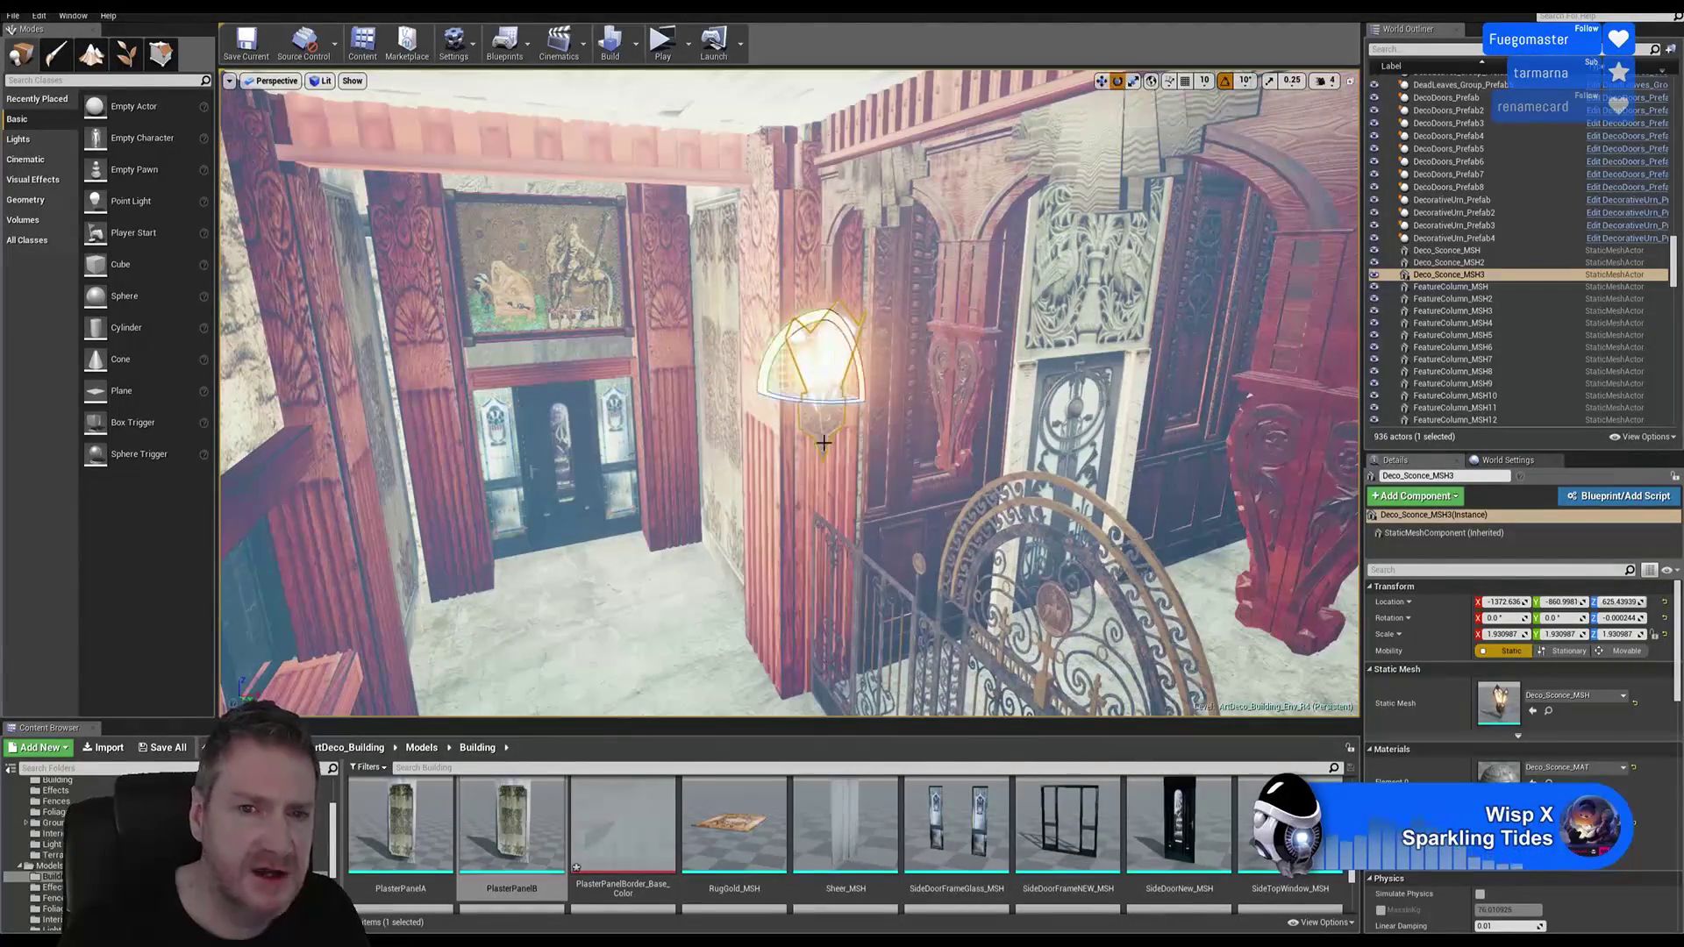
pyautogui.moveTo(818, 405); pyautogui.dragTo(770, 379)
# Step: Mount the rotated sconce centrally on the red column beside the gates, at about X -1461.3 and Y -1004.6
pyautogui.click(1102, 82)
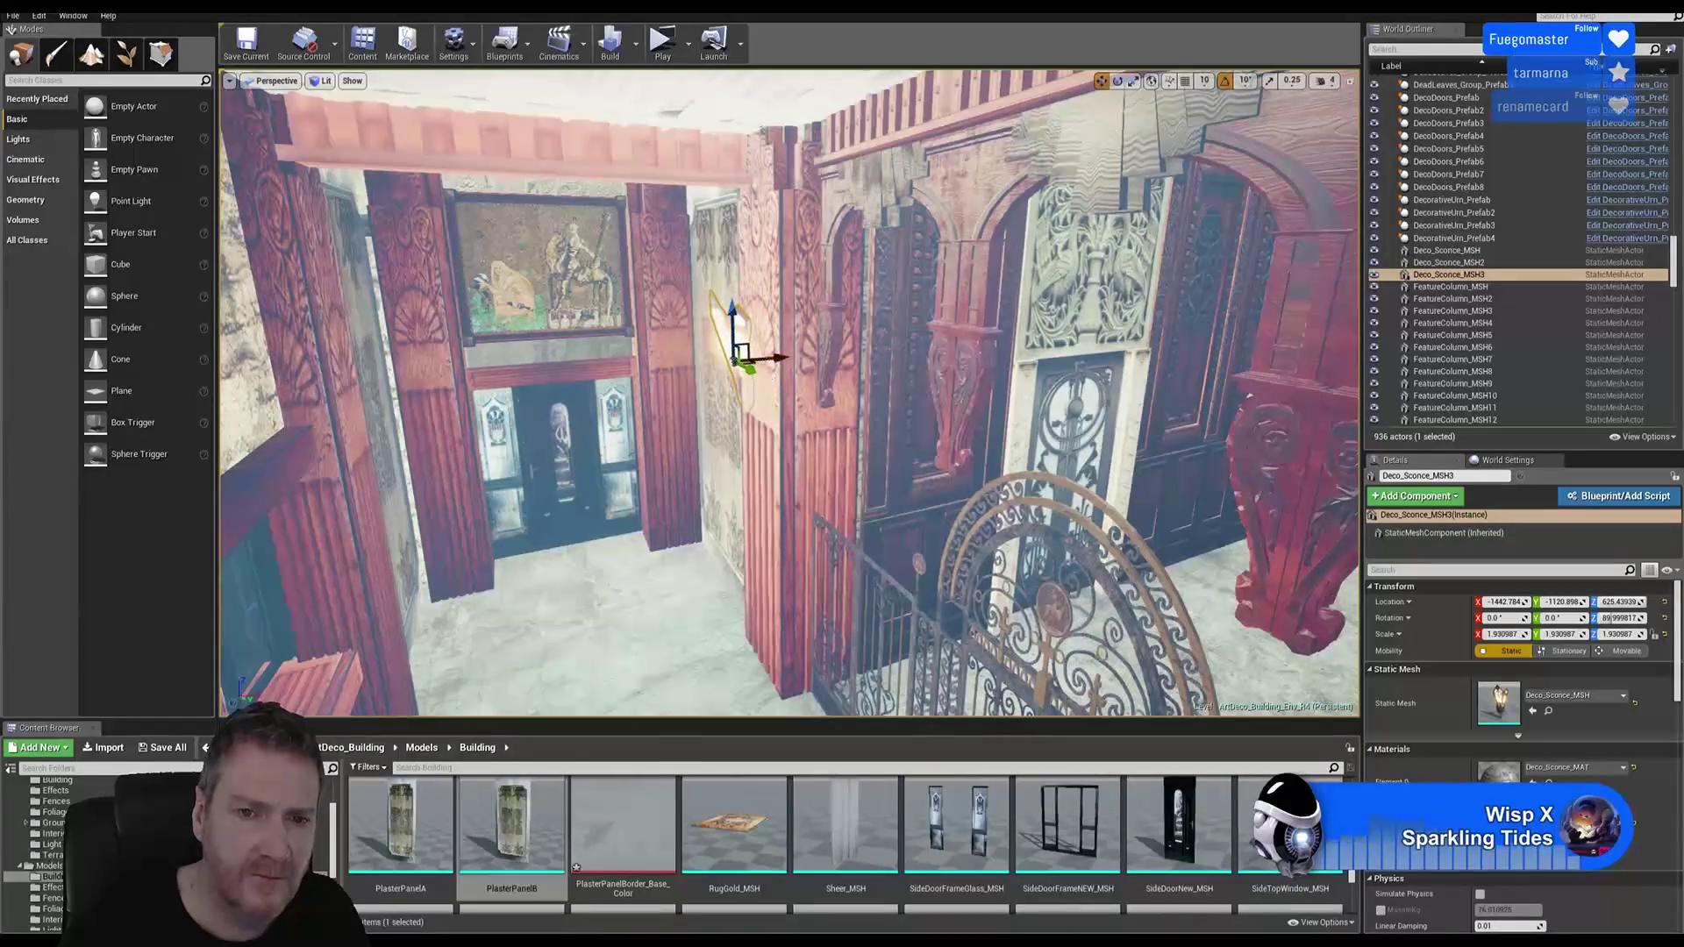
pyautogui.moveTo(769, 379); pyautogui.dragTo(816, 383, button='right')
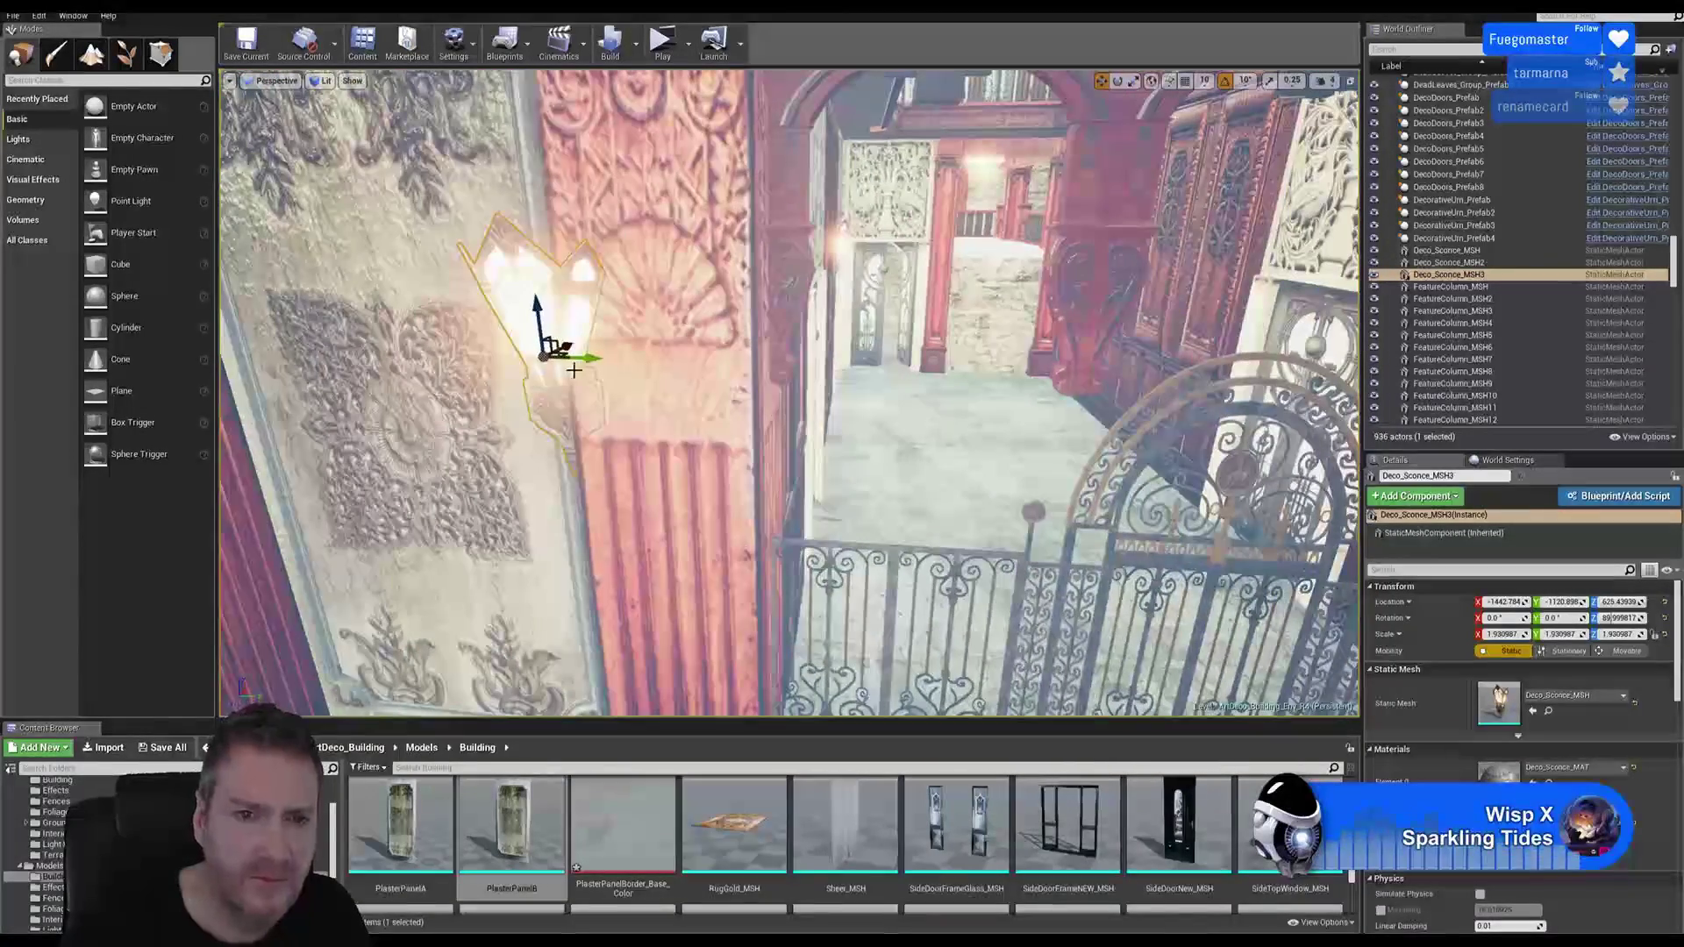
pyautogui.moveTo(580, 362); pyautogui.dragTo(688, 361)
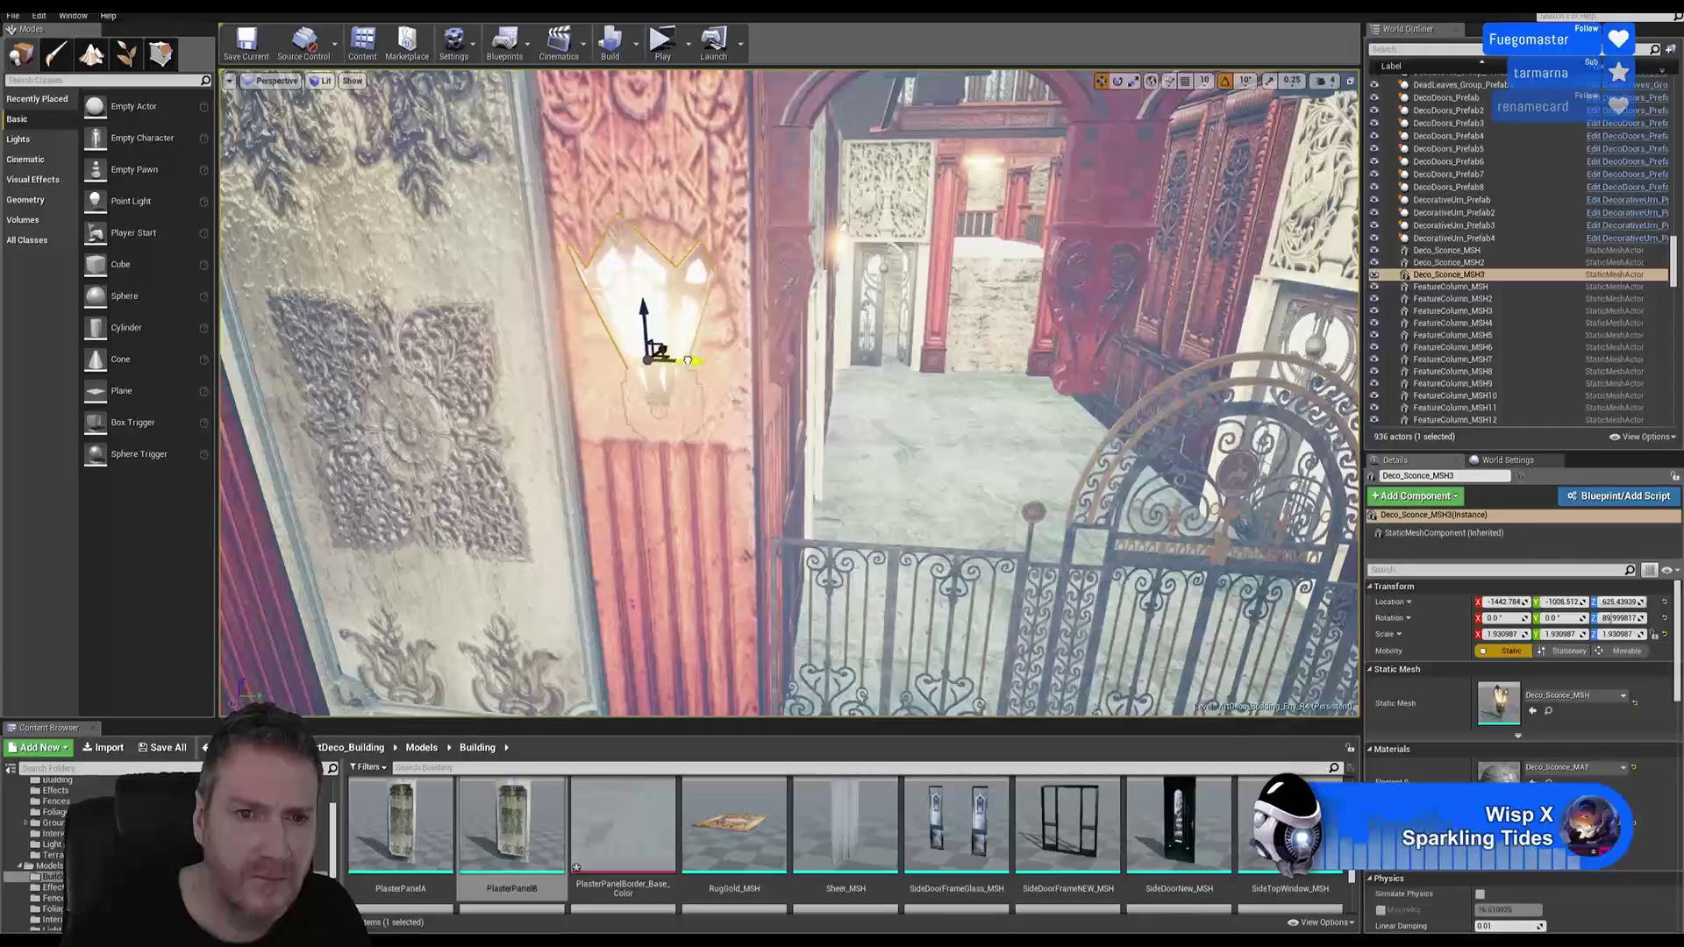
pyautogui.moveTo(687, 361); pyautogui.dragTo(869, 301, button='right')
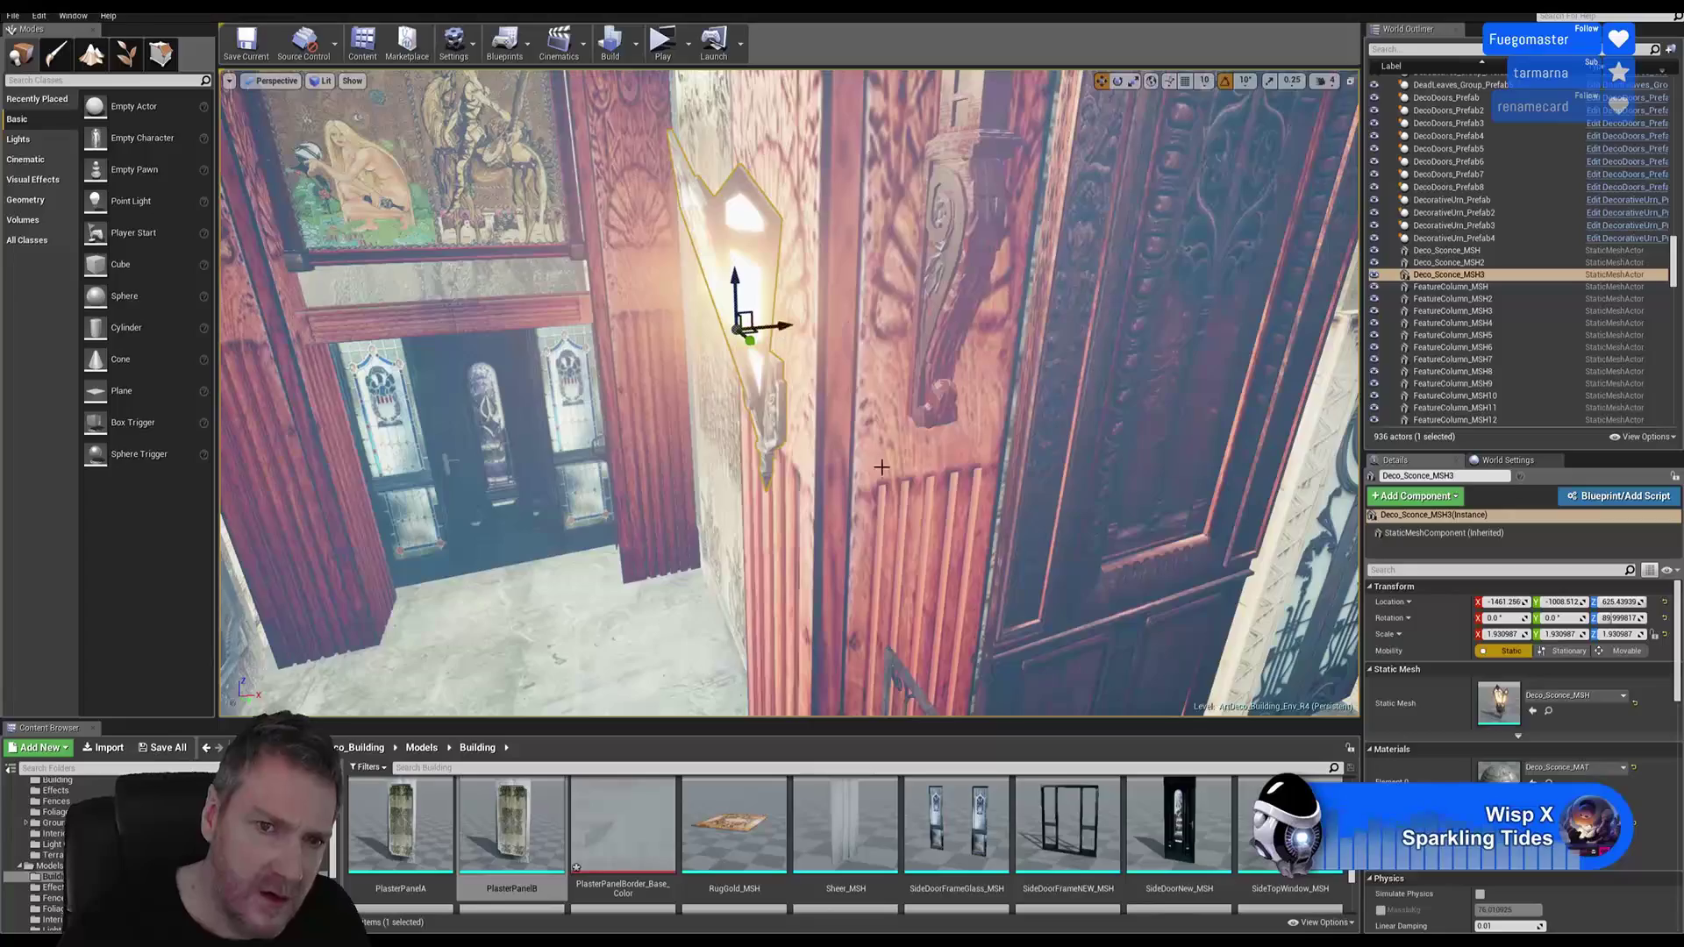
pyautogui.moveTo(881, 468); pyautogui.dragTo(764, 386, button='right')
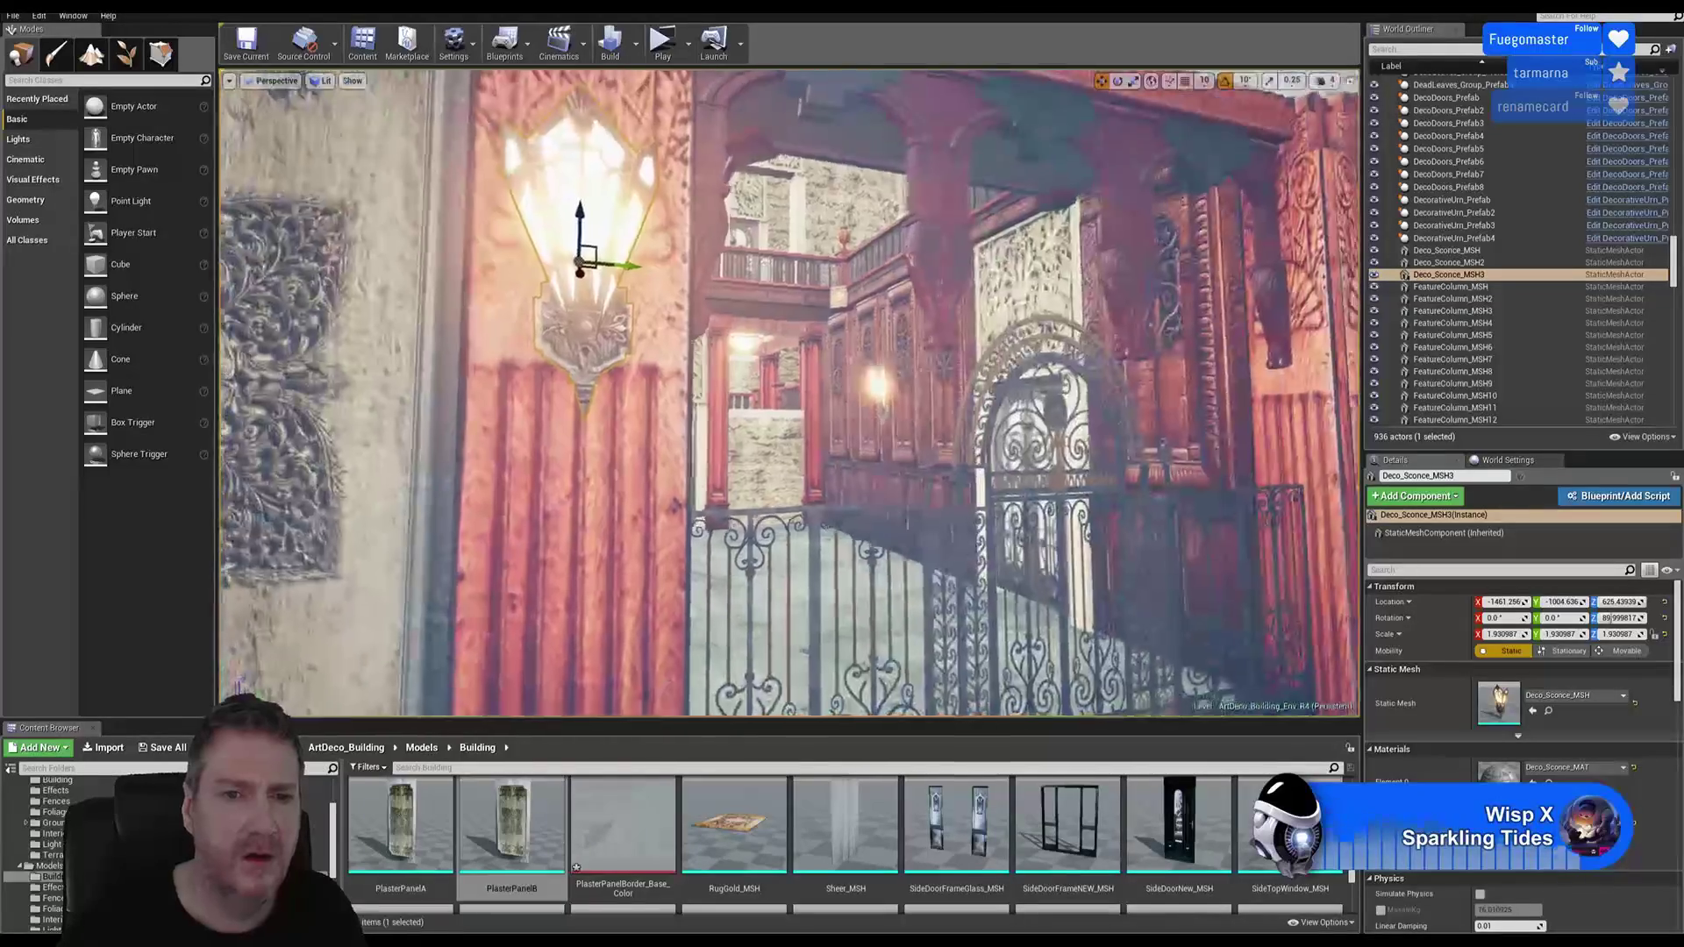
# Step: Duplicate the column sconce and slide the copy along Y to about 248.9, by the red column across the gated opening
pyautogui.moveTo(772, 395); pyautogui.dragTo(579, 403, button='right')
pyautogui.moveTo(772, 395); pyautogui.dragTo(834, 338, button='right')
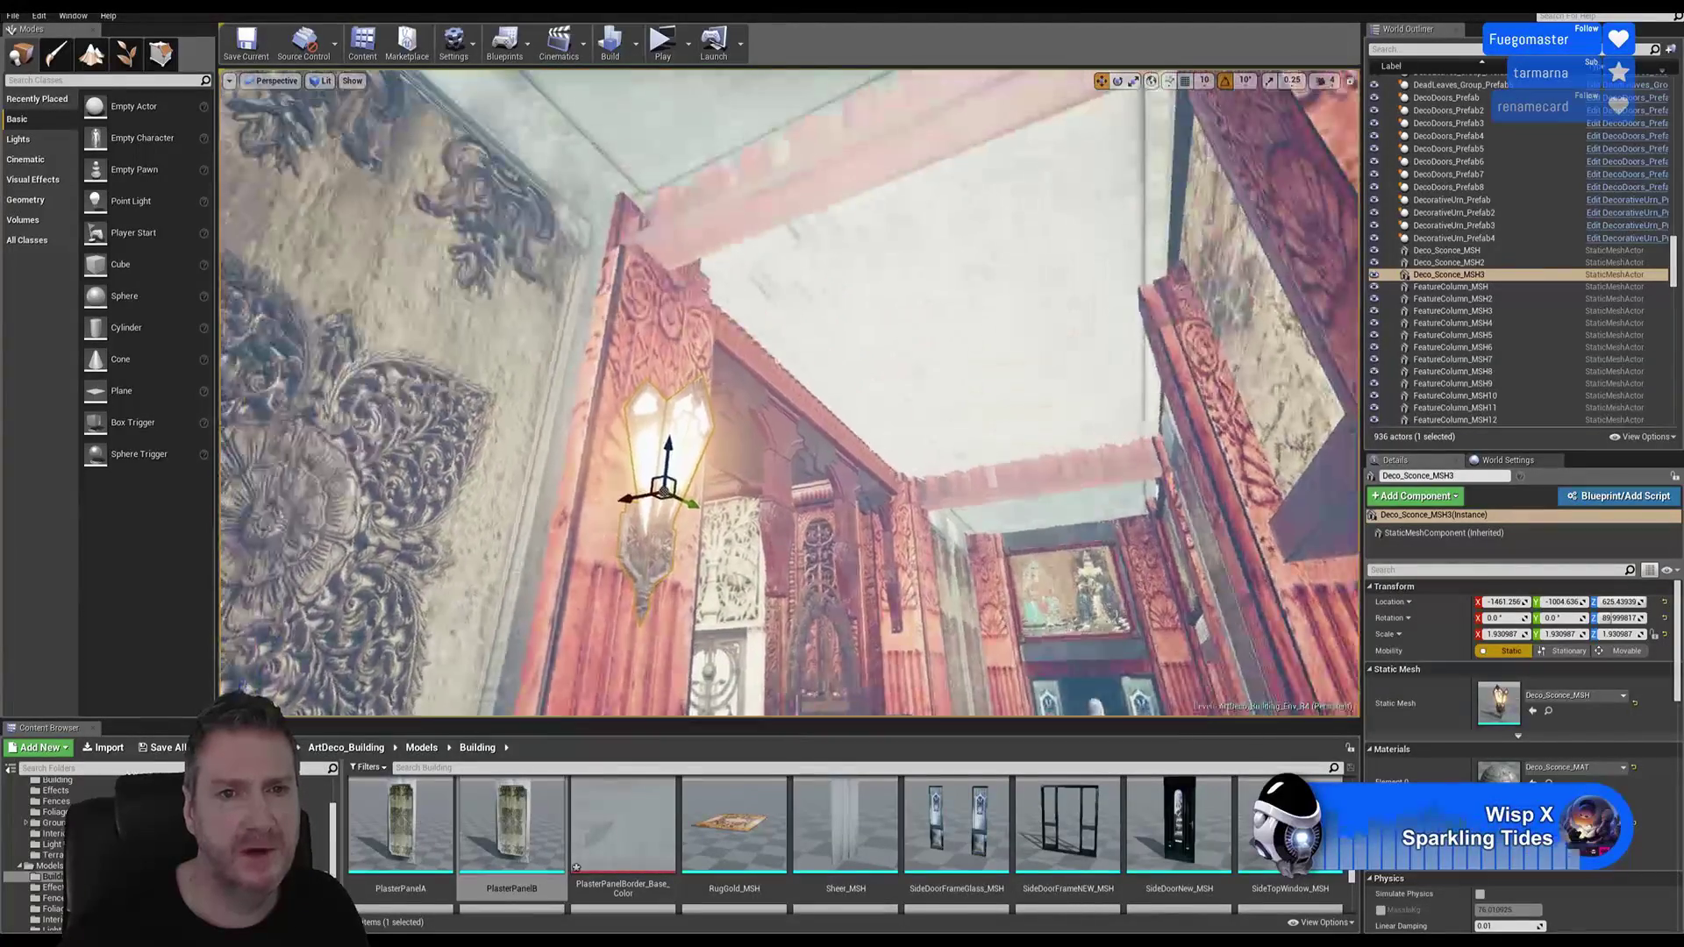
pyautogui.moveTo(834, 337); pyautogui.dragTo(272, 350, button='right')
pyautogui.moveTo(993, 440)
pyautogui.mouseDown(button='right')
pyautogui.moveTo(943, 443)
pyautogui.moveTo(993, 441)
pyautogui.mouseUp(button='right')
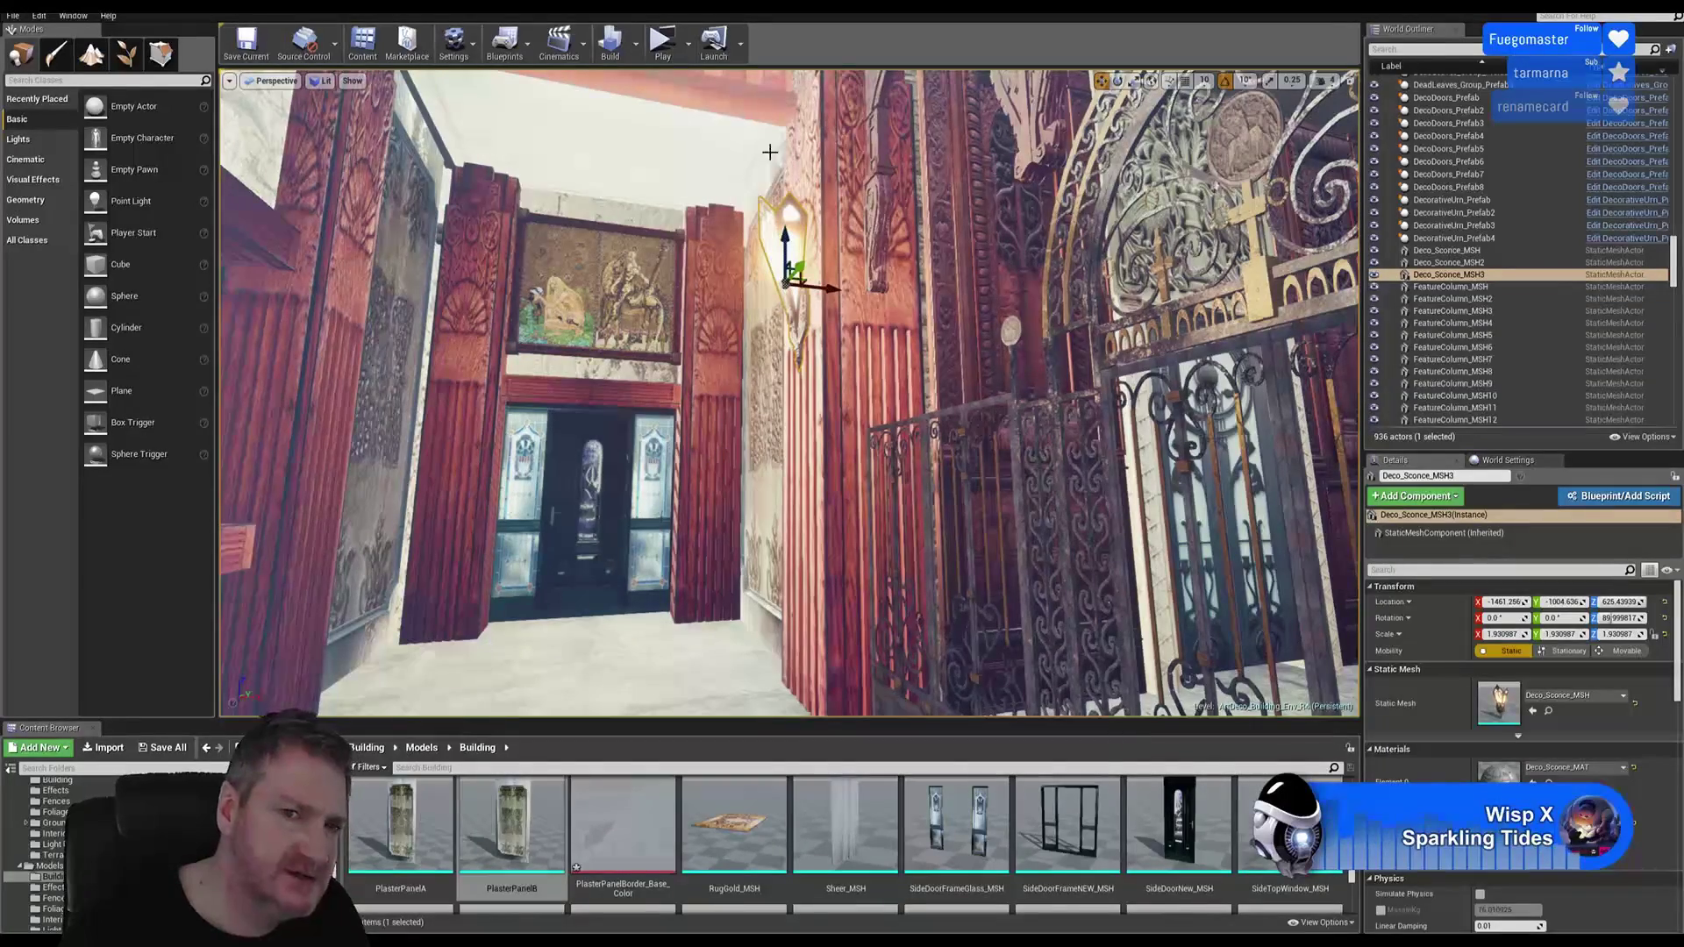
pyautogui.moveTo(789, 487); pyautogui.dragTo(832, 478, button='right')
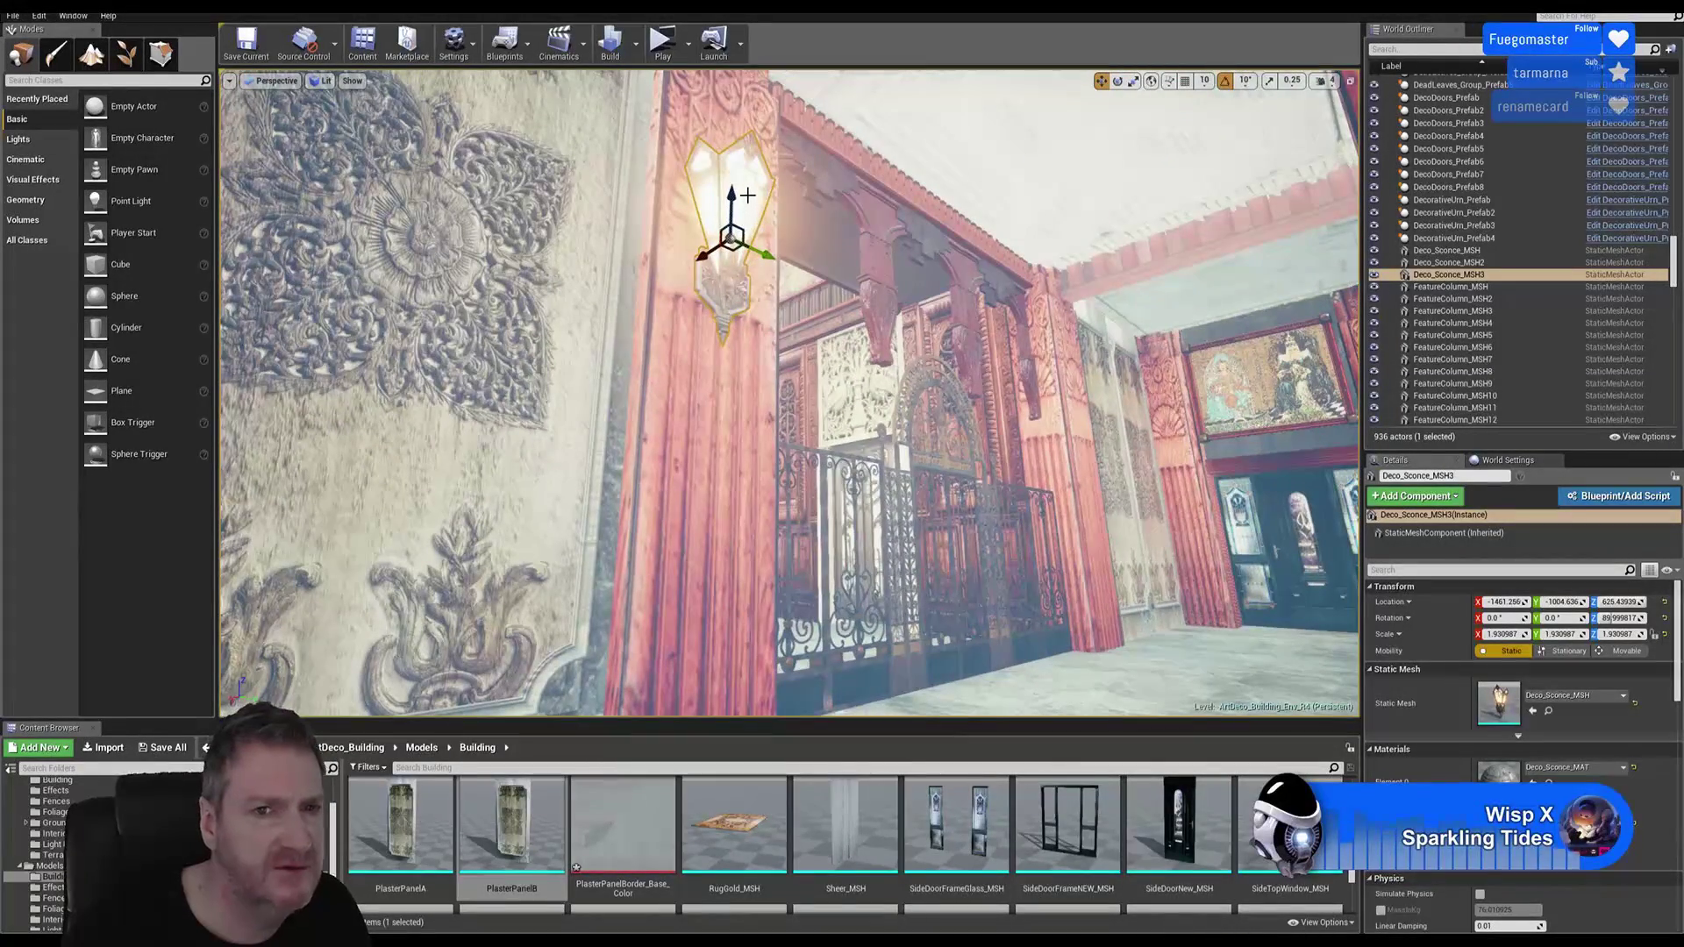
pyautogui.rightClick(747, 194)
pyautogui.moveTo(789, 430)
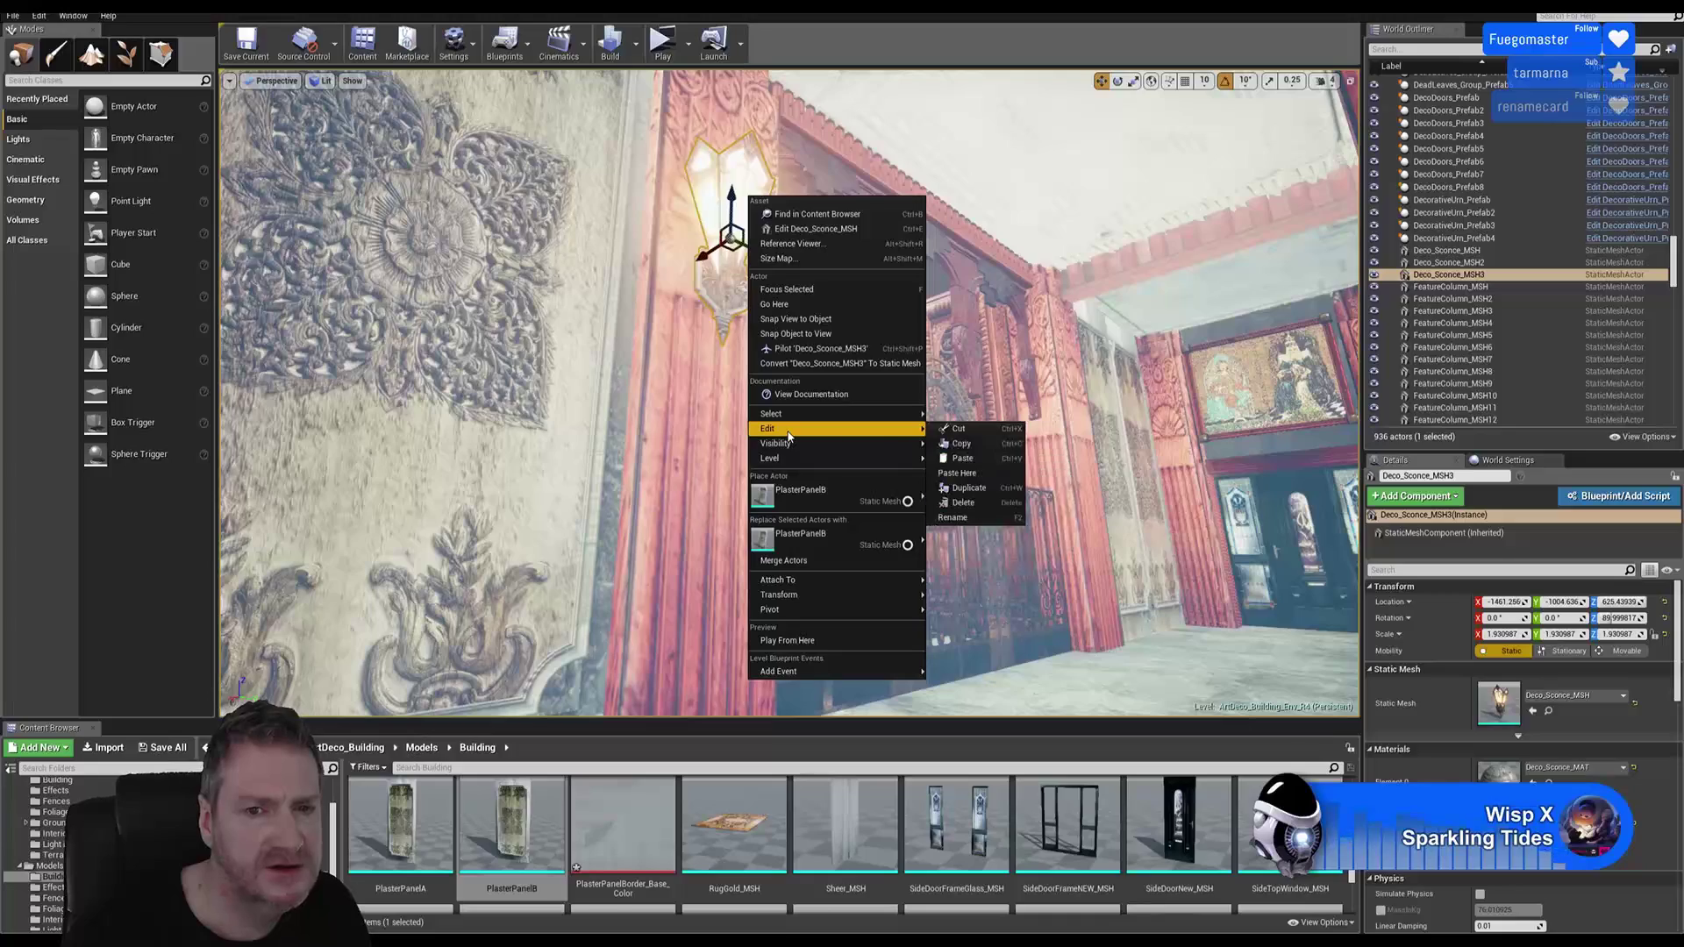
pyautogui.click(966, 488)
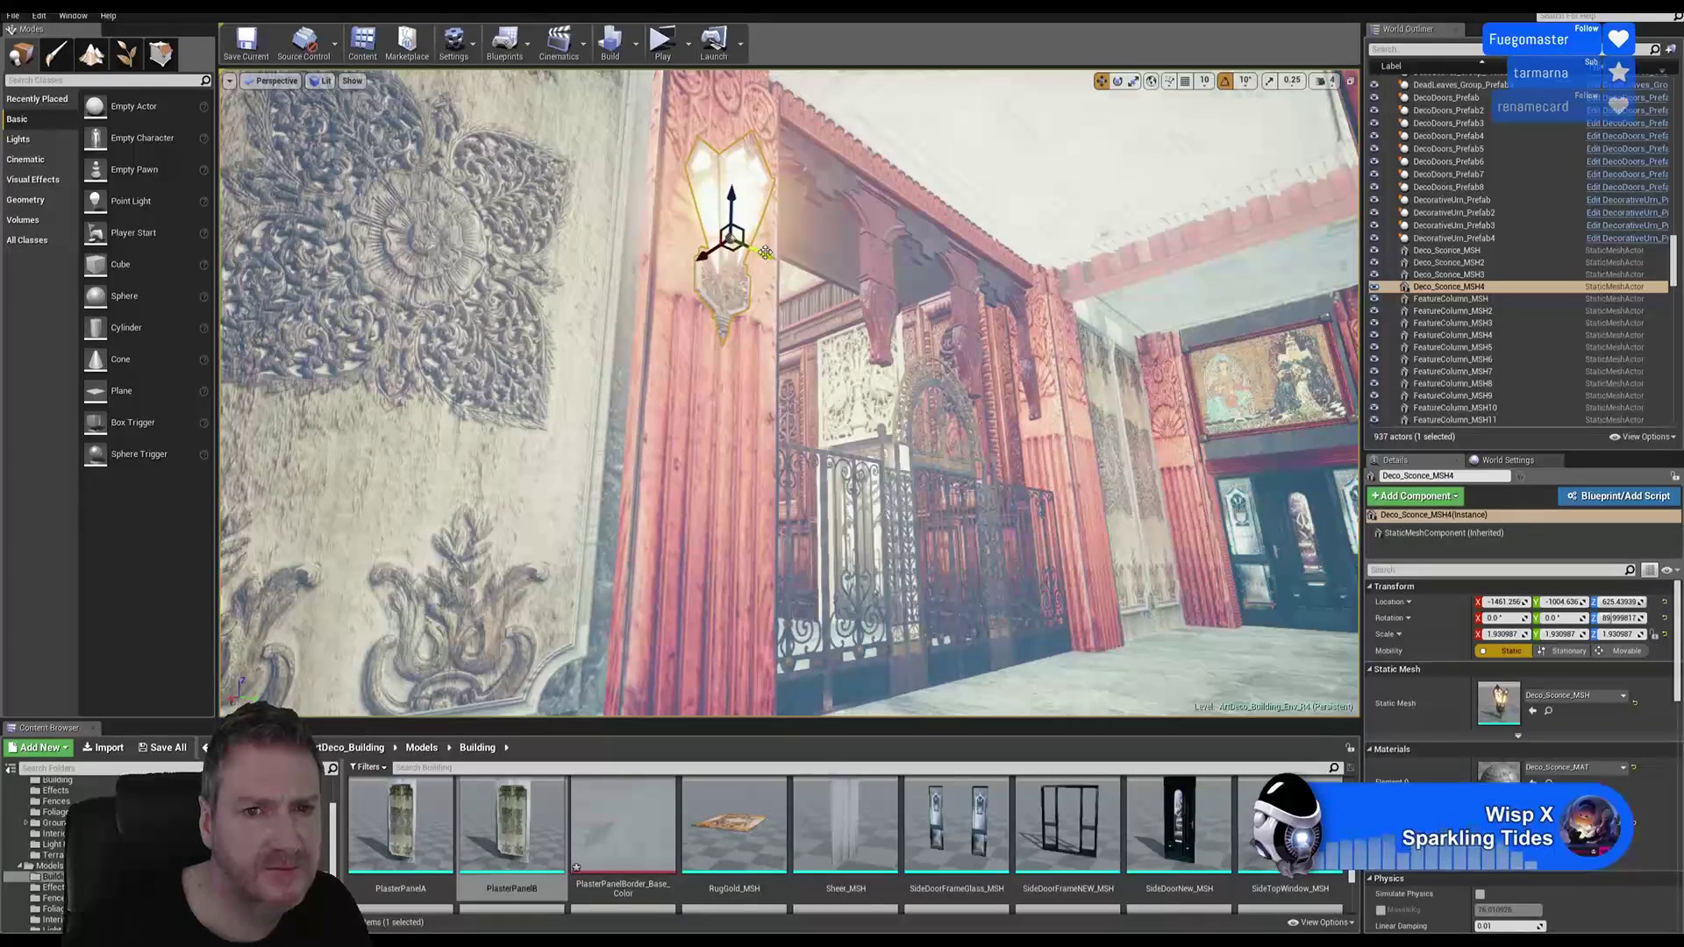
pyautogui.moveTo(765, 253); pyautogui.dragTo(1069, 396)
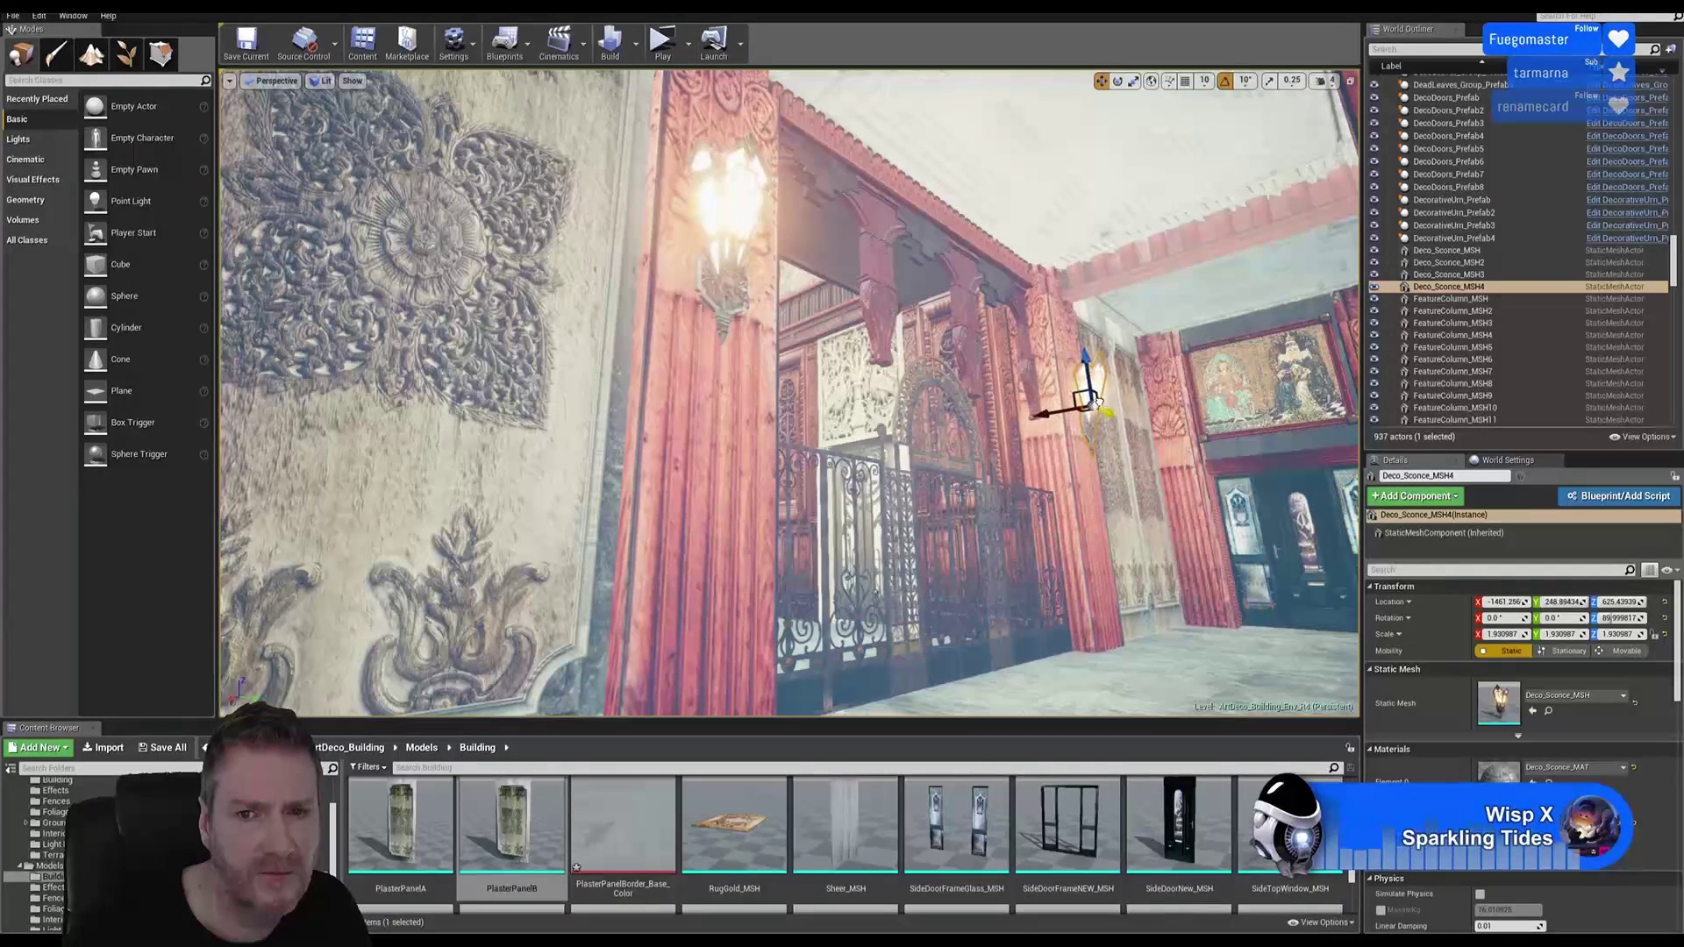
# Step: Centre the new sconce on its red column by shifting it along Y to about 221.8
pyautogui.press('s')
pyautogui.moveTo(882, 493); pyautogui.dragTo(710, 446, button='right')
pyautogui.press('w')
pyautogui.press('s')
pyautogui.press('s')
pyautogui.press('s')
pyautogui.moveTo(755, 369); pyautogui.dragTo(909, 299, button='right')
pyautogui.press('w')
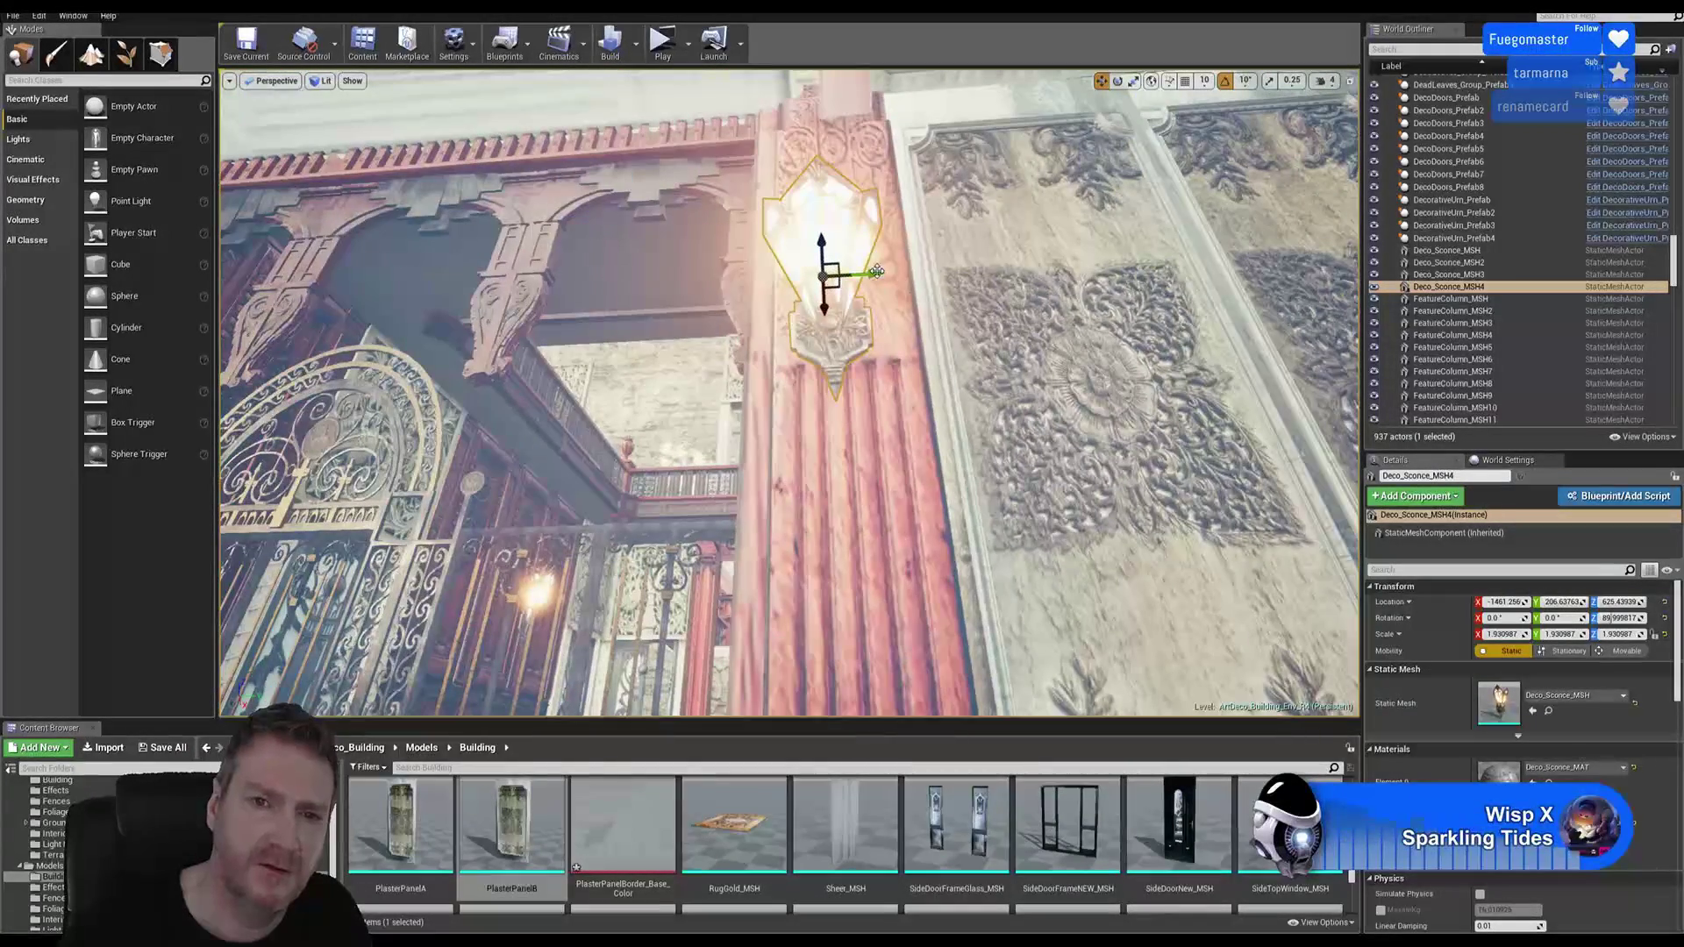
pyautogui.moveTo(876, 277); pyautogui.dragTo(884, 274)
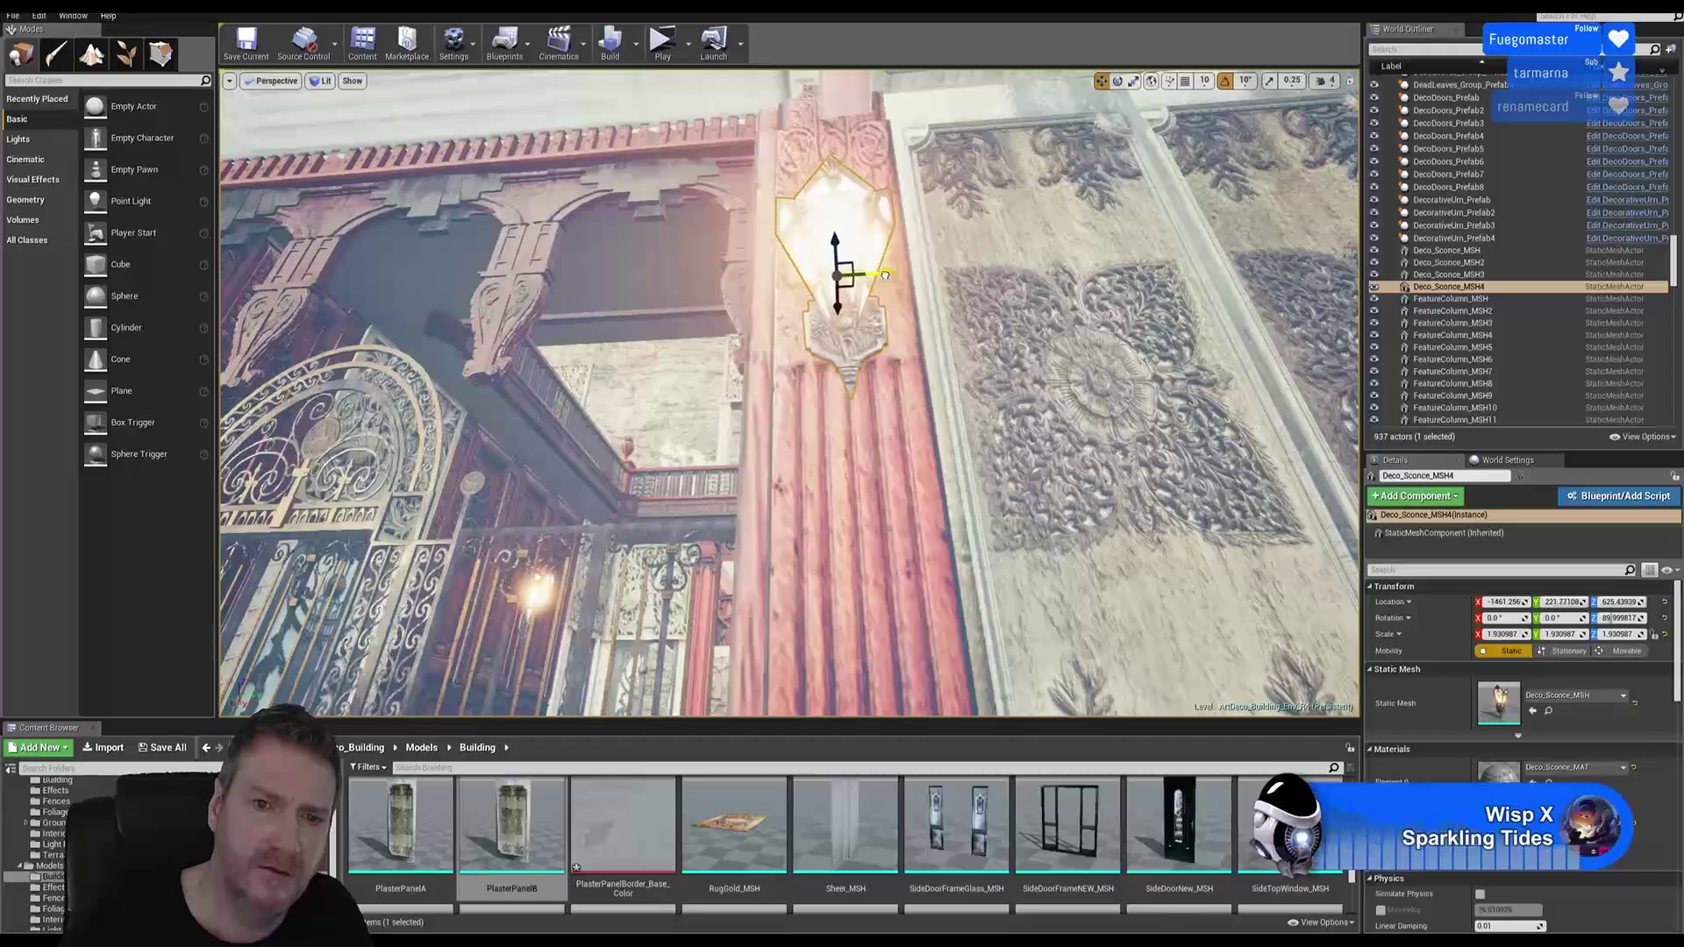
# Step: Inspect the two column sconces, the plaster panels and the window bay along the corridor, and deselect the sconce
pyautogui.press('s')
pyautogui.moveTo(941, 582); pyautogui.dragTo(930, 542, button='right')
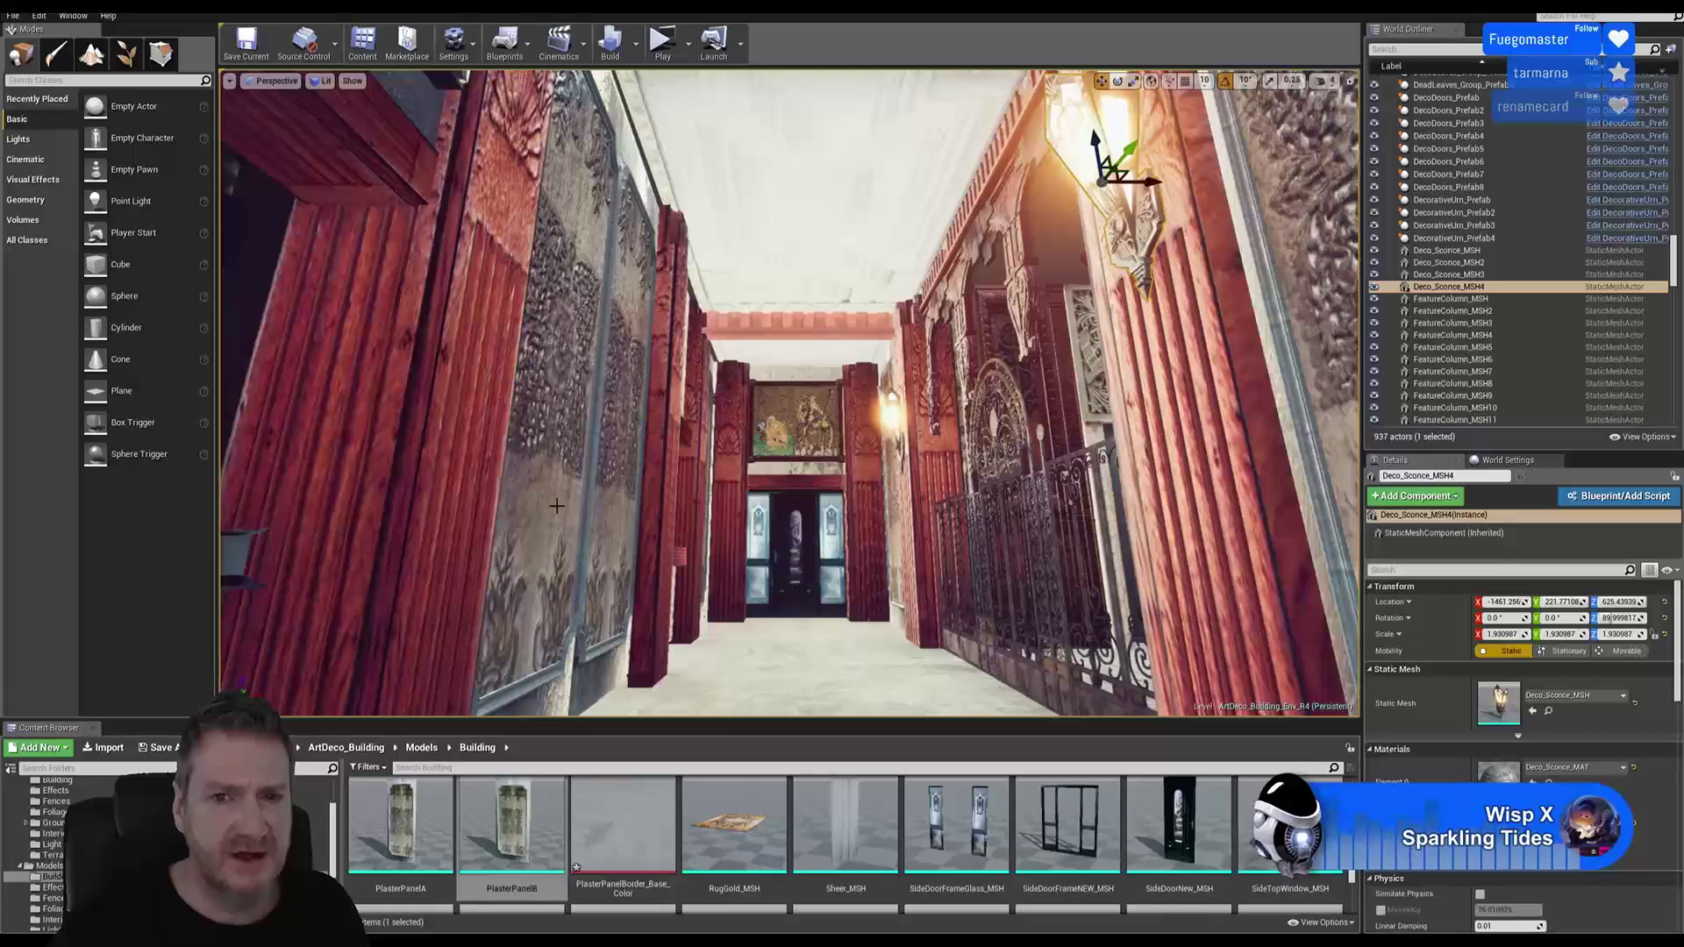
pyautogui.moveTo(930, 542); pyautogui.dragTo(983, 540, button='right')
pyautogui.moveTo(746, 476)
pyautogui.mouseDown(button='right')
pyautogui.moveTo(724, 493)
pyautogui.moveTo(745, 476)
pyautogui.mouseUp(button='right')
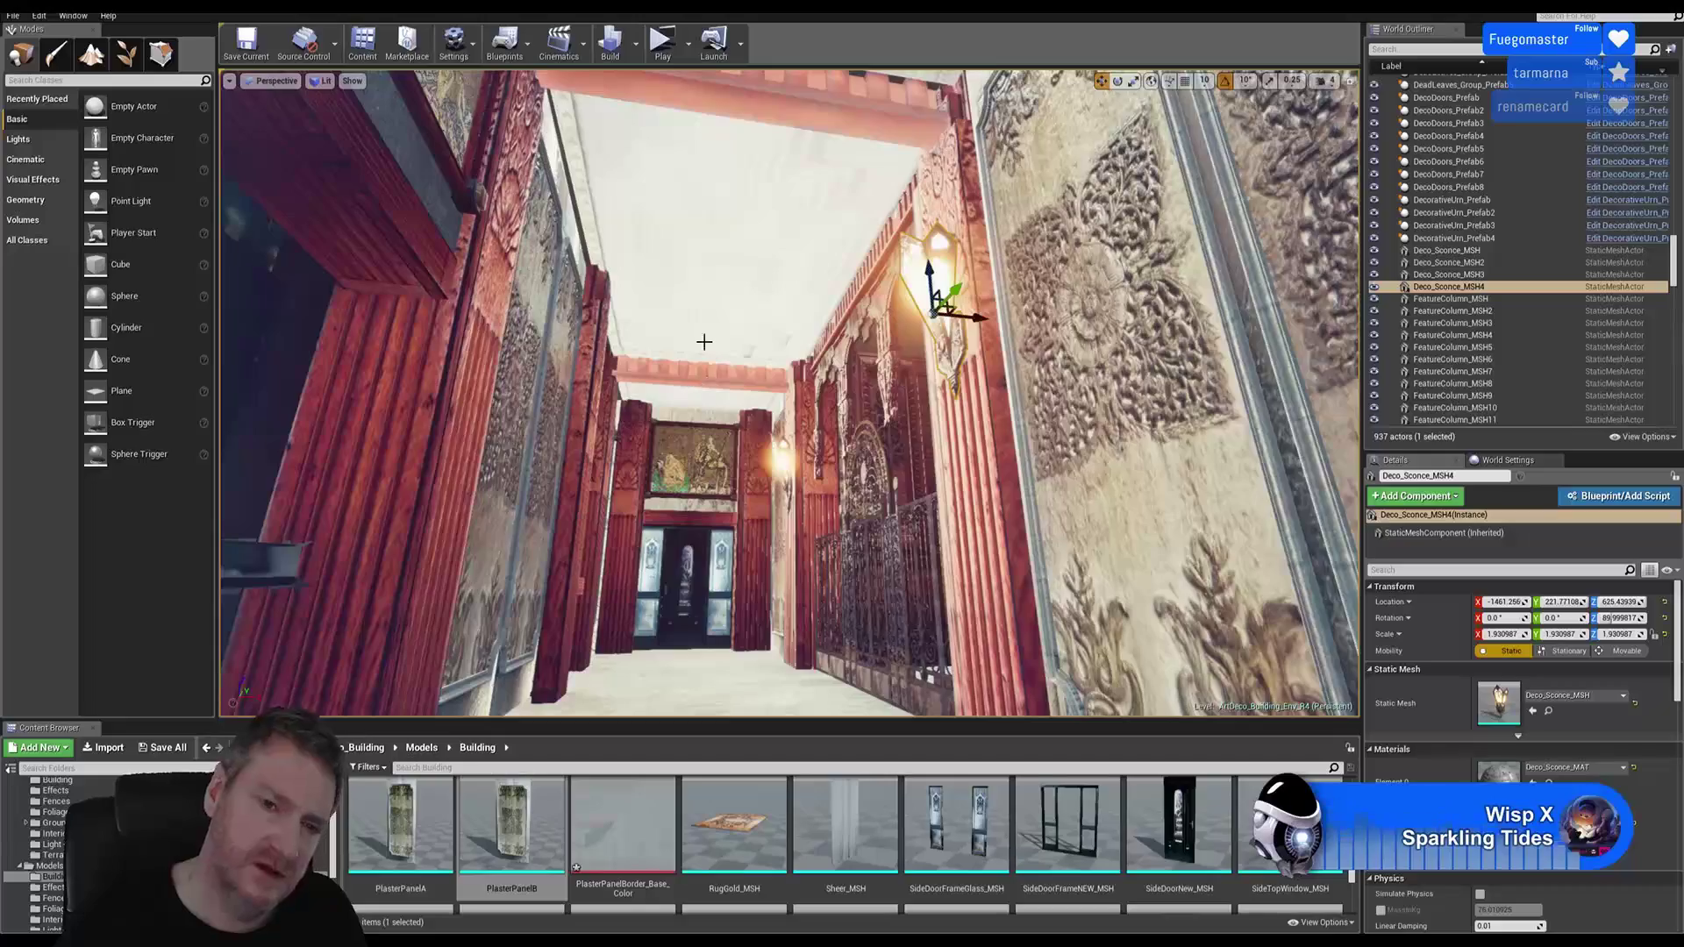
pyautogui.moveTo(674, 384); pyautogui.dragTo(469, 443, button='right')
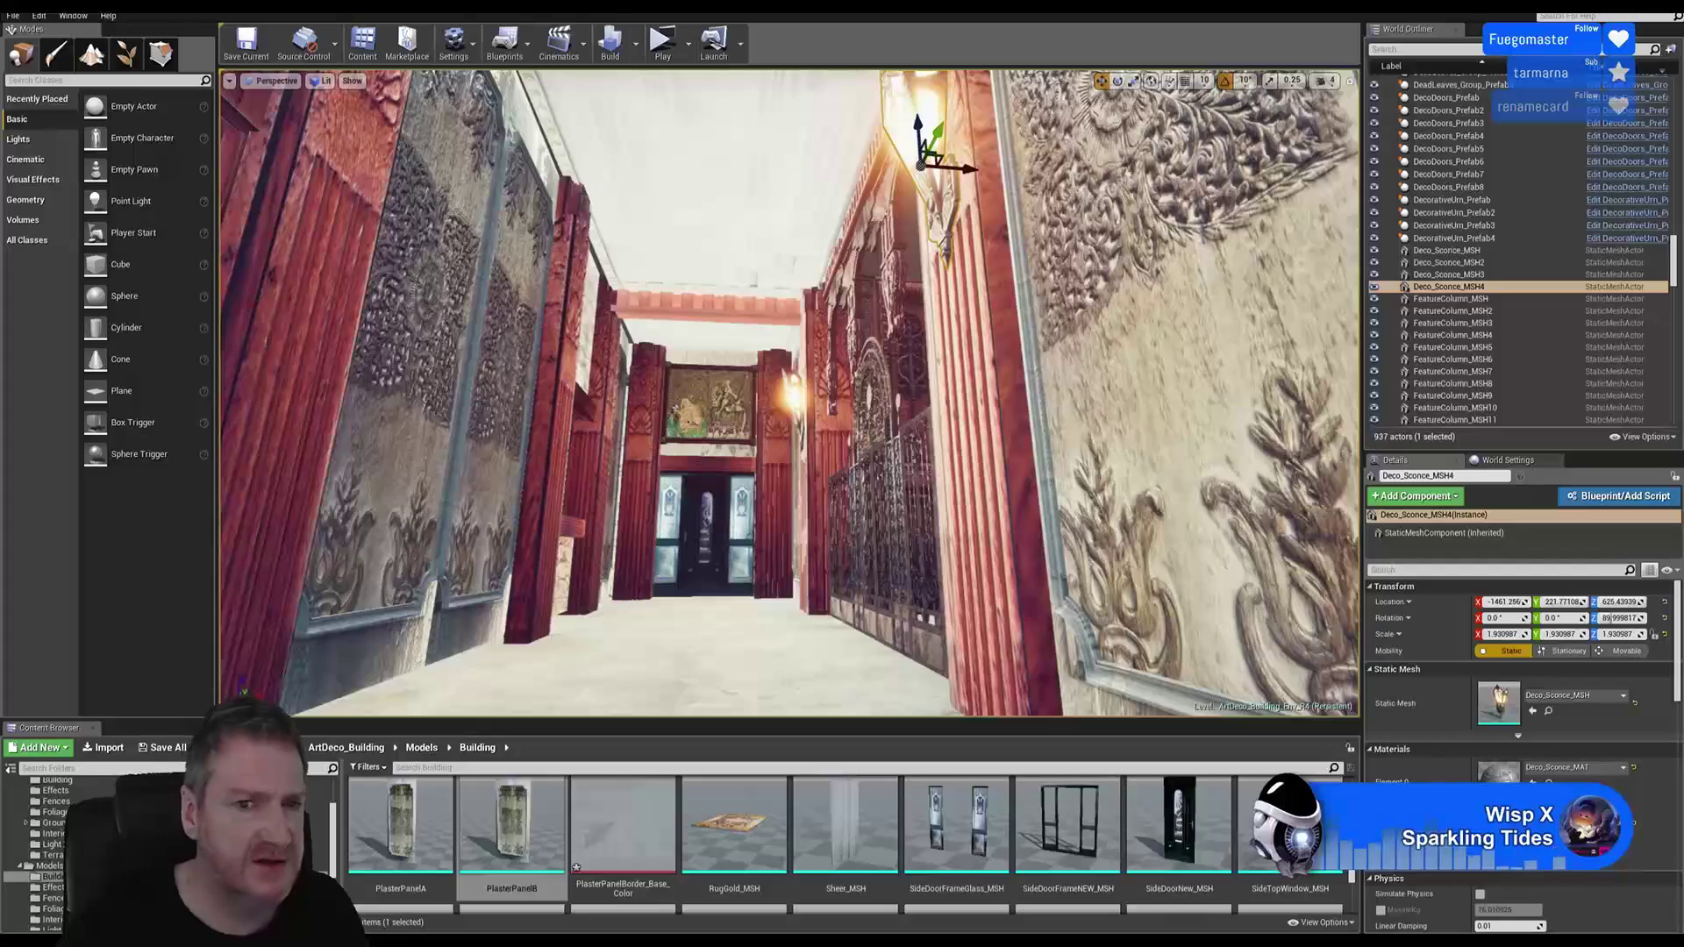
pyautogui.moveTo(469, 443)
pyautogui.mouseDown(button='right')
pyautogui.moveTo(448, 402)
pyautogui.moveTo(451, 422)
pyautogui.mouseUp(button='right')
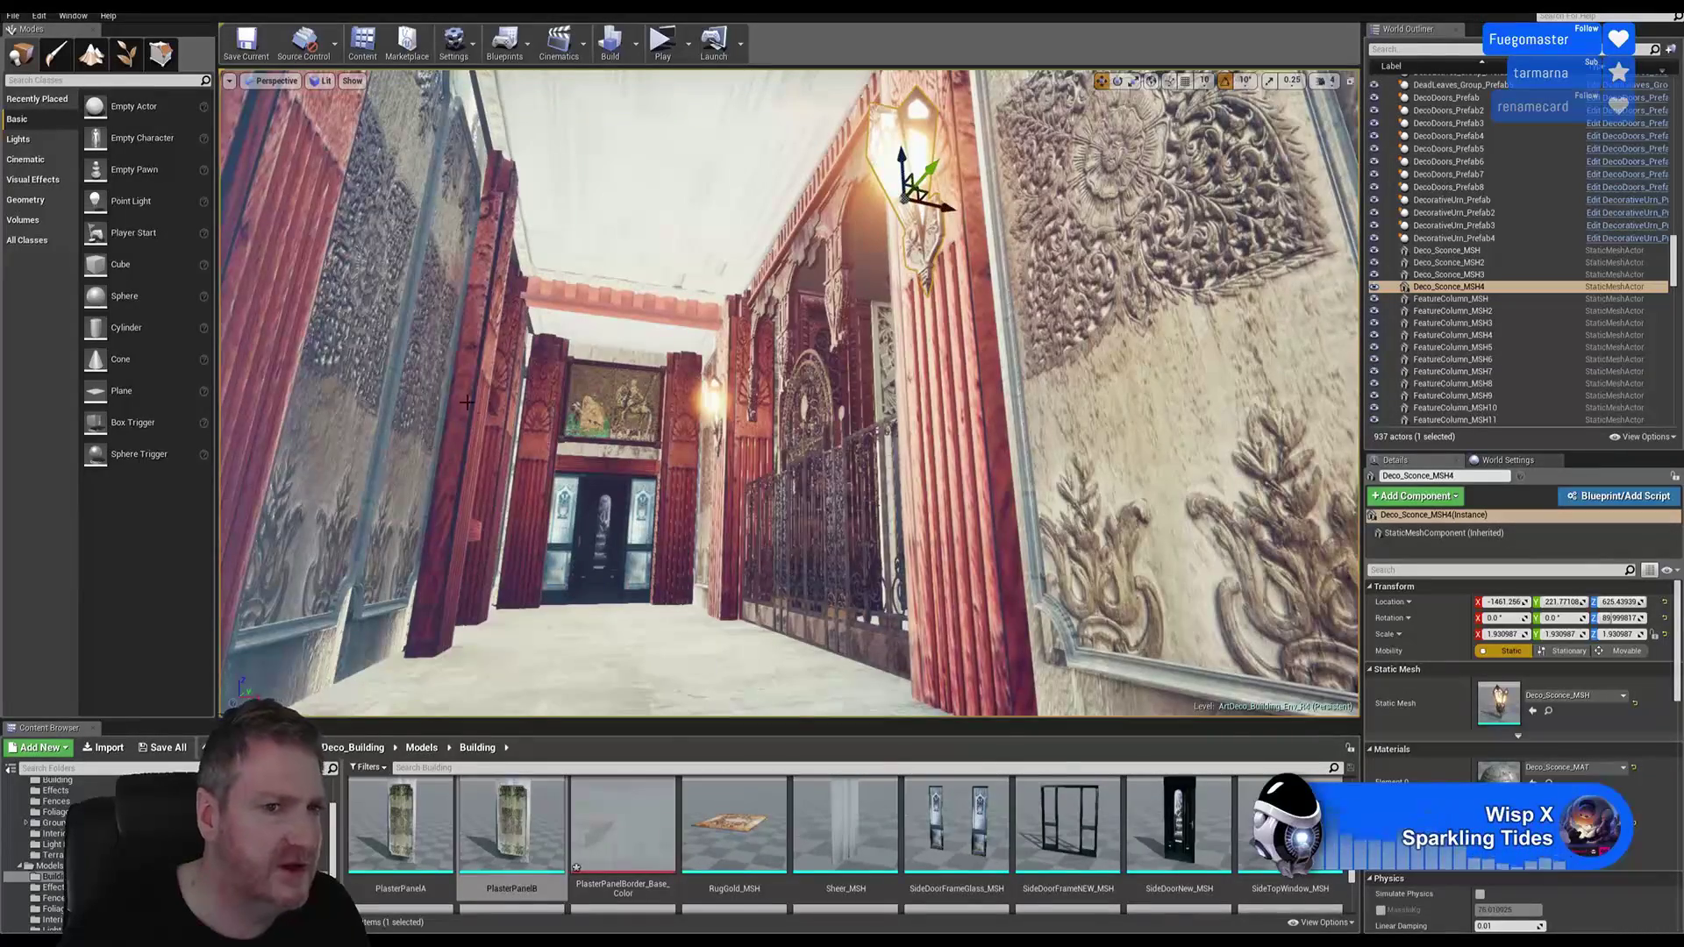
pyautogui.moveTo(451, 421); pyautogui.dragTo(556, 360, button='right')
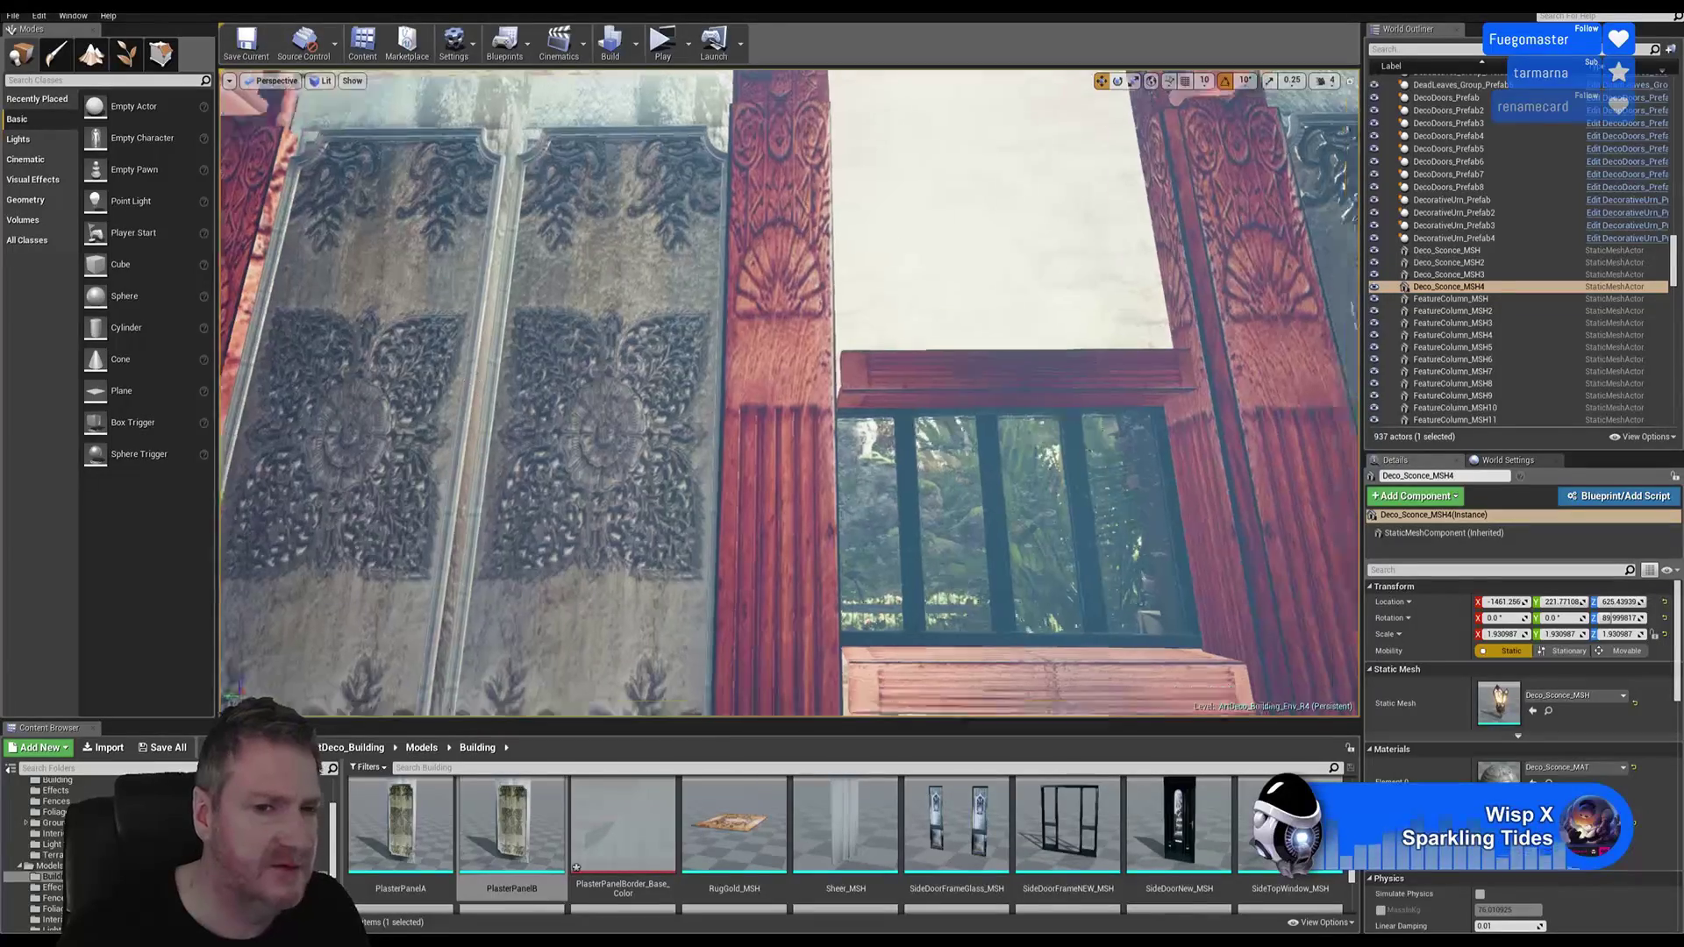
pyautogui.press('f')
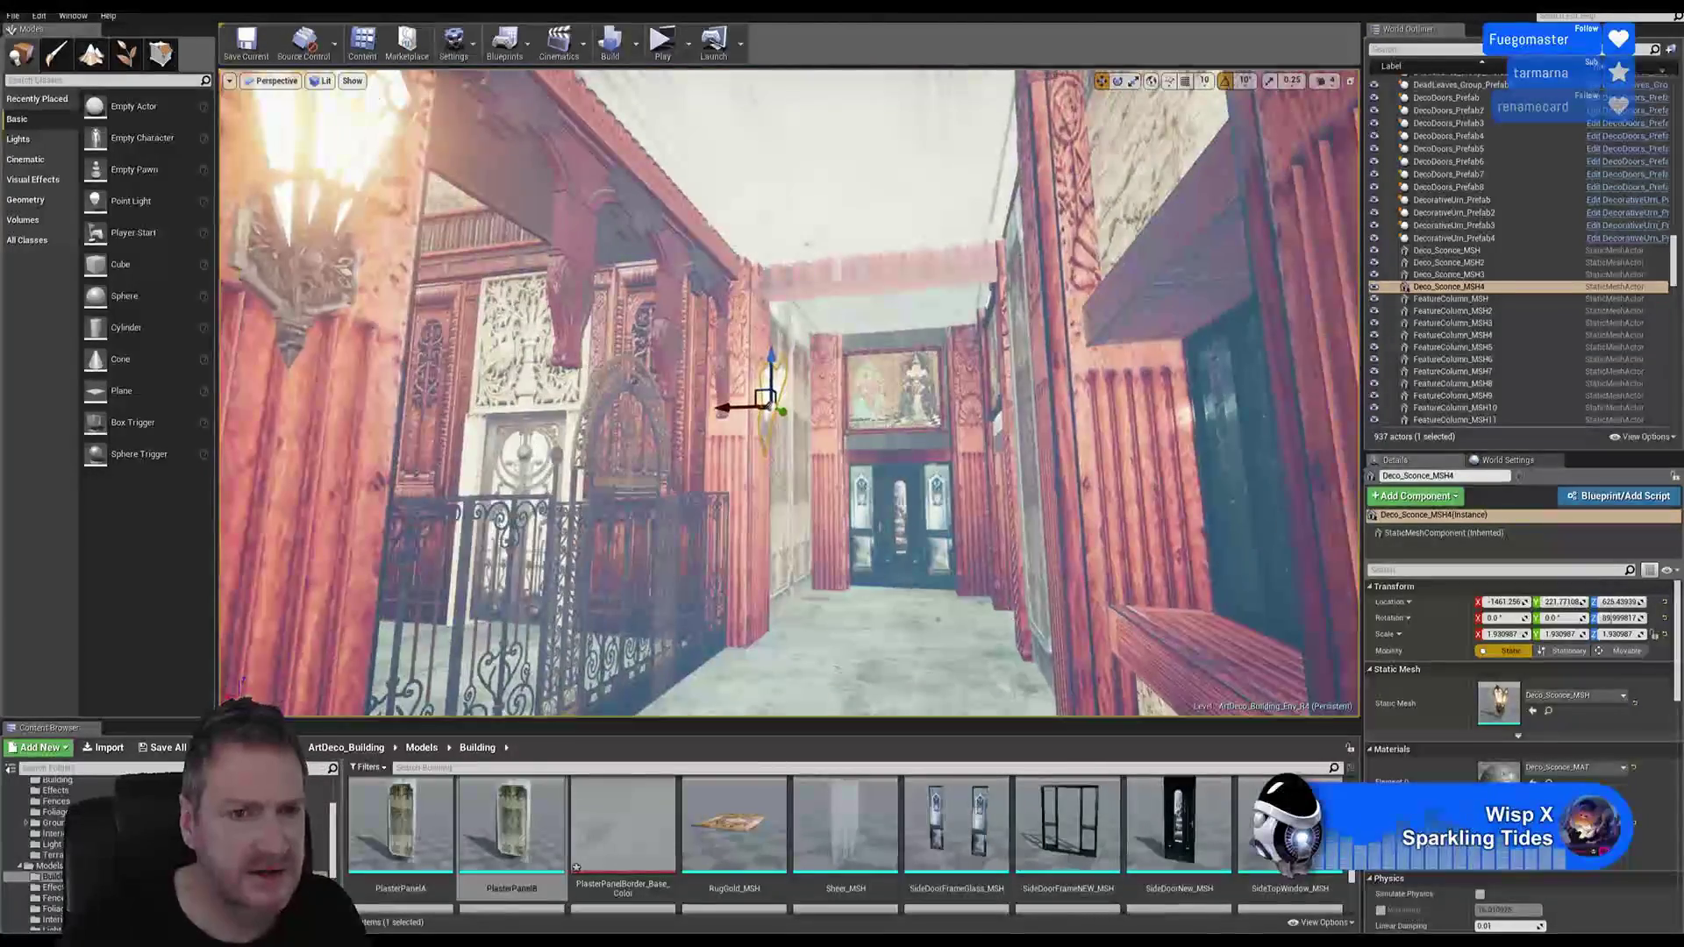
pyautogui.moveTo(790, 395); pyautogui.dragTo(456, 289, button='right')
pyautogui.press('w')
pyautogui.press('s')
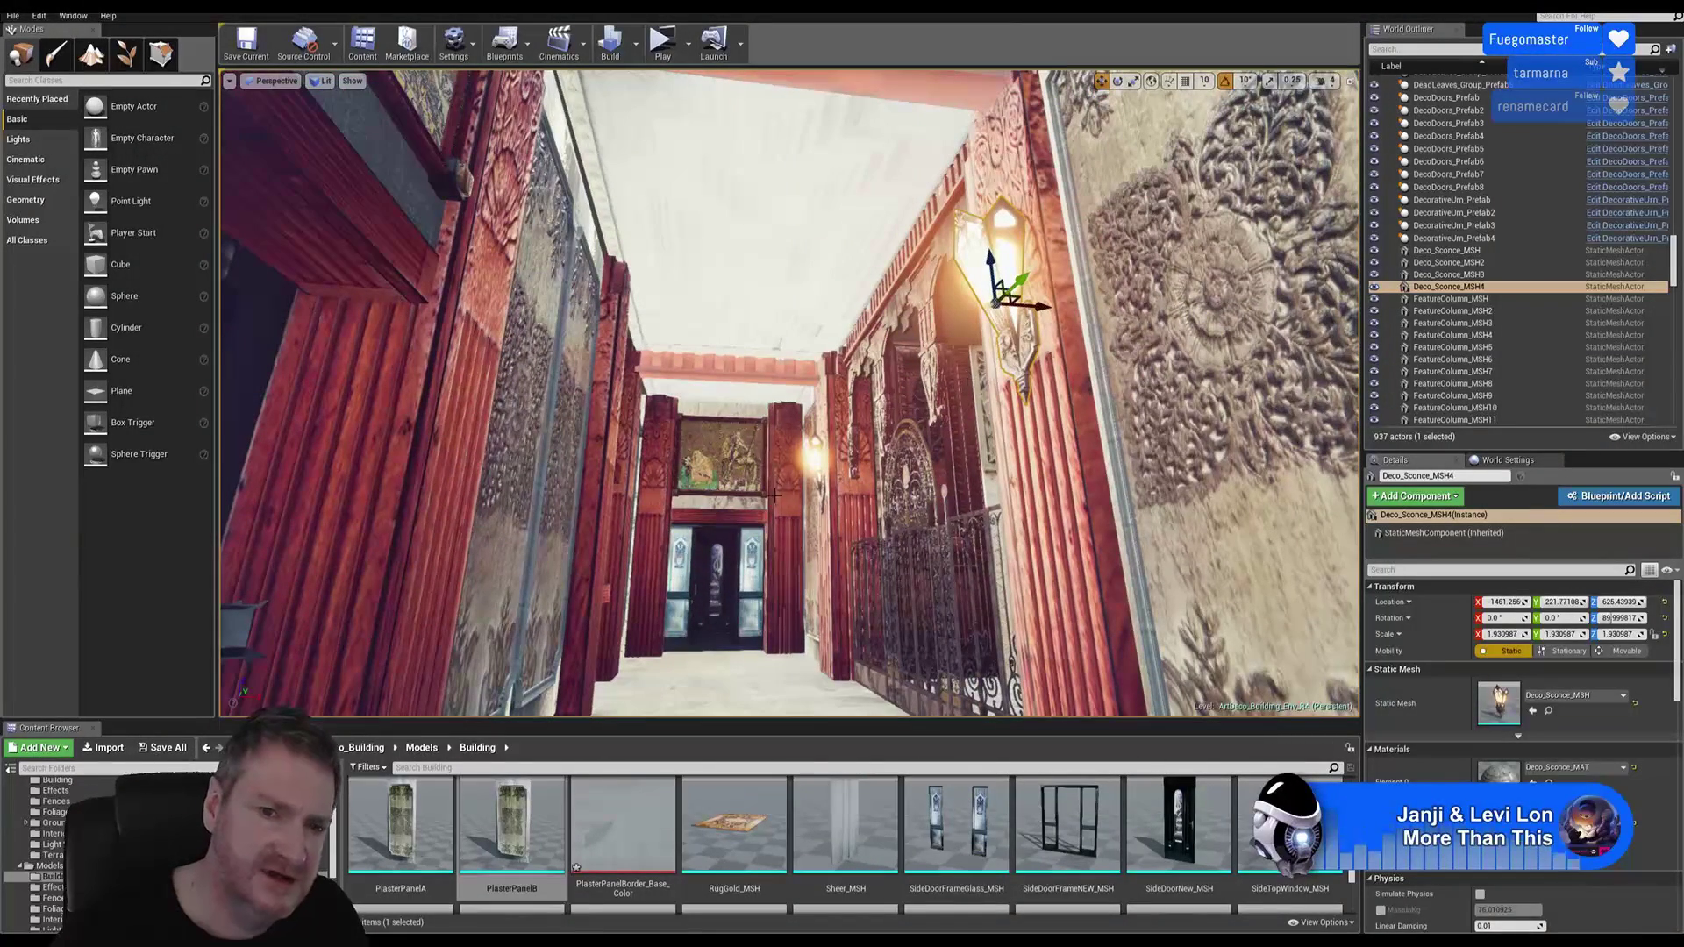
pyautogui.press('Escape')
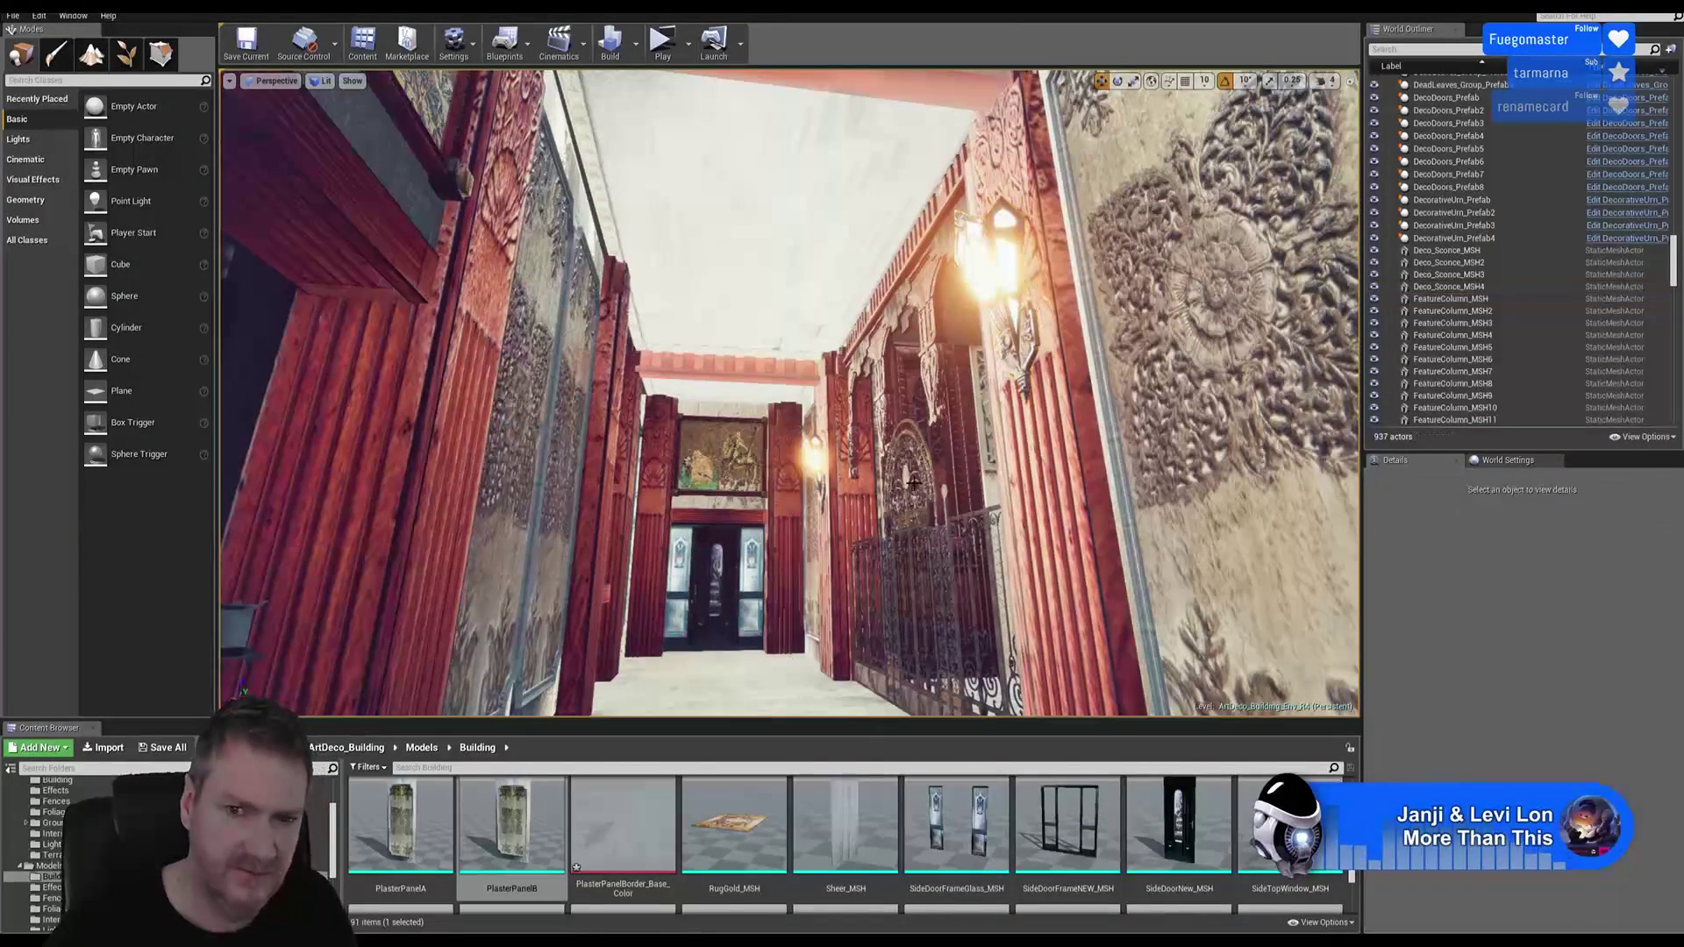
# Step: Examine the corridor's columns, ironwork gates and the plain walls around the windows
pyautogui.moveTo(789, 511); pyautogui.dragTo(958, 571, button='right')
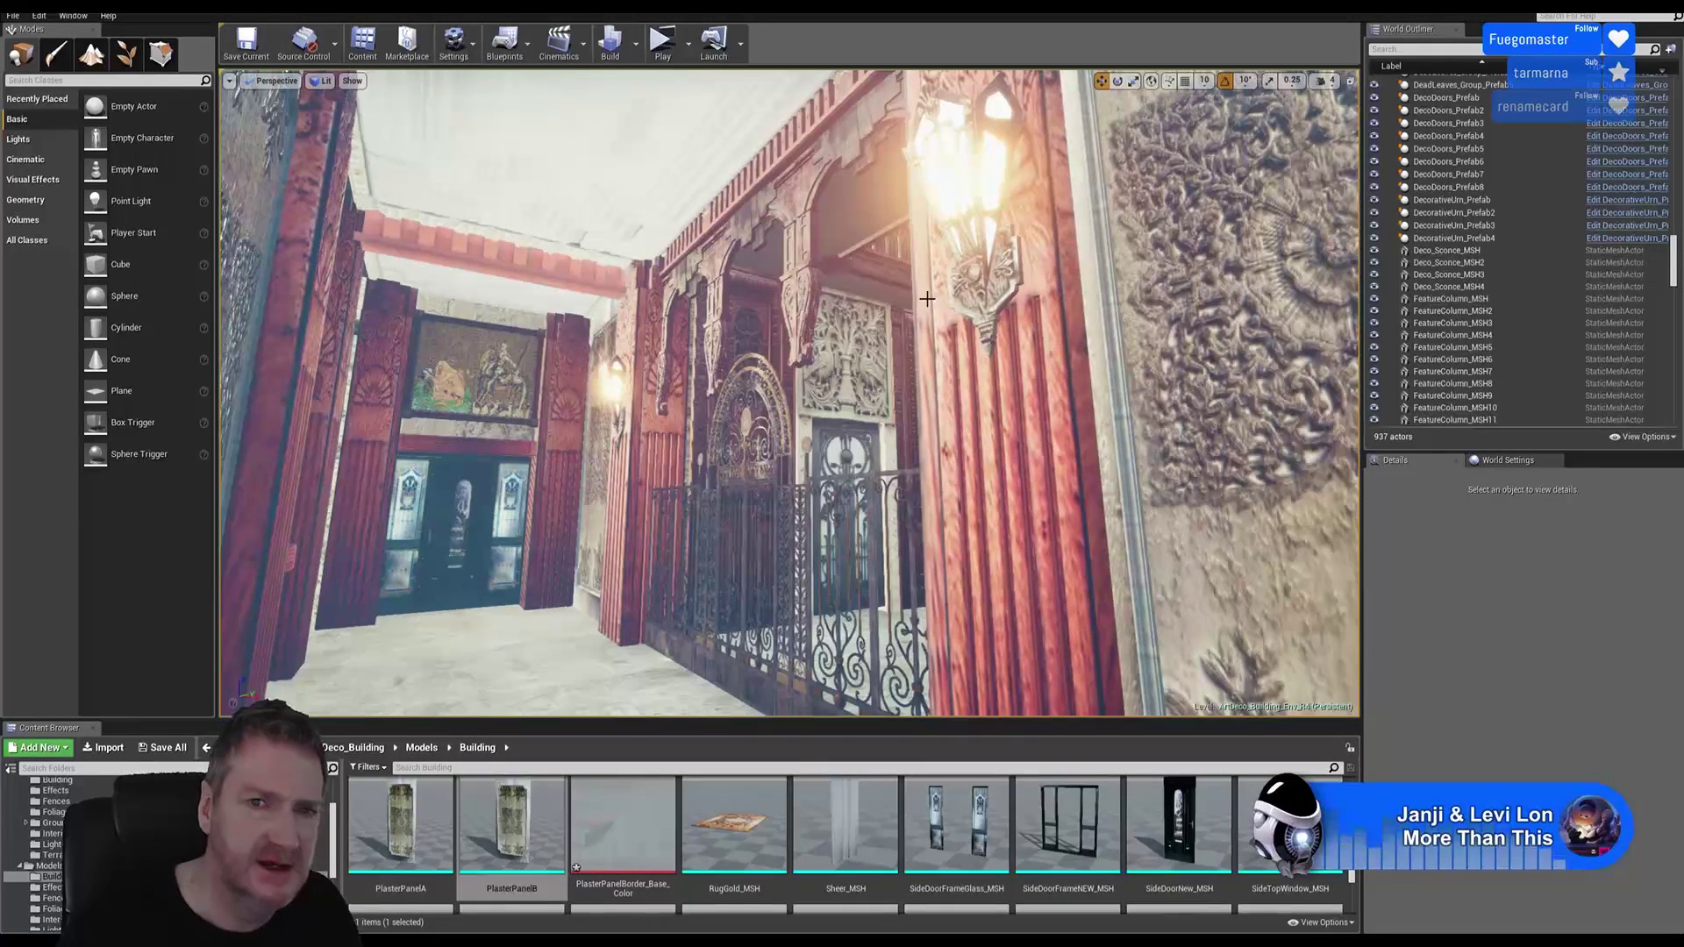
pyautogui.moveTo(957, 571); pyautogui.dragTo(776, 403, button='right')
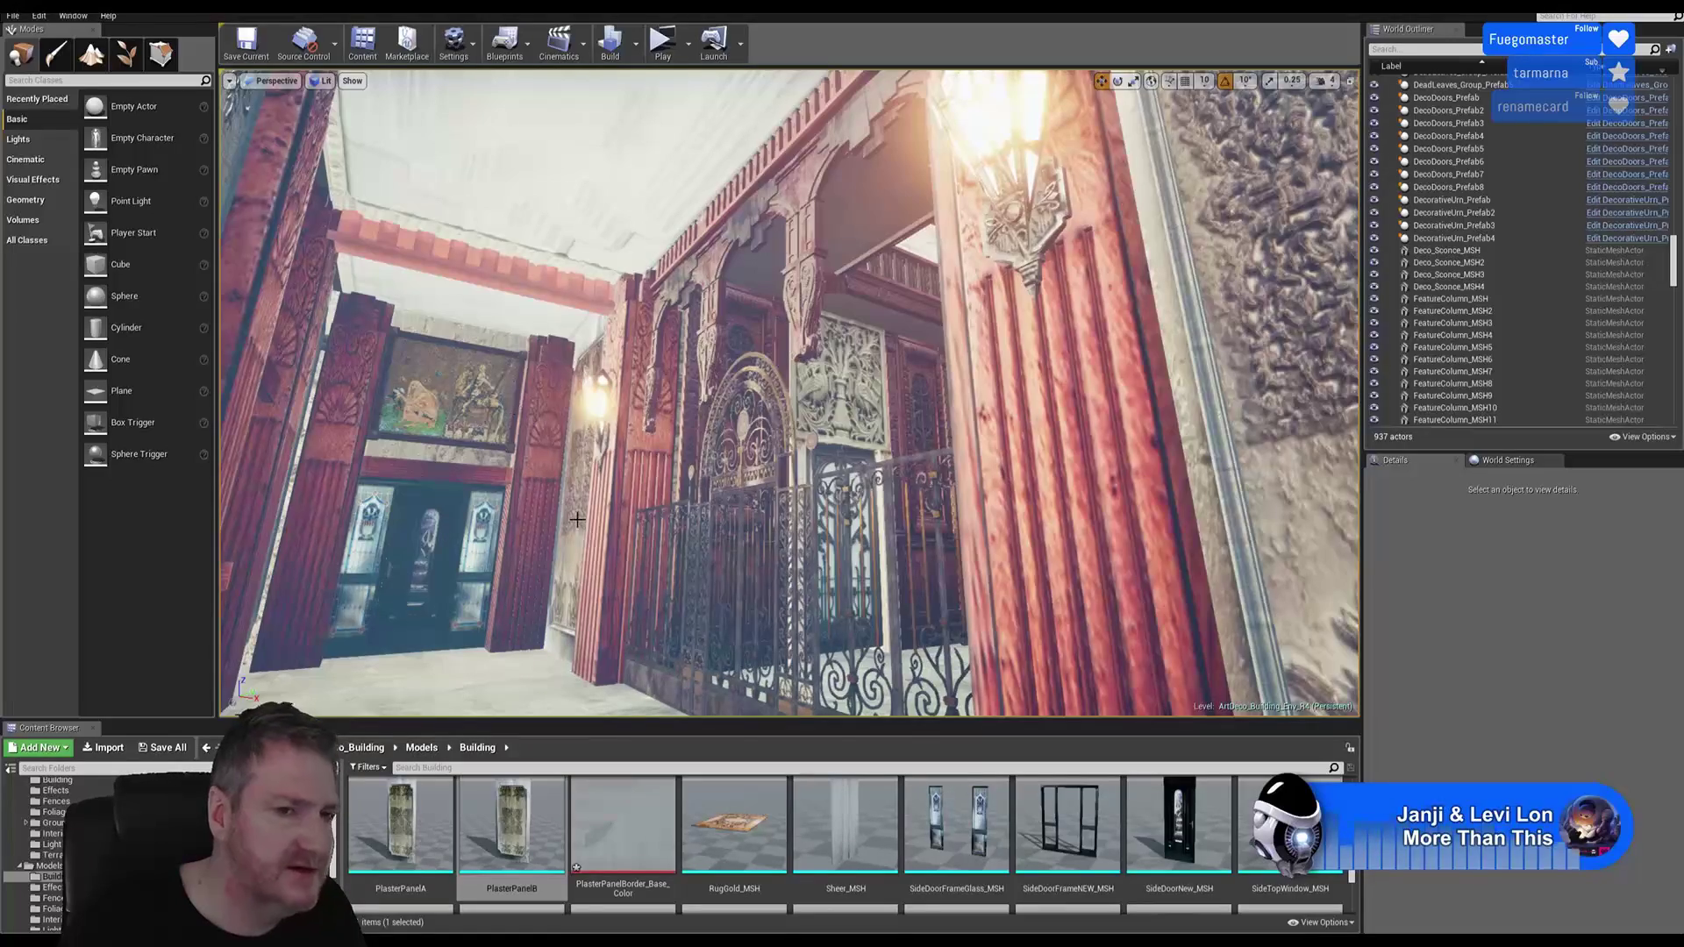
pyautogui.moveTo(578, 519); pyautogui.dragTo(944, 509, button='right')
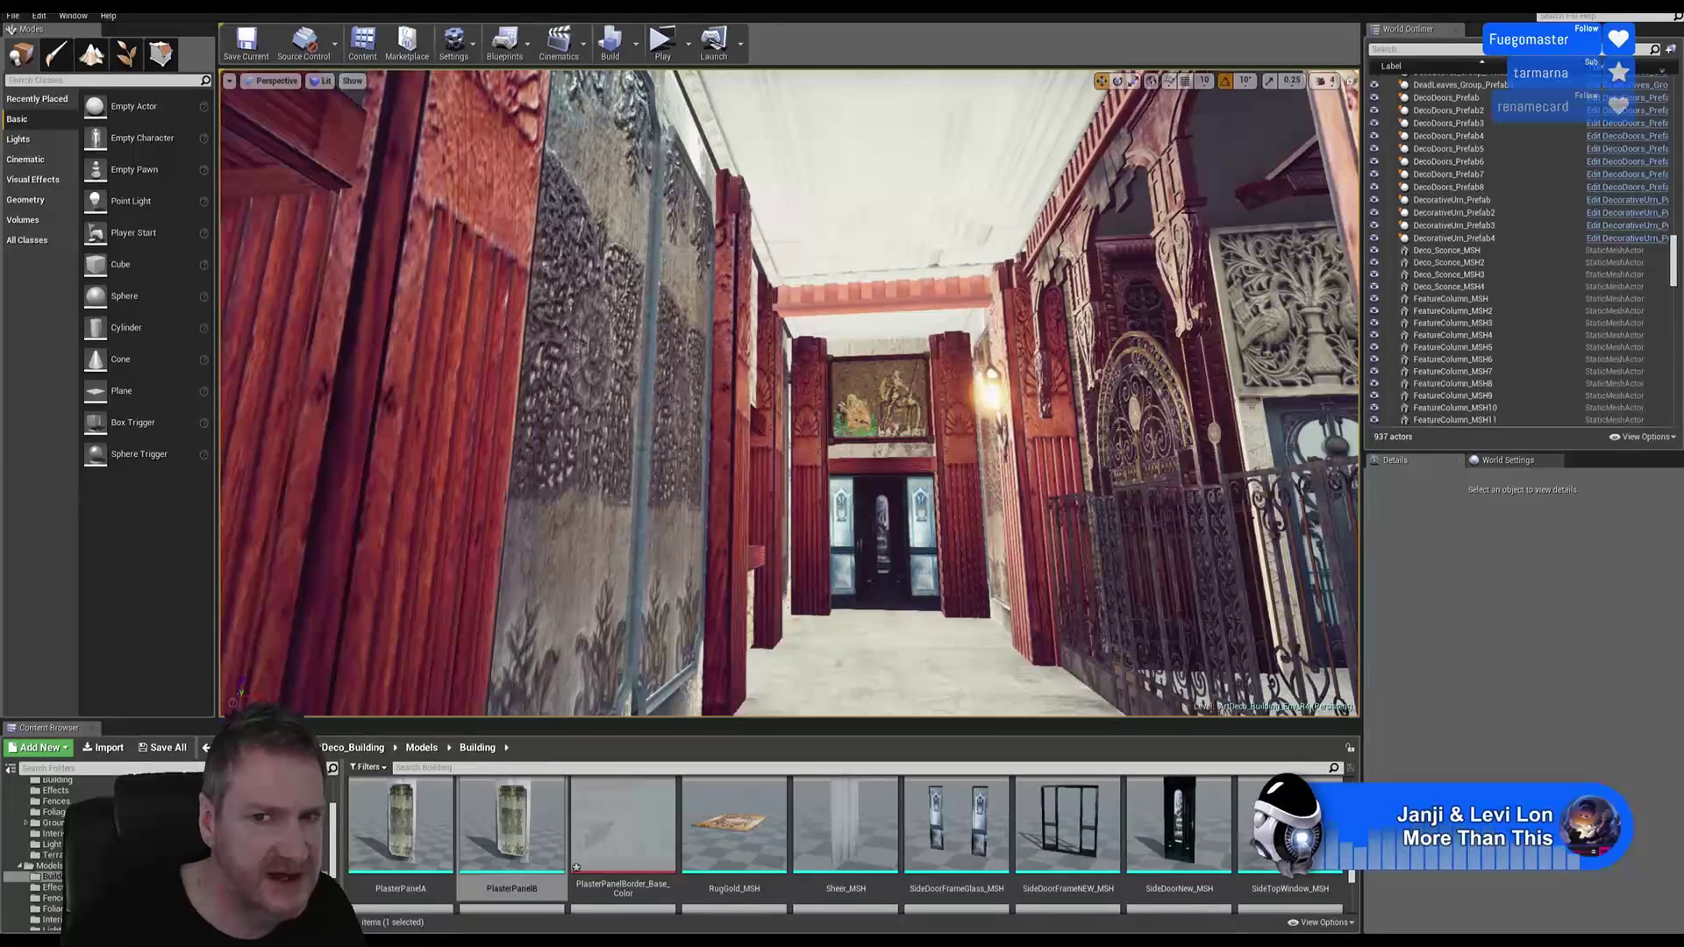
pyautogui.moveTo(790, 421); pyautogui.dragTo(886, 494, button='right')
pyautogui.moveTo(1042, 567); pyautogui.dragTo(1034, 568, button='right')
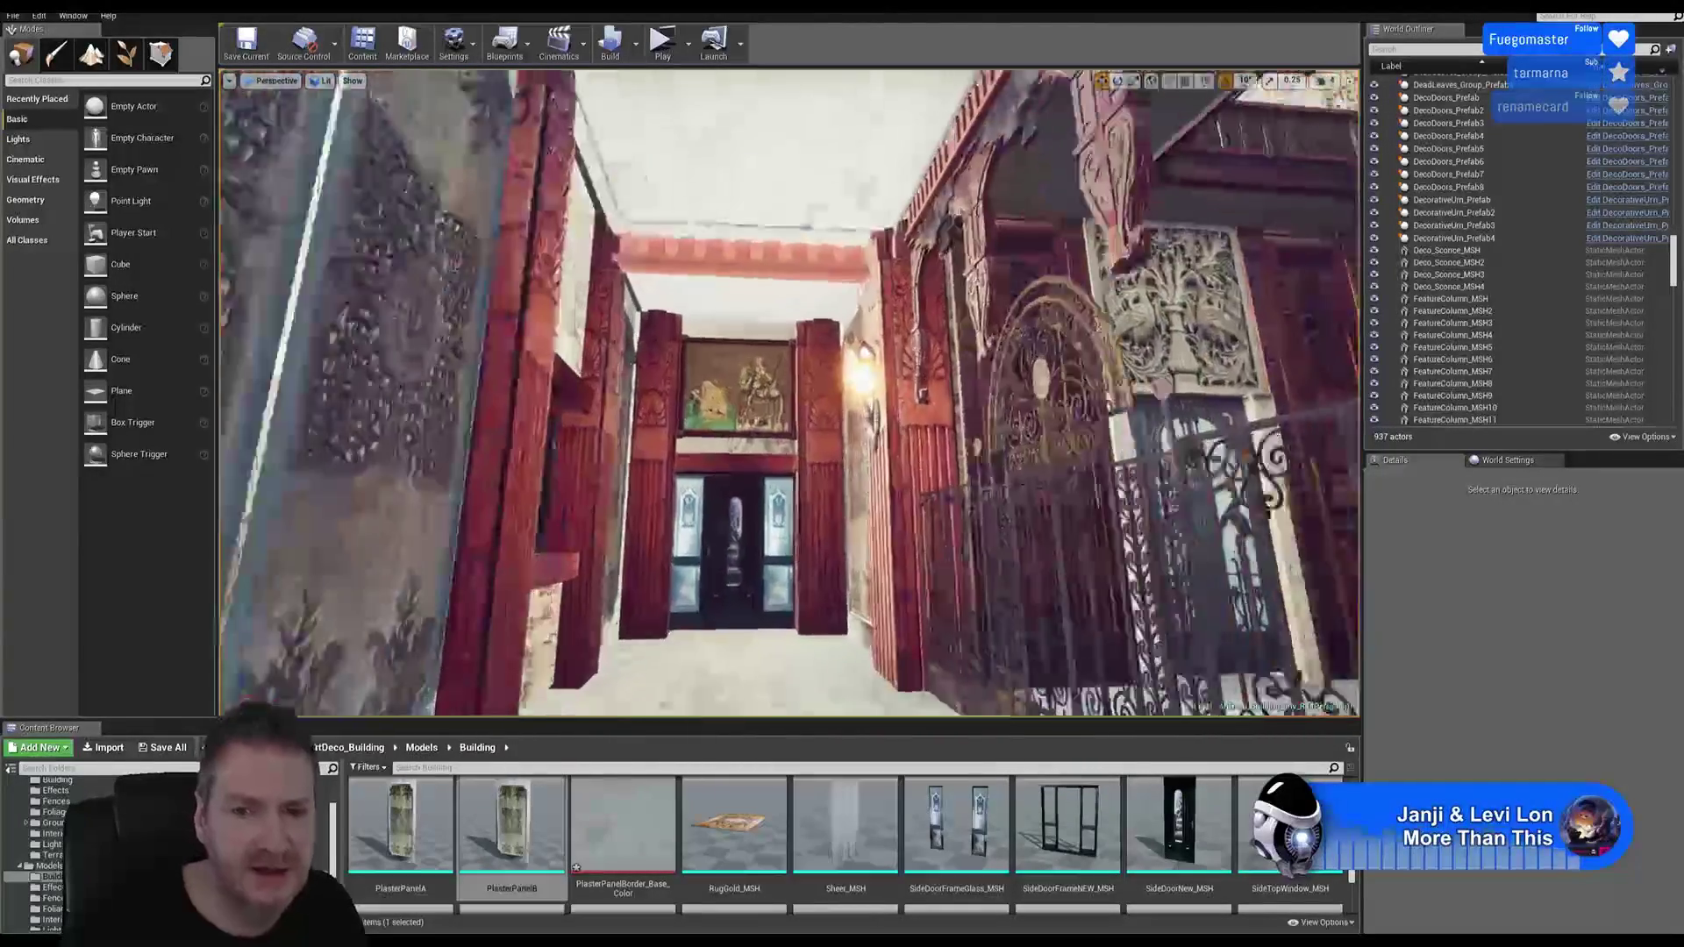
pyautogui.moveTo(790, 395); pyautogui.dragTo(930, 395, button='right')
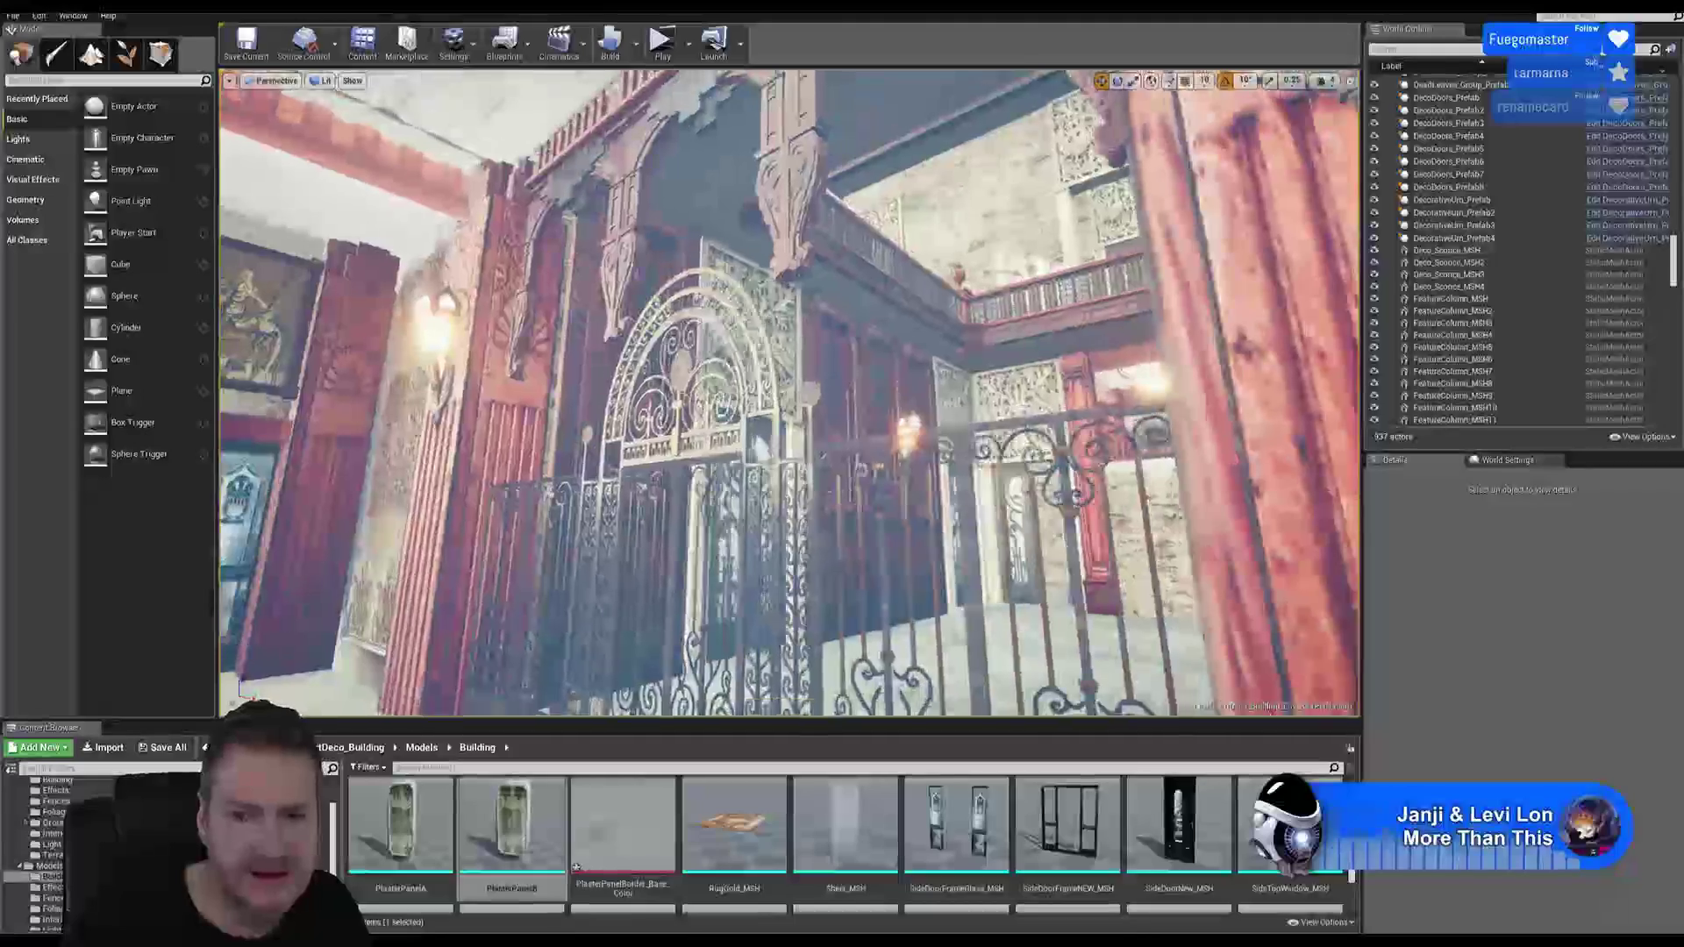
pyautogui.moveTo(789, 395); pyautogui.dragTo(605, 408, button='right')
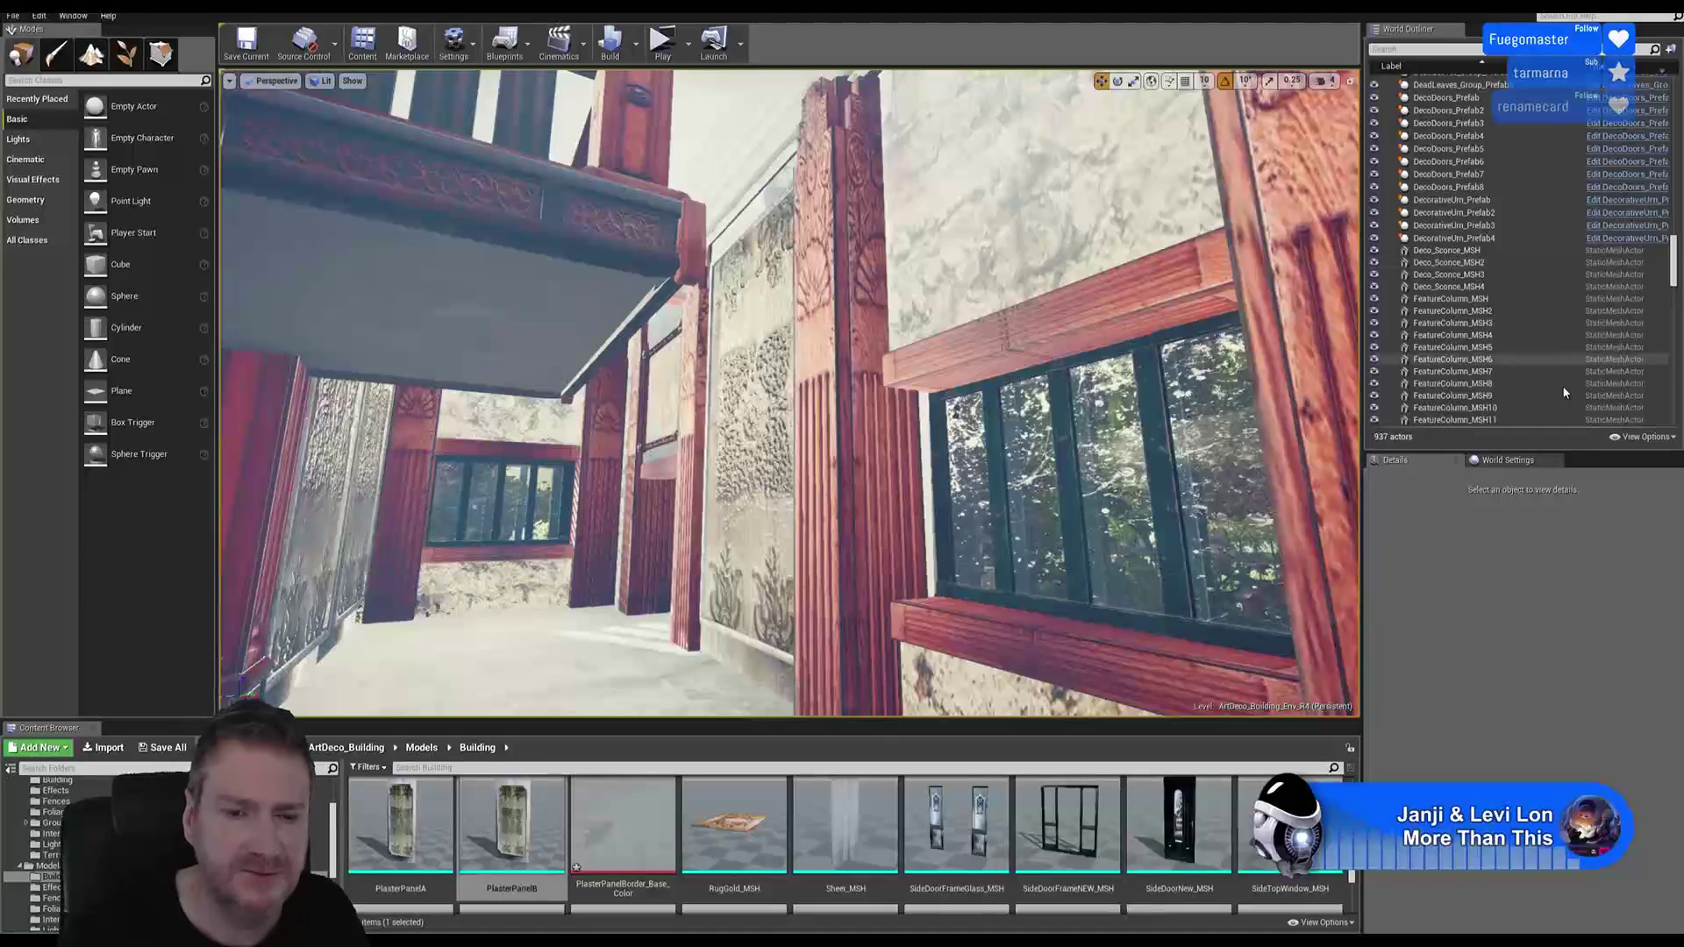
# Step: Duplicate the plaster panel beside the sconce column and slide the copy along X to about 2157.4
pyautogui.moveTo(965, 395); pyautogui.dragTo(1140, 447, button='right')
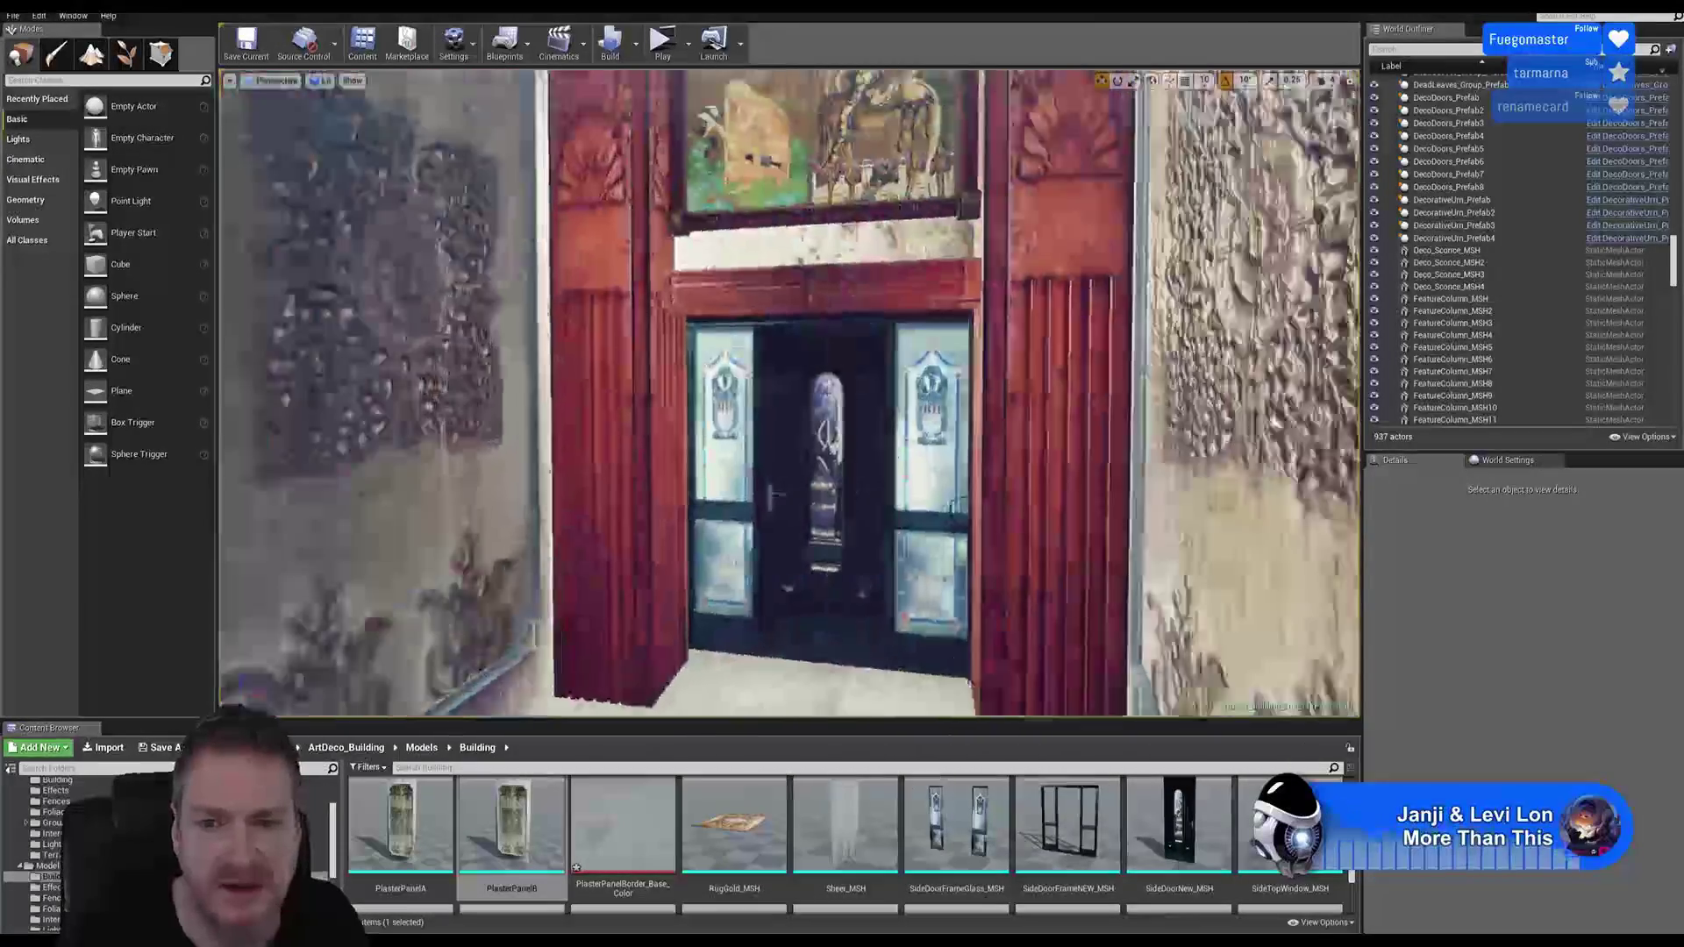
pyautogui.moveTo(614, 386); pyautogui.dragTo(695, 378, button='right')
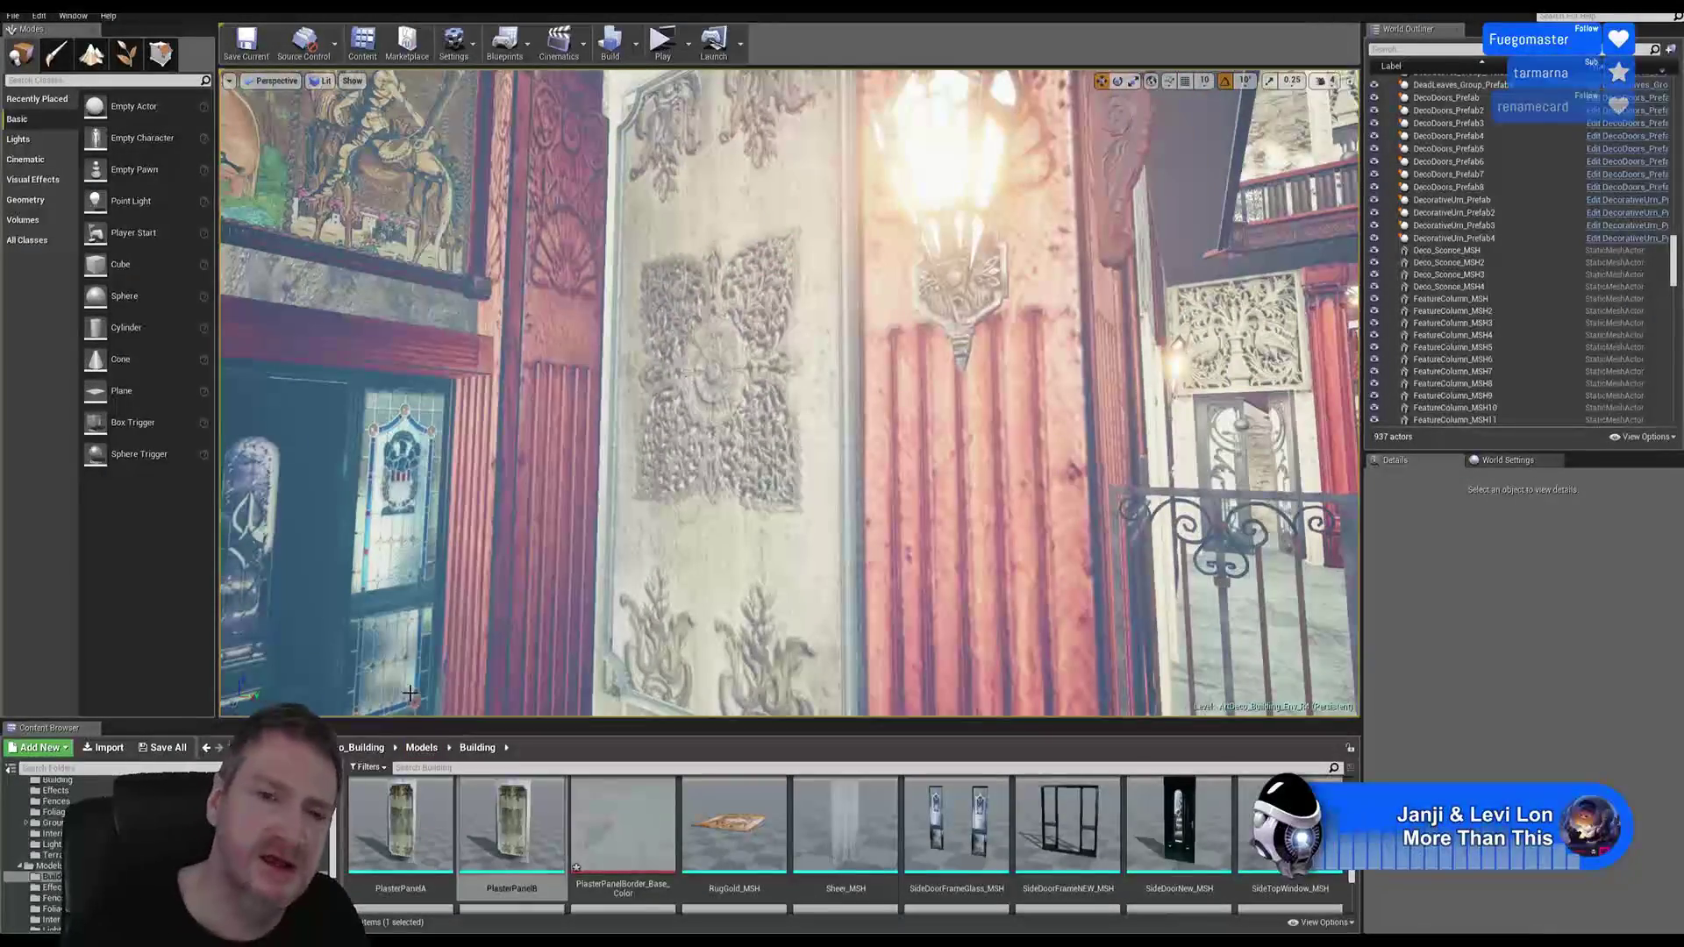
pyautogui.click(751, 314)
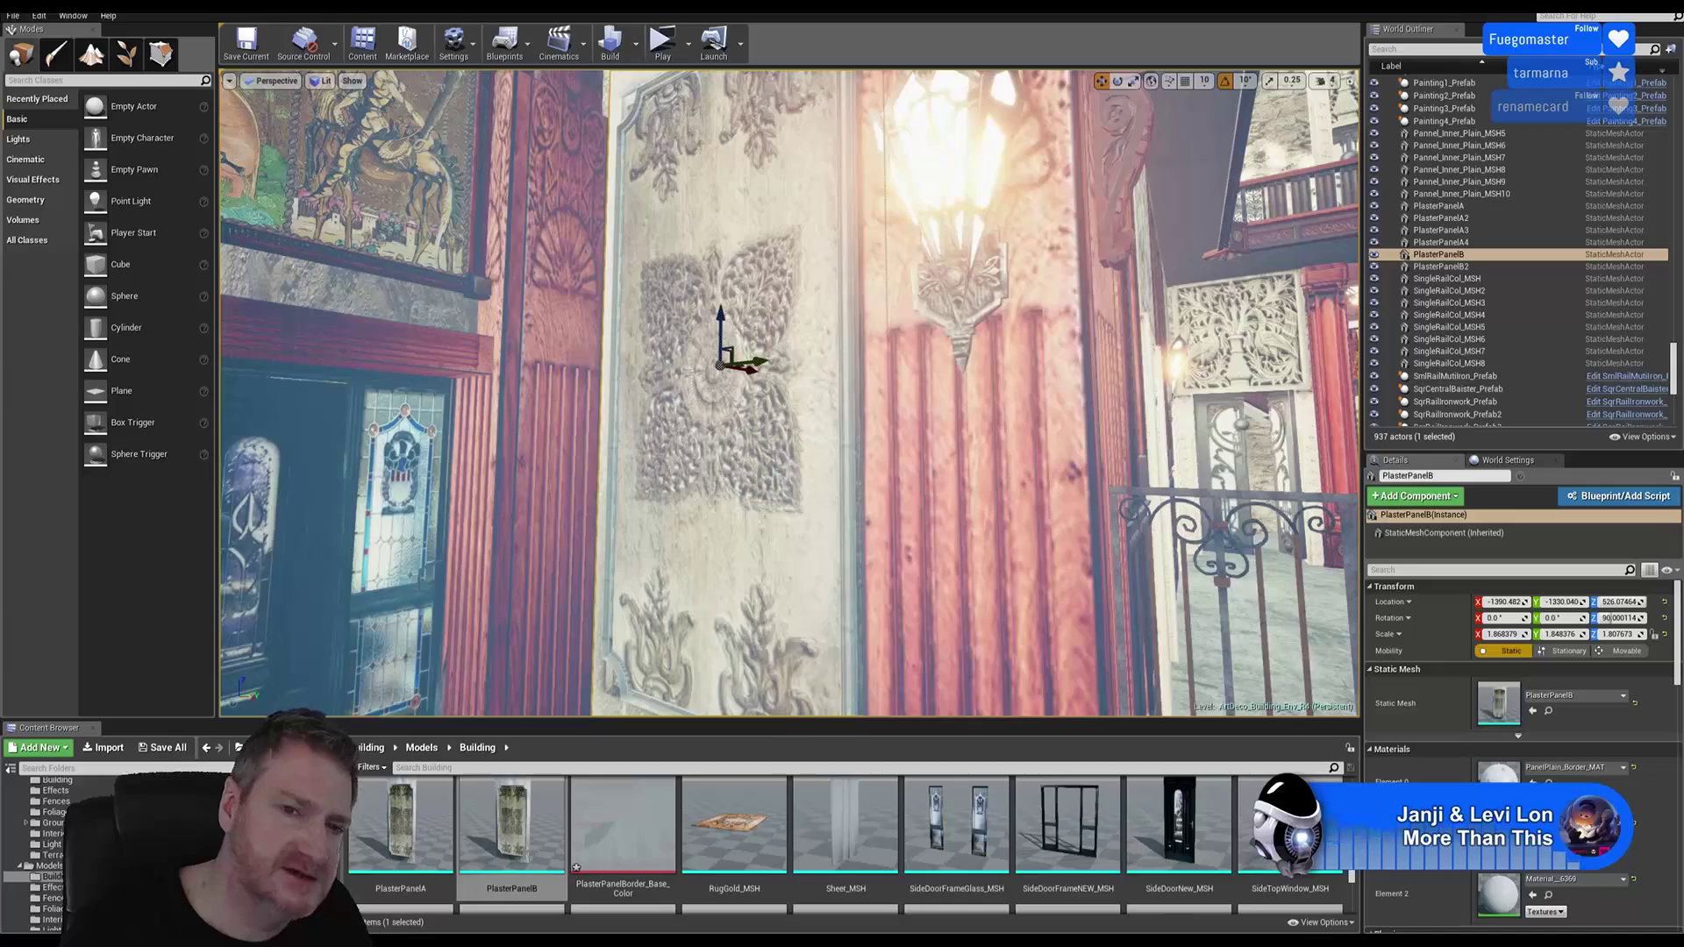
pyautogui.rightClick(753, 317)
pyautogui.moveTo(819, 553)
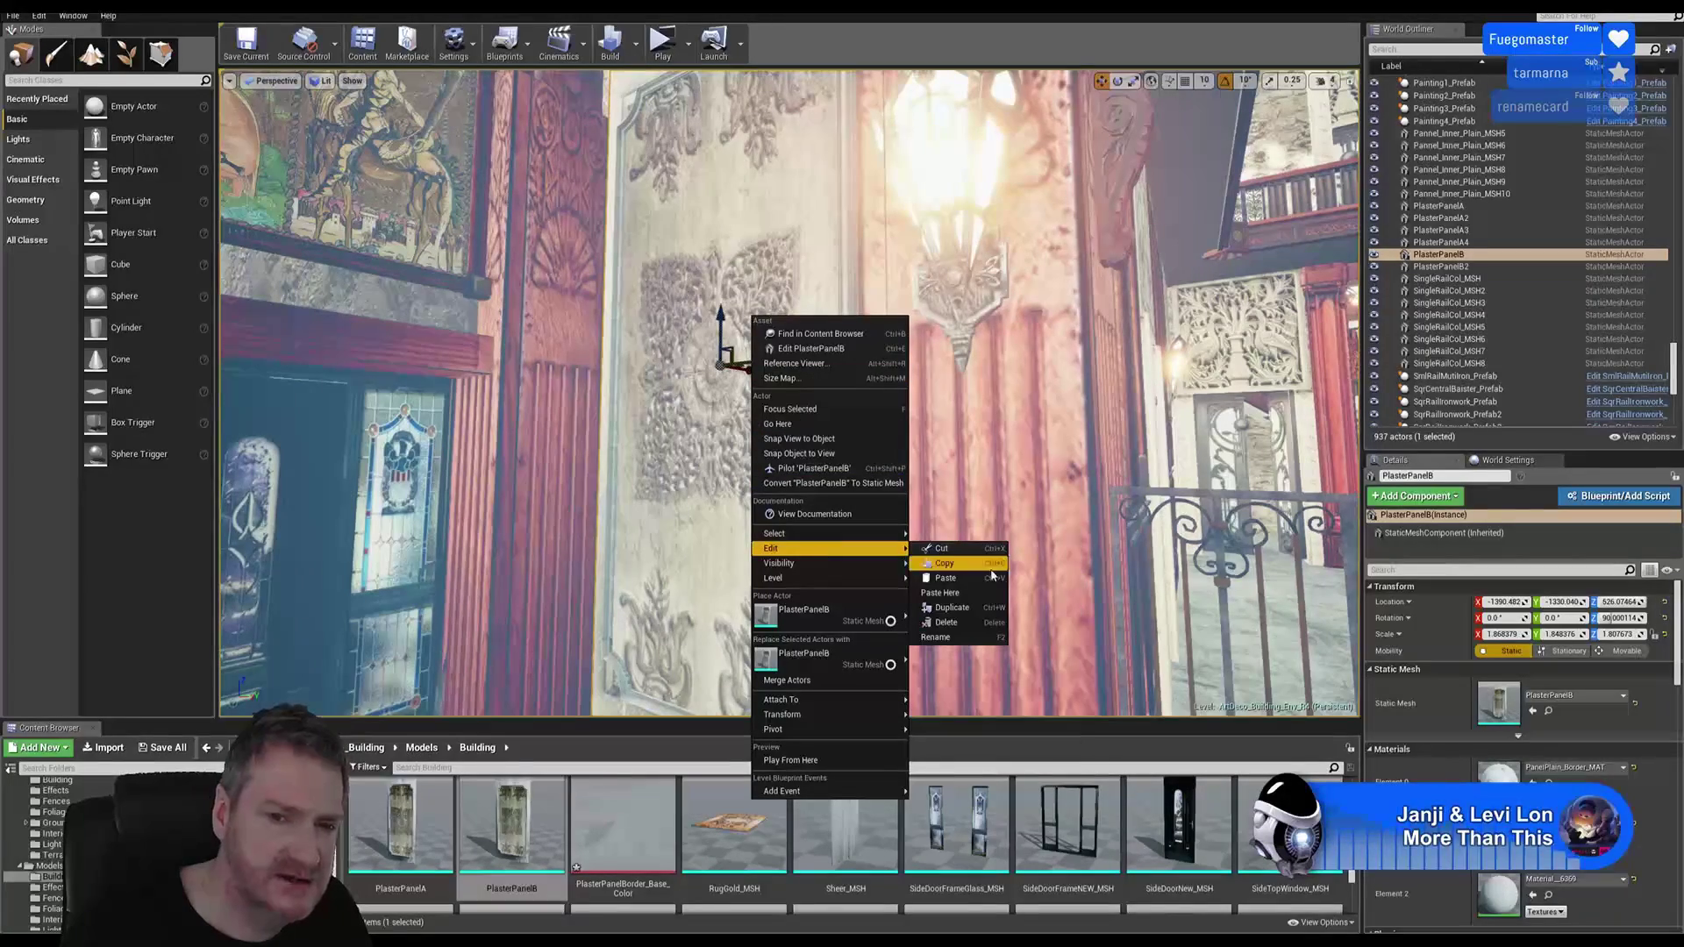
pyautogui.click(999, 608)
pyautogui.moveTo(1001, 614); pyautogui.dragTo(1096, 606, button='right')
pyautogui.moveTo(741, 315); pyautogui.dragTo(667, 356, button='right')
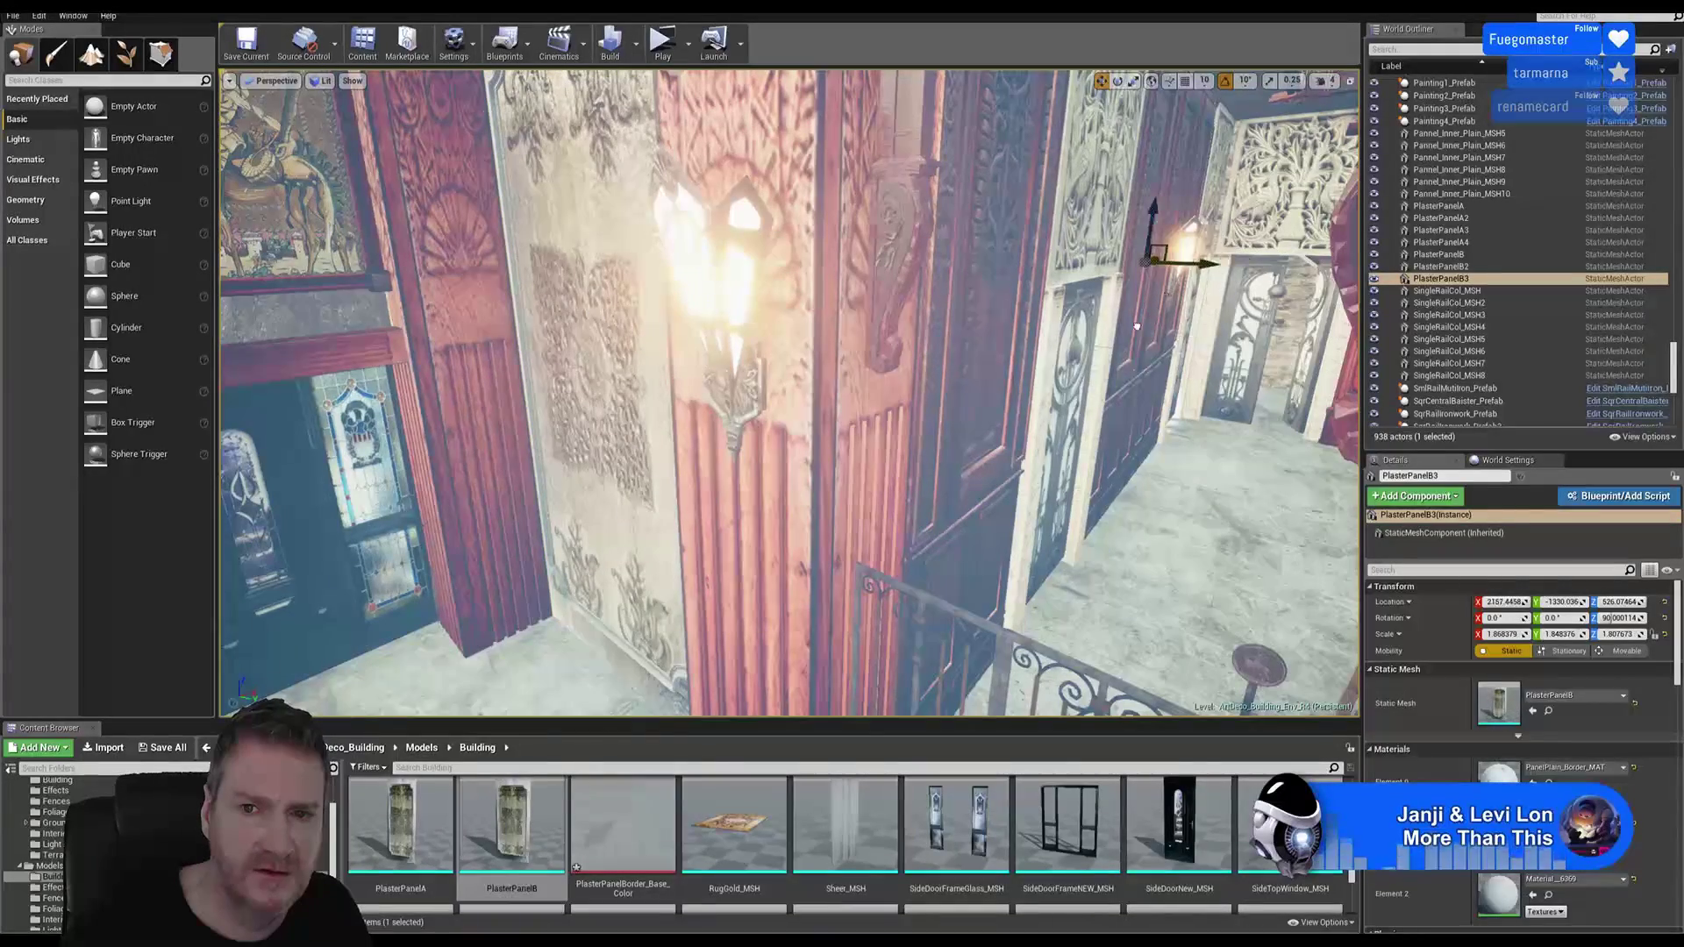
# Step: Slide the panel copy along Y to about 328.8, near the window bays, and delete the old inner panel on the wall between the windows
pyautogui.moveTo(1137, 326)
pyautogui.mouseDown(button='right')
pyautogui.moveTo(1342, 307)
pyautogui.moveTo(1316, 342)
pyautogui.moveTo(1202, 346)
pyautogui.moveTo(1245, 377)
pyautogui.moveTo(1329, 377)
pyautogui.moveTo(1316, 403)
pyautogui.mouseUp(button='right')
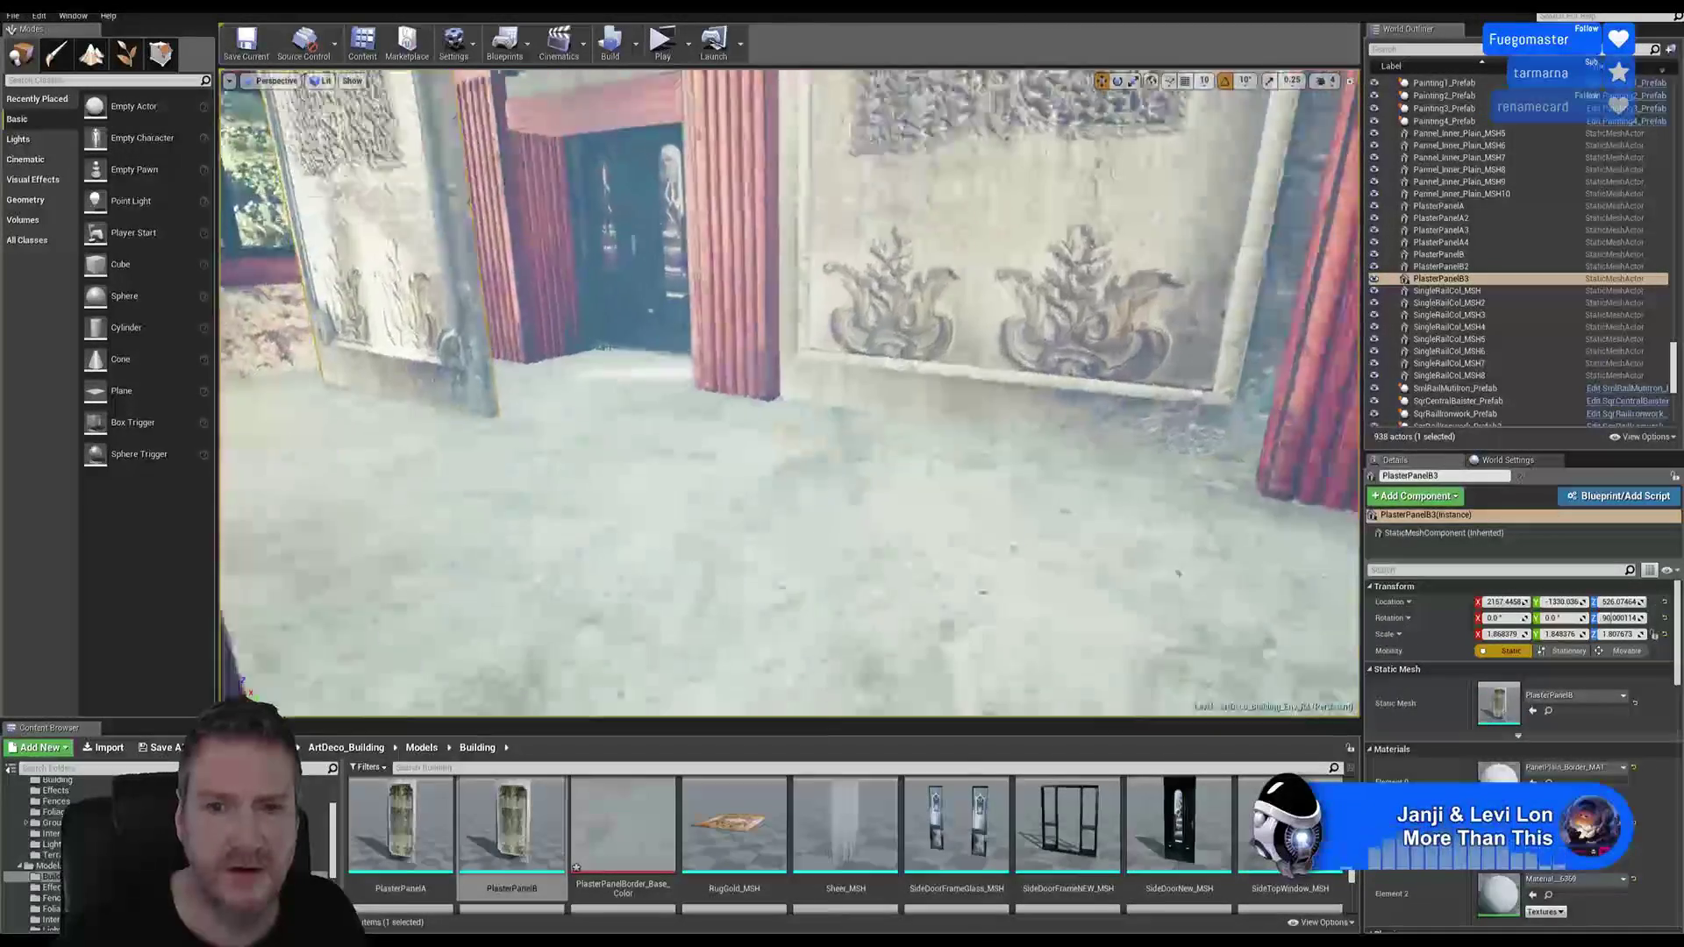
pyautogui.moveTo(1062, 527); pyautogui.dragTo(1044, 540, button='right')
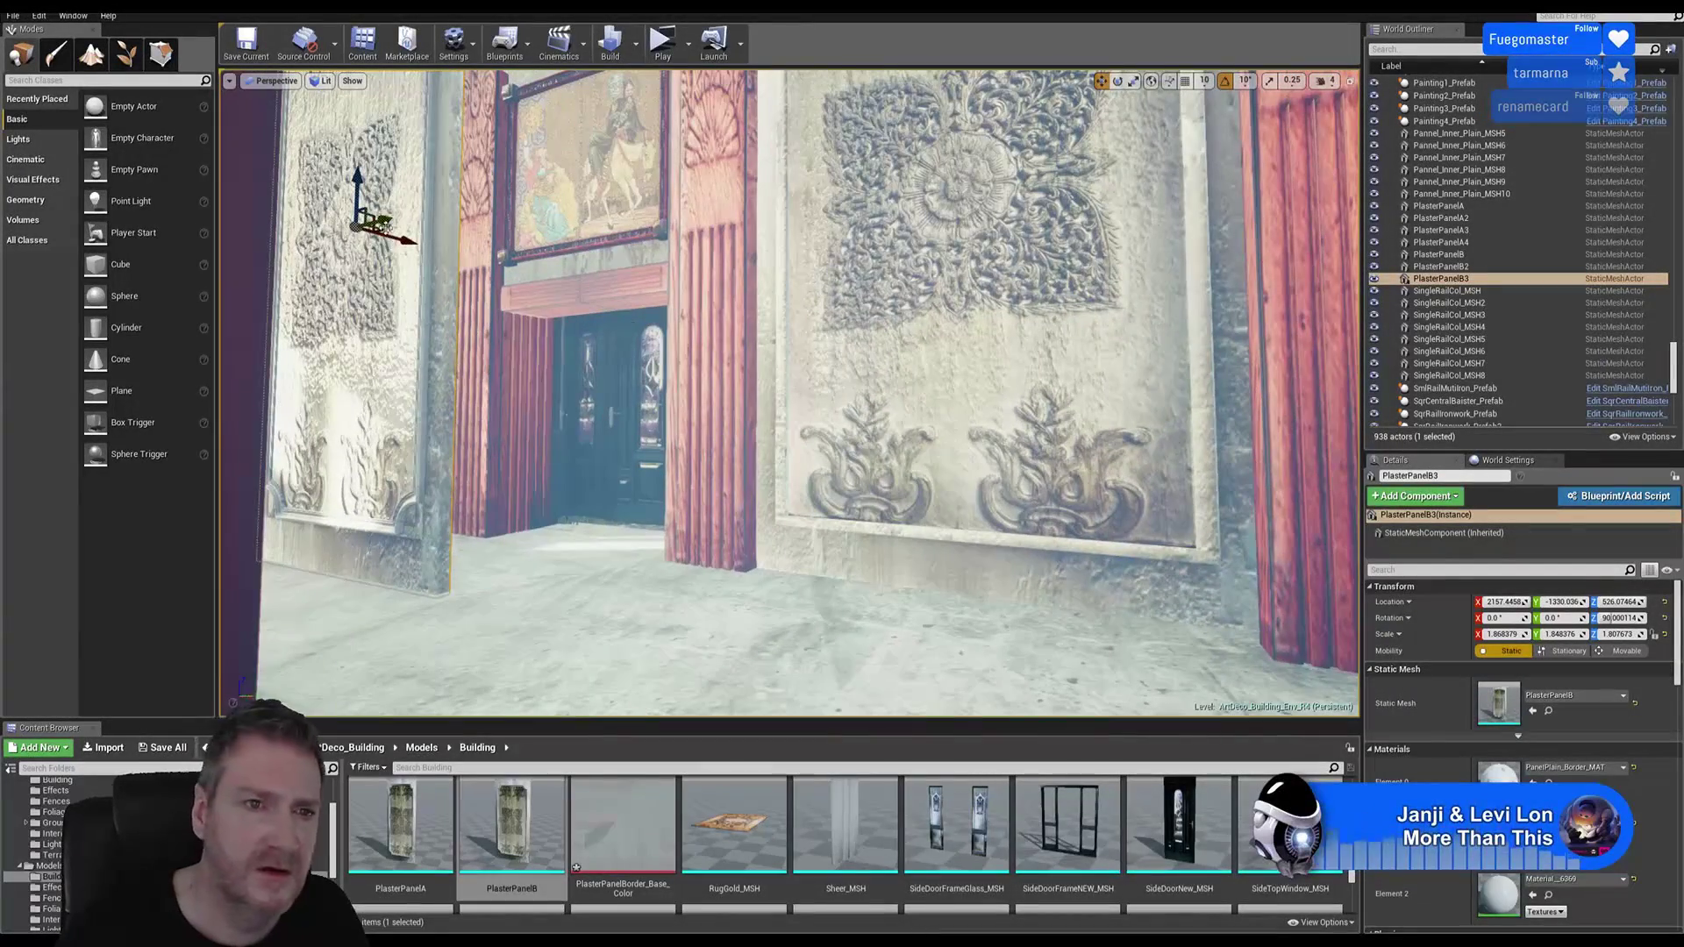
pyautogui.moveTo(766, 324); pyautogui.dragTo(891, 400, button='right')
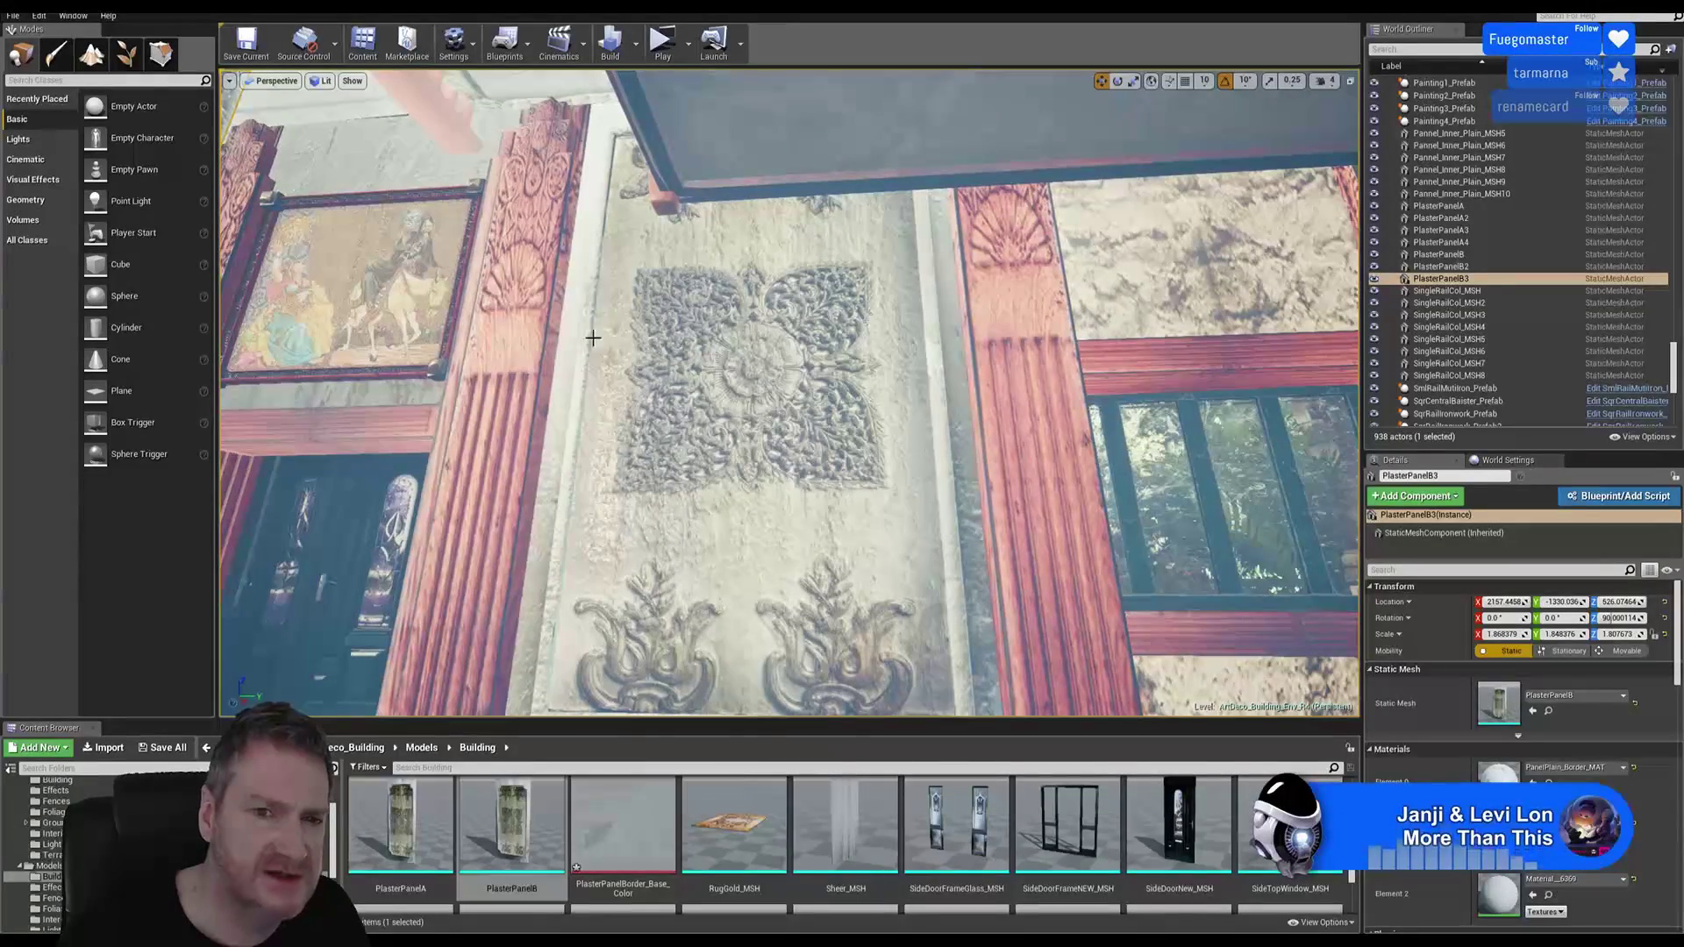
pyautogui.moveTo(593, 338); pyautogui.dragTo(816, 344, button='right')
pyautogui.moveTo(1066, 425); pyautogui.dragTo(921, 423, button='right')
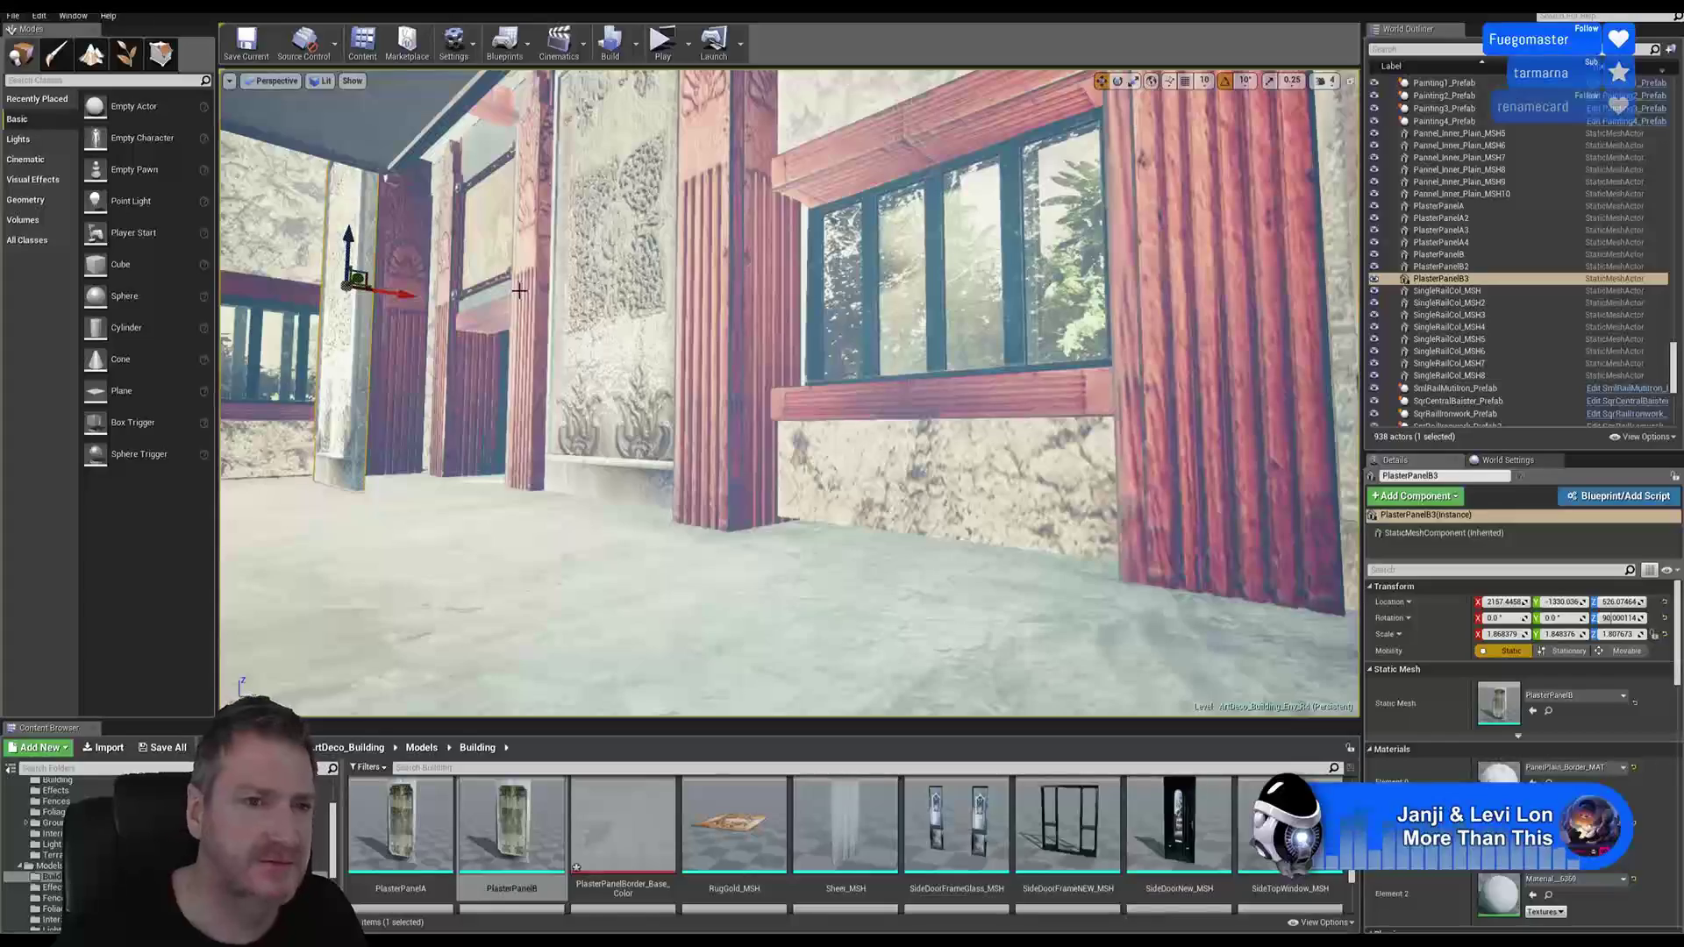
pyautogui.moveTo(355, 279); pyautogui.dragTo(632, 105)
pyautogui.moveTo(632, 263); pyautogui.dragTo(1070, 263, button='right')
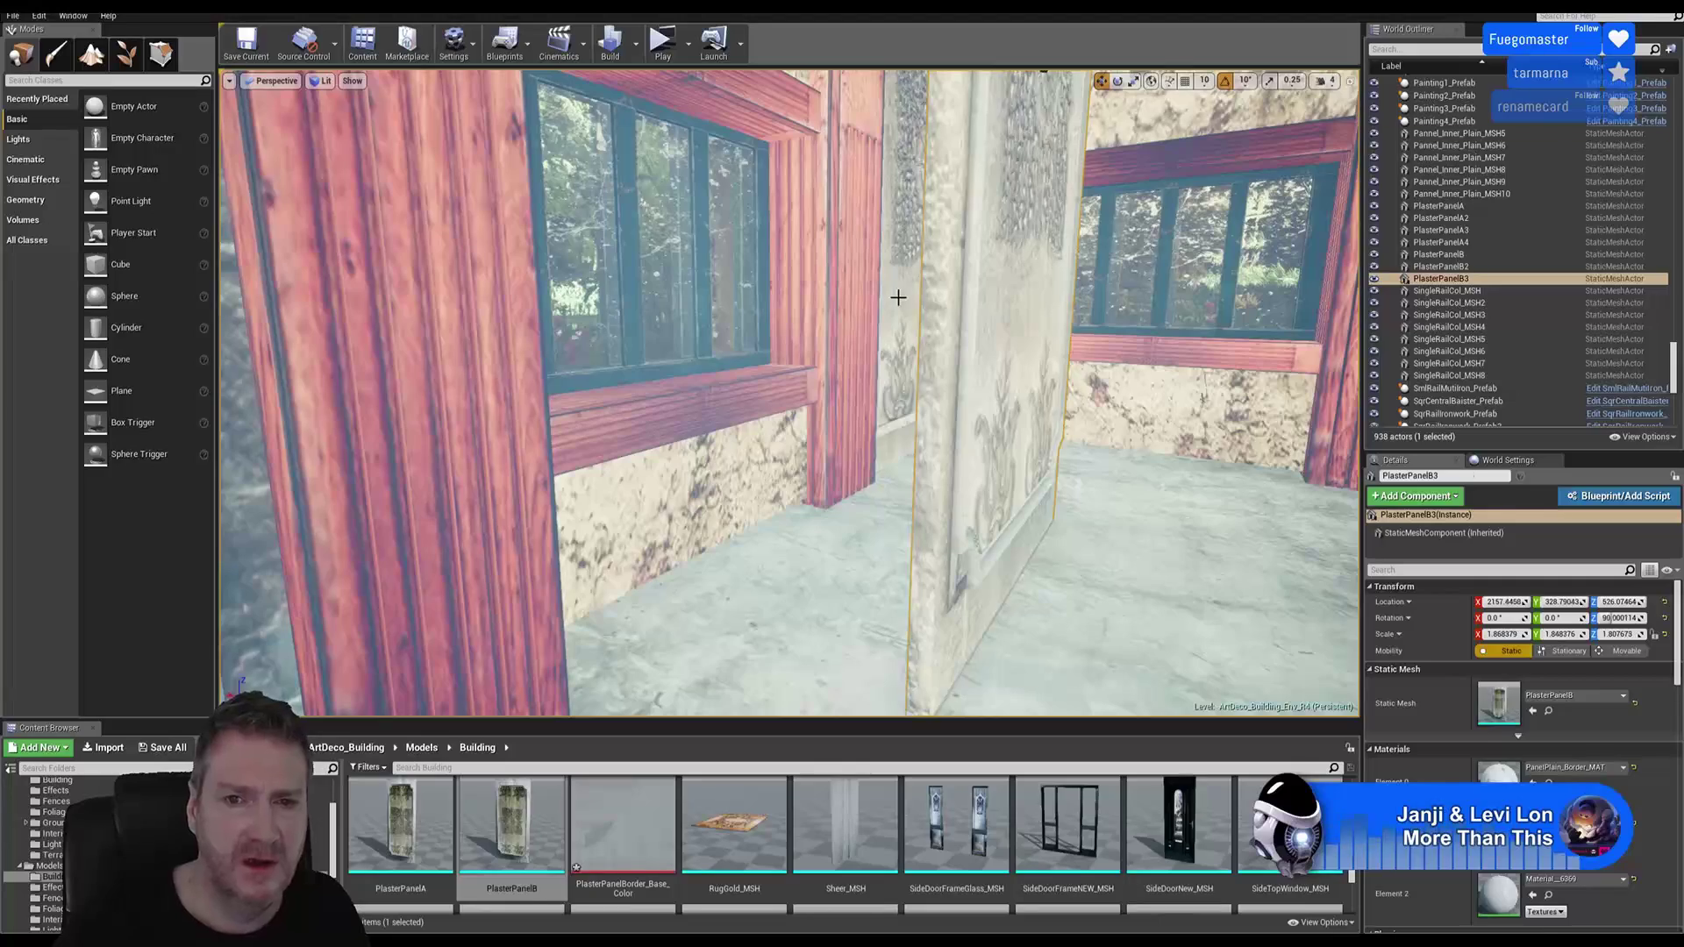
pyautogui.press('Delete')
pyautogui.hotkey('ctrl', 'z')
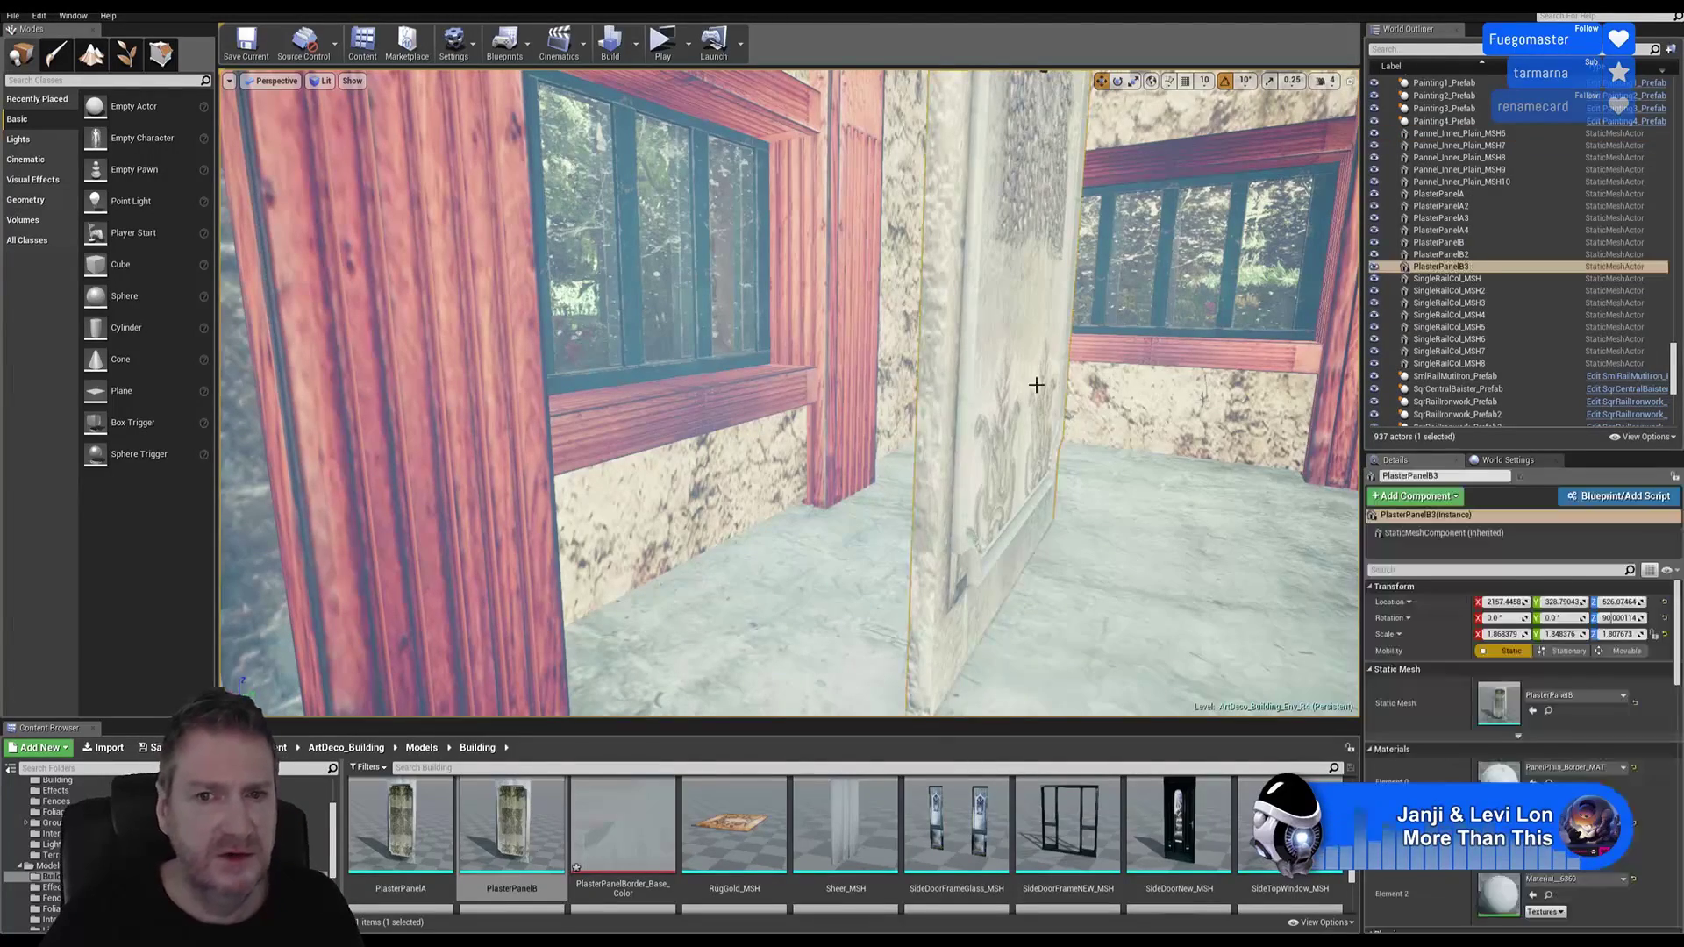
# Step: Fit the panel copy against the bare wall between the two red columns, at about X 2442.2 and Y 764.4
pyautogui.moveTo(1034, 380); pyautogui.dragTo(1054, 375, button='right')
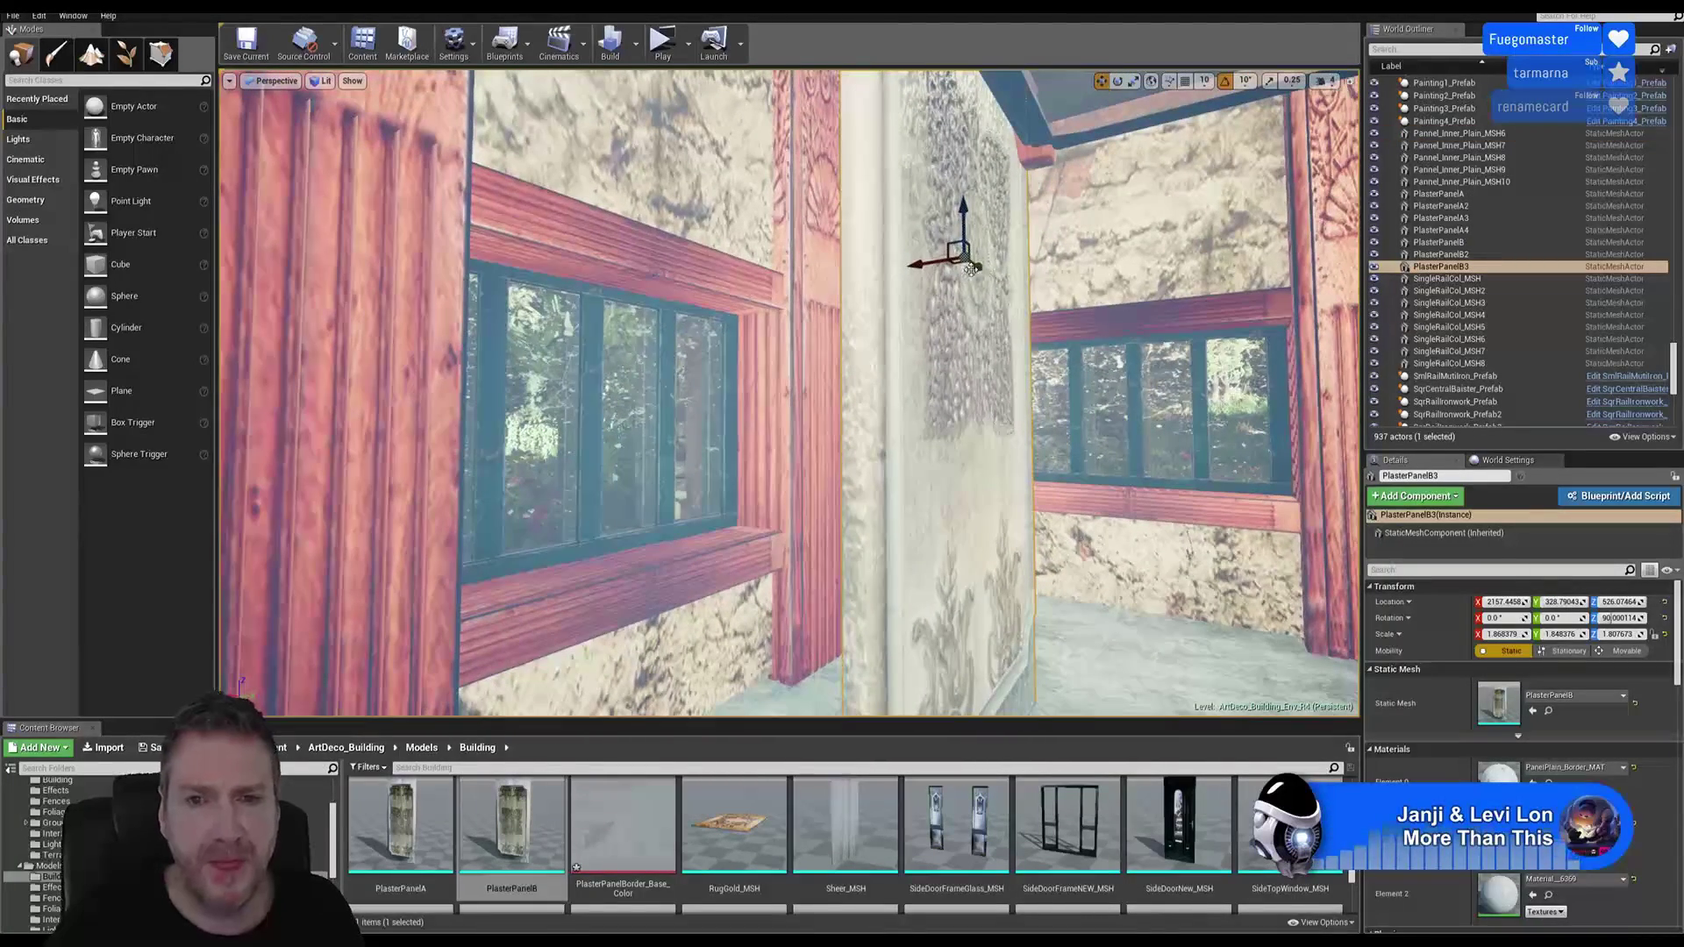
pyautogui.moveTo(978, 267); pyautogui.dragTo(1054, 267)
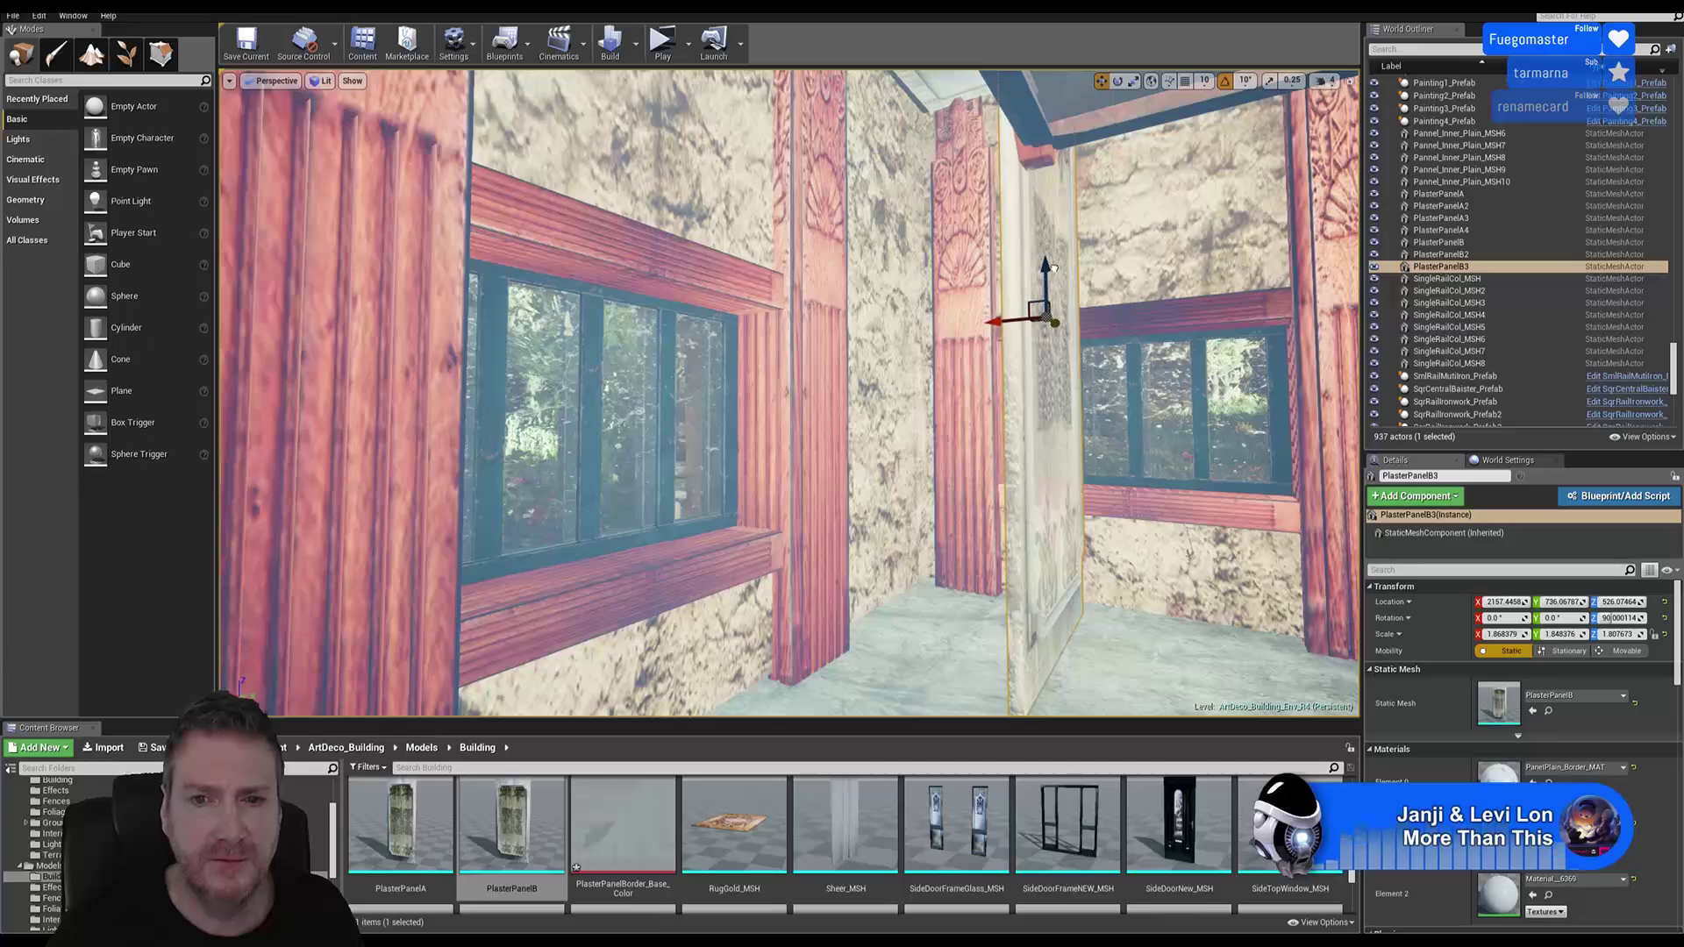
pyautogui.moveTo(994, 324); pyautogui.dragTo(844, 369)
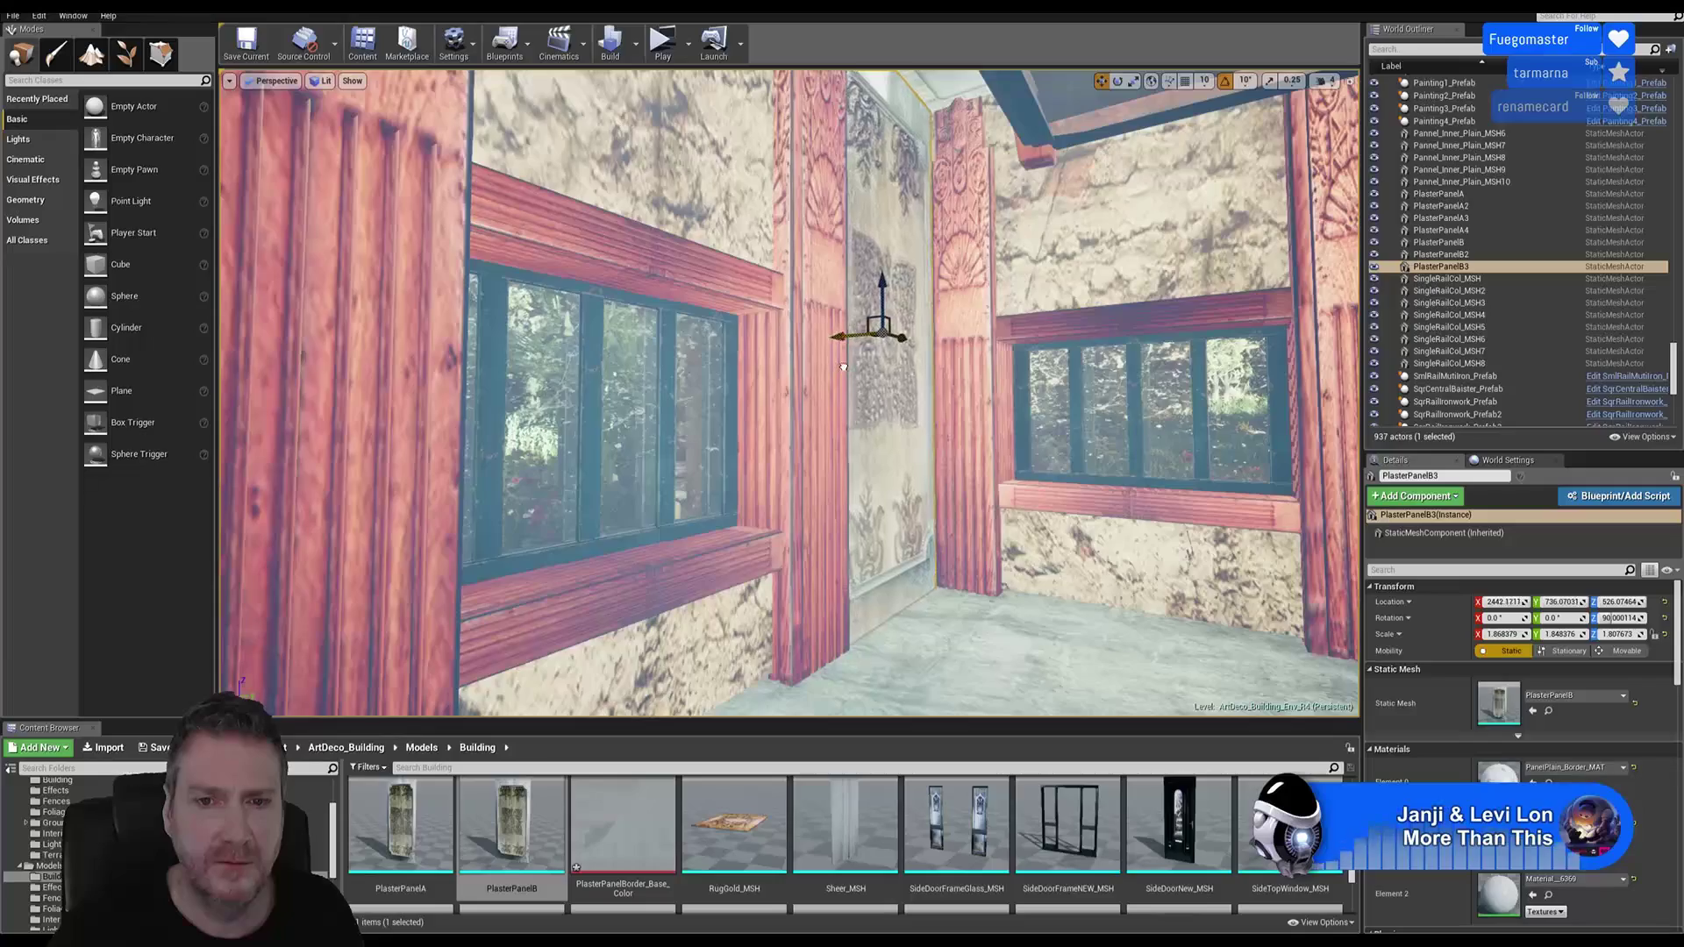
pyautogui.moveTo(844, 369); pyautogui.dragTo(743, 436, button='right')
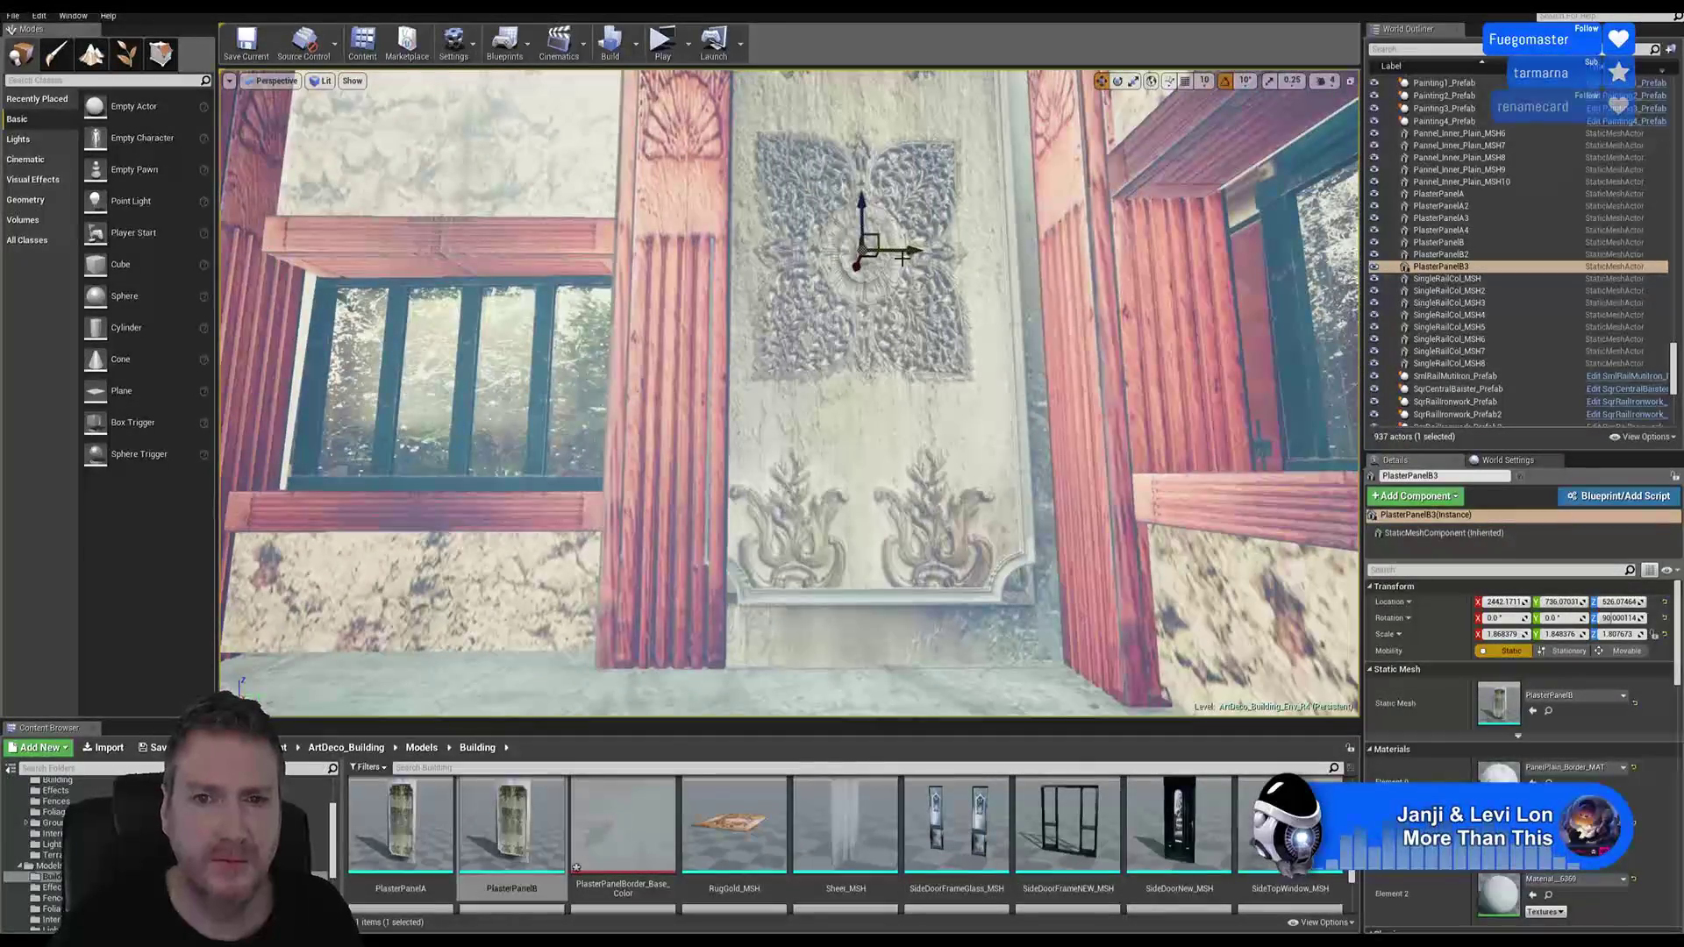
pyautogui.moveTo(903, 249); pyautogui.dragTo(925, 250)
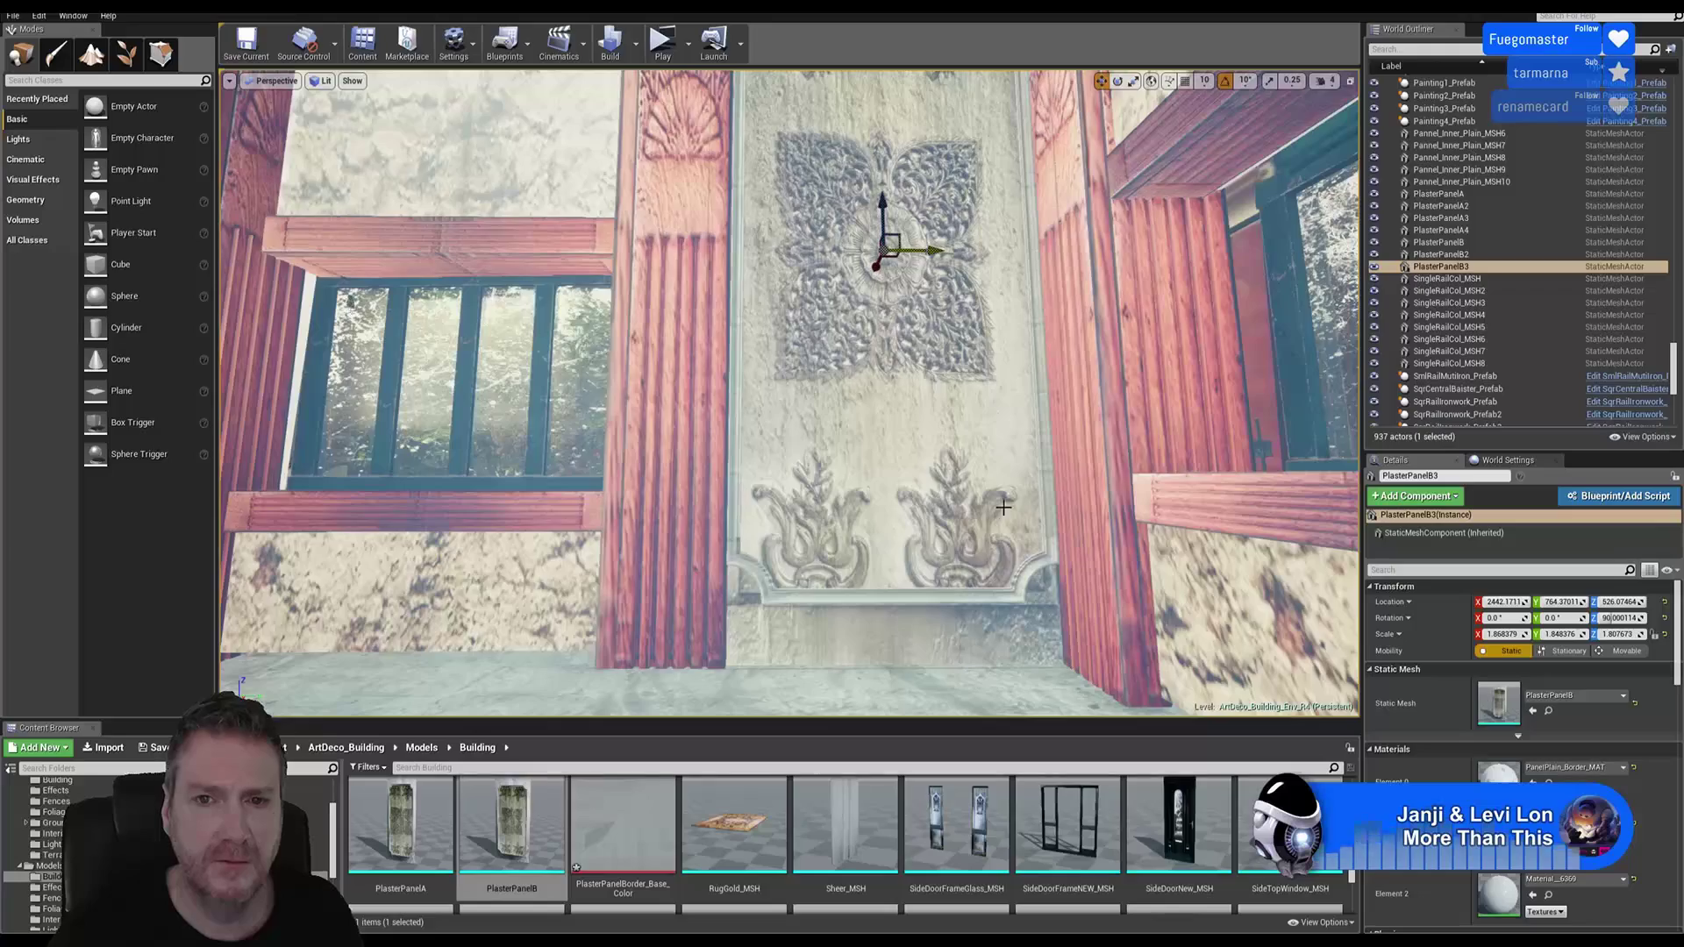
pyautogui.moveTo(1004, 507); pyautogui.dragTo(949, 402, button='right')
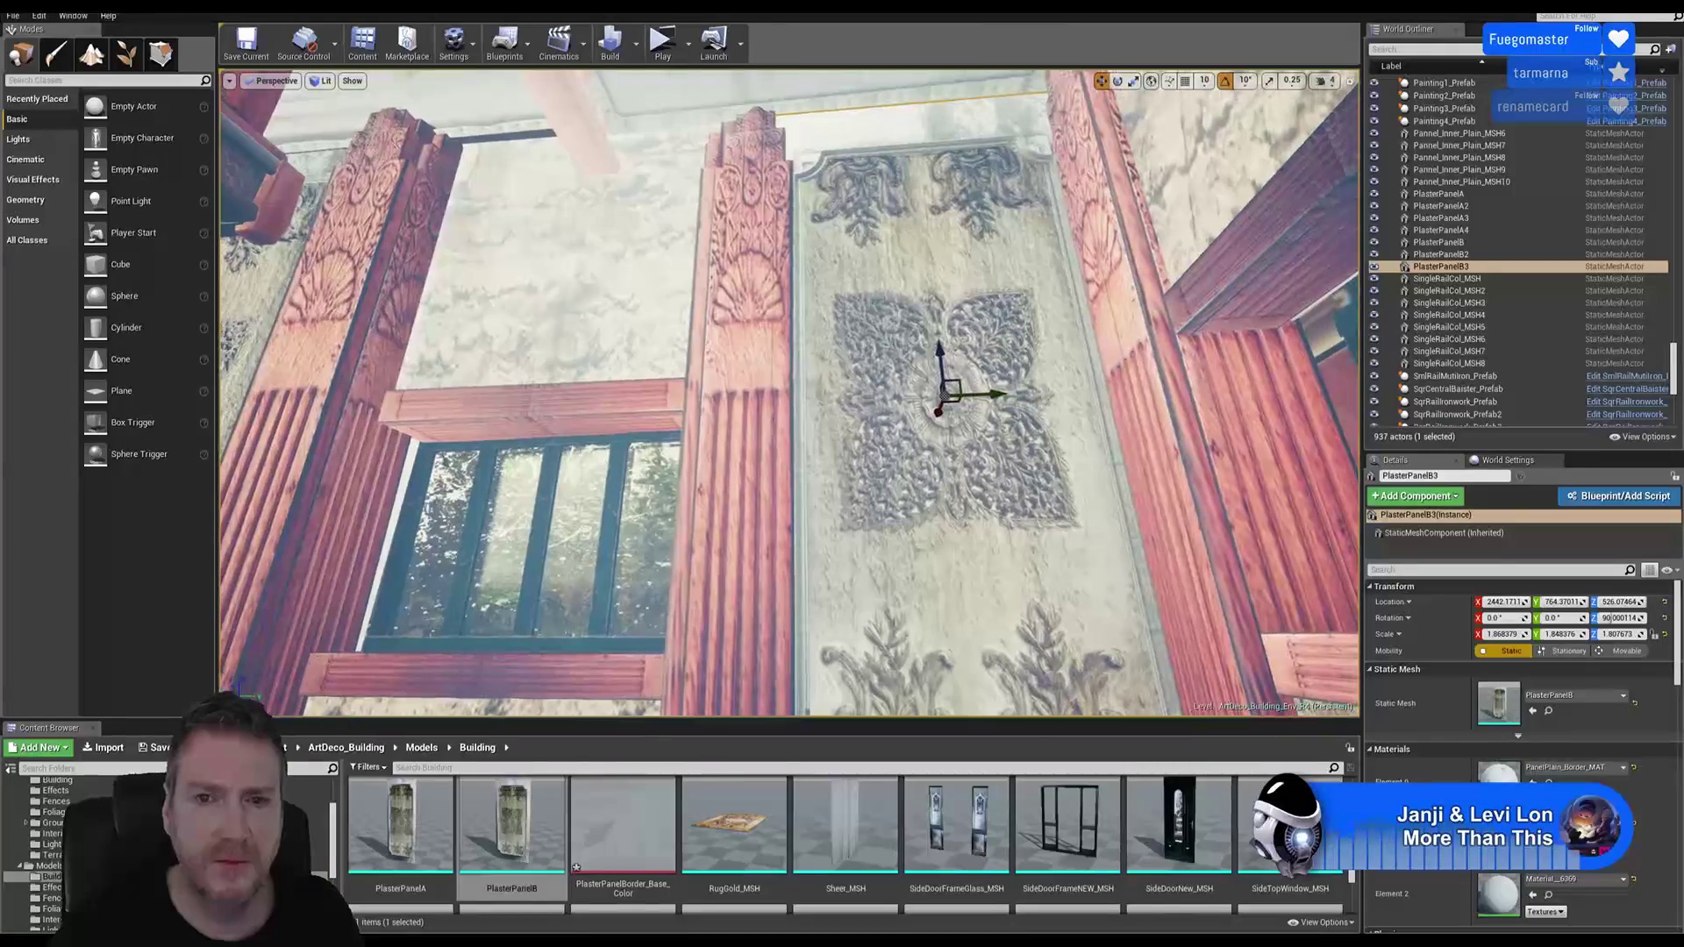
# Step: Narrow the panel to an X scale of about 1.755 and recentre it between the columns at about Y 766.1
pyautogui.click(1134, 80)
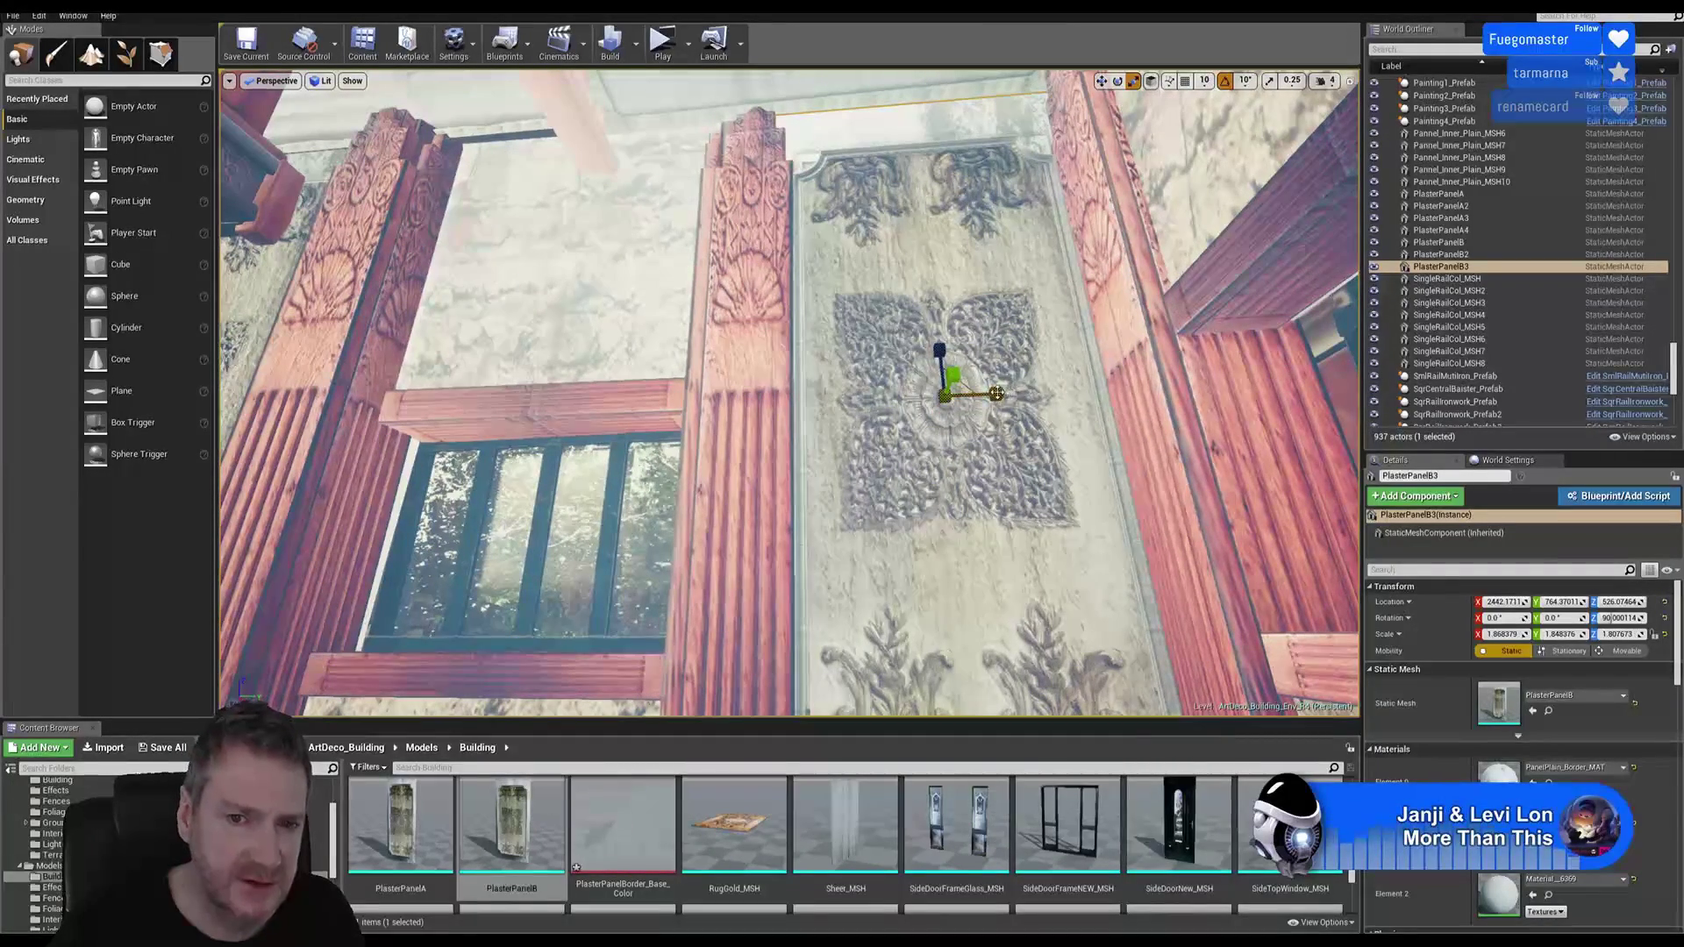
pyautogui.moveTo(997, 394); pyautogui.dragTo(986, 394)
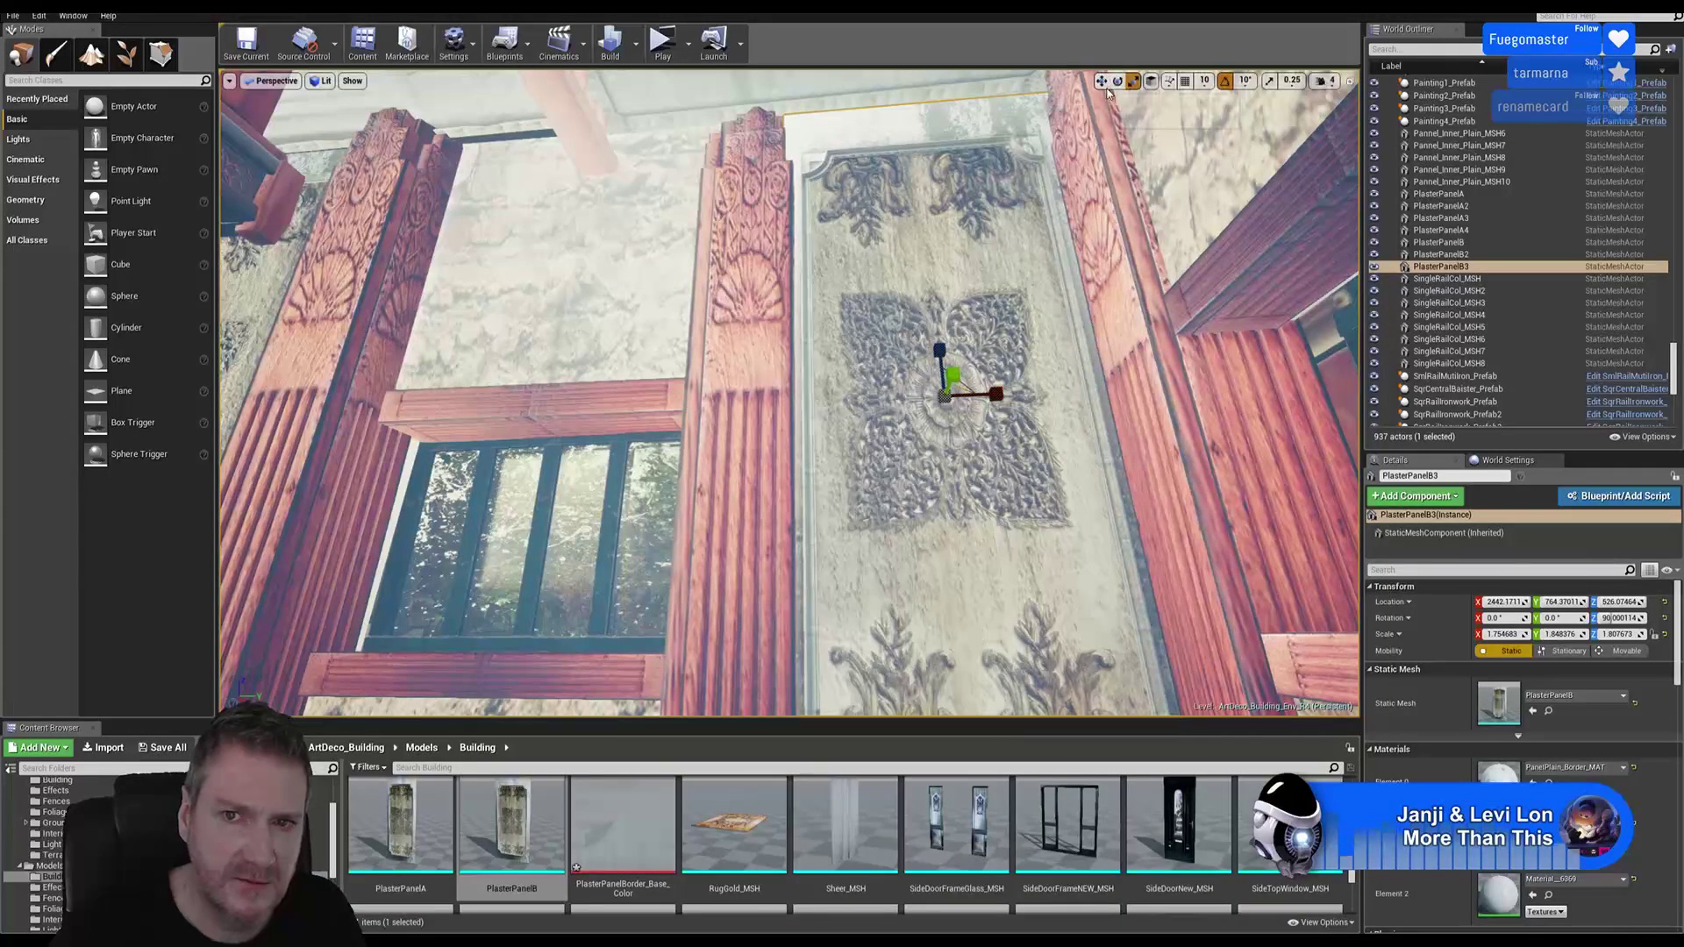
pyautogui.moveTo(1001, 397); pyautogui.dragTo(1000, 396)
# Step: Duplicate the two adjoining PlasterPanelA panels on the wall beside the doorway
pyautogui.moveTo(1049, 420); pyautogui.dragTo(1097, 562, button='right')
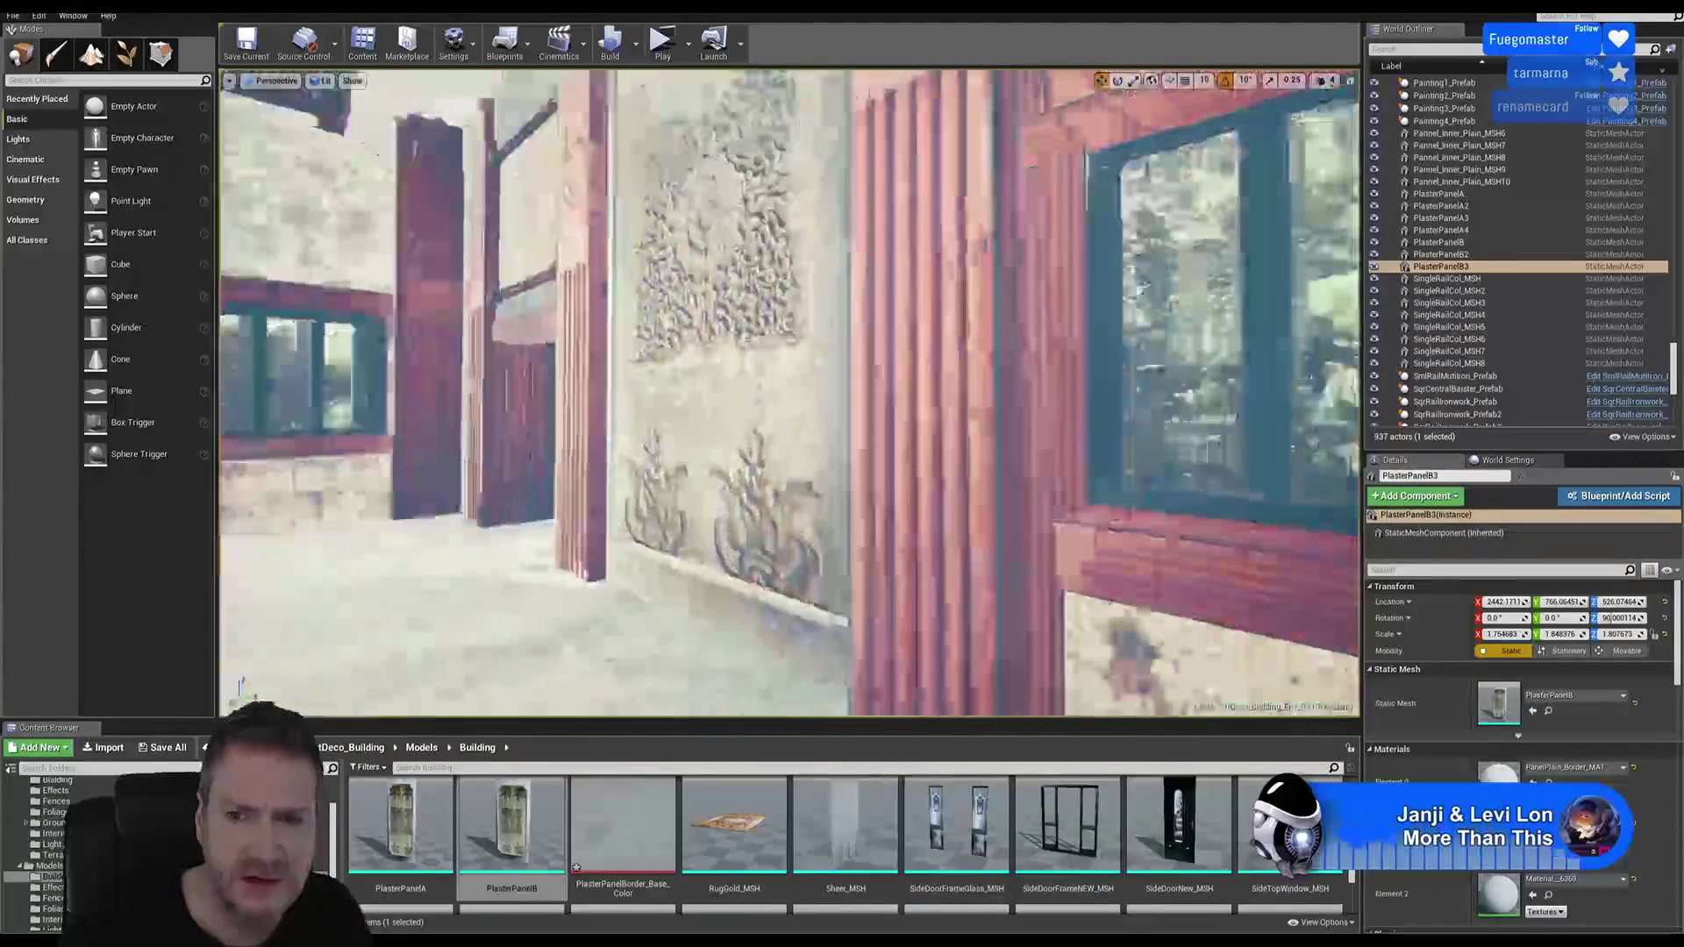
pyautogui.moveTo(877, 438); pyautogui.dragTo(824, 369, button='right')
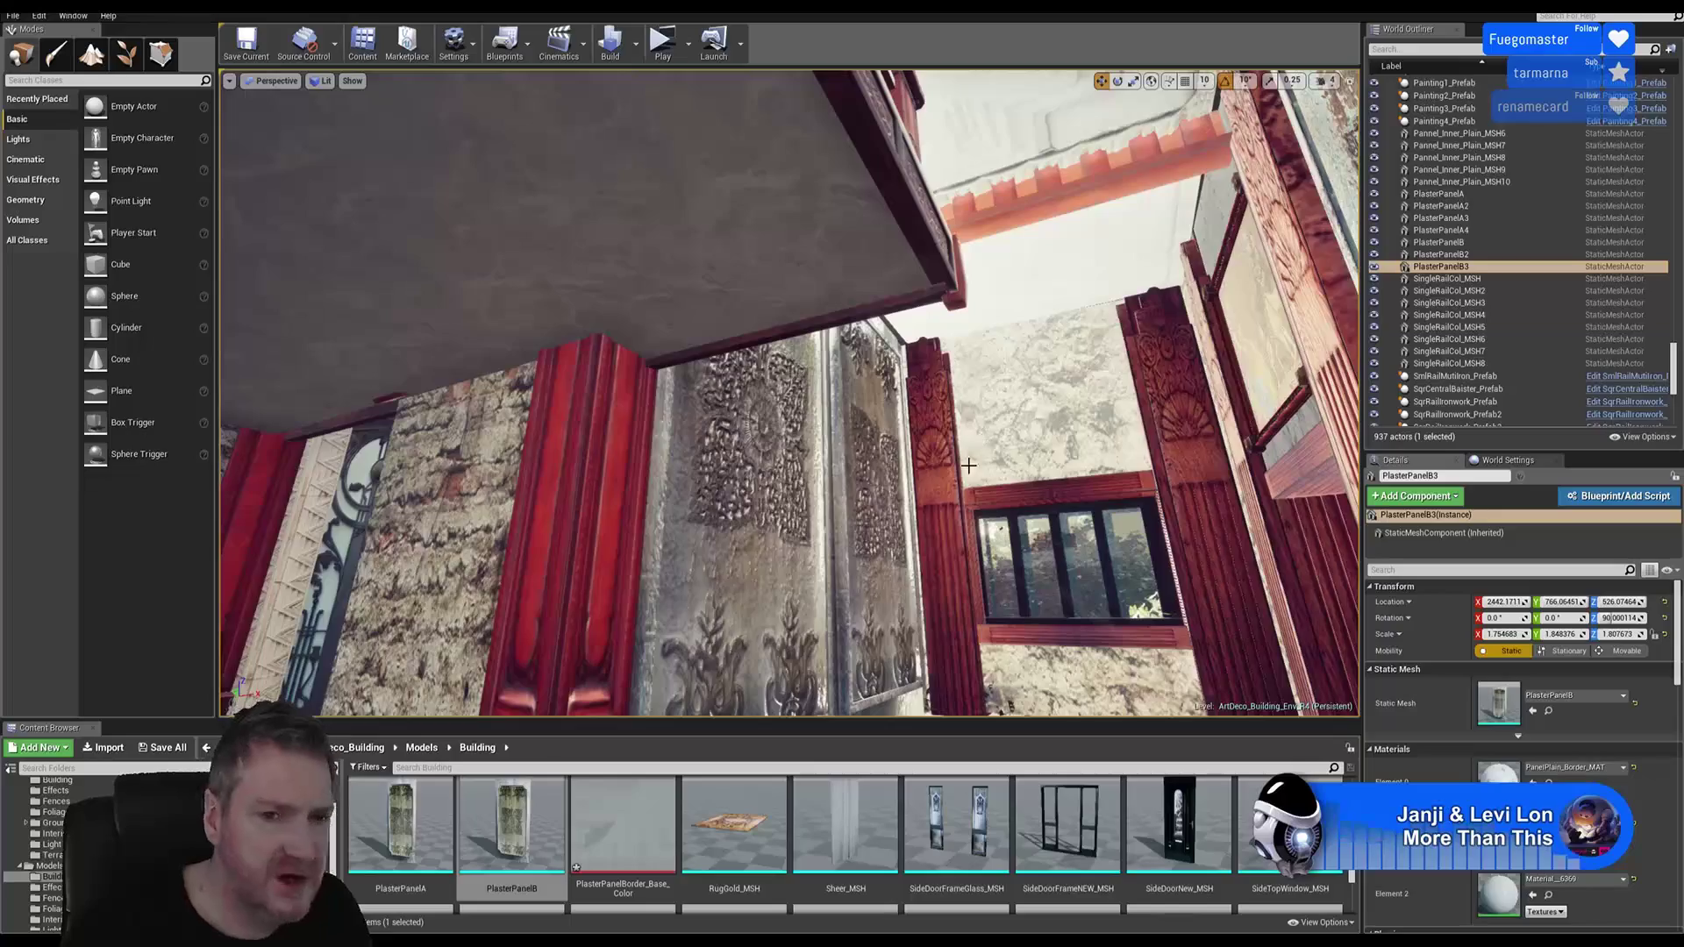
pyautogui.moveTo(968, 465)
pyautogui.mouseDown(button='right')
pyautogui.moveTo(842, 448)
pyautogui.moveTo(816, 460)
pyautogui.moveTo(834, 474)
pyautogui.moveTo(889, 370)
pyautogui.mouseUp(button='right')
pyautogui.press('Escape')
pyautogui.click(930, 375)
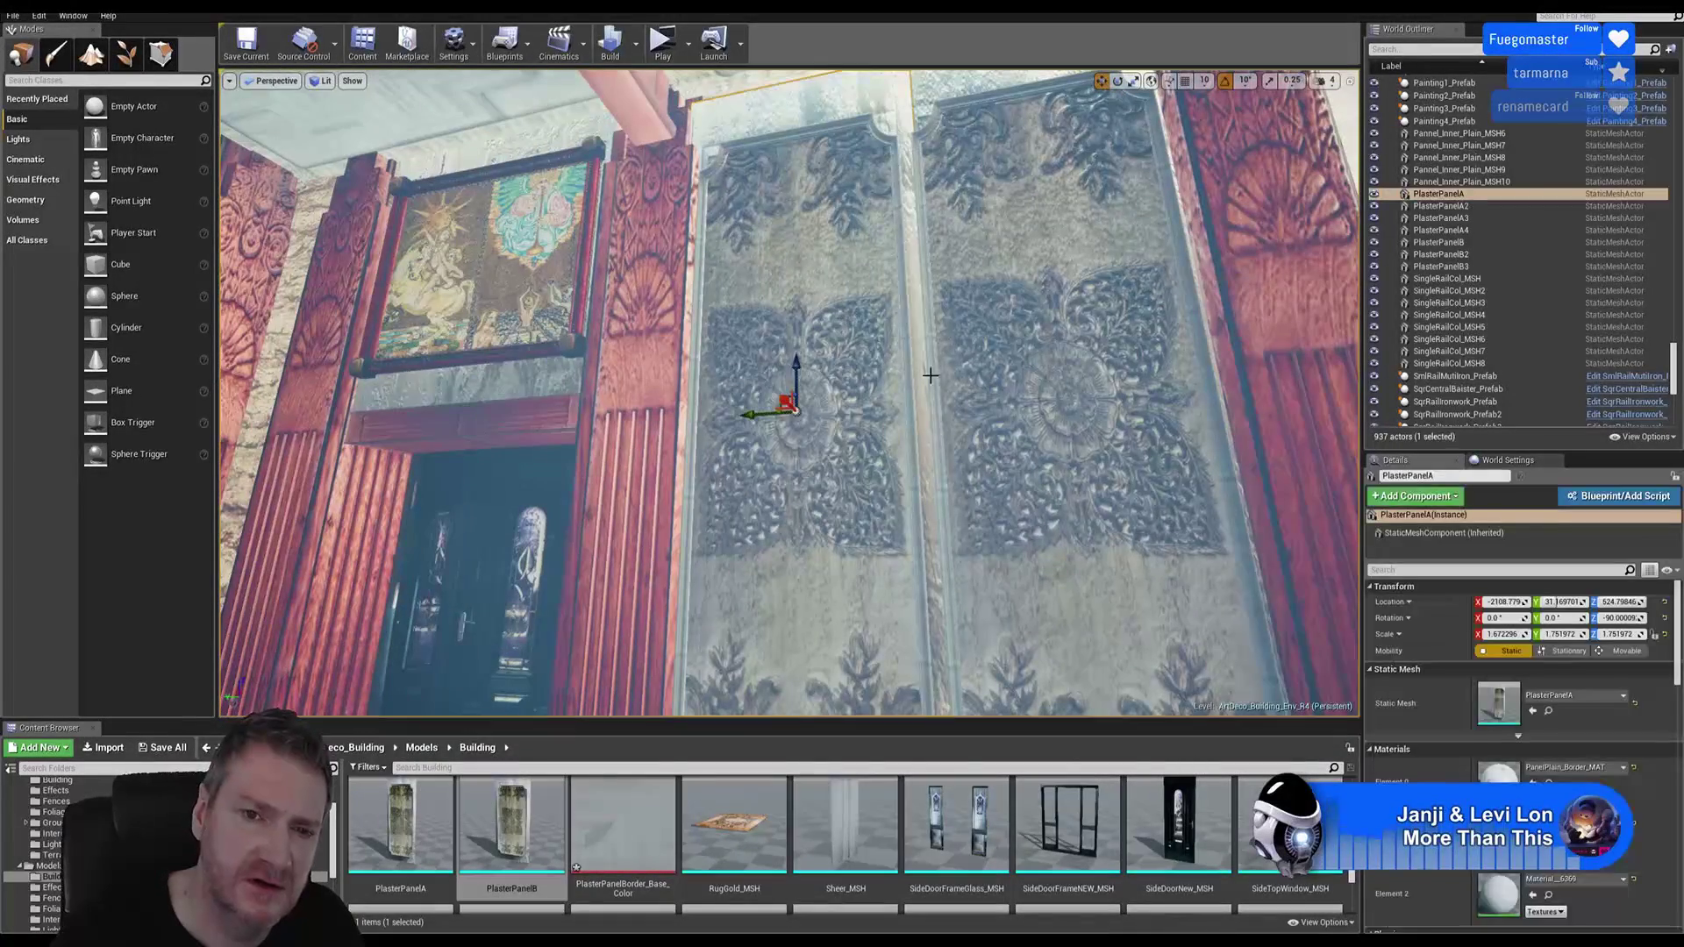
pyautogui.keyDown('ctrl'); pyautogui.click(989, 325); pyautogui.keyUp('ctrl')
pyautogui.rightClick(986, 323)
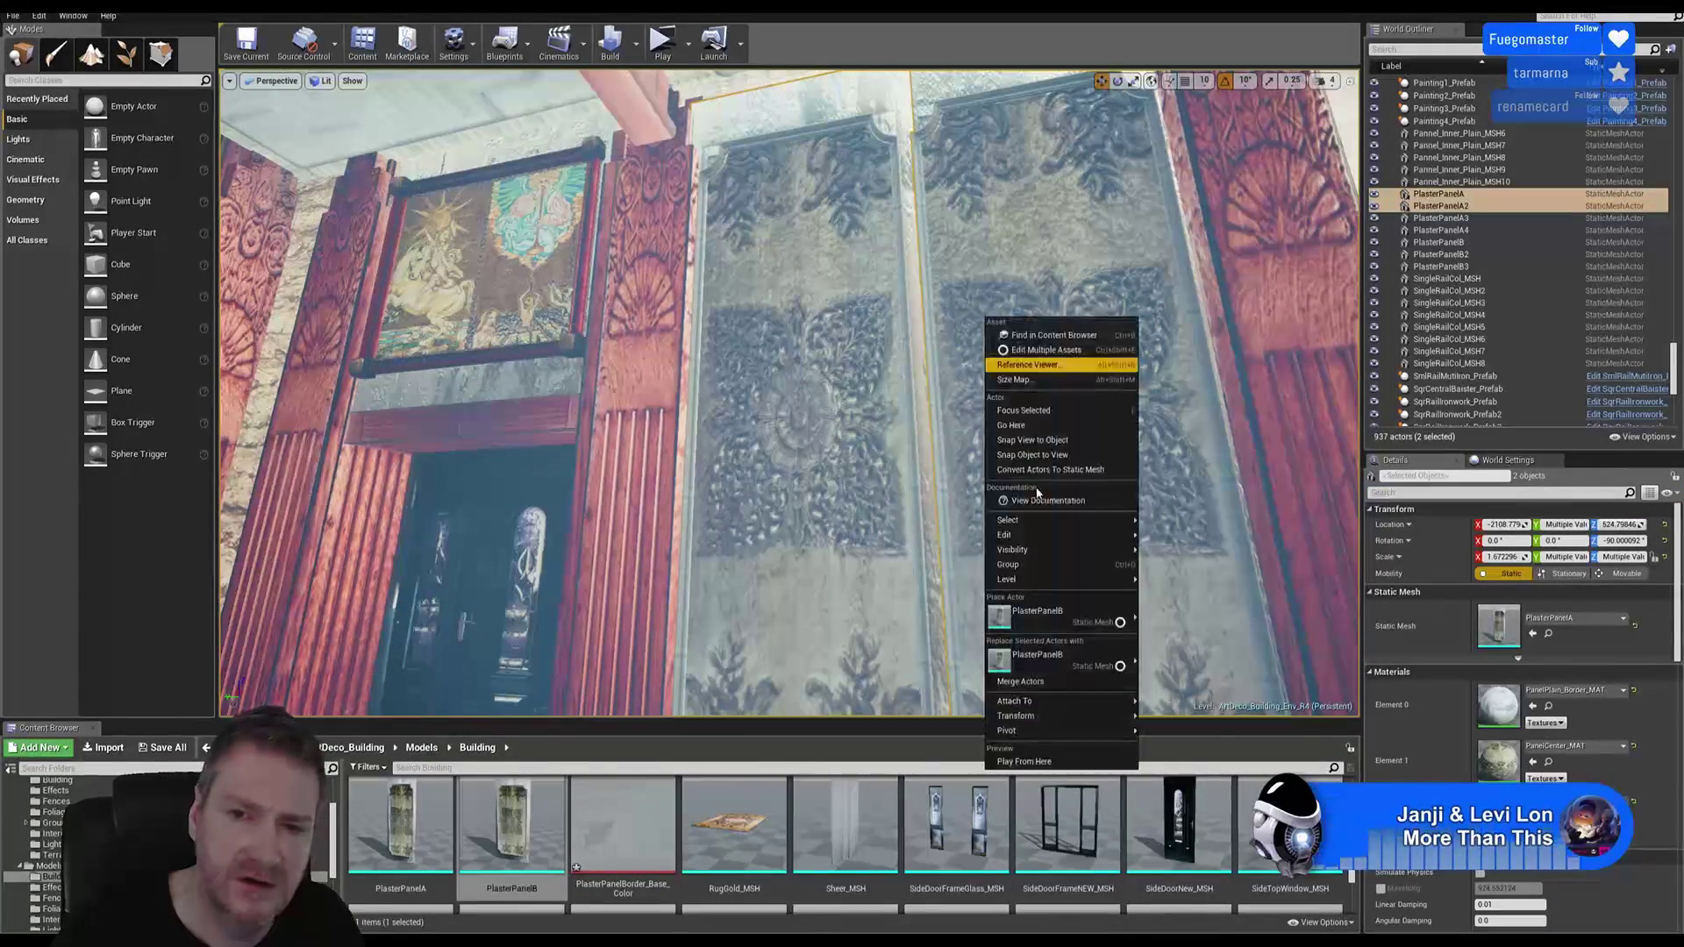
pyautogui.moveTo(1053, 535)
pyautogui.click(1177, 596)
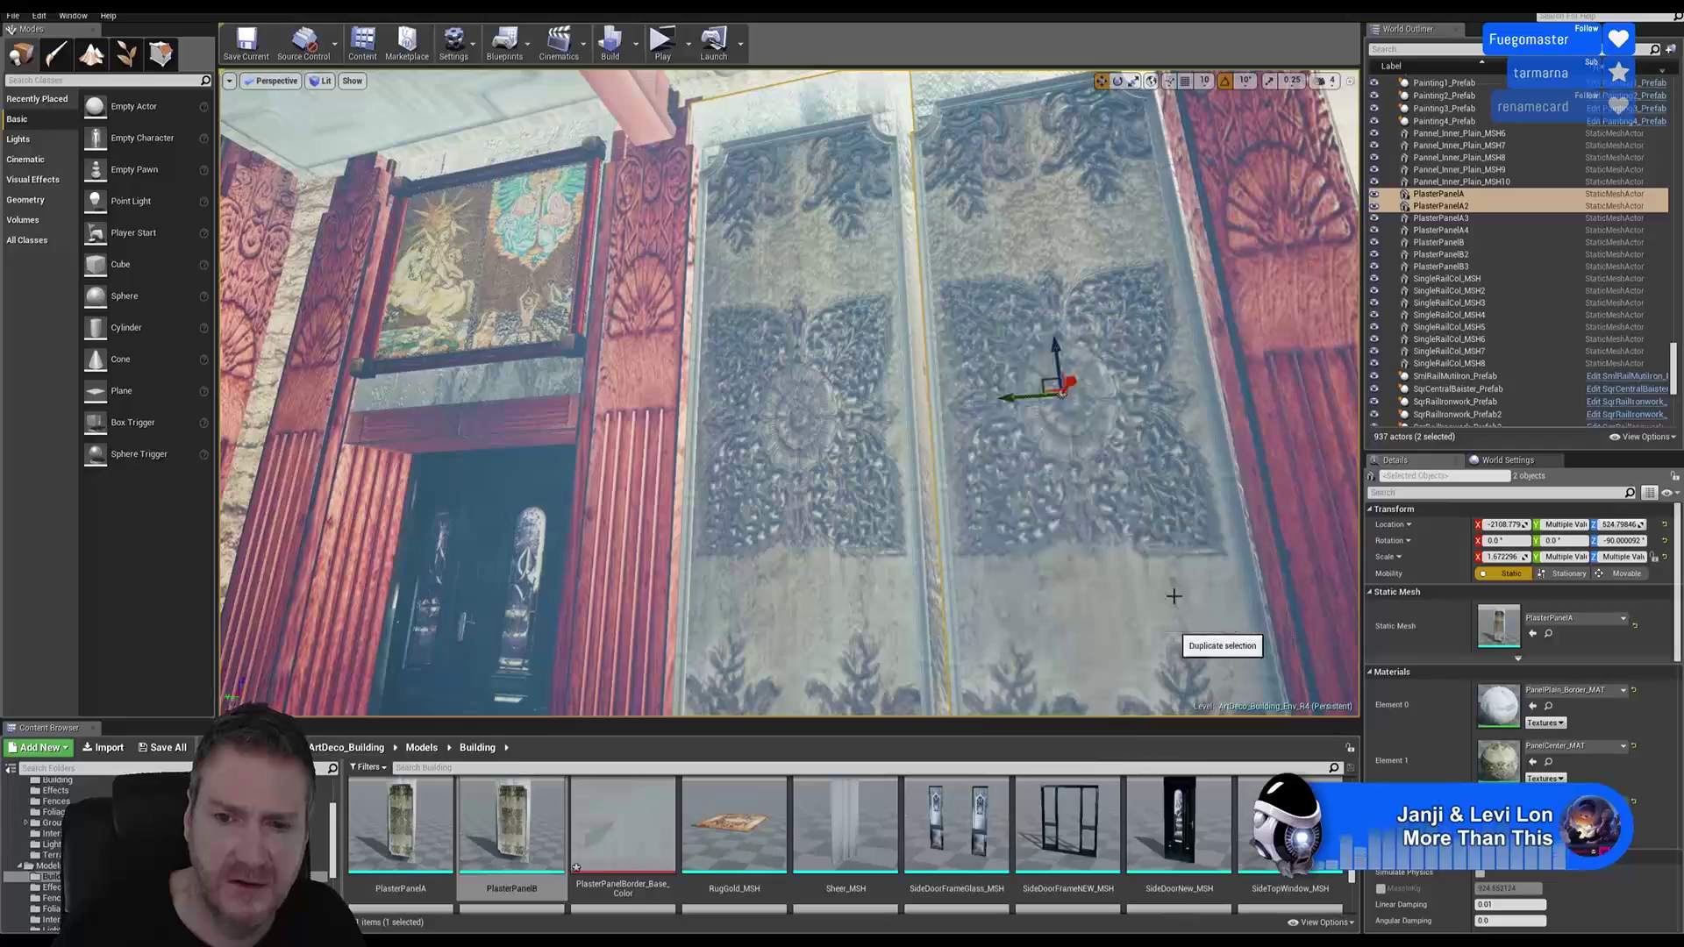
# Step: Pull the duplicated panel pair off the wall along X to about -1880 and rotate it 180 degrees about the vertical axis
pyautogui.moveTo(1177, 592); pyautogui.dragTo(1123, 544, button='right')
pyautogui.moveTo(845, 426)
pyautogui.mouseDown(button='right')
pyautogui.moveTo(913, 426)
pyautogui.moveTo(845, 425)
pyautogui.mouseUp(button='right')
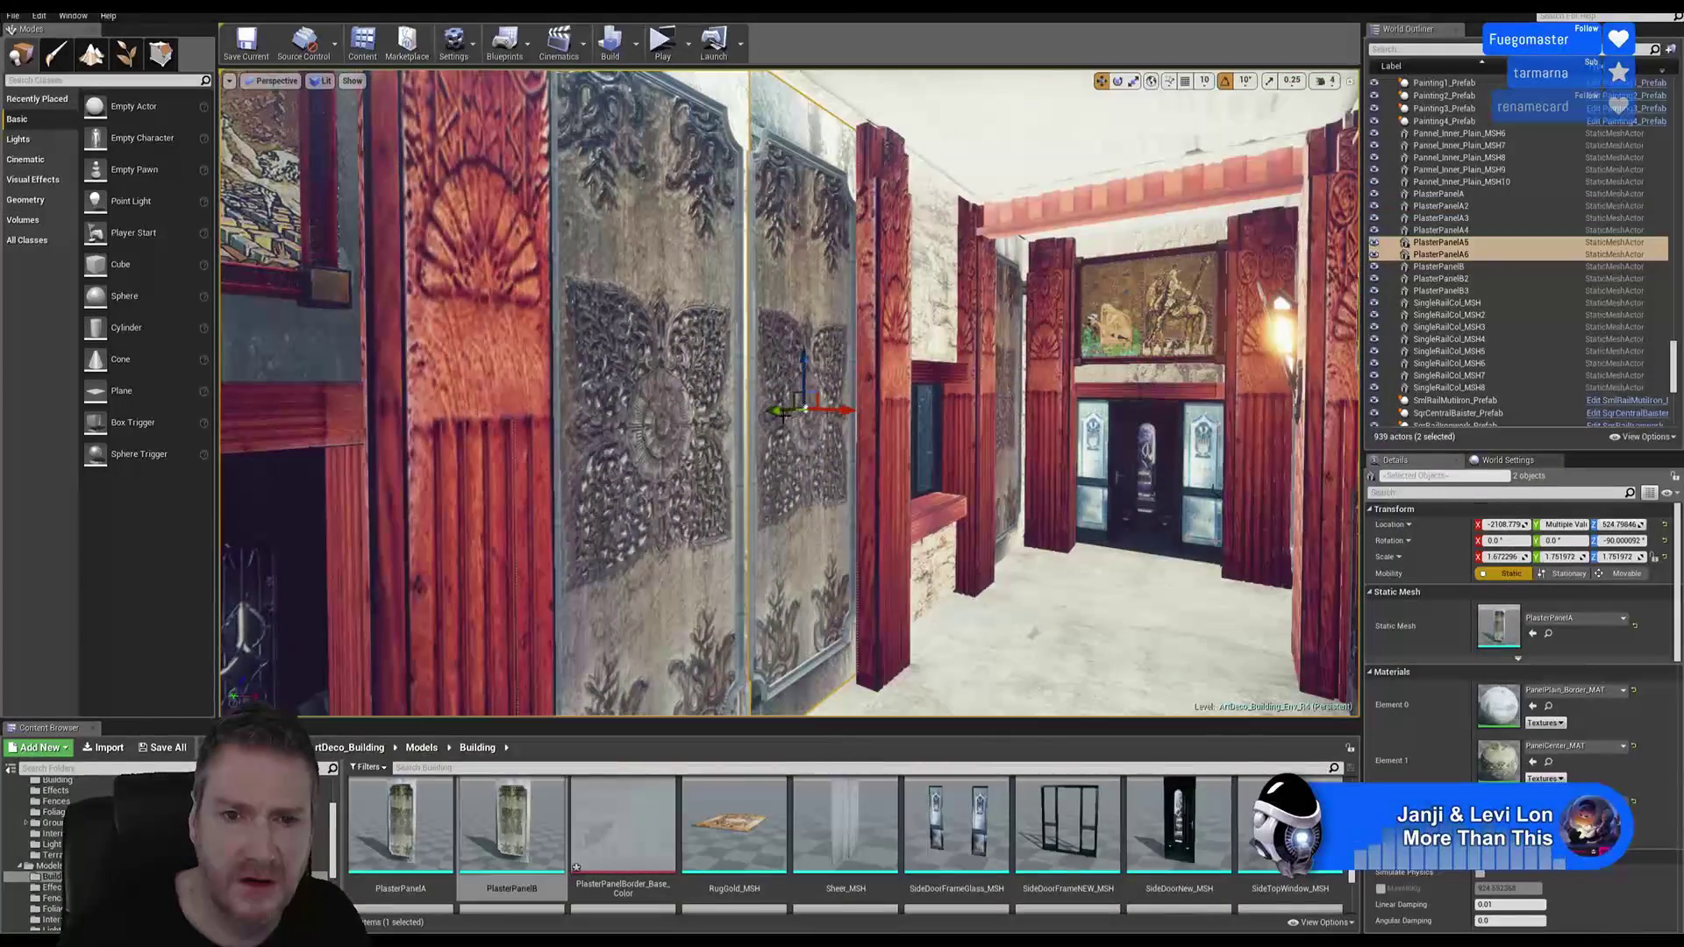
pyautogui.moveTo(776, 410); pyautogui.dragTo(989, 423)
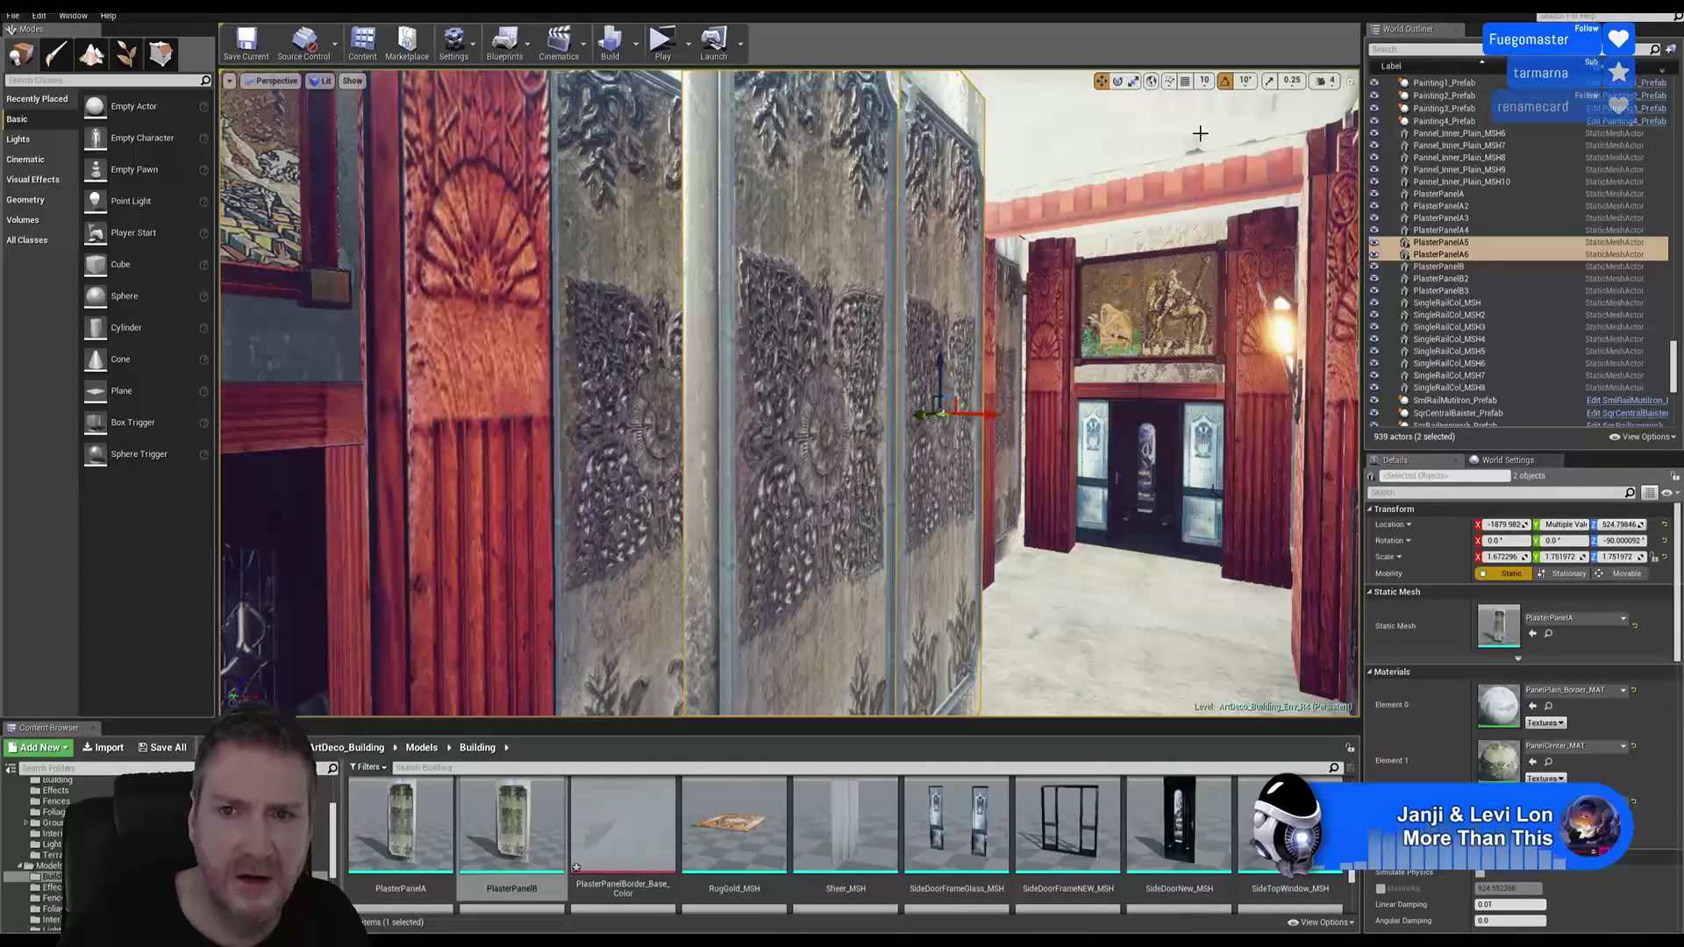
pyautogui.click(1117, 81)
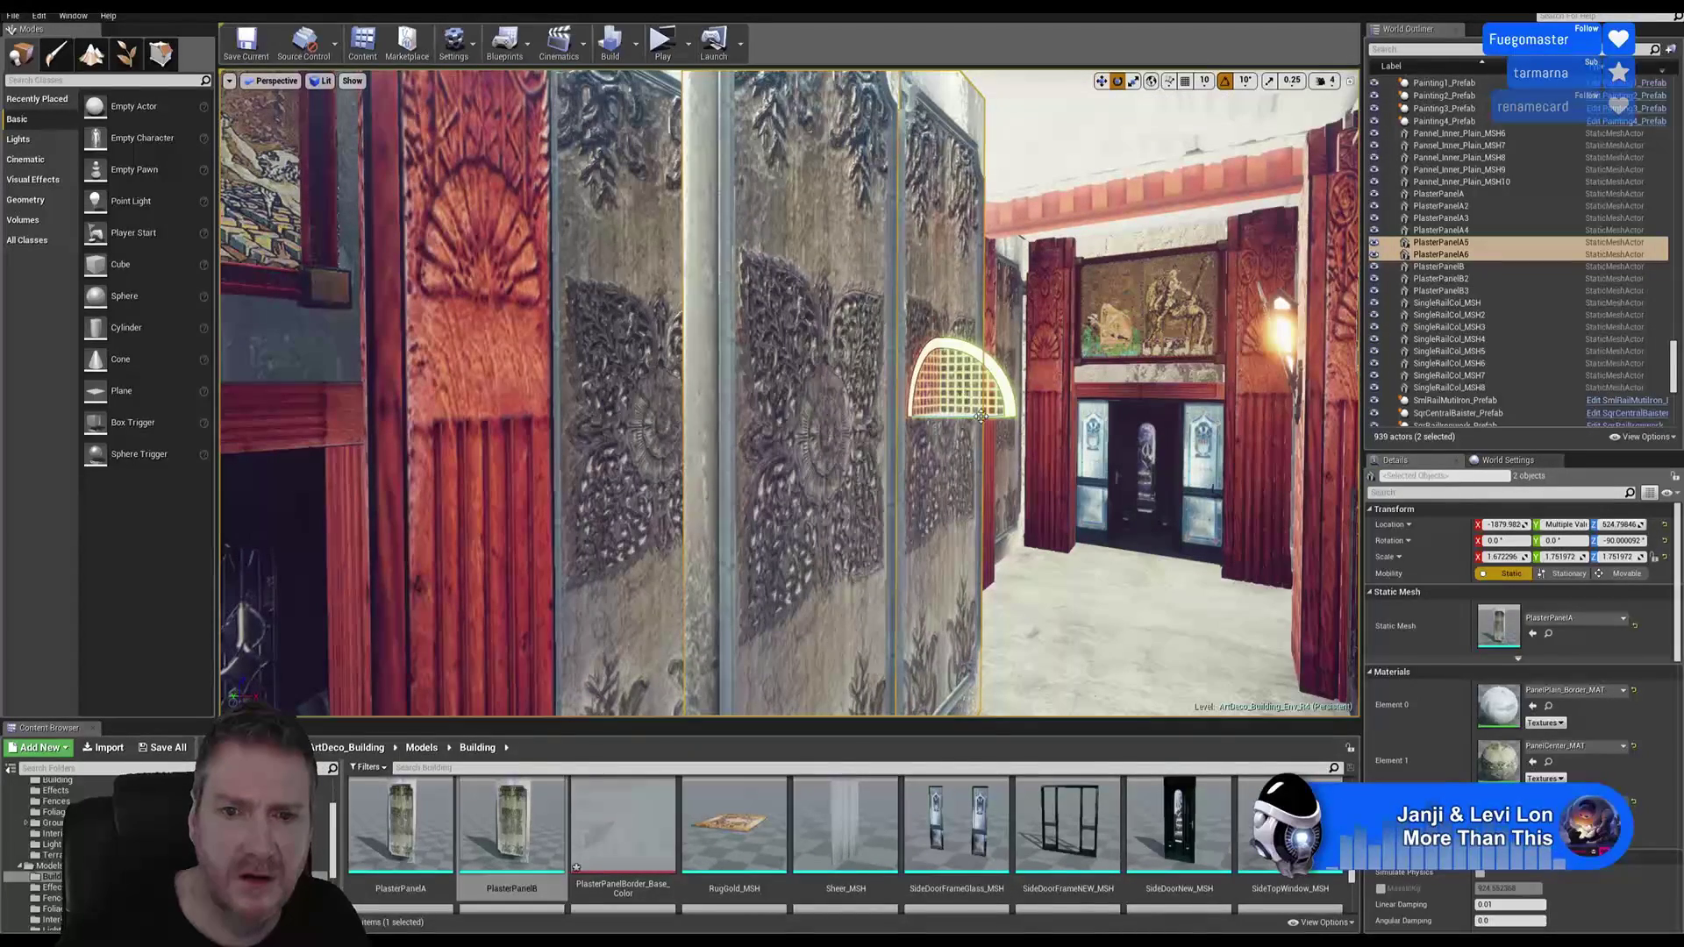
pyautogui.moveTo(981, 416); pyautogui.dragTo(930, 418)
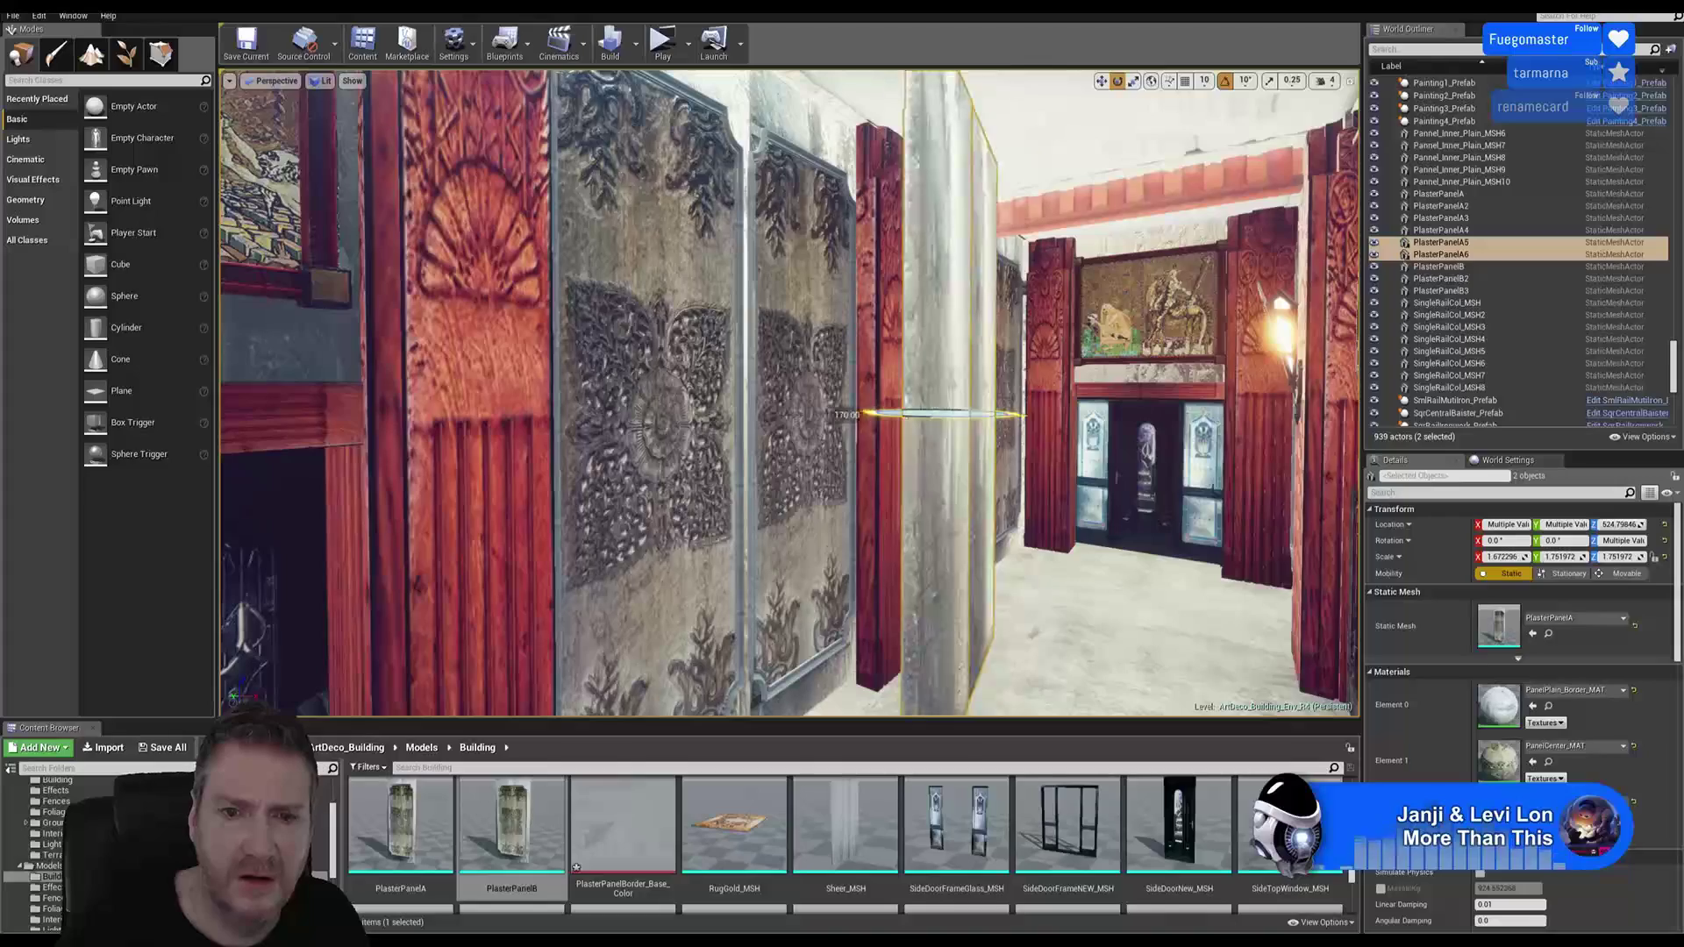
pyautogui.moveTo(965, 414); pyautogui.dragTo(983, 414)
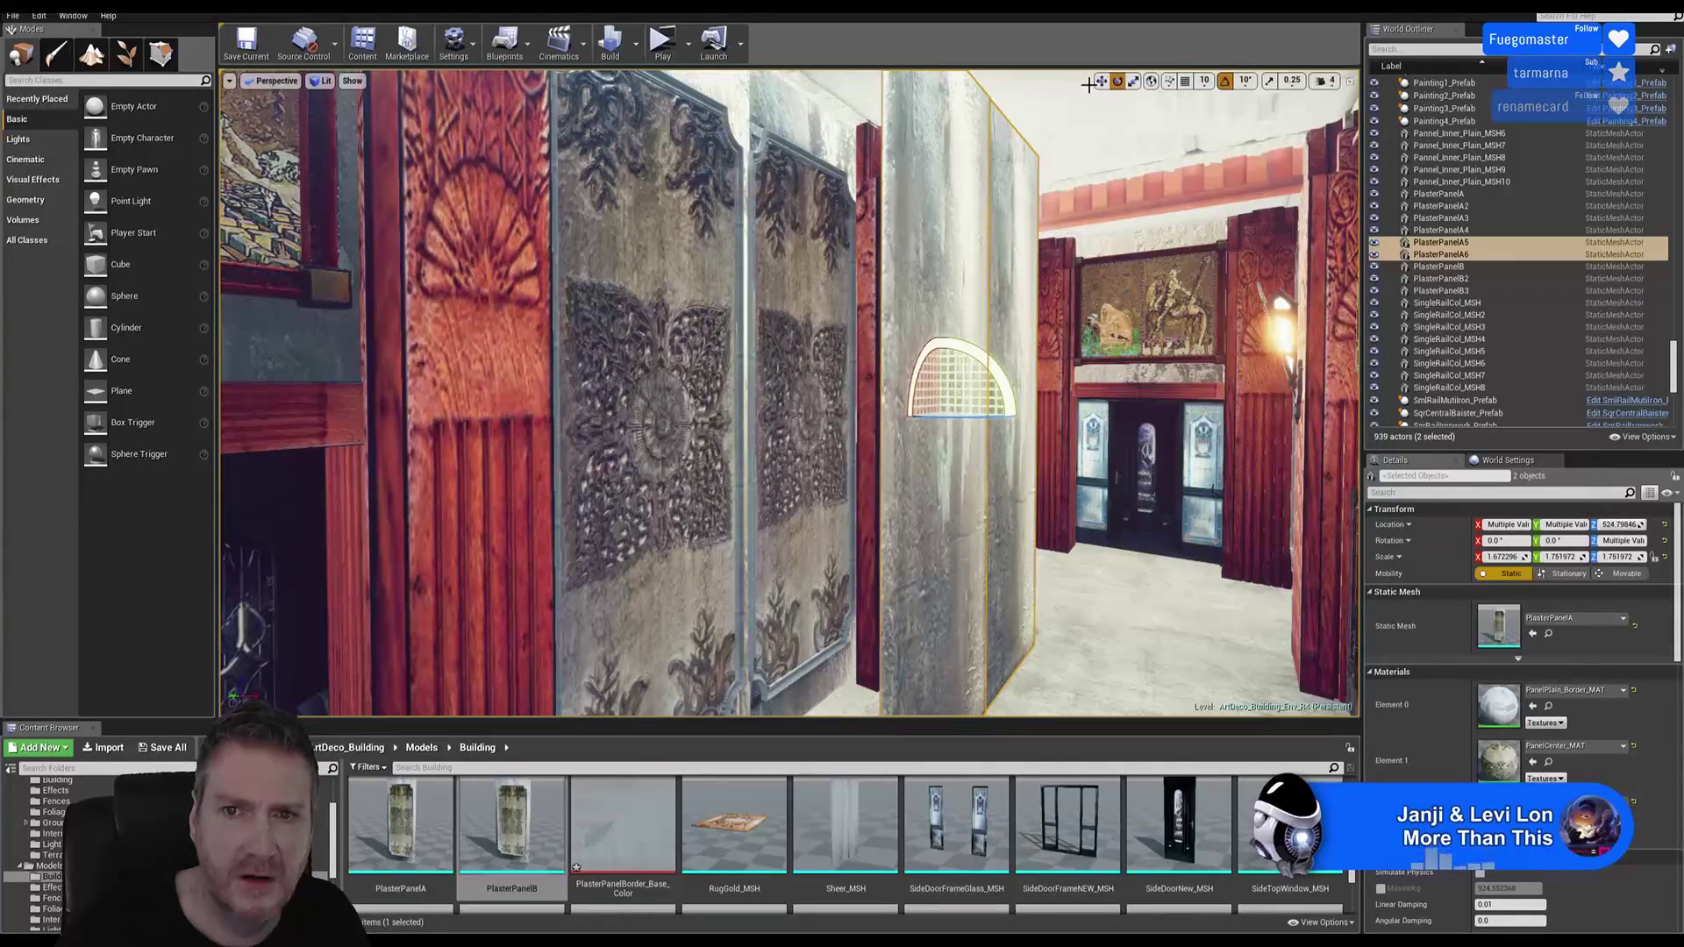
# Step: Move the rotated panel pair along X across the building to about 2146.7, in front of the opposite corridor wall
pyautogui.press('s')
pyautogui.moveTo(965, 414); pyautogui.dragTo(1127, 487, button='right')
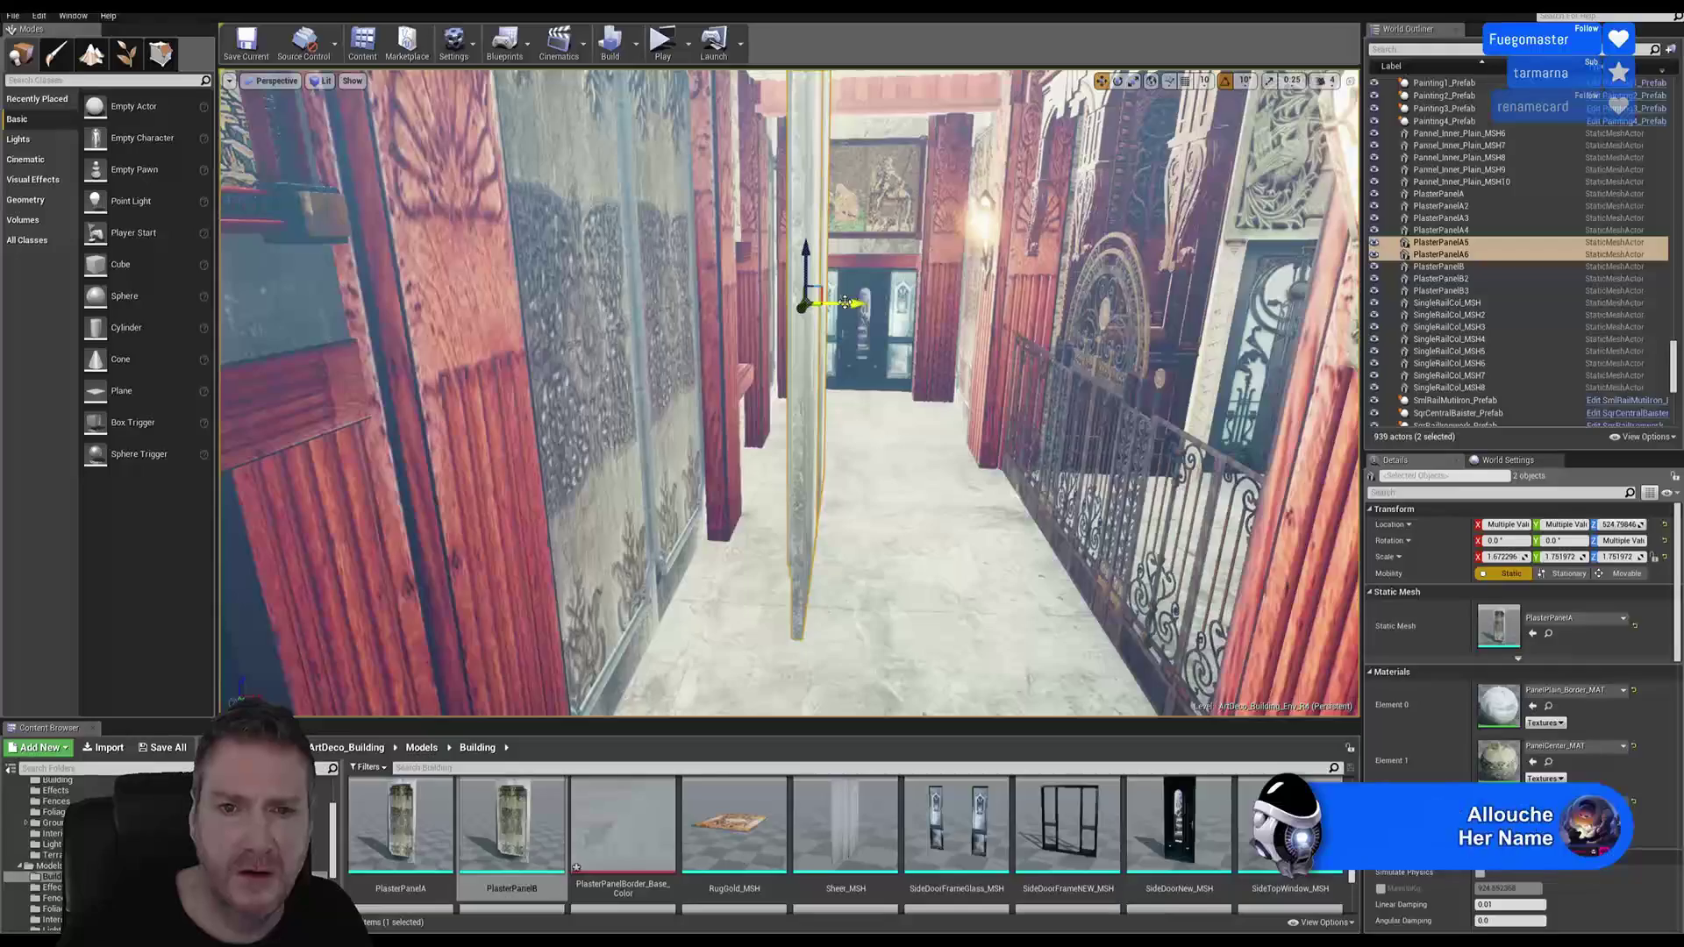
pyautogui.moveTo(1040, 379); pyautogui.dragTo(1206, 356, button='right')
pyautogui.press('w')
pyautogui.press('w')
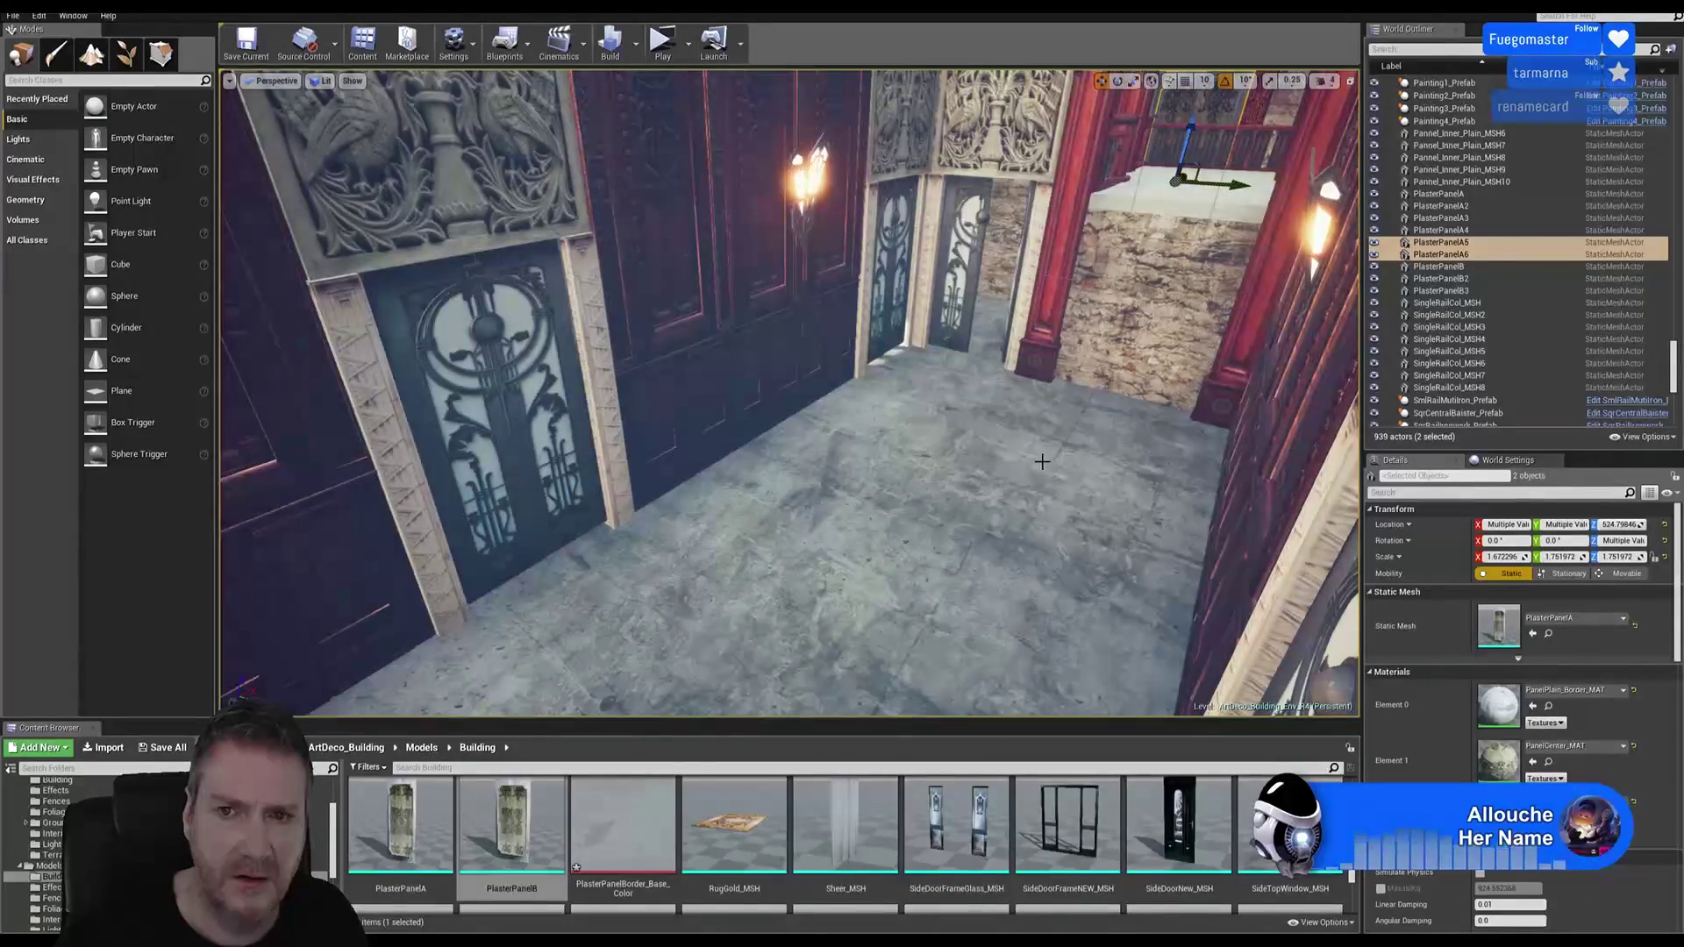
pyautogui.moveTo(1042, 462); pyautogui.dragTo(1132, 444, button='right')
pyautogui.press('w')
pyautogui.press('w')
pyautogui.press('s')
pyautogui.press('w')
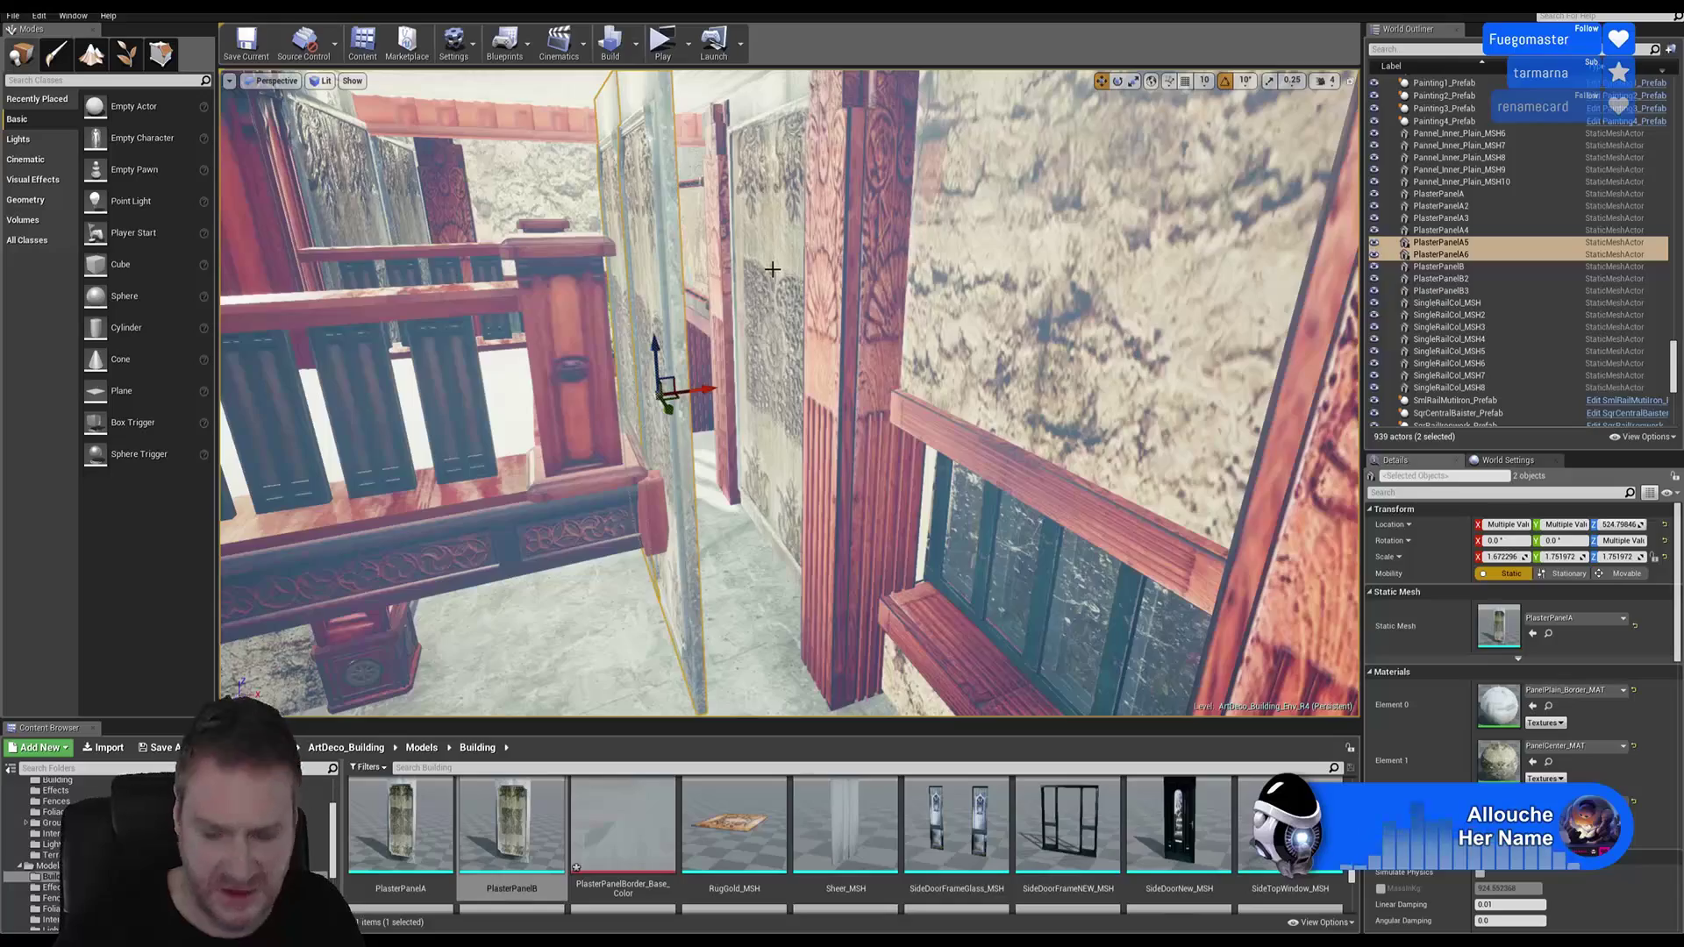
pyautogui.moveTo(696, 404); pyautogui.dragTo(747, 411, button='right')
pyautogui.press('q')
pyautogui.press('s')
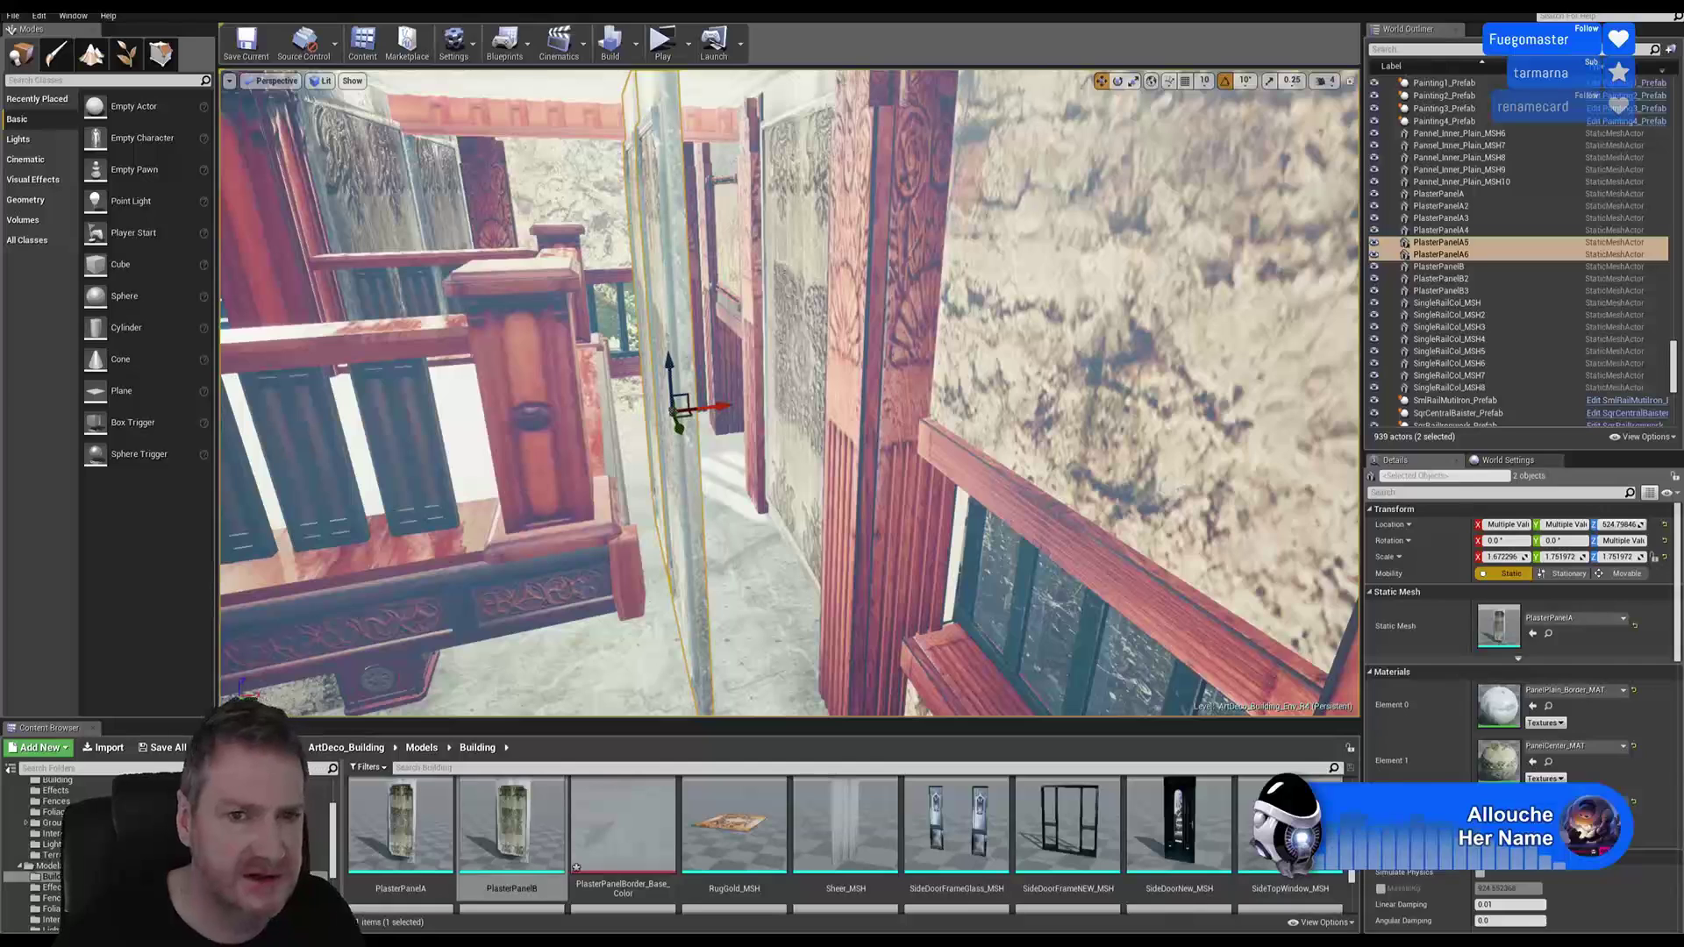
# Step: Delete the old inner panel from the opposite corridor wall and select the first of the two rotated panel copies
pyautogui.click(789, 276)
pyautogui.press('Delete')
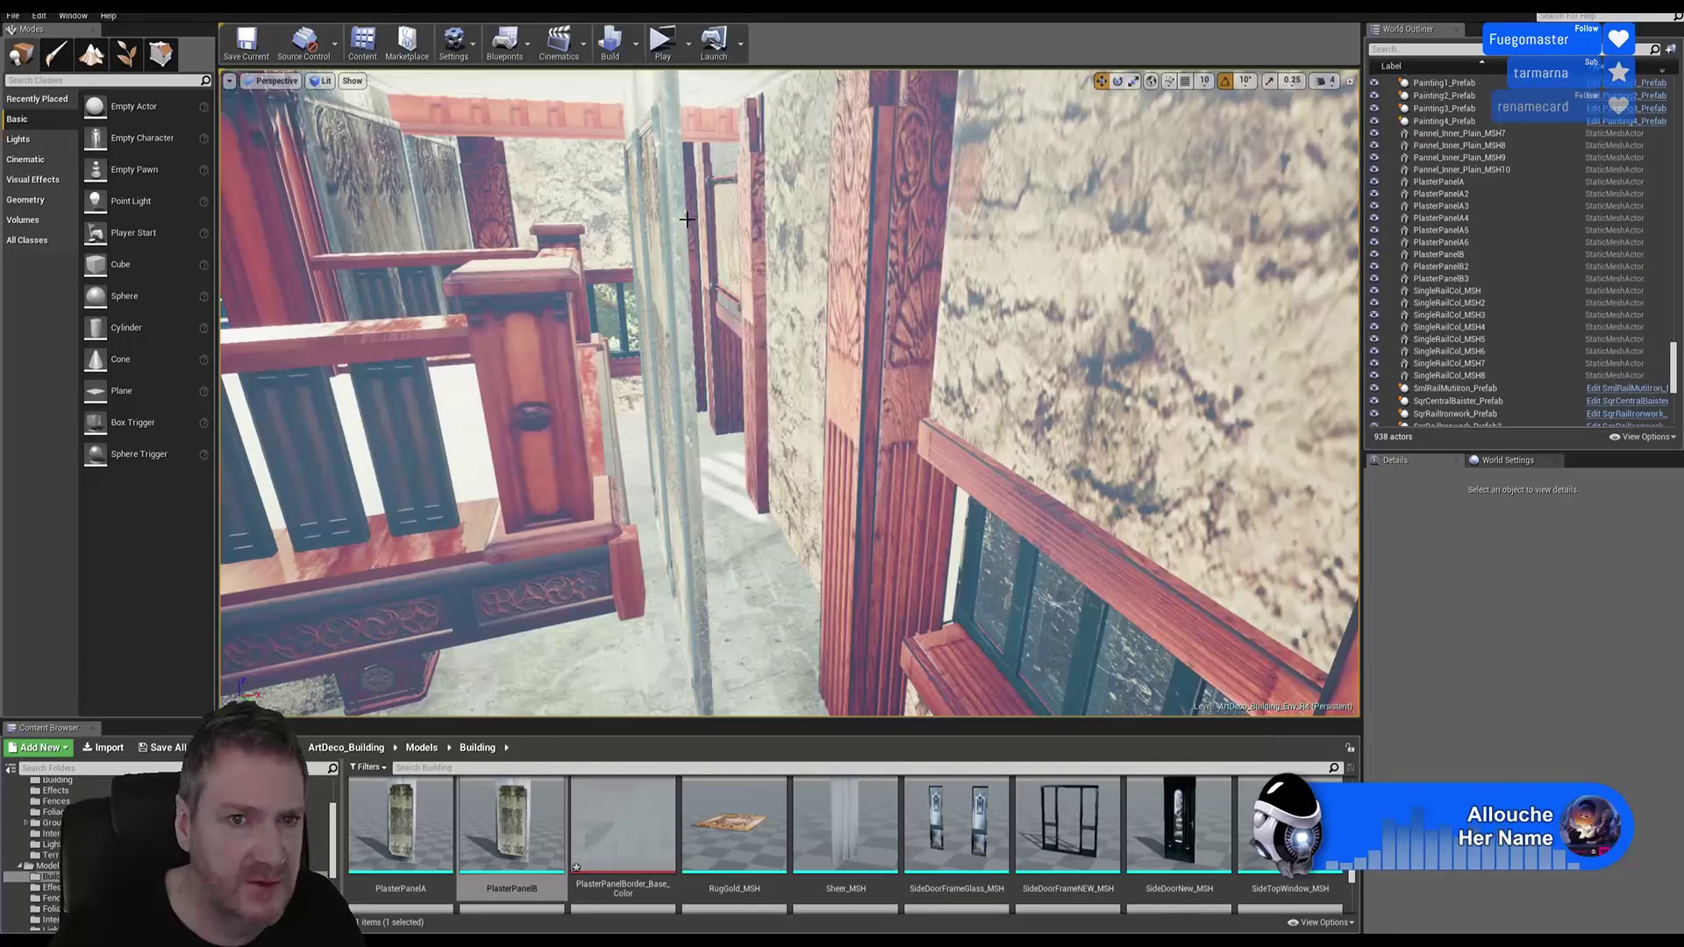
pyautogui.click(634, 165)
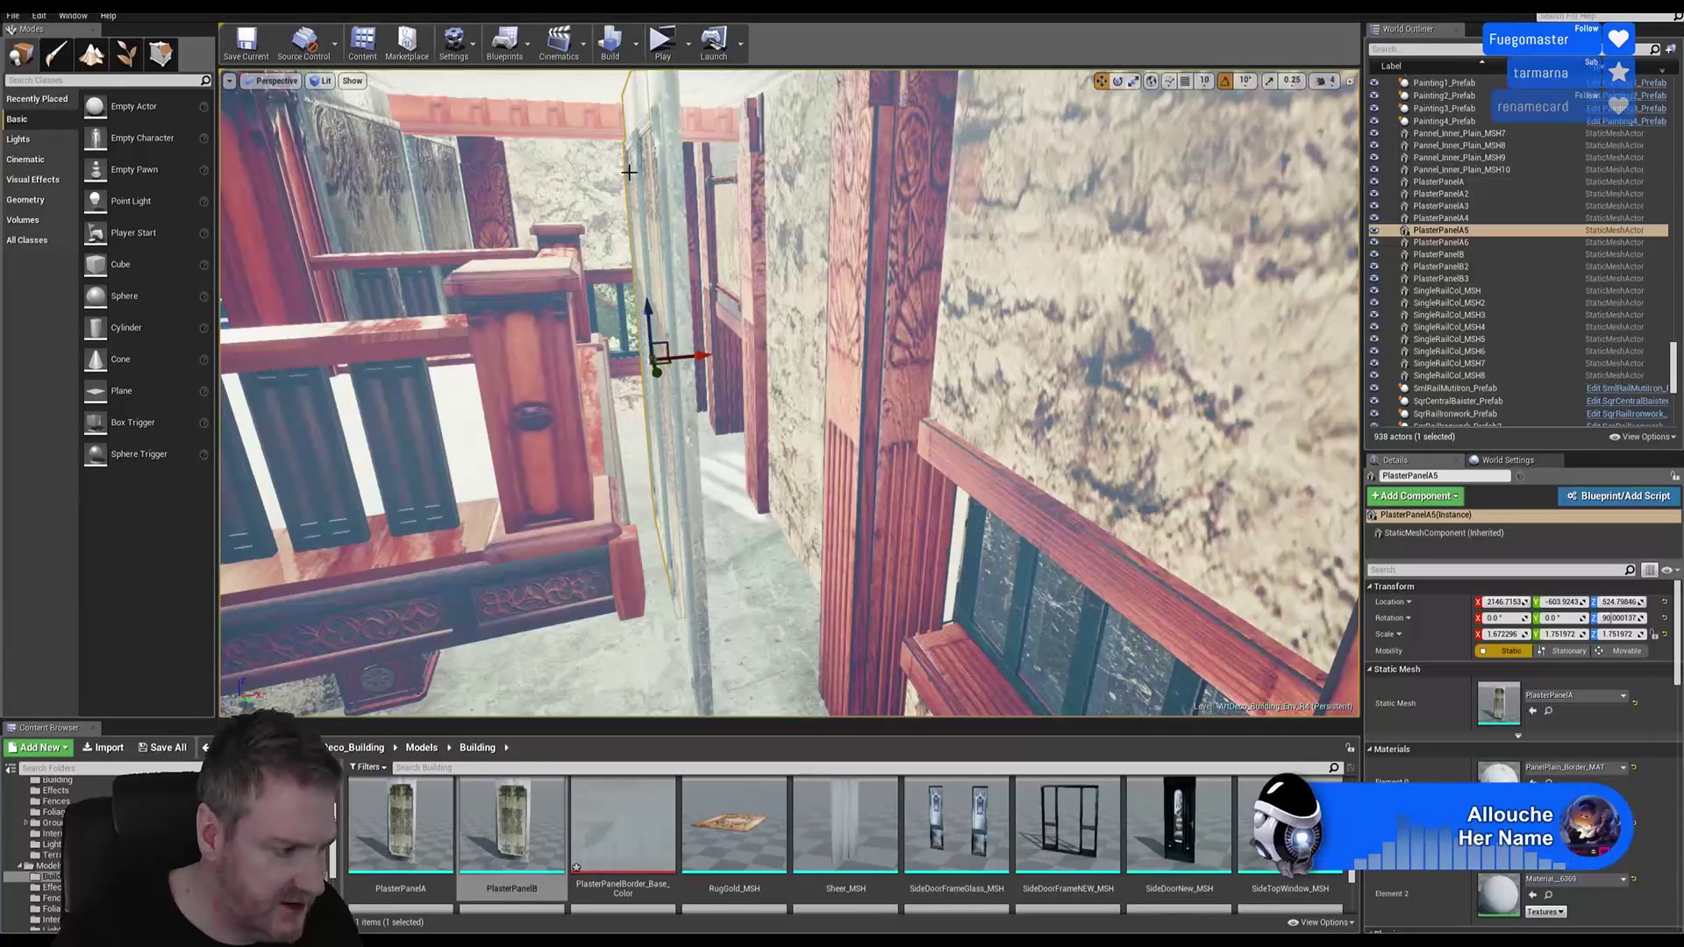
# Step: Move both rotated PlasterPanelA copies along X onto the corridor wall and slide them along Y to fit between the red columns
pyautogui.keyDown('ctrl'); pyautogui.click(670, 148); pyautogui.keyUp('ctrl')
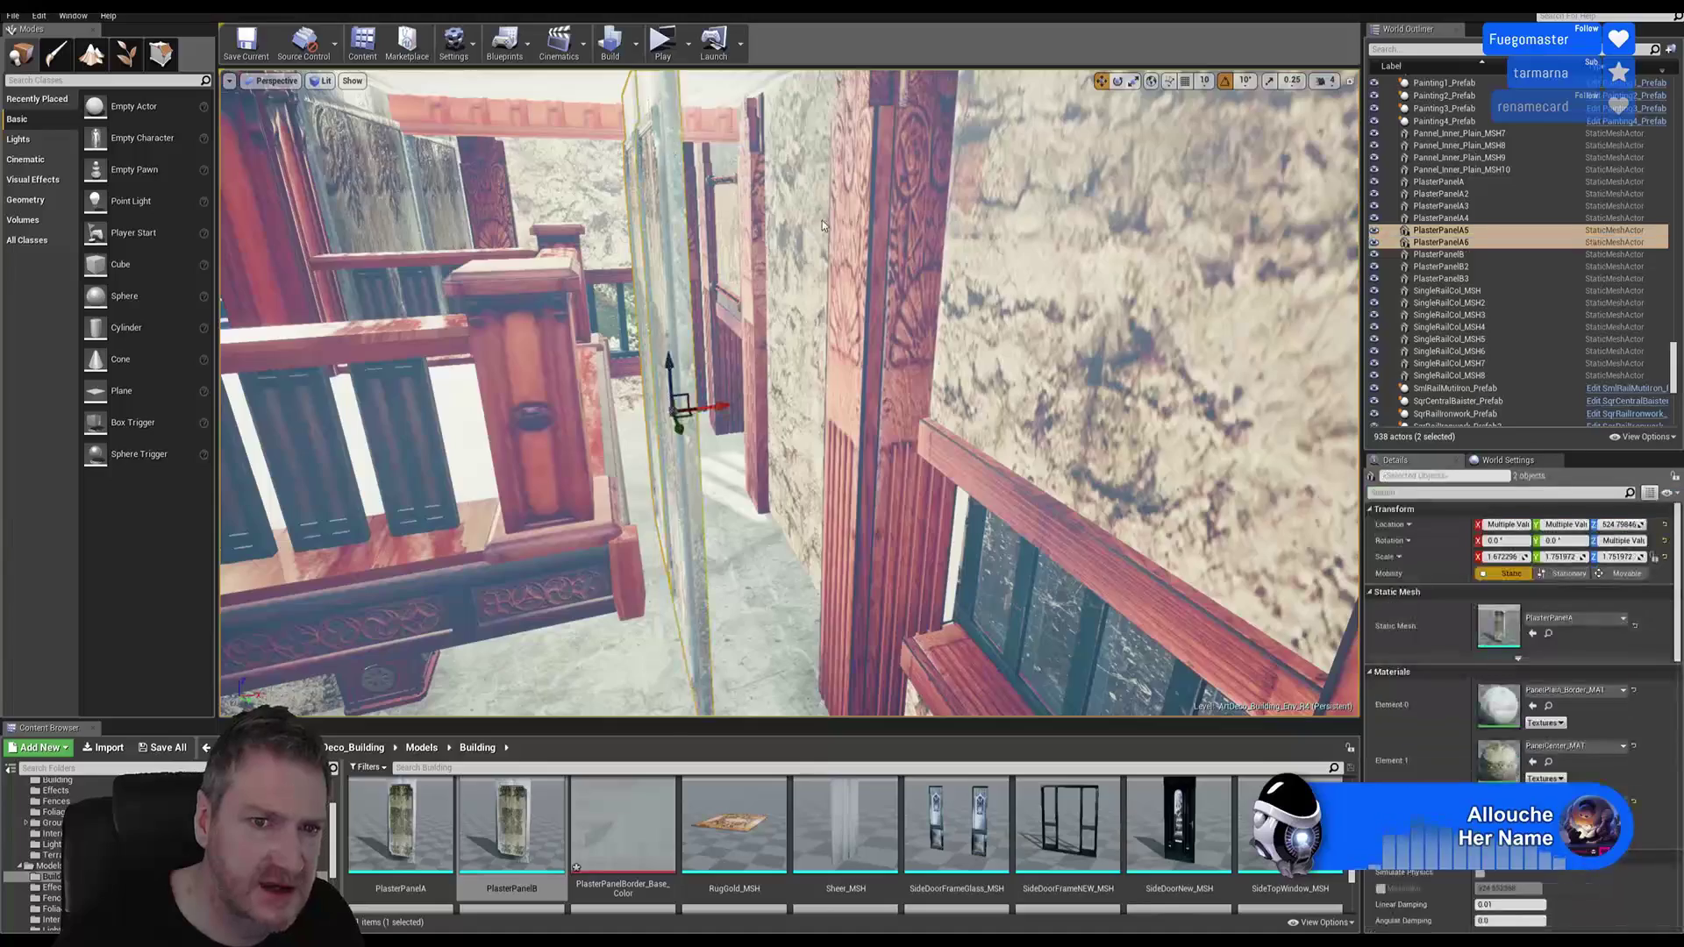
pyautogui.moveTo(637, 275)
pyautogui.mouseDown(button='right')
pyautogui.moveTo(677, 301)
pyautogui.moveTo(650, 302)
pyautogui.moveTo(638, 274)
pyautogui.mouseUp(button='right')
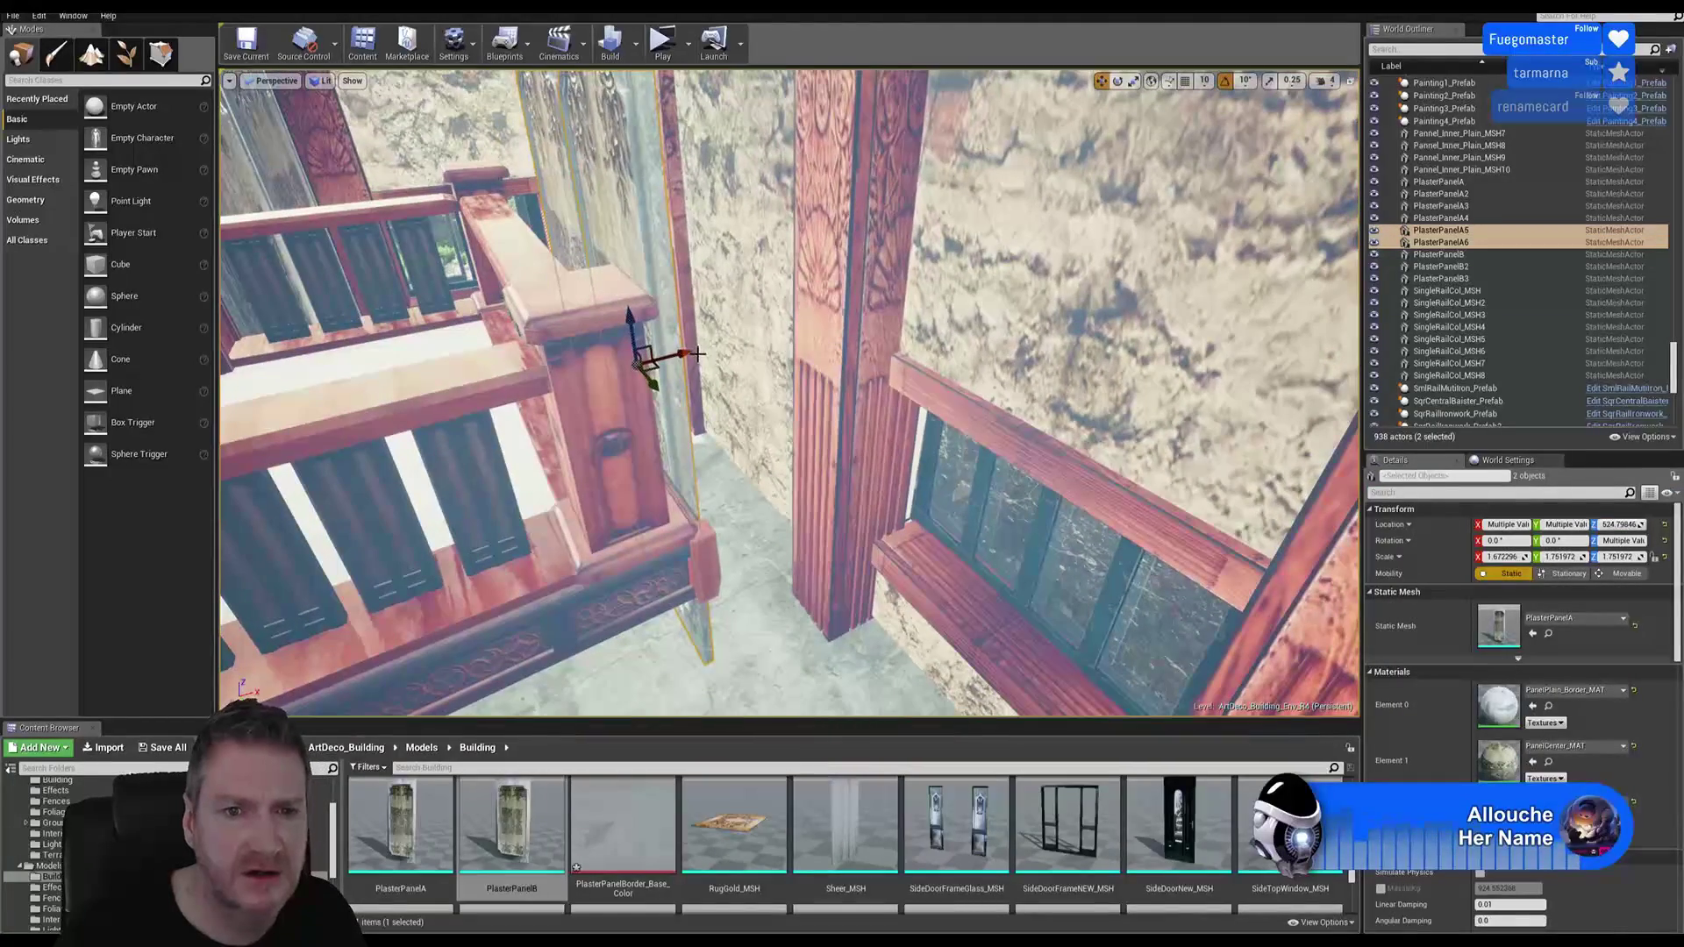
pyautogui.moveTo(684, 355); pyautogui.dragTo(838, 272)
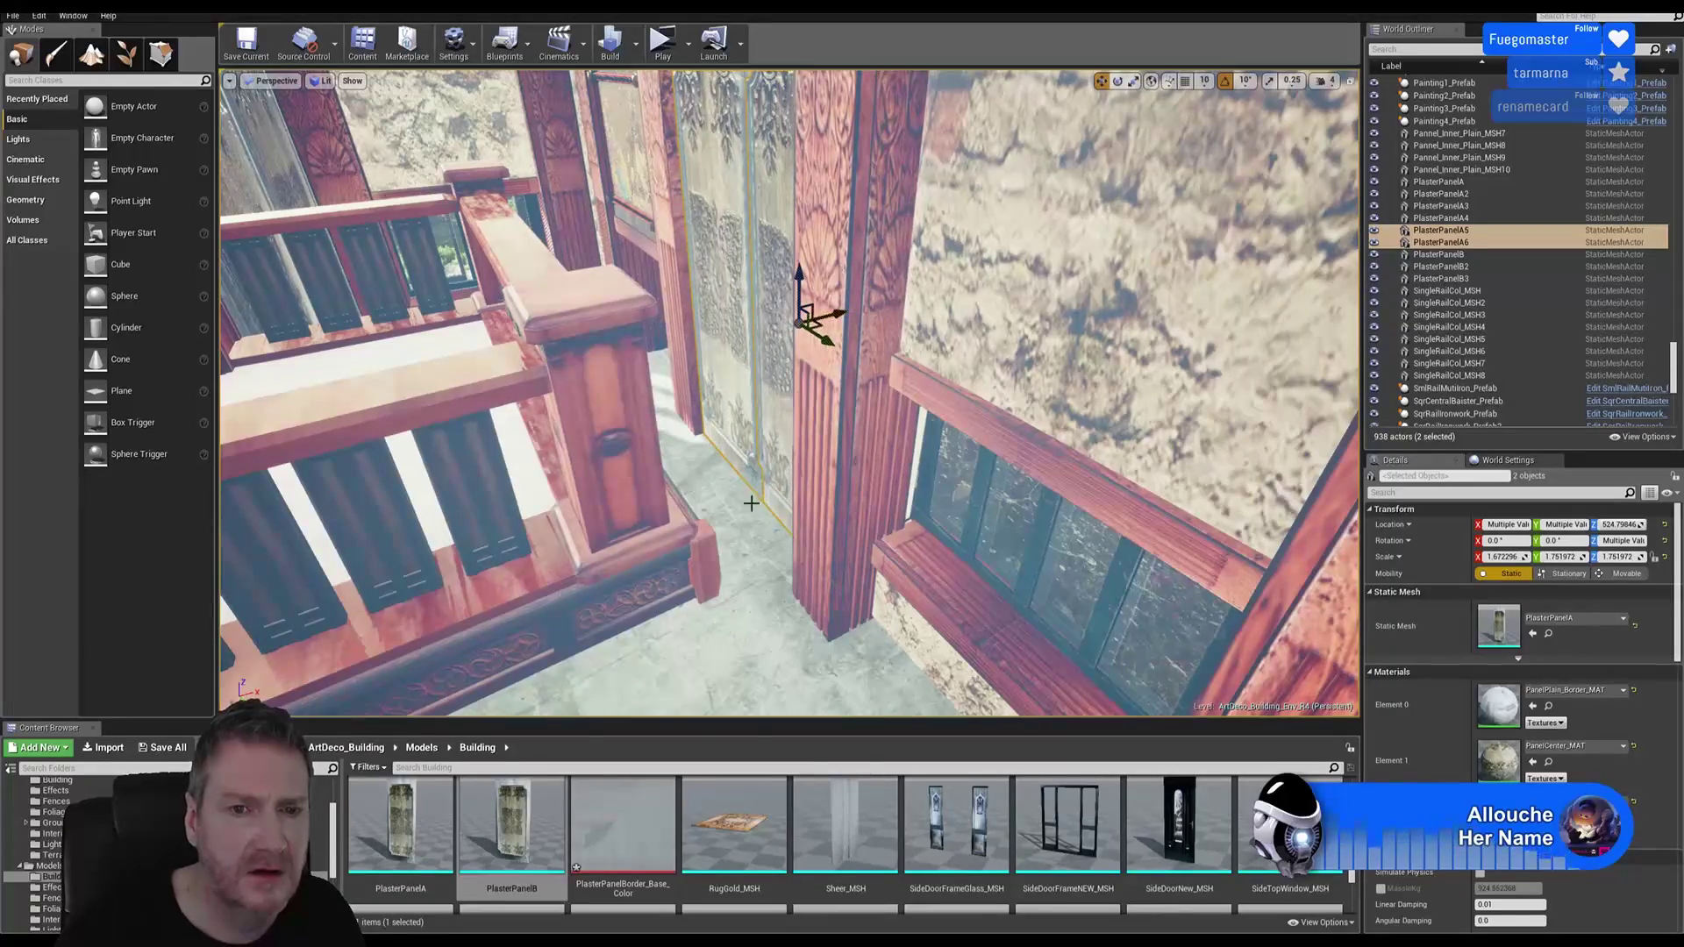
pyautogui.moveTo(752, 504); pyautogui.dragTo(868, 400, button='right')
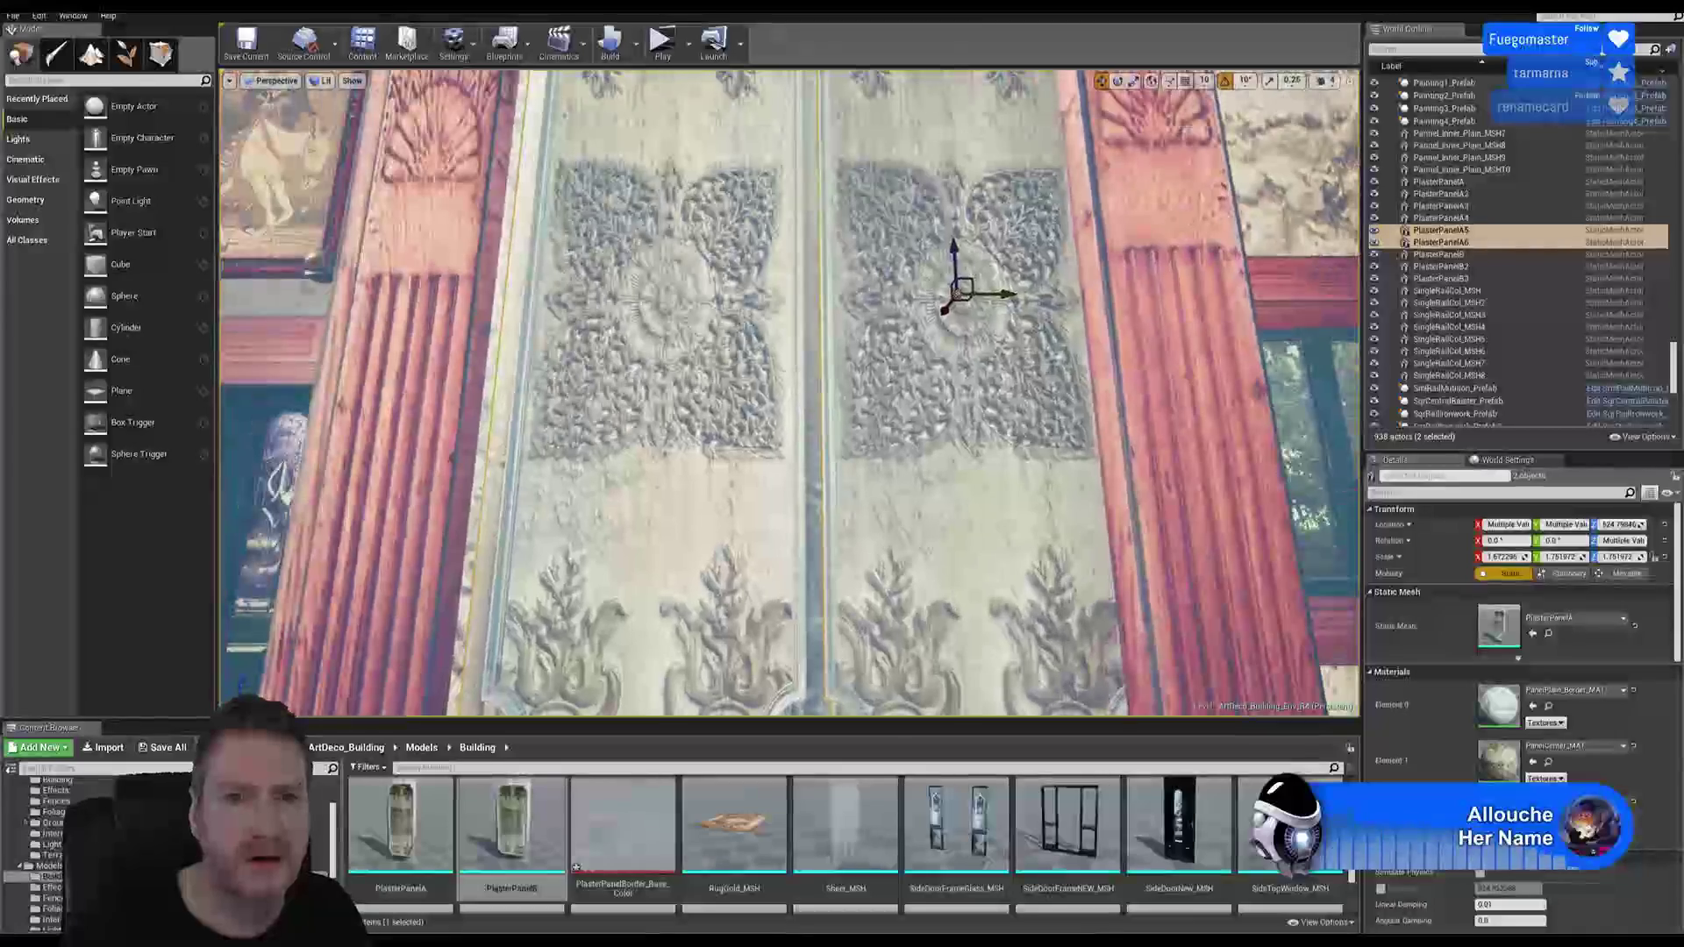
pyautogui.moveTo(1005, 293); pyautogui.dragTo(972, 294)
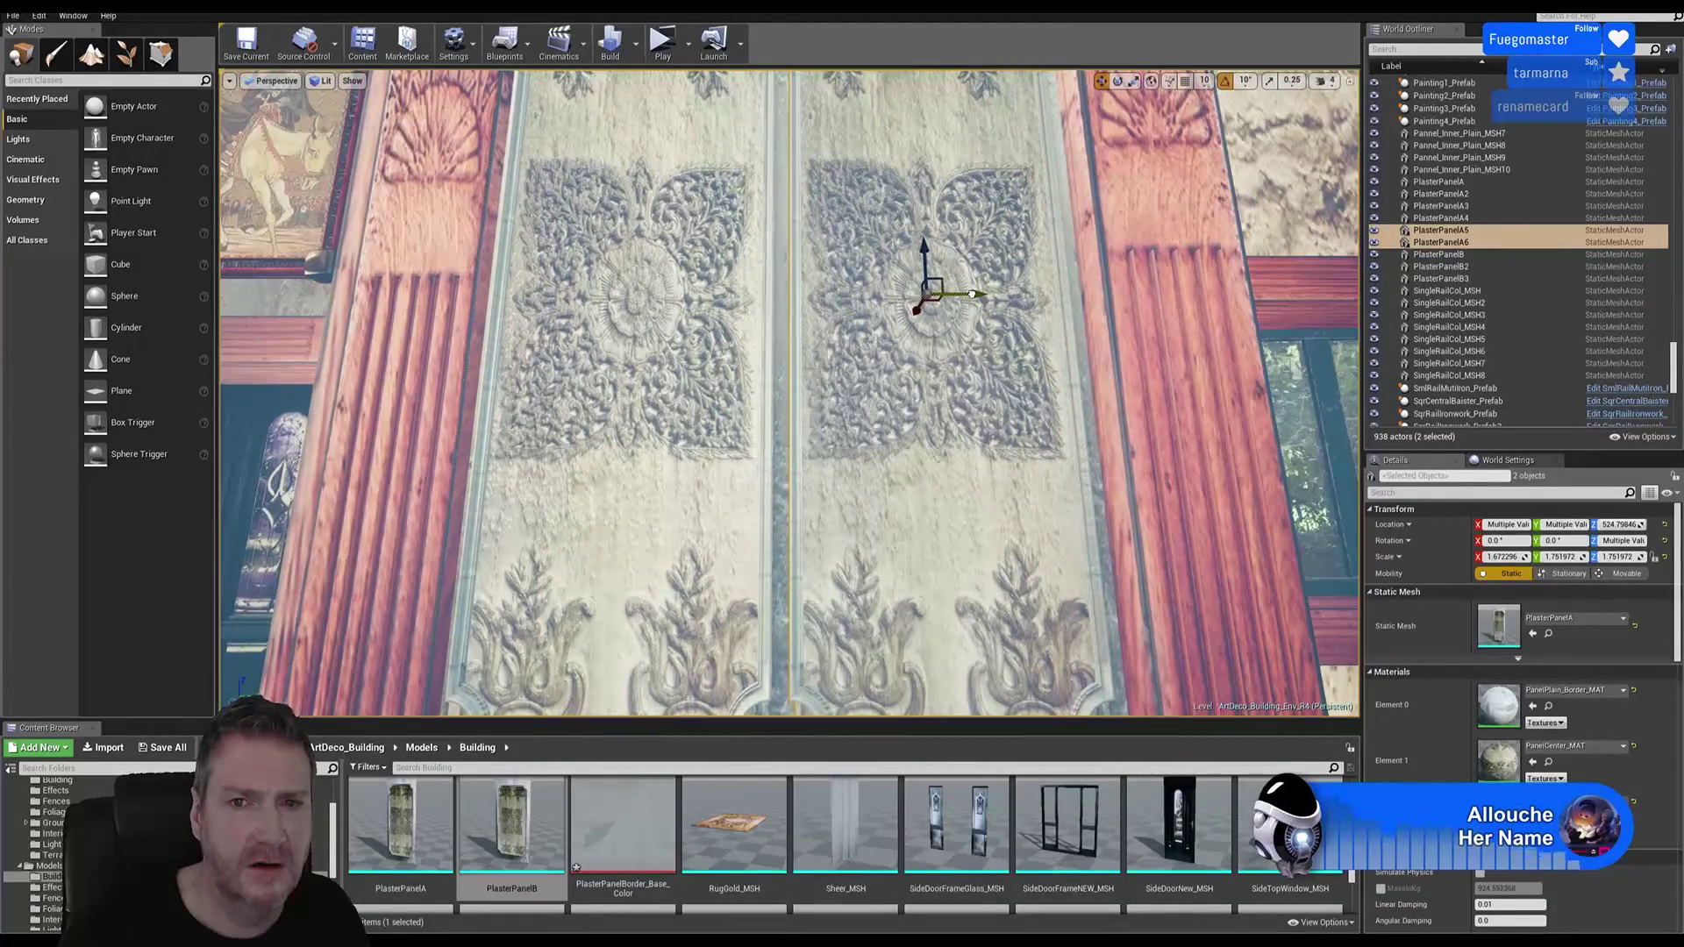
pyautogui.moveTo(990, 541); pyautogui.dragTo(1158, 438, button='right')
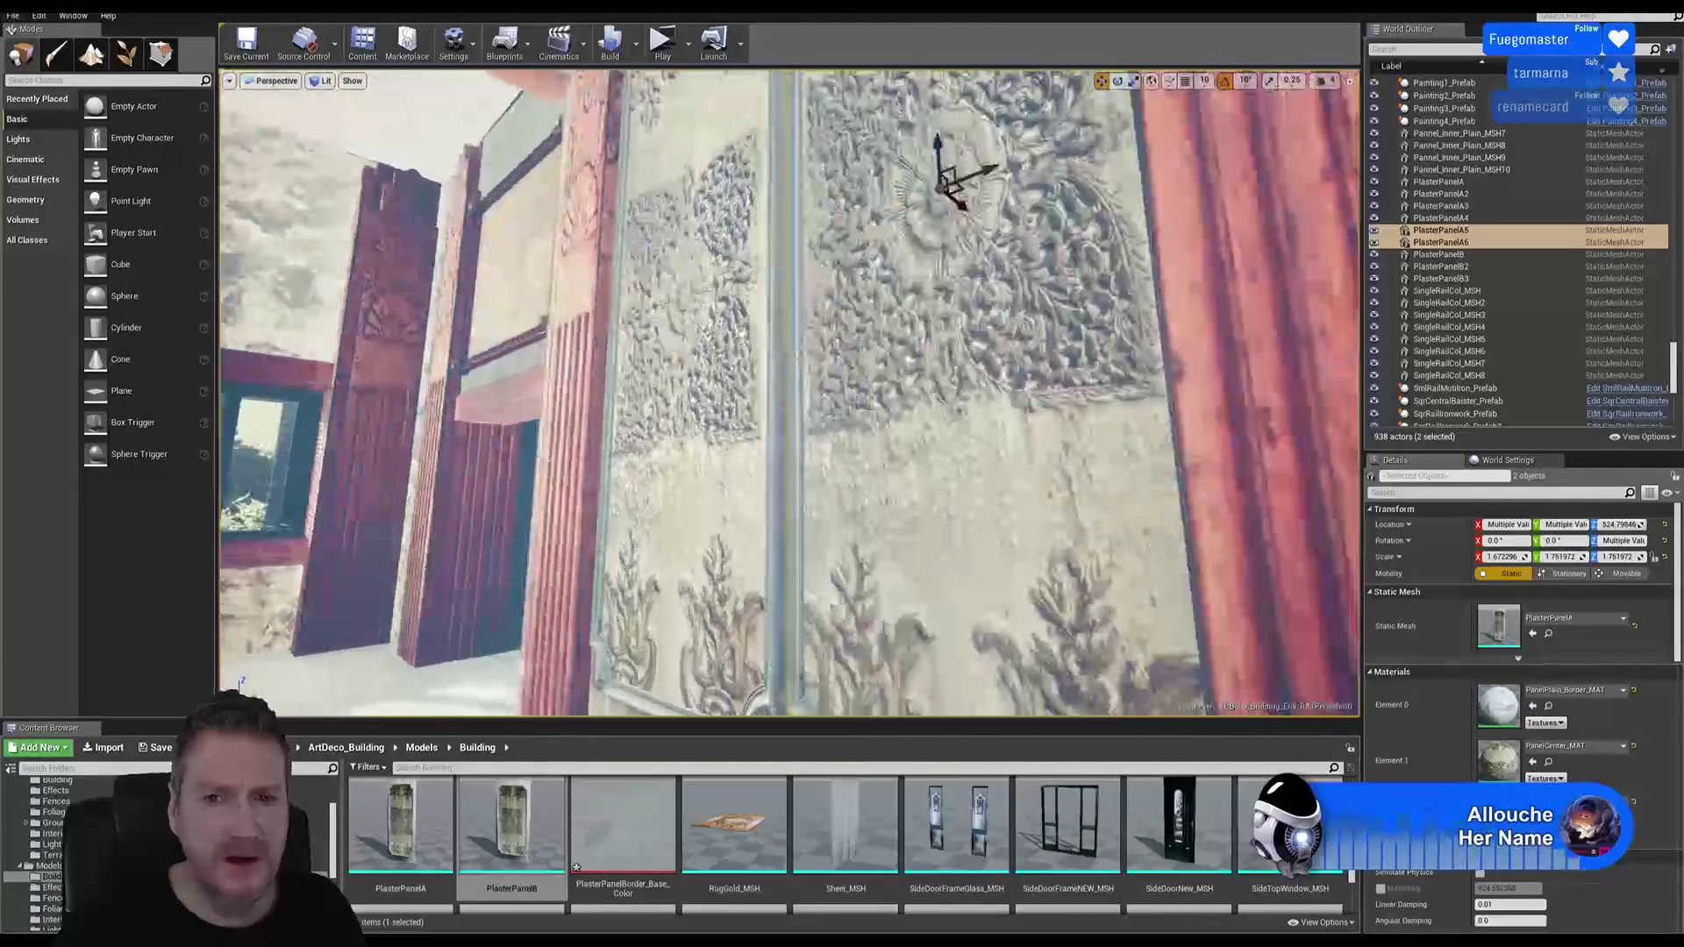
# Step: Duplicate the pair of plaster panels just fitted between the red columns
pyautogui.moveTo(790, 394); pyautogui.dragTo(881, 420, button='right')
pyautogui.moveTo(1024, 405)
pyautogui.mouseDown(button='right')
pyautogui.moveTo(1061, 417)
pyautogui.moveTo(947, 421)
pyautogui.moveTo(1040, 421)
pyautogui.mouseUp(button='right')
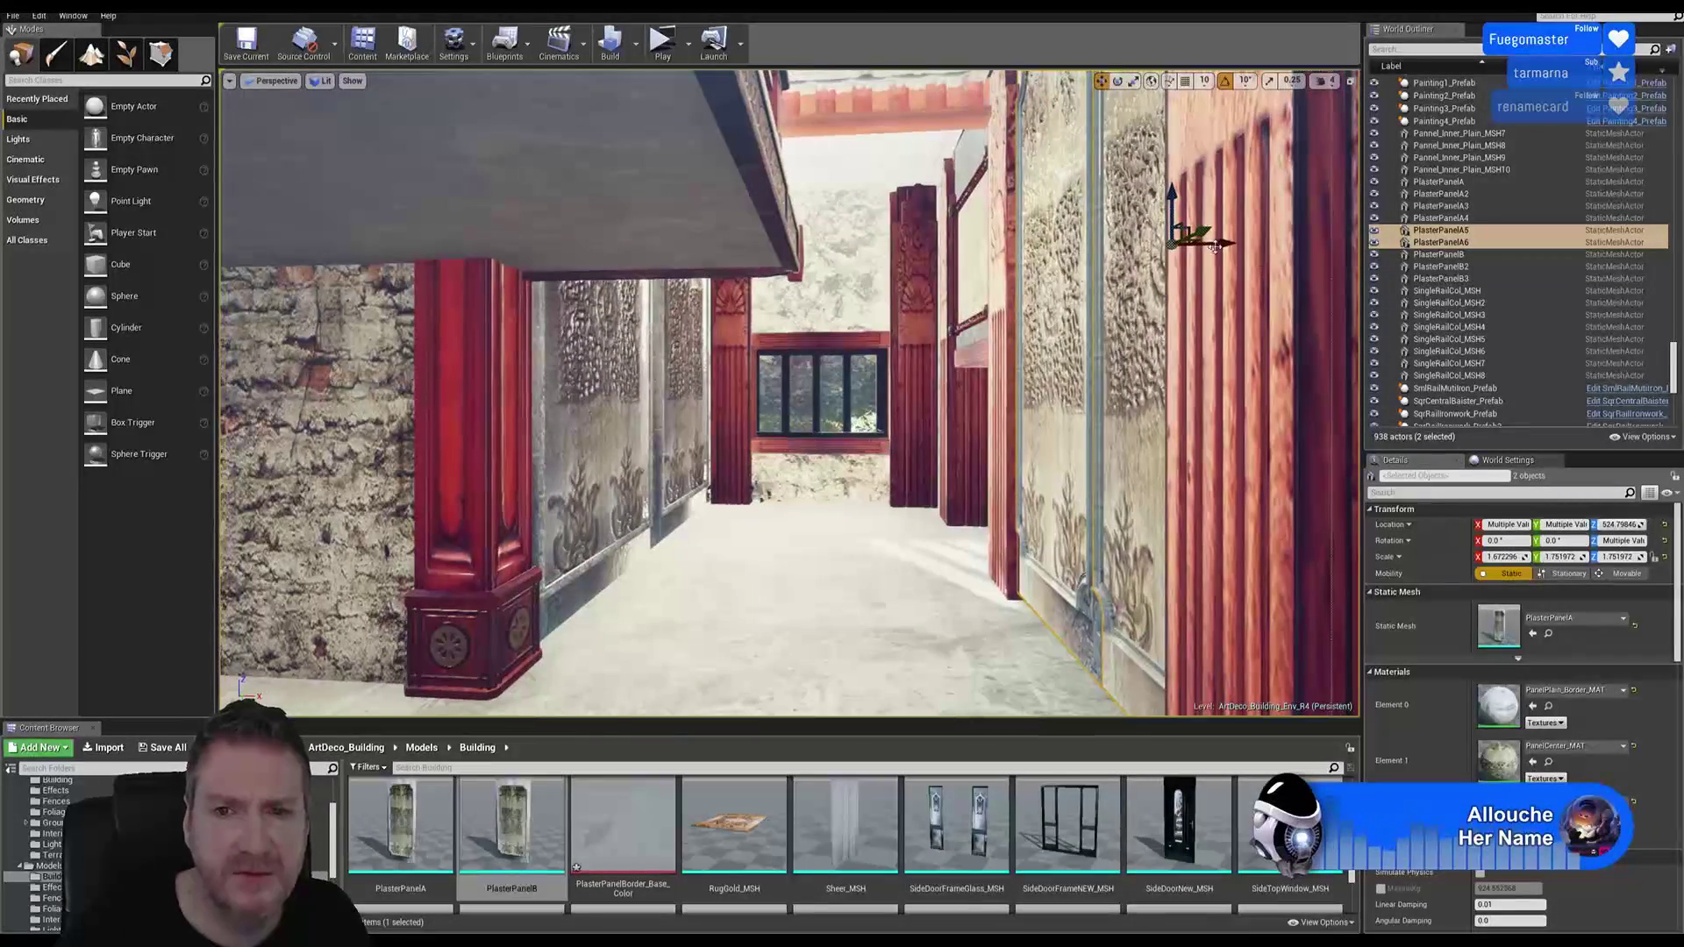
pyautogui.rightClick(1056, 231)
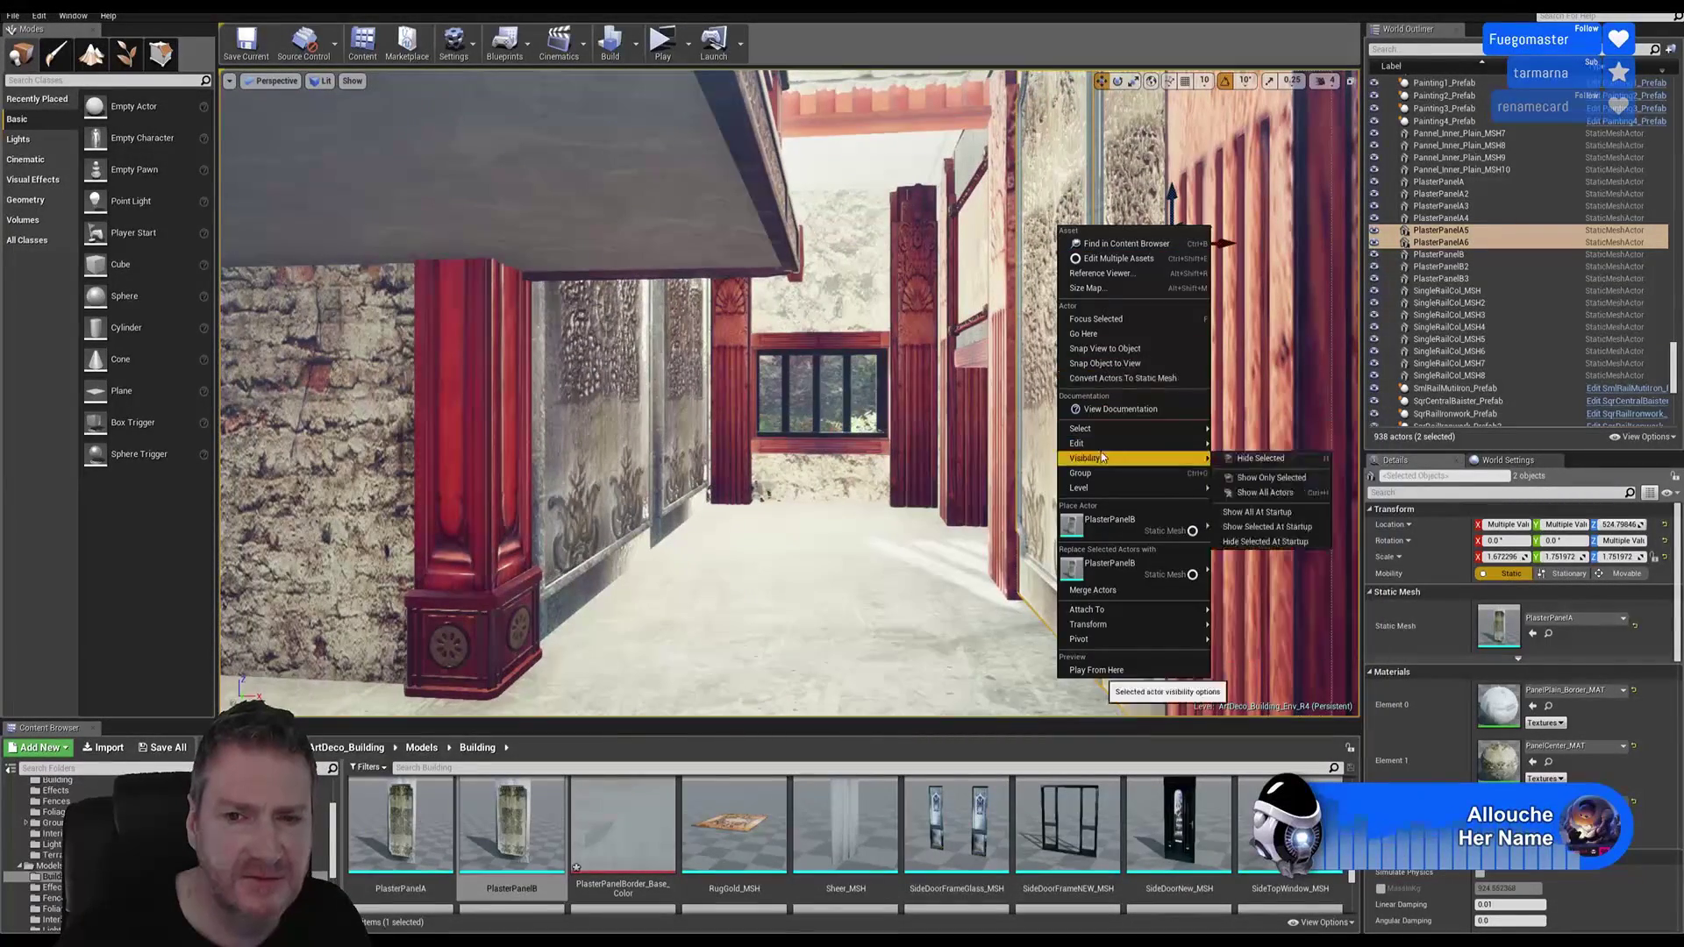
pyautogui.moveTo(1099, 448)
pyautogui.click(1266, 506)
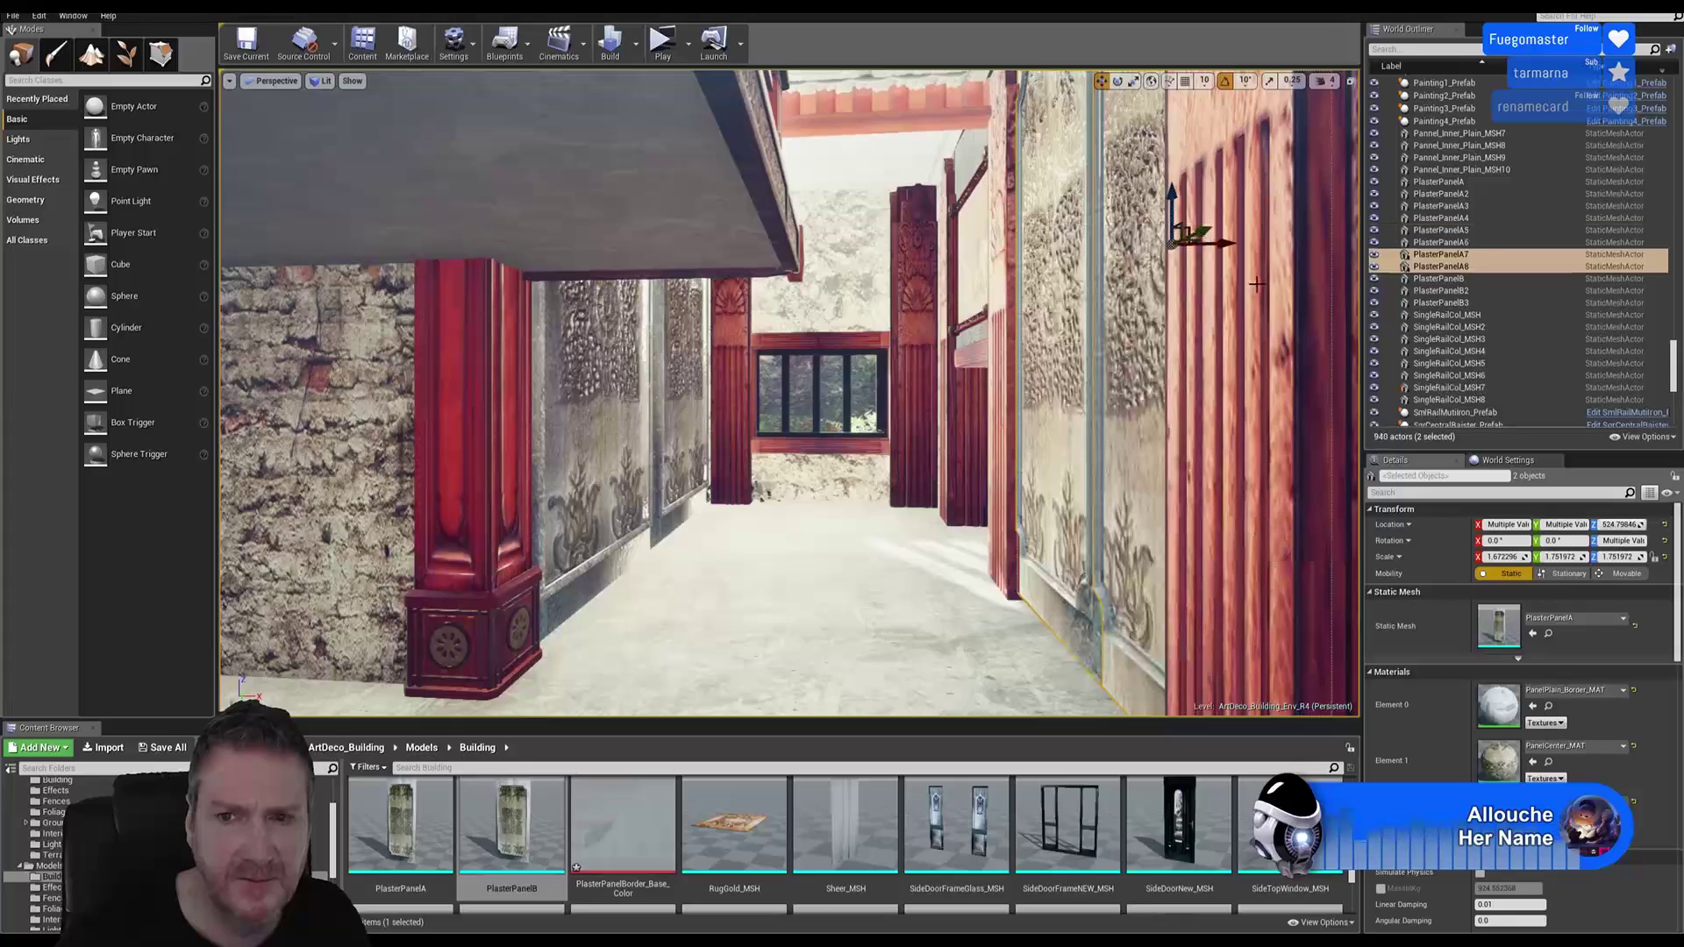
# Step: Pull the duplicated panel pair off the wall along X to about 2187 and rotate it 180 degrees about the vertical axis
pyautogui.moveTo(1223, 247); pyautogui.dragTo(965, 248)
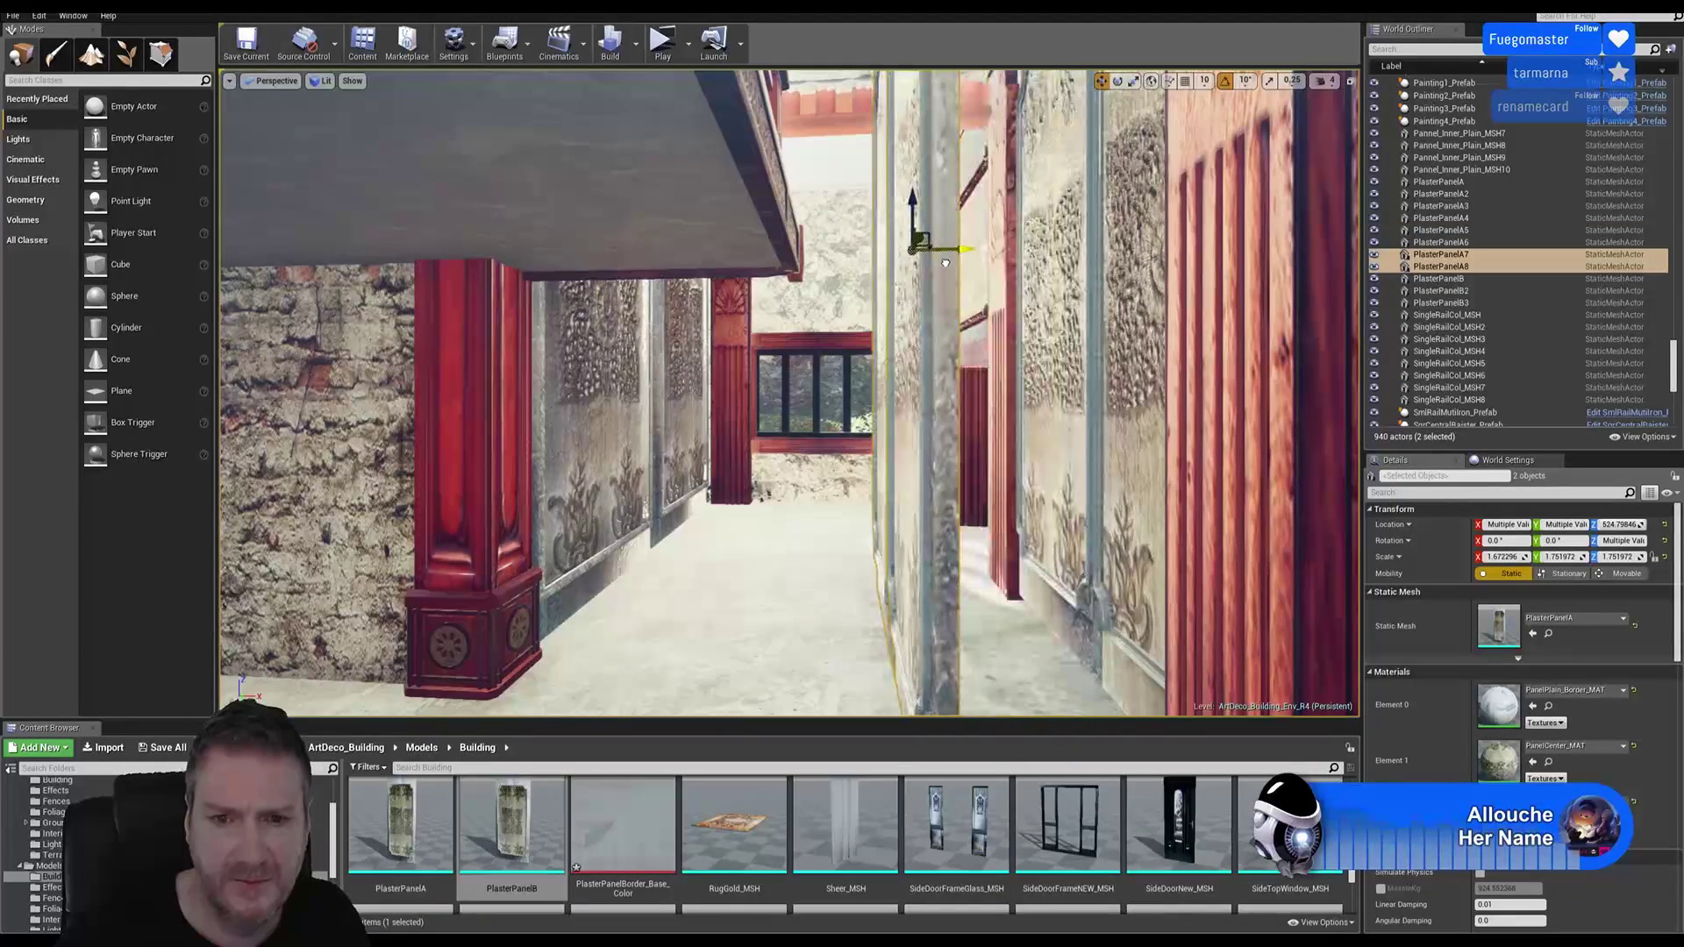
pyautogui.click(1118, 82)
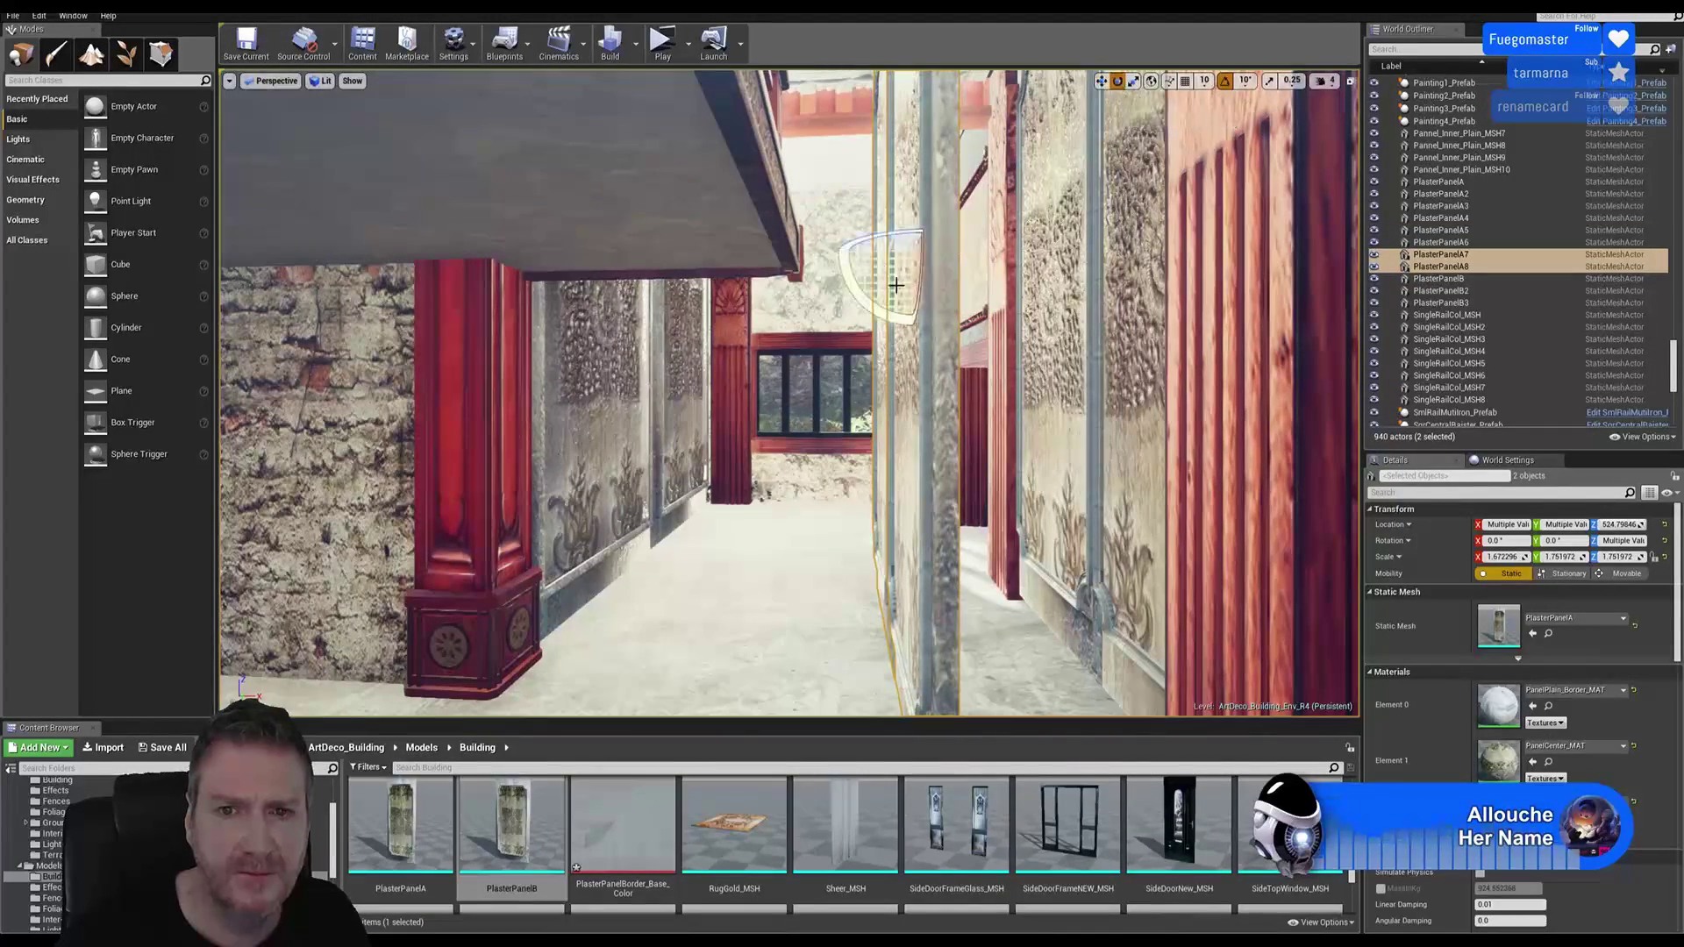
pyautogui.moveTo(878, 233); pyautogui.dragTo(832, 260)
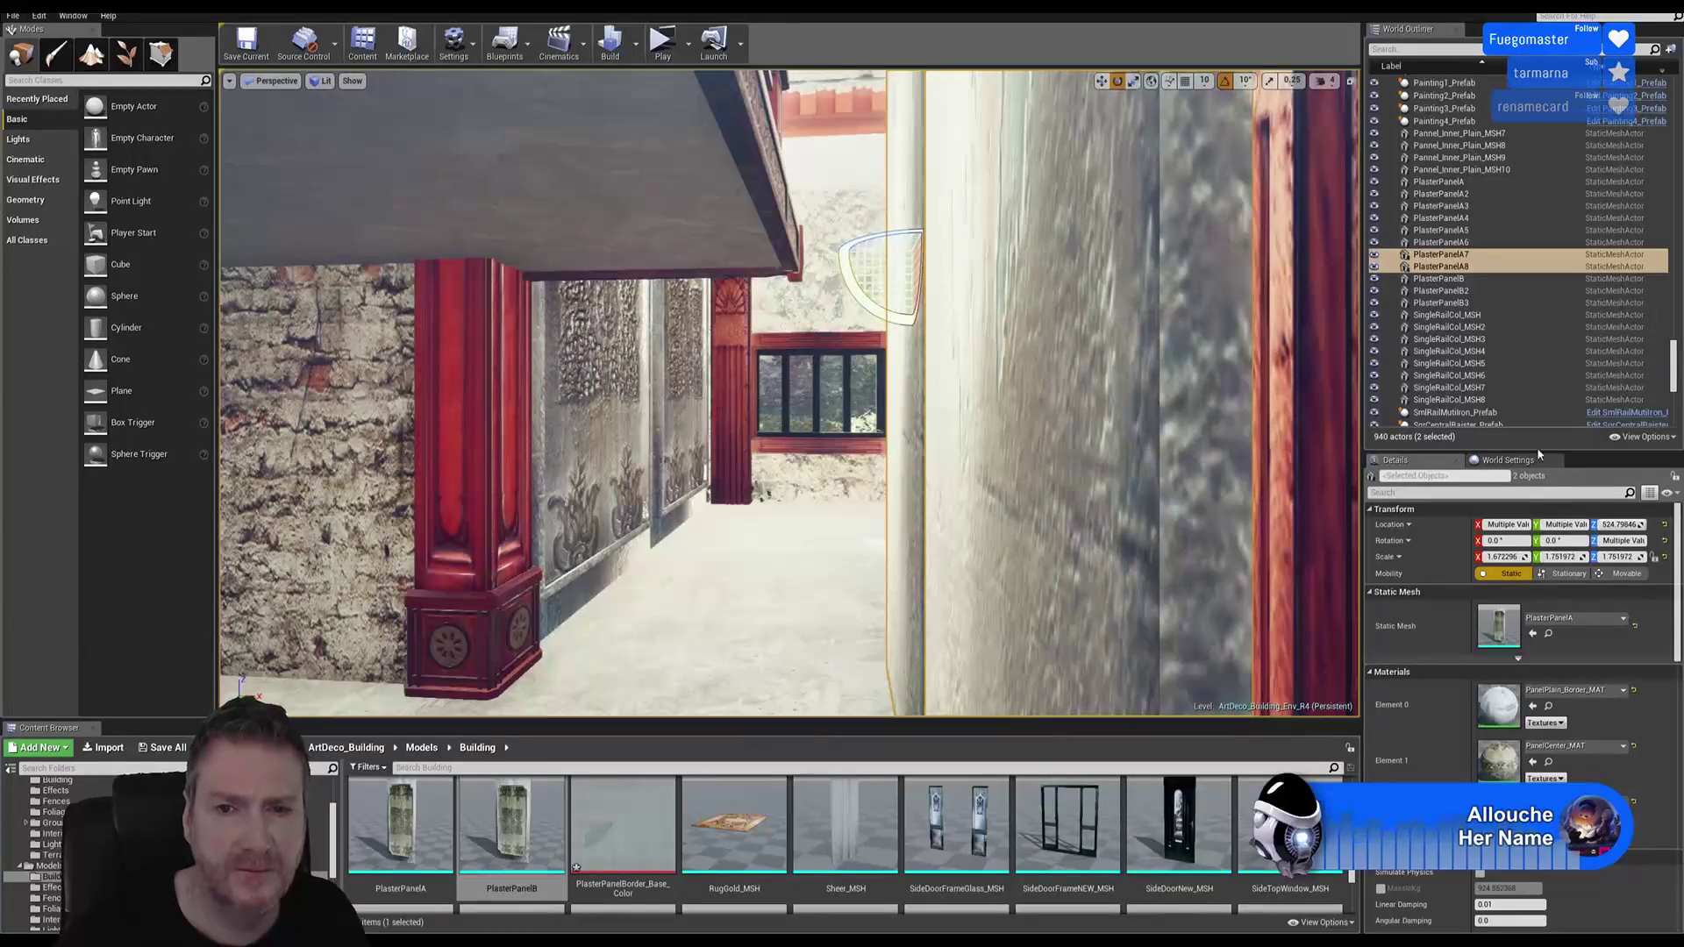
# Step: Delete the two old Pannel_Inner_Plain panels from the wall facing the duplicated pair
pyautogui.moveTo(1150, 416); pyautogui.dragTo(1044, 428, button='right')
pyautogui.click(549, 410)
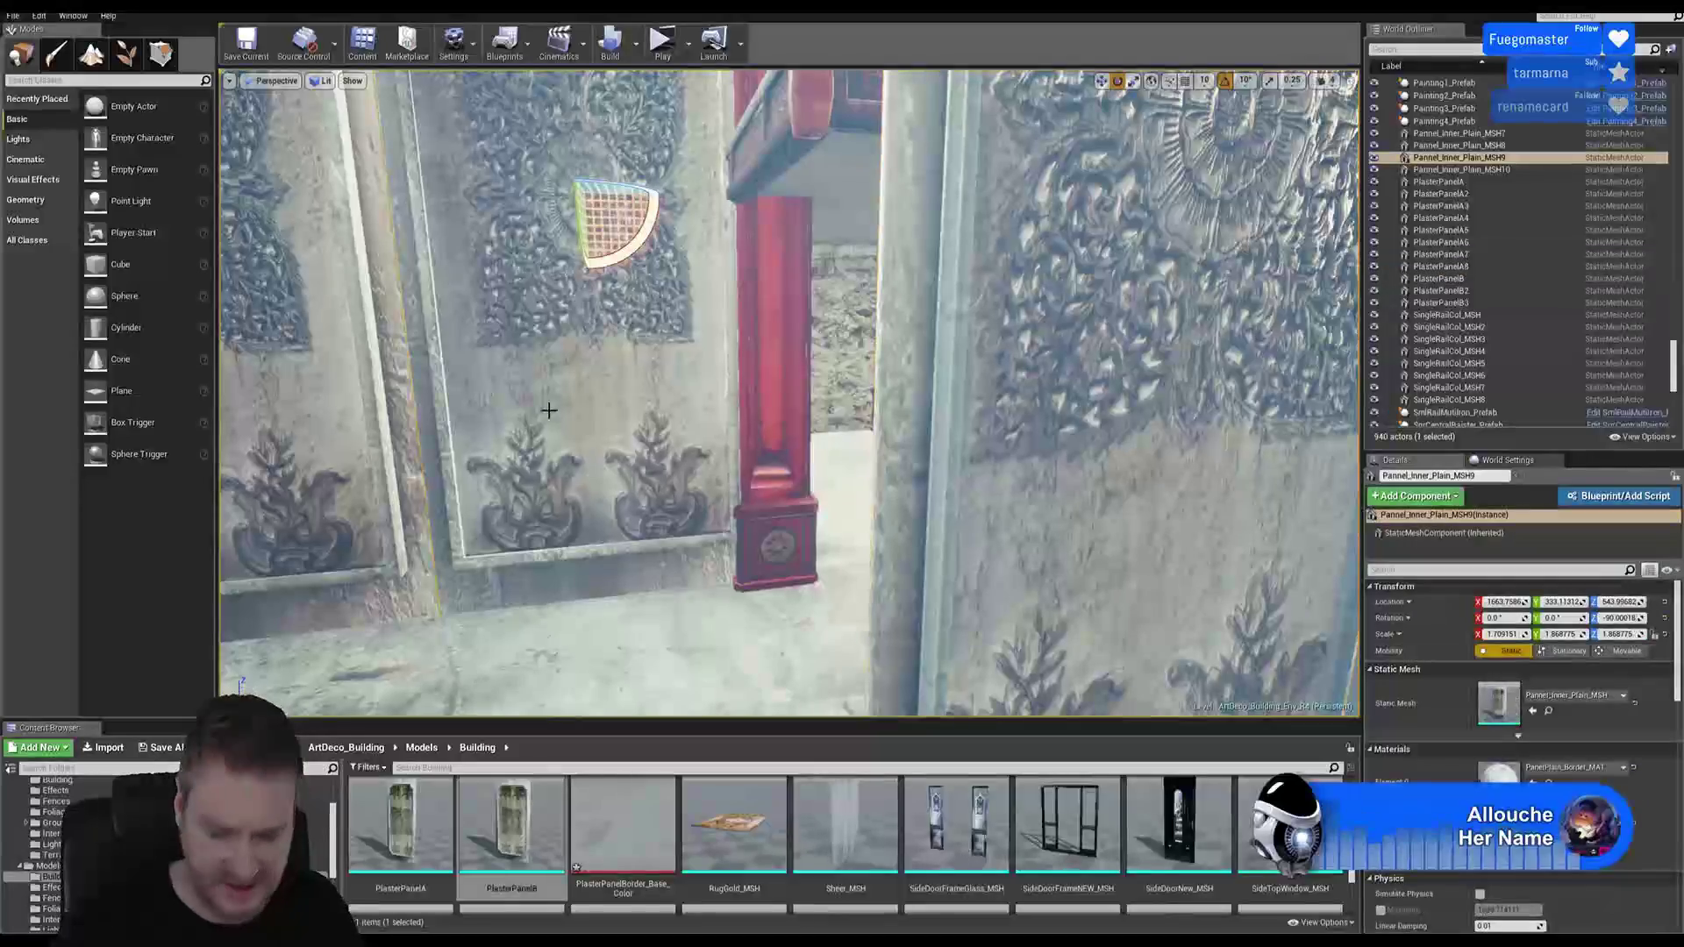
pyautogui.press('Delete')
pyautogui.click(392, 425)
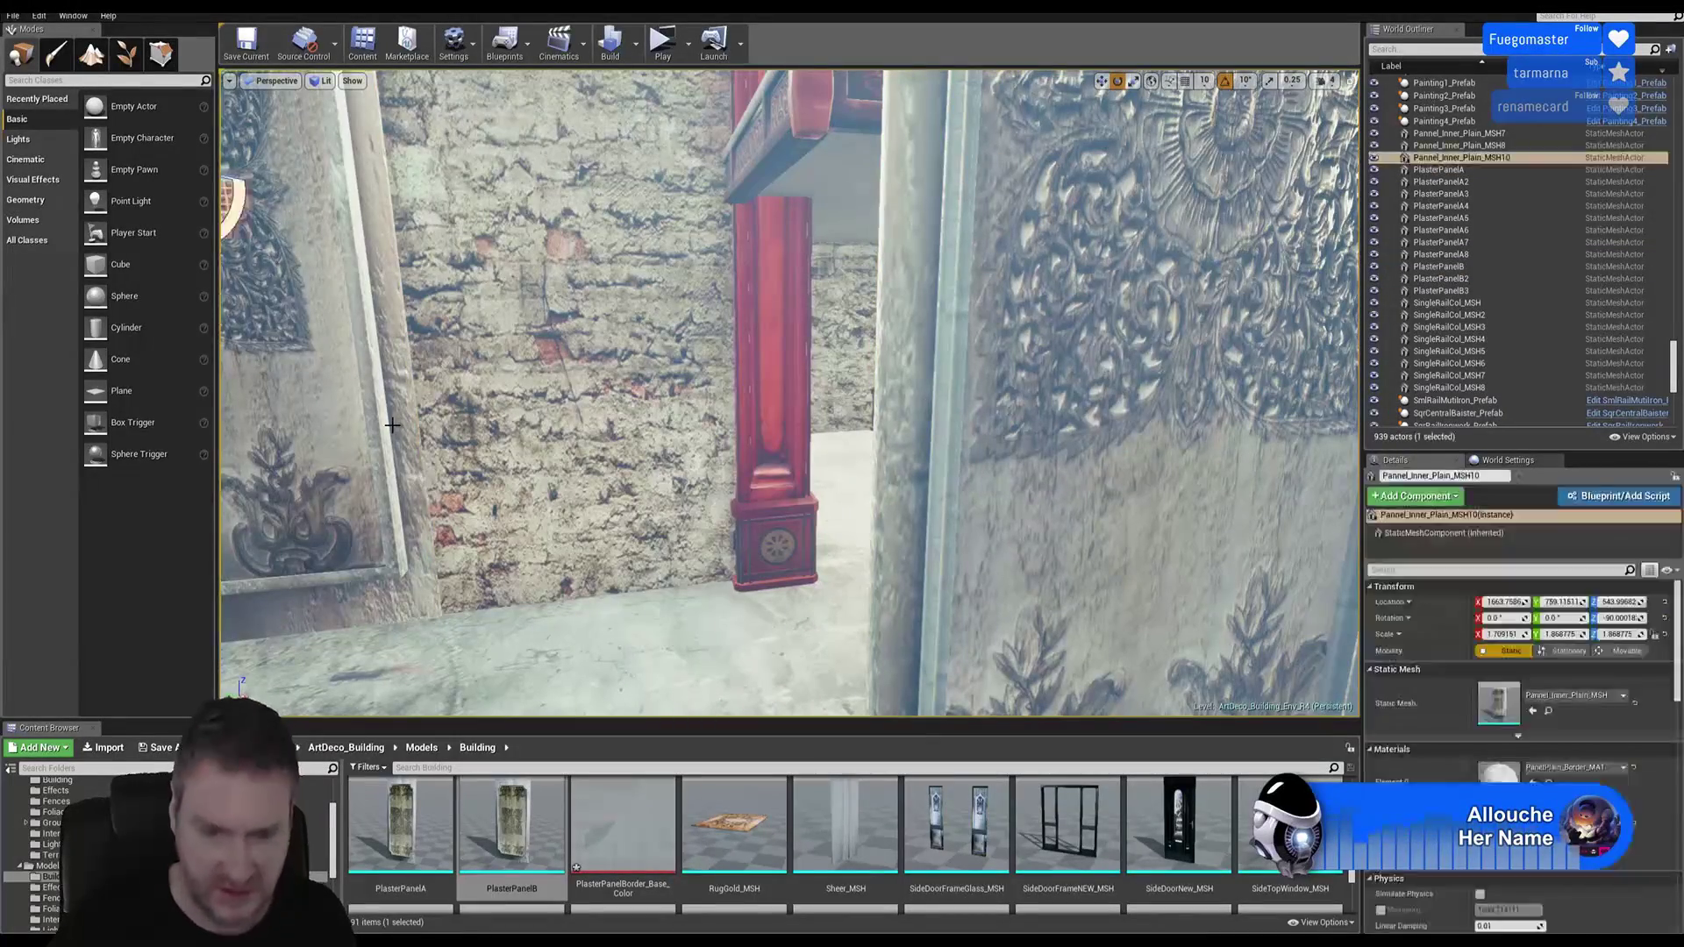
pyautogui.press('Delete')
# Step: Select both duplicated plaster panels and move them along X onto the bare wall, to about 1657
pyautogui.moveTo(719, 362); pyautogui.dragTo(789, 355, button='right')
pyautogui.click(878, 187)
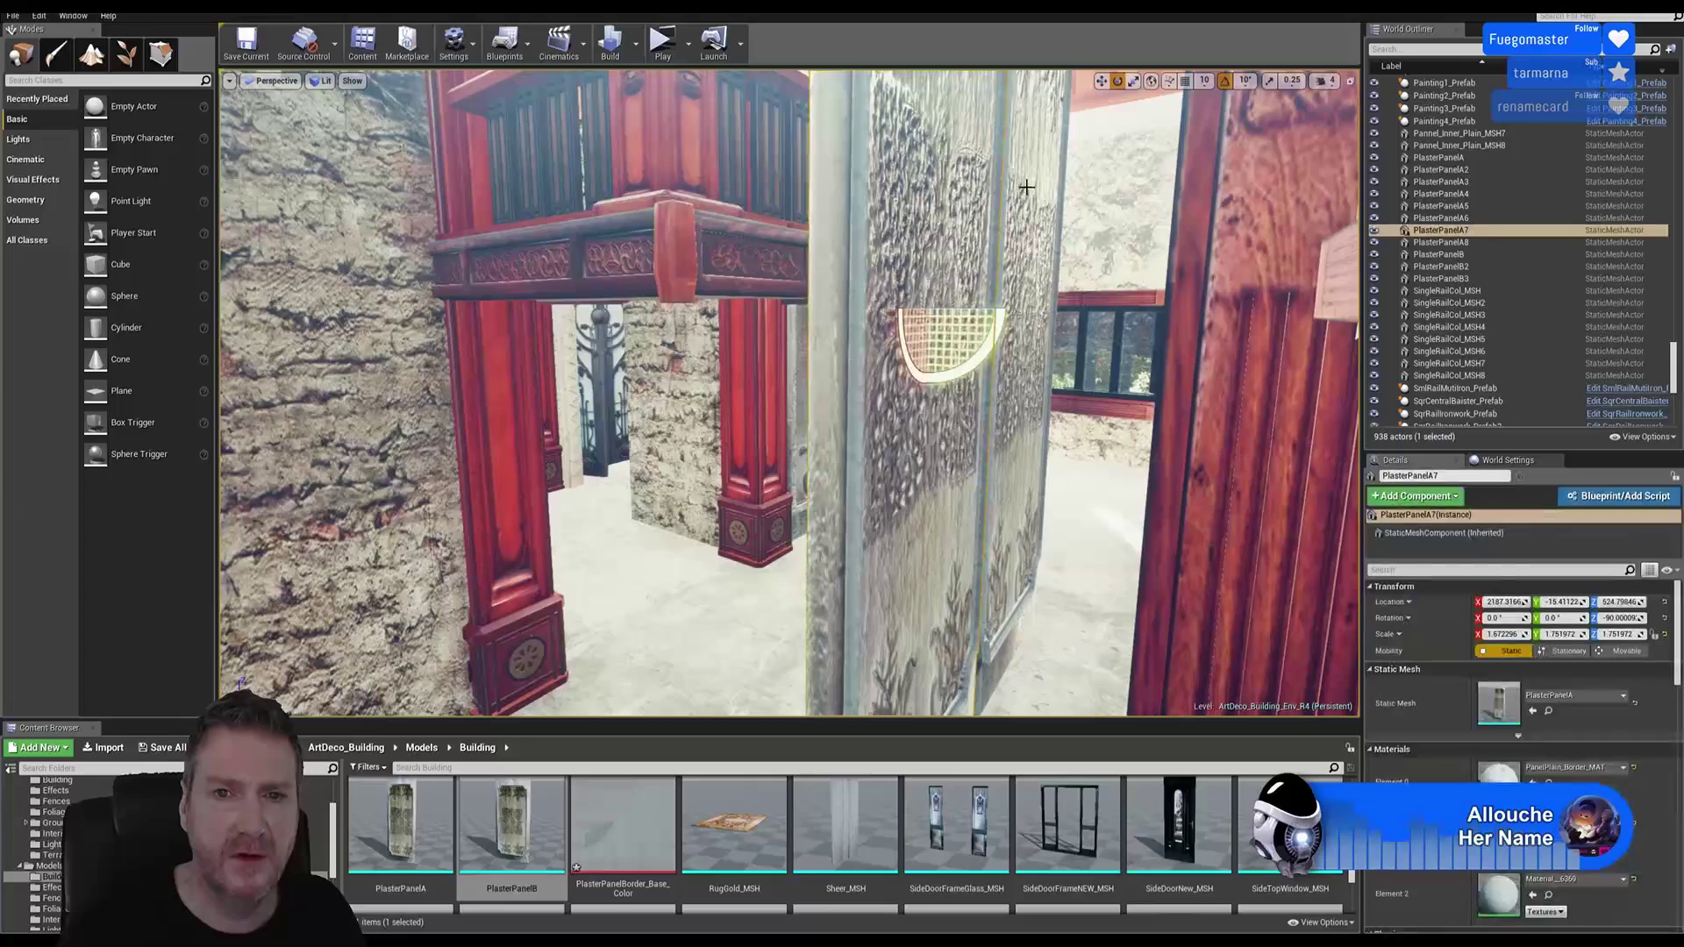
pyautogui.keyDown('ctrl'); pyautogui.click(1030, 187); pyautogui.keyUp('ctrl')
pyautogui.click(1102, 82)
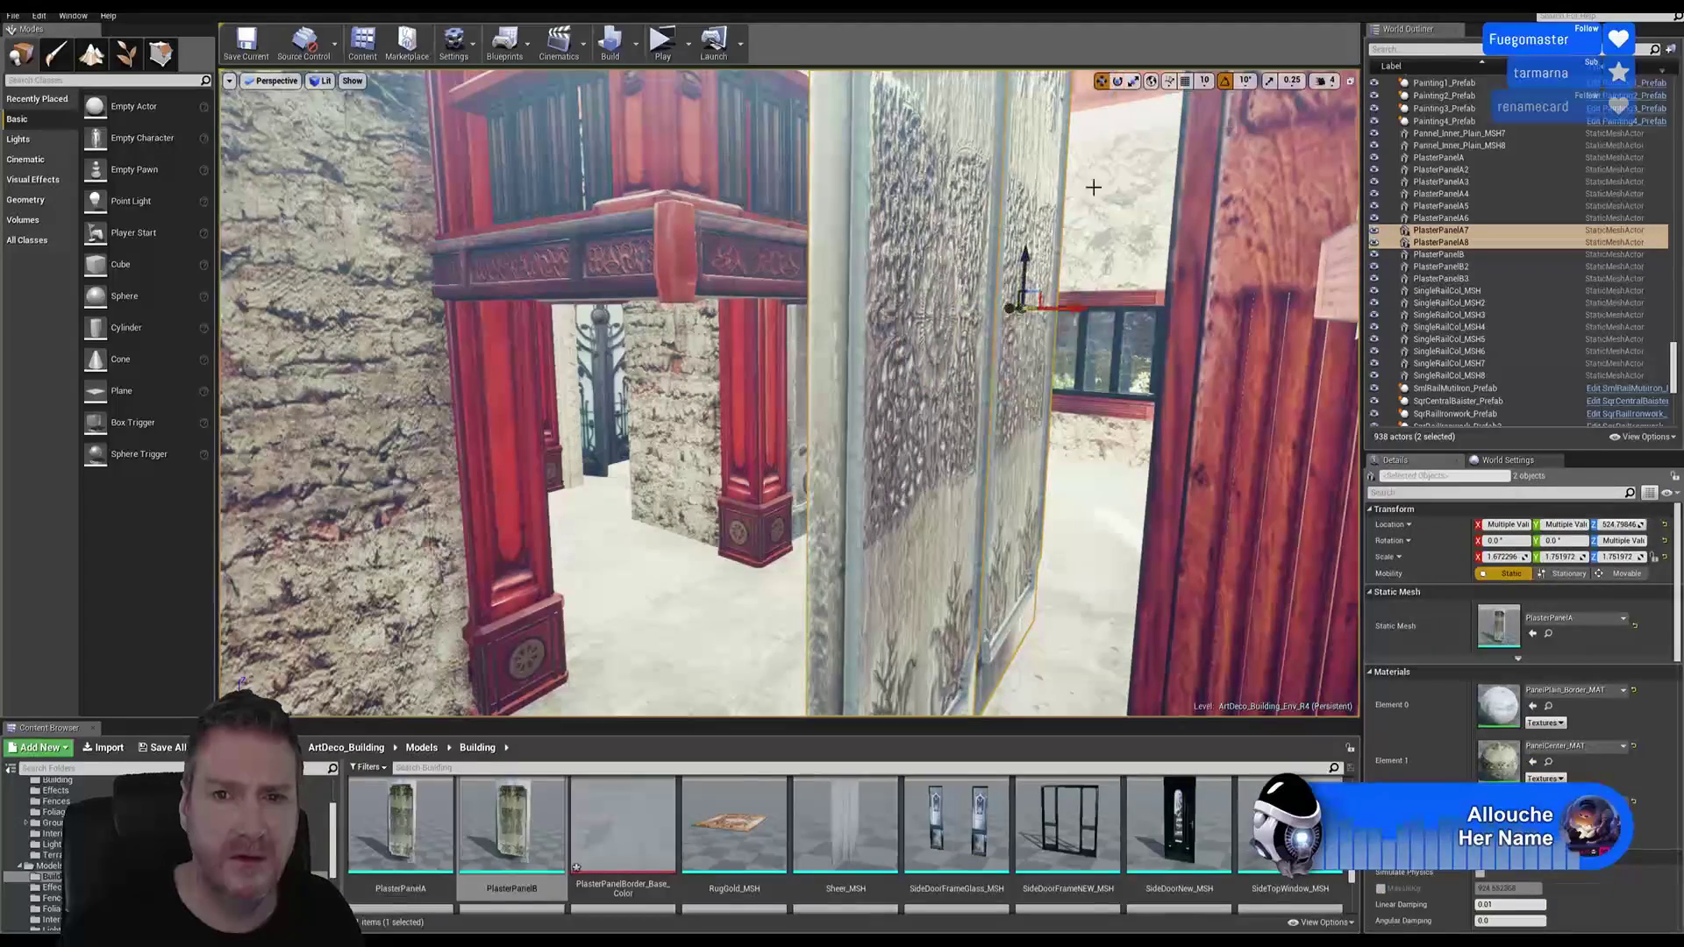
pyautogui.moveTo(1011, 308); pyautogui.dragTo(518, 330)
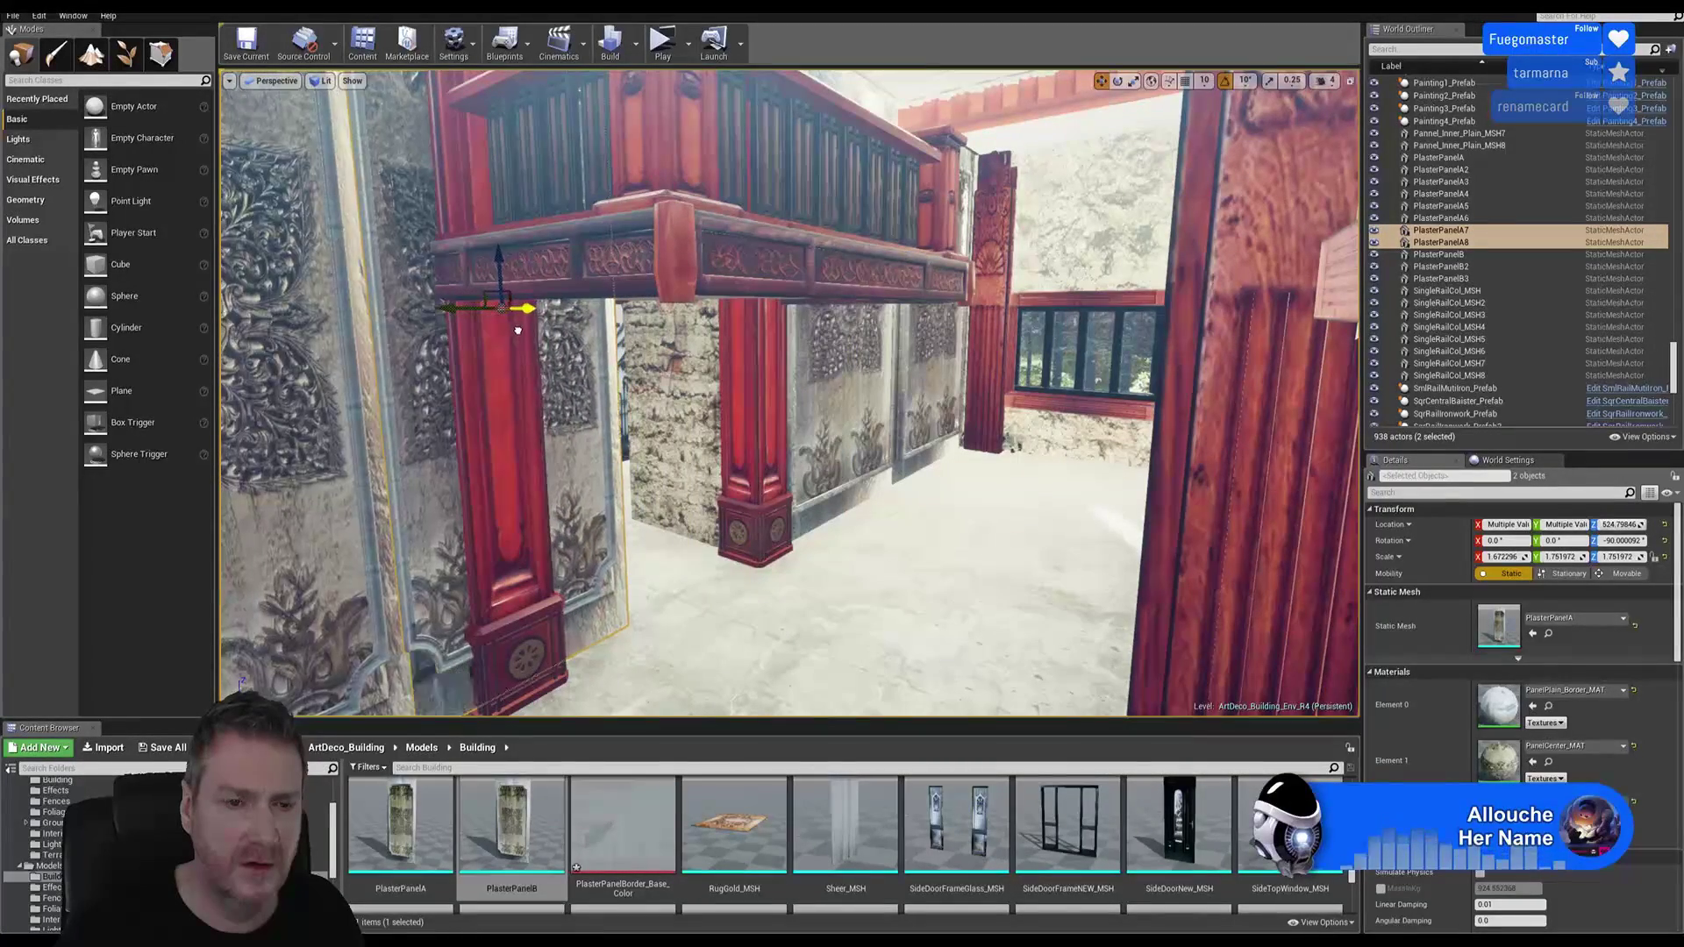
pyautogui.moveTo(736, 465); pyautogui.dragTo(627, 457, button='right')
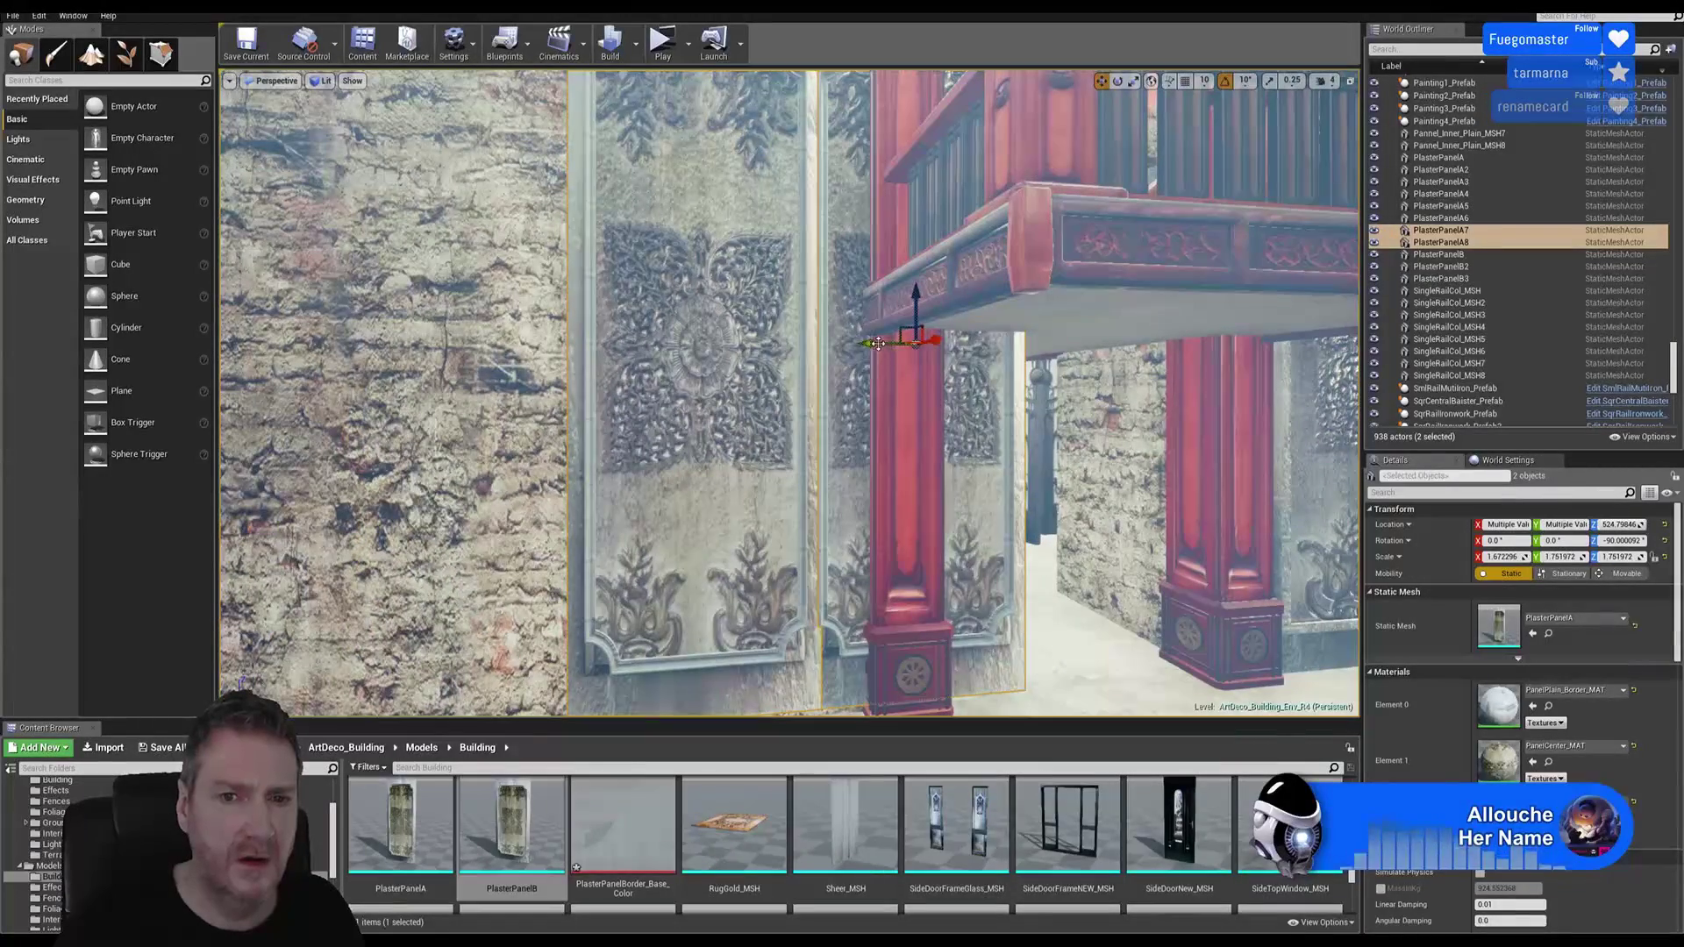
# Step: Slide the panel pair along Y into the bare stretch of wall beside the window-side red column
pyautogui.moveTo(878, 344); pyautogui.dragTo(545, 340)
pyautogui.moveTo(757, 362); pyautogui.dragTo(716, 436, button='right')
pyautogui.moveTo(697, 424); pyautogui.dragTo(718, 424)
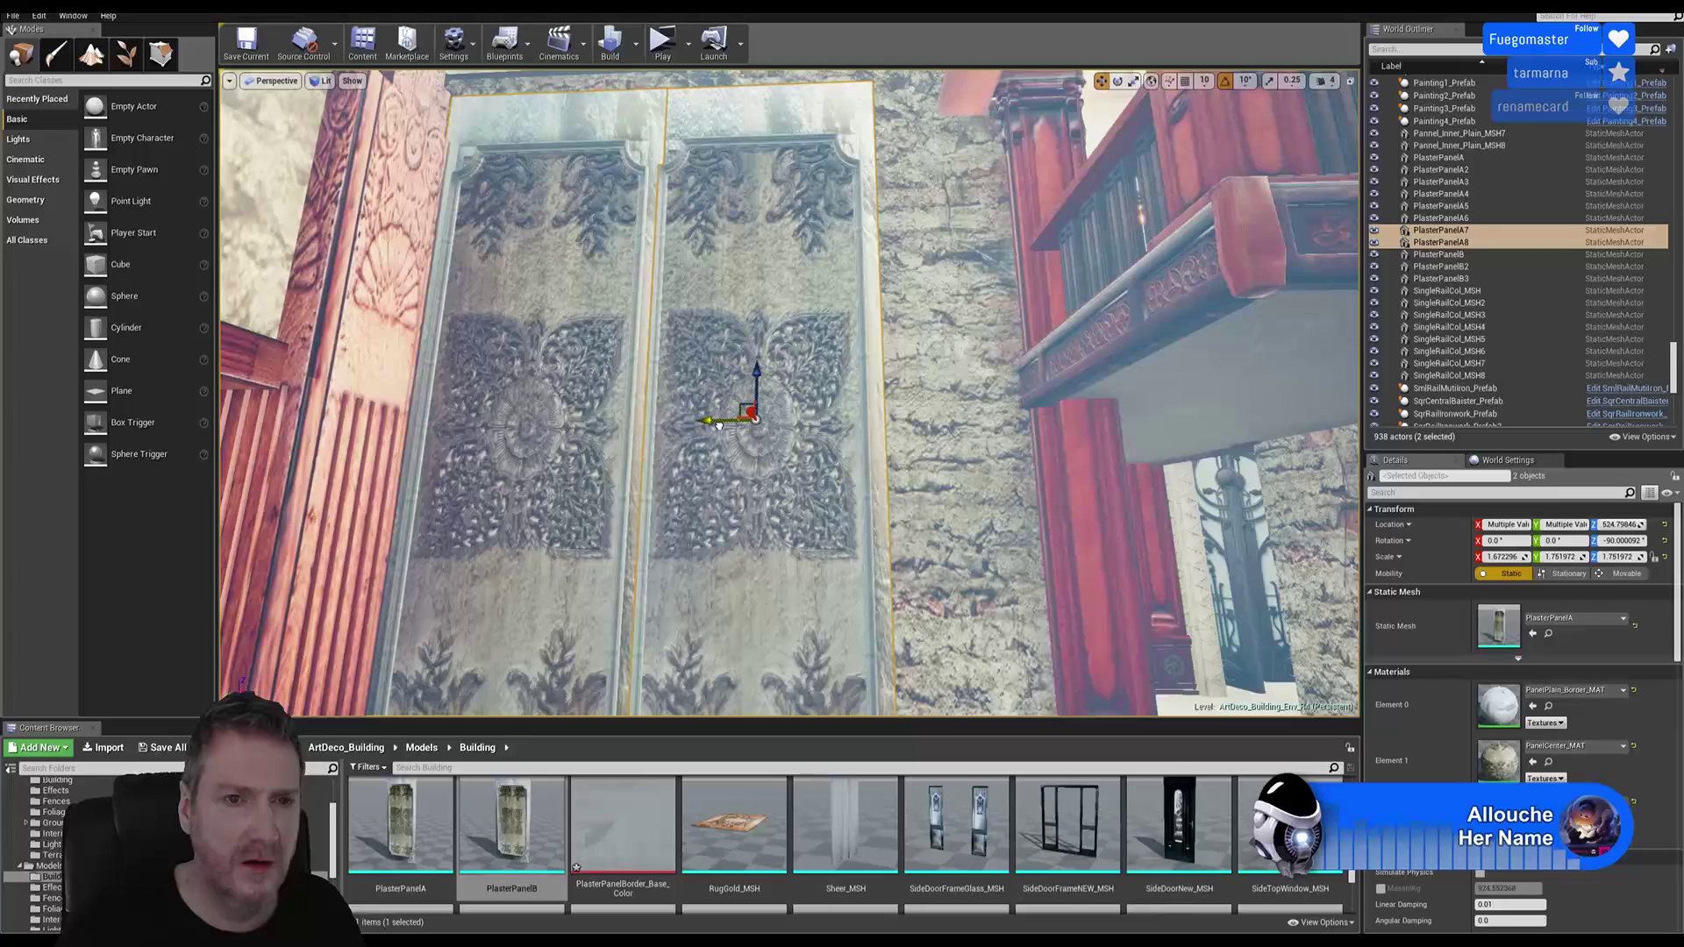
pyautogui.moveTo(881, 358); pyautogui.dragTo(873, 352, button='right')
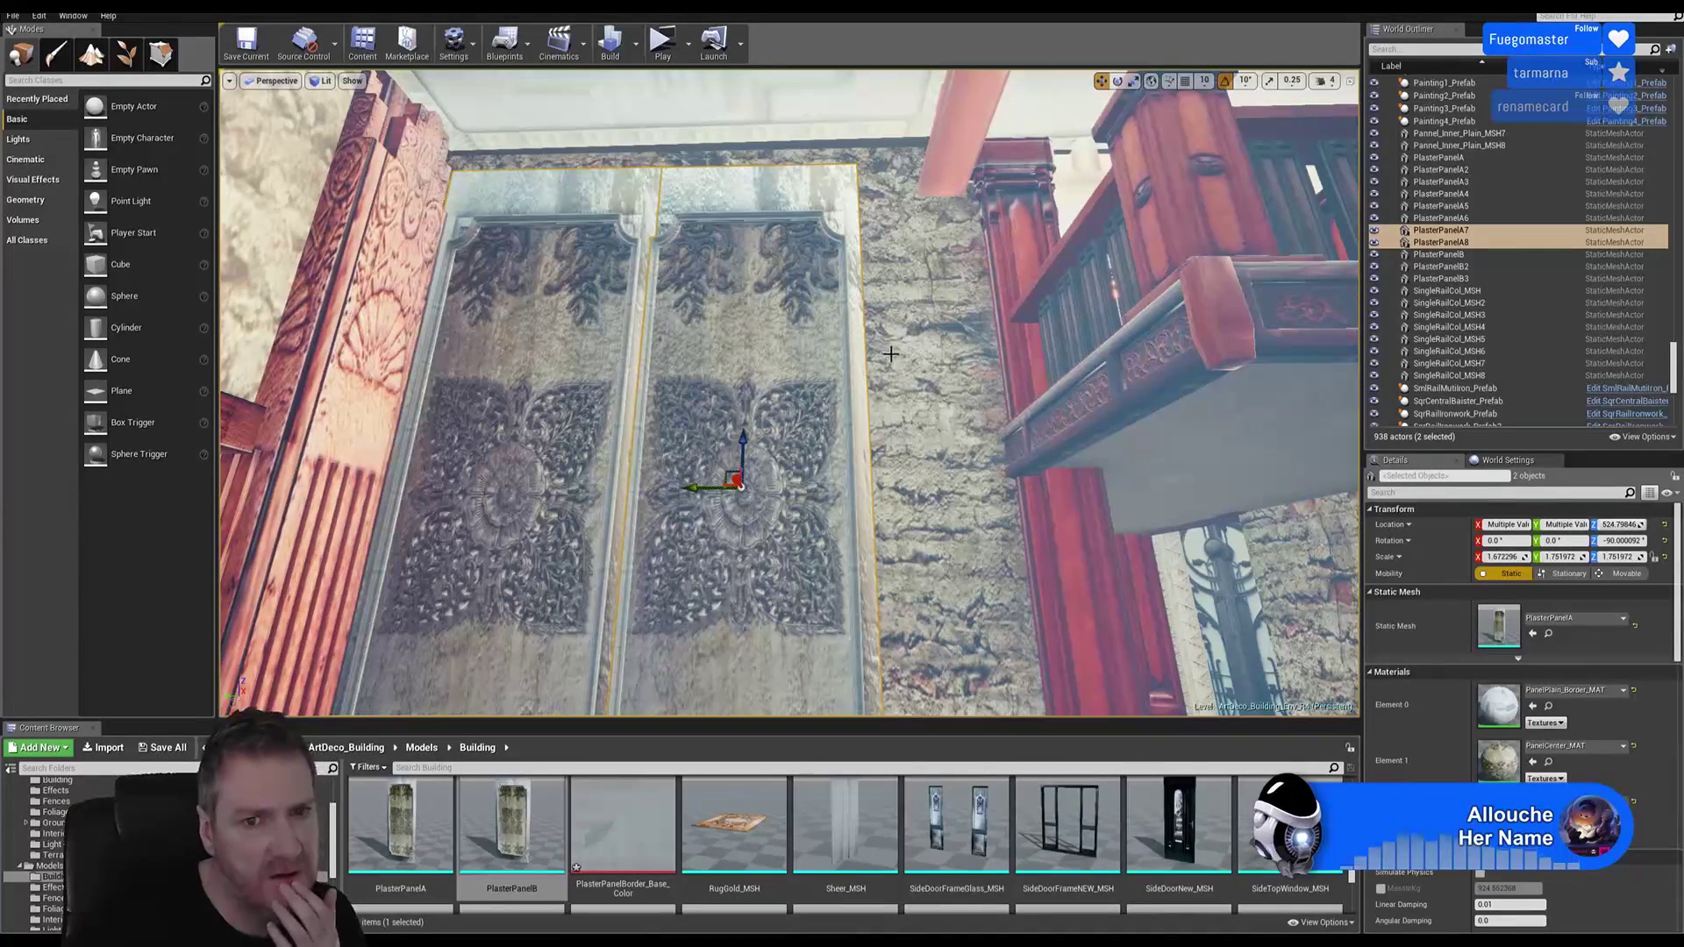
pyautogui.moveTo(890, 354); pyautogui.dragTo(874, 343, button='right')
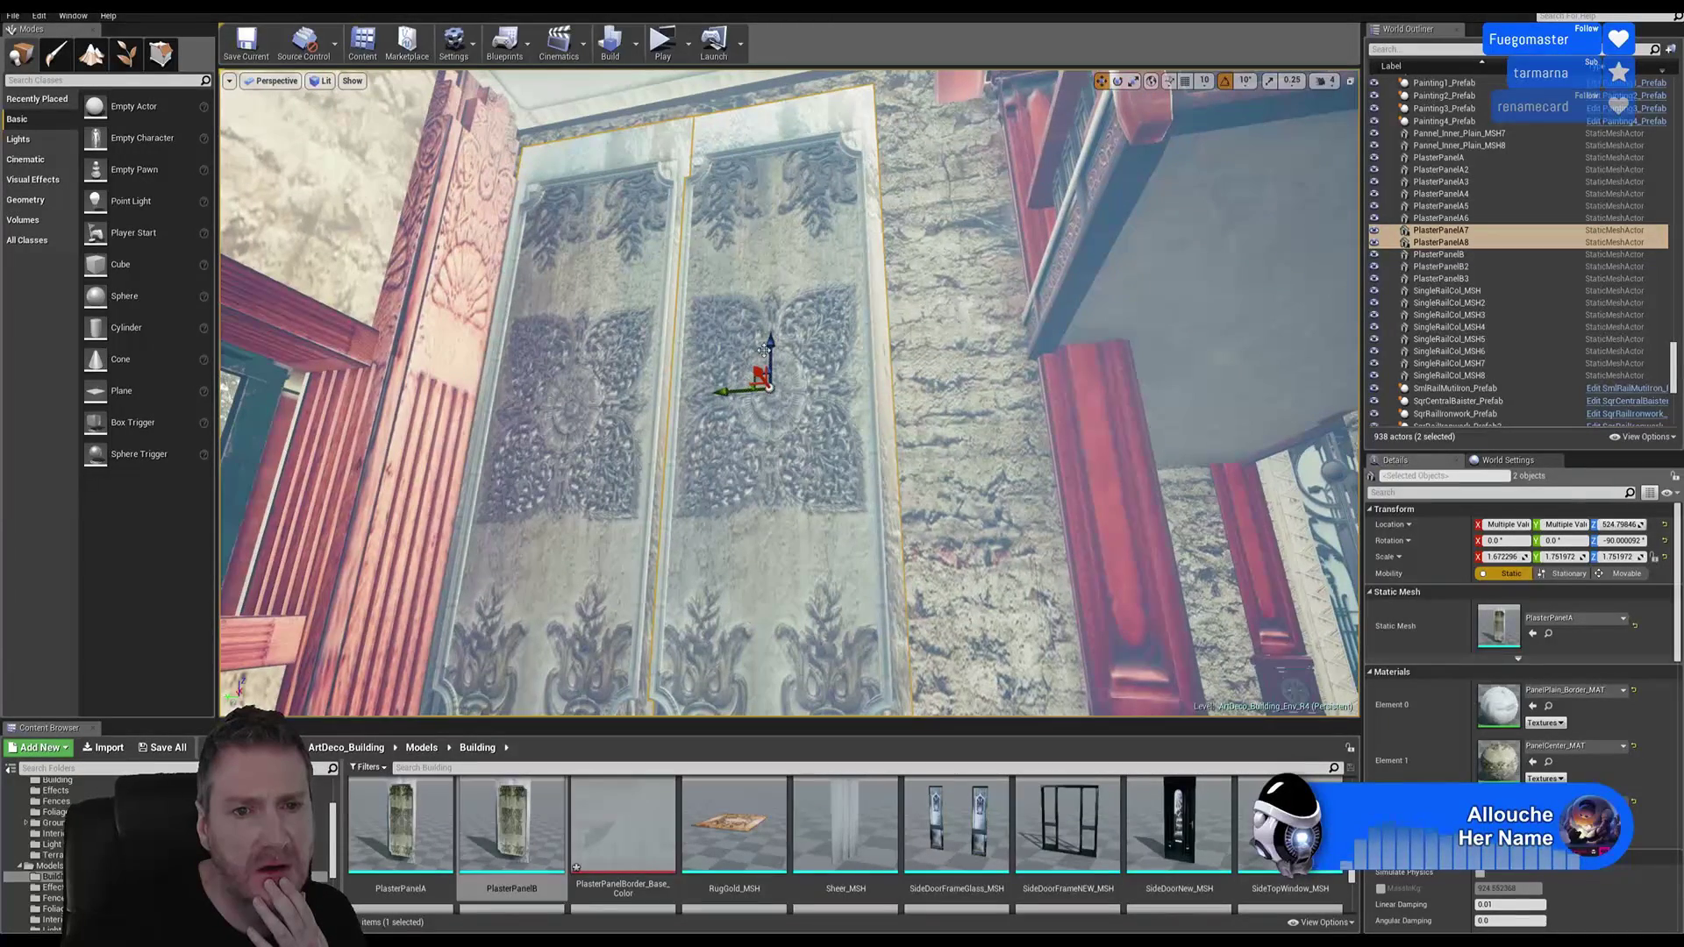
pyautogui.moveTo(736, 391); pyautogui.dragTo(777, 390)
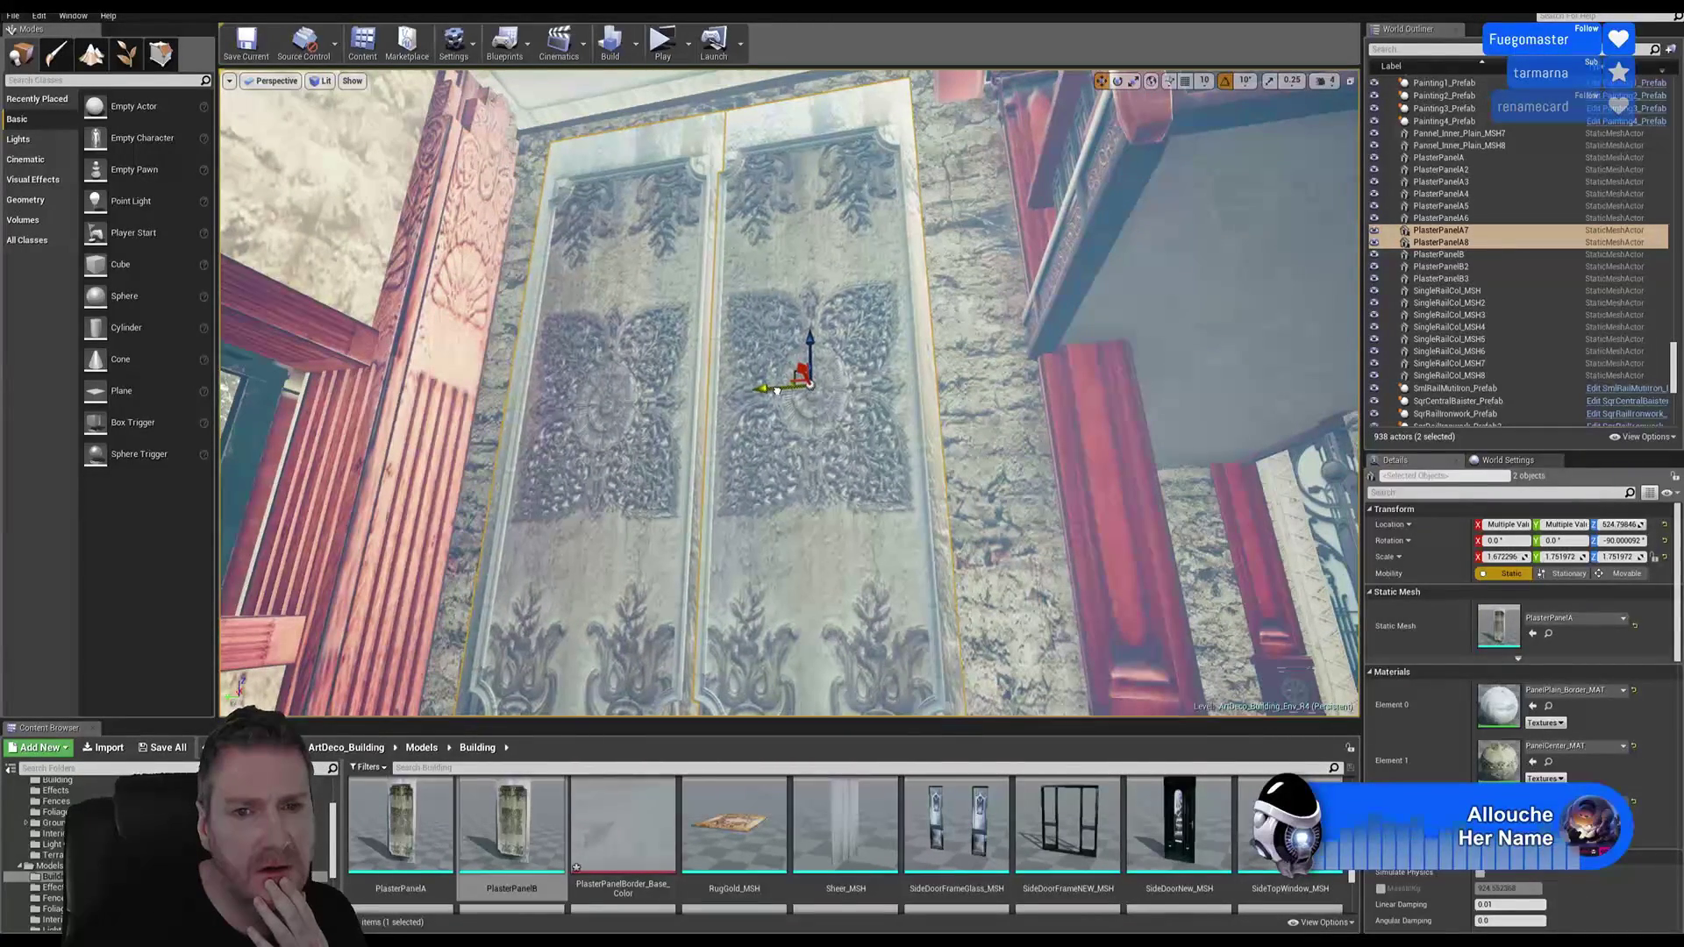
# Step: Widen the panel pair to an X scale of about 2.18 and shift it along Y to fill the gap between the columns
pyautogui.click(1133, 80)
pyautogui.moveTo(868, 377); pyautogui.dragTo(1074, 235)
pyautogui.click(1102, 81)
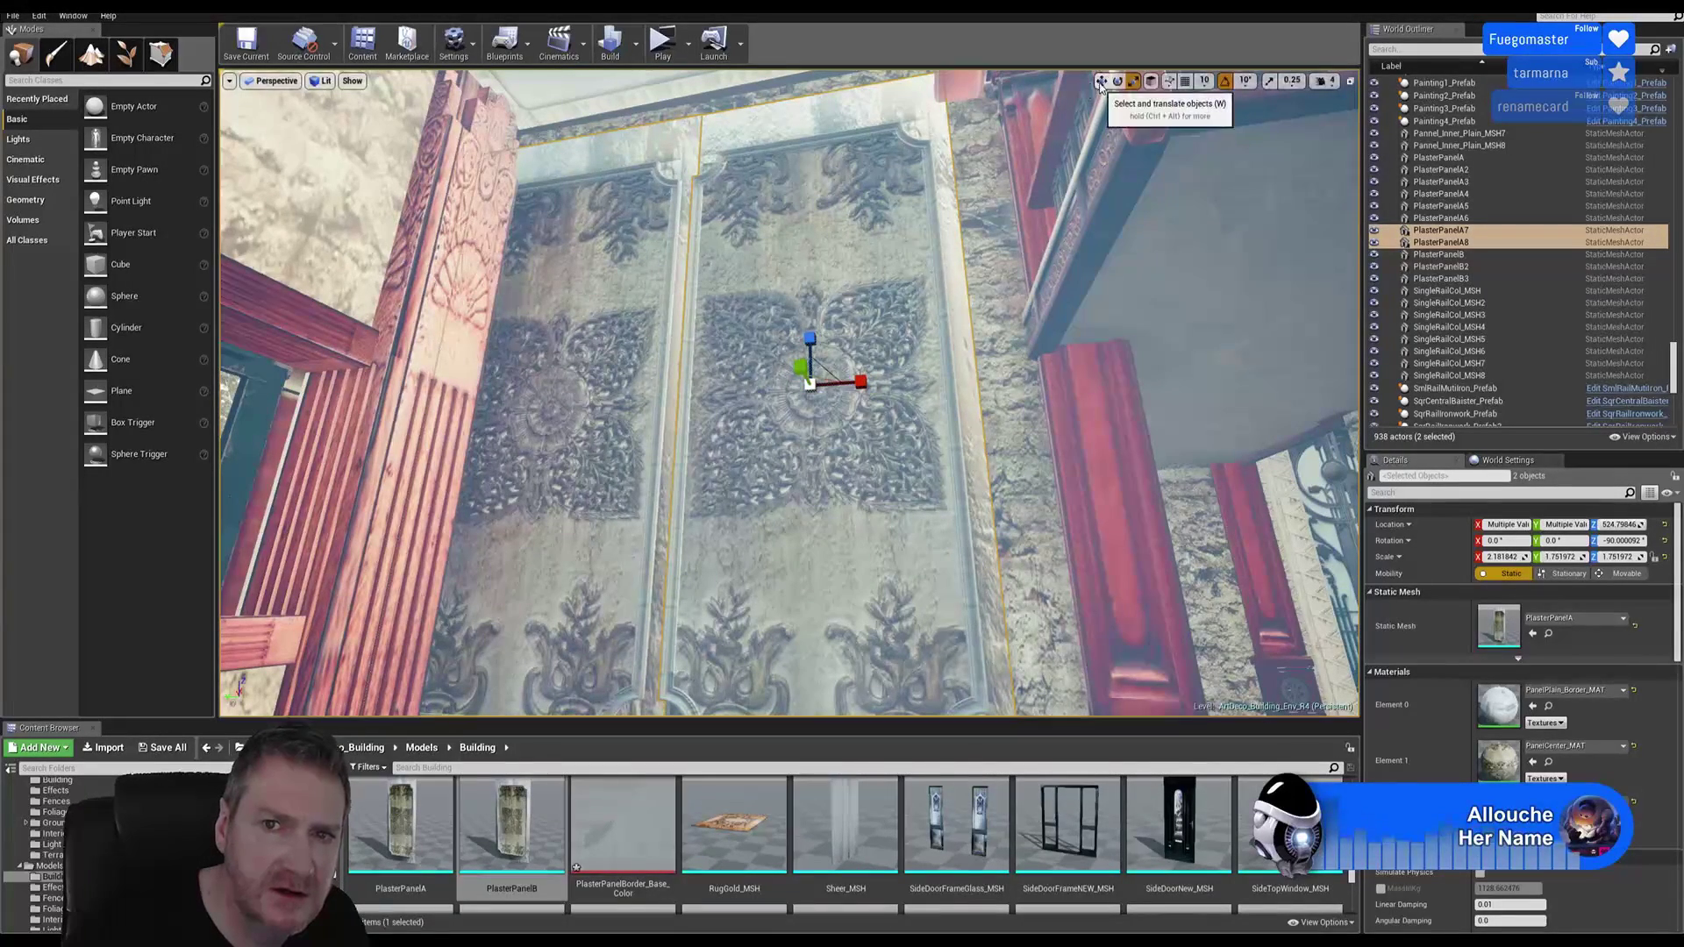
pyautogui.click(1152, 81)
pyautogui.moveTo(768, 389); pyautogui.dragTo(834, 380)
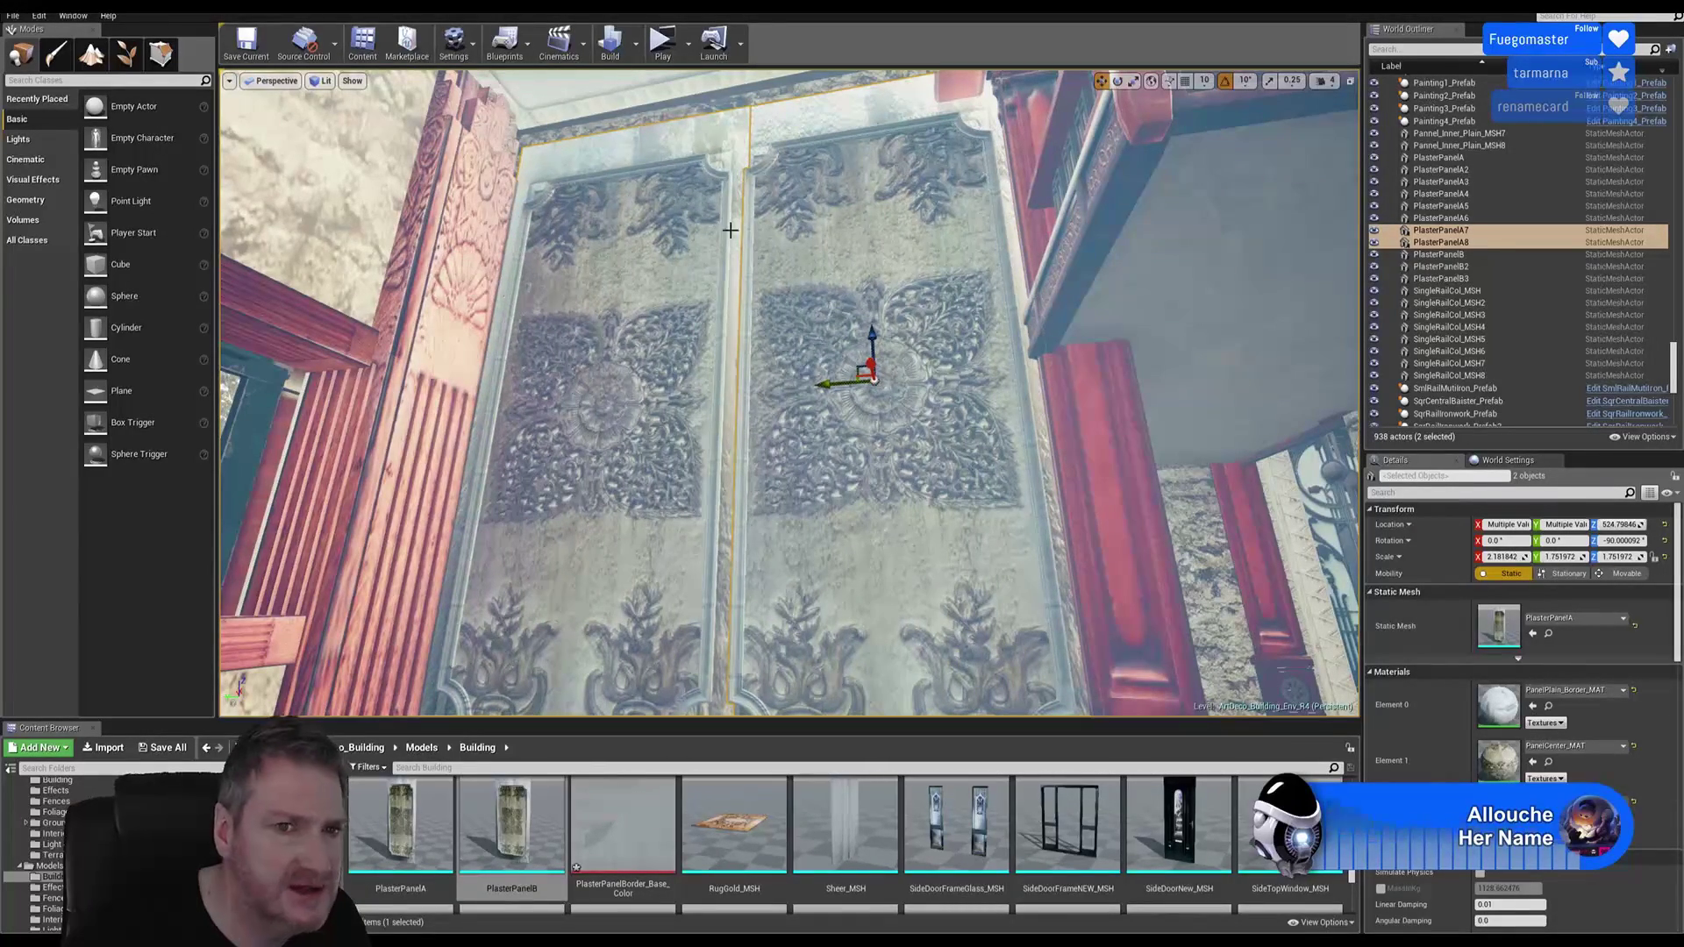
# Step: Stretch the panel pair vertically to a Z scale of about 1.83
pyautogui.moveTo(730, 230)
pyautogui.mouseDown(button='right')
pyautogui.moveTo(730, 300)
pyautogui.moveTo(742, 234)
pyautogui.moveTo(708, 235)
pyautogui.moveTo(735, 196)
pyautogui.moveTo(705, 214)
pyautogui.moveTo(714, 253)
pyautogui.moveTo(681, 262)
pyautogui.moveTo(704, 248)
pyautogui.mouseUp(button='right')
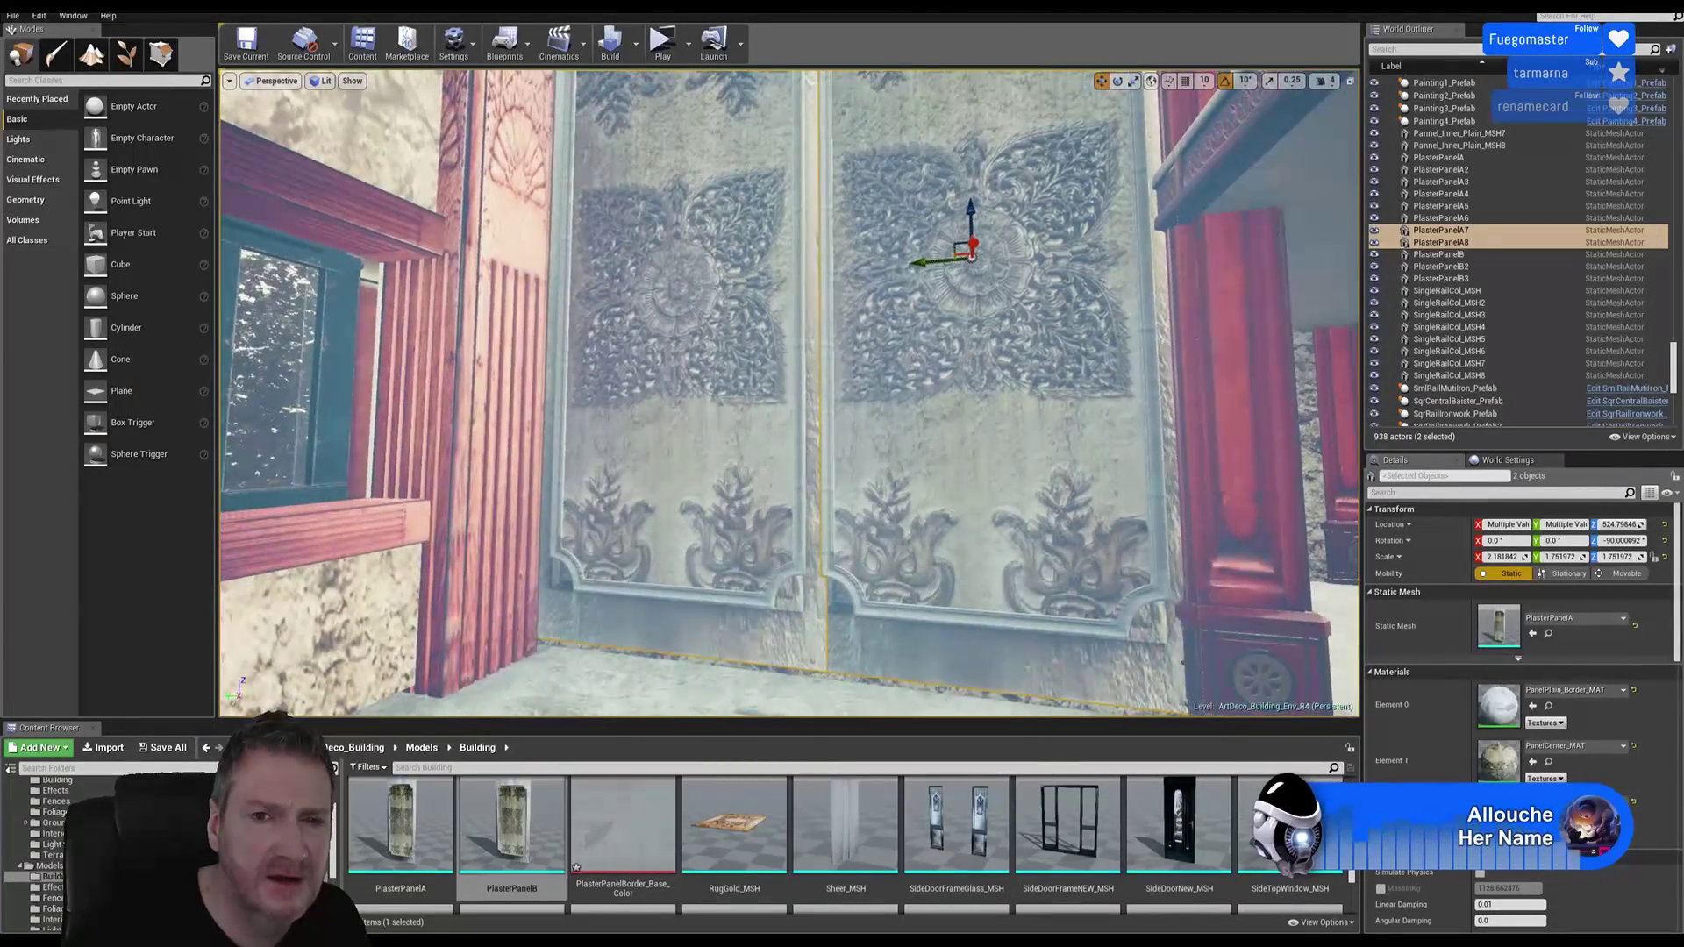
pyautogui.click(1134, 81)
pyautogui.moveTo(980, 211); pyautogui.dragTo(980, 201)
pyautogui.moveTo(1137, 329); pyautogui.dragTo(1139, 319, button='right')
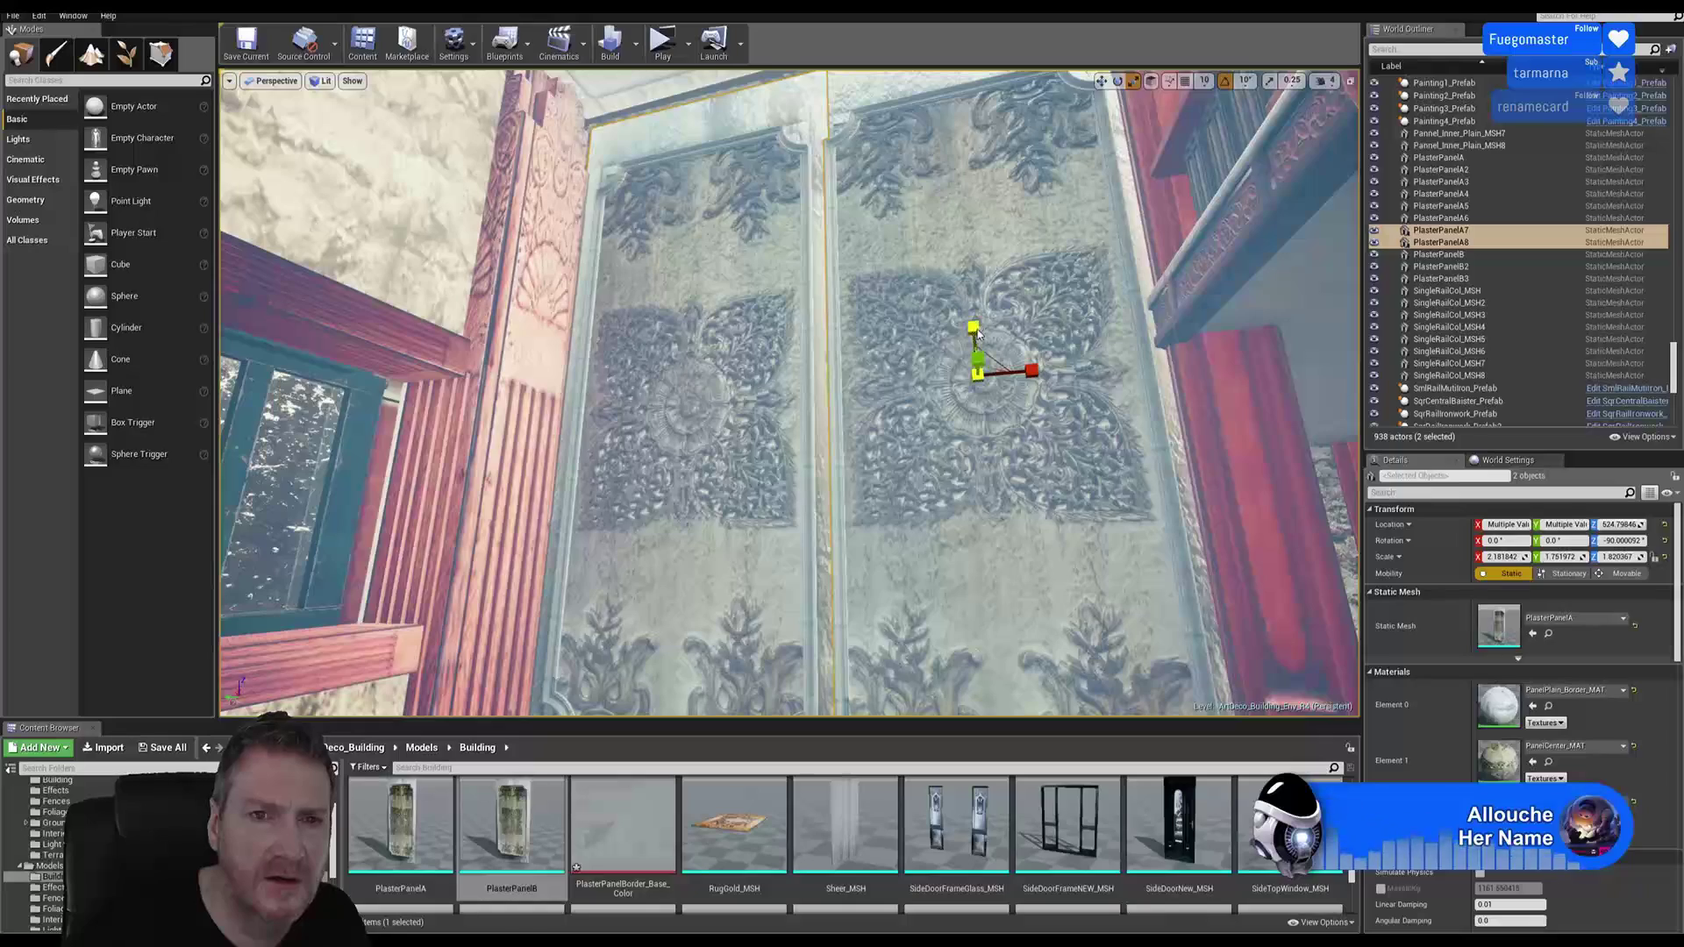
pyautogui.click(983, 337)
# Step: Reselect both plaster panels and raise them to a Z location of about 542.3
pyautogui.click(1101, 81)
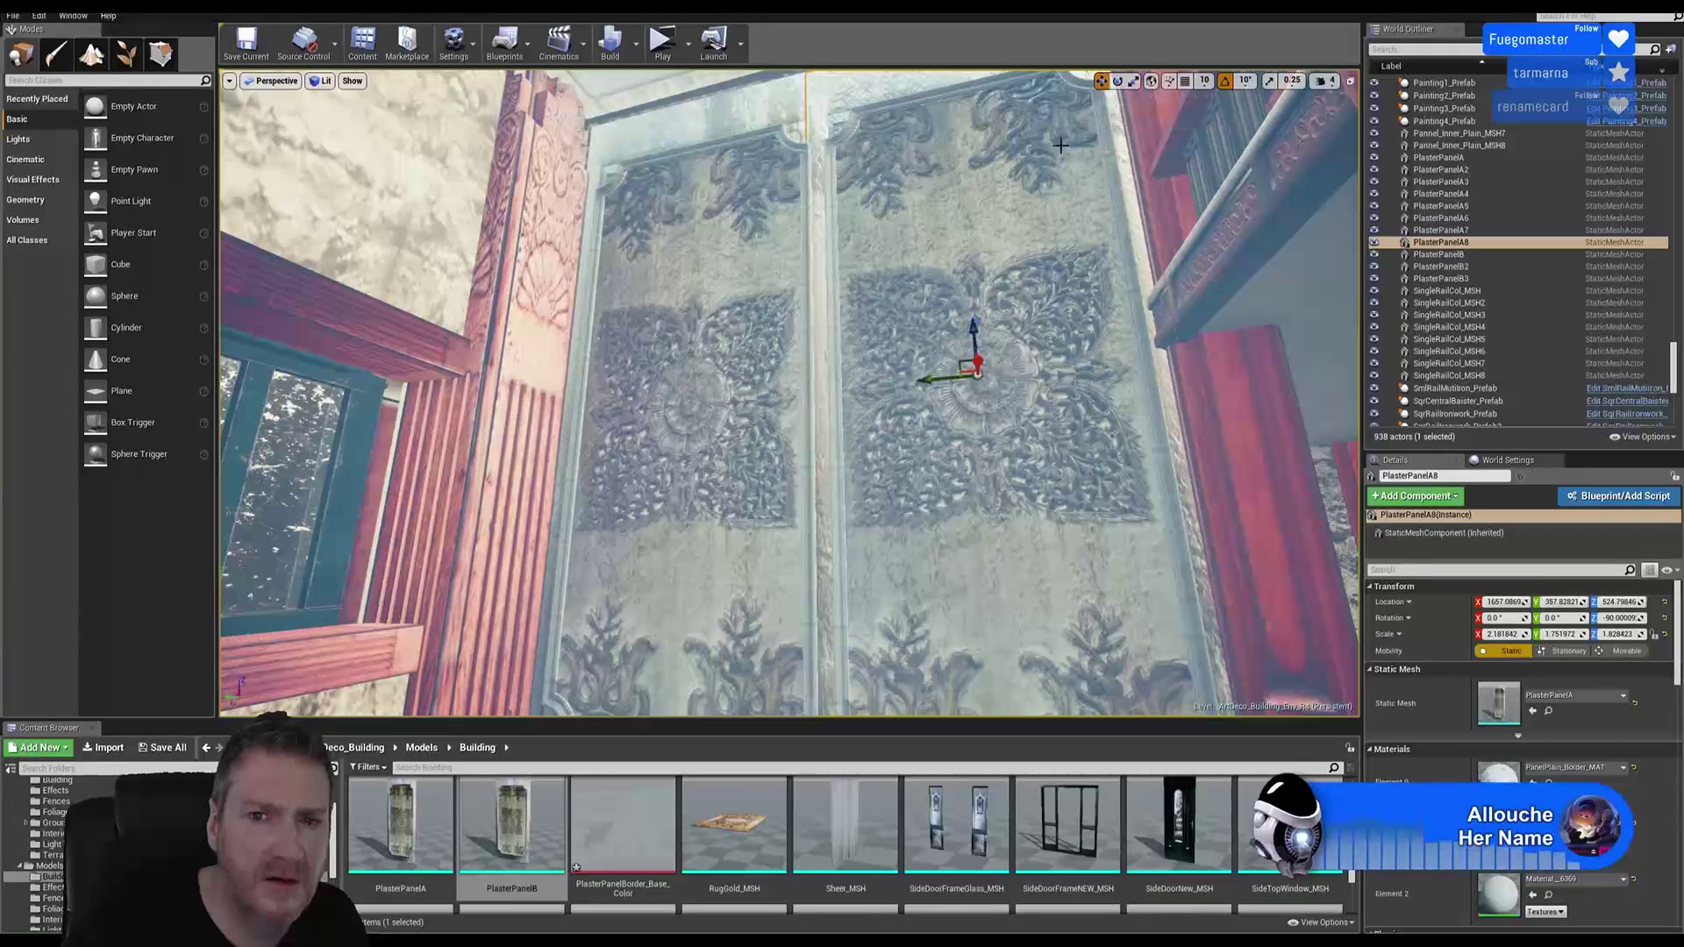
pyautogui.click(761, 255)
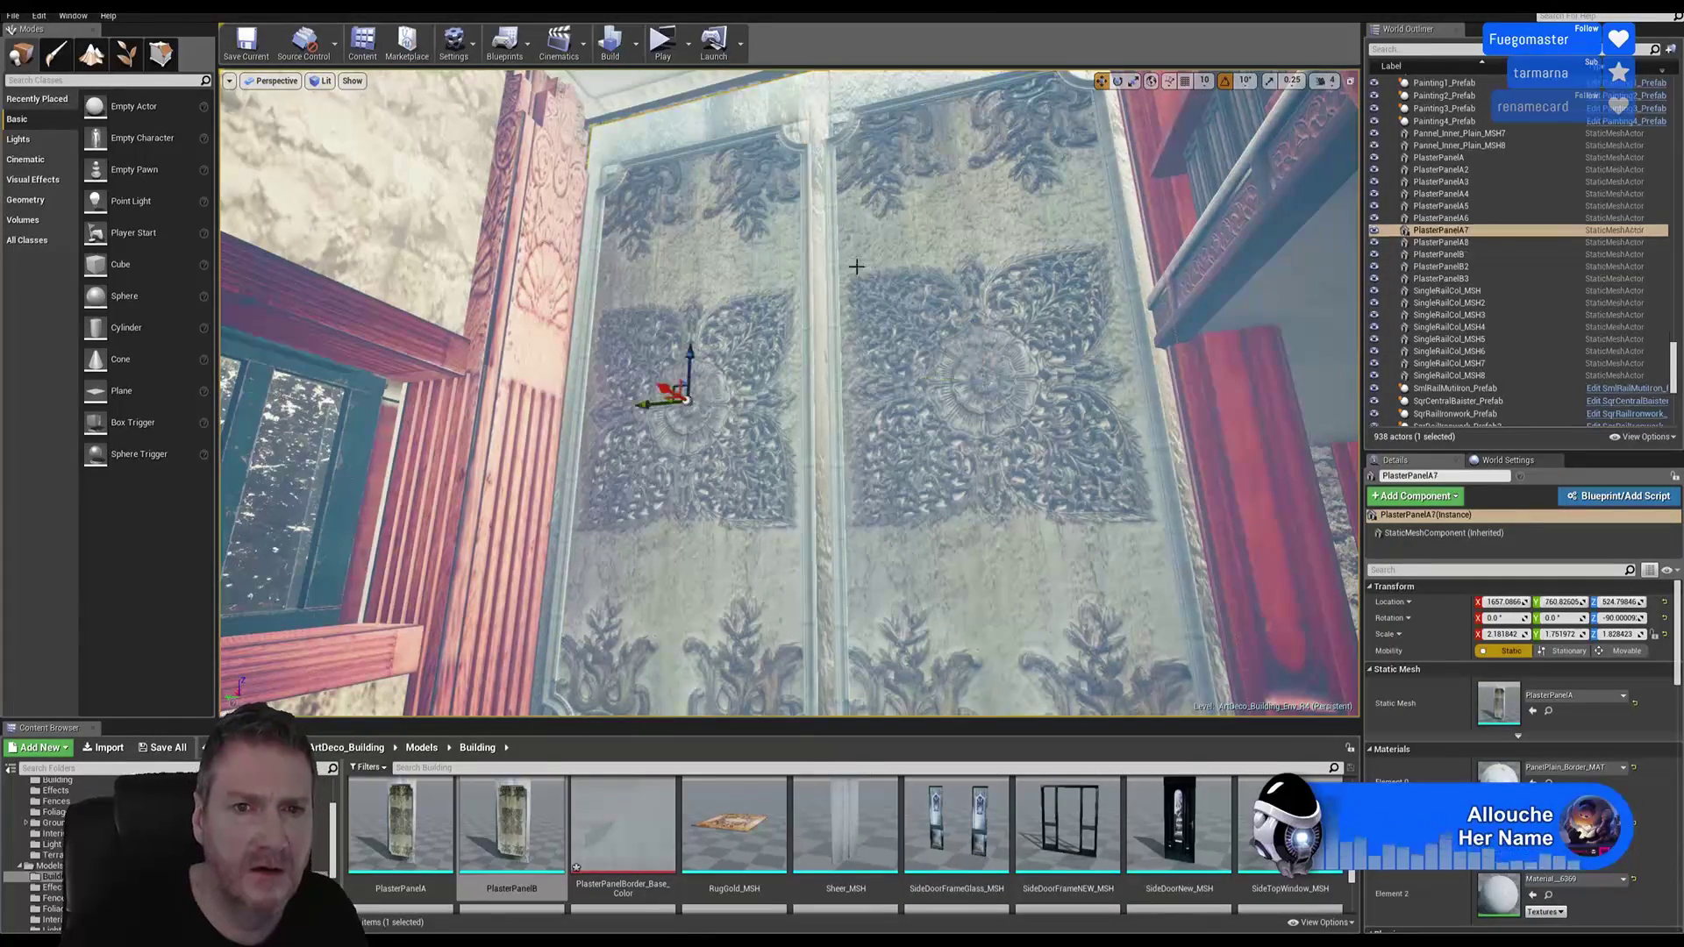
pyautogui.keyDown('ctrl'); pyautogui.click(902, 265); pyautogui.keyUp('ctrl')
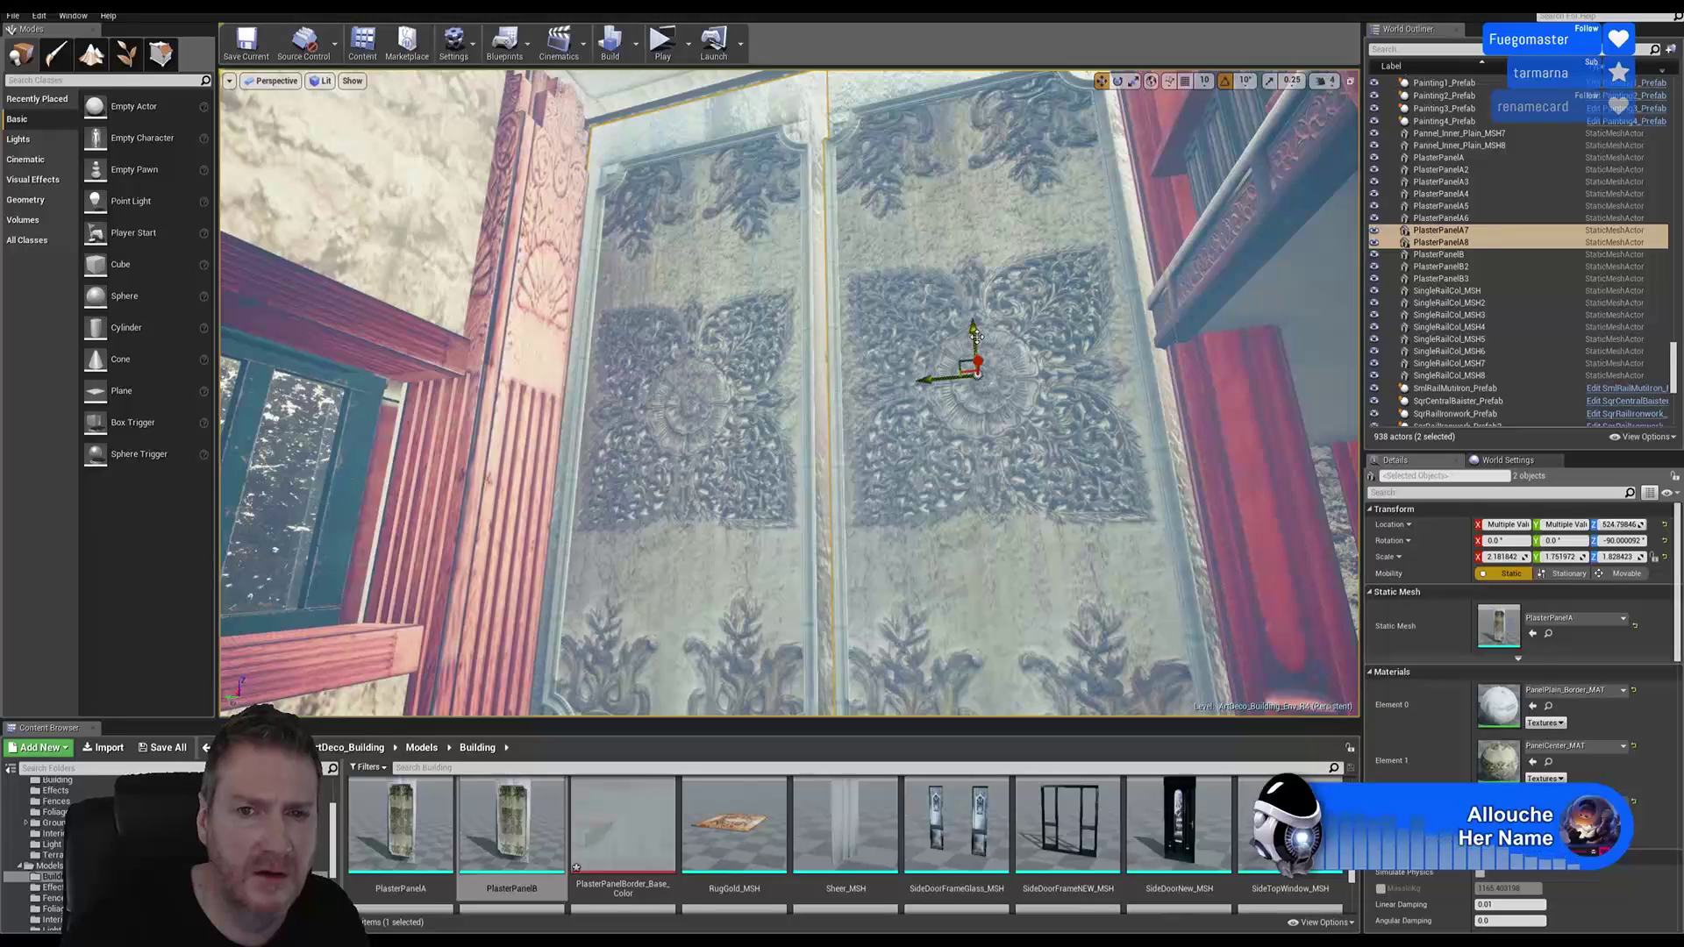
pyautogui.moveTo(977, 336); pyautogui.dragTo(994, 323)
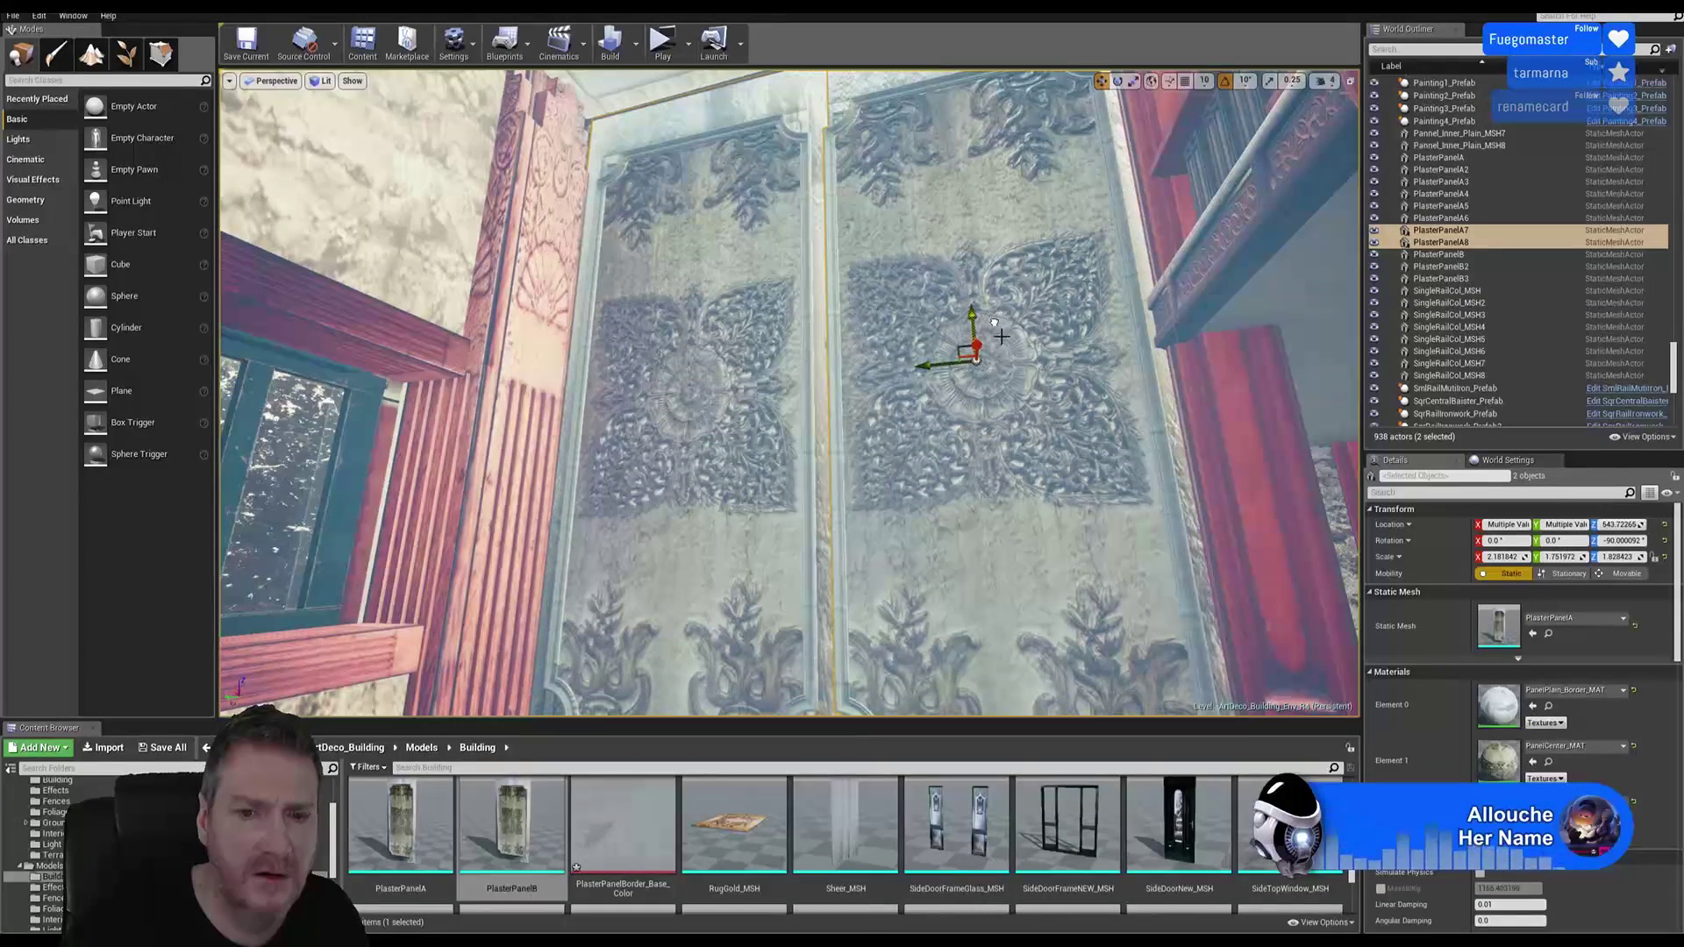
pyautogui.moveTo(1001, 336); pyautogui.dragTo(1005, 373, button='right')
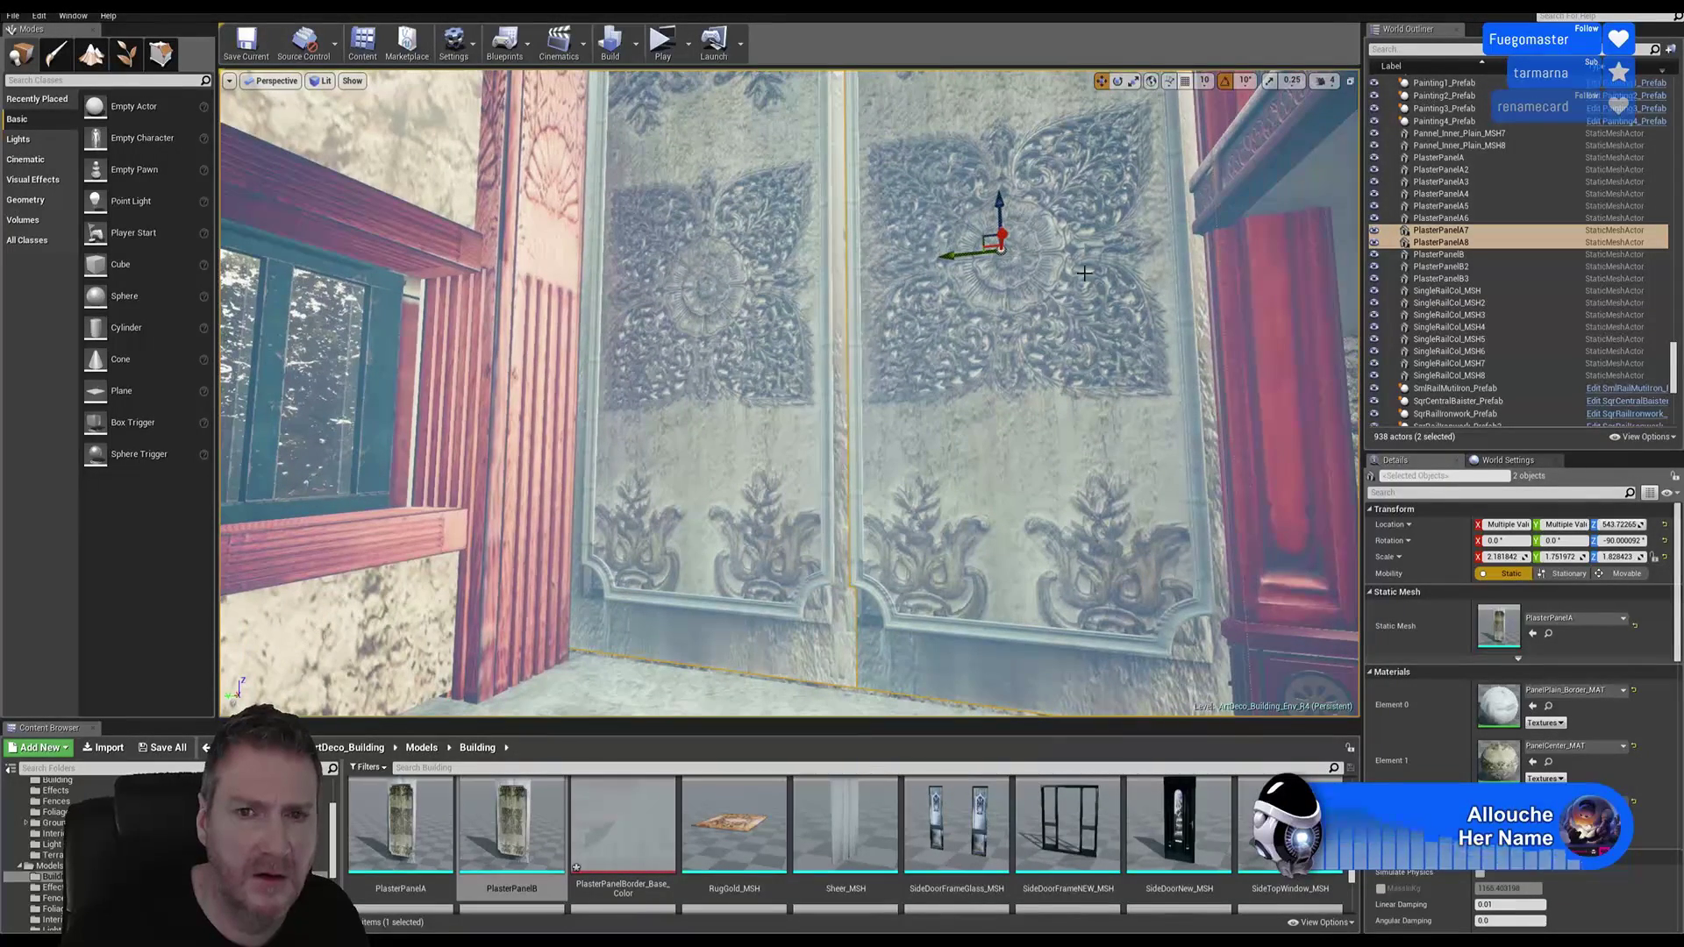
pyautogui.moveTo(1001, 215); pyautogui.dragTo(1003, 220)
# Step: Stretch the panel pair slightly taller along Z and clear the selection
pyautogui.click(1134, 81)
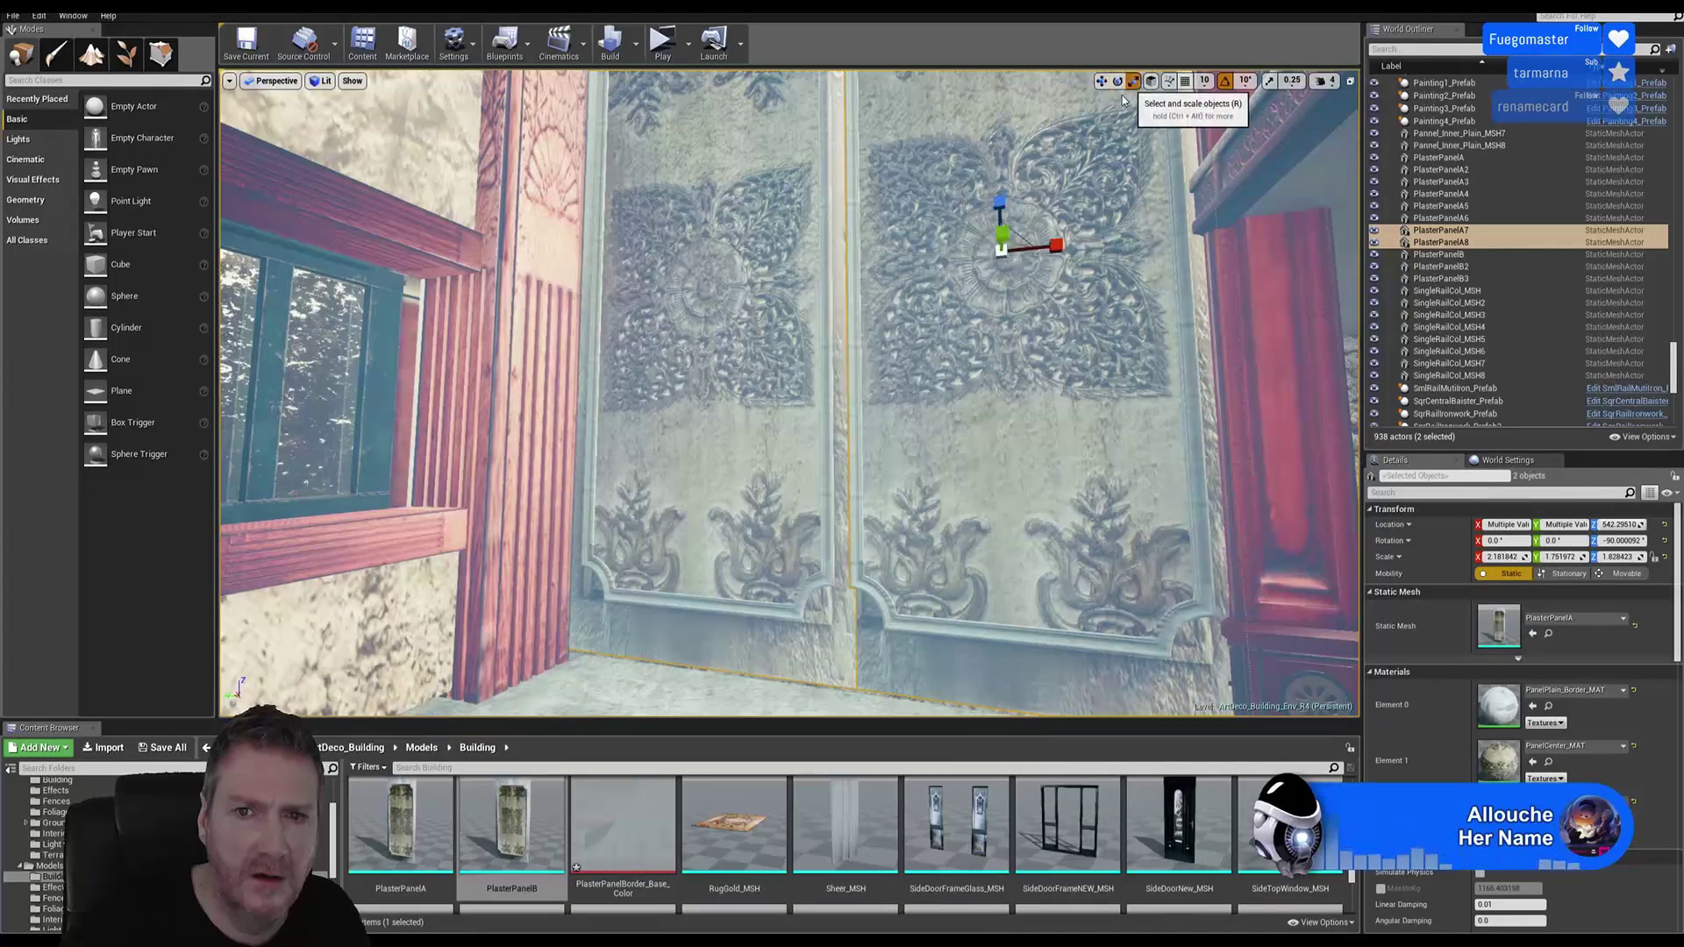
pyautogui.moveTo(1001, 197); pyautogui.dragTo(1001, 191)
pyautogui.click(1062, 235)
pyautogui.press('Escape')
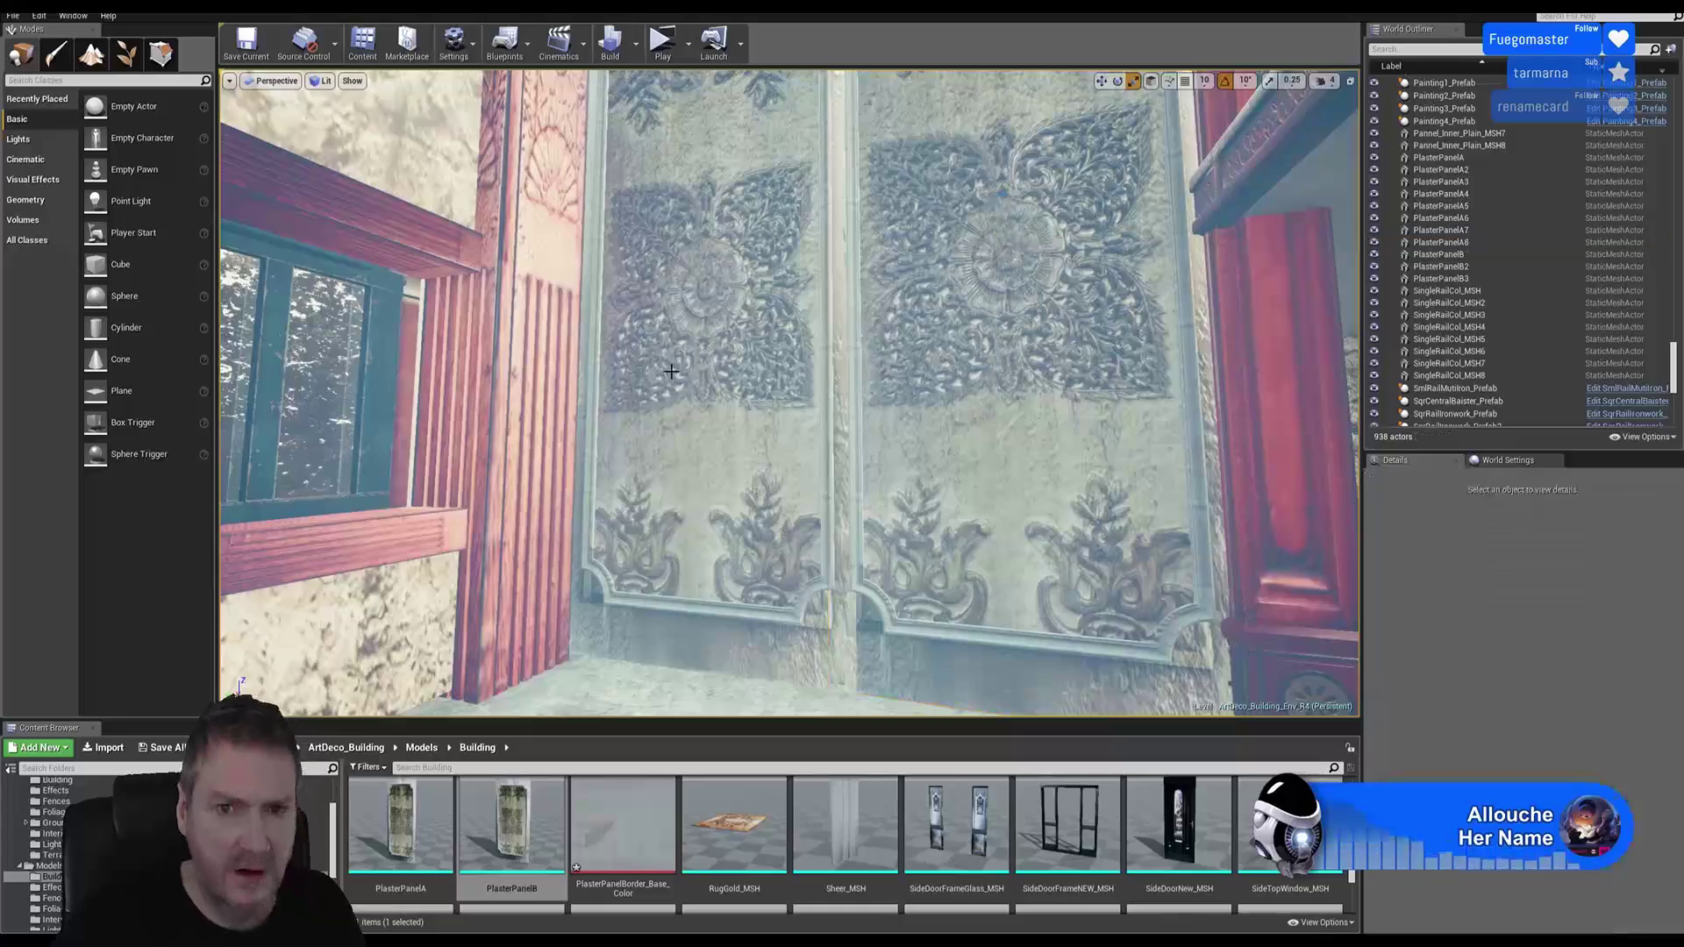
# Step: Delete the first old plain inner panel from the next wall section, leaving its neighbour beside the red column
pyautogui.moveTo(851, 291); pyautogui.dragTo(851, 290, button='right')
pyautogui.moveTo(766, 174); pyautogui.dragTo(750, 174, button='right')
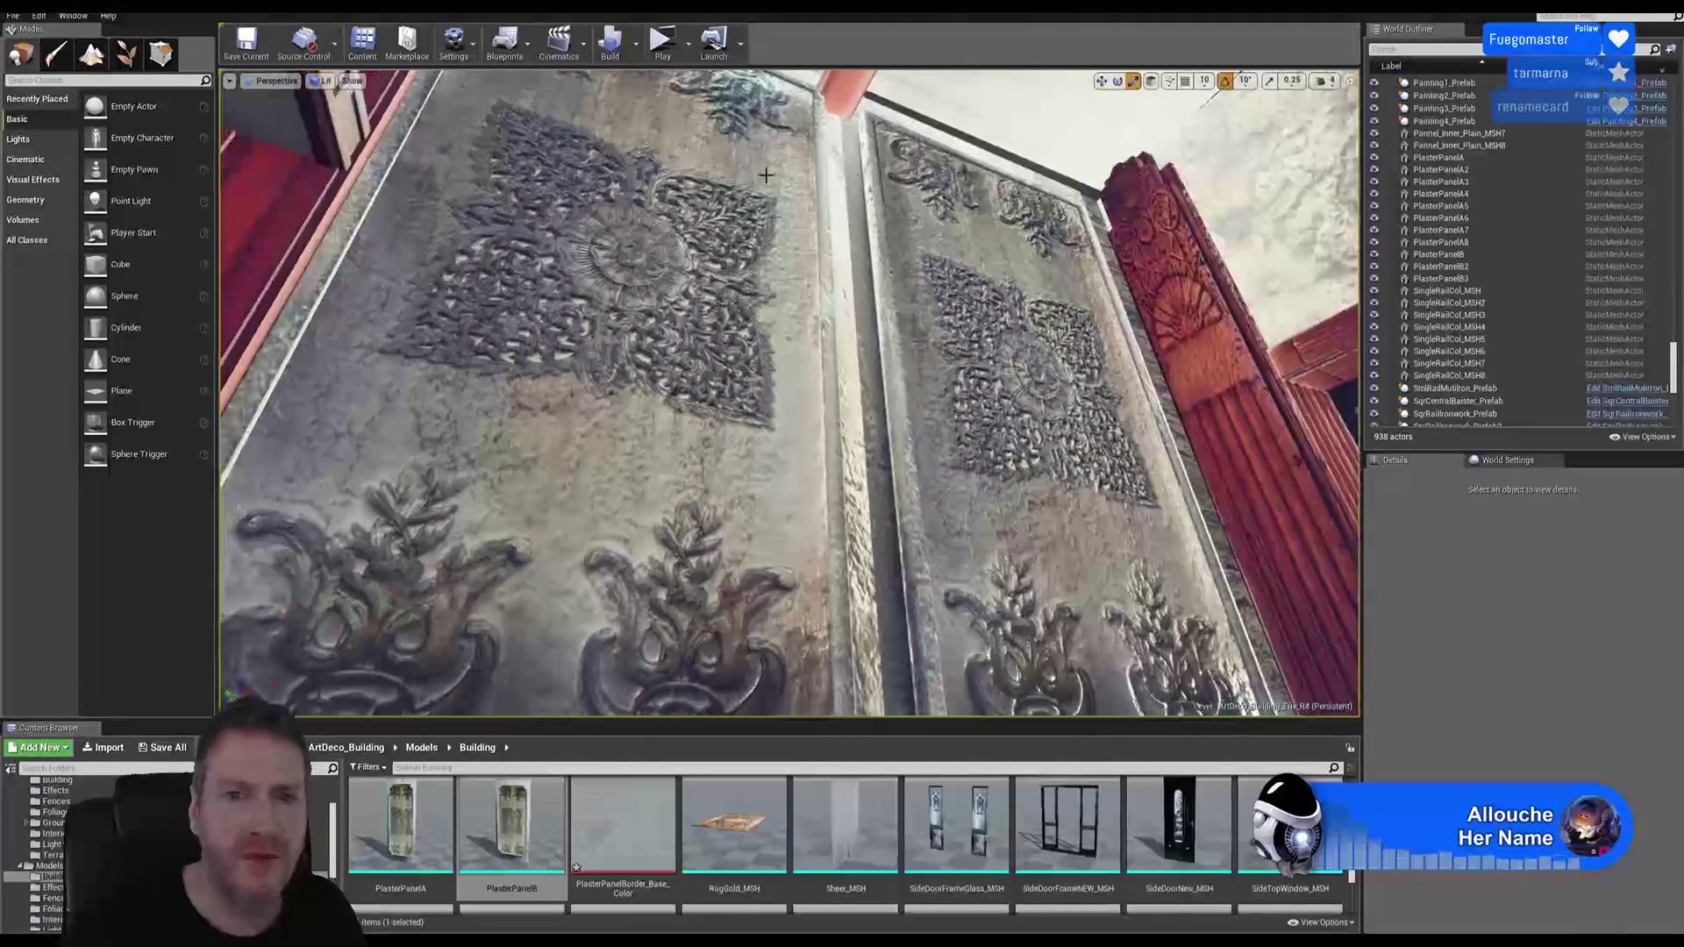
pyautogui.click(706, 230)
pyautogui.press('Delete')
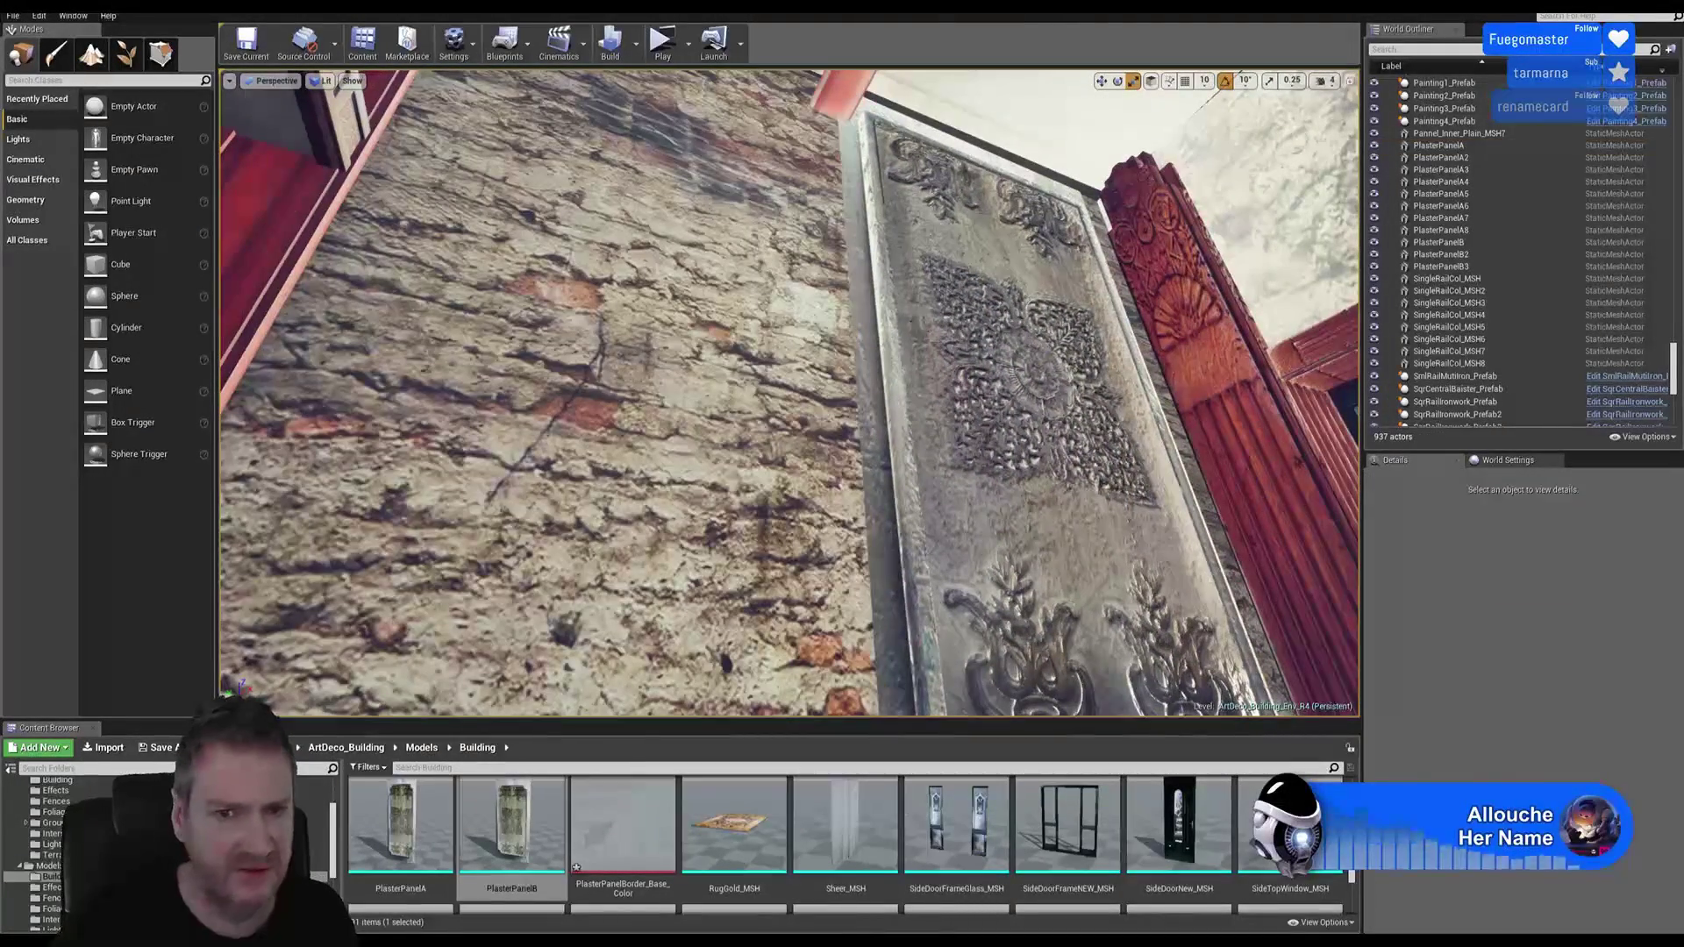
# Step: Delete the remaining old plain inner panel beside the red column in the same wall section
pyautogui.click(908, 337)
pyautogui.press('Delete')
# Step: Select the two plaster panels fitted between the window corner and the red column, and duplicate the pair
pyautogui.moveTo(902, 345); pyautogui.dragTo(733, 557, button='right')
pyautogui.click(742, 377)
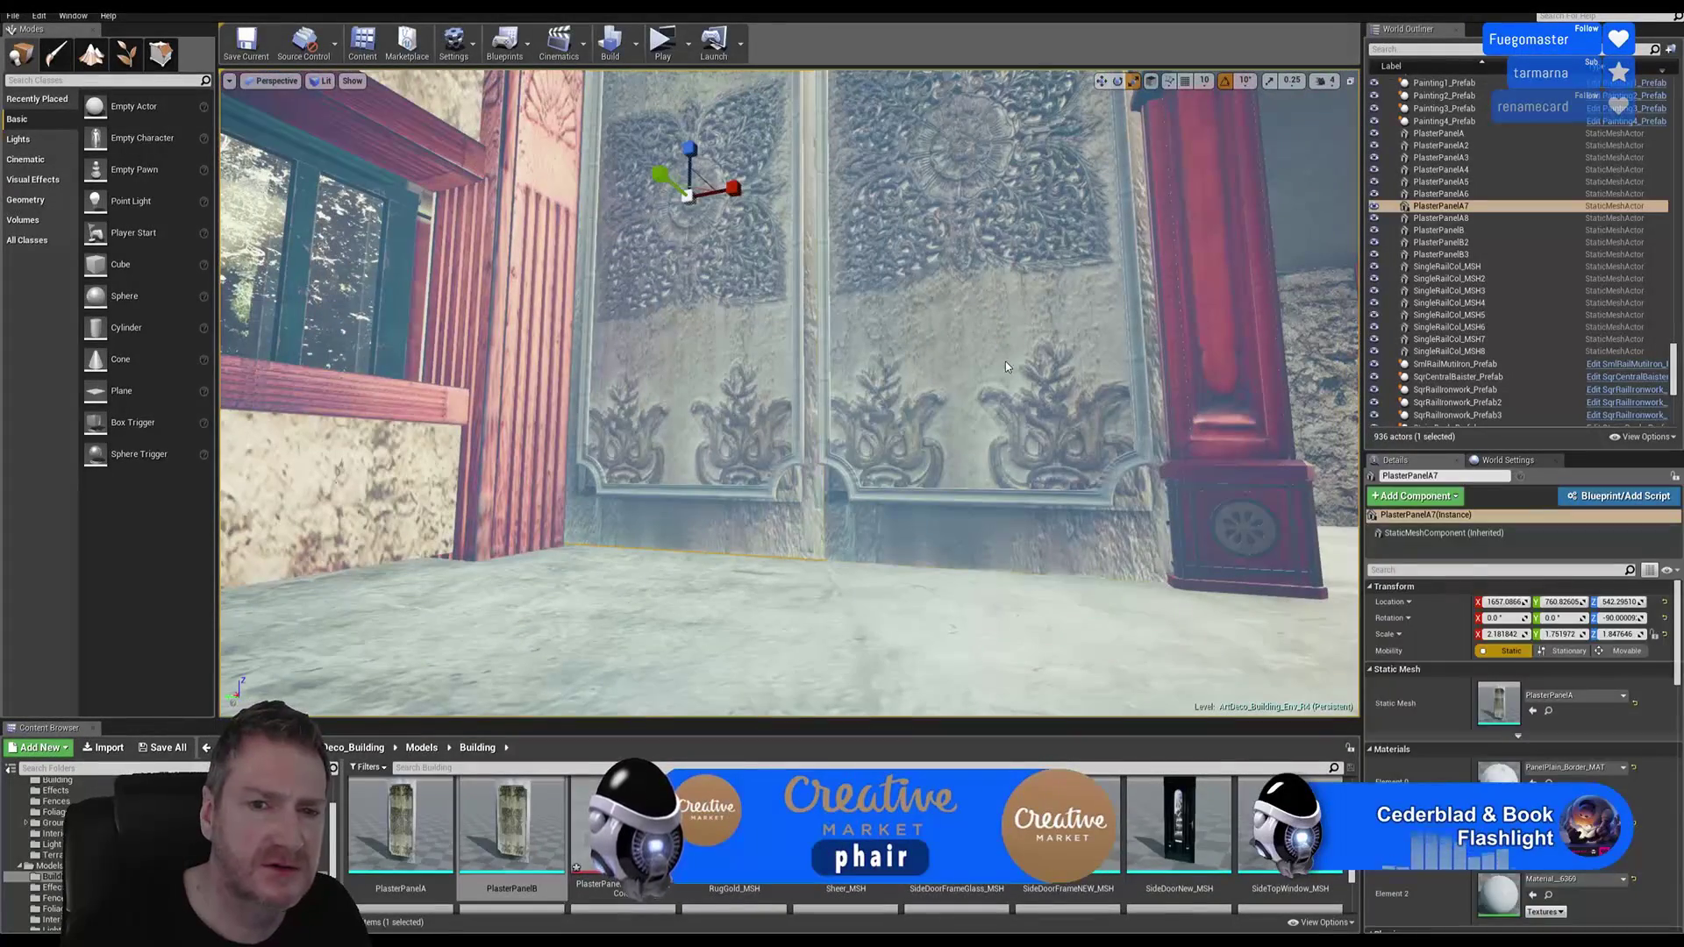
pyautogui.keyDown('ctrl'); pyautogui.click(1081, 168); pyautogui.keyUp('ctrl')
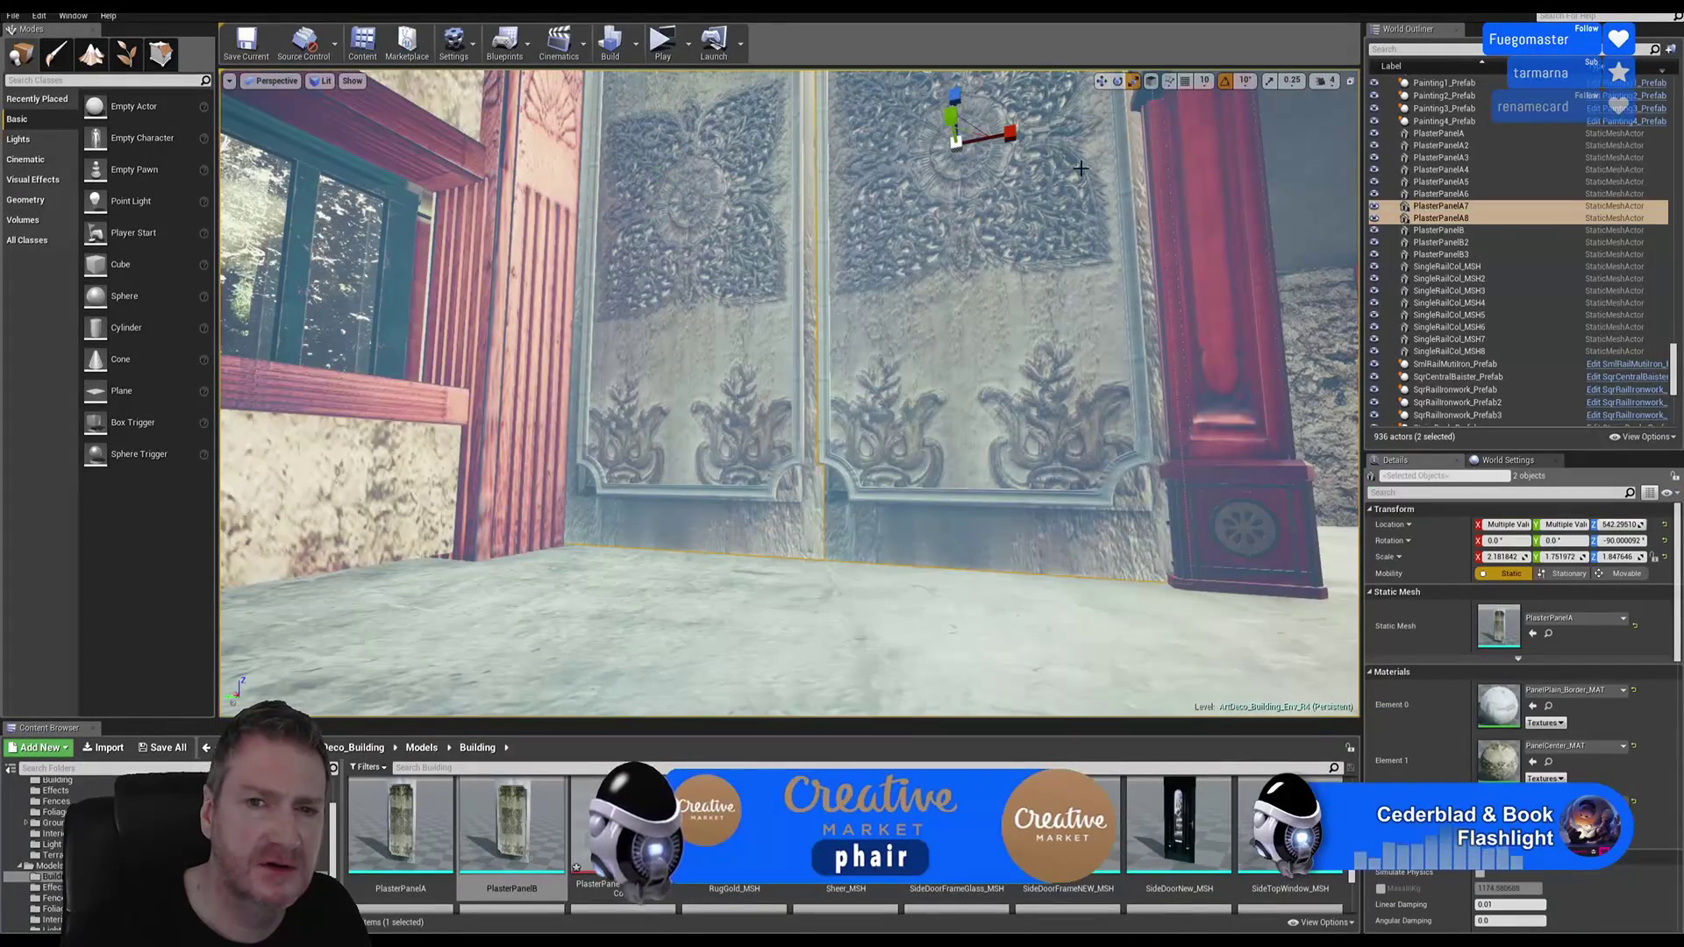
pyautogui.click(1101, 81)
pyautogui.rightClick(959, 230)
pyautogui.moveTo(1008, 448)
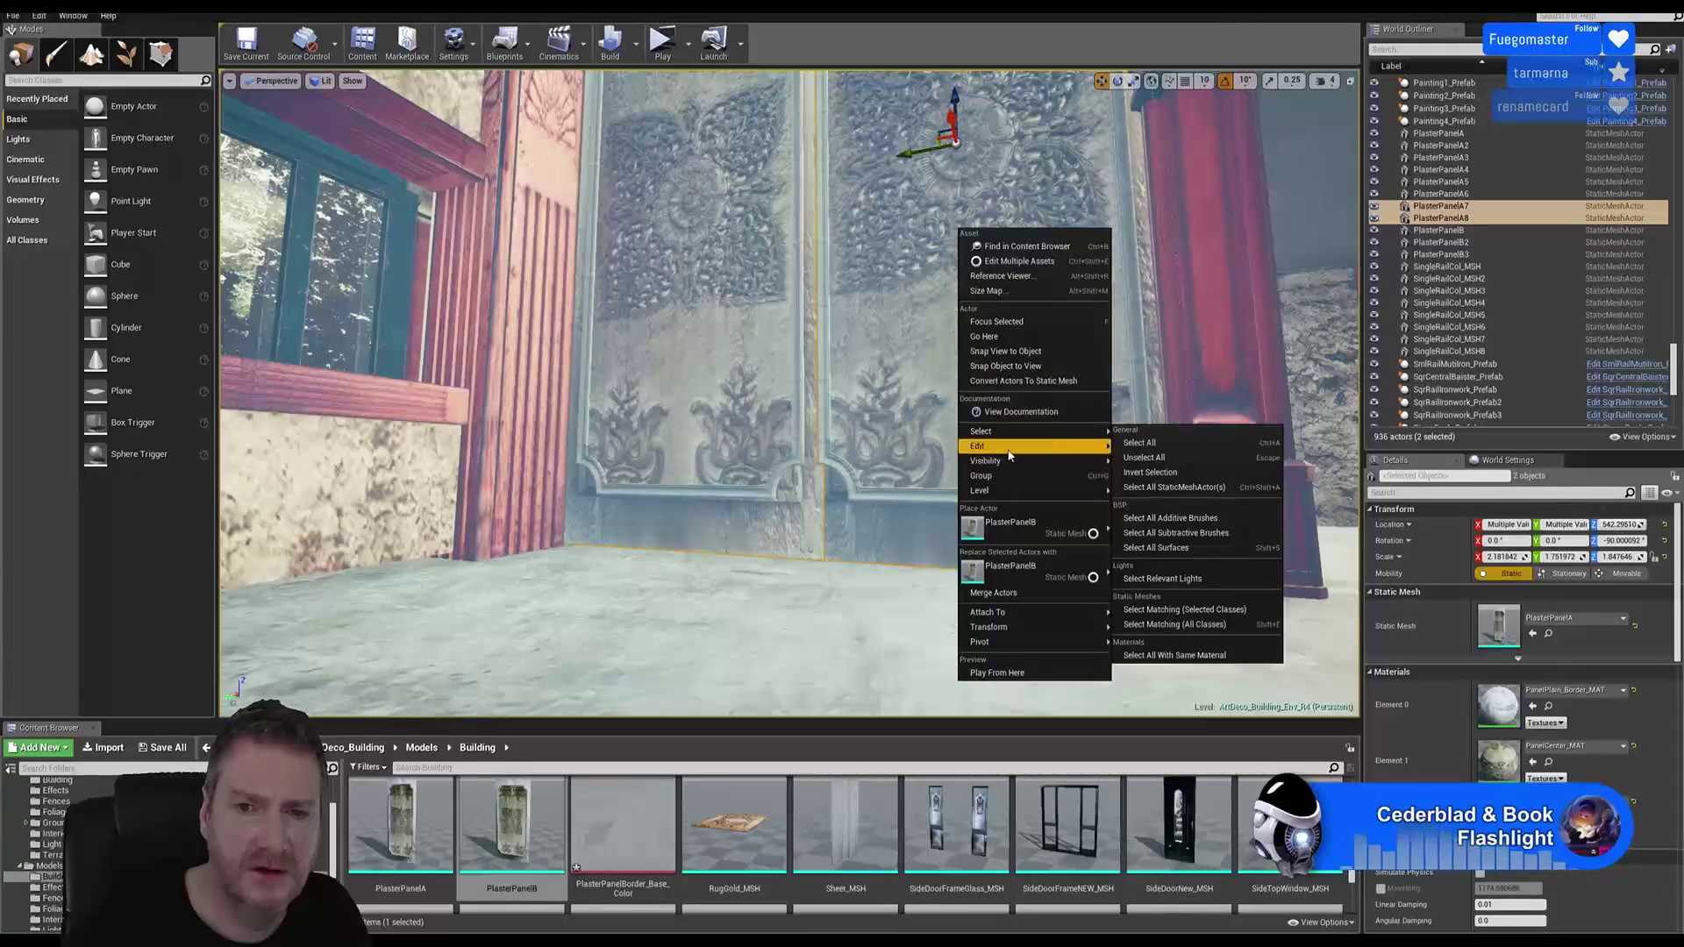
pyautogui.click(1146, 508)
# Step: Move the duplicated panel pair along Y to the cleared wall section, starting right beside its red column
pyautogui.moveTo(1146, 508); pyautogui.dragTo(1210, 460, button='right')
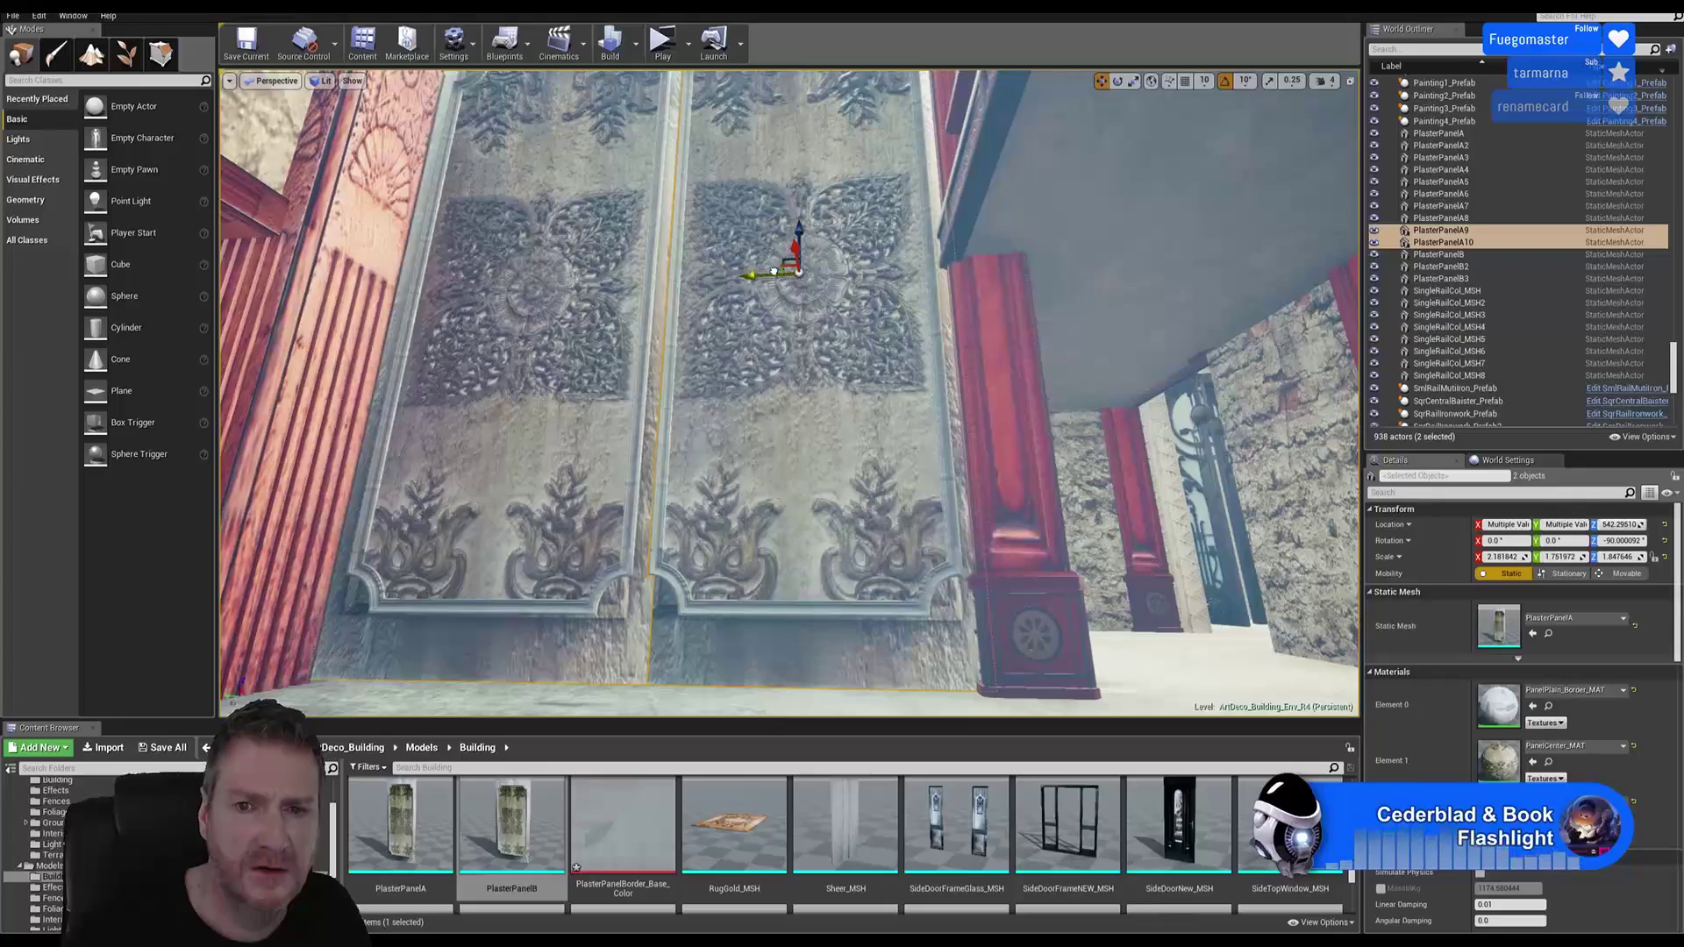
pyautogui.moveTo(773, 272); pyautogui.dragTo(1436, 391)
pyautogui.moveTo(1228, 395); pyautogui.dragTo(1232, 417, button='right')
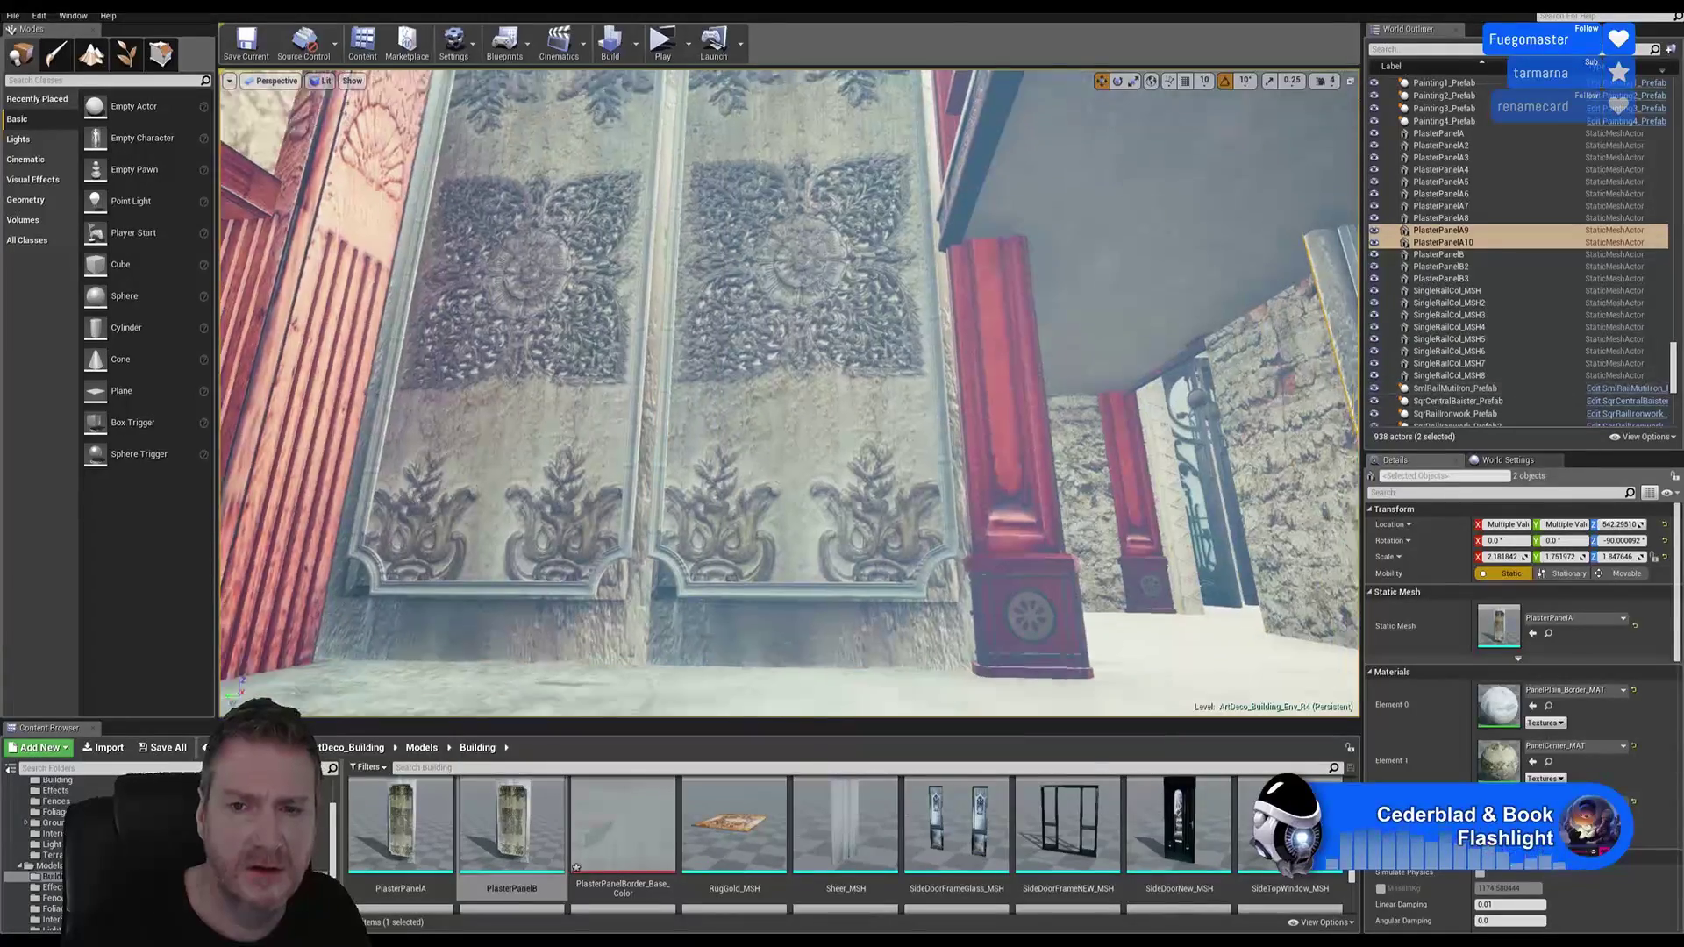
pyautogui.moveTo(1121, 428); pyautogui.dragTo(1311, 417, button='right')
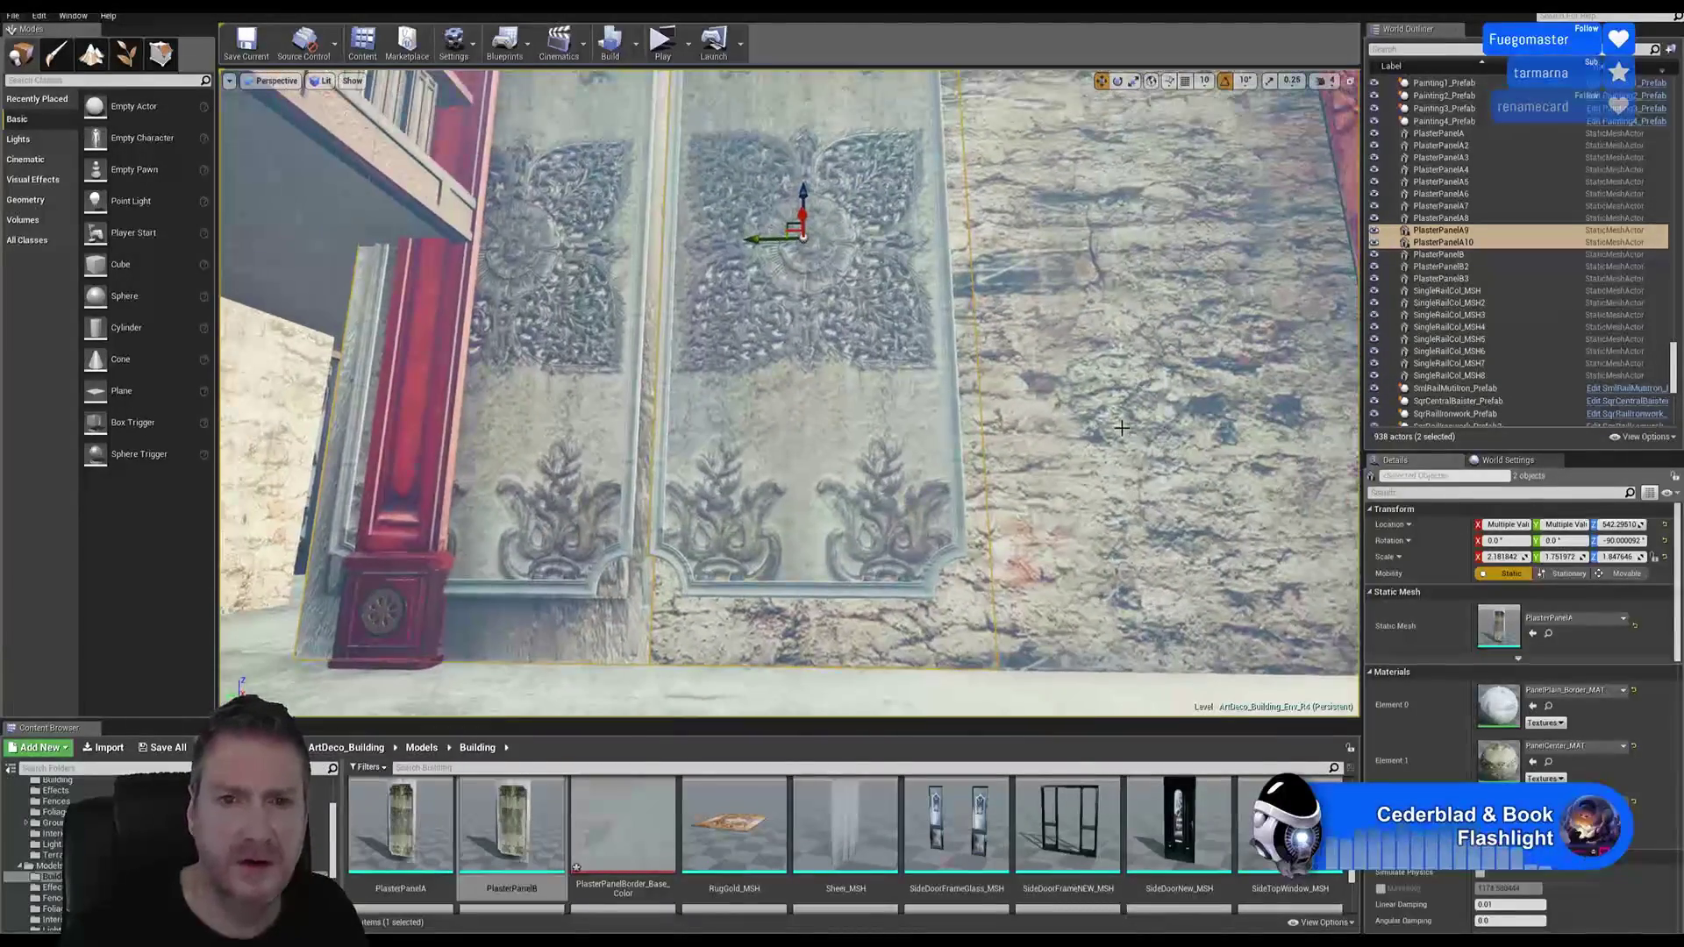
pyautogui.moveTo(1143, 507); pyautogui.dragTo(1108, 509, button='right')
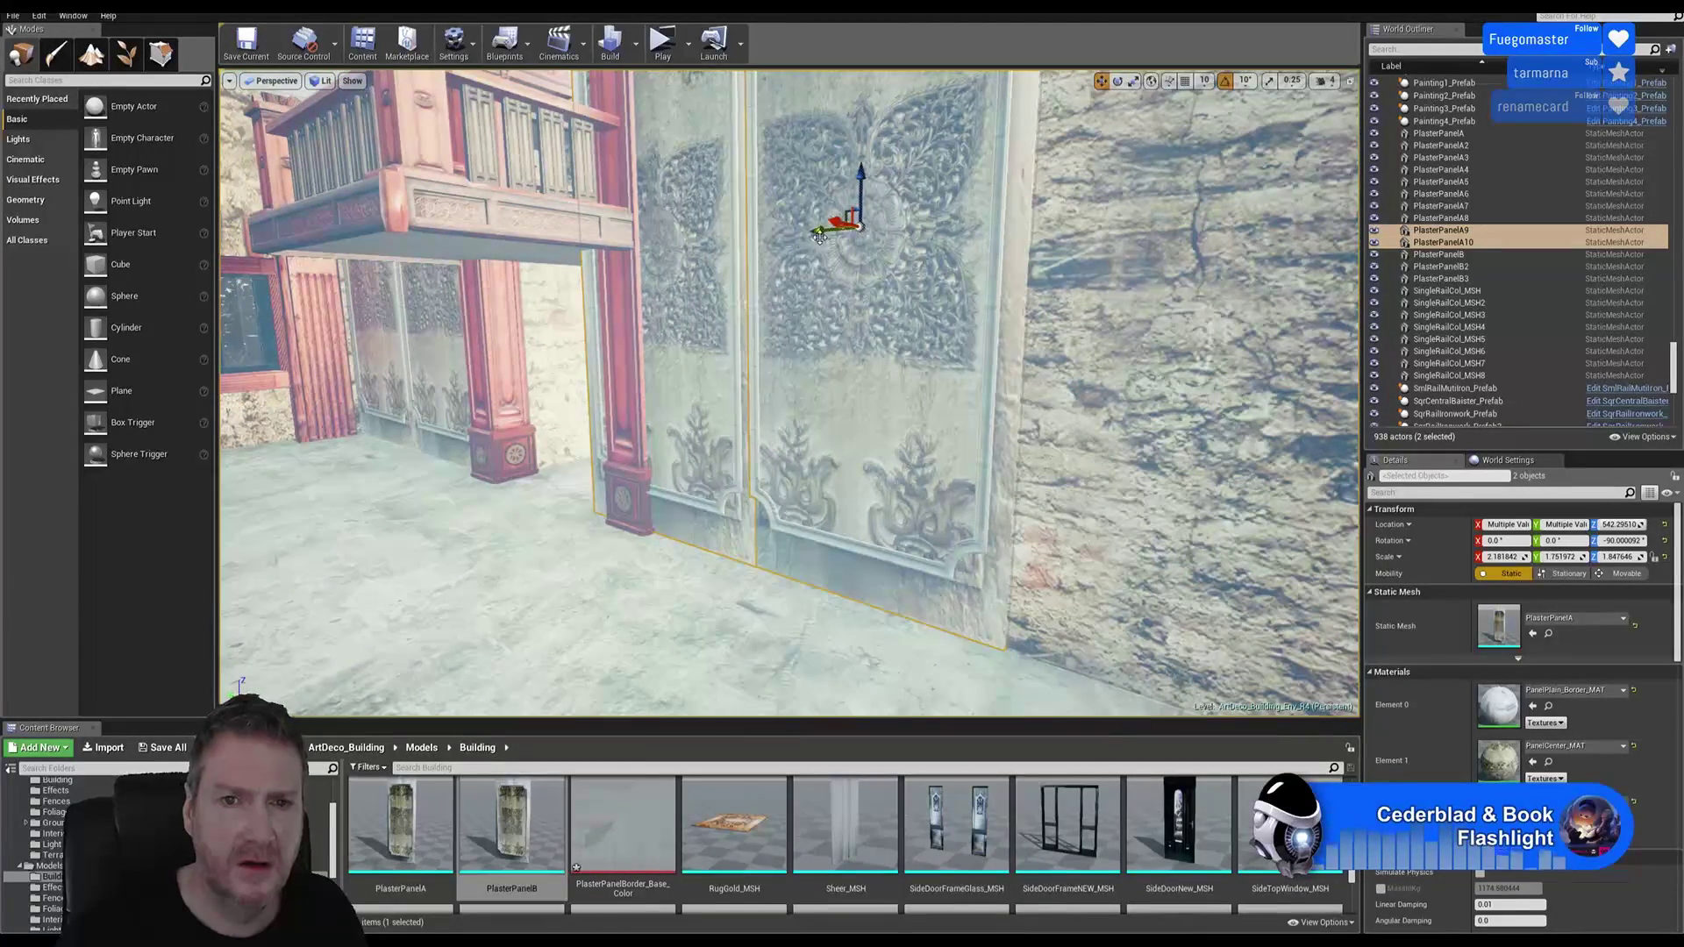
pyautogui.moveTo(822, 233); pyautogui.dragTo(938, 180)
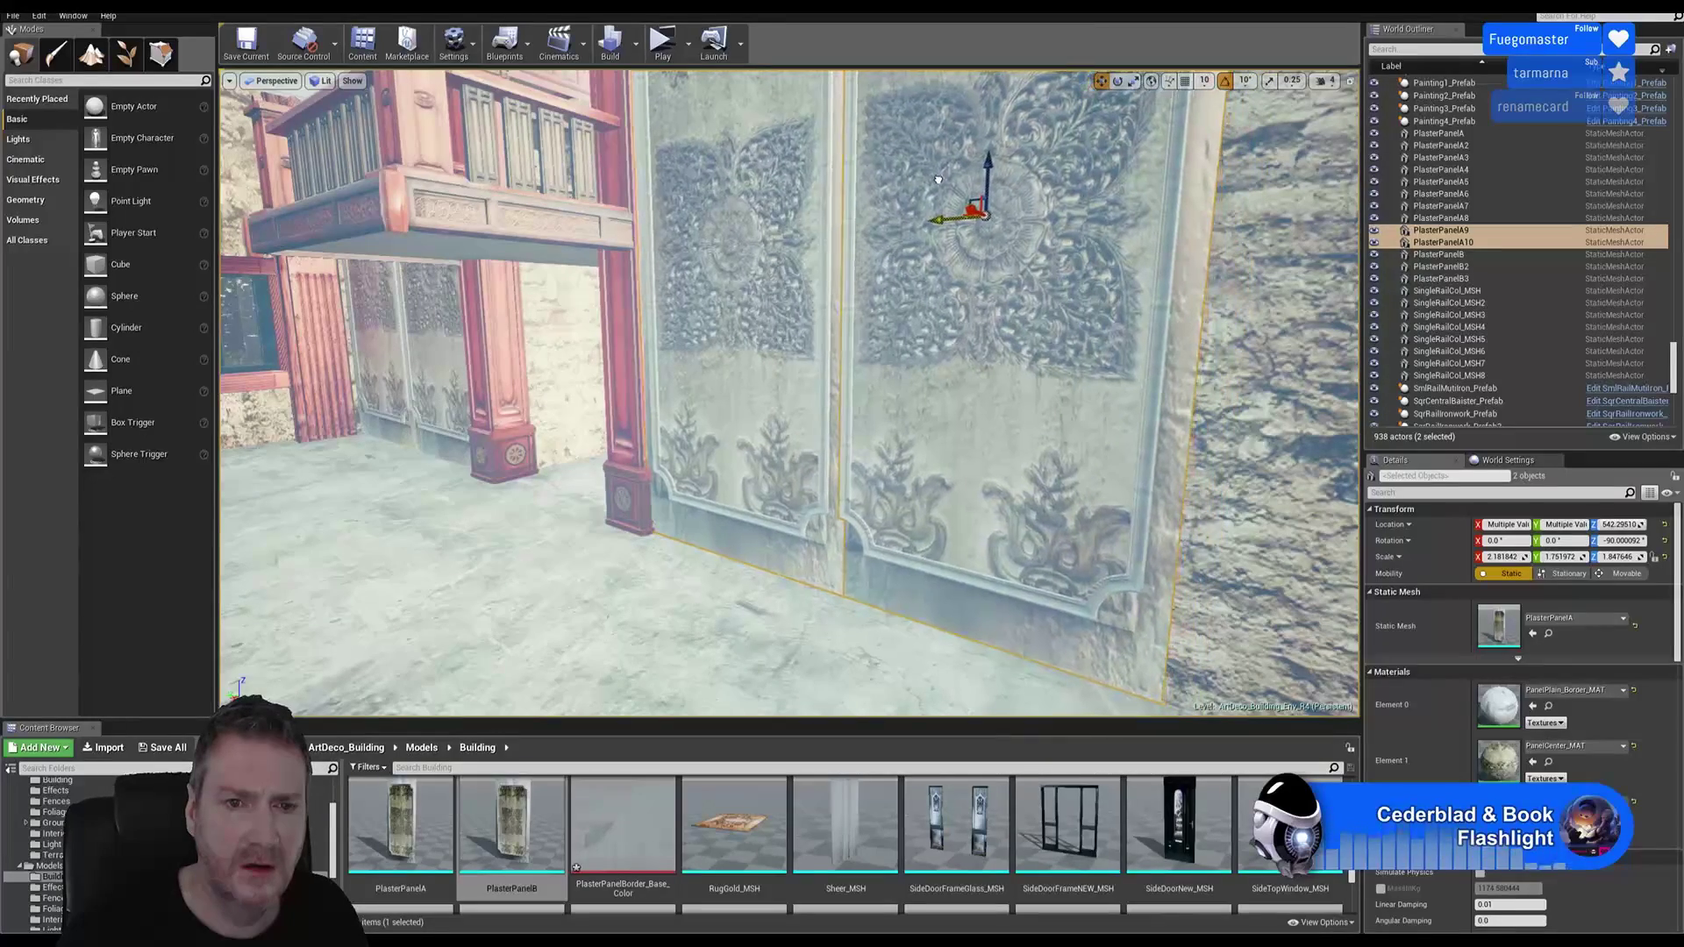
# Step: Duplicate the second panel of the pair and move the copy along the wall to a Y location of about -1518
pyautogui.moveTo(663, 522); pyautogui.dragTo(909, 293, button='right')
pyautogui.click(857, 223)
pyautogui.rightClick(857, 222)
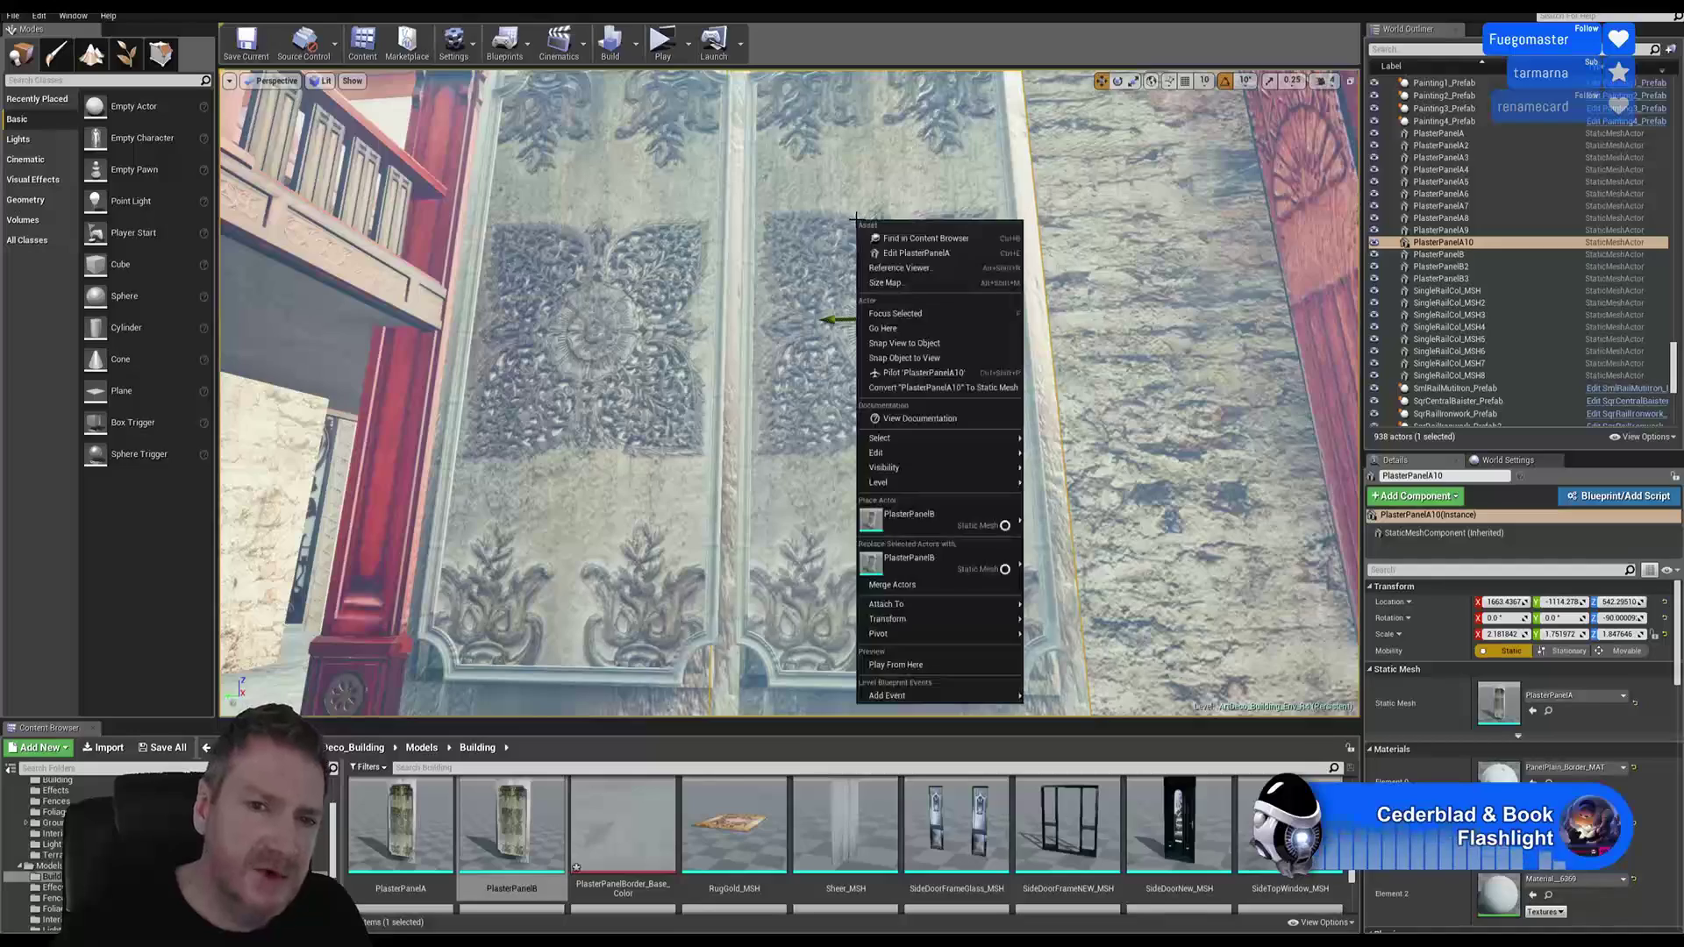
pyautogui.moveTo(919, 454)
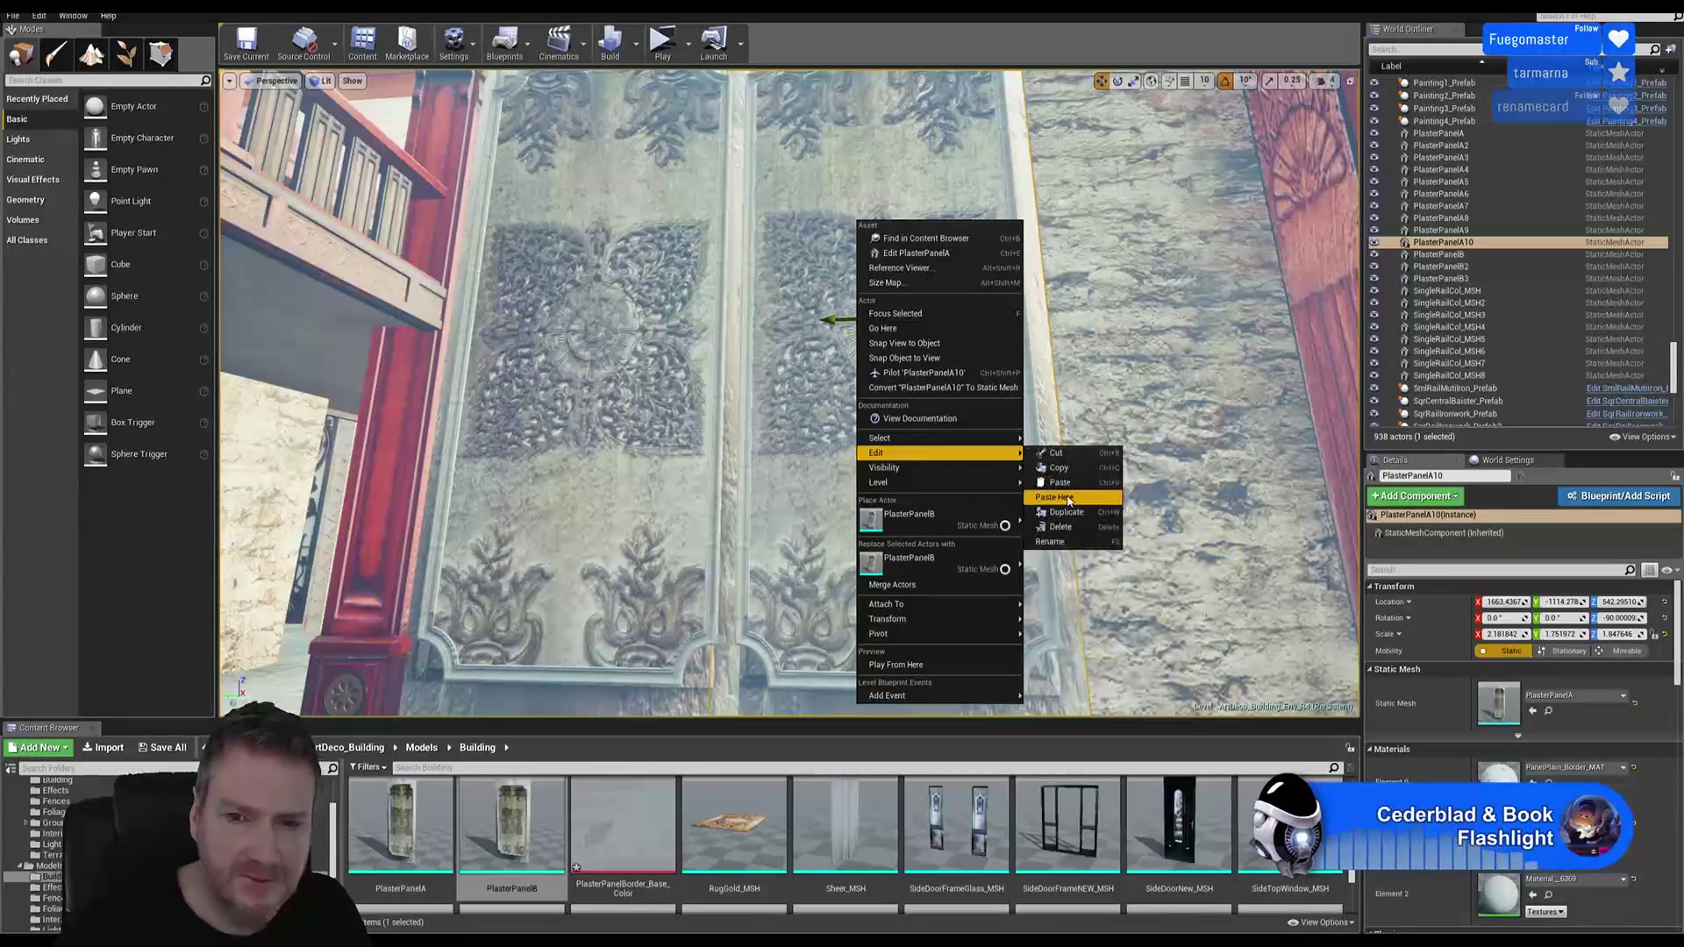
pyautogui.click(1058, 513)
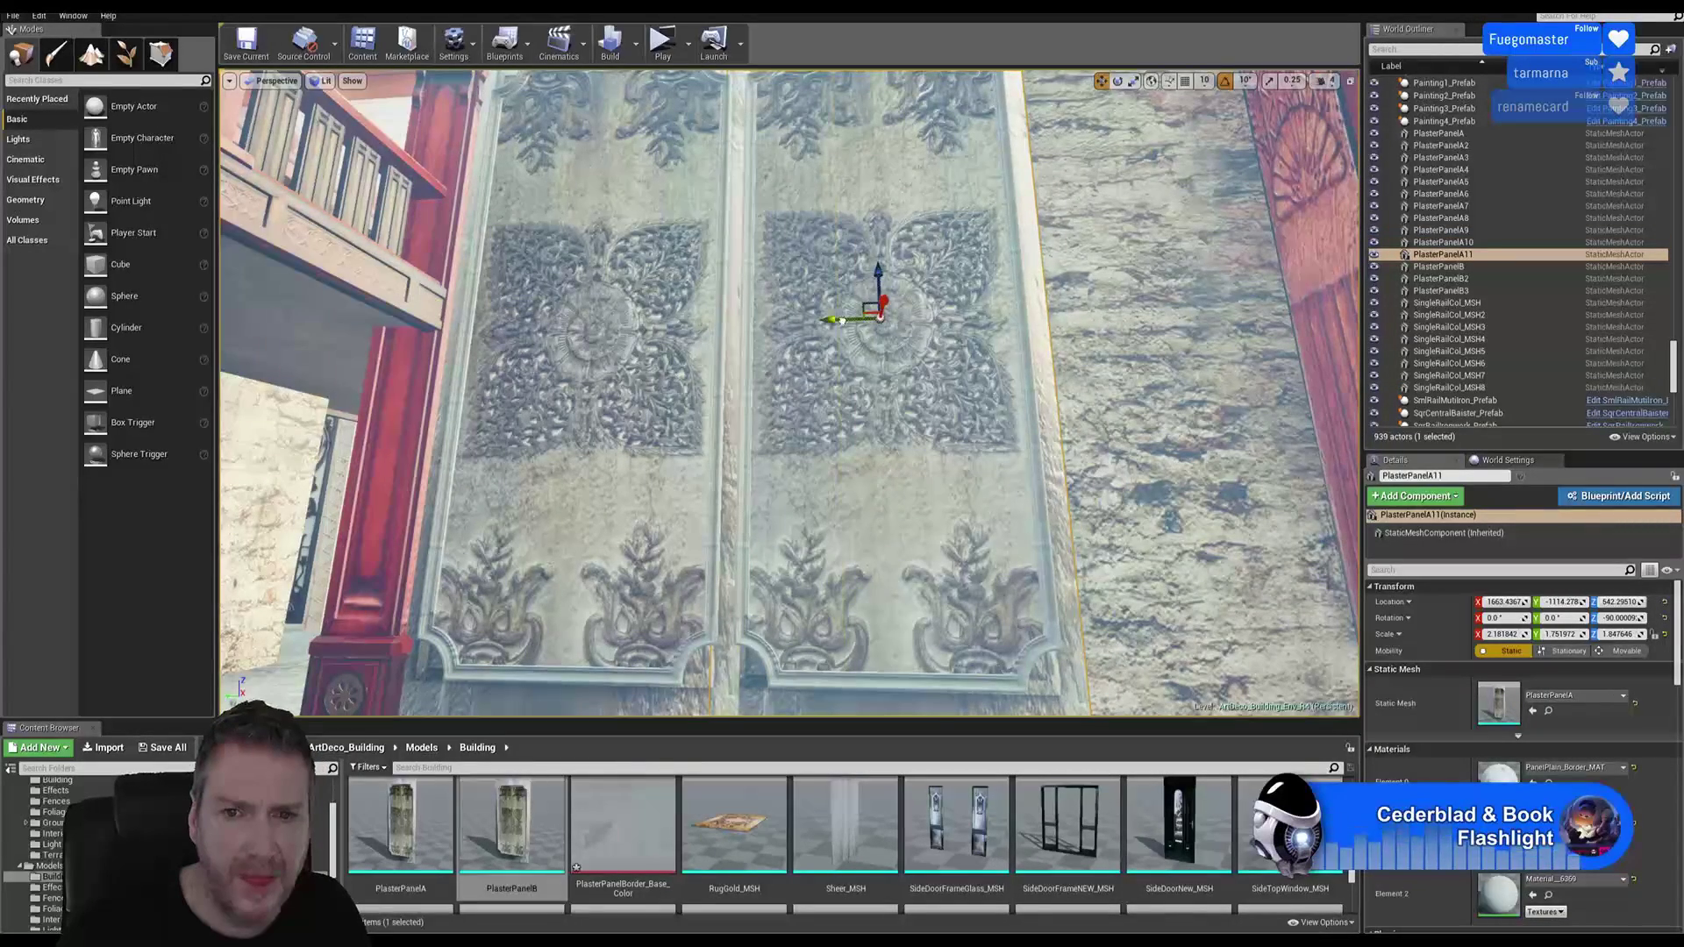
pyautogui.moveTo(842, 322); pyautogui.dragTo(1146, 277)
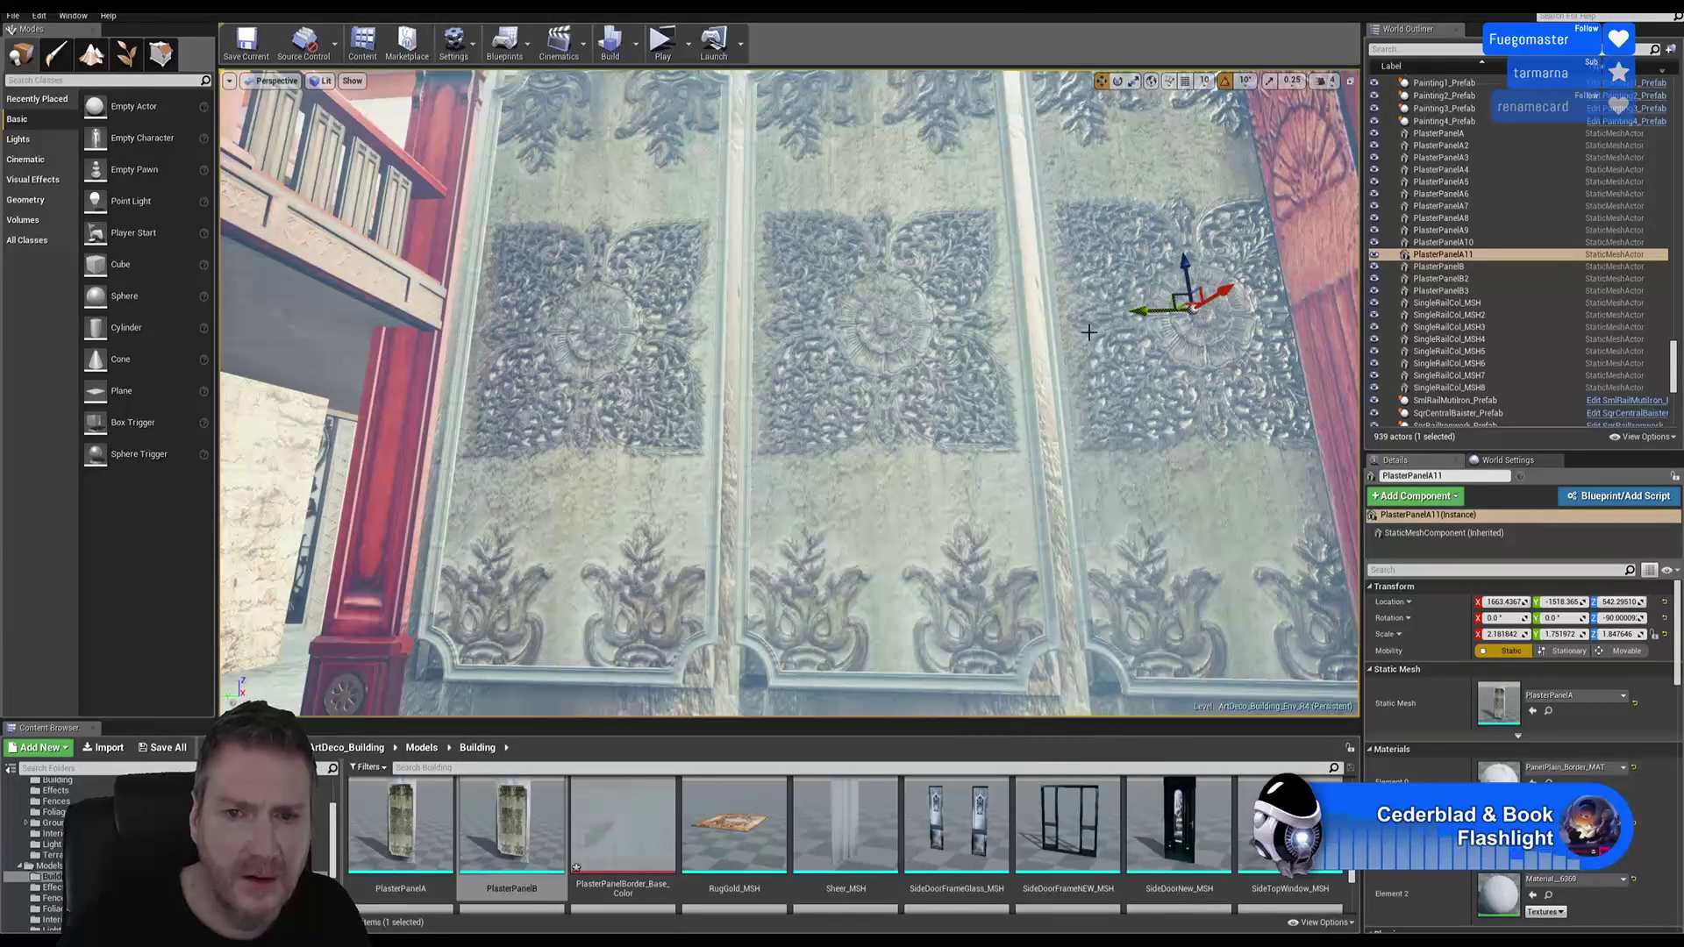
# Step: Select all three plaster panels in this section and narrow them together to an X scale of about 1.98
pyautogui.keyDown('ctrl'); pyautogui.click(957, 410); pyautogui.keyUp('ctrl')
pyautogui.keyDown('ctrl'); pyautogui.click(621, 379); pyautogui.keyUp('ctrl')
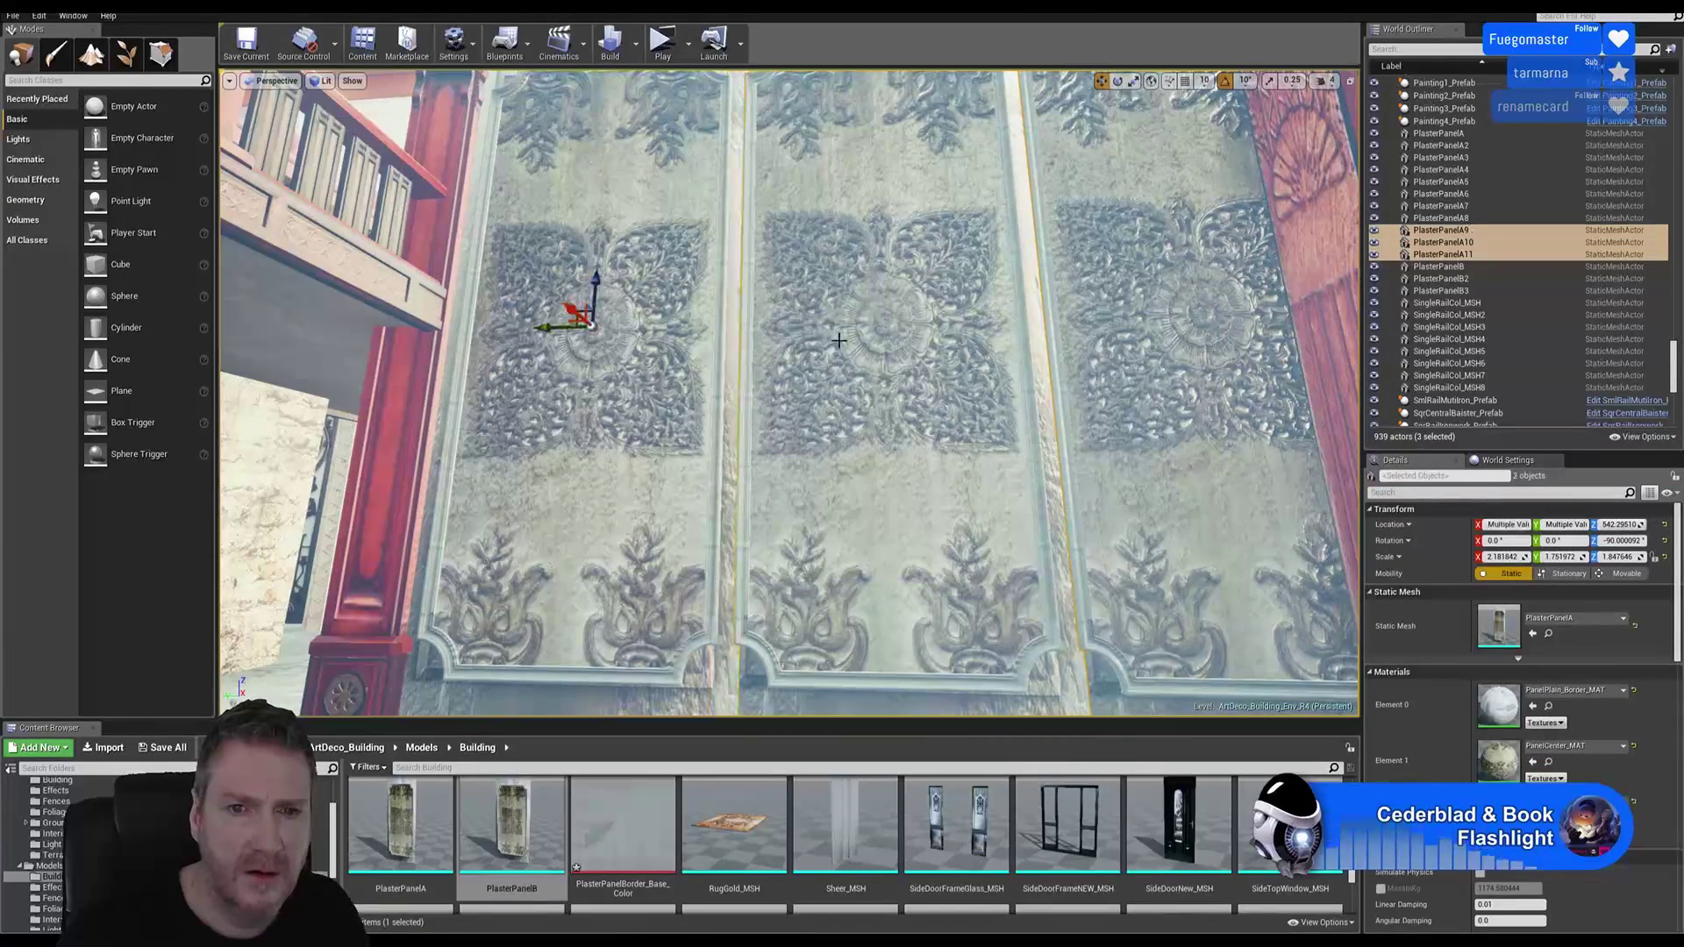
pyautogui.moveTo(621, 379); pyautogui.dragTo(605, 338, button='right')
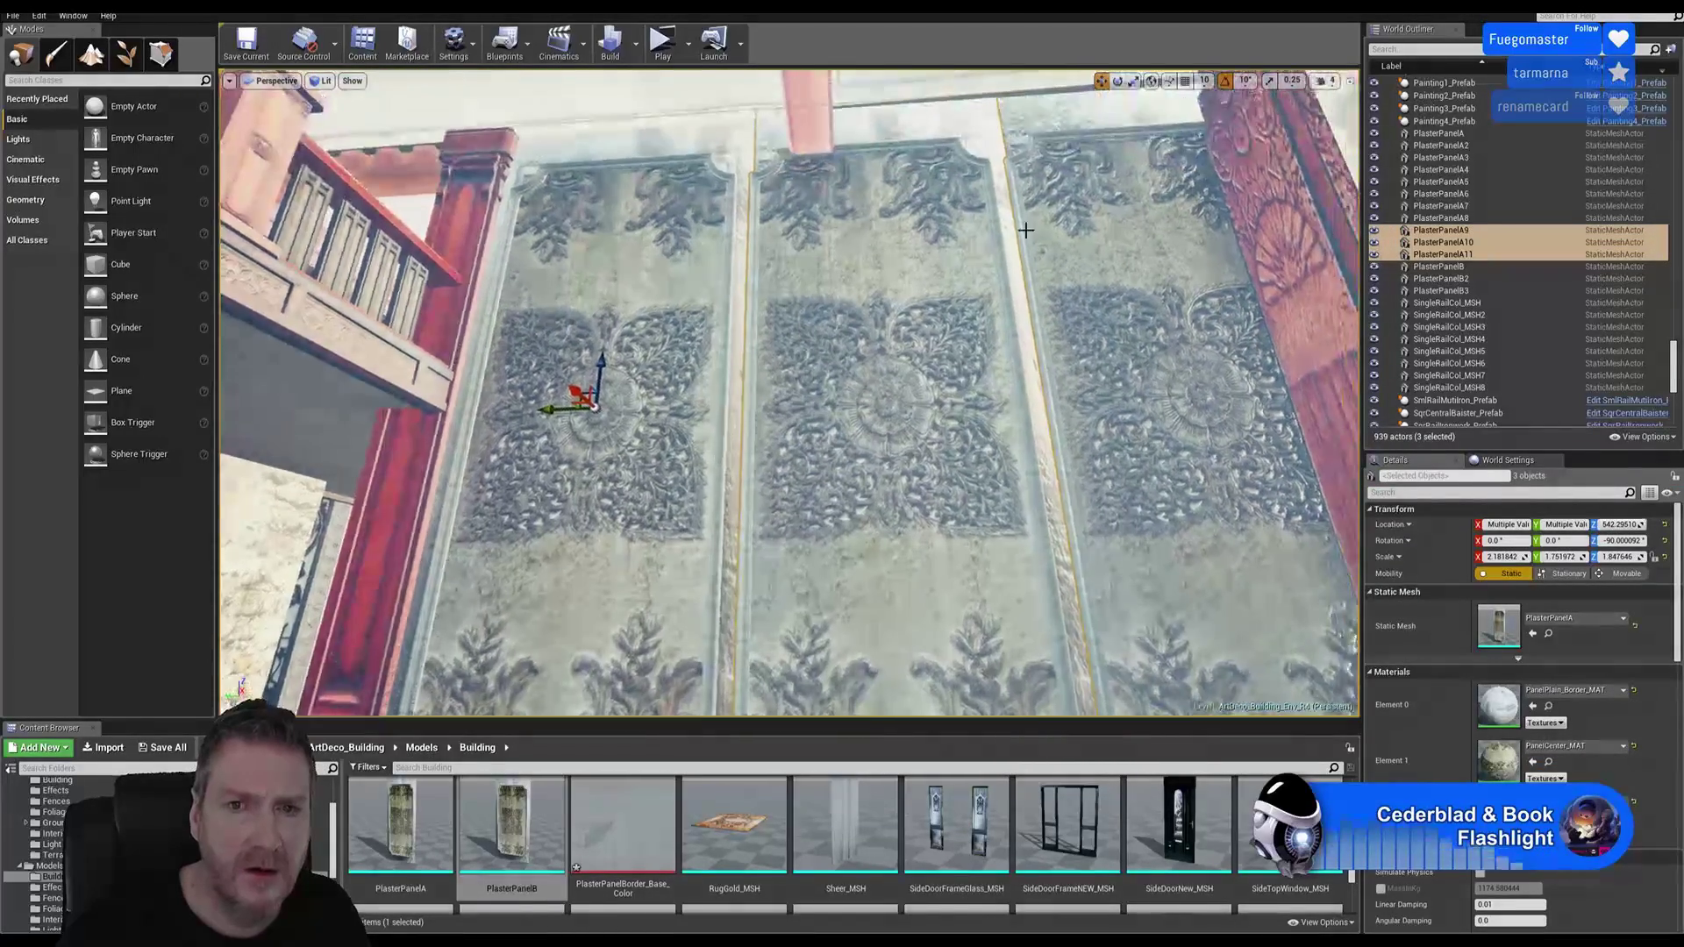
pyautogui.click(1133, 81)
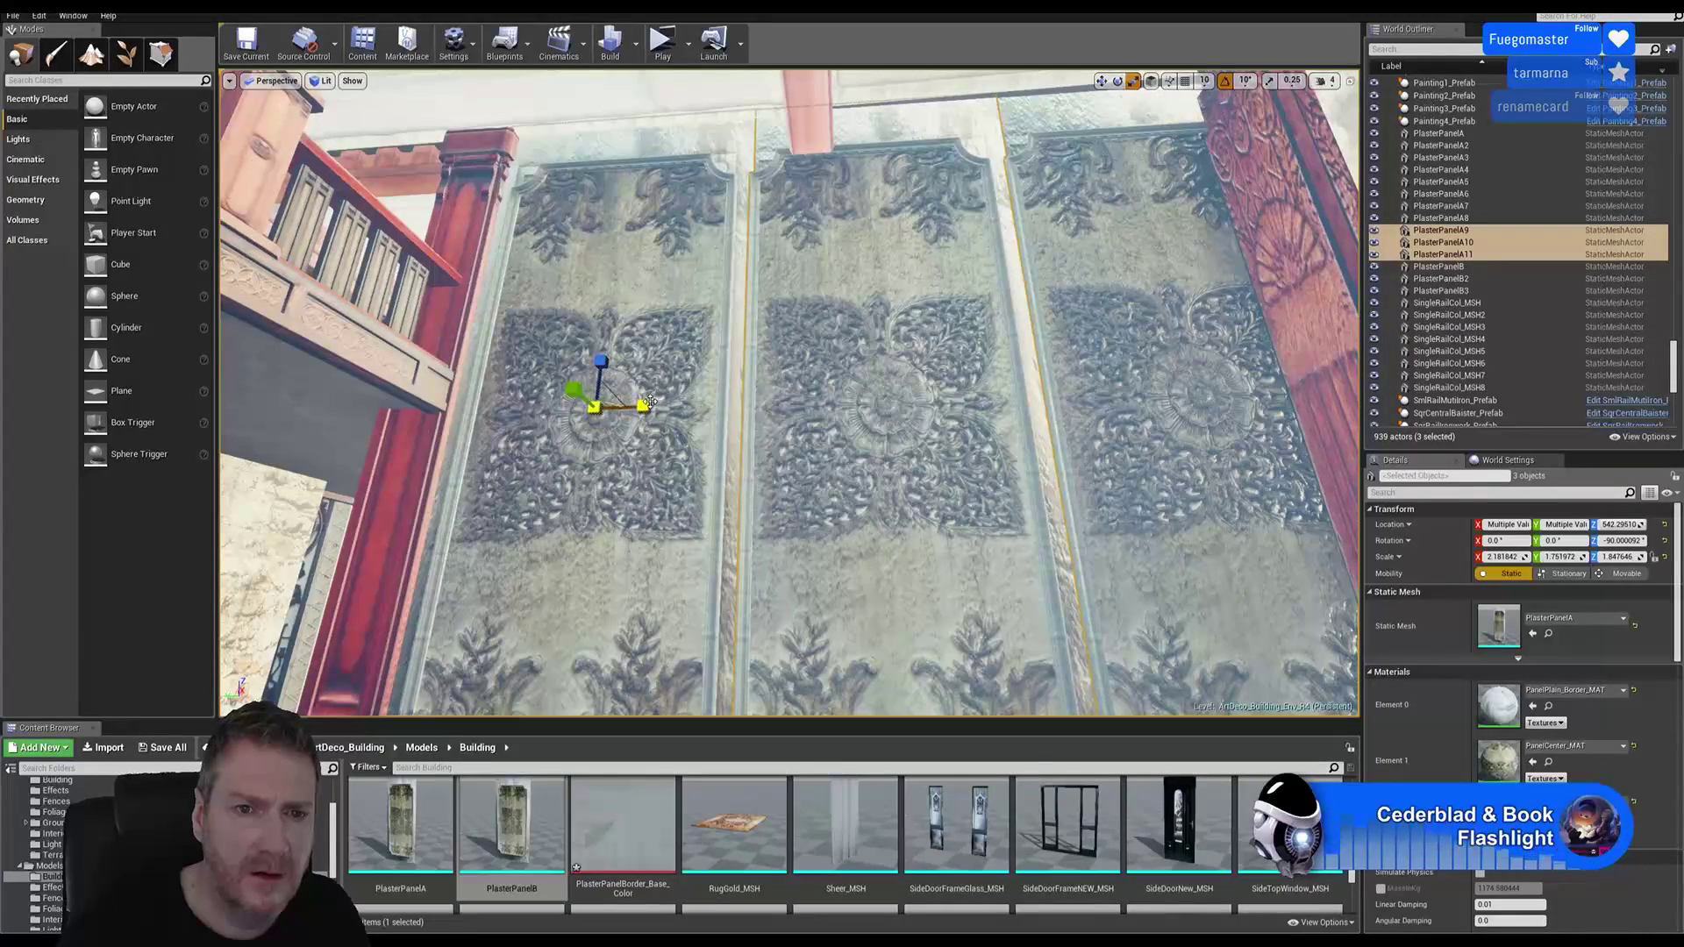
pyautogui.moveTo(653, 399); pyautogui.dragTo(632, 403)
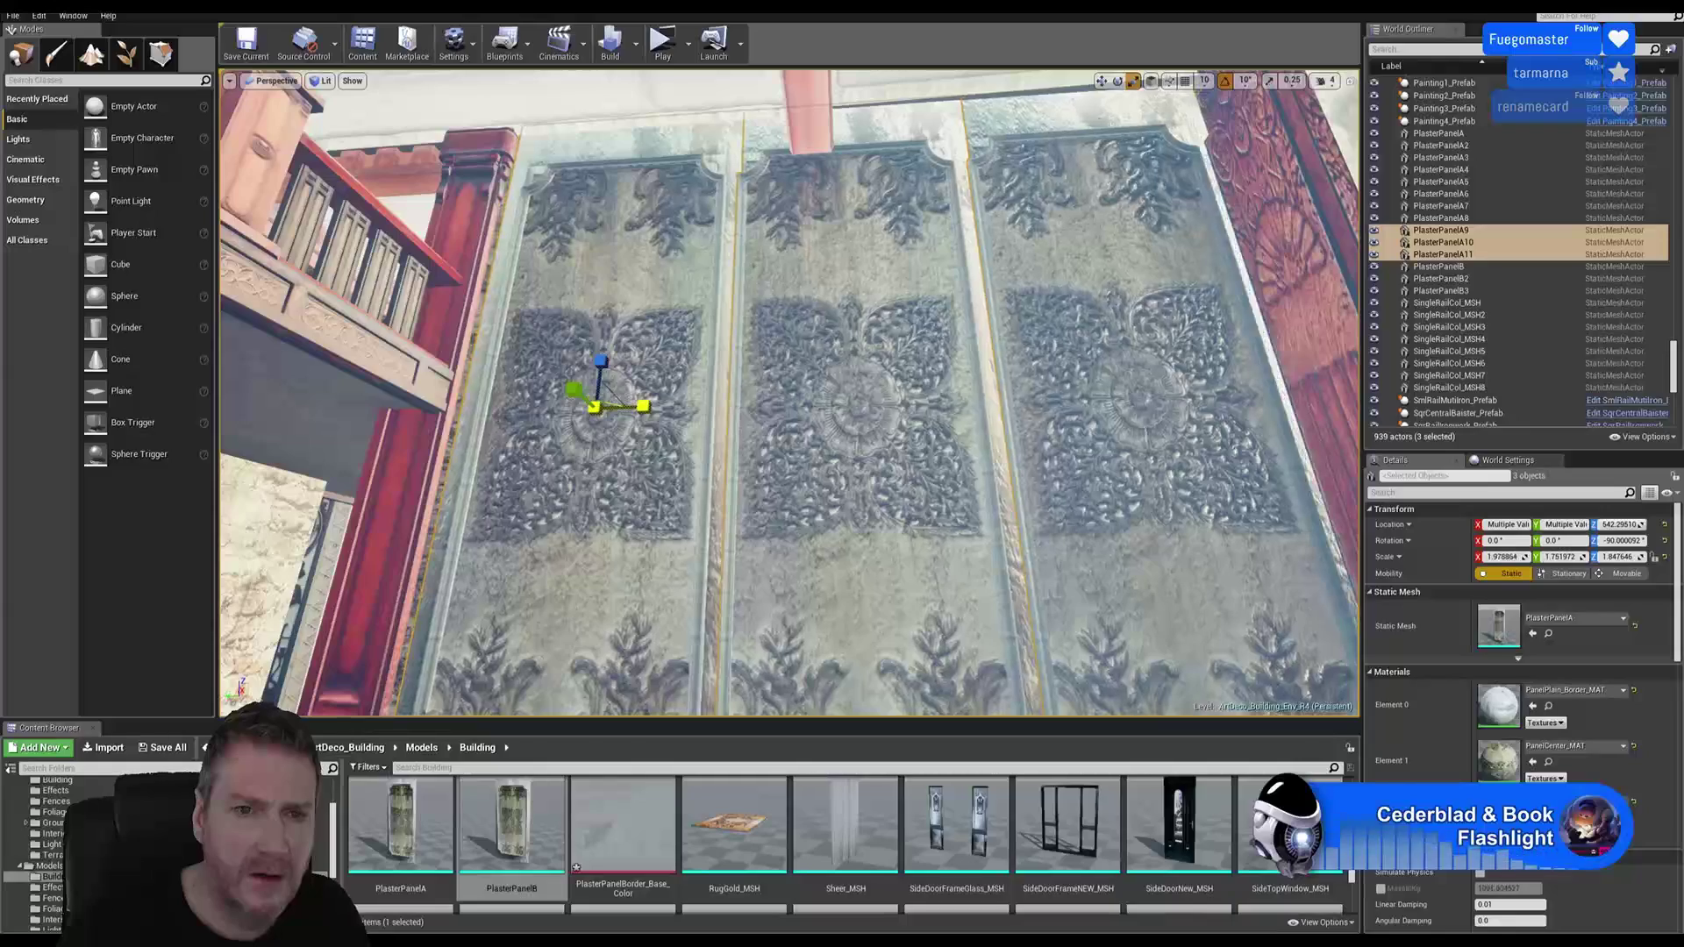
# Step: Shift the three panels slightly along Y towards the balcony-side red column and clear the selection
pyautogui.click(1102, 81)
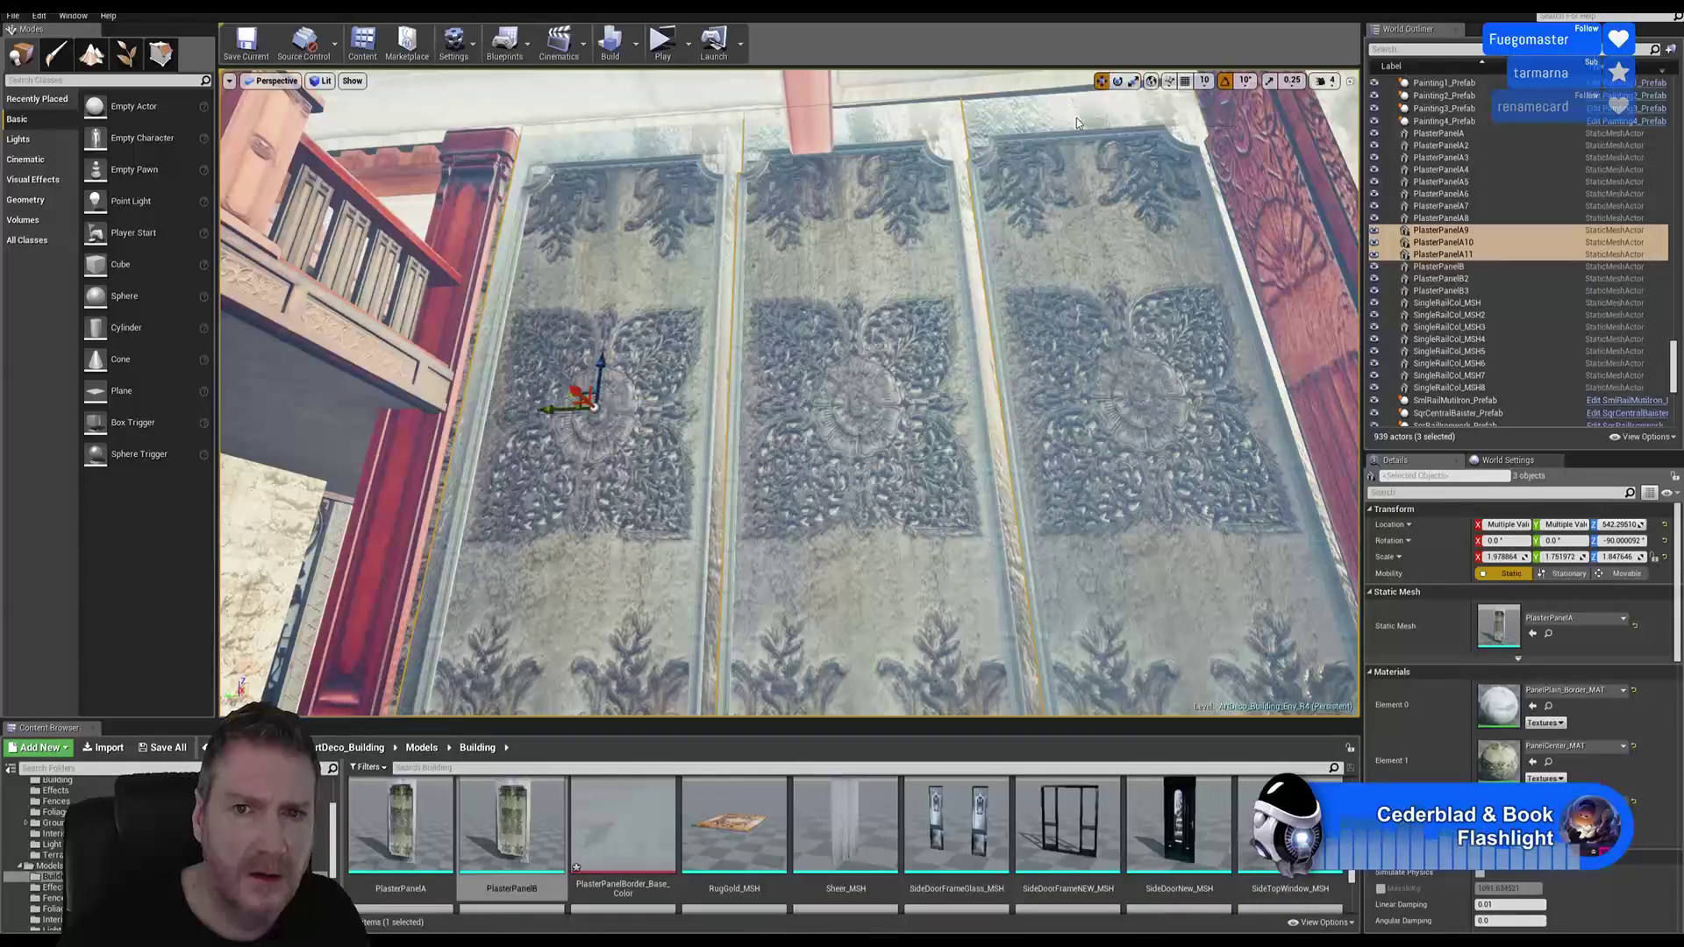
pyautogui.moveTo(561, 409); pyautogui.dragTo(550, 413)
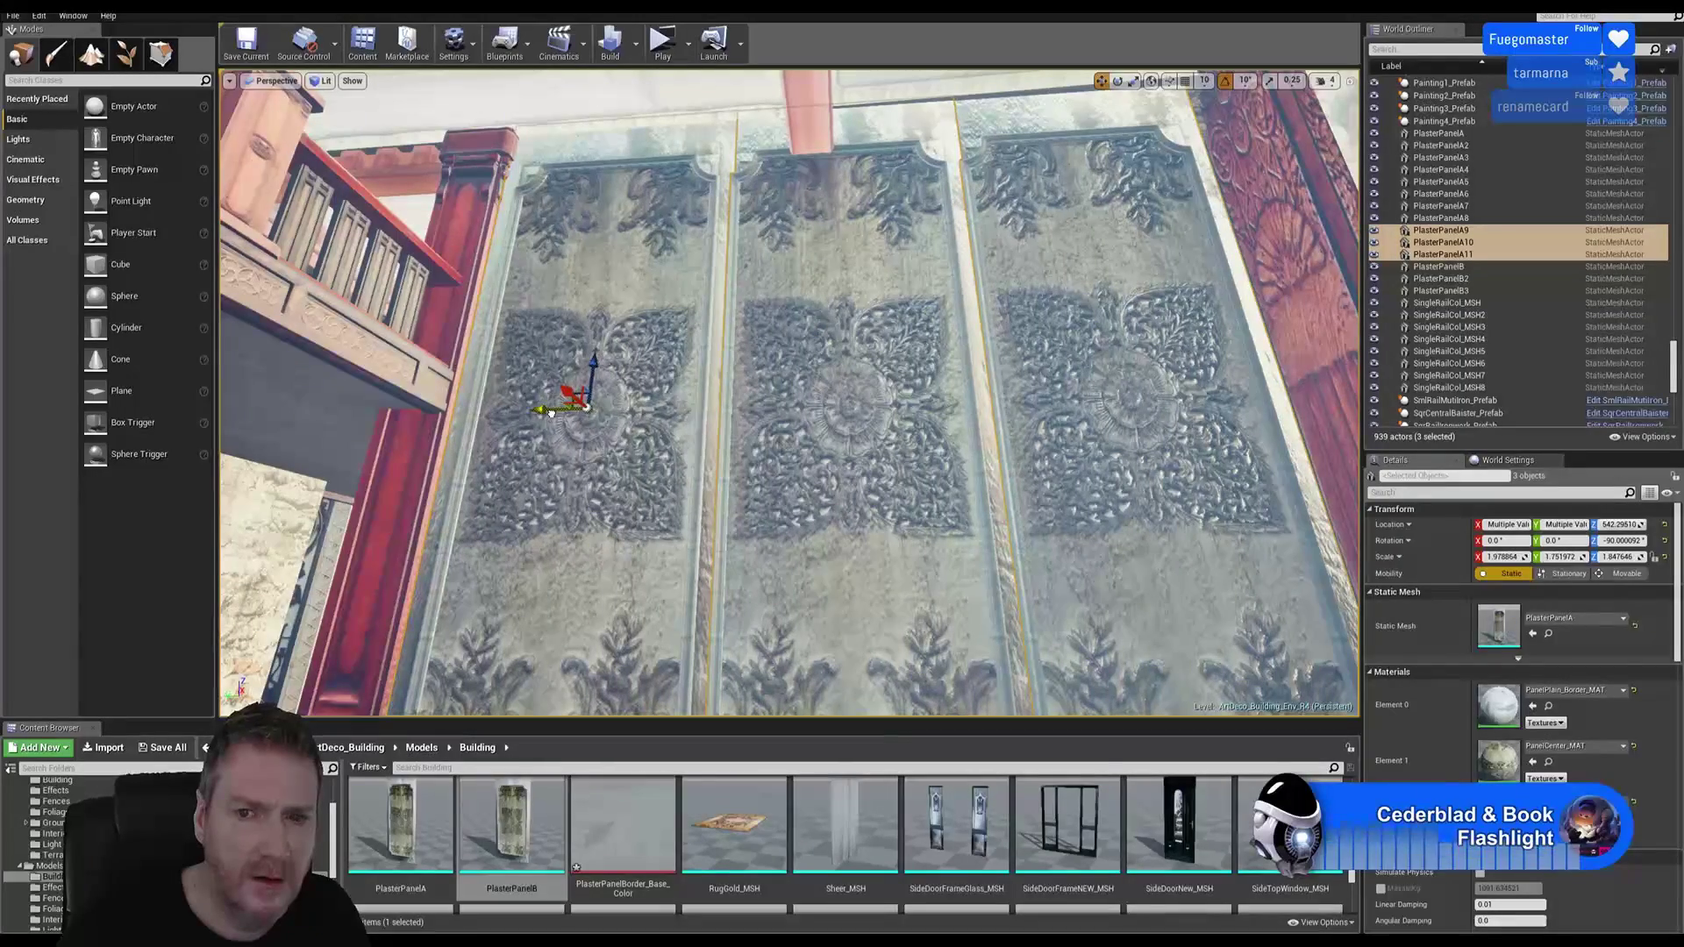
pyautogui.press('Escape')
# Step: Save the level with the newly fitted plaster panels
pyautogui.moveTo(928, 371); pyautogui.dragTo(552, 416, button='right')
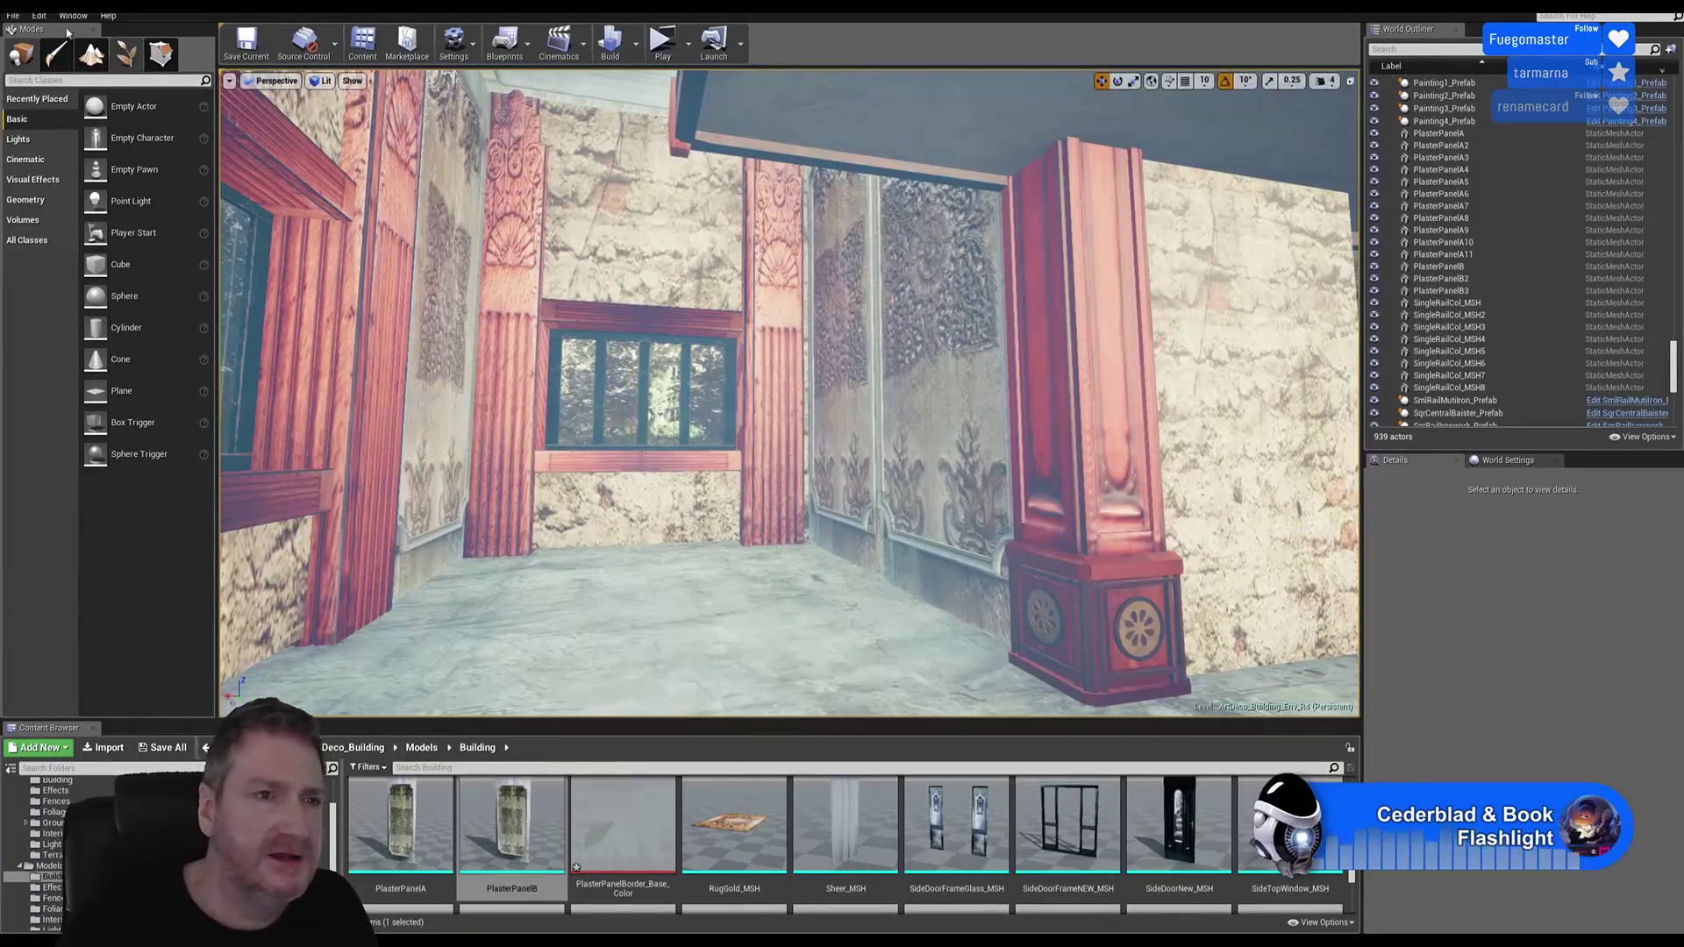
pyautogui.moveTo(679, 401); pyautogui.dragTo(746, 349, button='right')
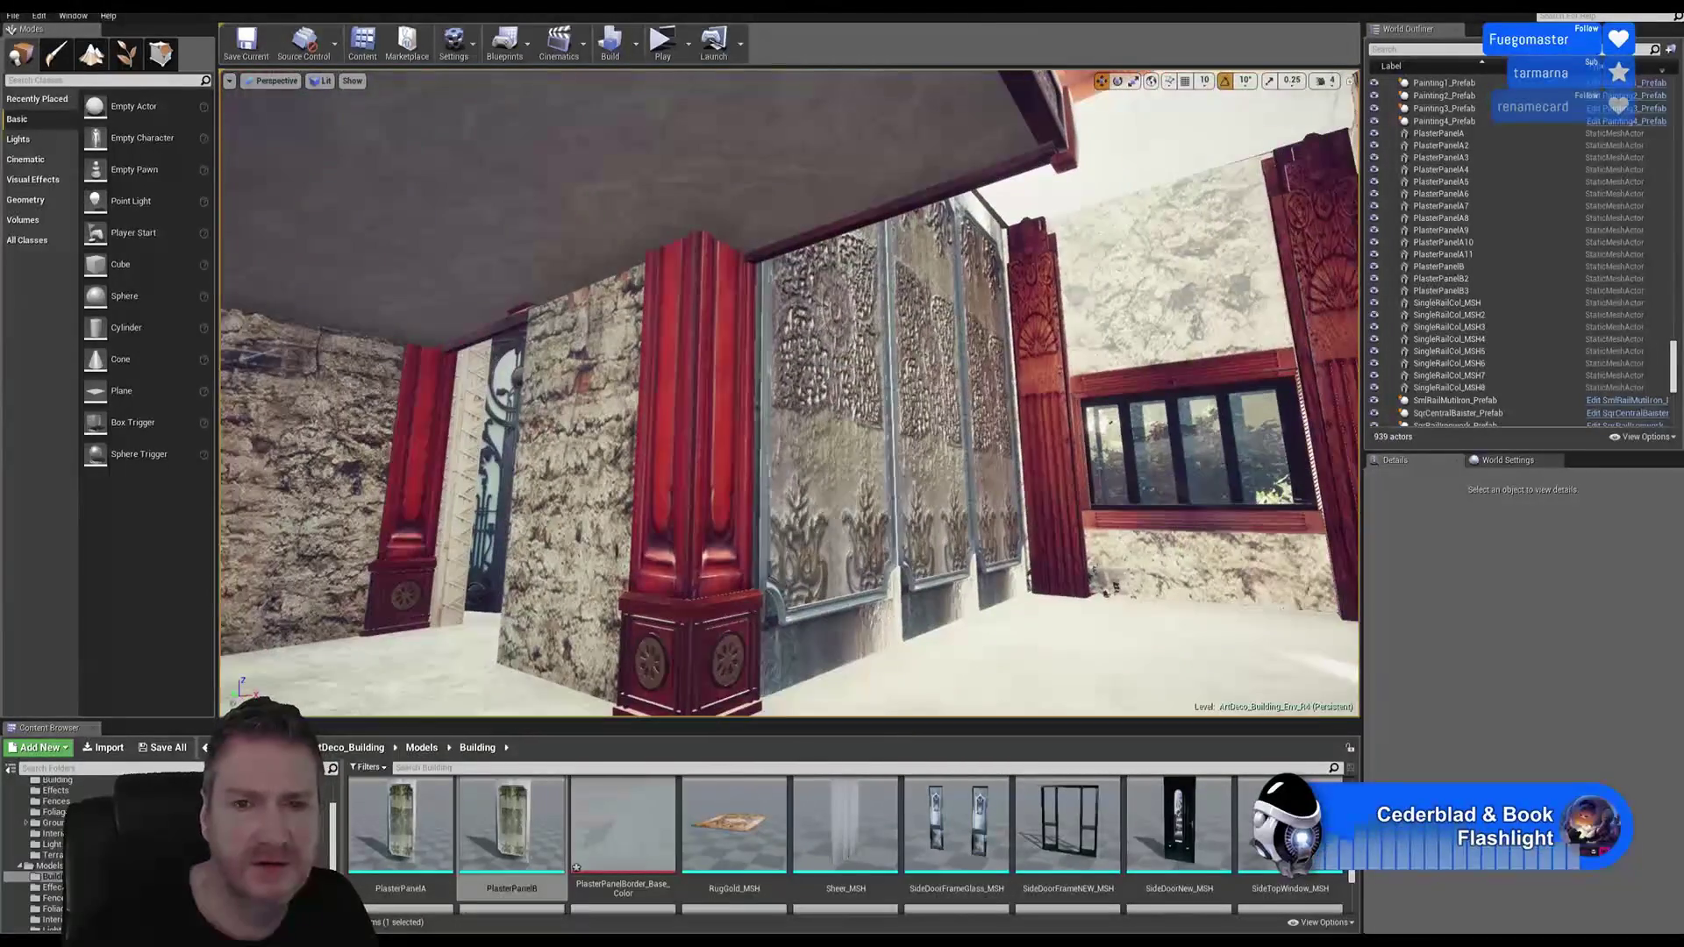
pyautogui.click(10, 17)
pyautogui.click(49, 125)
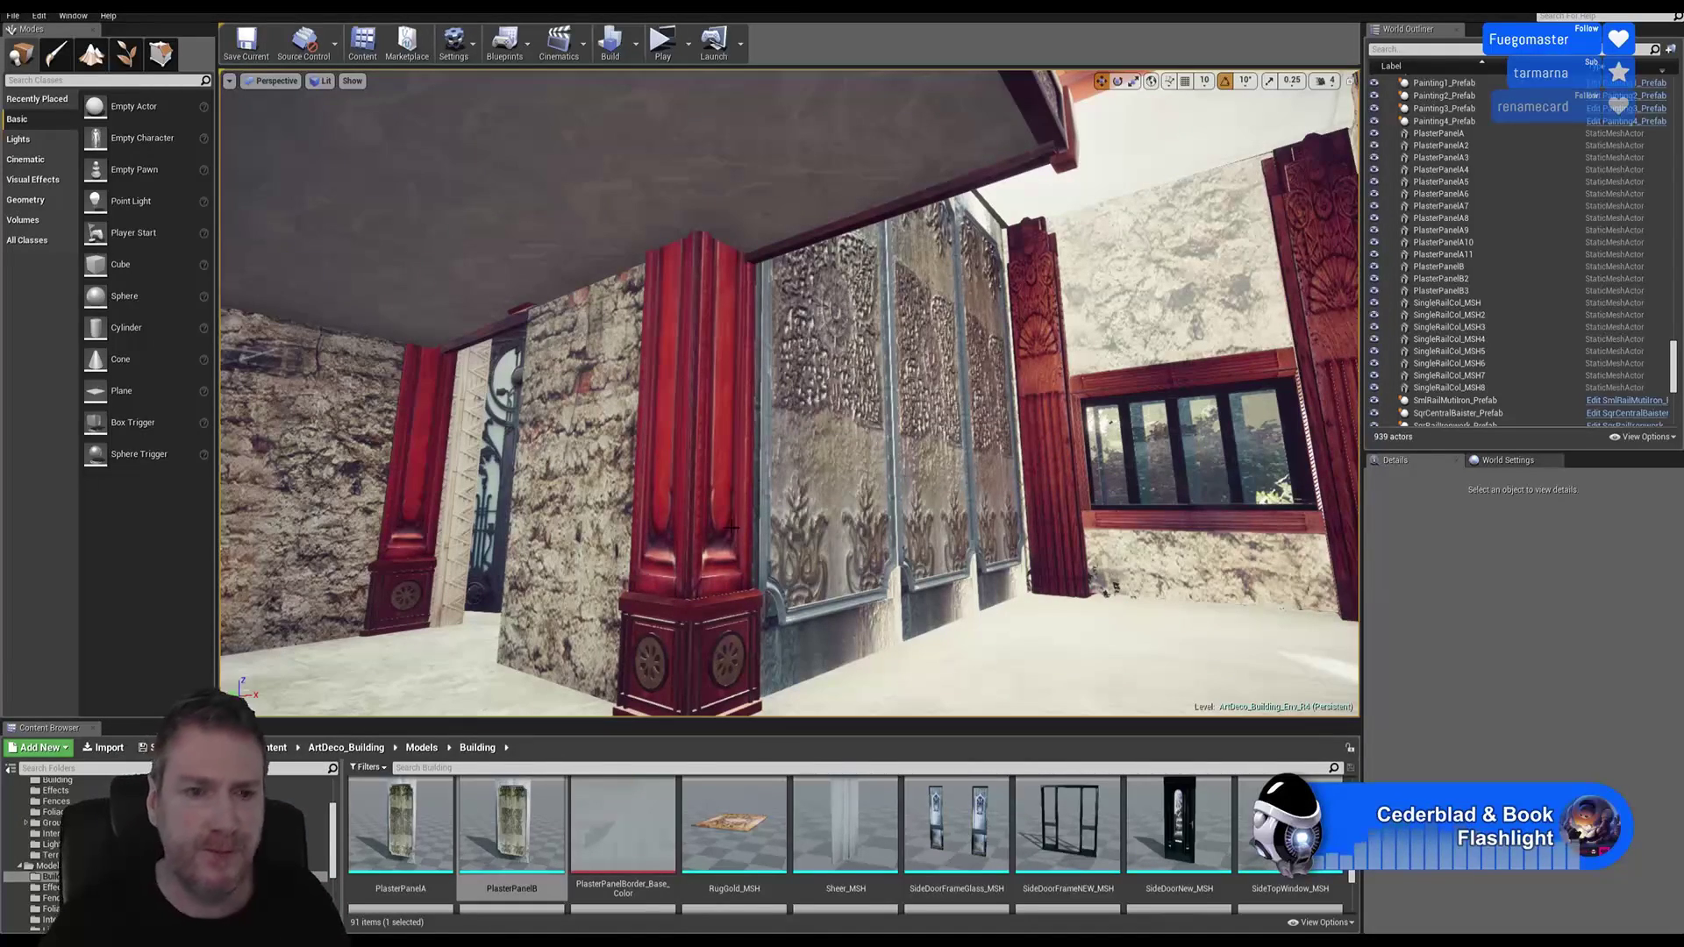
# Step: Examine the carved wooden panels in the central hall and the bare stone walls above the balcony
pyautogui.moveTo(731, 527); pyautogui.dragTo(537, 528, button='right')
pyautogui.press('e')
pyautogui.press('w')
pyautogui.press('s')
pyautogui.press('w')
pyautogui.press('w')
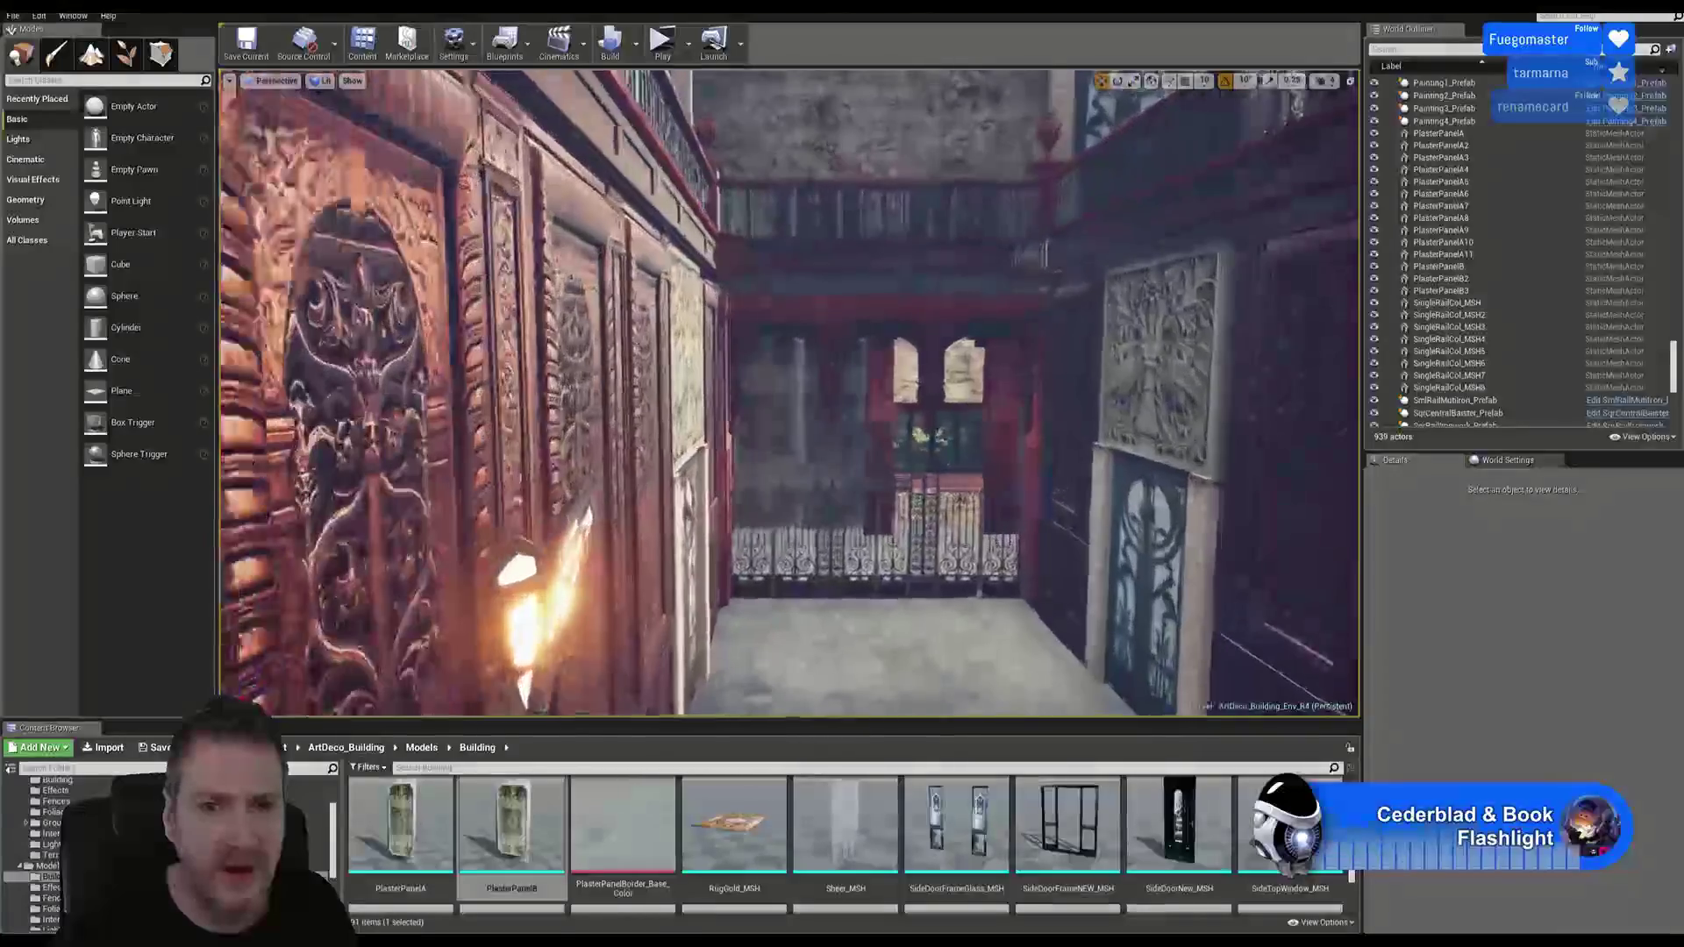
pyautogui.moveTo(849, 467); pyautogui.dragTo(943, 353, button='right')
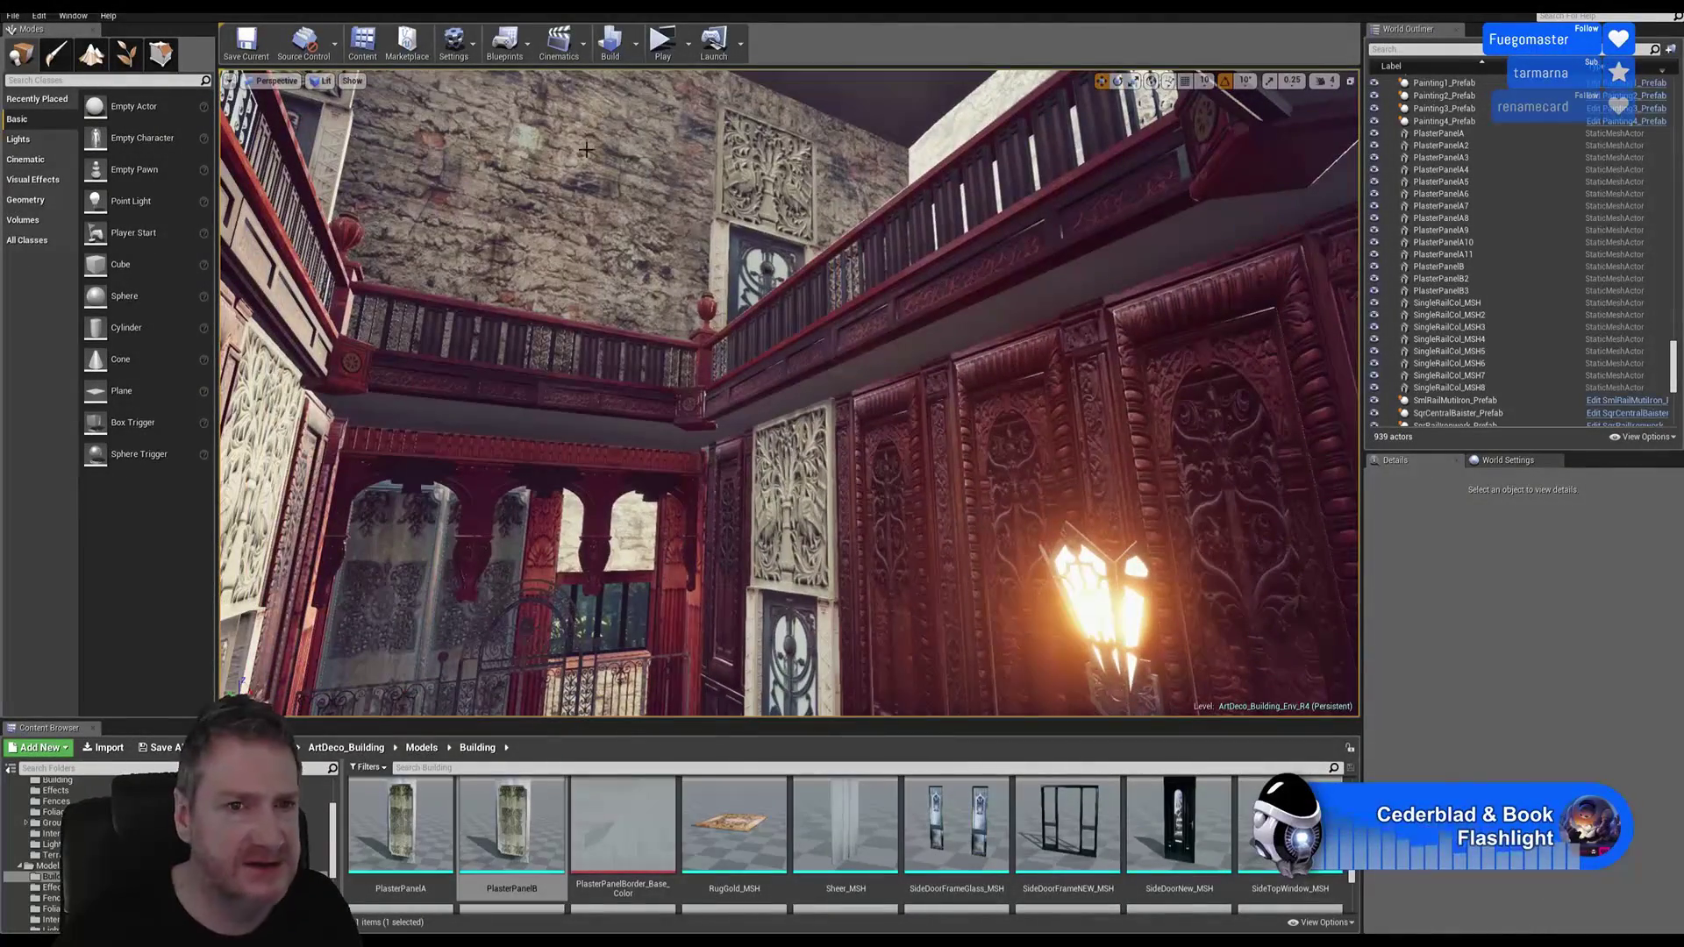
pyautogui.press('w')
pyautogui.moveTo(586, 150); pyautogui.dragTo(614, 219, button='right')
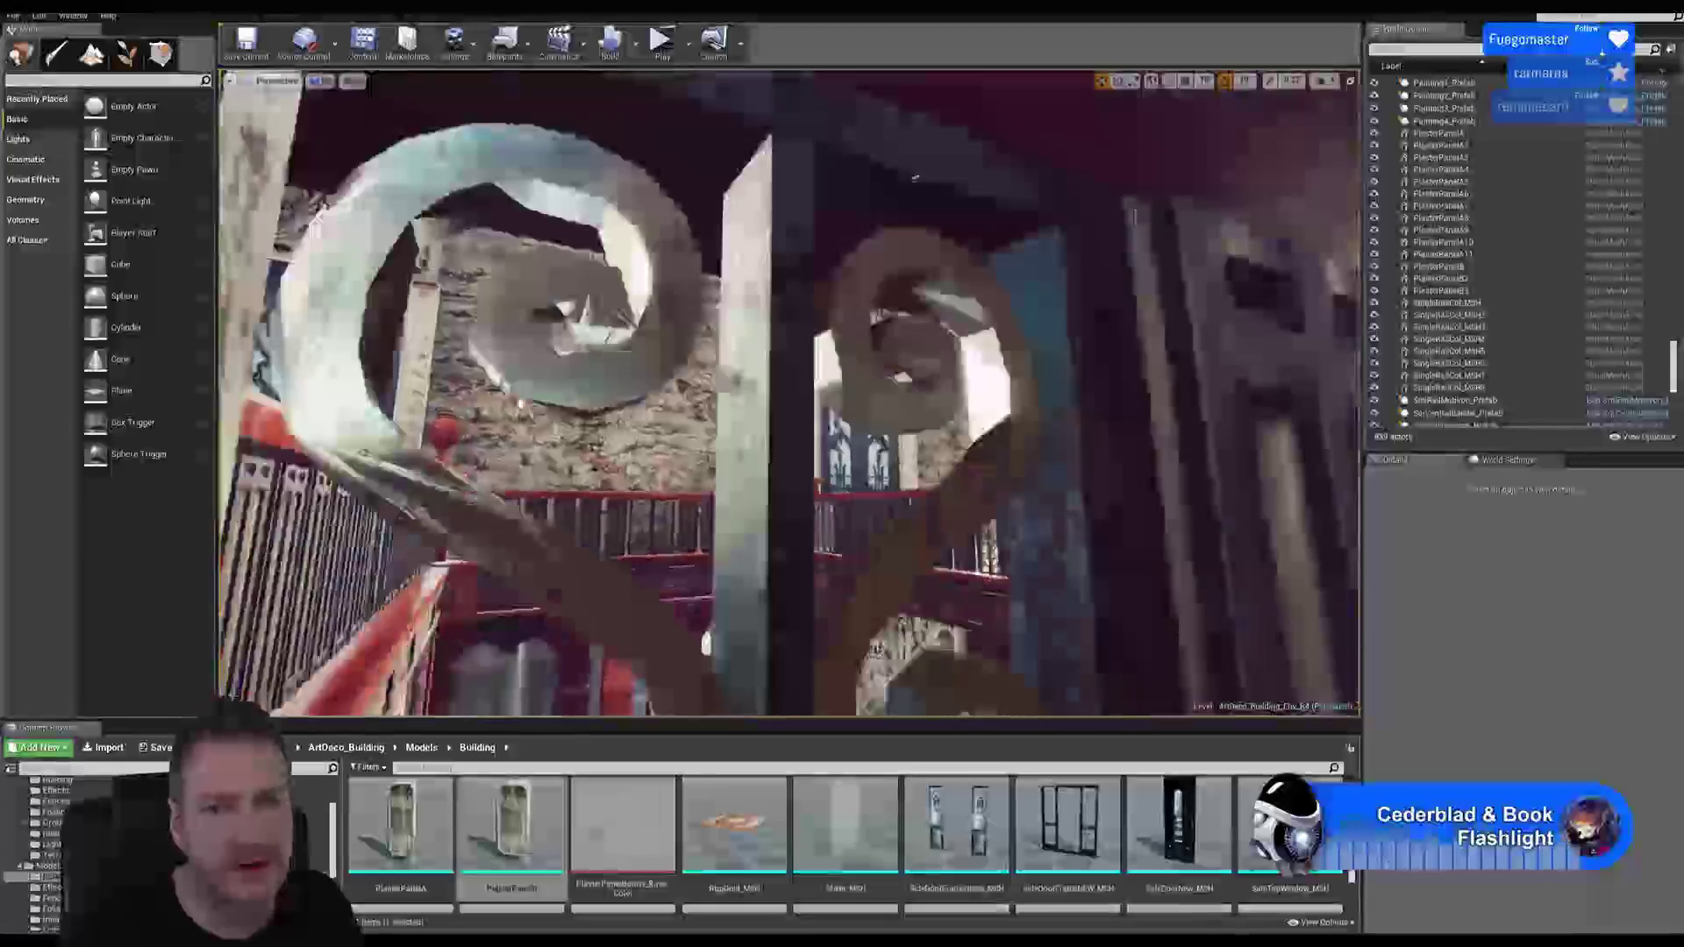
pyautogui.moveTo(915, 178); pyautogui.dragTo(902, 324, button='right')
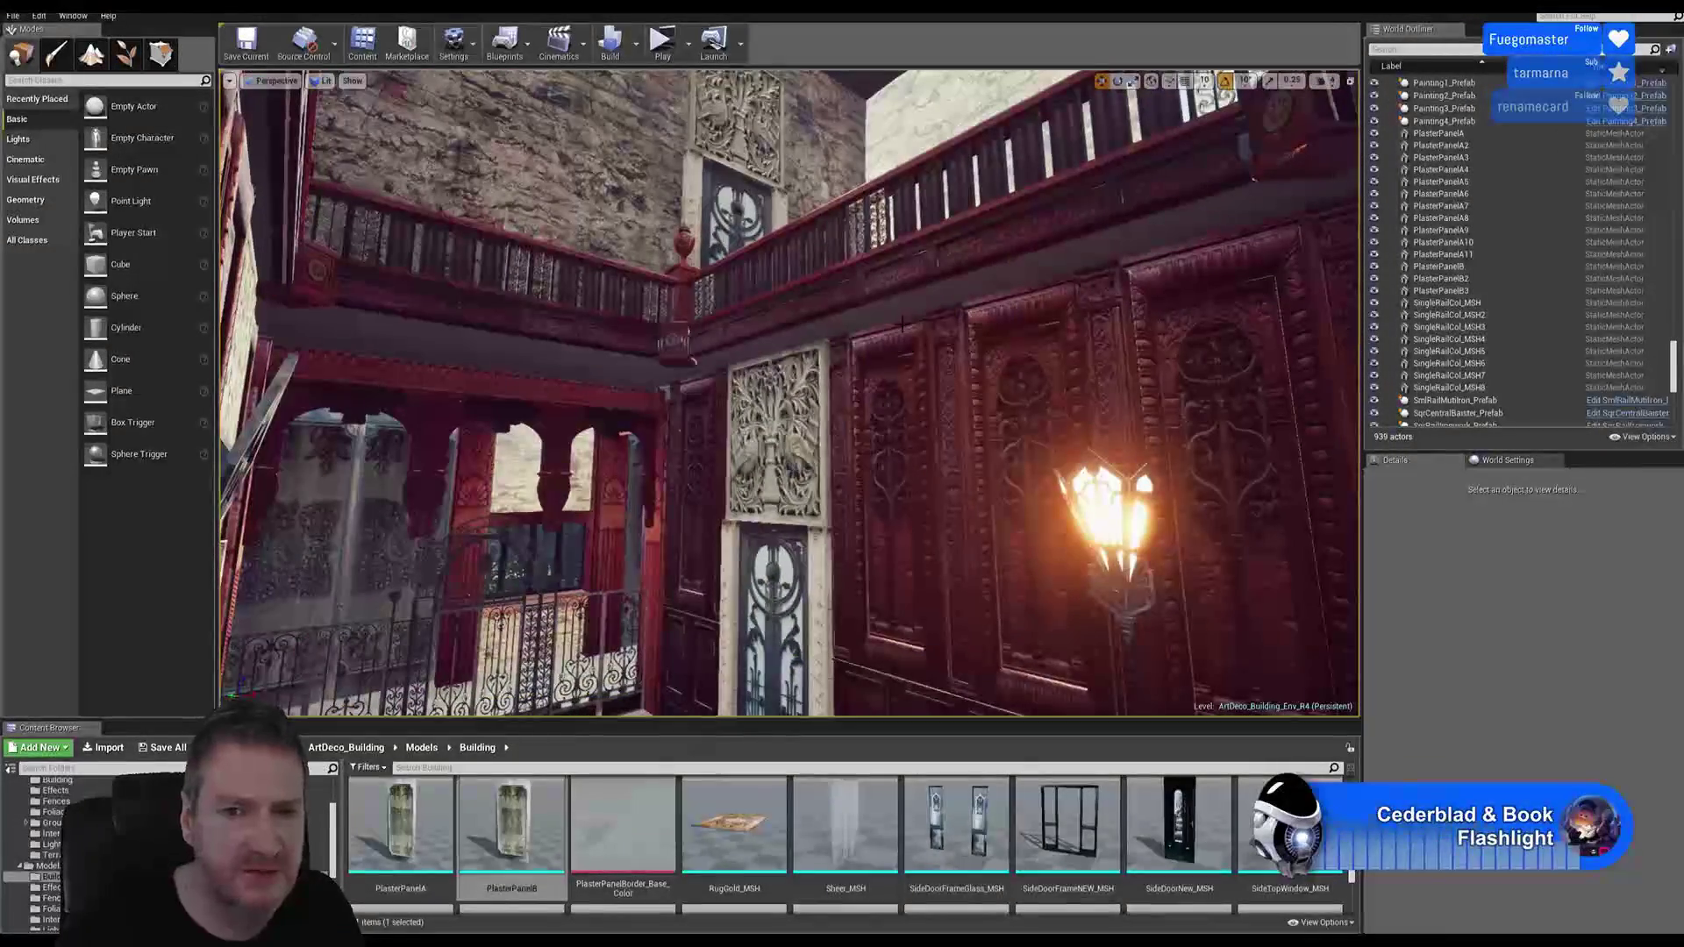
# Step: Duplicate the two carved wooden panels beside the iron door and raise the copies to a Z location of about 1510
pyautogui.click(889, 373)
pyautogui.keyDown('ctrl'); pyautogui.click(1010, 325); pyautogui.keyUp('ctrl')
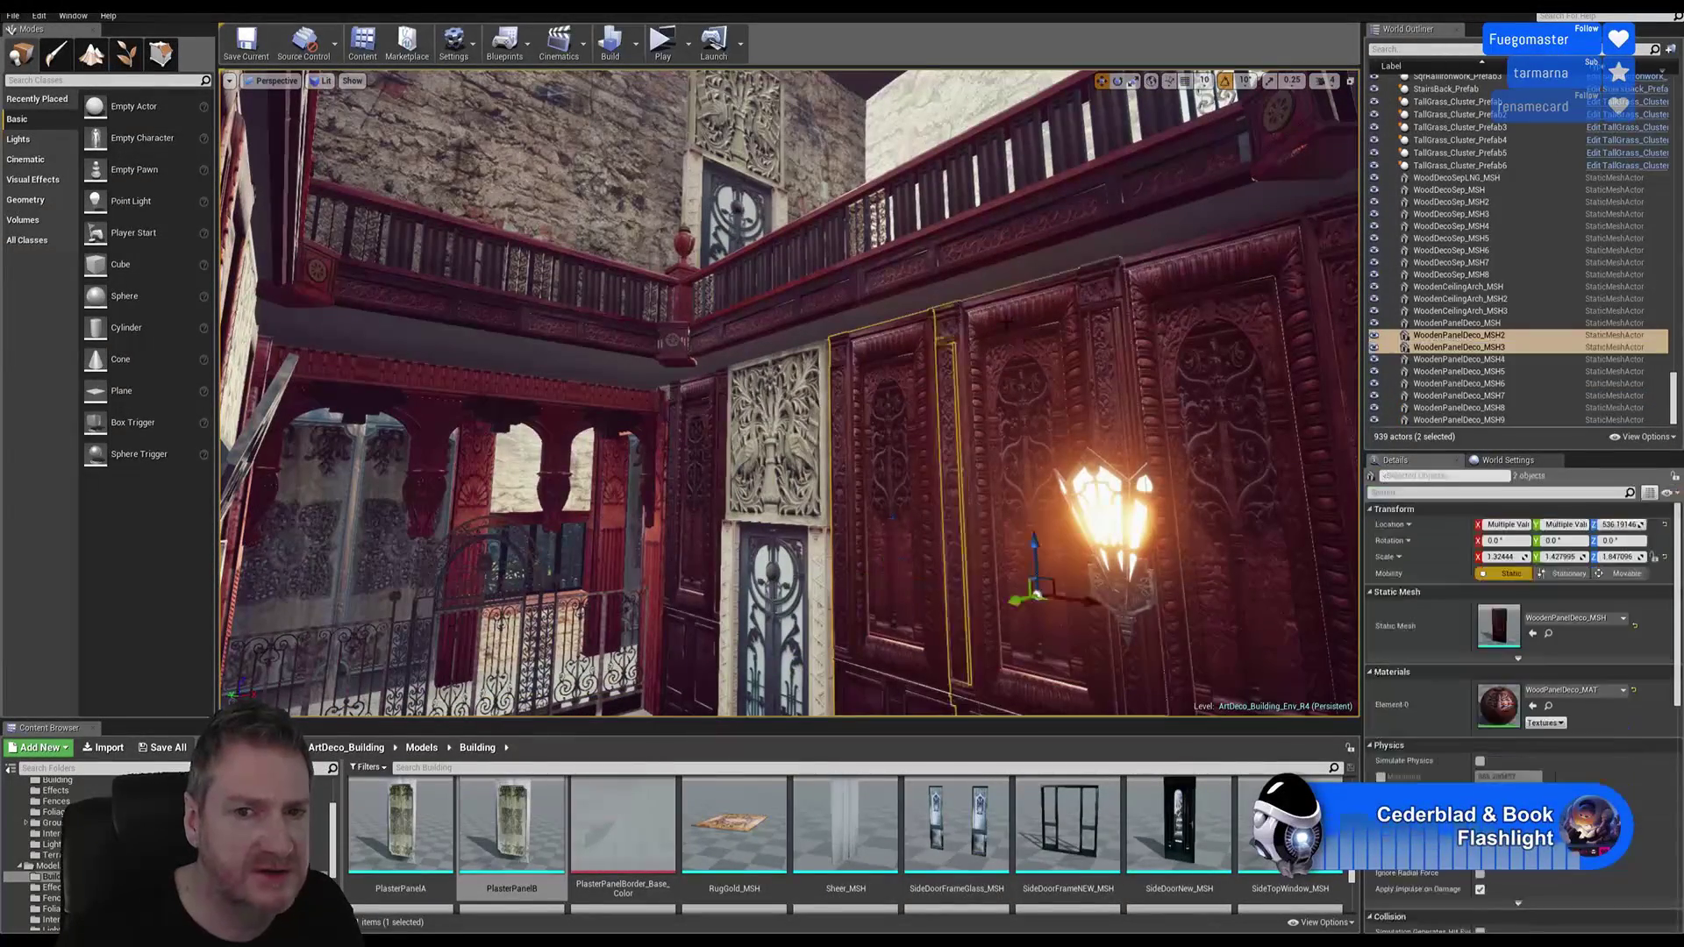
pyautogui.rightClick(1008, 322)
pyautogui.moveTo(1038, 547)
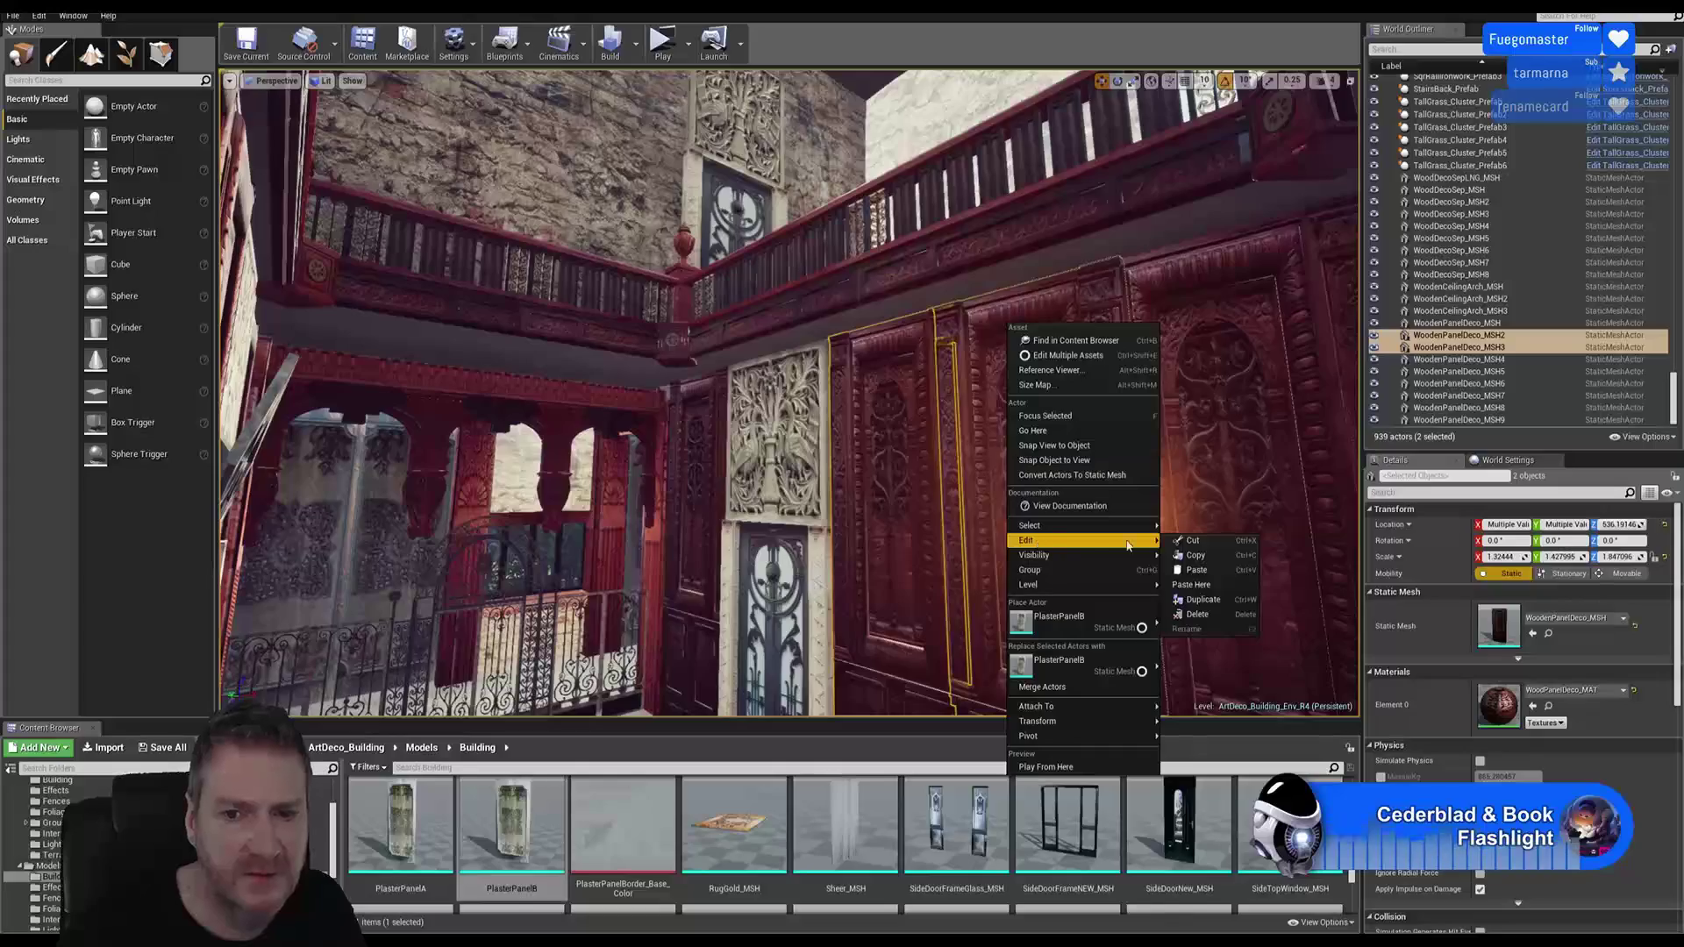
pyautogui.click(1203, 600)
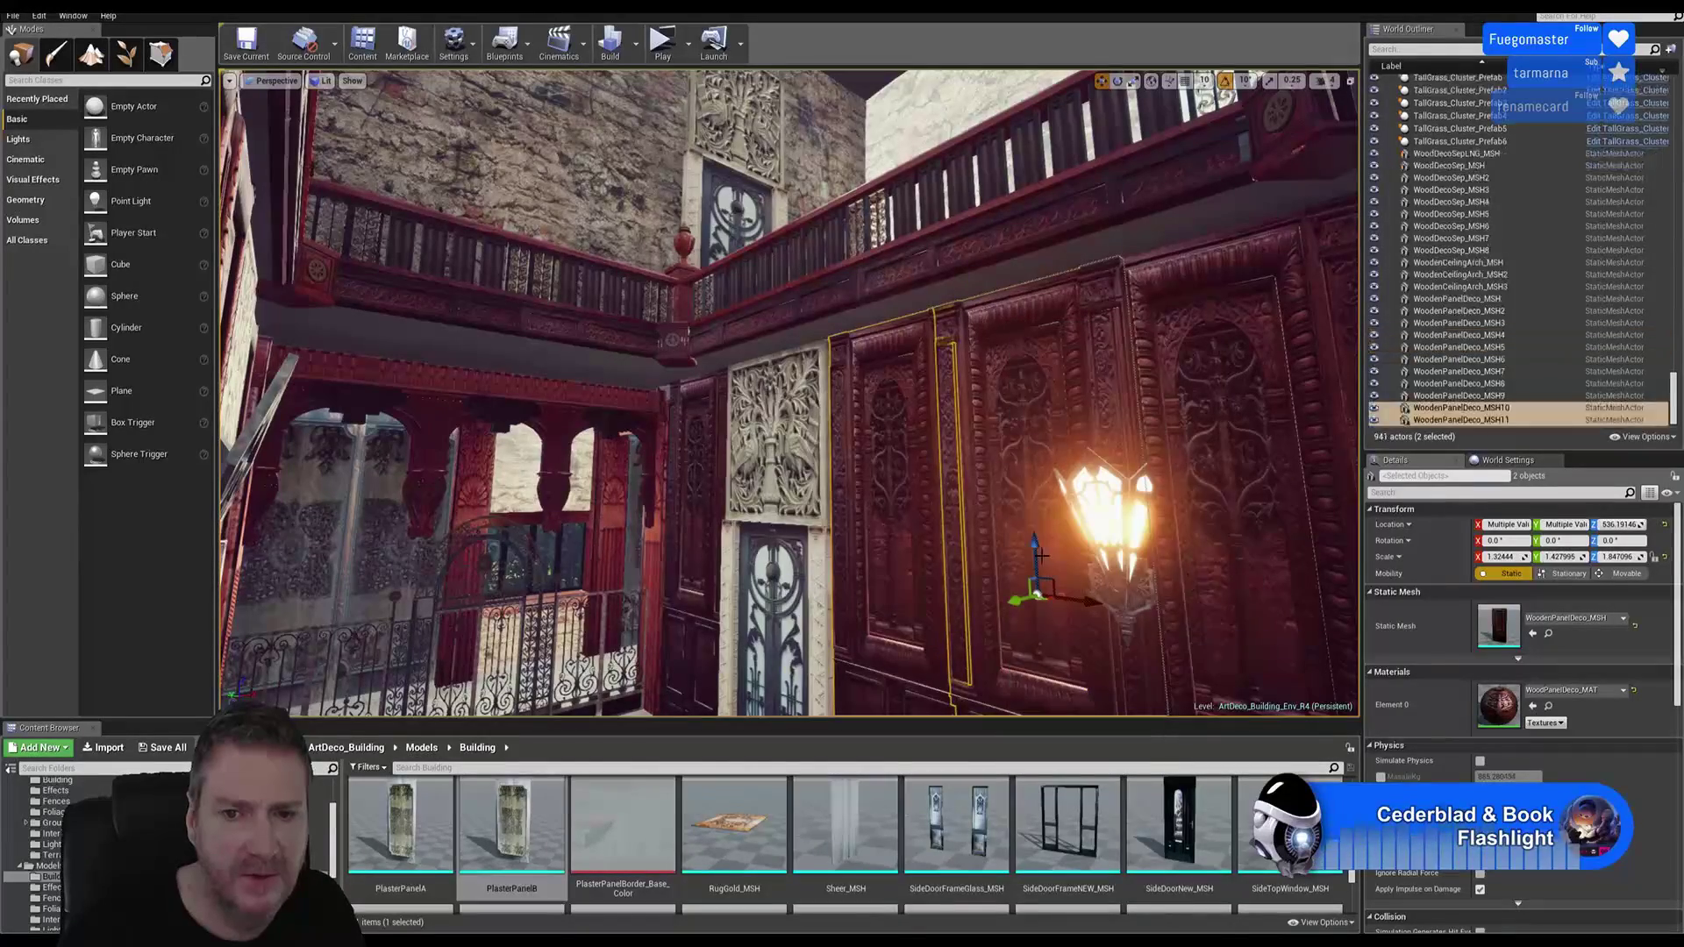
pyautogui.moveTo(1037, 570); pyautogui.dragTo(944, 329)
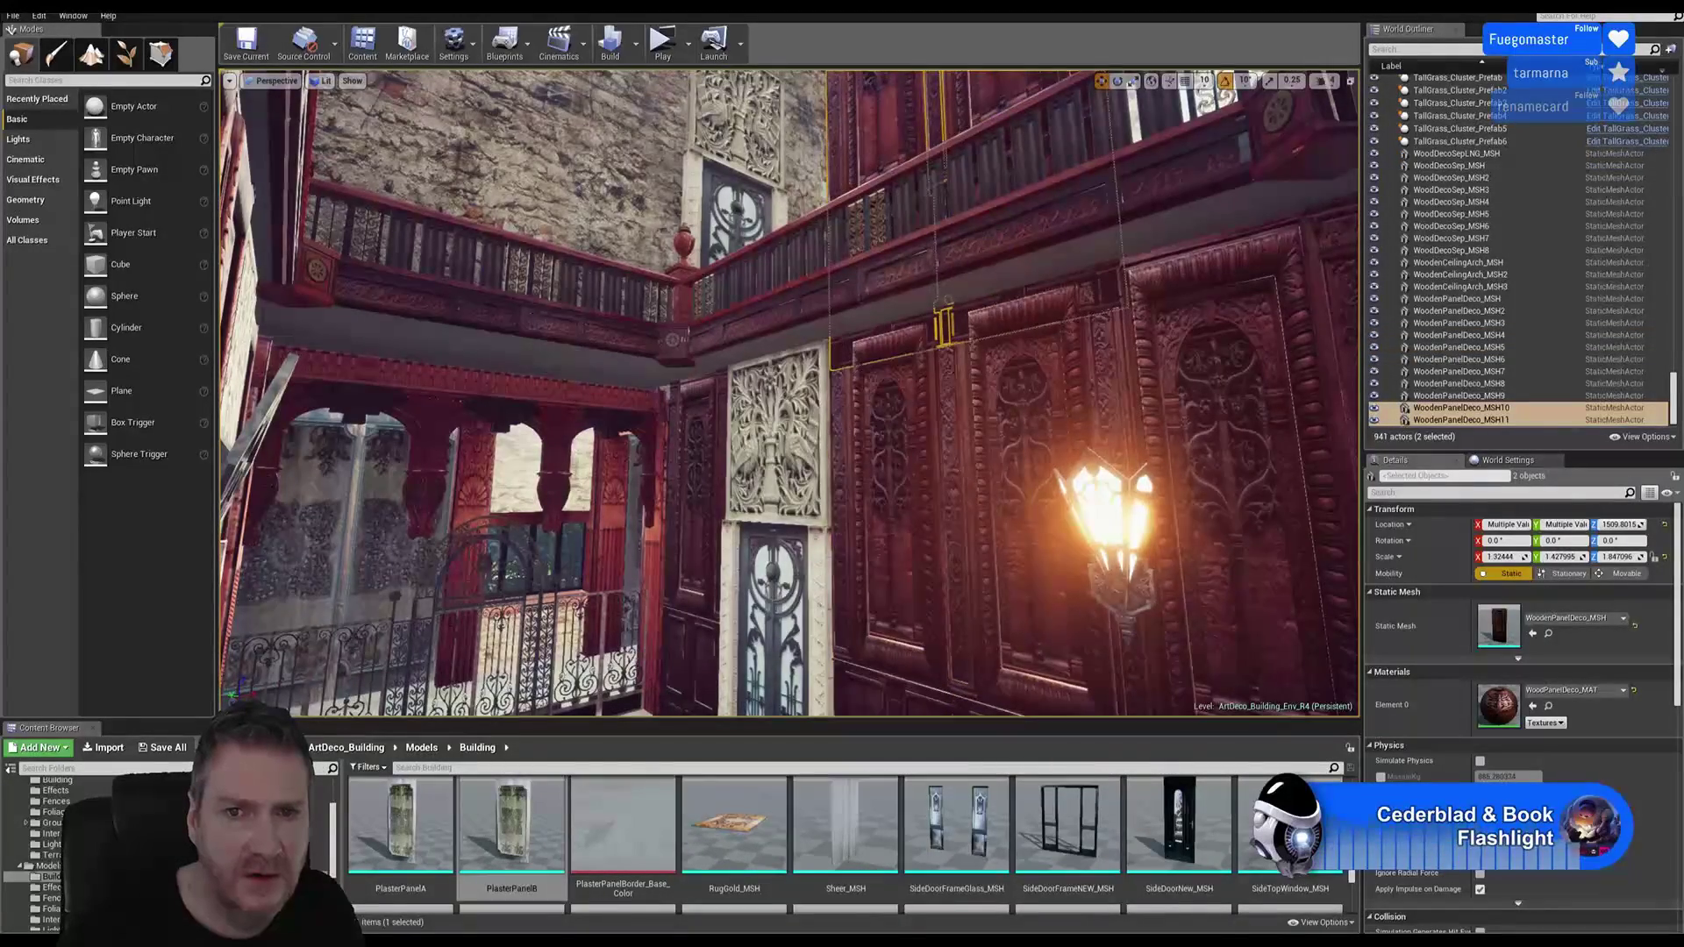
# Step: Rotate the duplicated wooden panel pair on the upper floor to -90° about Z
pyautogui.moveTo(944, 329); pyautogui.dragTo(1034, 65, button='right')
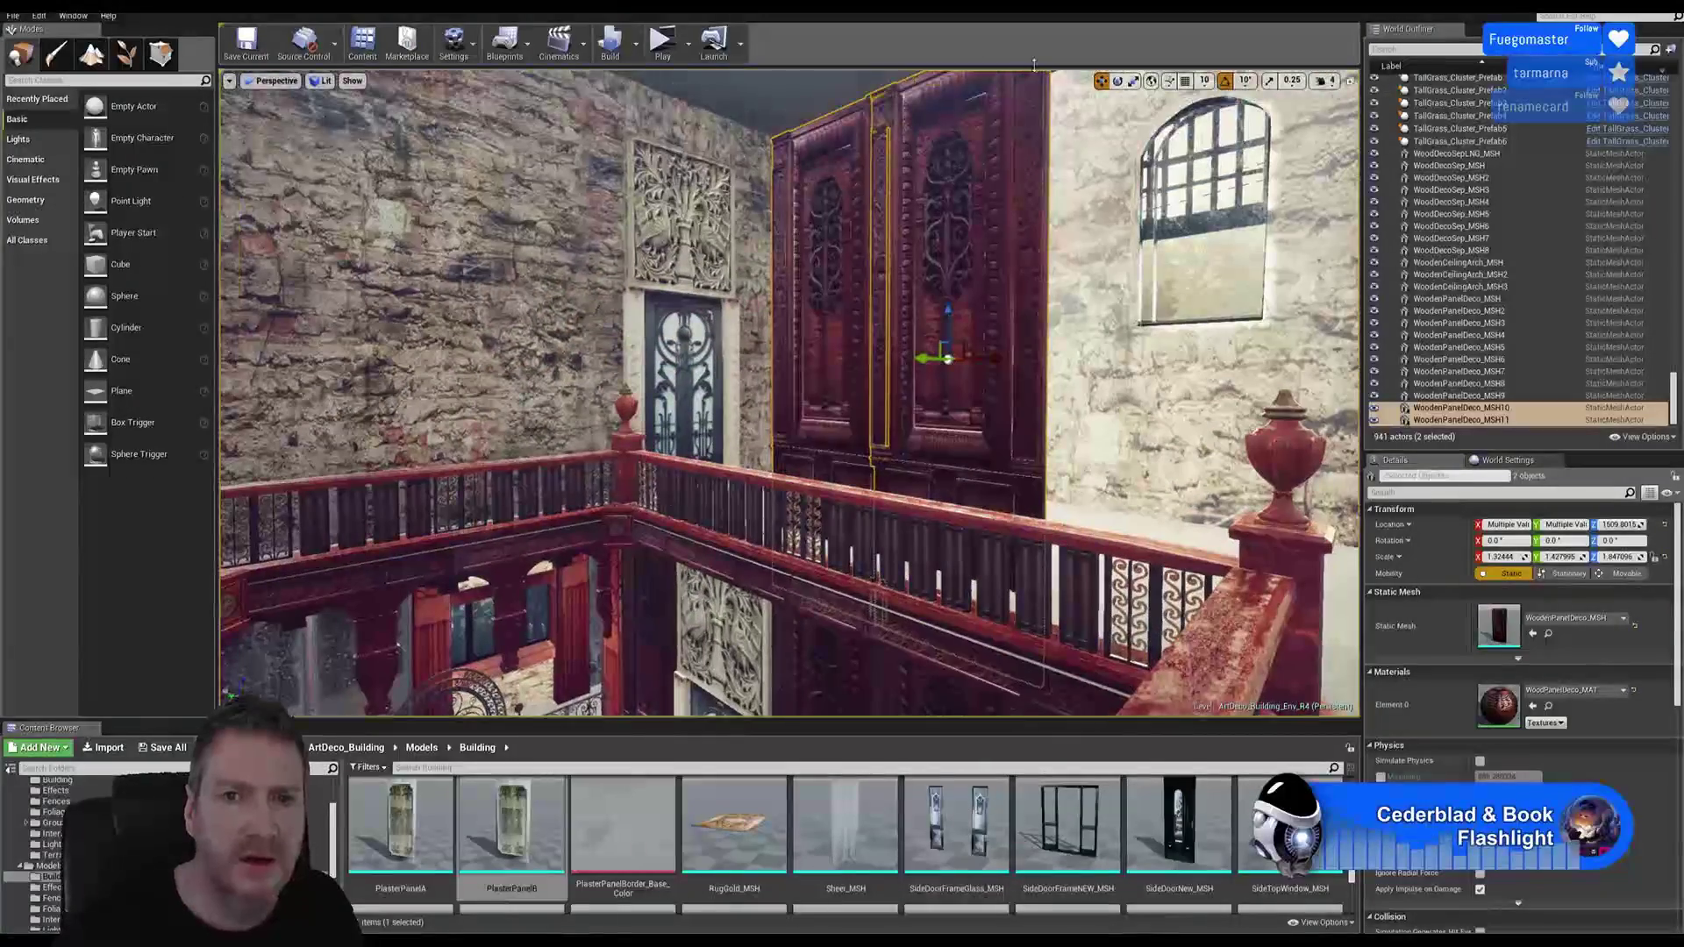
pyautogui.click(1118, 82)
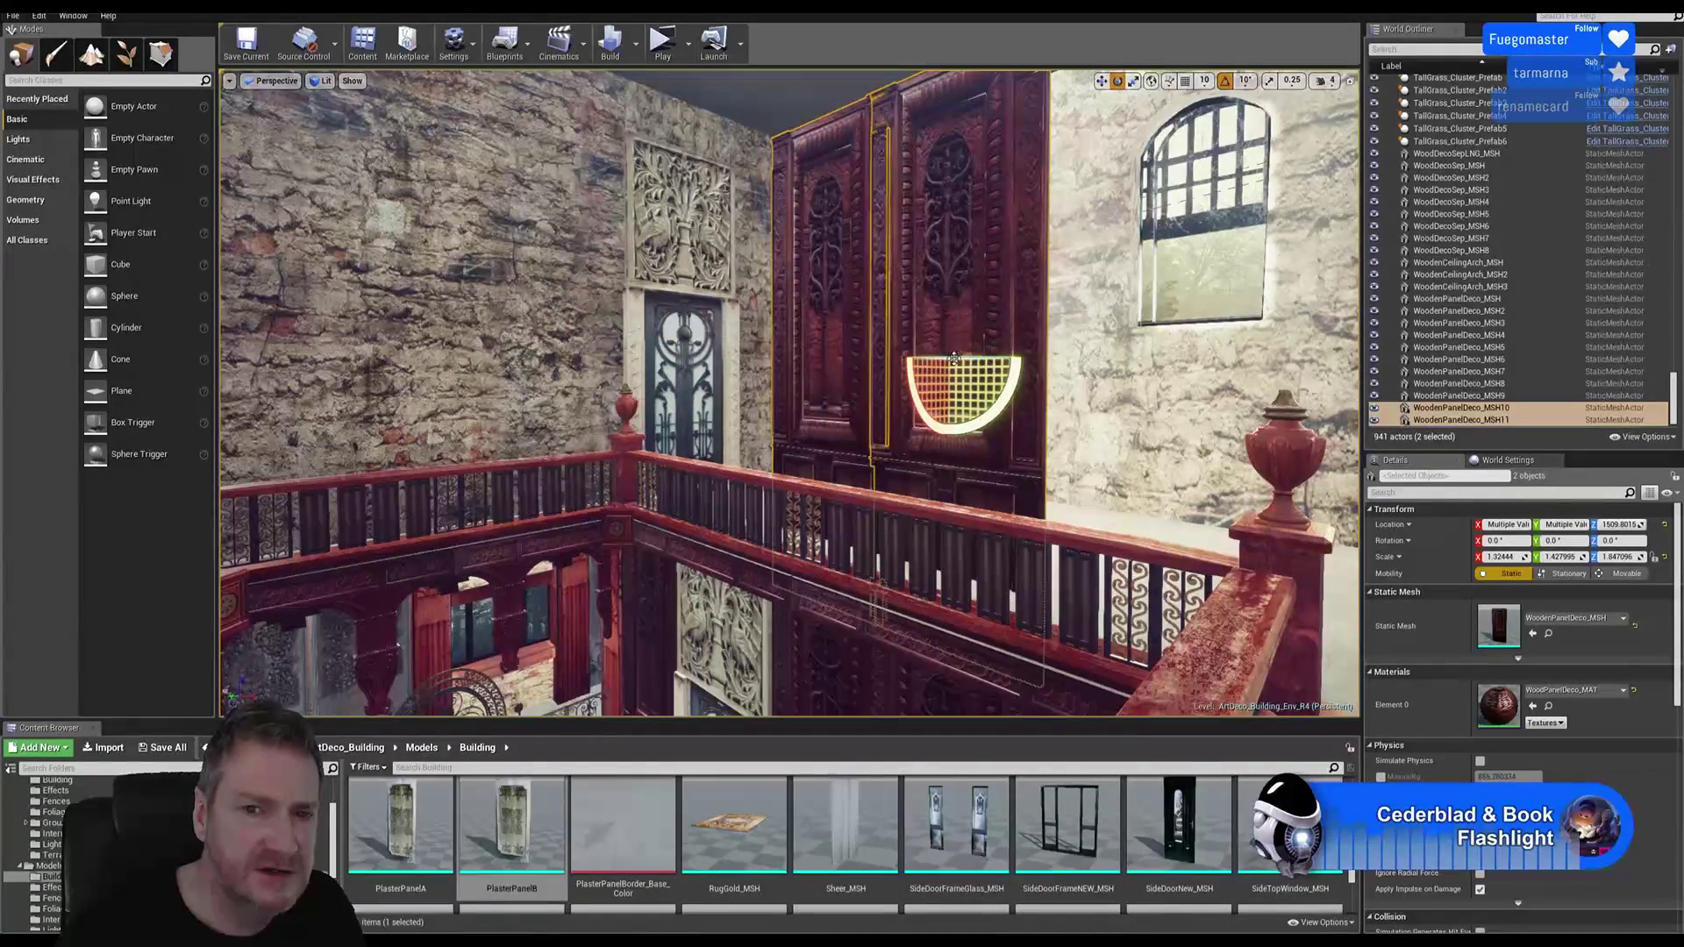
pyautogui.moveTo(956, 386); pyautogui.dragTo(683, 368)
# Step: Move the wooden panel pair between the two upper iron doors and push it back towards the stone wall
pyautogui.click(1101, 81)
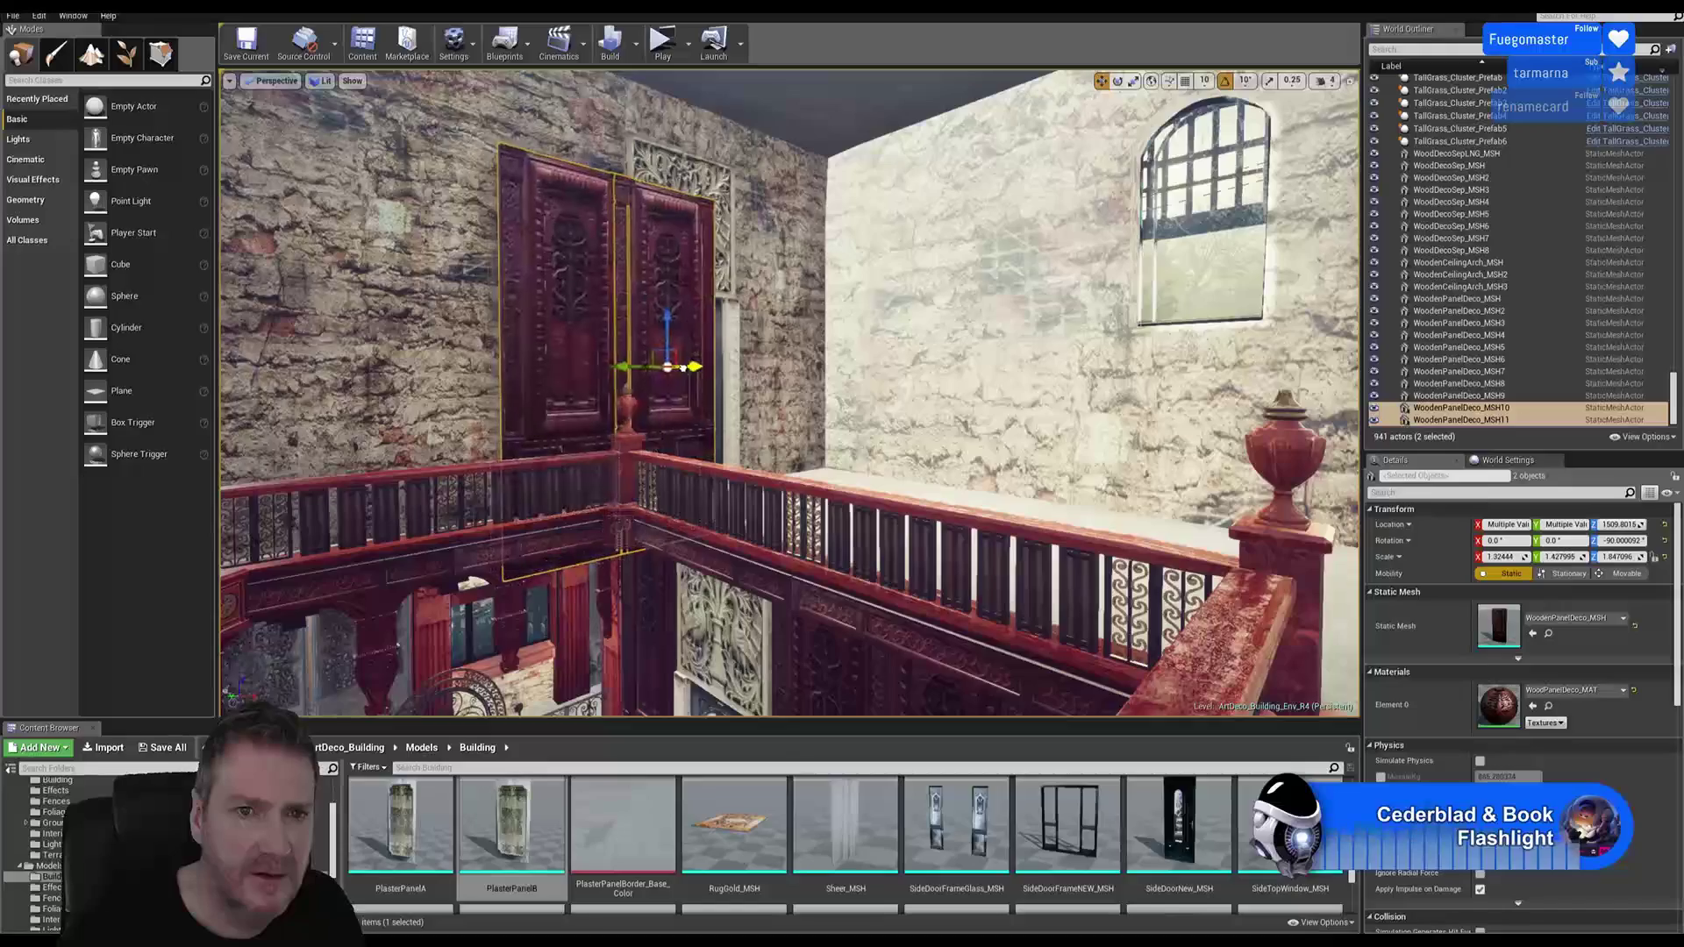
pyautogui.moveTo(941, 367)
pyautogui.mouseDown(button='right')
pyautogui.moveTo(829, 426)
pyautogui.moveTo(941, 368)
pyautogui.mouseUp(button='right')
pyautogui.moveTo(929, 395); pyautogui.dragTo(708, 424)
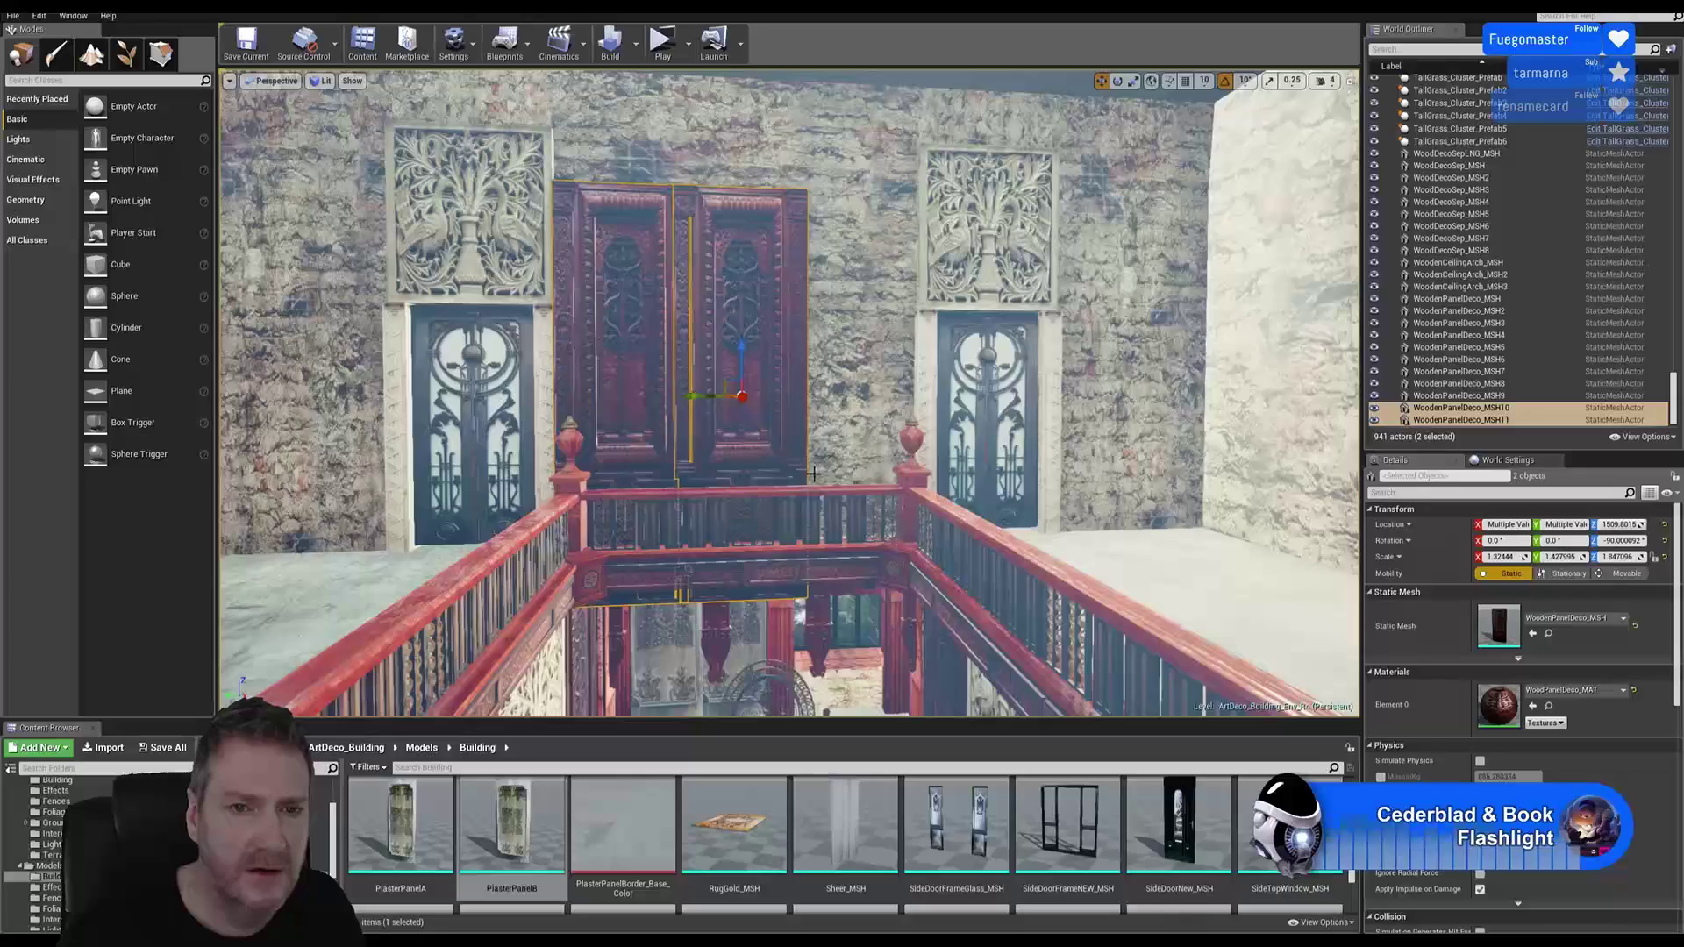
pyautogui.moveTo(815, 474); pyautogui.dragTo(745, 395, button='right')
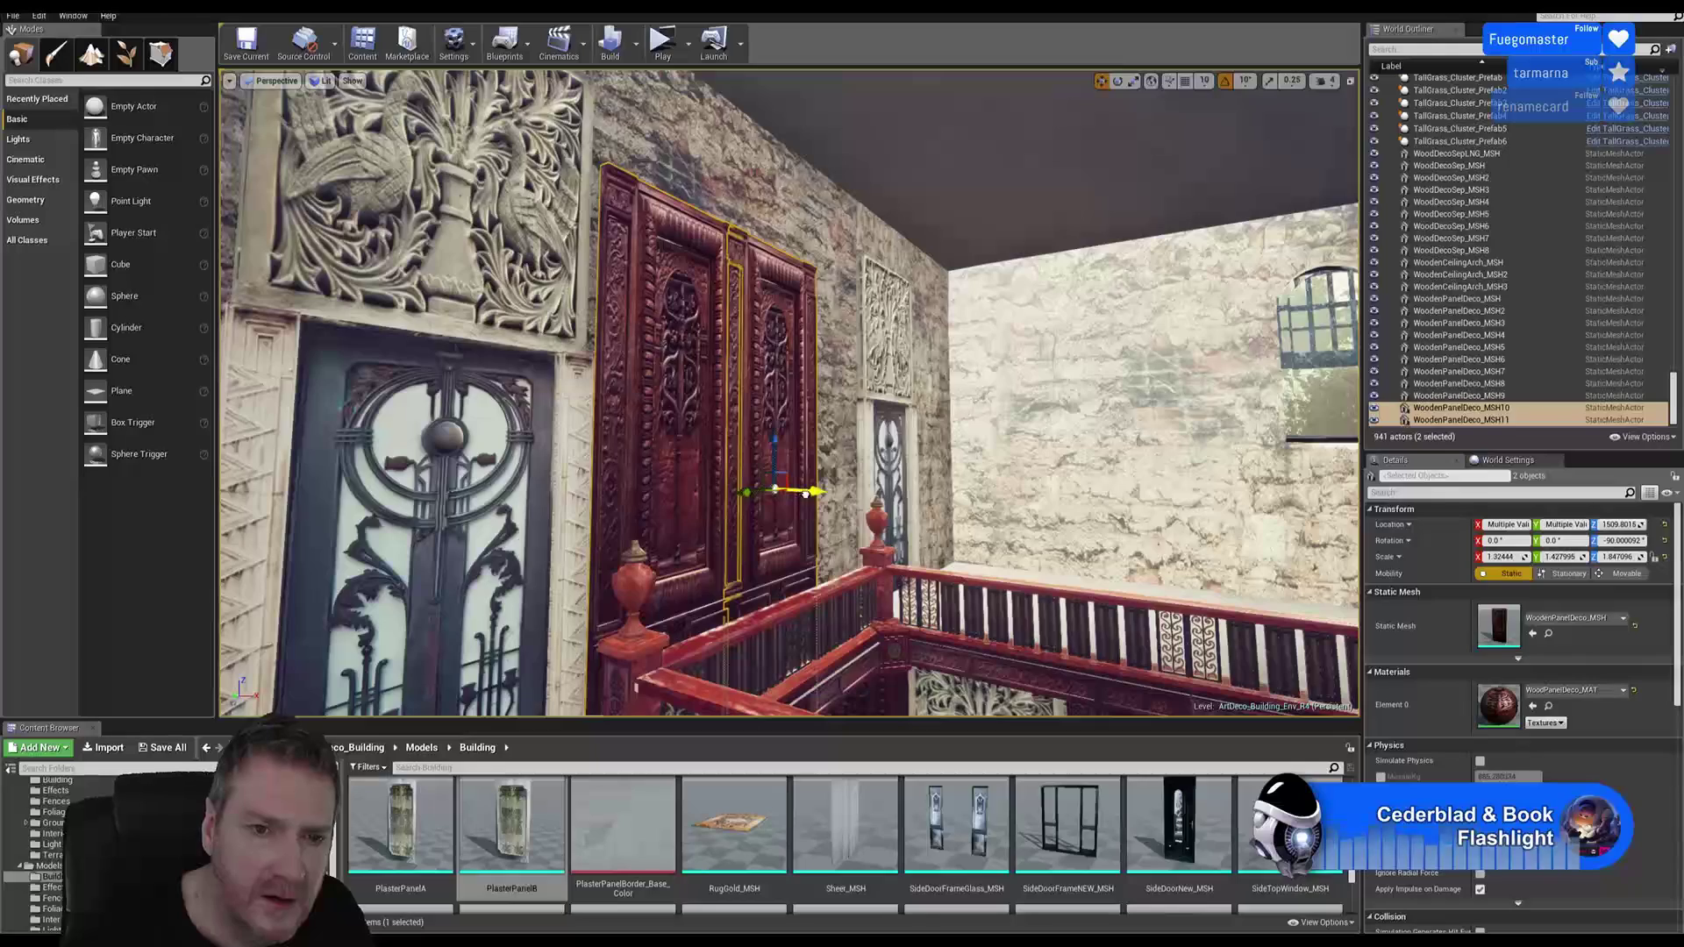
pyautogui.moveTo(805, 494); pyautogui.dragTo(789, 494)
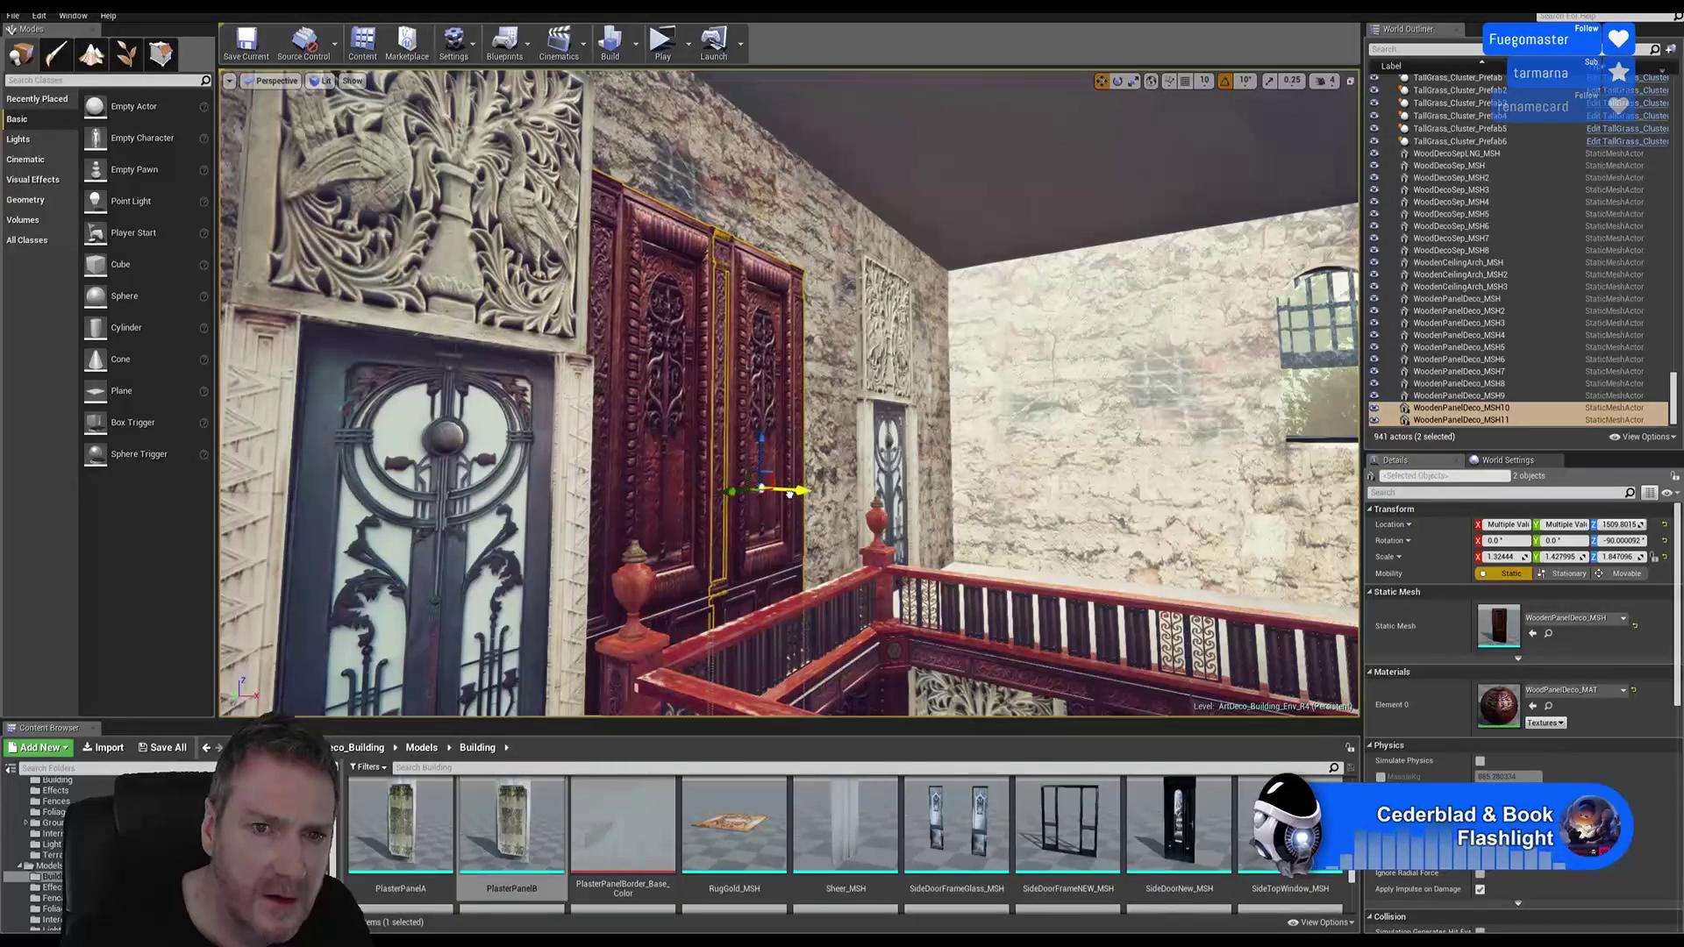
# Step: Compare the wooden panel pair between the upper iron doors with the carved wooden panels in the hall below
pyautogui.moveTo(864, 444); pyautogui.dragTo(870, 492, button='right')
pyautogui.moveTo(994, 543); pyautogui.dragTo(938, 547, button='right')
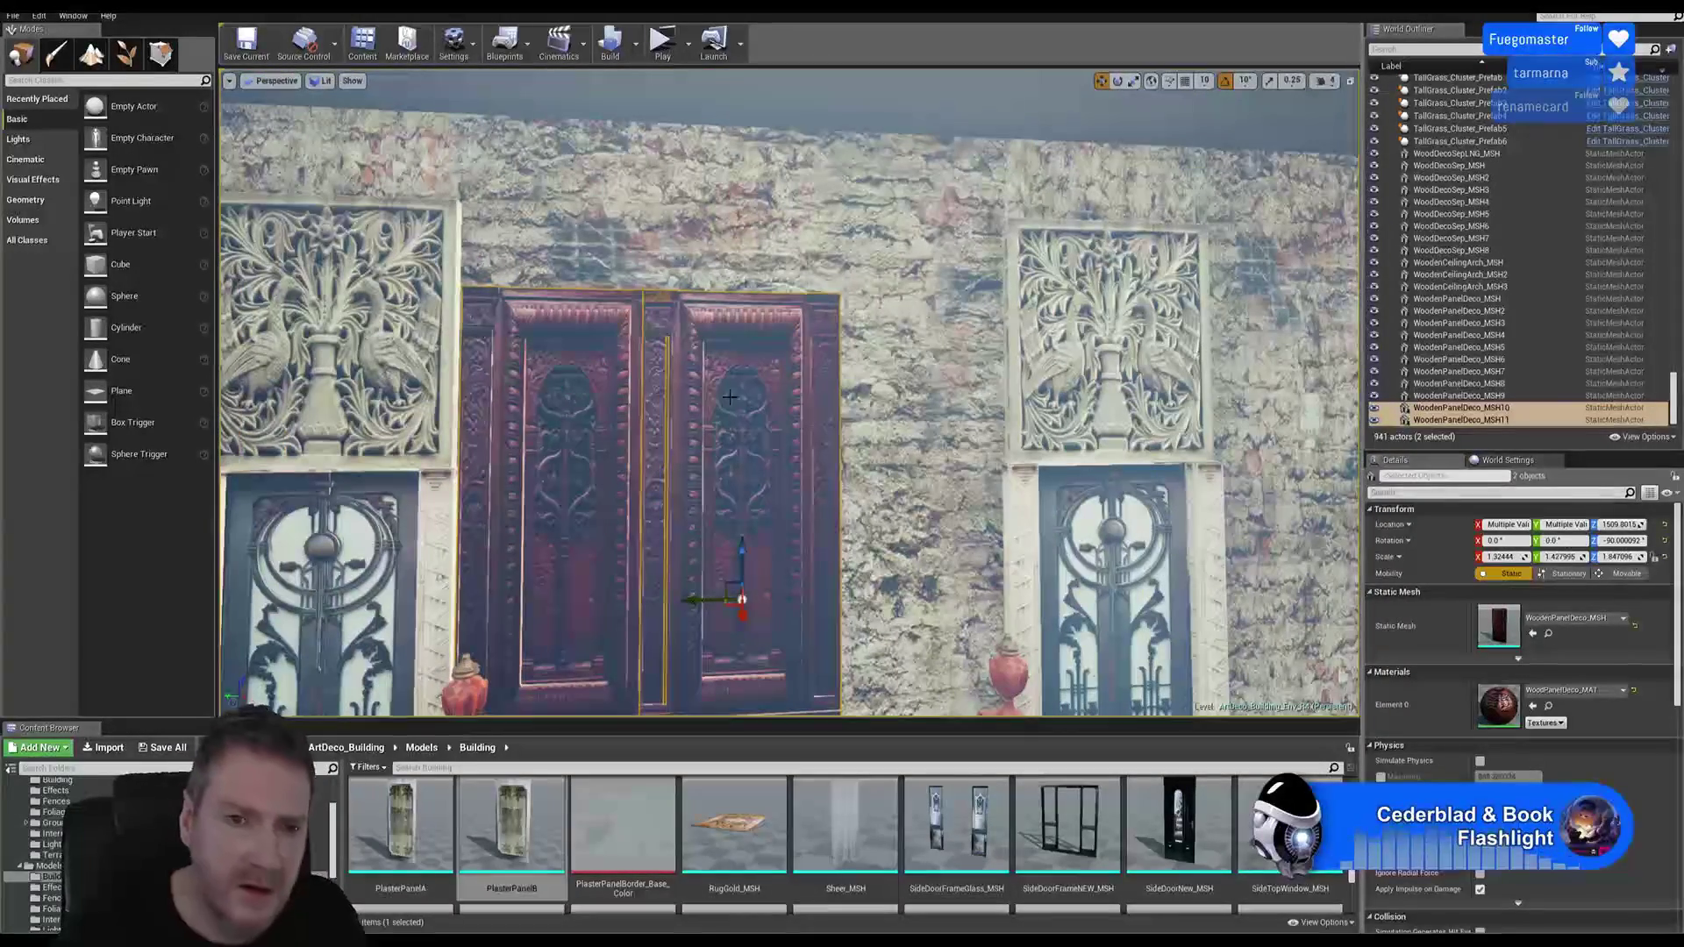
pyautogui.click(773, 332)
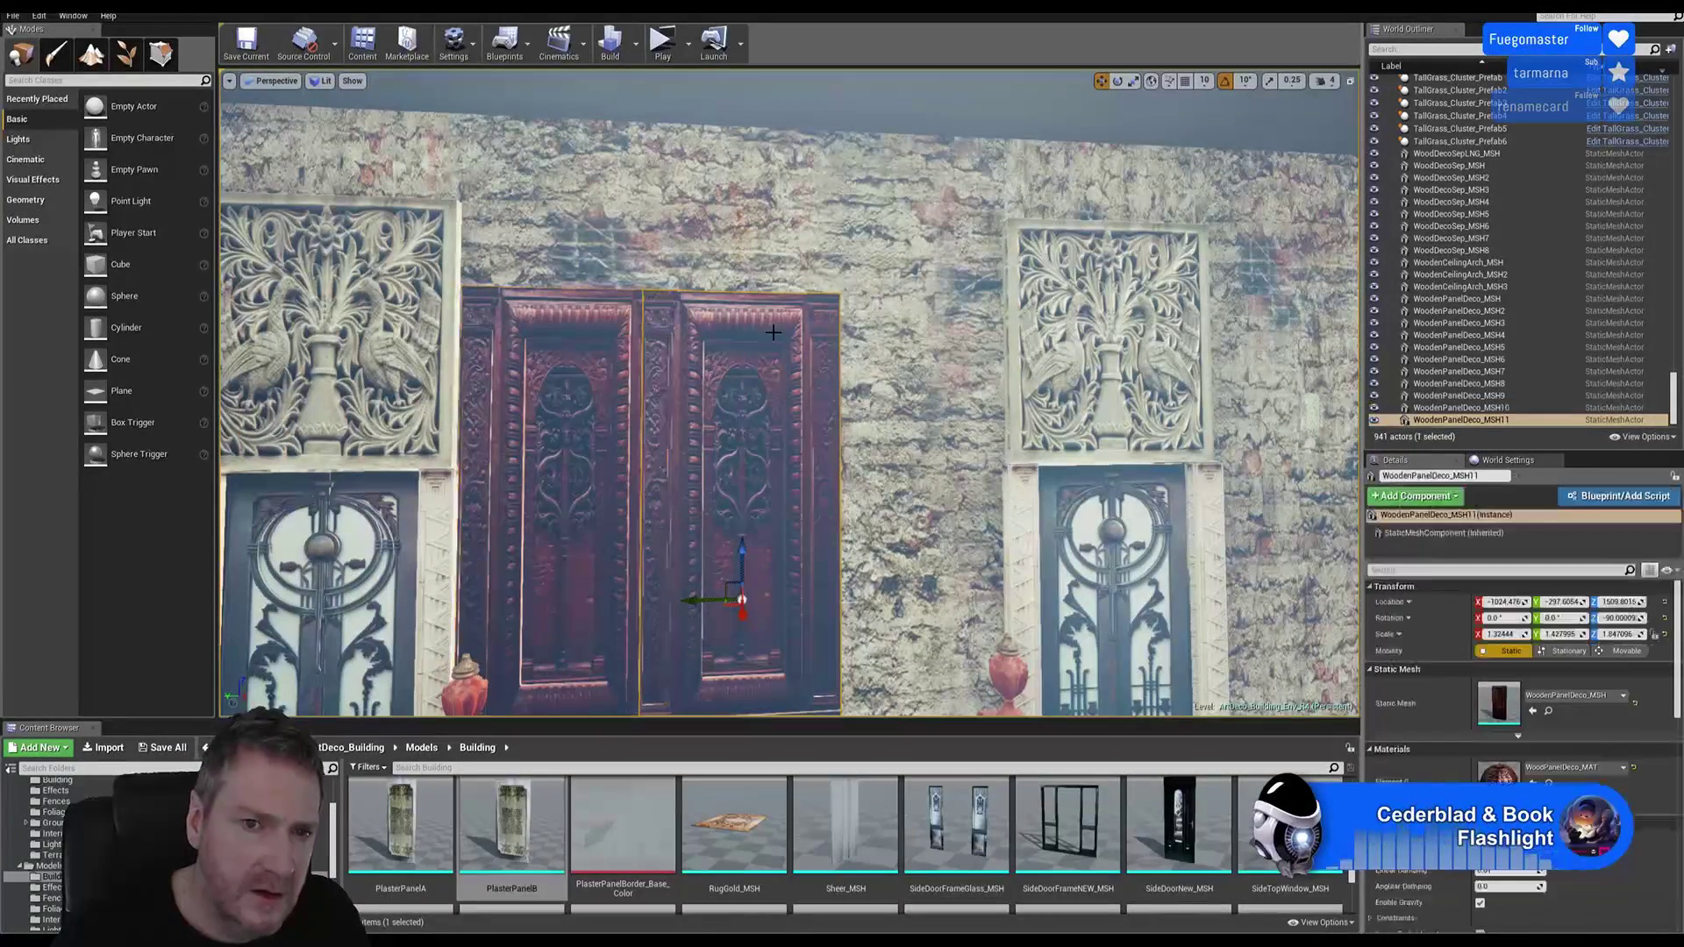
pyautogui.keyDown('ctrl'); pyautogui.click(586, 329); pyautogui.keyUp('ctrl')
pyautogui.moveTo(586, 330); pyautogui.dragTo(729, 418, button='right')
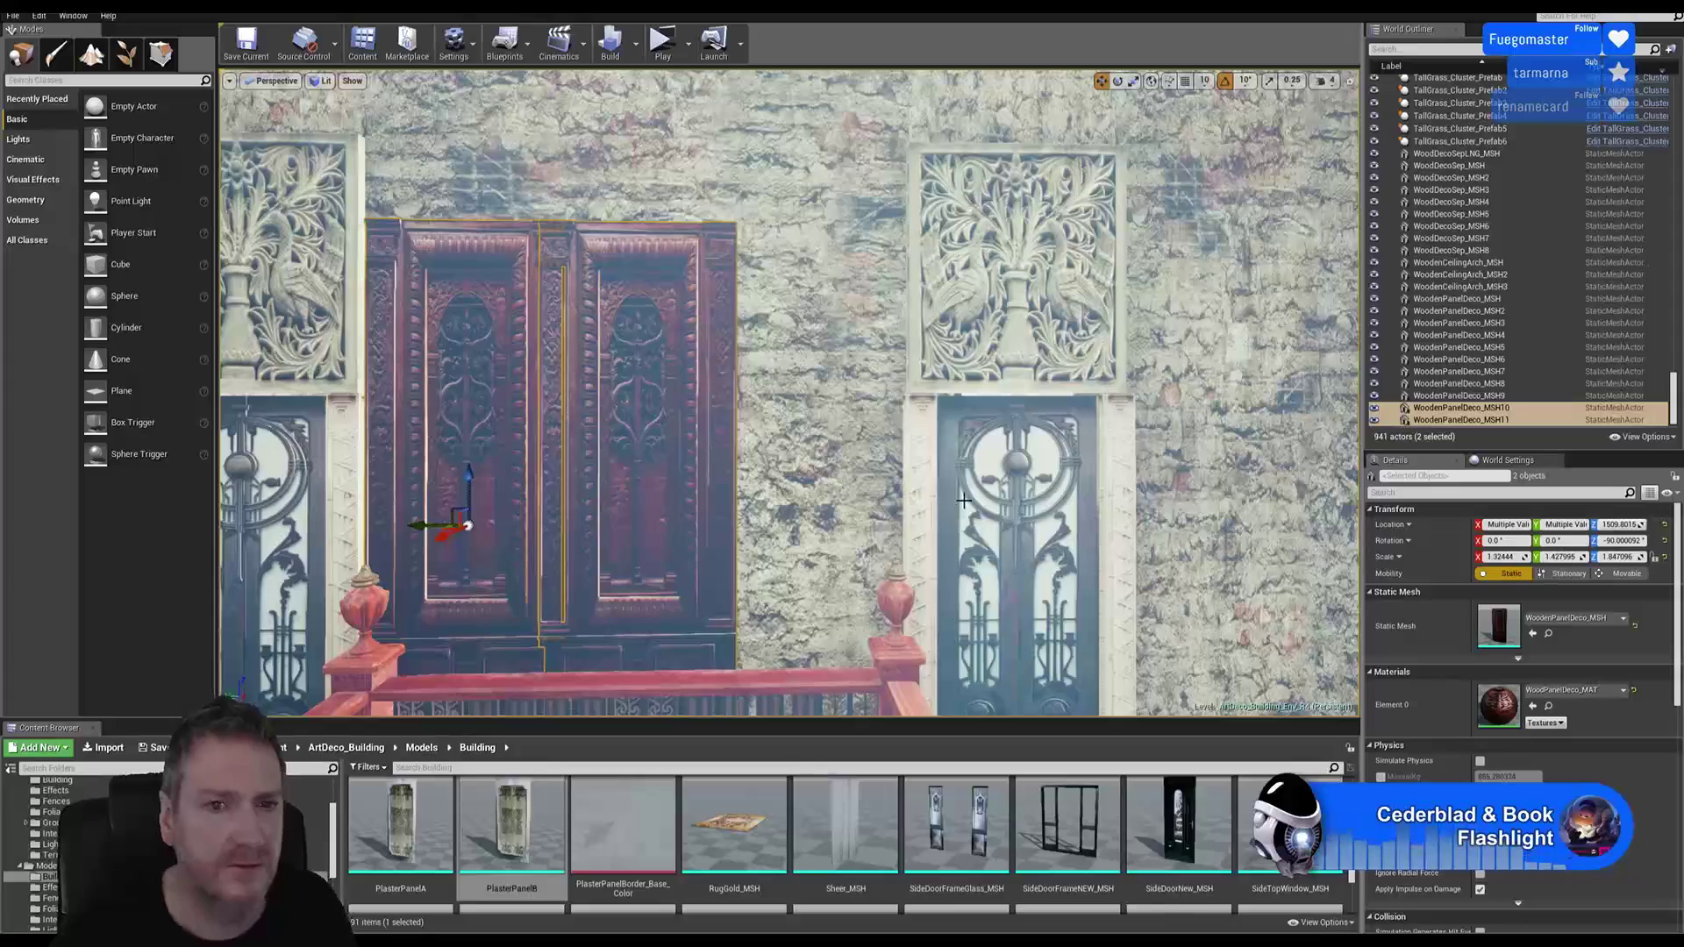
pyautogui.moveTo(763, 451); pyautogui.dragTo(675, 404, button='right')
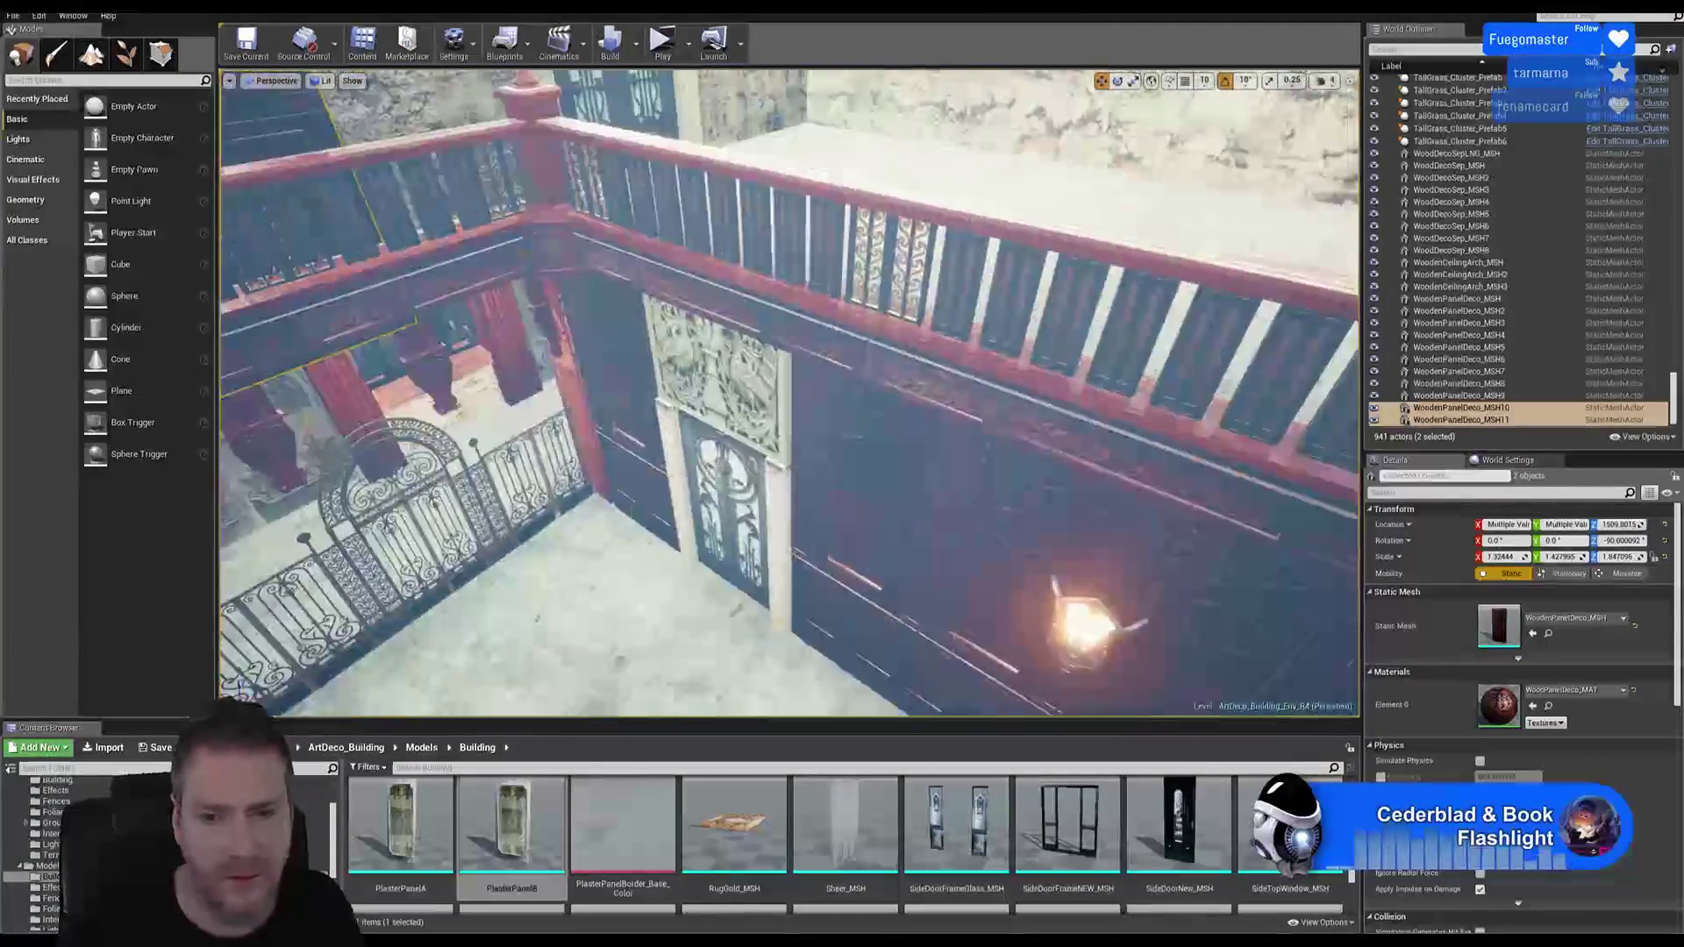
pyautogui.moveTo(675, 404); pyautogui.dragTo(667, 402, button='right')
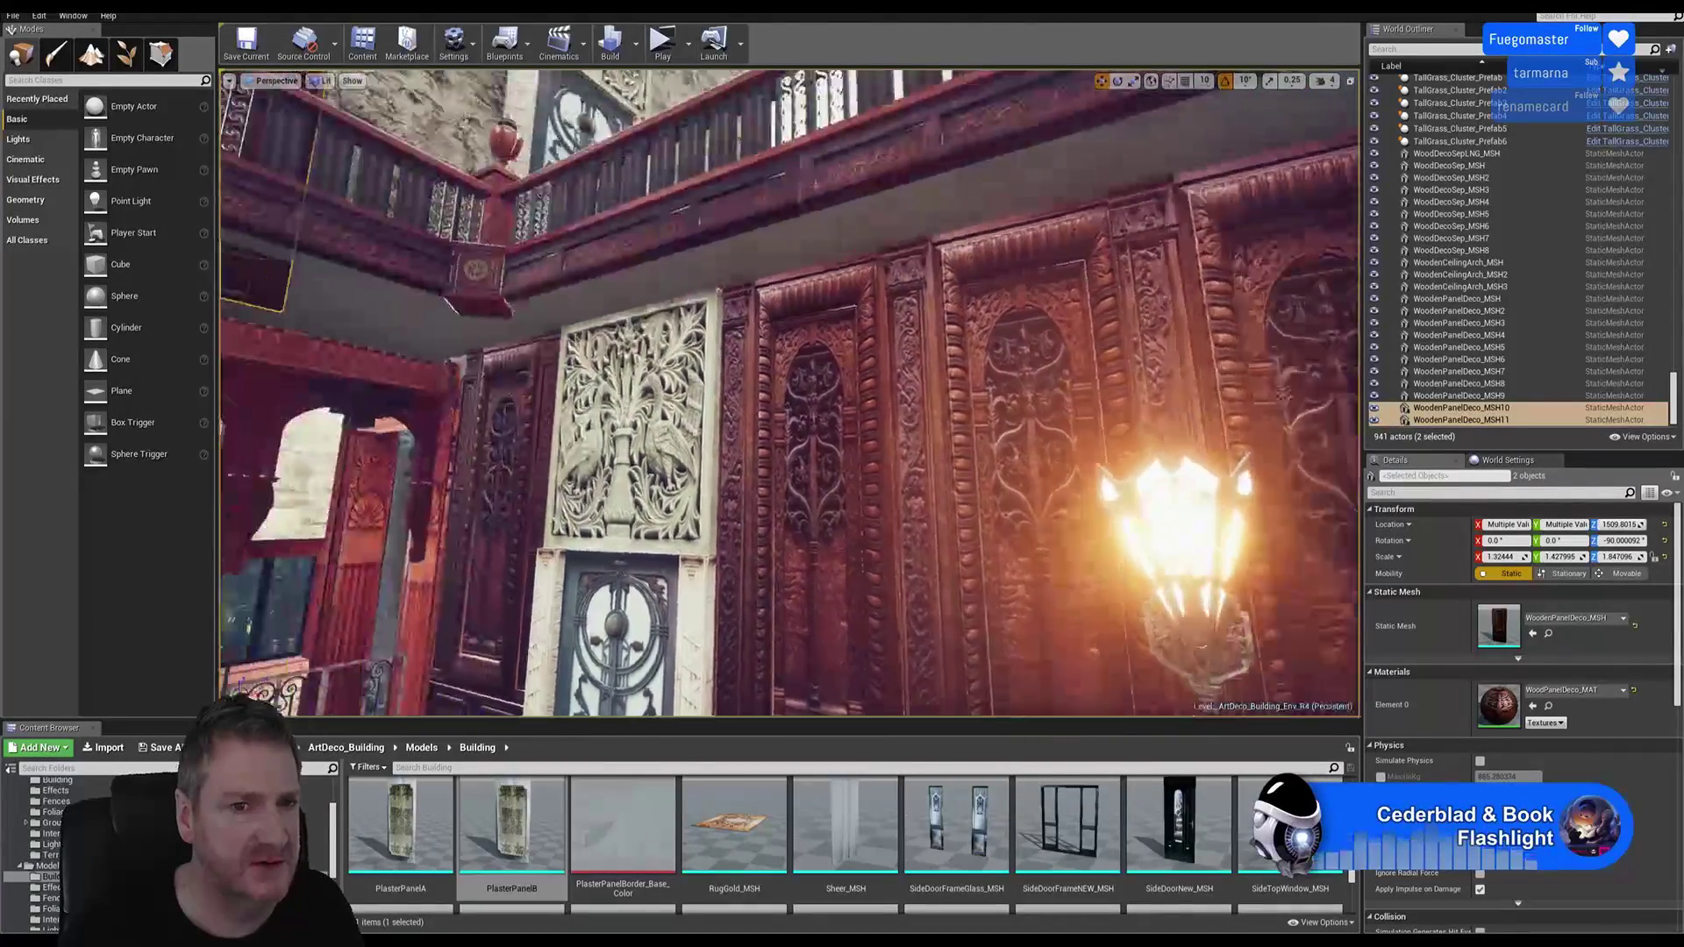
pyautogui.moveTo(667, 402); pyautogui.dragTo(614, 378, button='right')
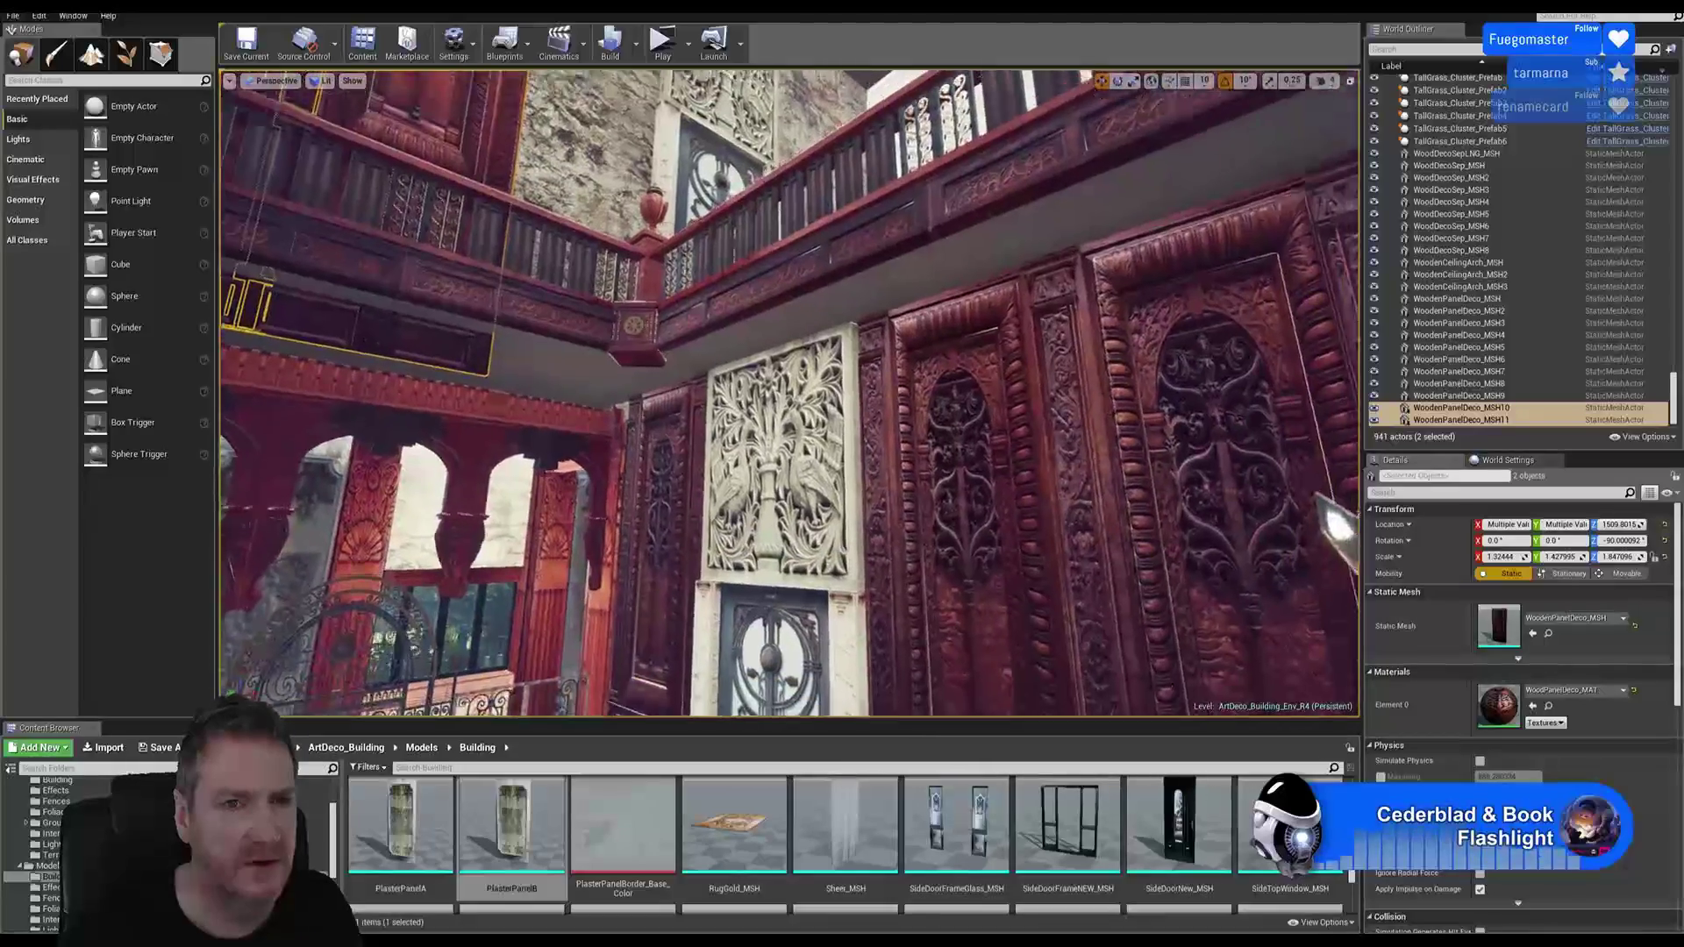
pyautogui.moveTo(614, 378); pyautogui.dragTo(685, 369, button='right')
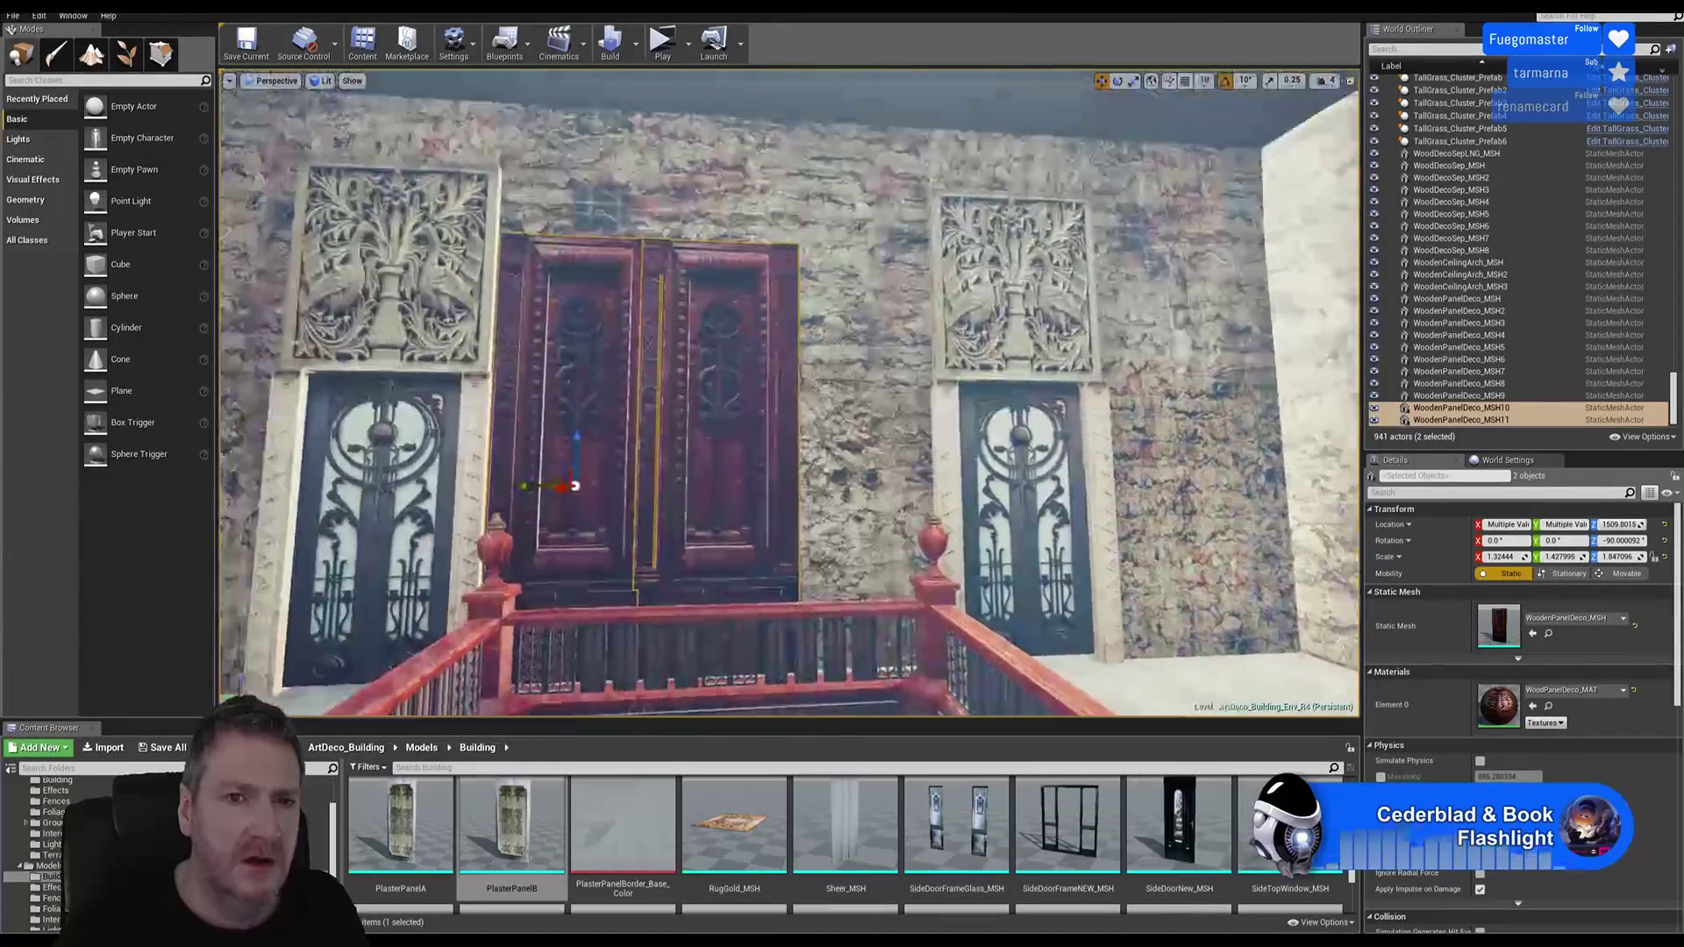
pyautogui.moveTo(684, 369)
pyautogui.mouseDown(button='right')
pyautogui.moveTo(666, 373)
pyautogui.moveTo(689, 369)
pyautogui.mouseUp(button='right')
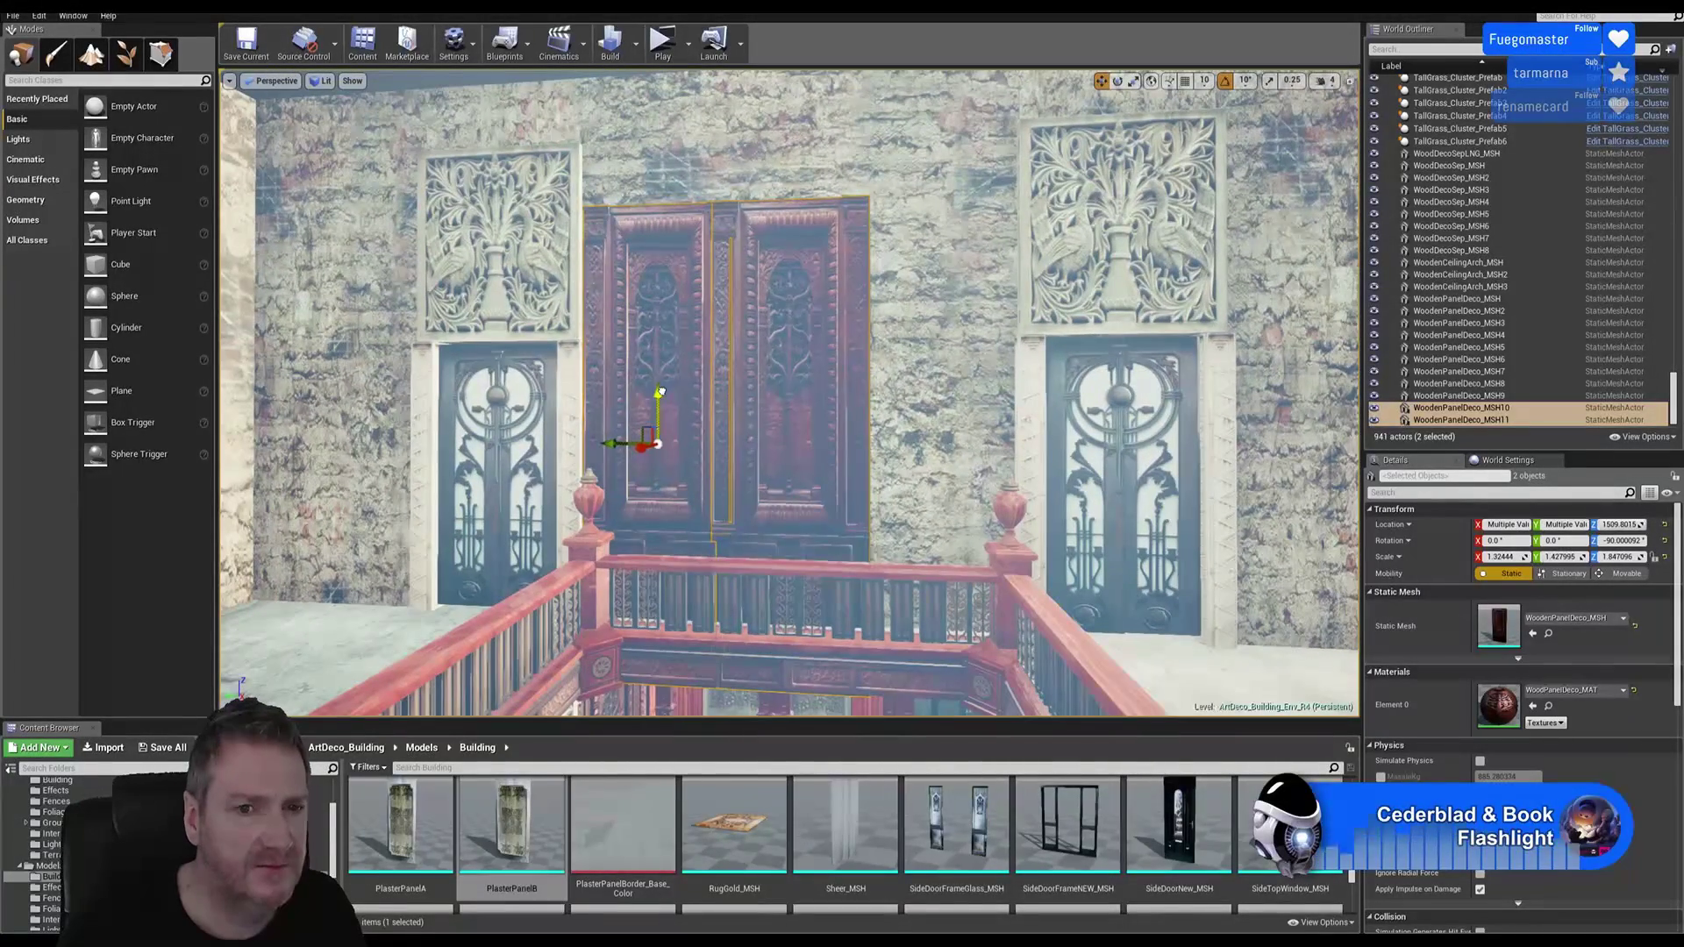
# Step: Raise the upper wooden panel pair to a Z location of about 1723 and stretch its Z scale to about 2.11
pyautogui.moveTo(660, 392); pyautogui.dragTo(712, 330)
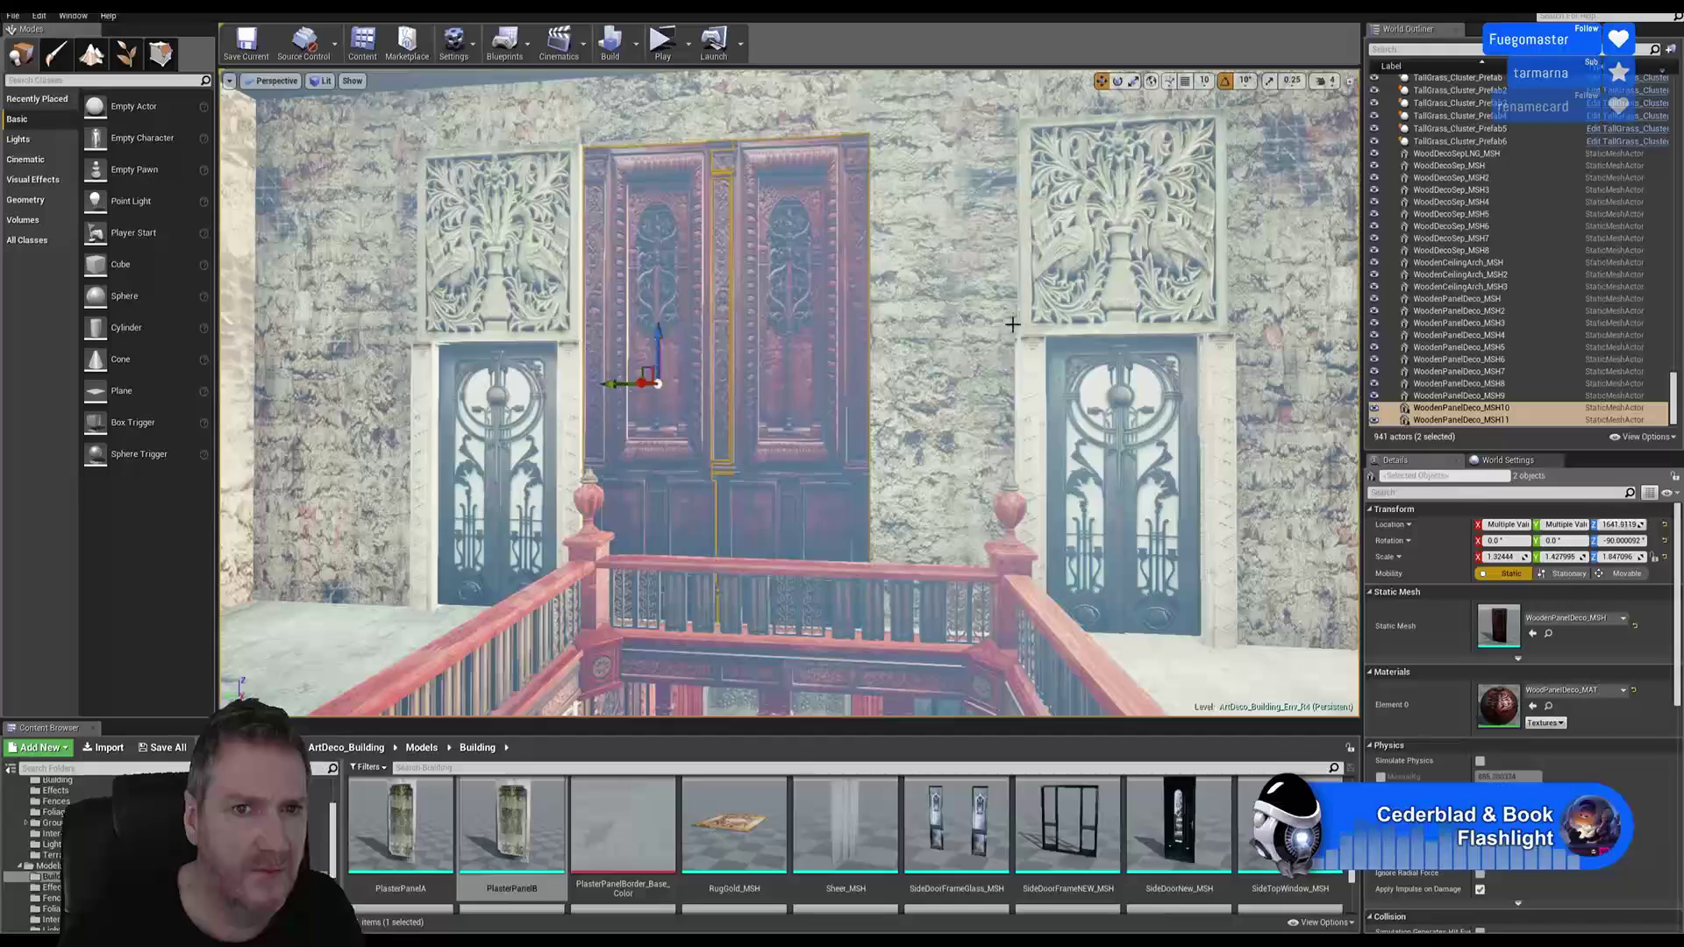
pyautogui.moveTo(1013, 325); pyautogui.dragTo(1025, 198, button='right')
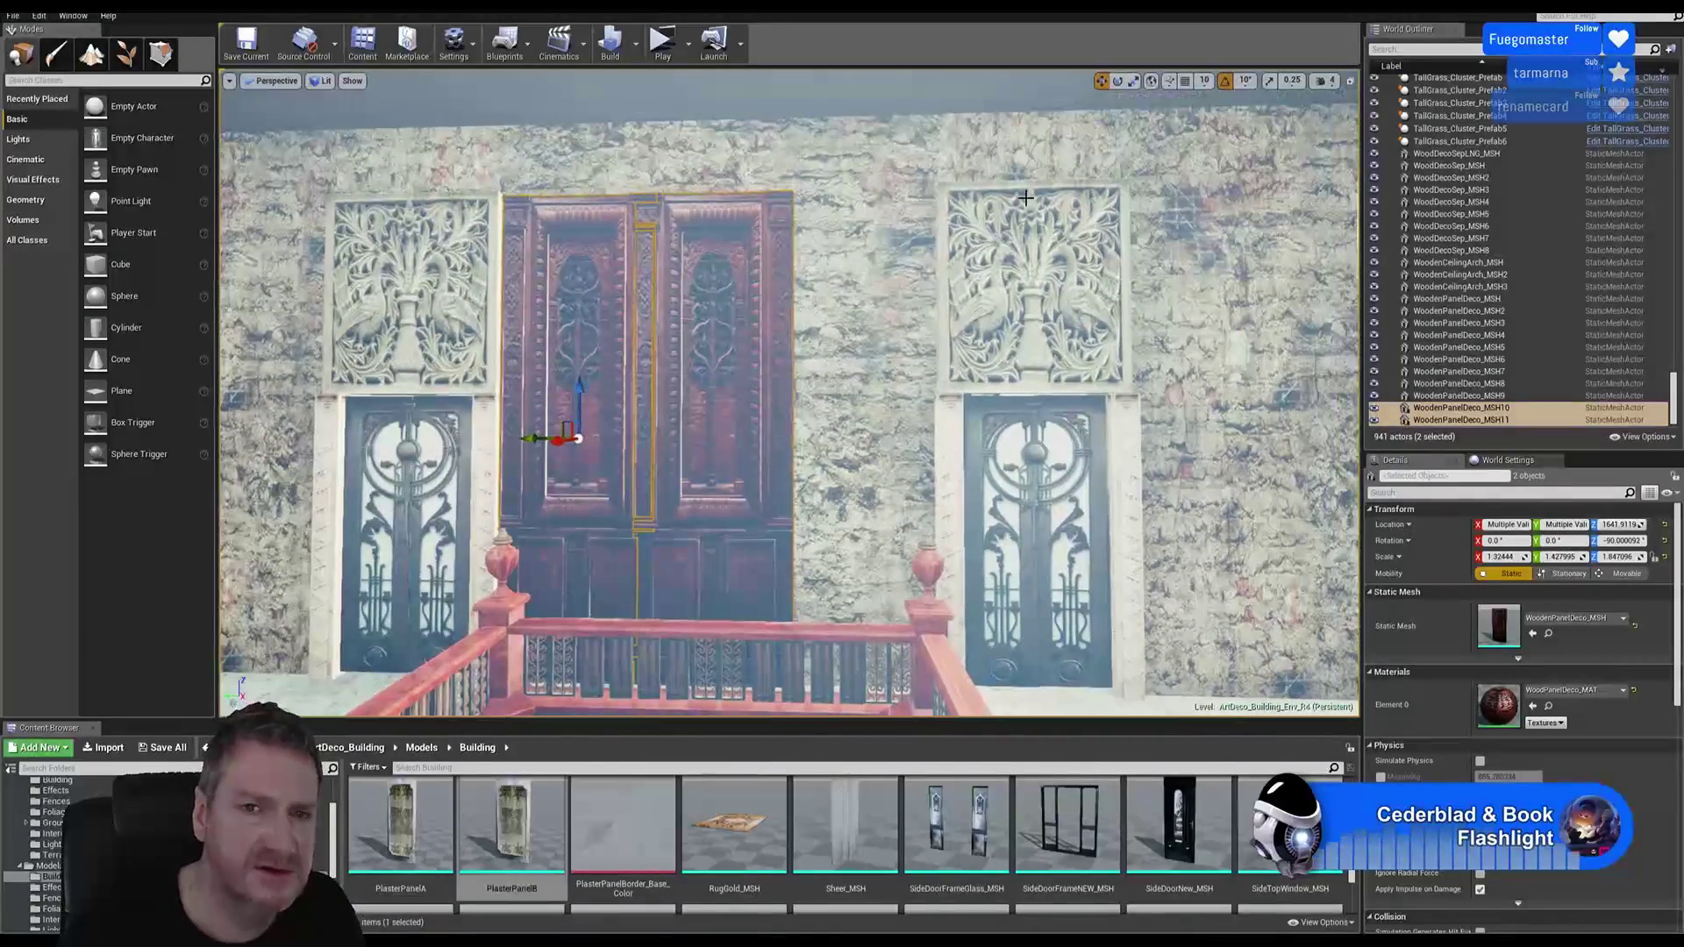
pyautogui.click(1134, 81)
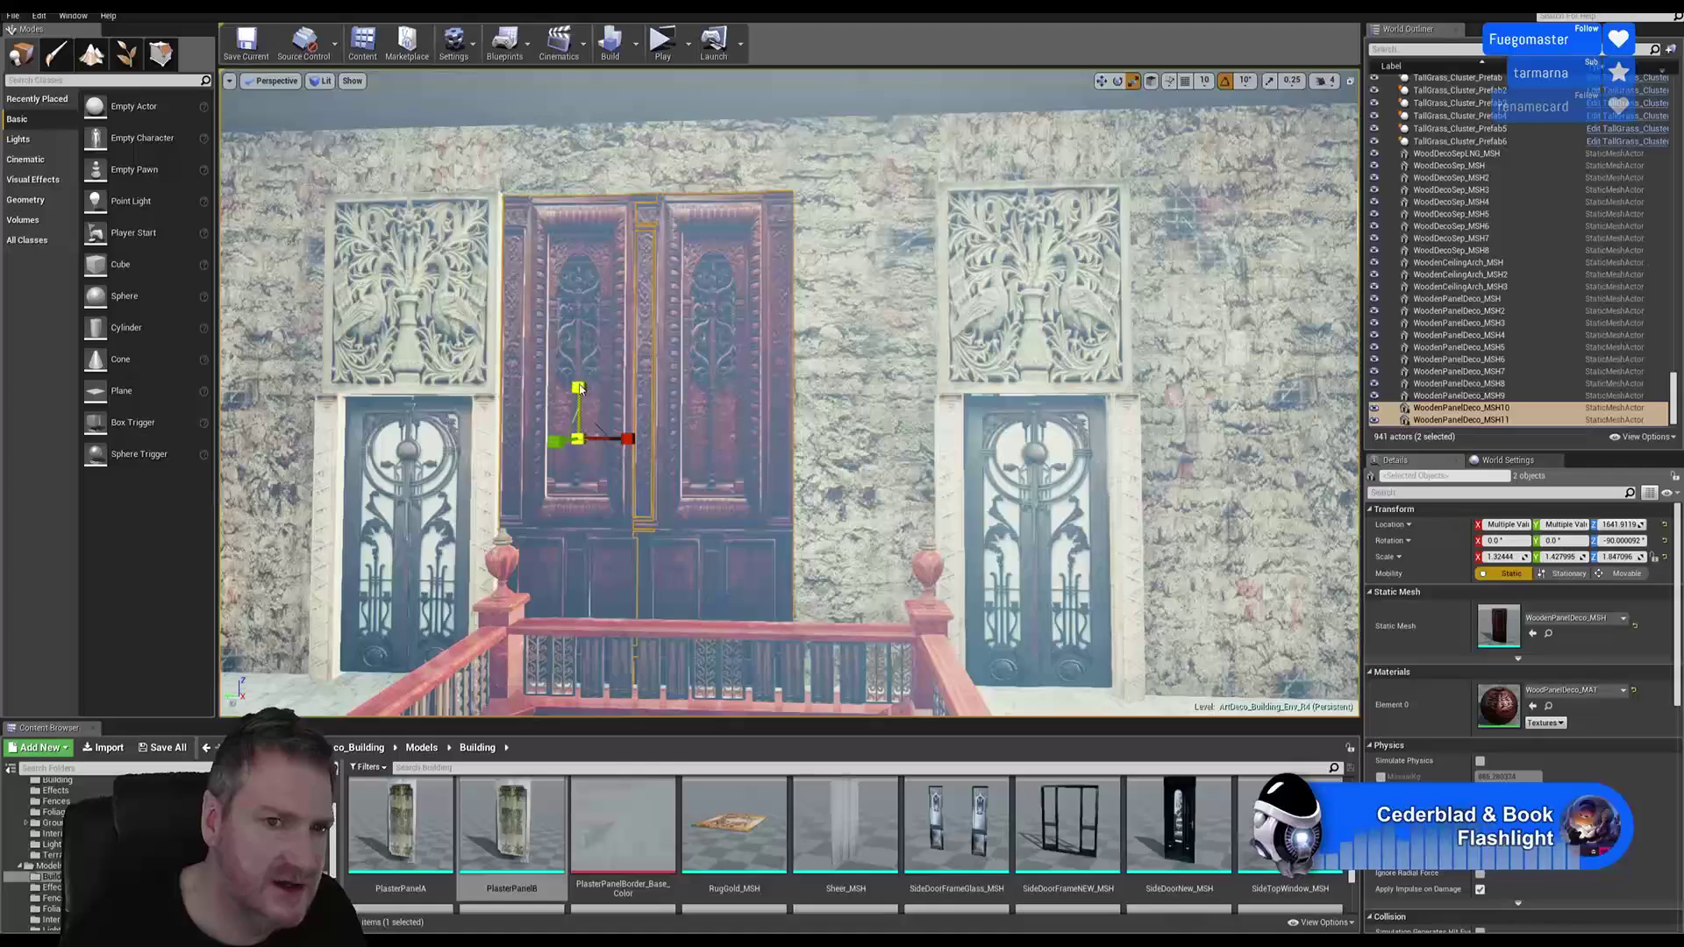
pyautogui.moveTo(579, 388); pyautogui.dragTo(579, 355)
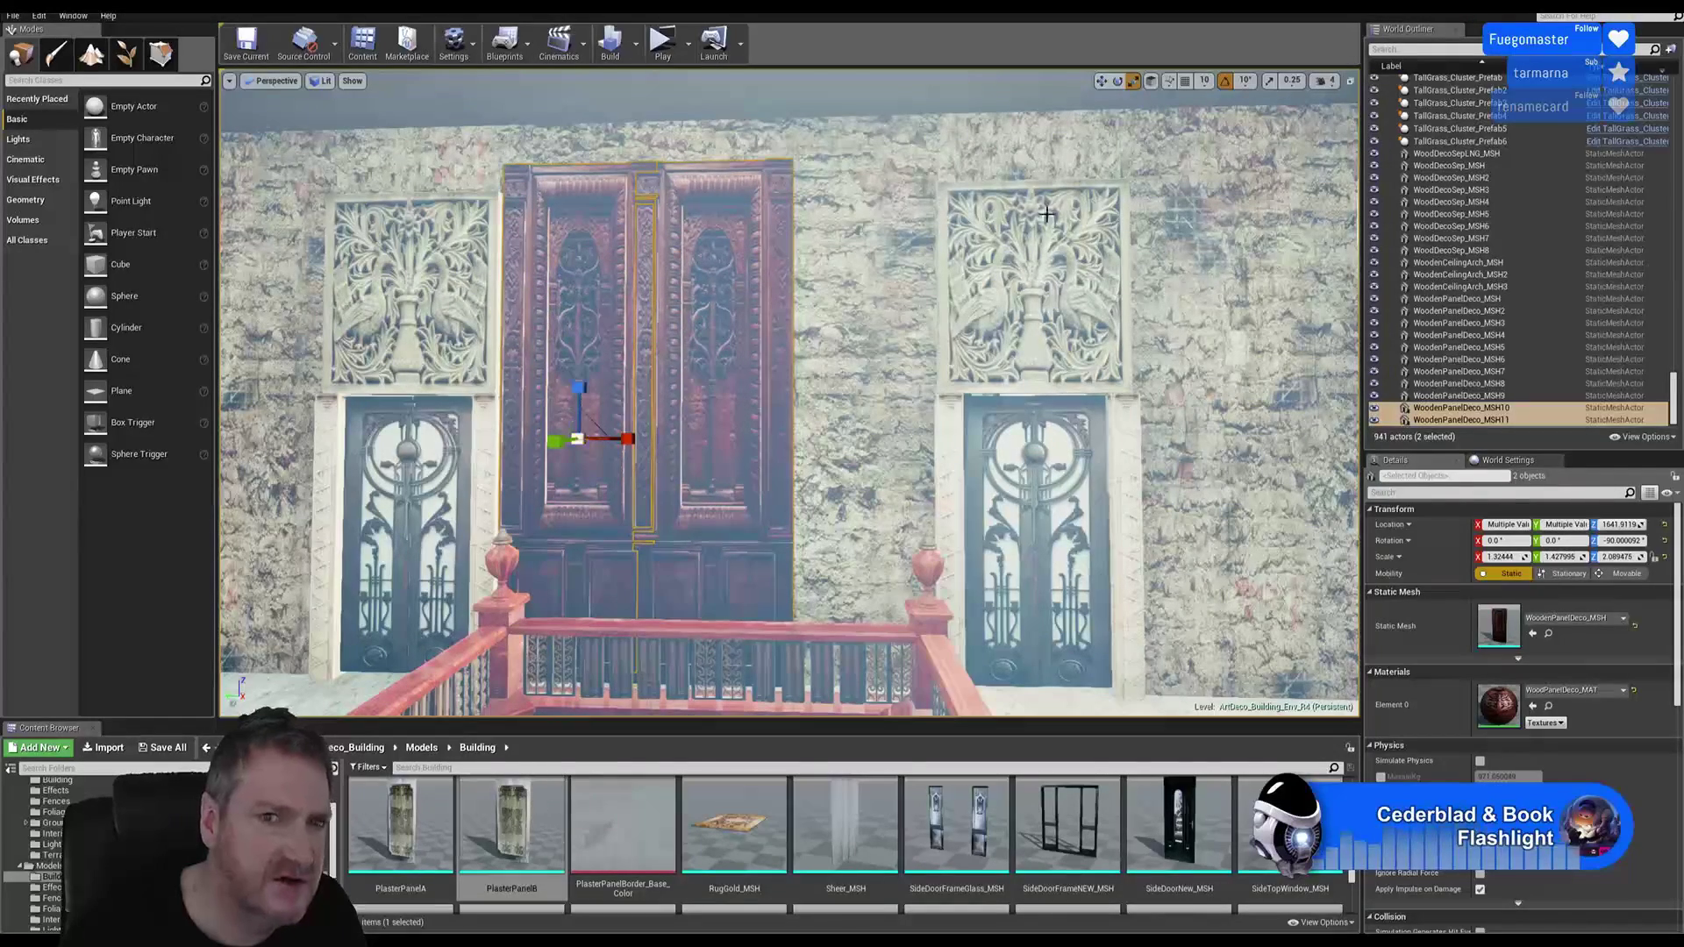
pyautogui.click(1101, 80)
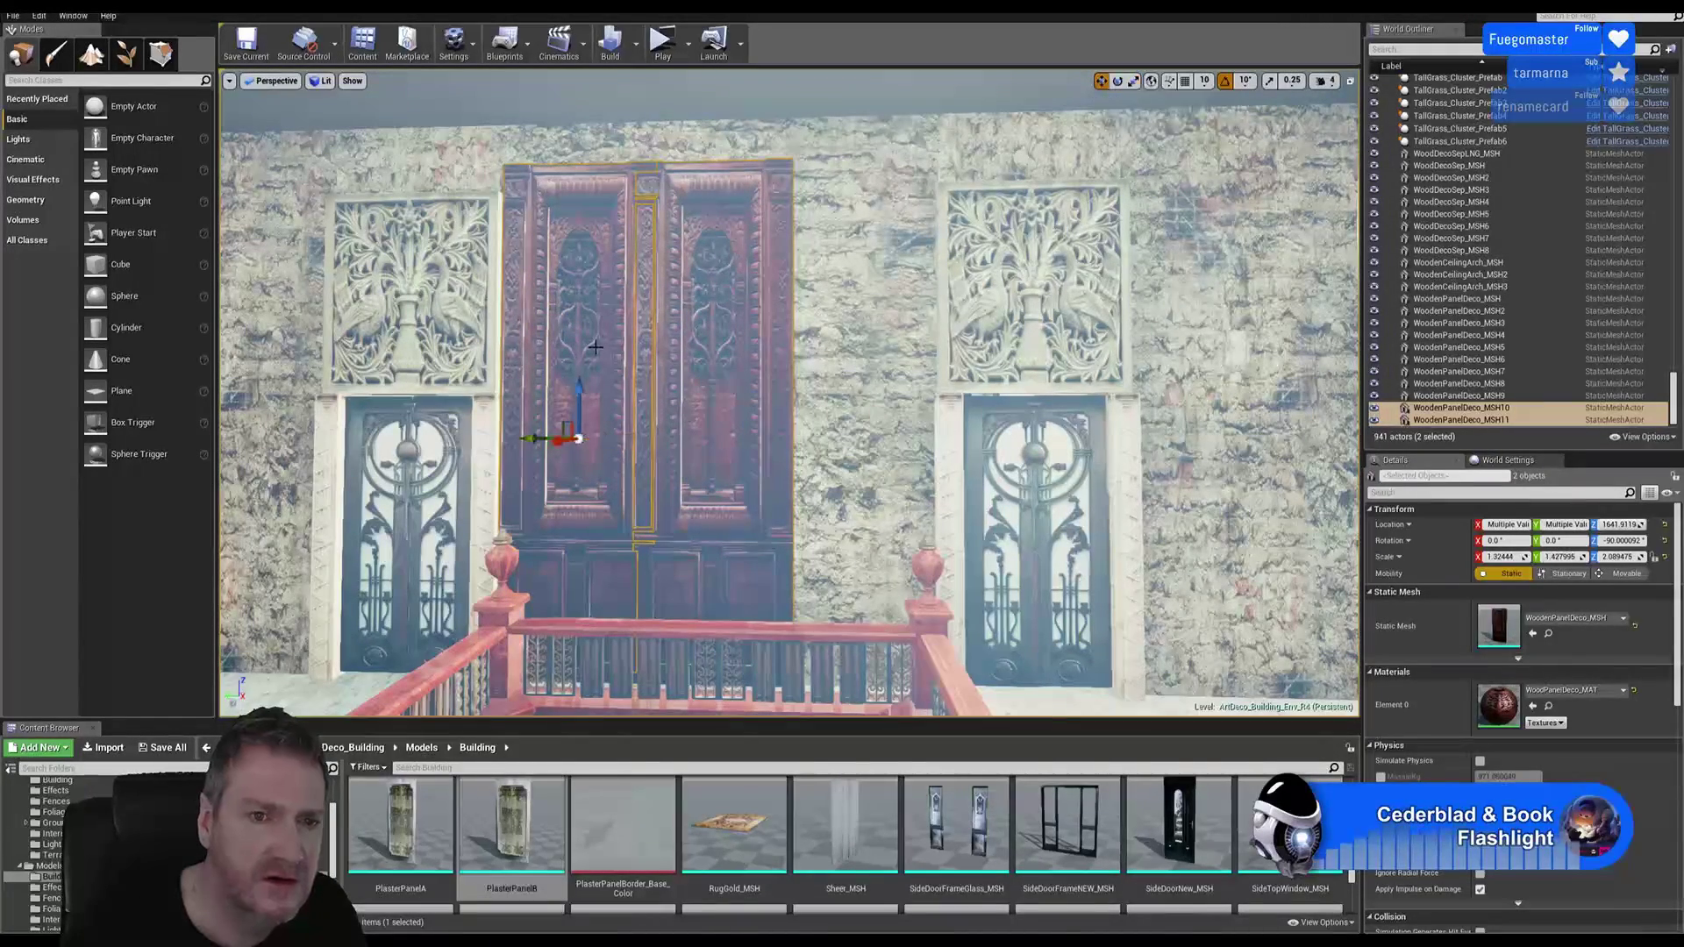
pyautogui.moveTo(574, 405); pyautogui.dragTo(610, 367)
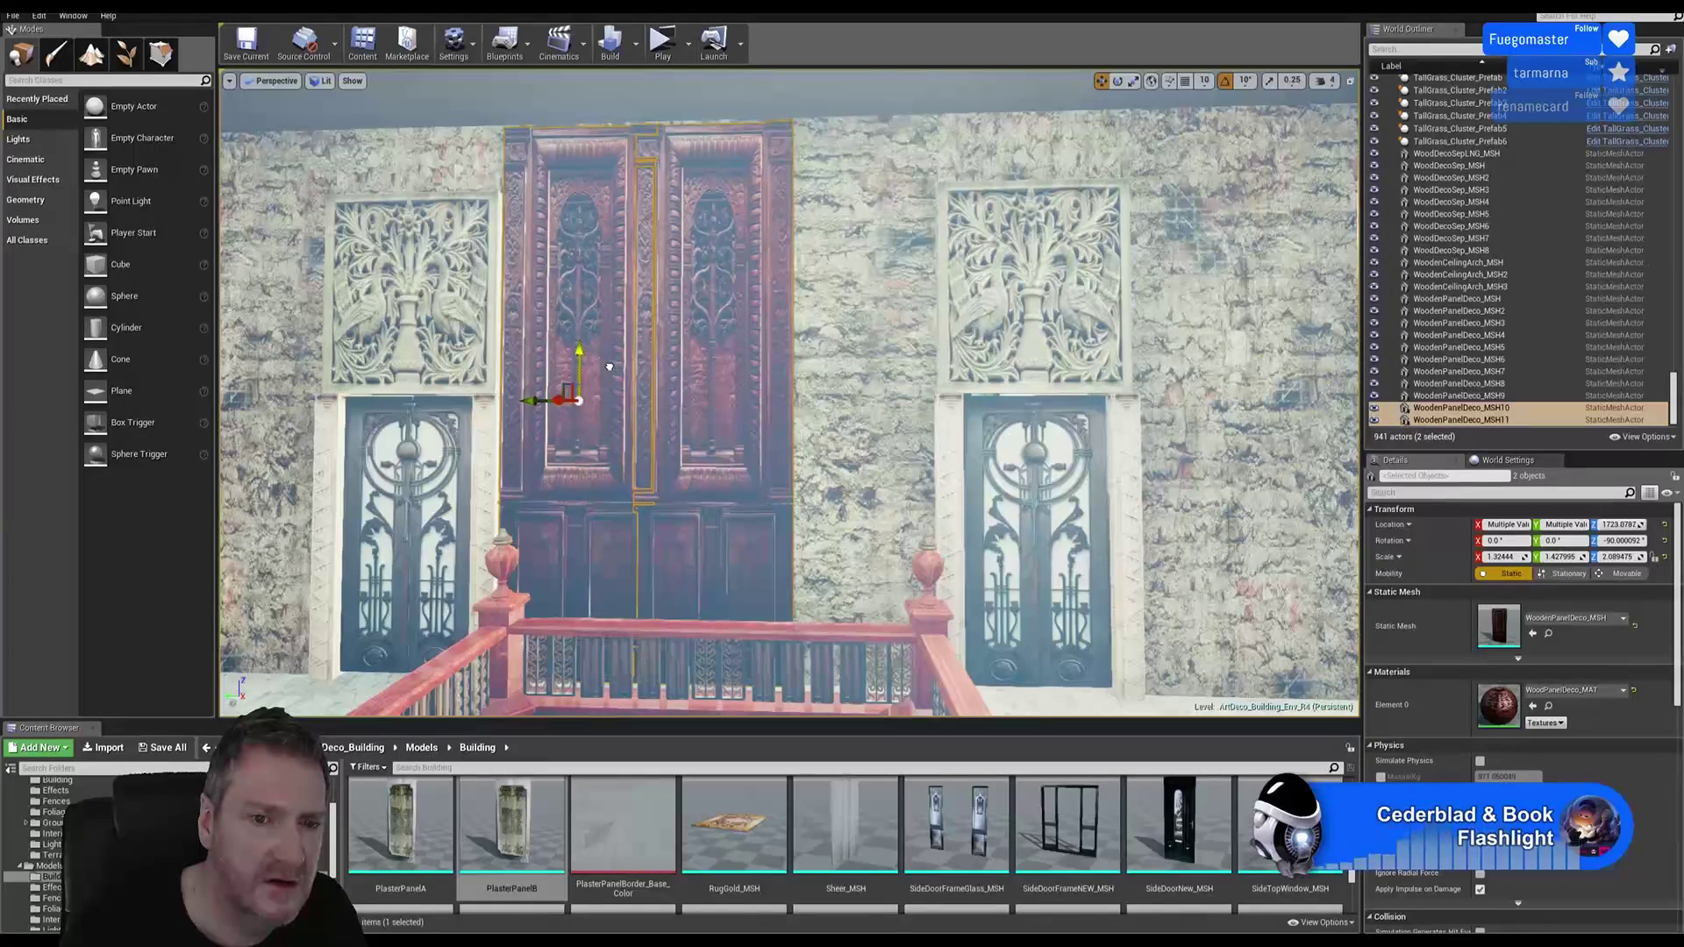
pyautogui.press('r')
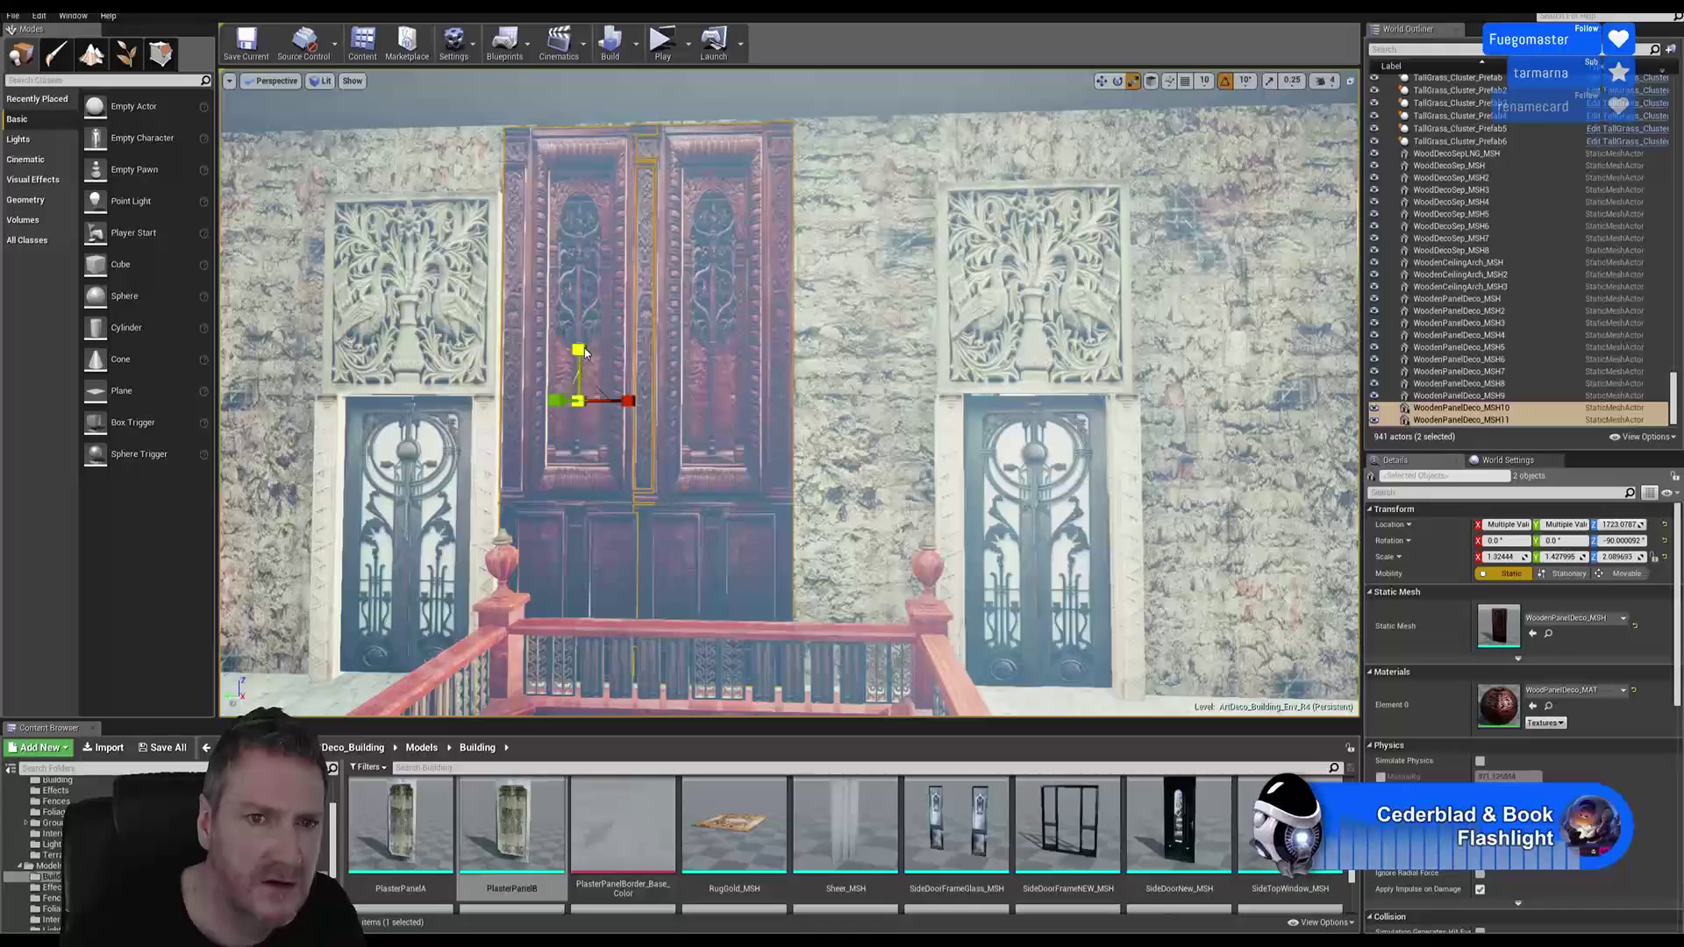
pyautogui.moveTo(579, 351); pyautogui.dragTo(579, 346)
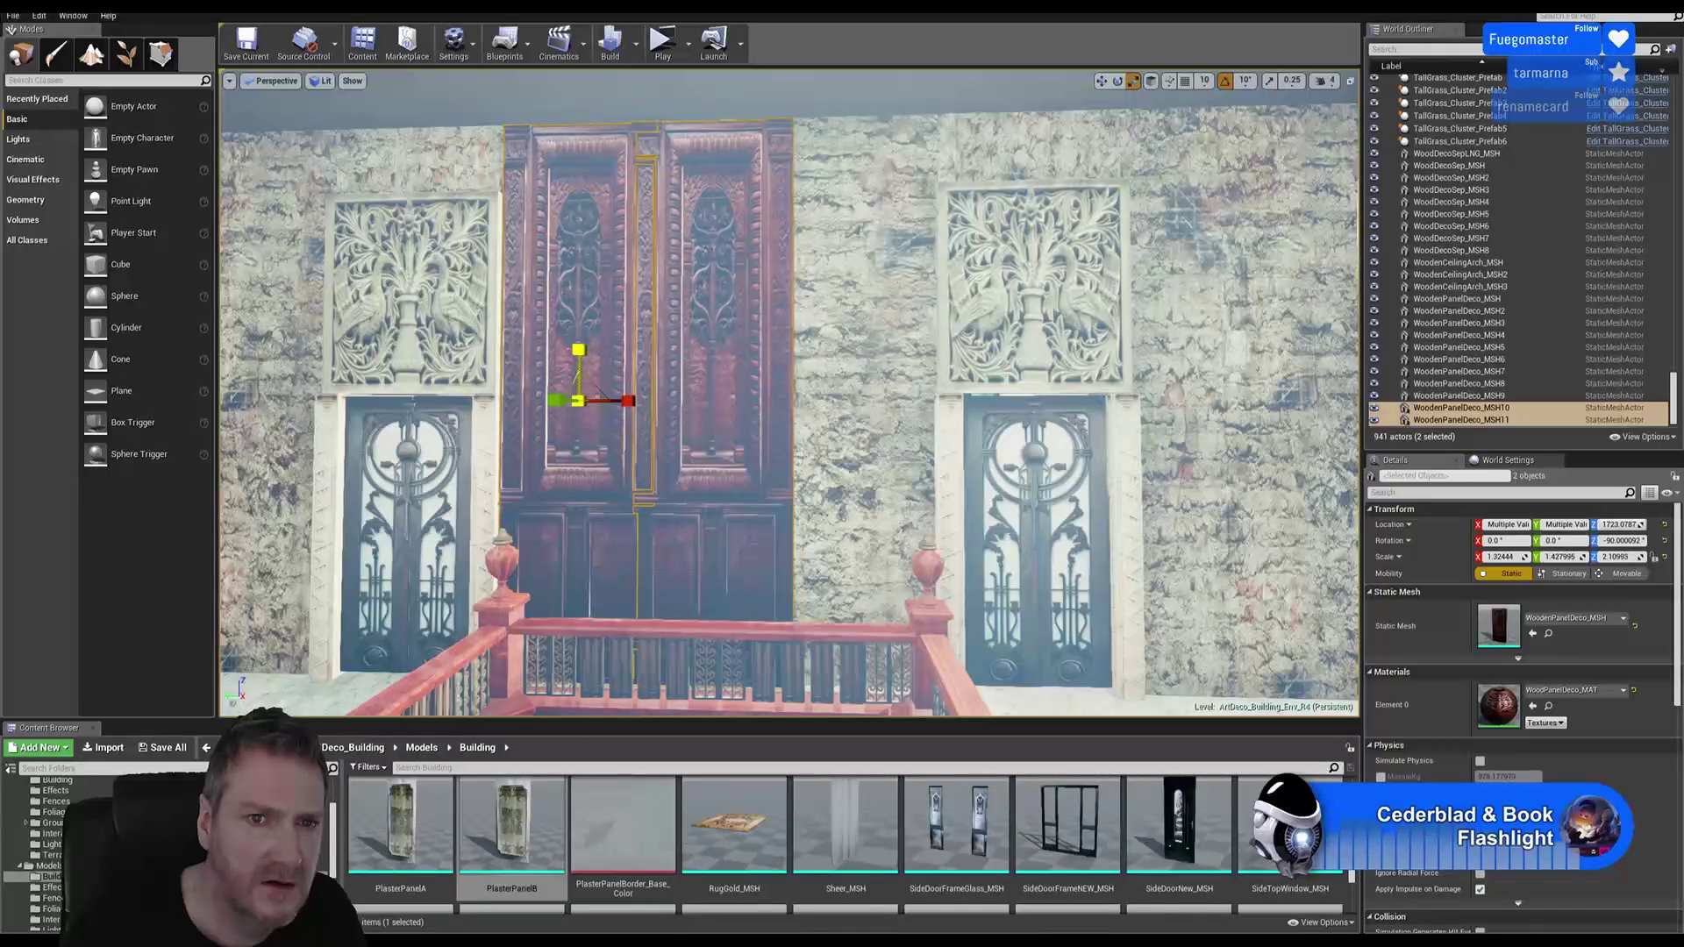
# Step: Nudge the wooden panel pair up towards the ceiling, to a Z location of about 1727
pyautogui.click(1102, 82)
pyautogui.moveTo(1035, 219); pyautogui.dragTo(1000, 237, button='right')
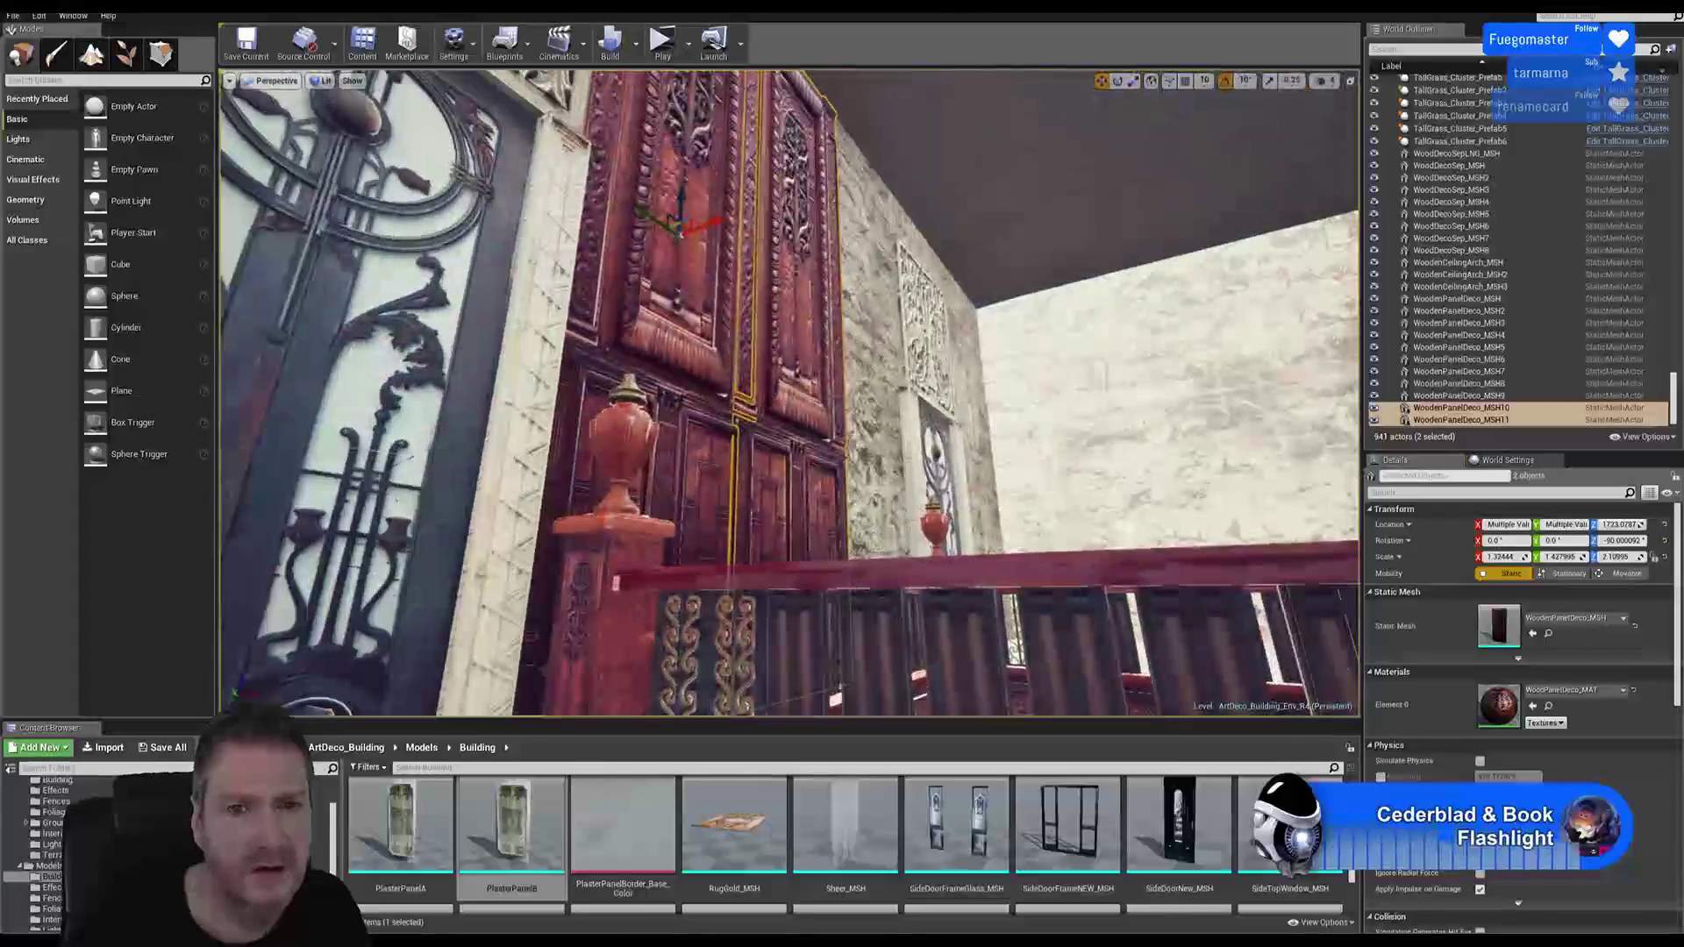
pyautogui.moveTo(806, 284); pyautogui.dragTo(695, 261, button='right')
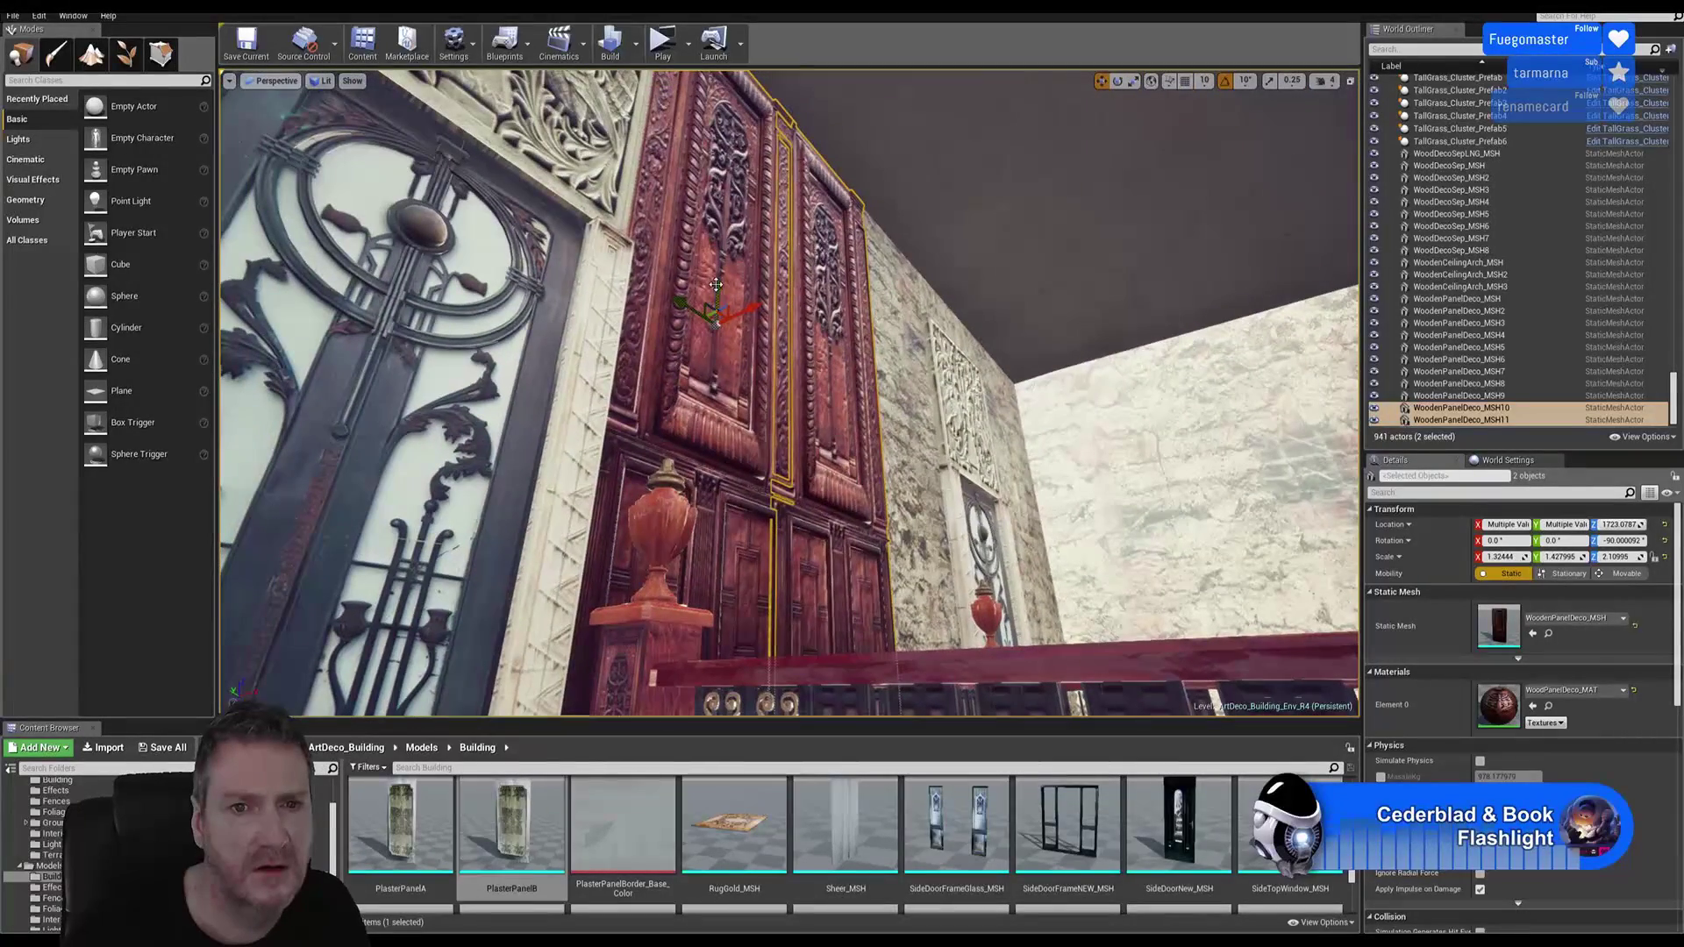
pyautogui.moveTo(717, 286); pyautogui.dragTo(721, 282)
pyautogui.moveTo(991, 470)
pyautogui.mouseDown(button='right')
pyautogui.moveTo(974, 491)
pyautogui.moveTo(1027, 487)
pyautogui.moveTo(987, 478)
pyautogui.mouseUp(button='right')
pyautogui.moveTo(1279, 528)
pyautogui.mouseDown(button='right')
pyautogui.moveTo(1316, 520)
pyautogui.moveTo(1279, 527)
pyautogui.mouseUp(button='right')
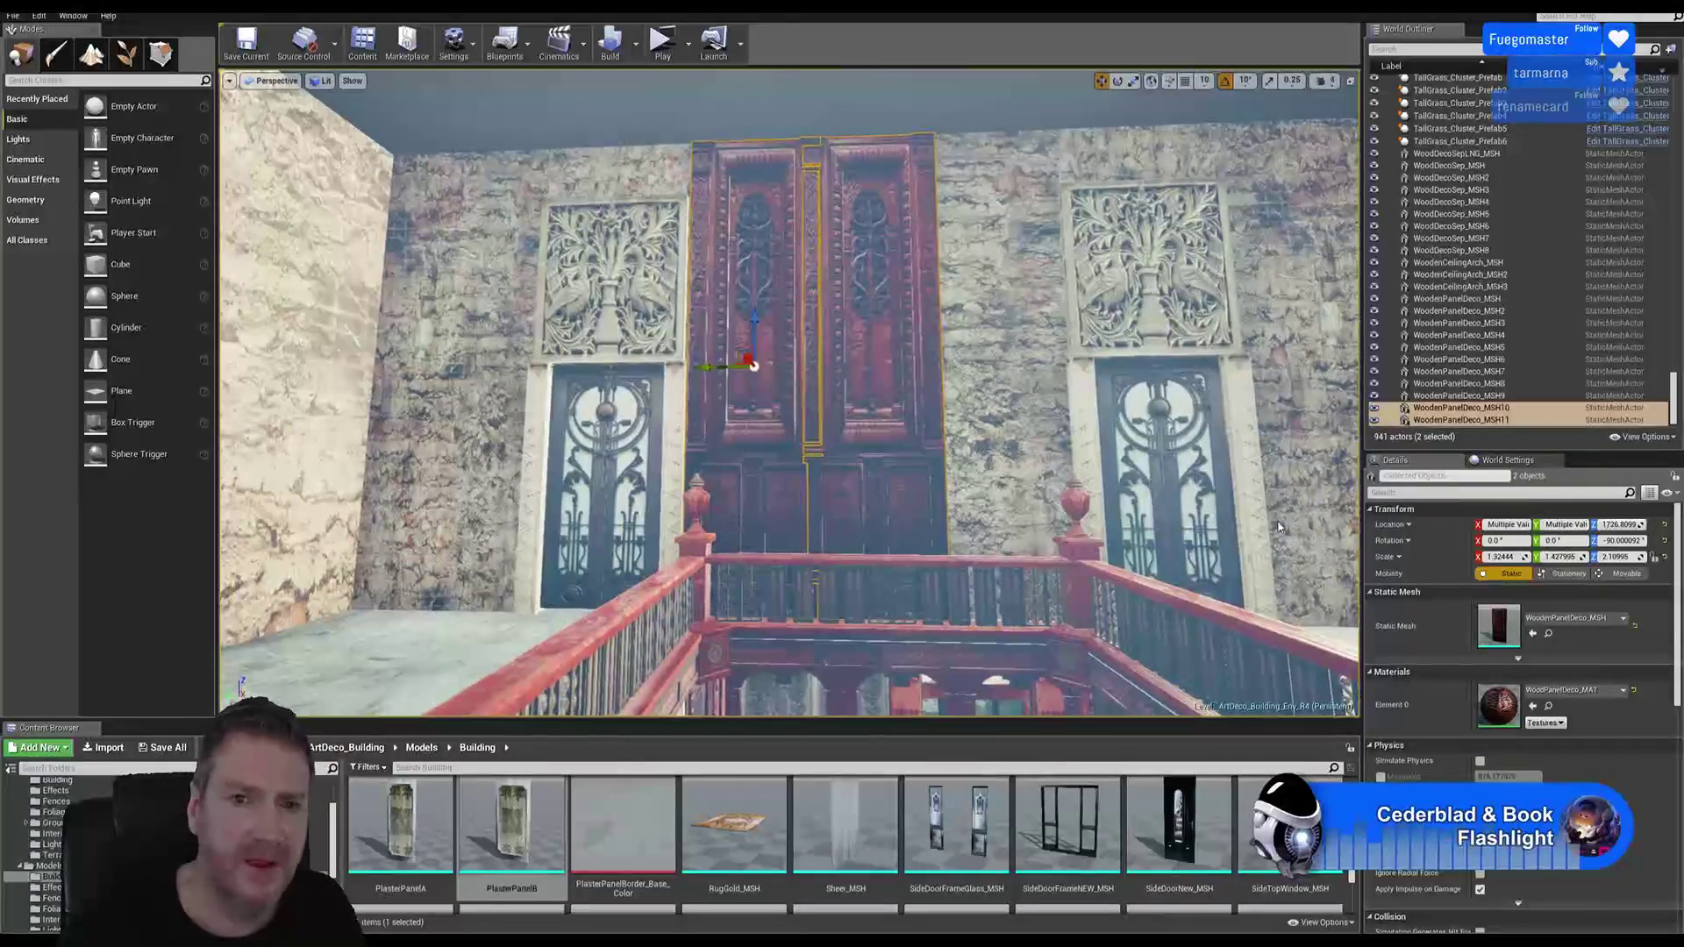
# Step: Duplicate the second wooden panel and slide the copy along Y to about -592, filling the gap beside the far iron door
pyautogui.click(856, 260)
pyautogui.rightClick(857, 261)
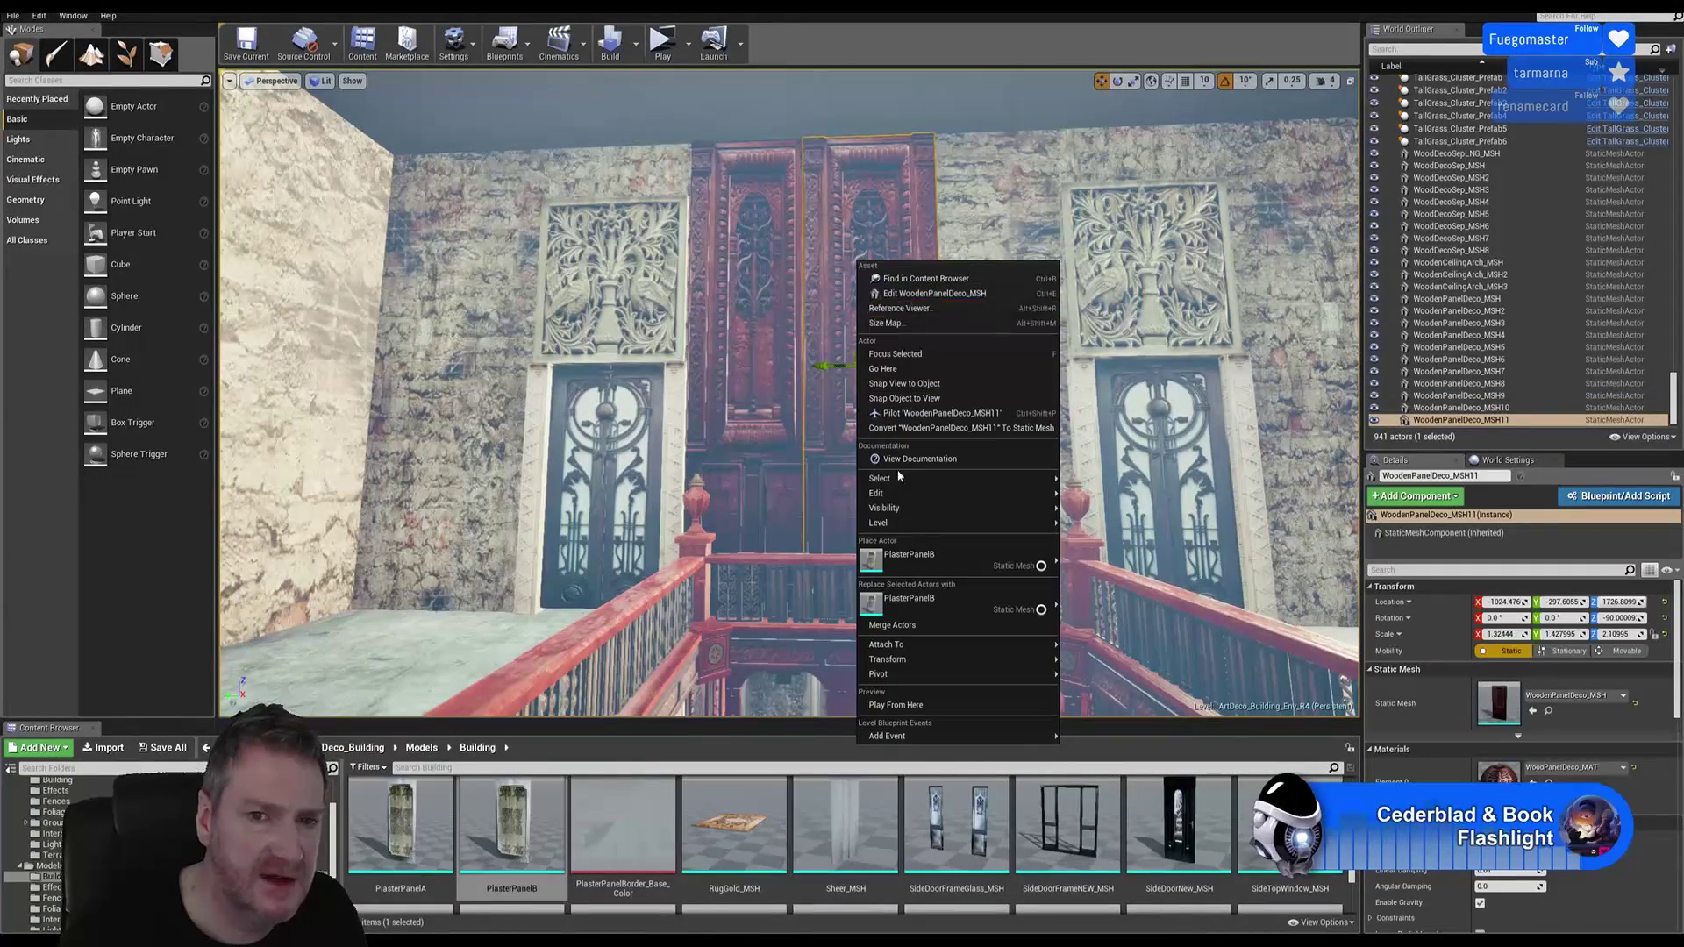
pyautogui.moveTo(897, 497)
pyautogui.click(1150, 554)
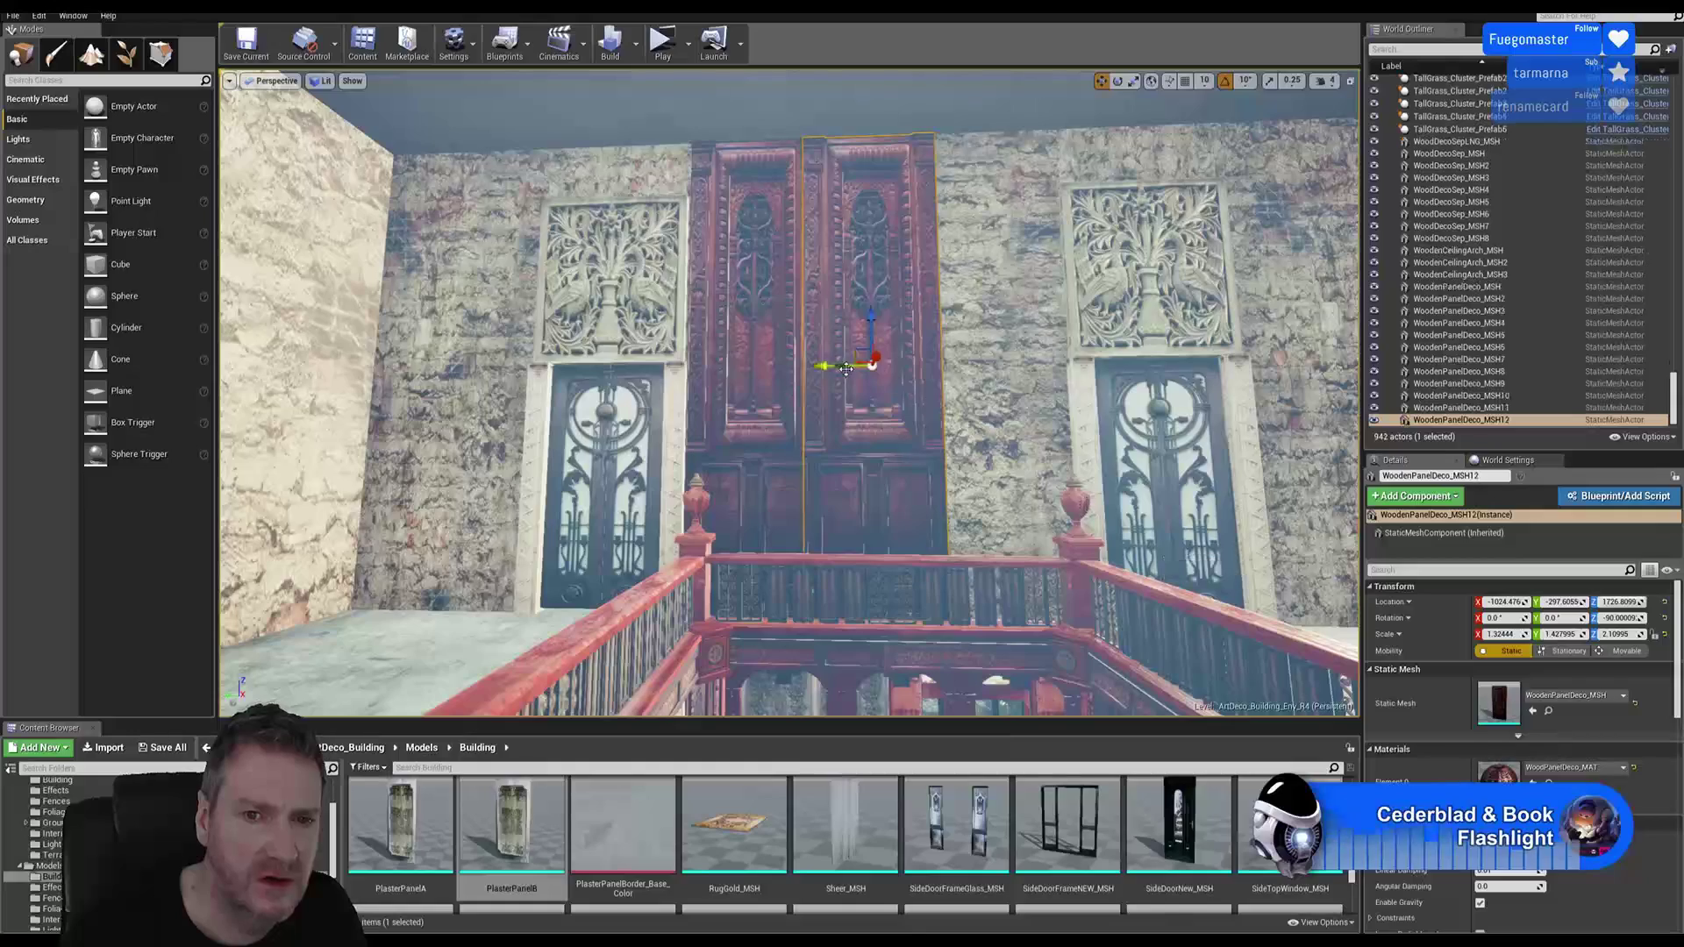
pyautogui.moveTo(830, 367); pyautogui.dragTo(956, 367)
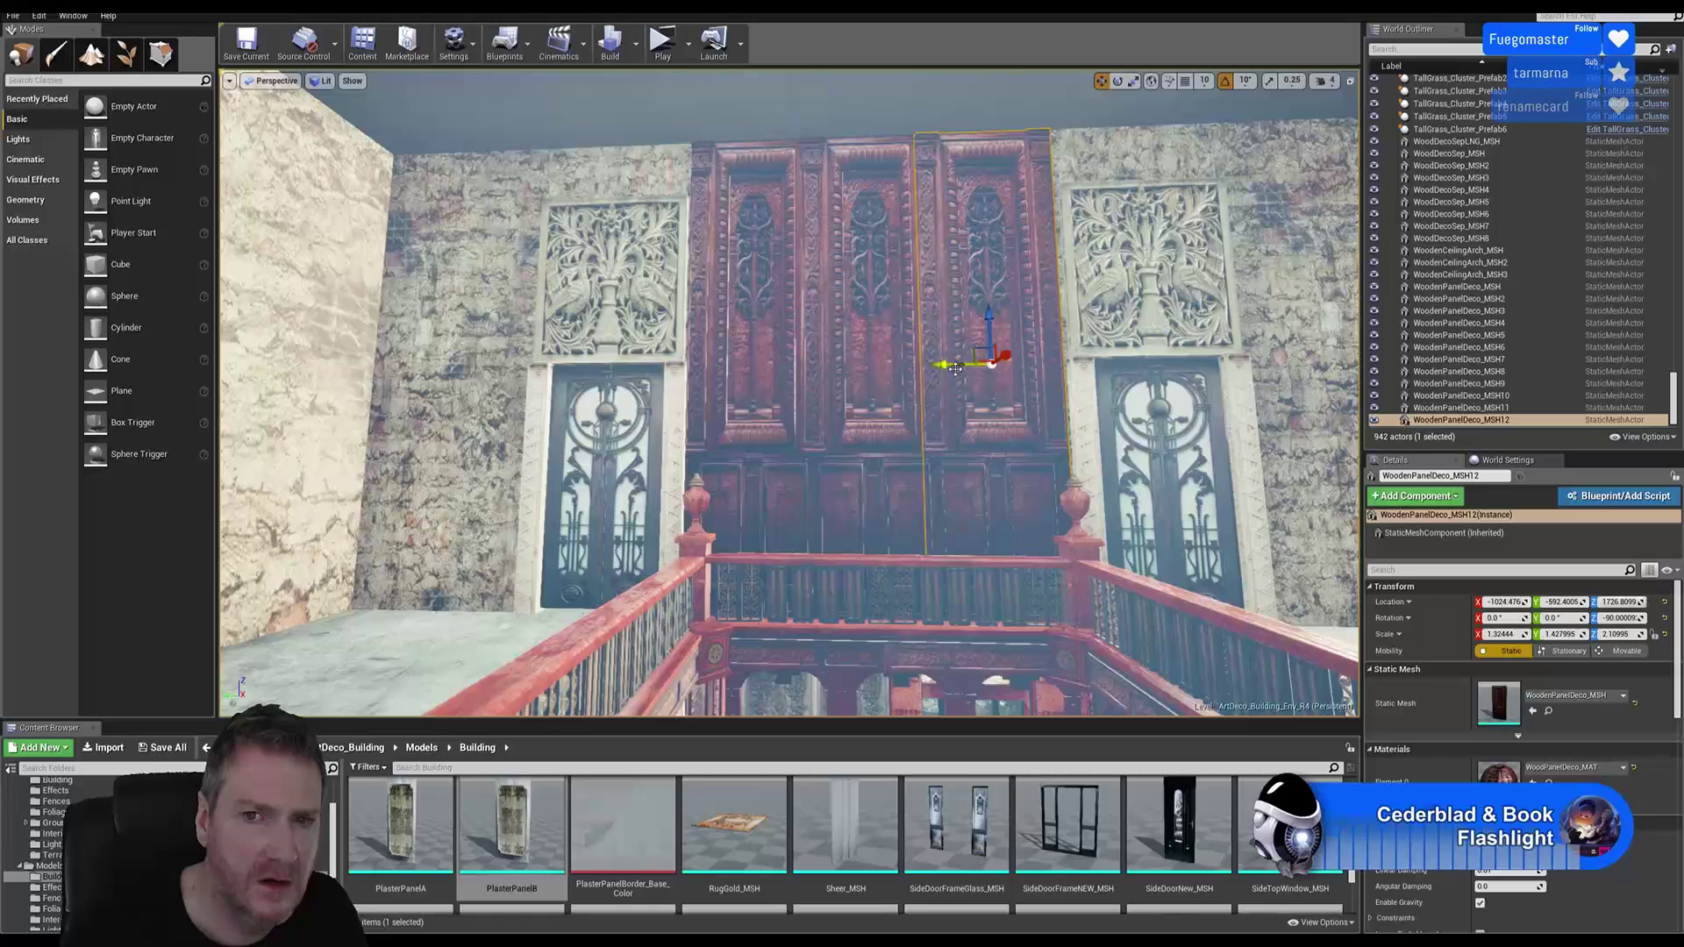
# Step: Select all three upper wooden panels, shift them slightly along the wall and widen them to an X scale of about 1.34
pyautogui.keyDown('ctrl'); pyautogui.click(841, 368); pyautogui.keyUp('ctrl')
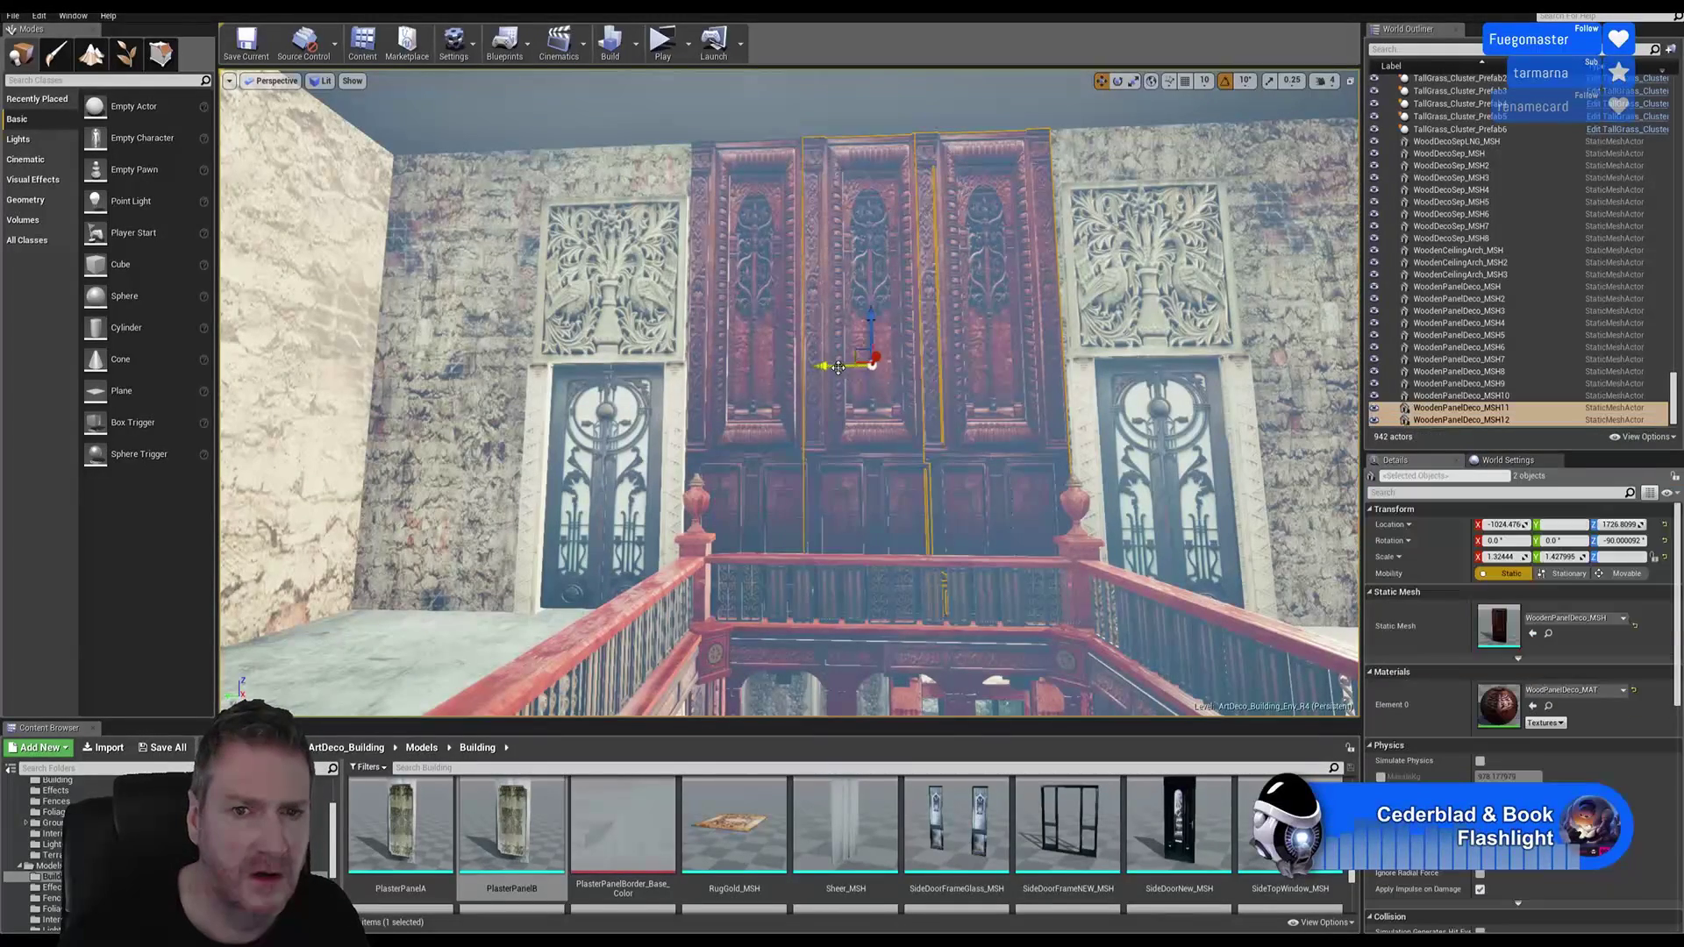
pyautogui.keyDown('ctrl'); pyautogui.click(772, 378); pyautogui.keyUp('ctrl')
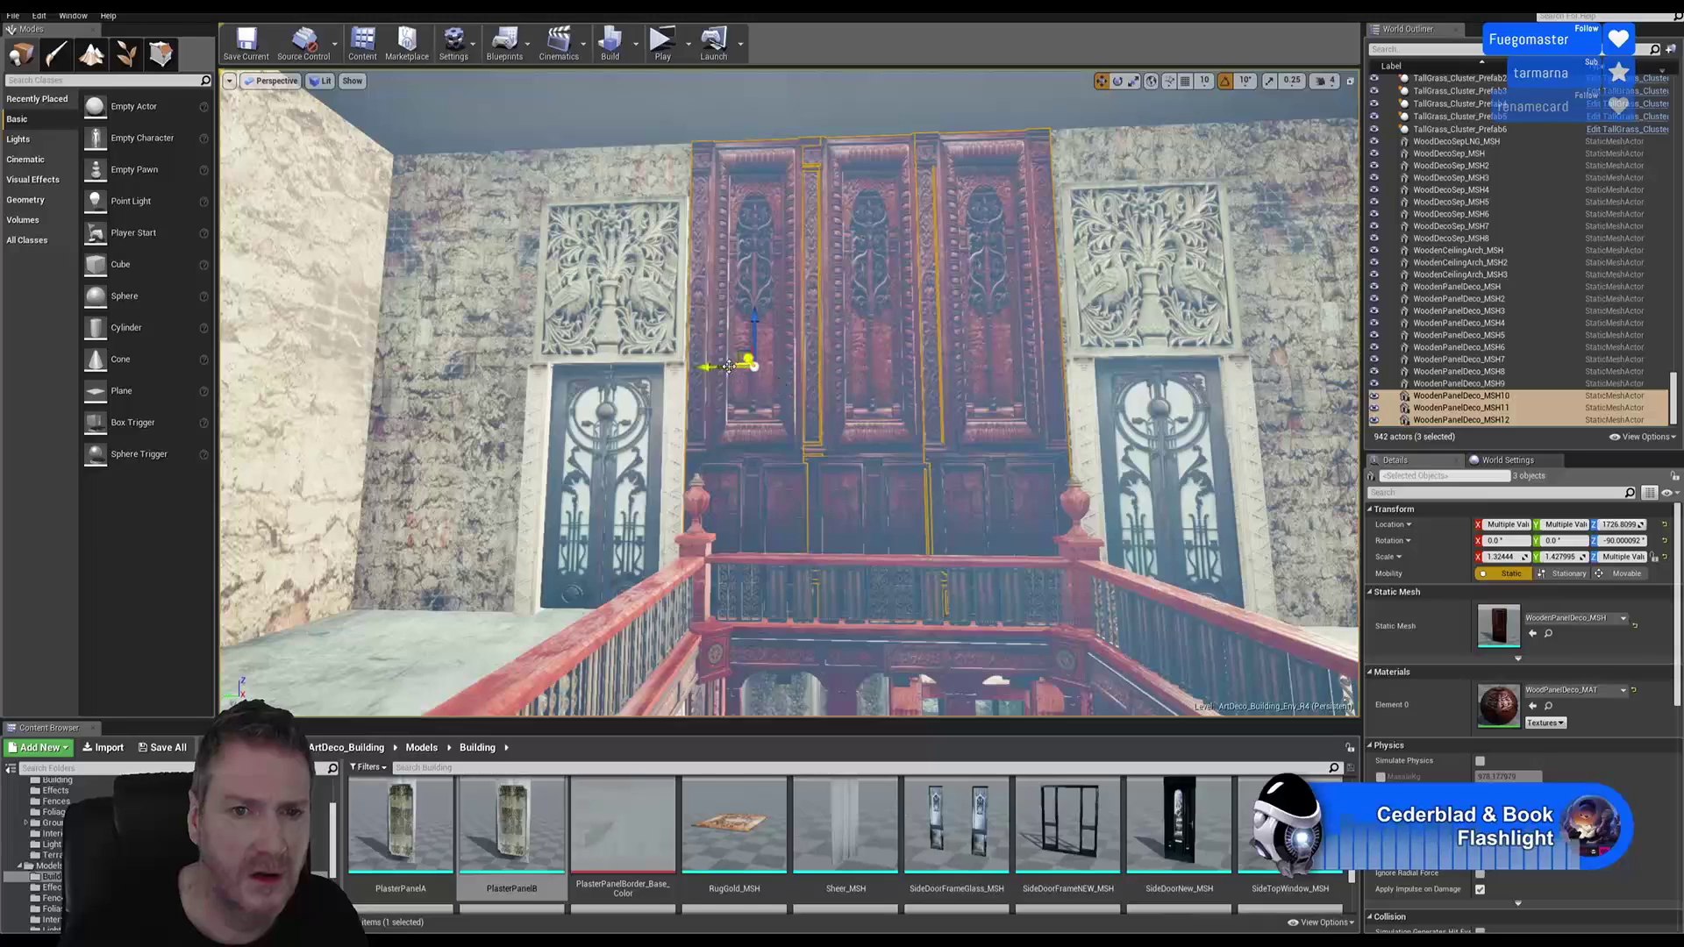
pyautogui.moveTo(722, 368); pyautogui.dragTo(727, 371)
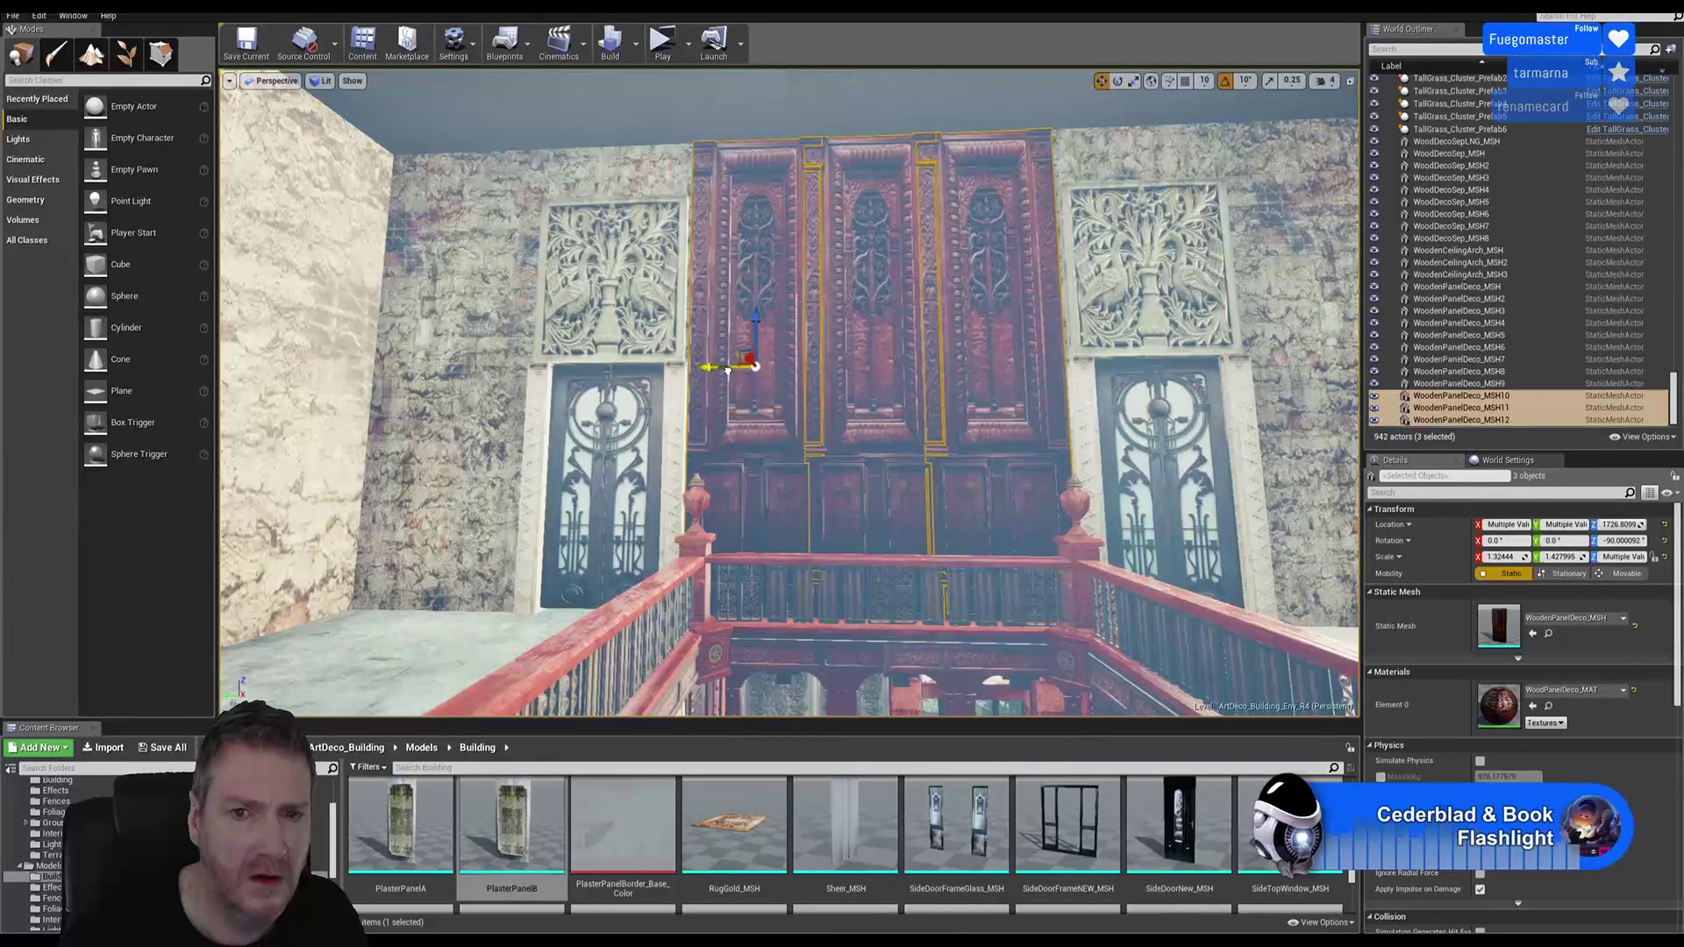
pyautogui.press('r')
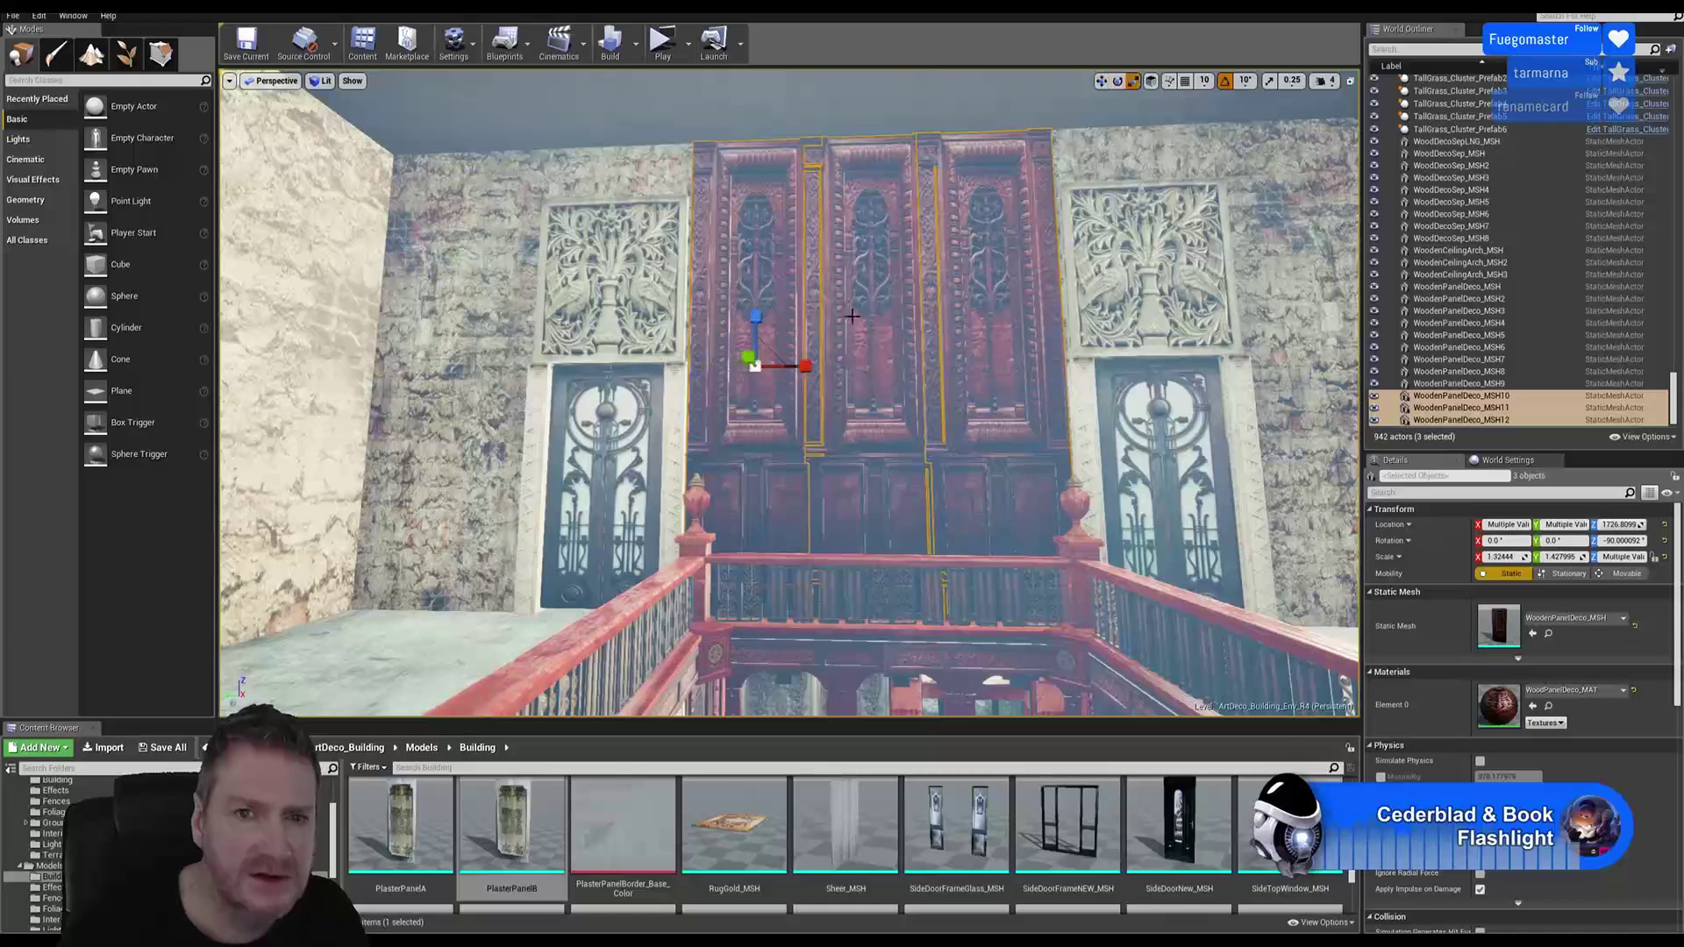
pyautogui.moveTo(808, 374); pyautogui.dragTo(812, 374)
# Step: Nudge the three widened wooden panels together along Y to fit evenly between the two iron door frames, and deselect them
pyautogui.click(877, 318)
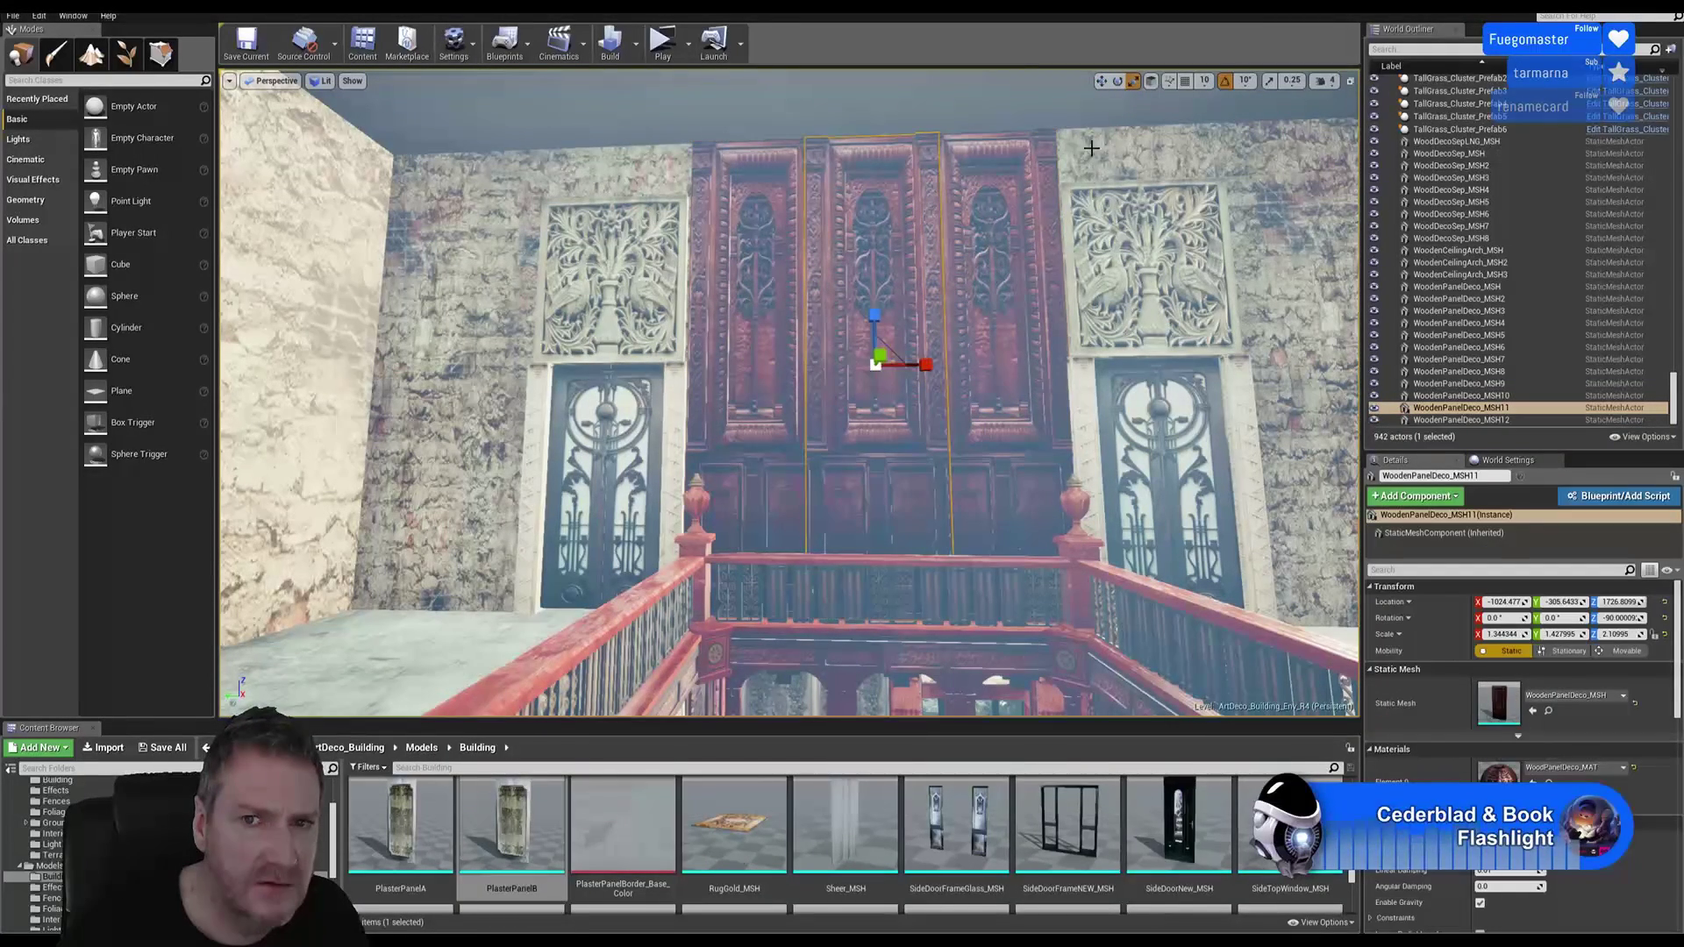
pyautogui.click(1101, 81)
pyautogui.click(1151, 81)
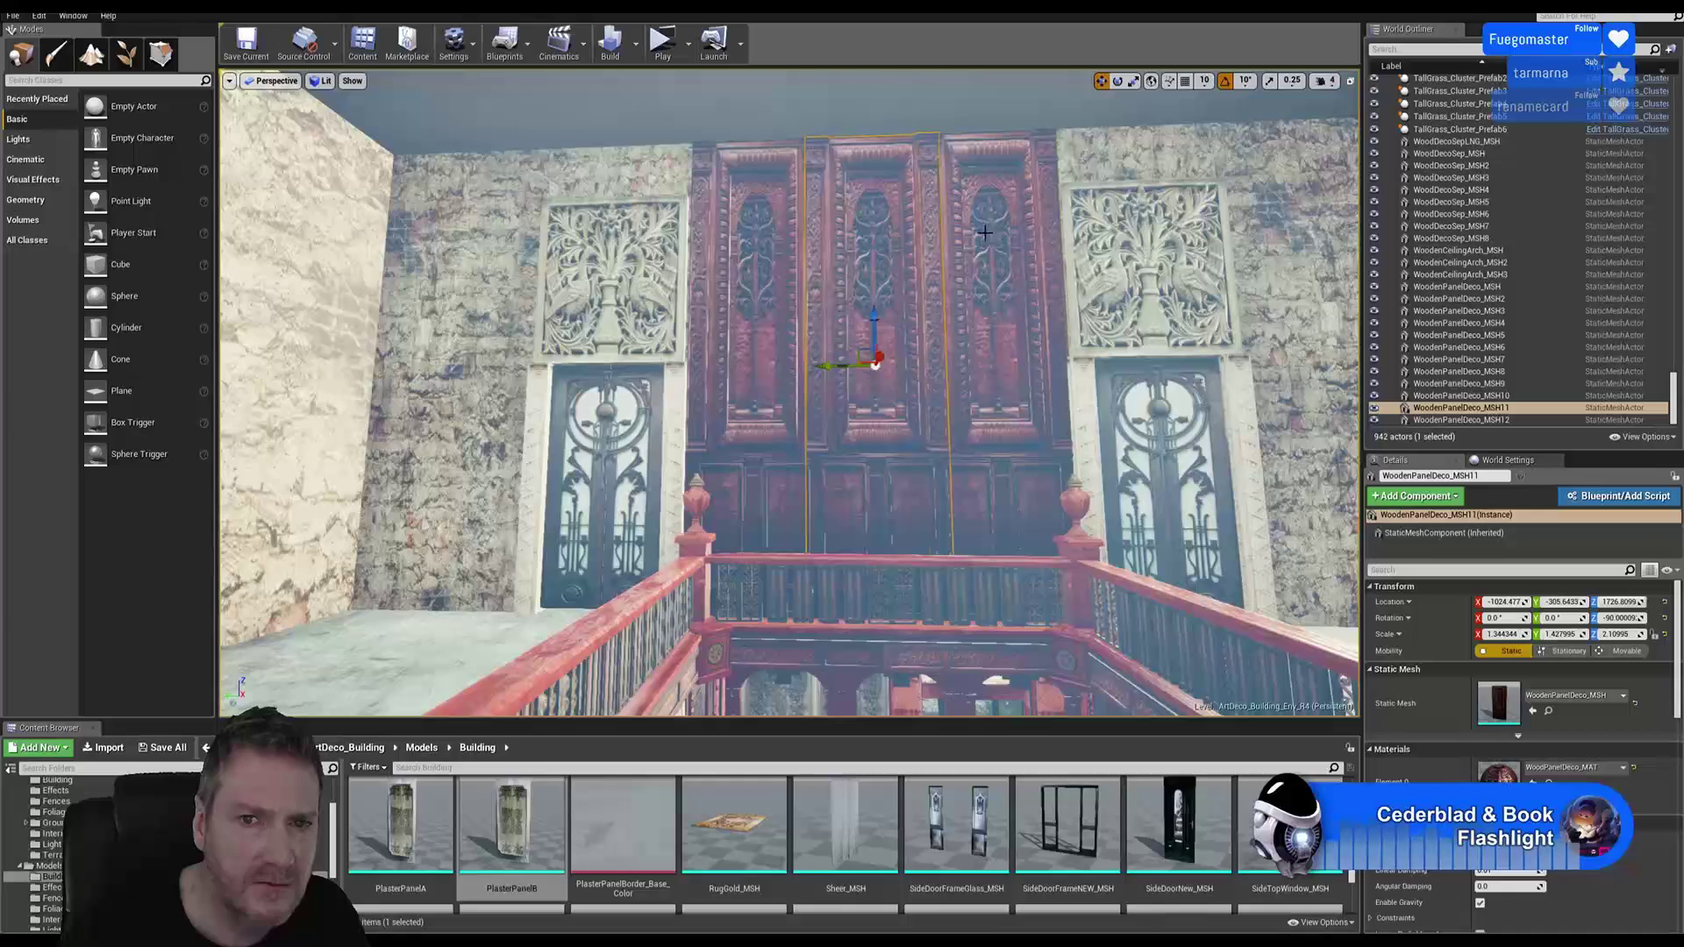
pyautogui.keyDown('ctrl'); pyautogui.click(984, 232); pyautogui.keyUp('ctrl')
pyautogui.keyDown('ctrl'); pyautogui.click(768, 285); pyautogui.keyUp('ctrl')
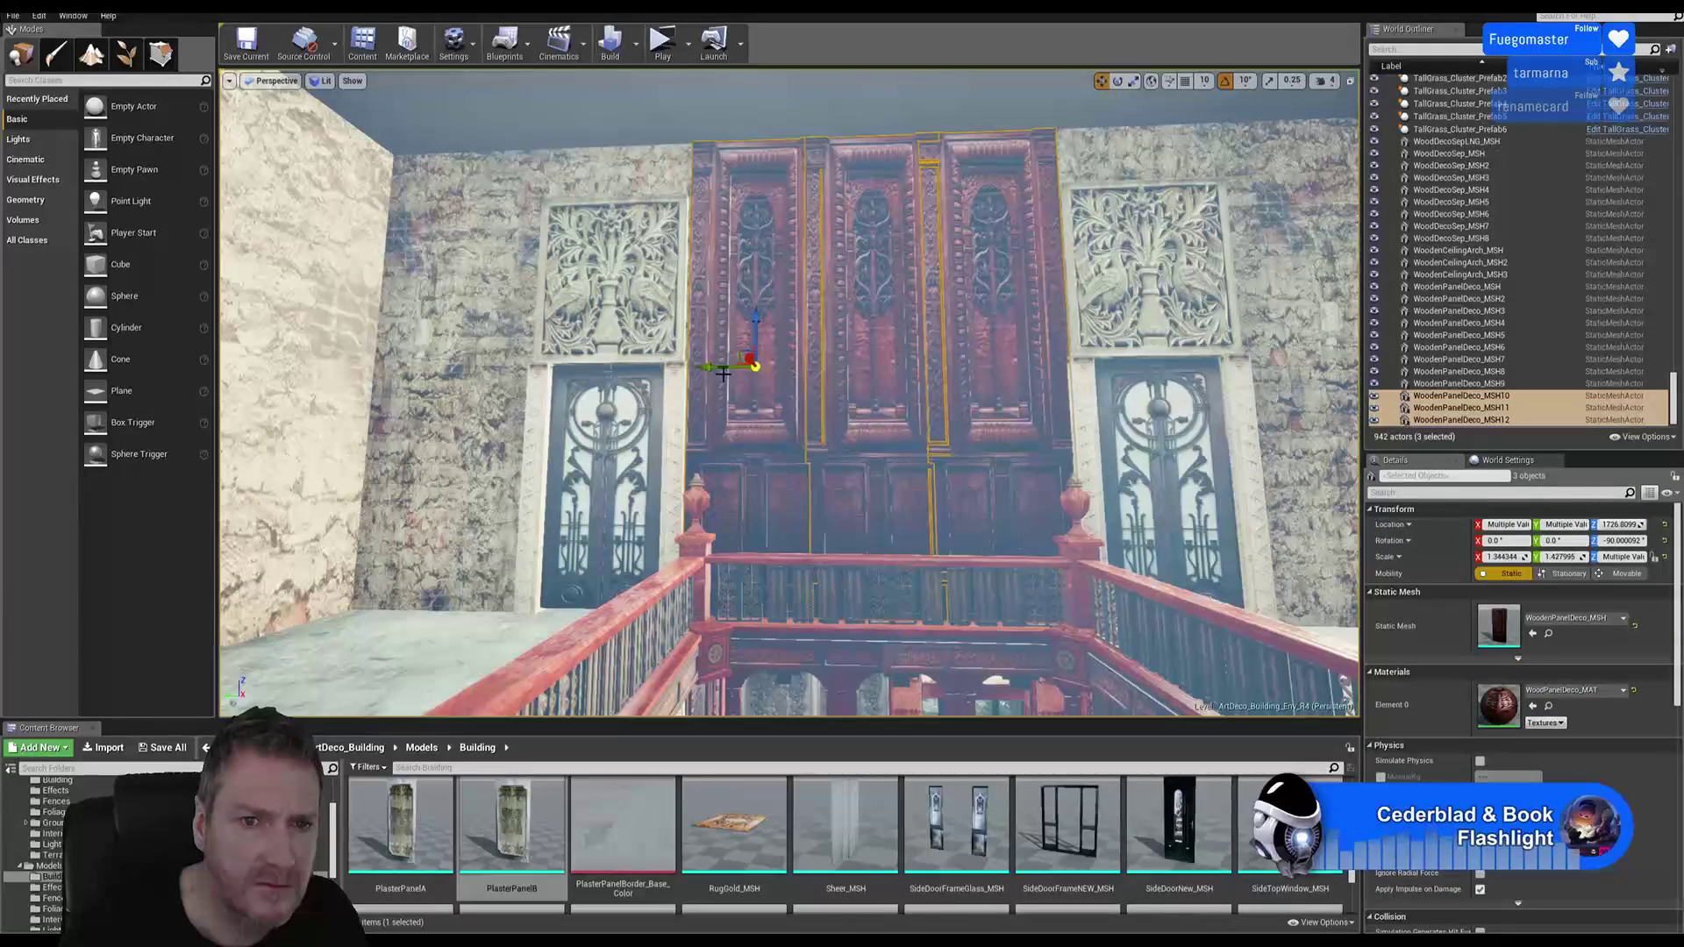
pyautogui.moveTo(718, 369); pyautogui.dragTo(716, 370)
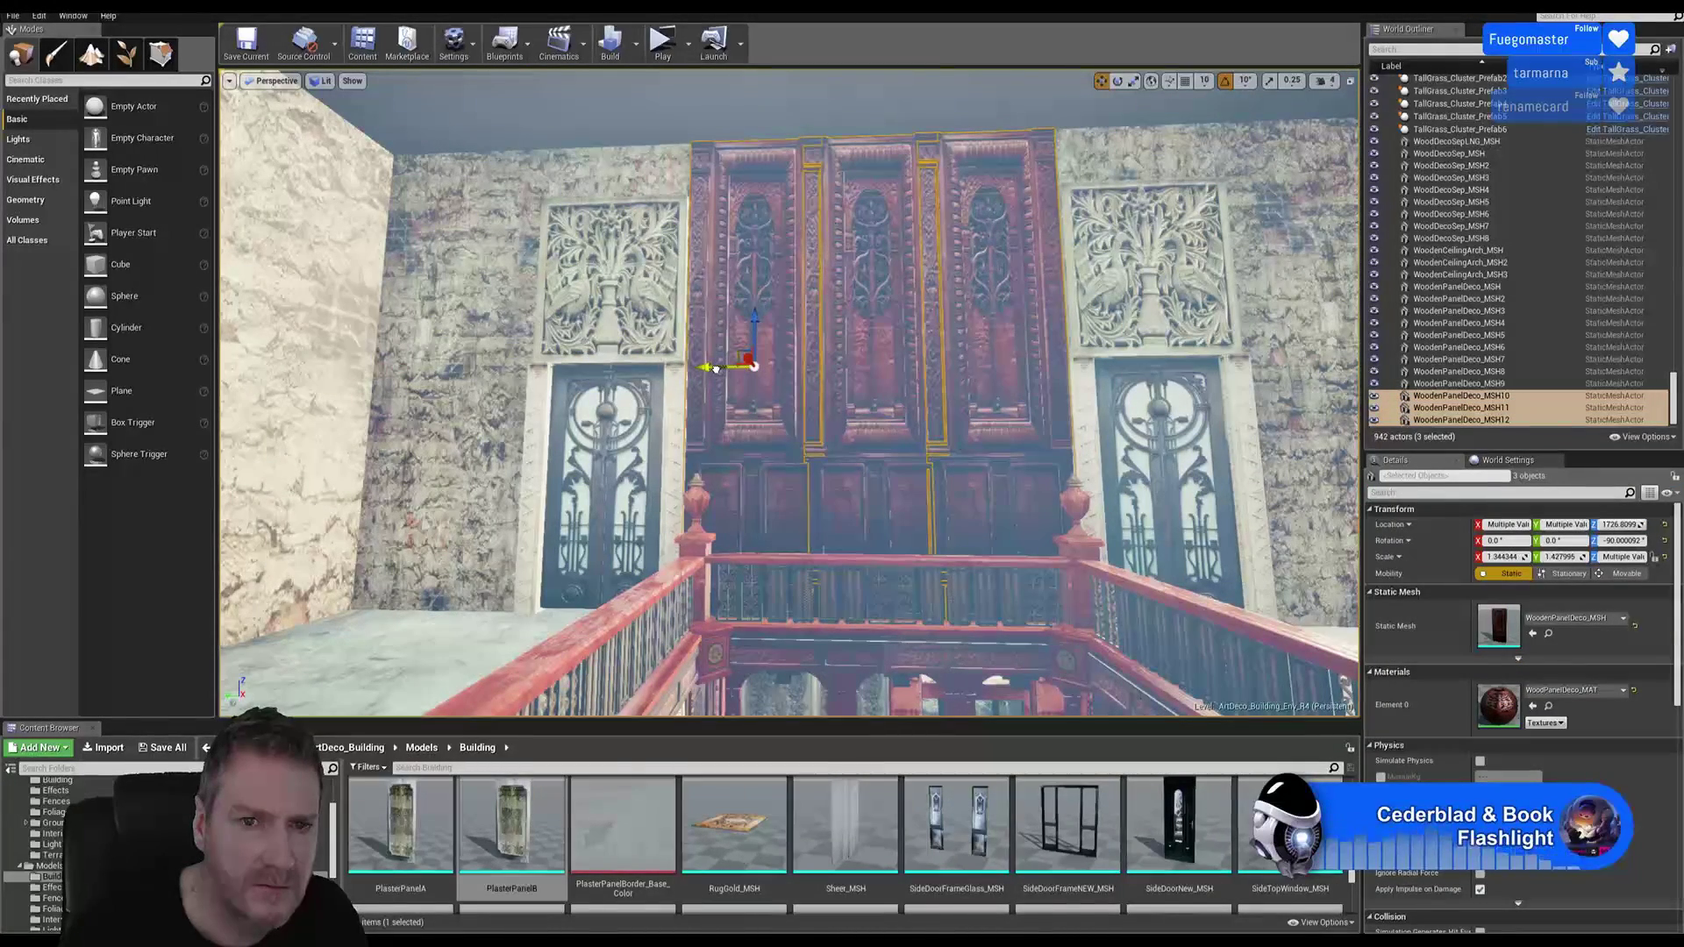
pyautogui.press('Escape')
# Step: Duplicate the set of three wooden panels between the upper iron doors
pyautogui.moveTo(872, 355); pyautogui.dragTo(1049, 267, button='right')
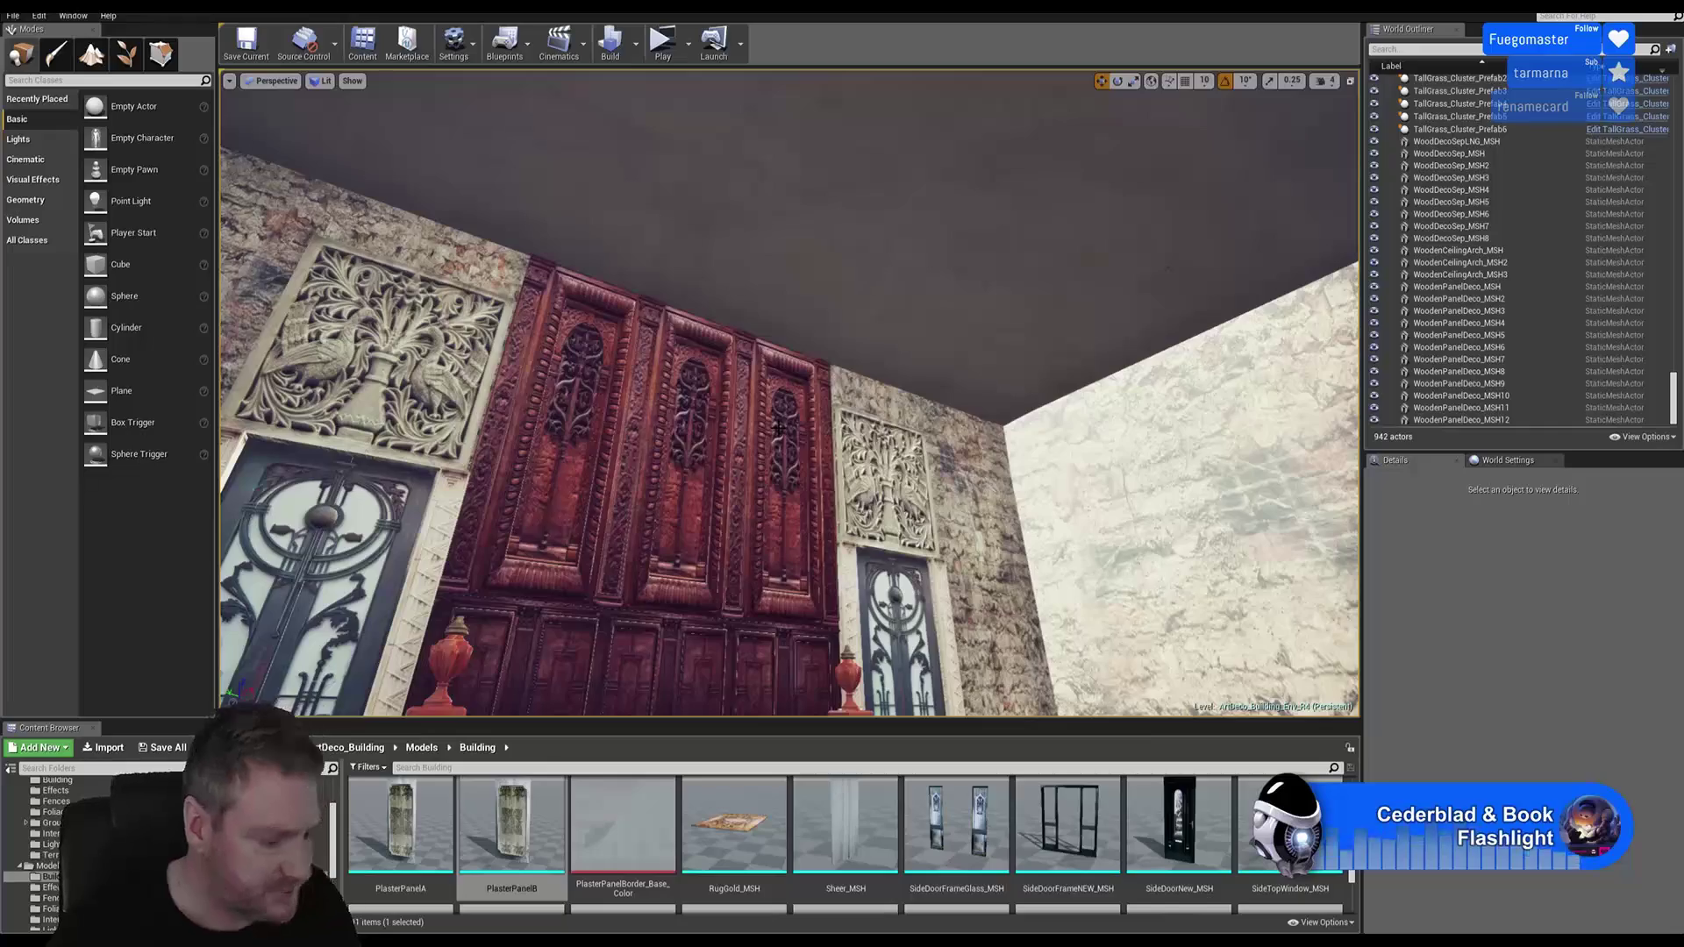
pyautogui.moveTo(1049, 266); pyautogui.dragTo(1037, 318, button='right')
pyautogui.click(578, 318)
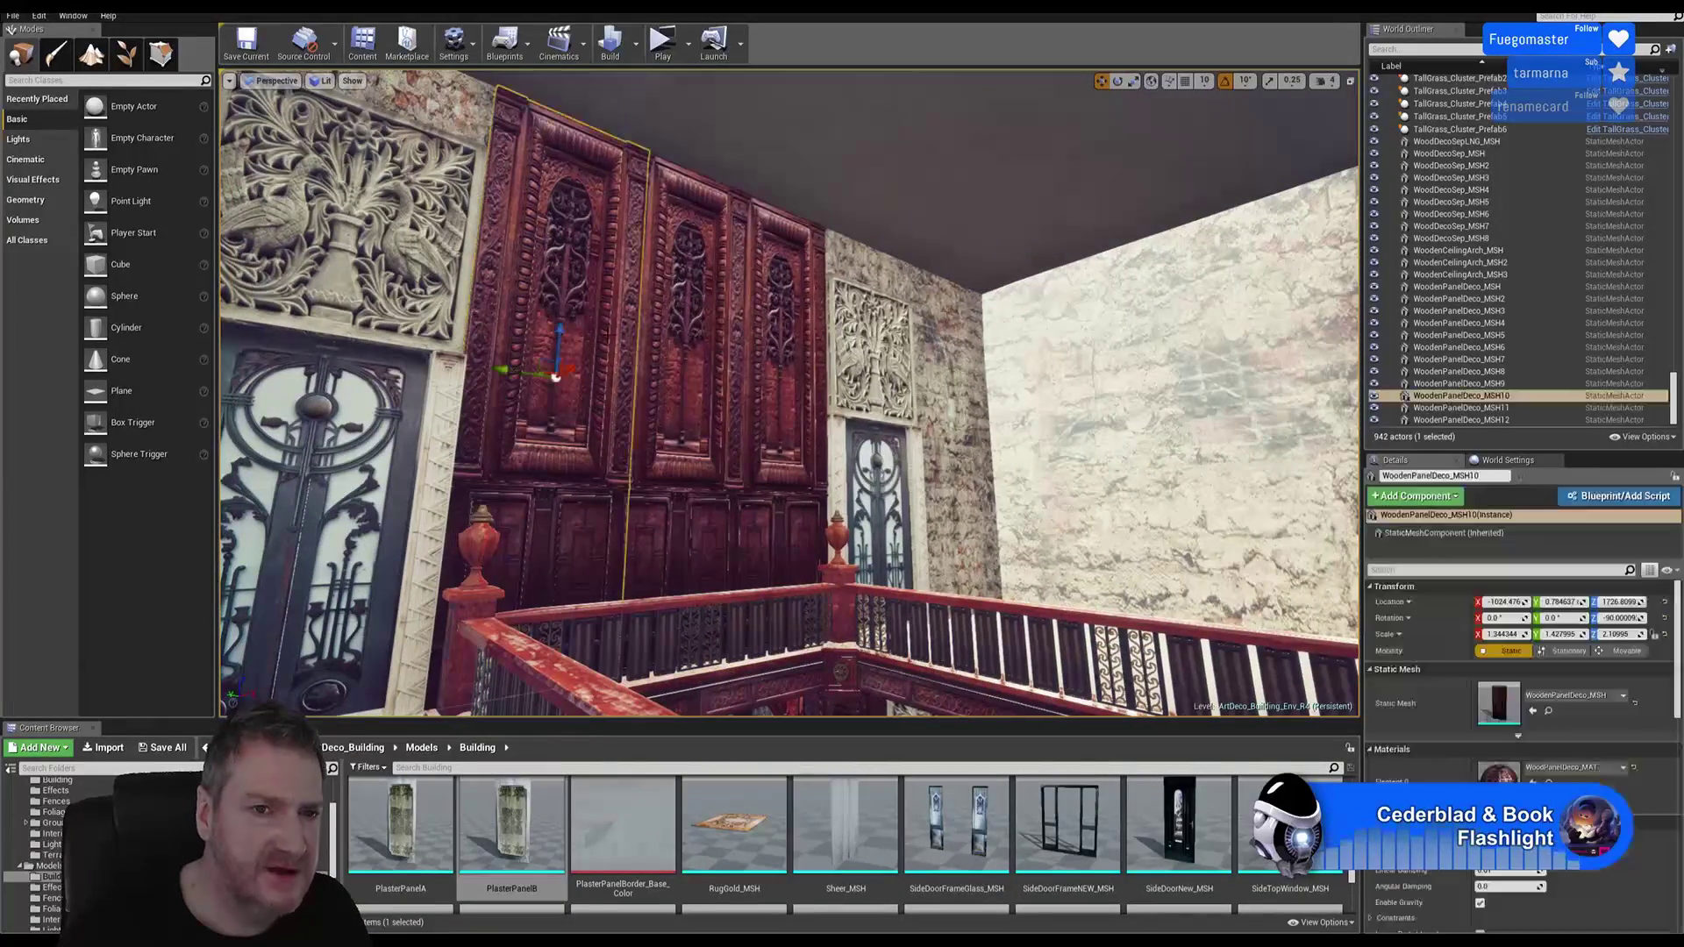
pyautogui.keyDown('ctrl'); pyautogui.click(654, 326); pyautogui.keyUp('ctrl')
pyautogui.keyDown('ctrl'); pyautogui.click(764, 324); pyautogui.keyUp('ctrl')
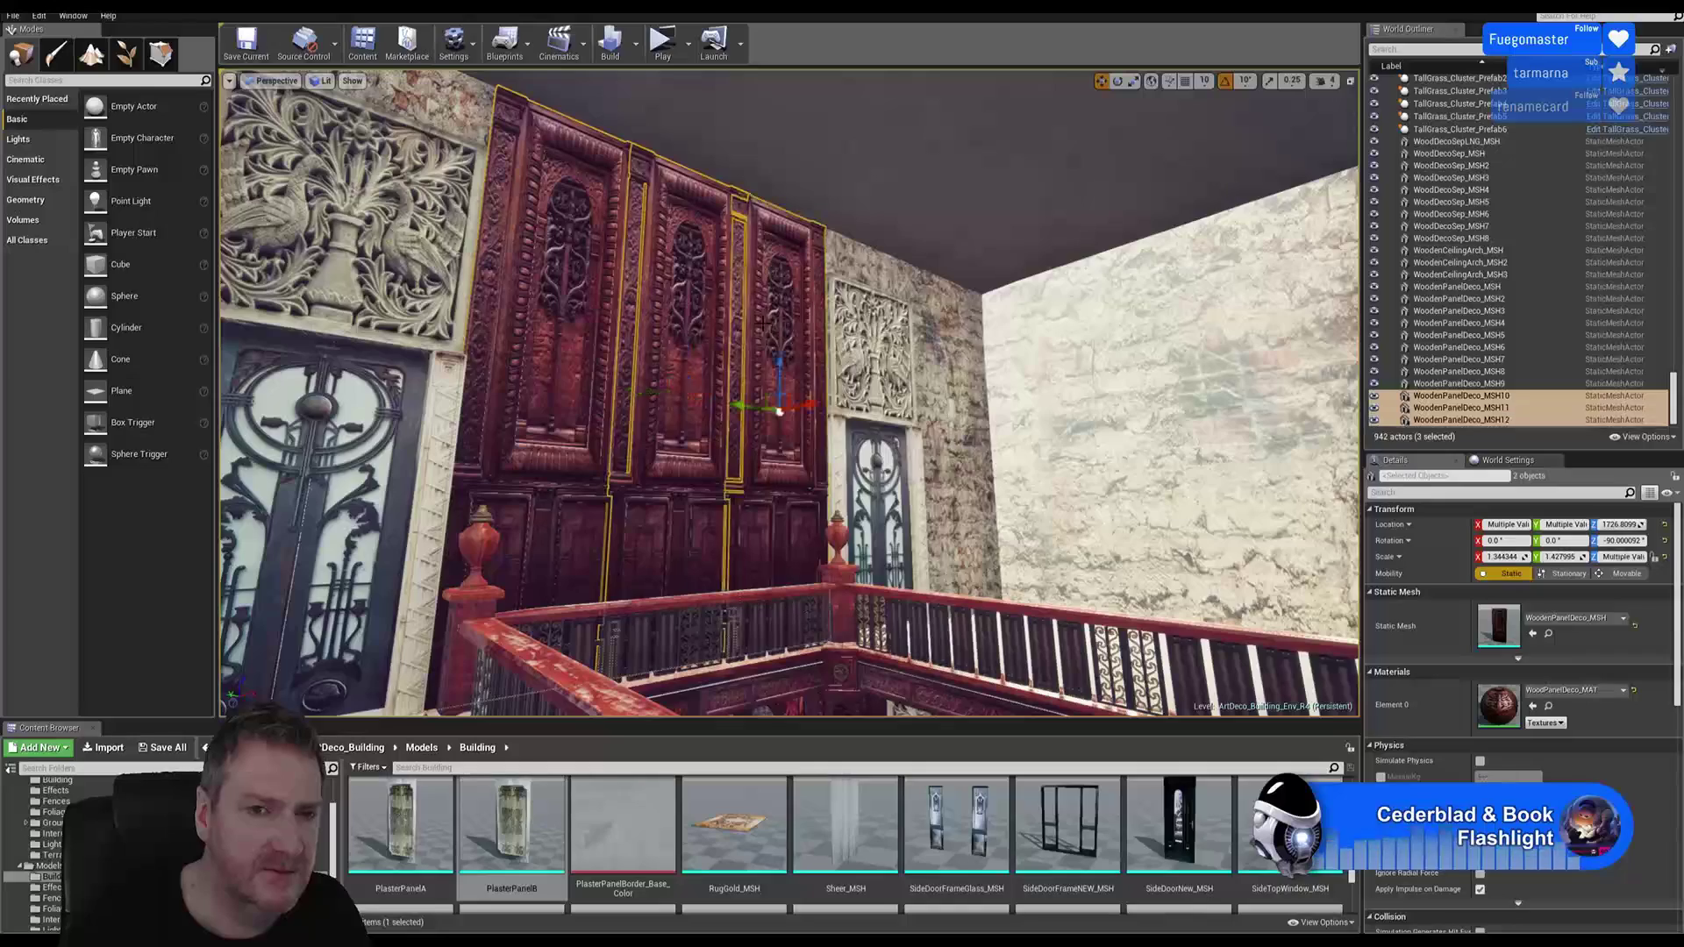
pyautogui.rightClick(764, 329)
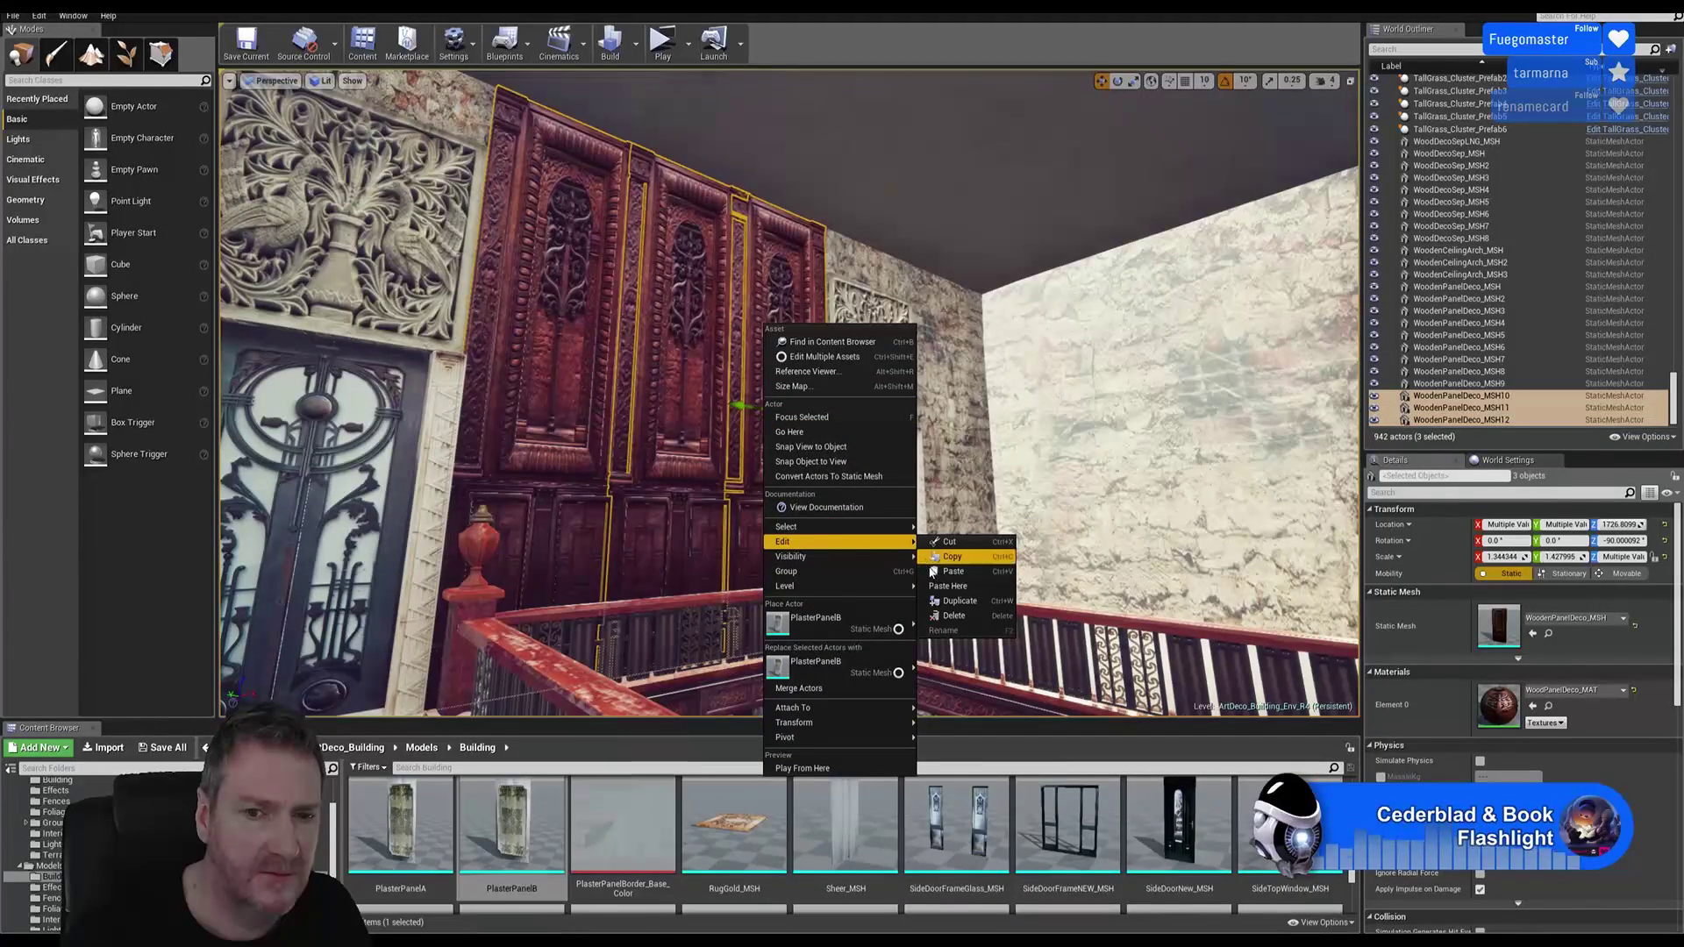
pyautogui.click(951, 602)
# Step: Pull the duplicated set of three wooden panels away from the wall and rotate it about Z to face the opposite way
pyautogui.moveTo(951, 601); pyautogui.dragTo(948, 693, button='right')
pyautogui.moveTo(836, 453)
pyautogui.mouseDown(button='right')
pyautogui.moveTo(772, 378)
pyautogui.moveTo(836, 453)
pyautogui.mouseUp(button='right')
pyautogui.moveTo(806, 364); pyautogui.dragTo(1420, 311)
pyautogui.click(1118, 81)
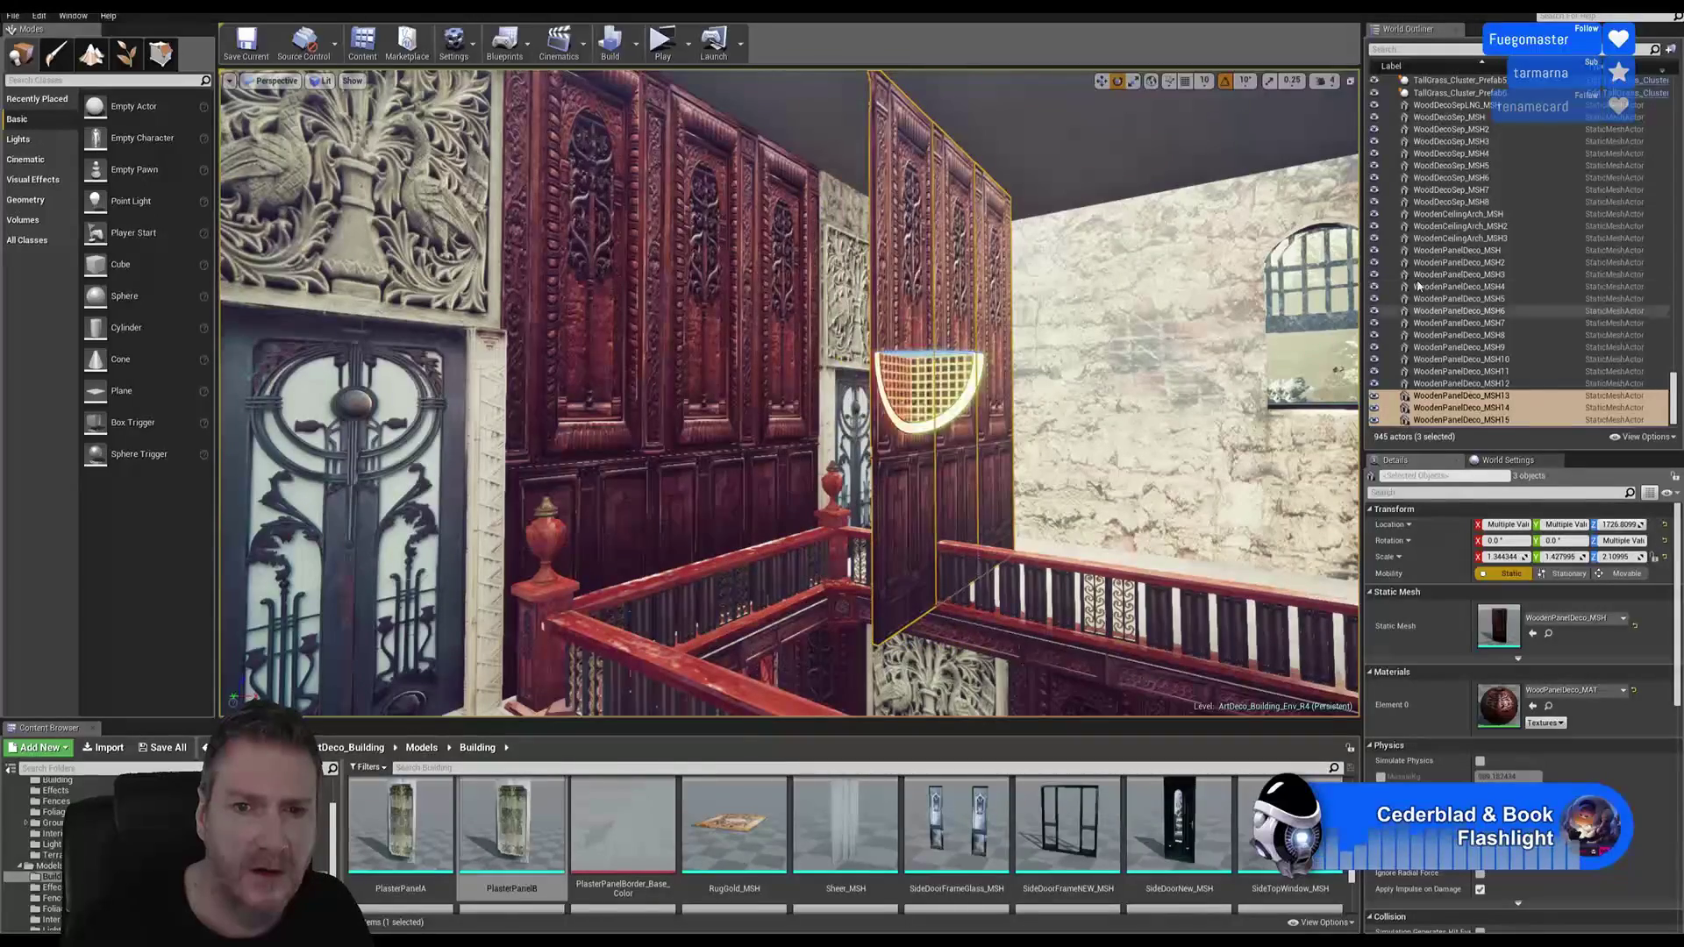
pyautogui.click(1103, 82)
# Step: Move the three copied wooden panels across the balcony to the opposite wall and position them between its two open doorways
pyautogui.moveTo(1131, 270); pyautogui.dragTo(1194, 244, button='right')
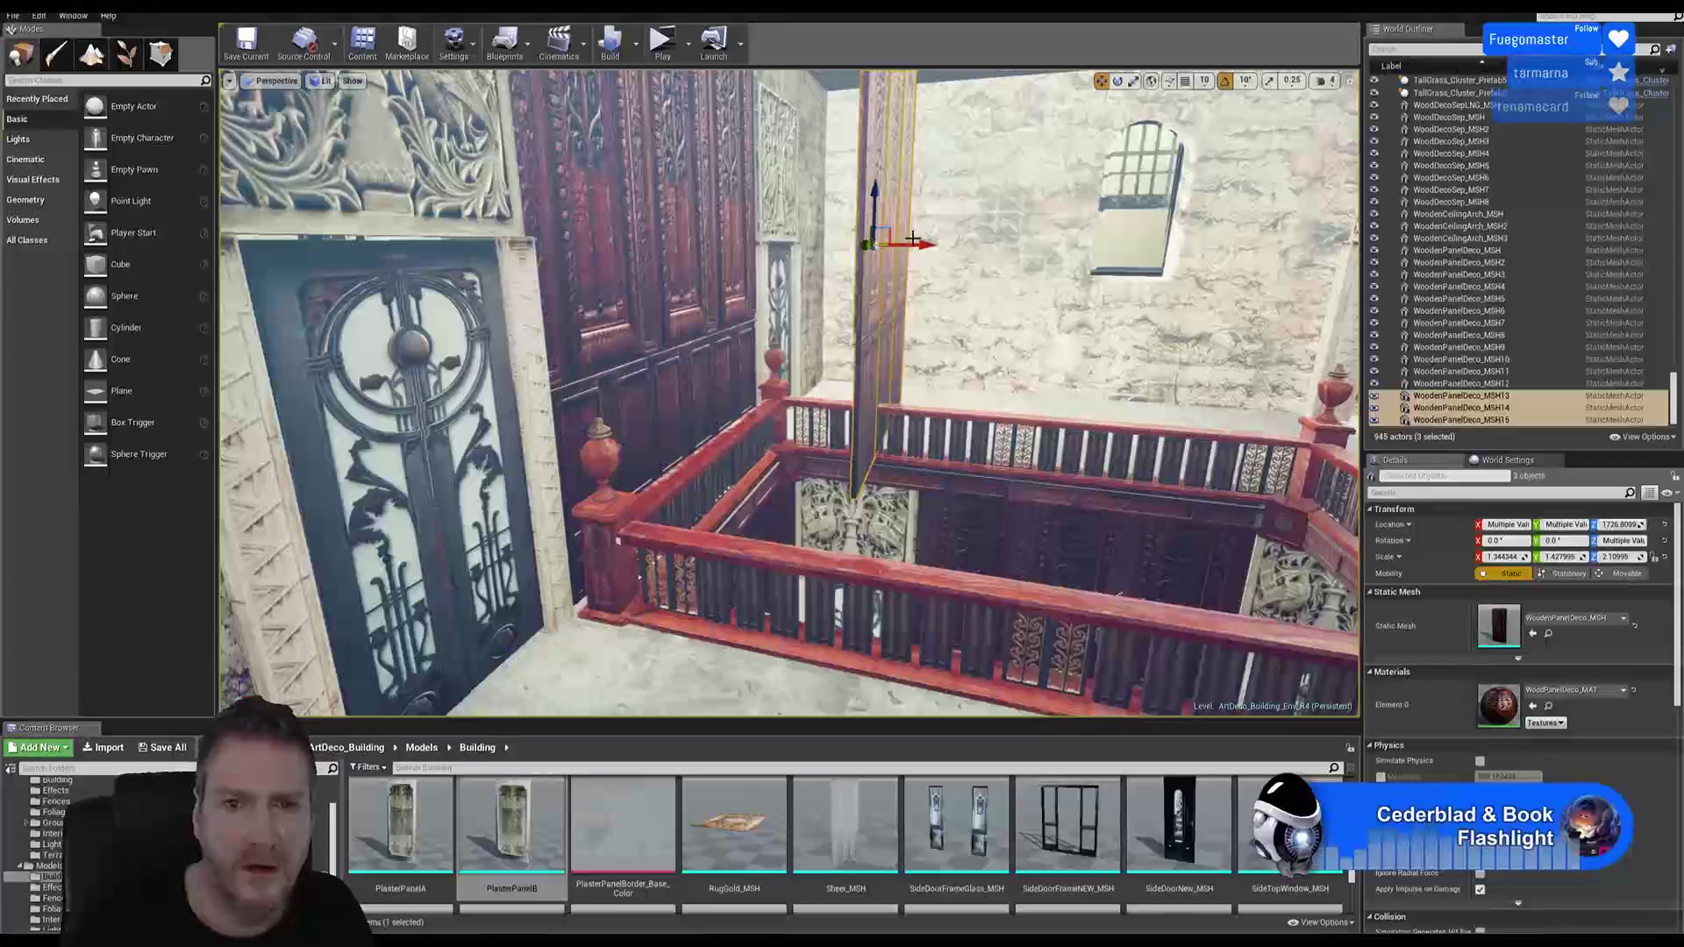
pyautogui.moveTo(910, 248); pyautogui.dragTo(1319, 250)
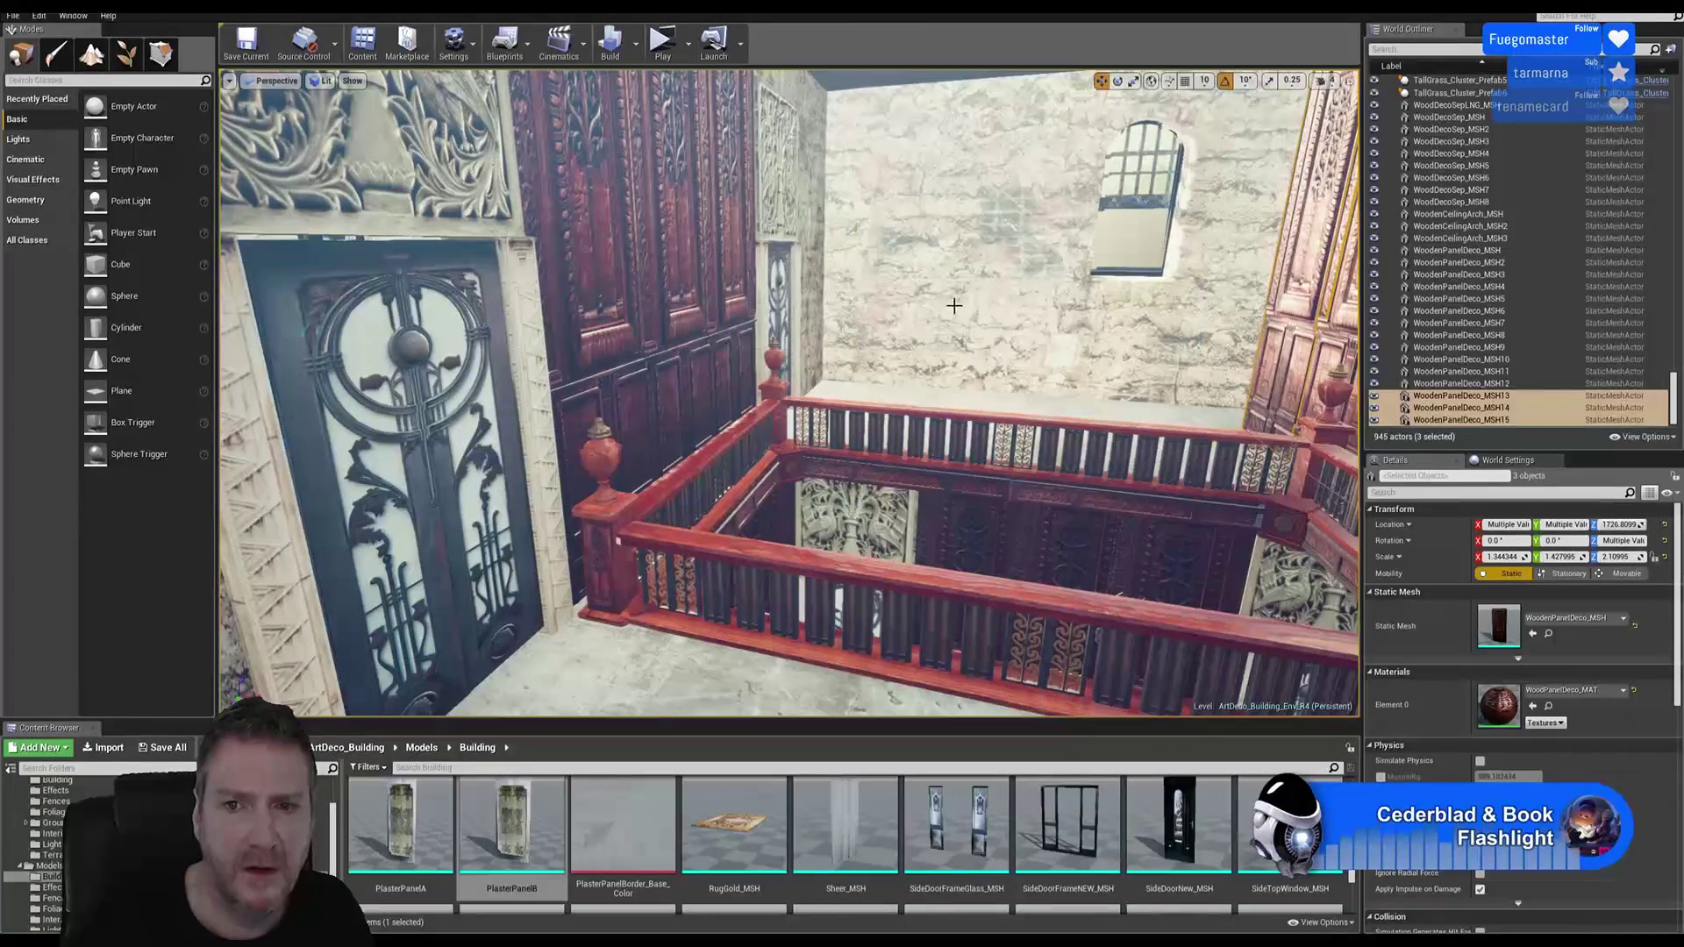
pyautogui.moveTo(954, 306); pyautogui.dragTo(1079, 302, button='right')
pyautogui.moveTo(803, 289); pyautogui.dragTo(843, 316, button='right')
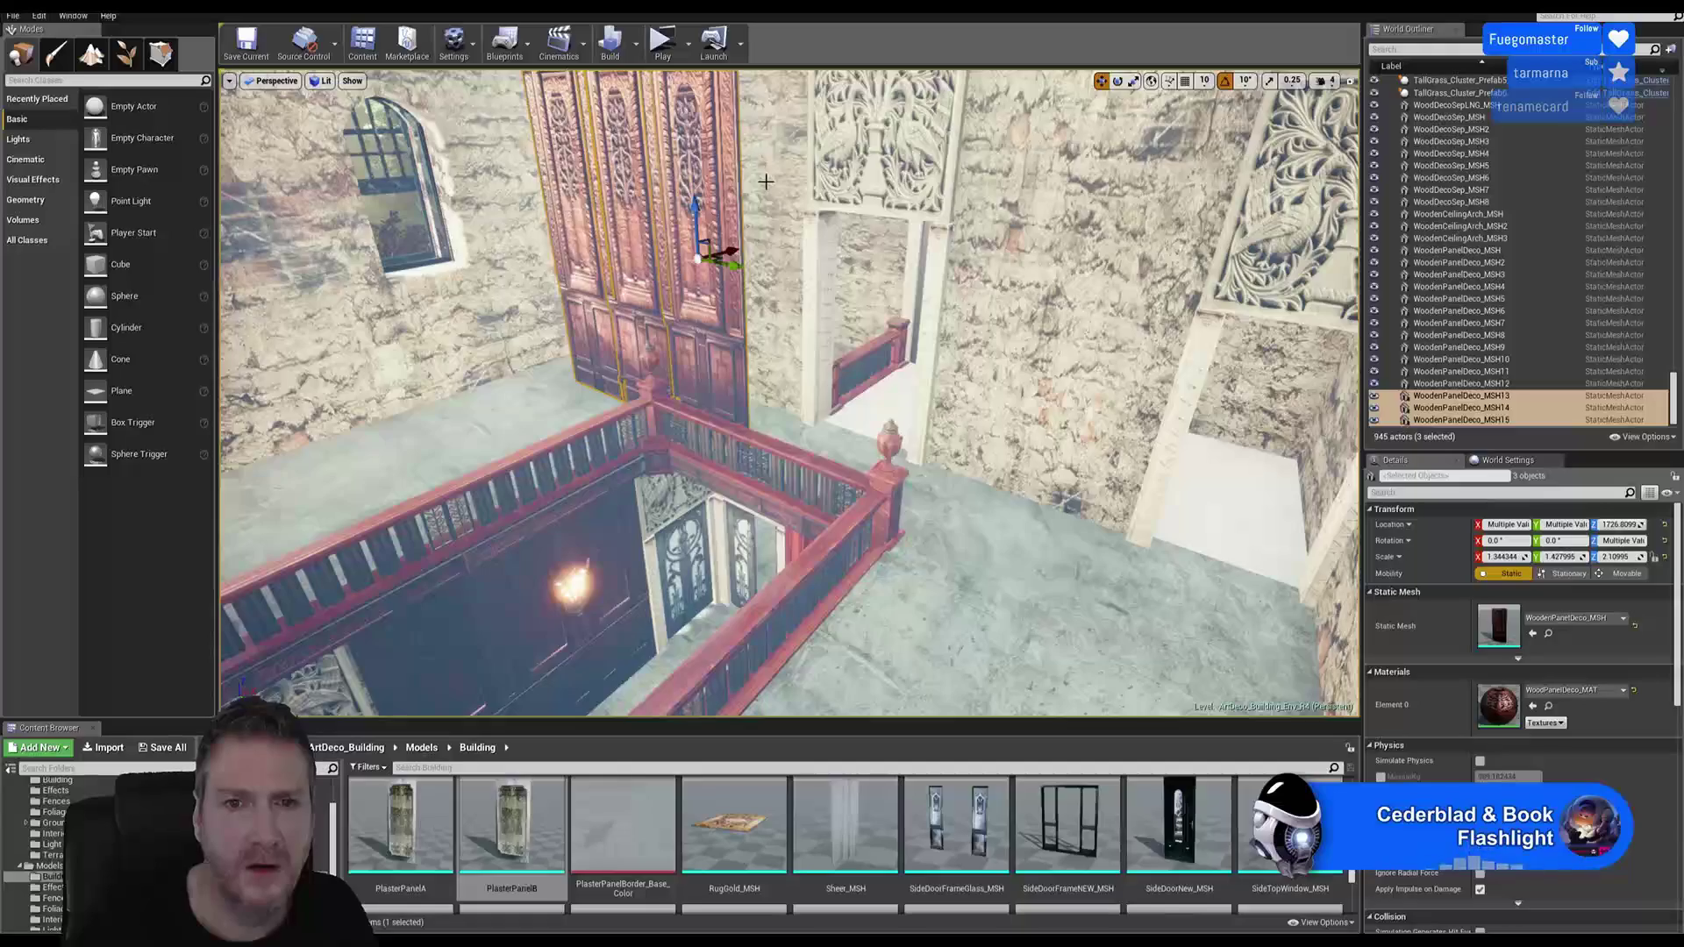
pyautogui.moveTo(737, 268); pyautogui.dragTo(779, 270)
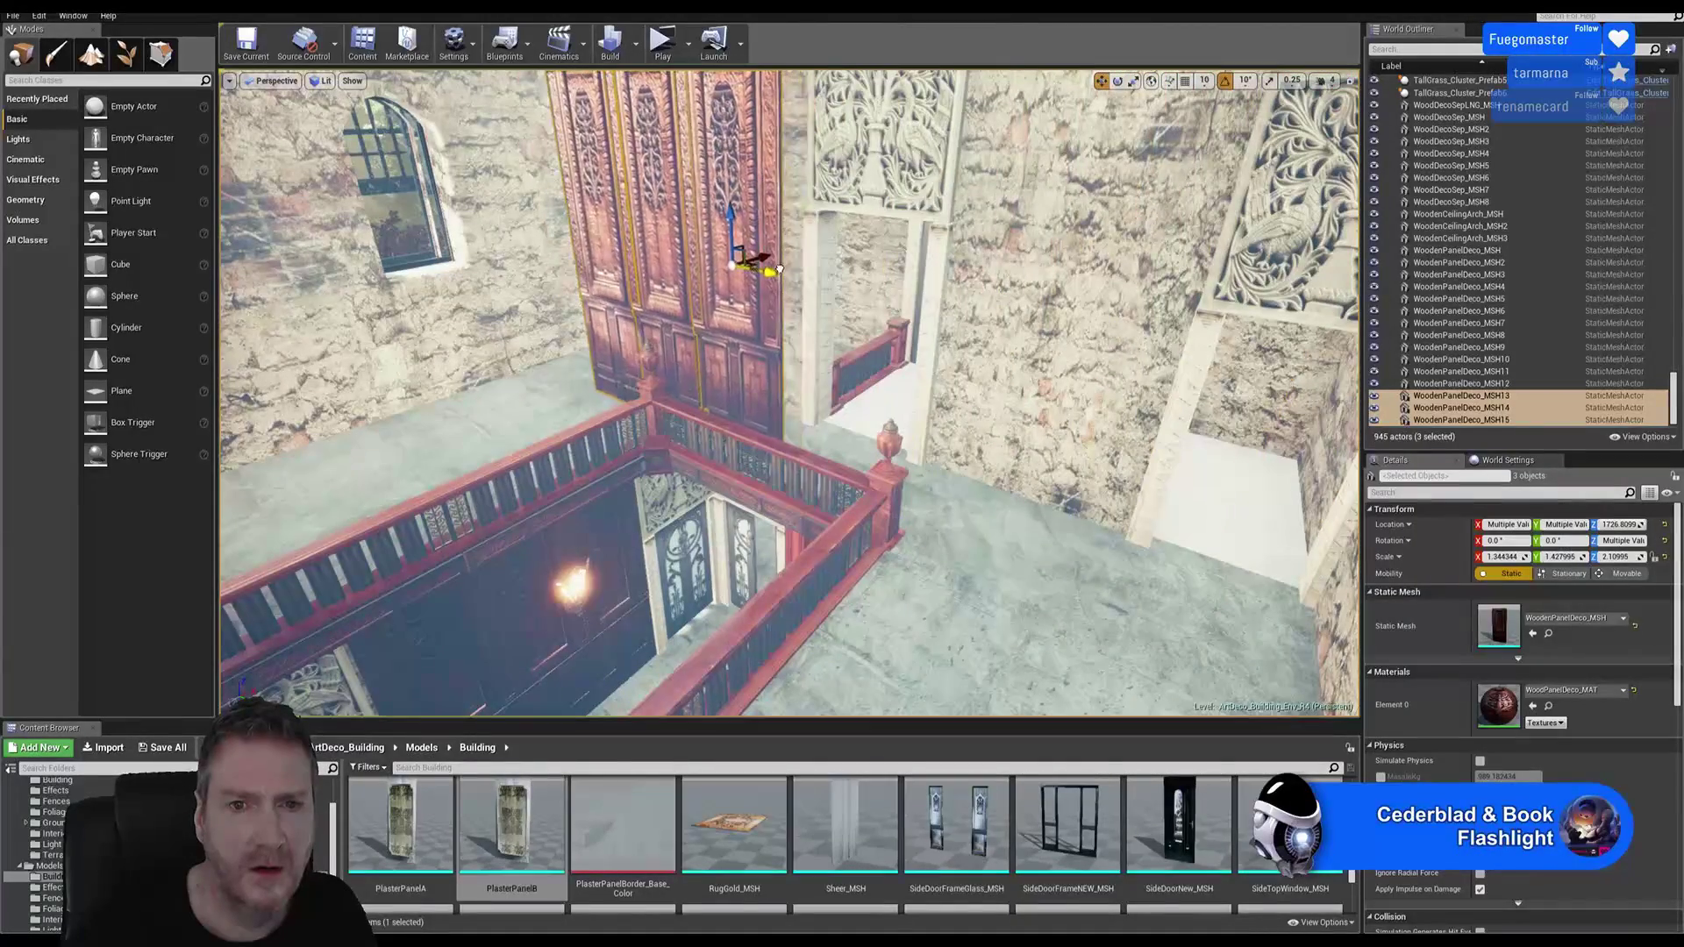
pyautogui.moveTo(1033, 368); pyautogui.dragTo(1007, 340, button='right')
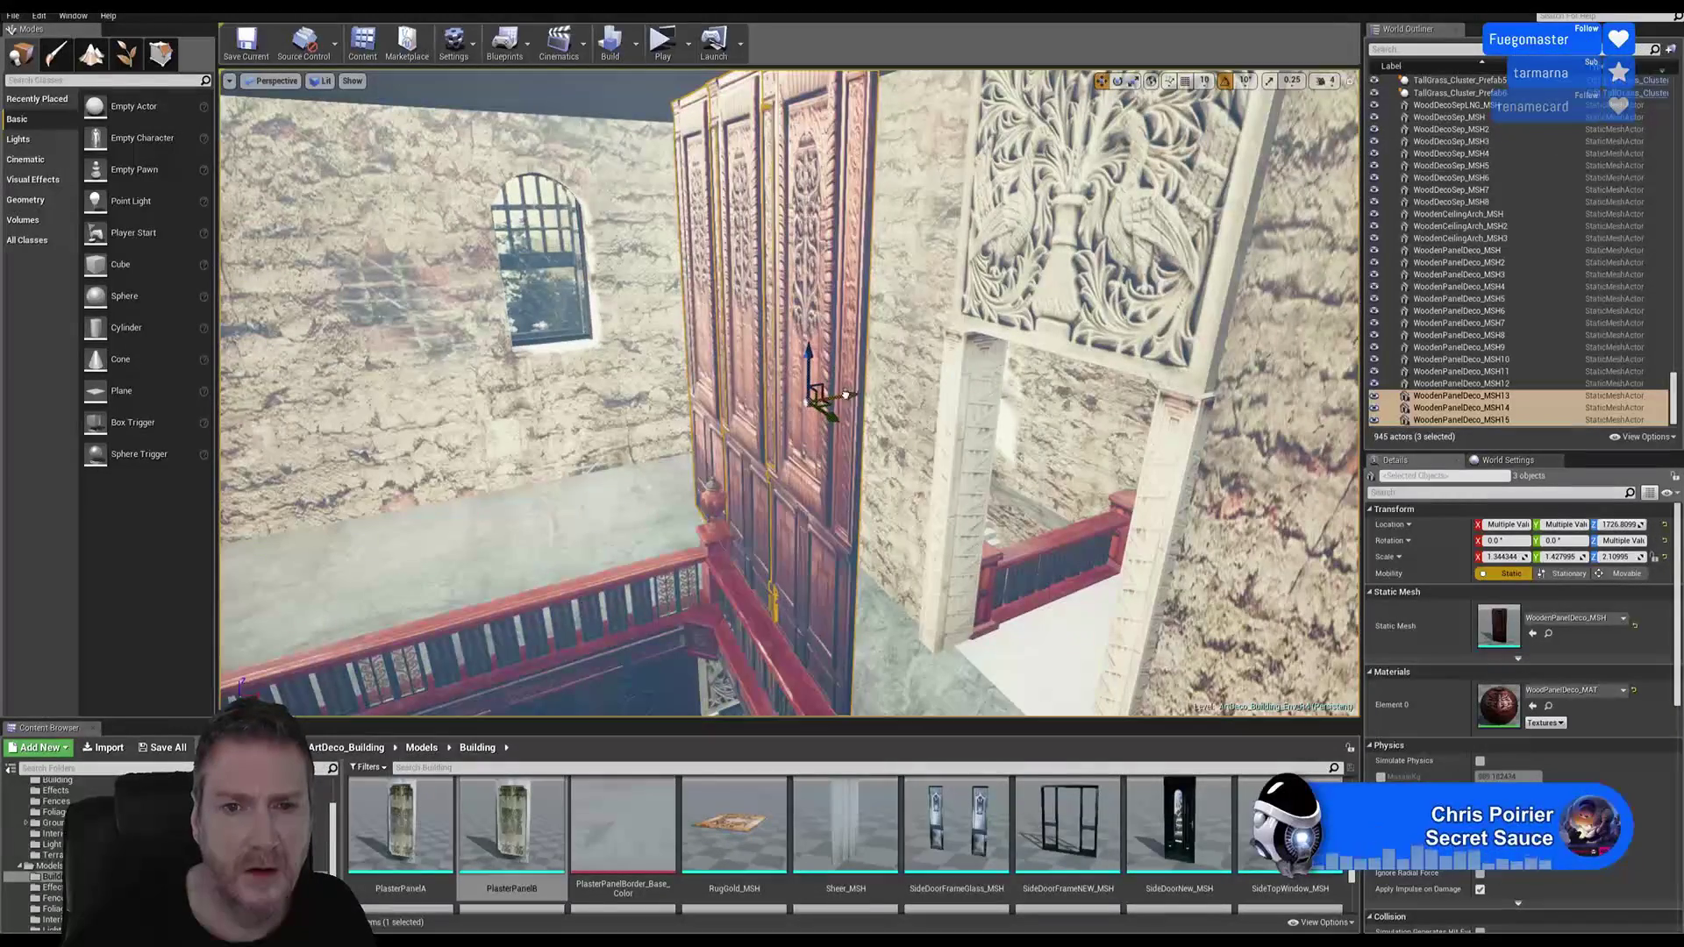
pyautogui.moveTo(846, 394); pyautogui.dragTo(969, 331)
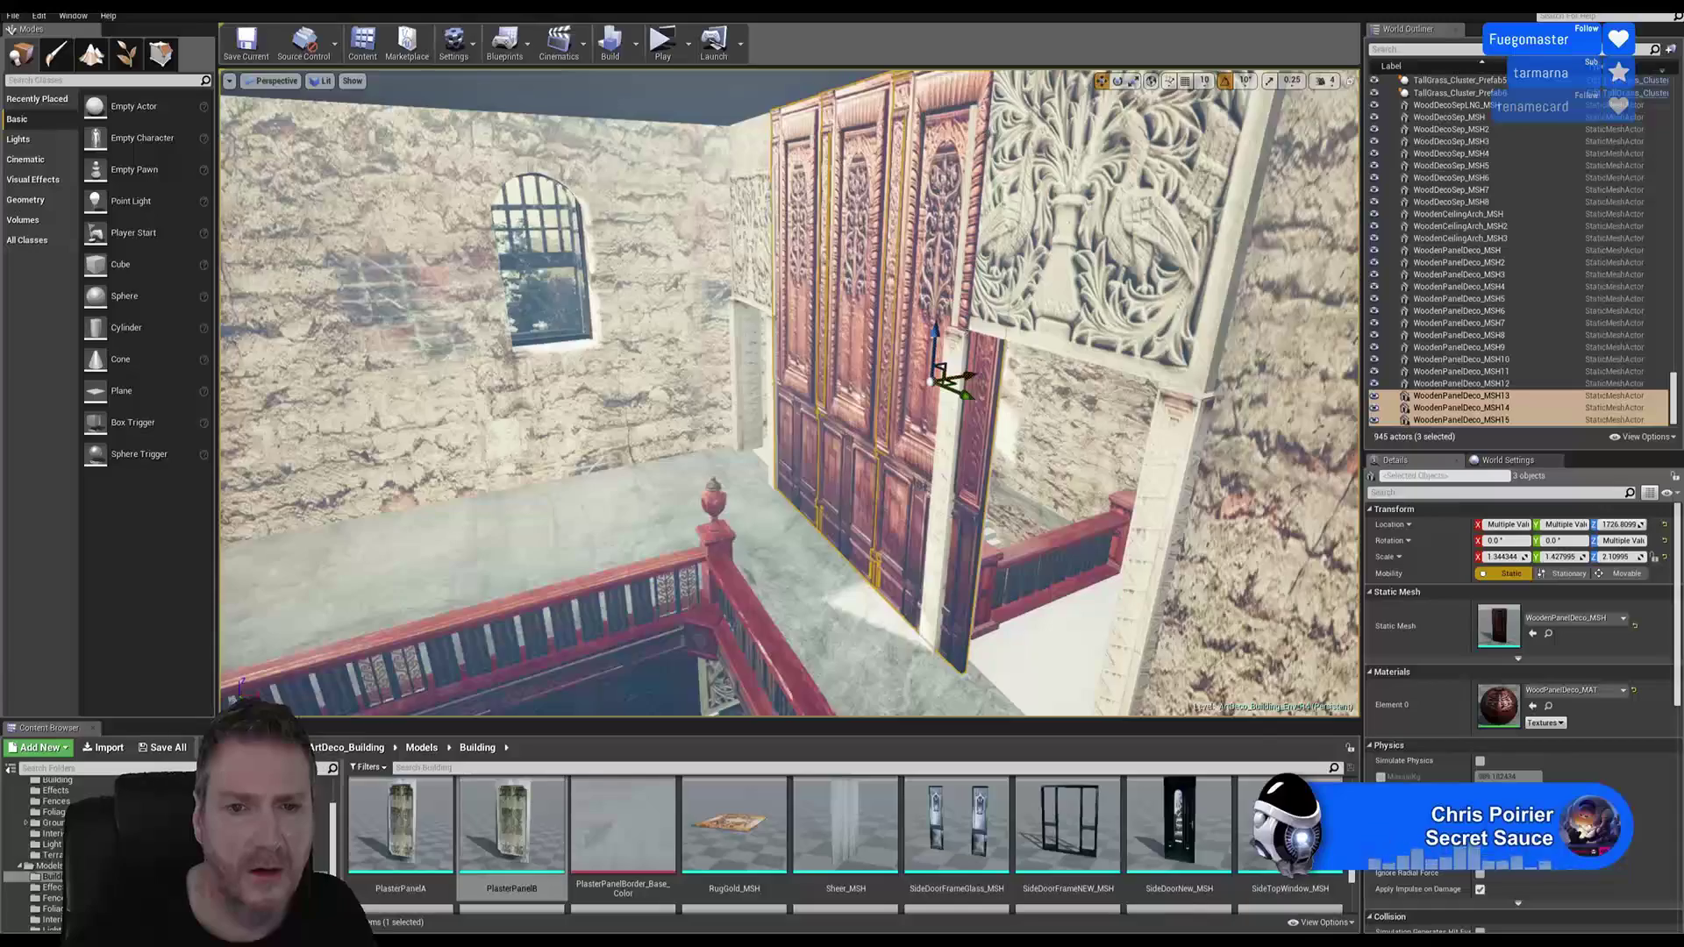
# Step: Narrow the three selected wooden panels to an X scale of about 1.164 and shift them sideways to fit between the two doorways
pyautogui.moveTo(968, 331); pyautogui.dragTo(1007, 276, button='right')
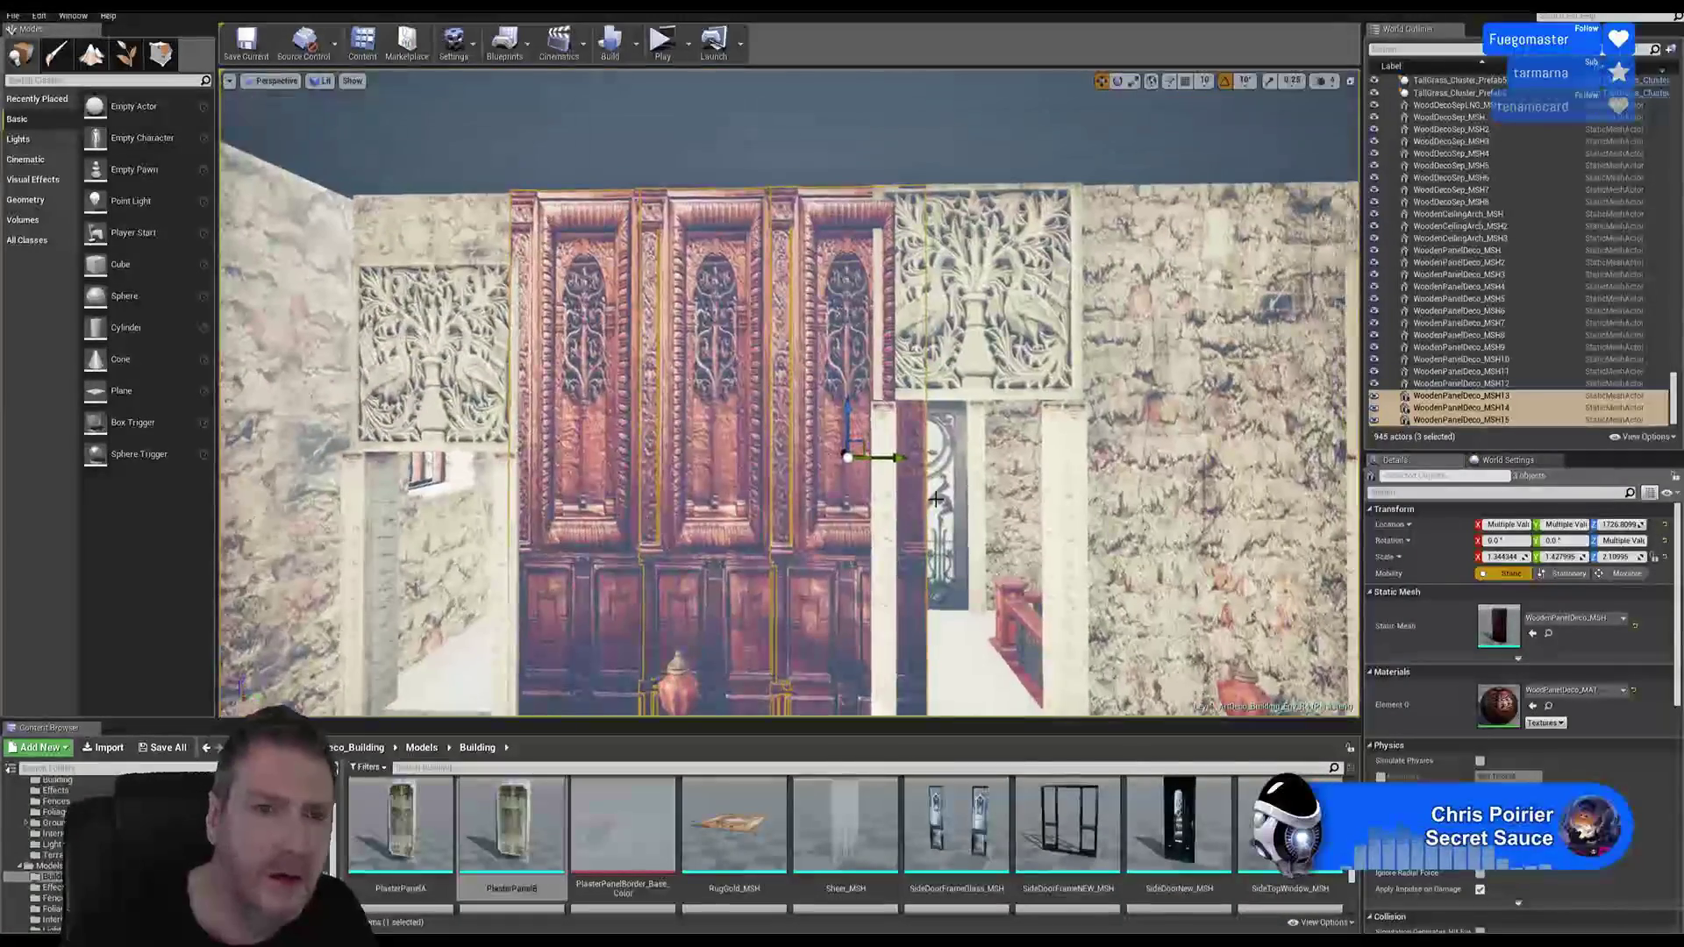
pyautogui.click(1134, 80)
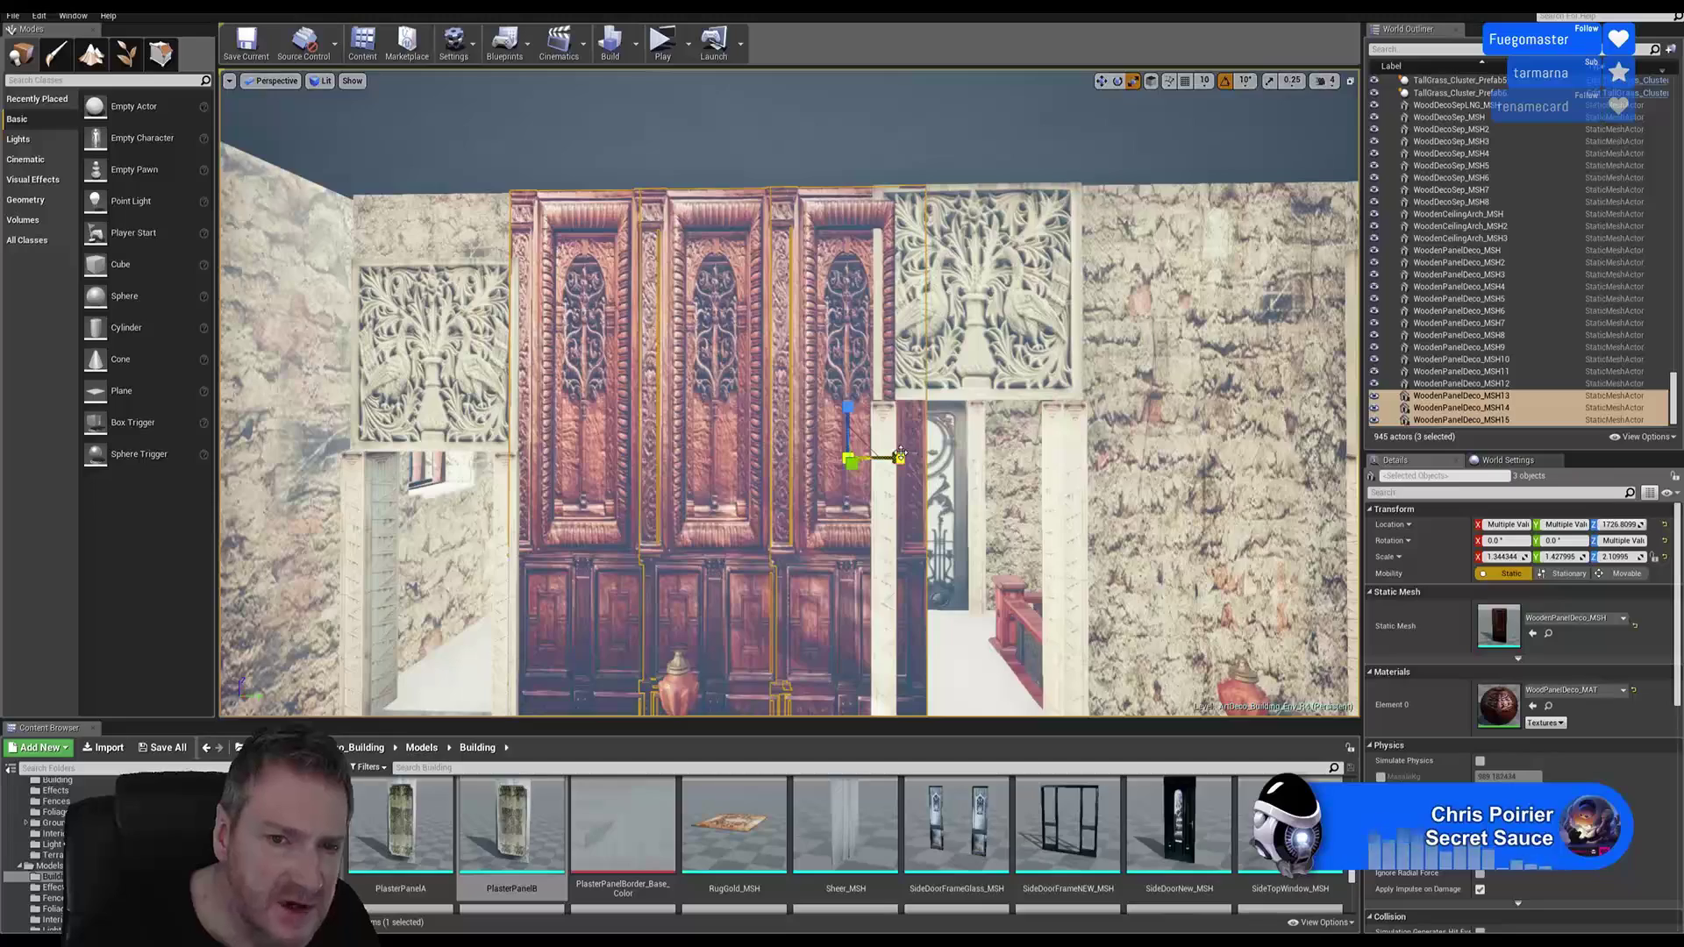
pyautogui.moveTo(901, 458); pyautogui.dragTo(862, 451)
pyautogui.click(1101, 81)
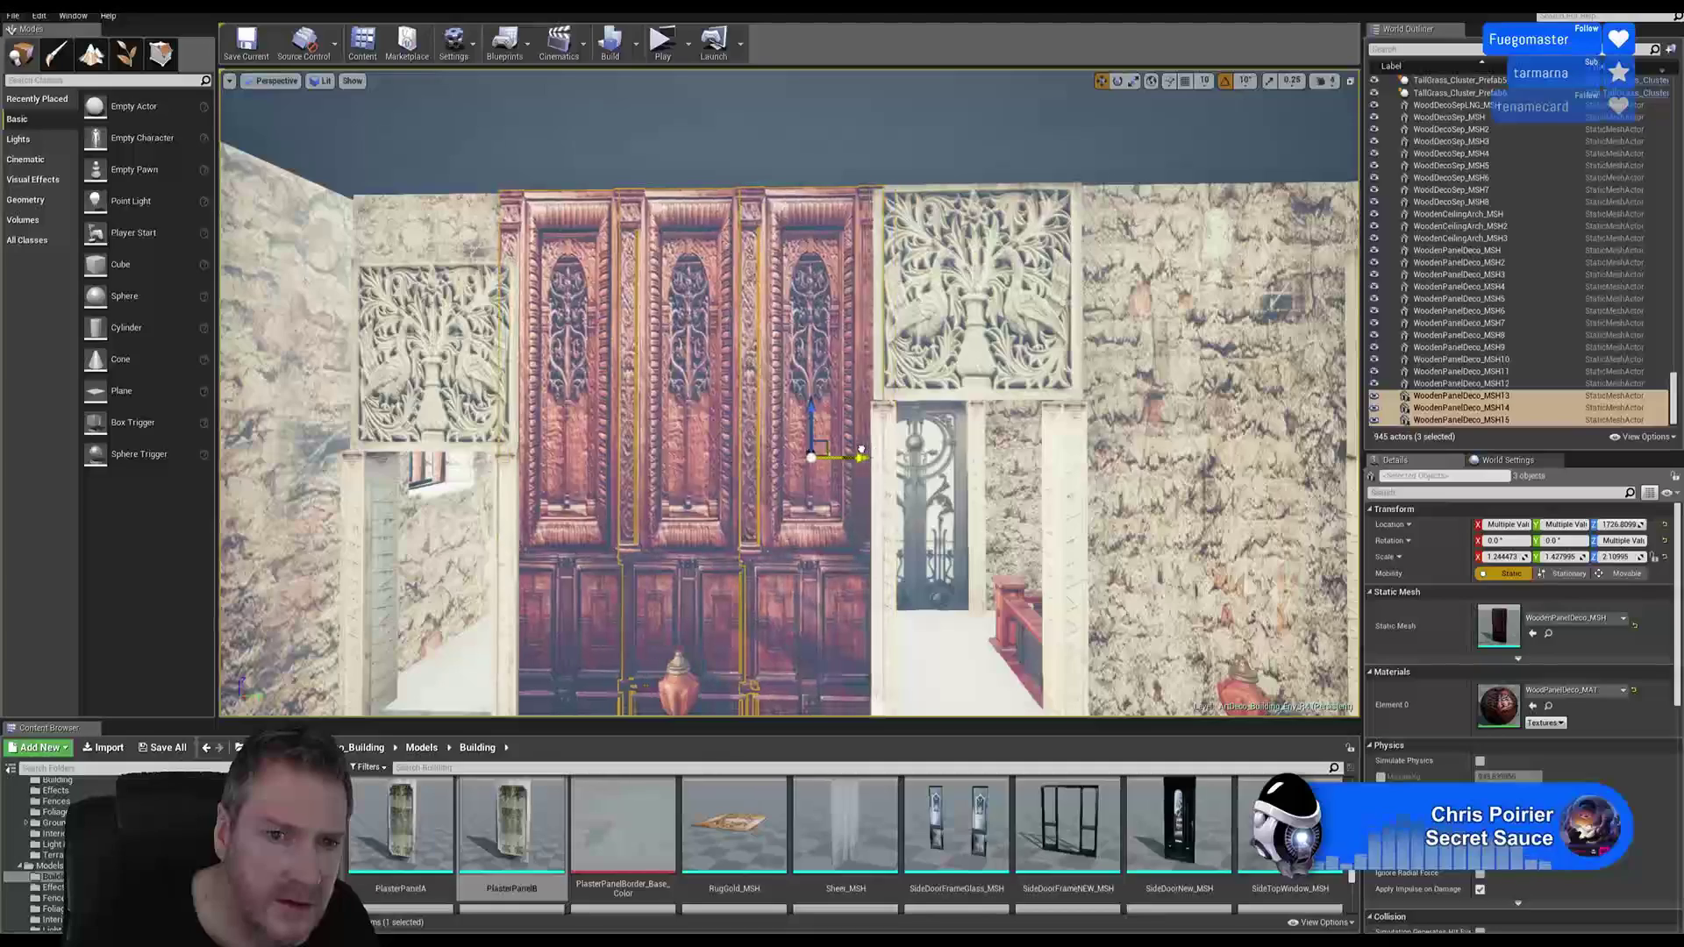
pyautogui.click(1135, 81)
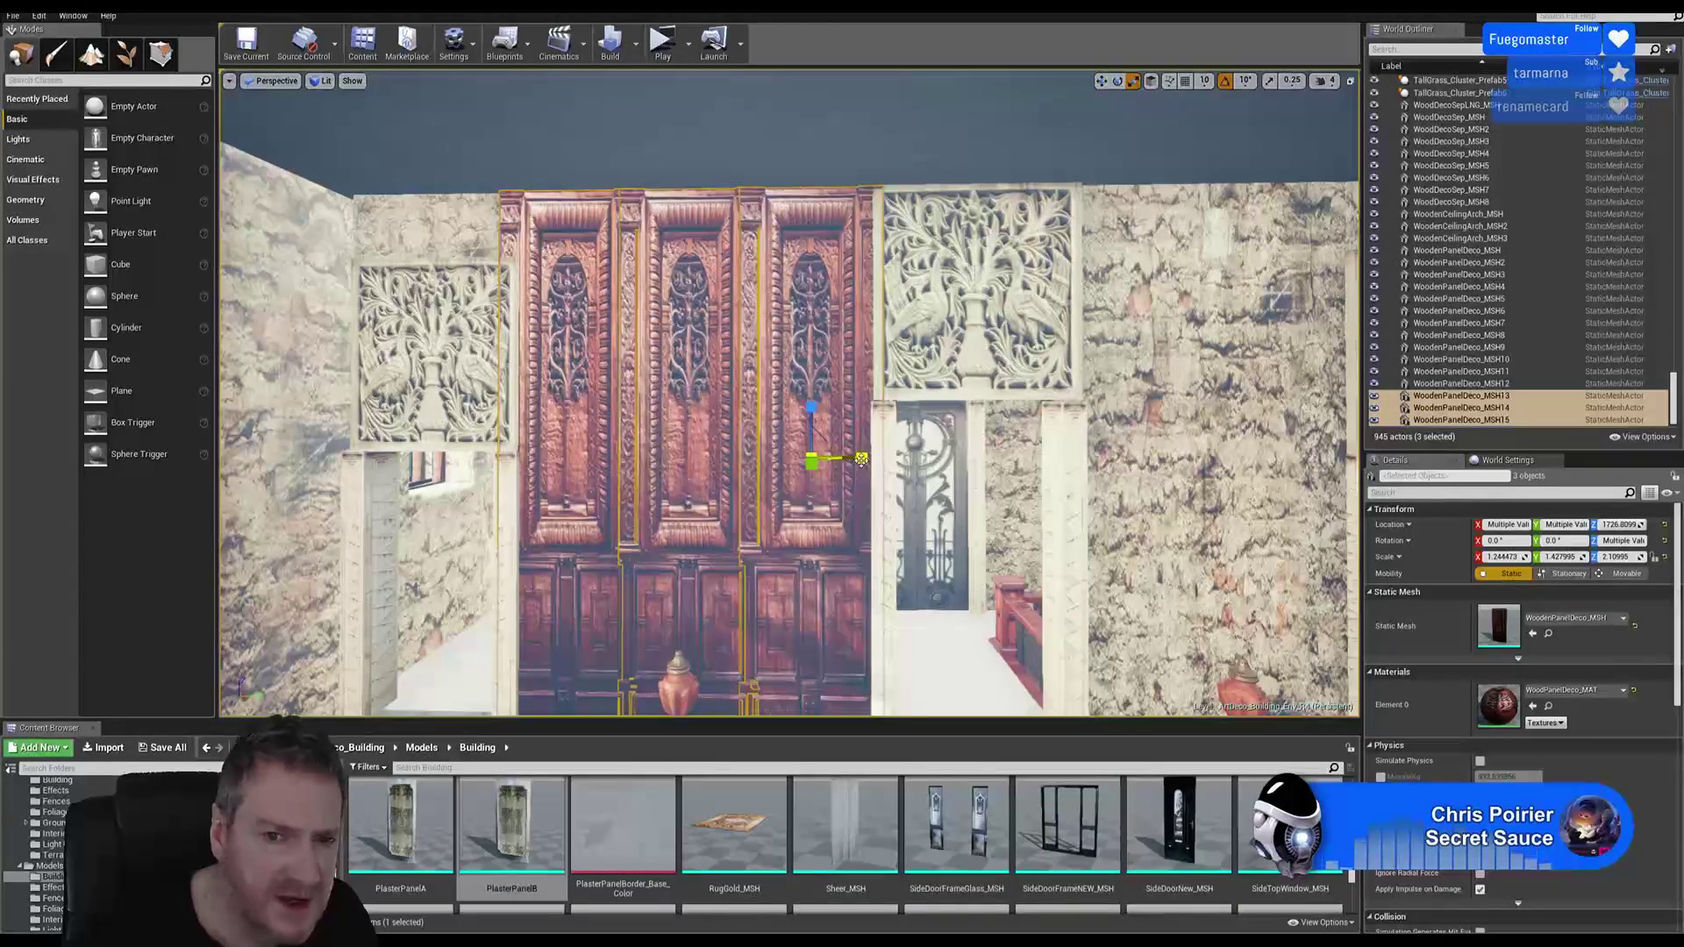
pyautogui.moveTo(862, 458); pyautogui.dragTo(846, 459)
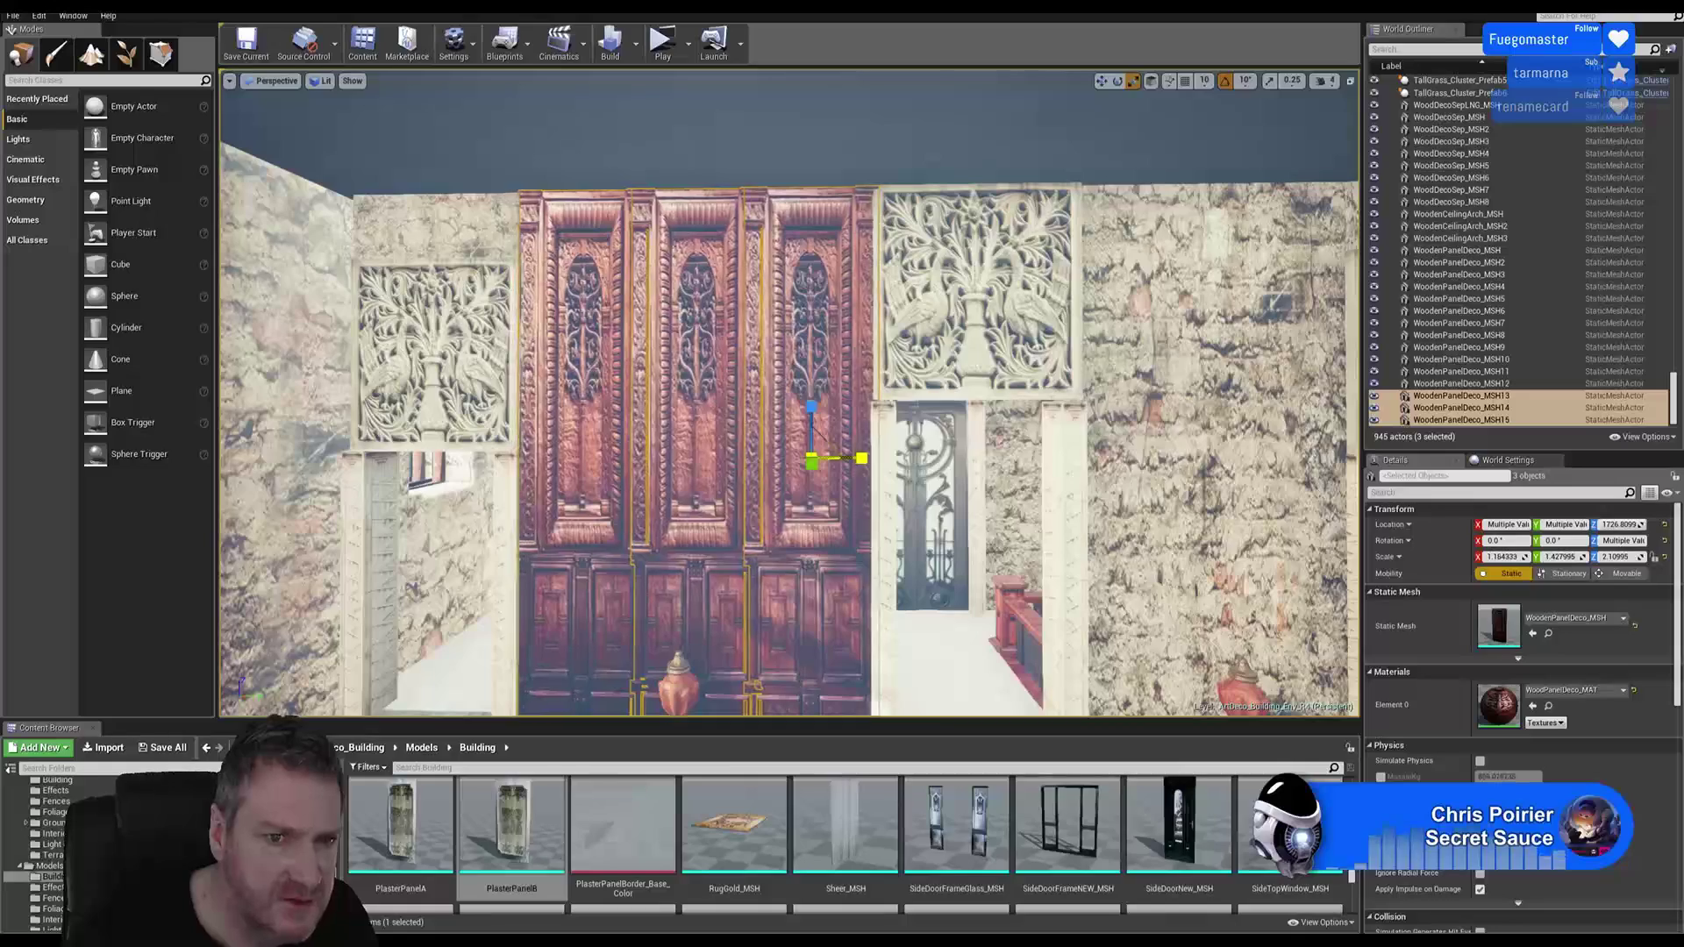
pyautogui.click(1101, 81)
pyautogui.moveTo(857, 461); pyautogui.dragTo(853, 457)
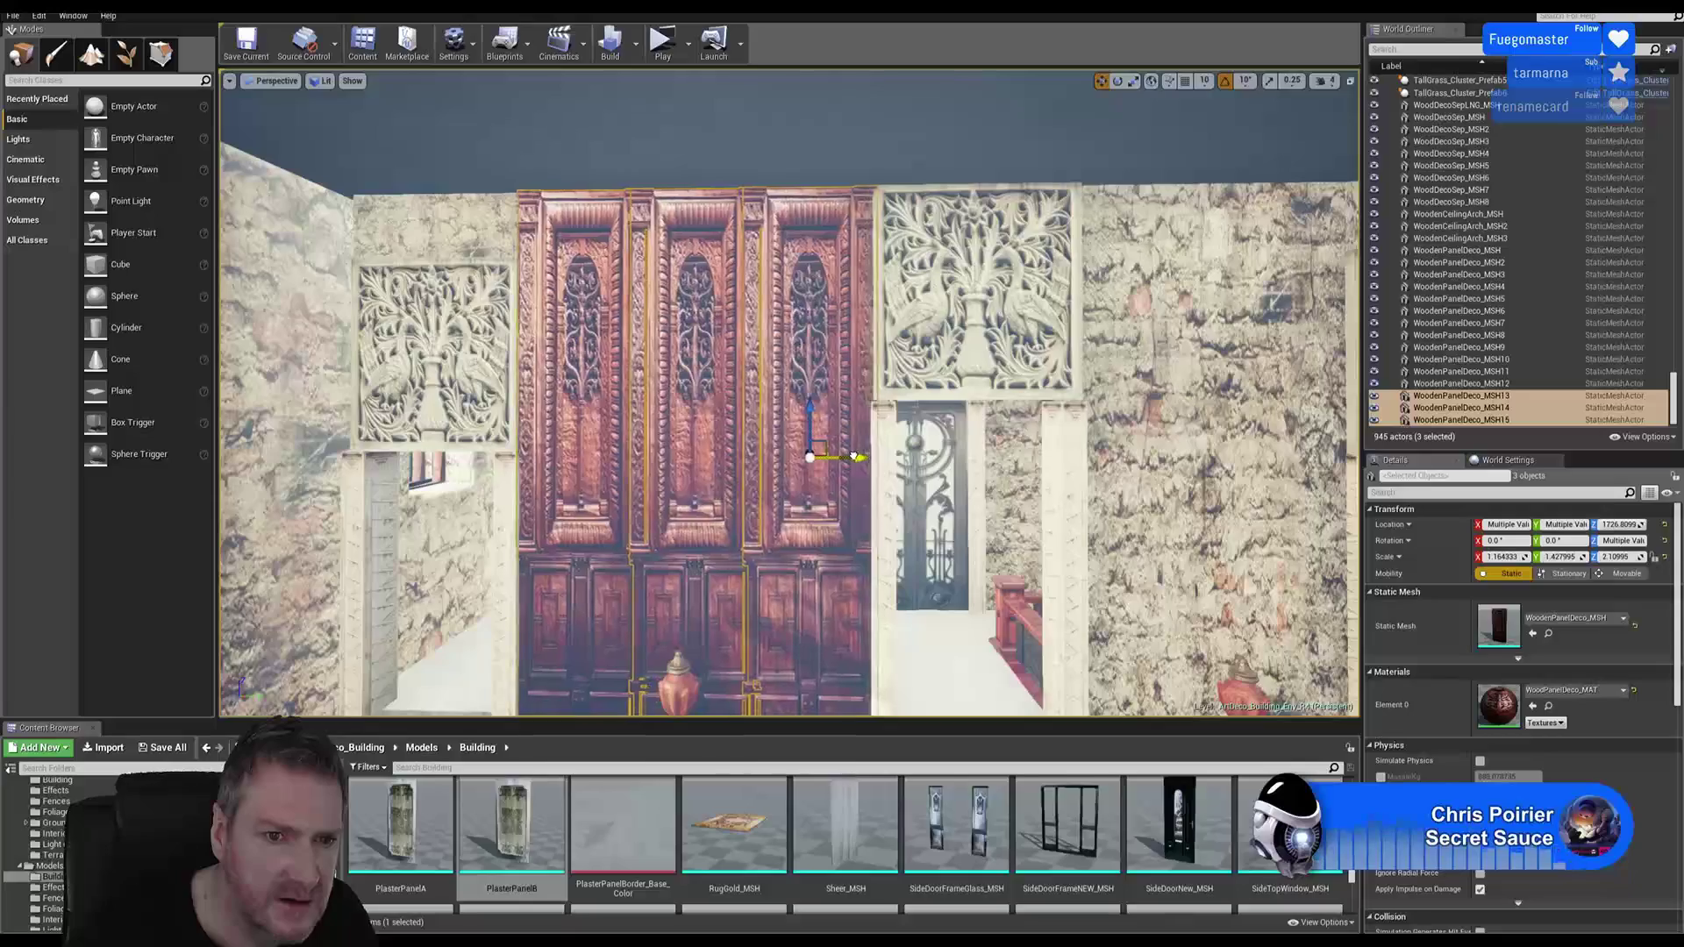
# Step: Nudge the three wooden panels slightly in depth against the wall and deselect them
pyautogui.moveTo(983, 349)
pyautogui.mouseDown(button='right')
pyautogui.moveTo(921, 395)
pyautogui.moveTo(973, 399)
pyautogui.moveTo(950, 349)
pyautogui.mouseUp(button='right')
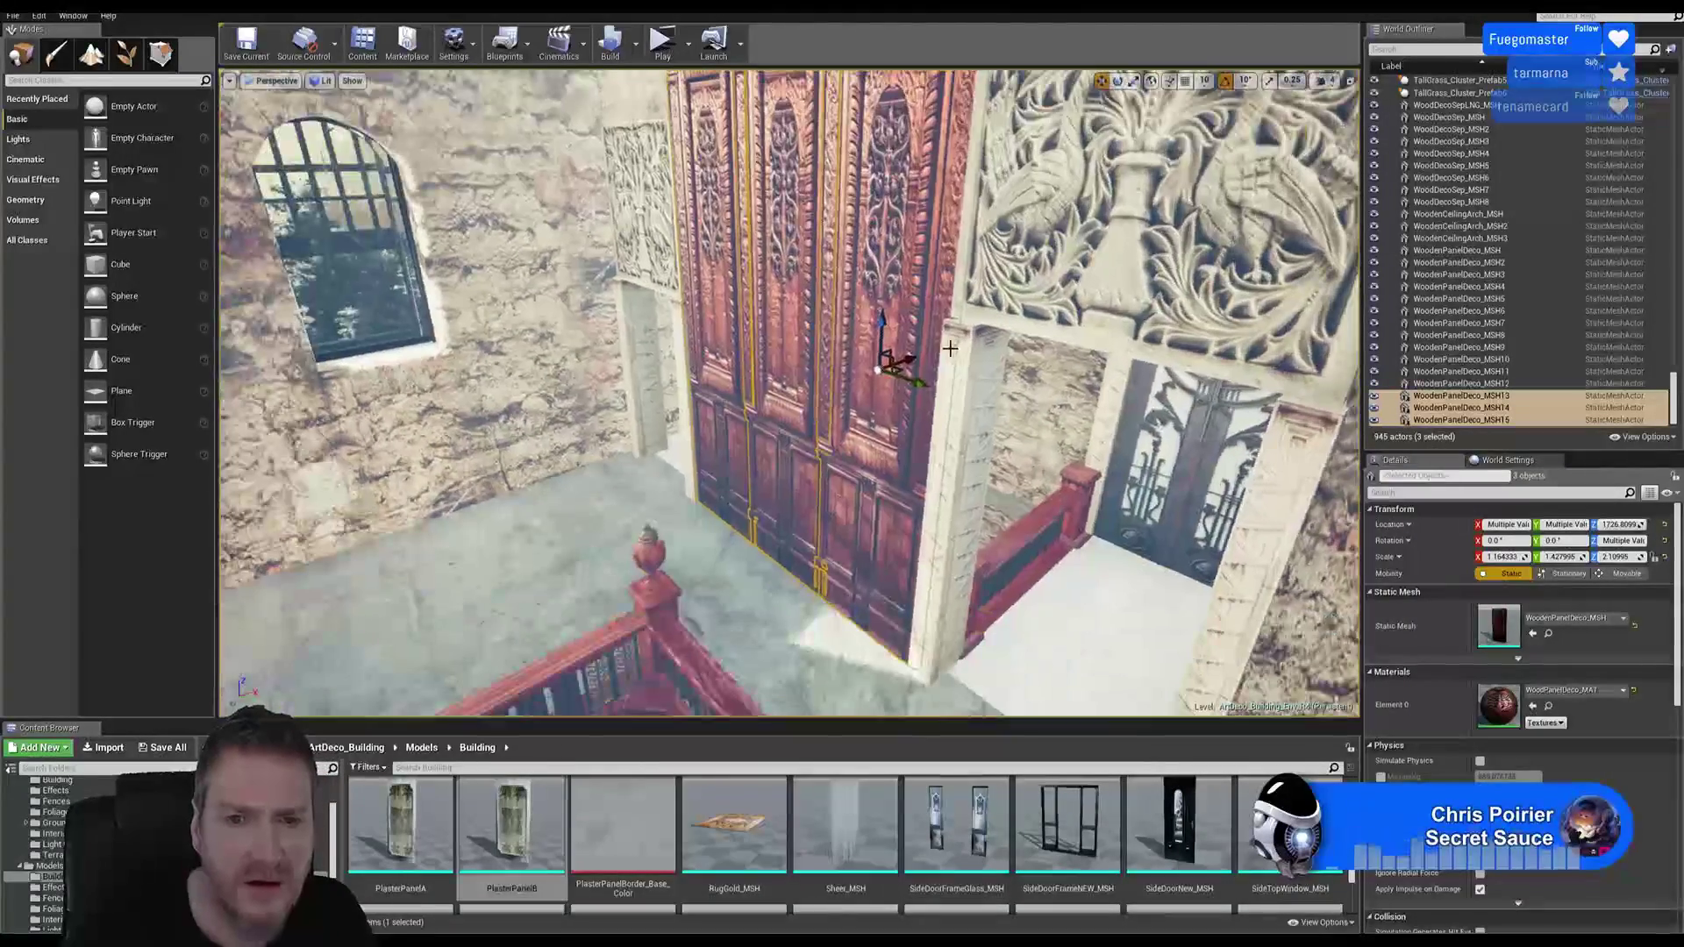
pyautogui.moveTo(910, 357); pyautogui.dragTo(912, 355)
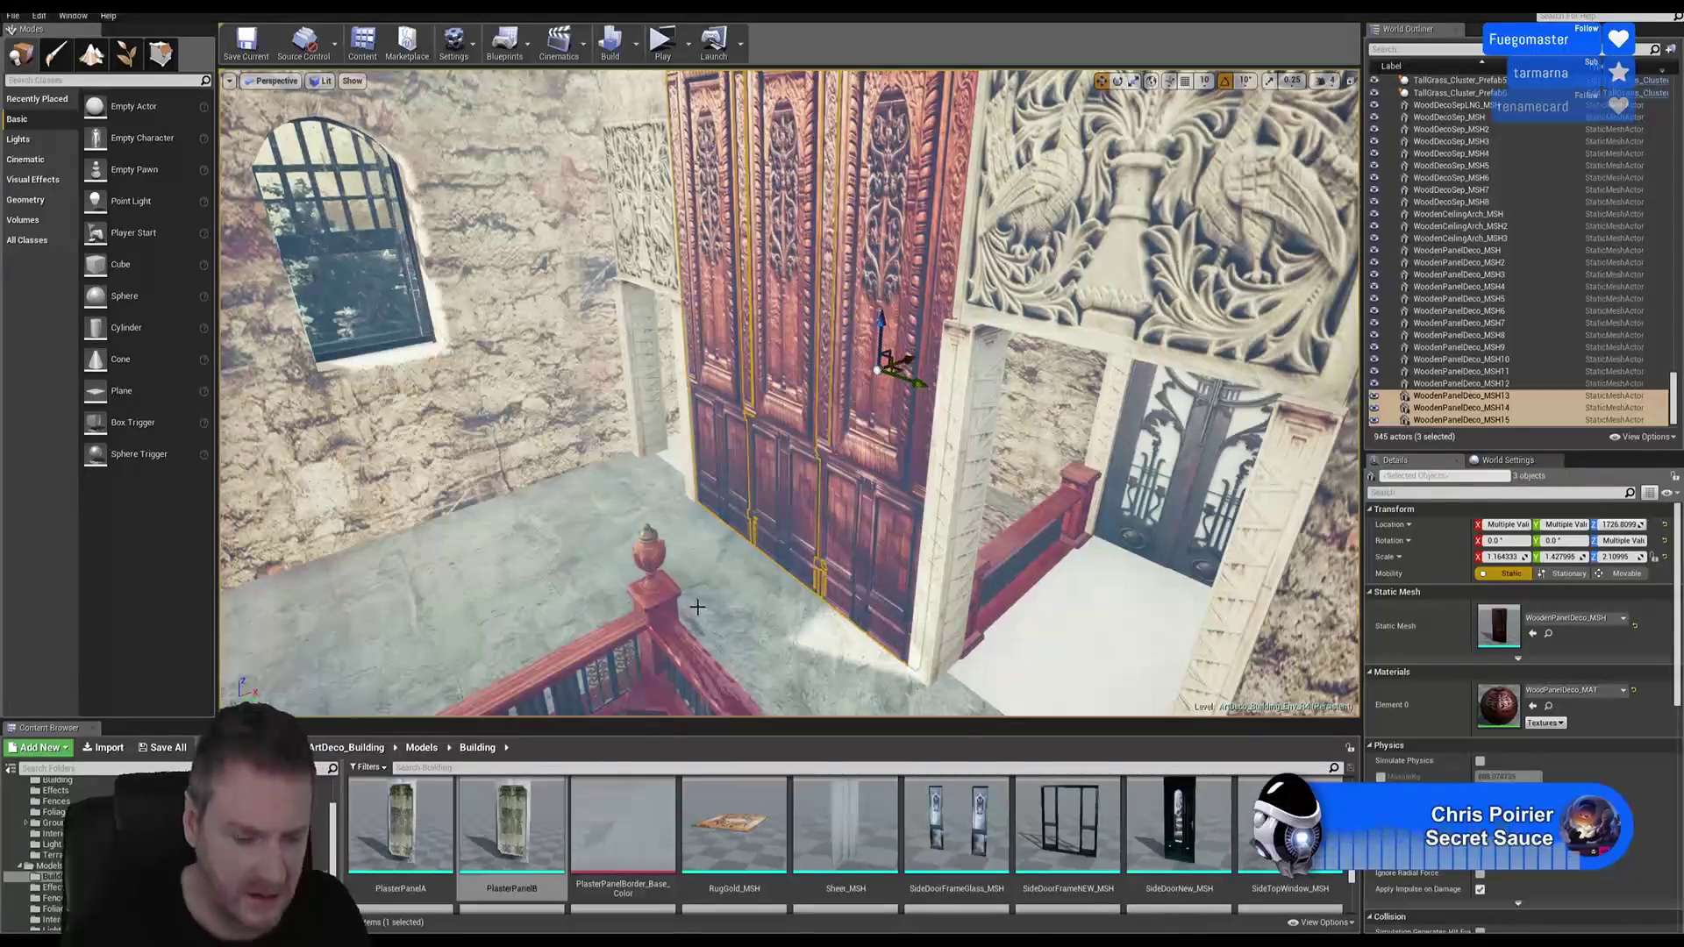
pyautogui.press('Escape')
# Step: Duplicate two of the wooden panels and move the copies onto the bare stone wall between the next two doorways
pyautogui.moveTo(698, 607); pyautogui.dragTo(1044, 544, button='right')
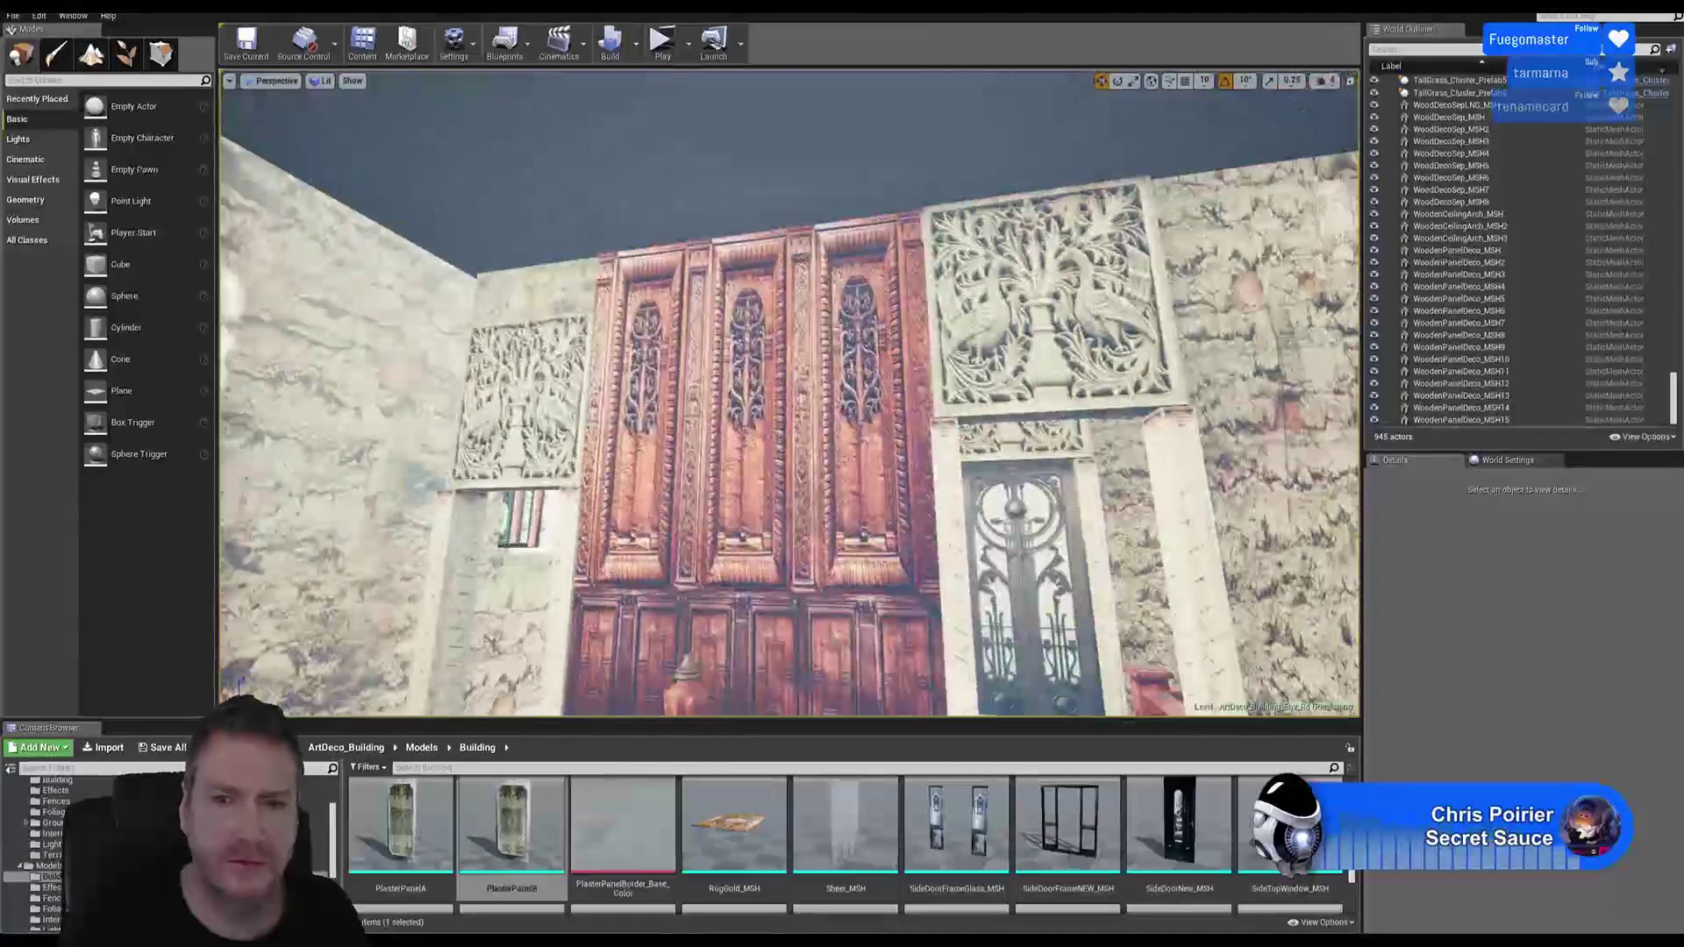
pyautogui.moveTo(611, 518)
pyautogui.mouseDown(button='right')
pyautogui.moveTo(755, 526)
pyautogui.moveTo(611, 519)
pyautogui.mouseUp(button='right')
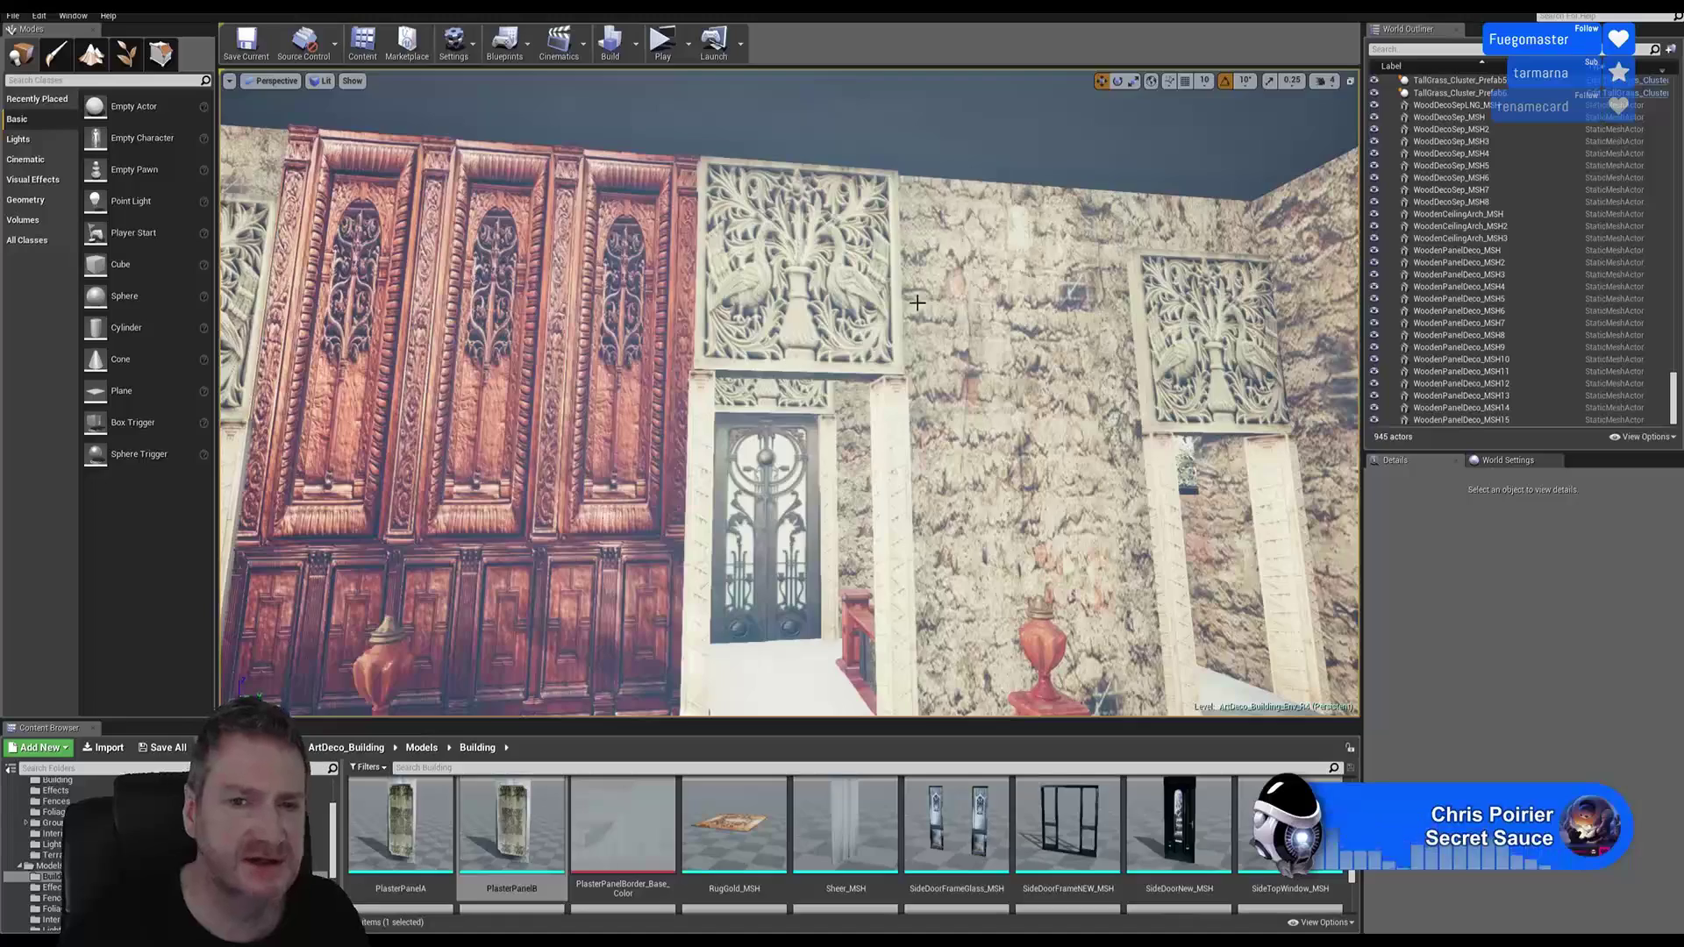
pyautogui.click(518, 424)
pyautogui.keyDown('ctrl'); pyautogui.click(623, 425); pyautogui.keyUp('ctrl')
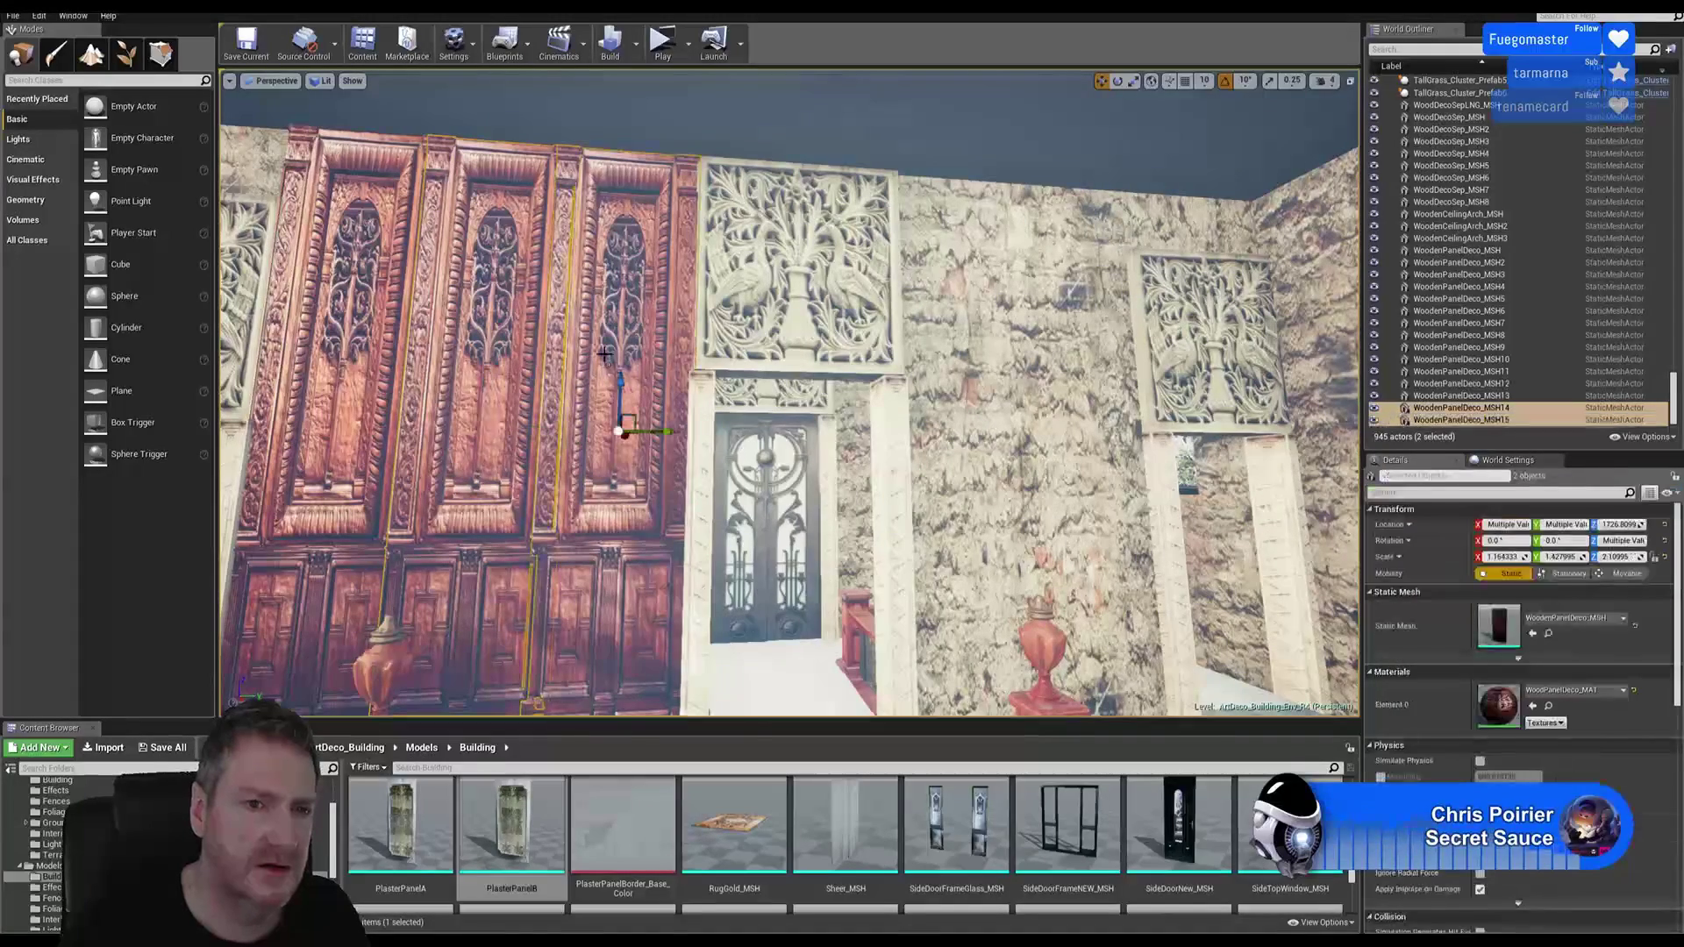
pyautogui.rightClick(605, 356)
pyautogui.moveTo(667, 576)
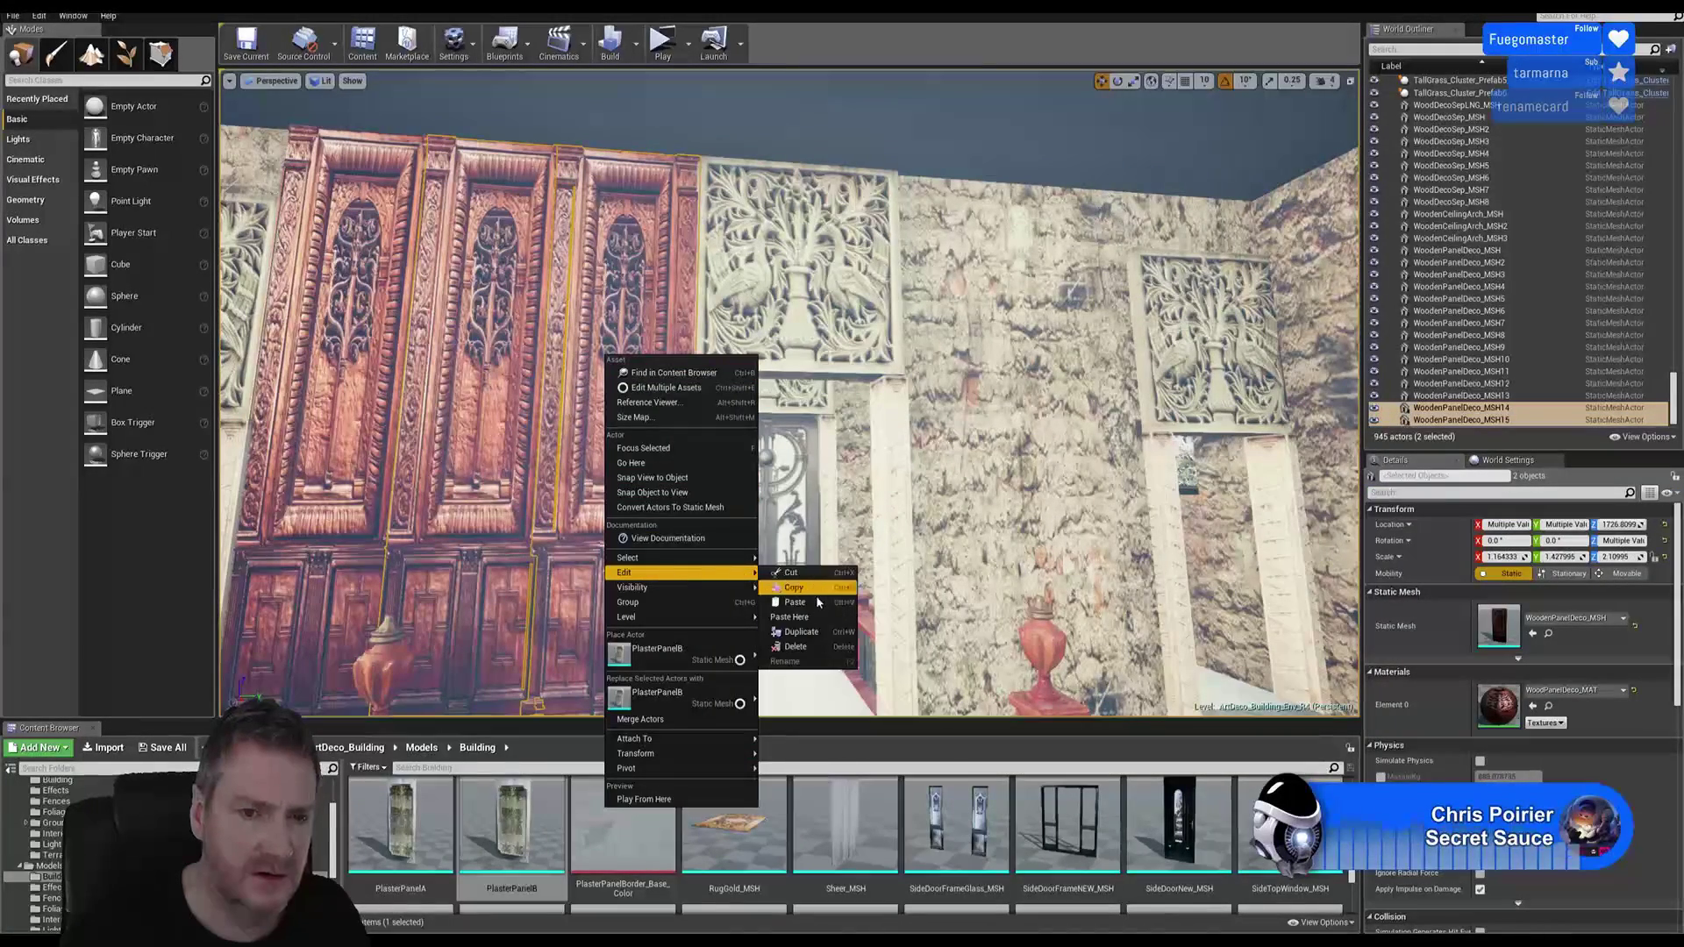
pyautogui.click(801, 632)
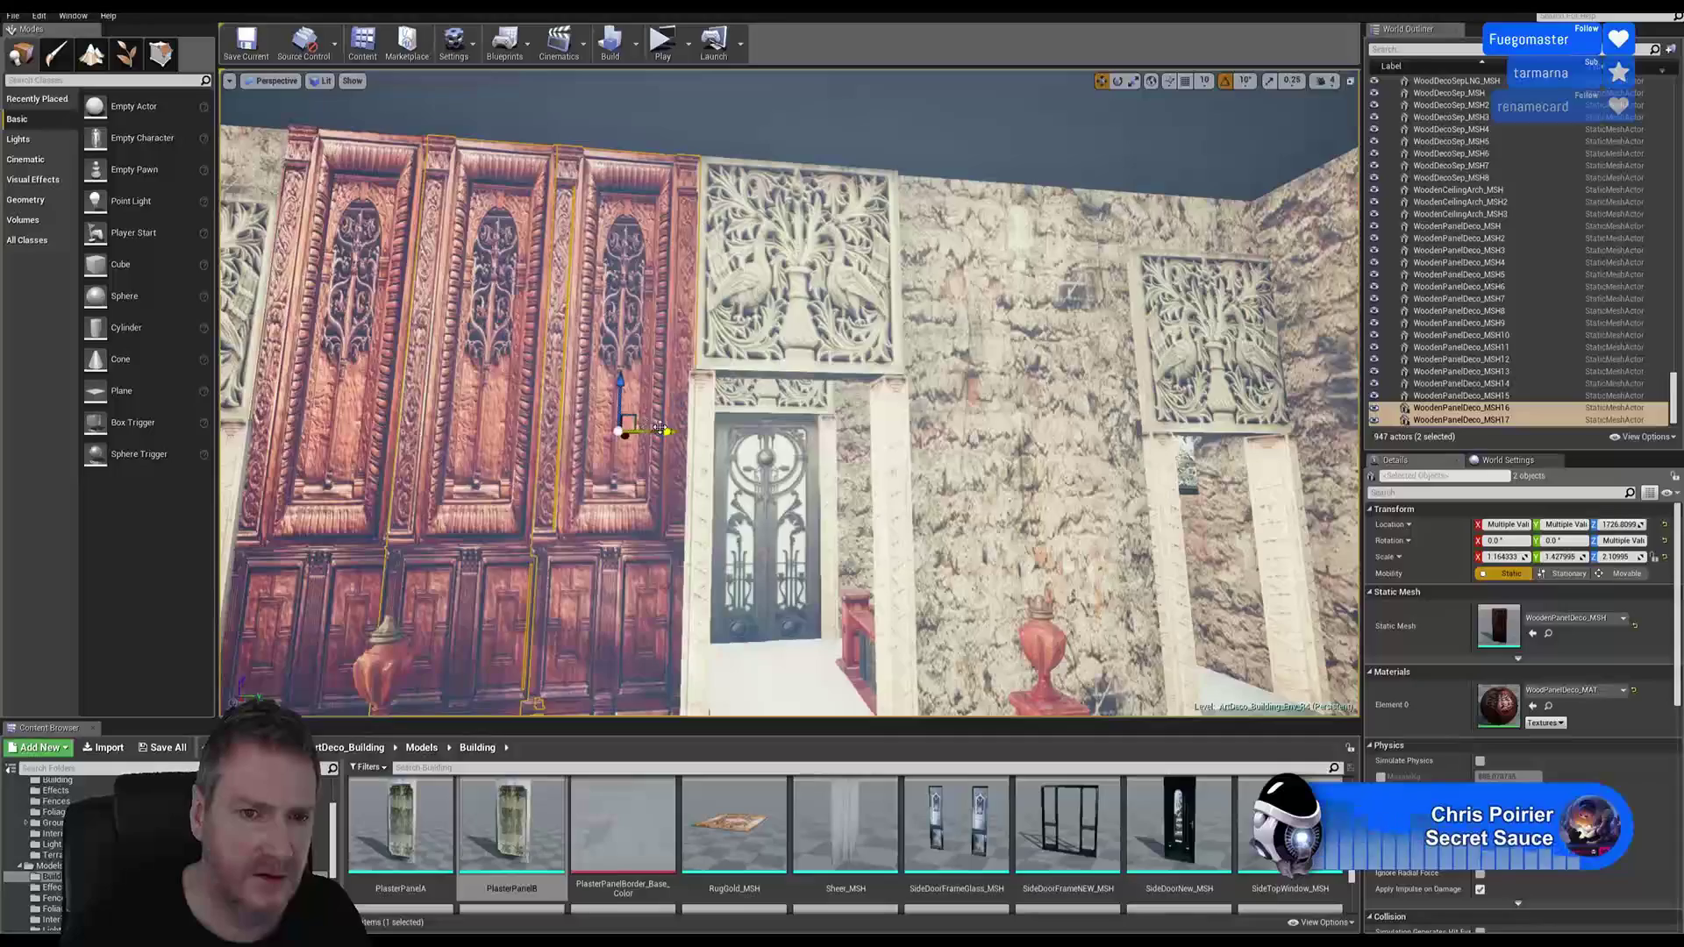
pyautogui.moveTo(661, 430); pyautogui.dragTo(1119, 417)
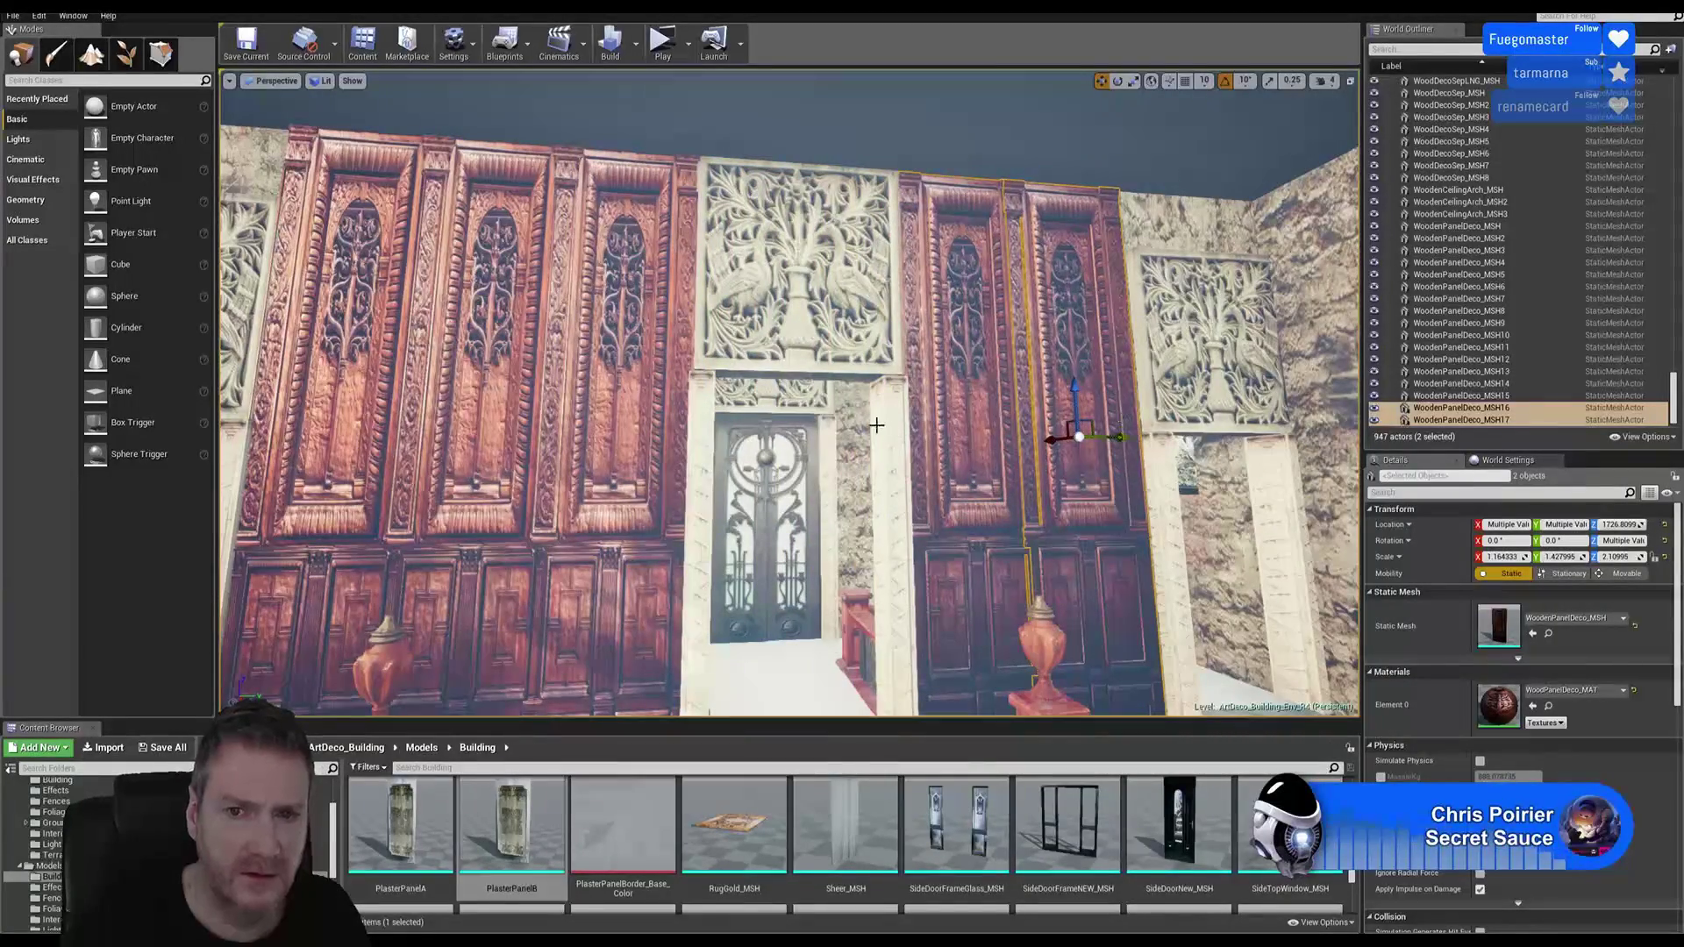
# Step: Widen the two duplicated panels to an X scale of about 1.204 and center them in the gap between the doorways
pyautogui.moveTo(916, 411)
pyautogui.mouseDown(button='right')
pyautogui.moveTo(899, 434)
pyautogui.moveTo(947, 421)
pyautogui.mouseUp(button='right')
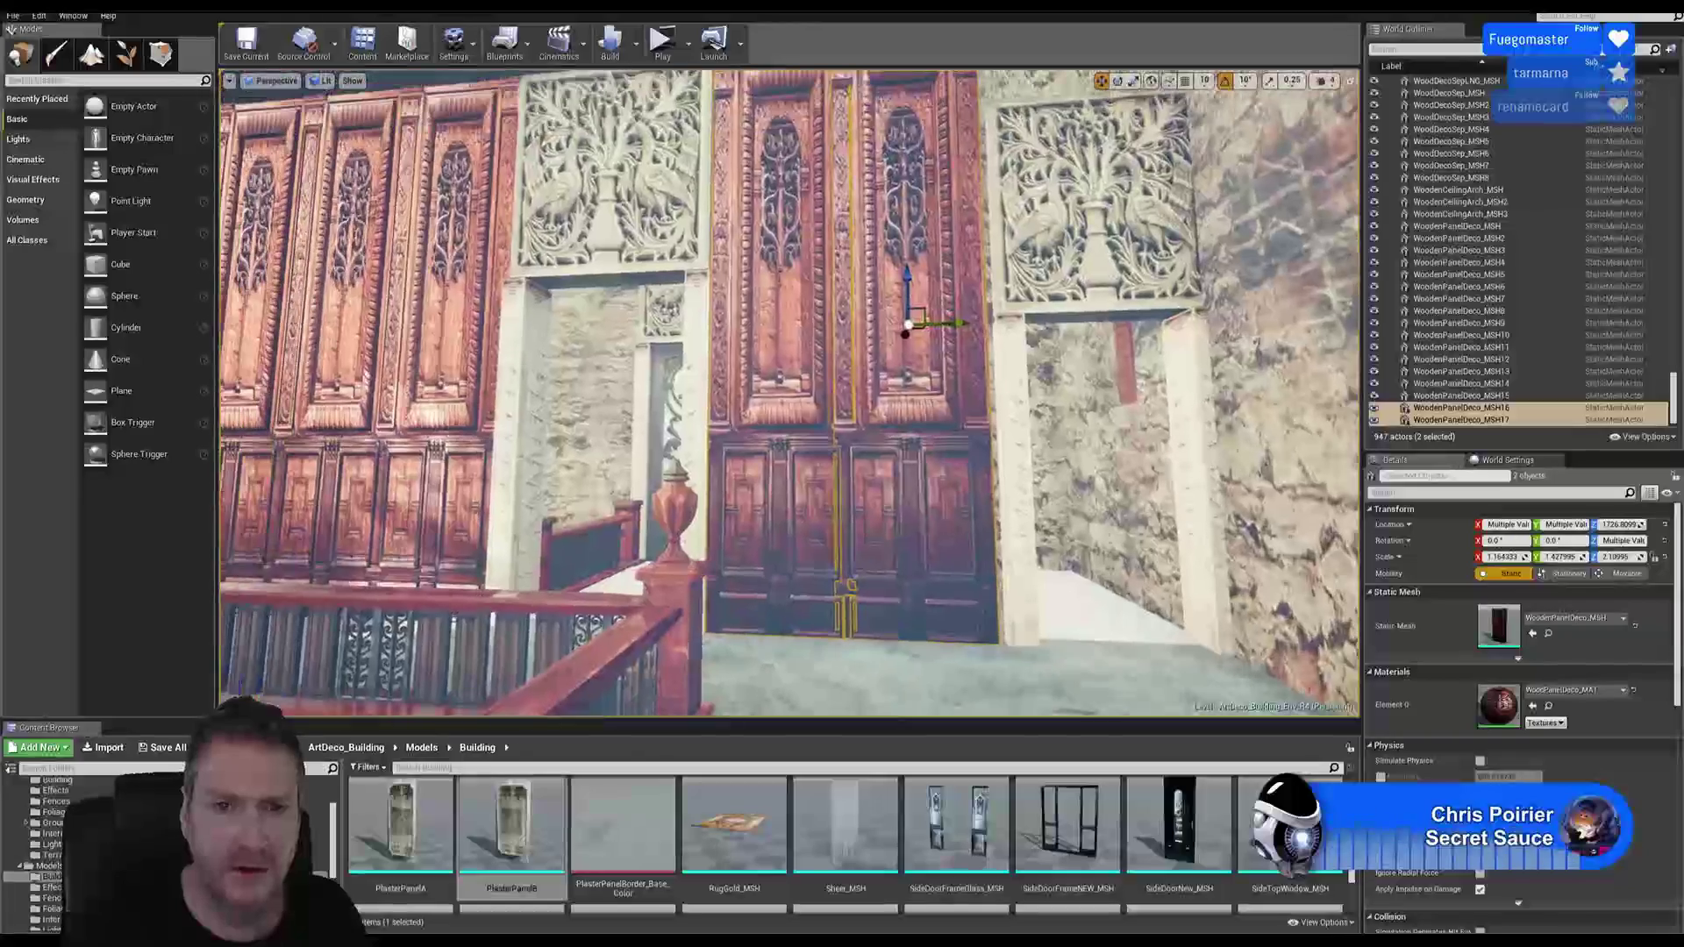
pyautogui.moveTo(962, 323); pyautogui.dragTo(966, 323)
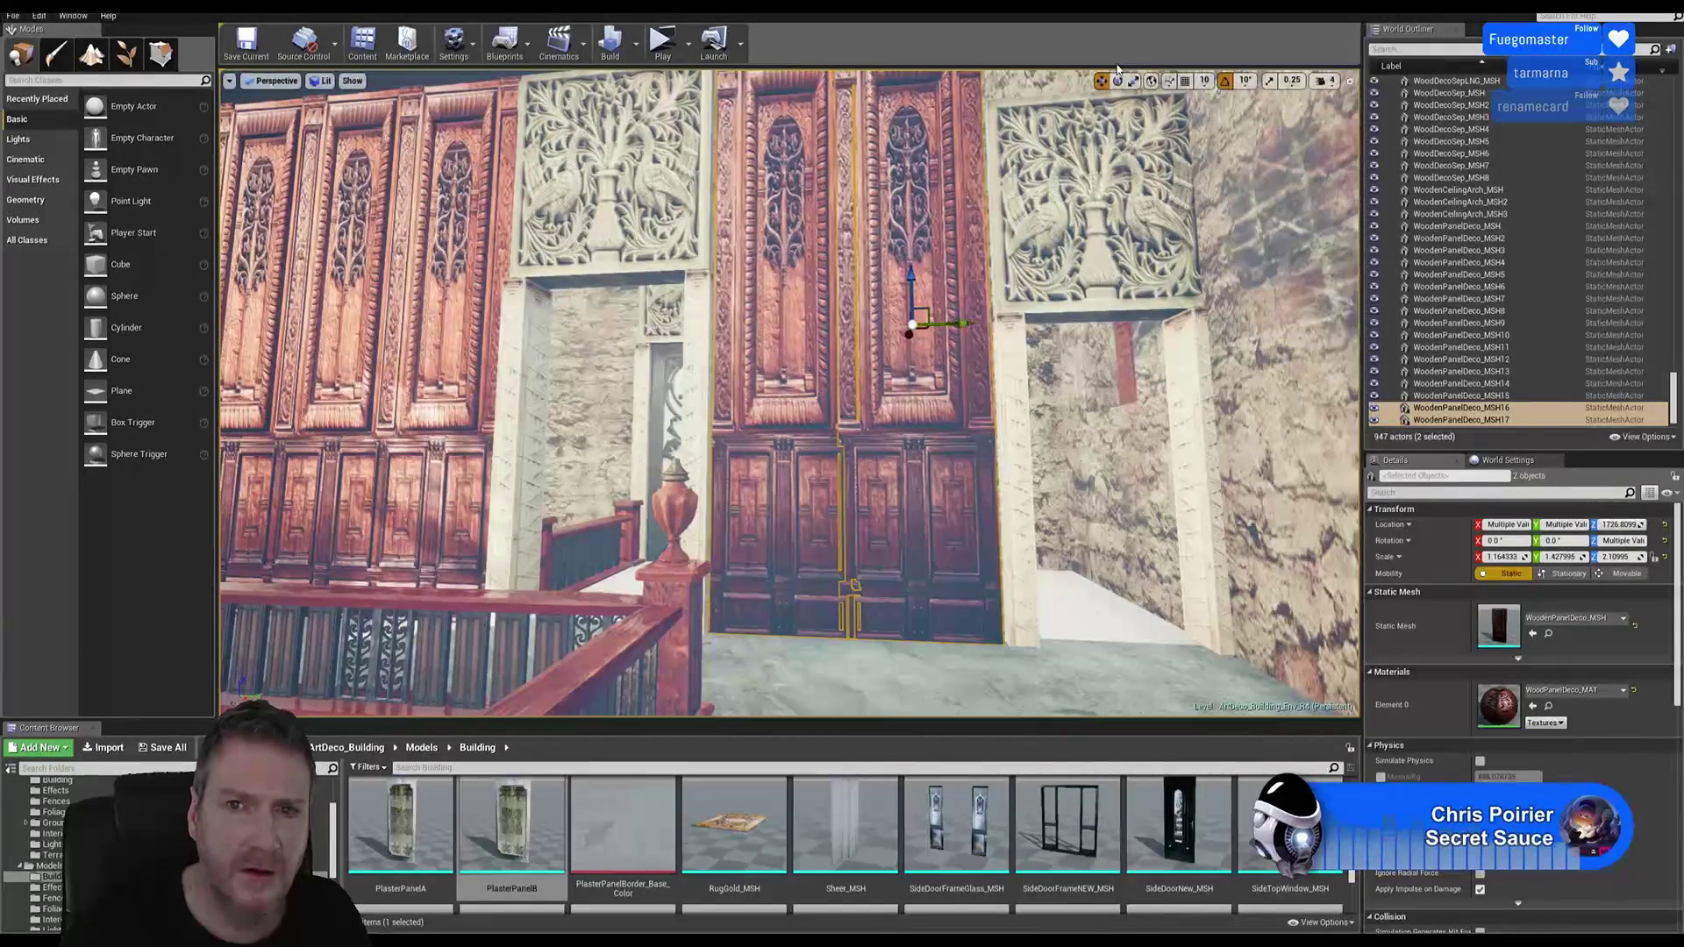
pyautogui.click(1134, 81)
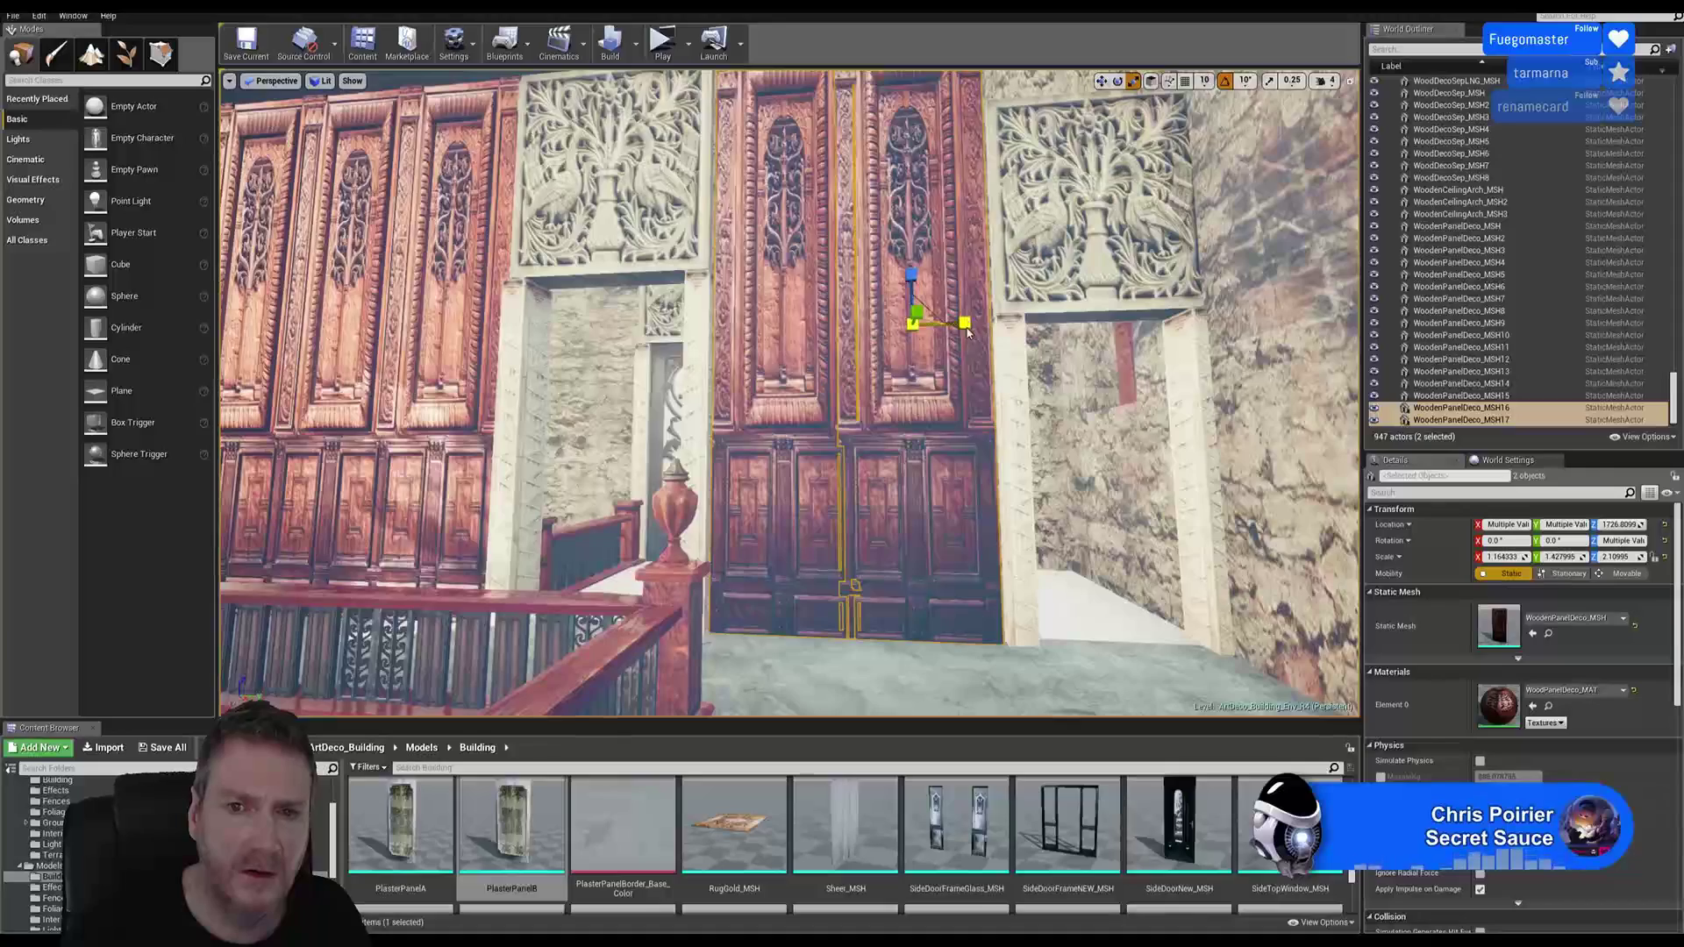
pyautogui.moveTo(968, 331); pyautogui.dragTo(973, 332)
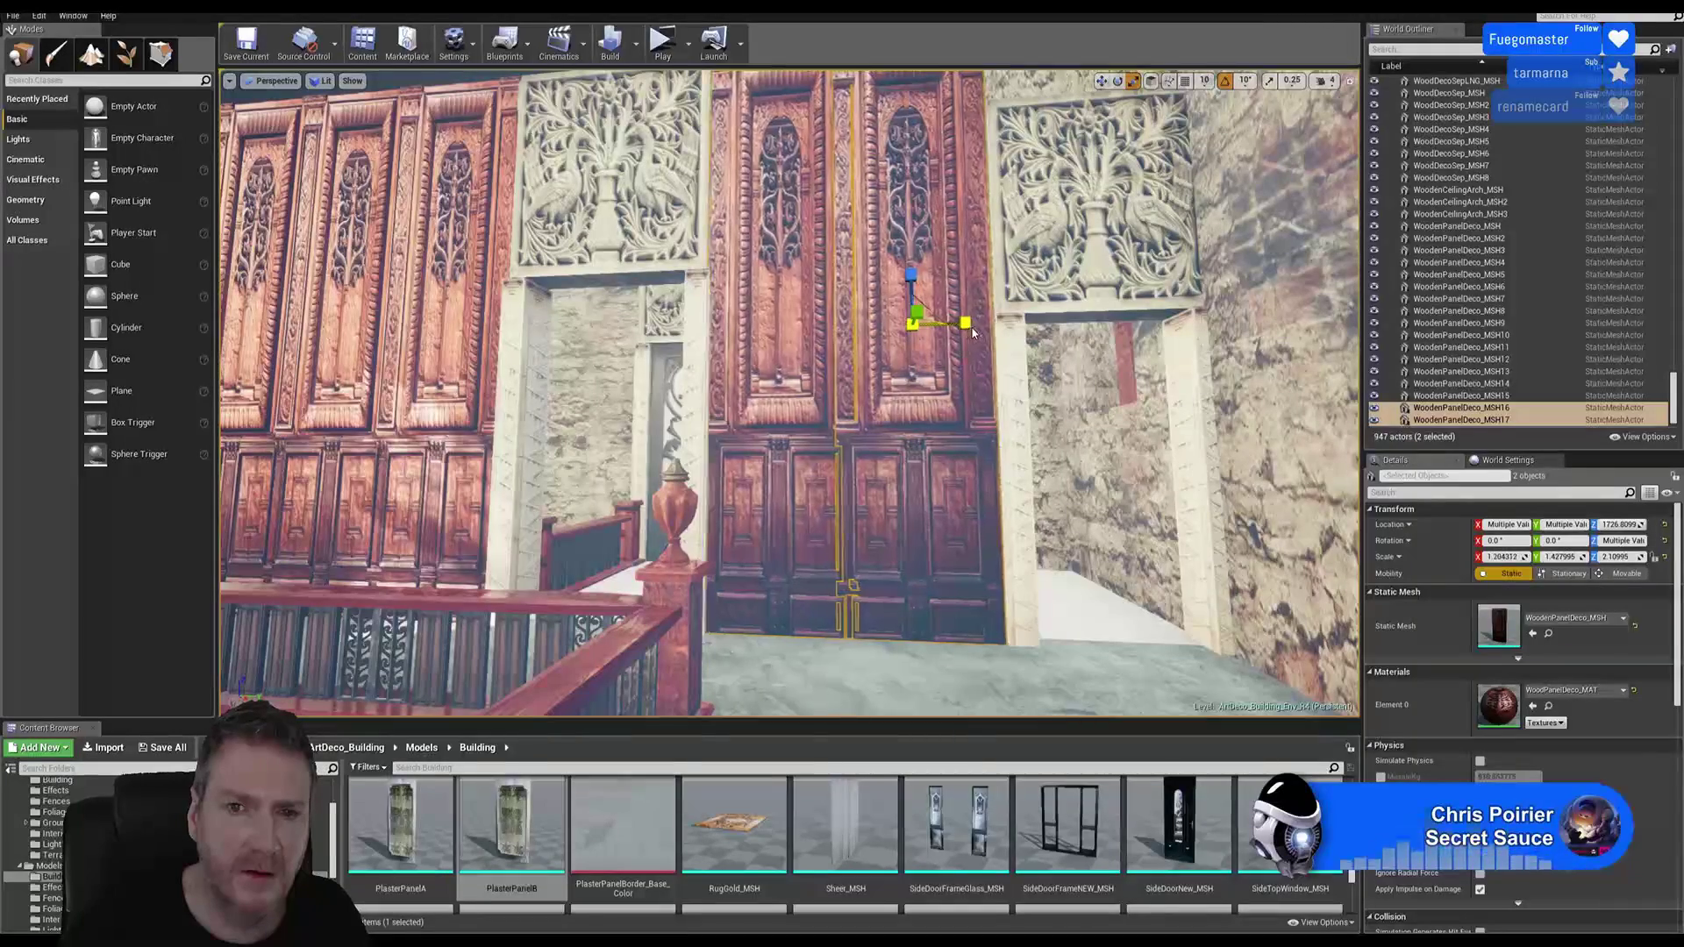
pyautogui.click(1101, 82)
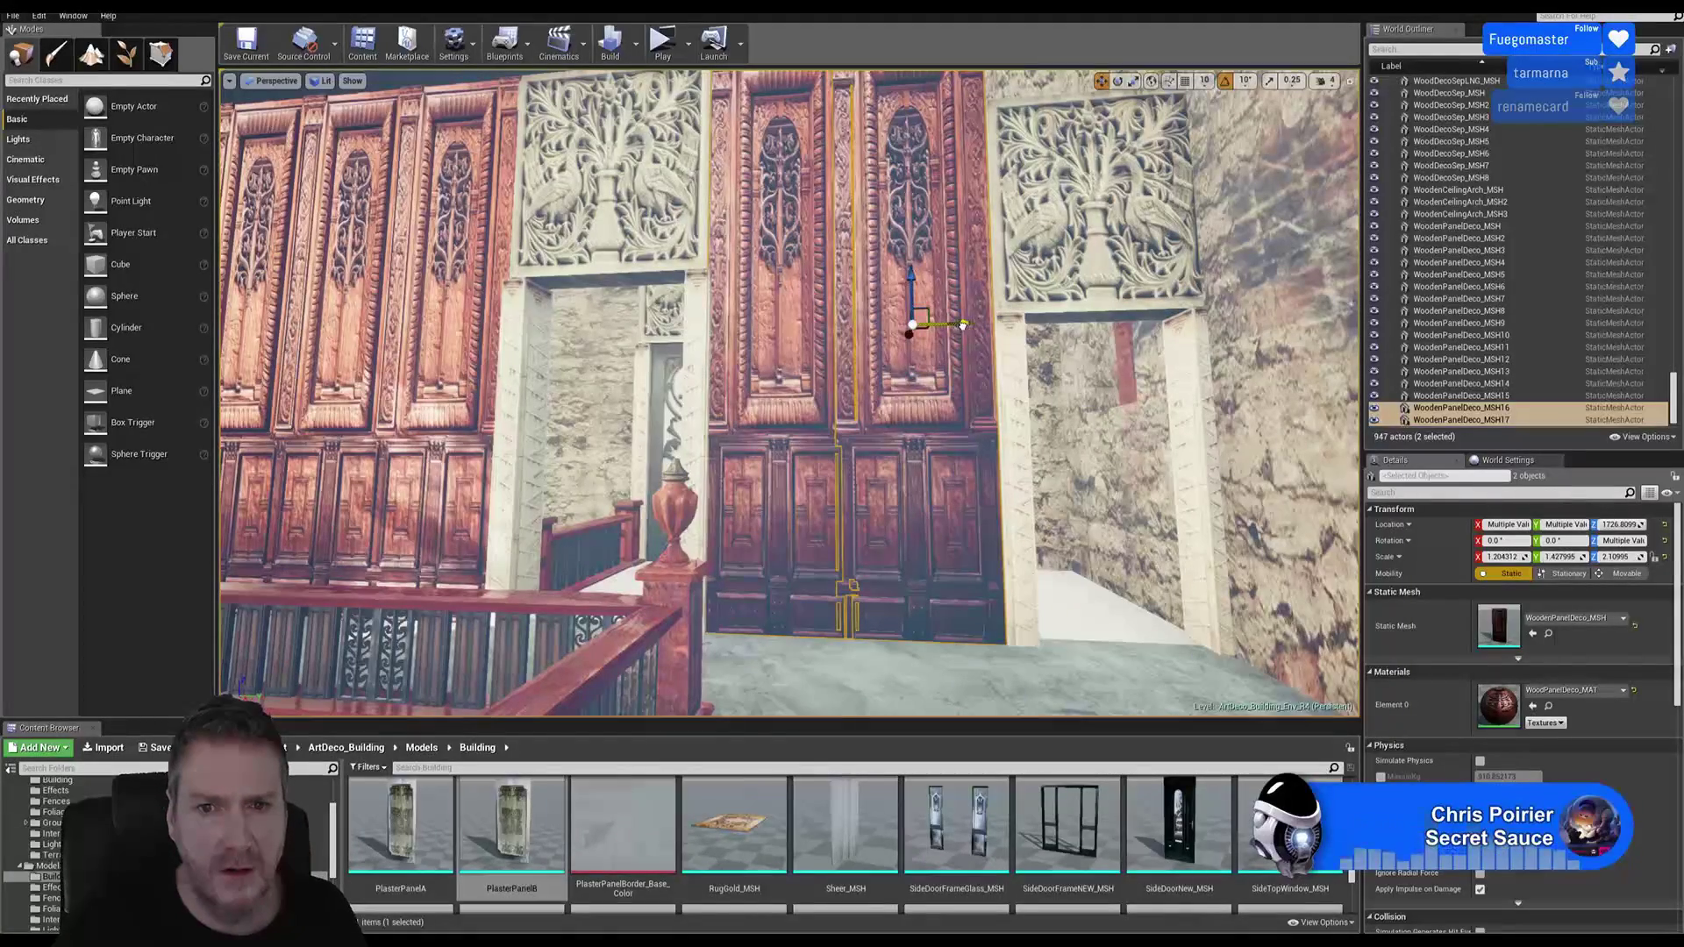
pyautogui.moveTo(963, 325); pyautogui.dragTo(965, 325)
pyautogui.press('Escape')
# Step: Examine the upper-floor walls, wooden panels, doorways, windows and bare ceiling edges around the atrium for places that still need decoration
pyautogui.moveTo(965, 330); pyautogui.dragTo(842, 316, button='right')
pyautogui.moveTo(790, 393); pyautogui.dragTo(1140, 390, button='right')
pyautogui.moveTo(790, 393); pyautogui.dragTo(666, 391, button='right')
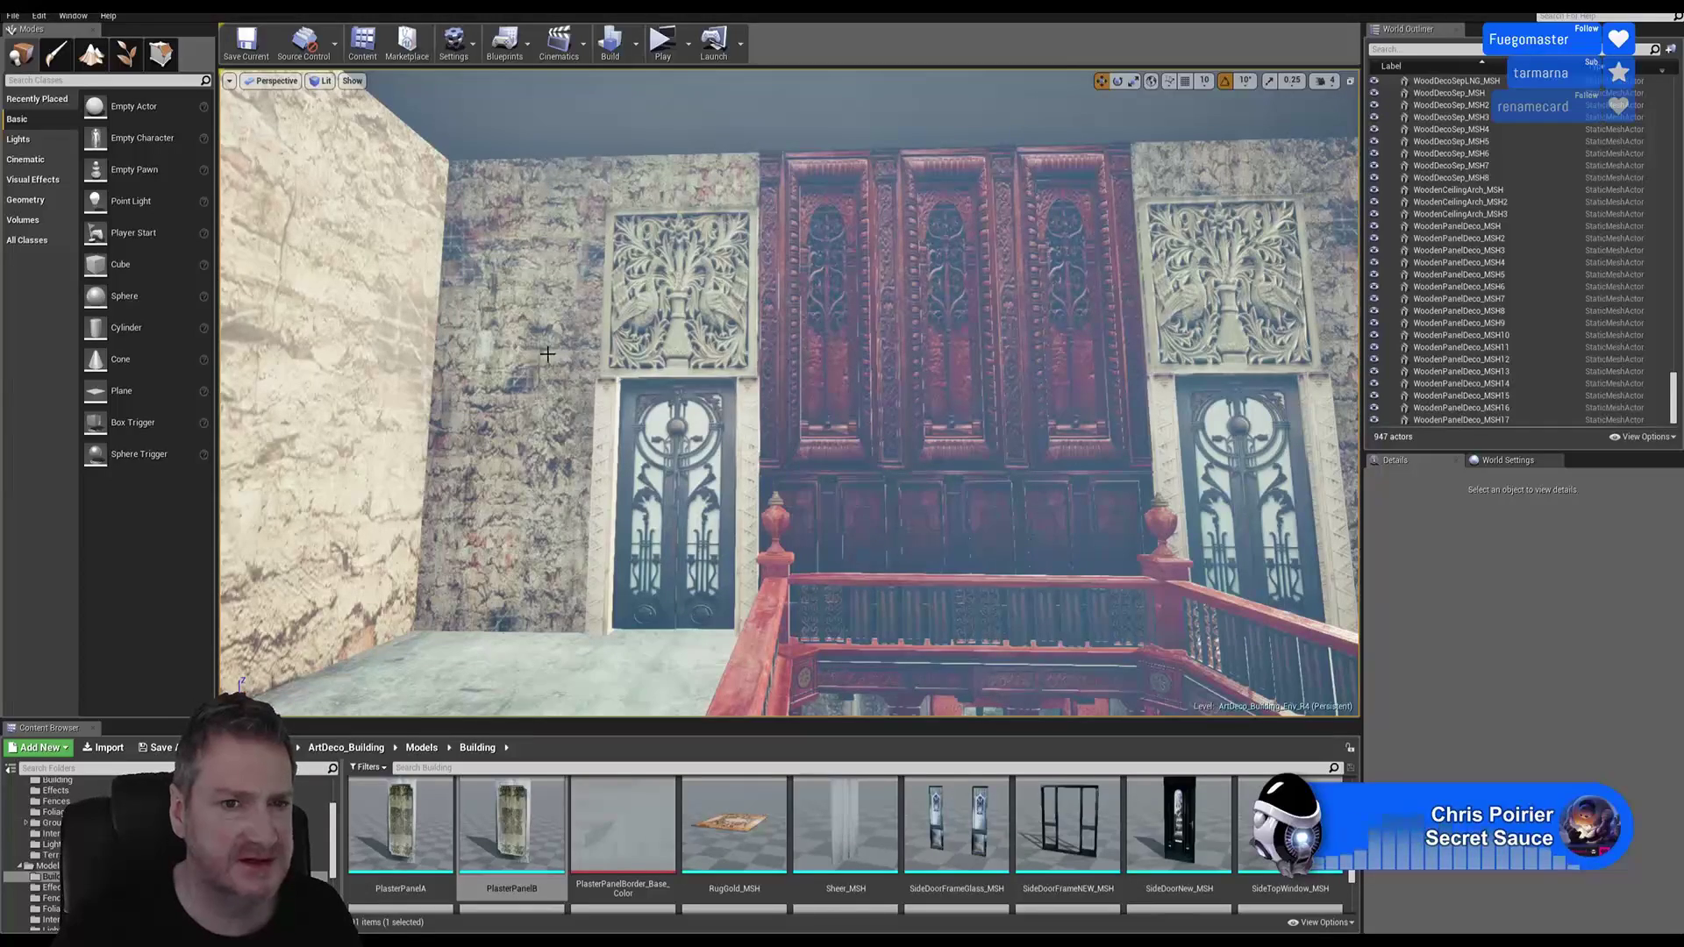
pyautogui.moveTo(622, 327)
pyautogui.mouseDown(button='right')
pyautogui.moveTo(741, 326)
pyautogui.moveTo(653, 336)
pyautogui.mouseUp(button='right')
pyautogui.click(766, 341)
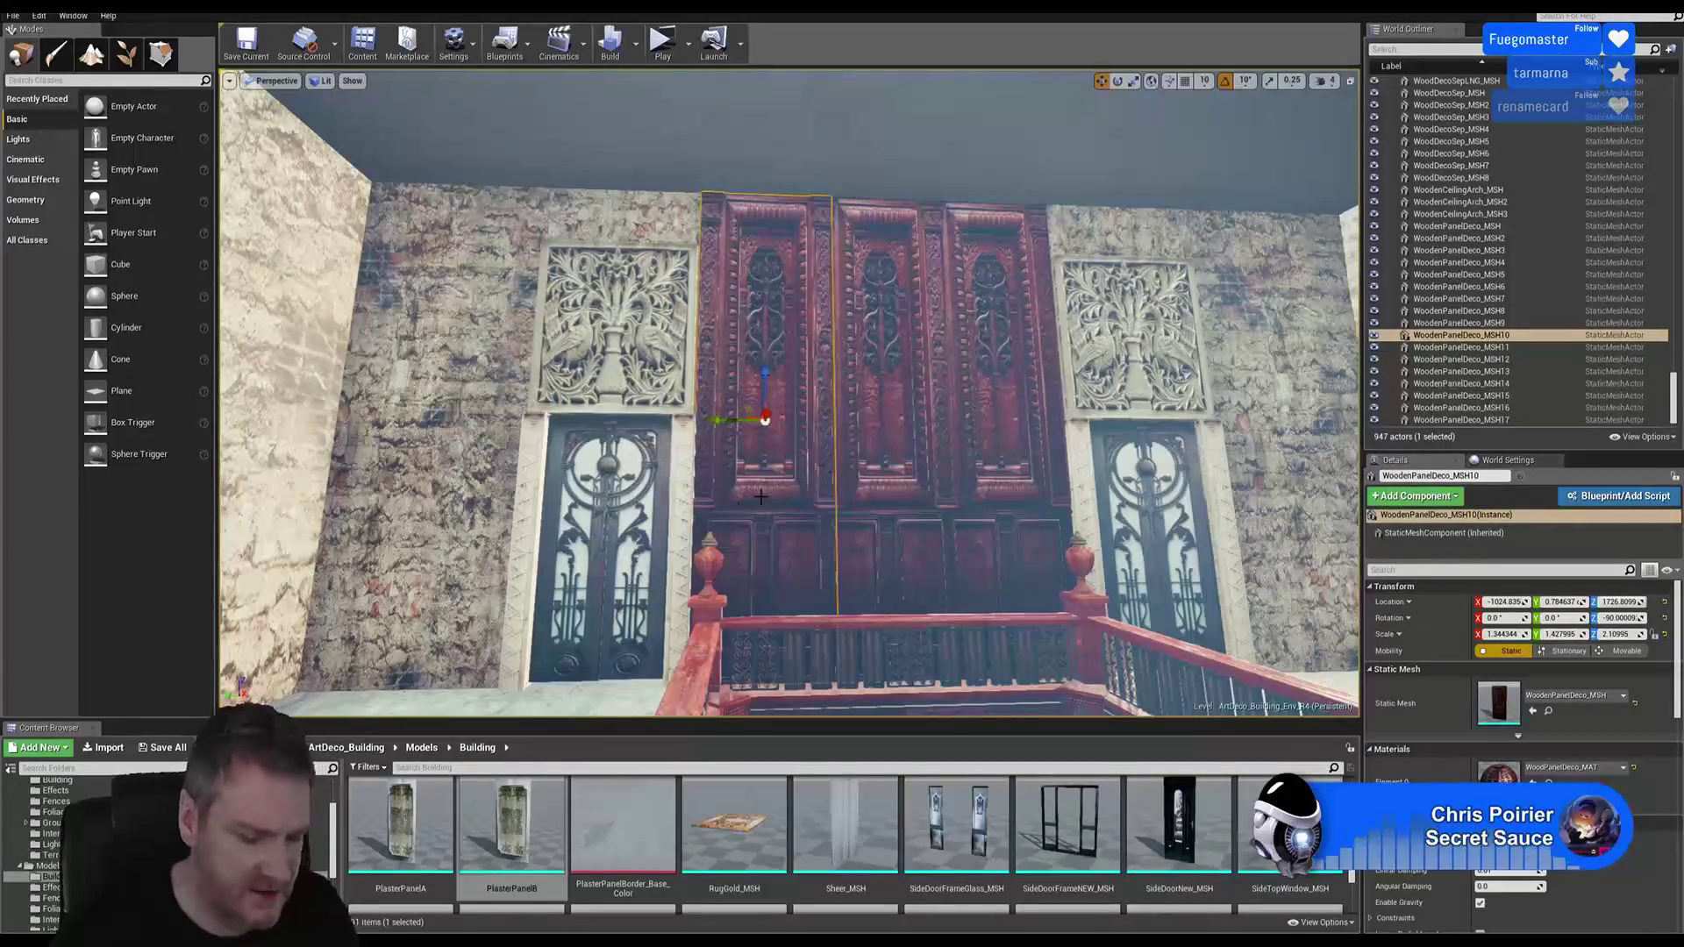
pyautogui.press('Escape')
pyautogui.moveTo(760, 496); pyautogui.dragTo(754, 619, button='right')
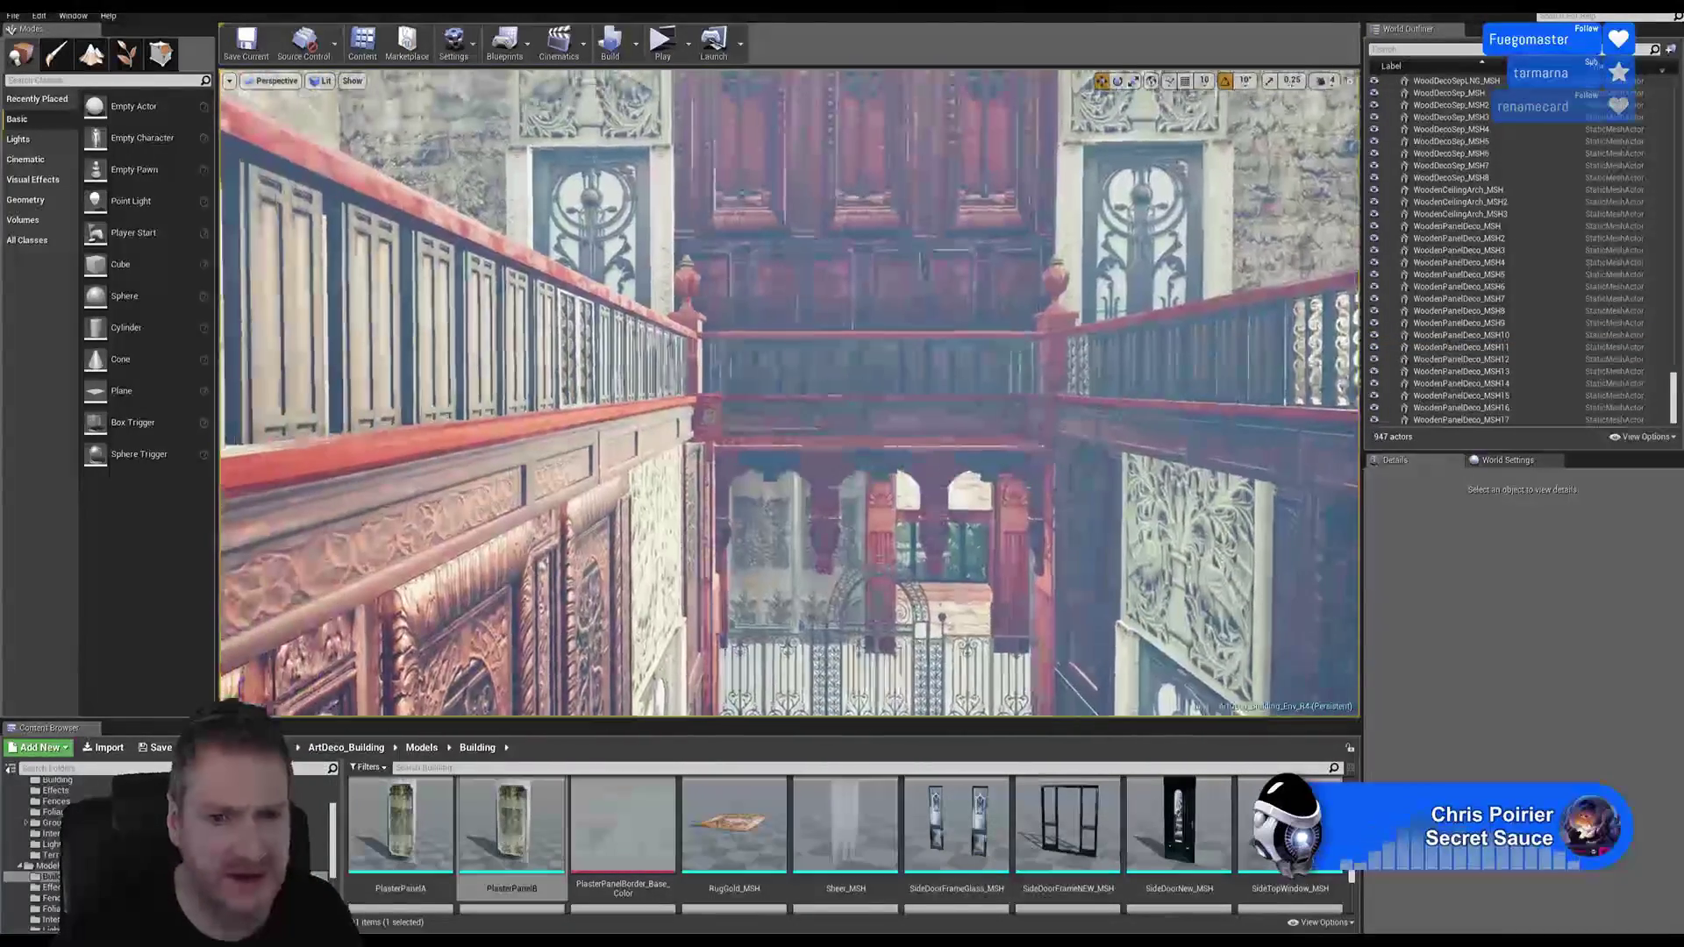
pyautogui.moveTo(682, 493); pyautogui.dragTo(518, 470, button='right')
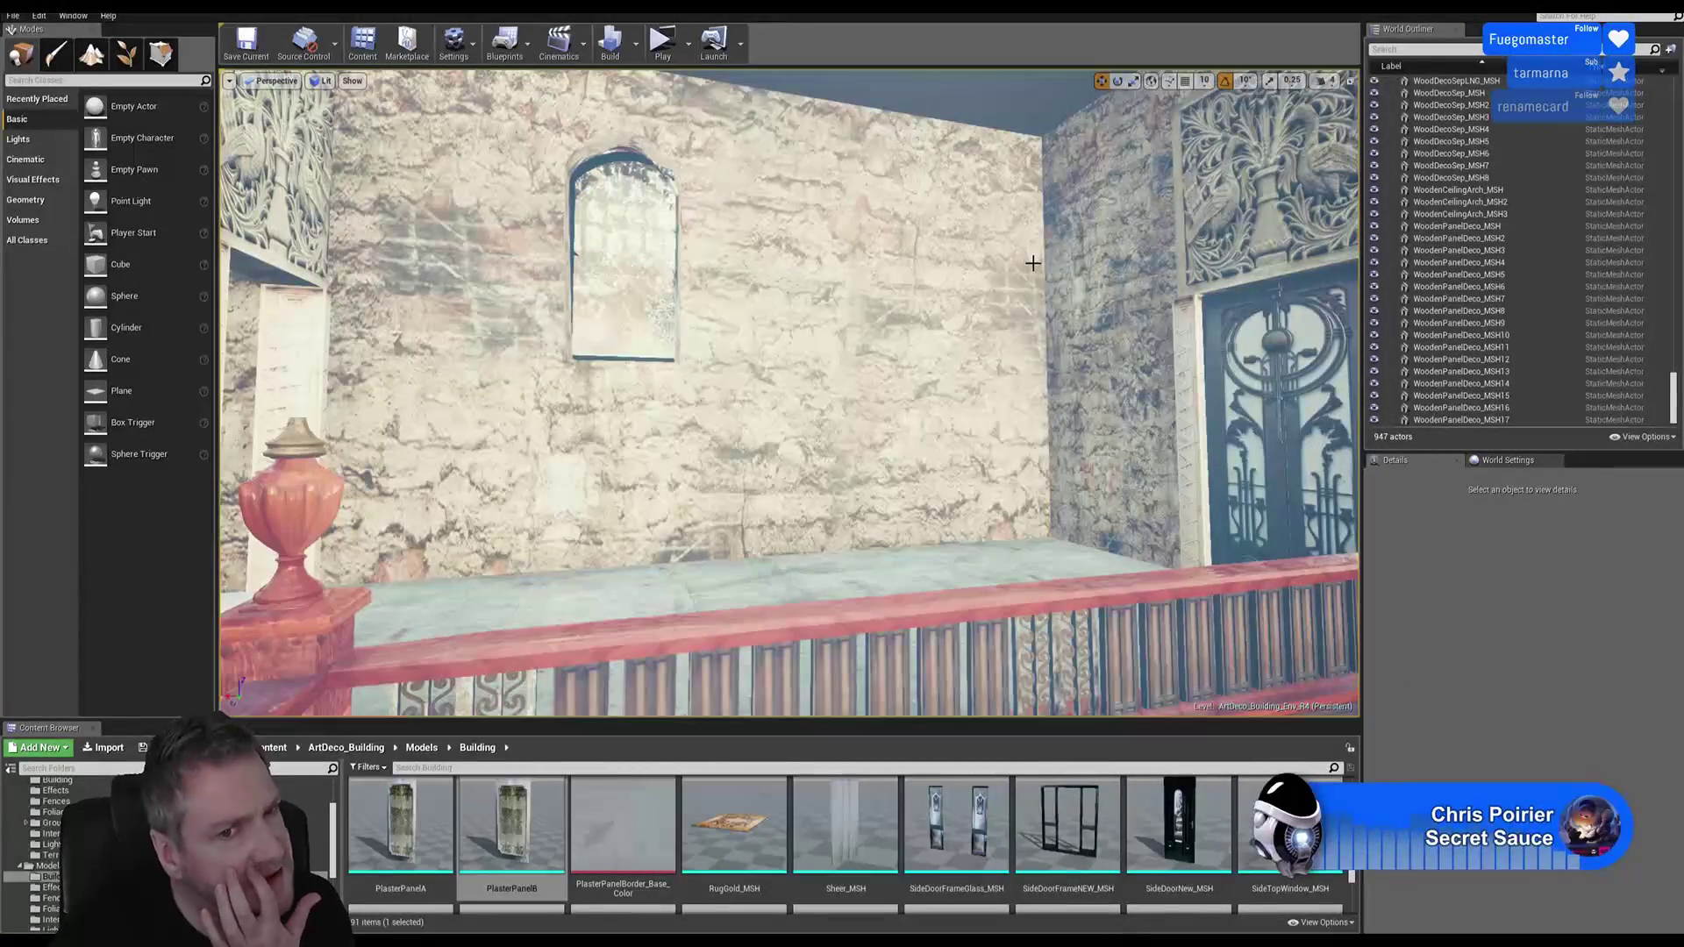
pyautogui.moveTo(1040, 261); pyautogui.dragTo(1178, 162, button='right')
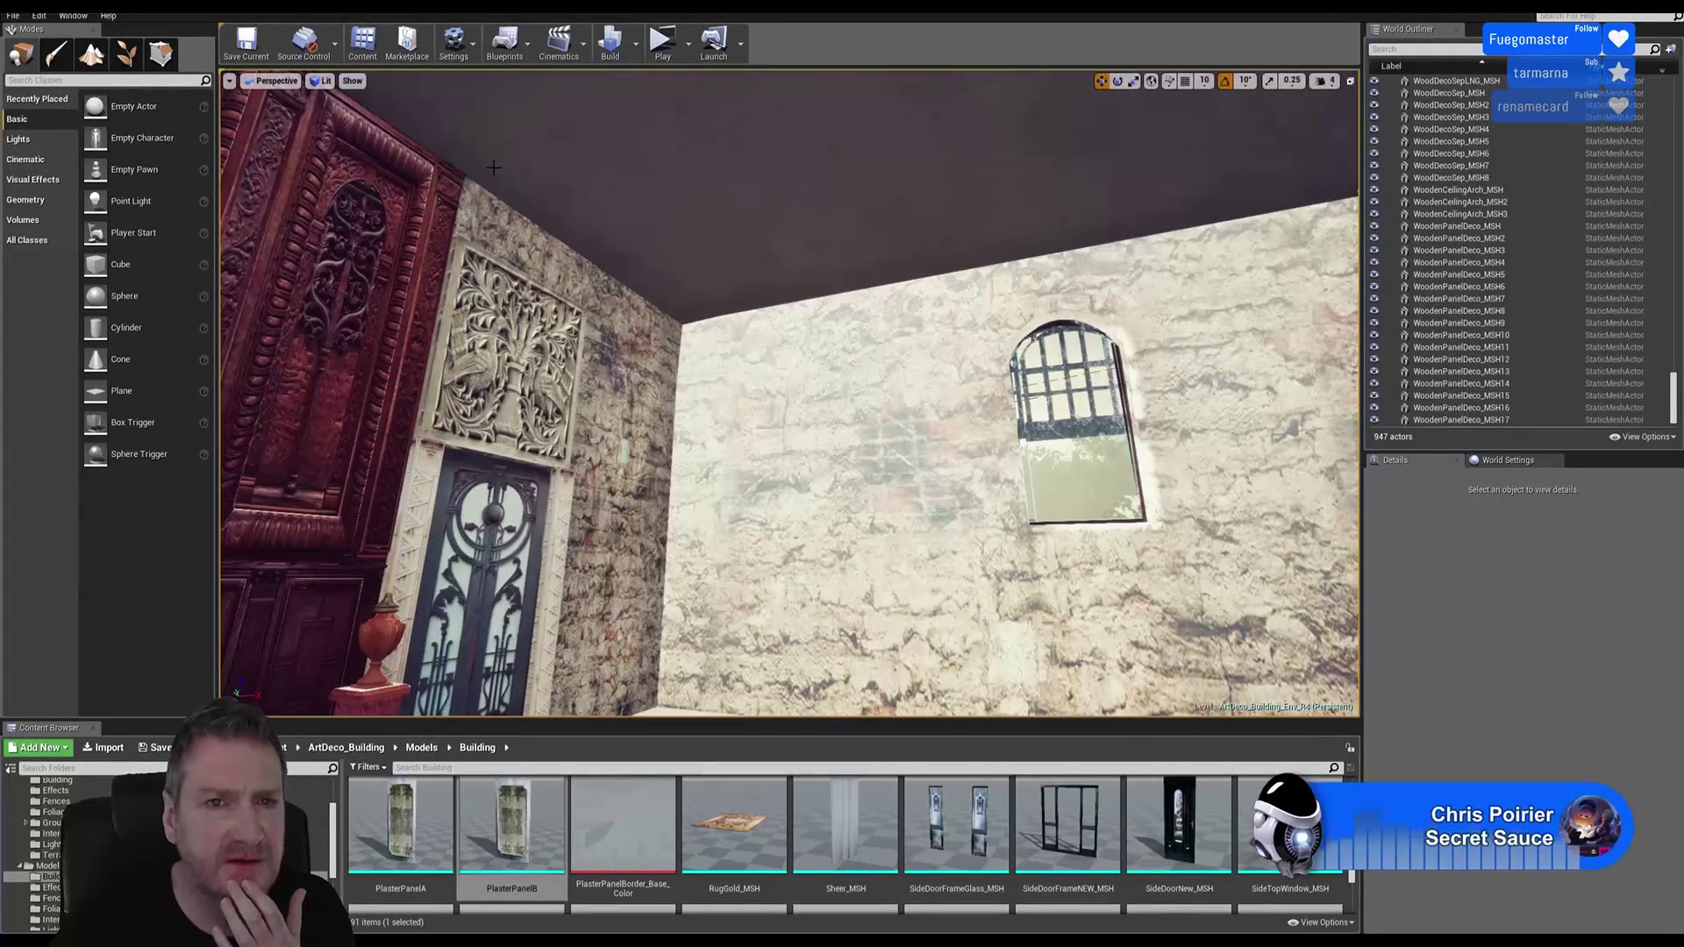
pyautogui.moveTo(472, 356); pyautogui.dragTo(333, 361, button='right')
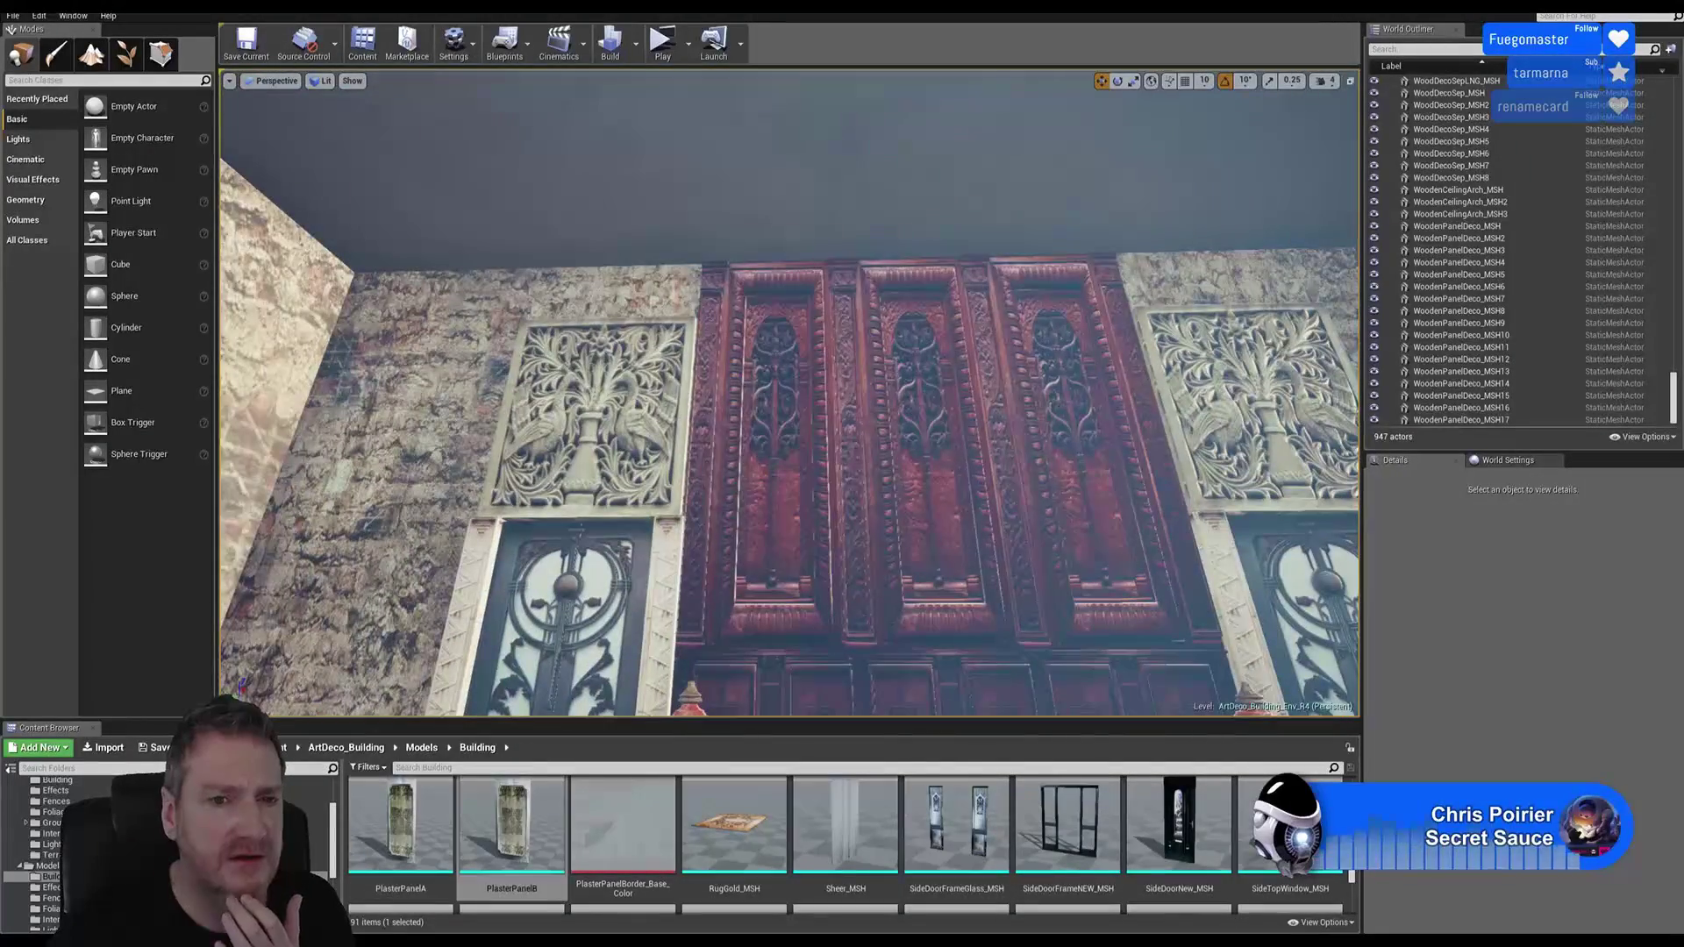
pyautogui.moveTo(551, 489)
pyautogui.mouseDown(button='right')
pyautogui.moveTo(527, 526)
pyautogui.moveTo(552, 488)
pyautogui.mouseUp(button='right')
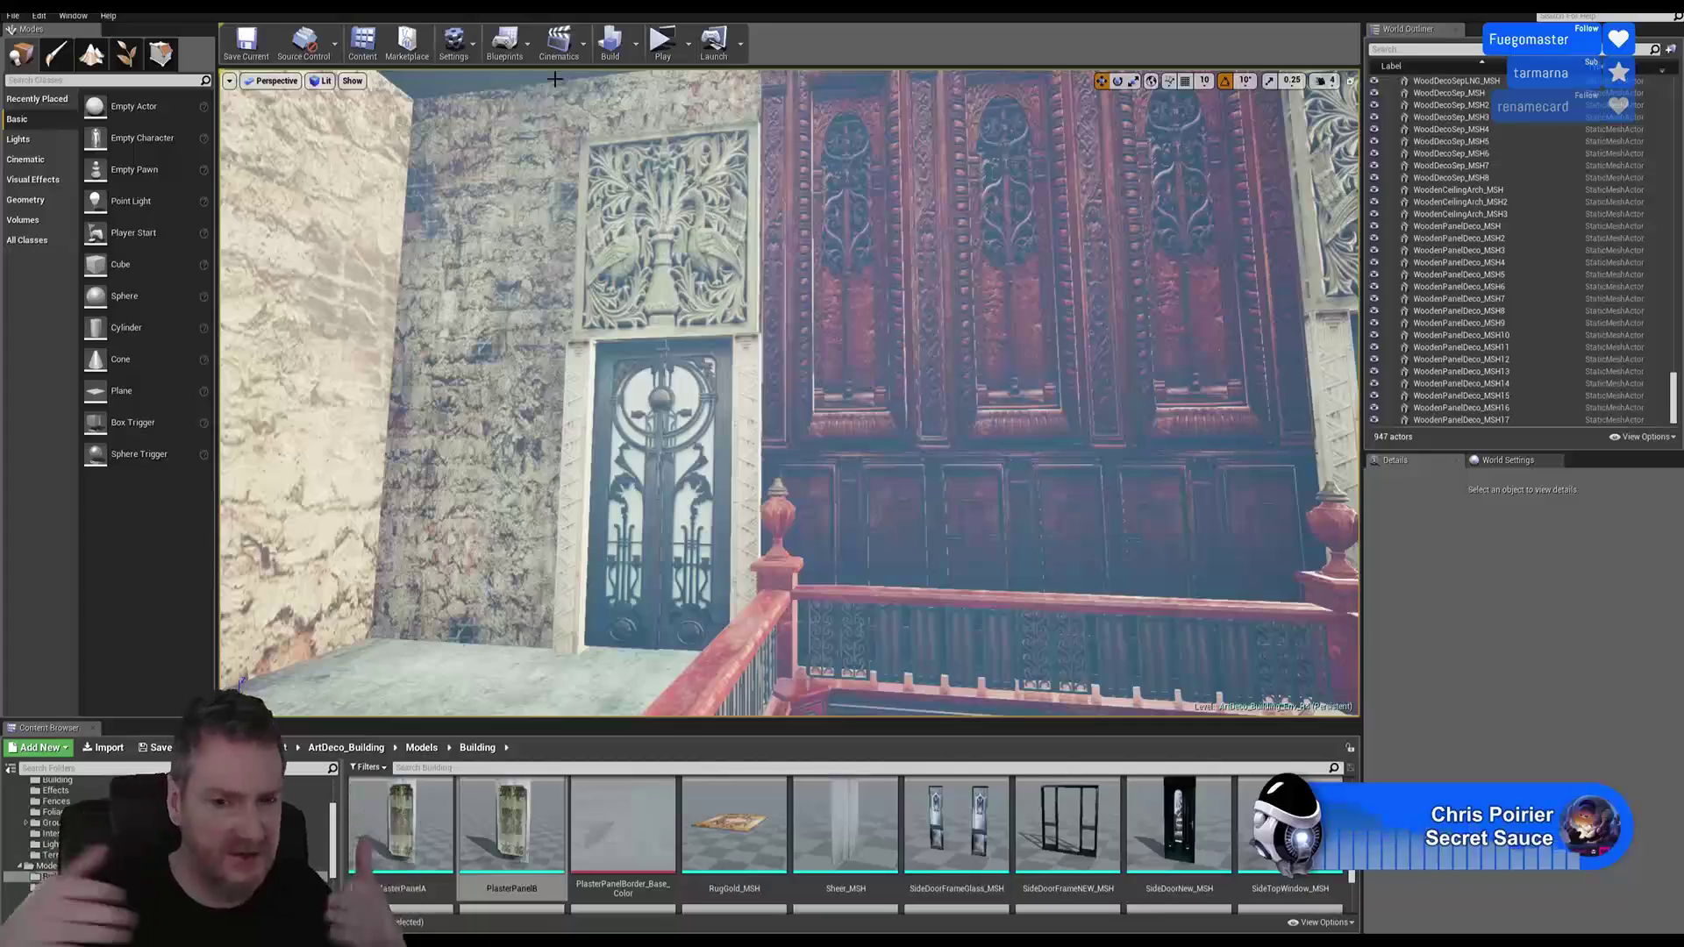
pyautogui.moveTo(844, 435); pyautogui.dragTo(965, 671, button='right')
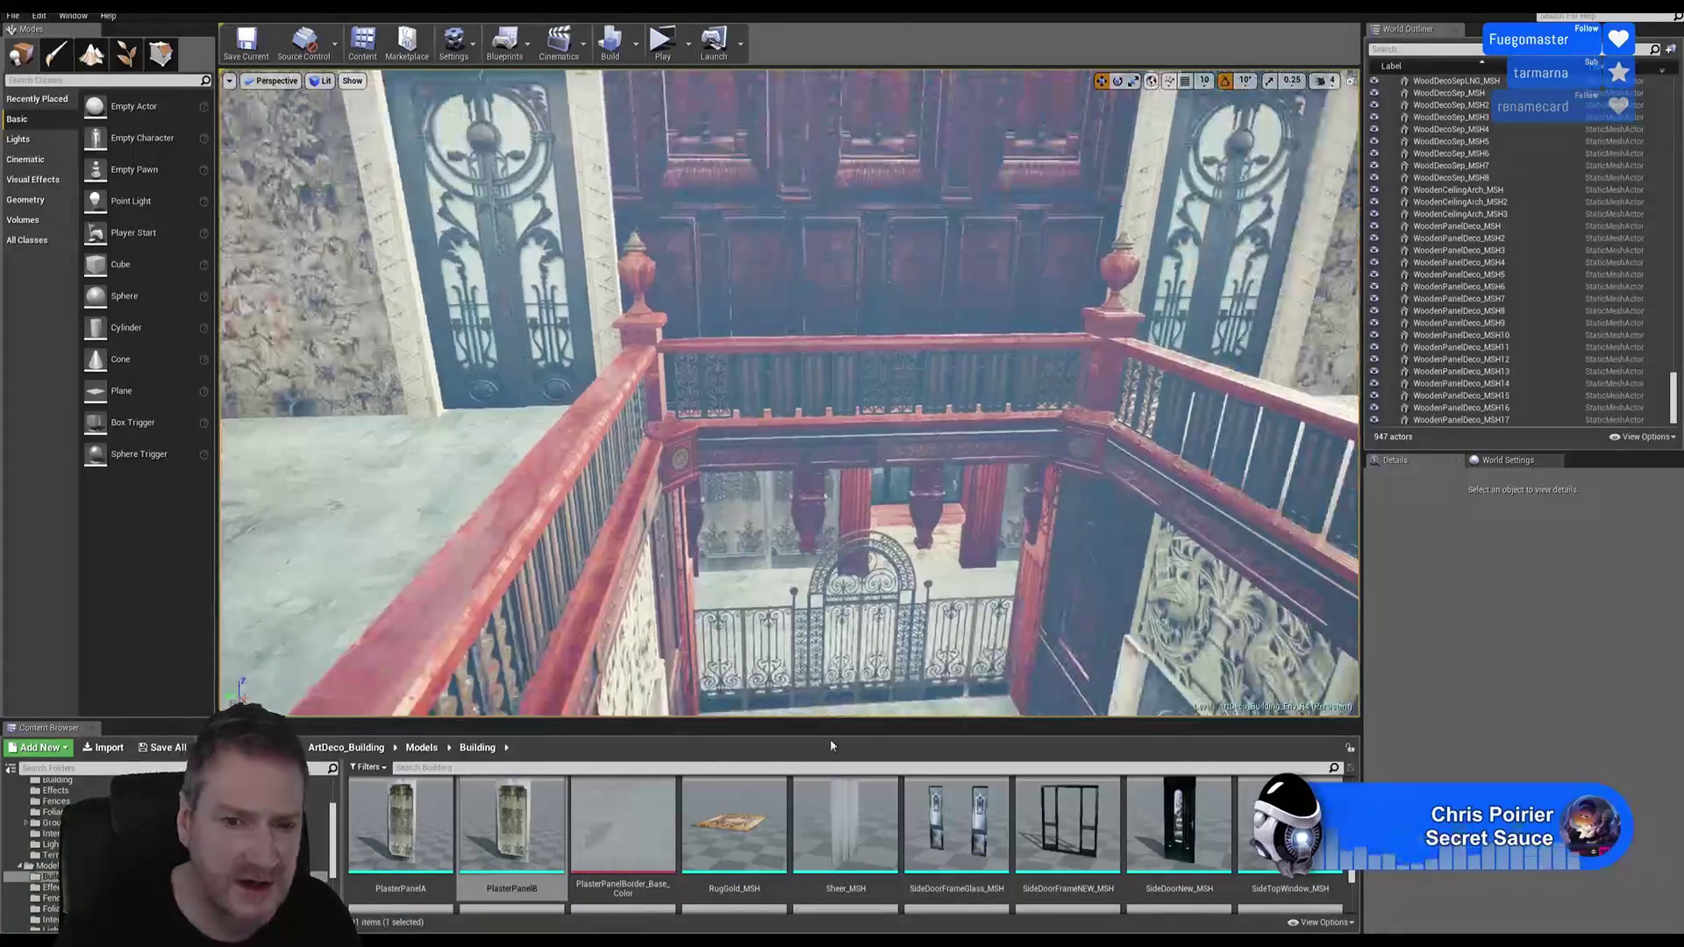
pyautogui.moveTo(1012, 344)
pyautogui.mouseDown(button='right')
pyautogui.moveTo(965, 289)
pyautogui.moveTo(1012, 344)
pyautogui.mouseUp(button='right')
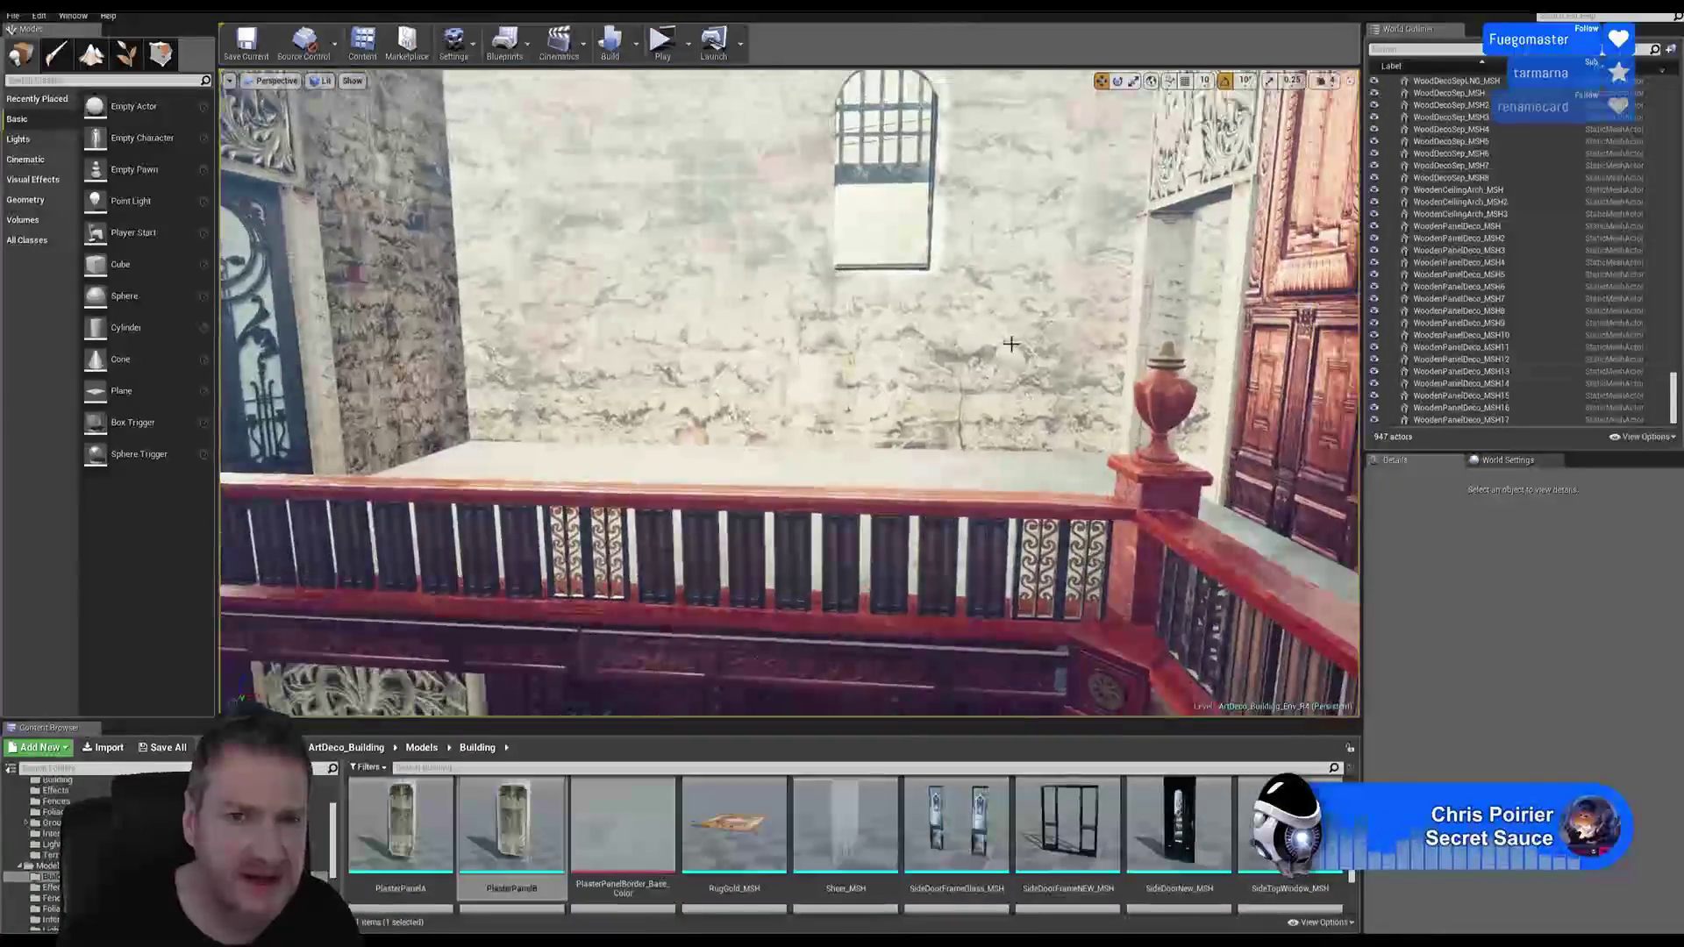
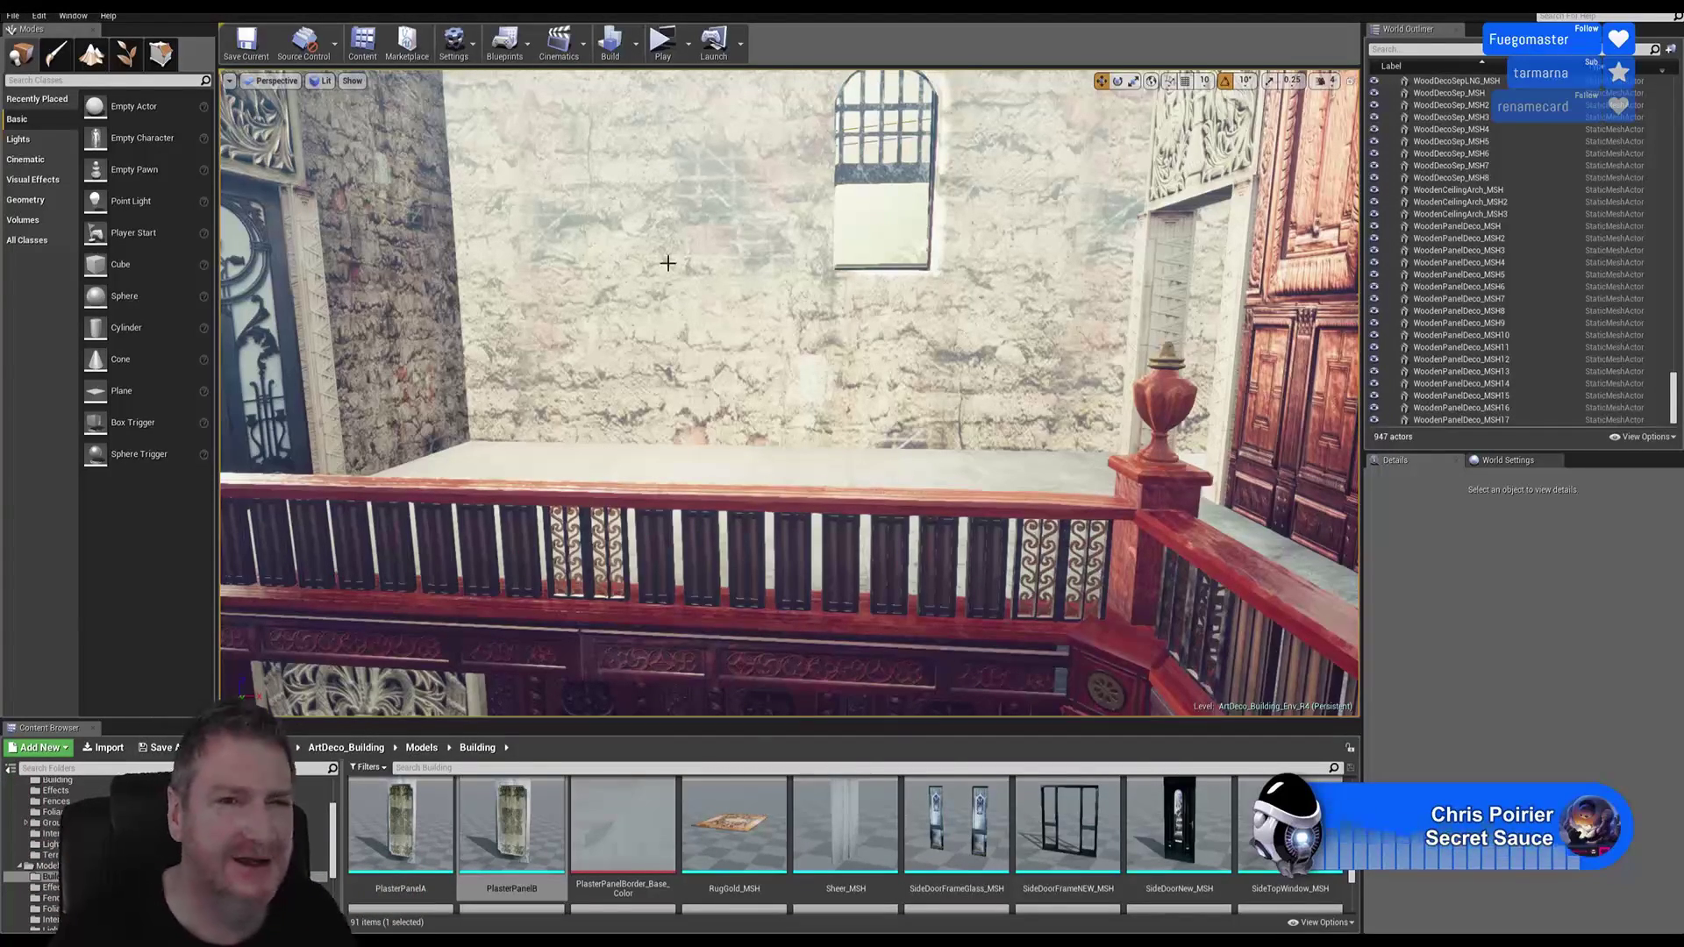
pyautogui.moveTo(668, 263); pyautogui.dragTo(517, 268, button='right')
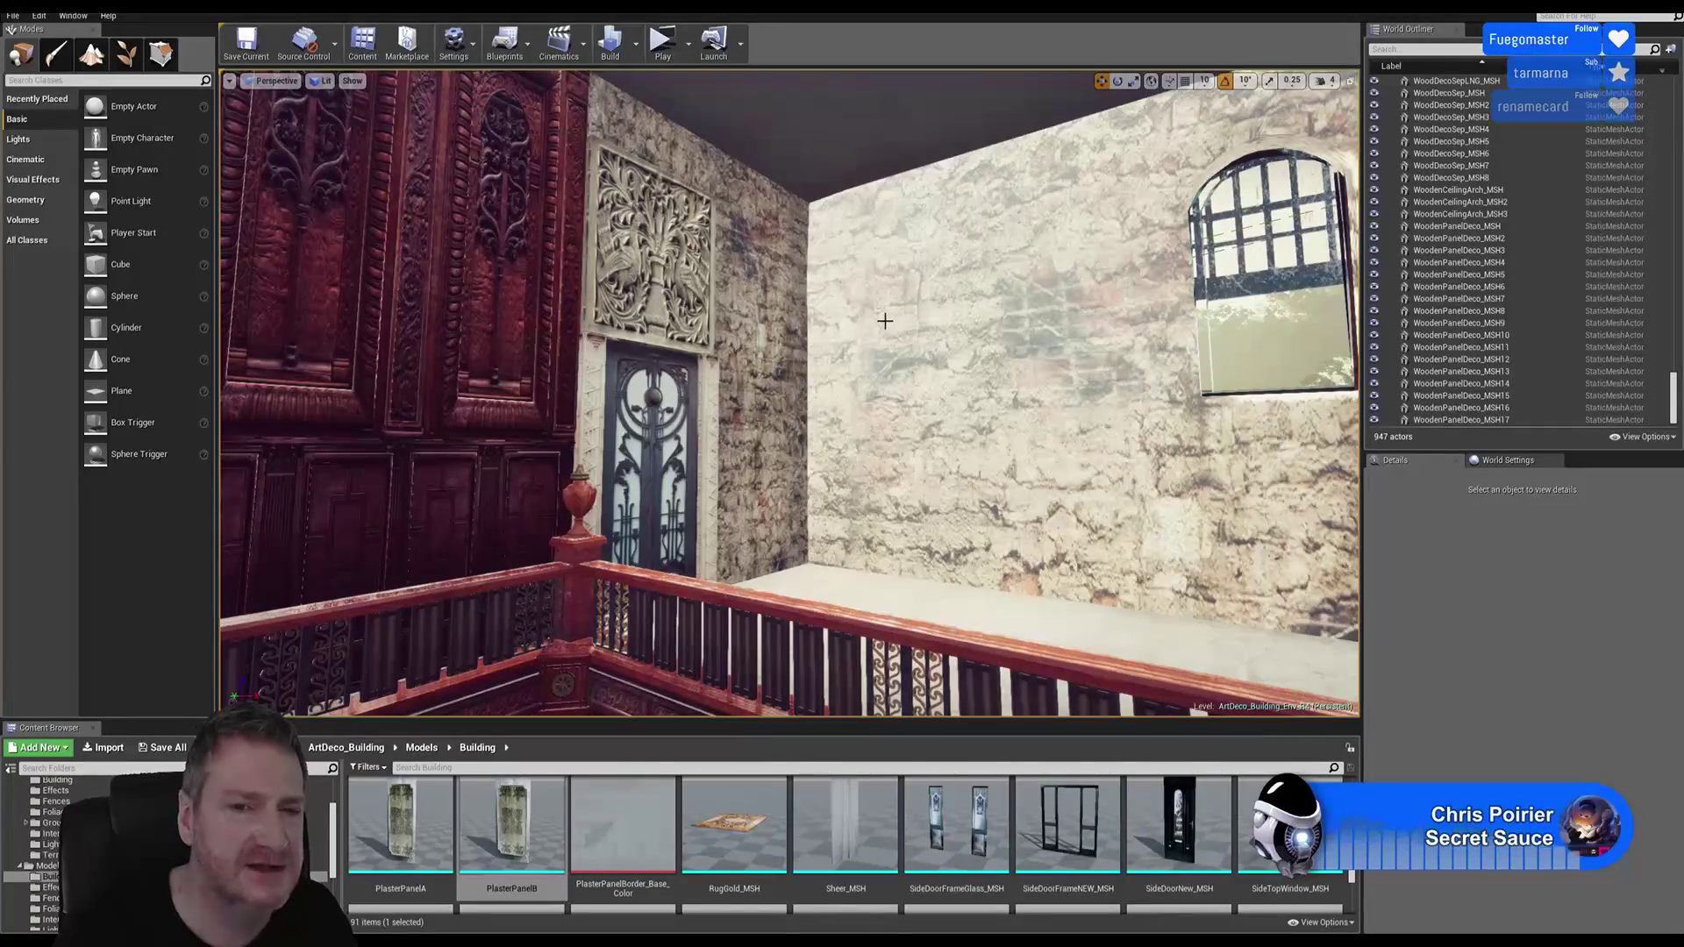
pyautogui.moveTo(884, 321); pyautogui.dragTo(992, 364, button='right')
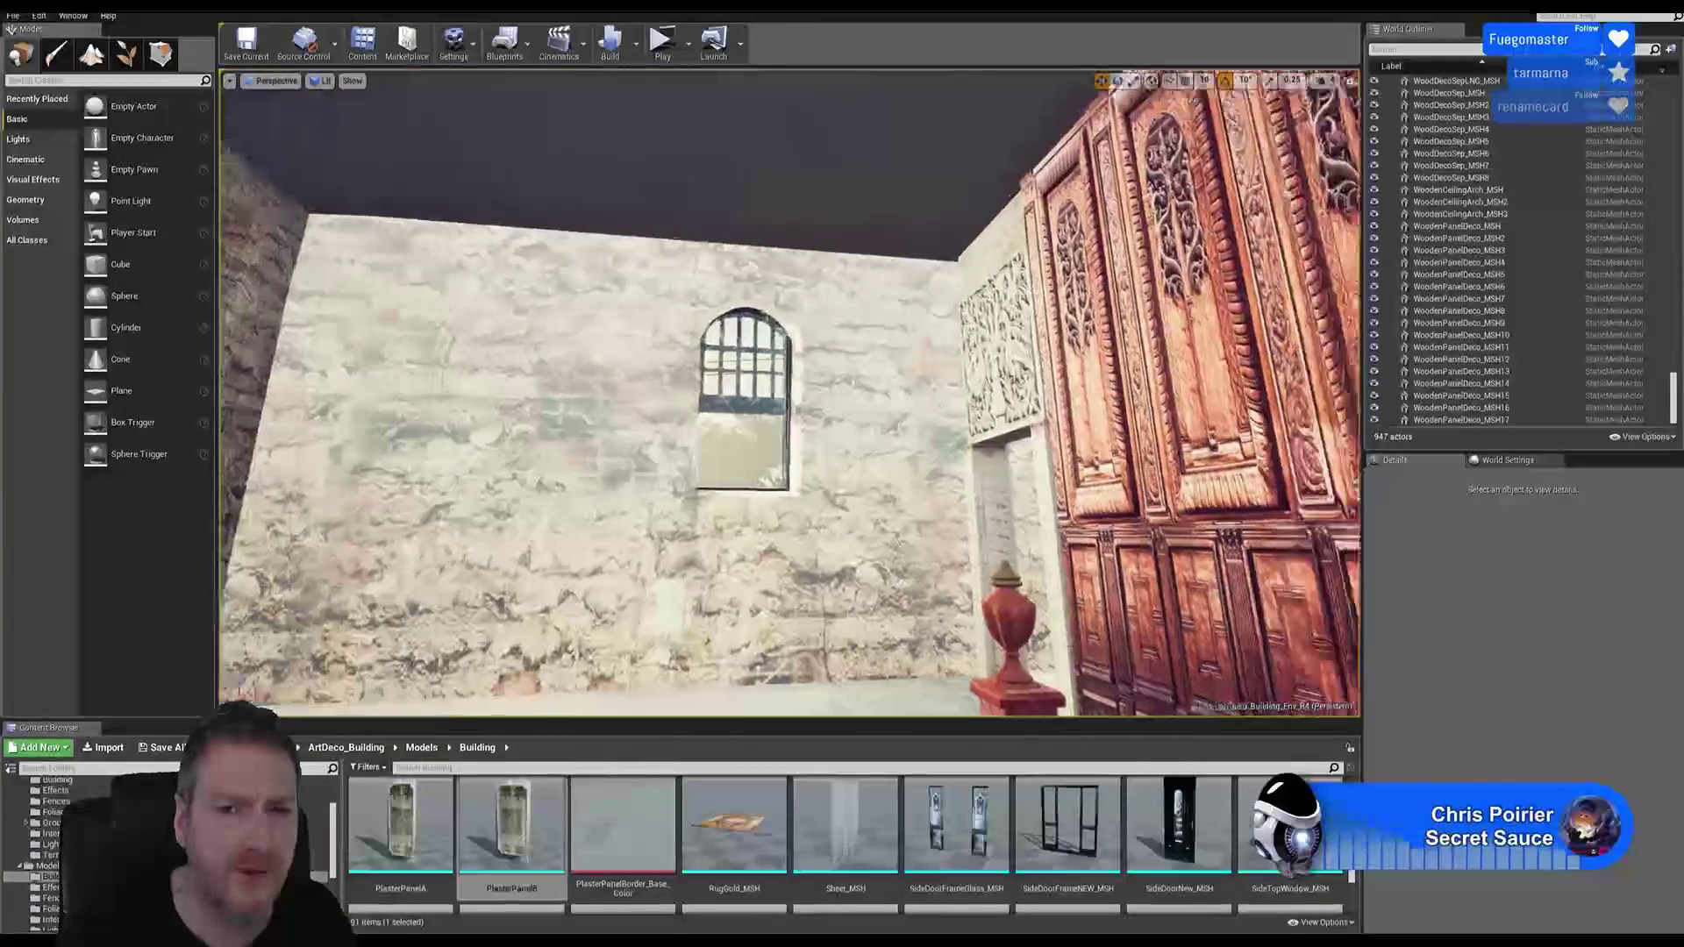
pyautogui.moveTo(790, 395); pyautogui.dragTo(1071, 351, button='right')
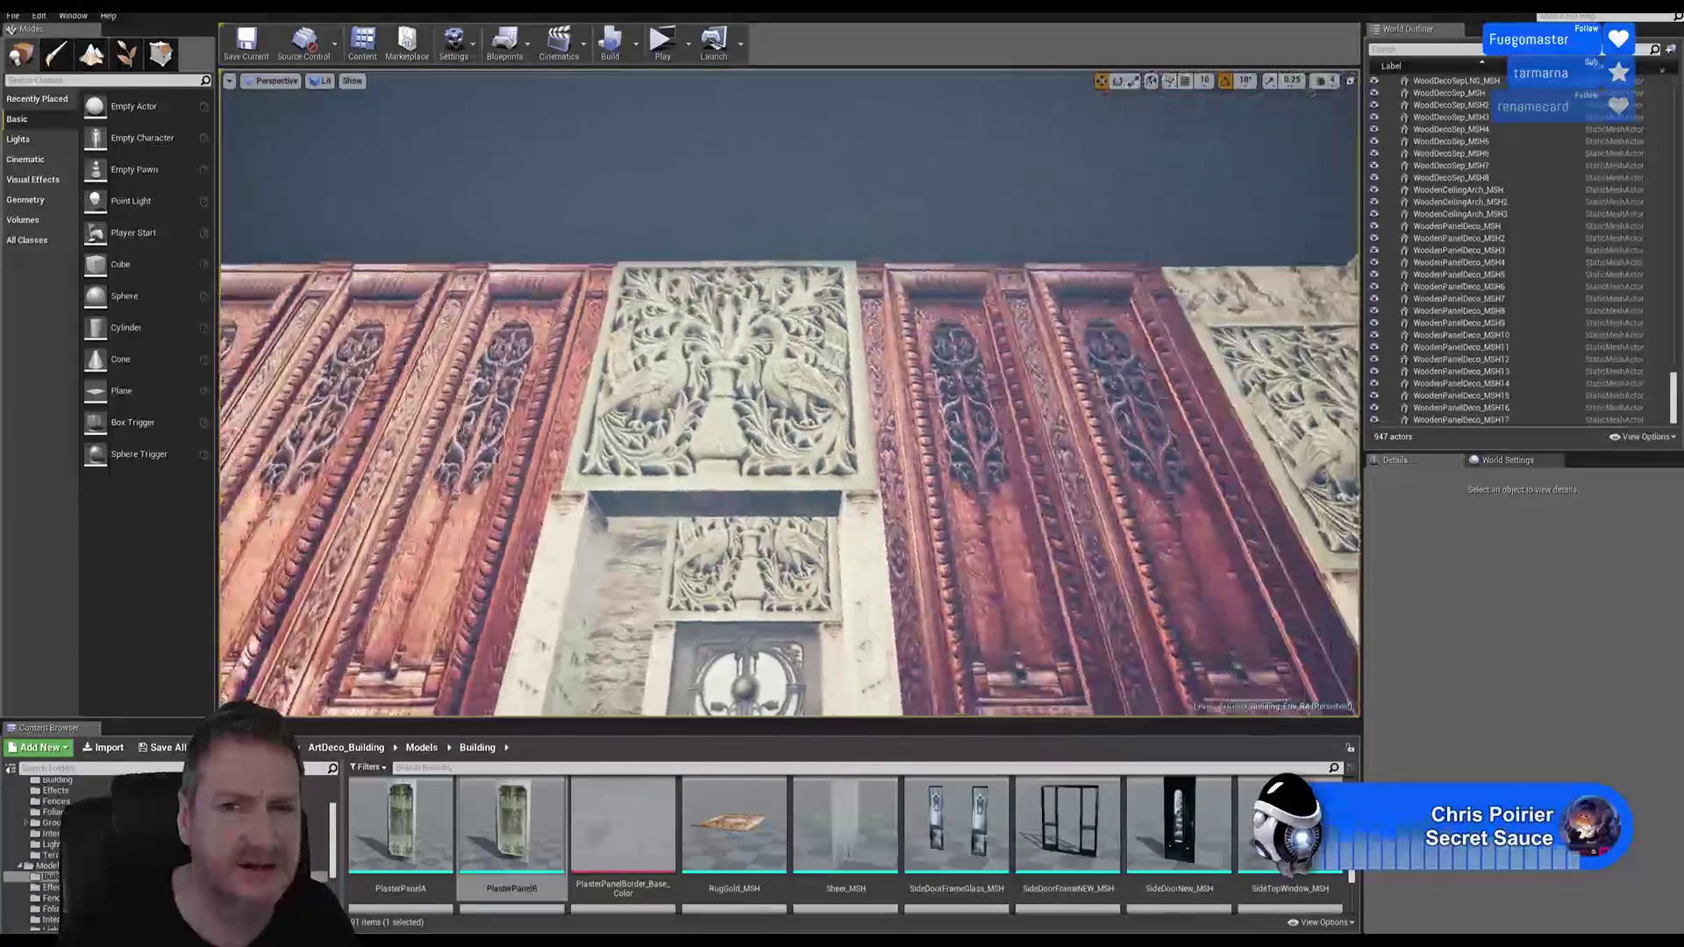
pyautogui.moveTo(790, 395)
pyautogui.mouseDown(button='right')
pyautogui.moveTo(851, 439)
pyautogui.moveTo(869, 557)
pyautogui.moveTo(871, 531)
pyautogui.moveTo(679, 516)
pyautogui.moveTo(778, 413)
pyautogui.mouseUp(button='right')
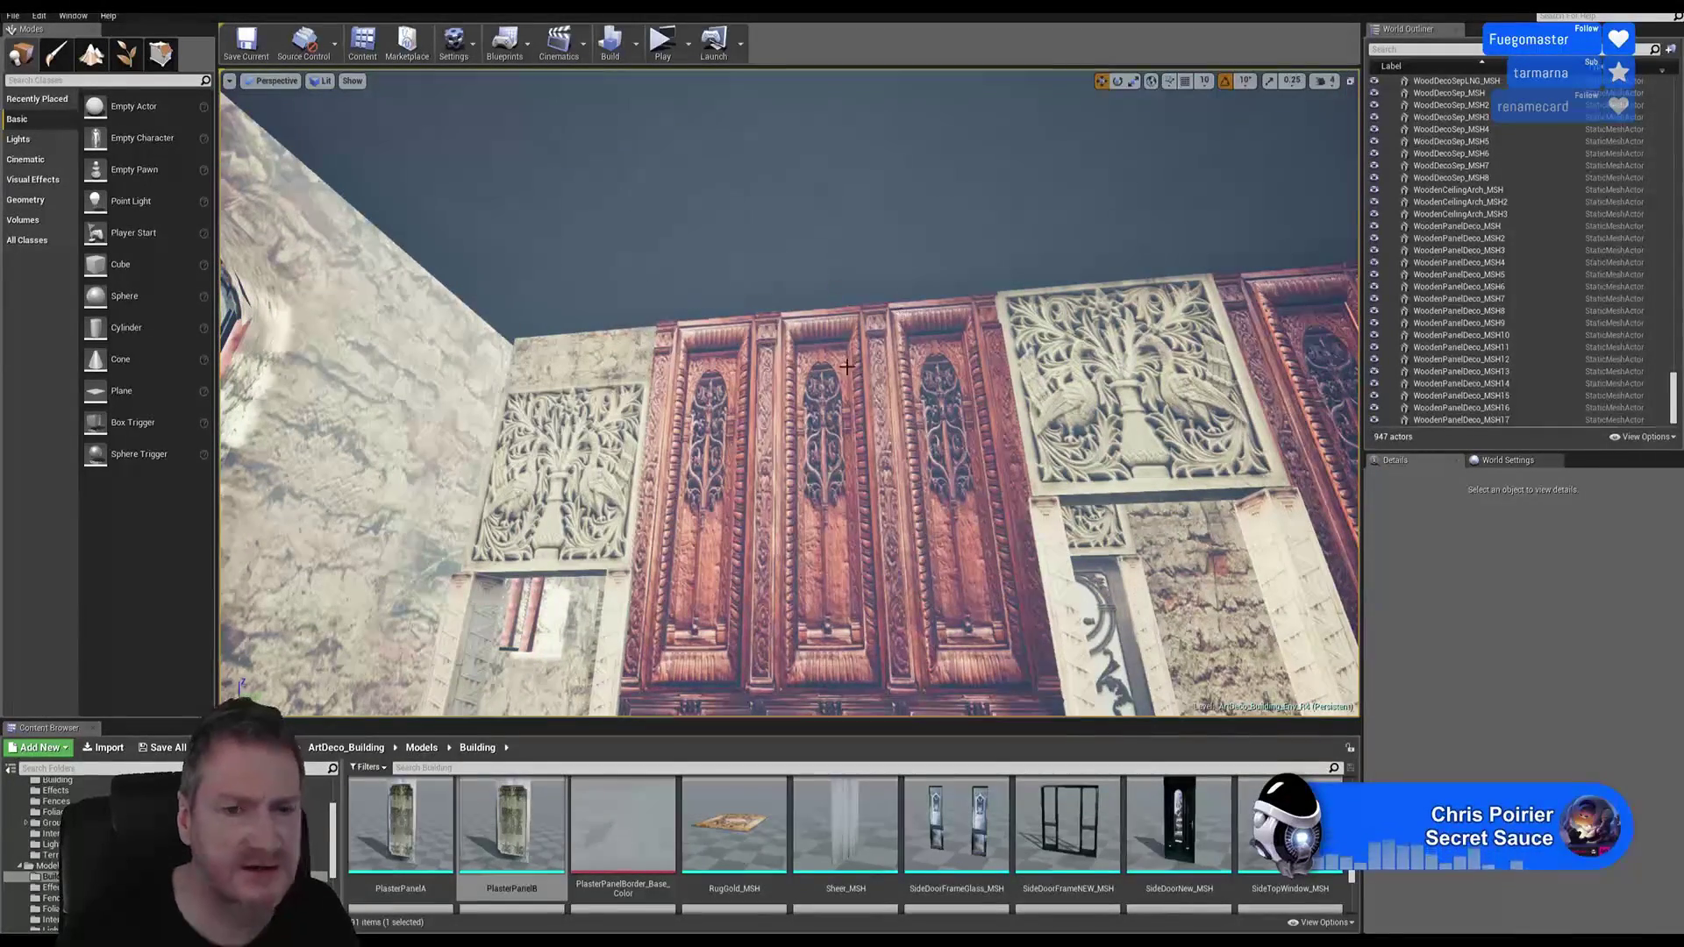
# Step: Duplicate the long wooden slatted trim above the ground-floor gate and move the copy up to the upper-floor railing
pyautogui.moveTo(823, 405)
pyautogui.mouseDown(button='right')
pyautogui.moveTo(794, 438)
pyautogui.moveTo(803, 544)
pyautogui.moveTo(685, 544)
pyautogui.moveTo(693, 570)
pyautogui.moveTo(828, 398)
pyautogui.mouseUp(button='right')
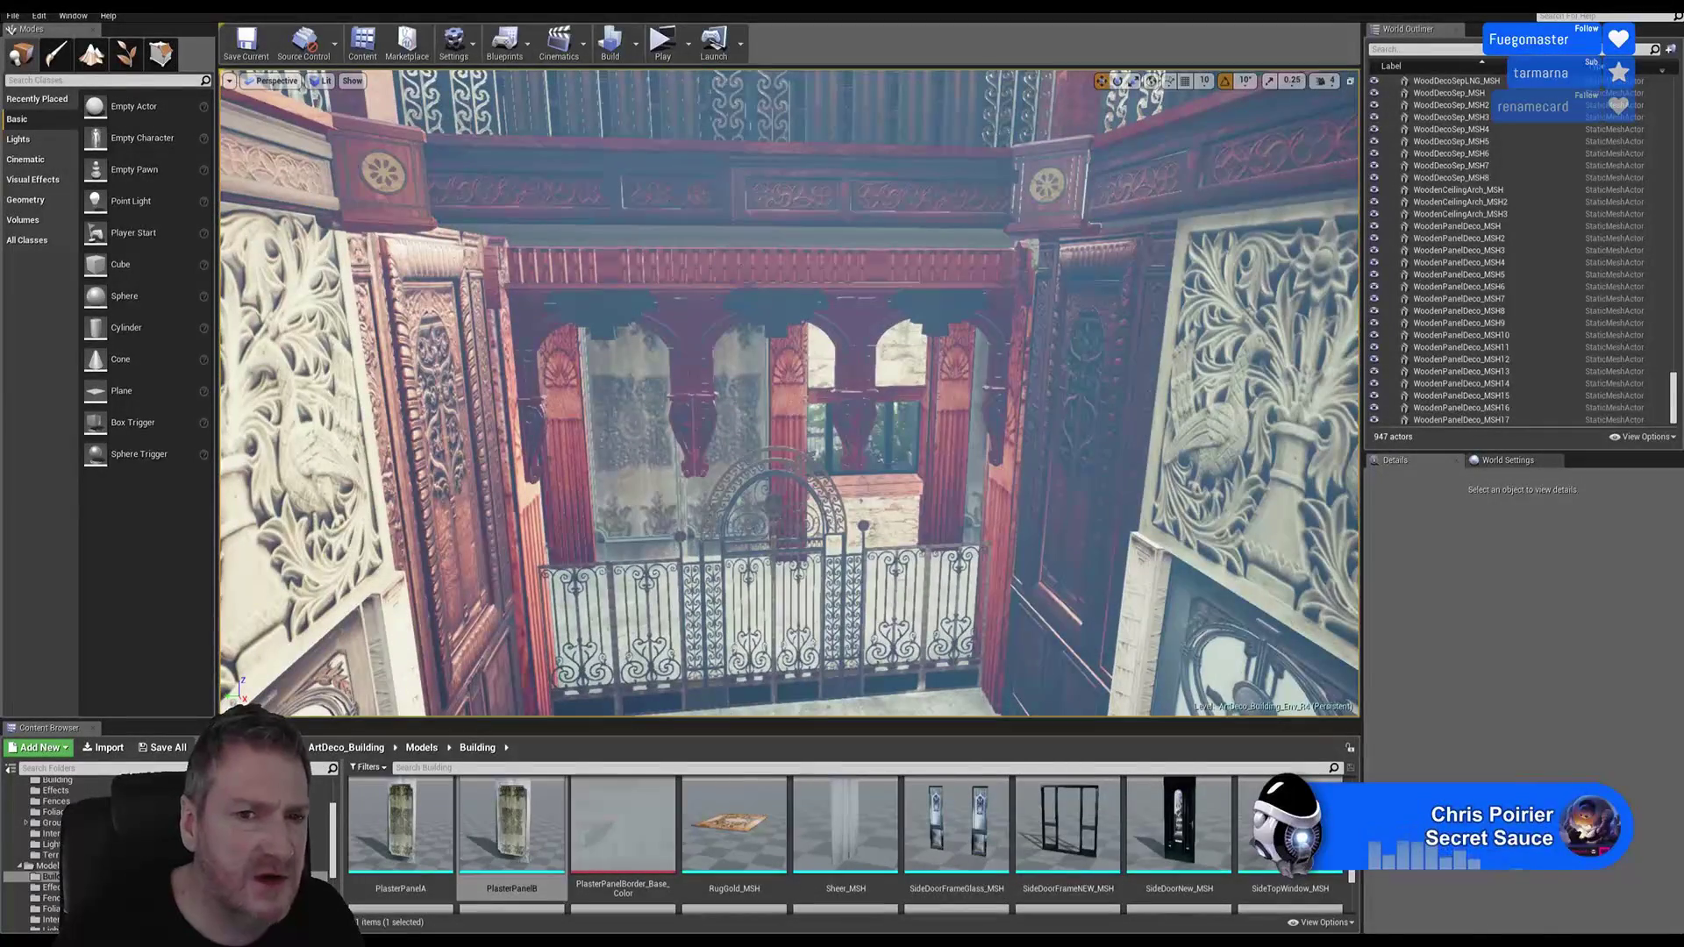
pyautogui.click(753, 269)
pyautogui.rightClick(808, 272)
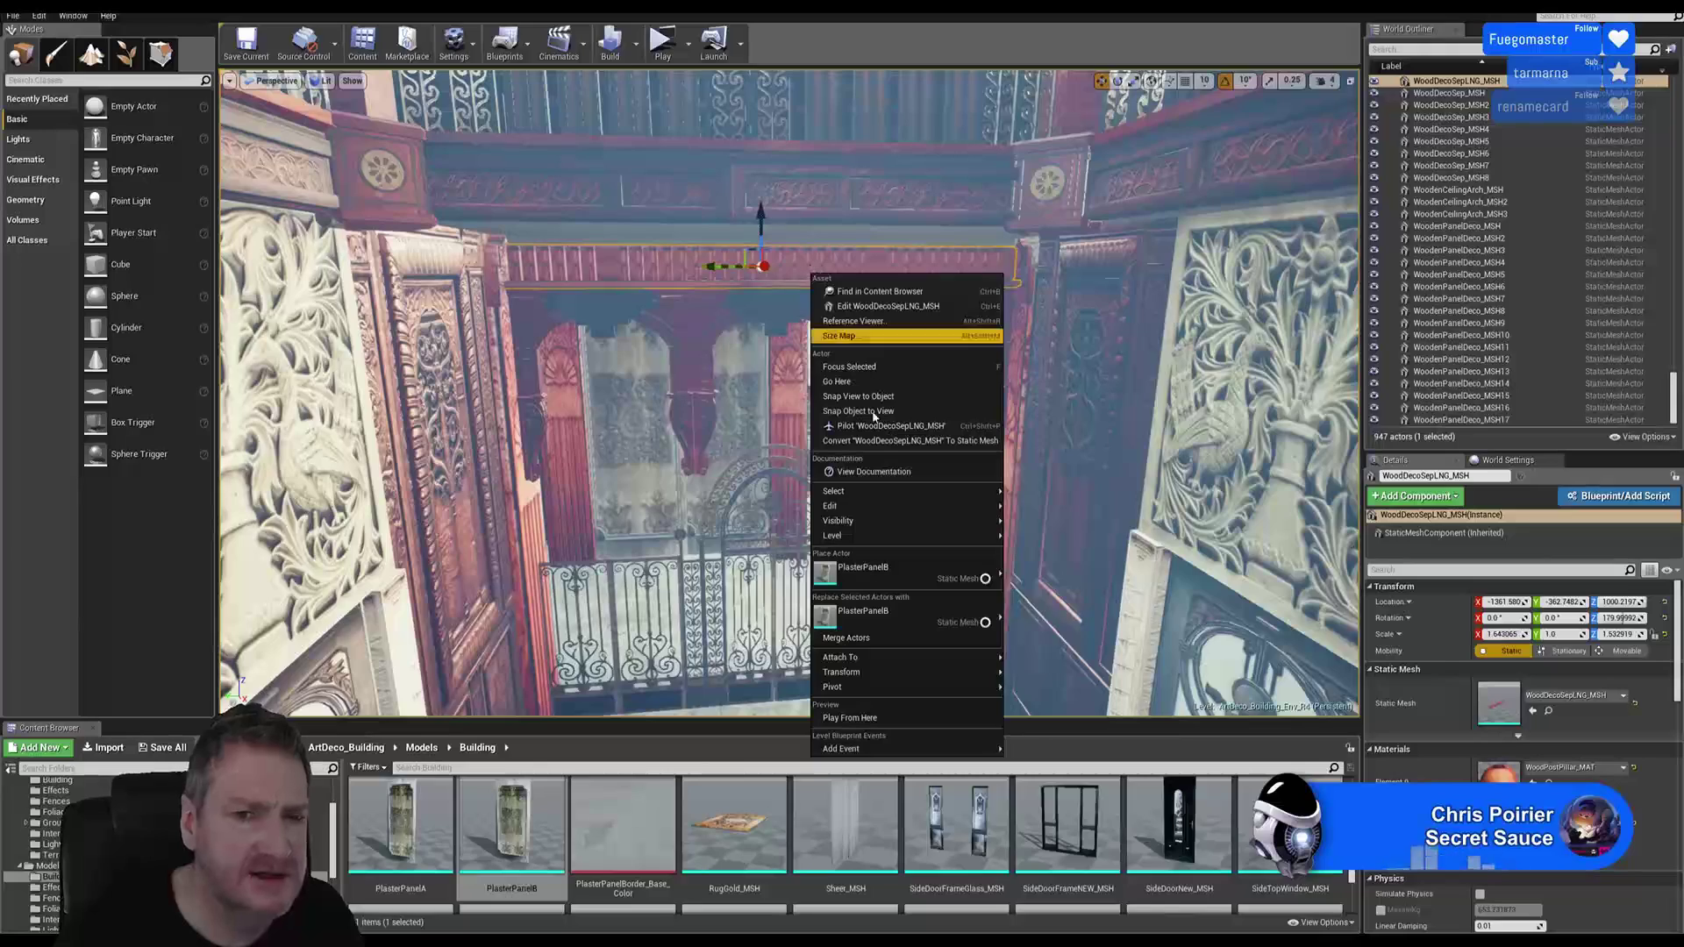
pyautogui.moveTo(866, 509)
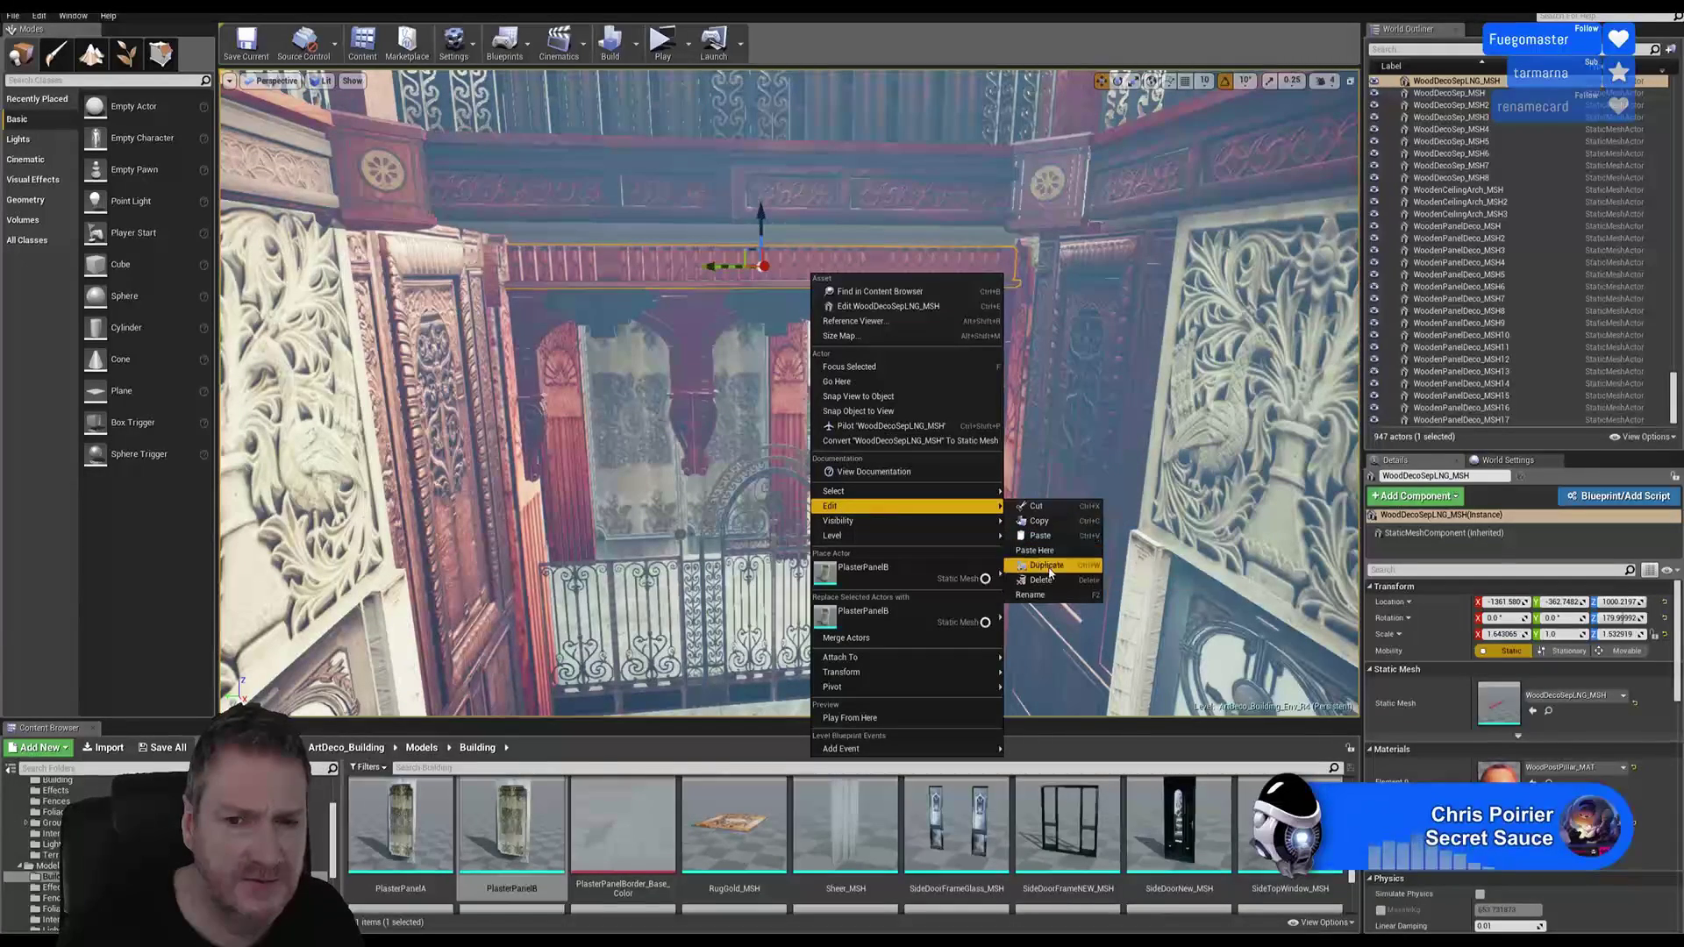
pyautogui.click(1046, 567)
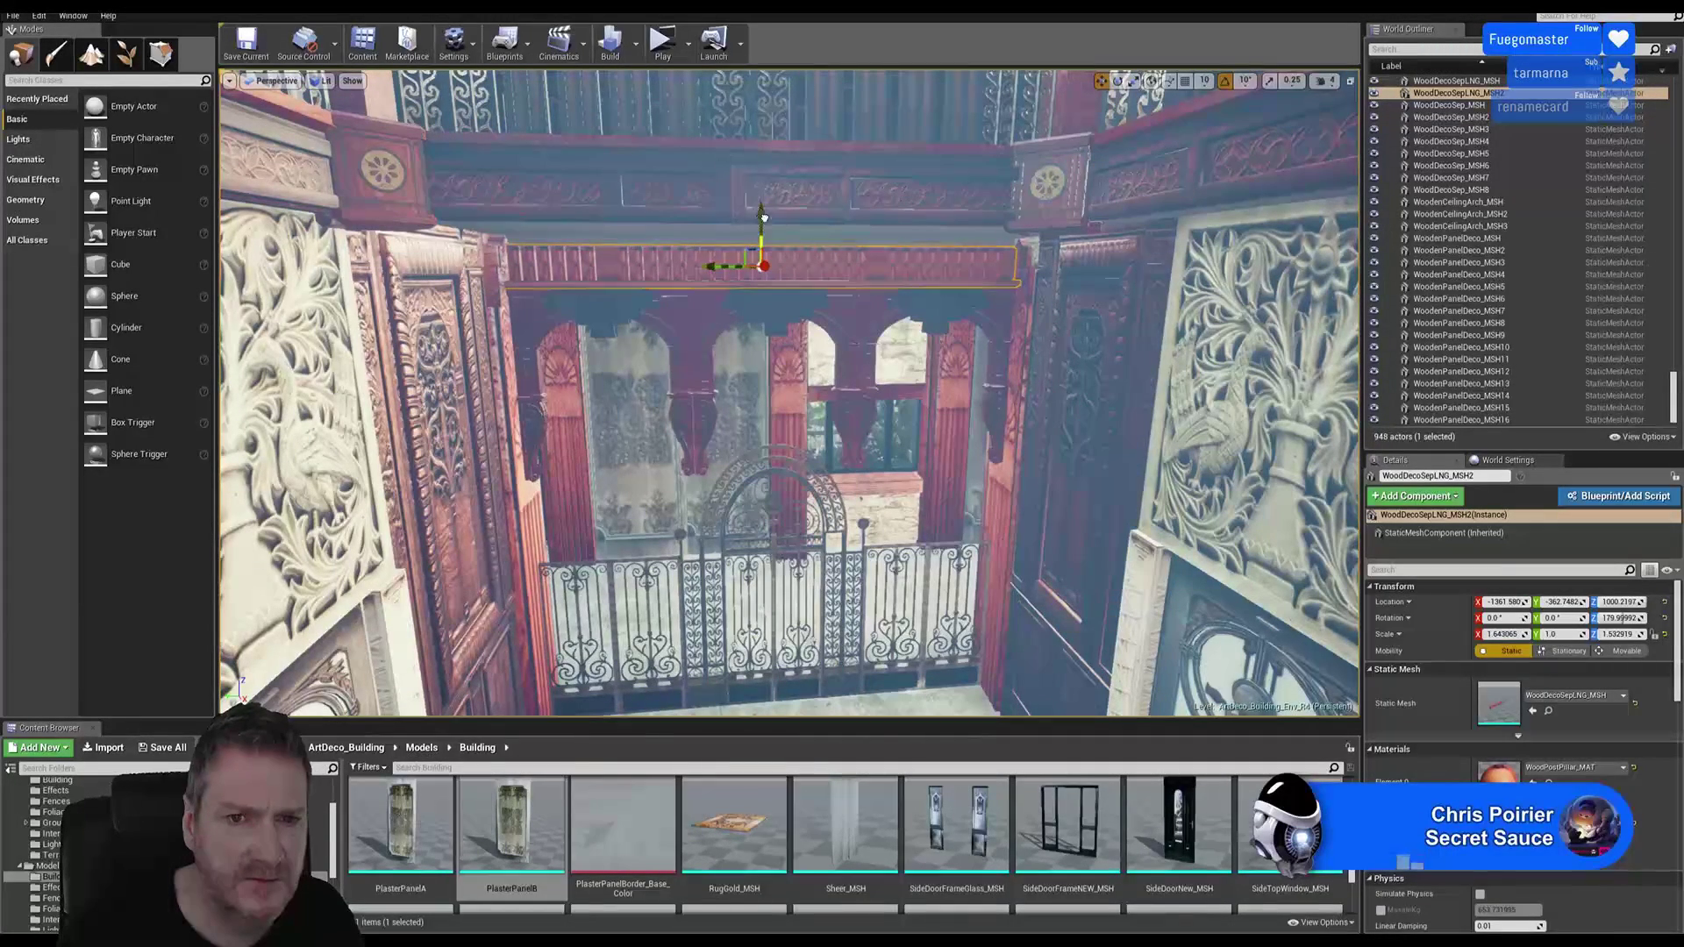
pyautogui.moveTo(849, 224)
pyautogui.mouseDown(button='right')
pyautogui.moveTo(811, 263)
pyautogui.moveTo(847, 254)
pyautogui.mouseUp(button='right')
pyautogui.moveTo(891, 272); pyautogui.dragTo(1195, 373)
# Step: Rotate the trim copy about the vertical axis to a Z rotation of about 90°
pyautogui.click(1119, 81)
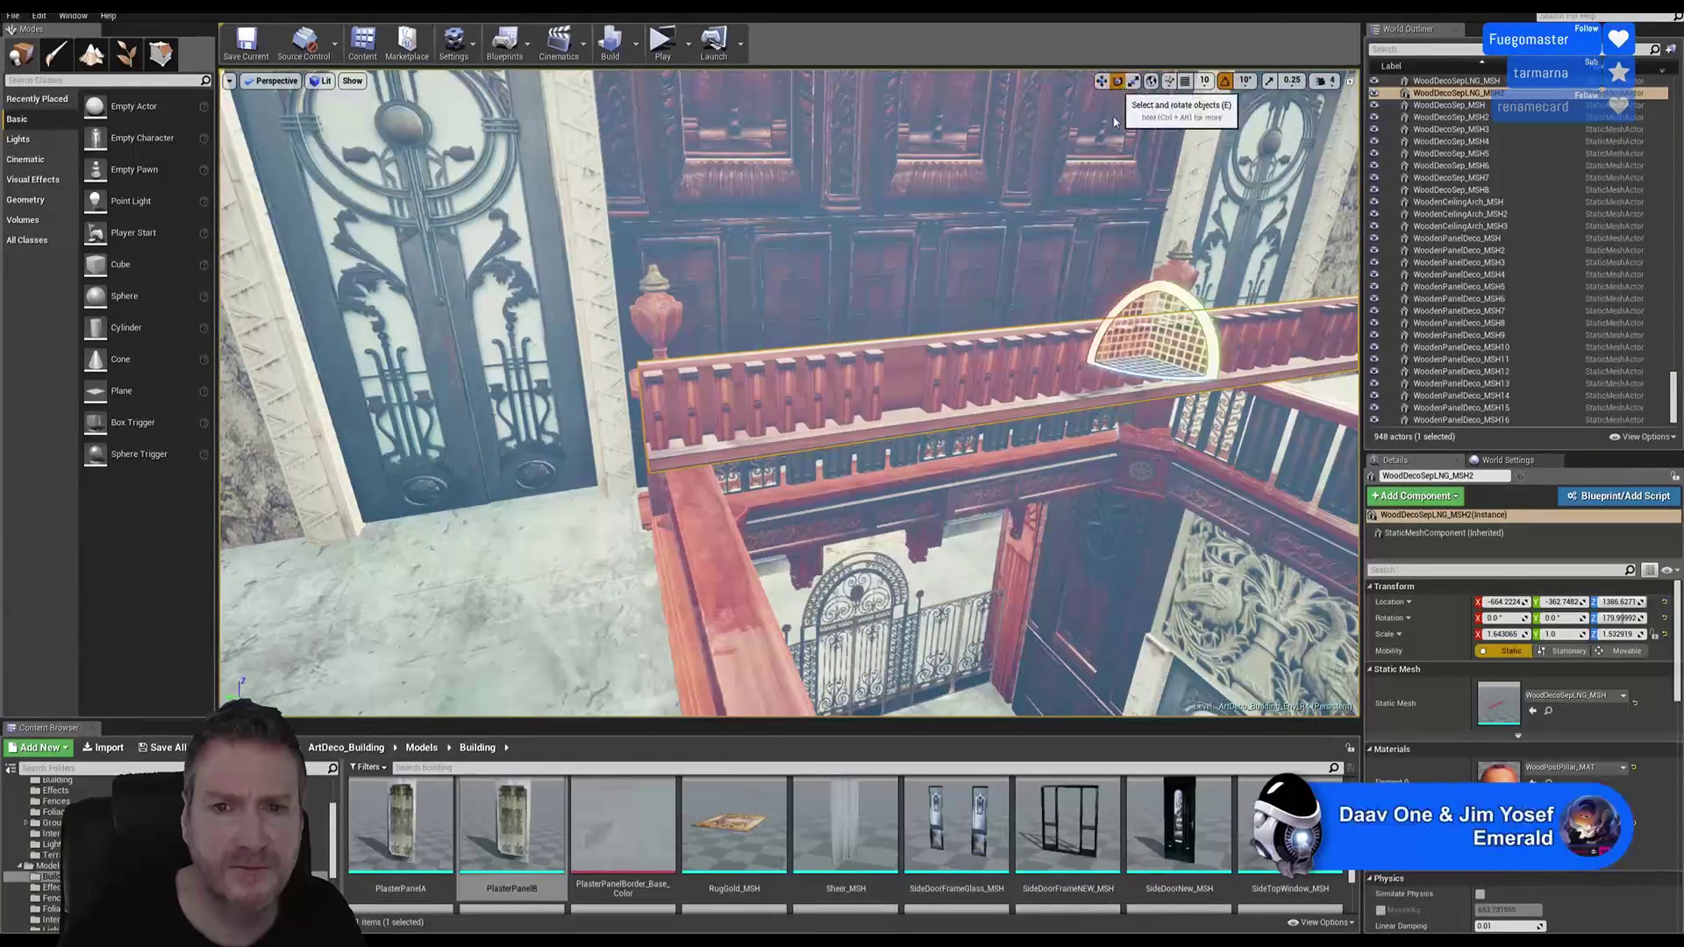
pyautogui.press('f')
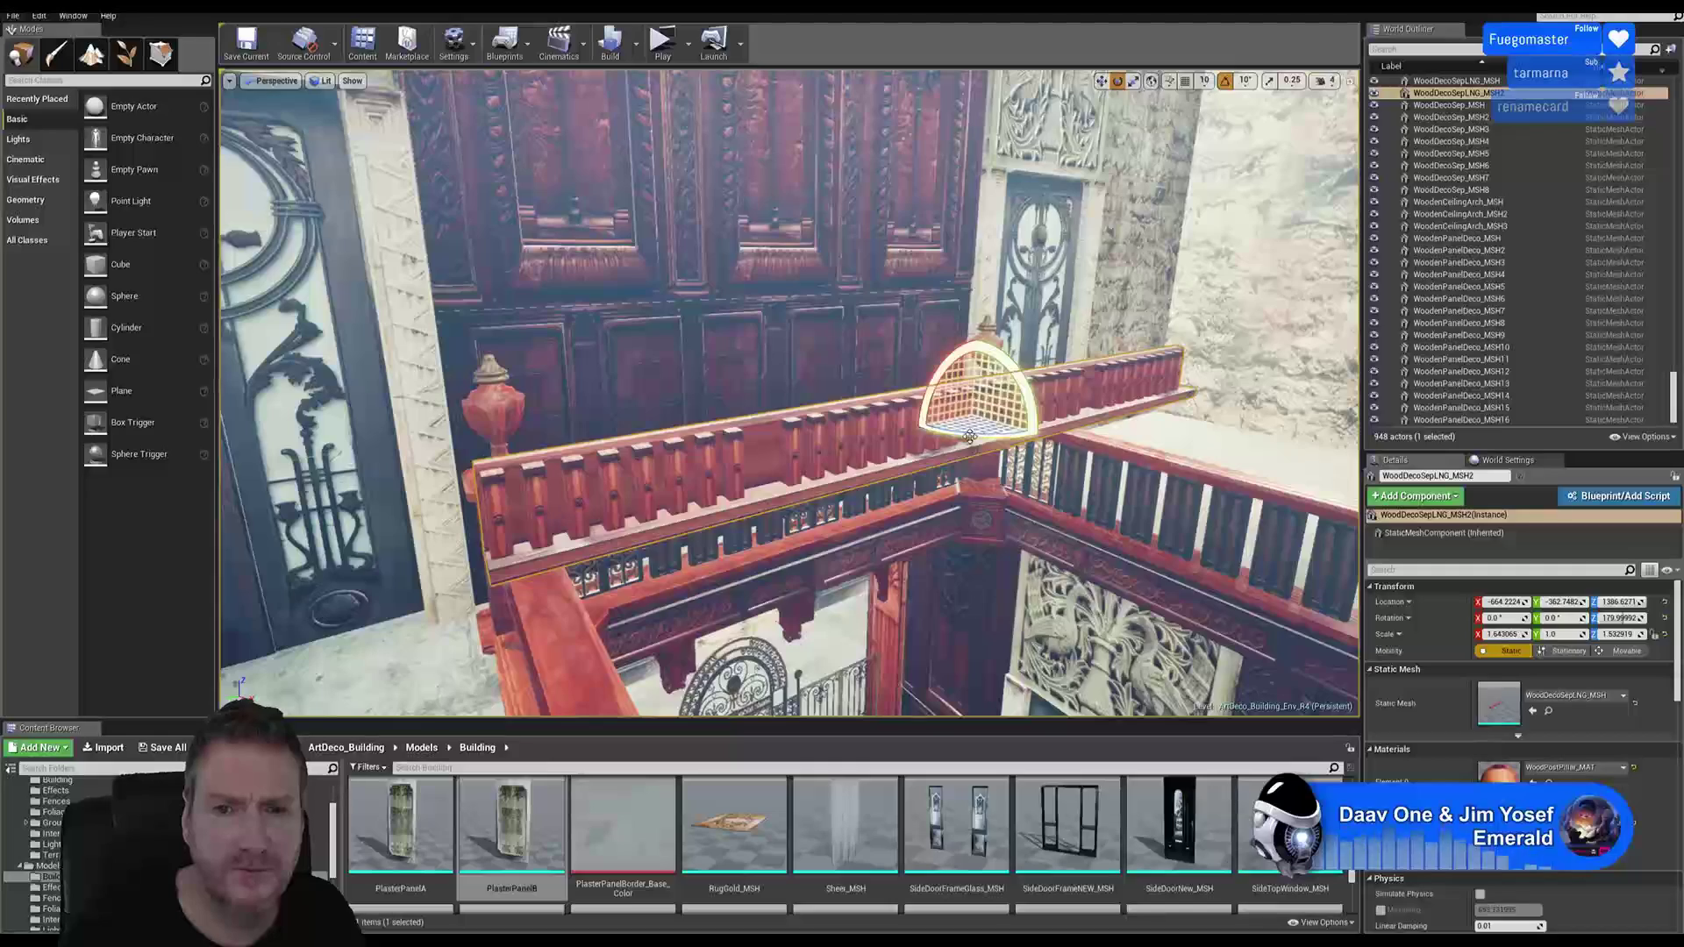
pyautogui.moveTo(969, 436); pyautogui.dragTo(1034, 411)
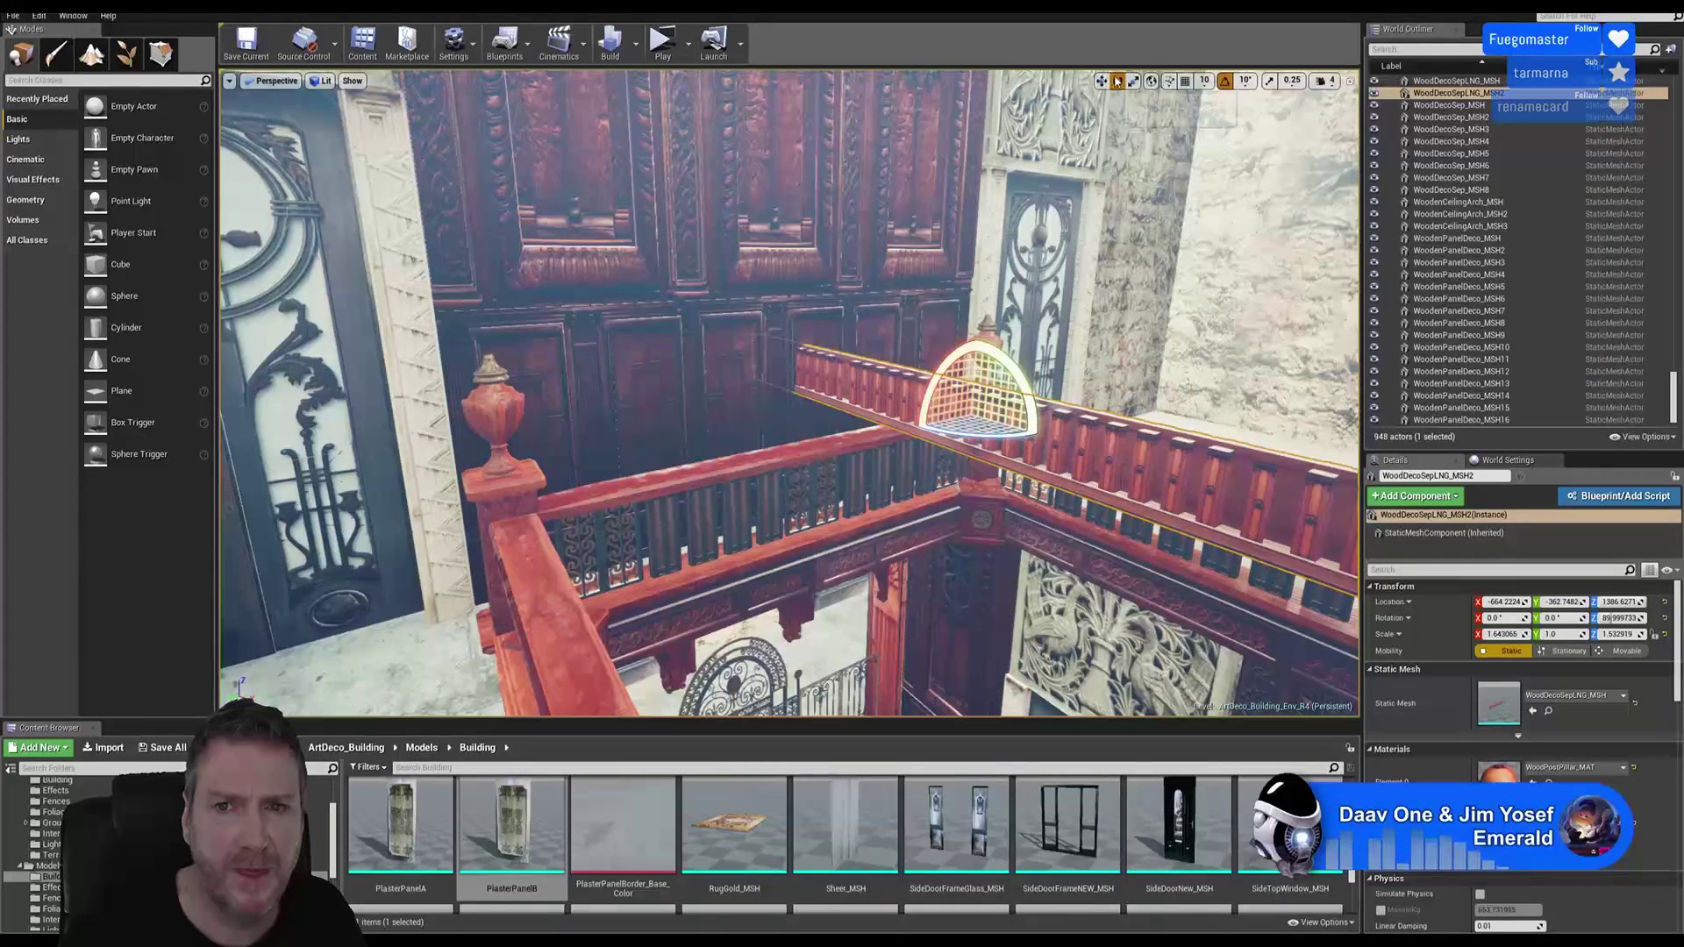
# Step: Raise the rotated trim from the railing to the ceiling, at a Z location of about 2298
pyautogui.click(1102, 81)
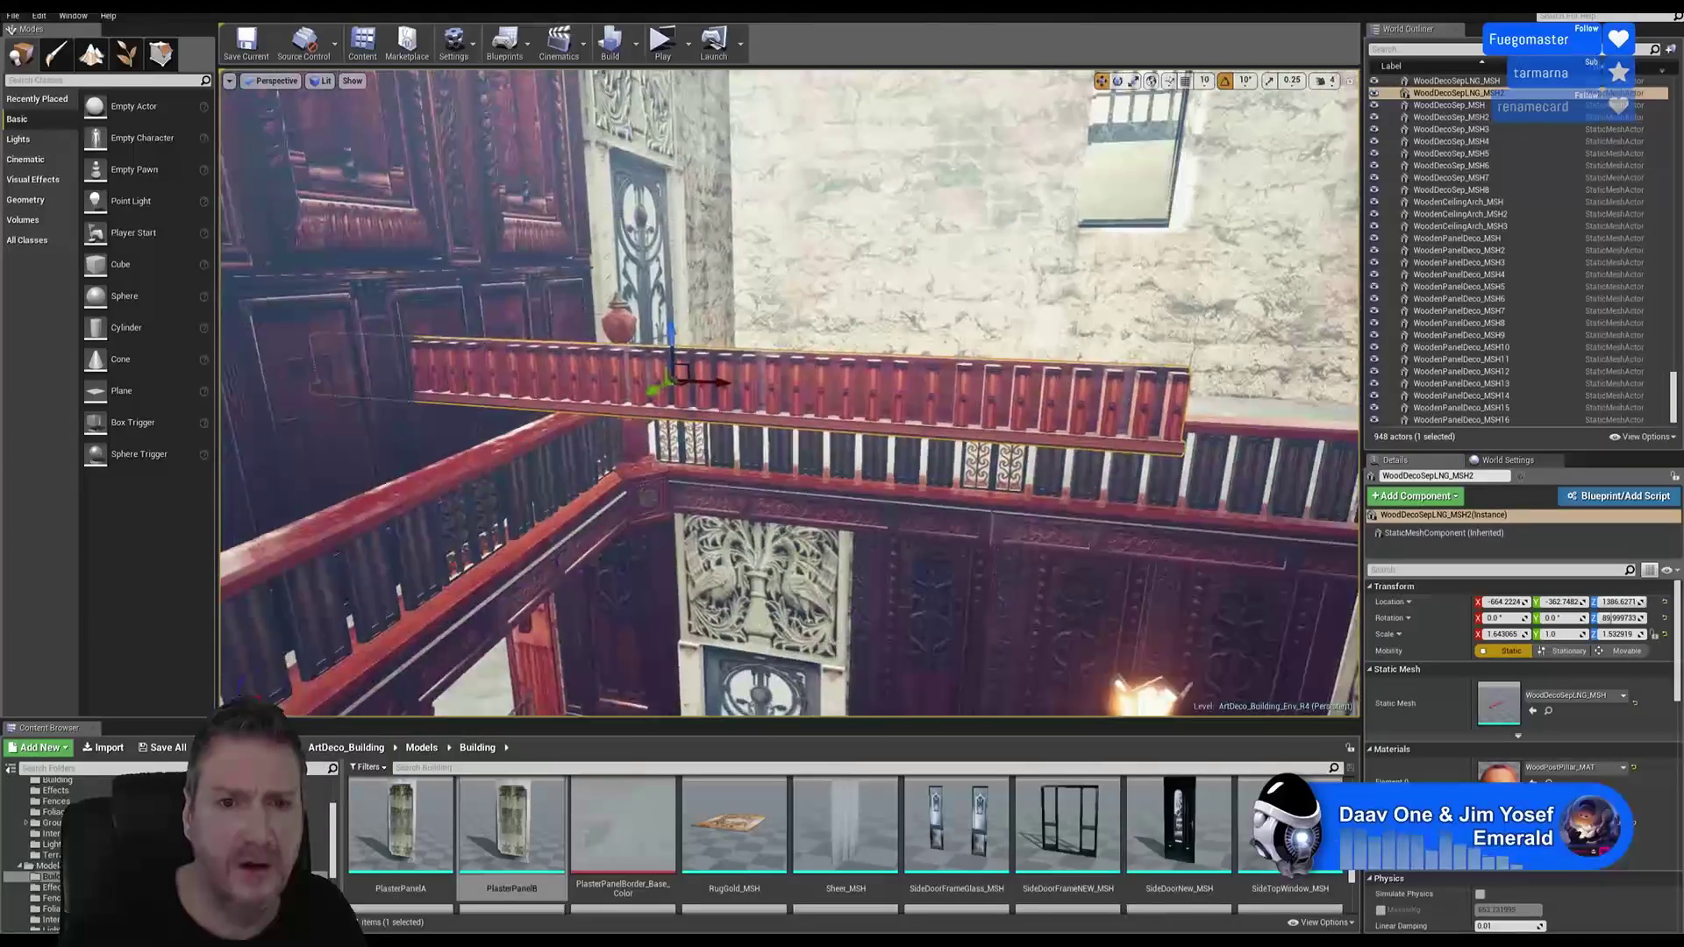
pyautogui.moveTo(750, 439); pyautogui.dragTo(763, 418, button='right')
pyautogui.moveTo(711, 404); pyautogui.dragTo(834, 78)
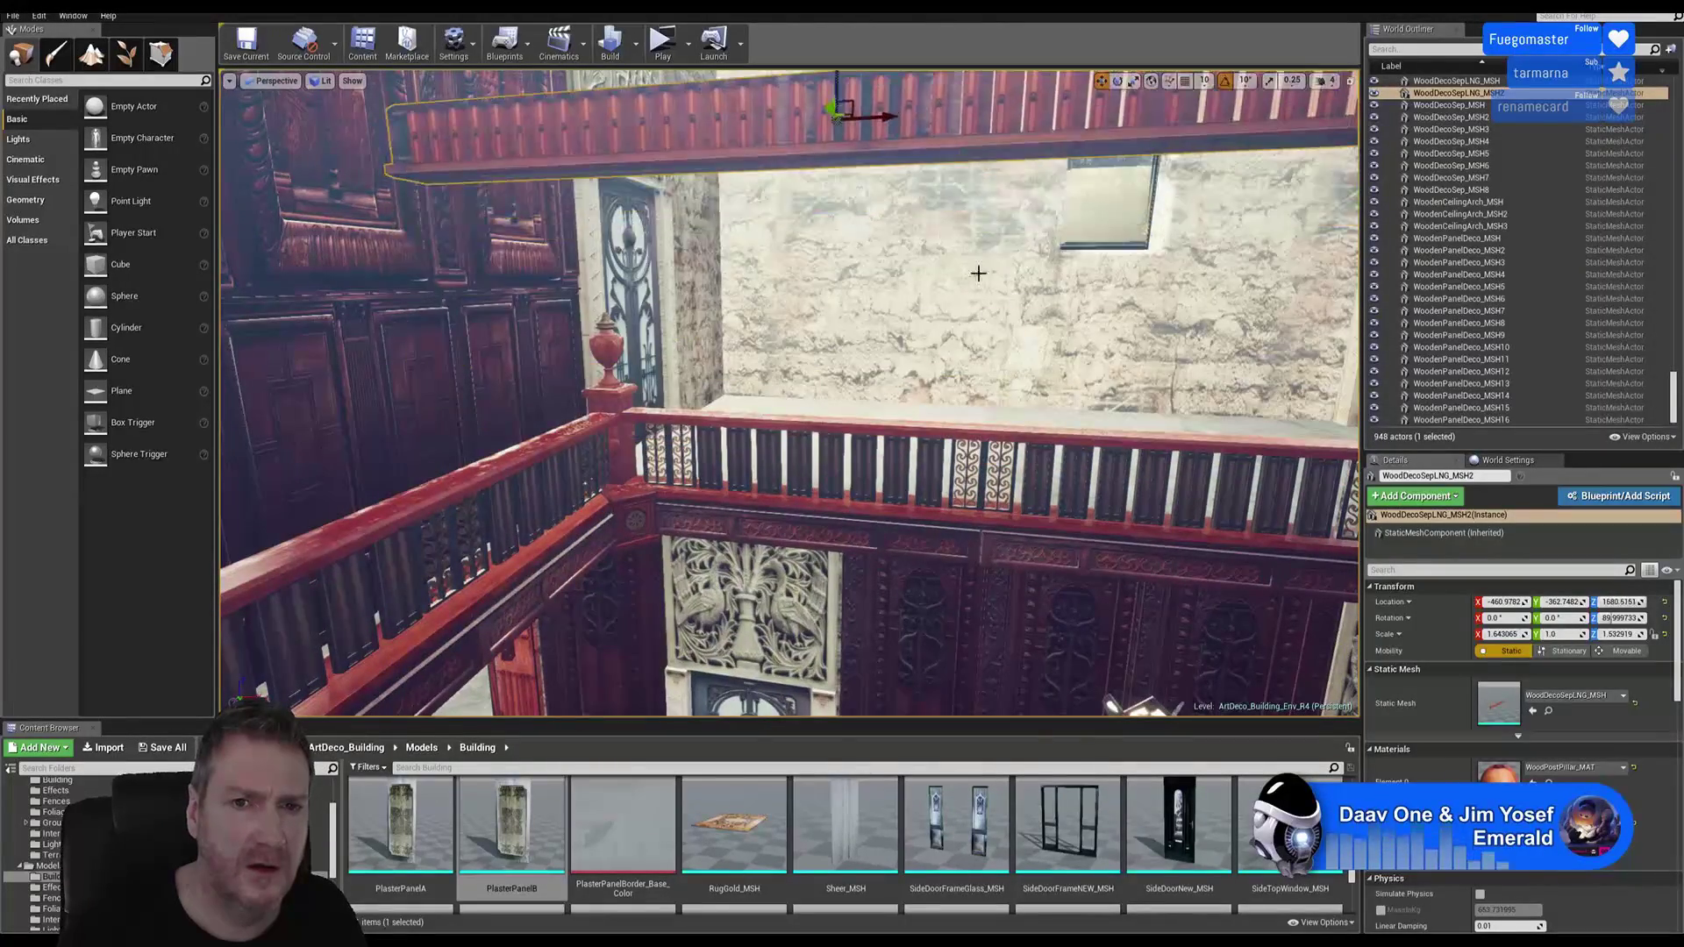
pyautogui.moveTo(977, 271); pyautogui.dragTo(847, 224, button='right')
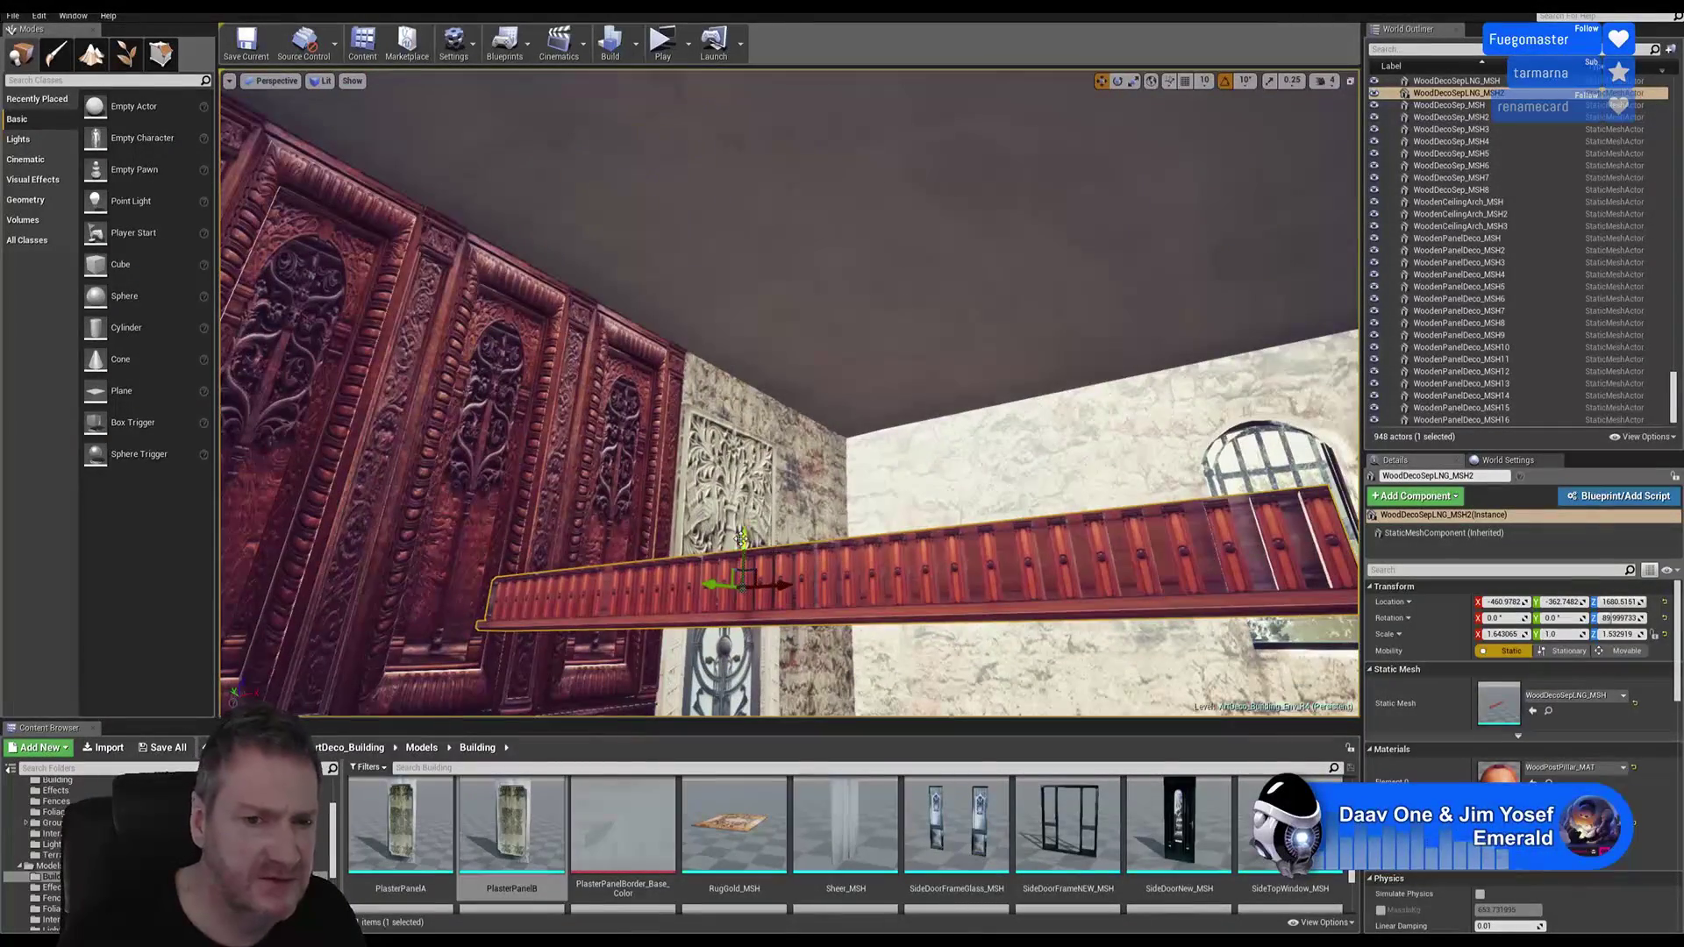
pyautogui.moveTo(743, 537); pyautogui.dragTo(910, 62)
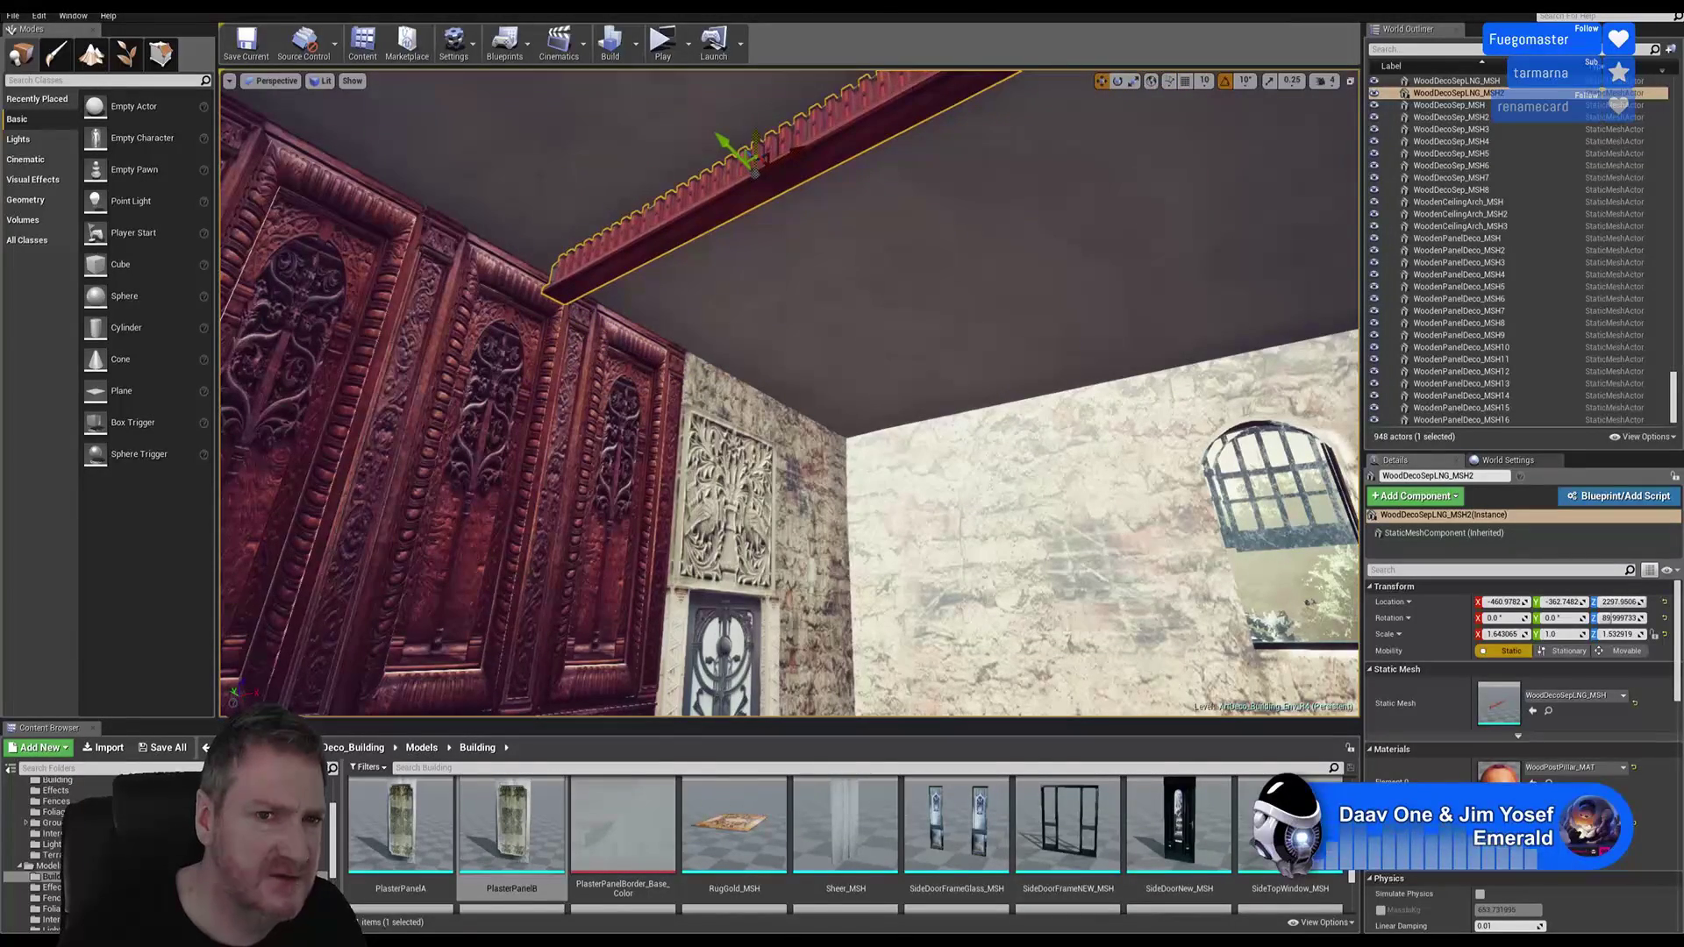
# Step: Slide the trim across the ceiling toward the arched-window wall, with one end meeting the edge of the wooden panels
pyautogui.moveTo(704, 298)
pyautogui.mouseDown(button='right')
pyautogui.moveTo(834, 329)
pyautogui.moveTo(605, 263)
pyautogui.moveTo(702, 294)
pyautogui.mouseUp(button='right')
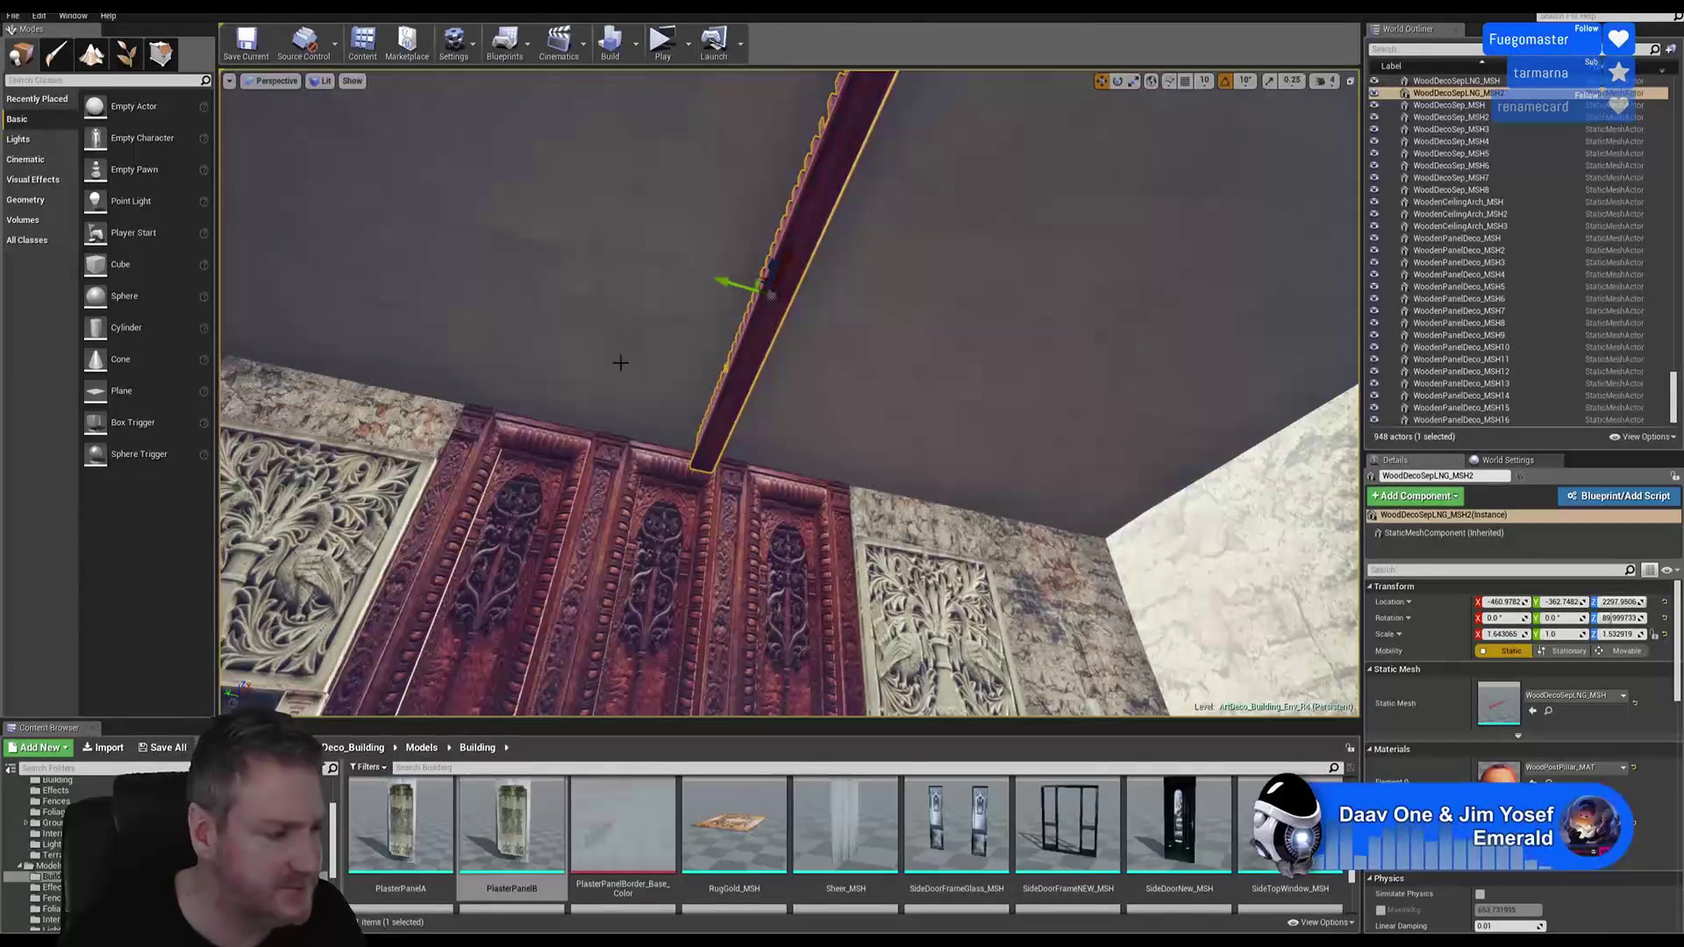
pyautogui.moveTo(729, 282); pyautogui.dragTo(892, 379)
pyautogui.moveTo(892, 379); pyautogui.dragTo(667, 321, button='right')
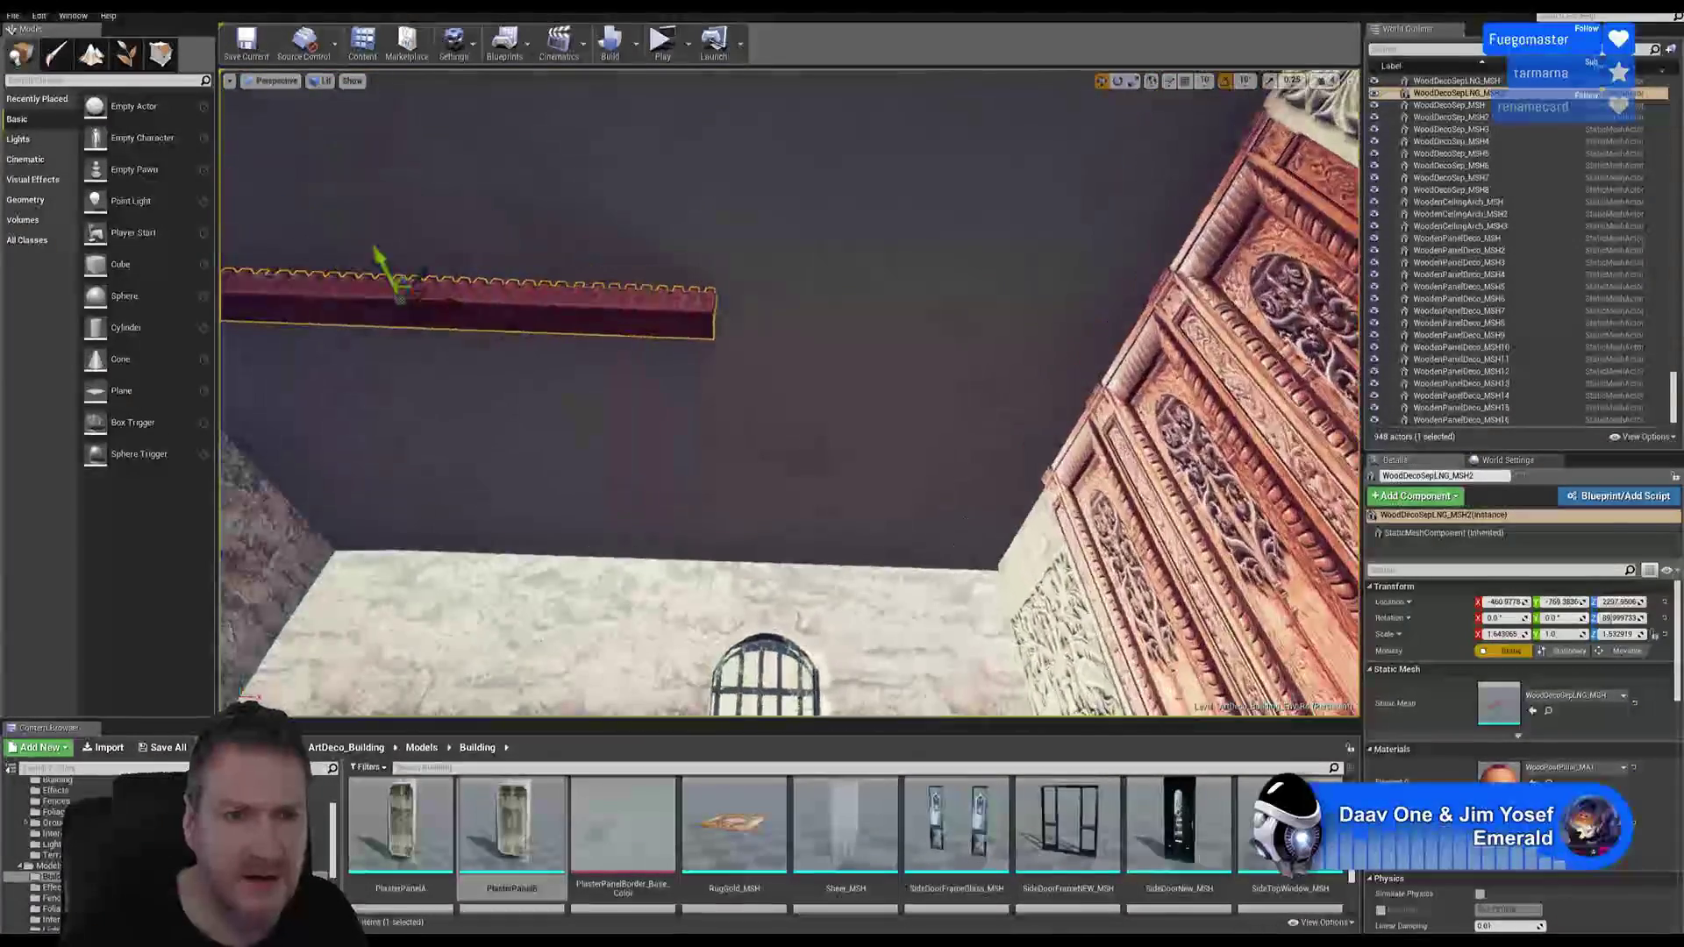
pyautogui.moveTo(463, 306); pyautogui.dragTo(912, 328)
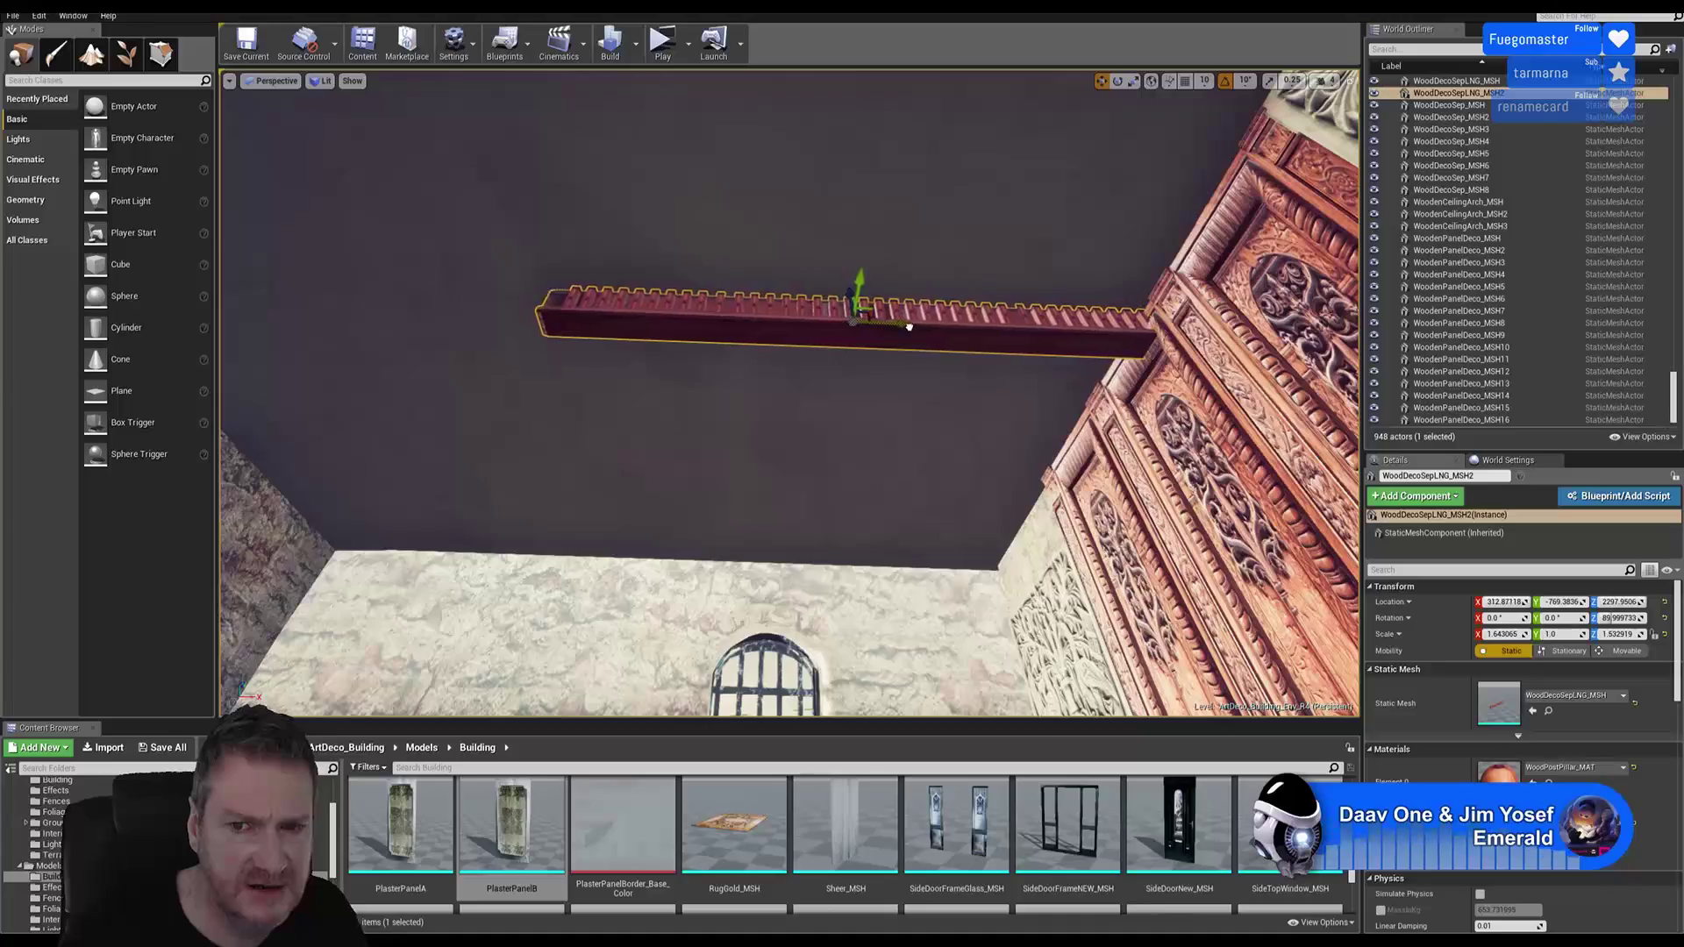
pyautogui.moveTo(913, 328); pyautogui.dragTo(961, 116, button='right')
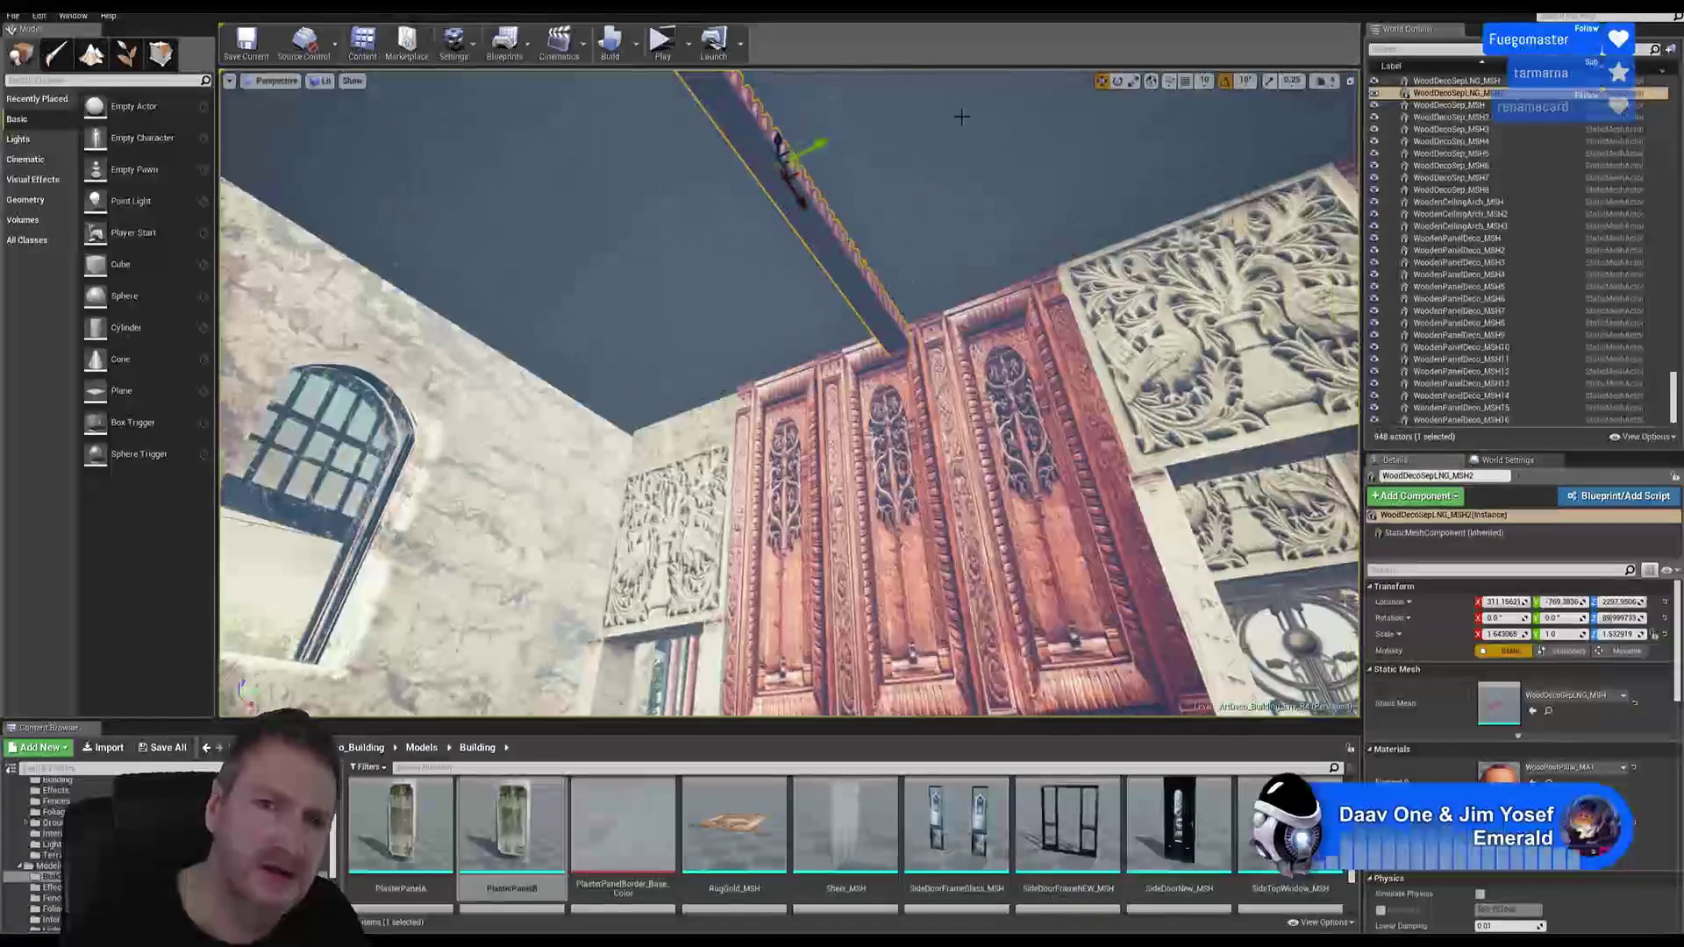
pyautogui.moveTo(825, 145); pyautogui.dragTo(629, 233)
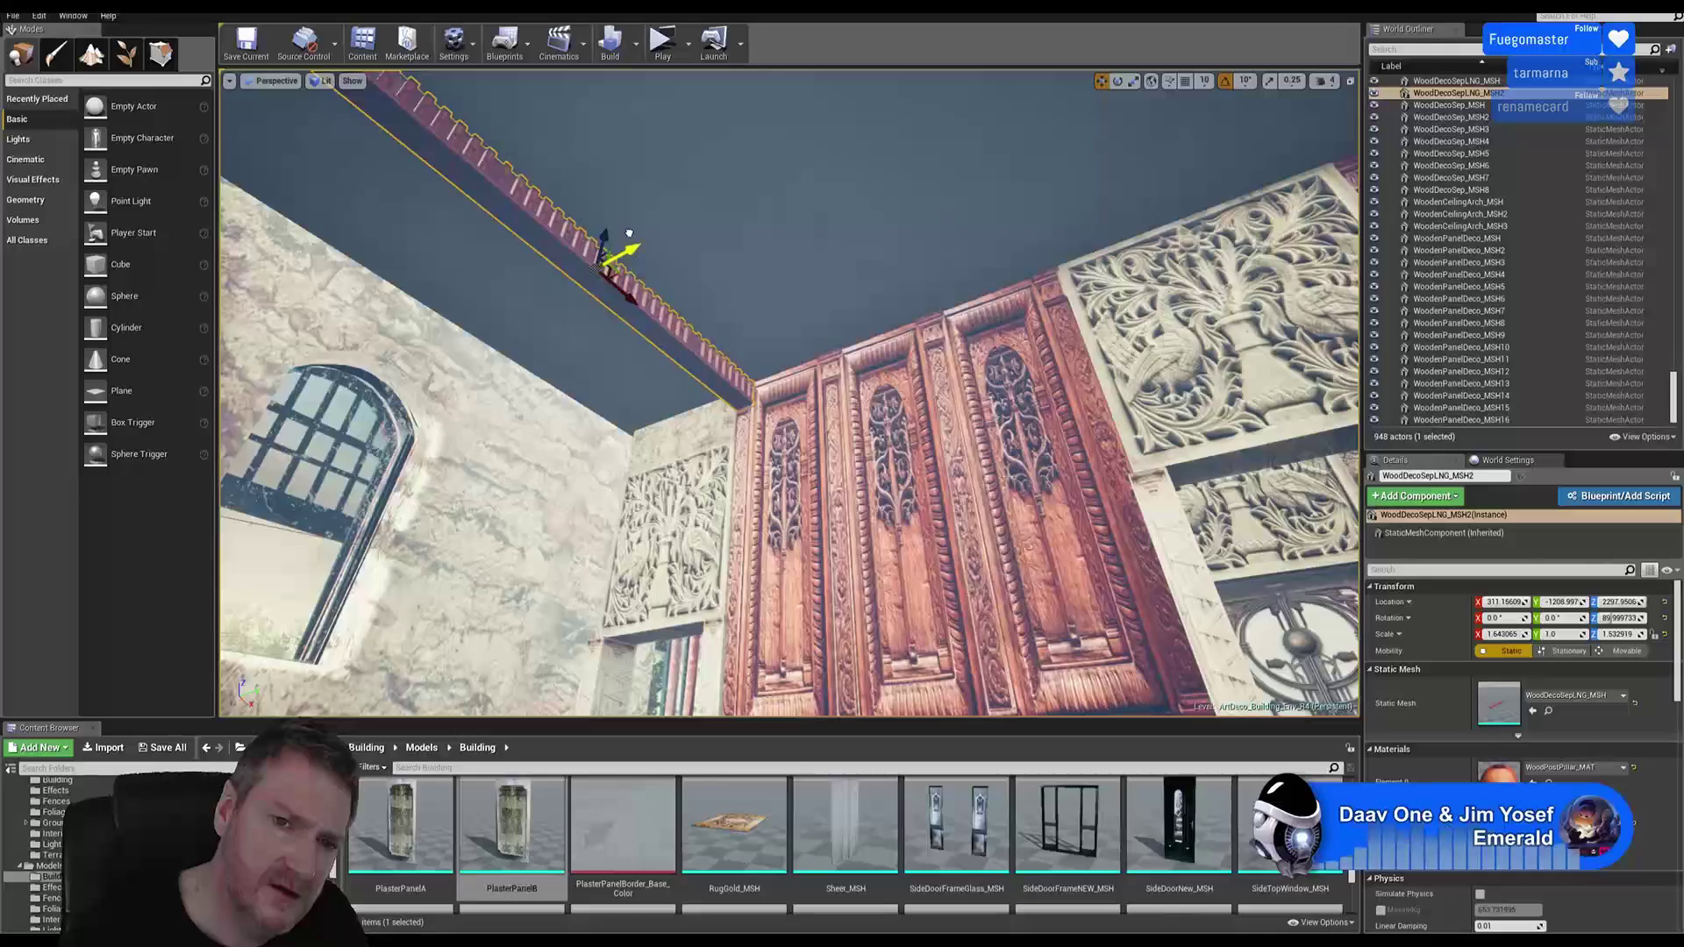
# Step: Duplicate the ceiling trim and place the copy end to end with it, reaching the opposite side wall
pyautogui.moveTo(629, 246); pyautogui.dragTo(588, 206, button='right')
pyautogui.moveTo(942, 269); pyautogui.dragTo(950, 270, button='right')
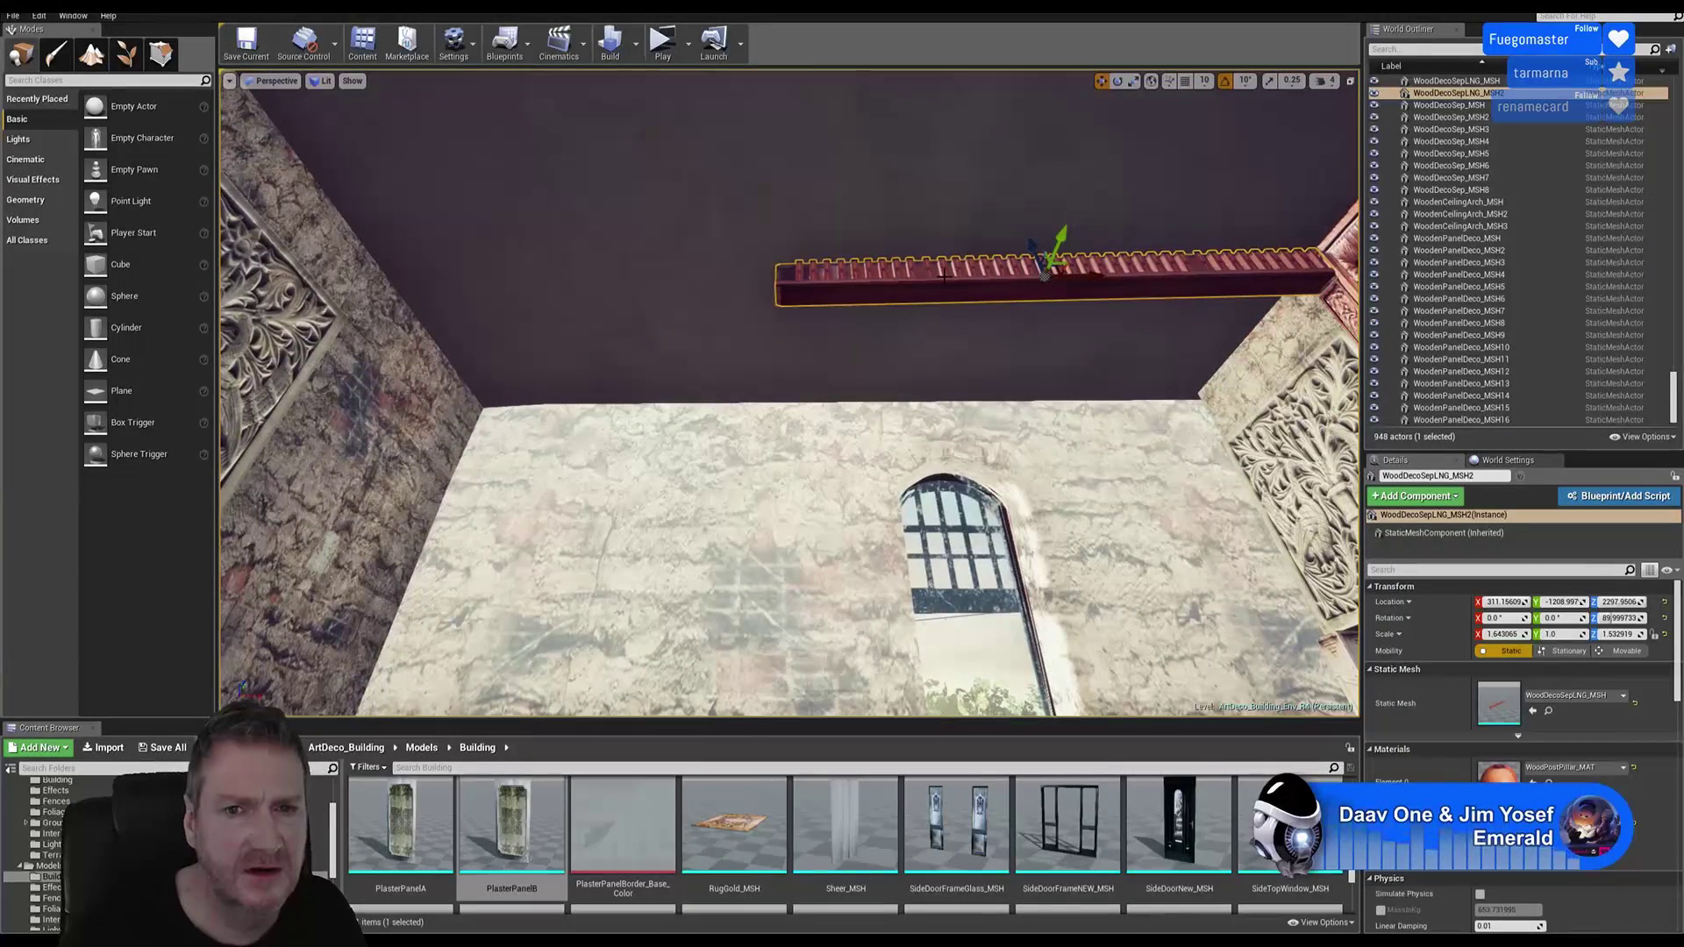
pyautogui.rightClick(944, 287)
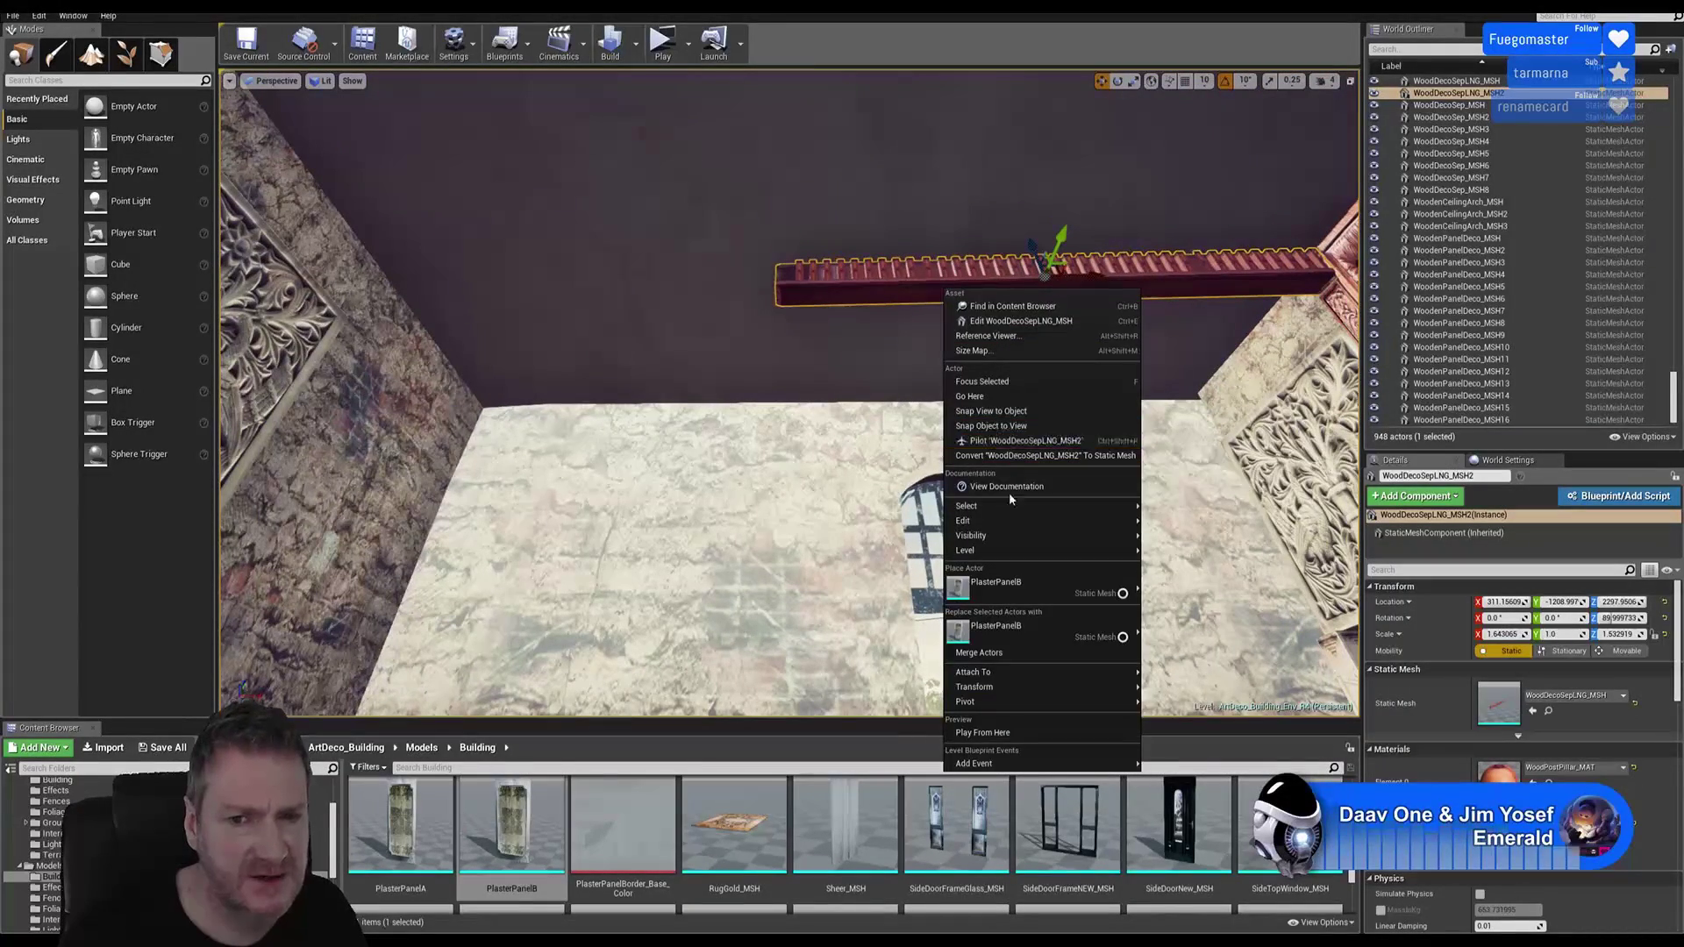
pyautogui.moveTo(1007, 513)
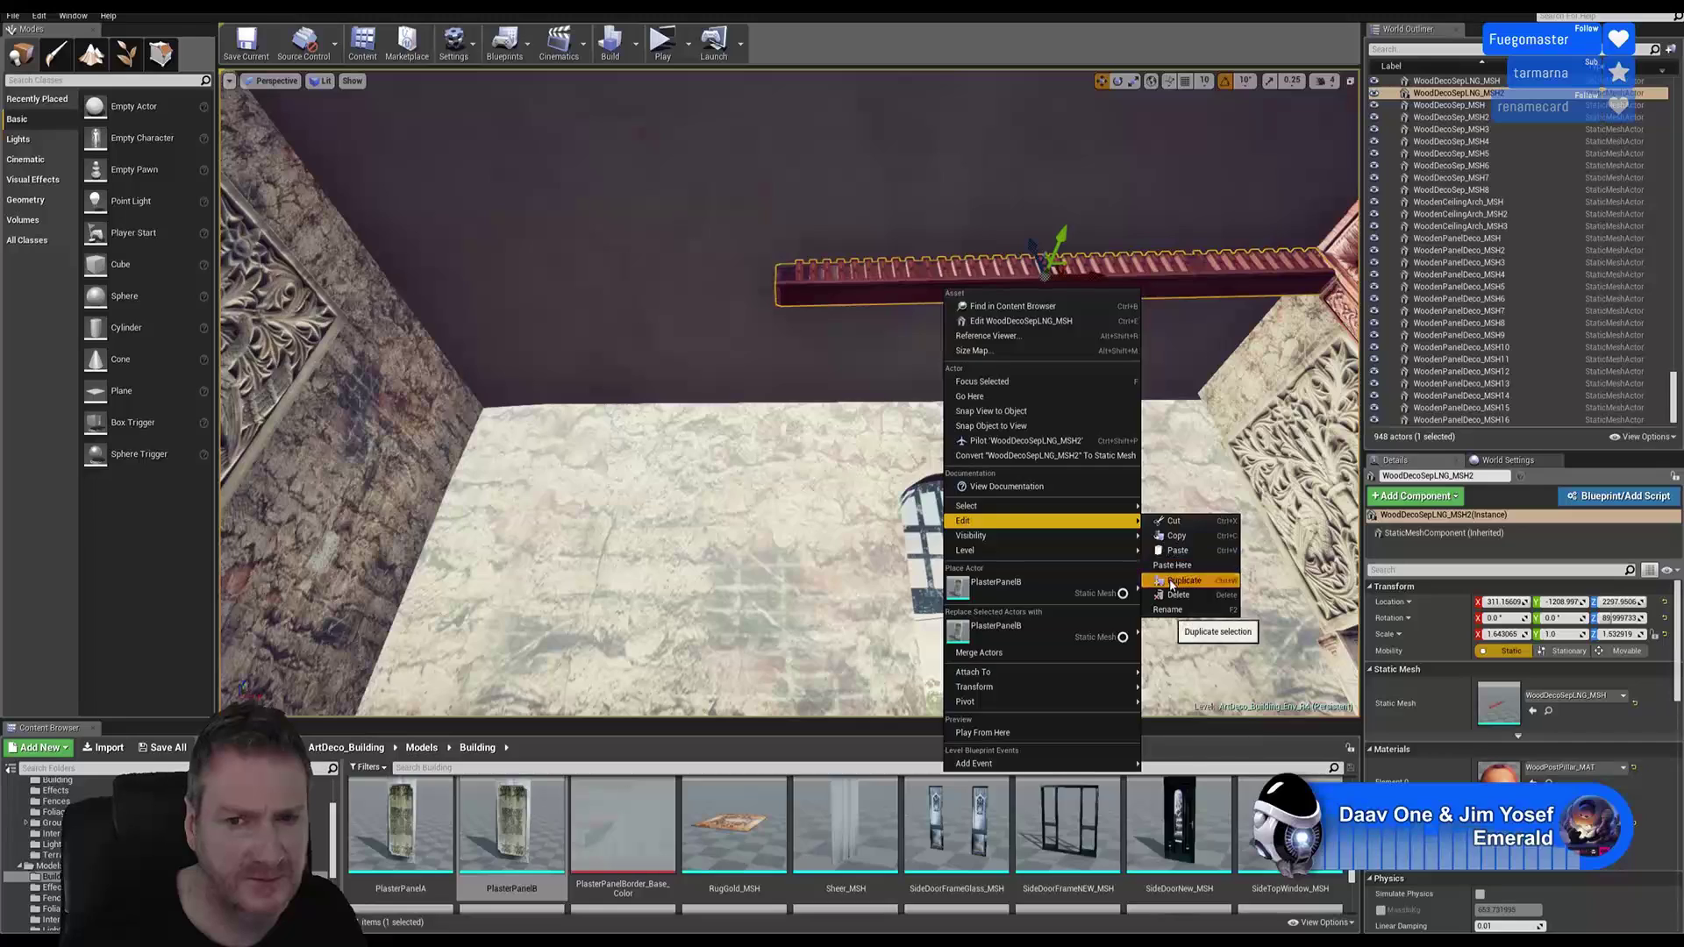
pyautogui.click(1188, 577)
pyautogui.moveTo(1089, 276); pyautogui.dragTo(623, 300)
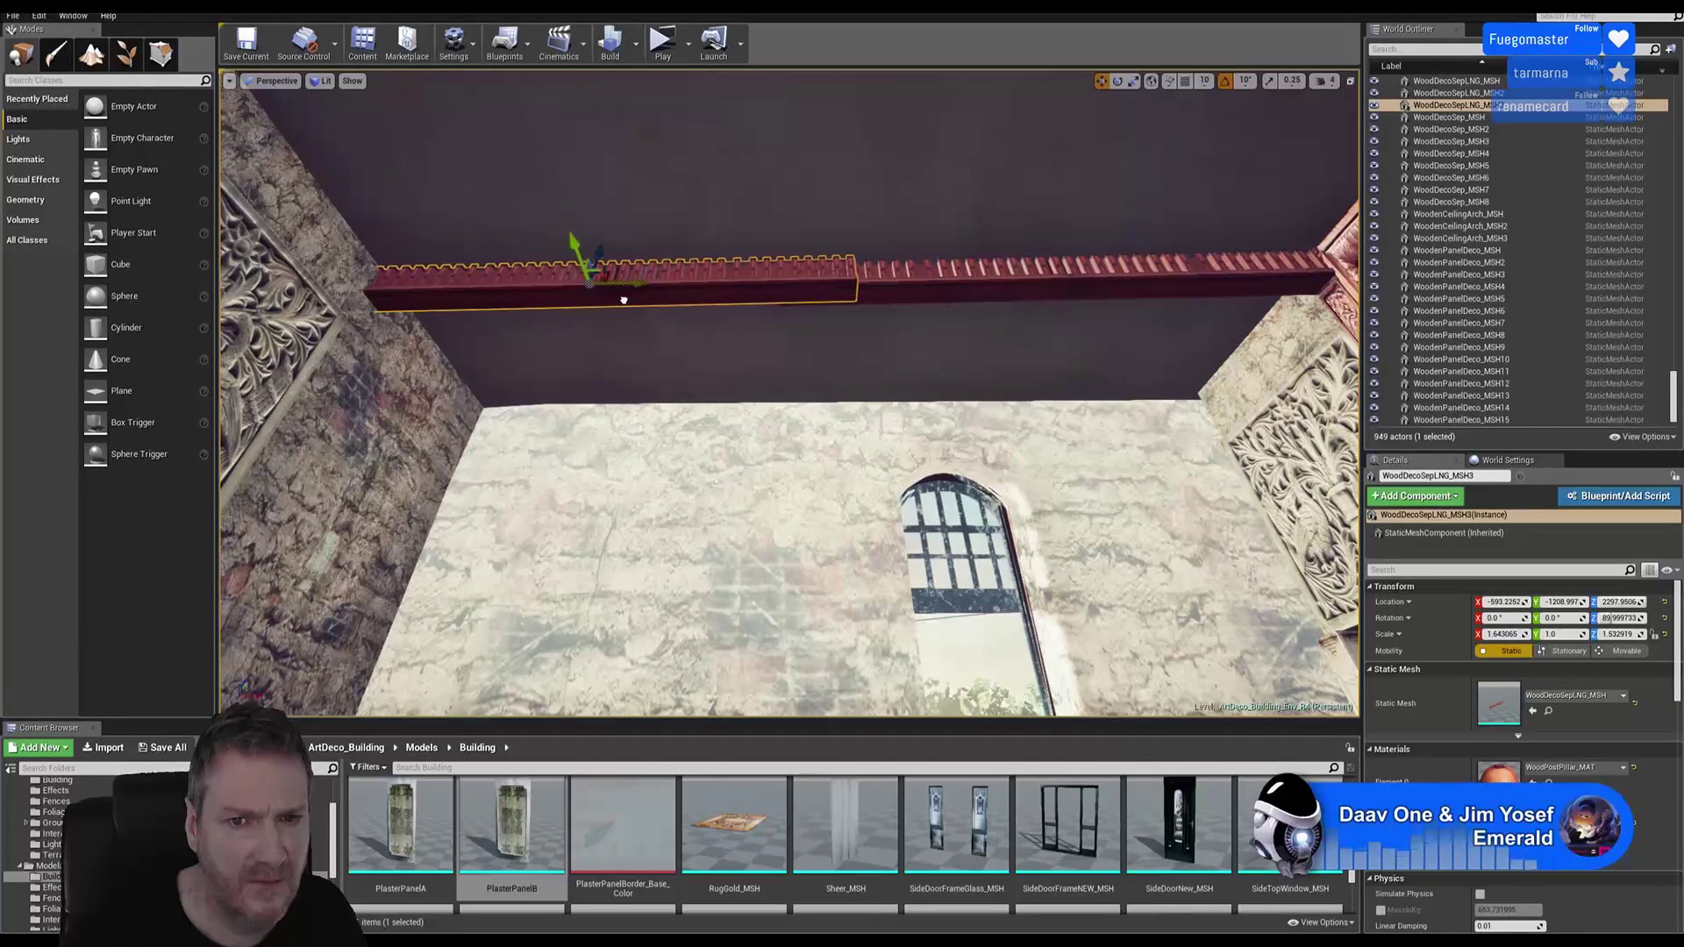
# Step: Shift the second trim piece along its length to an X location of about -528, overlapping the first so the slats line up
pyautogui.moveTo(864, 357); pyautogui.dragTo(772, 228, button='right')
pyautogui.moveTo(785, 369); pyautogui.dragTo(784, 475, button='right')
pyautogui.moveTo(697, 511); pyautogui.dragTo(703, 514)
pyautogui.moveTo(739, 517); pyautogui.dragTo(740, 517, button='right')
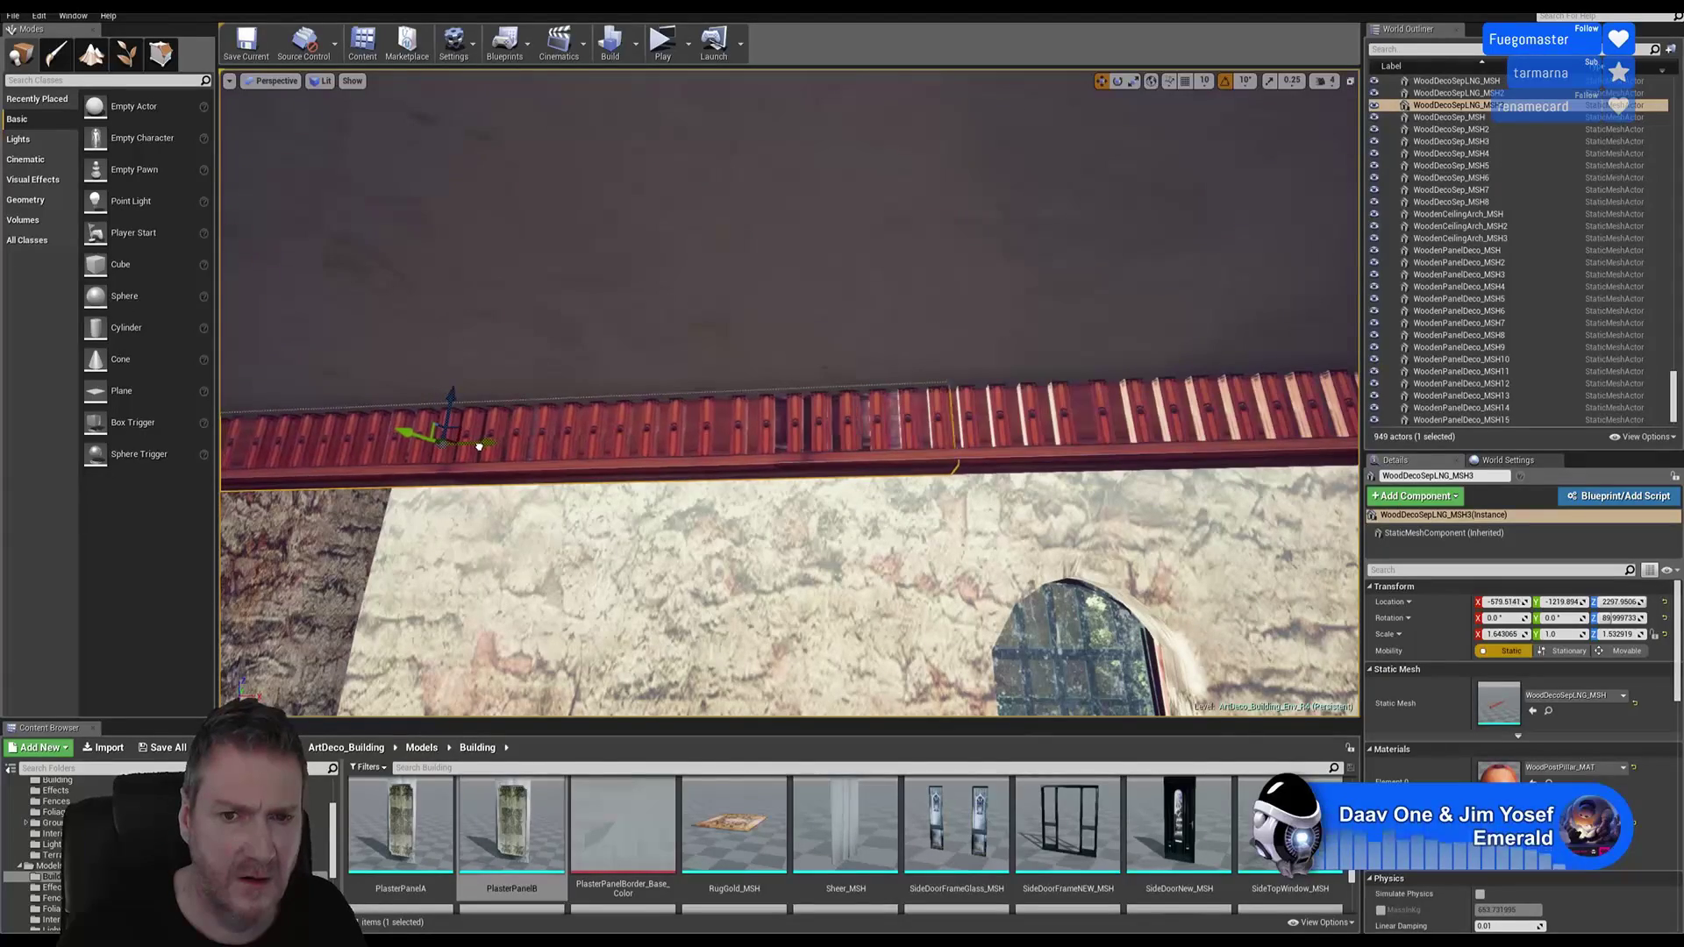
pyautogui.moveTo(740, 518); pyautogui.dragTo(740, 518, button='right')
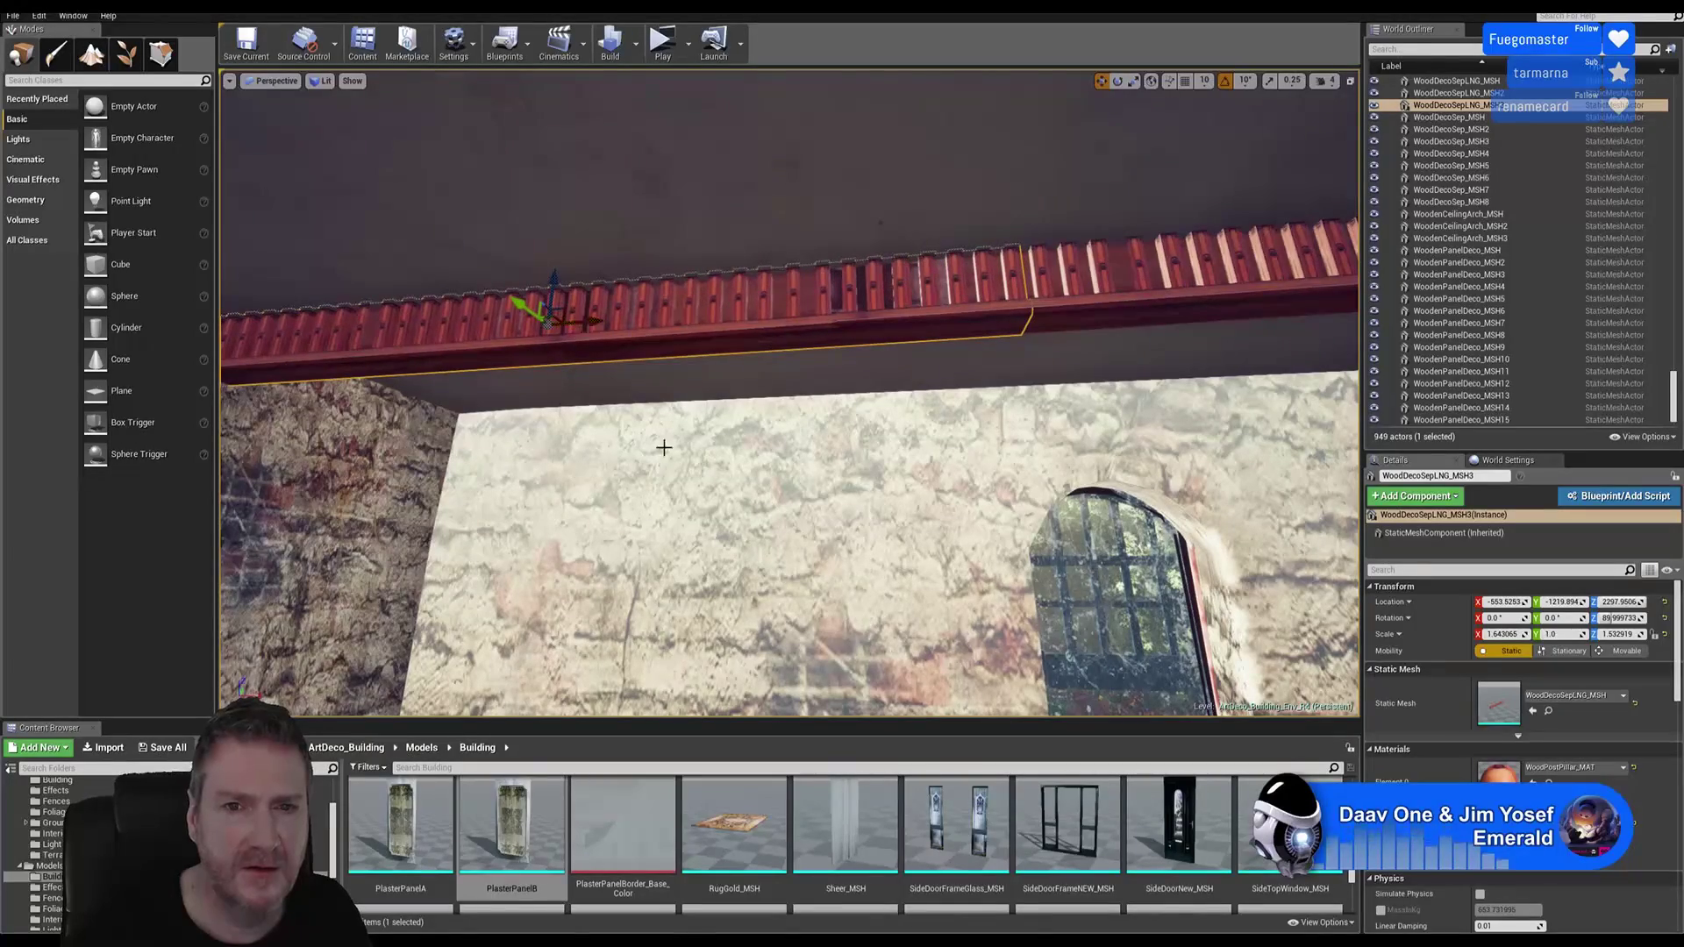
pyautogui.moveTo(664, 448); pyautogui.dragTo(664, 448, button='right')
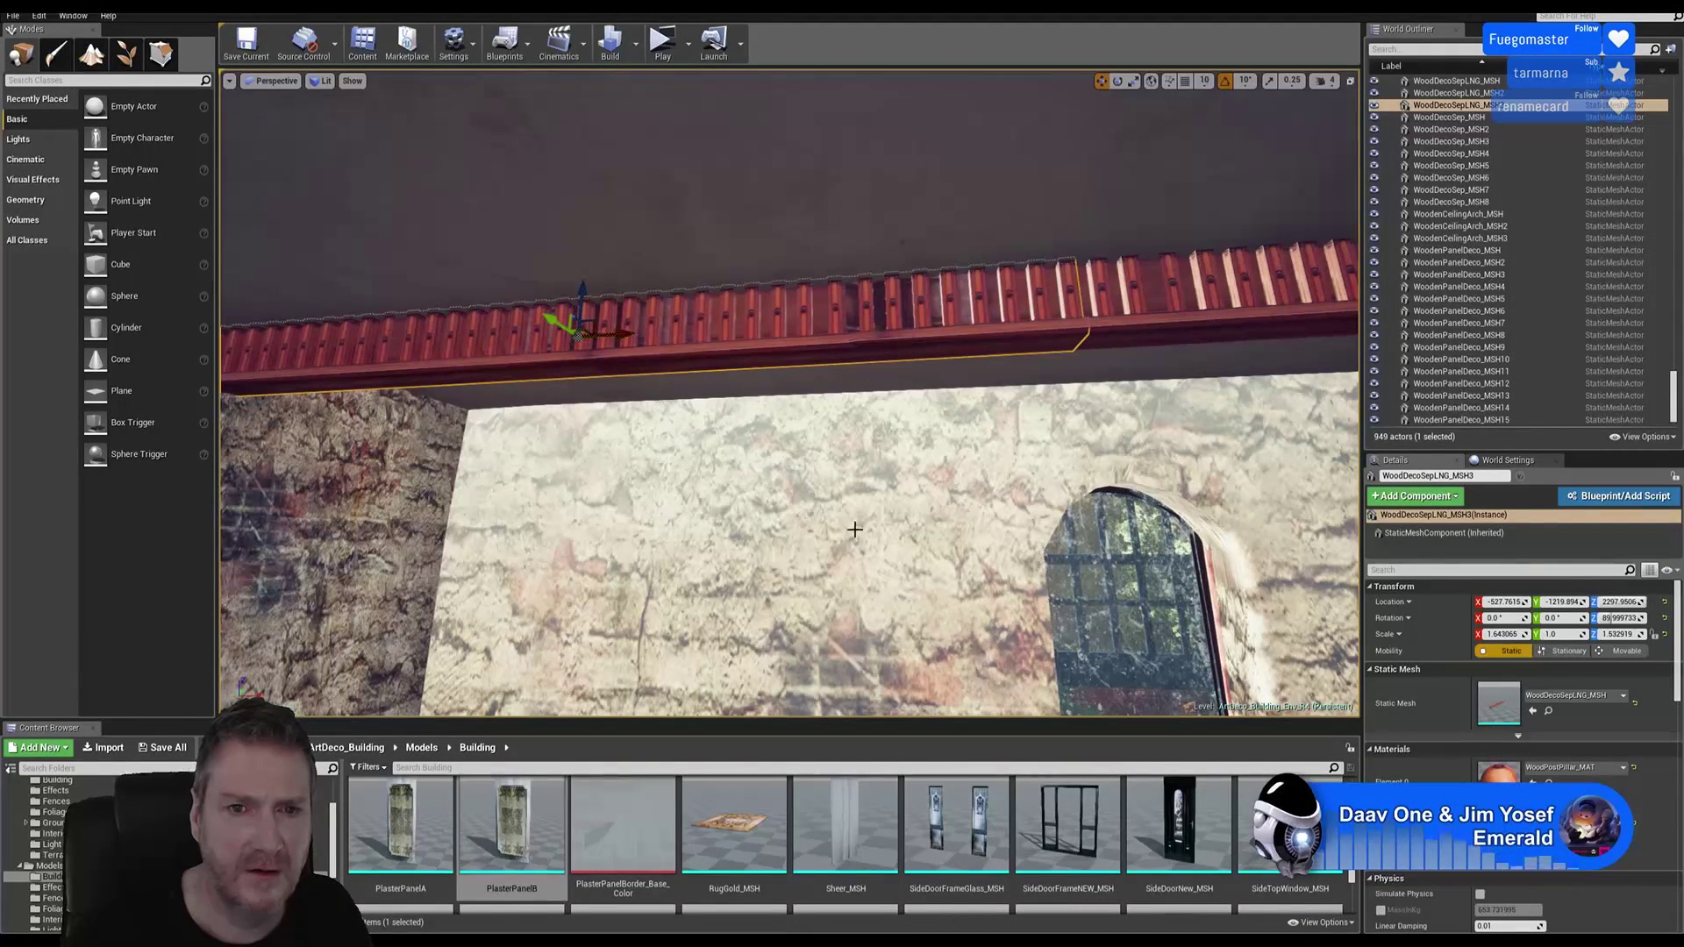
pyautogui.moveTo(856, 529); pyautogui.dragTo(855, 529, button='right')
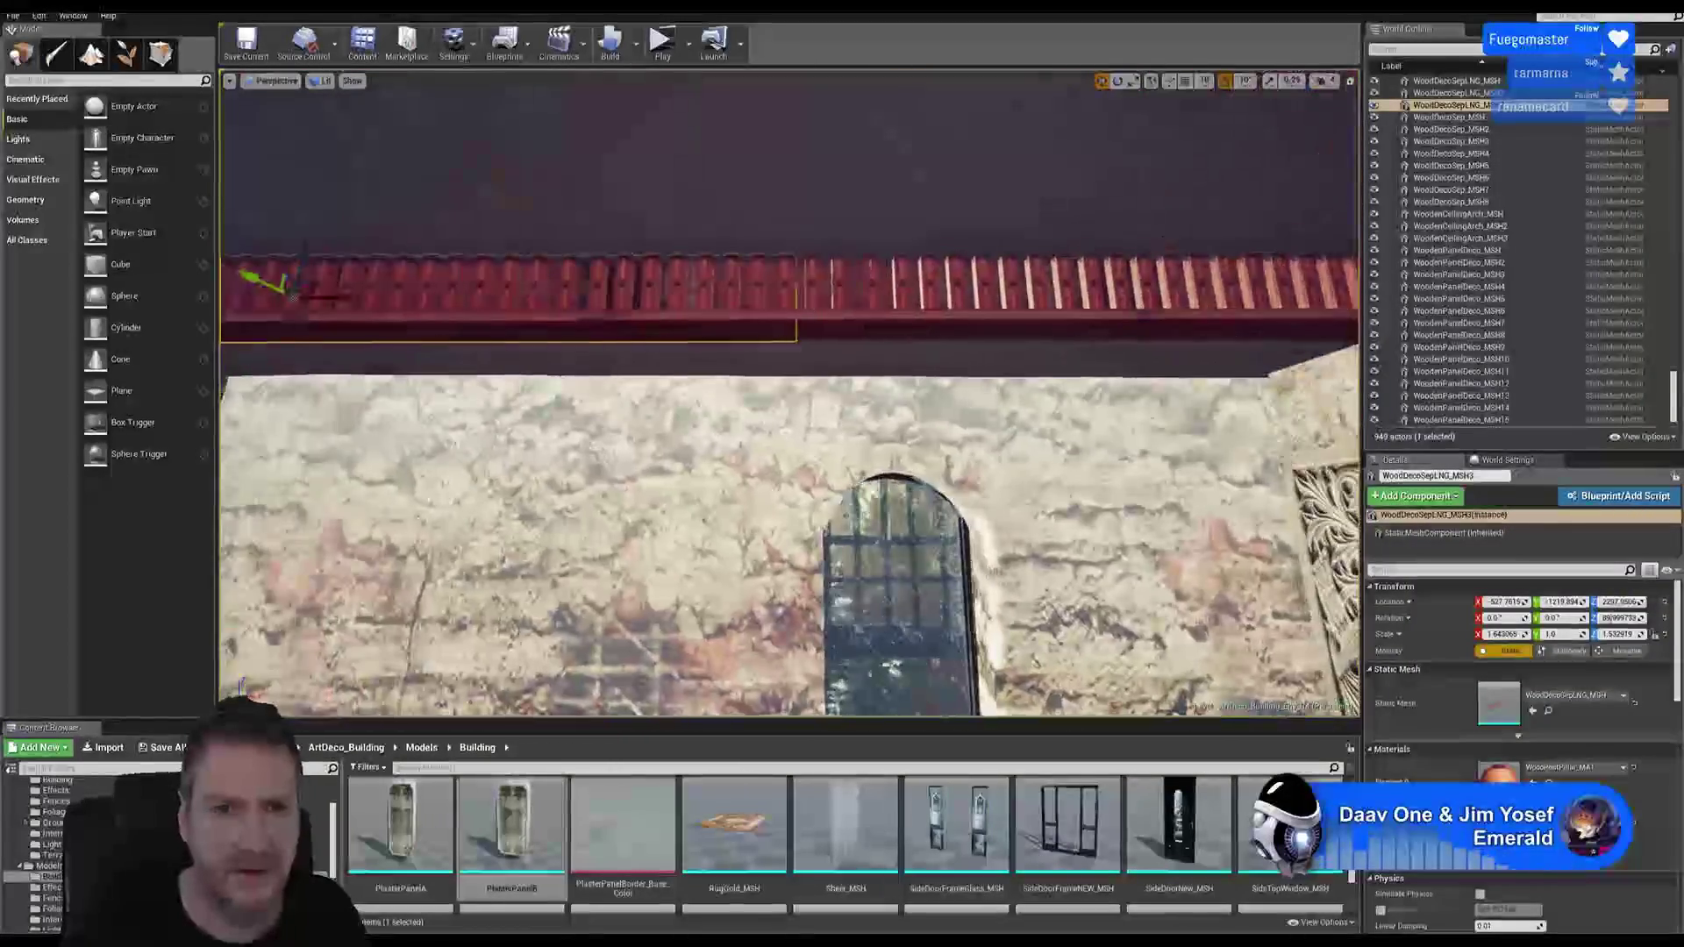
pyautogui.moveTo(1018, 394); pyautogui.dragTo(1018, 393, button='right')
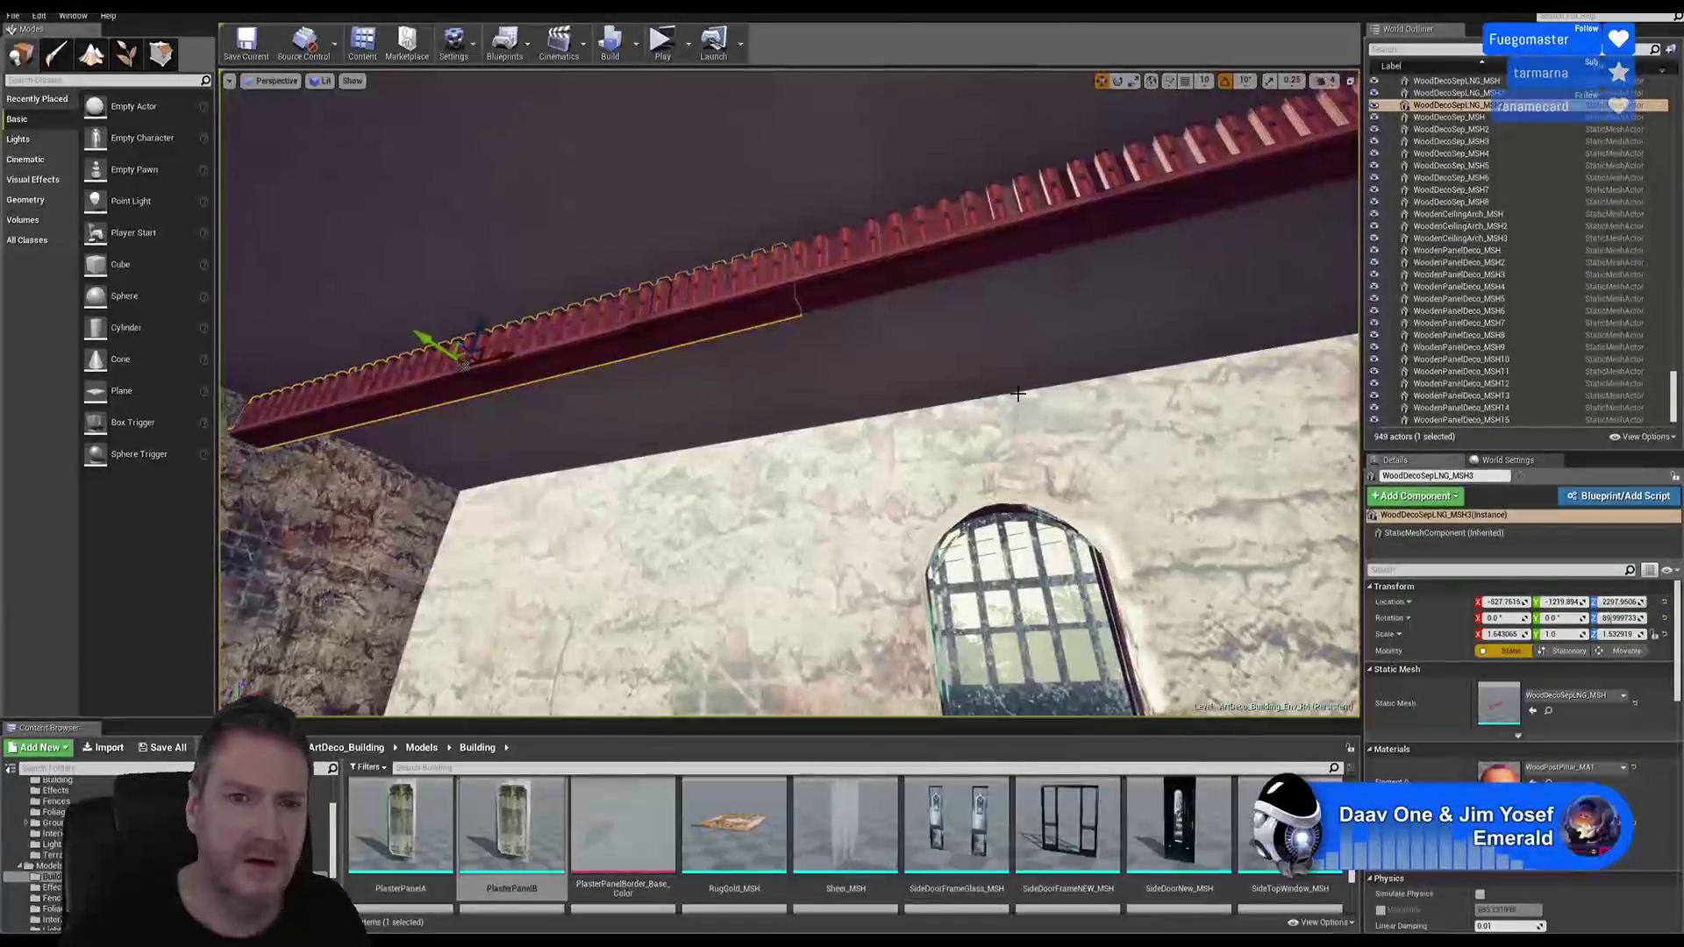
# Step: Nudge the second trim piece in depth to sit flush with the first along the underside, and deselect it
pyautogui.press('Escape')
pyautogui.moveTo(809, 348); pyautogui.dragTo(810, 349, button='right')
pyautogui.moveTo(790, 395); pyautogui.dragTo(859, 521, button='right')
pyautogui.click(784, 483)
pyautogui.click(776, 517)
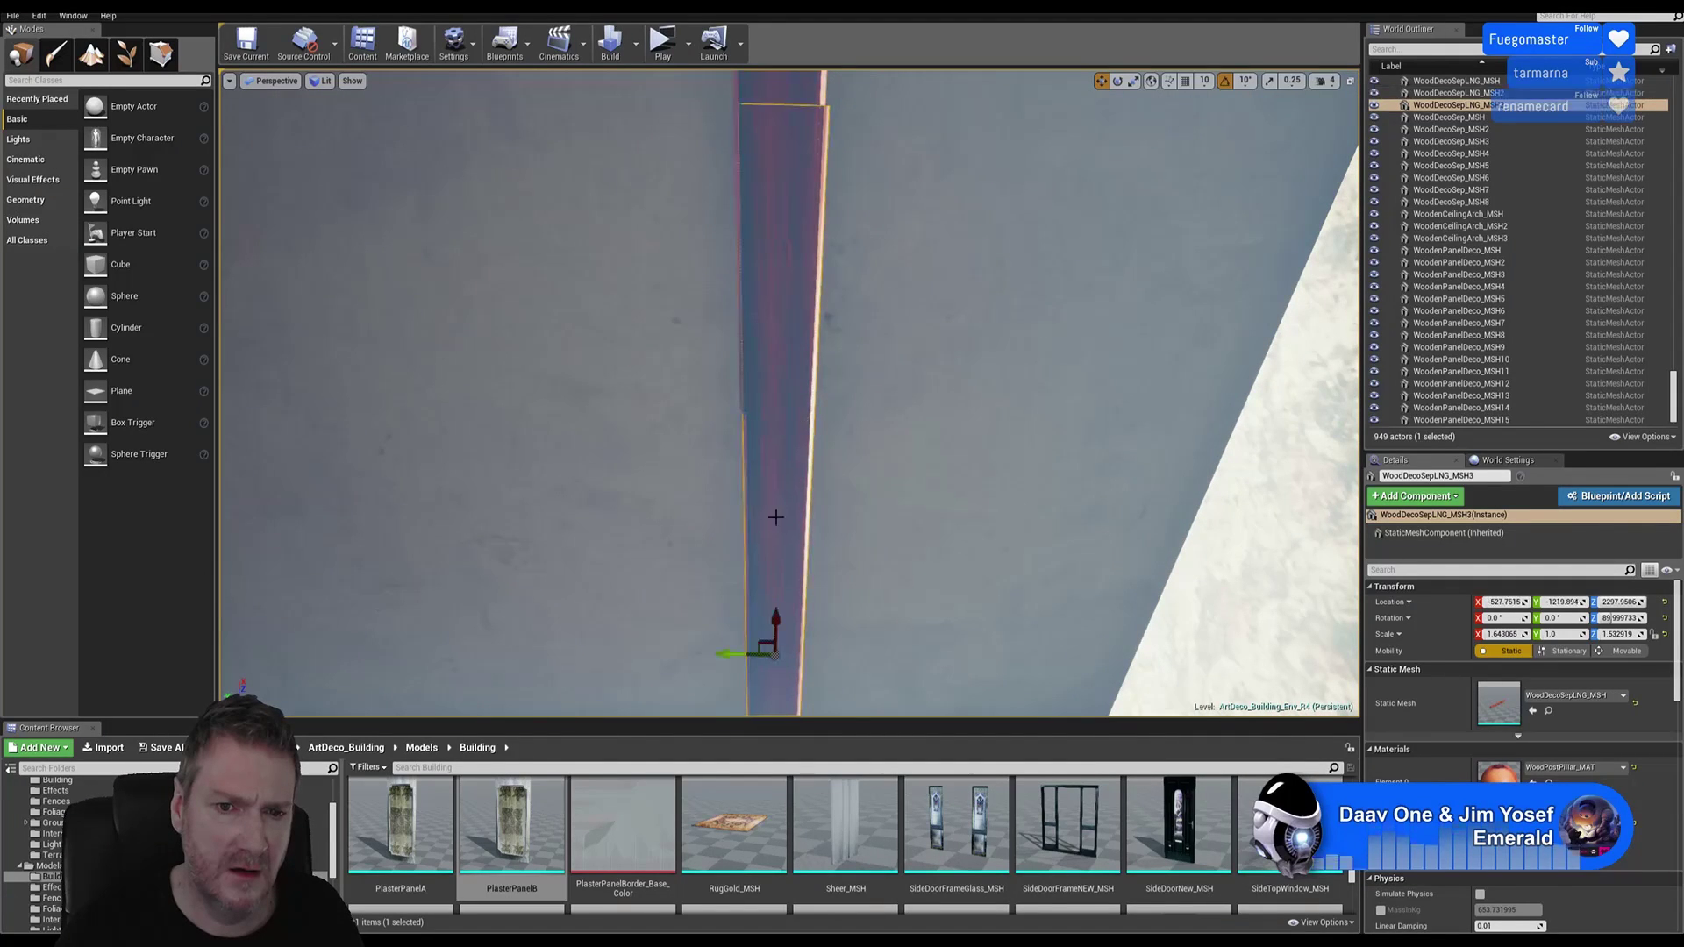
pyautogui.moveTo(742, 652); pyautogui.dragTo(730, 655)
pyautogui.press('Escape')
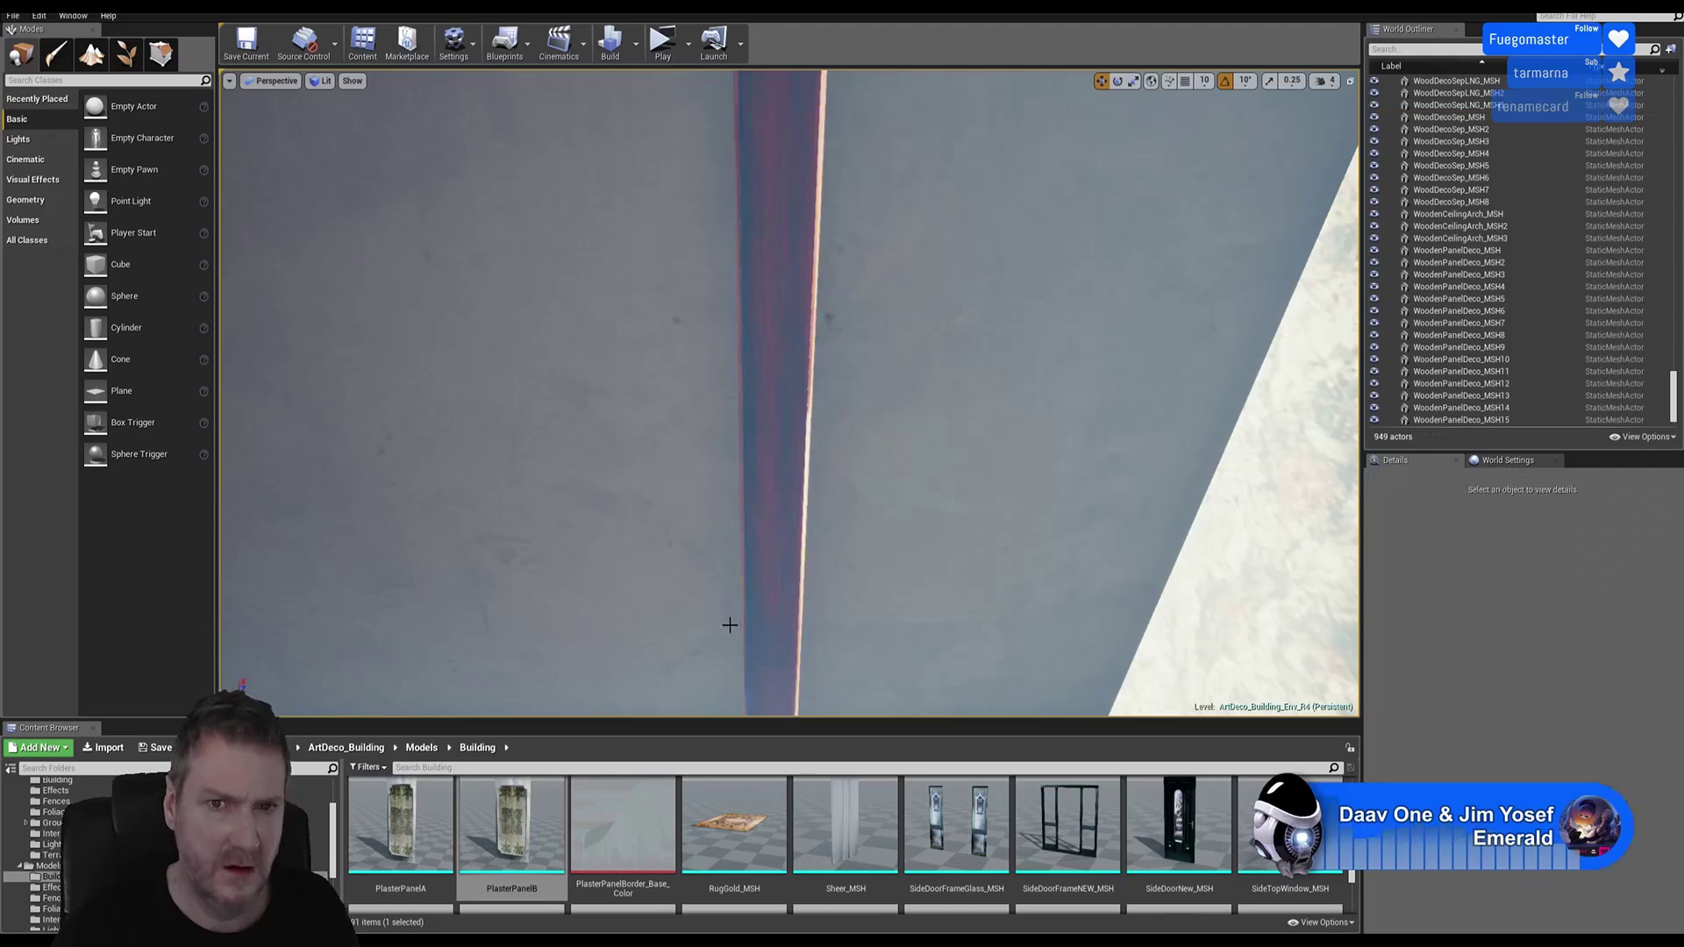
pyautogui.moveTo(729, 624); pyautogui.dragTo(820, 472, button='right')
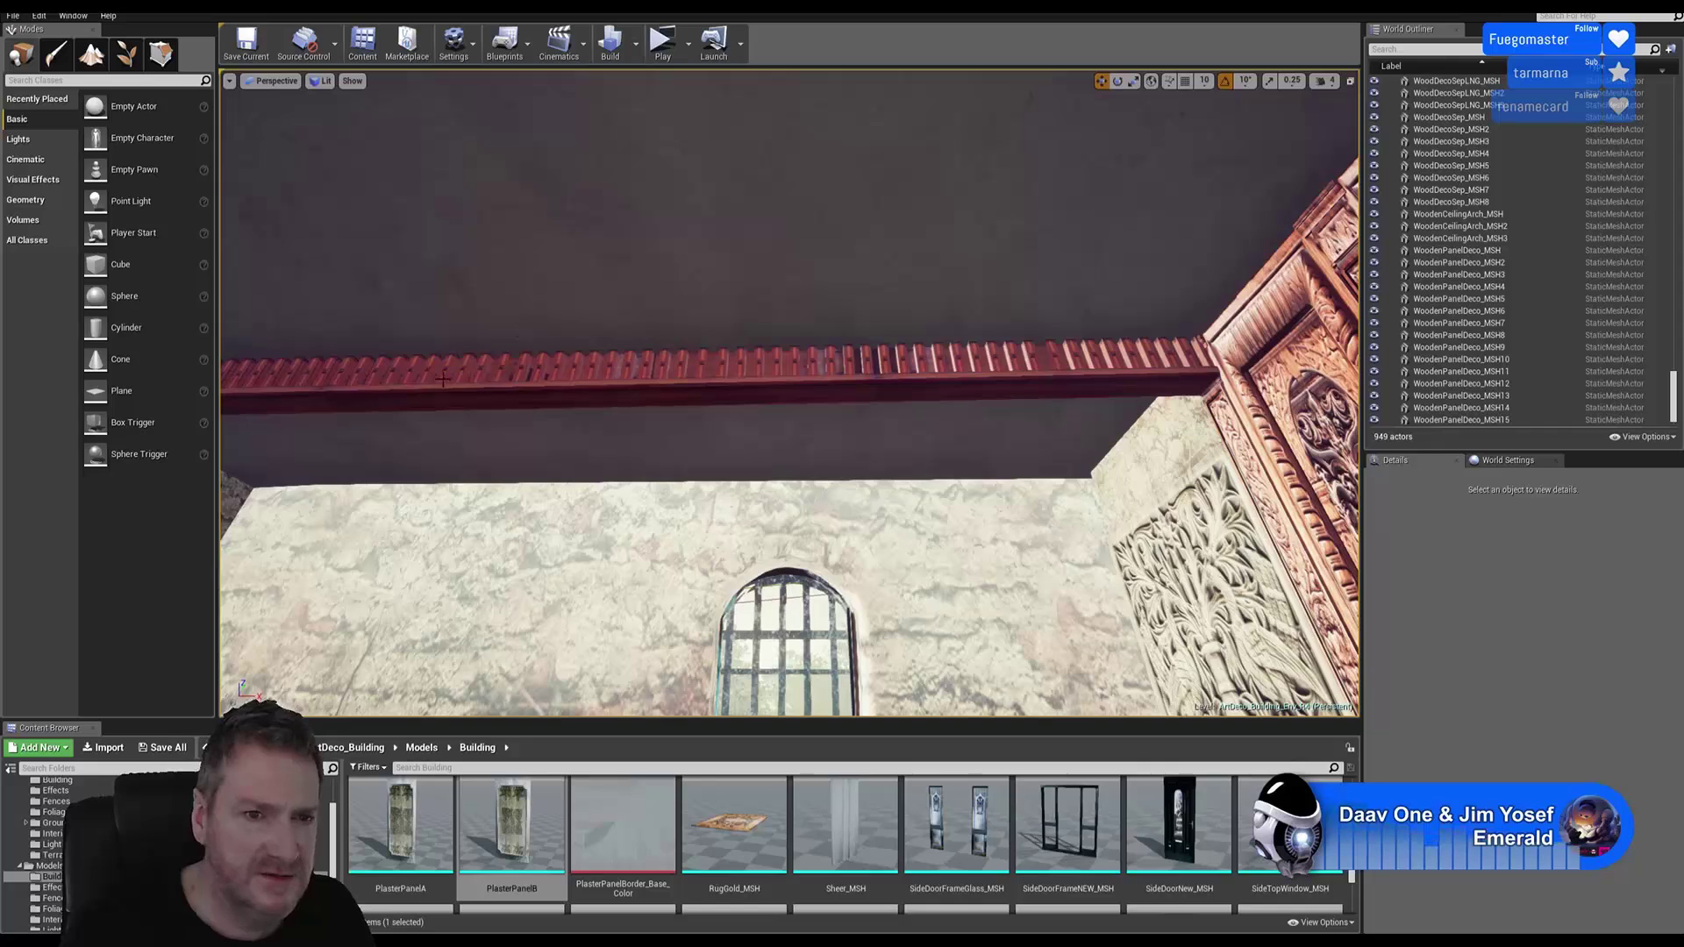
# Step: Select both ceiling trim pieces in the row and duplicate them
pyautogui.click(909, 372)
pyautogui.keyDown('ctrl'); pyautogui.click(855, 368); pyautogui.keyUp('ctrl')
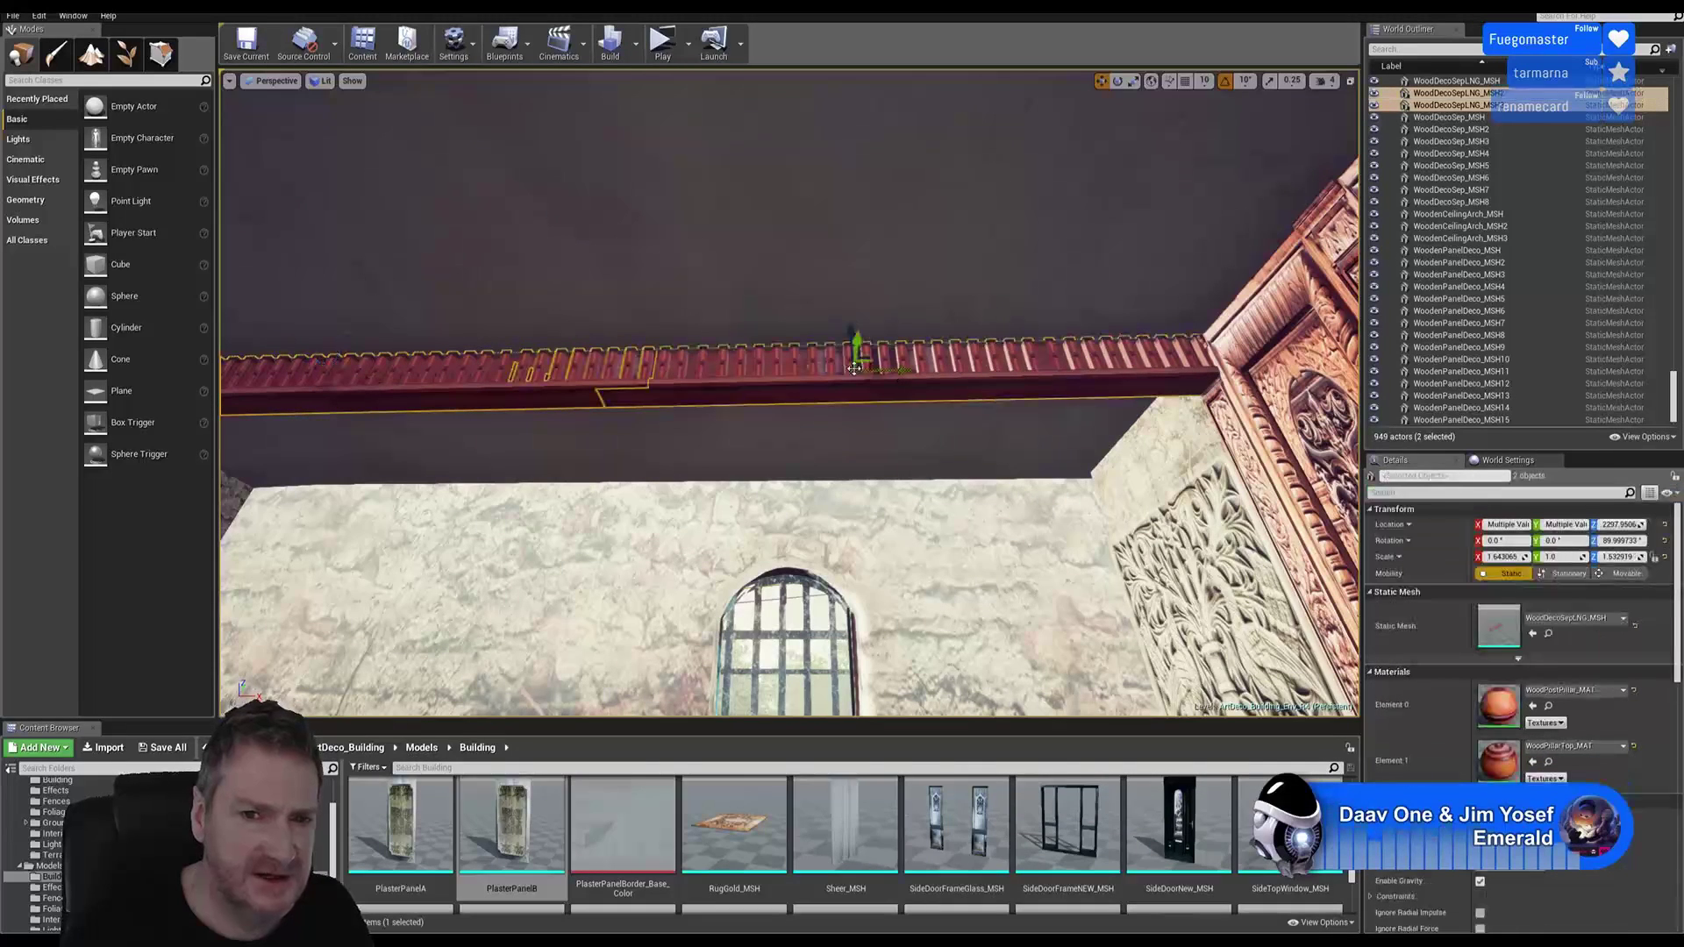
pyautogui.rightClick(807, 373)
pyautogui.moveTo(843, 585)
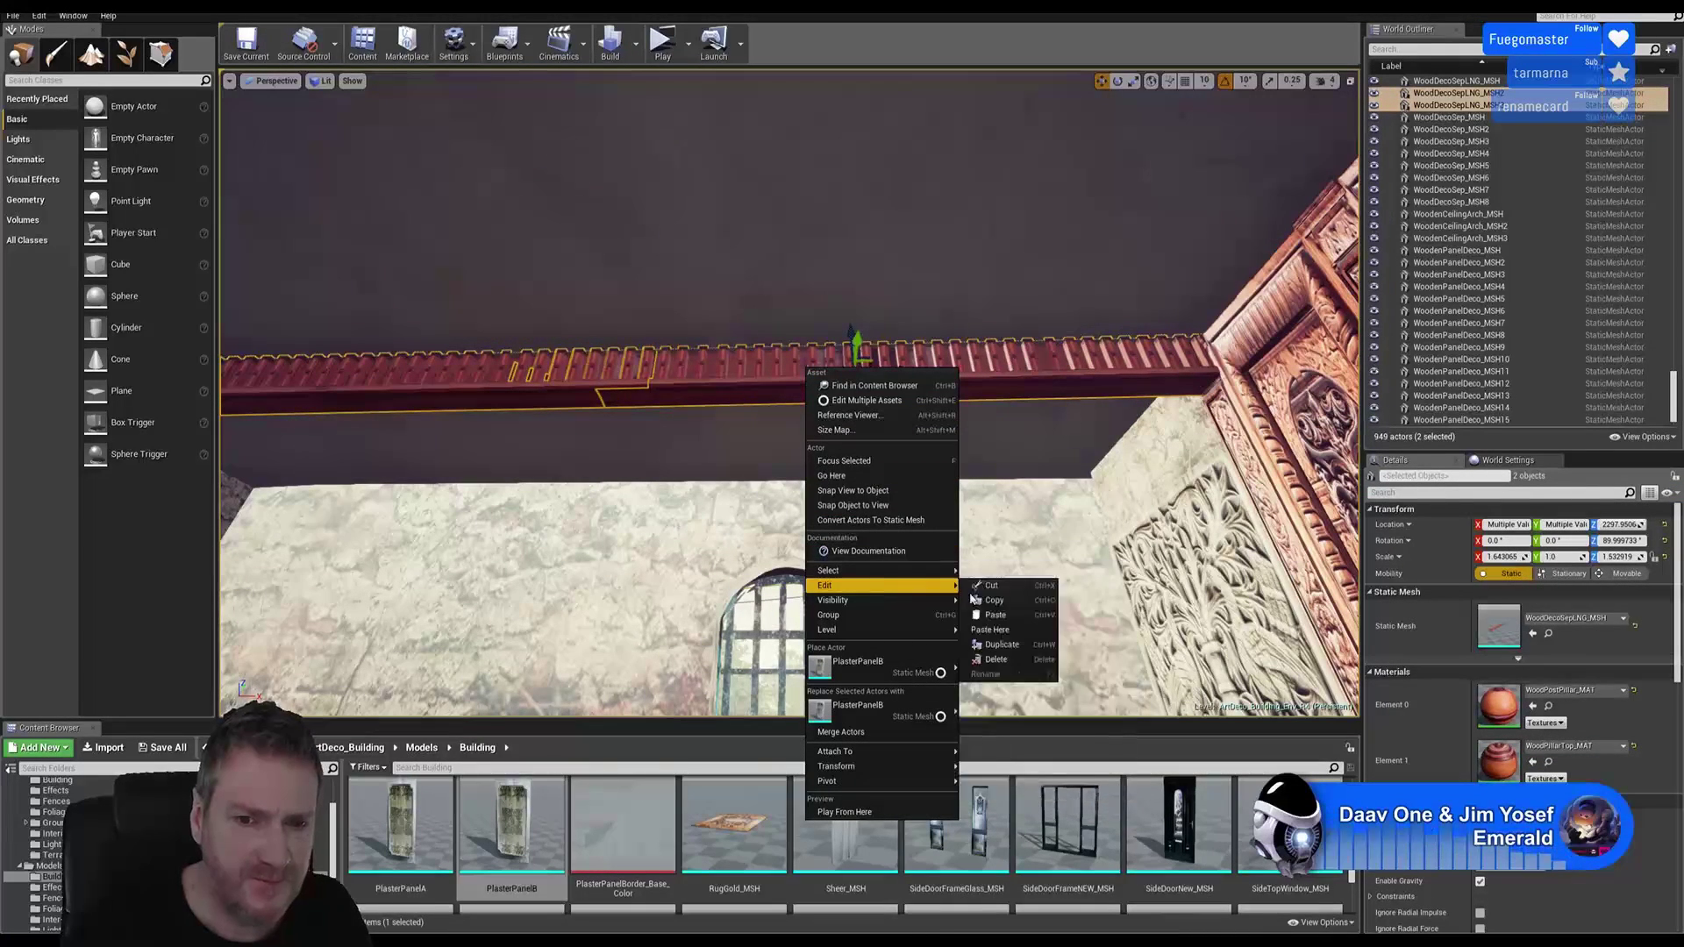
pyautogui.click(1000, 645)
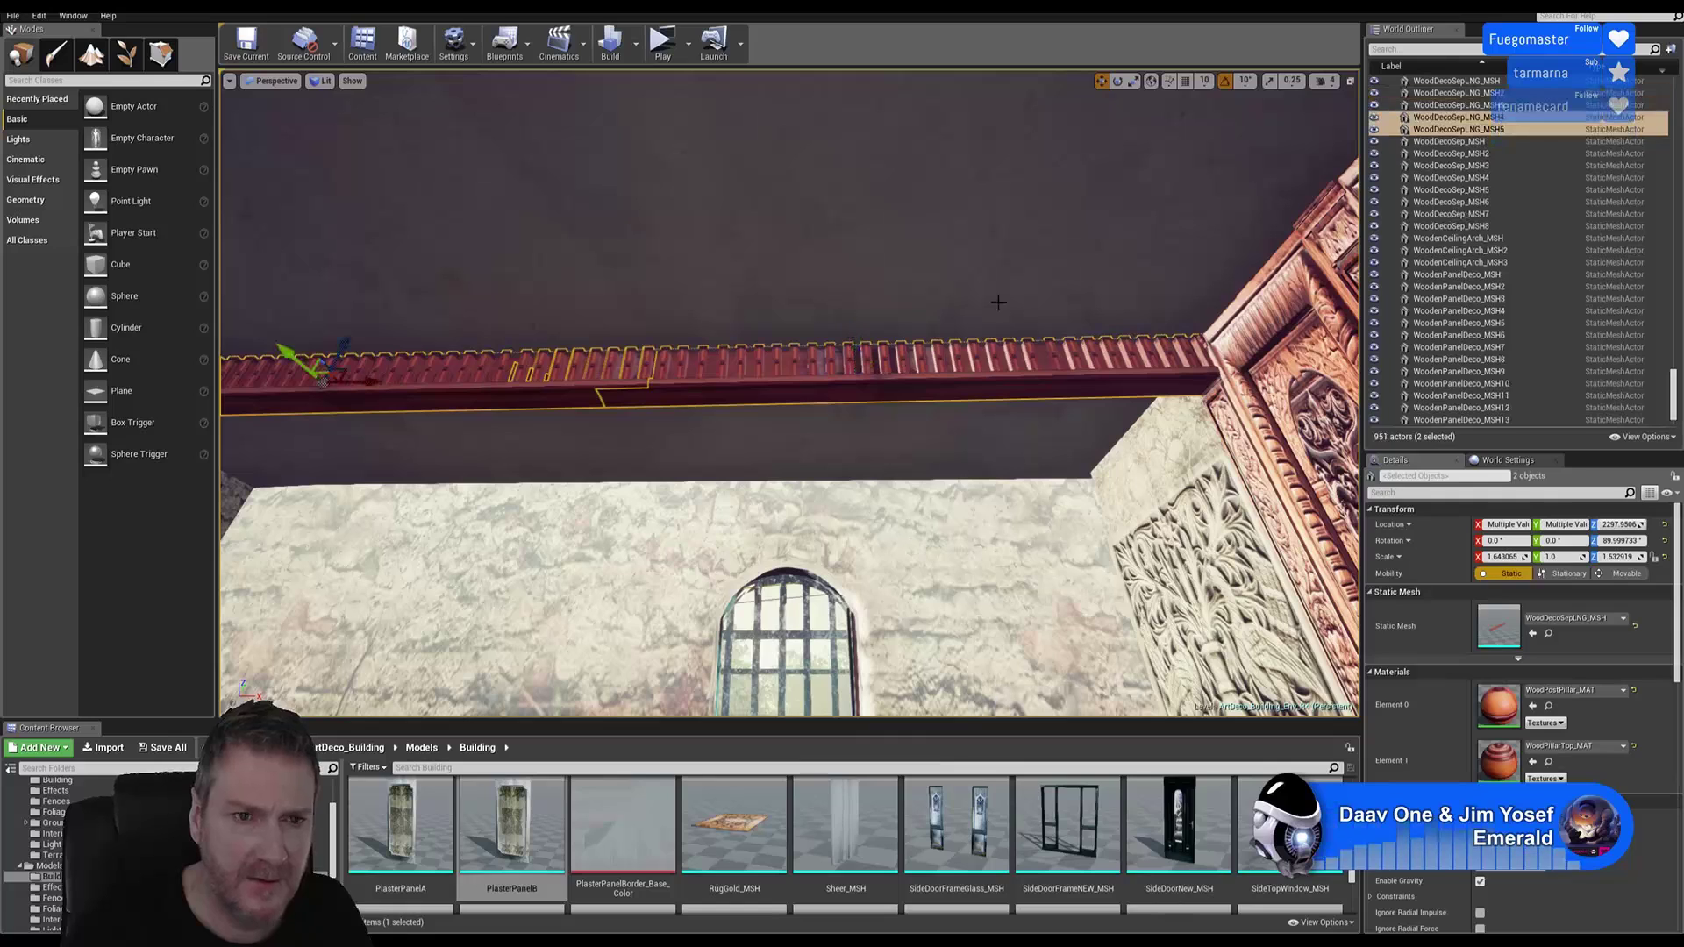
# Step: Rotate the duplicated pair of ceiling trim pieces 180° about the vertical axis
pyautogui.click(1119, 83)
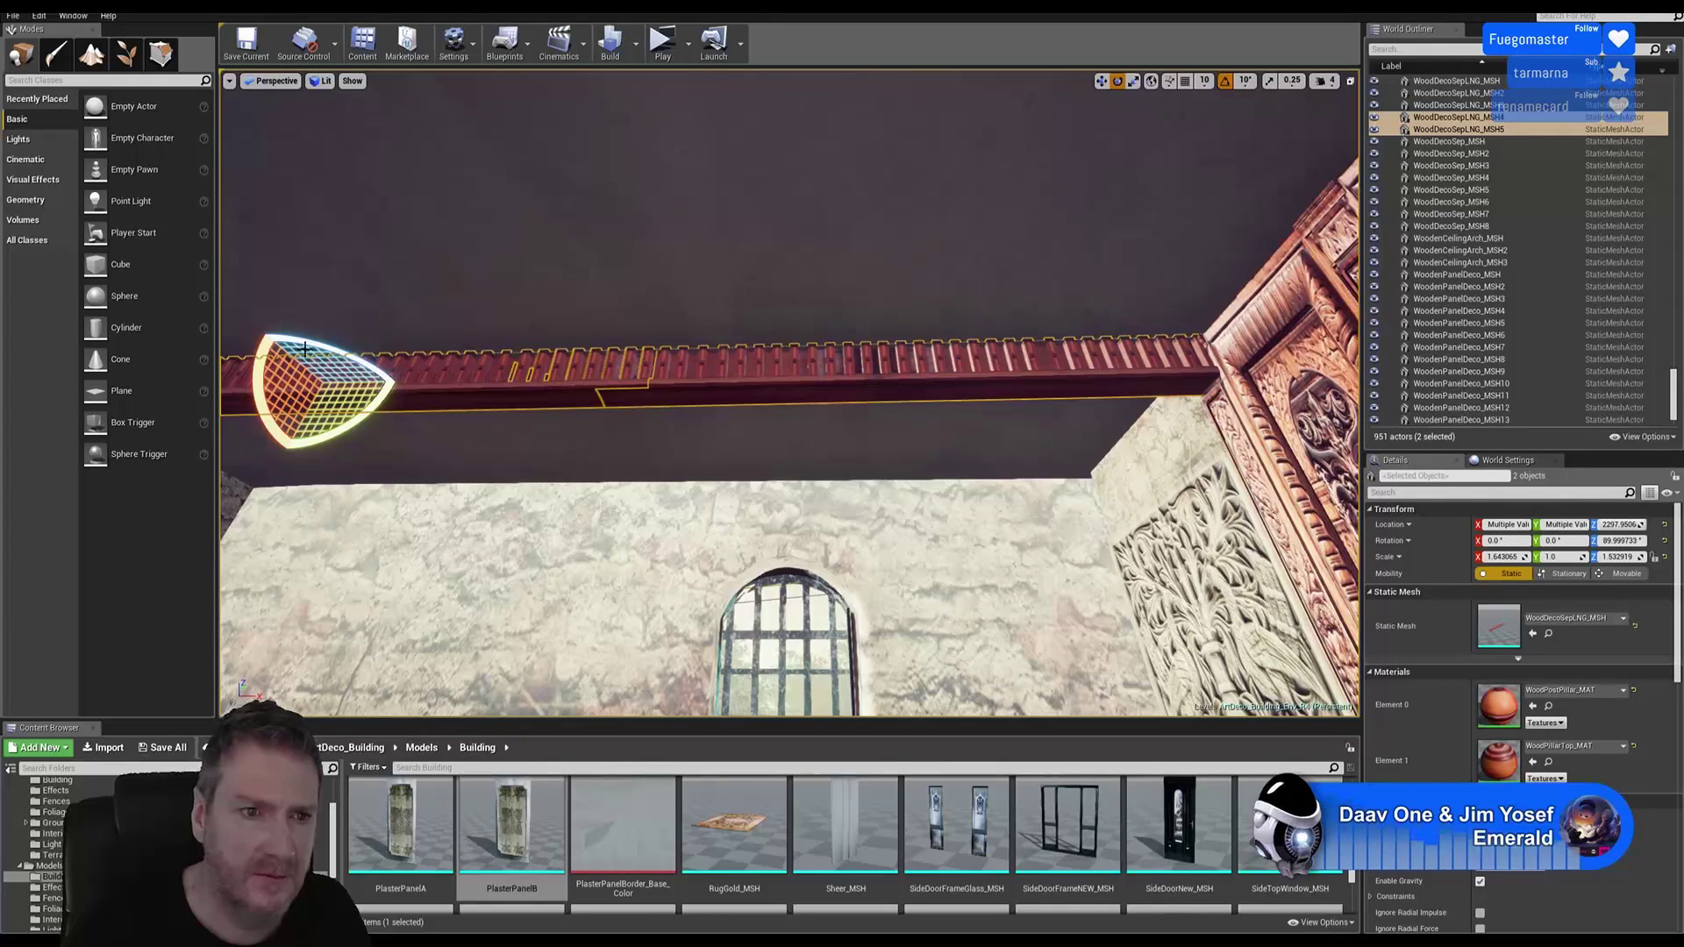
pyautogui.moveTo(304, 350); pyautogui.dragTo(231, 388)
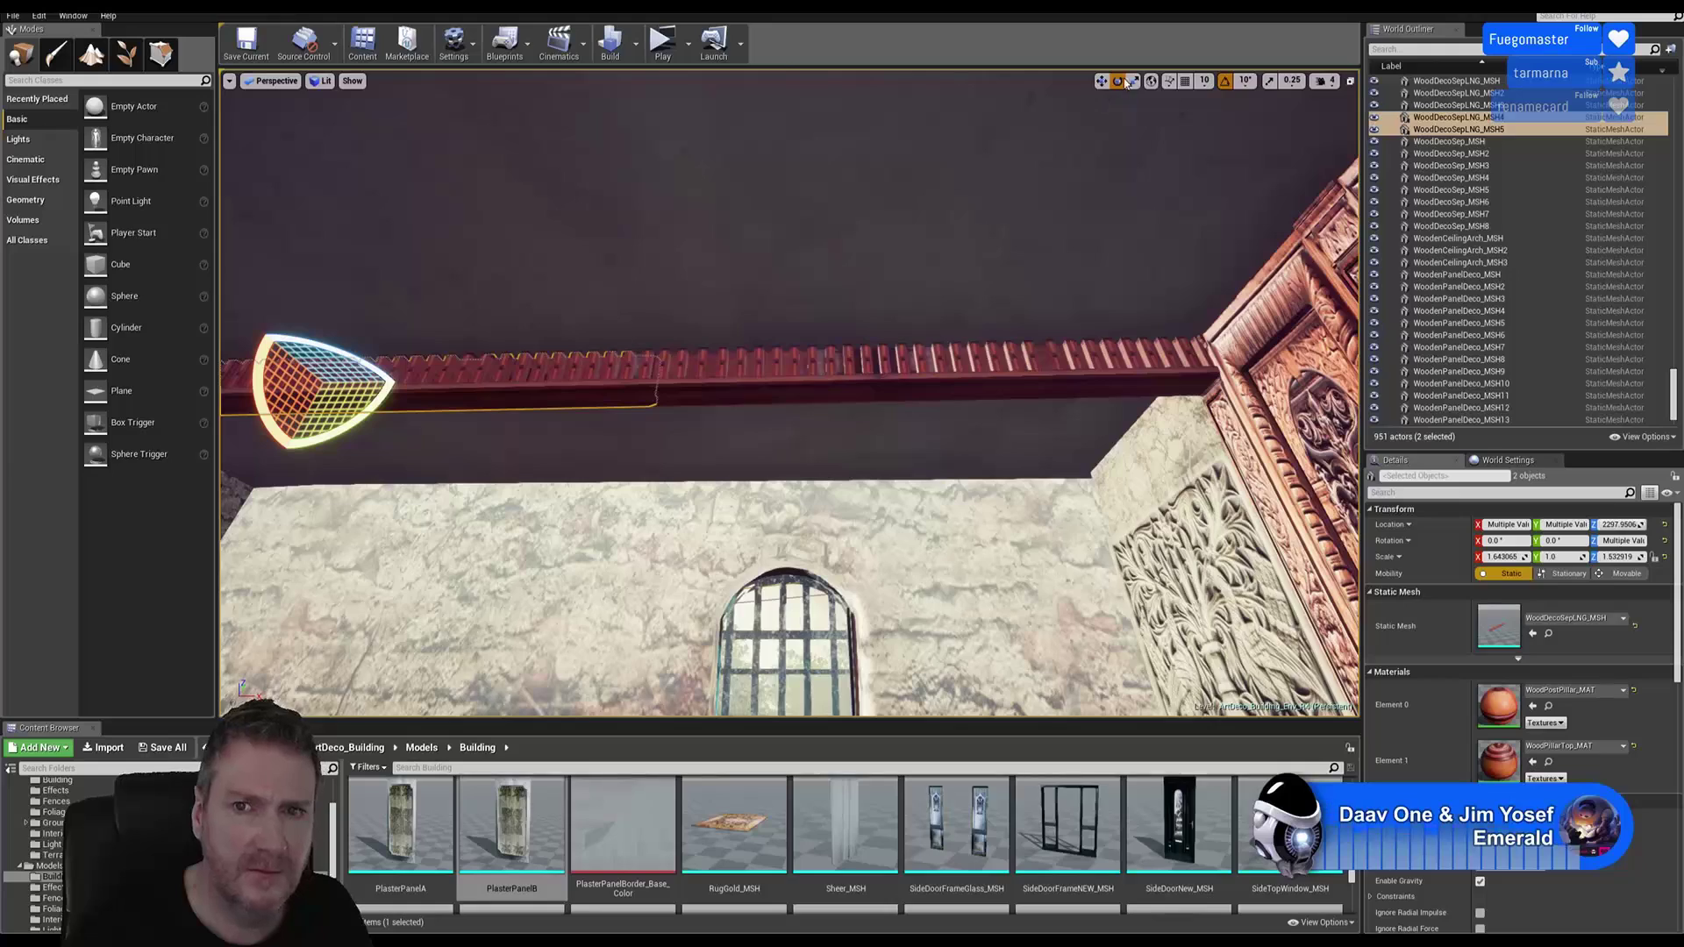
pyautogui.click(1102, 81)
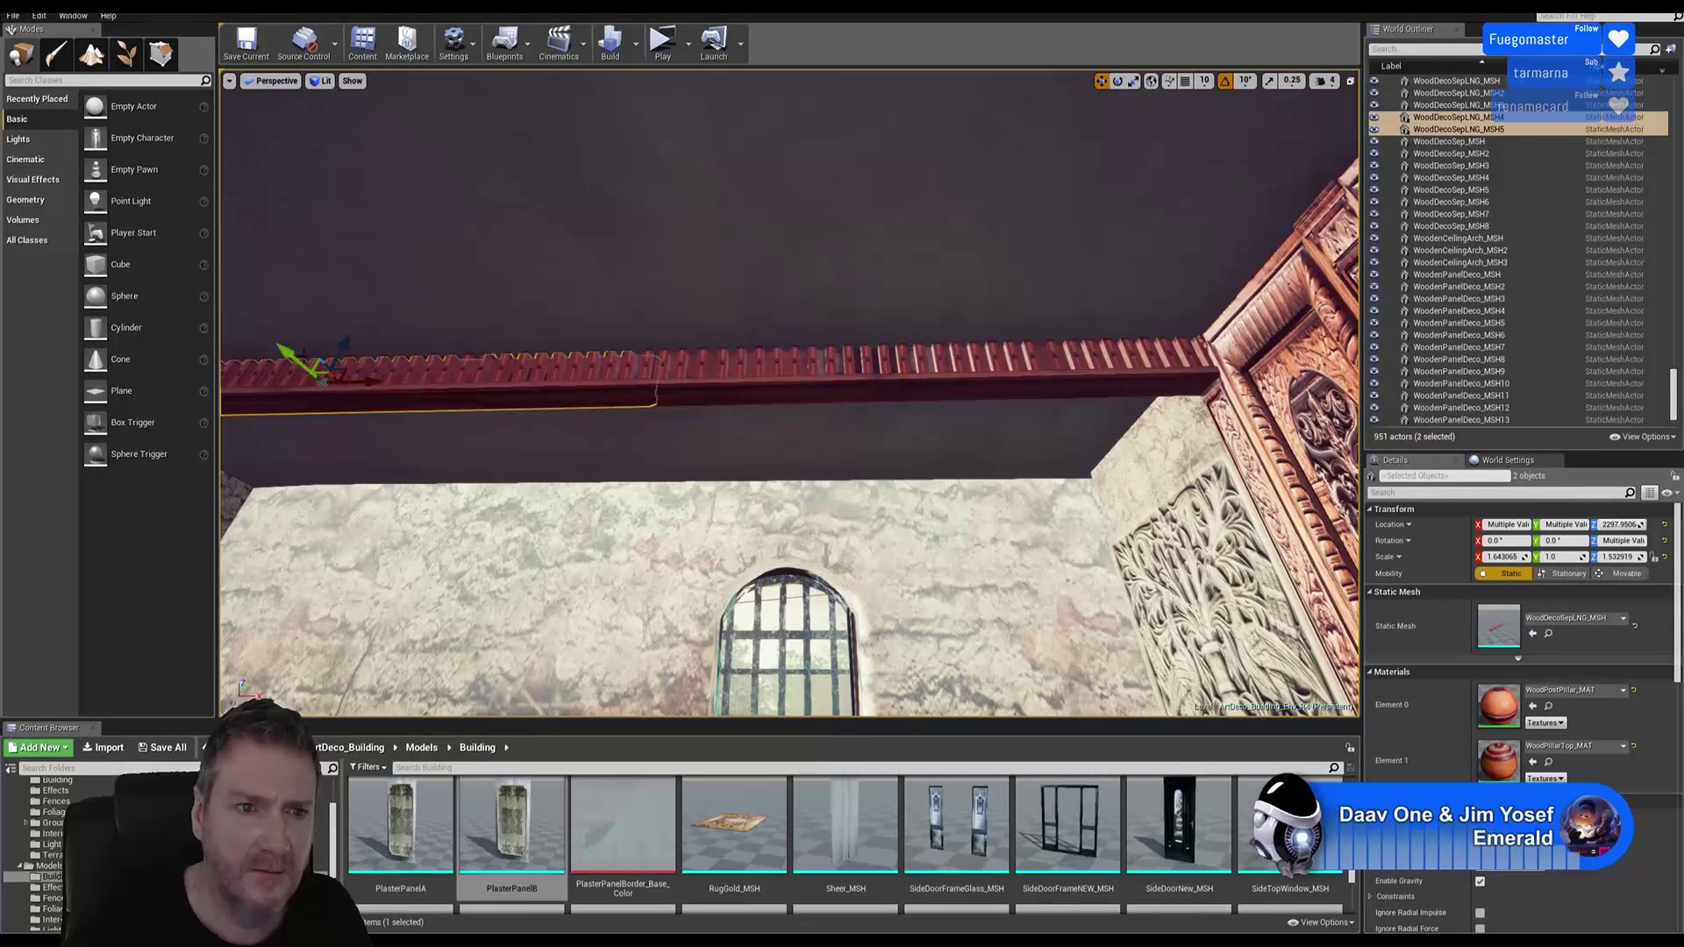
# Step: Move the rotated trim pair away from the original row and across the ceiling to the opposite side of the room
pyautogui.moveTo(288, 358); pyautogui.dragTo(224, 235)
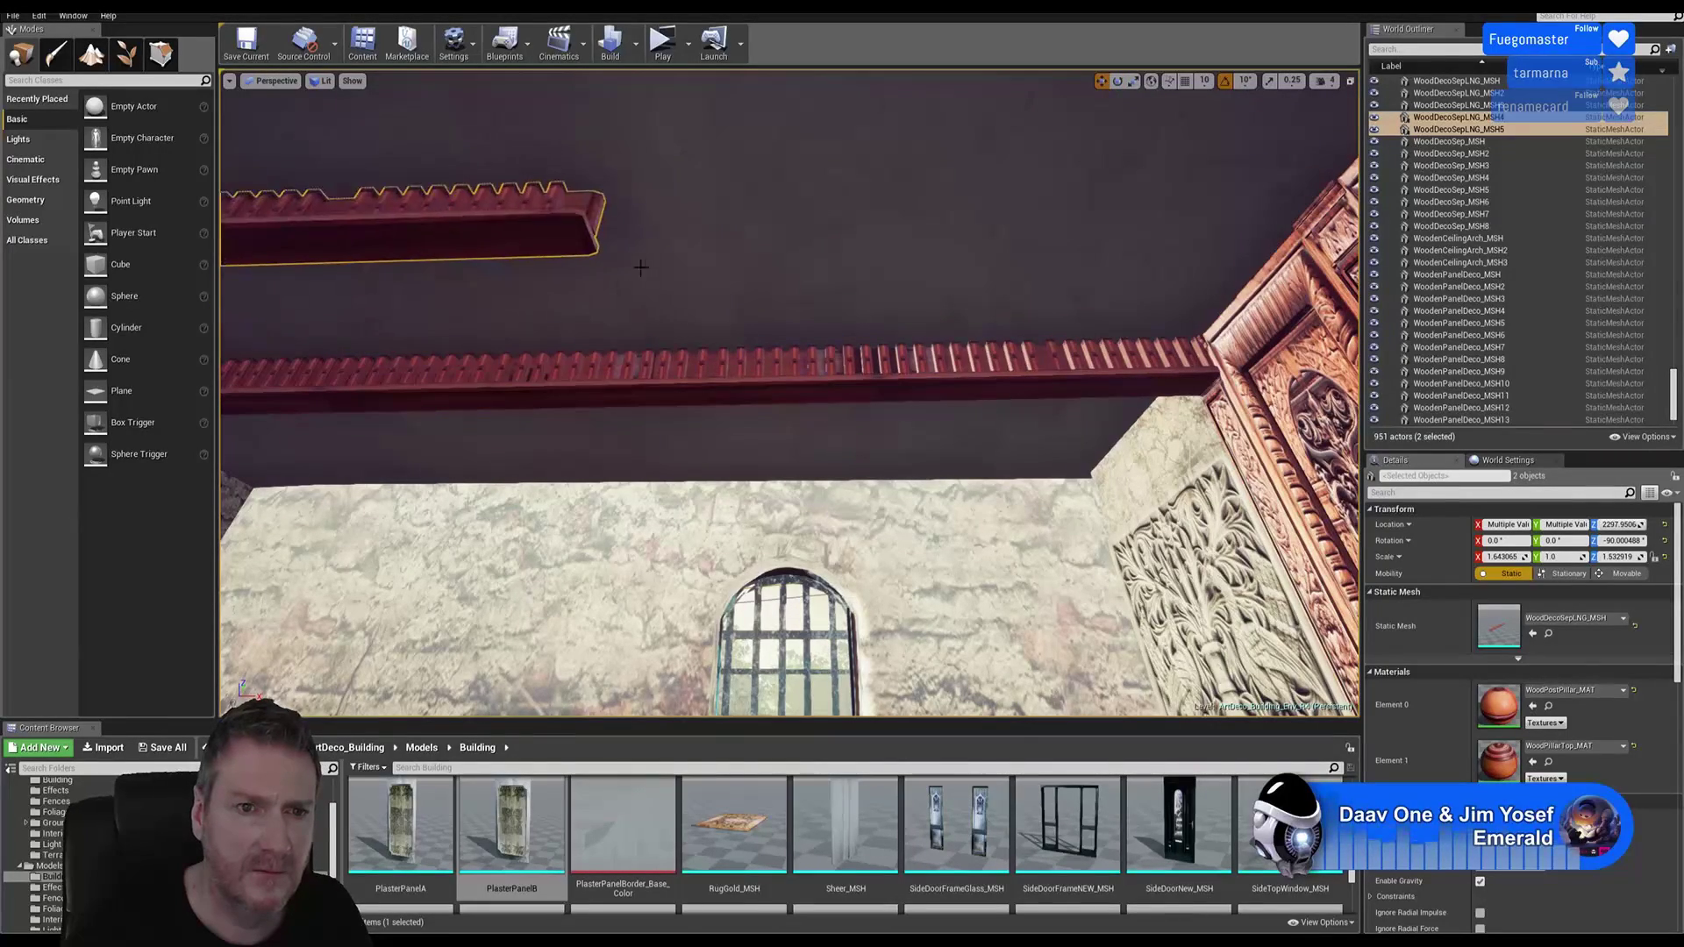
pyautogui.moveTo(704, 292); pyautogui.dragTo(501, 288, button='right')
pyautogui.moveTo(901, 358)
pyautogui.mouseDown(button='right')
pyautogui.moveTo(1052, 386)
pyautogui.moveTo(901, 358)
pyautogui.mouseUp(button='right')
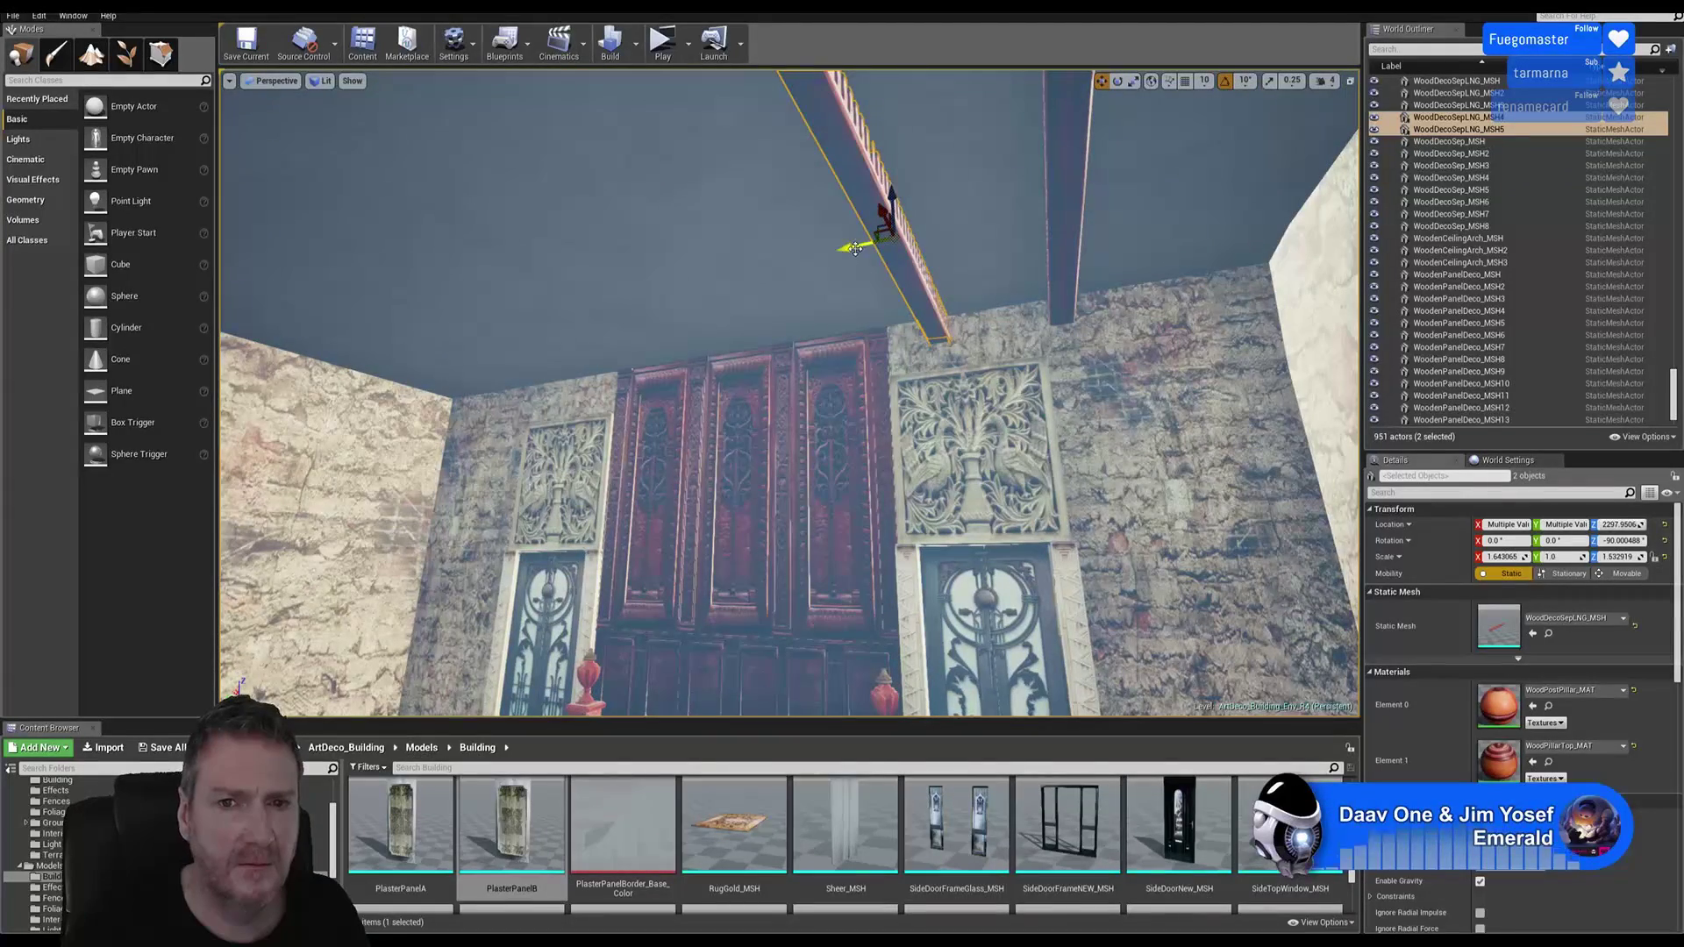
pyautogui.moveTo(855, 249); pyautogui.dragTo(389, 319)
pyautogui.moveTo(551, 415); pyautogui.dragTo(351, 443, button='right')
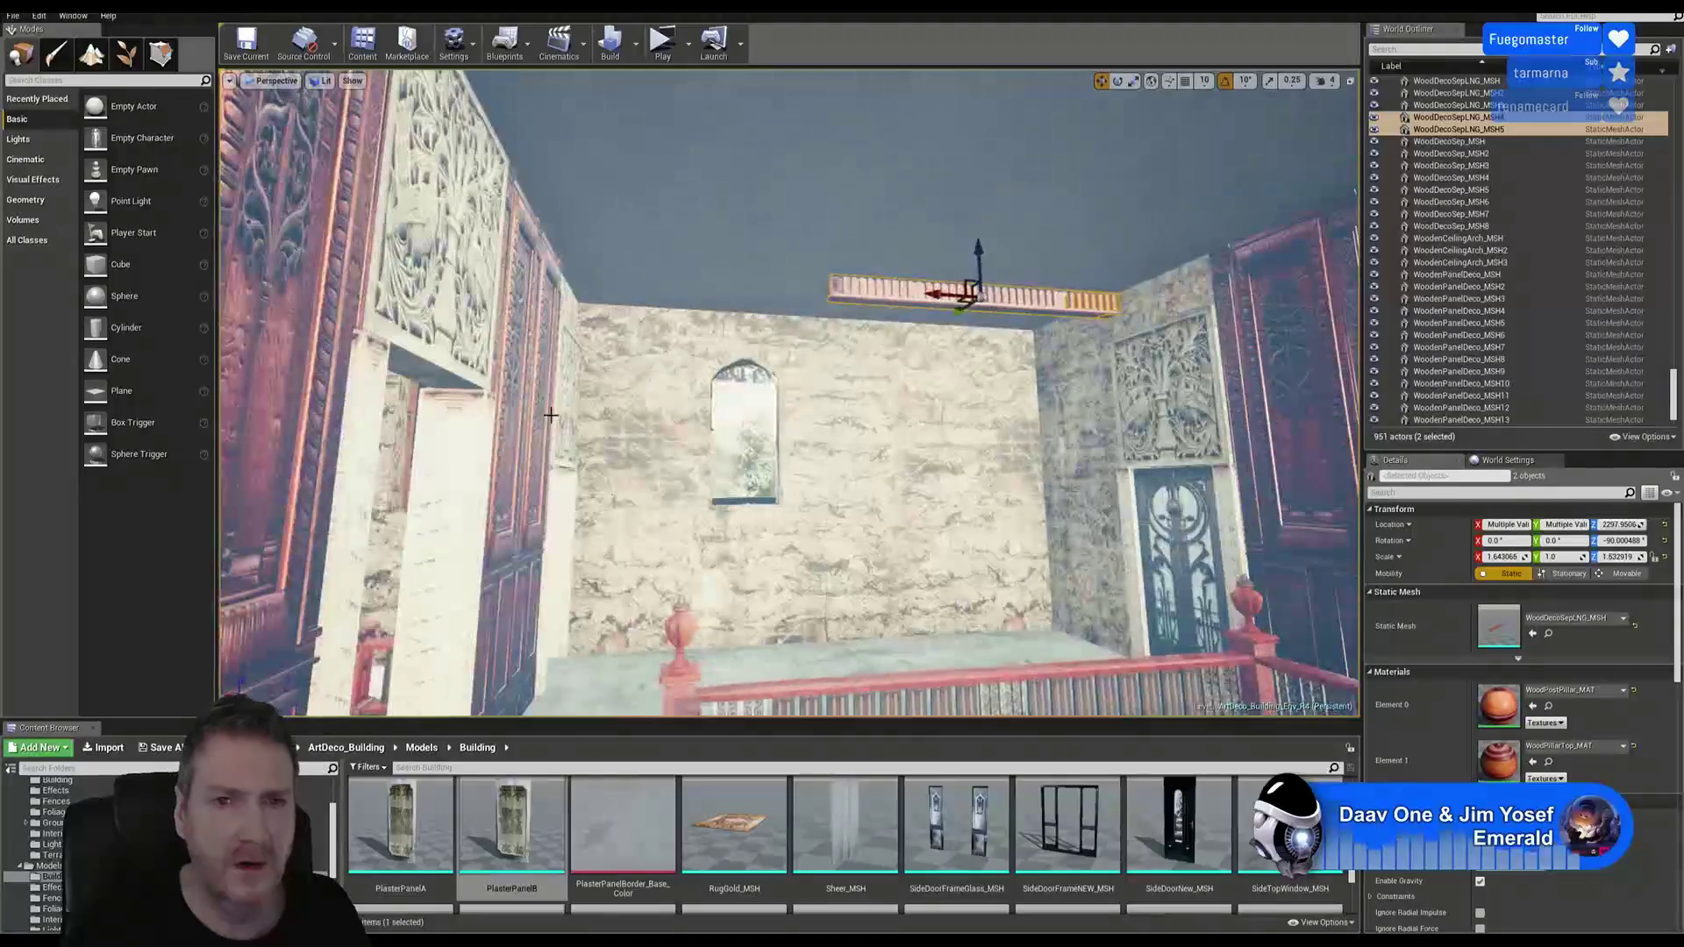
# Step: Slide the trim pair along its length to span the window wall side, align it in depth with the wooden door panels' edge, and deselect it
pyautogui.moveTo(932, 297); pyautogui.dragTo(670, 327)
pyautogui.moveTo(707, 477); pyautogui.dragTo(518, 443, button='right')
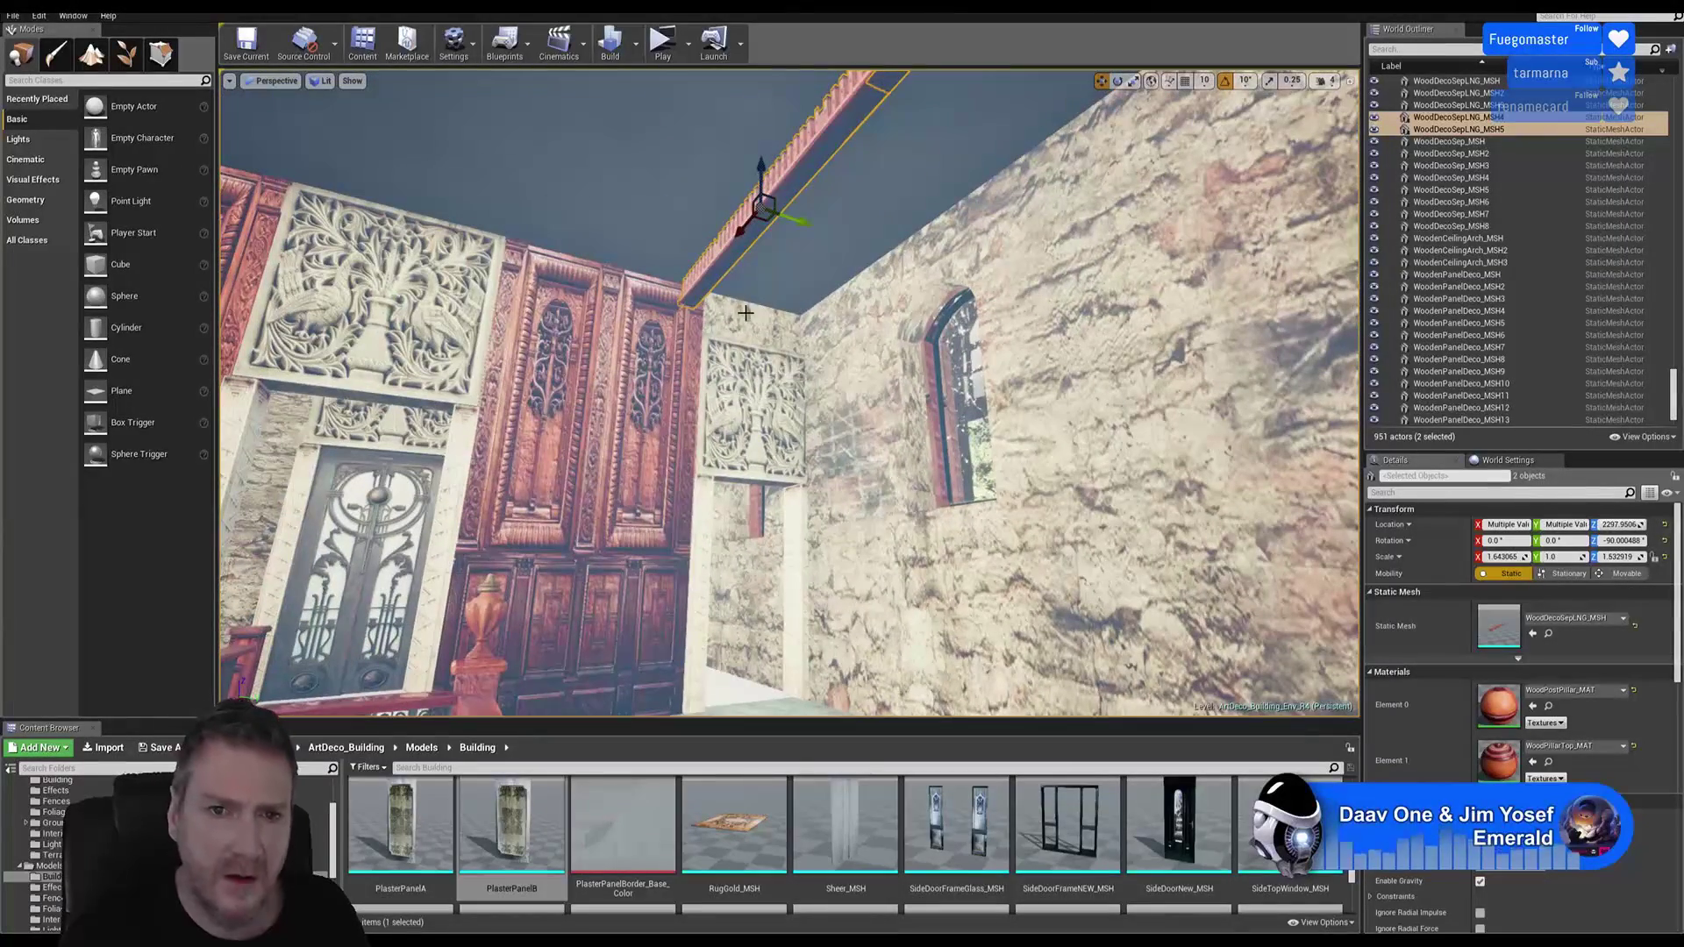
pyautogui.moveTo(788, 220); pyautogui.dragTo(800, 218)
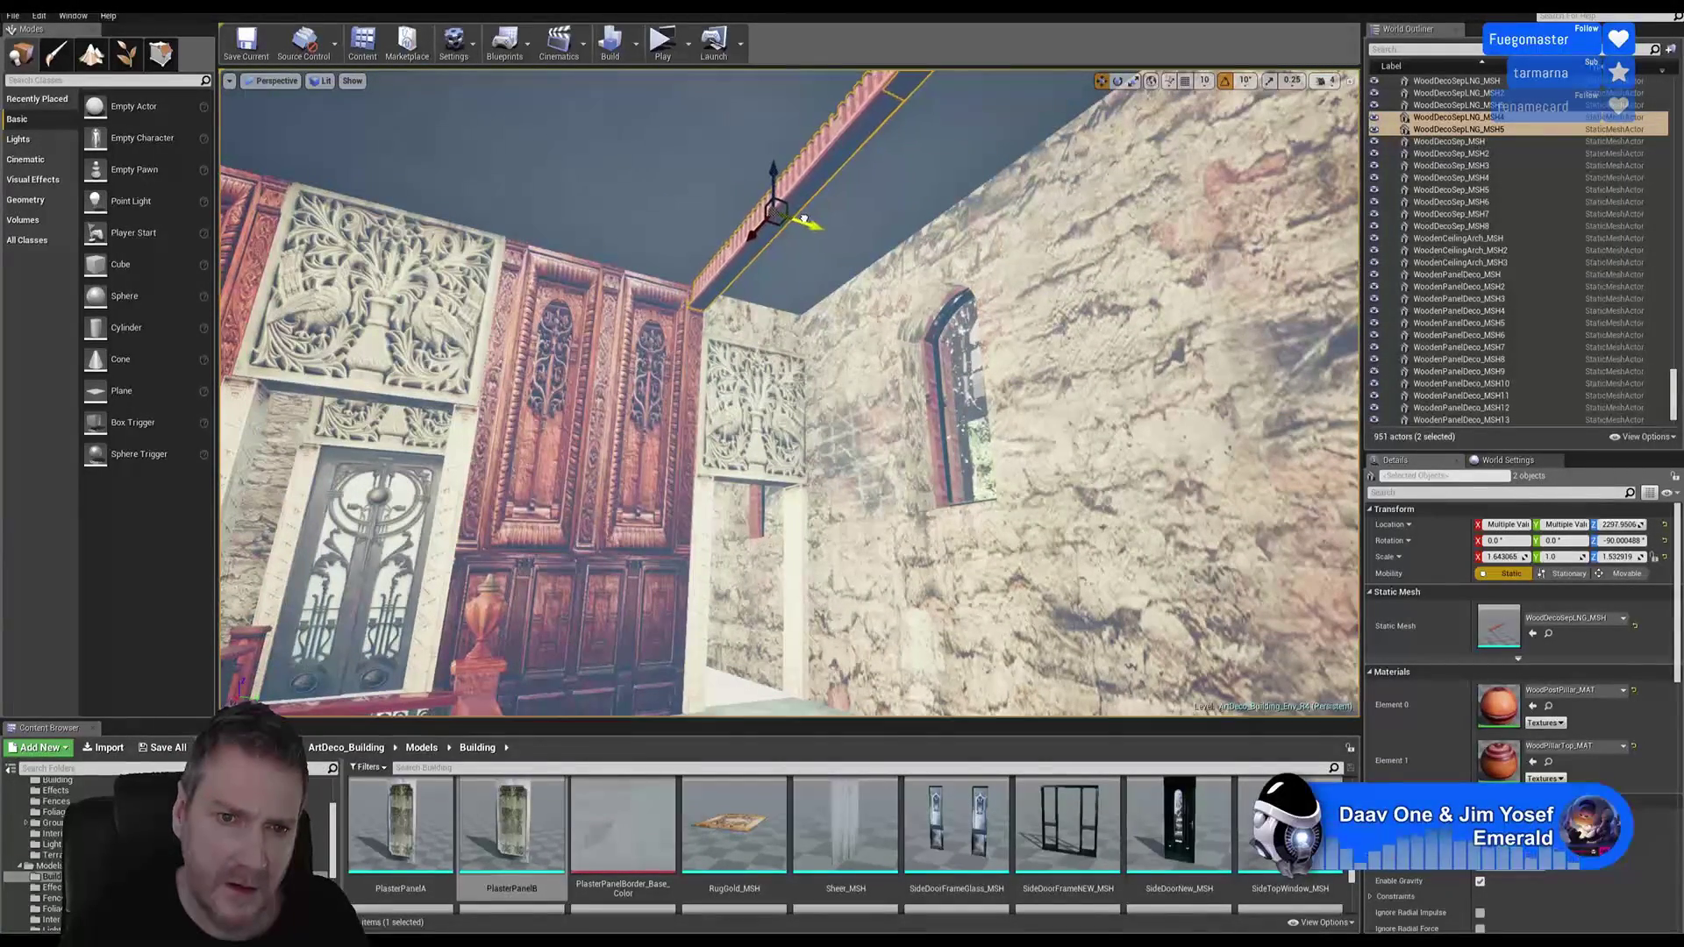
pyautogui.moveTo(804, 218); pyautogui.dragTo(552, 206, button='right')
pyautogui.press('s')
pyautogui.press('Escape')
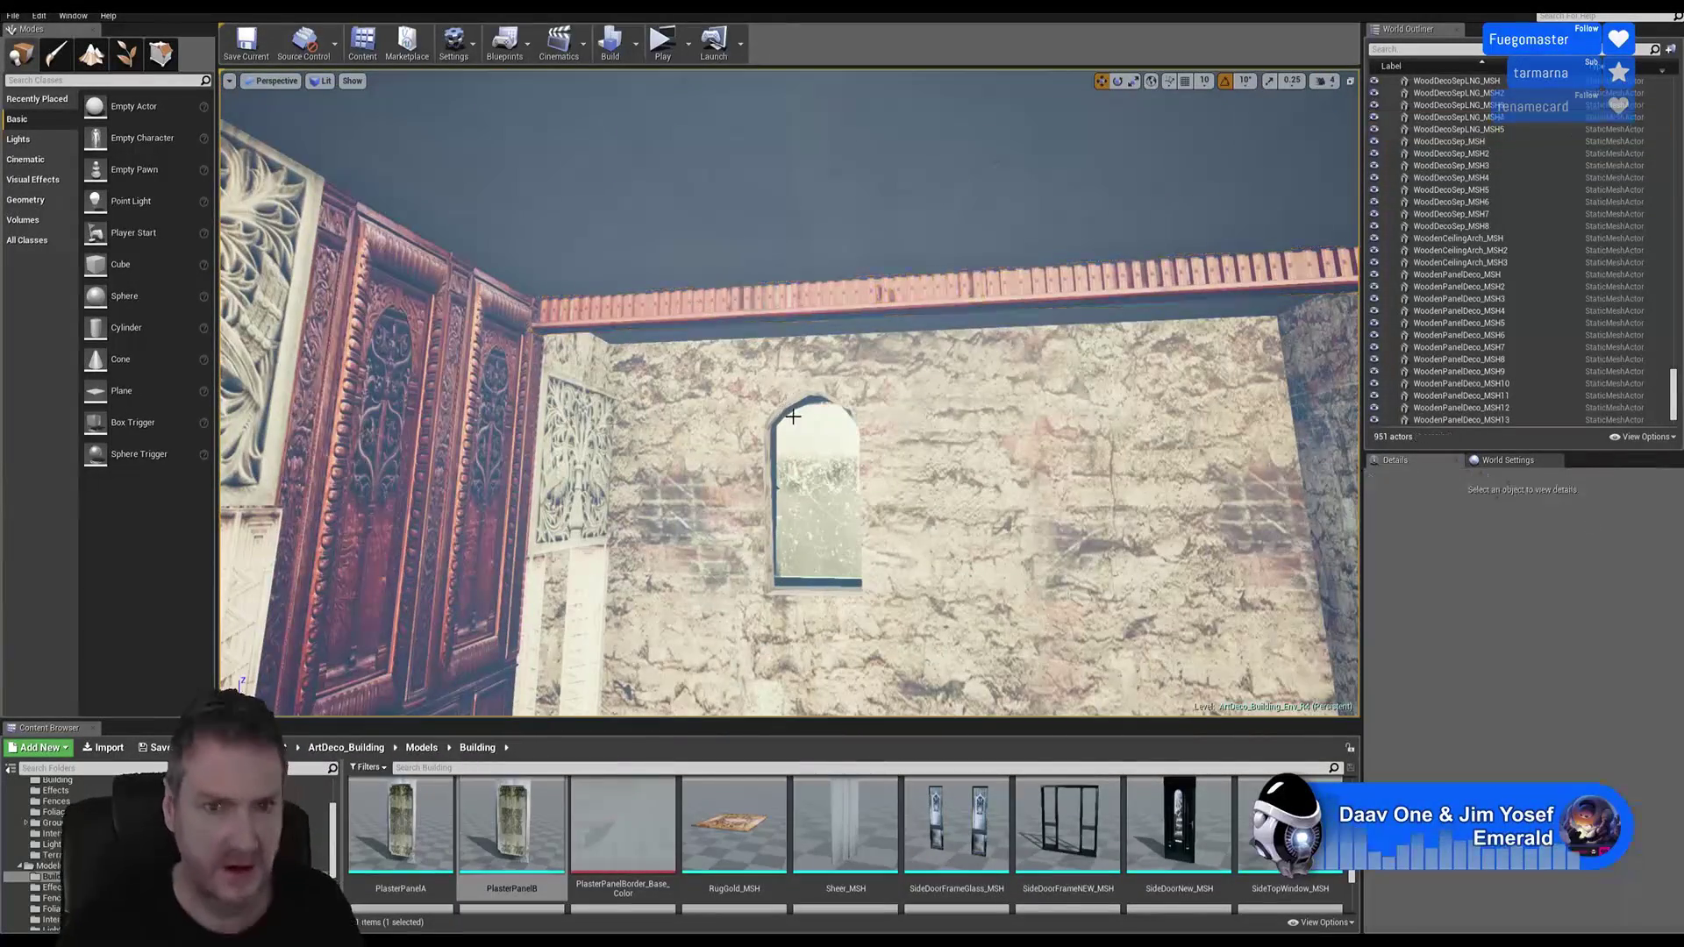
# Step: Select the three wooden ceiling arches above the iron railing on the lower floor and duplicate them
pyautogui.moveTo(785, 392); pyautogui.dragTo(719, 425, button='right')
pyautogui.moveTo(864, 395); pyautogui.dragTo(893, 375, button='right')
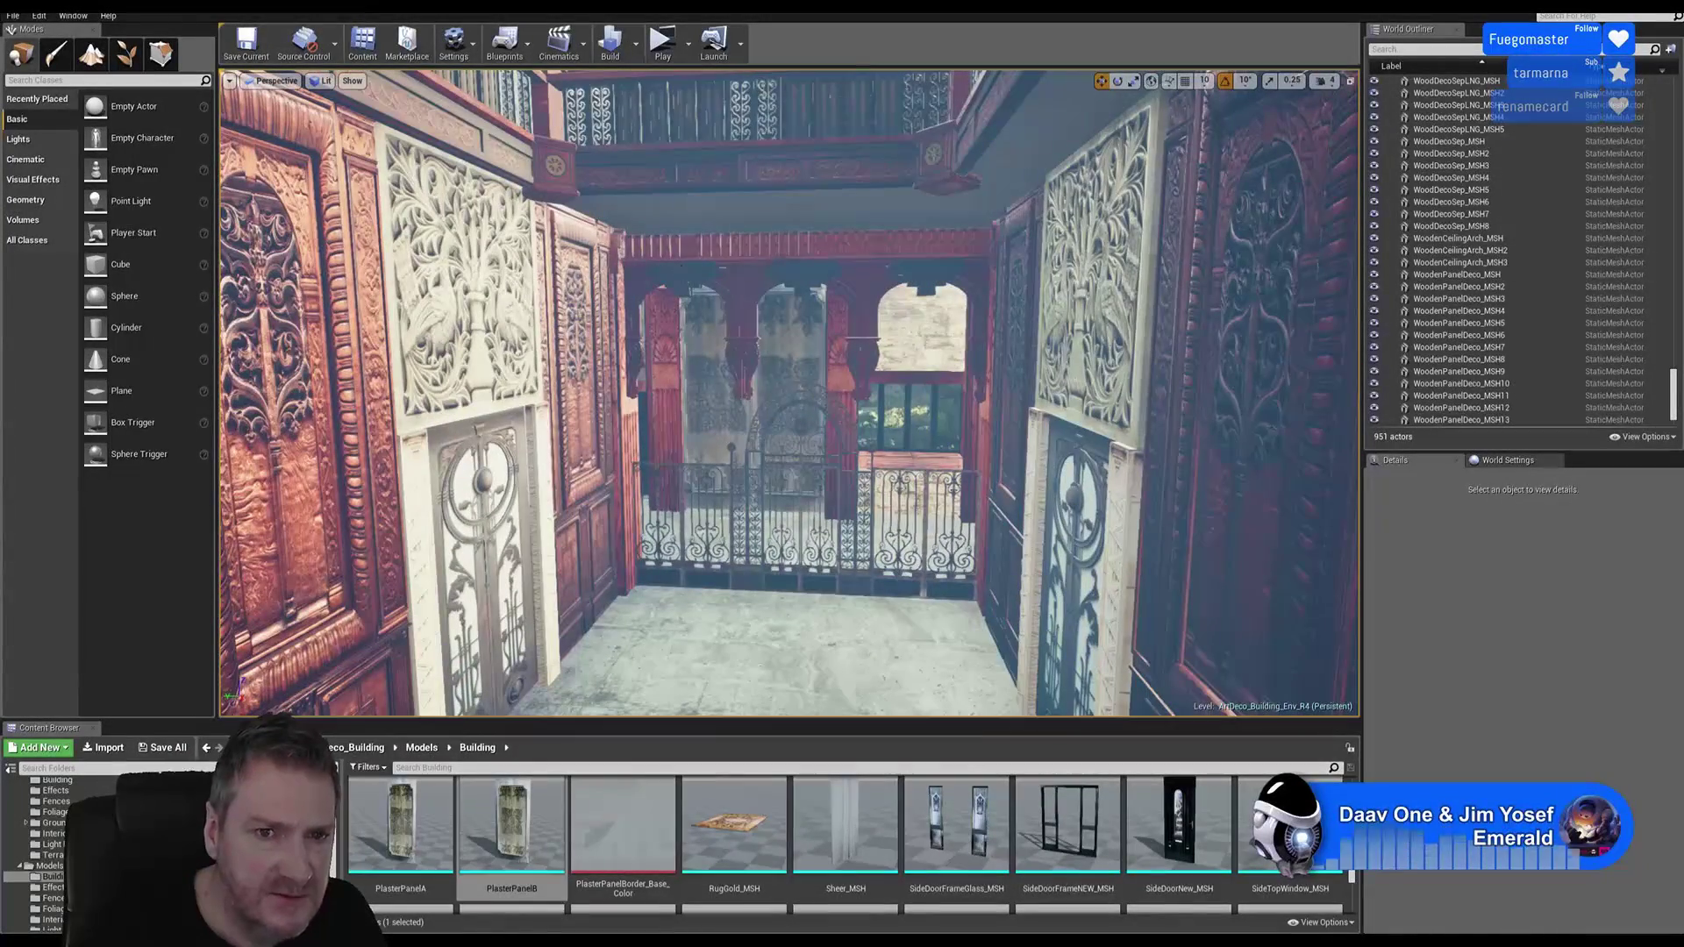
pyautogui.click(809, 283)
pyautogui.keyDown('ctrl'); pyautogui.click(822, 282); pyautogui.keyUp('ctrl')
pyautogui.keyDown('ctrl'); pyautogui.click(937, 278); pyautogui.keyUp('ctrl')
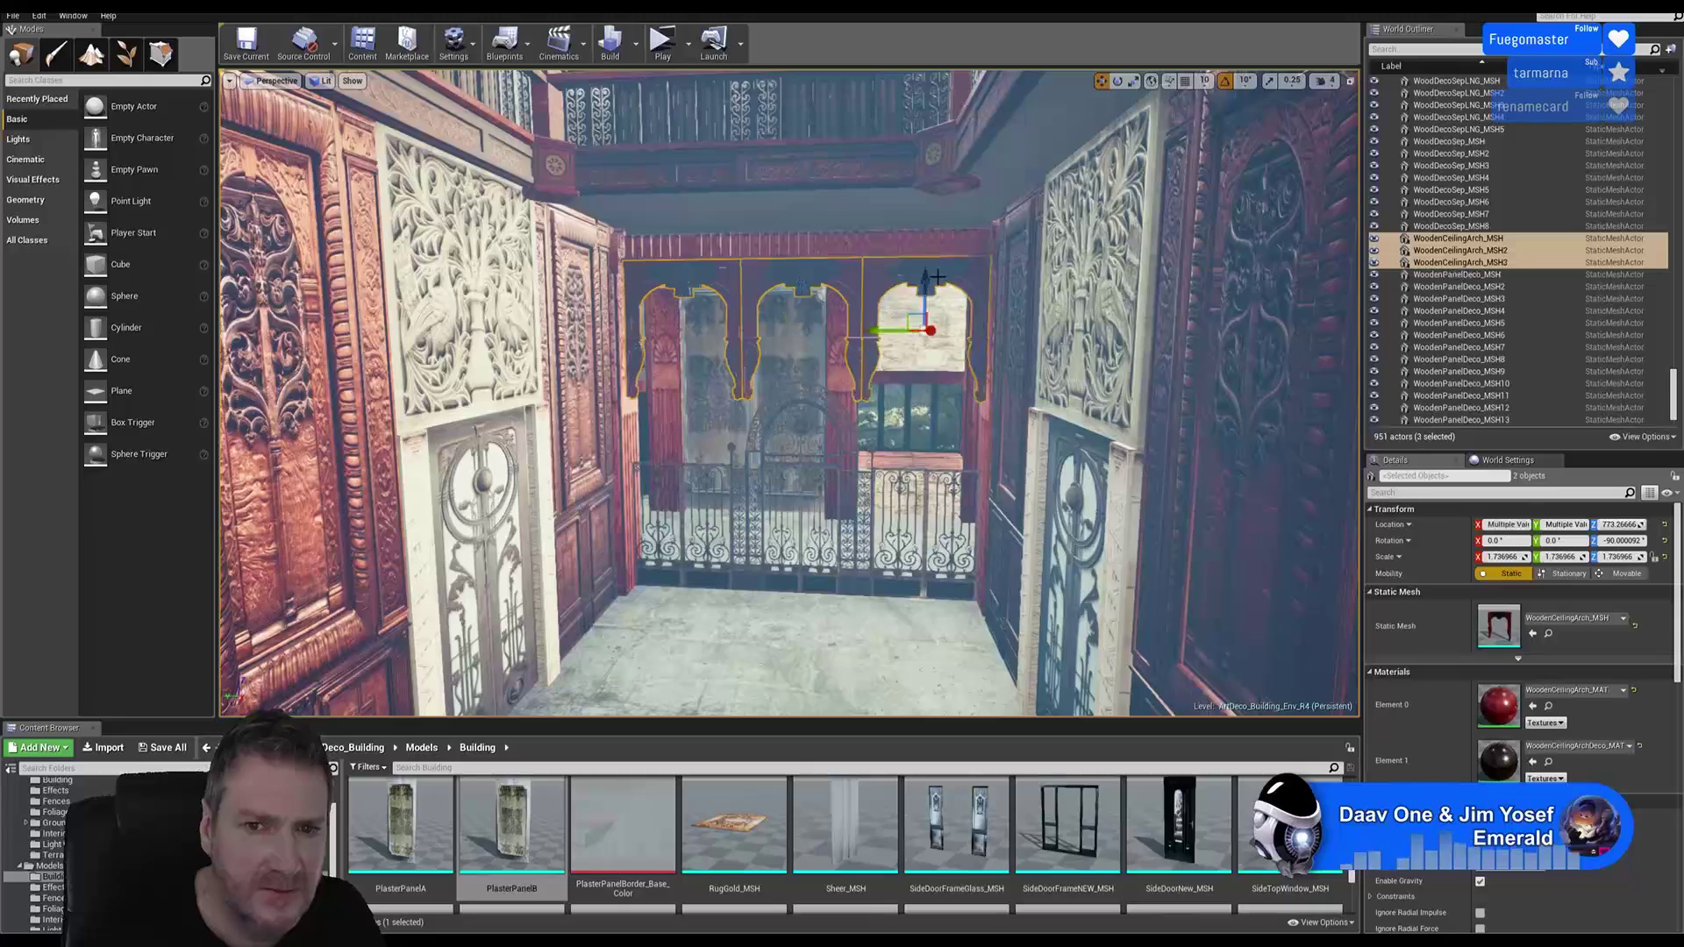
pyautogui.rightClick(901, 269)
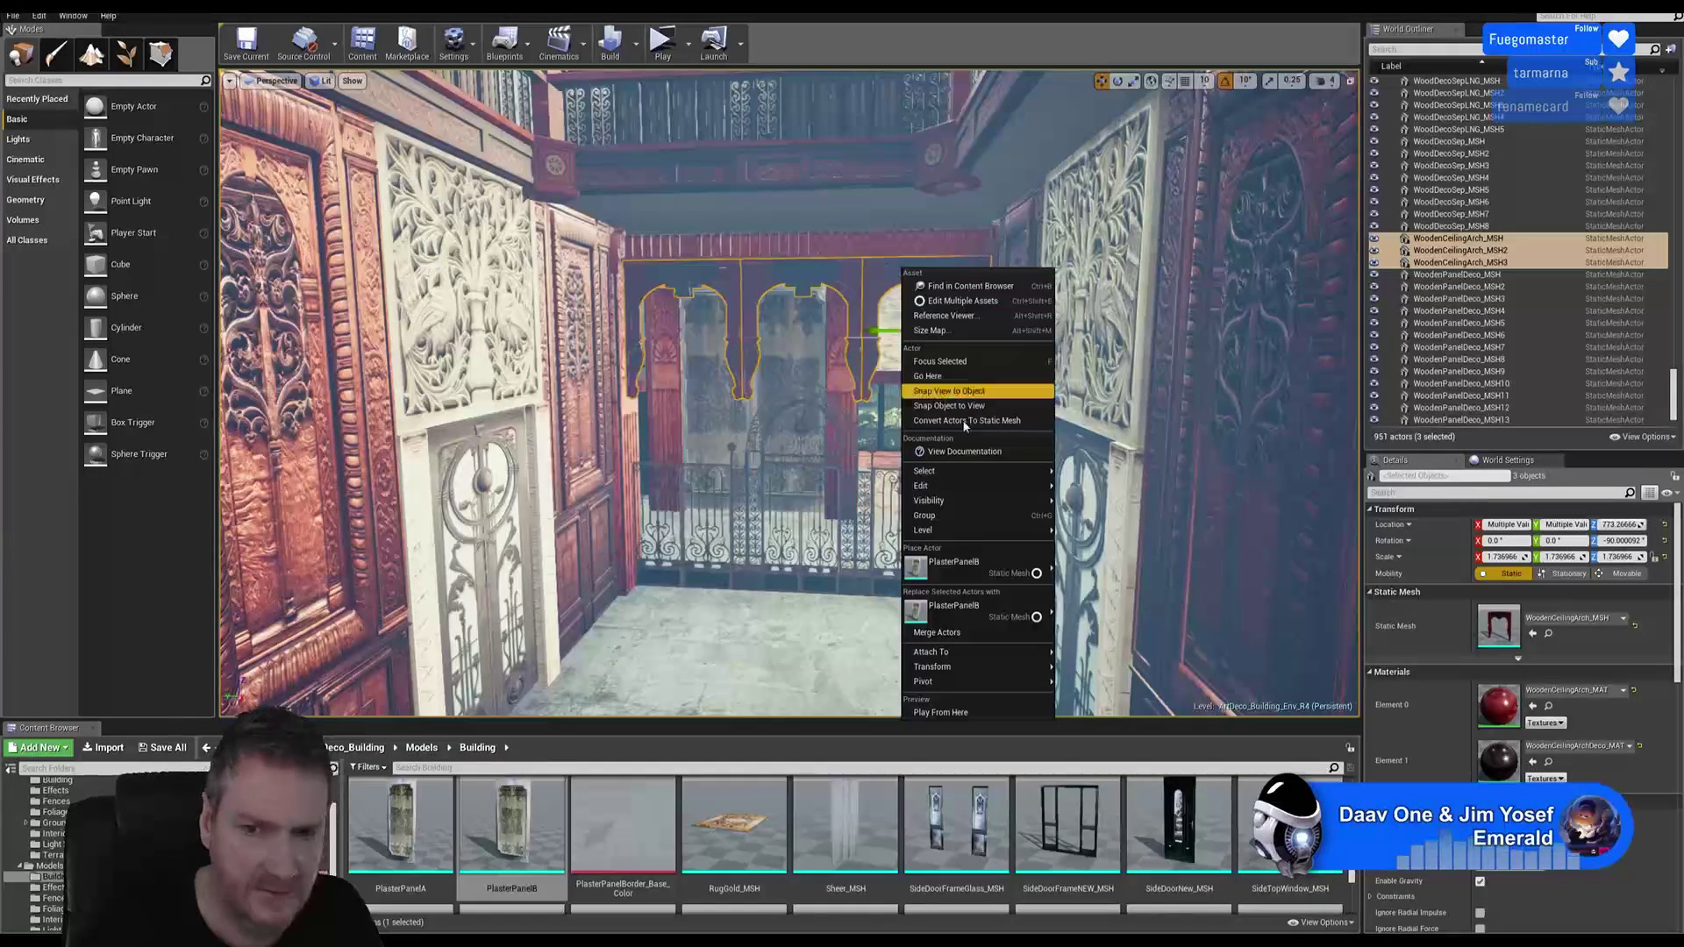
pyautogui.moveTo(979, 488)
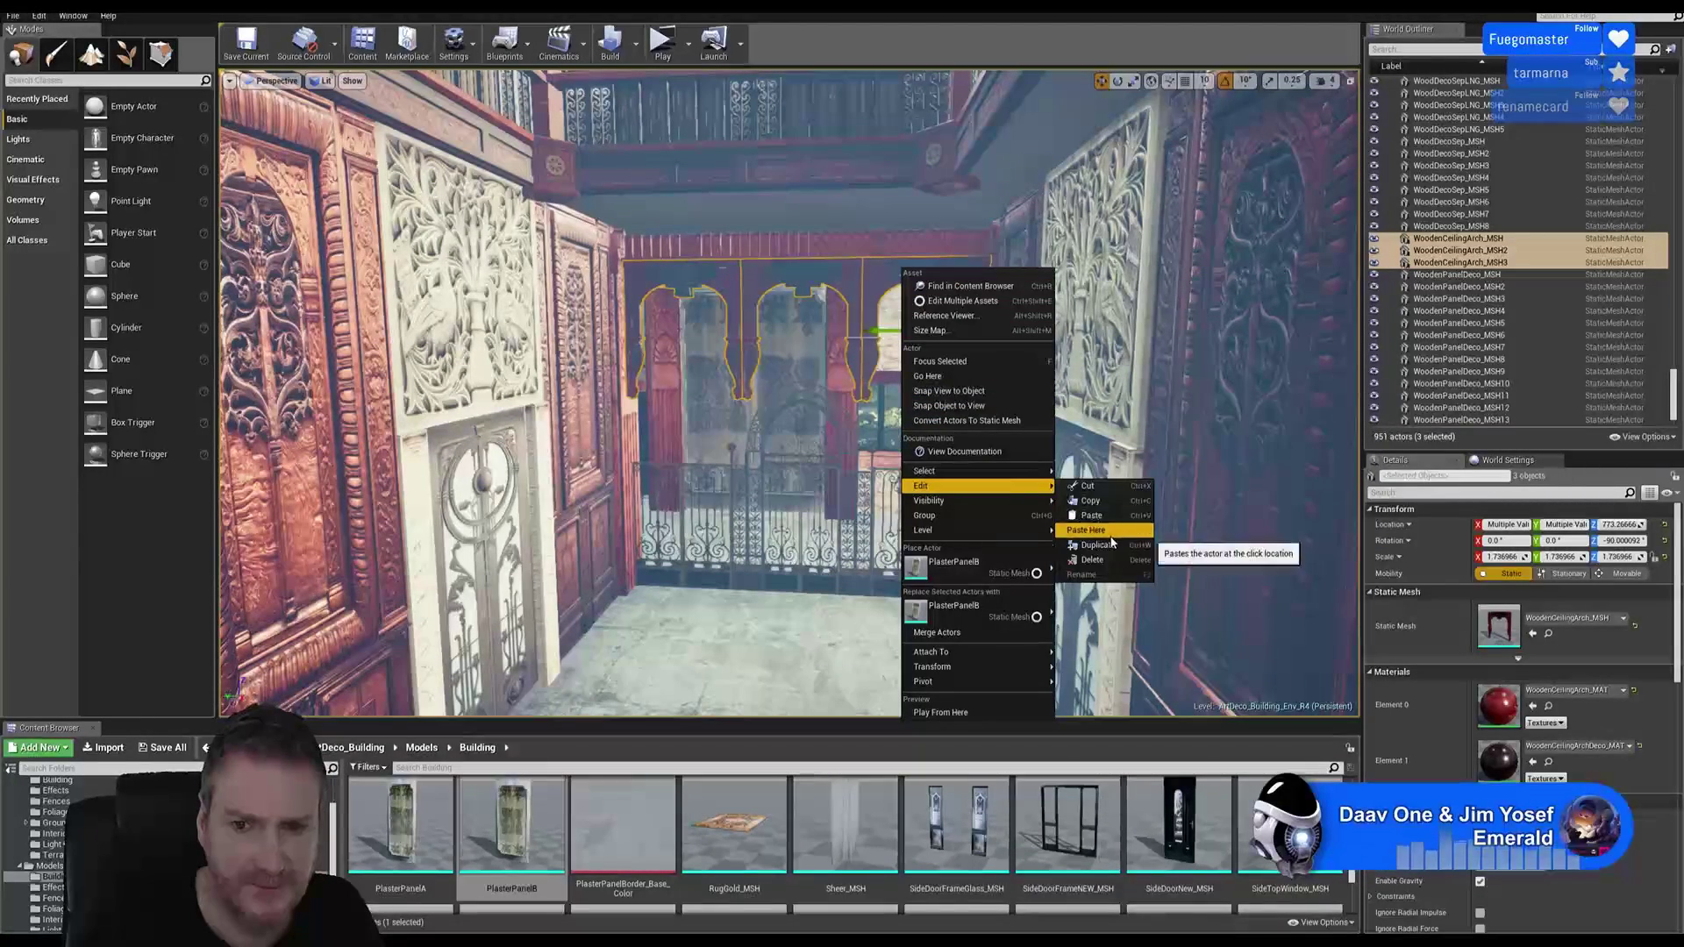
pyautogui.click(1097, 538)
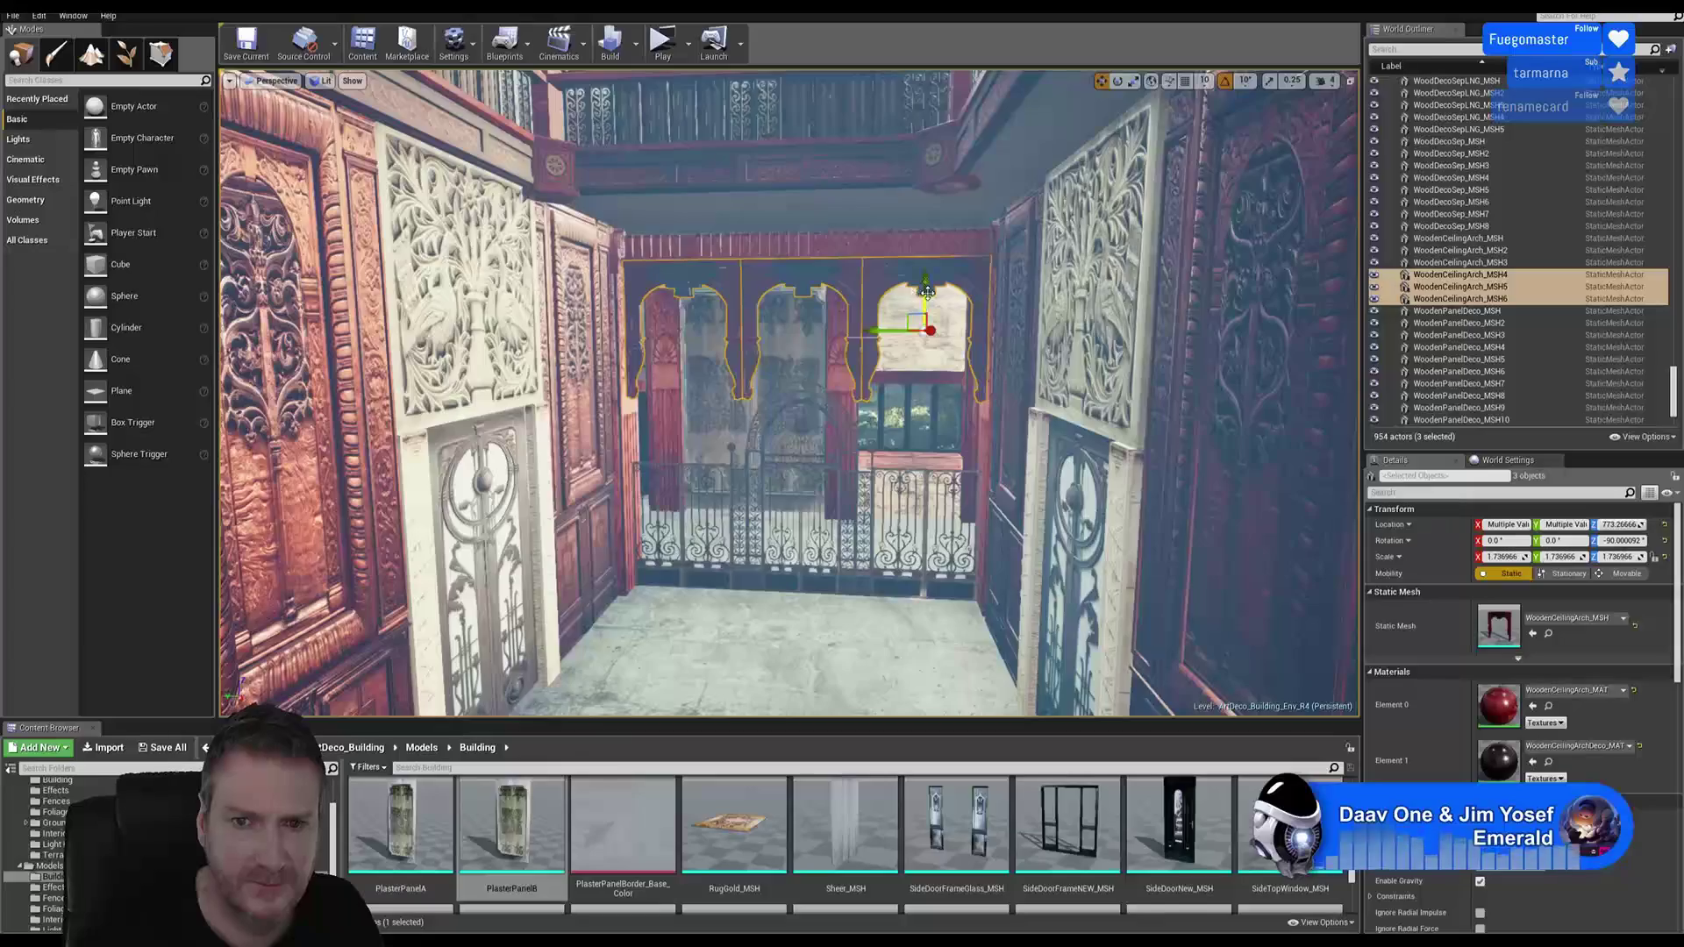
# Step: Raise the copied arches to the upper floor at a Z location of about 1466 and bring them out over the stairwell opening
pyautogui.moveTo(927, 291); pyautogui.dragTo(930, 108)
pyautogui.moveTo(928, 188); pyautogui.dragTo(834, 215, button='right')
pyautogui.moveTo(927, 270)
pyautogui.mouseDown(button='right')
pyautogui.moveTo(895, 273)
pyautogui.moveTo(926, 269)
pyautogui.mouseUp(button='right')
pyautogui.moveTo(915, 397); pyautogui.dragTo(871, 382, button='right')
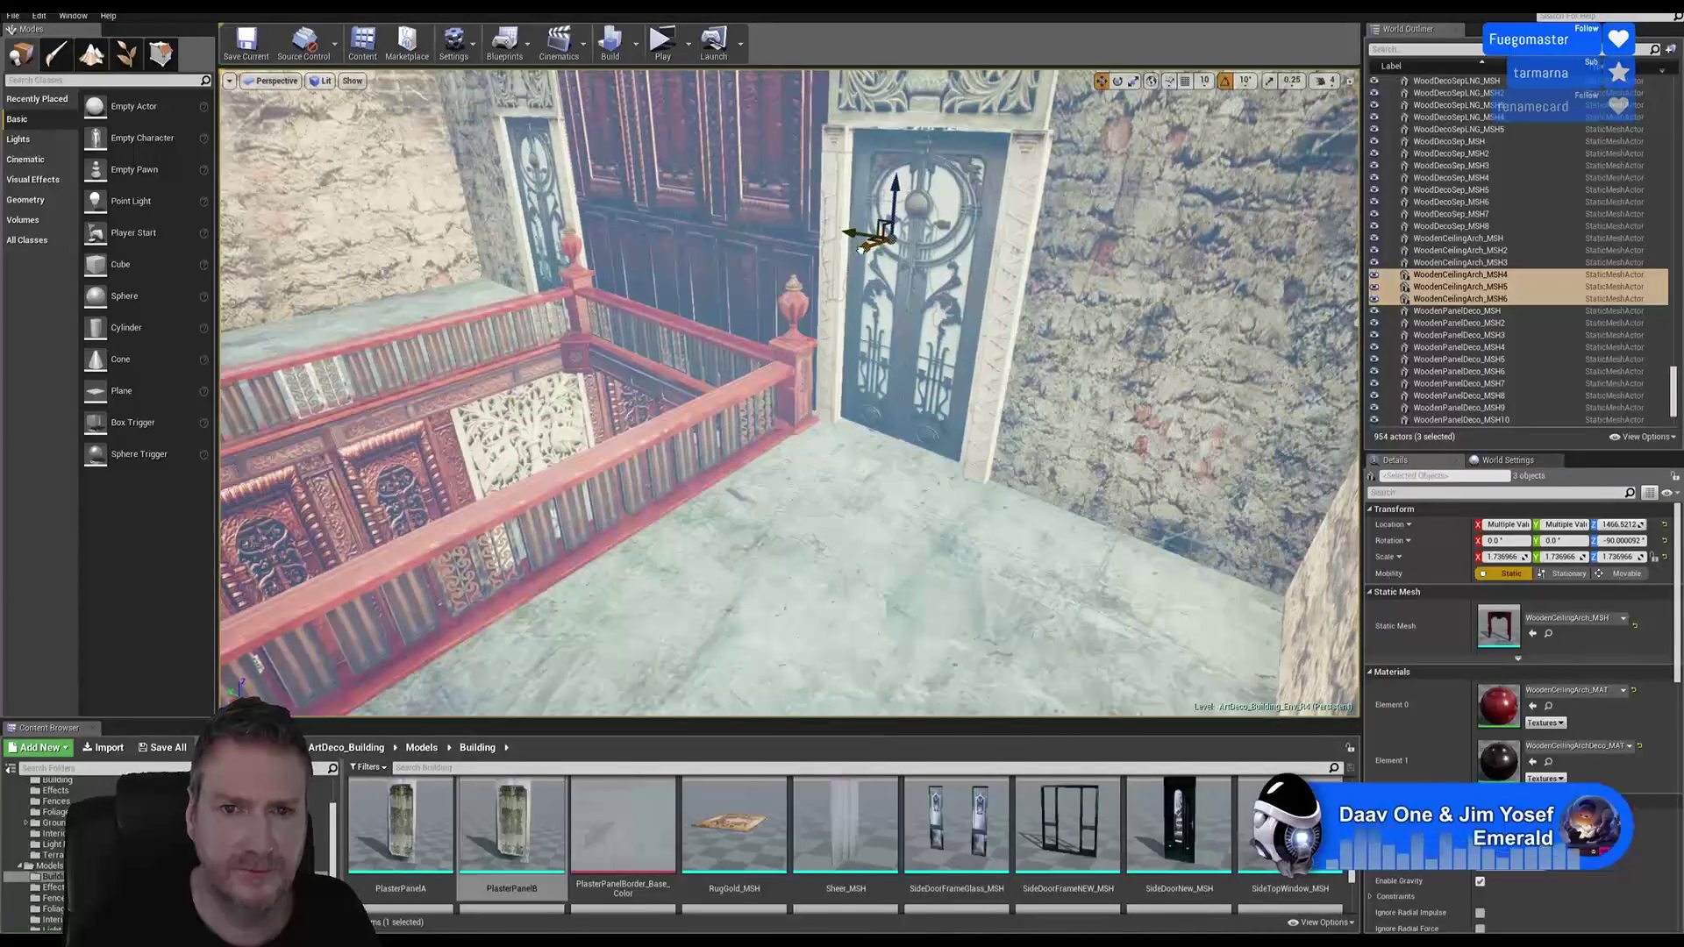
pyautogui.moveTo(861, 250); pyautogui.dragTo(632, 321)
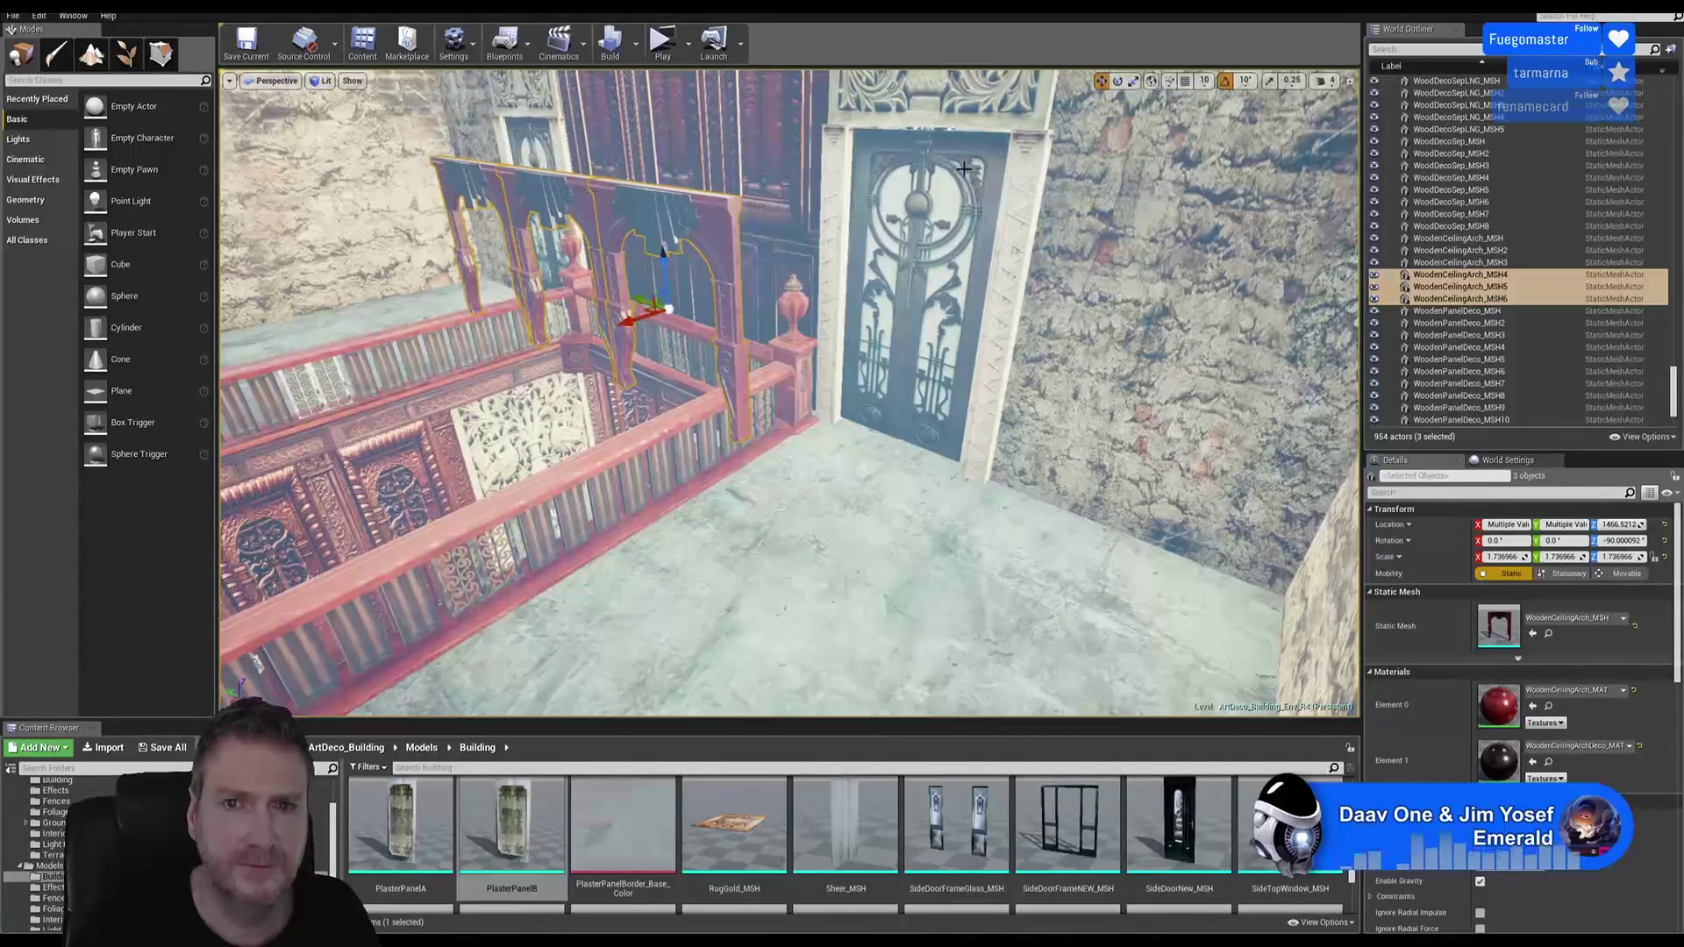
# Step: Rotate the three arches 90° about the vertical axis and move them past the stairwell railing toward the window wall
pyautogui.click(1119, 82)
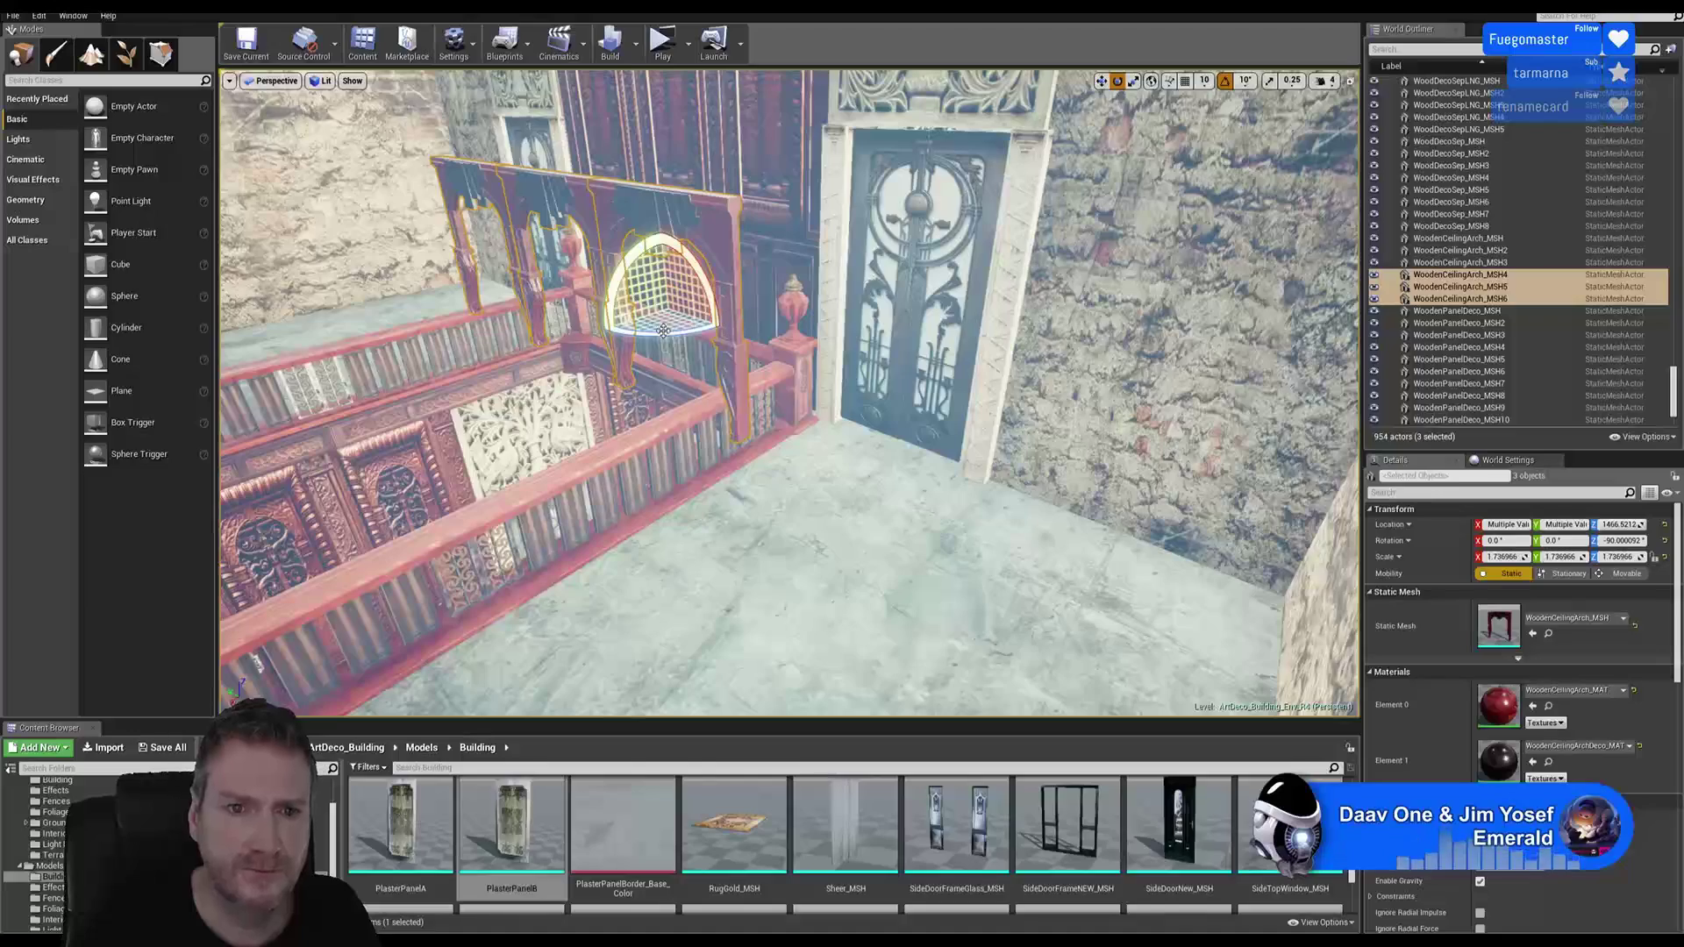
pyautogui.moveTo(658, 340); pyautogui.dragTo(729, 334)
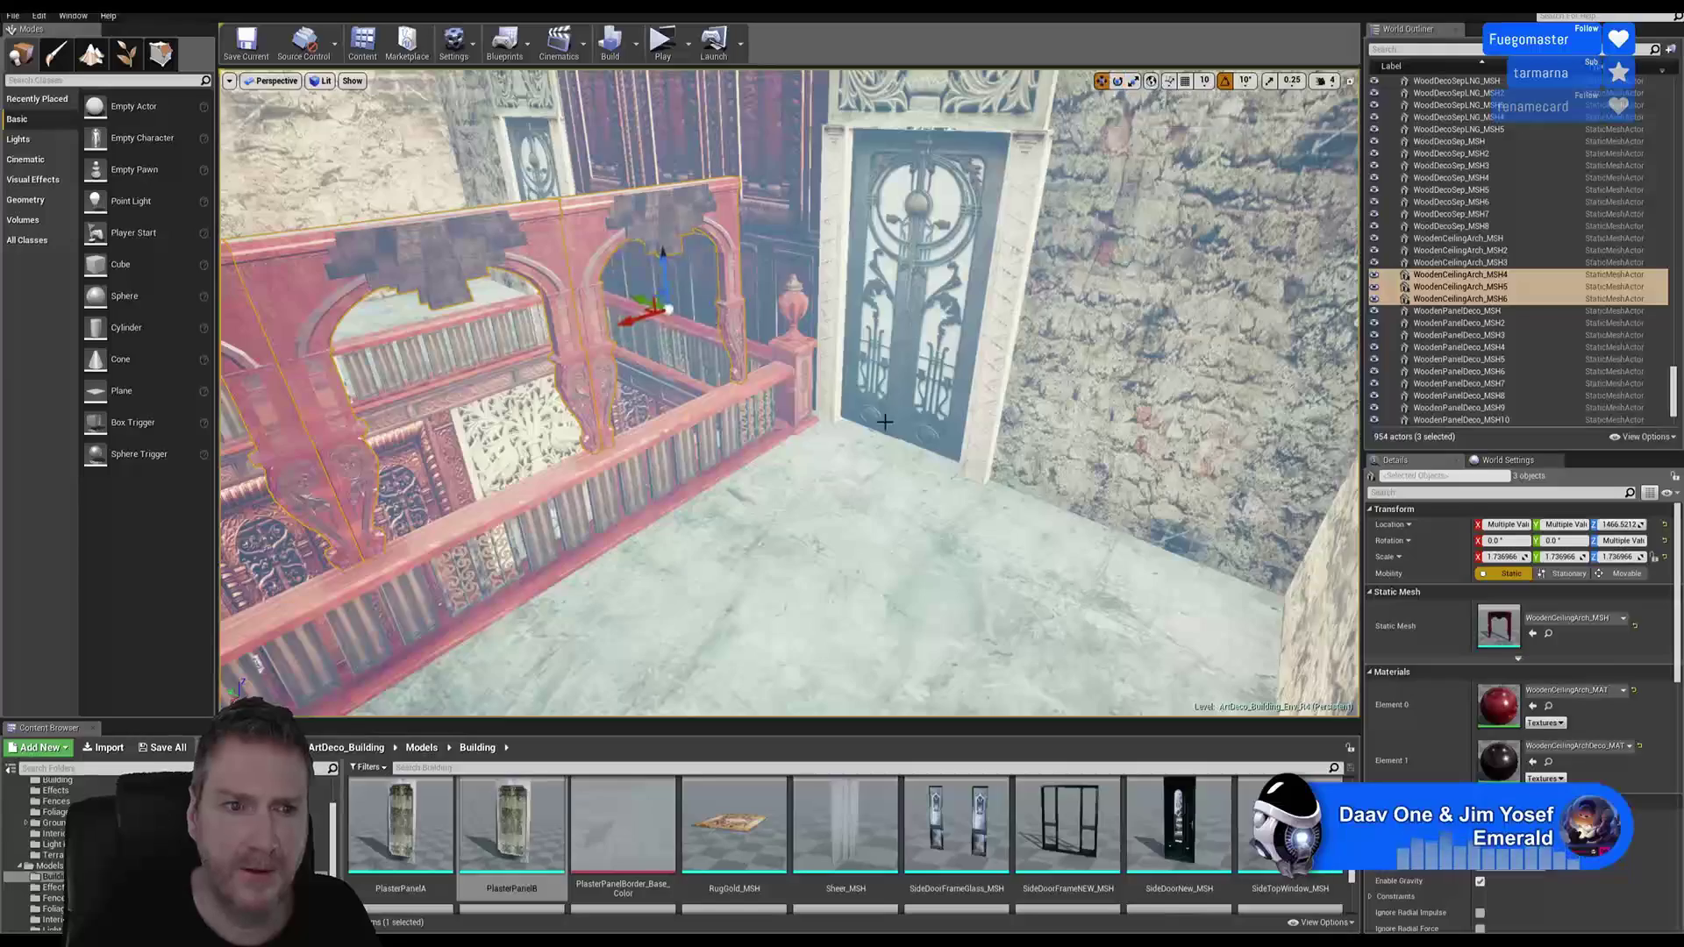
pyautogui.moveTo(885, 422); pyautogui.dragTo(1027, 534, button='right')
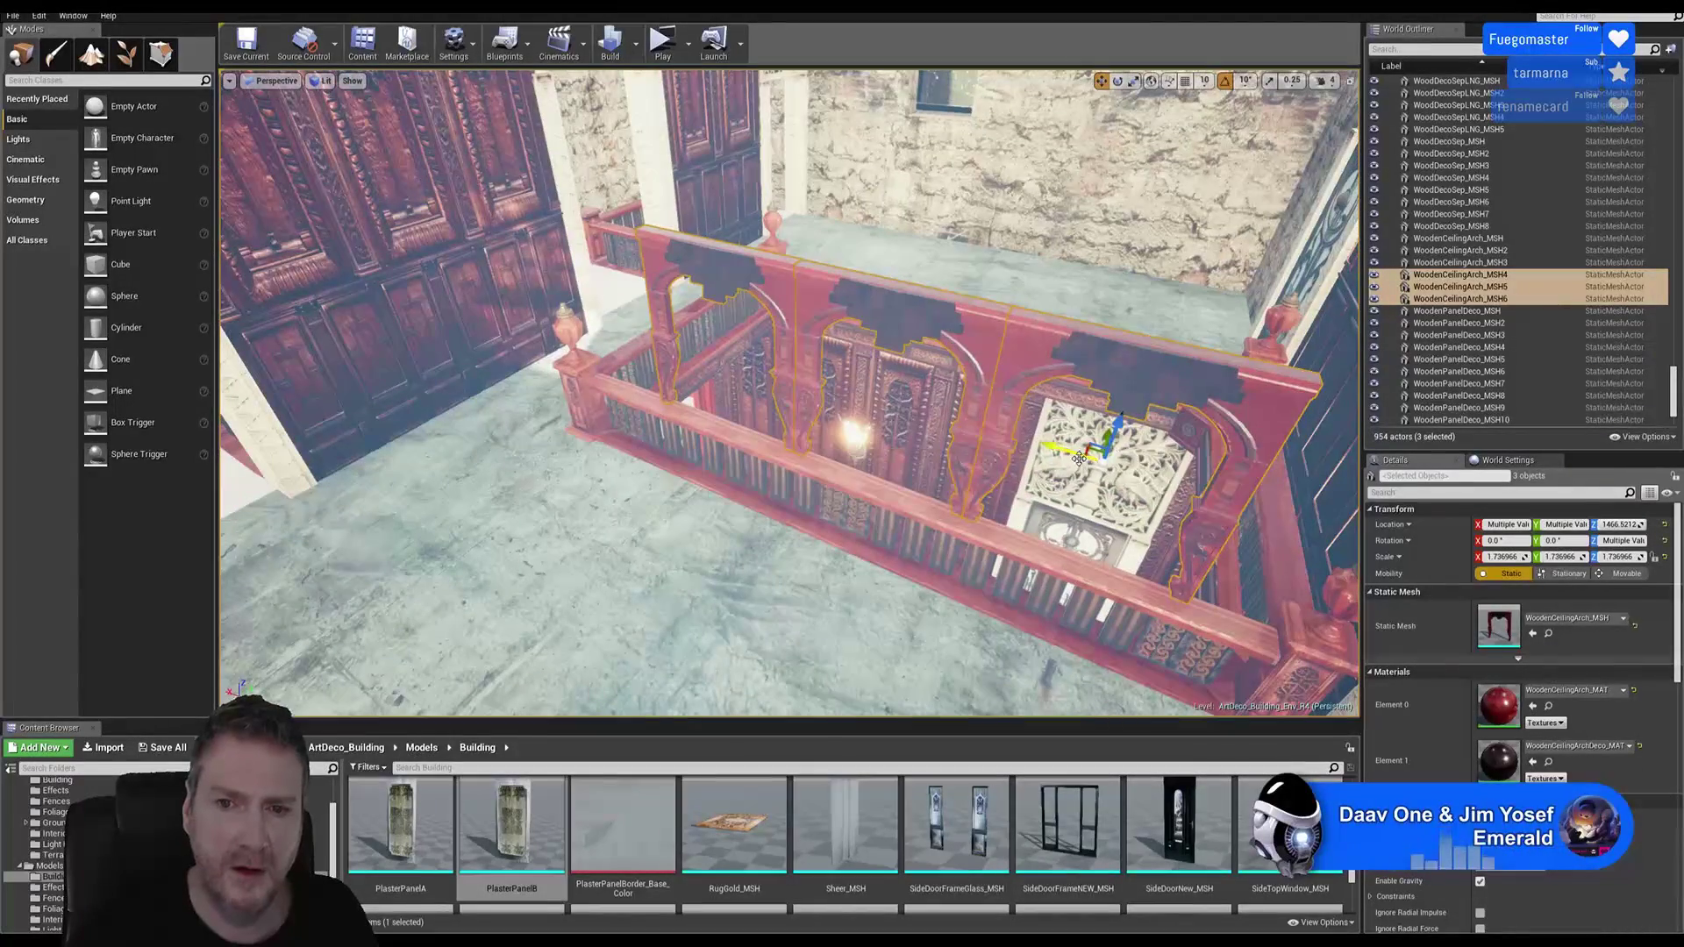
pyautogui.moveTo(1079, 458); pyautogui.dragTo(1007, 436)
pyautogui.moveTo(1082, 412); pyautogui.dragTo(1068, 396, button='right')
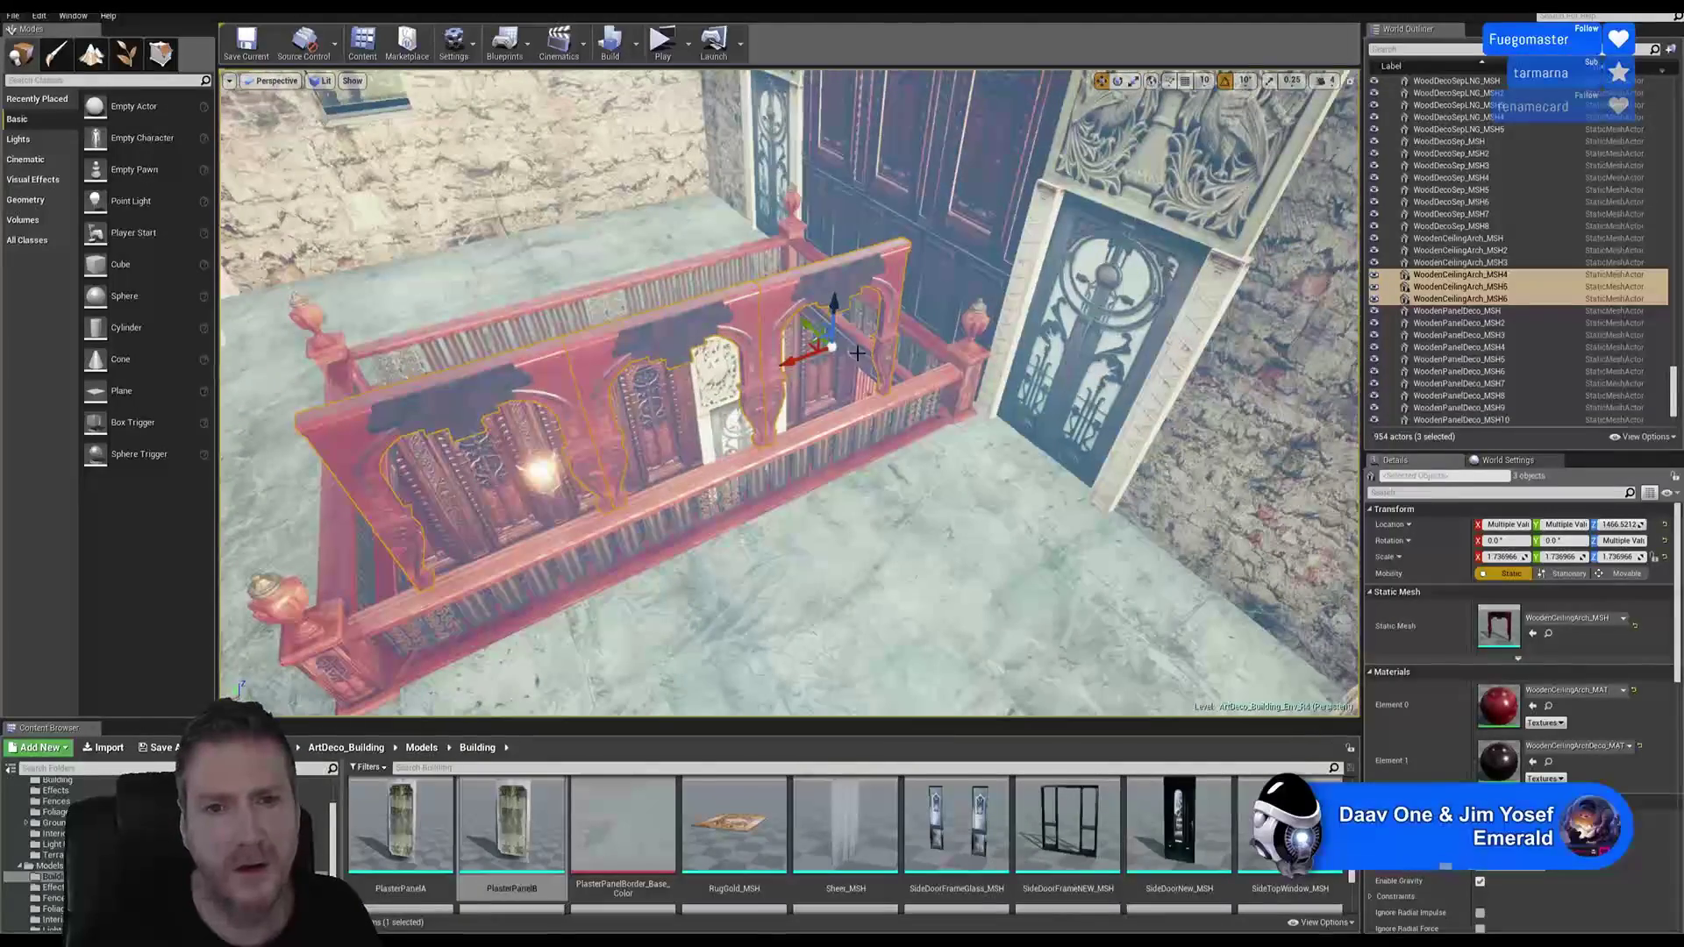
pyautogui.moveTo(816, 331); pyautogui.dragTo(674, 263)
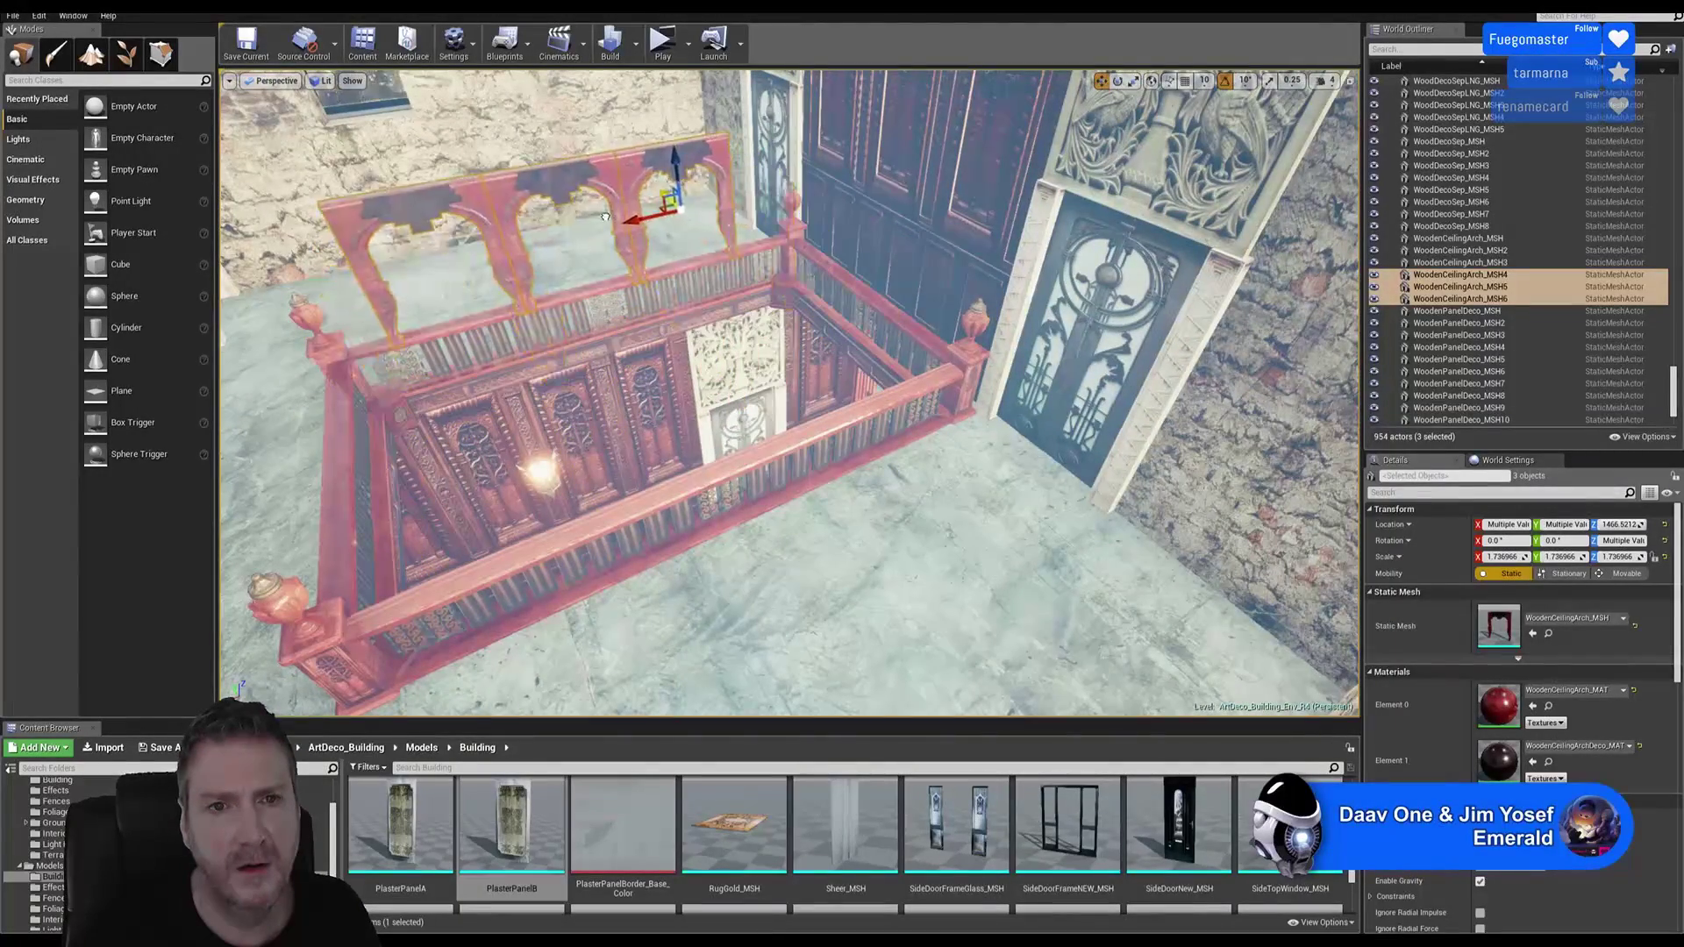
# Step: Raise the three arches to a Z location of about 2064, directly against the underside of the ceiling trim
pyautogui.moveTo(581, 201); pyautogui.dragTo(571, 318, button='right')
pyautogui.moveTo(851, 473); pyautogui.dragTo(844, 418, button='right')
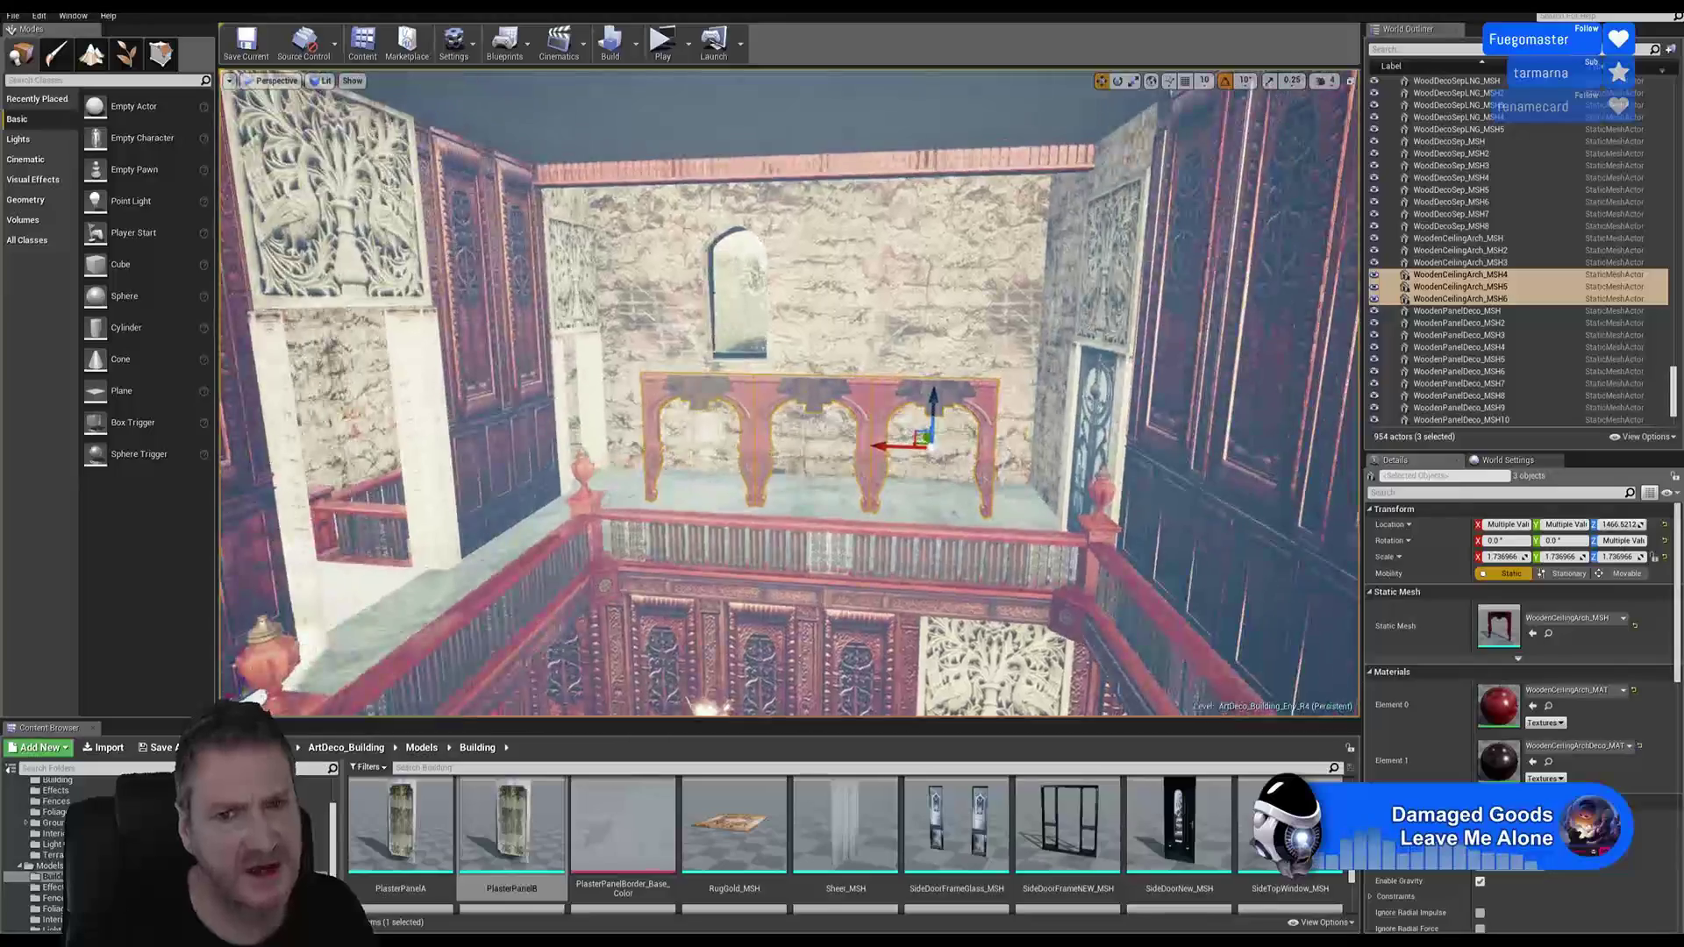
pyautogui.moveTo(1282, 326); pyautogui.dragTo(1321, 327, button='right')
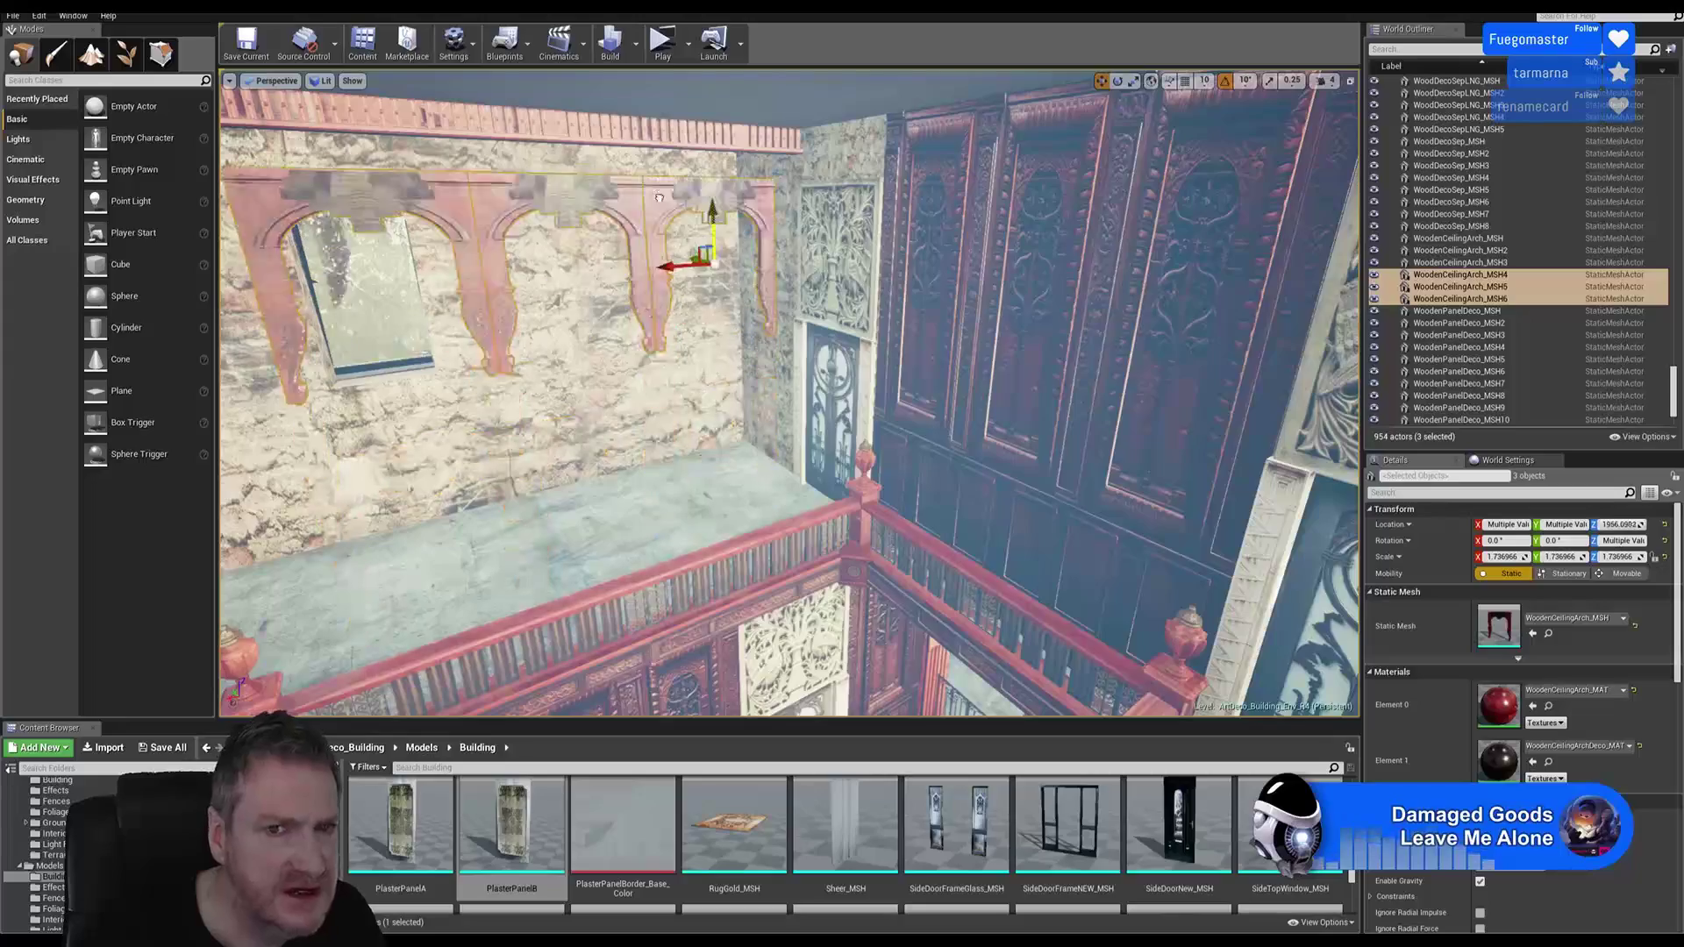
pyautogui.moveTo(679, 376)
pyautogui.mouseDown(button='right')
pyautogui.moveTo(706, 374)
pyautogui.moveTo(689, 378)
pyautogui.mouseUp(button='right')
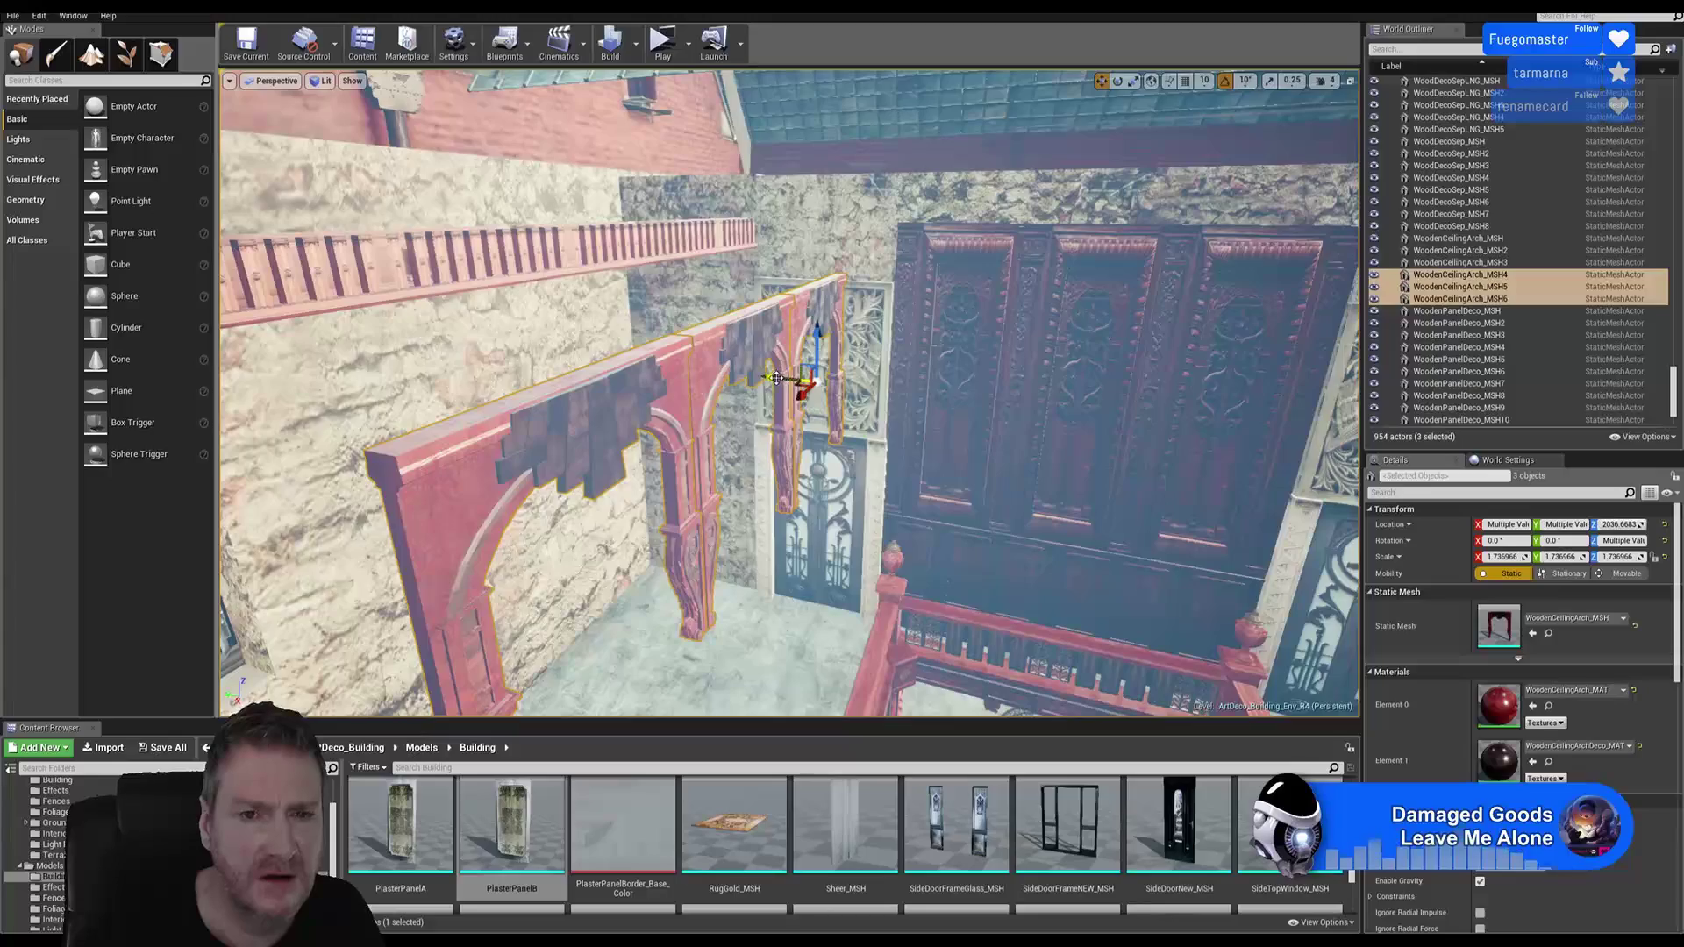
pyautogui.moveTo(619, 369); pyautogui.dragTo(751, 302, button='right')
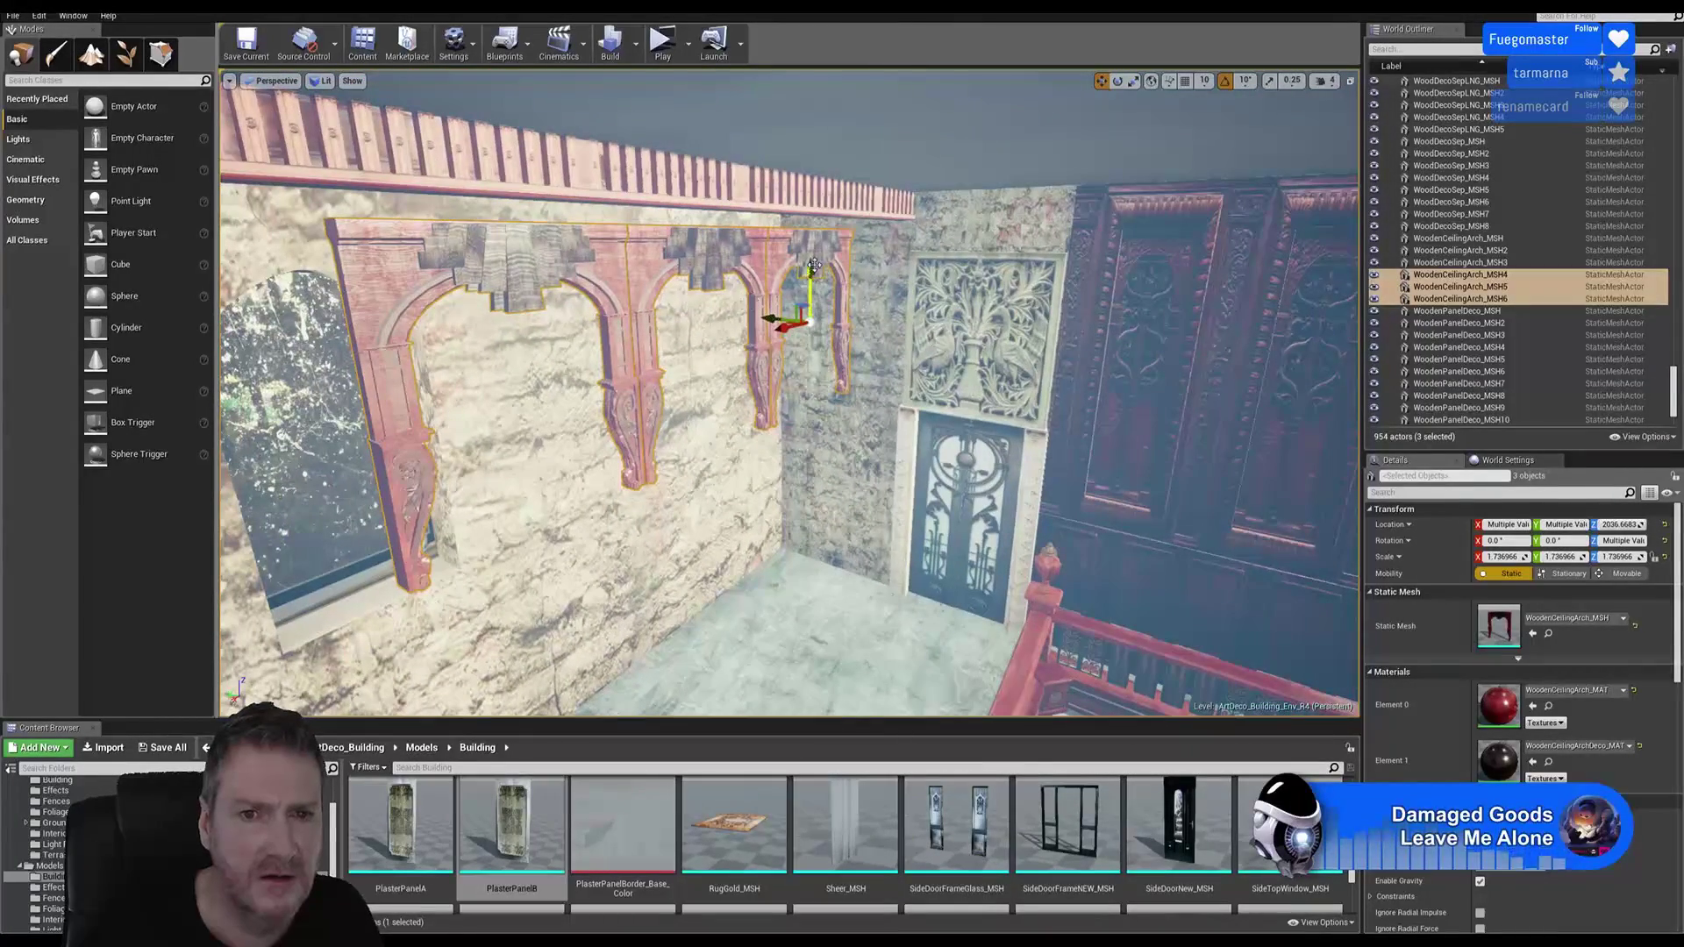
pyautogui.moveTo(812, 257); pyautogui.dragTo(812, 254)
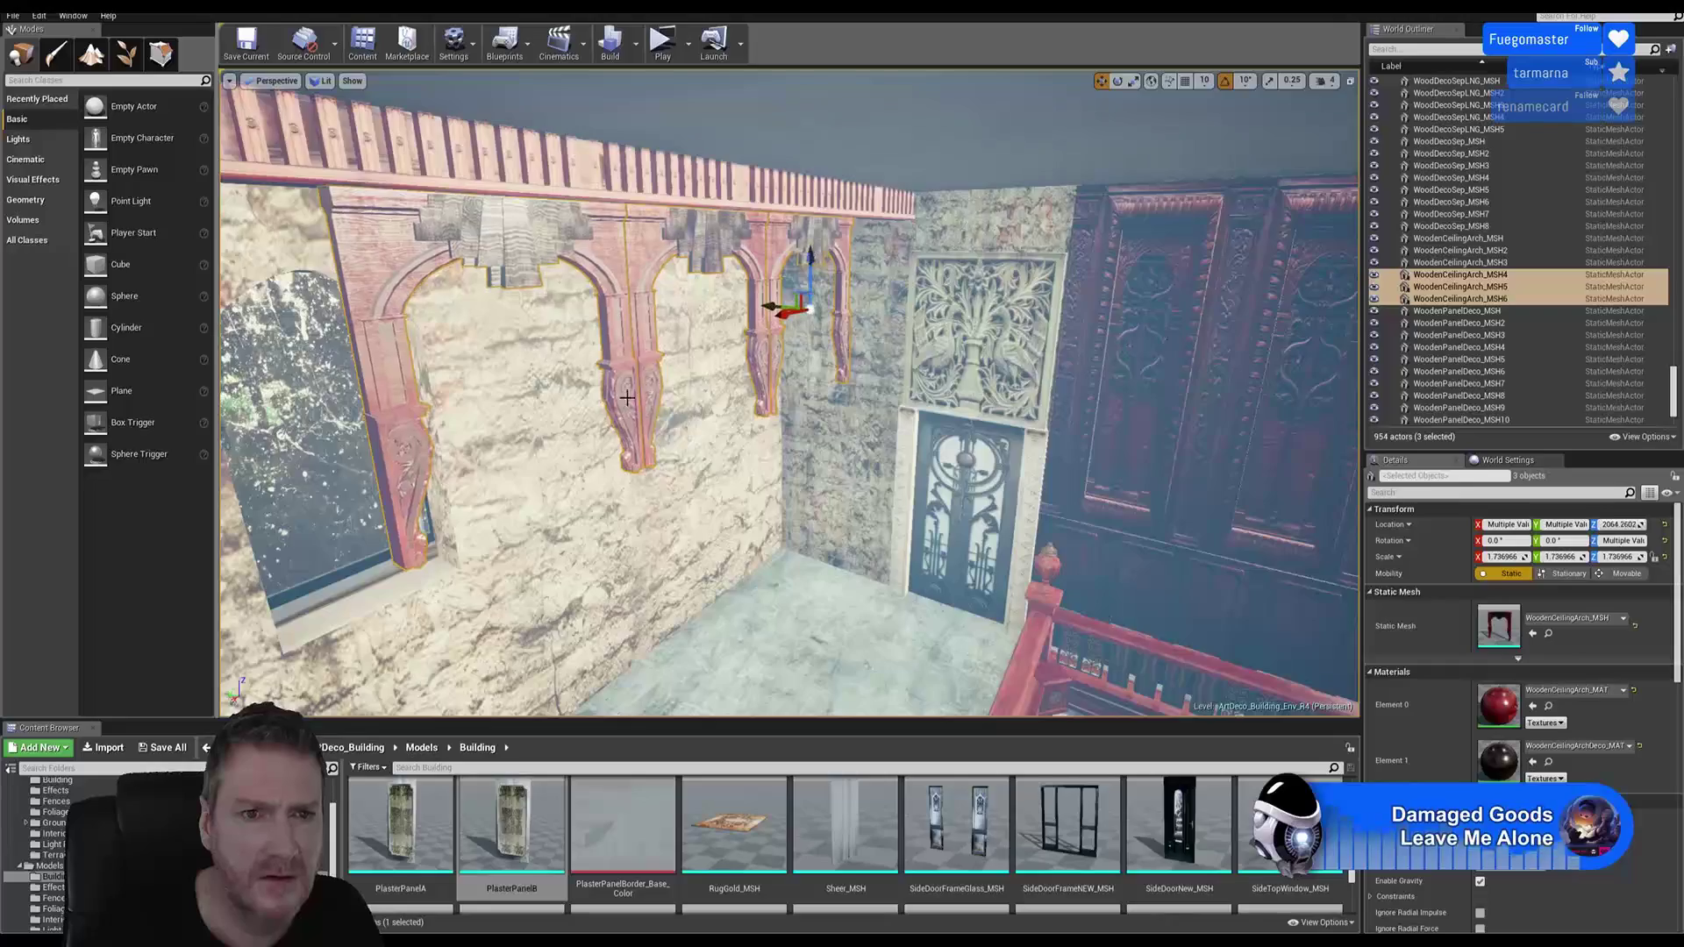
# Step: Nudge the three arches in depth toward the window wall so they sit set back beneath the ceiling trim
pyautogui.moveTo(811, 272); pyautogui.dragTo(903, 268, button='right')
pyautogui.moveTo(586, 473); pyautogui.dragTo(581, 398, button='right')
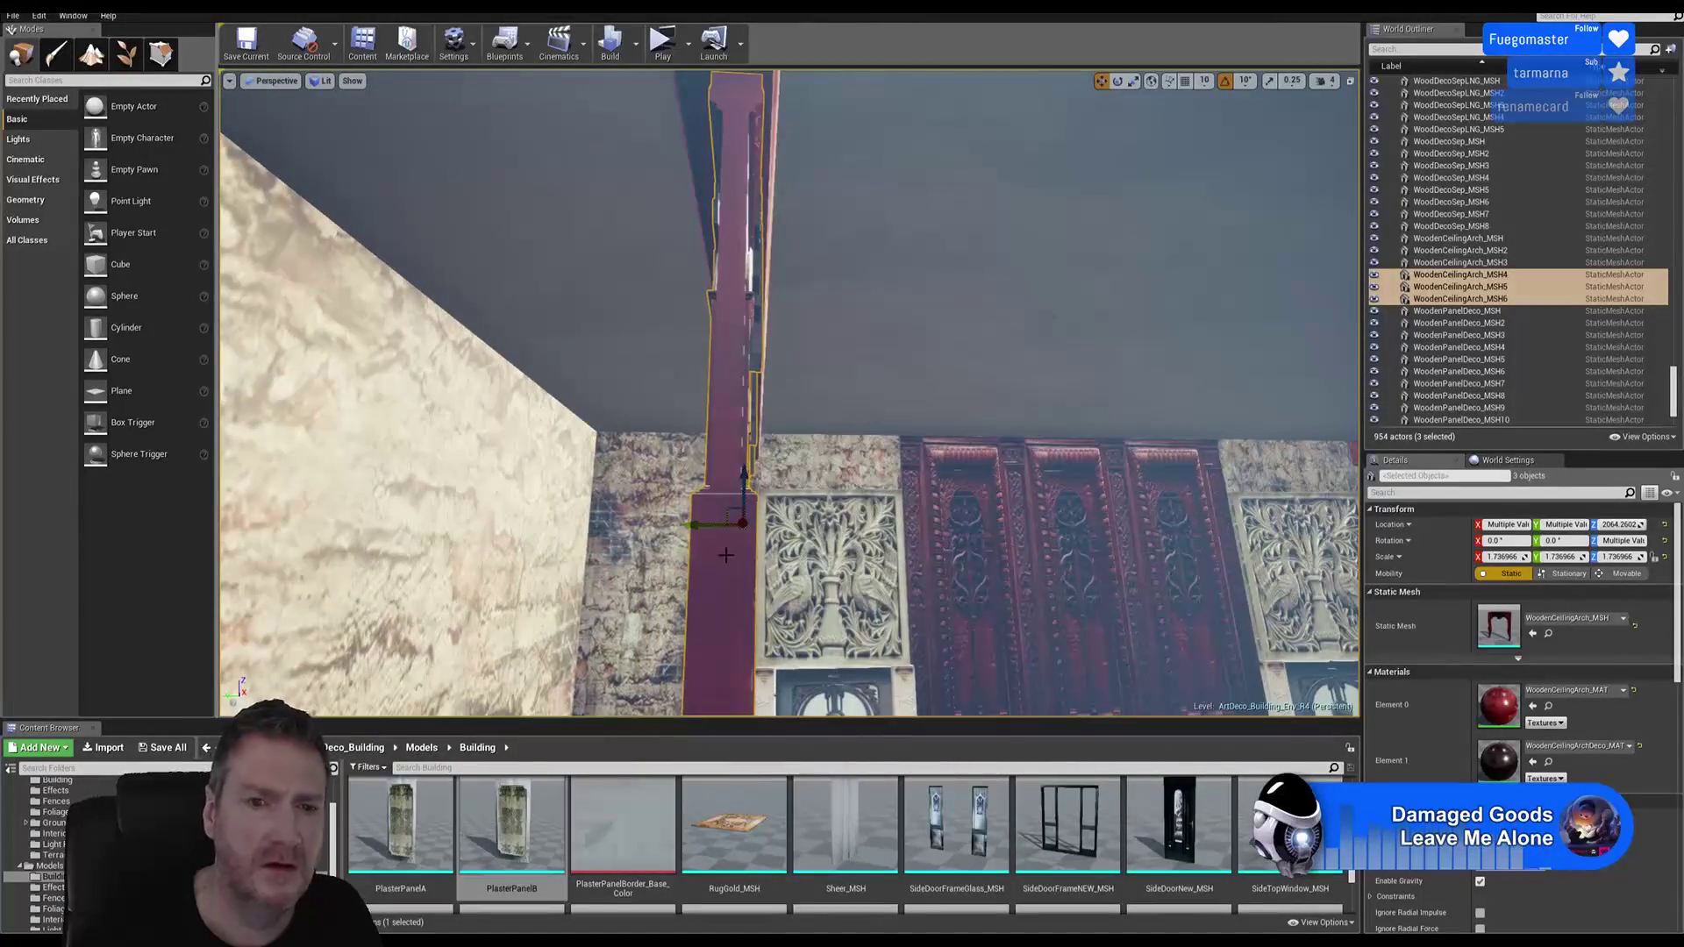
pyautogui.moveTo(699, 525); pyautogui.dragTo(693, 524)
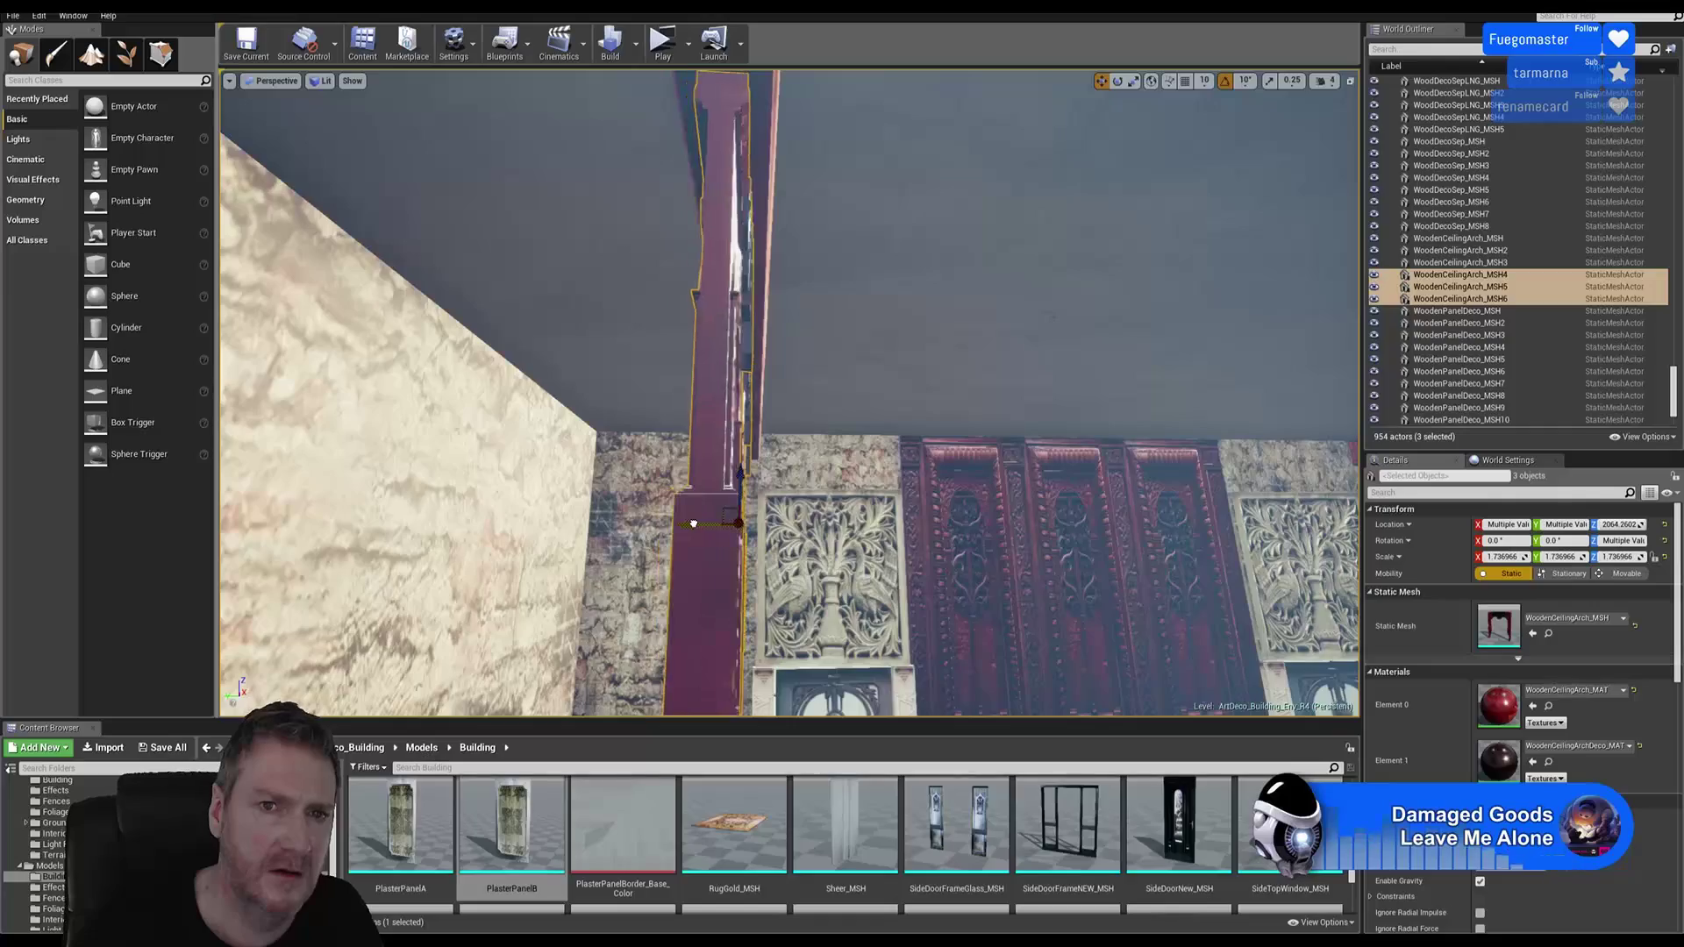
# Step: Slide the three arches along the trim until the end arch meets the wooden door panels
pyautogui.moveTo(947, 443); pyautogui.dragTo(790, 466, button='right')
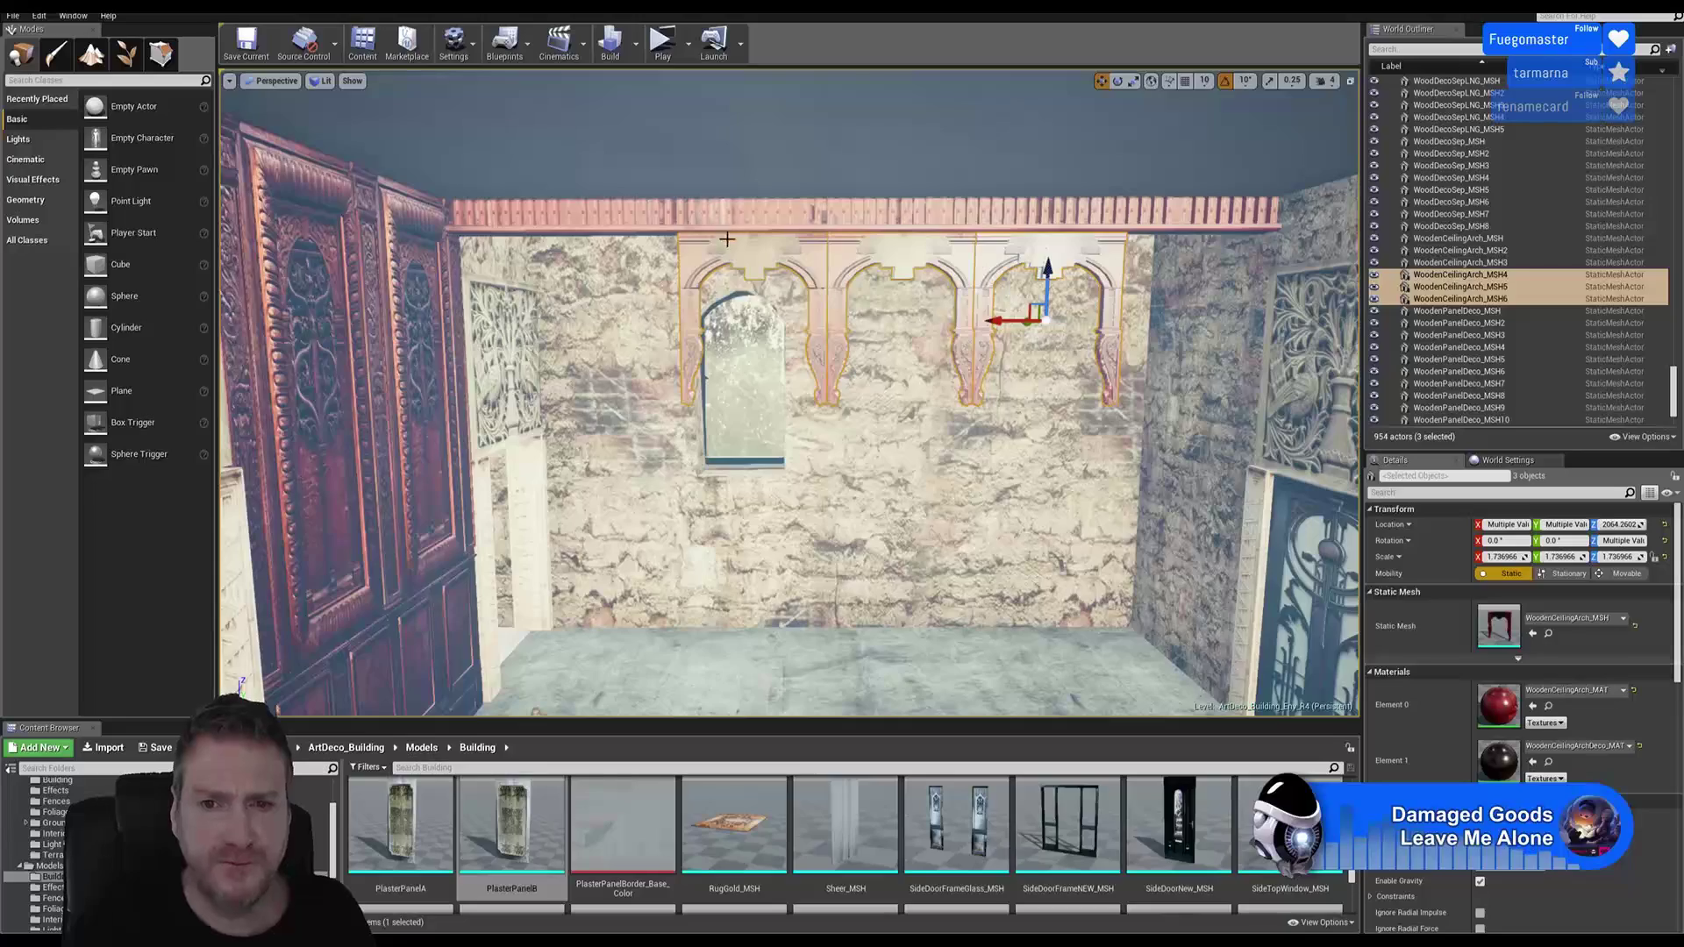
pyautogui.moveTo(1005, 326)
pyautogui.mouseDown(button='right')
pyautogui.moveTo(956, 329)
pyautogui.moveTo(991, 328)
pyautogui.mouseUp(button='right')
pyautogui.moveTo(1036, 323); pyautogui.dragTo(805, 343)
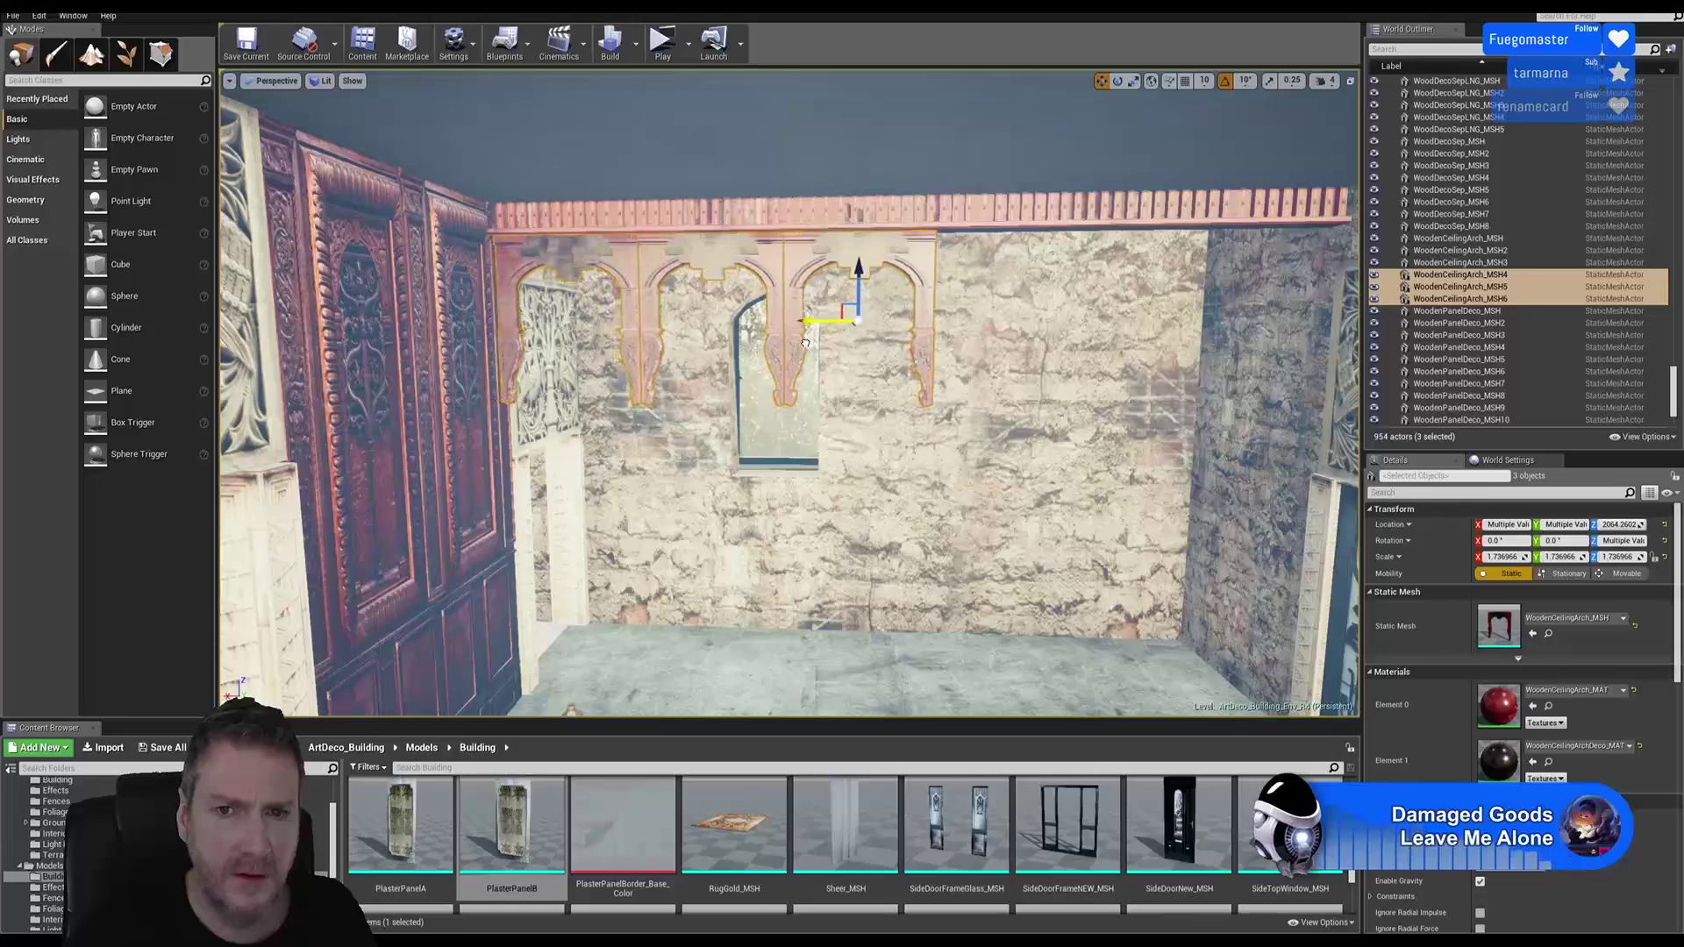
# Step: Duplicate the three arches and slide the copies along the trim to its opposite end, completing the row
pyautogui.moveTo(1106, 344)
pyautogui.mouseDown(button='right')
pyautogui.moveTo(1169, 347)
pyautogui.moveTo(1123, 340)
pyautogui.mouseUp(button='right')
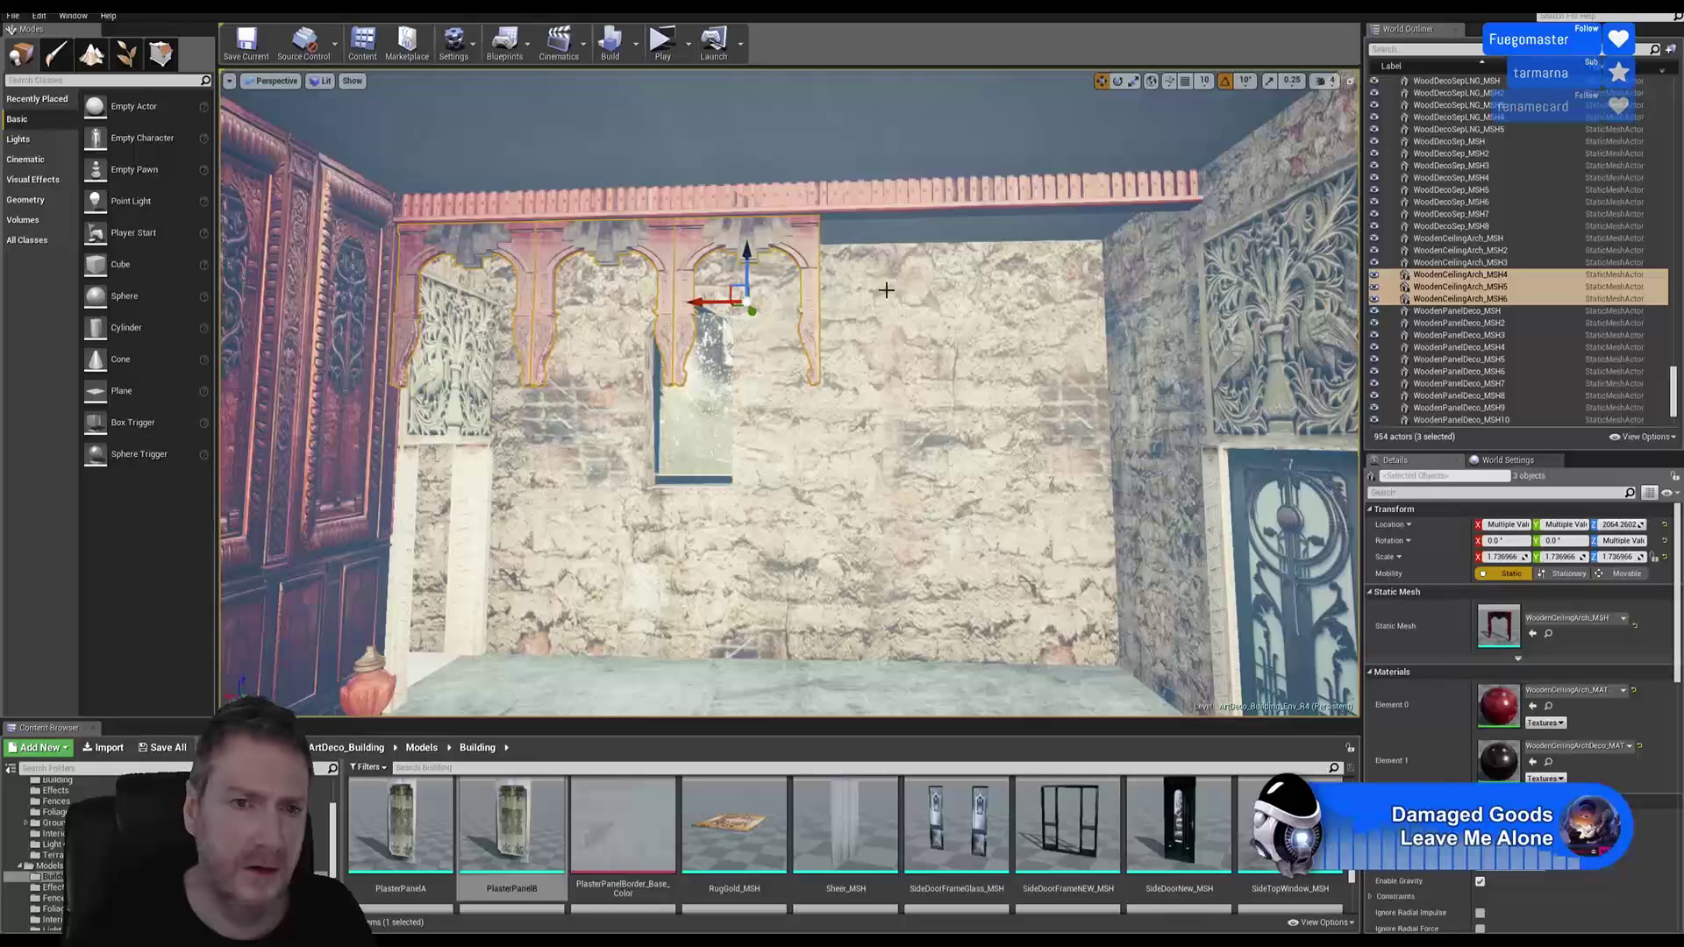
pyautogui.rightClick(664, 234)
pyautogui.moveTo(736, 455)
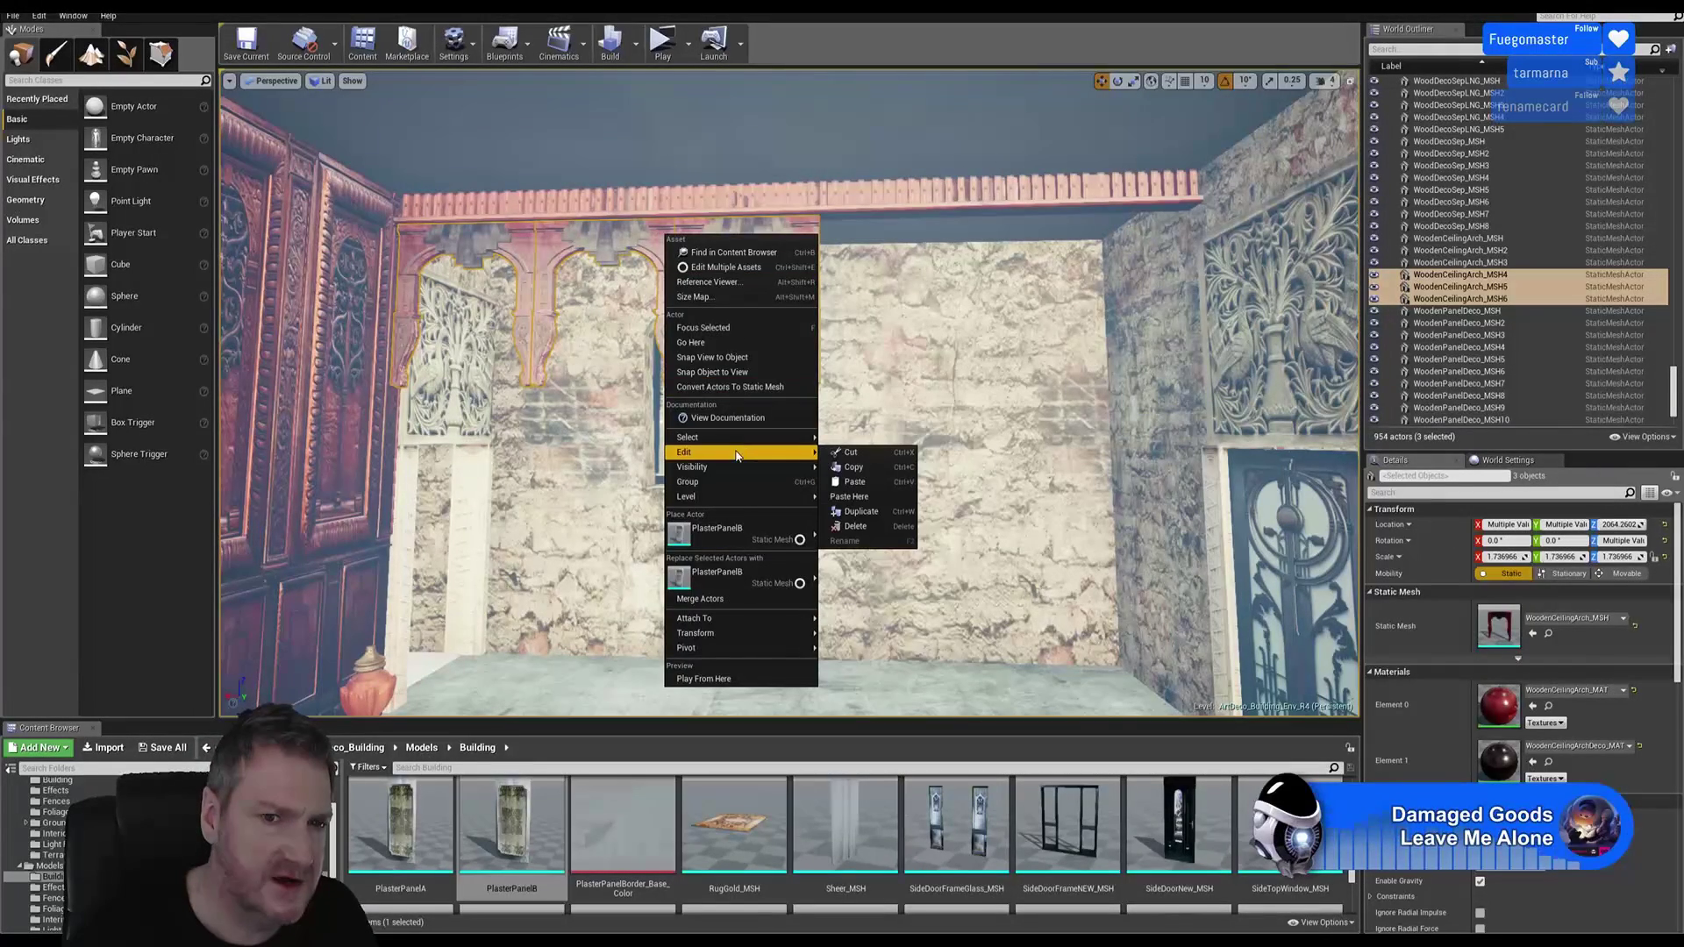
pyautogui.click(876, 480)
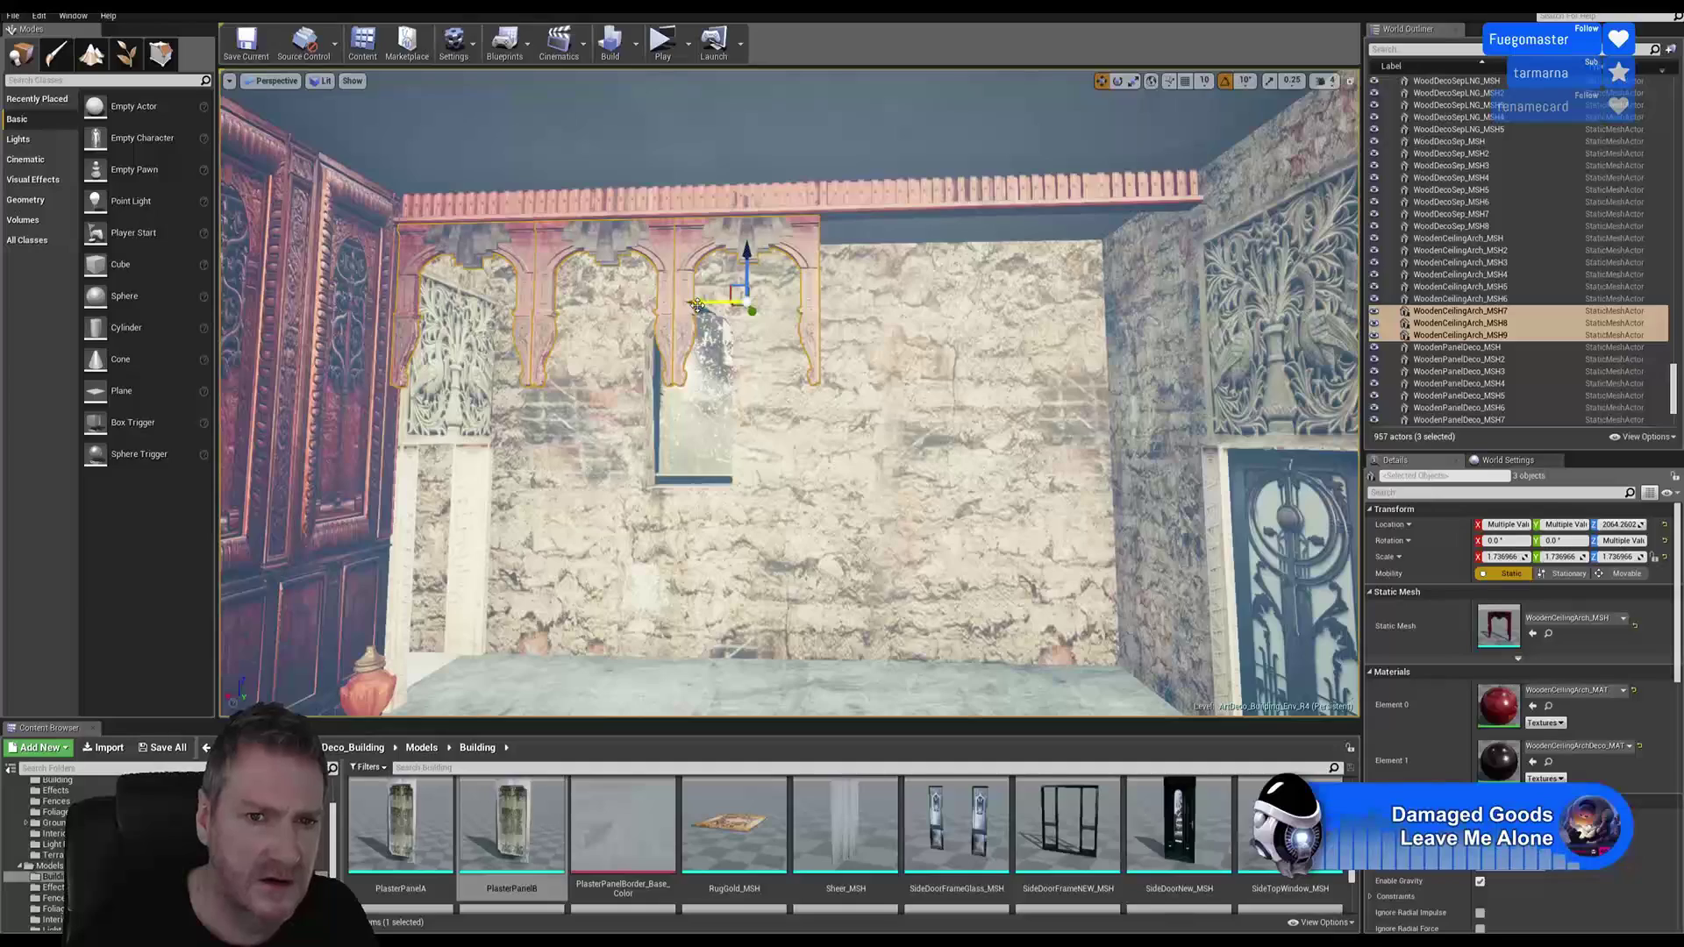
pyautogui.moveTo(699, 305); pyautogui.dragTo(1070, 284)
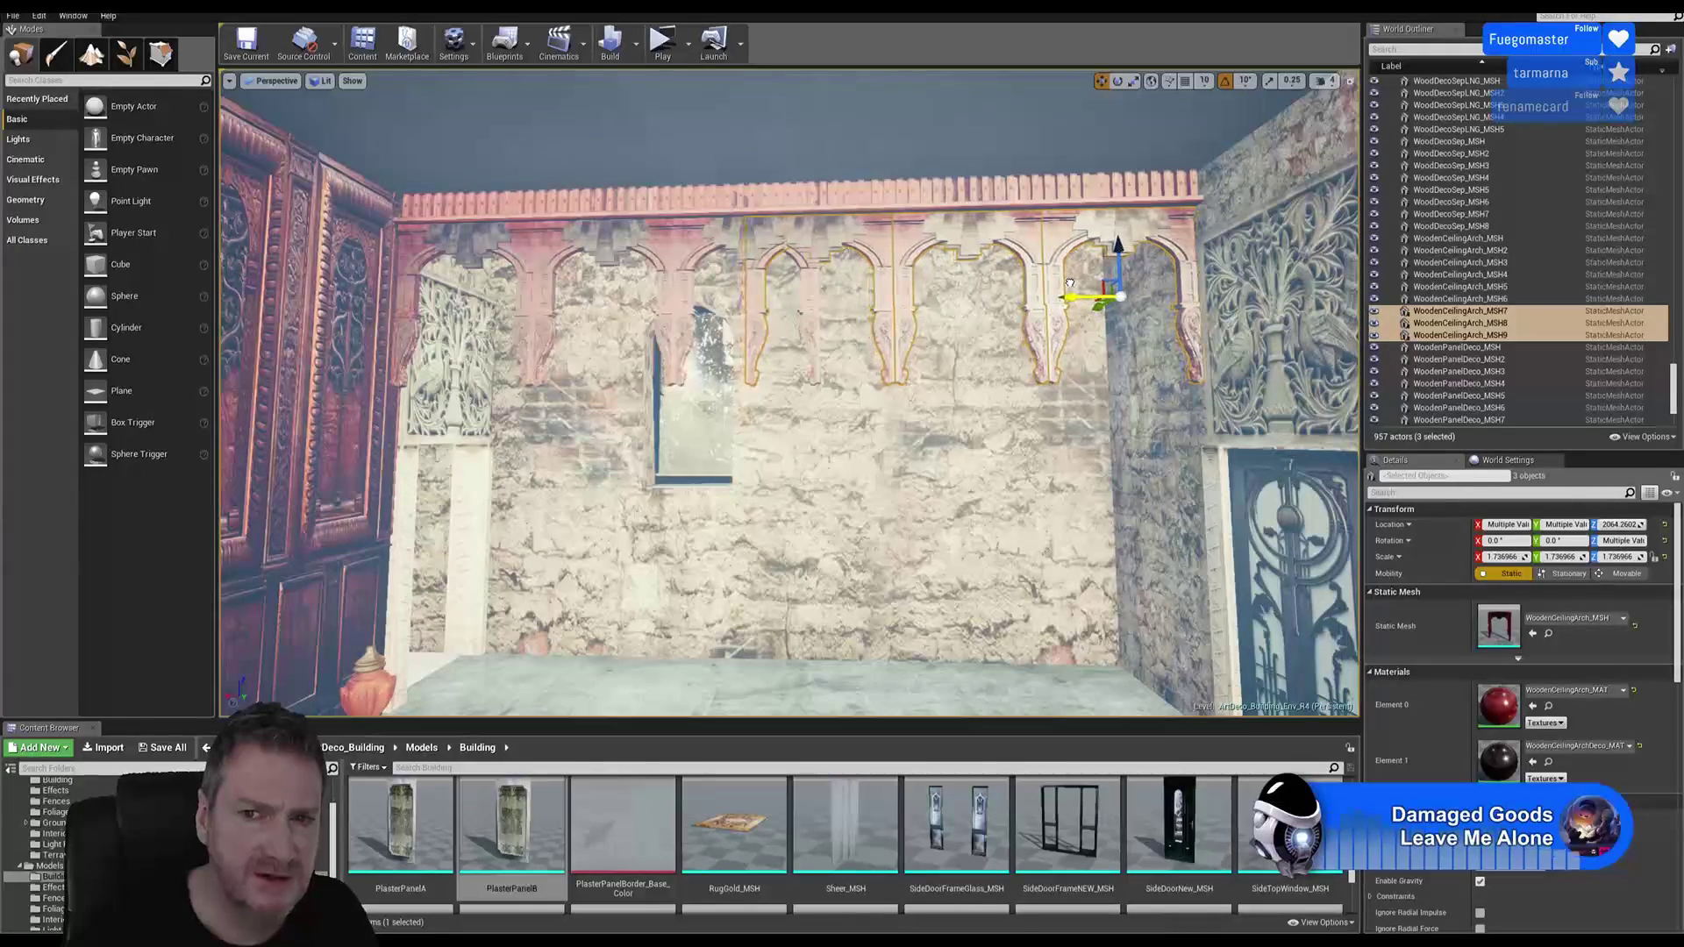
# Step: Delete the overlapping arch in the middle of the row and slide the two end arches along the trim to close the gap
pyautogui.click(850, 254)
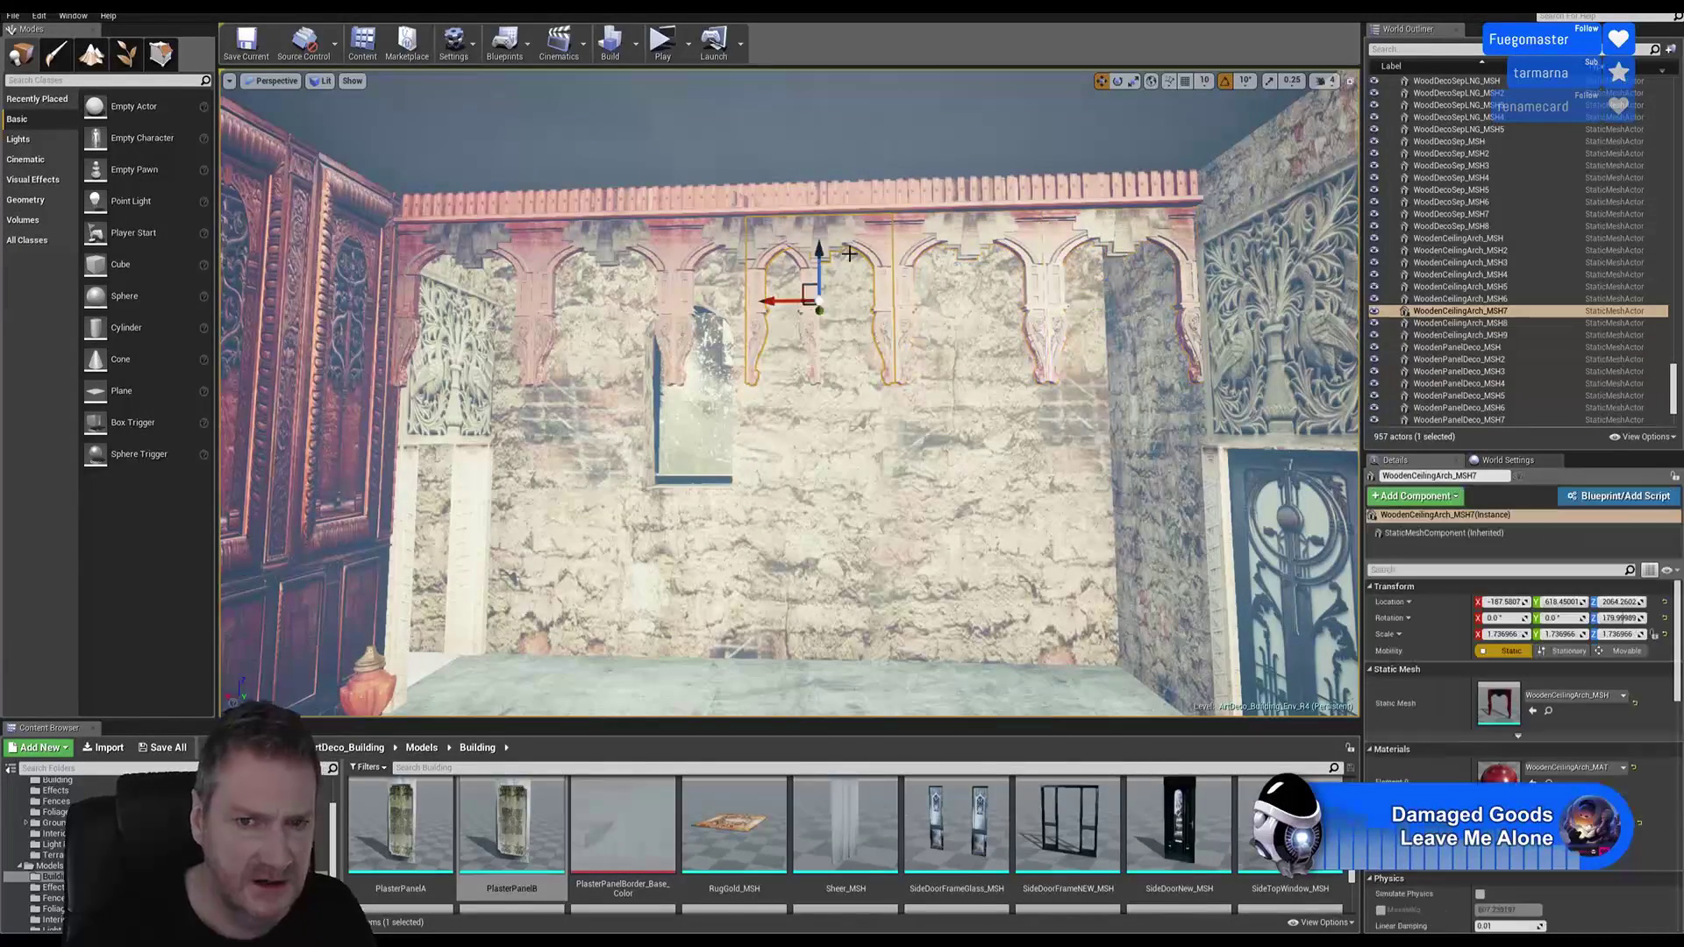
pyautogui.press('Delete')
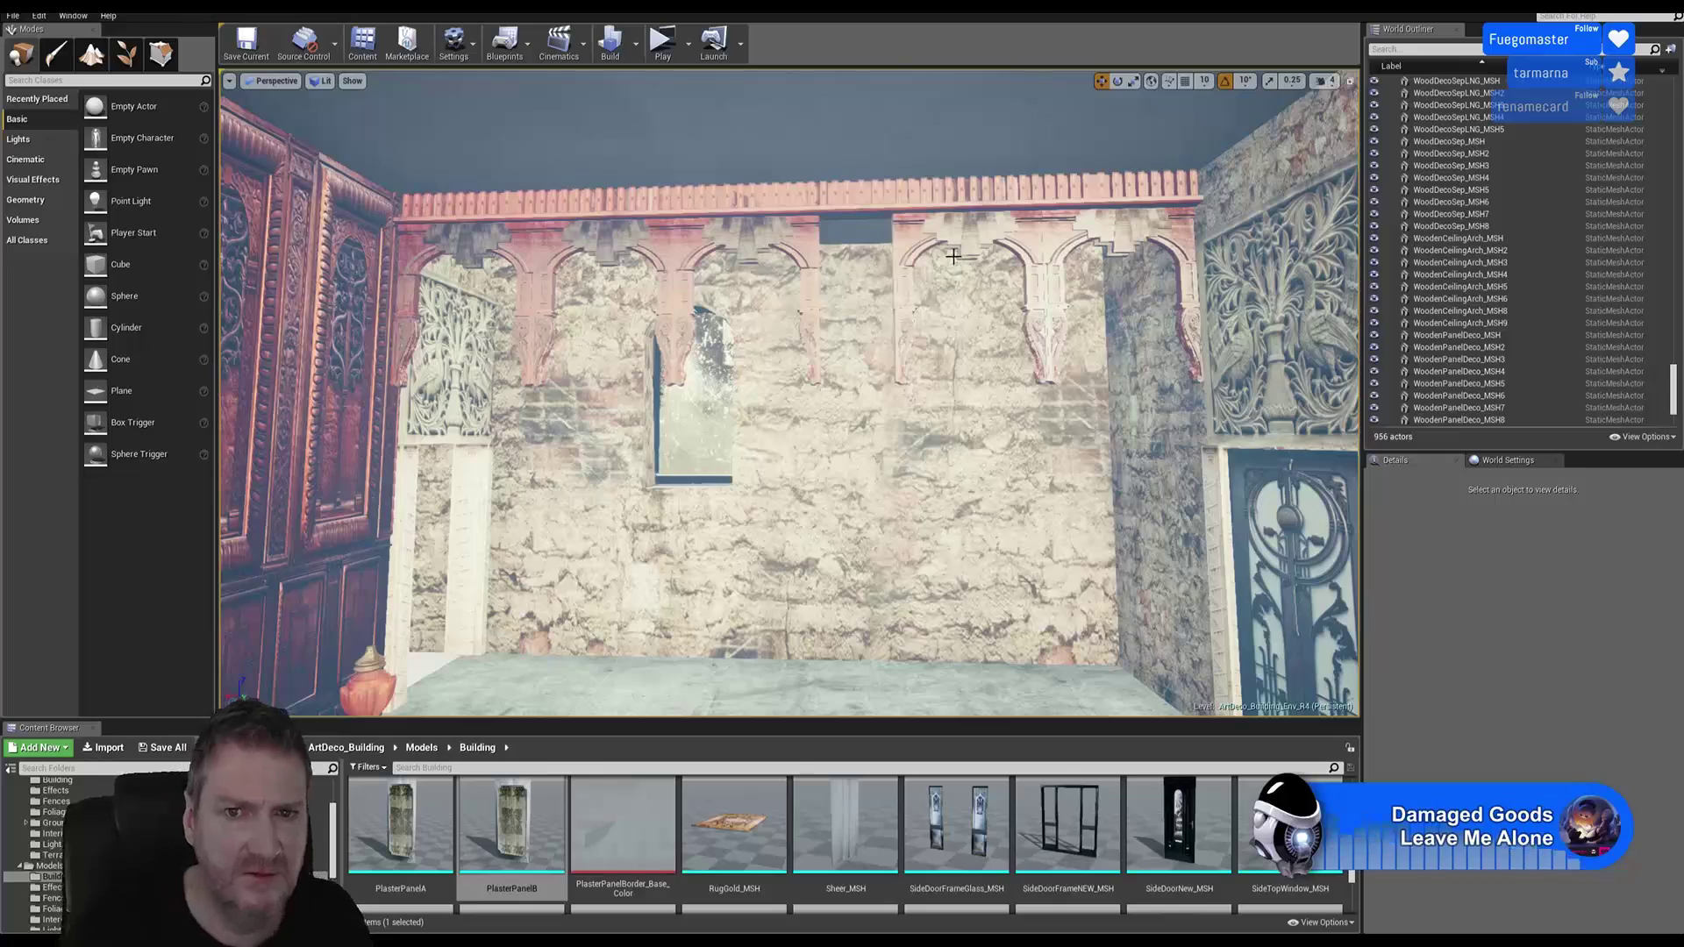
pyautogui.click(1076, 224)
pyautogui.keyDown('ctrl'); pyautogui.click(1079, 289); pyautogui.keyUp('ctrl')
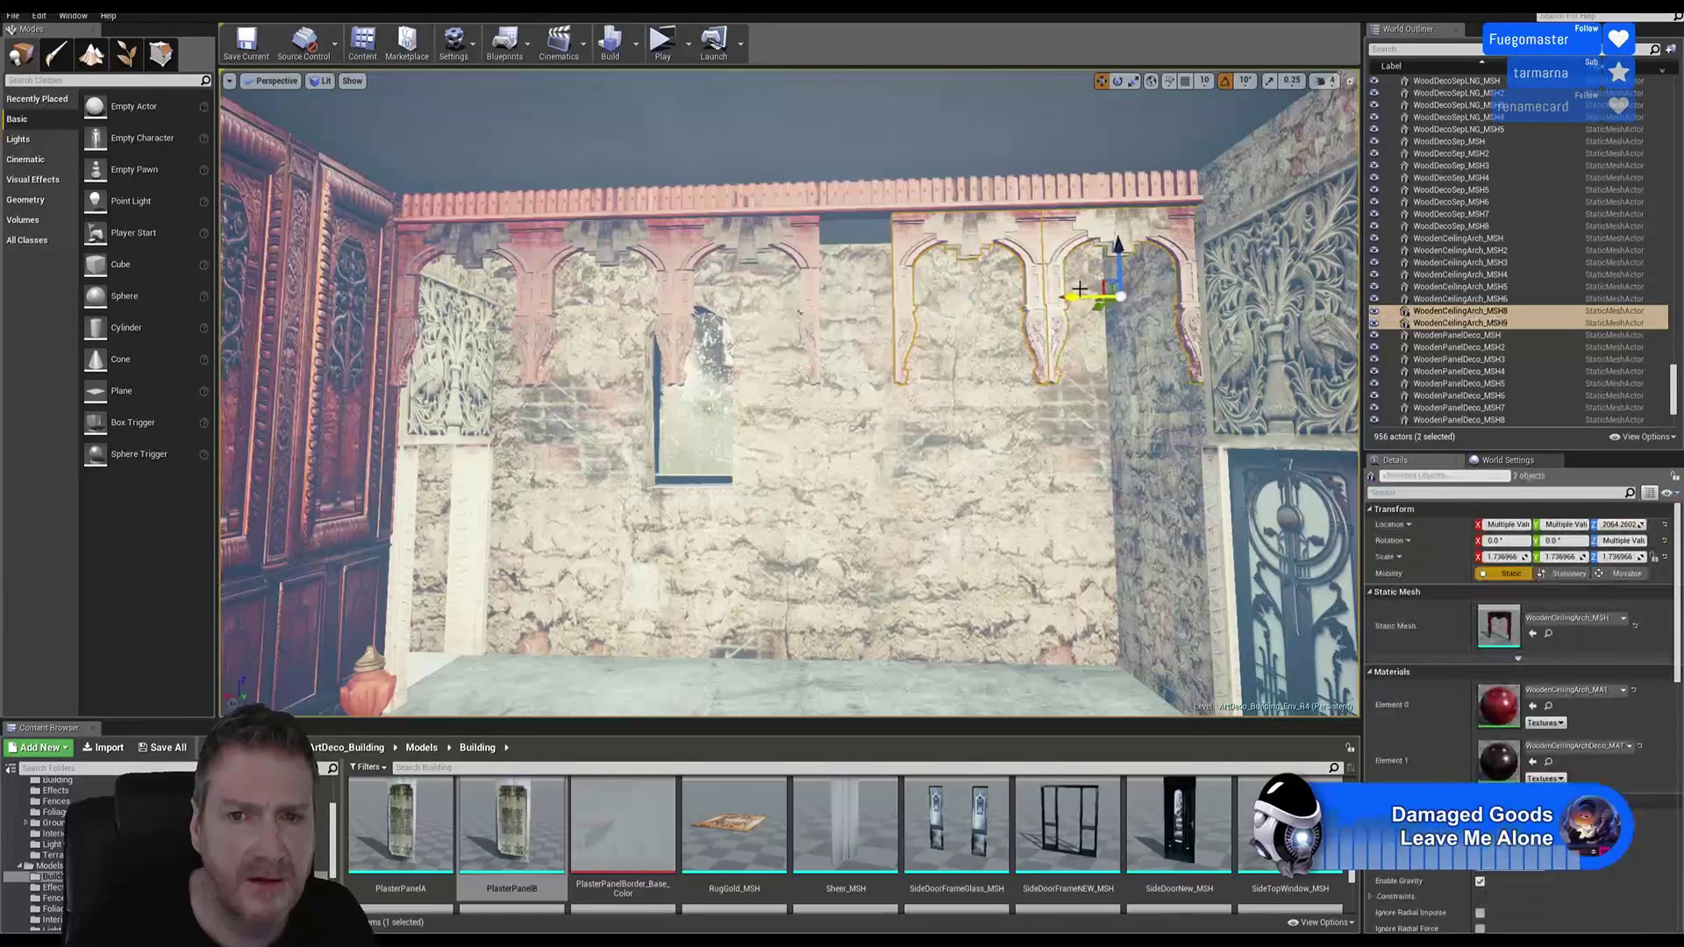
pyautogui.moveTo(1074, 298); pyautogui.dragTo(995, 321)
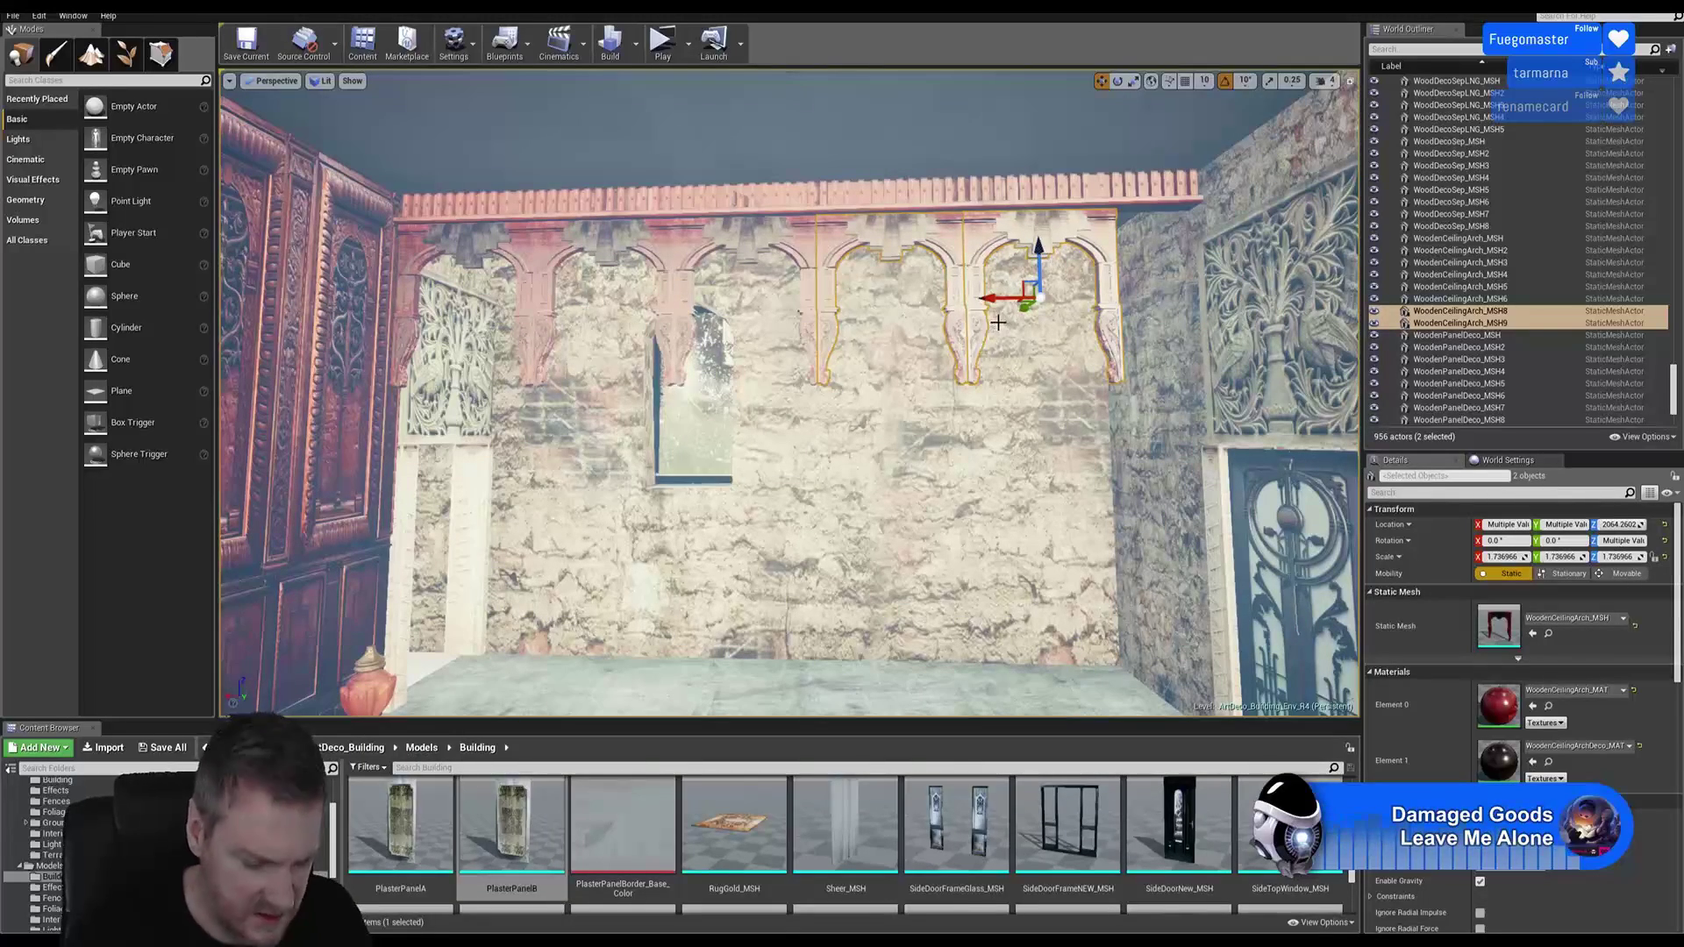
# Step: Select all five arches, shift them along the trim away from the door panels and scale them uniformly to about 1.815
pyautogui.keyDown('ctrl'); pyautogui.click(710, 241); pyautogui.keyUp('ctrl')
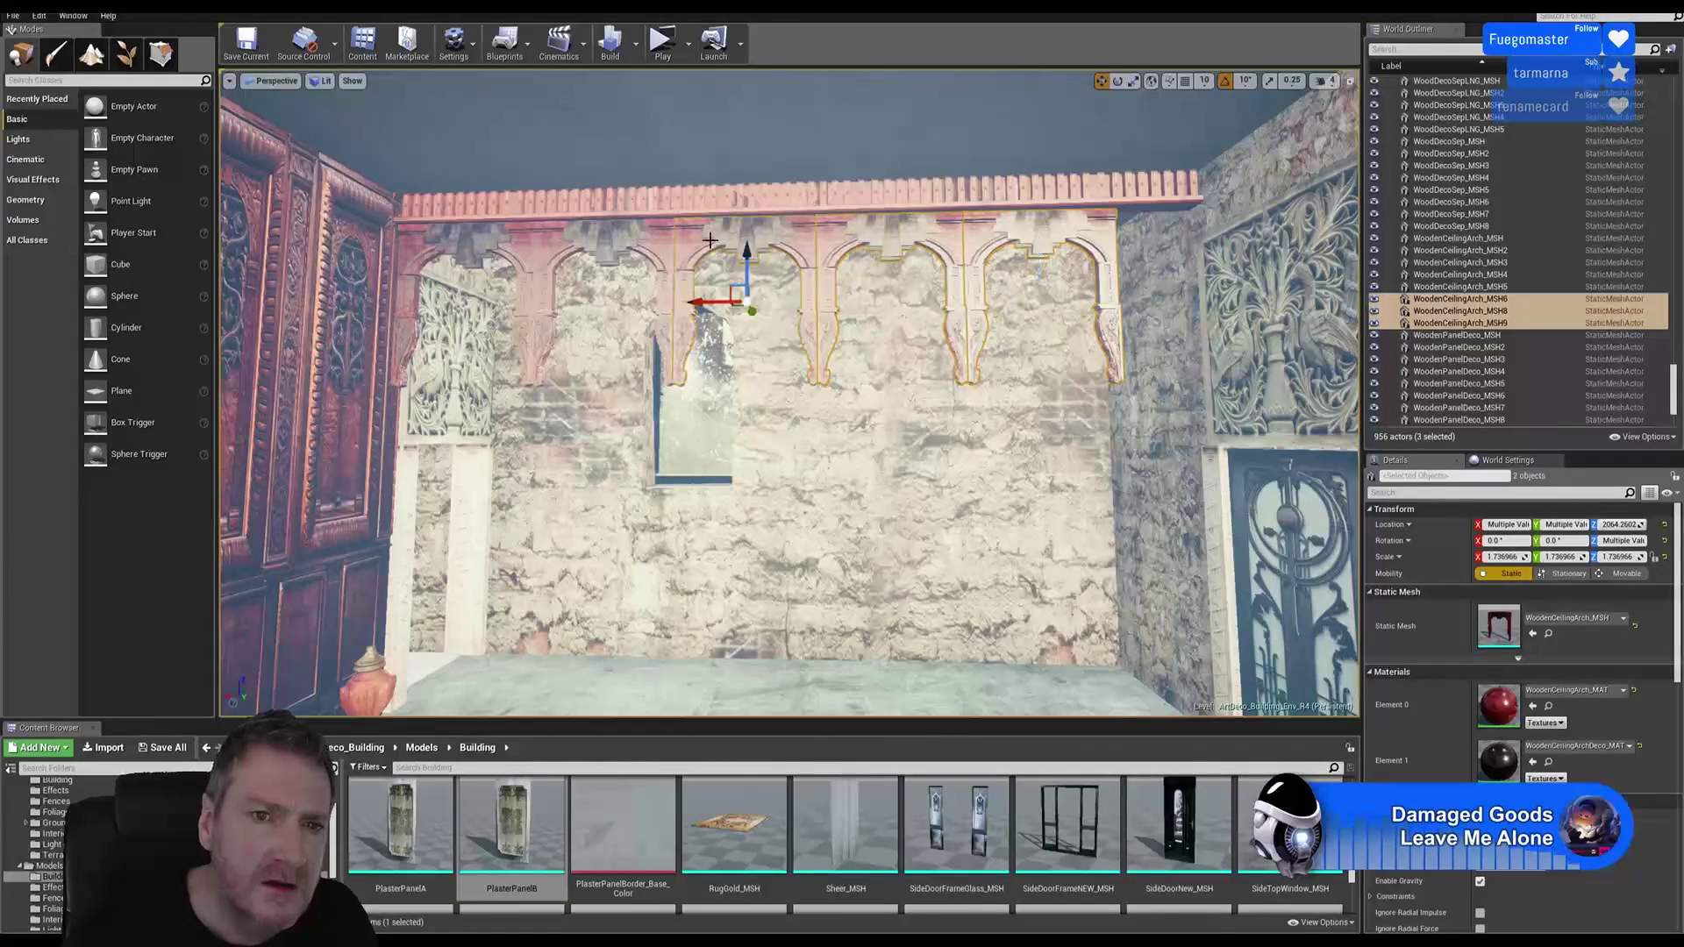
pyautogui.keyDown('ctrl'); pyautogui.click(632, 243); pyautogui.keyUp('ctrl')
pyautogui.keyDown('ctrl'); pyautogui.click(474, 235); pyautogui.keyUp('ctrl')
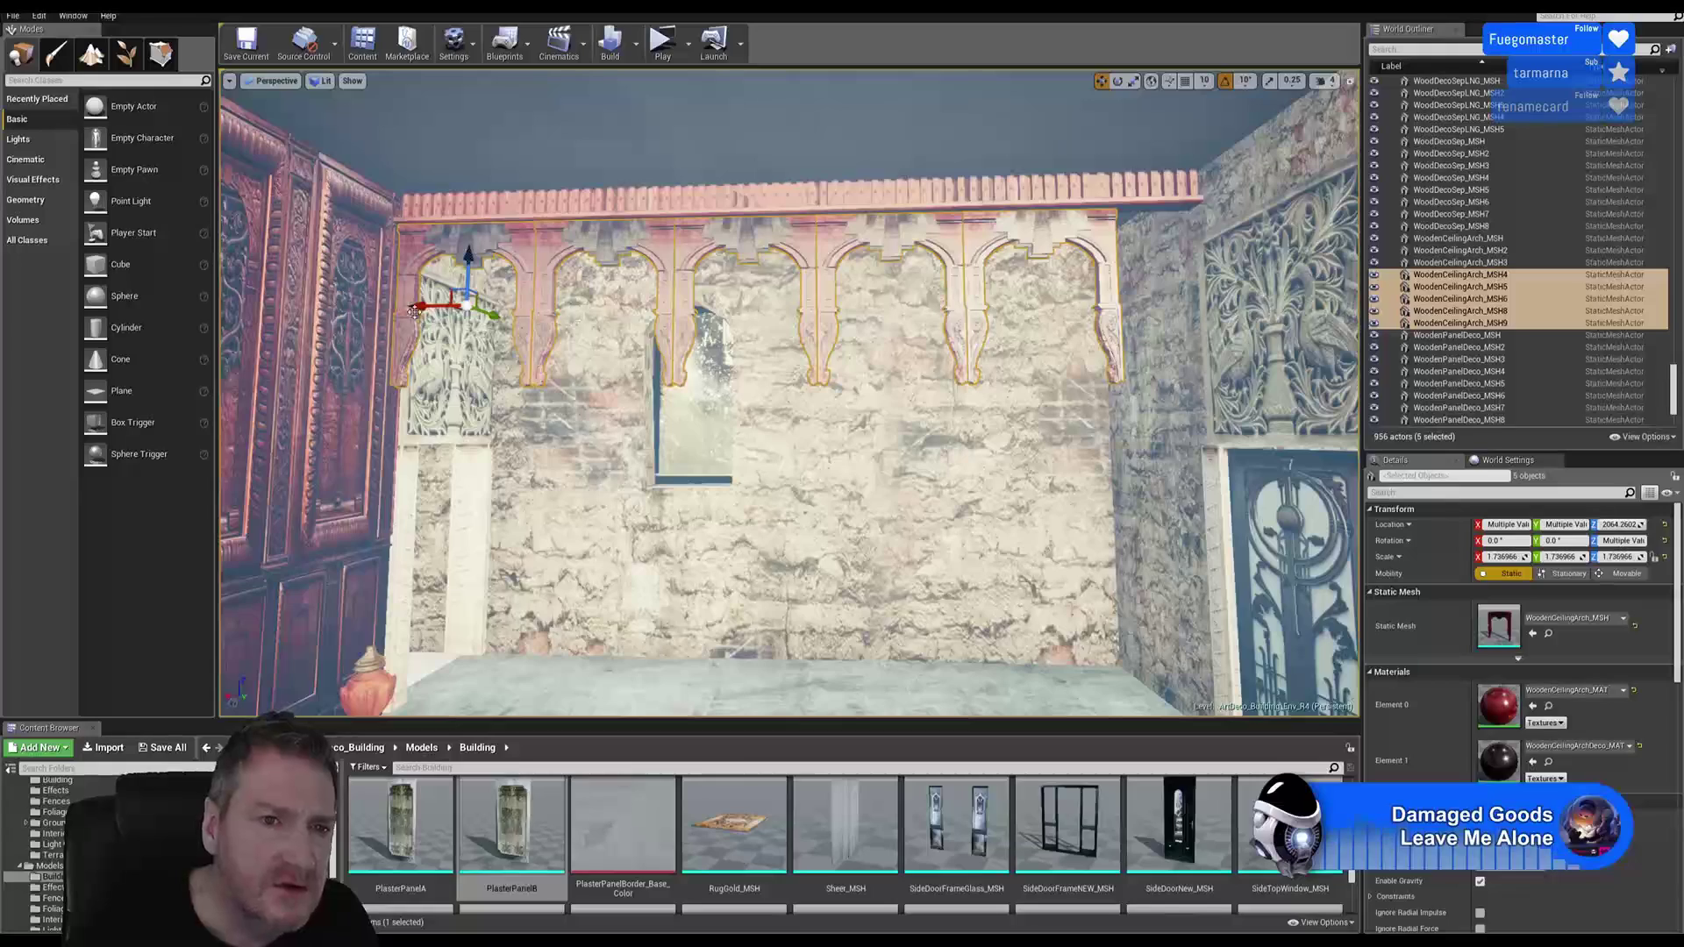
pyautogui.moveTo(424, 305); pyautogui.dragTo(463, 304)
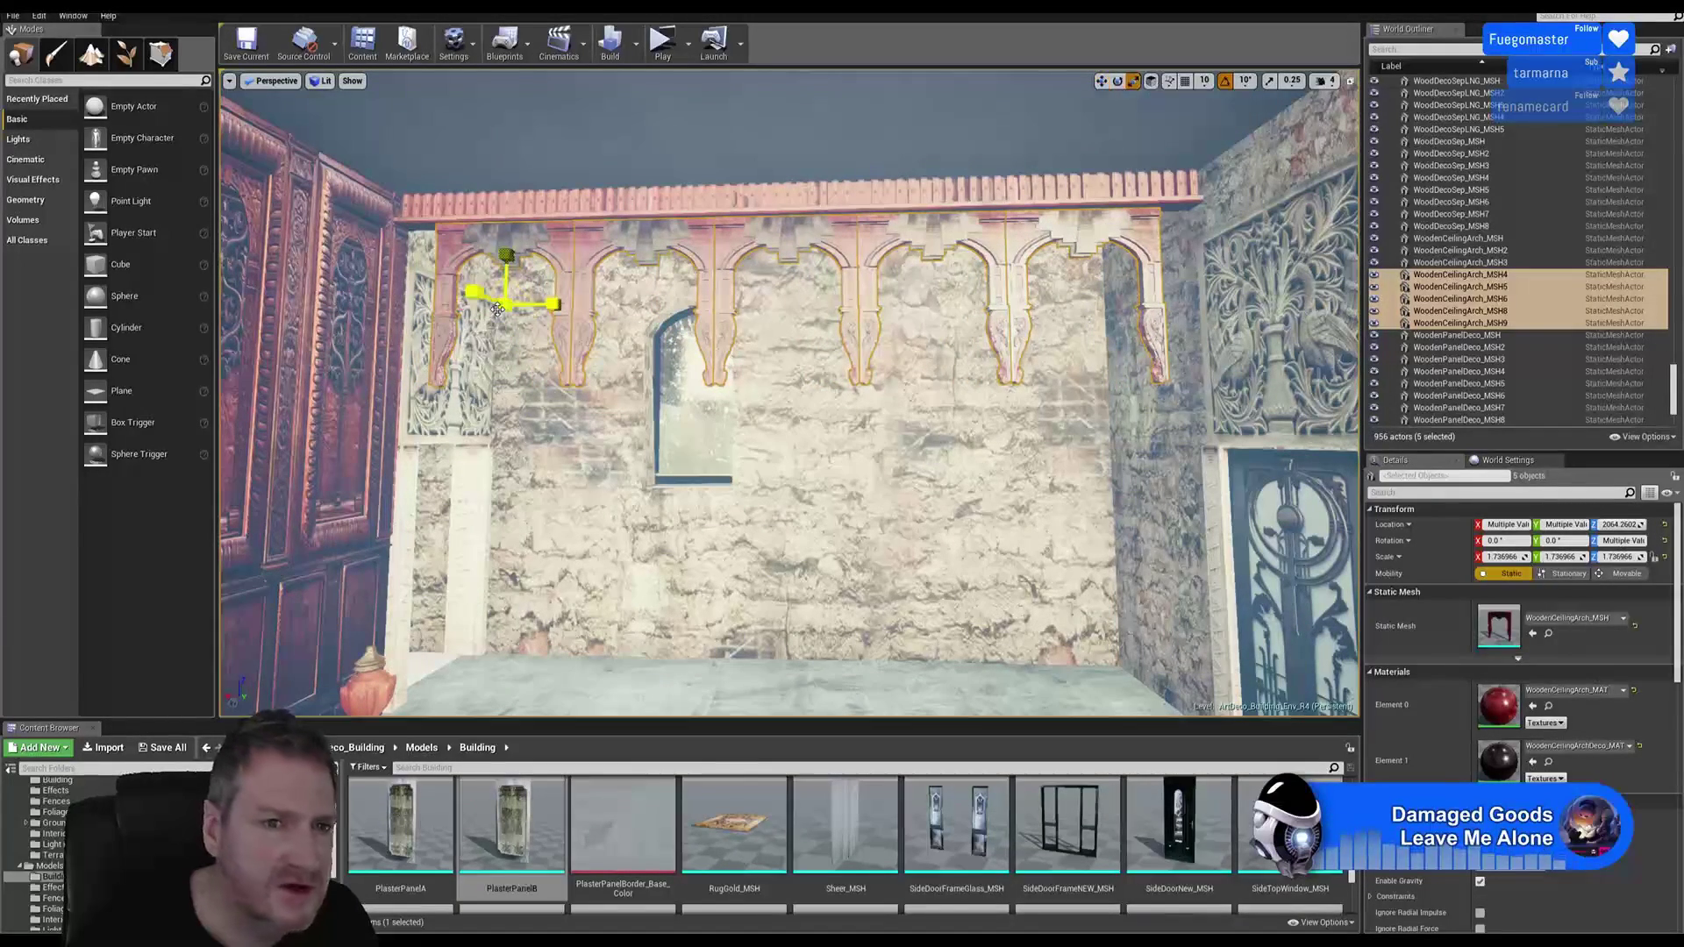
pyautogui.moveTo(495, 309); pyautogui.dragTo(507, 301)
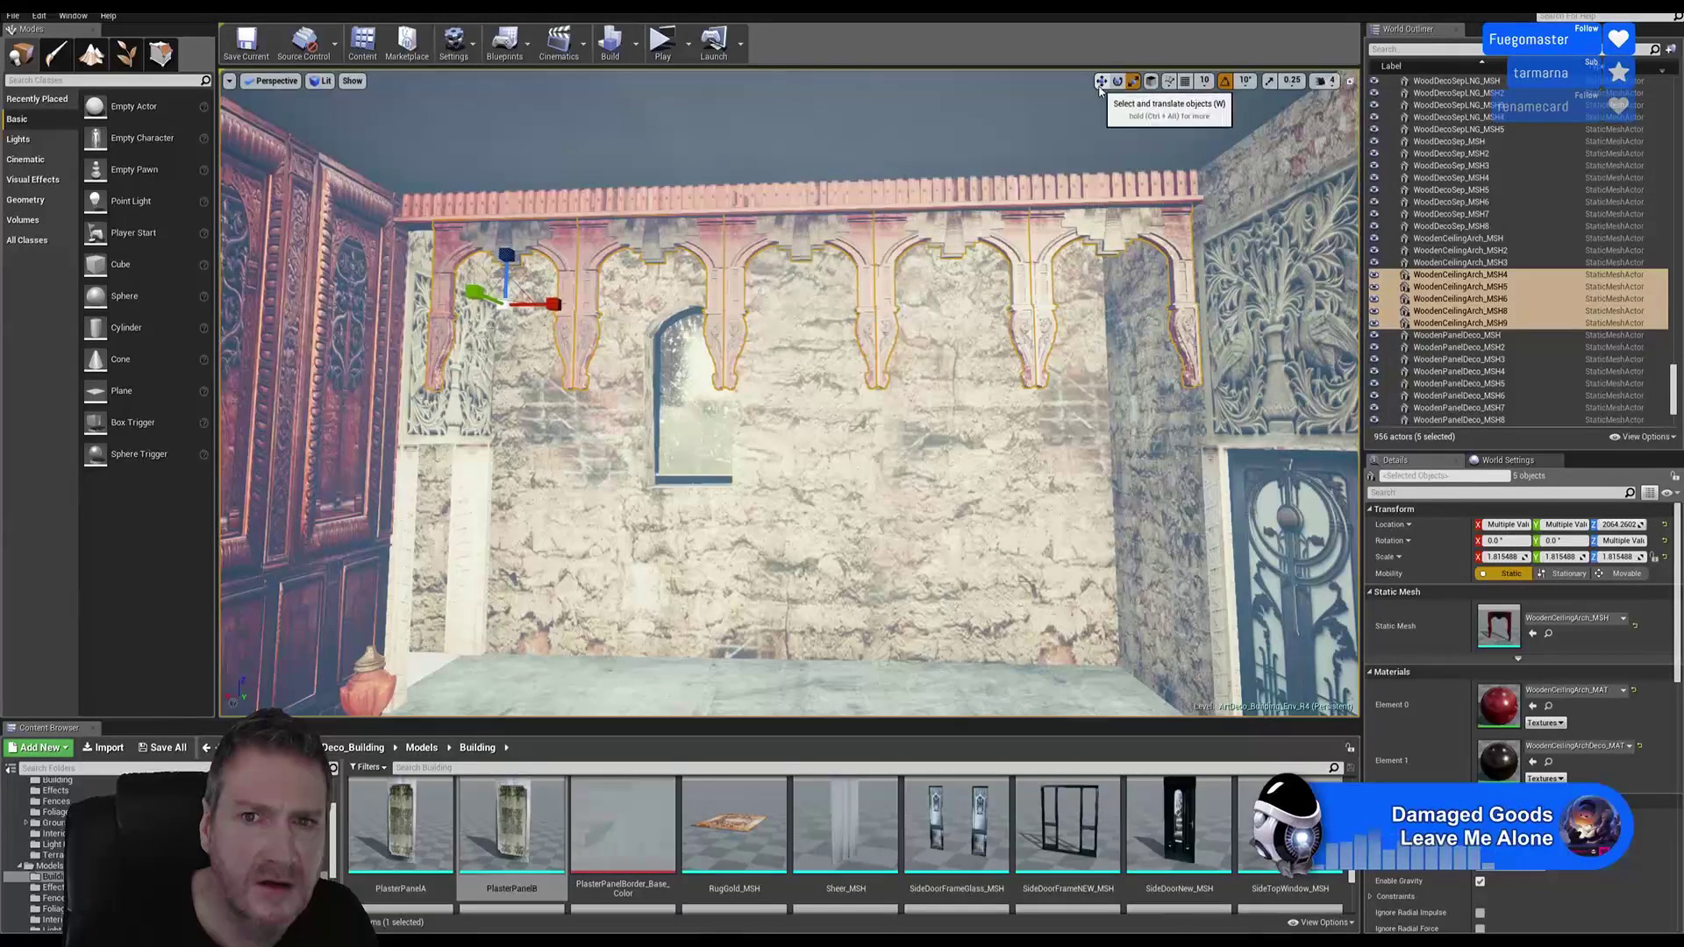
# Step: Slide the five arches back to the door panels and scale them uniformly to about 1.902 so the row spans the trim
pyautogui.moveTo(454, 304); pyautogui.dragTo(424, 310)
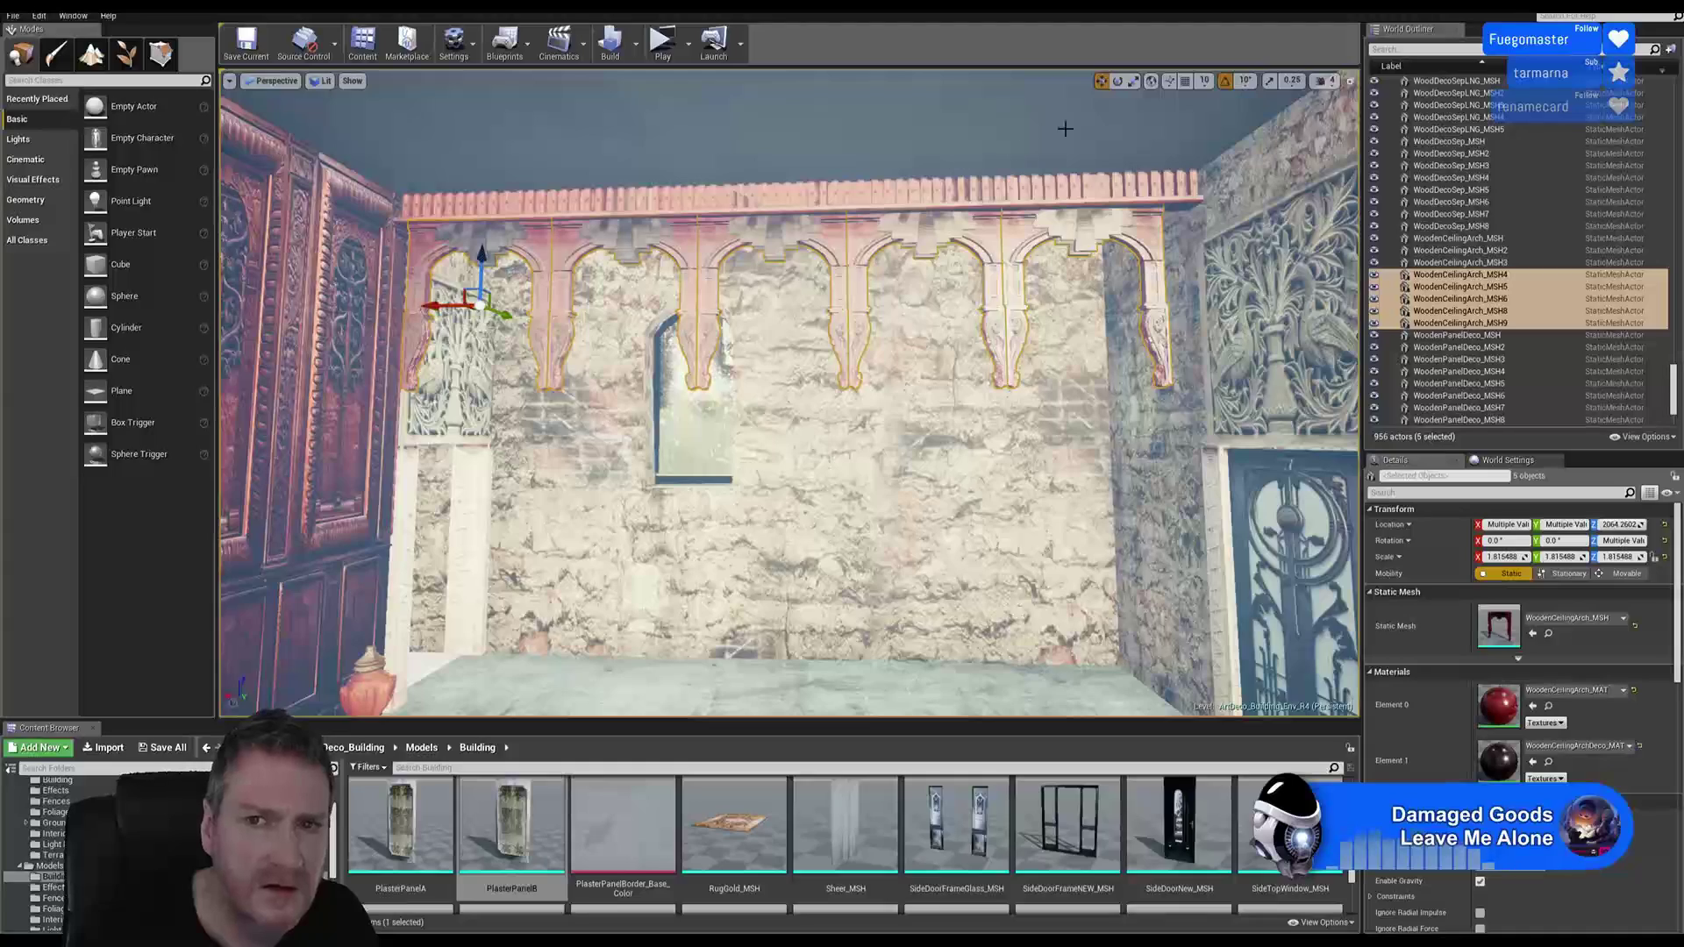
pyautogui.click(1133, 81)
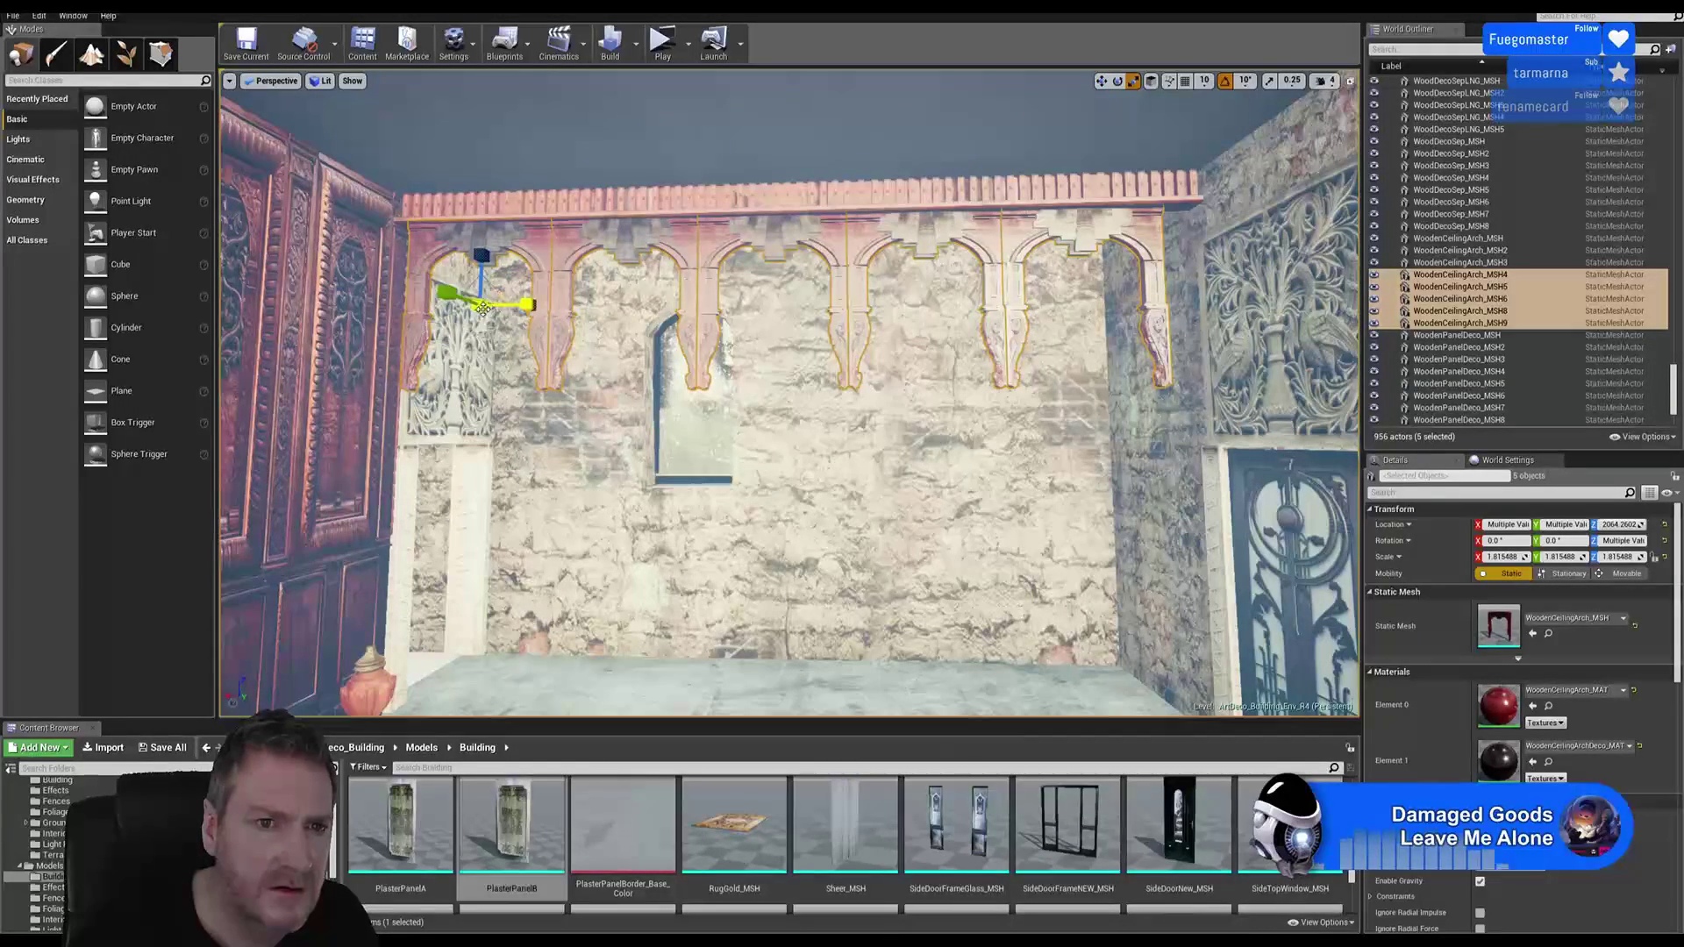
pyautogui.moveTo(485, 311); pyautogui.dragTo(503, 305)
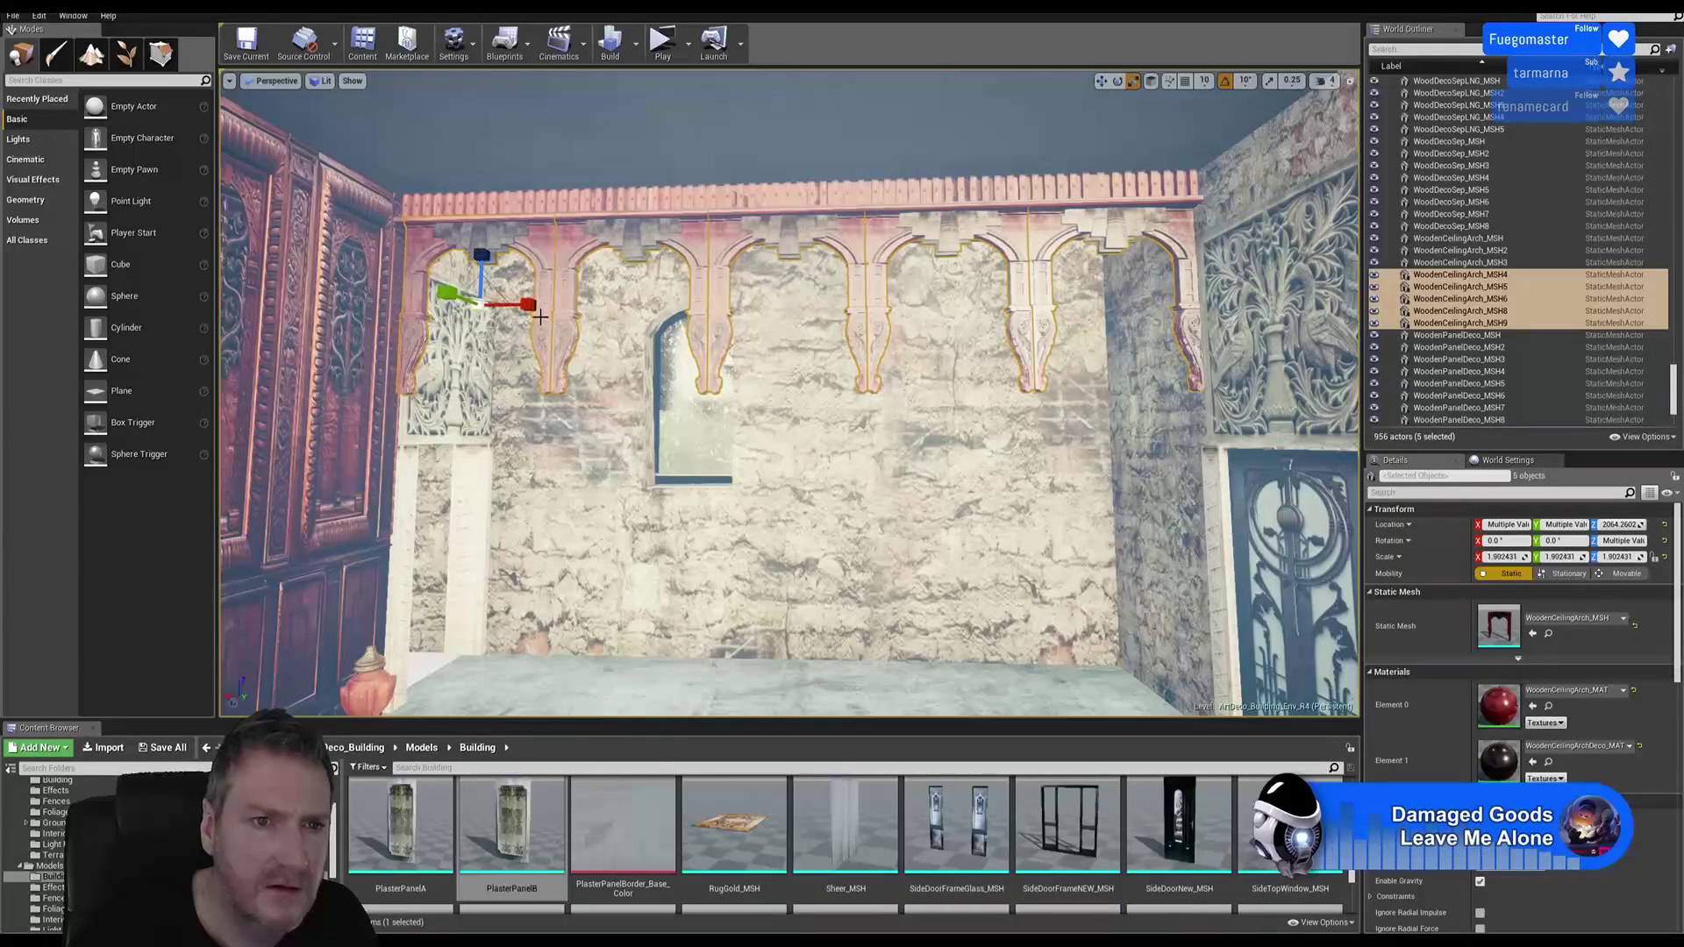
pyautogui.click(1102, 81)
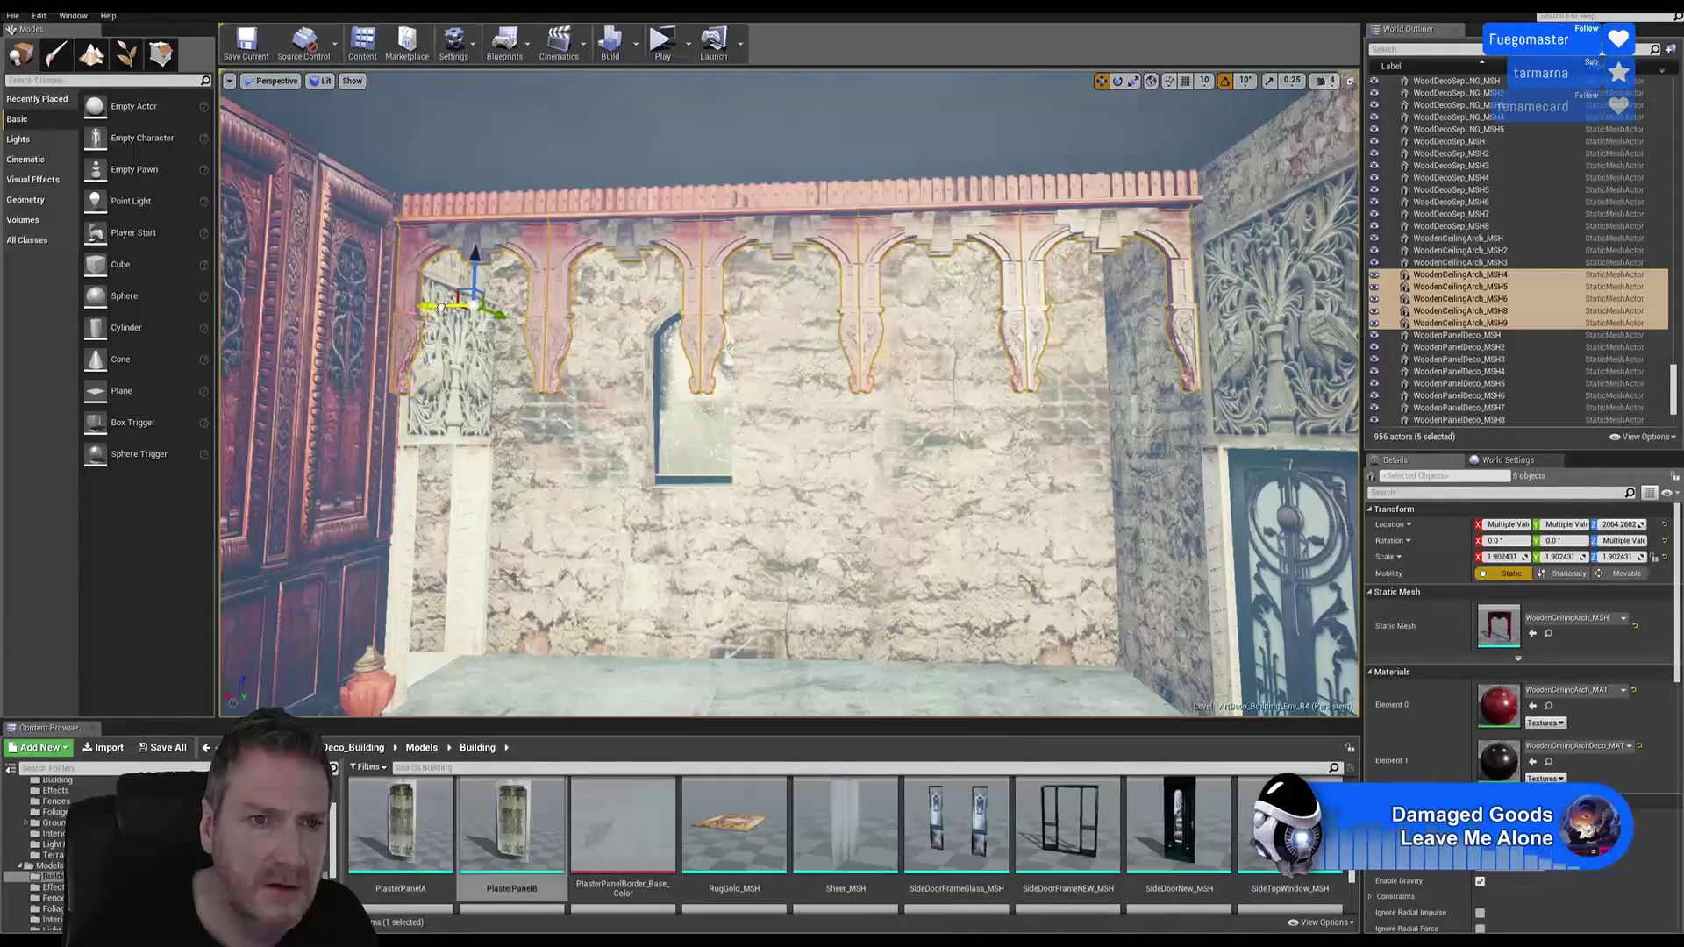
pyautogui.moveTo(448, 302); pyautogui.dragTo(442, 303)
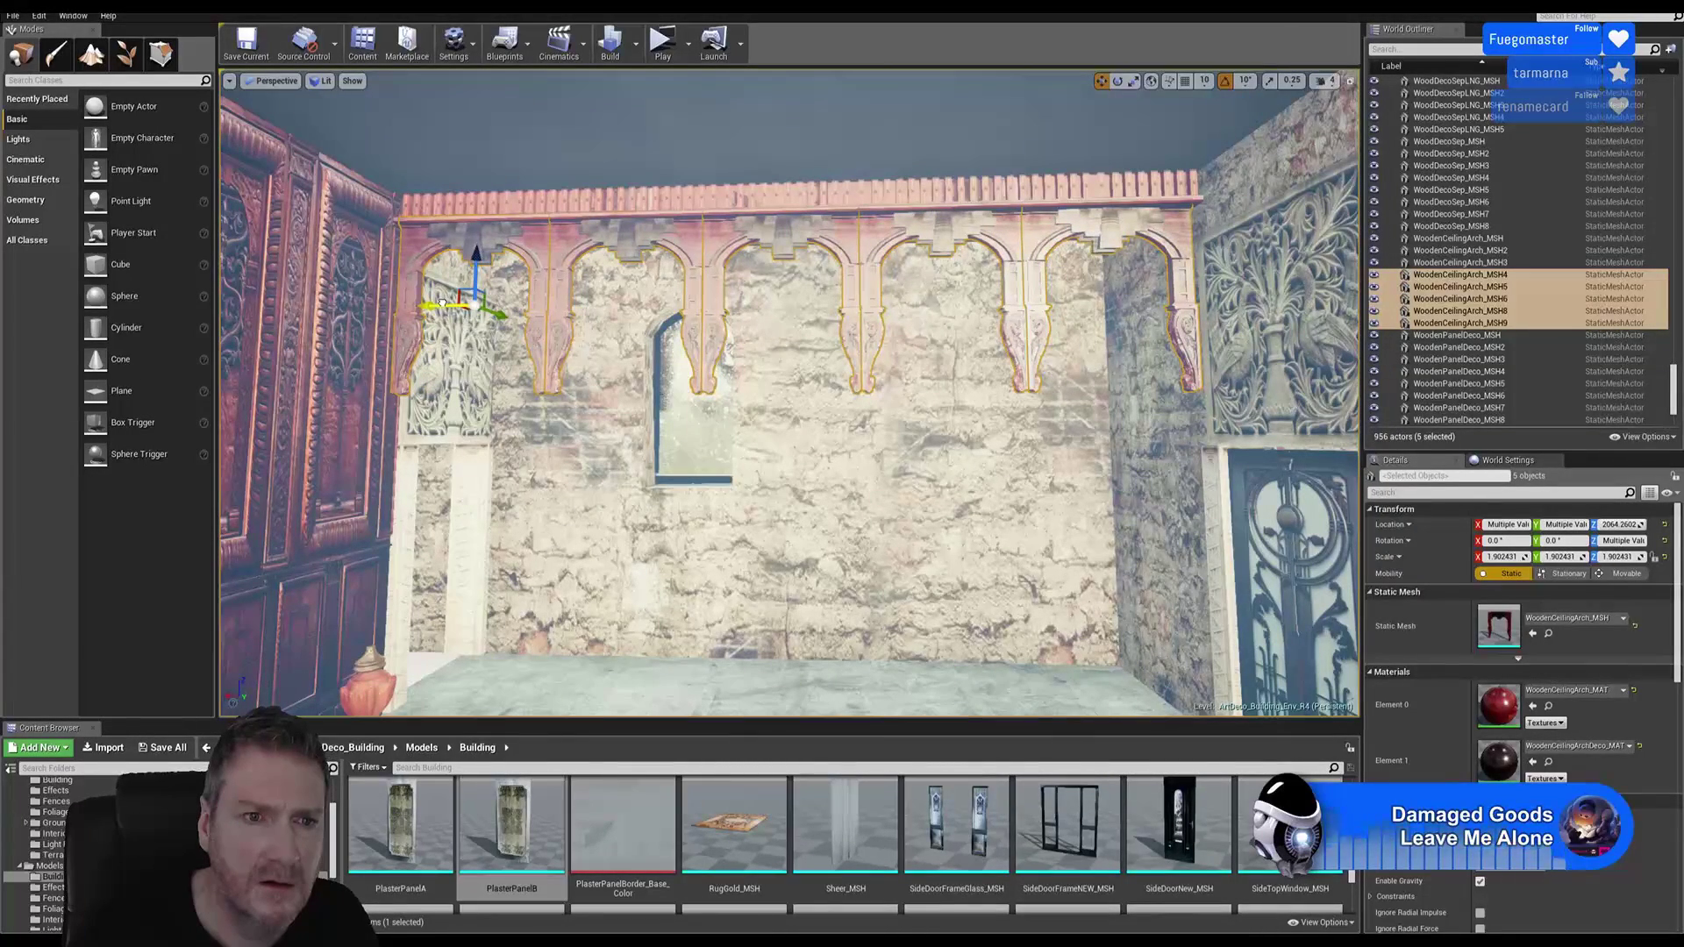
pyautogui.moveTo(442, 303); pyautogui.dragTo(444, 303)
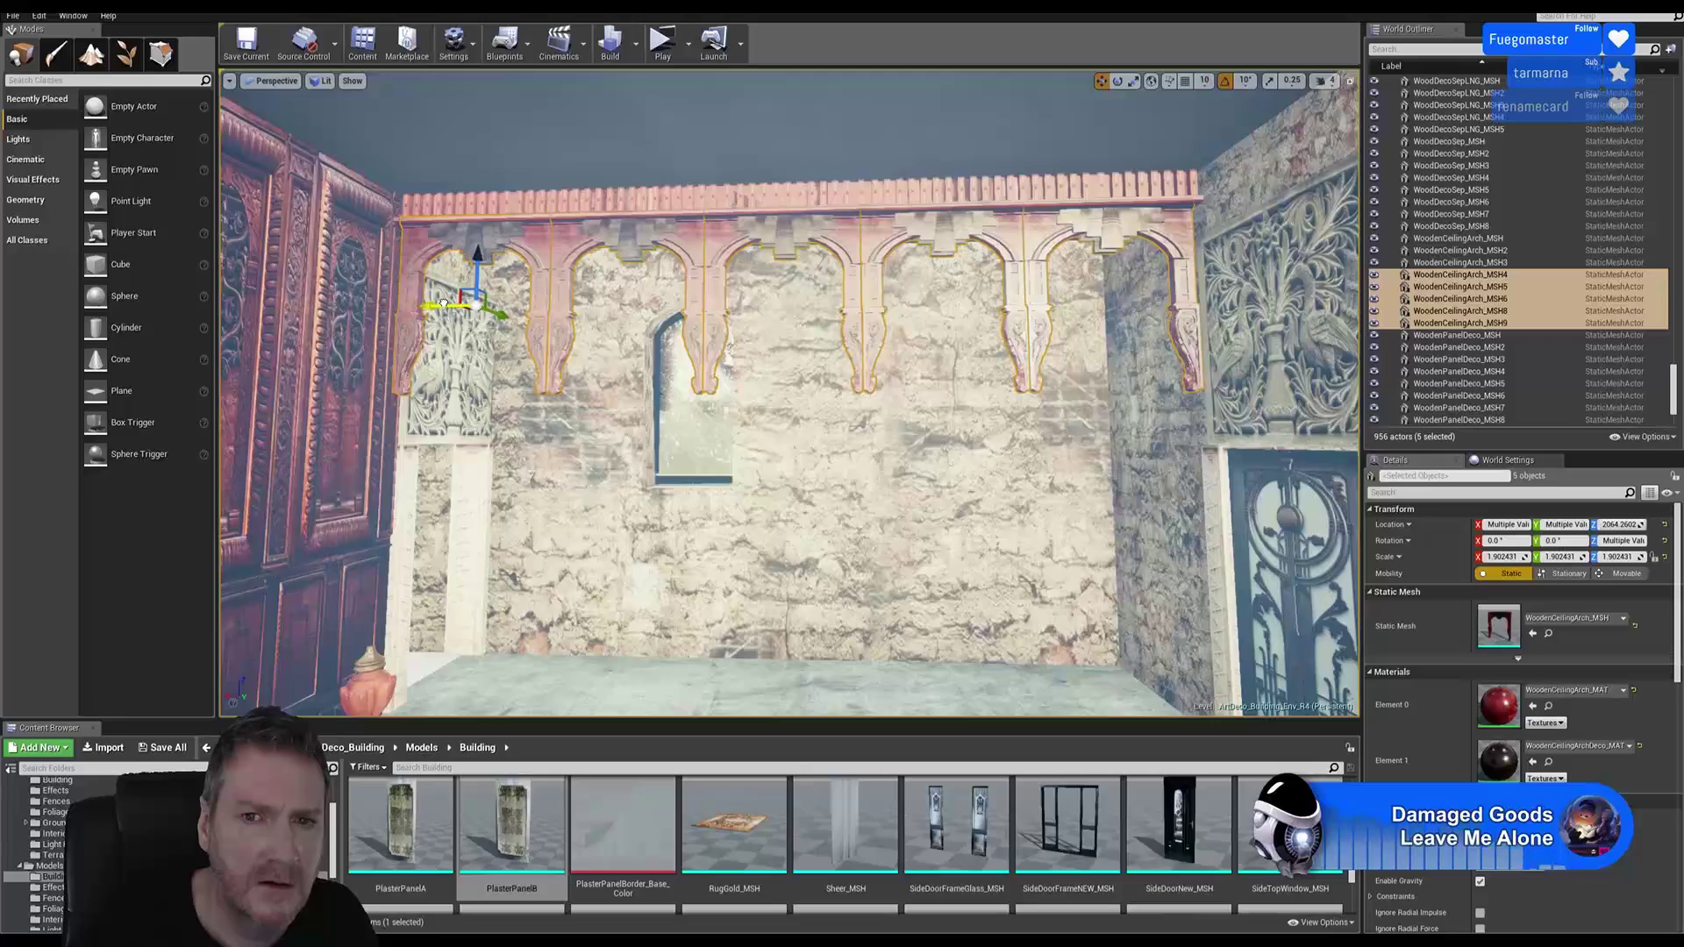
# Step: Duplicate the five fitted ceiling arches in place
pyautogui.moveTo(707, 510); pyautogui.dragTo(512, 286, button='right')
pyautogui.press('w')
pyautogui.press('s')
pyautogui.press('d')
pyautogui.press('a')
pyautogui.press('d')
pyautogui.moveTo(656, 531); pyautogui.dragTo(684, 509, button='right')
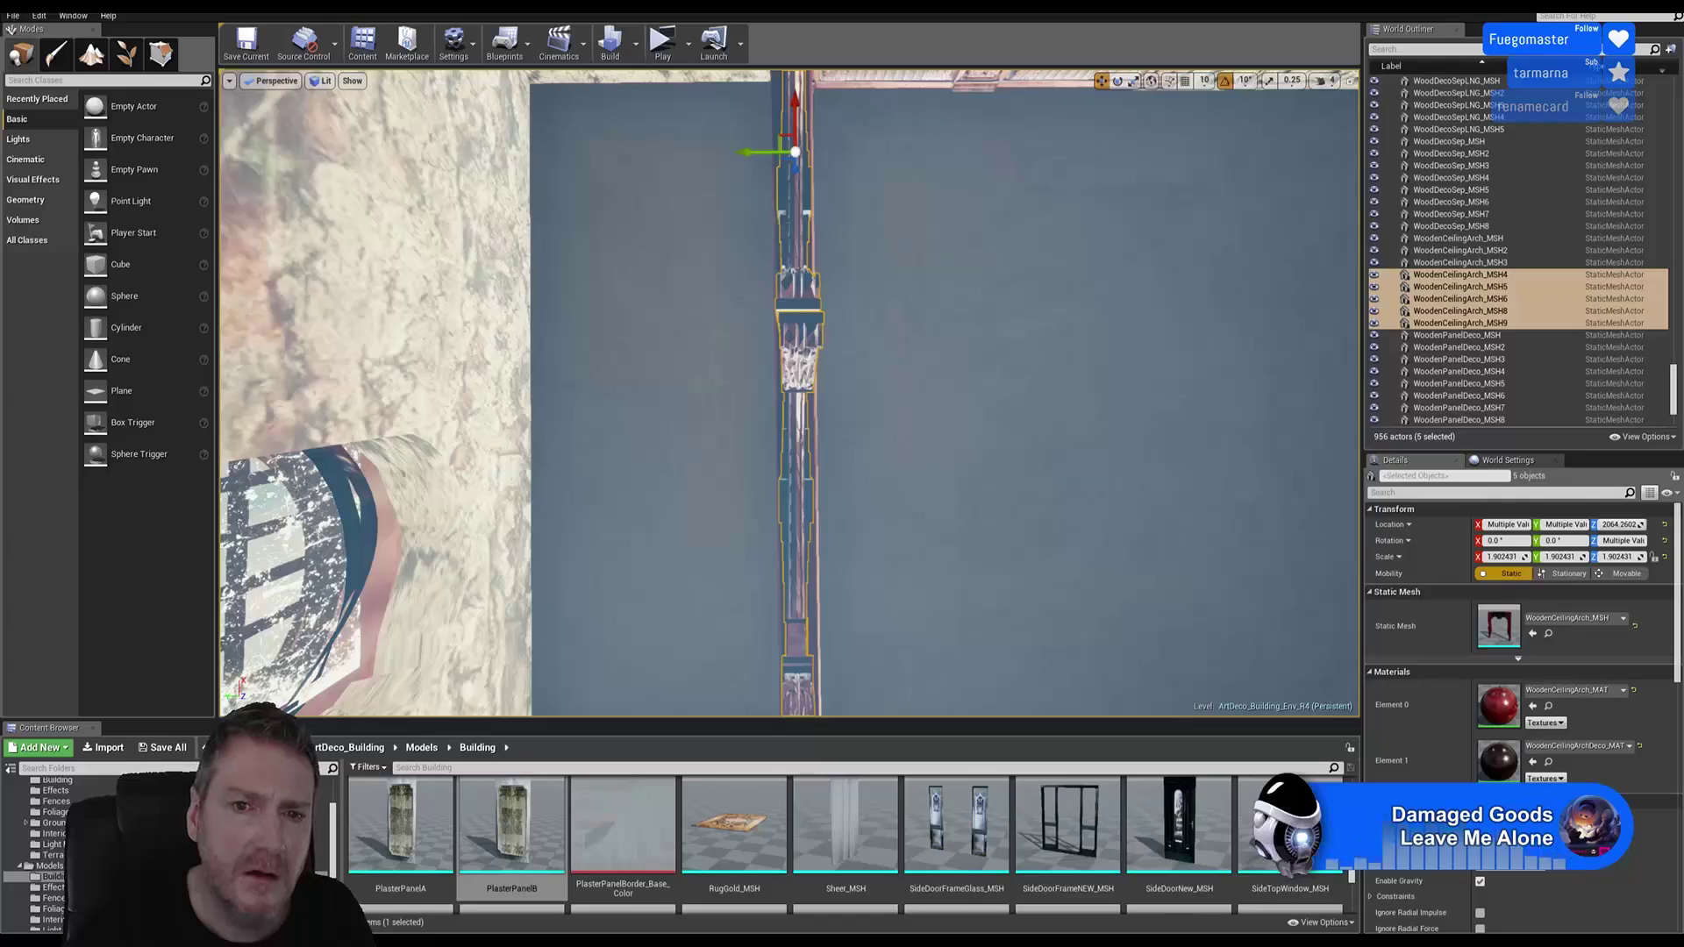
pyautogui.moveTo(684, 510); pyautogui.dragTo(702, 623, button='right')
pyautogui.press('a')
pyautogui.press('d')
pyautogui.press('a')
pyautogui.rightClick(744, 127)
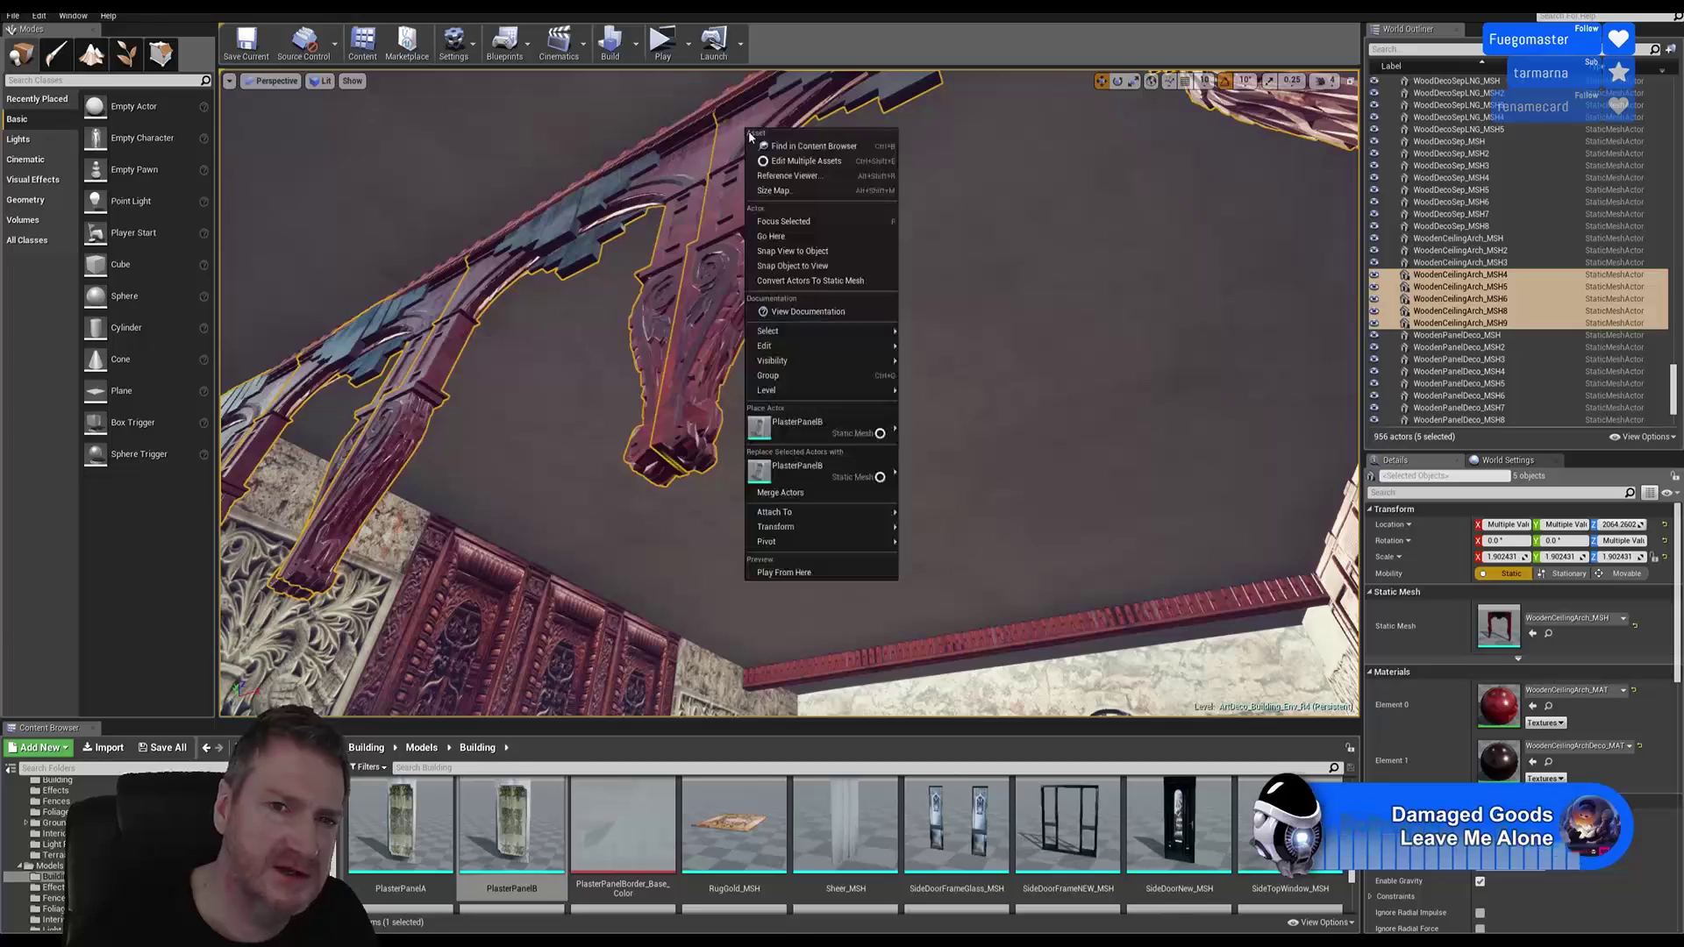
pyautogui.moveTo(840, 348)
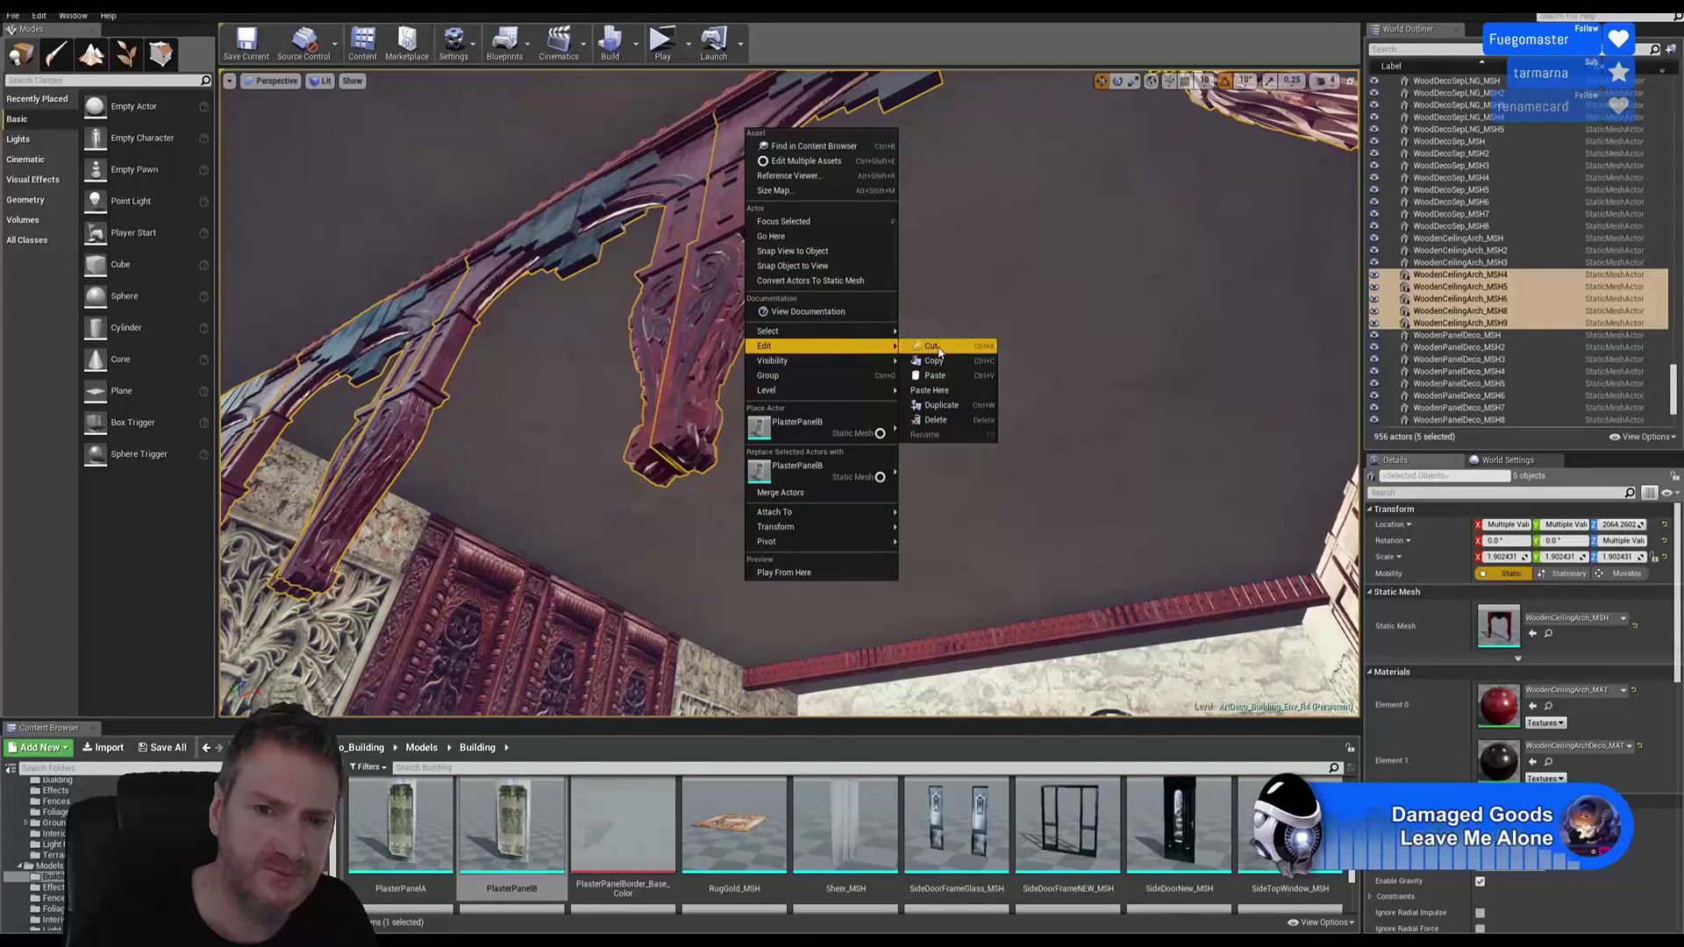
pyautogui.click(937, 406)
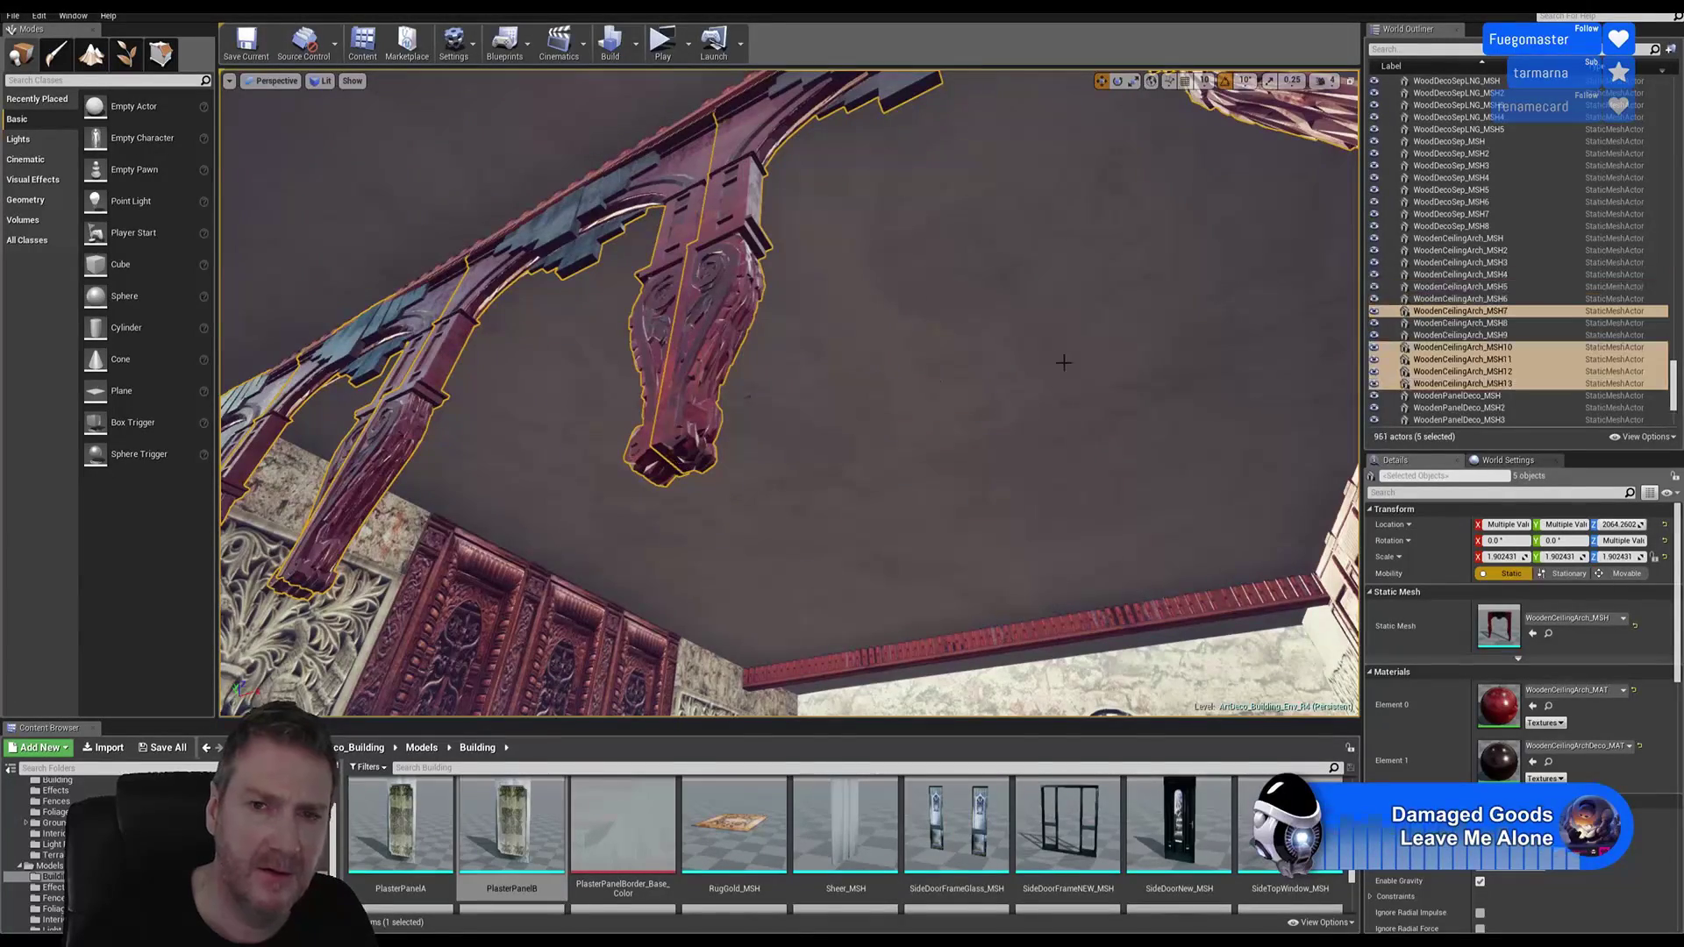
# Step: Move the five arch copies across the room to the ceiling trim on the opposite wall
pyautogui.moveTo(1061, 360); pyautogui.dragTo(1061, 359, button='right')
pyautogui.moveTo(527, 657); pyautogui.dragTo(526, 656, button='right')
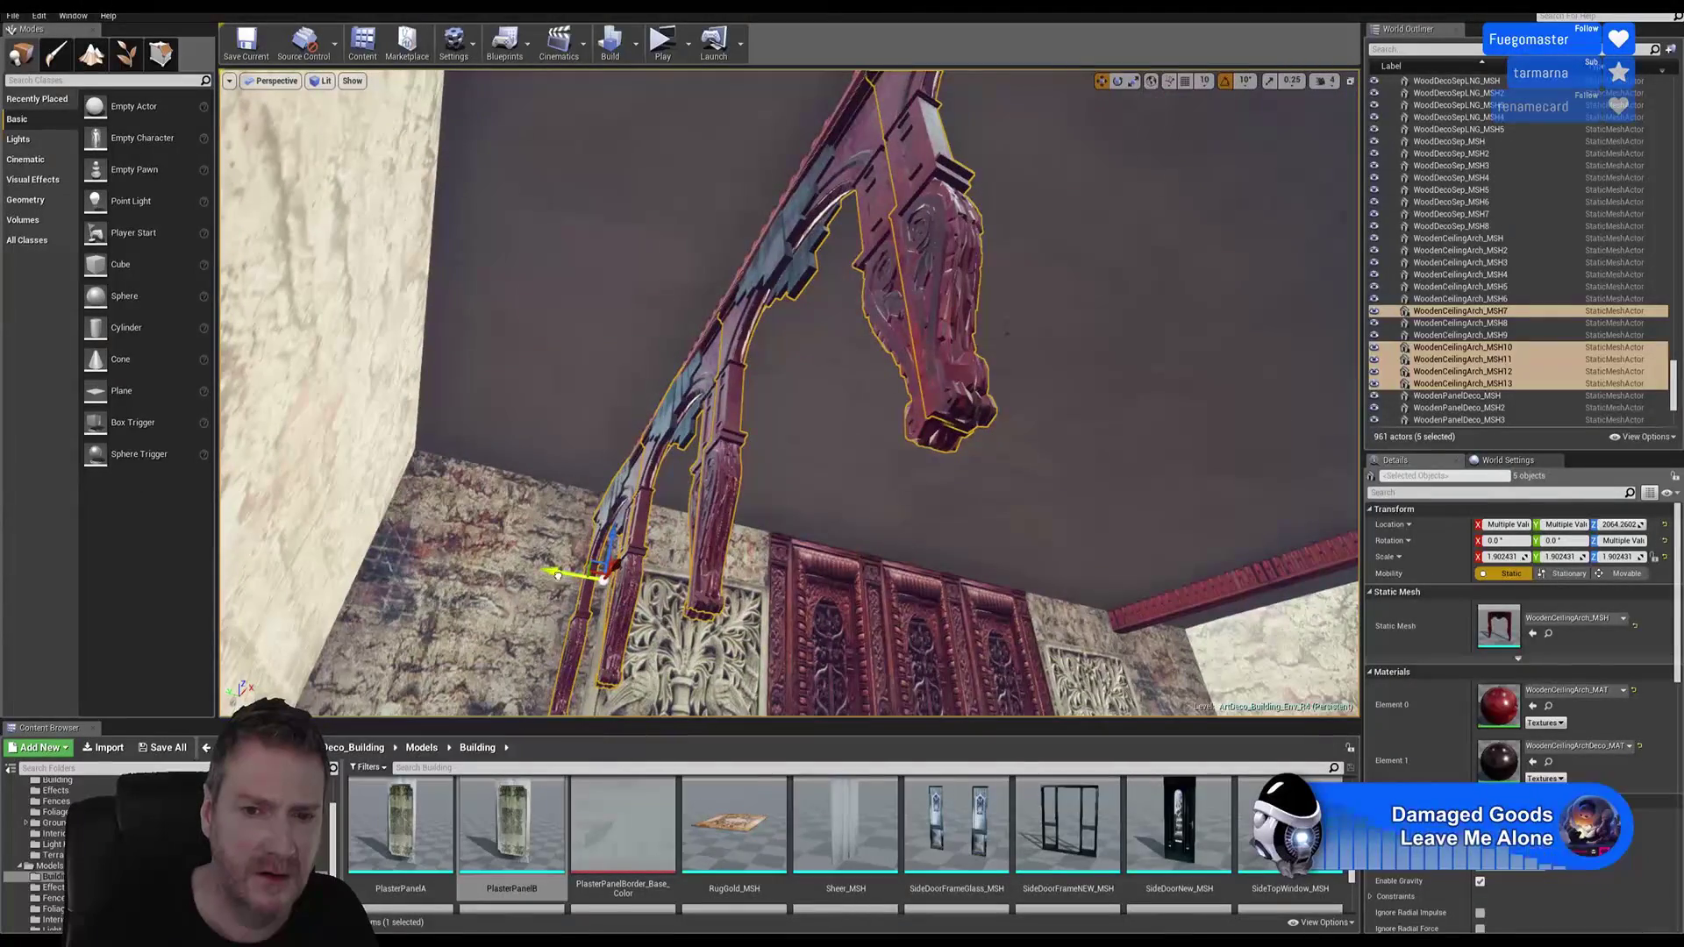
pyautogui.moveTo(558, 575); pyautogui.dragTo(1198, 702)
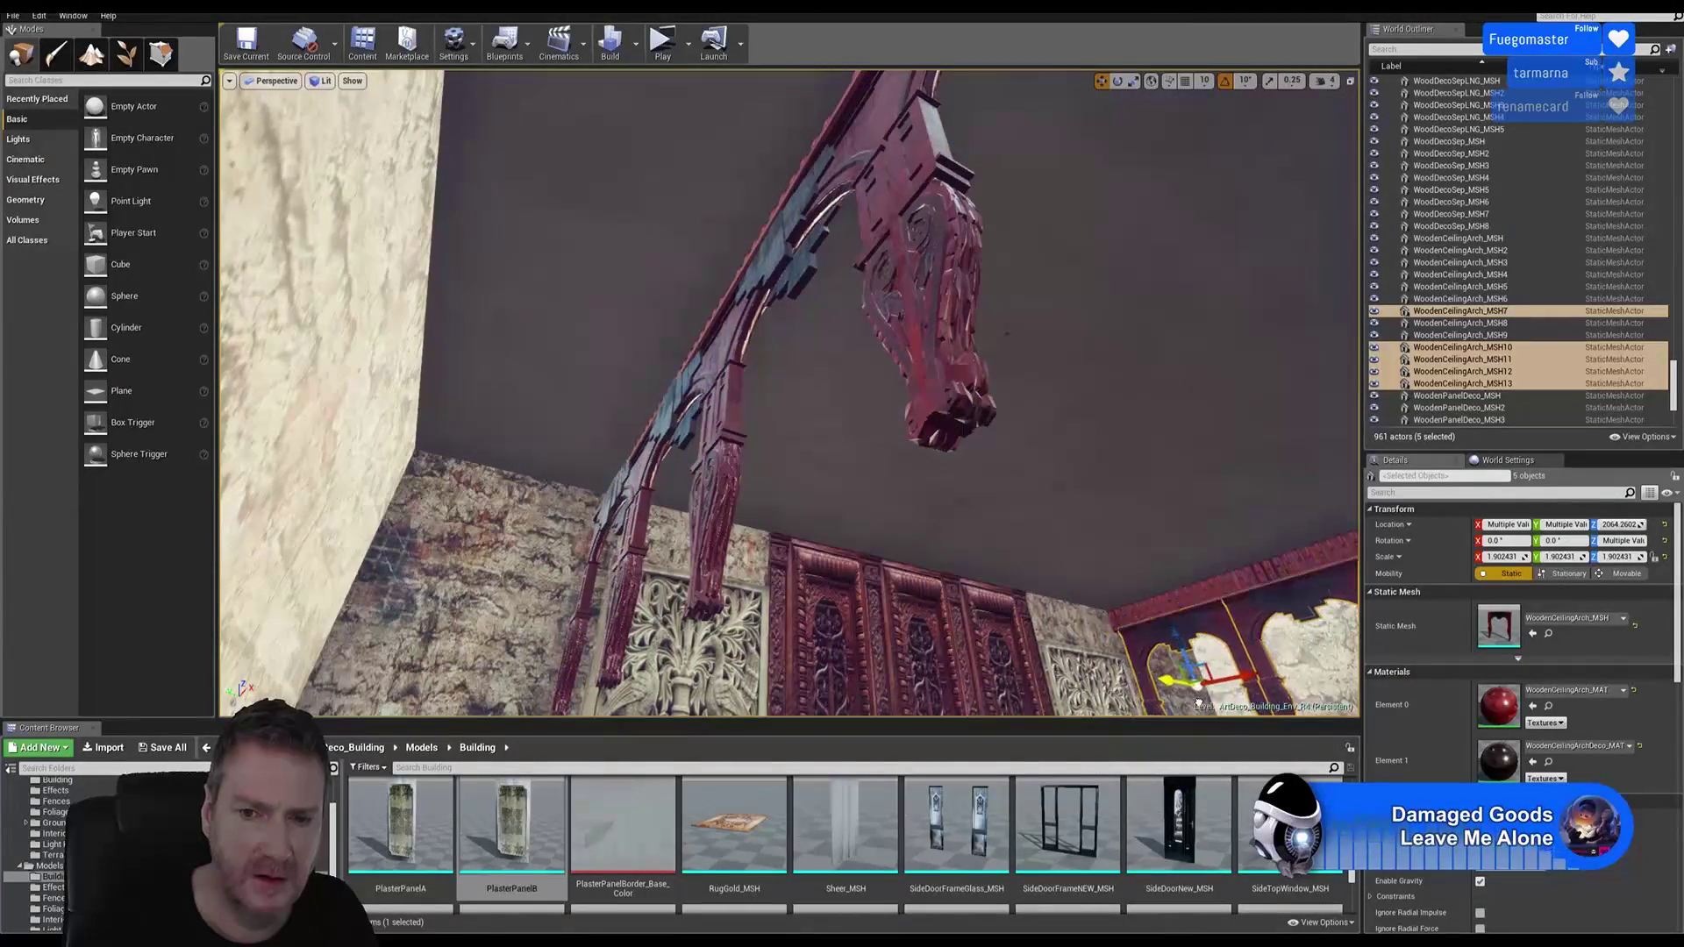
pyautogui.moveTo(1167, 667); pyautogui.dragTo(1166, 667, button='right')
pyautogui.moveTo(770, 458); pyautogui.dragTo(958, 549)
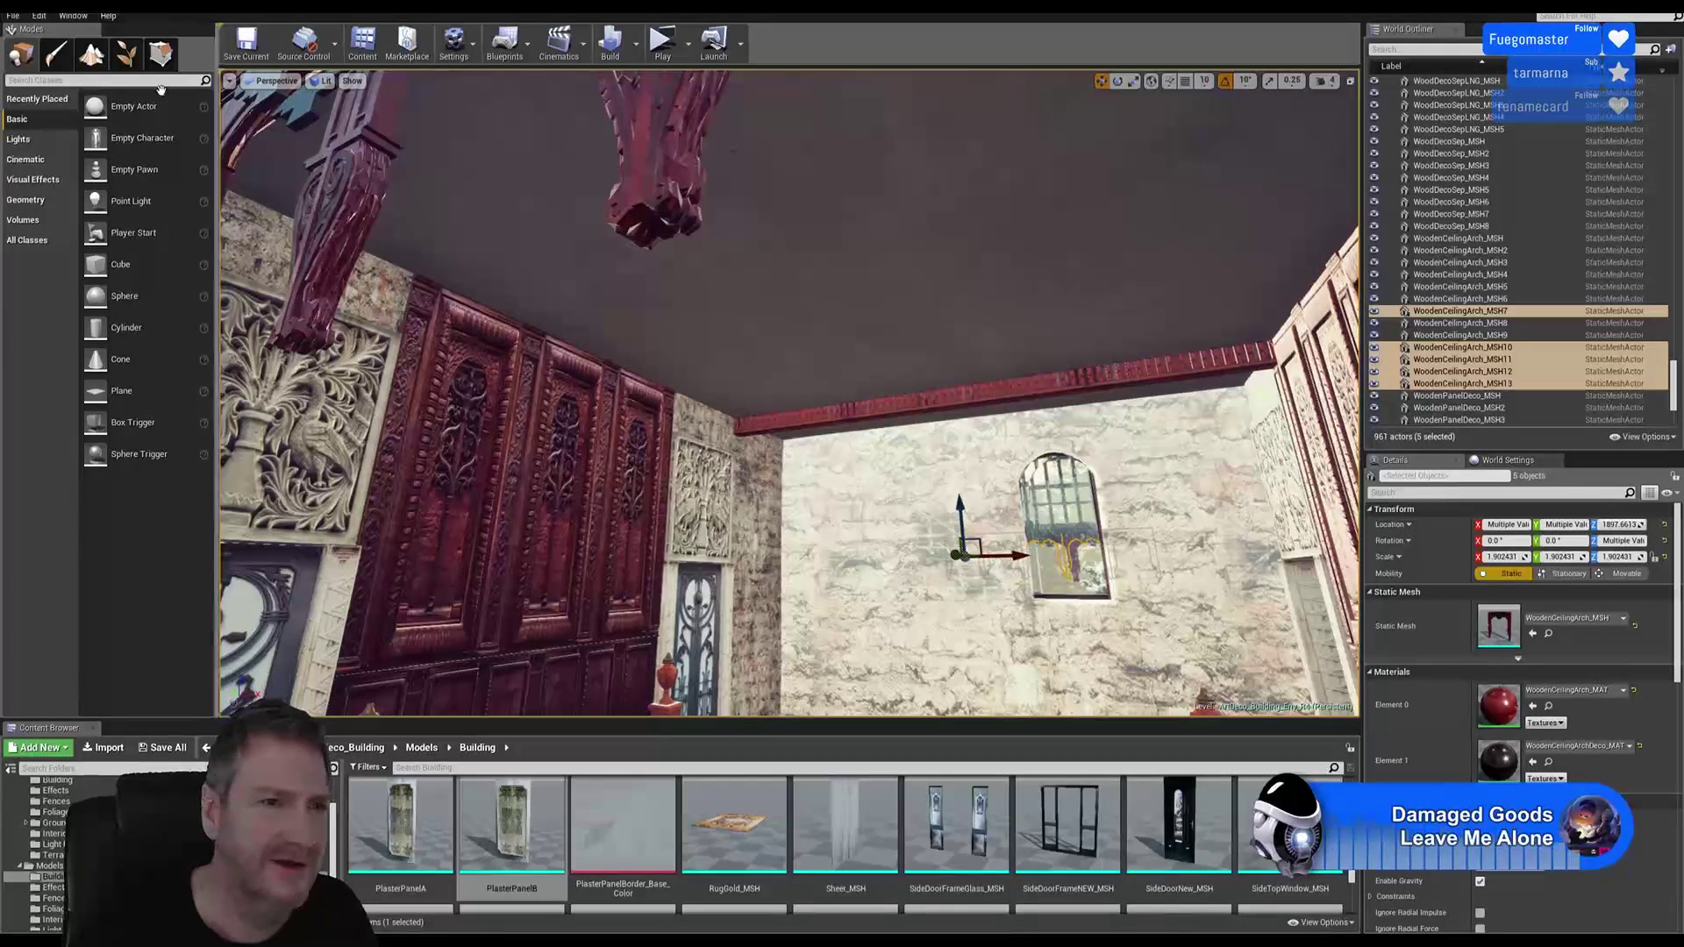
pyautogui.click(38, 16)
pyautogui.click(81, 41)
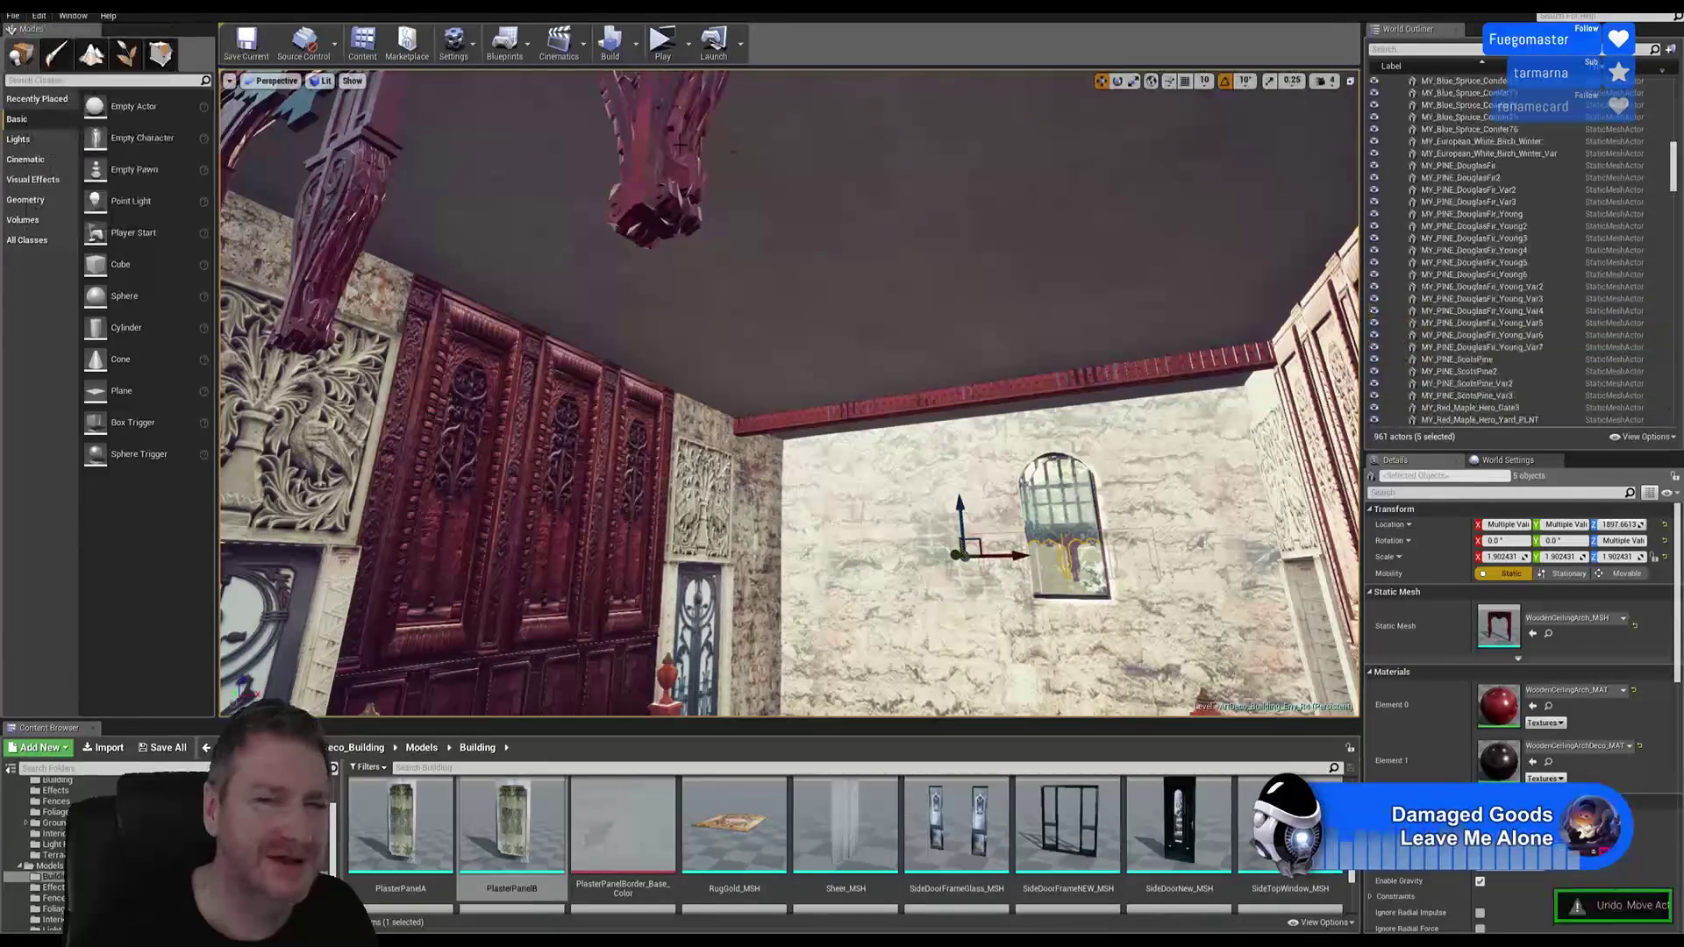
pyautogui.click(39, 16)
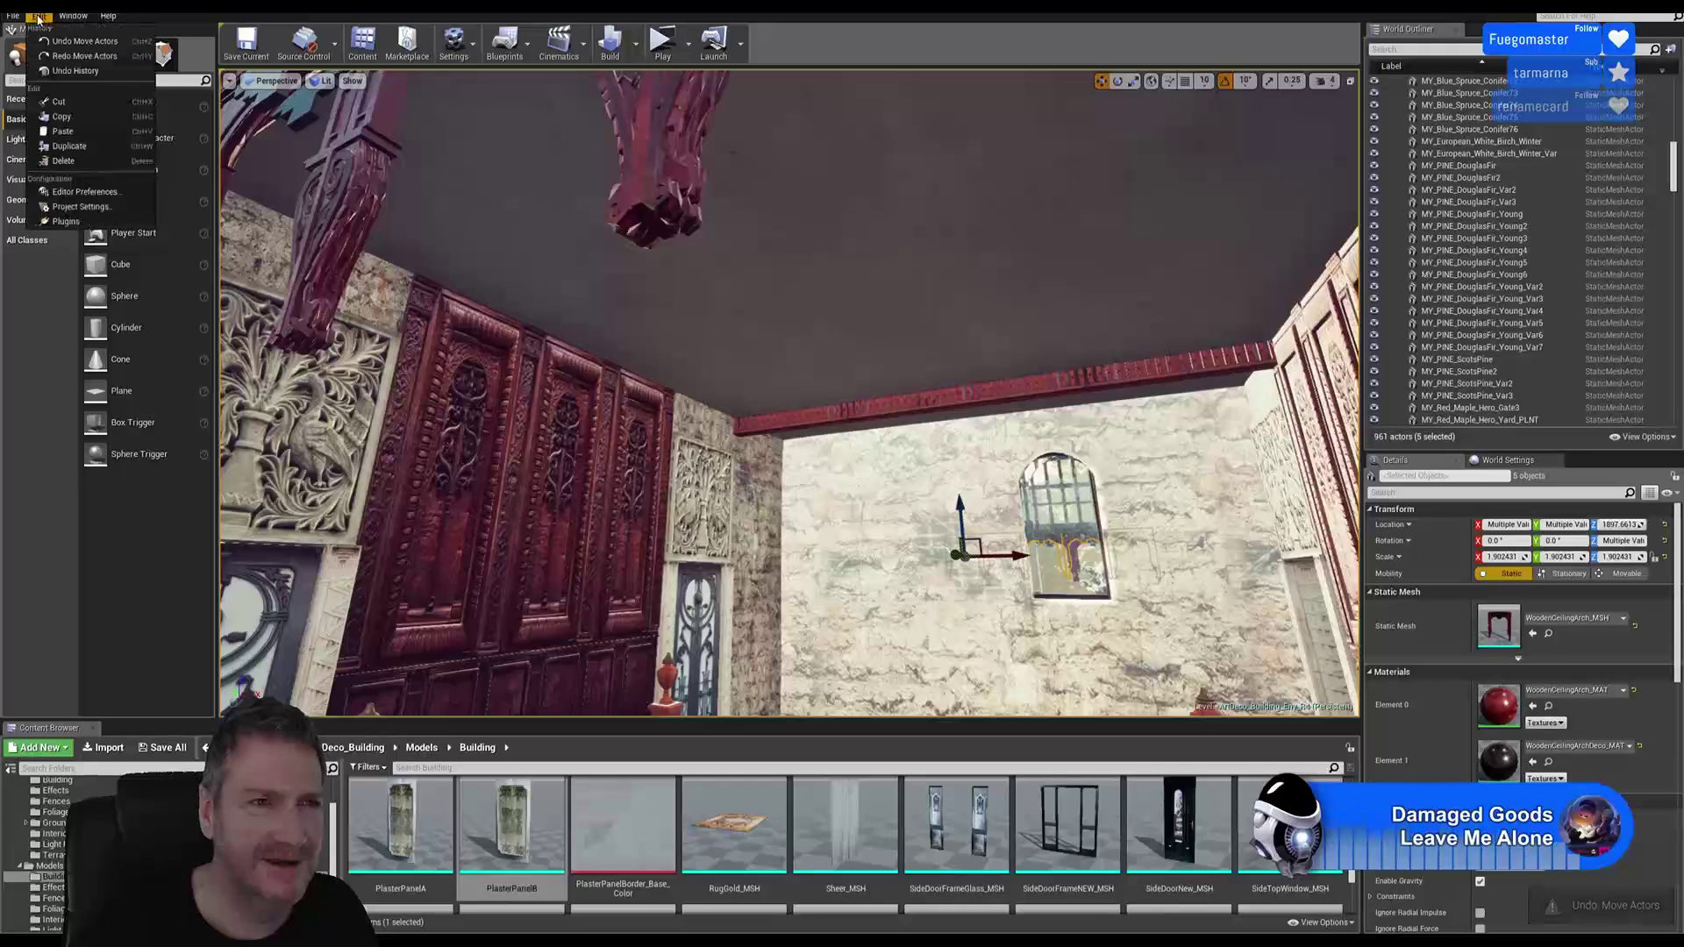
pyautogui.click(58, 40)
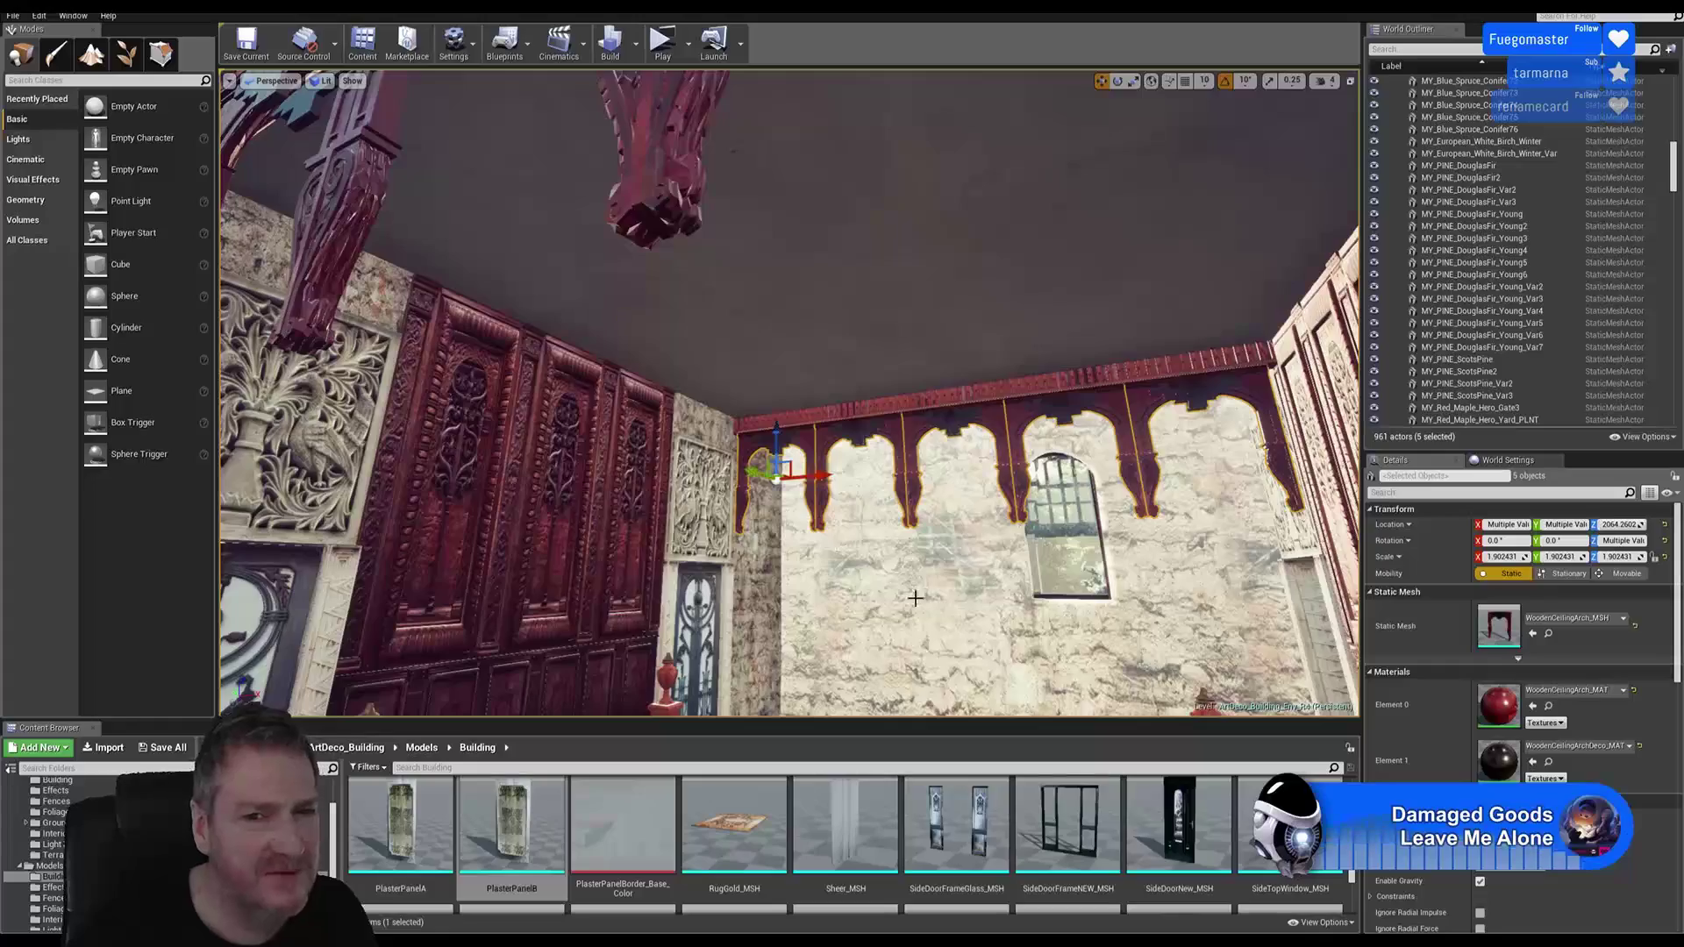
# Step: Nudge the five arch copies in depth so they sit beneath the opposite ceiling trim, and clear the selection
pyautogui.moveTo(916, 599); pyautogui.dragTo(811, 577, button='right')
pyautogui.moveTo(855, 501); pyautogui.dragTo(843, 501)
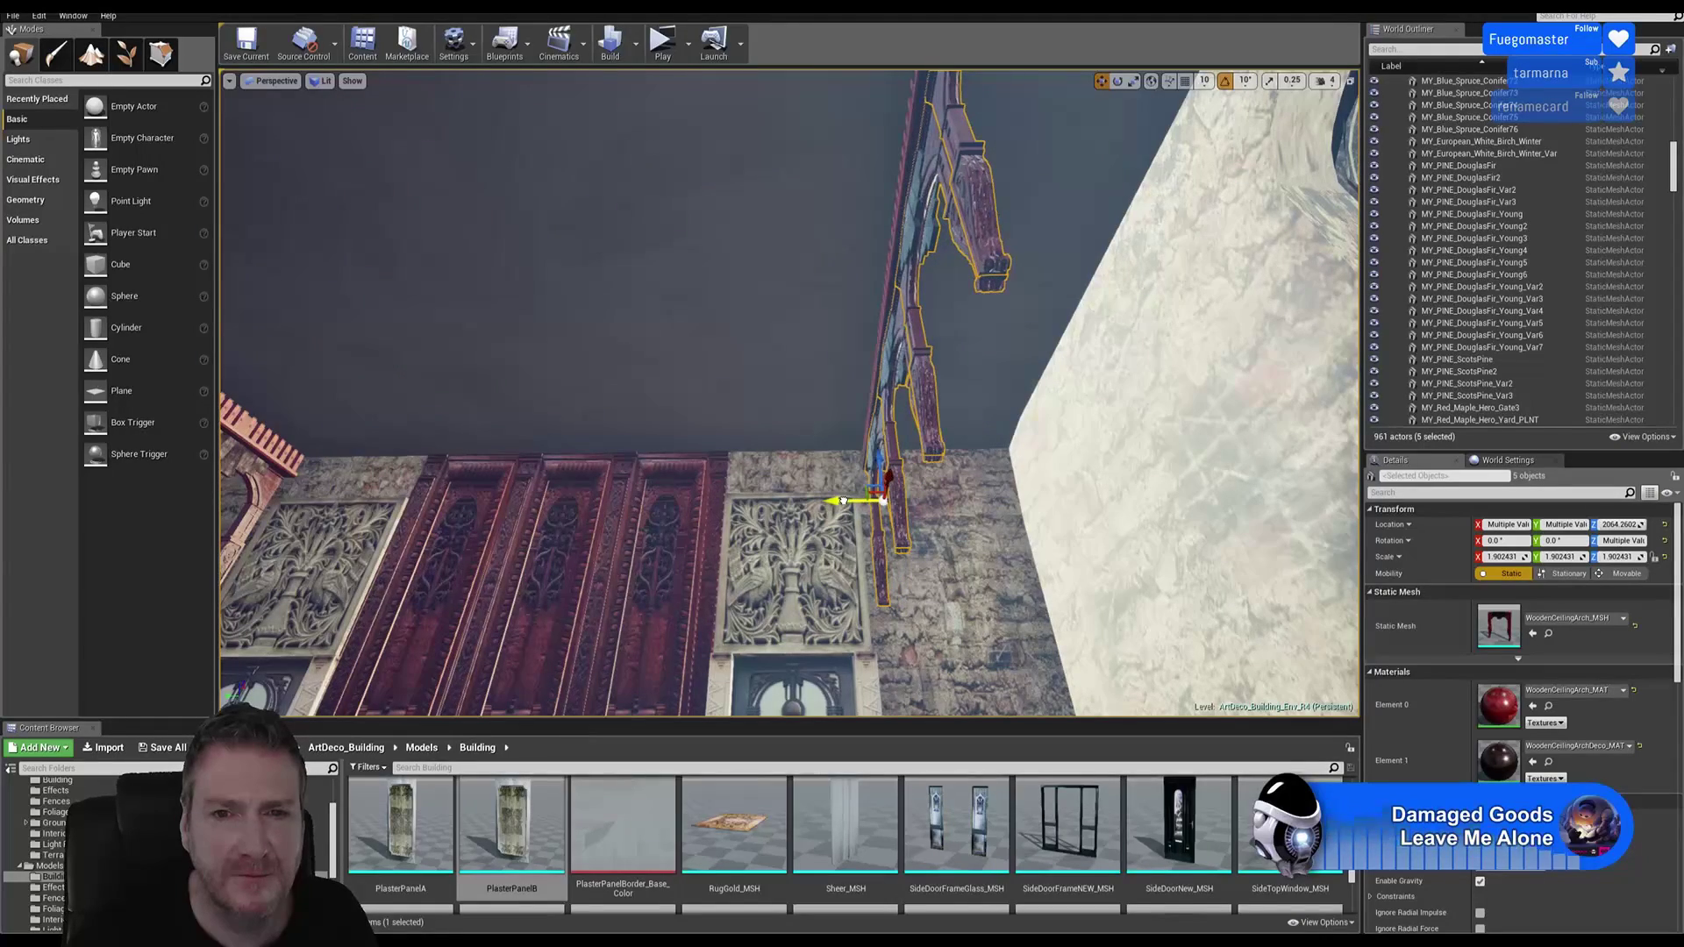
pyautogui.moveTo(1077, 554); pyautogui.dragTo(856, 478, button='right')
pyautogui.moveTo(938, 607); pyautogui.dragTo(893, 562, button='right')
pyautogui.moveTo(962, 471); pyautogui.dragTo(957, 528, button='right')
pyautogui.press('Escape')
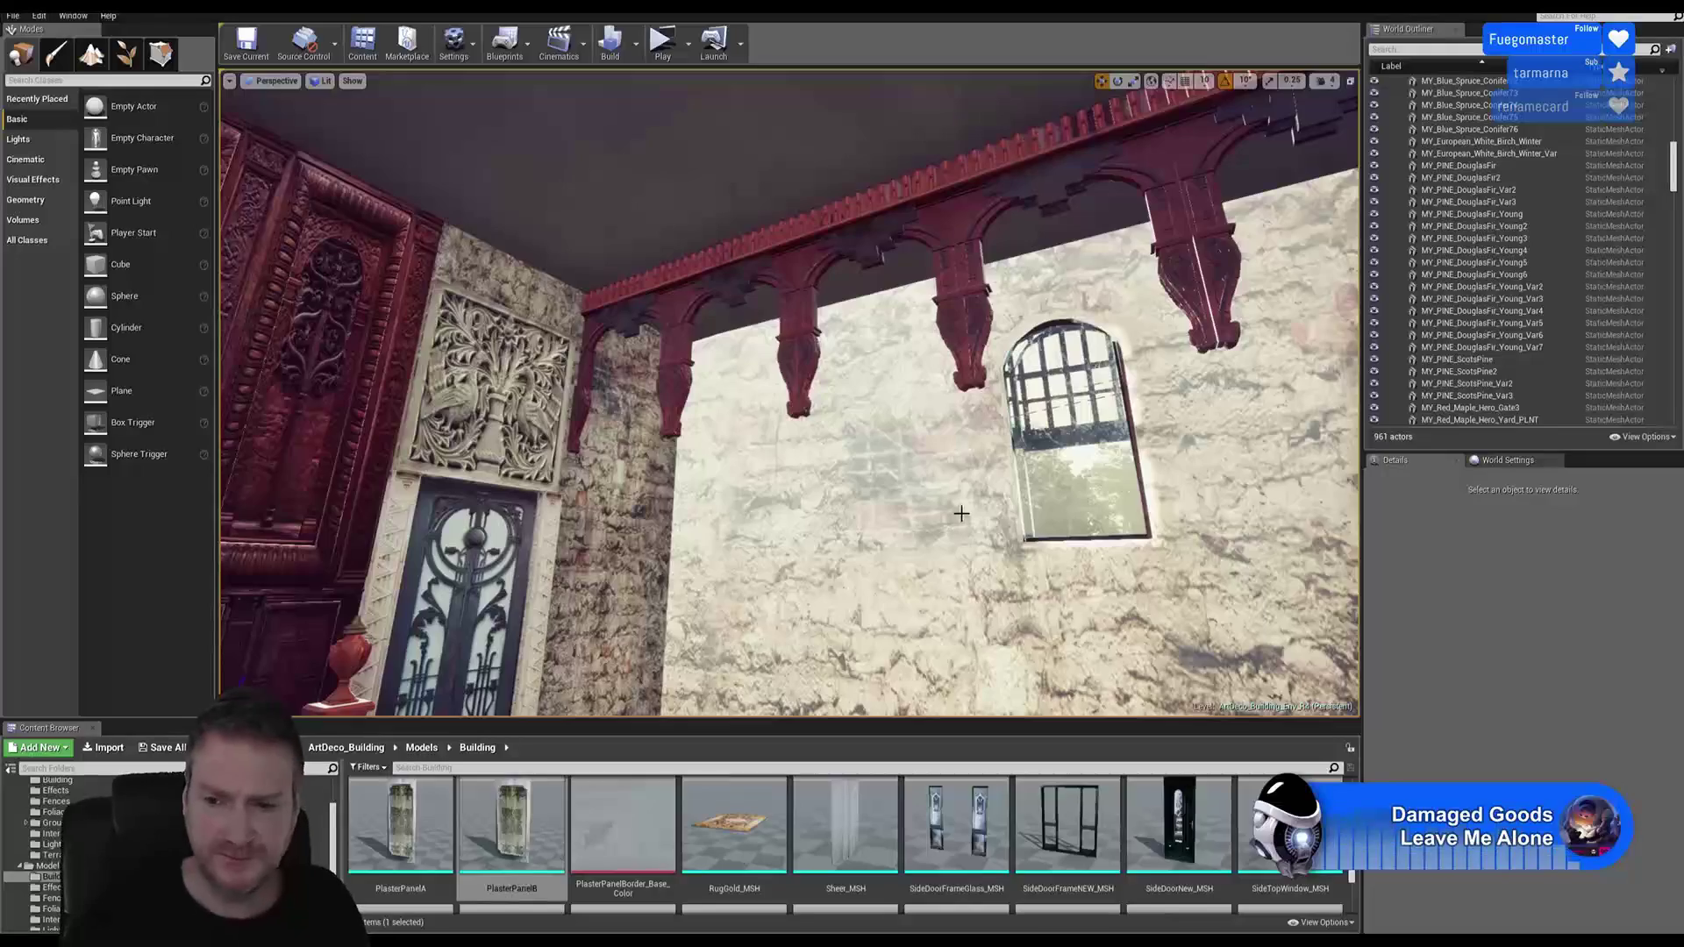
# Step: Select the iron gate at the entrance together with its two round post ornaments and duplicate all three
pyautogui.moveTo(901, 445); pyautogui.dragTo(882, 442, button='right')
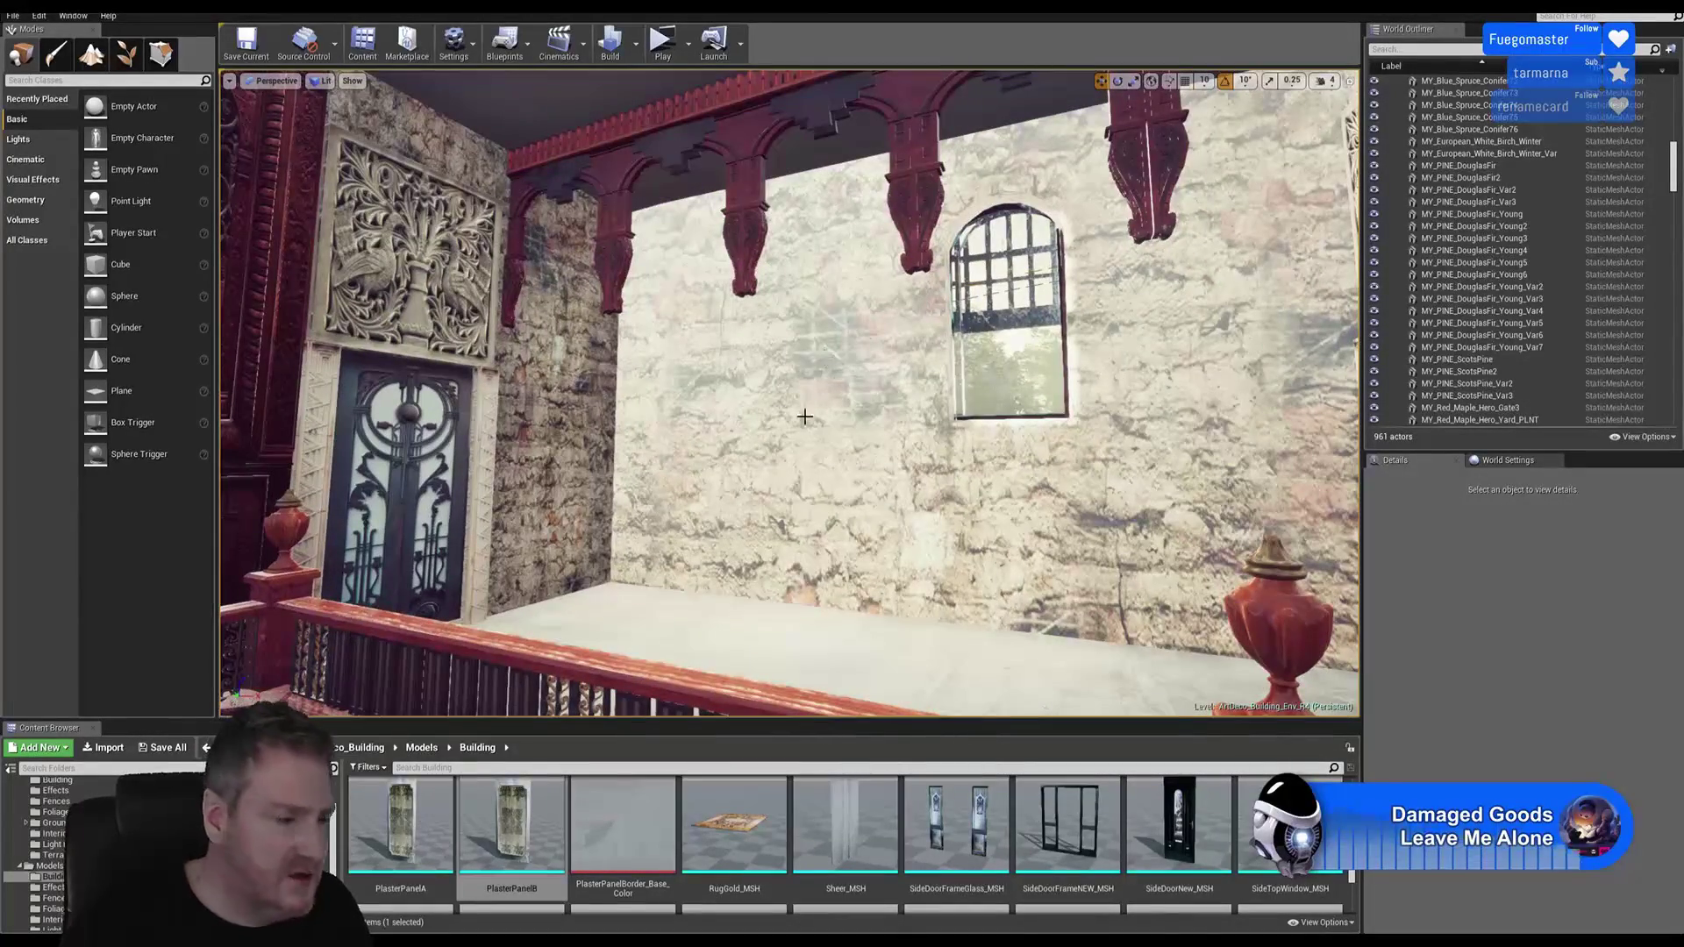
pyautogui.moveTo(604, 495); pyautogui.dragTo(465, 531, button='right')
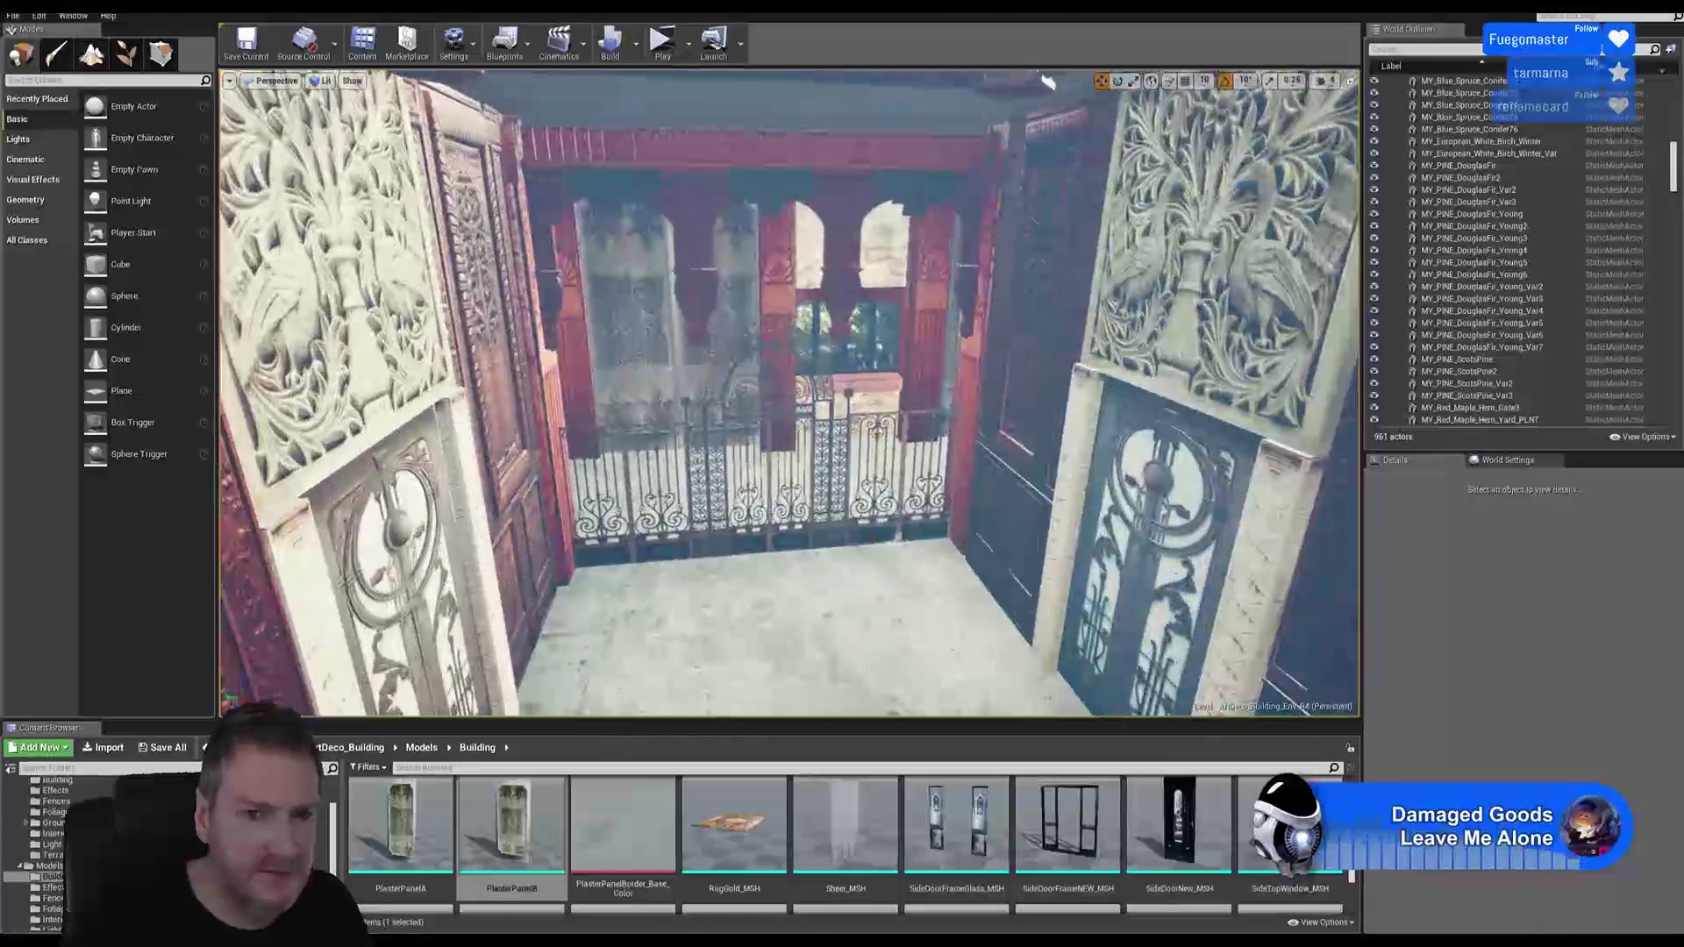
pyautogui.click(711, 431)
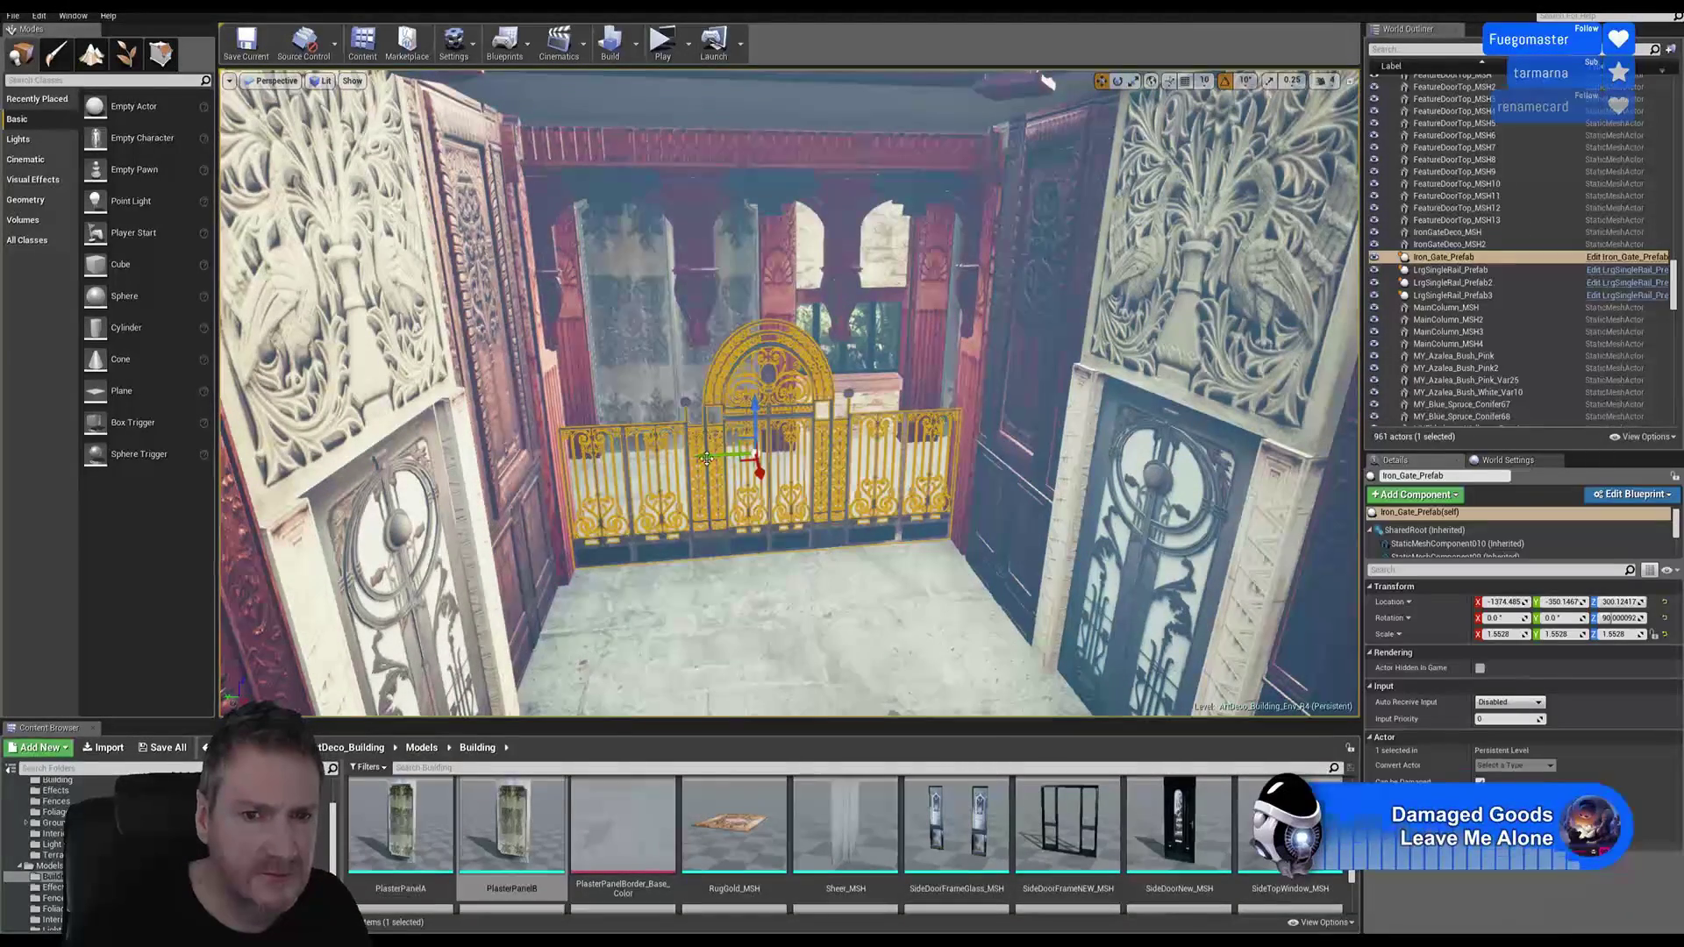
pyautogui.moveTo(877, 537); pyautogui.dragTo(882, 547, button='right')
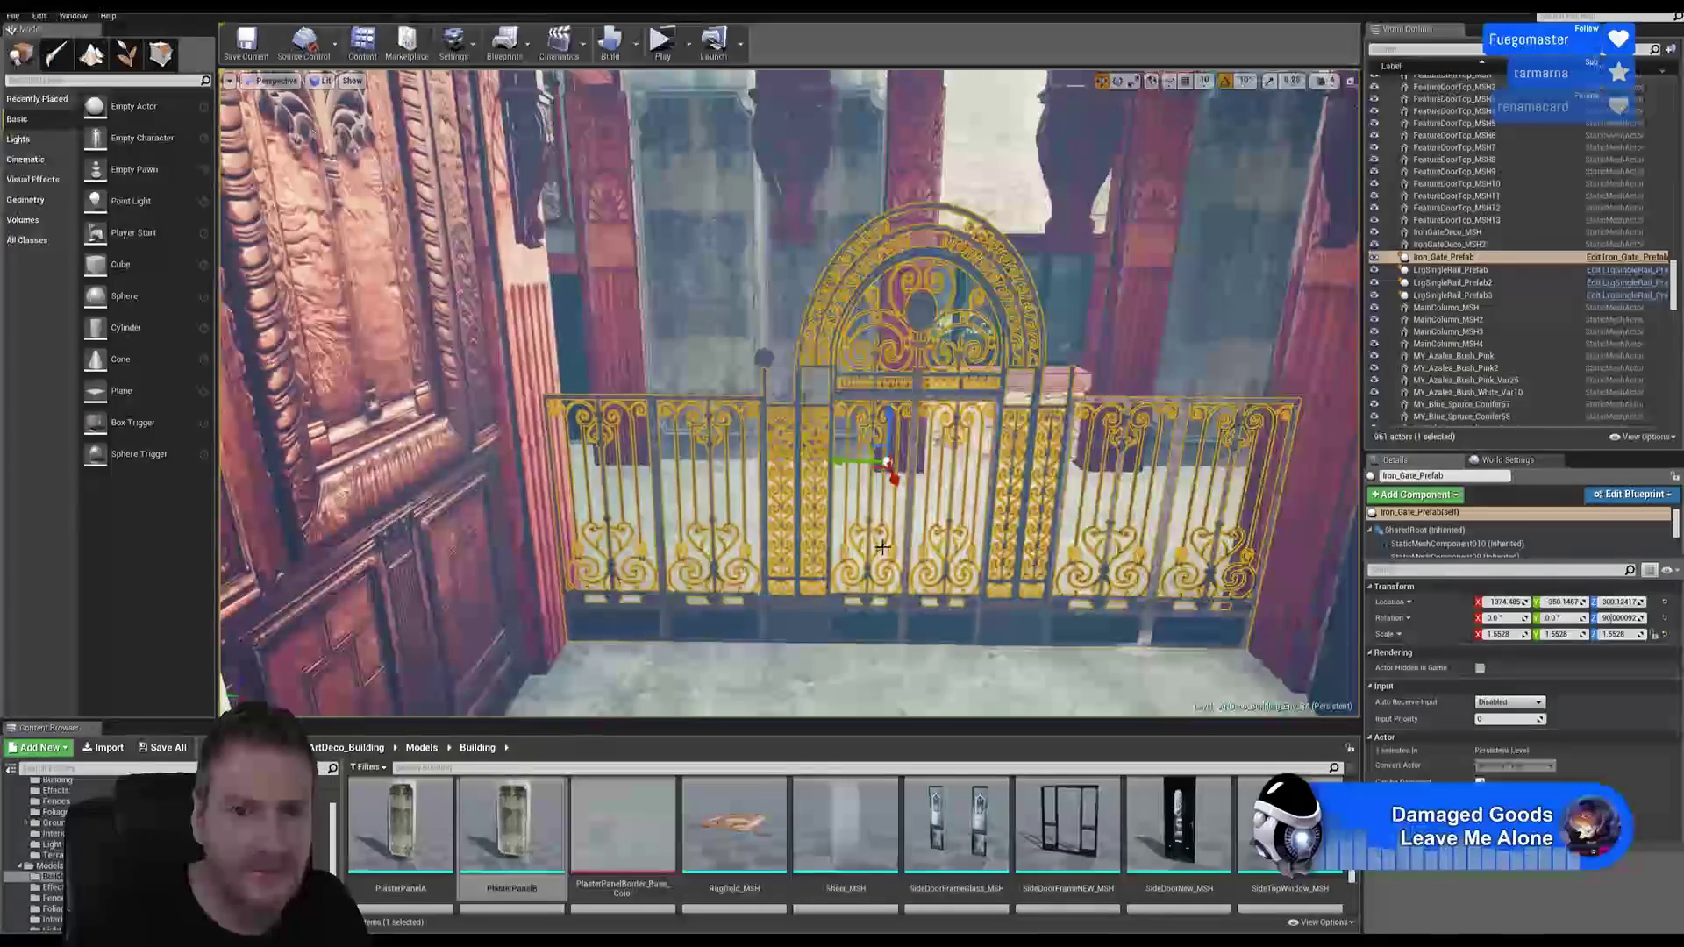
pyautogui.keyDown('ctrl'); pyautogui.click(761, 362); pyautogui.keyUp('ctrl')
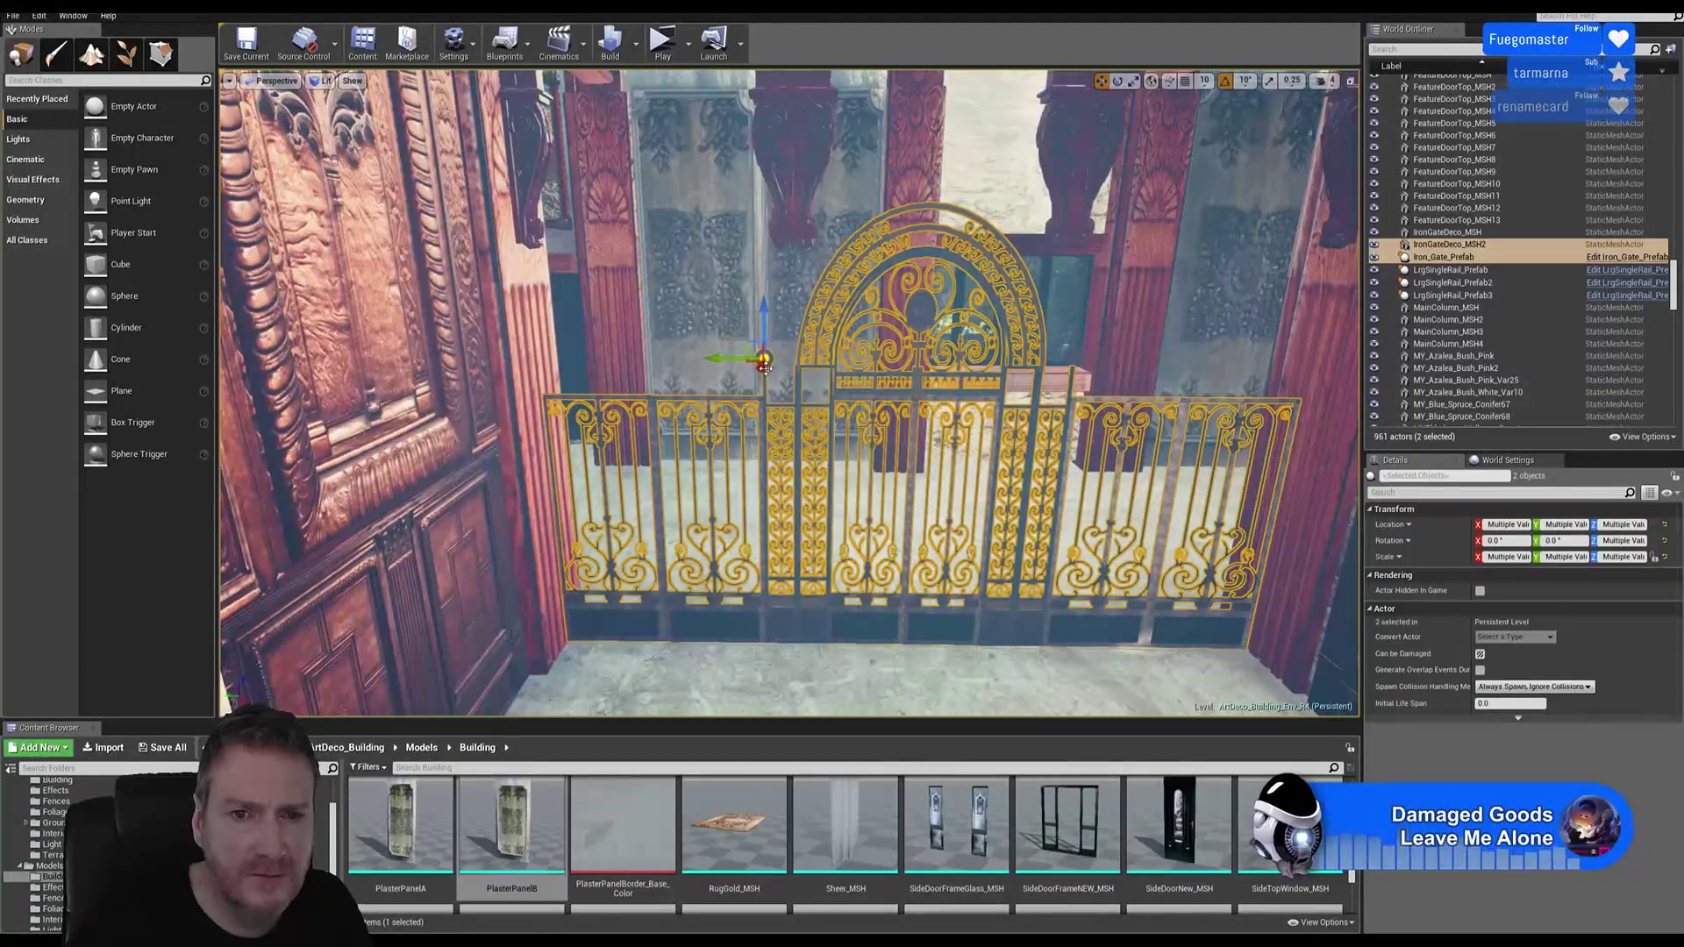
pyautogui.keyDown('ctrl'); pyautogui.click(1074, 358); pyautogui.keyUp('ctrl')
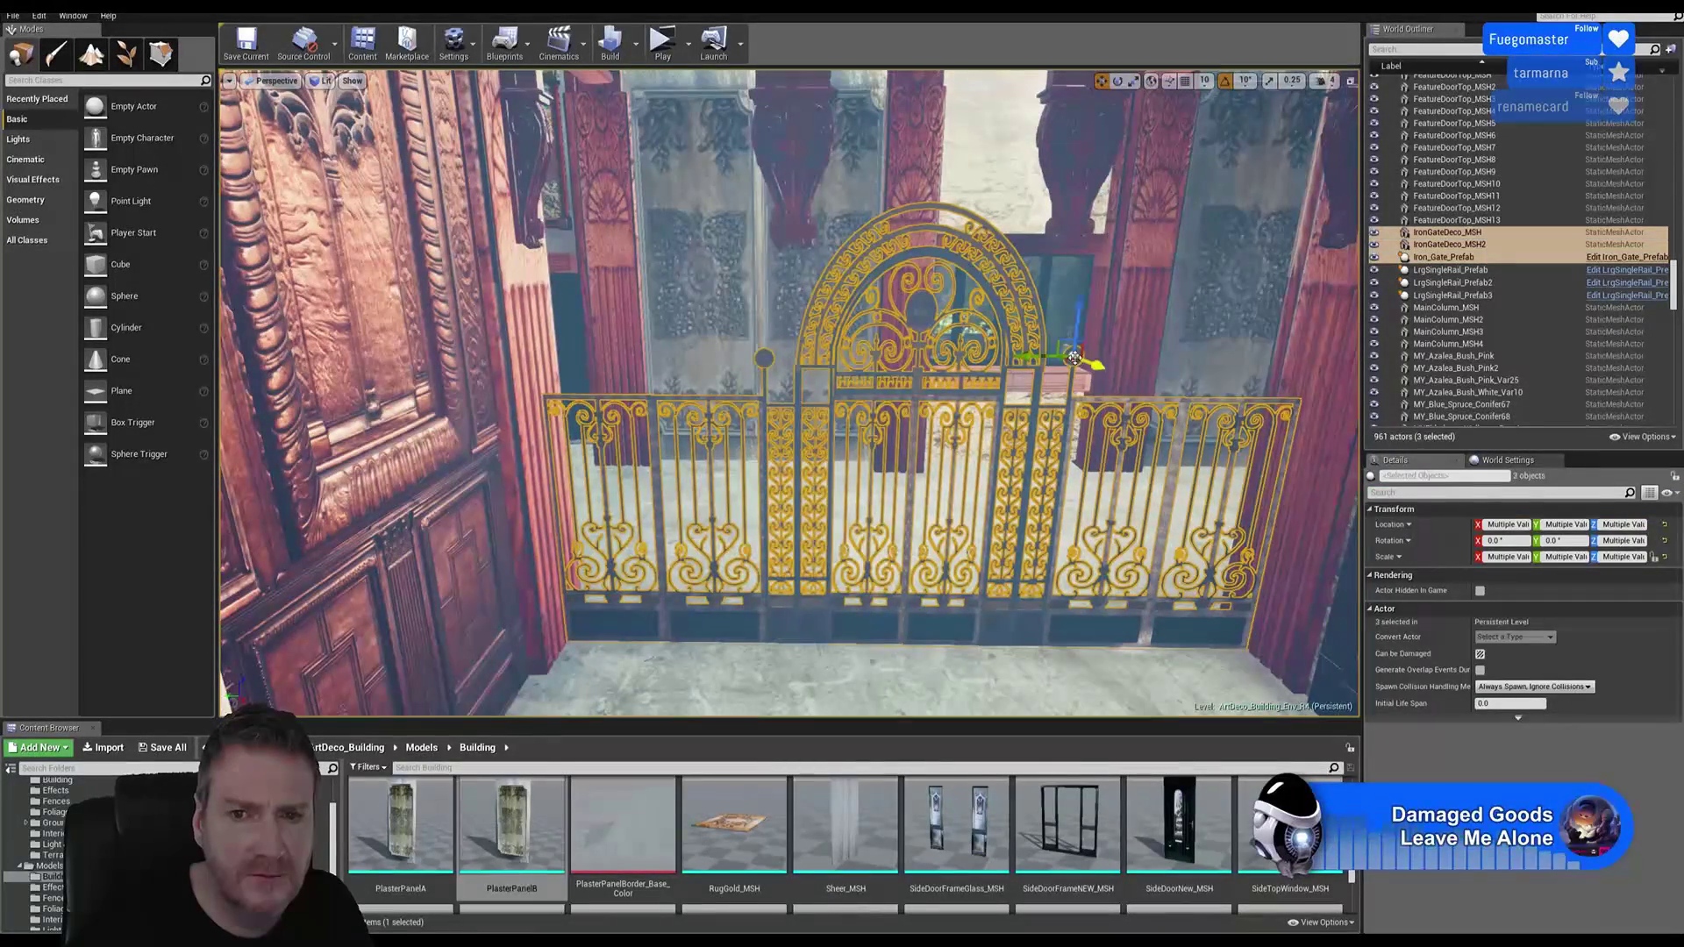
pyautogui.rightClick(919, 303)
pyautogui.moveTo(970, 493)
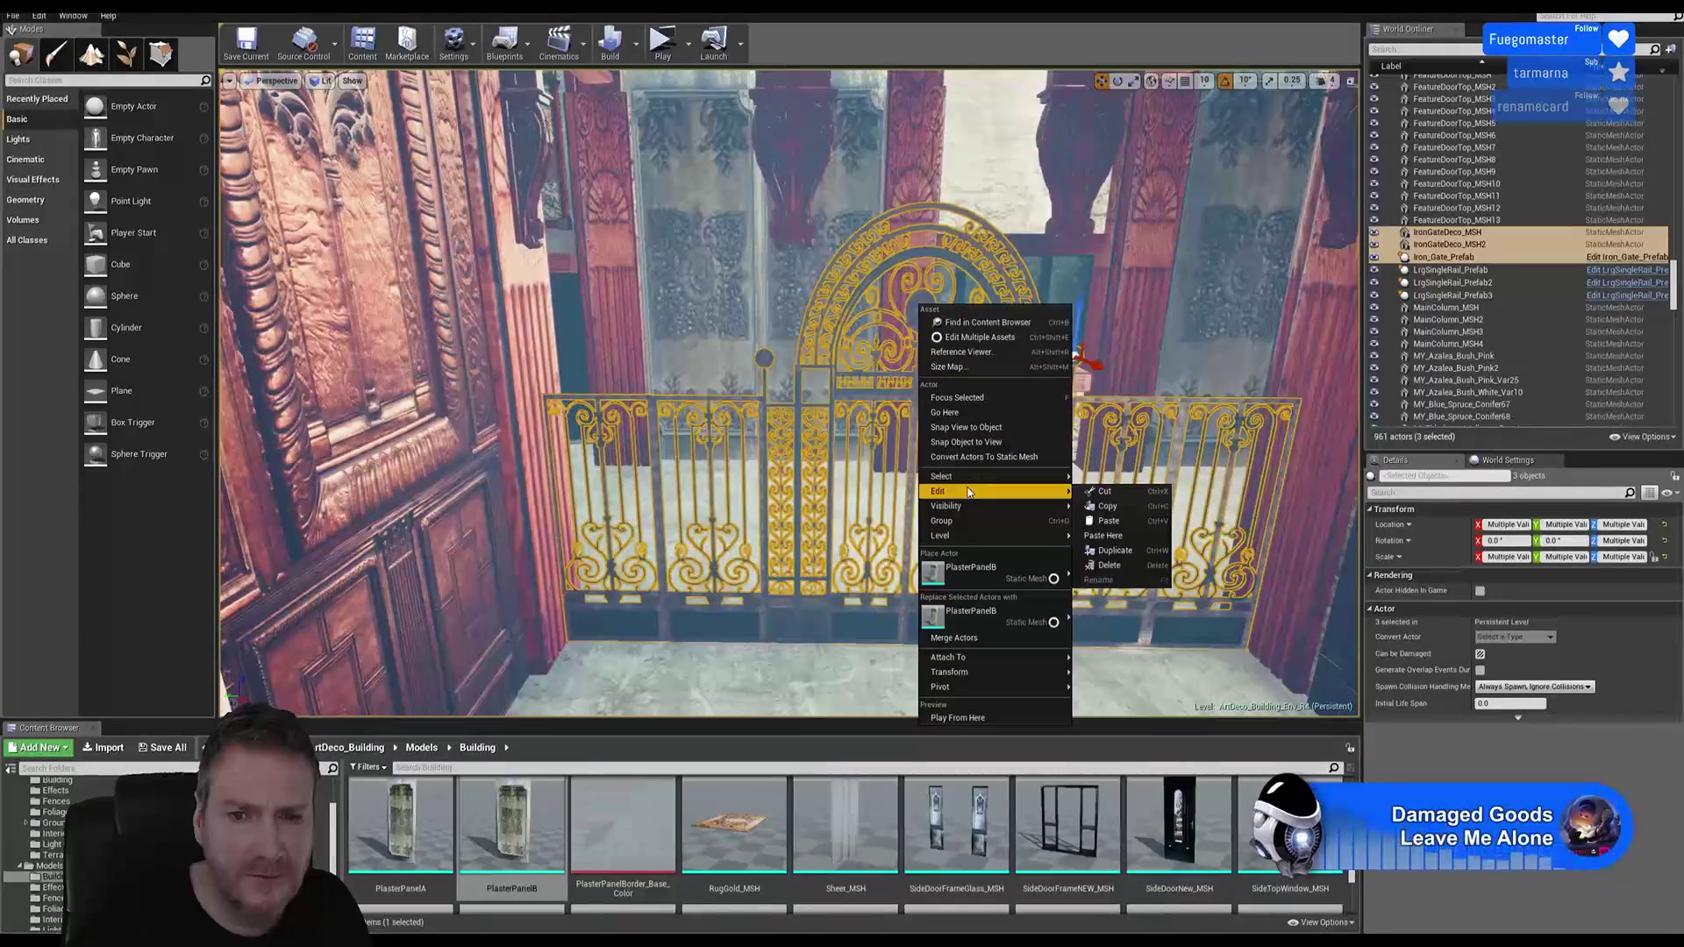
pyautogui.click(1113, 551)
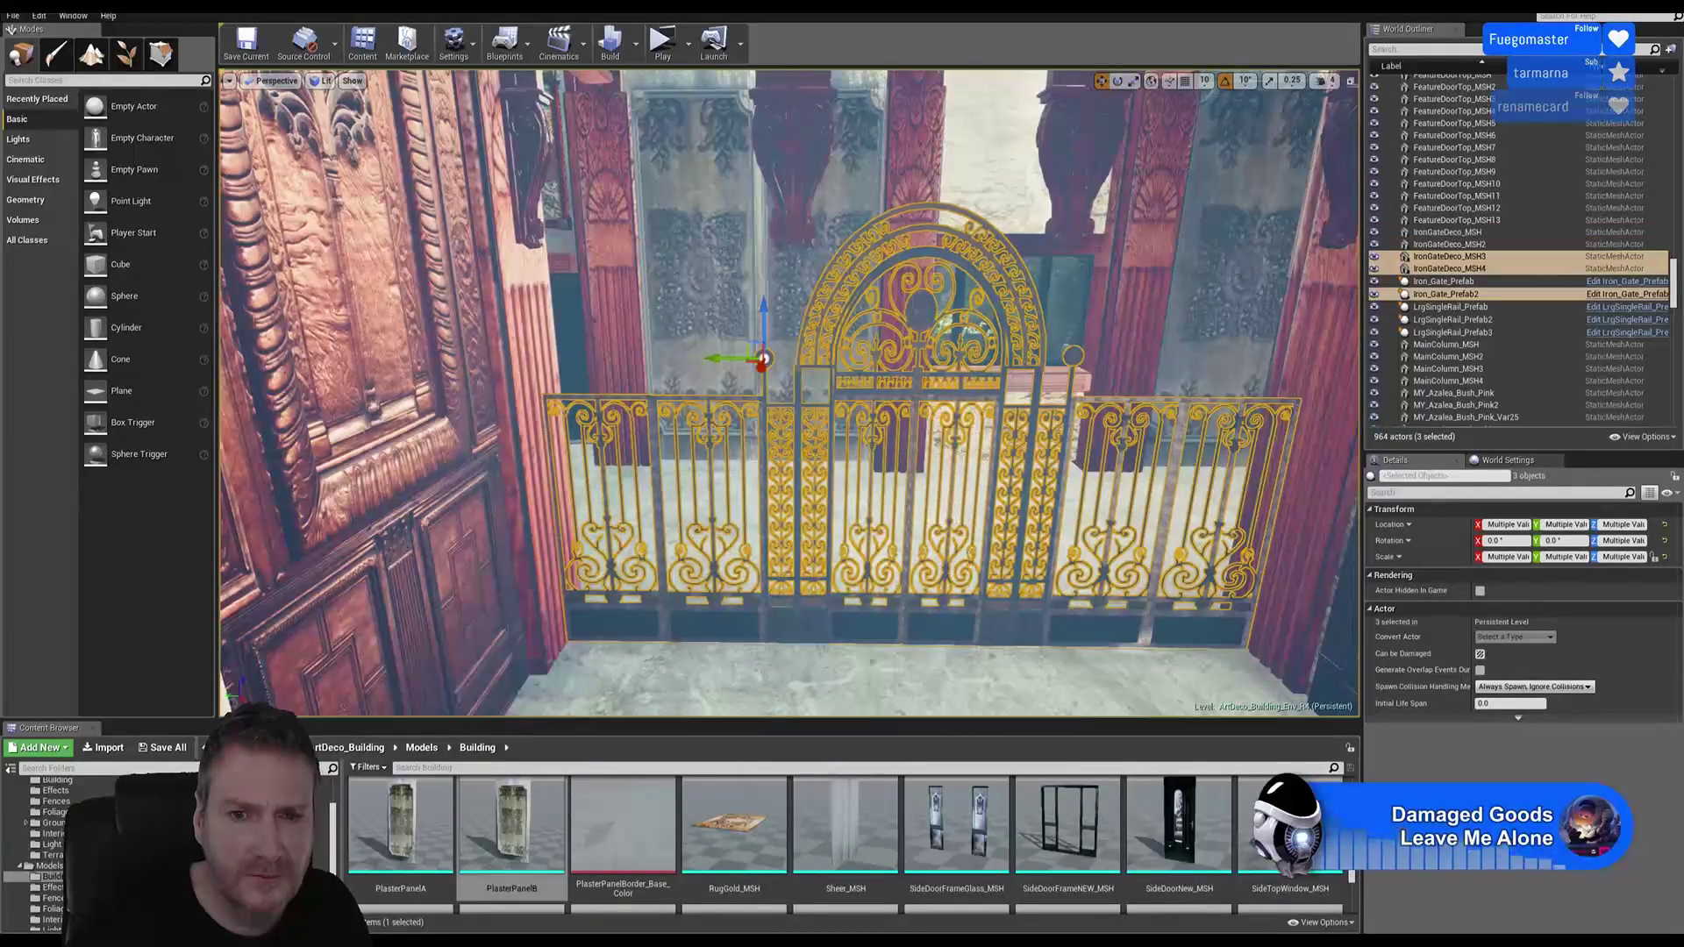
# Step: Move the duplicated iron gate and its two post ornaments away from the entrance and raise them to the upper floor's height
pyautogui.moveTo(1113, 551); pyautogui.dragTo(772, 642, button='right')
pyautogui.moveTo(593, 566); pyautogui.dragTo(864, 698)
pyautogui.moveTo(1019, 558); pyautogui.dragTo(1009, 583, button='right')
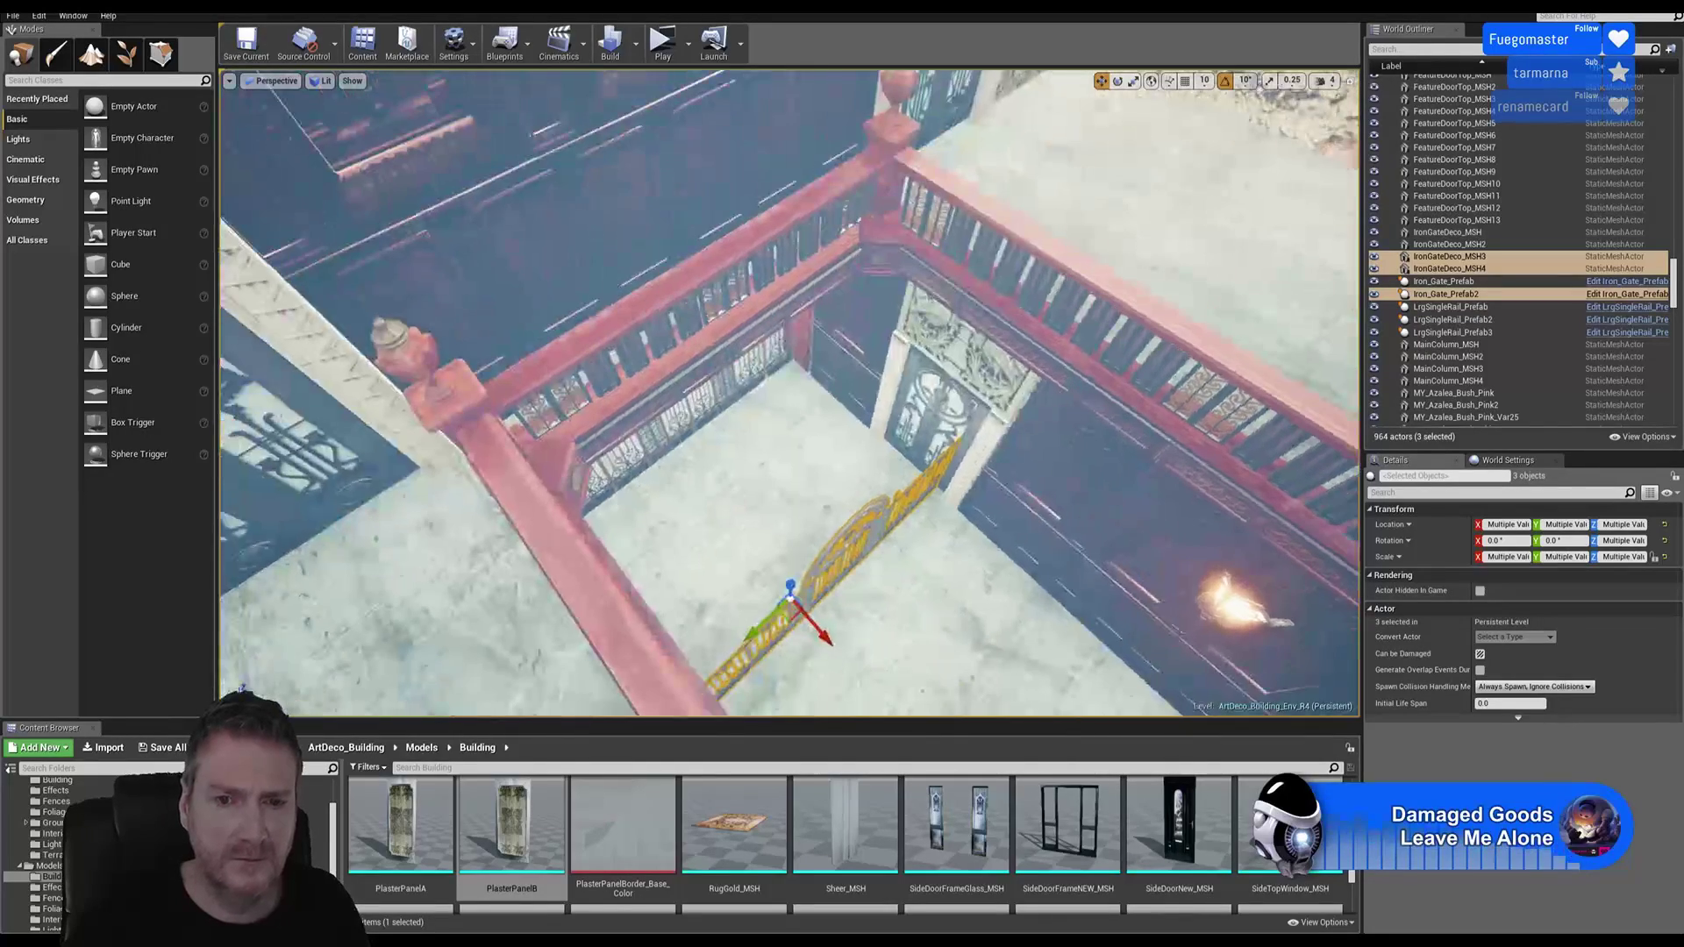
pyautogui.moveTo(794, 584); pyautogui.dragTo(754, 221)
pyautogui.moveTo(754, 221); pyautogui.dragTo(802, 264, button='right')
pyautogui.moveTo(915, 344)
pyautogui.mouseDown(button='right')
pyautogui.moveTo(877, 342)
pyautogui.moveTo(915, 344)
pyautogui.mouseUp(button='right')
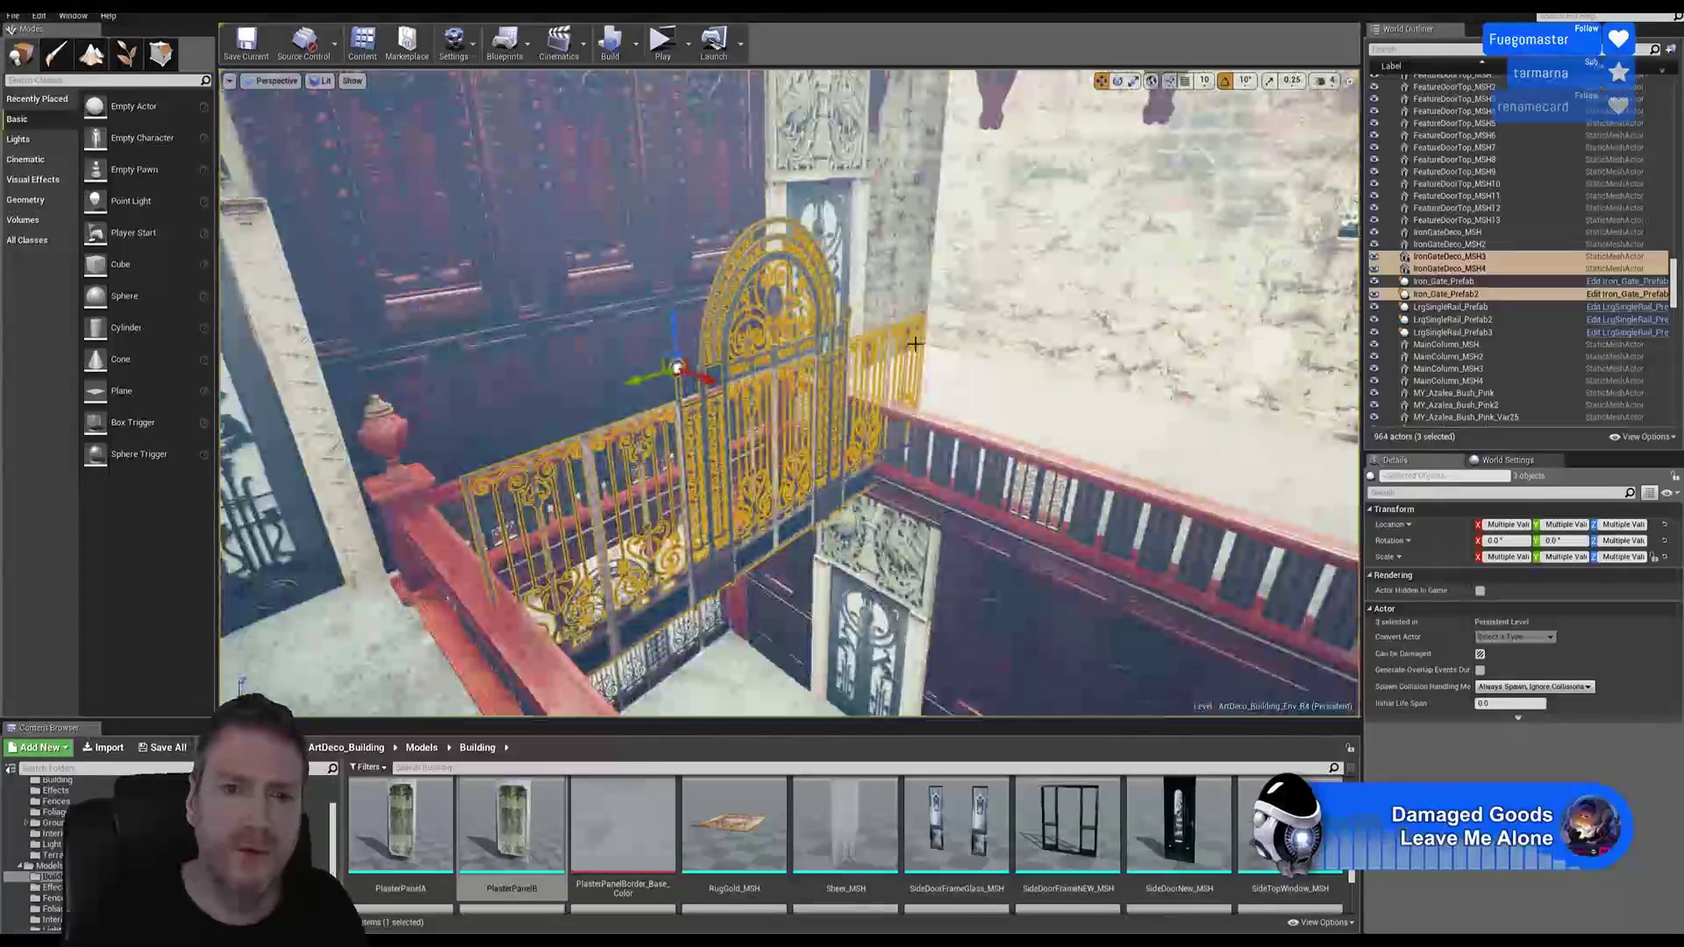
# Step: Rotate the gate group 90° about the vertical axis and move it over the stairwell railing onto the upper landing
pyautogui.click(1118, 81)
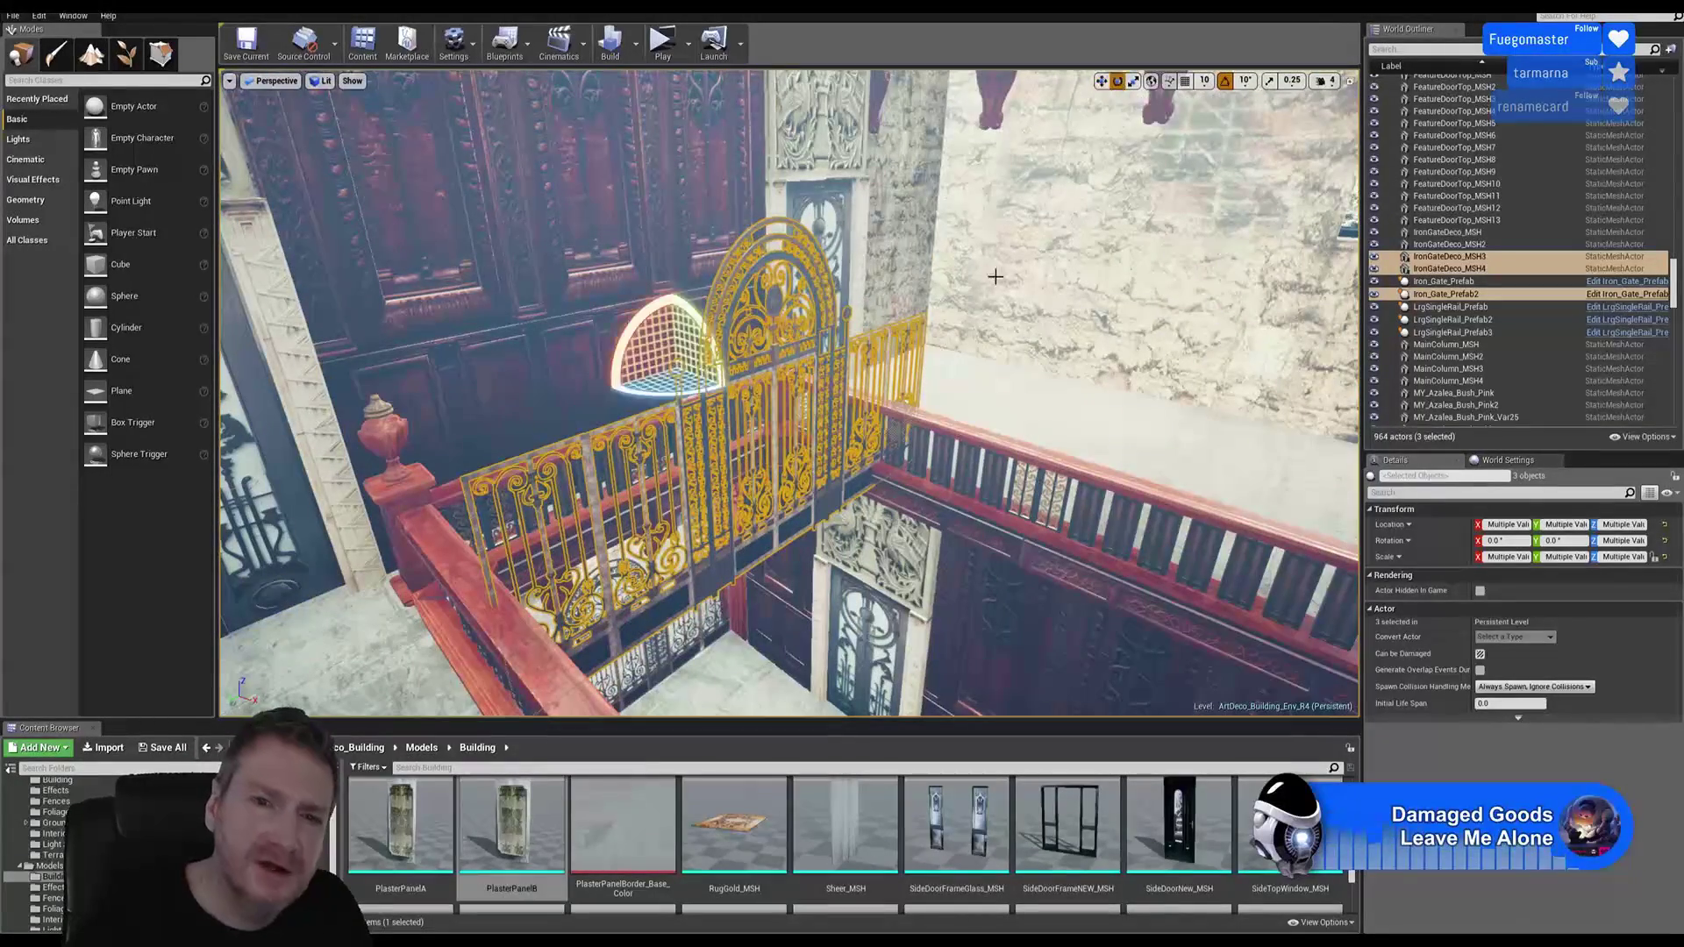
pyautogui.moveTo(689, 386); pyautogui.dragTo(514, 395)
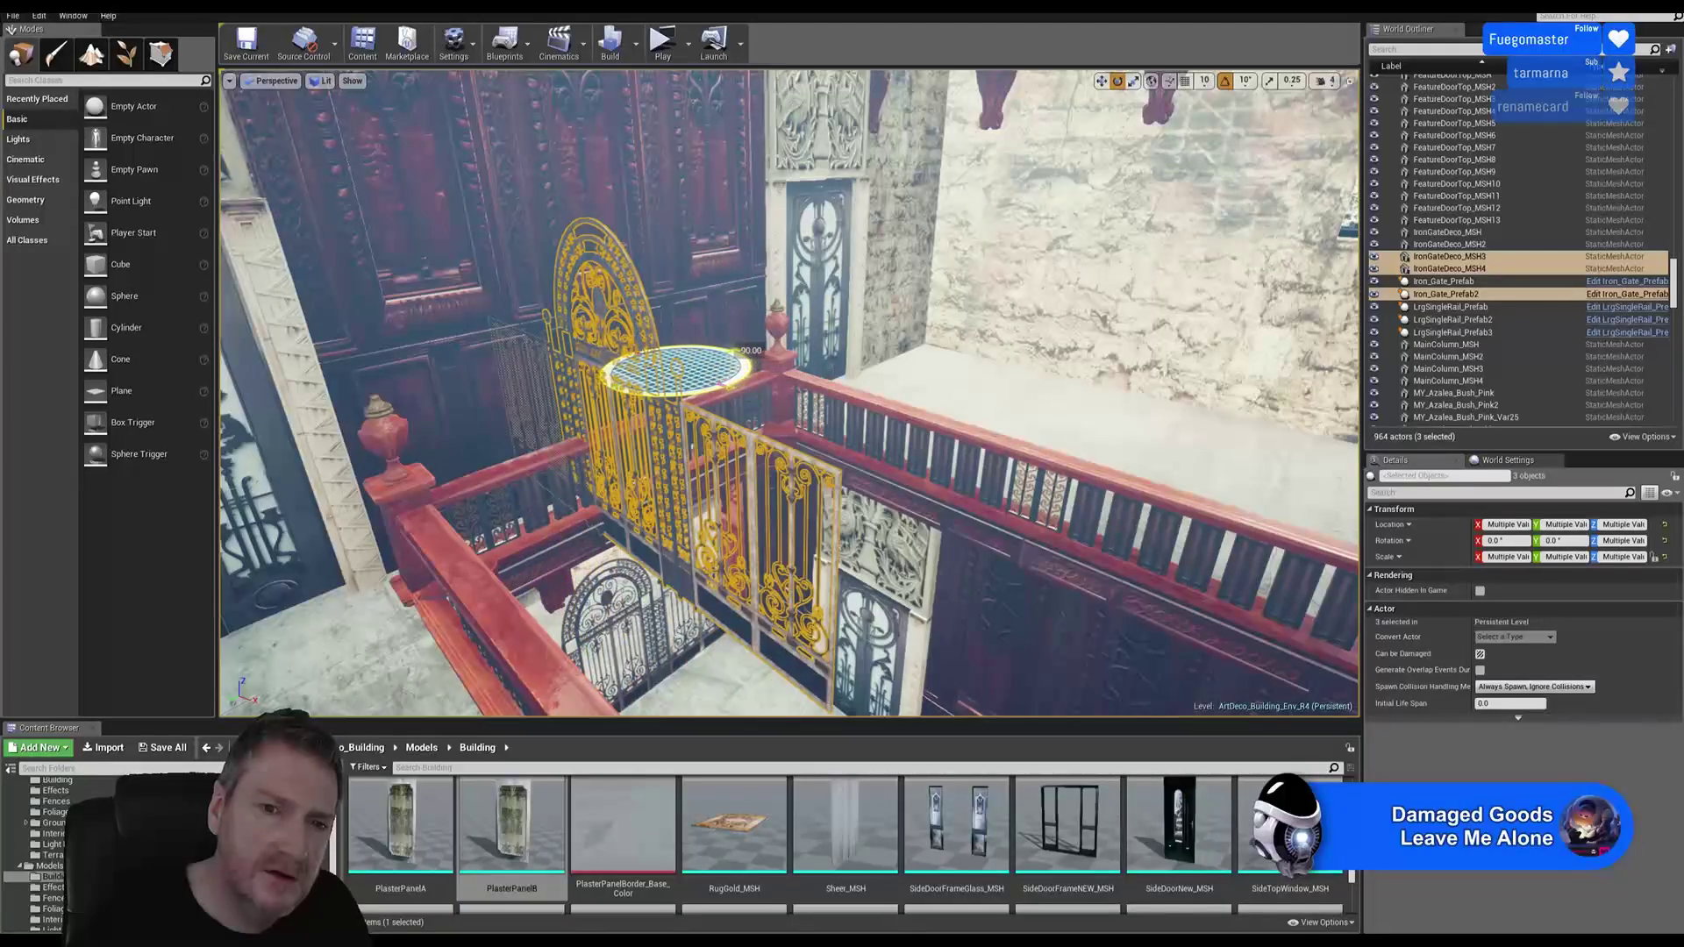
pyautogui.click(1102, 81)
pyautogui.moveTo(713, 373); pyautogui.dragTo(962, 361)
pyautogui.moveTo(963, 362); pyautogui.dragTo(939, 418, button='right')
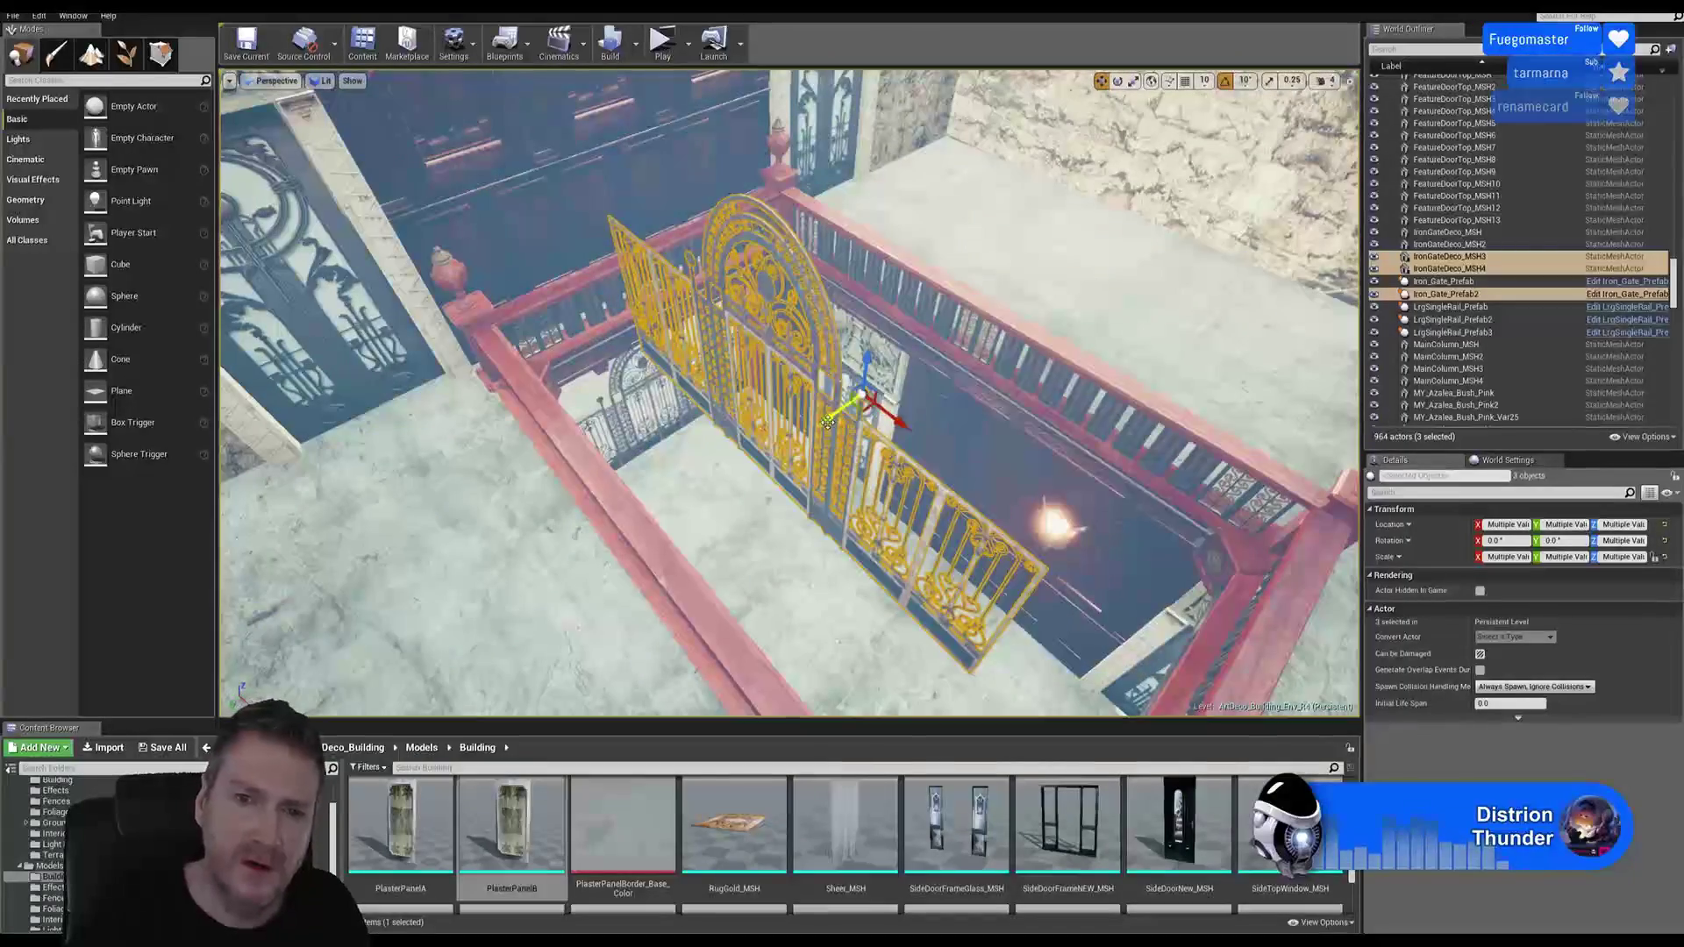
pyautogui.moveTo(830, 422); pyautogui.dragTo(1163, 155)
pyautogui.moveTo(1219, 106); pyautogui.dragTo(1232, 74)
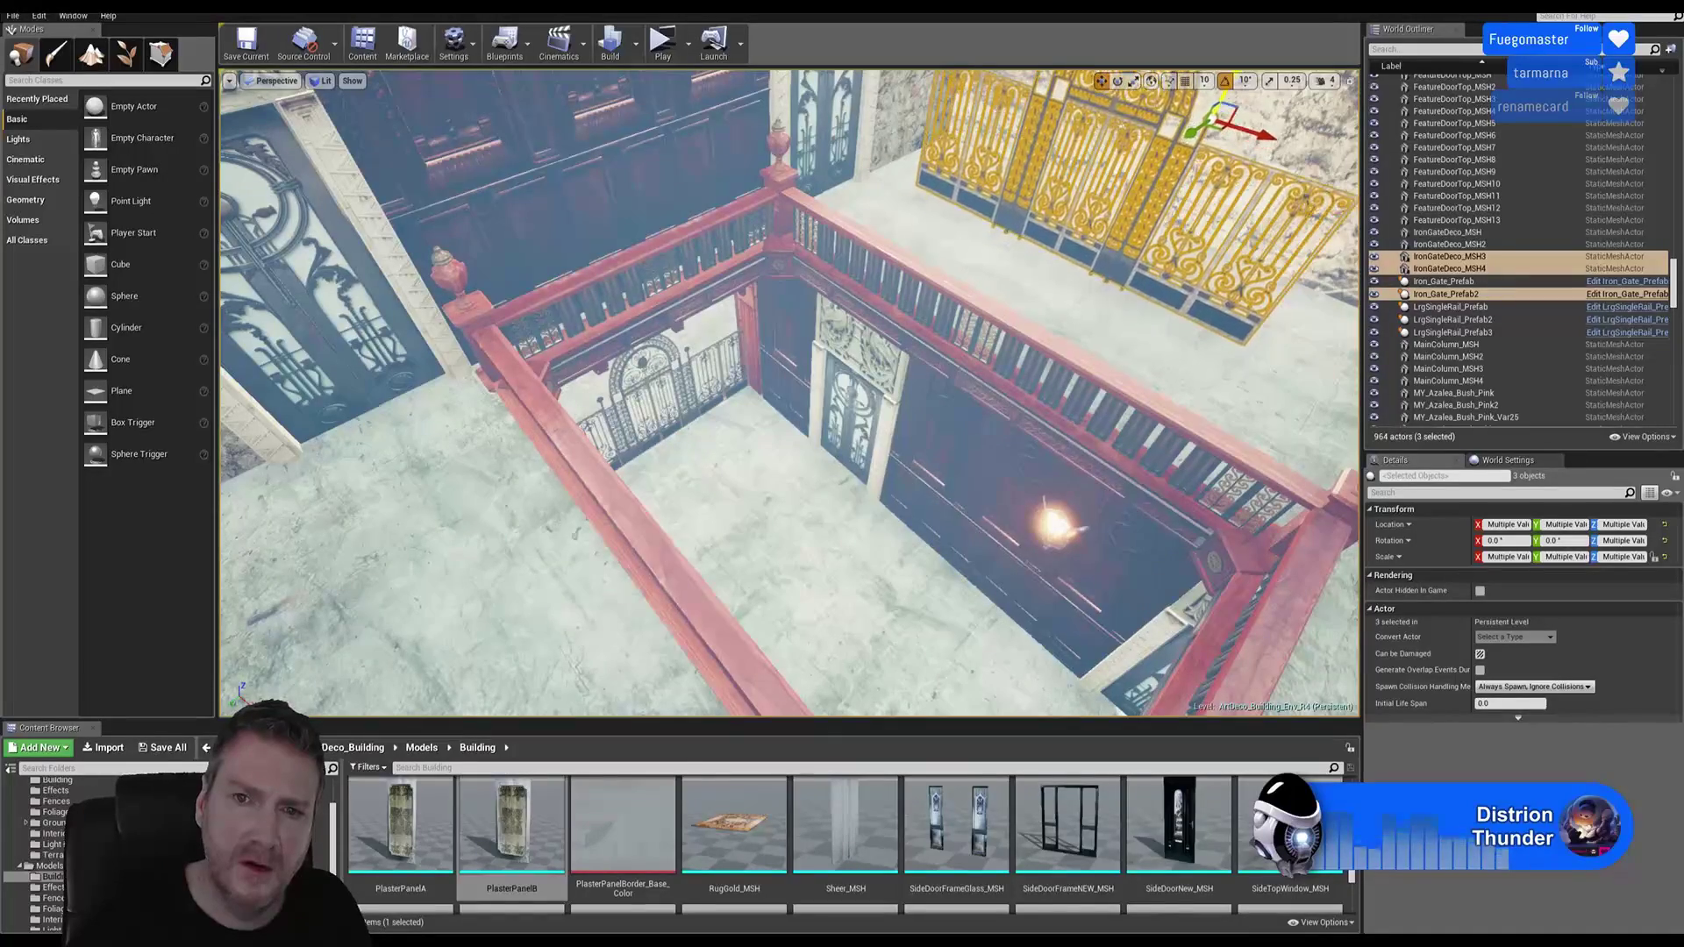
# Step: Align the gate group in depth beneath the row of ceiling arches on the upper landing
pyautogui.moveTo(1145, 293); pyautogui.dragTo(1189, 260, button='right')
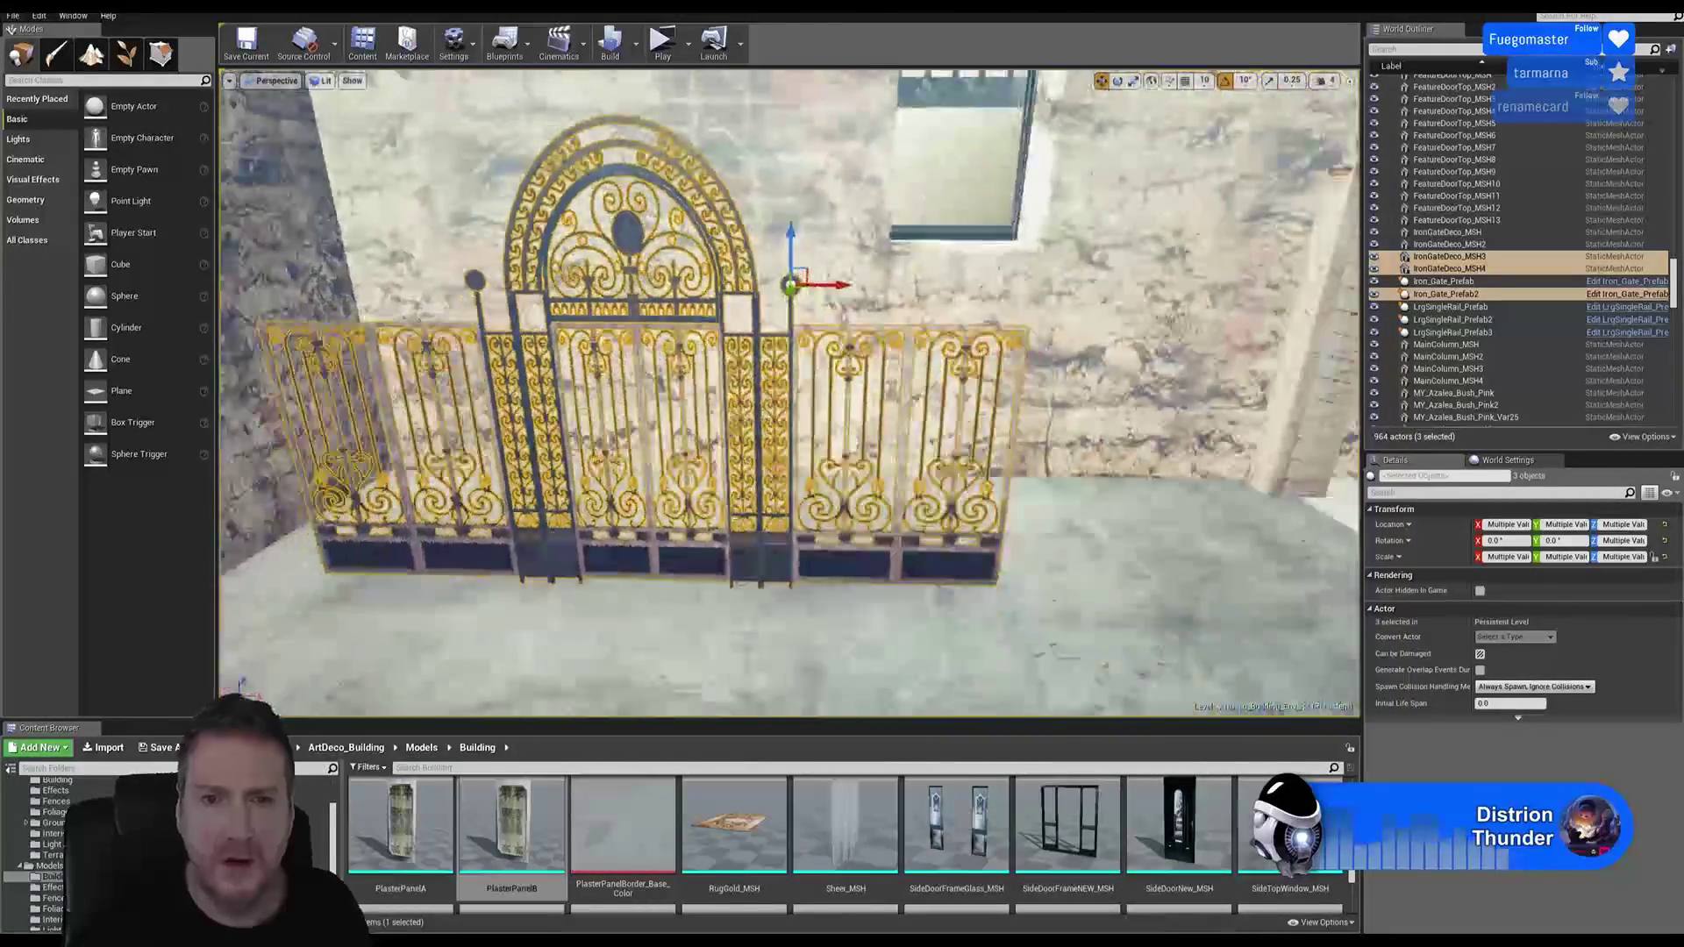
pyautogui.moveTo(789, 395); pyautogui.dragTo(869, 395, button='right')
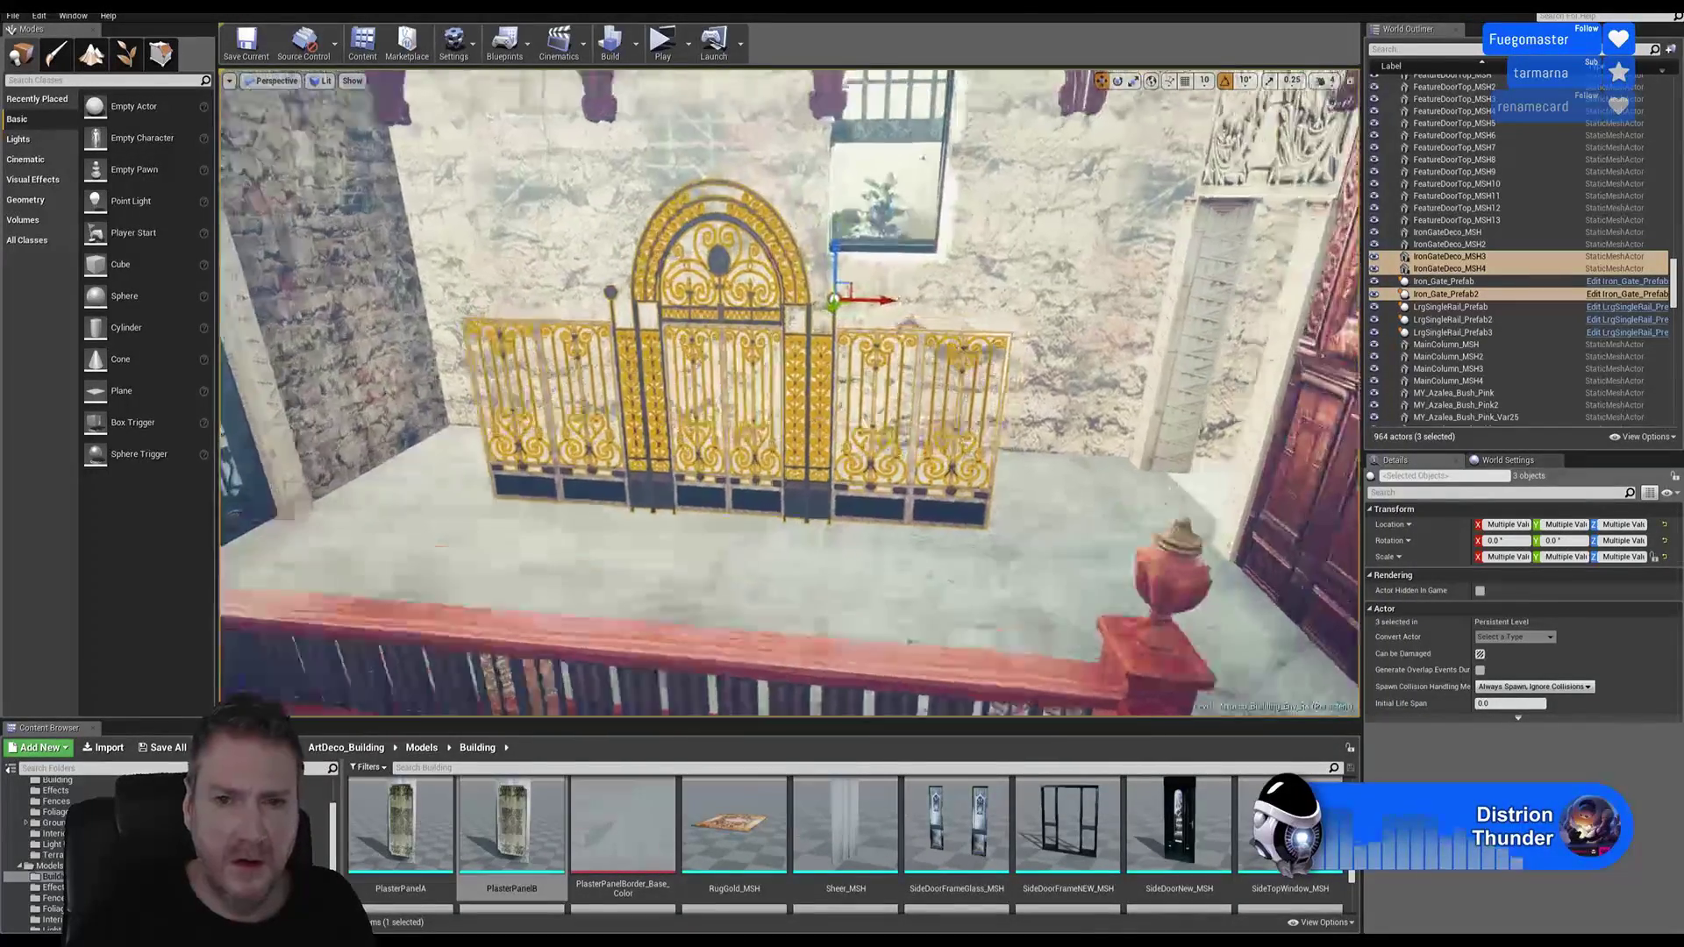
pyautogui.moveTo(868, 394); pyautogui.dragTo(930, 373, button='right')
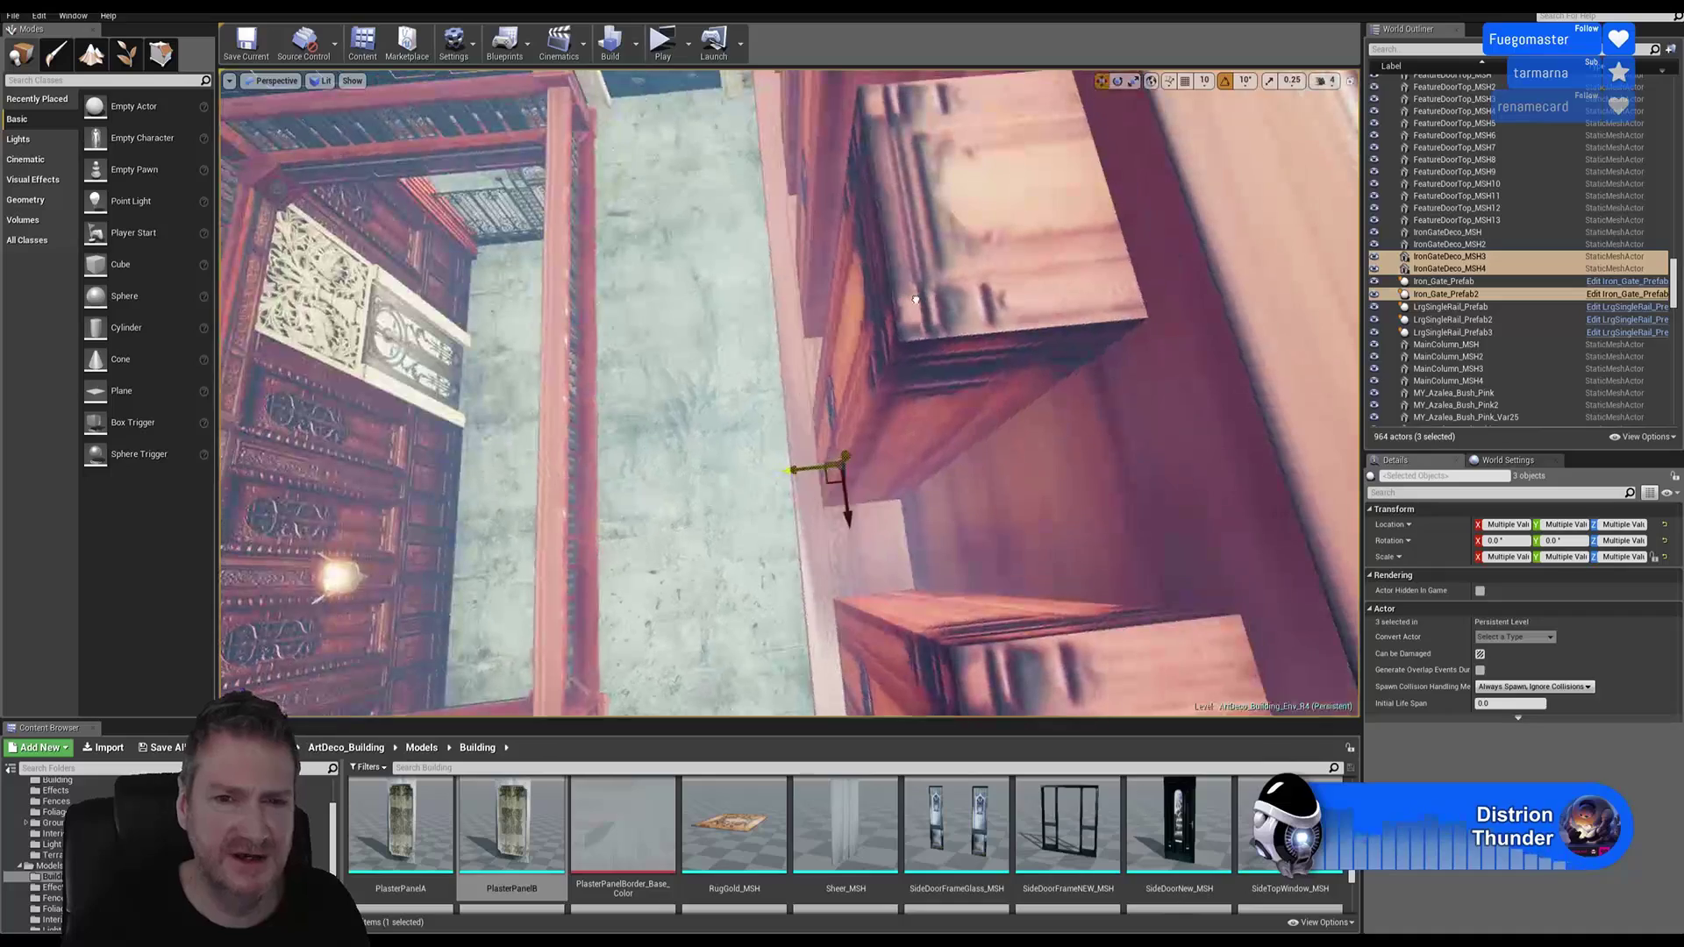
pyautogui.moveTo(860, 395); pyautogui.dragTo(733, 359, button='right')
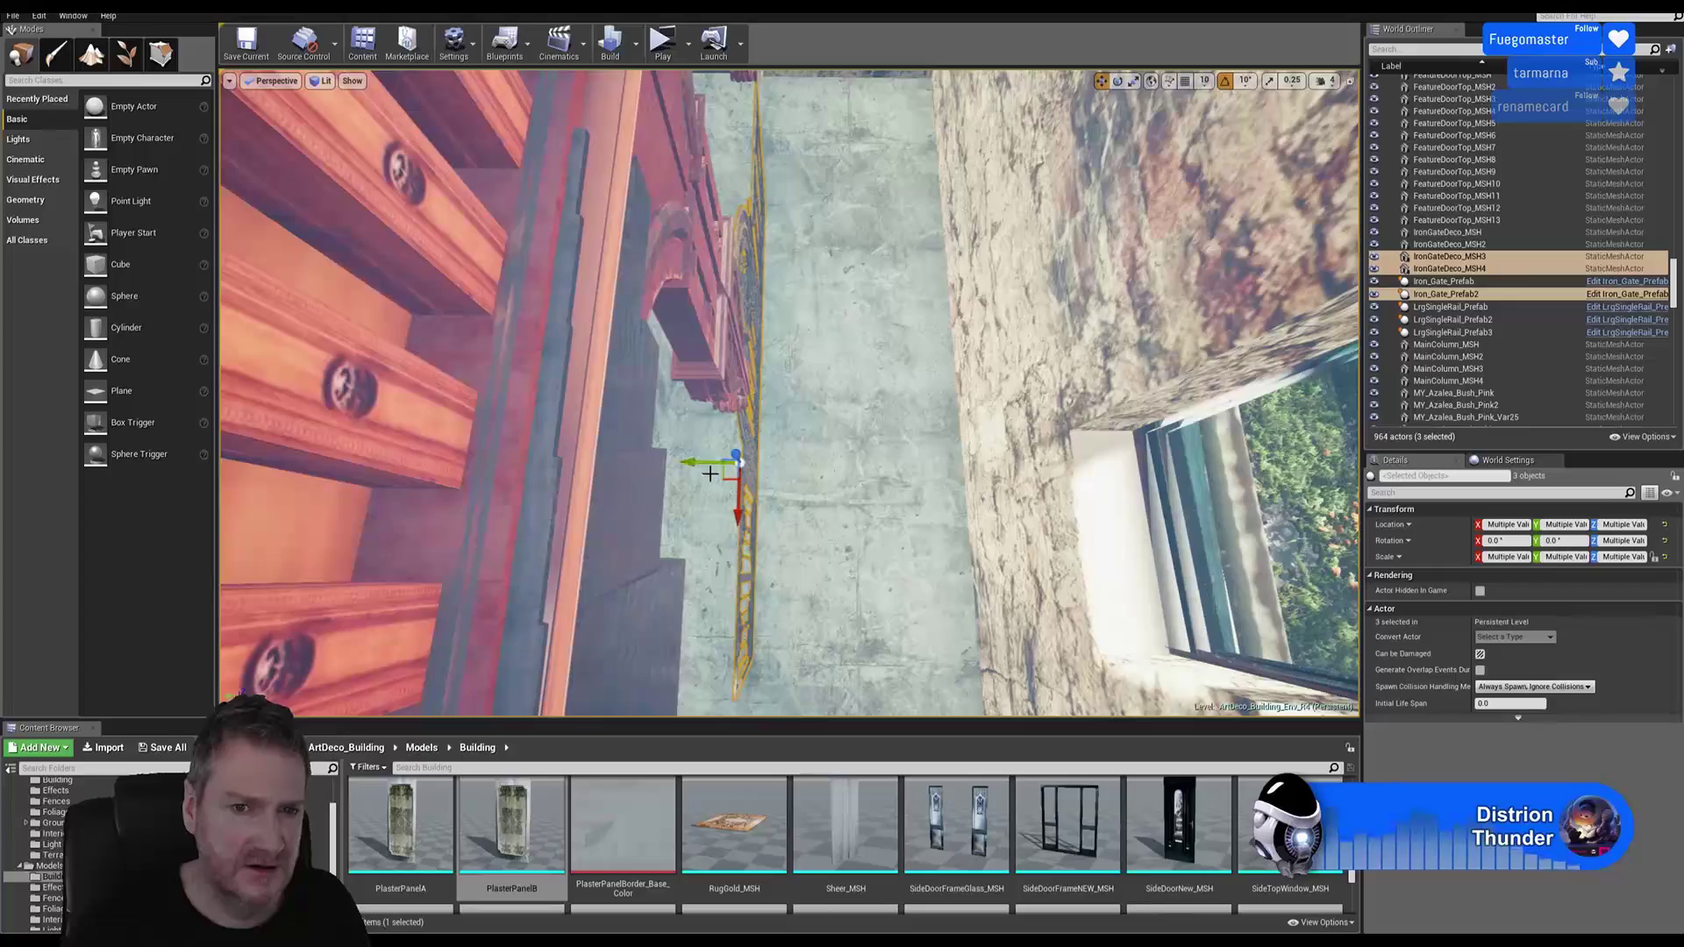
pyautogui.moveTo(710, 474); pyautogui.dragTo(798, 413, button='right')
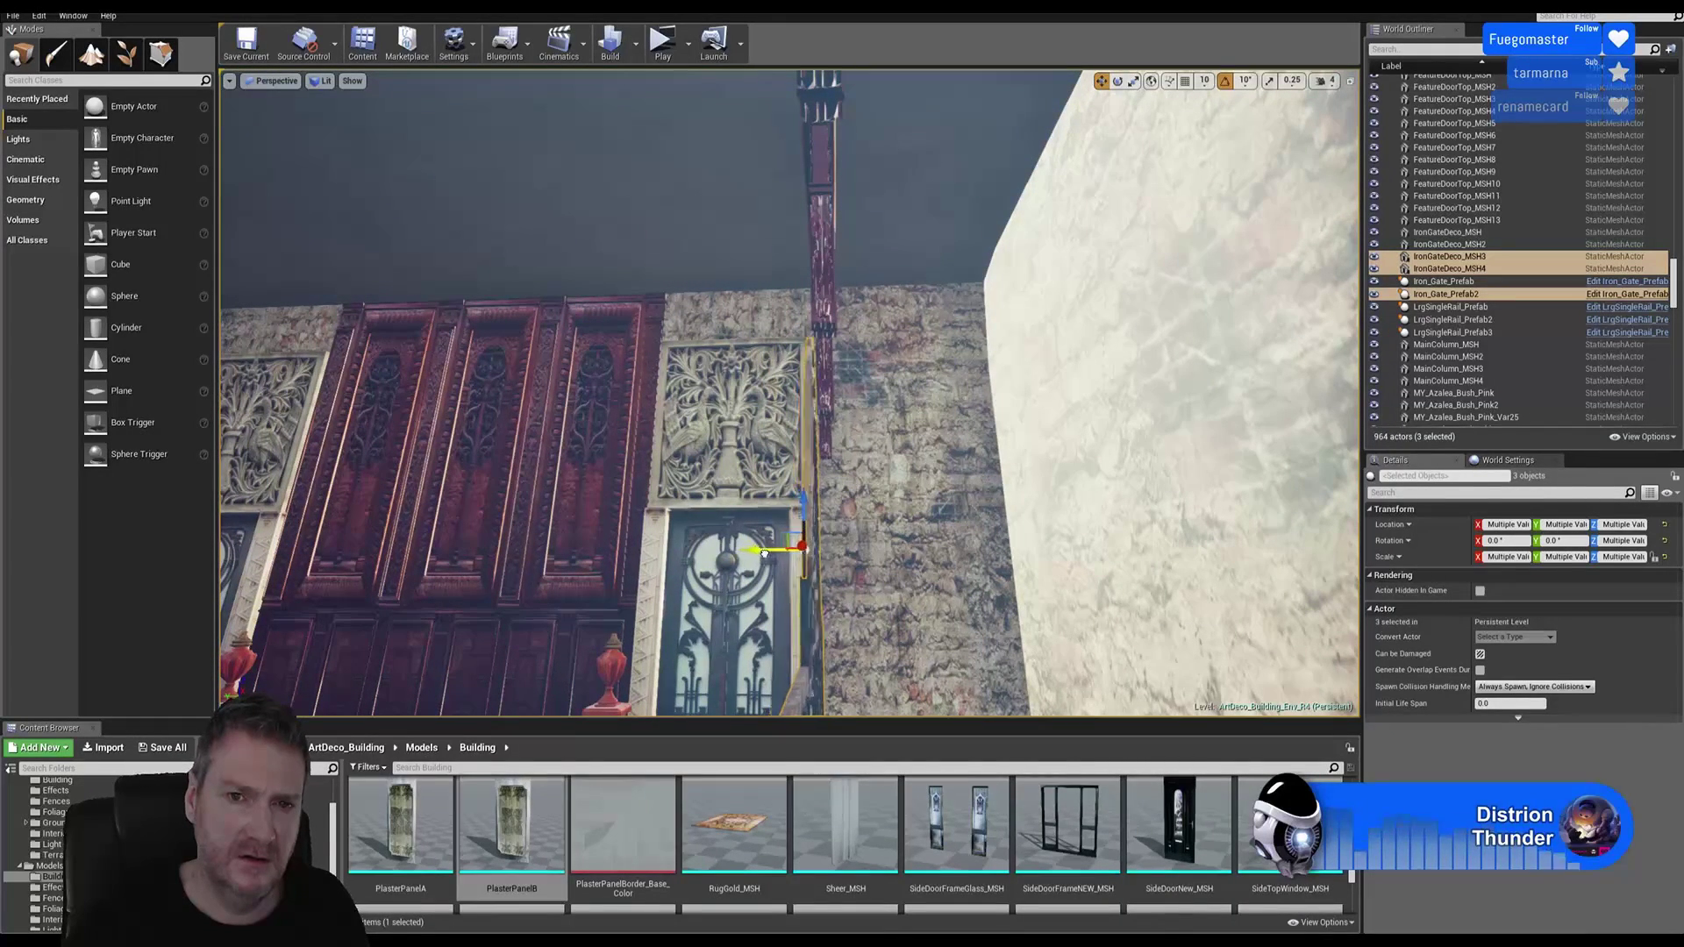
pyautogui.moveTo(840, 528); pyautogui.dragTo(853, 493, button='right')
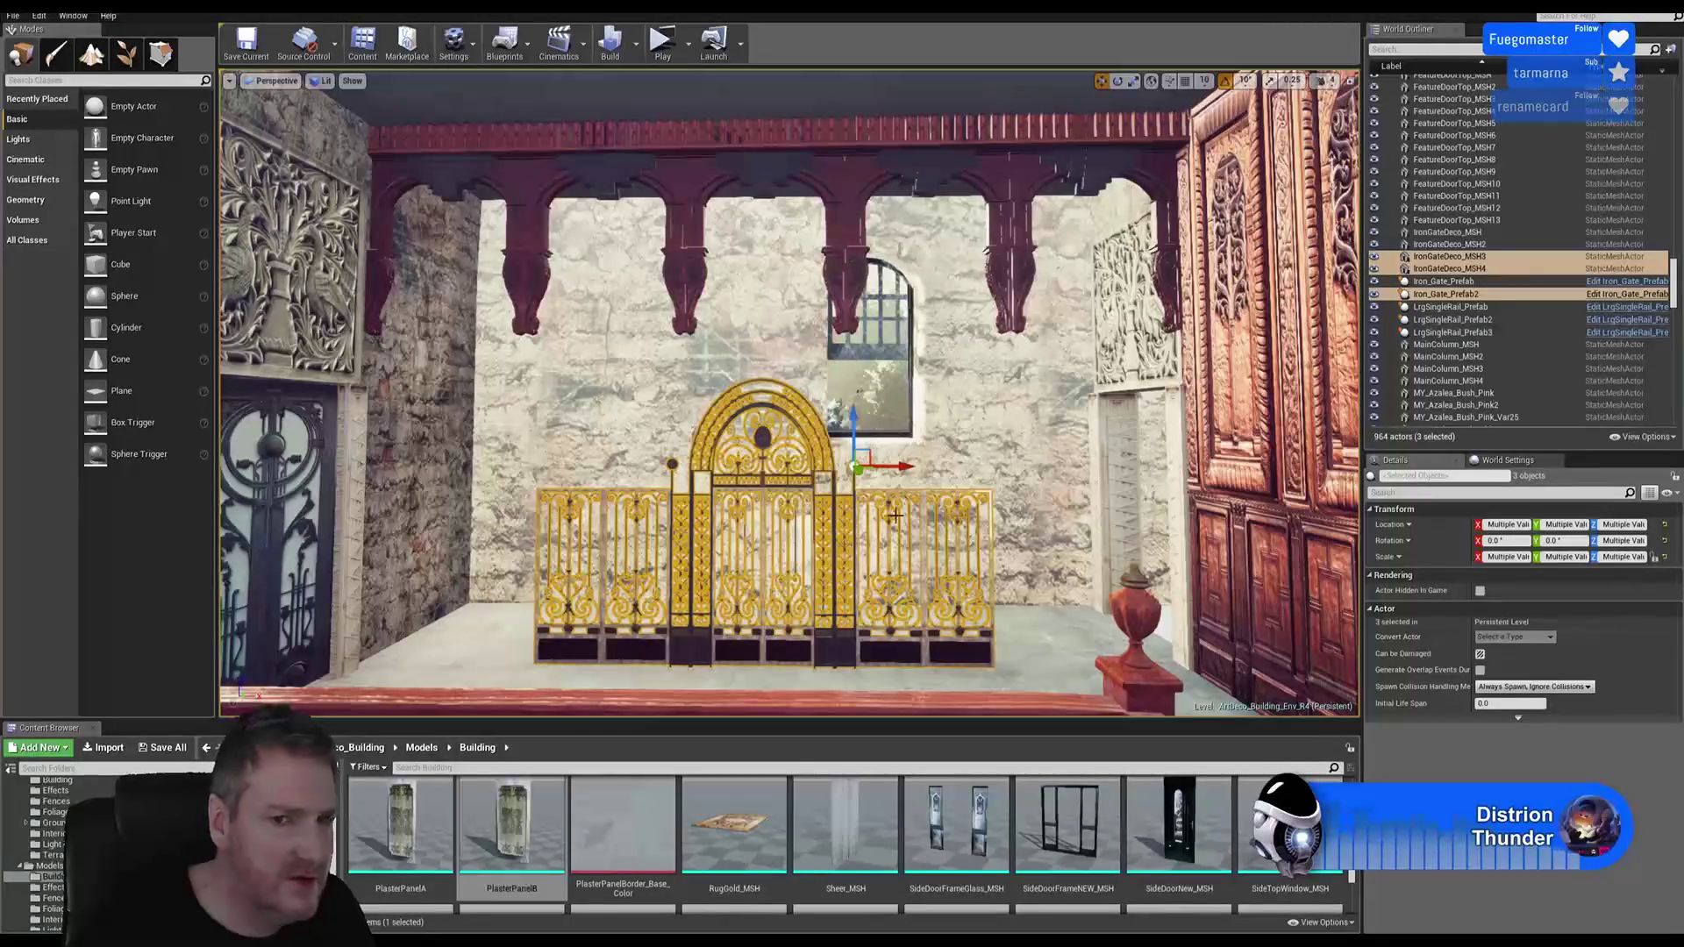
# Step: Try to duplicate the gate prefab's two outer panels nearest the stone corner and slide the copies outward to extend the fence
pyautogui.moveTo(1001, 522); pyautogui.dragTo(956, 542, button='right')
pyautogui.press('w')
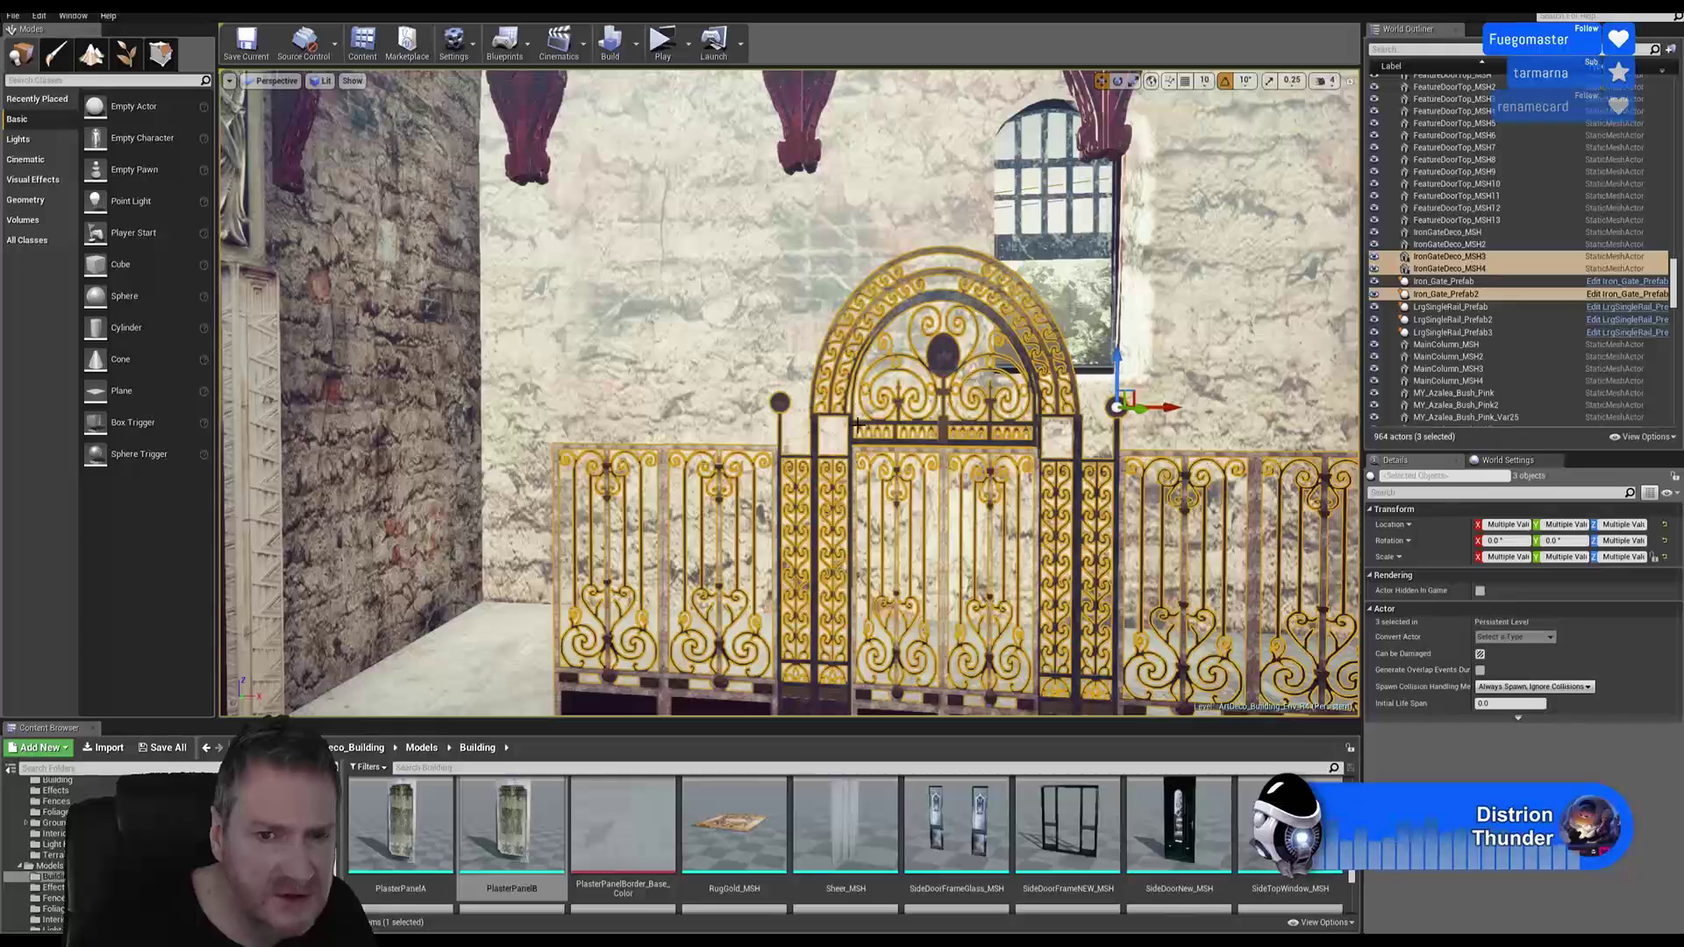
pyautogui.click(760, 449)
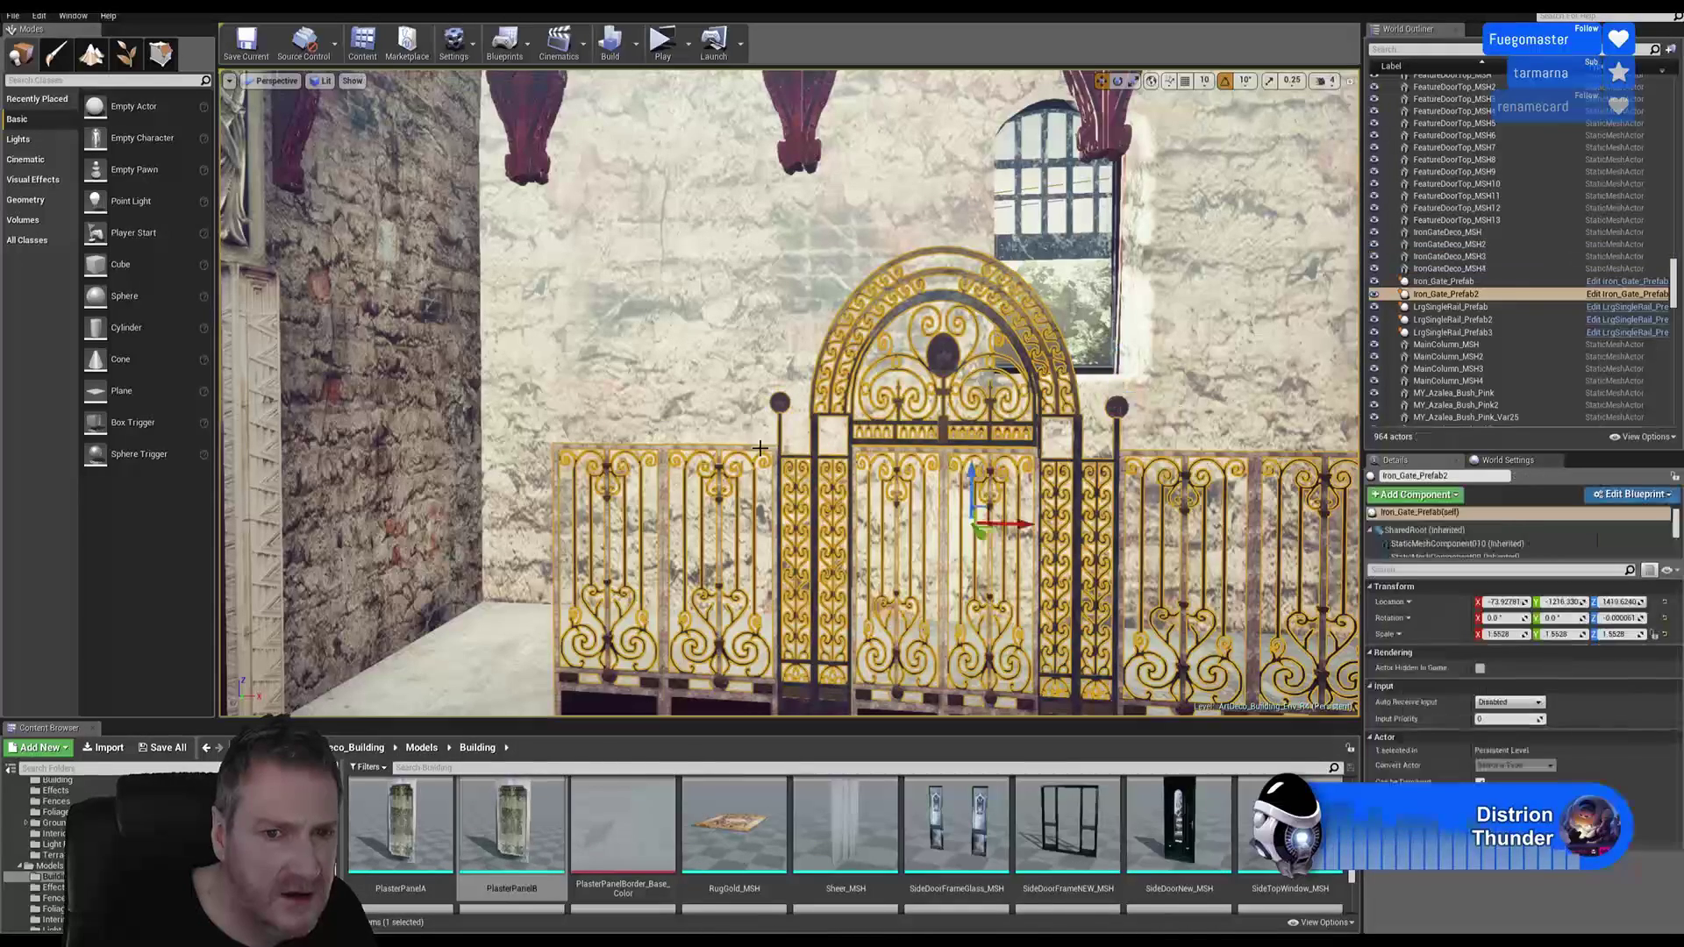
pyautogui.keyDown('ctrl'); pyautogui.click(630, 447); pyautogui.keyUp('ctrl')
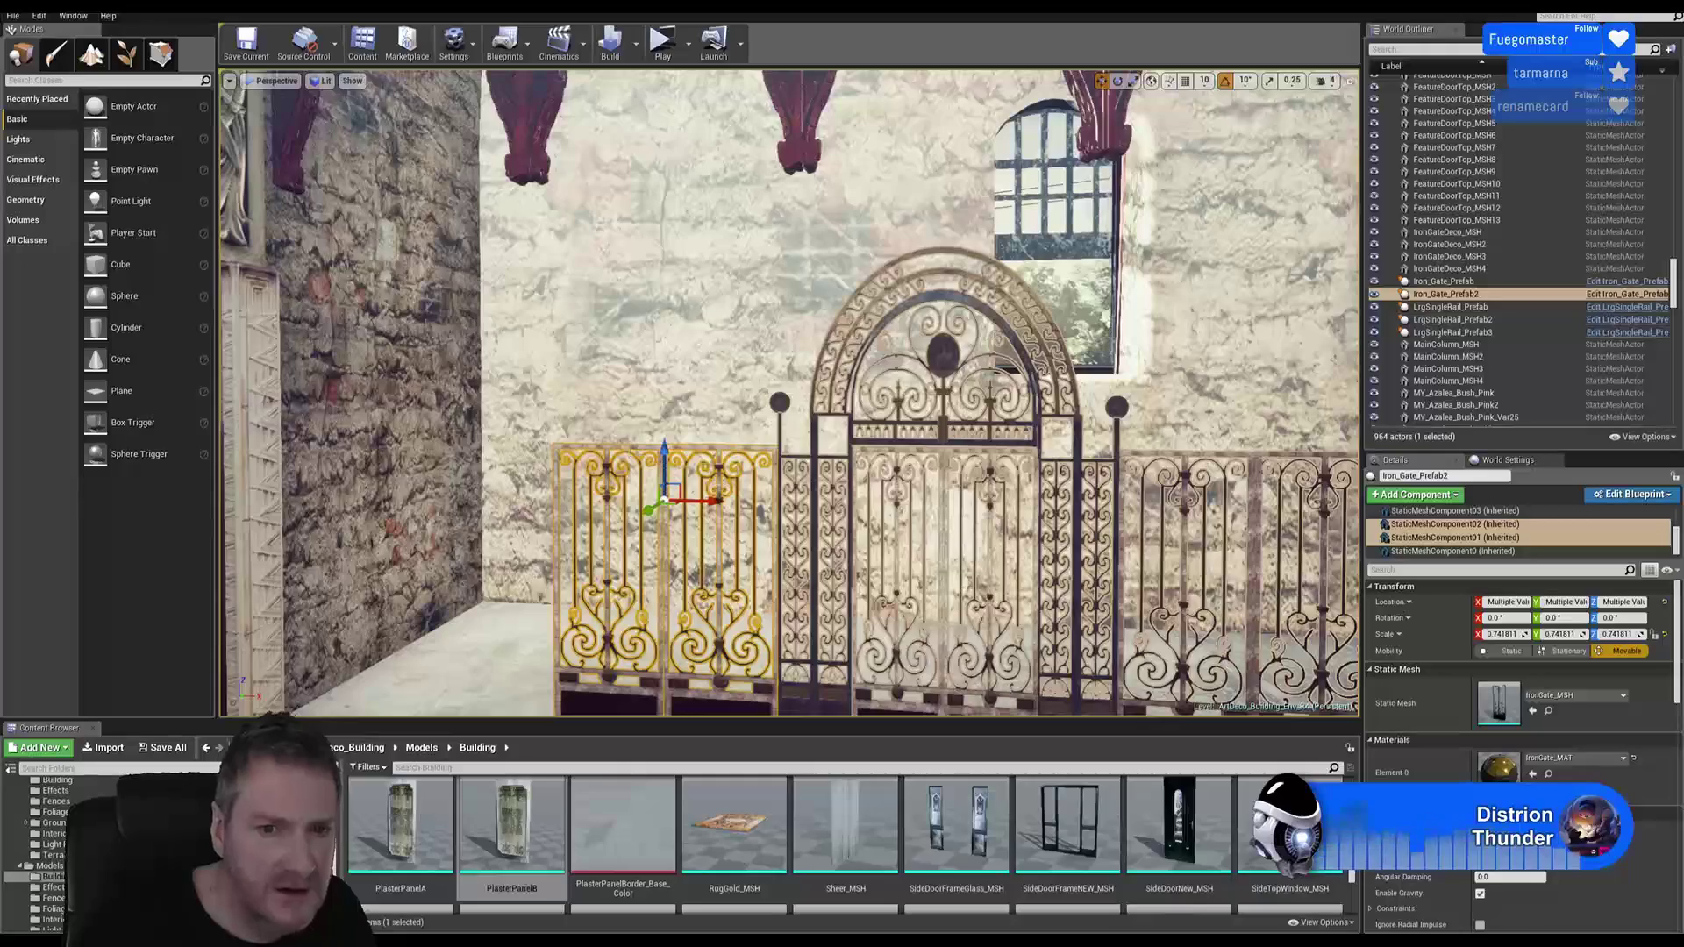
pyautogui.rightClick(632, 449)
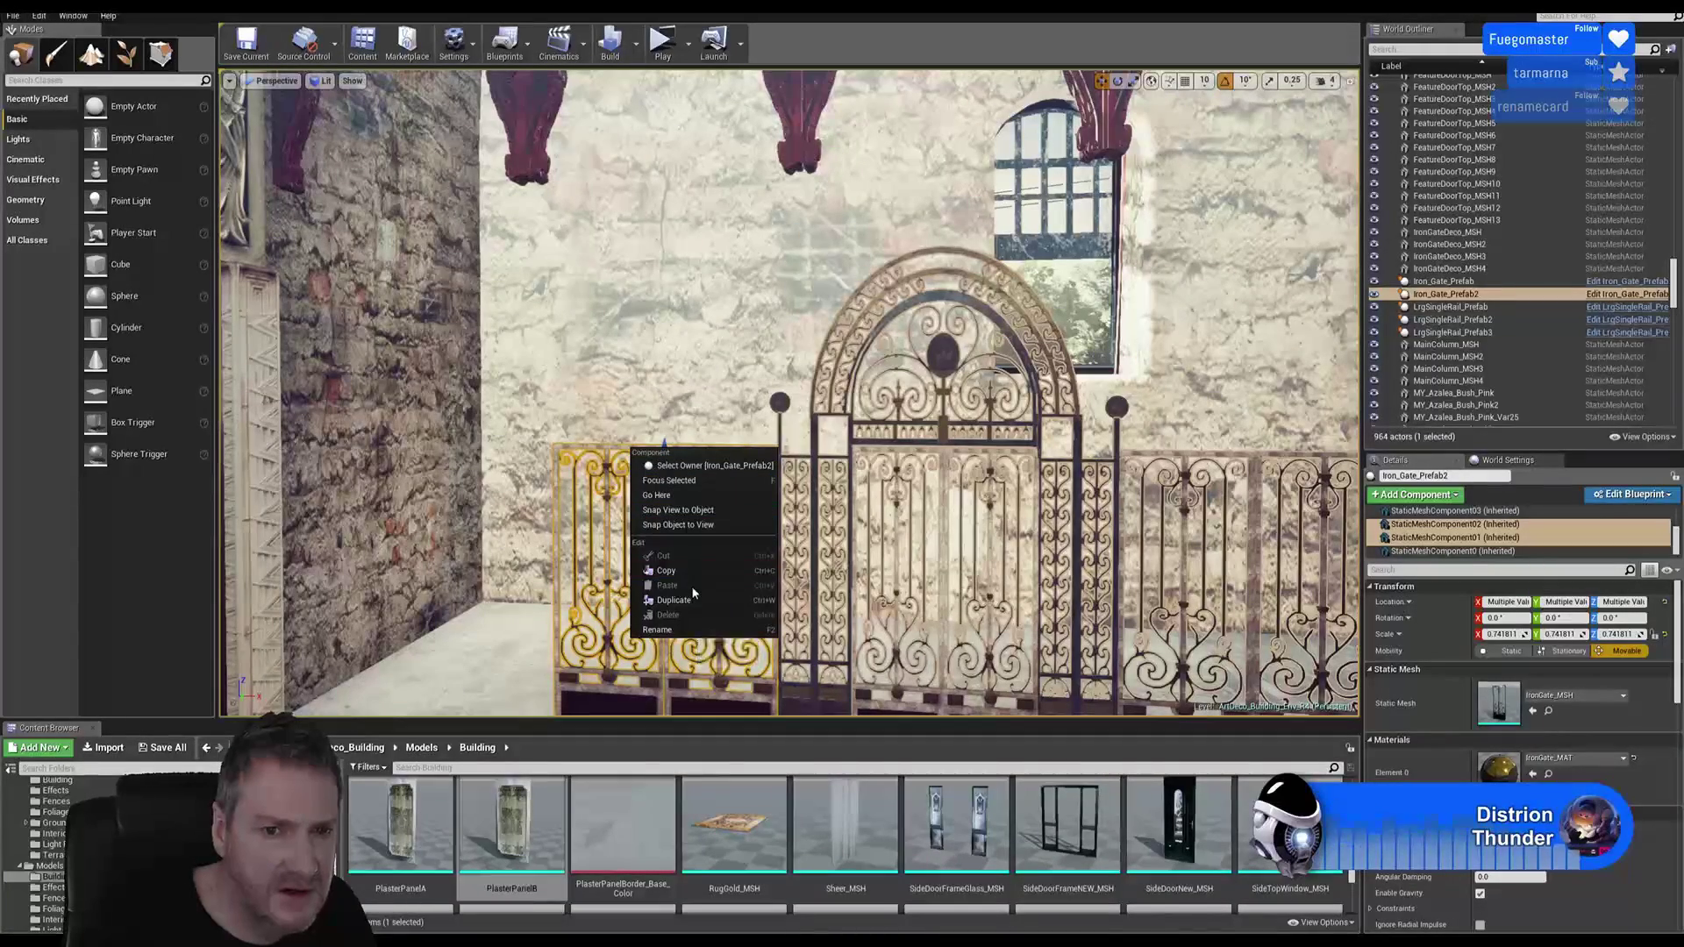
pyautogui.click(695, 600)
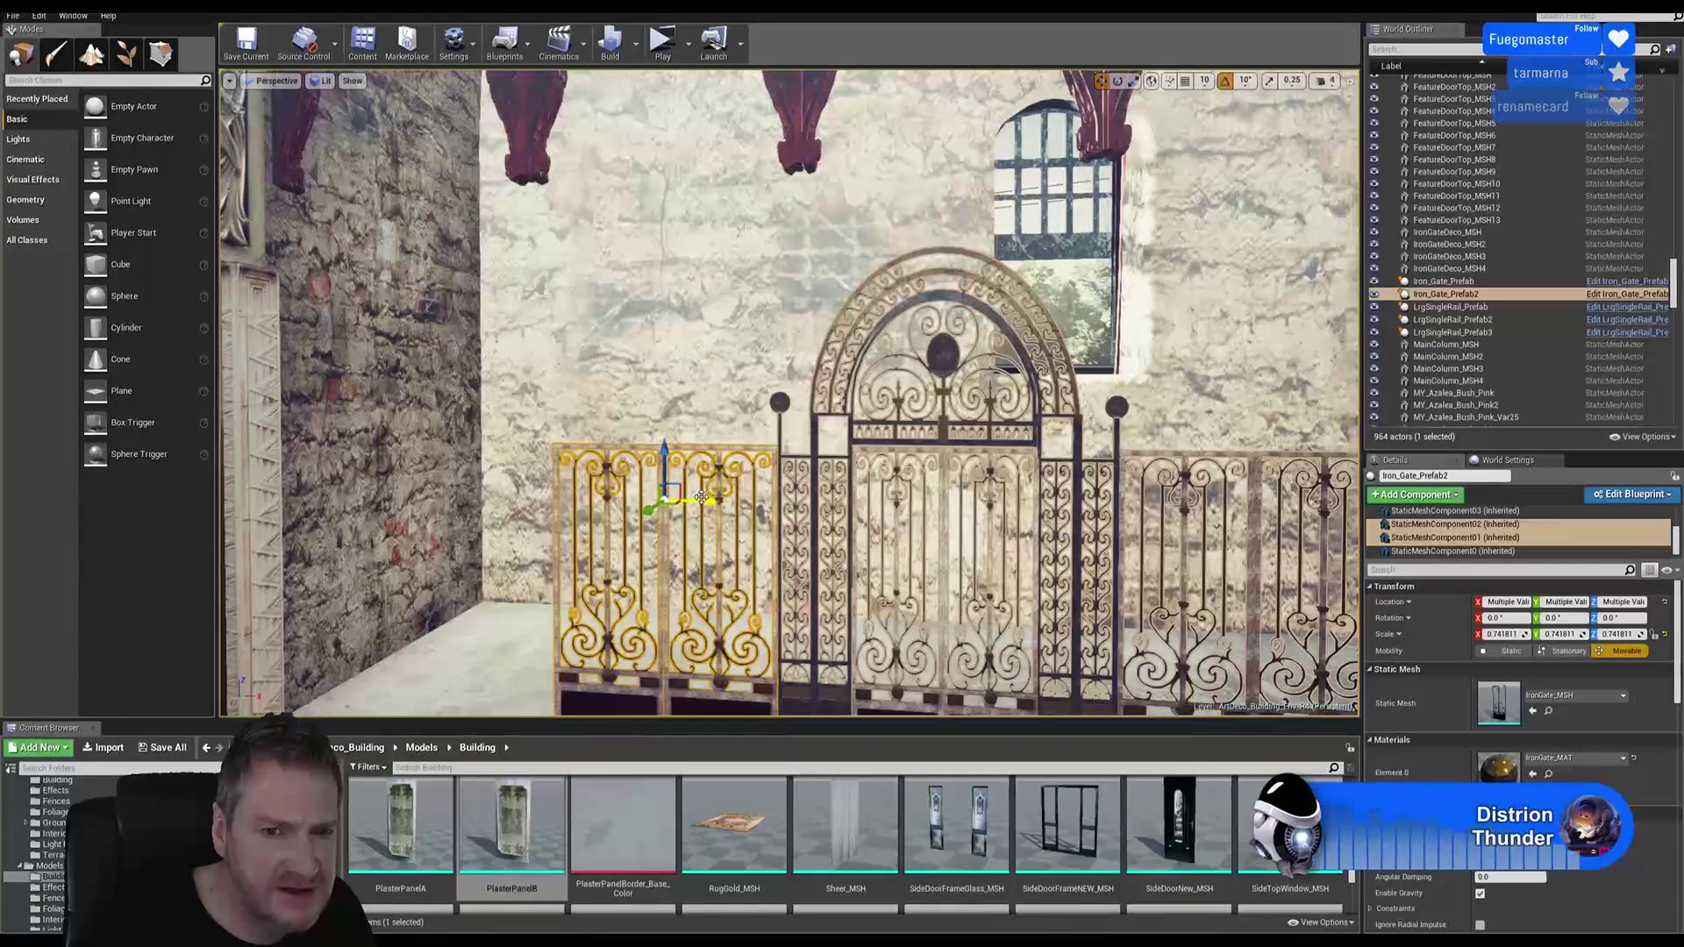
pyautogui.moveTo(702, 502); pyautogui.dragTo(591, 497)
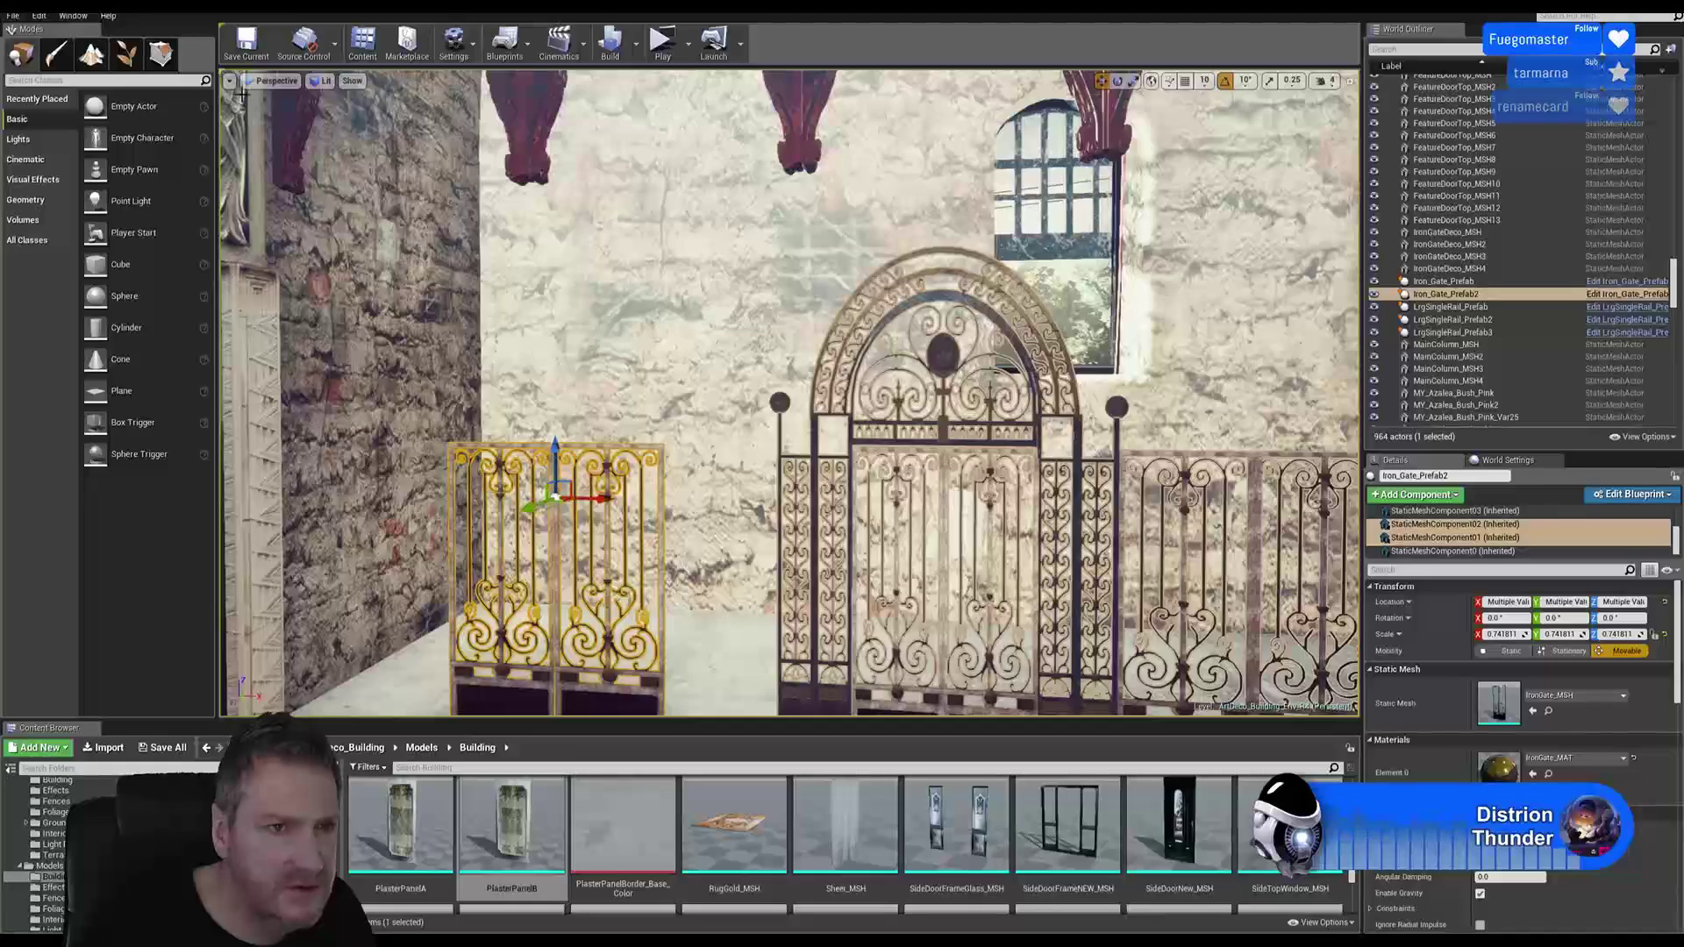
# Step: Undo the move of the two outer gate panels and the preceding duplication
pyautogui.click(39, 18)
pyautogui.click(53, 40)
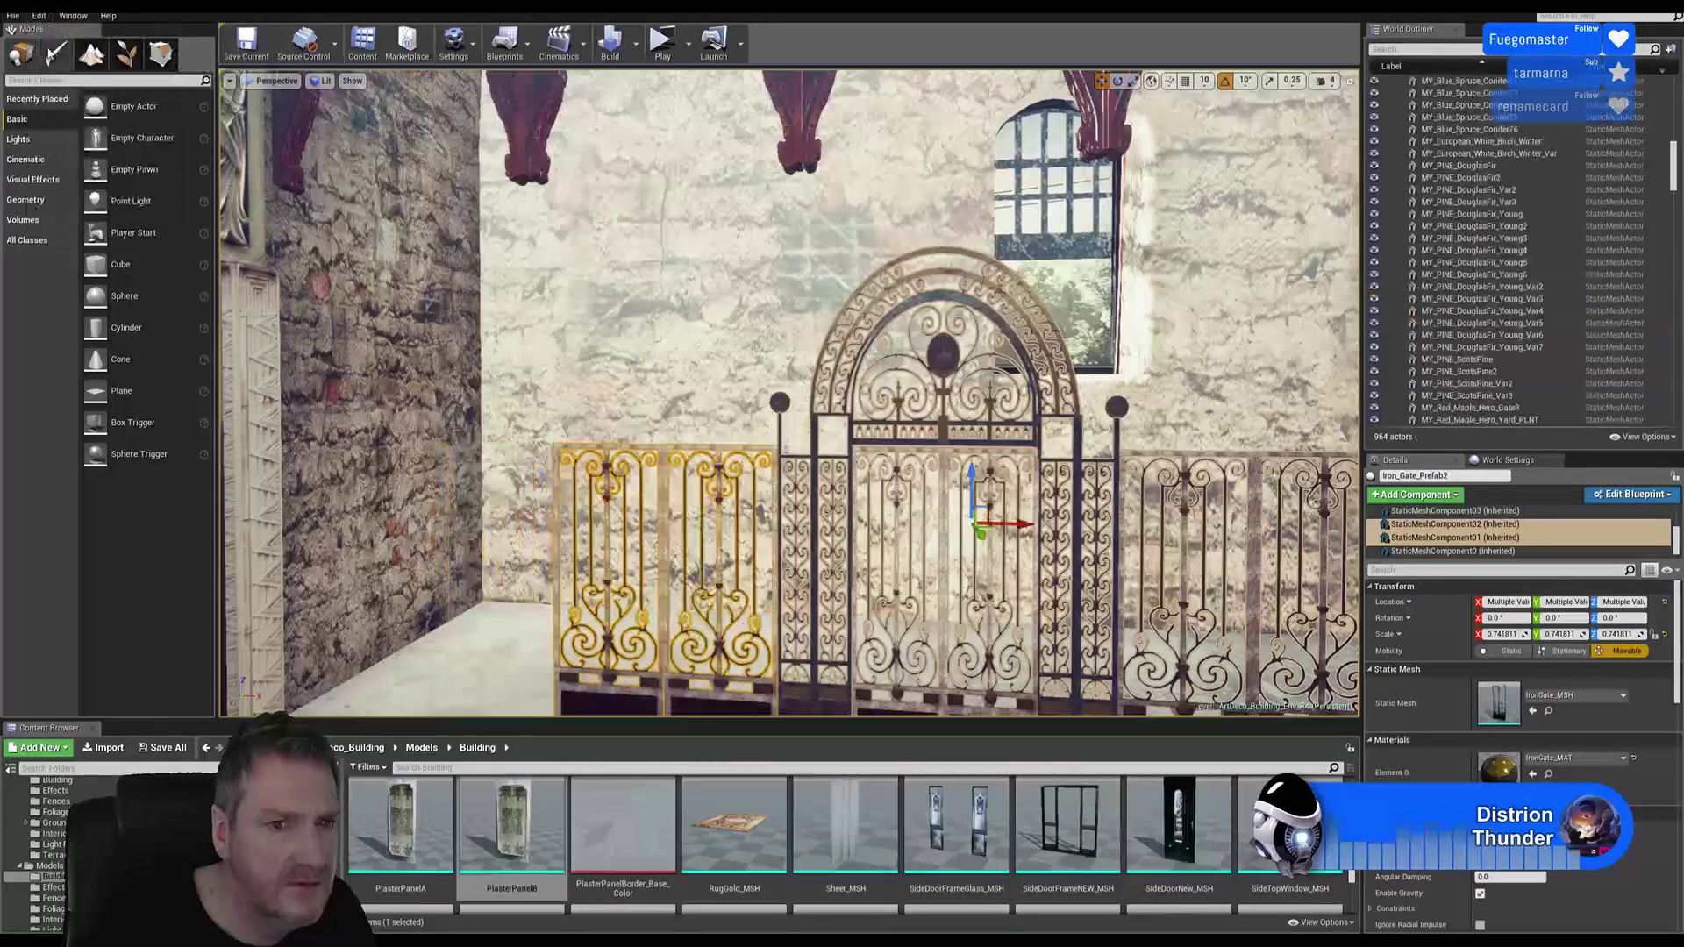
pyautogui.click(39, 17)
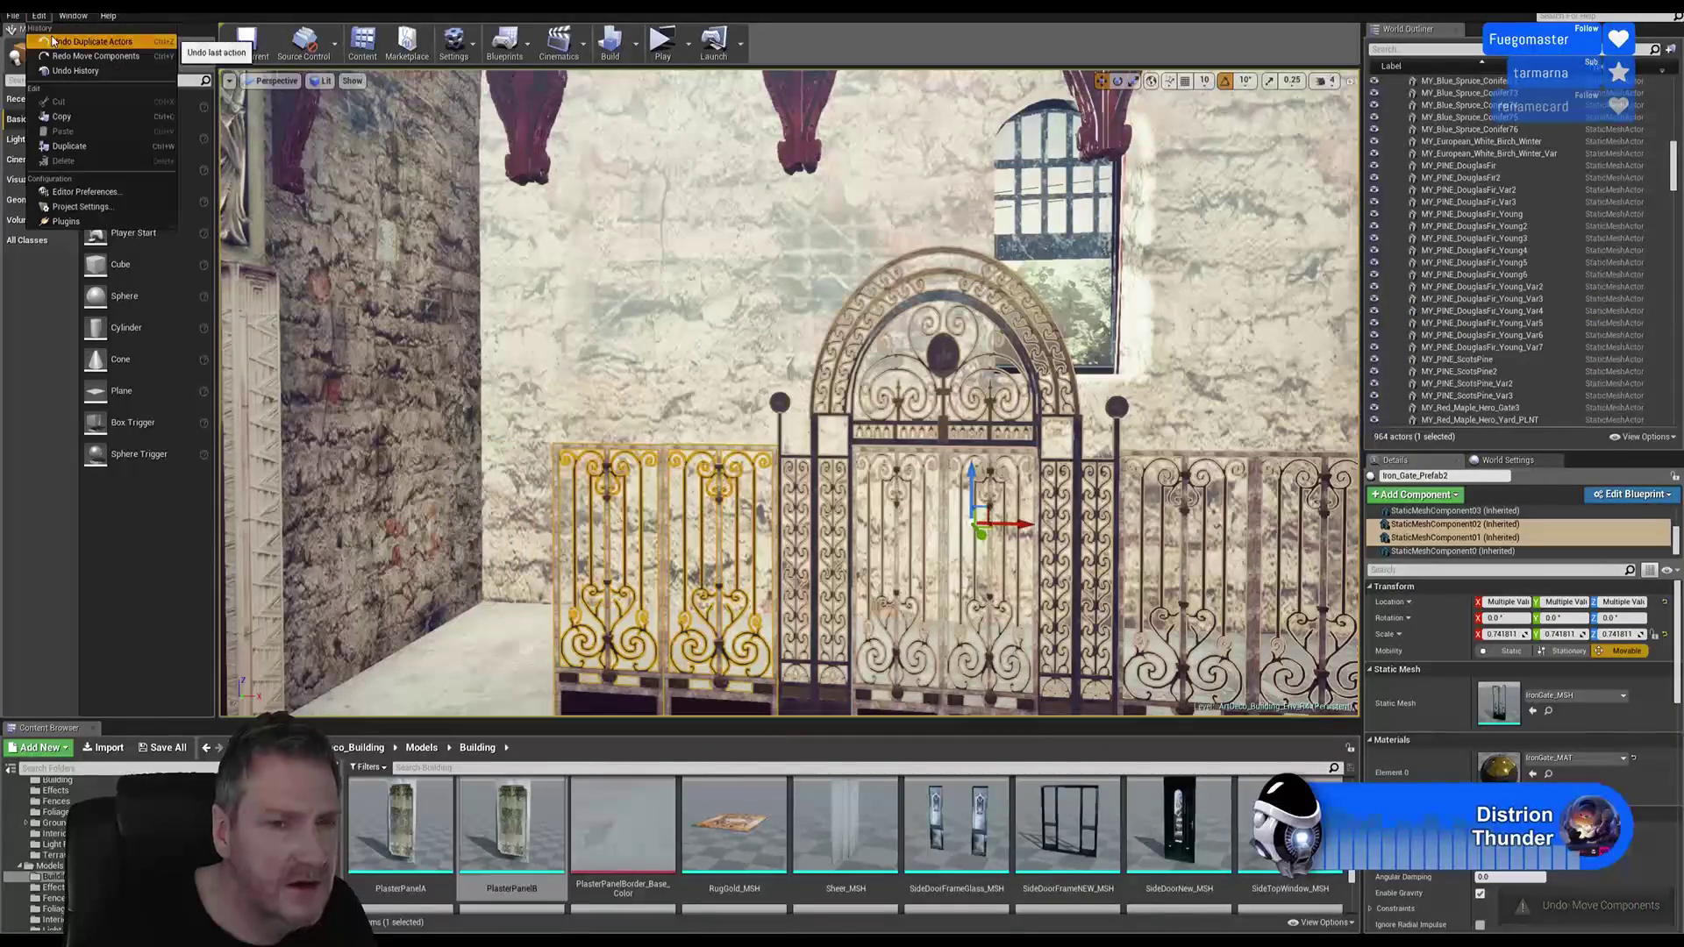
pyautogui.click(53, 40)
# Step: Find the IronSwirls_MSH mesh among the Building models and place one on the landing beside the gate's outer end panel
pyautogui.moveTo(851, 477); pyautogui.dragTo(976, 678, button='right')
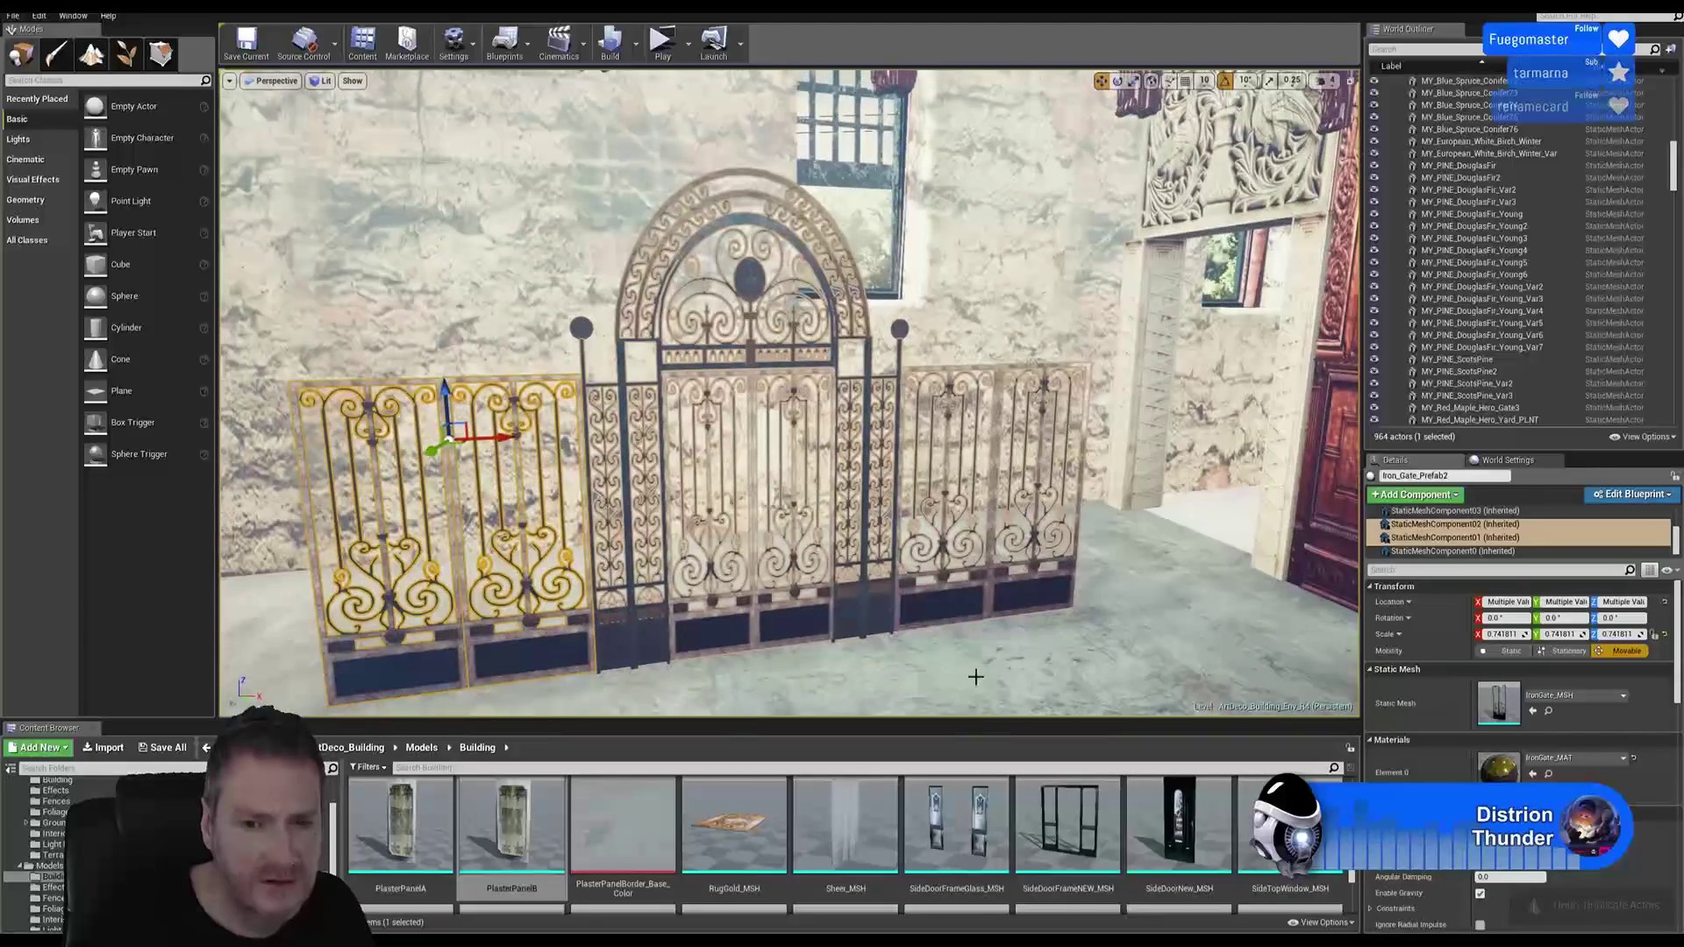
pyautogui.click(1354, 875)
pyautogui.moveTo(1355, 873)
pyautogui.mouseDown()
pyautogui.moveTo(1356, 906)
pyautogui.moveTo(1362, 883)
pyautogui.mouseUp()
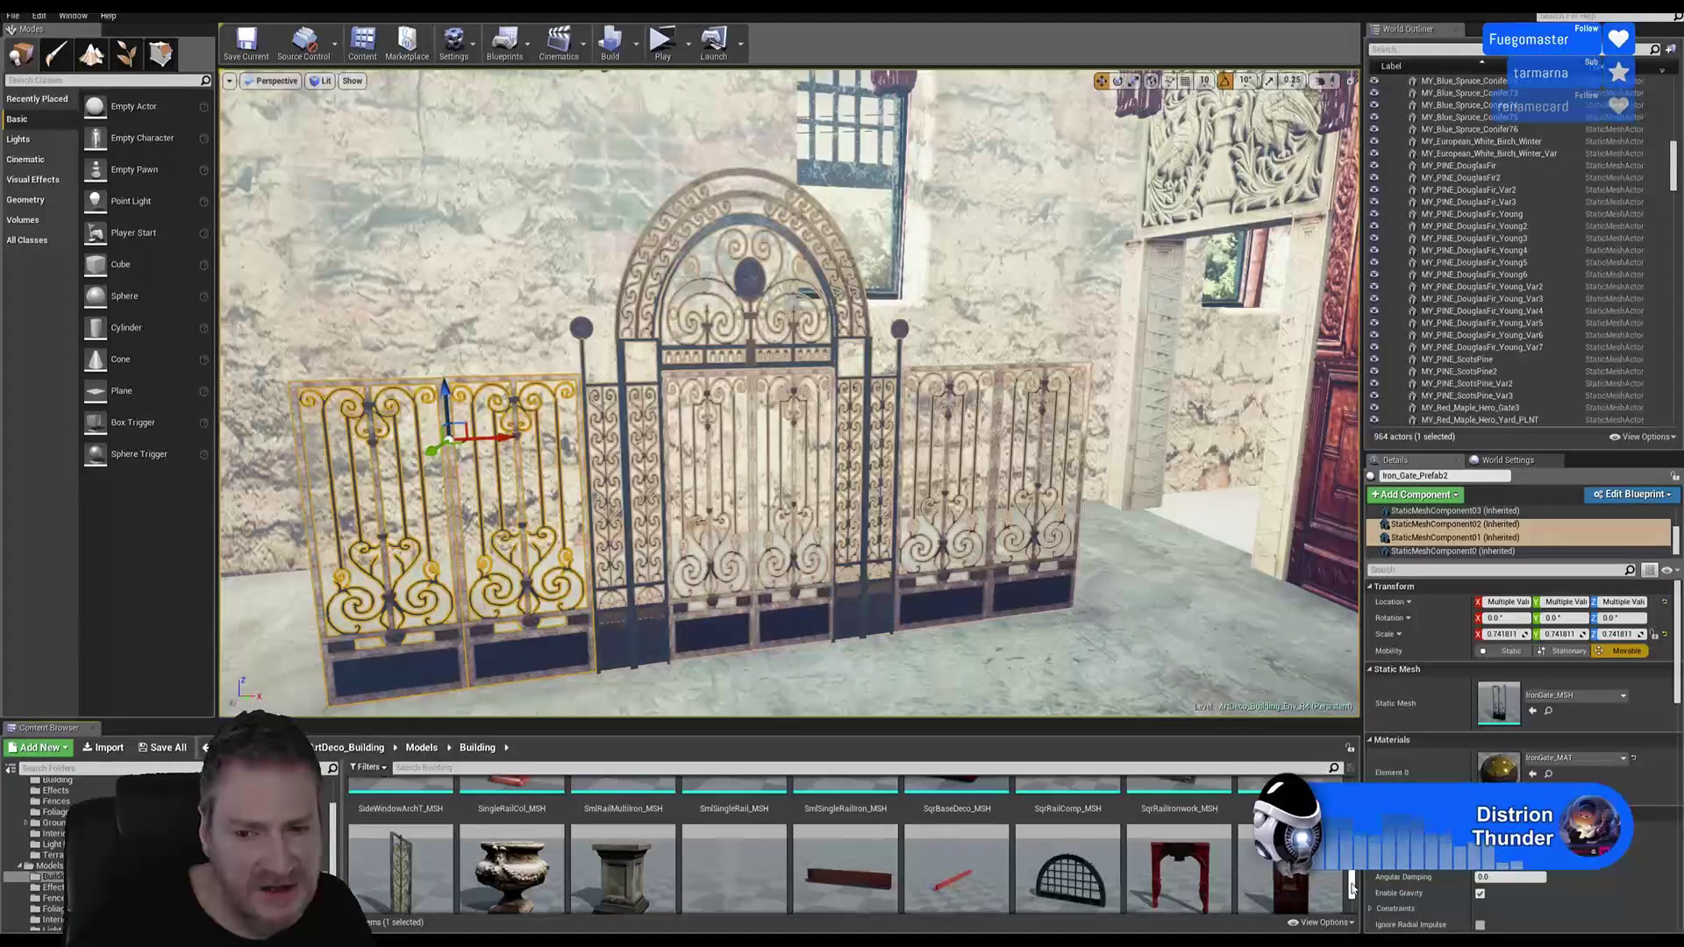
pyautogui.moveTo(1352, 889); pyautogui.dragTo(1374, 869)
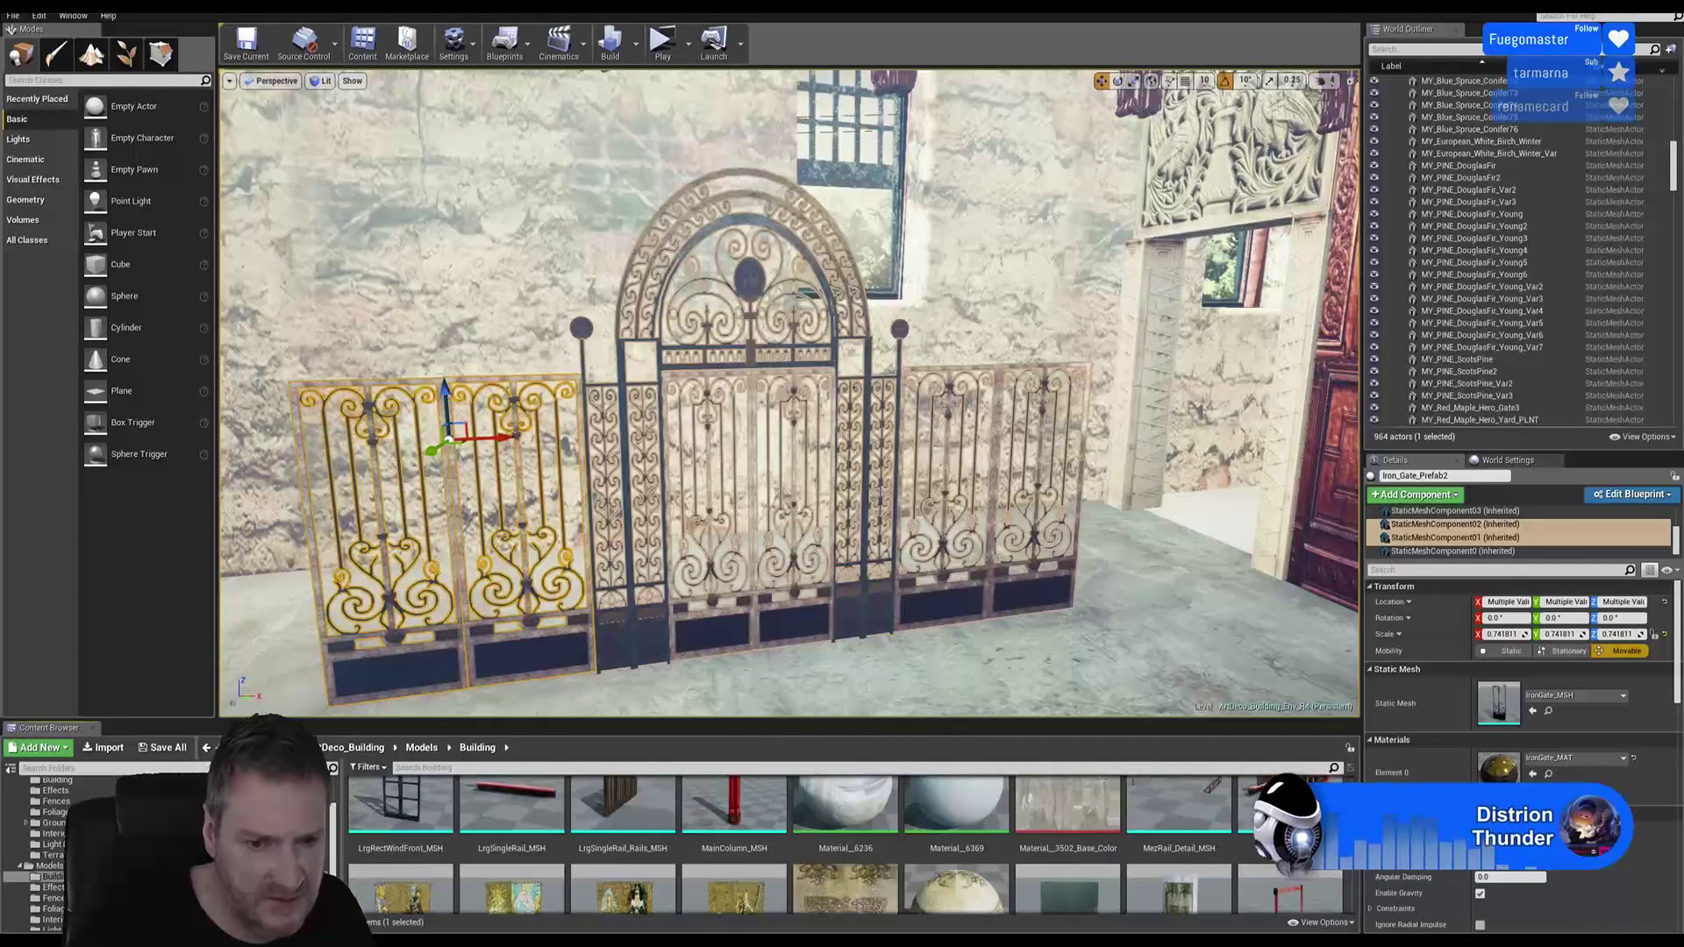
pyautogui.scroll(5, 847, 845)
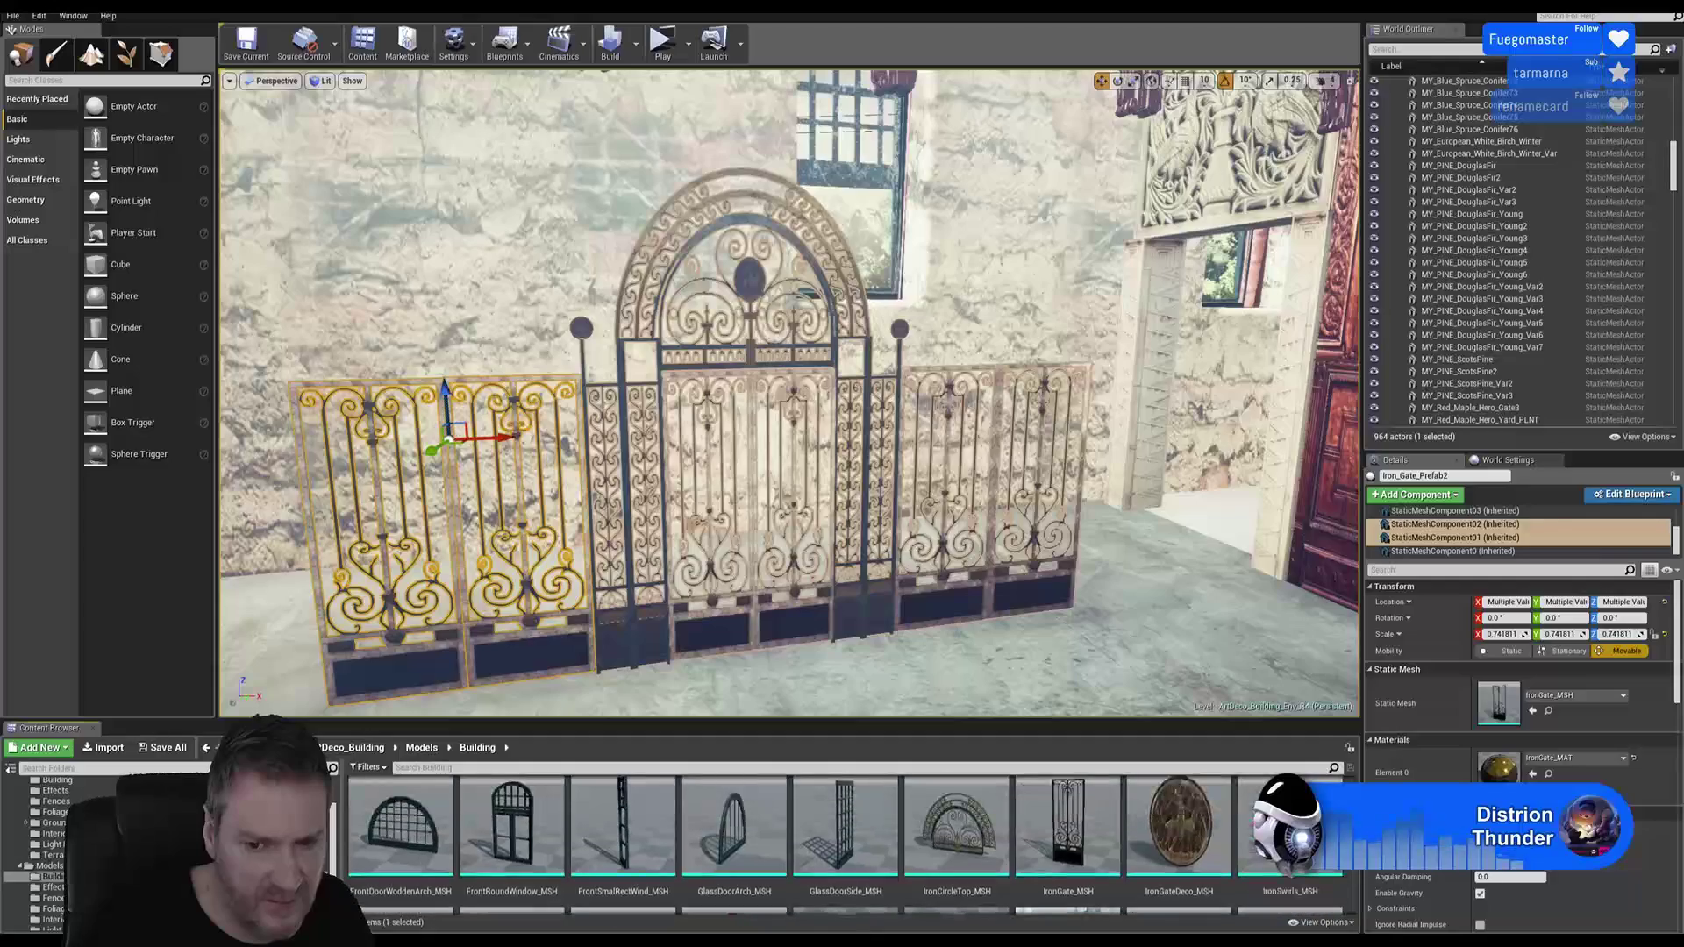
pyautogui.moveTo(1026, 598)
pyautogui.mouseDown(button='right')
pyautogui.moveTo(947, 597)
pyautogui.moveTo(1025, 597)
pyautogui.mouseUp(button='right')
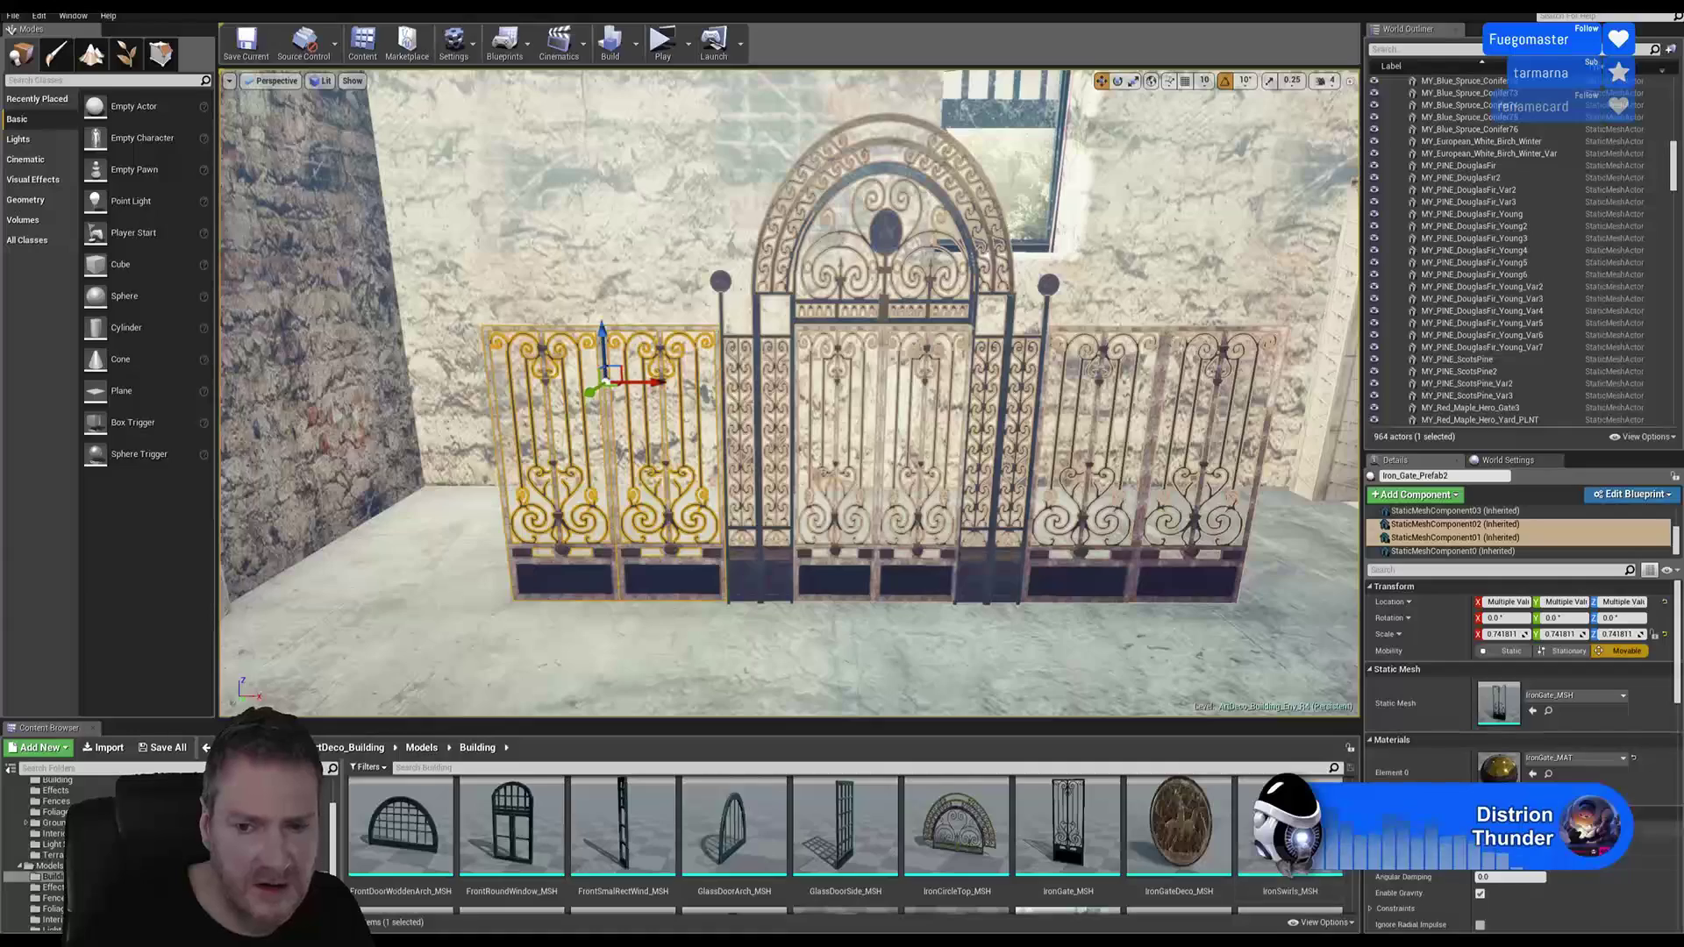
pyautogui.moveTo(1289, 829); pyautogui.dragTo(453, 423)
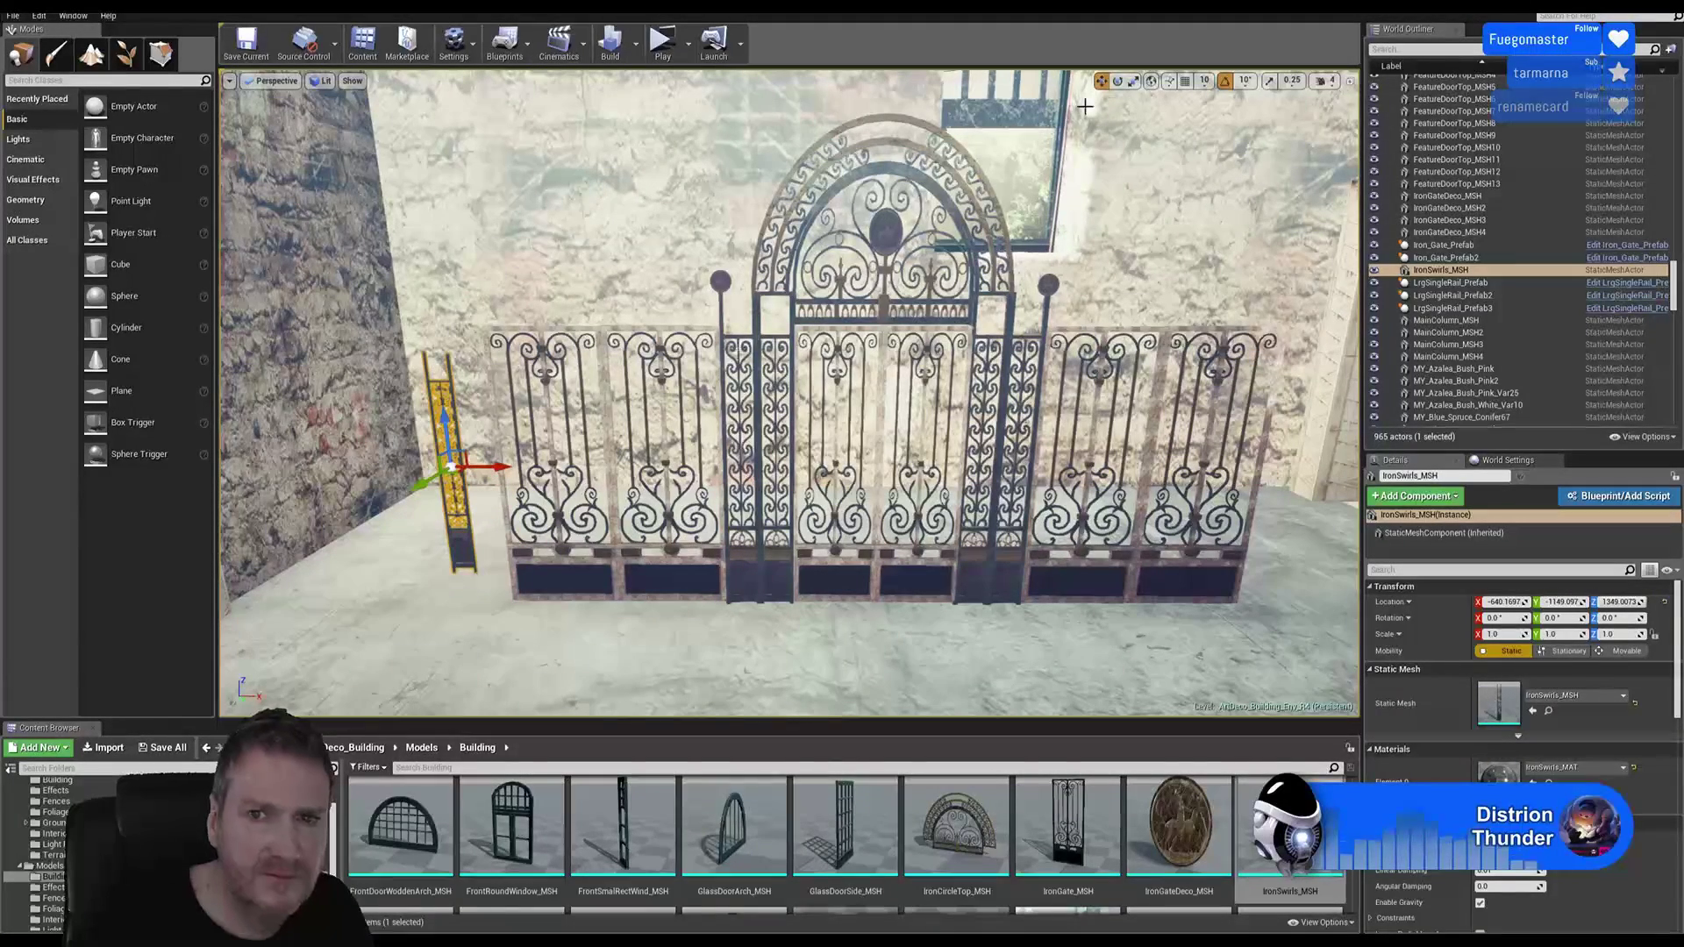
# Step: Scale the IronSwirls piece uniformly to about 1.23 and move it down against the gate's outer end panel
pyautogui.click(1135, 83)
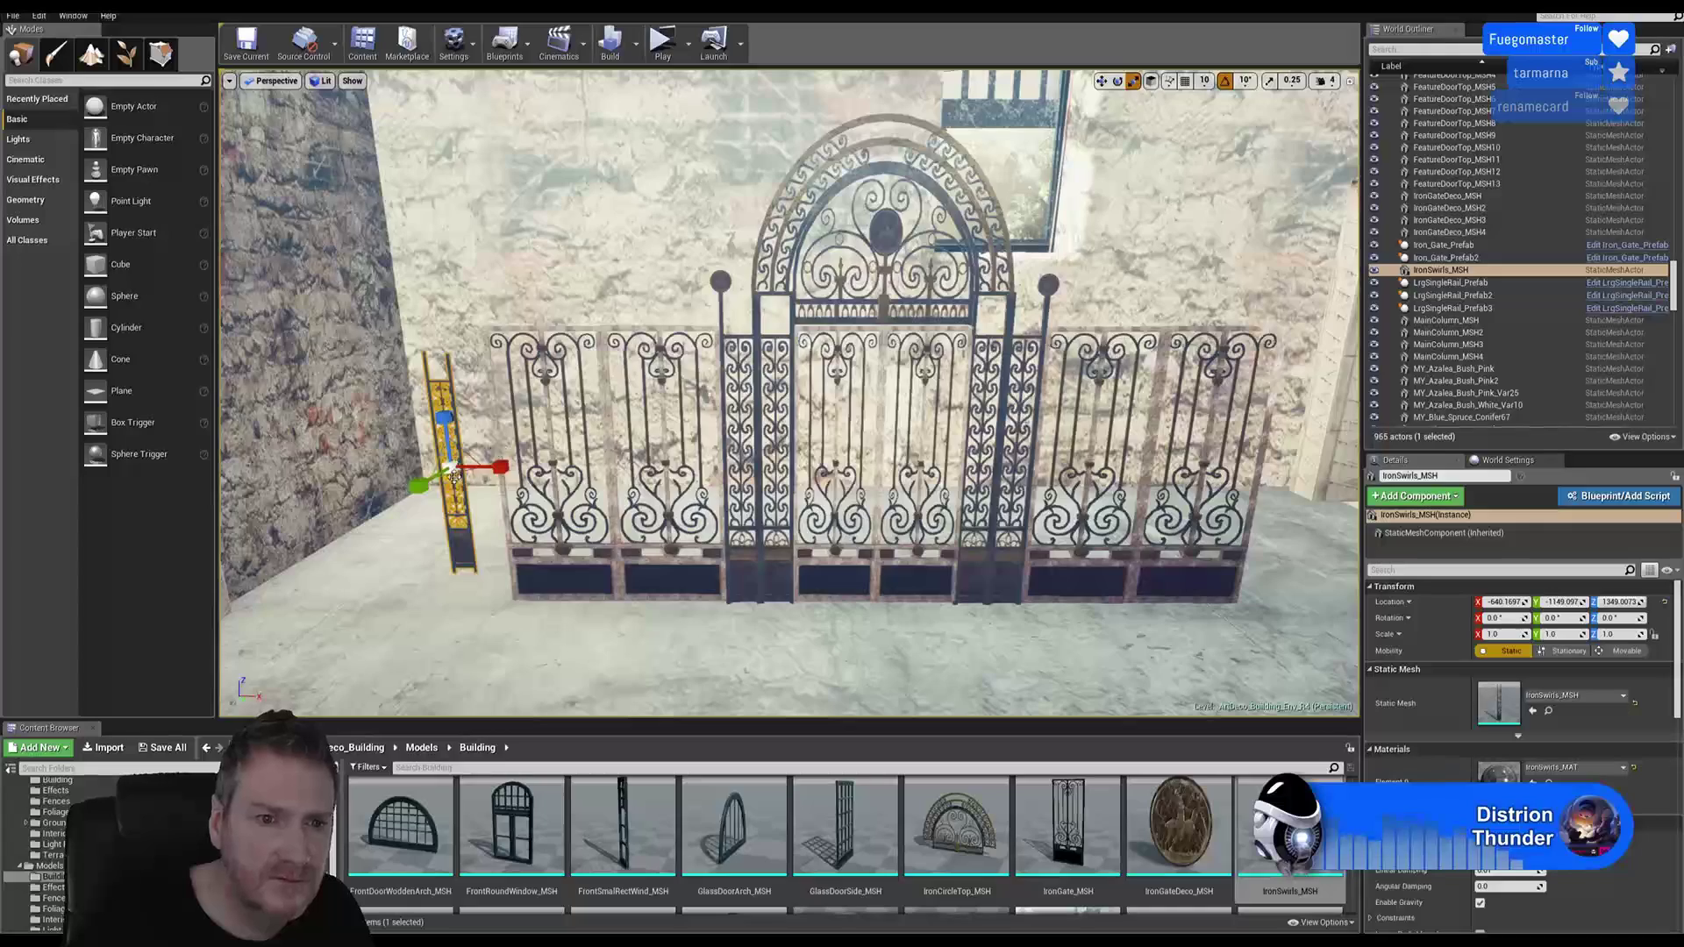
pyautogui.moveTo(454, 475); pyautogui.dragTo(463, 436)
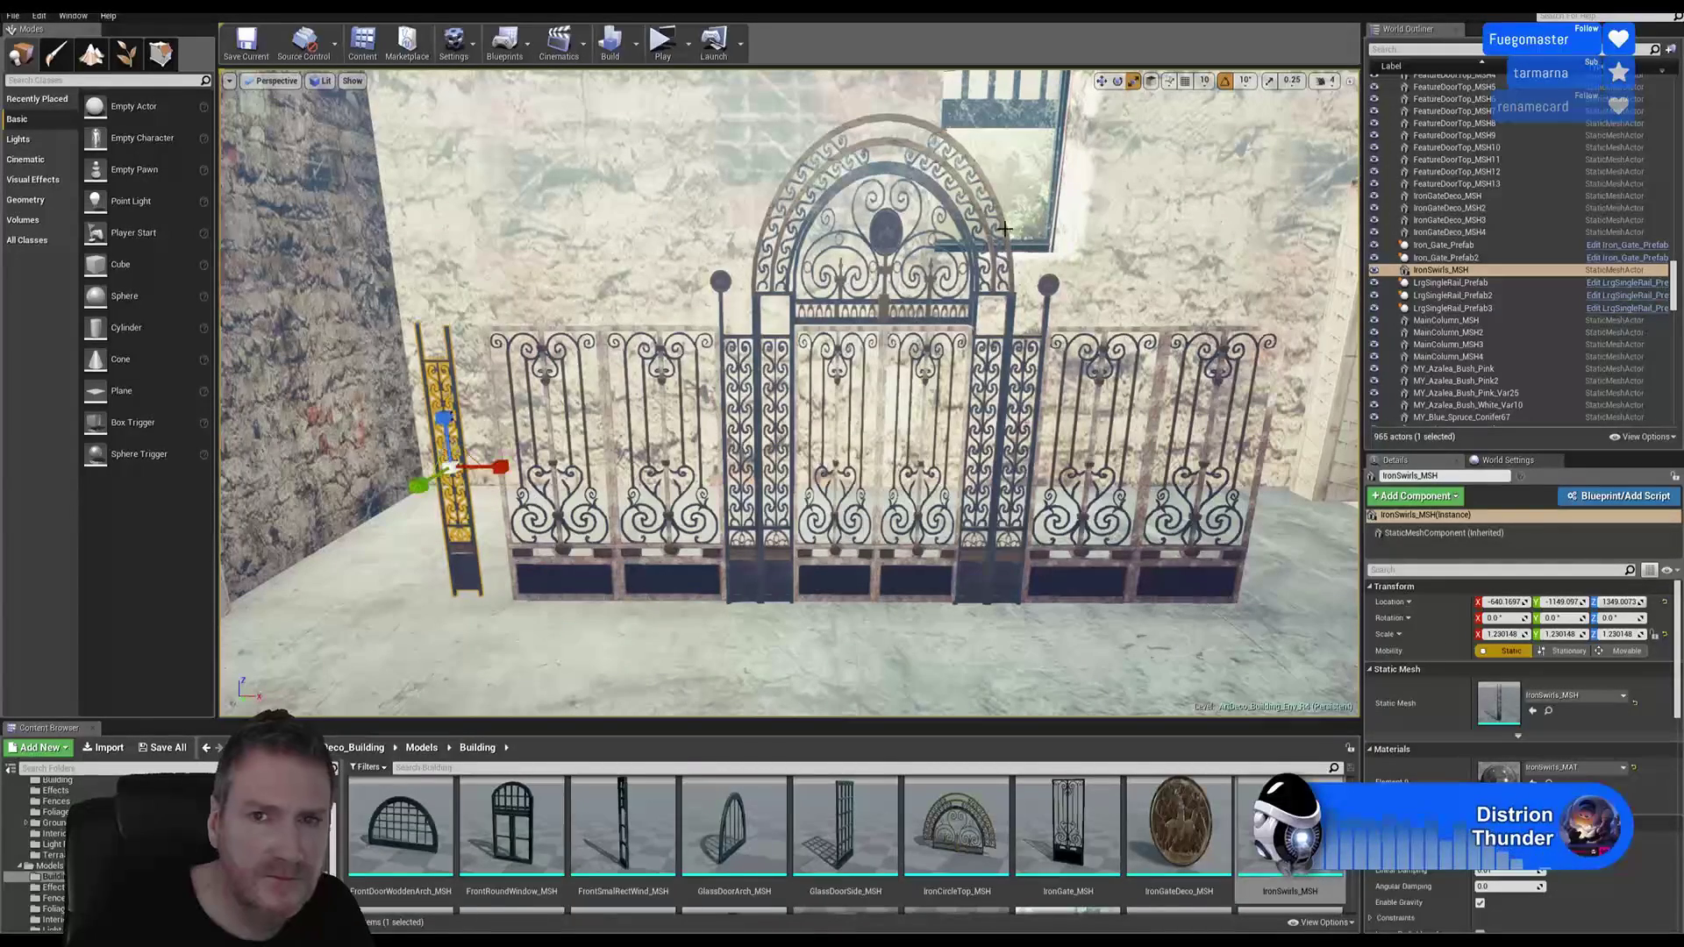
pyautogui.click(1102, 82)
pyautogui.moveTo(612, 384); pyautogui.dragTo(562, 412, button='right')
pyautogui.moveTo(294, 401)
pyautogui.mouseDown(button='right')
pyautogui.moveTo(307, 397)
pyautogui.moveTo(294, 401)
pyautogui.mouseUp(button='right')
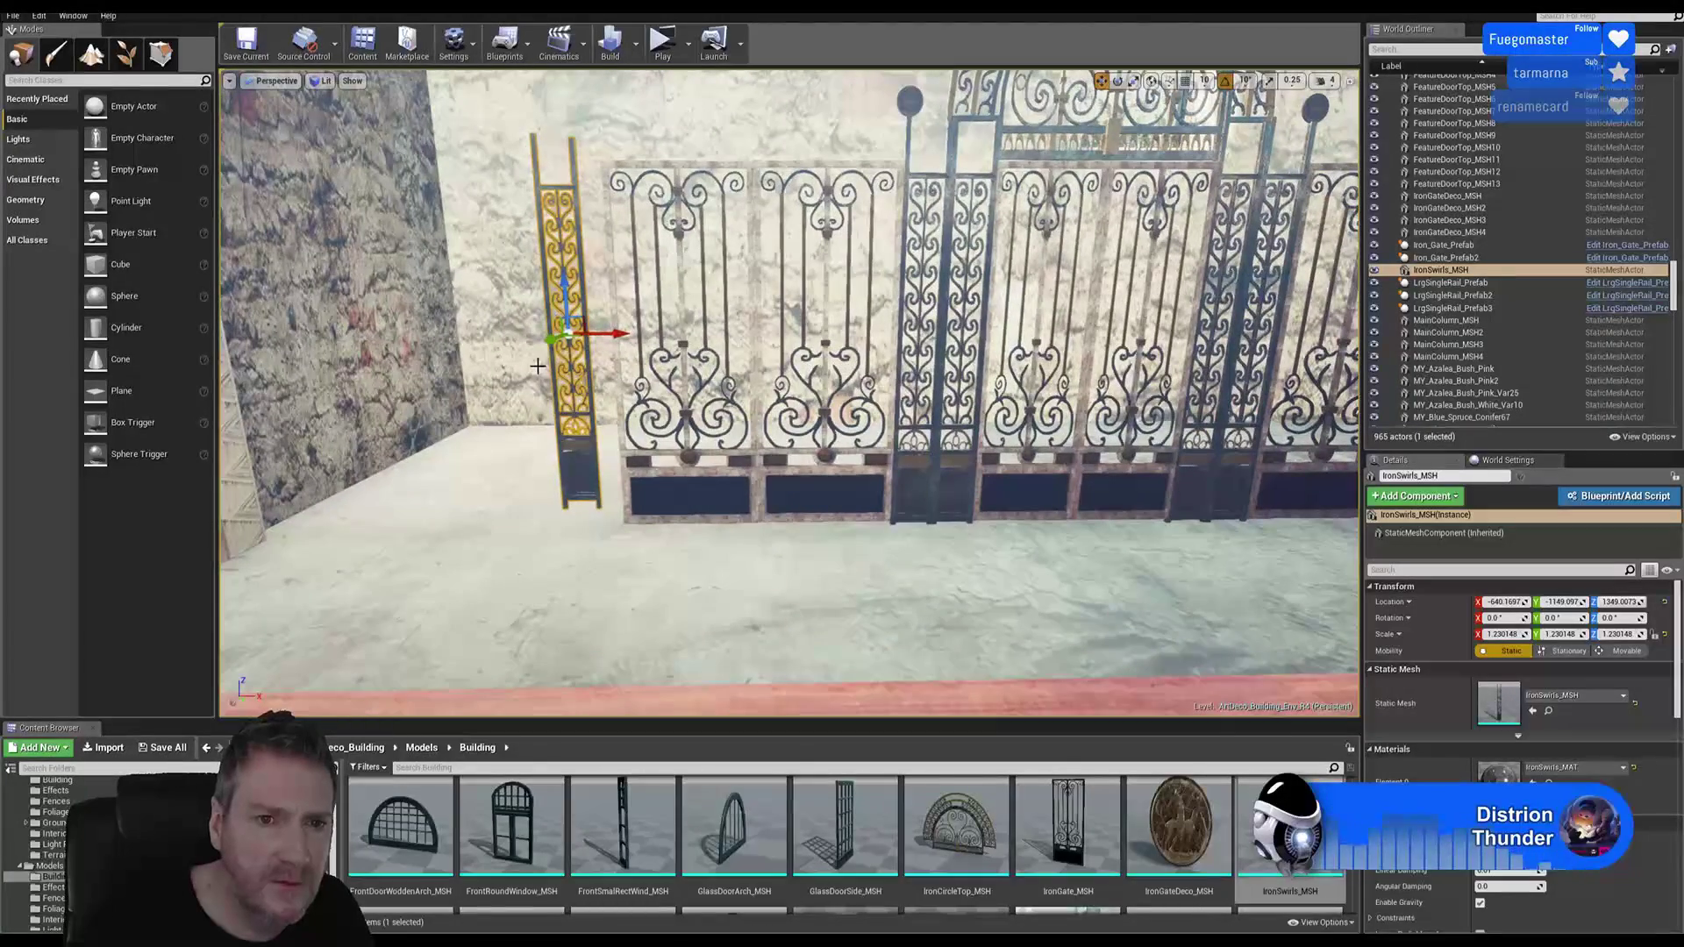
pyautogui.moveTo(598, 339)
pyautogui.mouseDown()
pyautogui.moveTo(626, 332)
pyautogui.moveTo(589, 309)
pyautogui.moveTo(583, 328)
pyautogui.mouseUp()
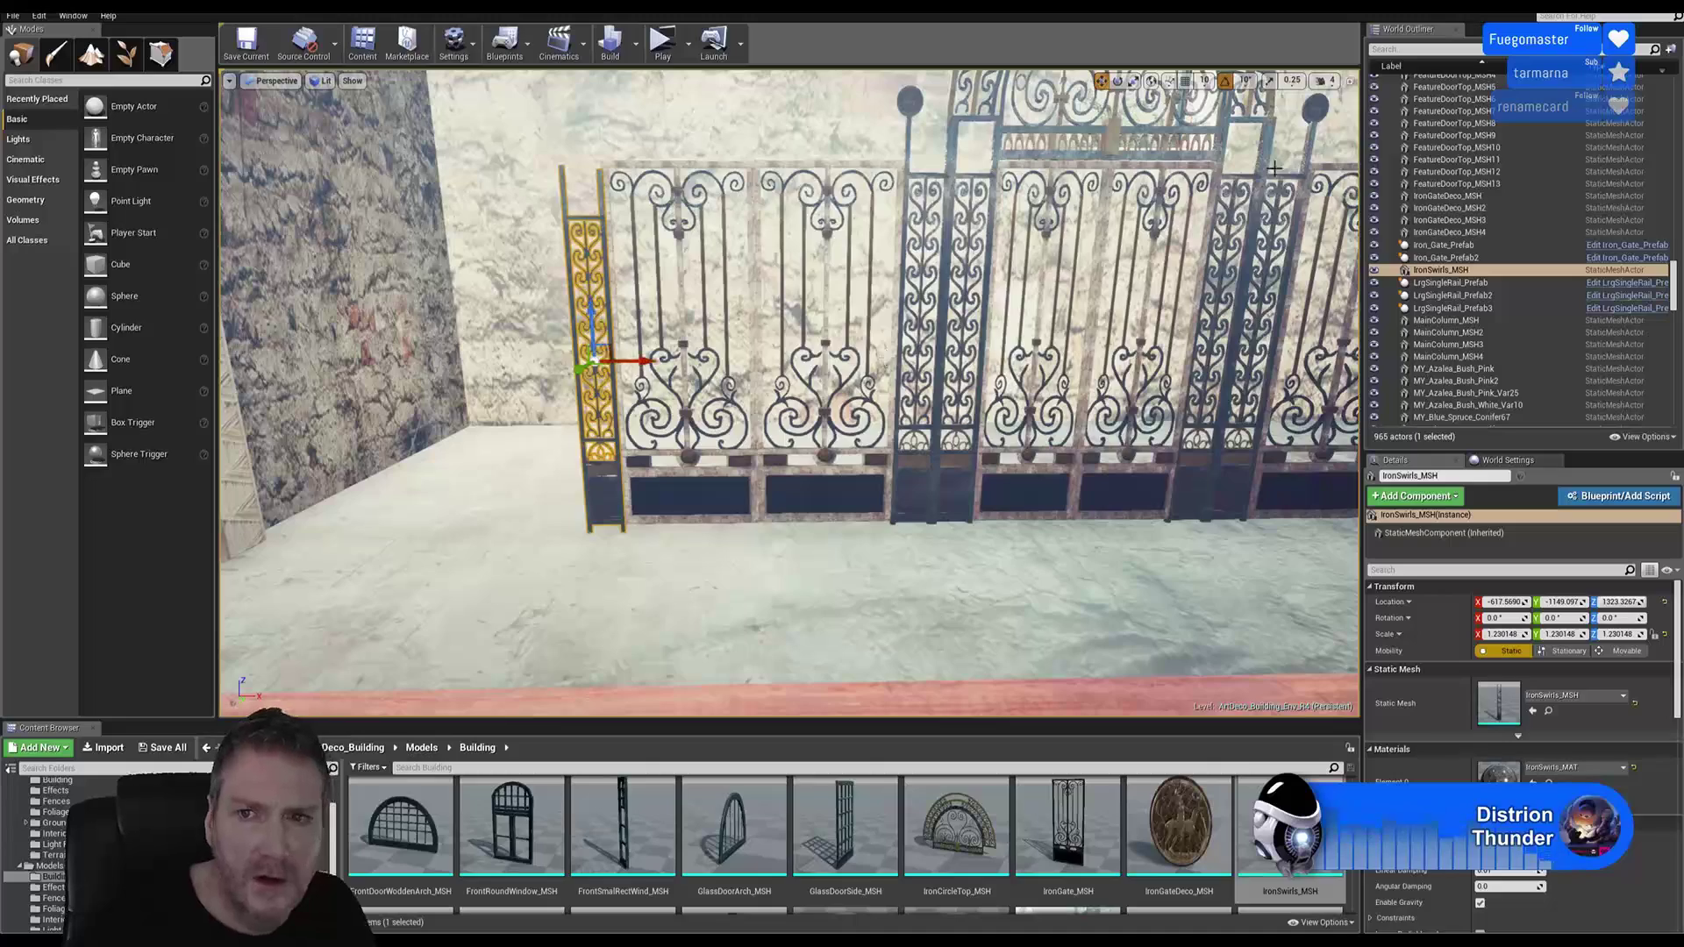
# Step: Scale the IronSwirls piece uniformly to about 1.31 and move it onto the gate's swirl pillar to compare their sizes
pyautogui.click(1134, 81)
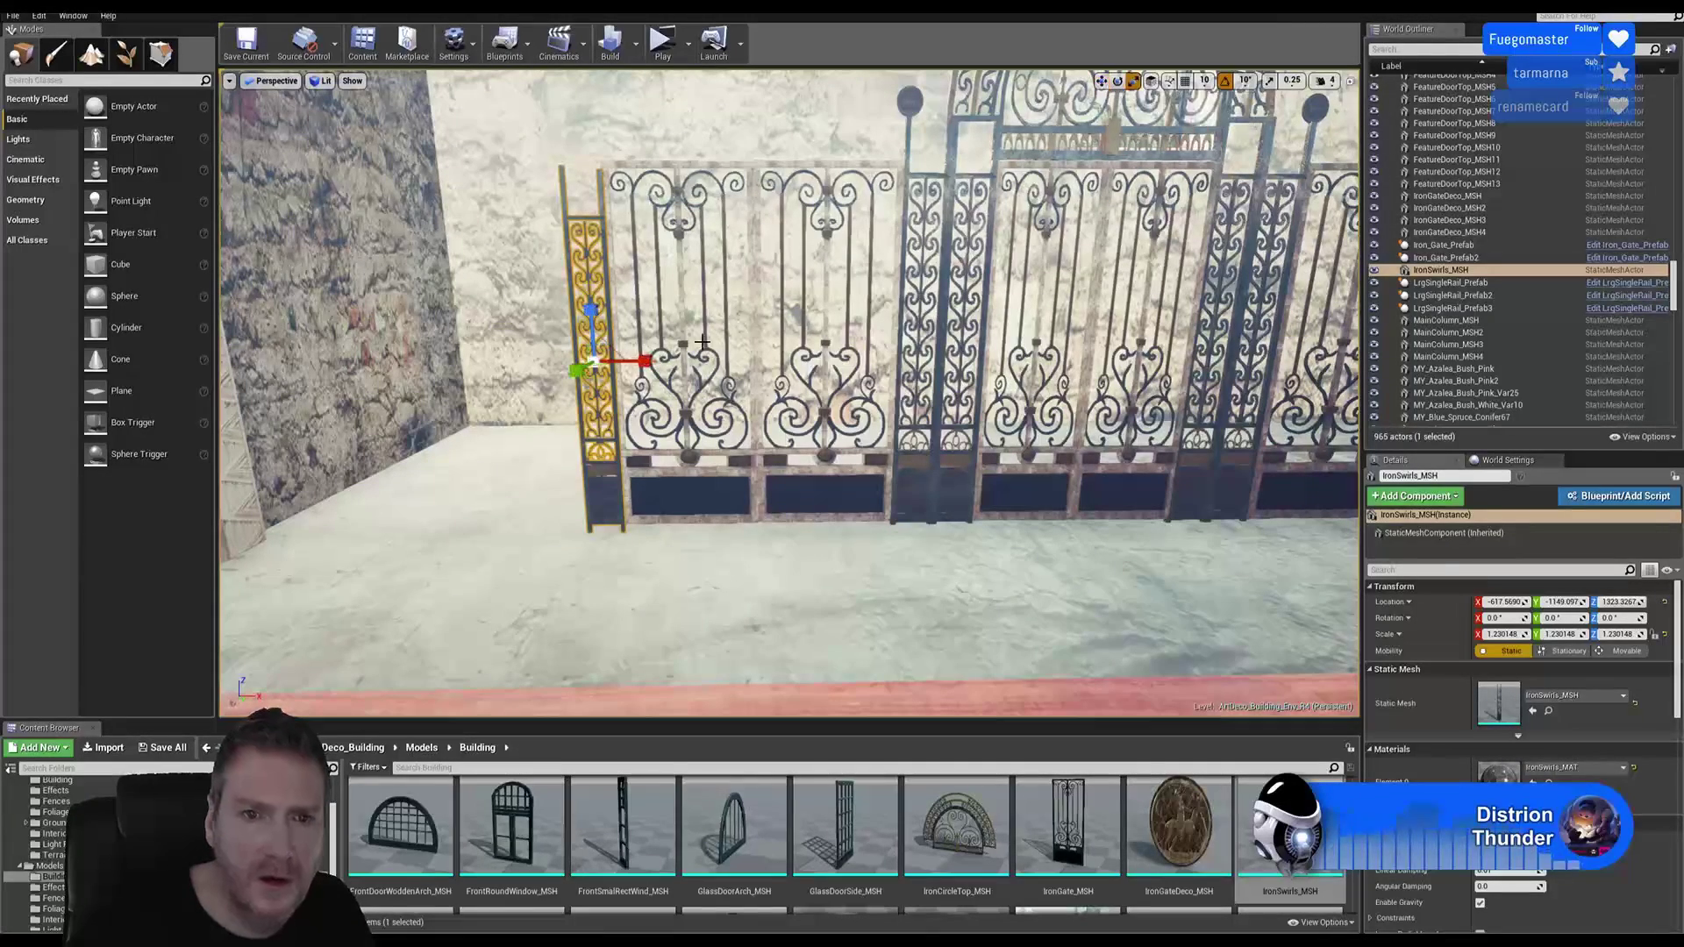
pyautogui.moveTo(601, 360); pyautogui.dragTo(612, 354)
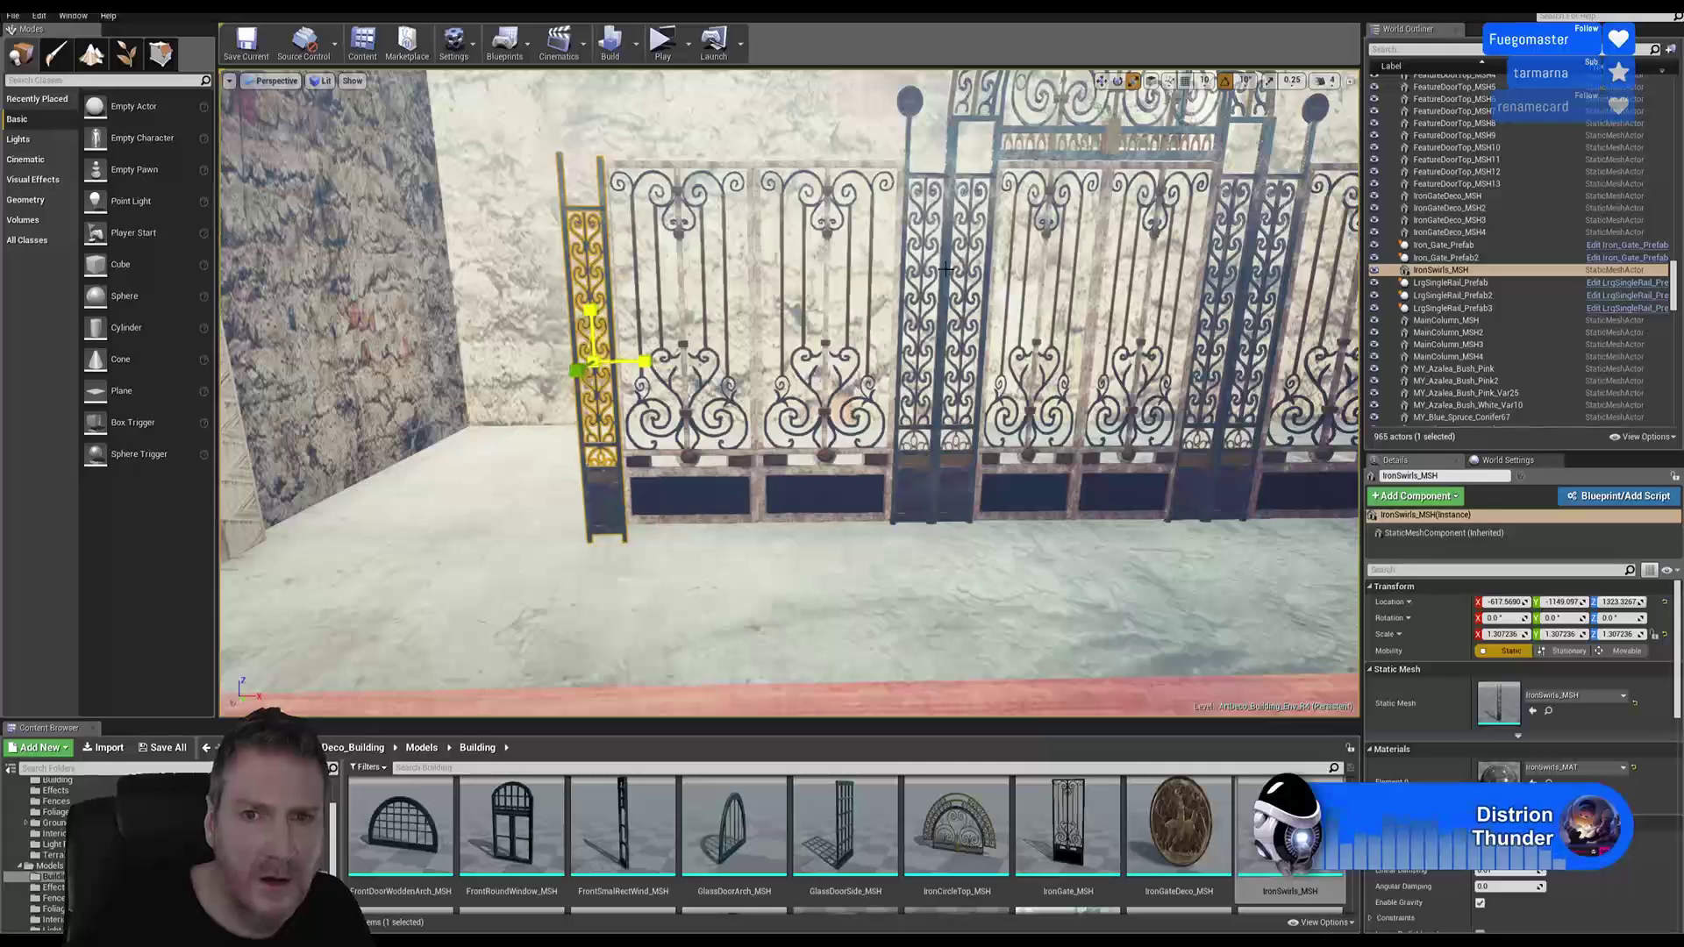
pyautogui.click(1102, 80)
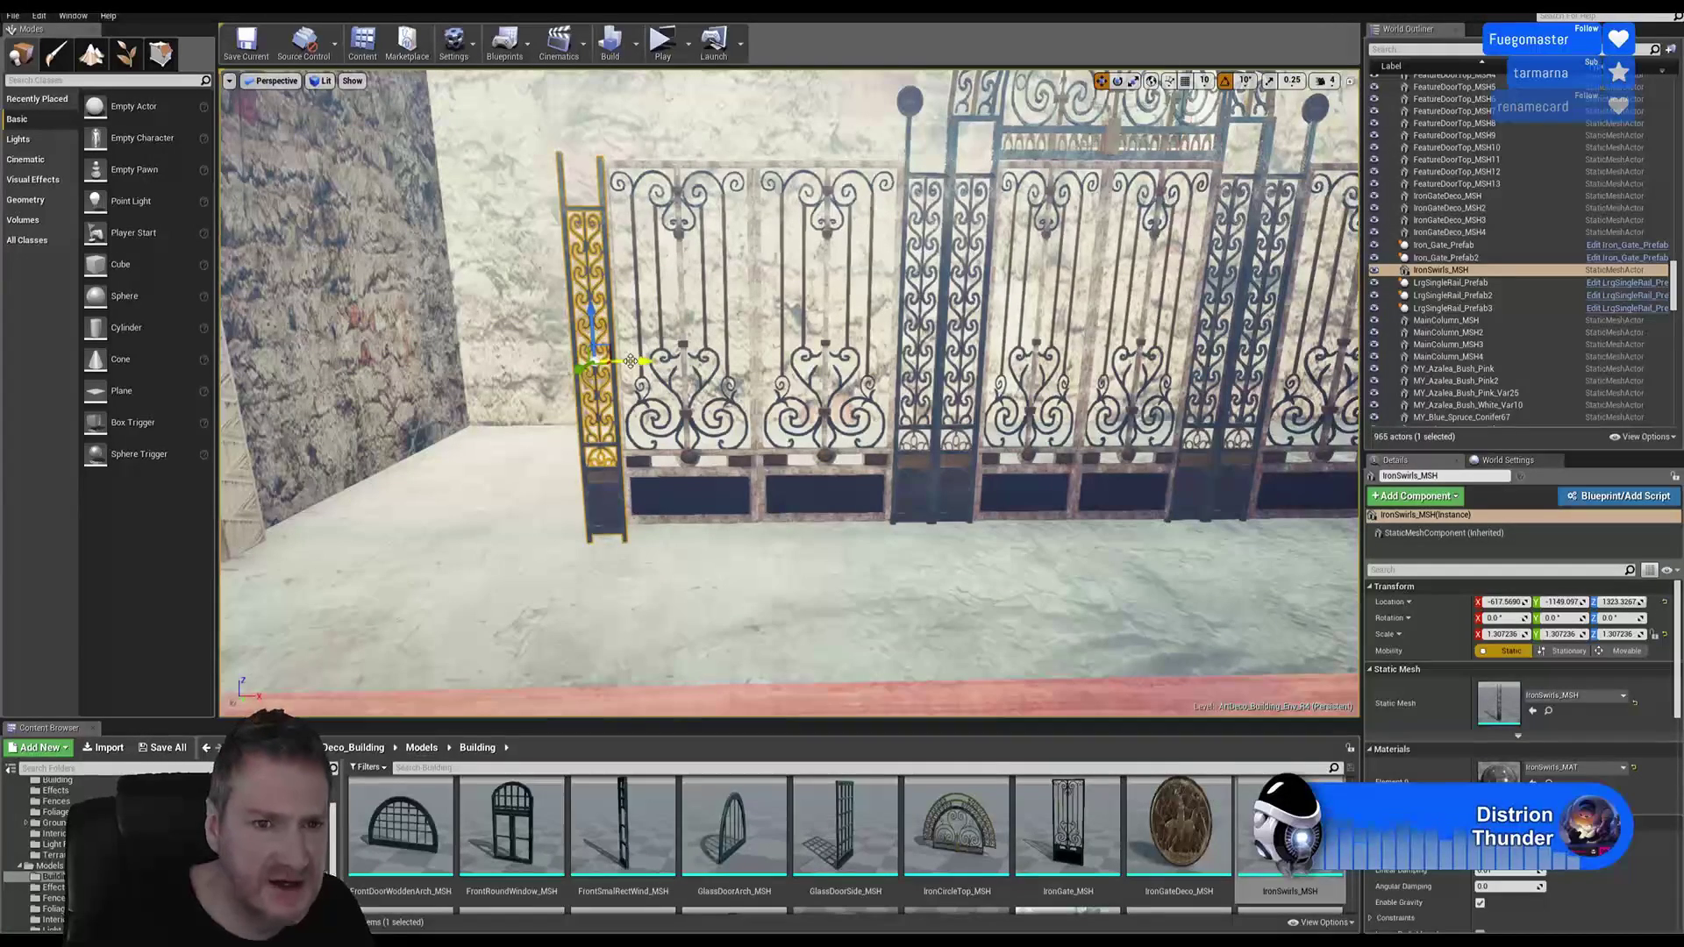
pyautogui.moveTo(631, 361); pyautogui.dragTo(961, 362)
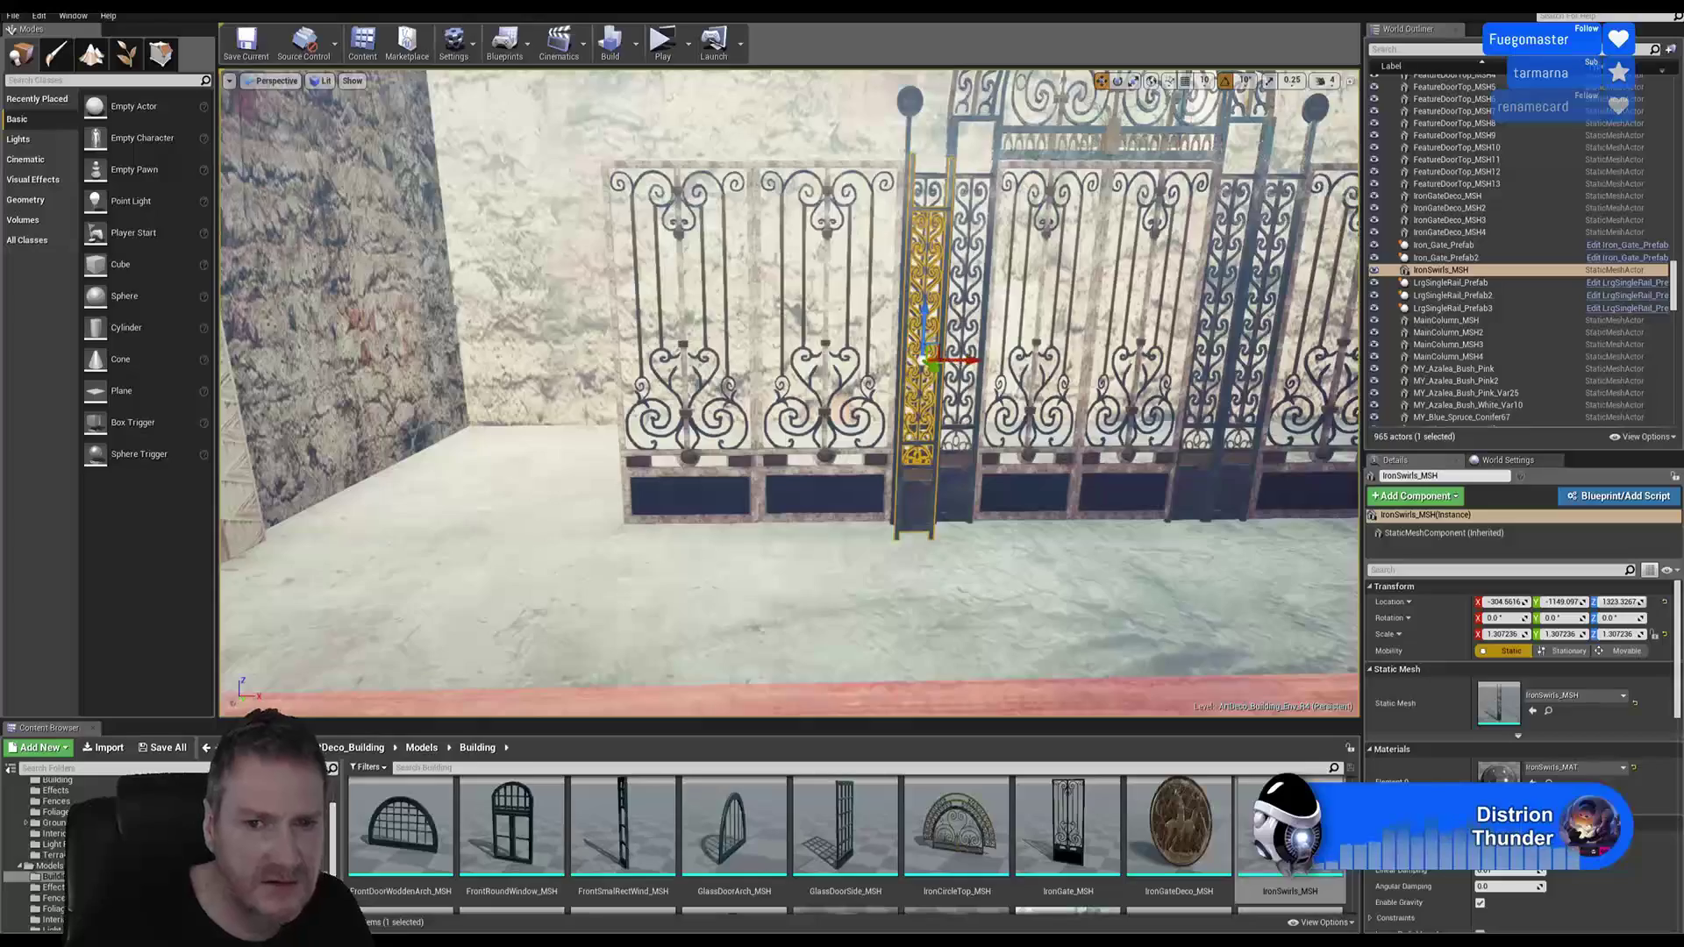
pyautogui.moveTo(960, 362); pyautogui.dragTo(838, 360, button='right')
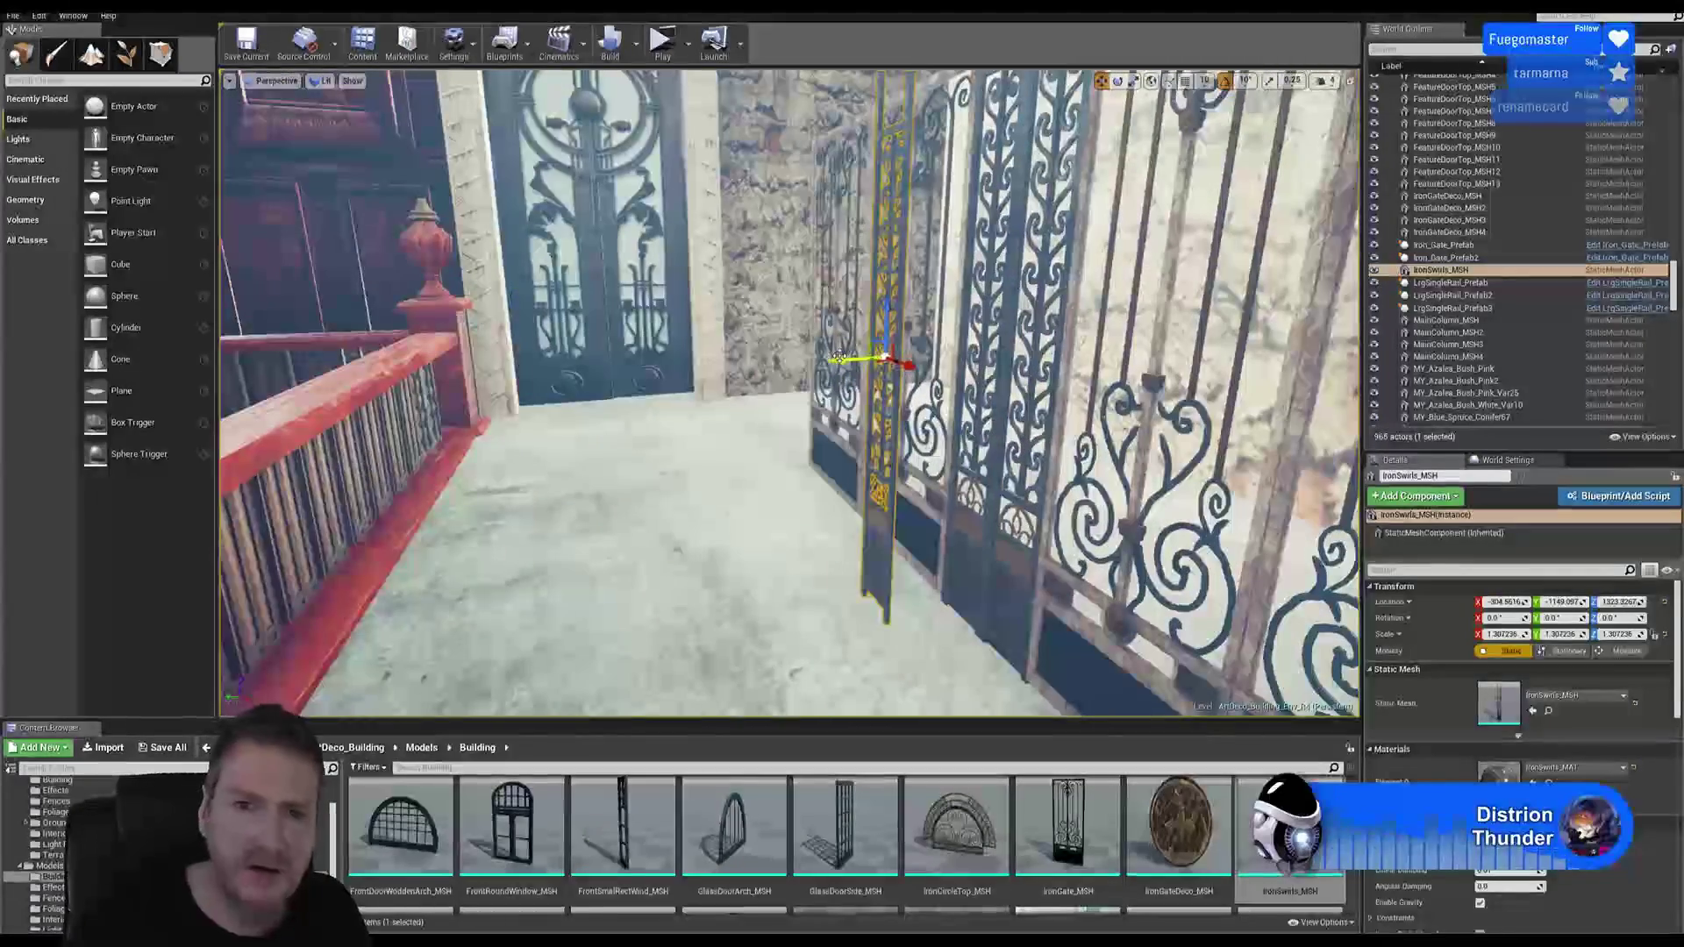
pyautogui.moveTo(851, 343); pyautogui.dragTo(923, 343)
pyautogui.moveTo(1035, 489); pyautogui.dragTo(1198, 517, button='right')
pyautogui.moveTo(919, 476); pyautogui.dragTo(931, 390, button='right')
pyautogui.moveTo(832, 375); pyautogui.dragTo(853, 379)
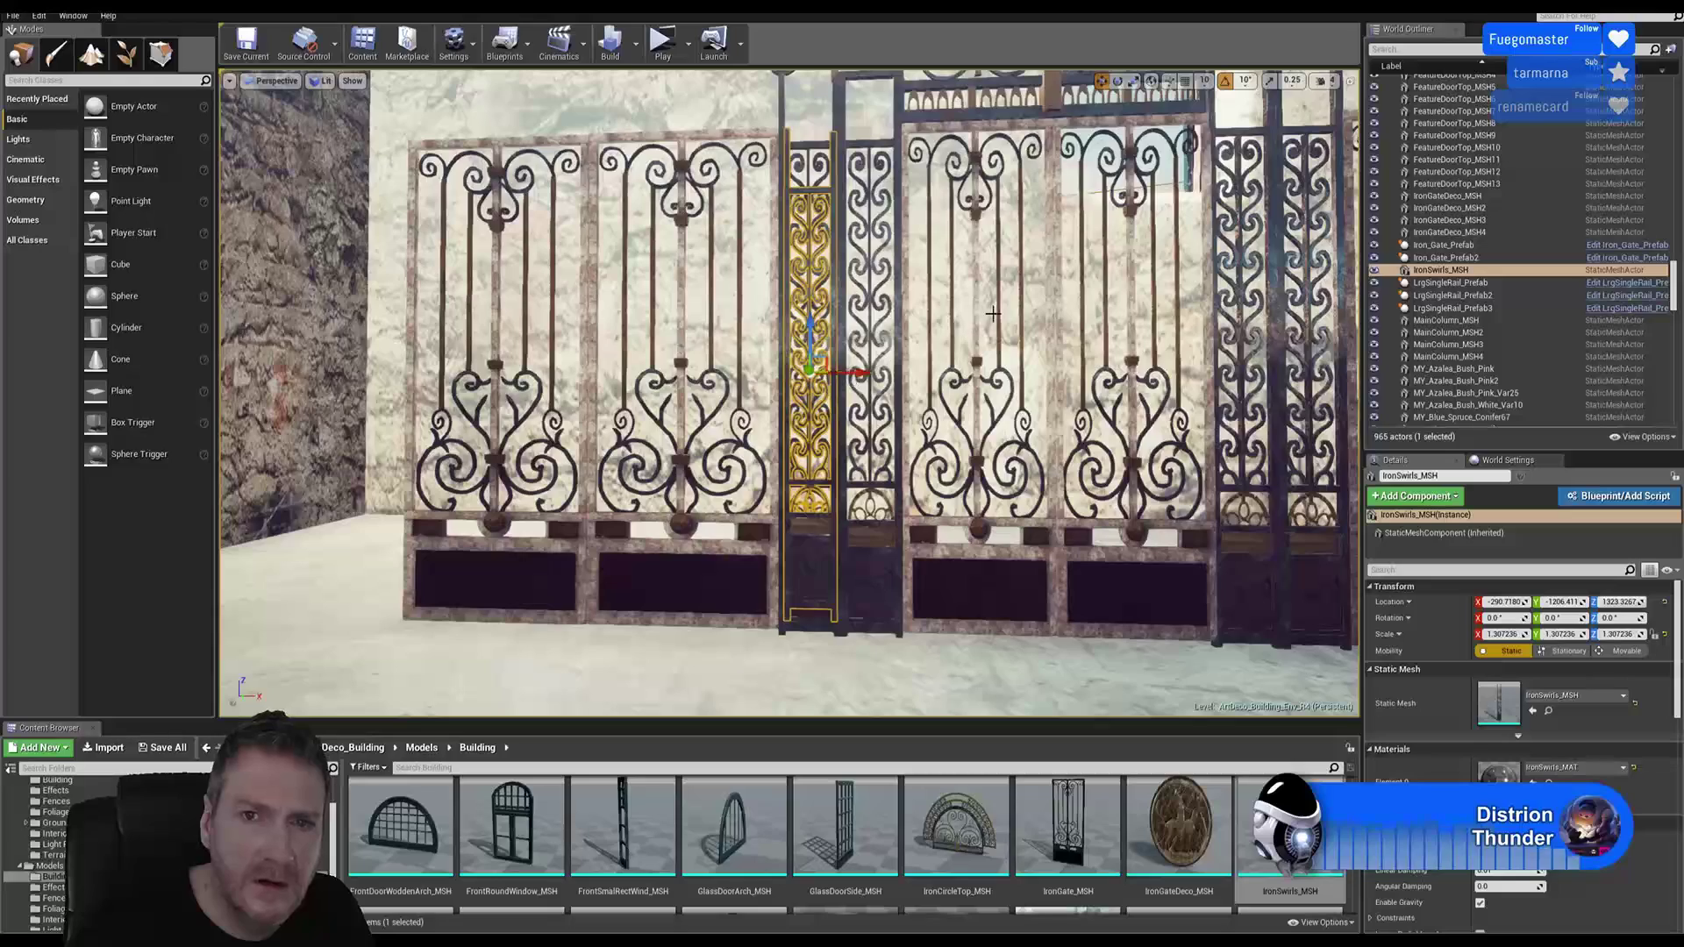
# Step: Try scaling the IronSwirls piece along Y only to about 1.41, and undo that scaling
pyautogui.click(1134, 80)
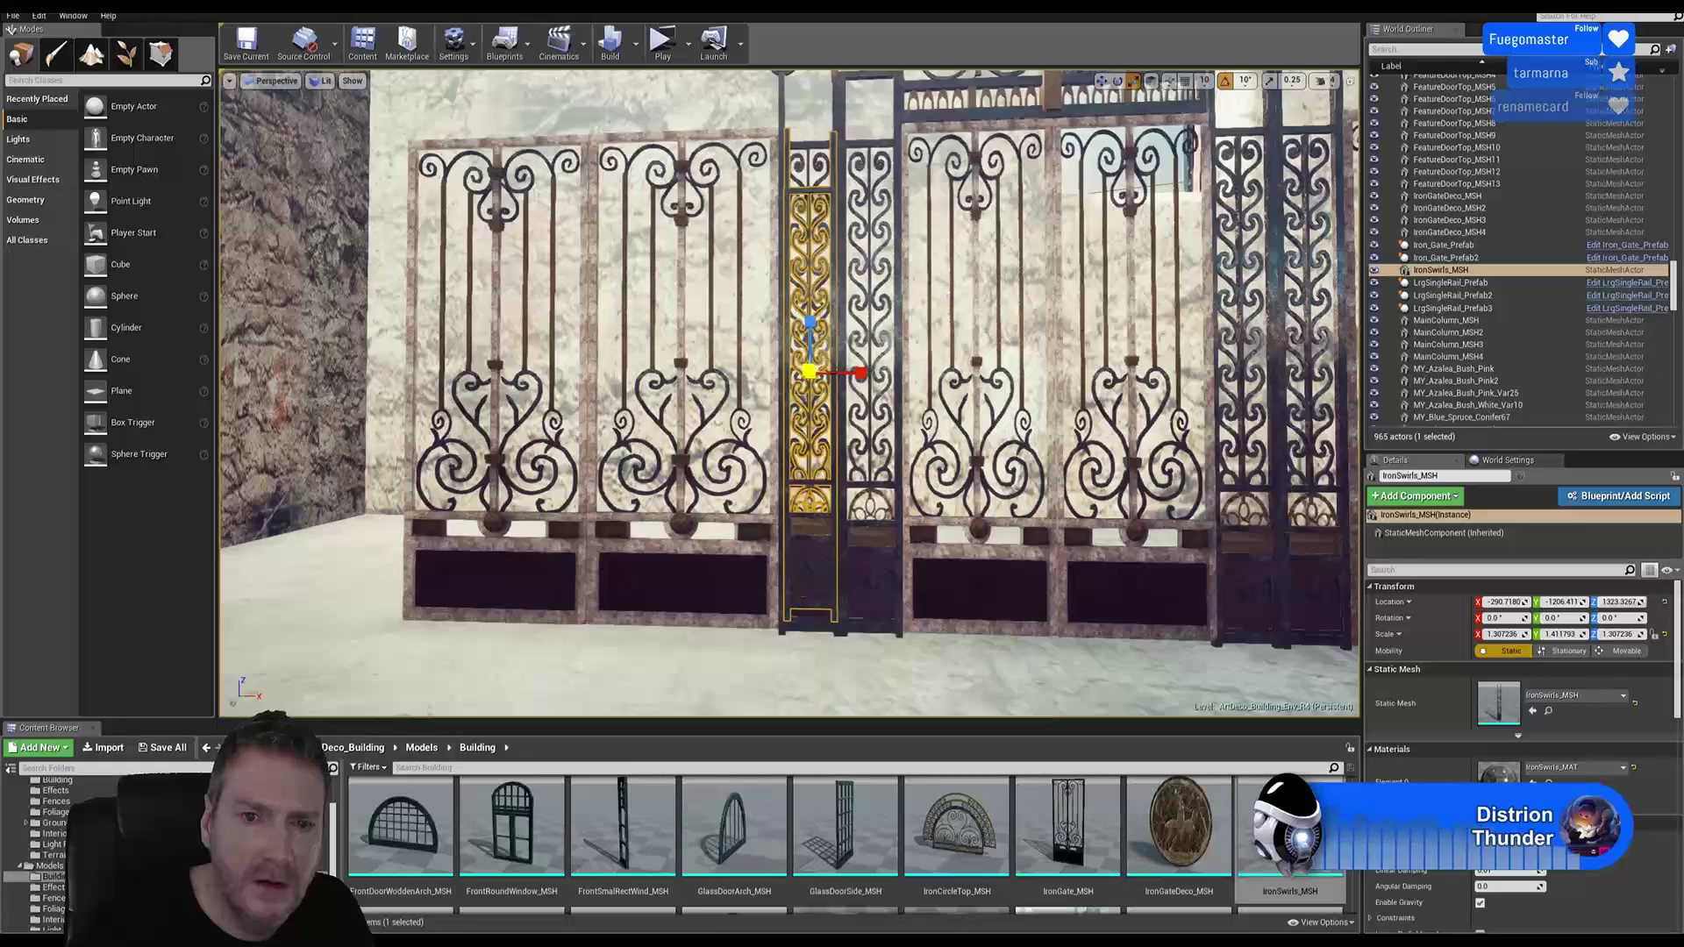
pyautogui.click(38, 16)
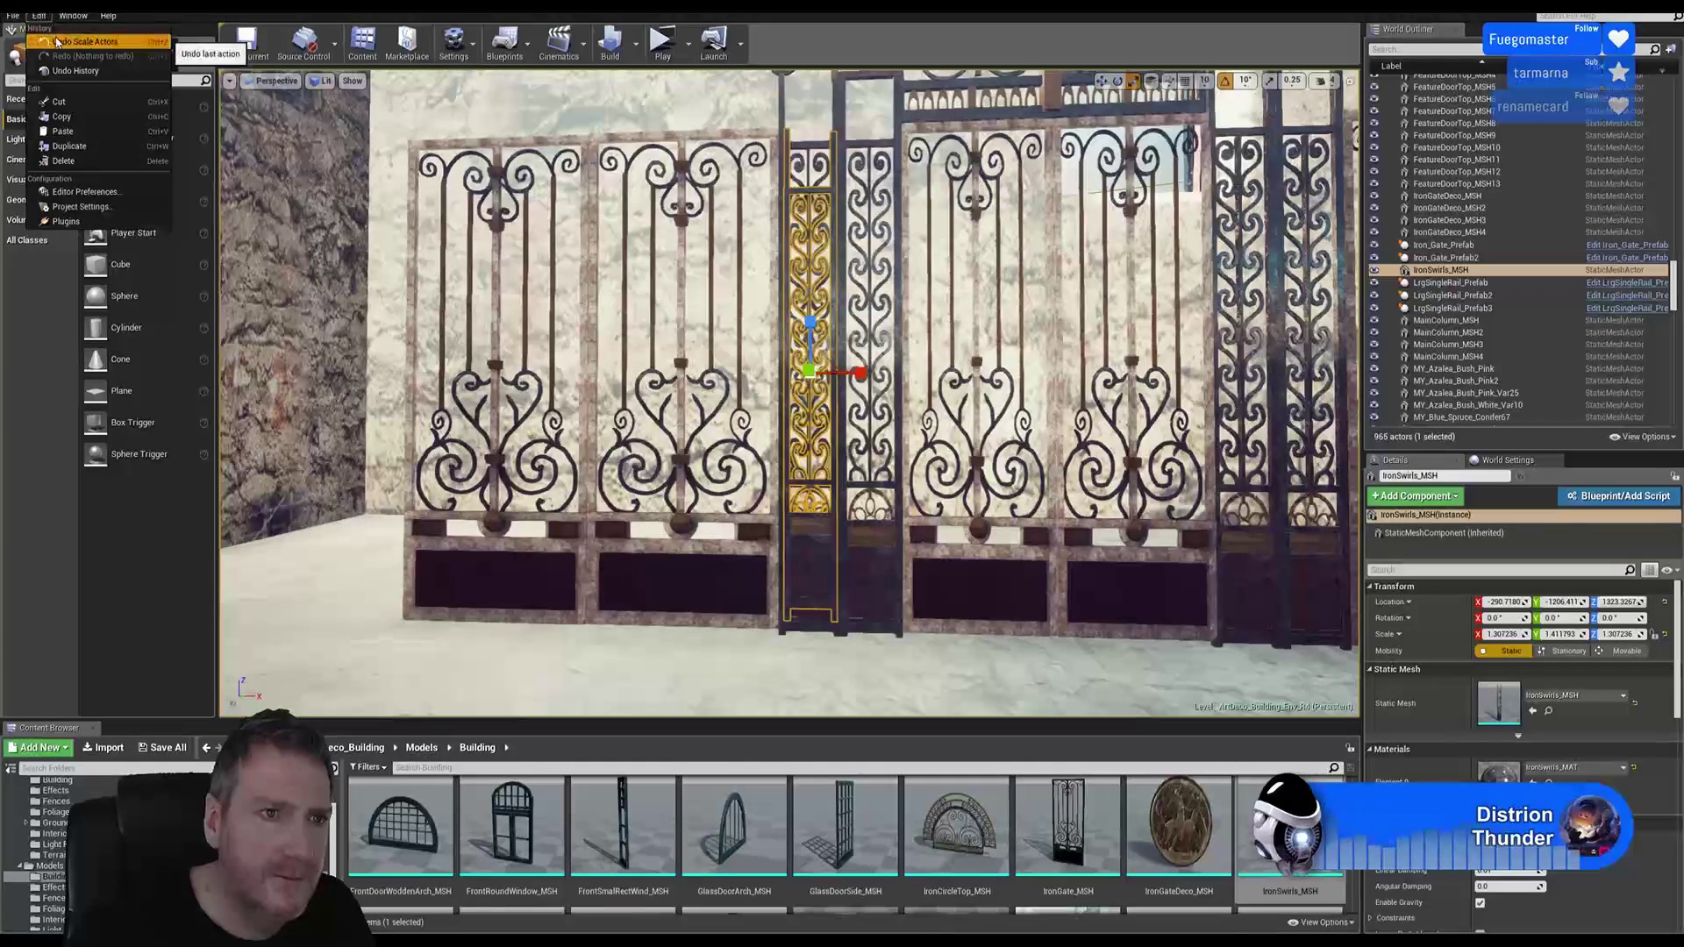
pyautogui.click(56, 42)
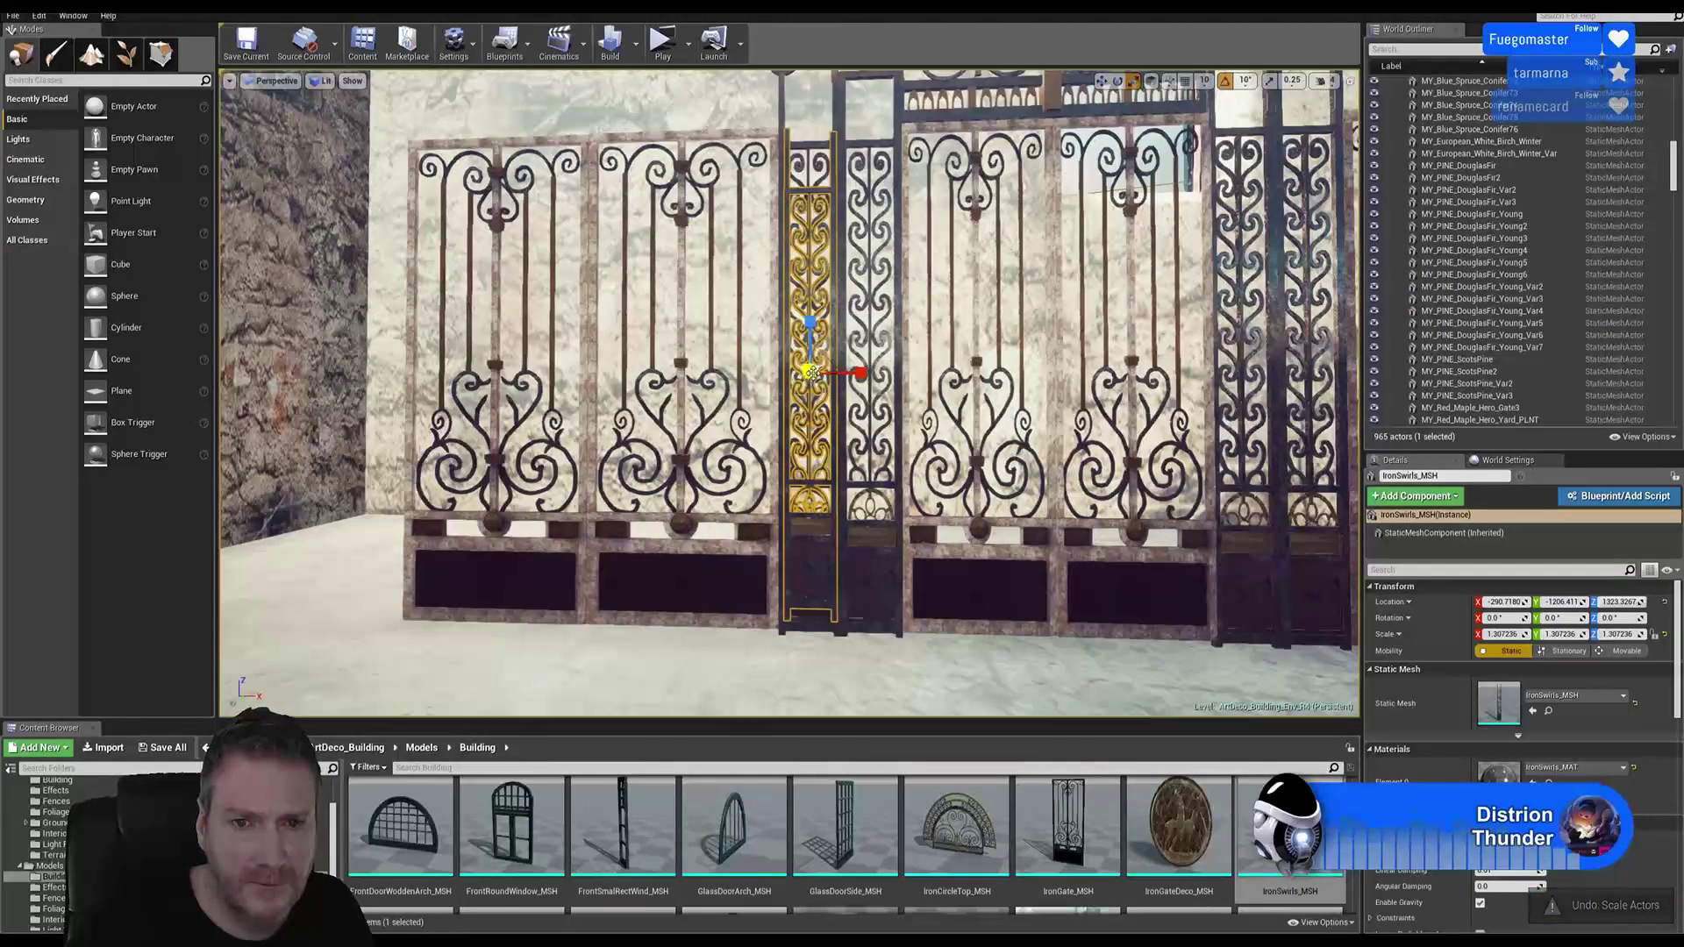
# Step: Scale the IronSwirls piece uniformly to about 1.52 and align it flush with the gate's outer end panel near the stone corner
pyautogui.moveTo(809, 377); pyautogui.dragTo(402, 375)
pyautogui.click(1102, 82)
pyautogui.moveTo(402, 374); pyautogui.dragTo(748, 378, button='right')
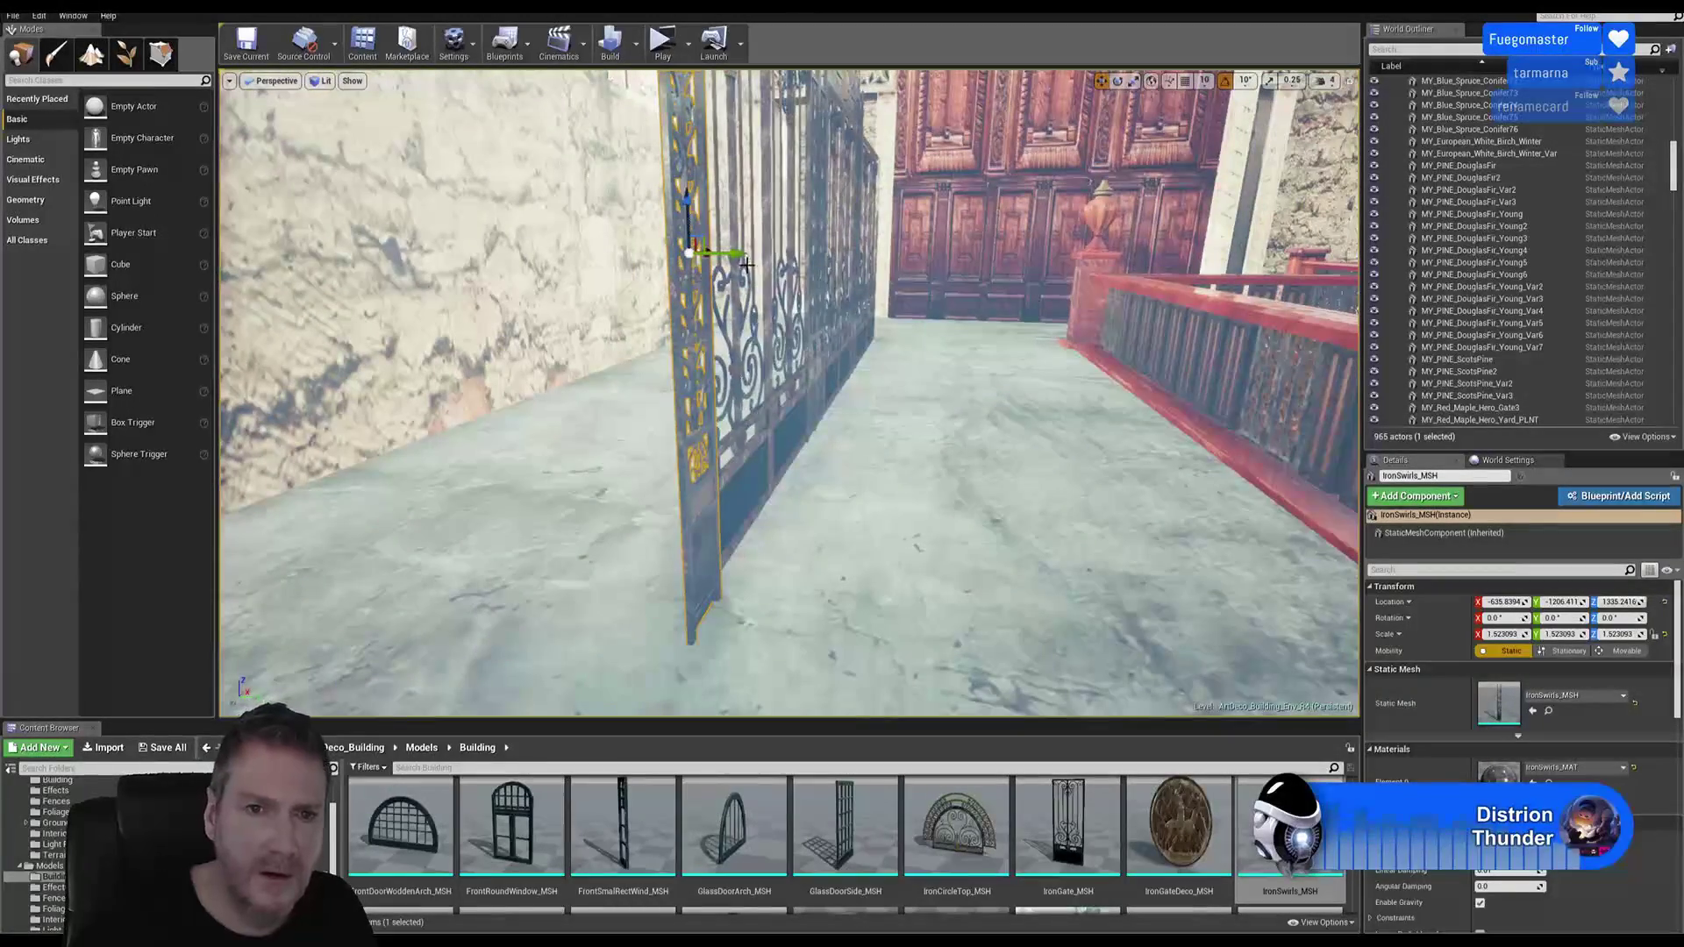
pyautogui.moveTo(737, 254); pyautogui.dragTo(717, 252)
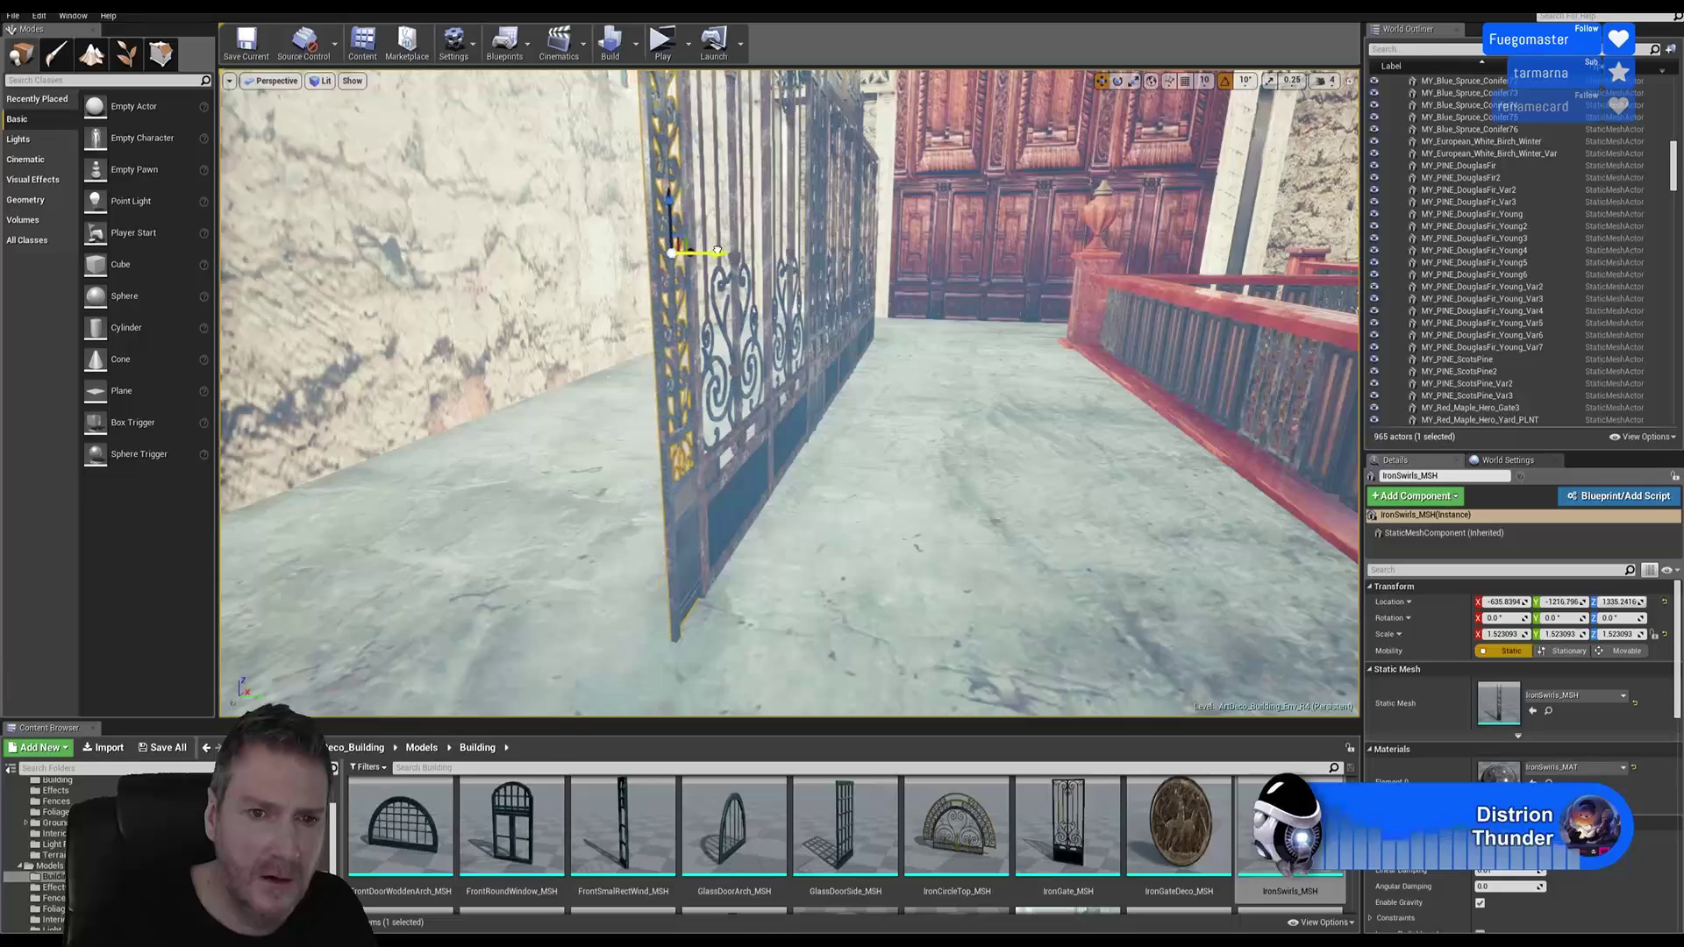
pyautogui.moveTo(745, 298); pyautogui.dragTo(527, 255, button='right')
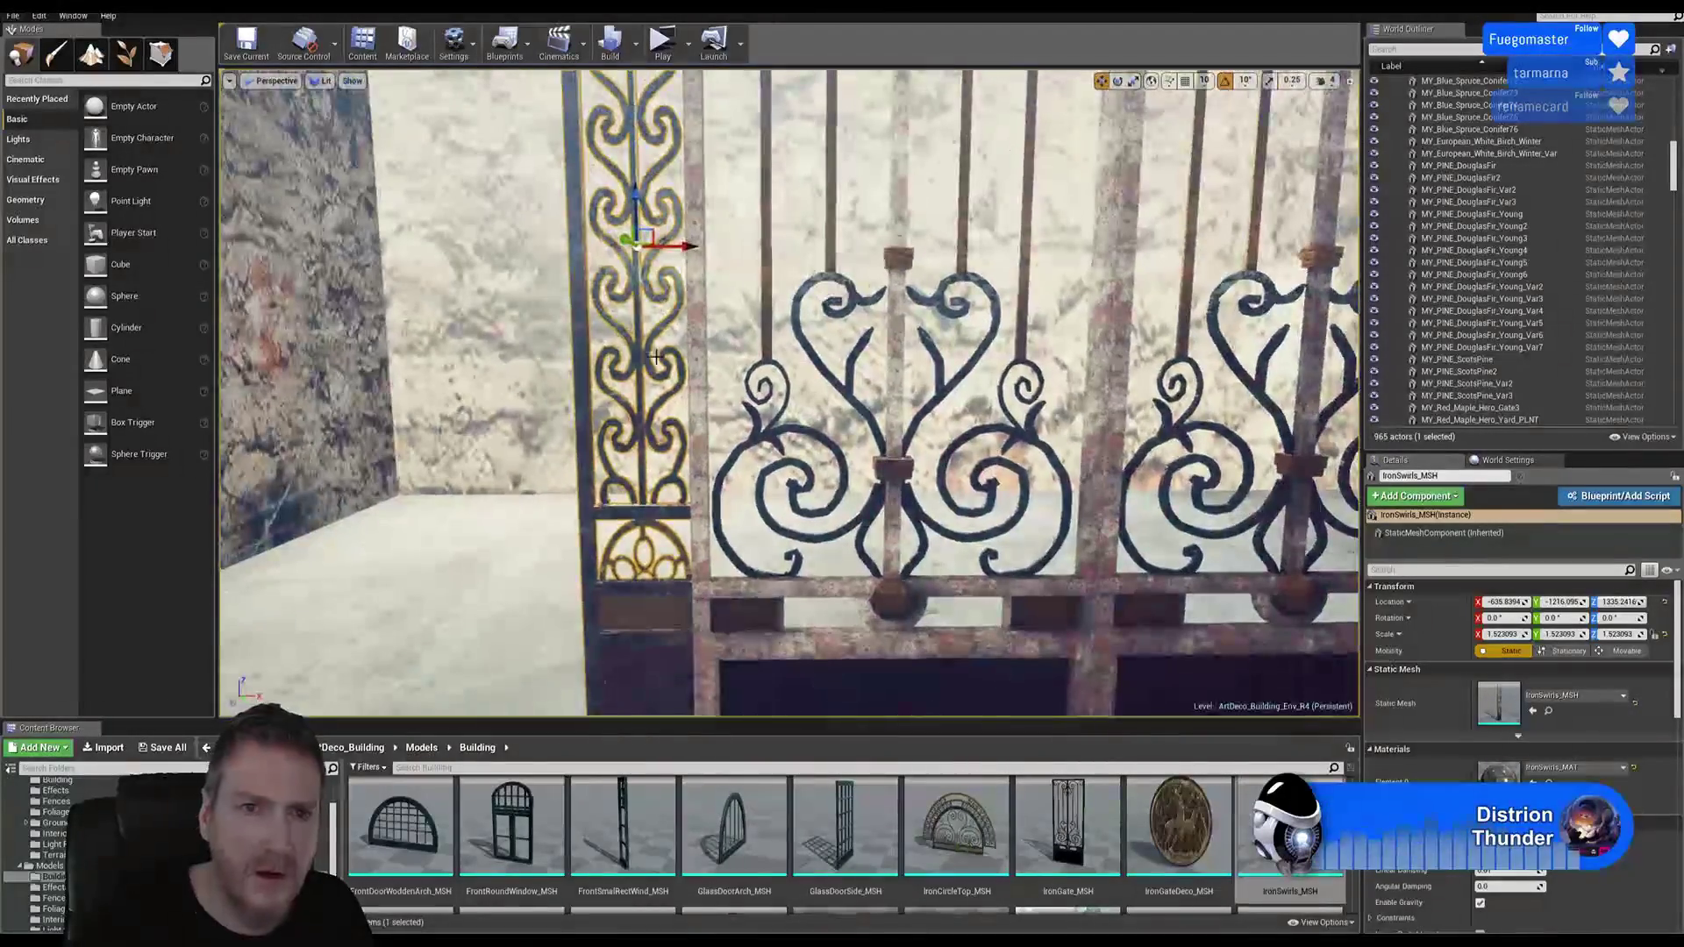
pyautogui.moveTo(702, 252); pyautogui.dragTo(667, 252)
pyautogui.moveTo(774, 433); pyautogui.dragTo(833, 421, button='right')
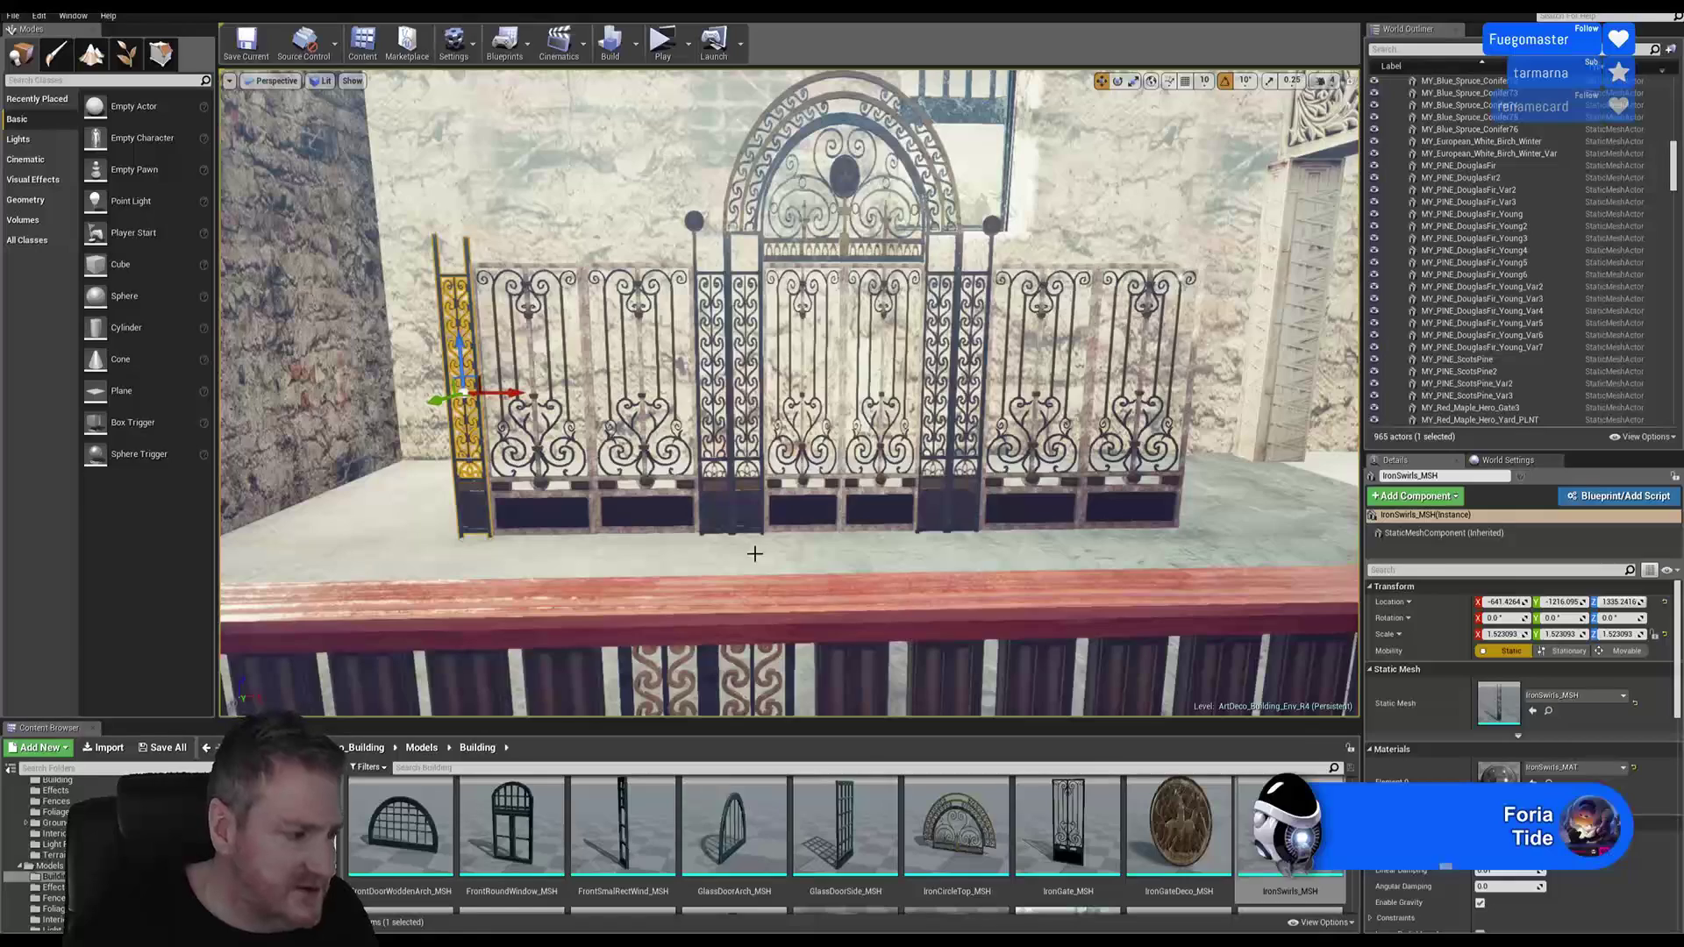
# Step: Duplicate the IronSwirls end post and fit the copy against the end panel on the opposite side of the gate
pyautogui.rightClick(467, 504)
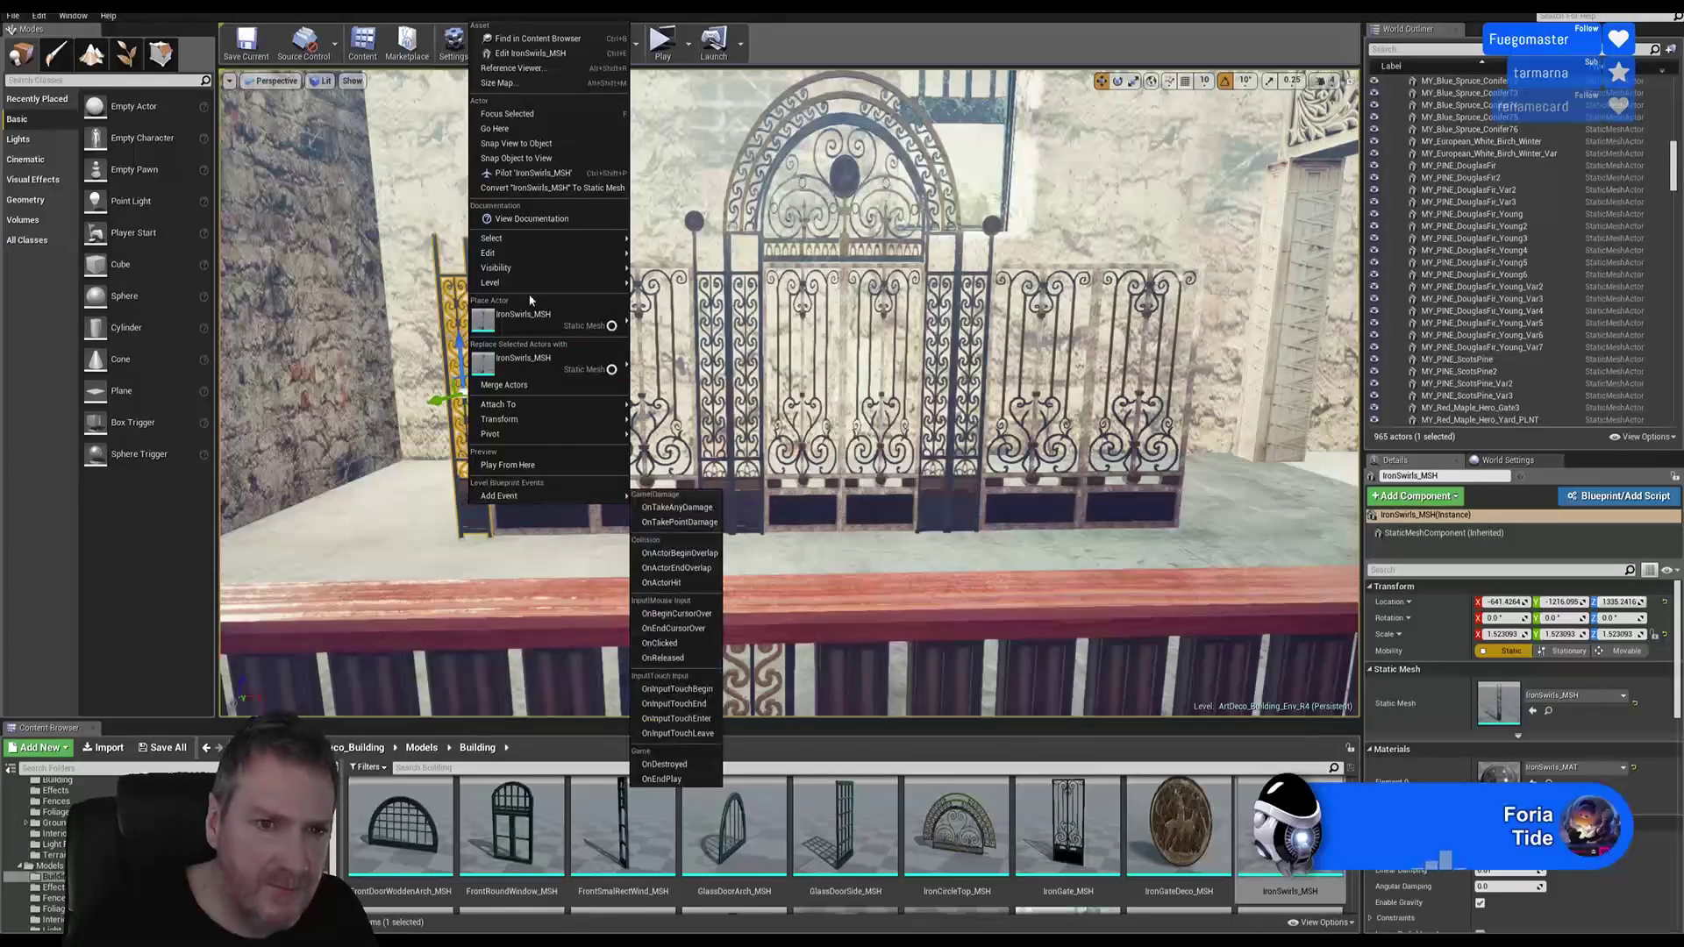
pyautogui.moveTo(529, 260)
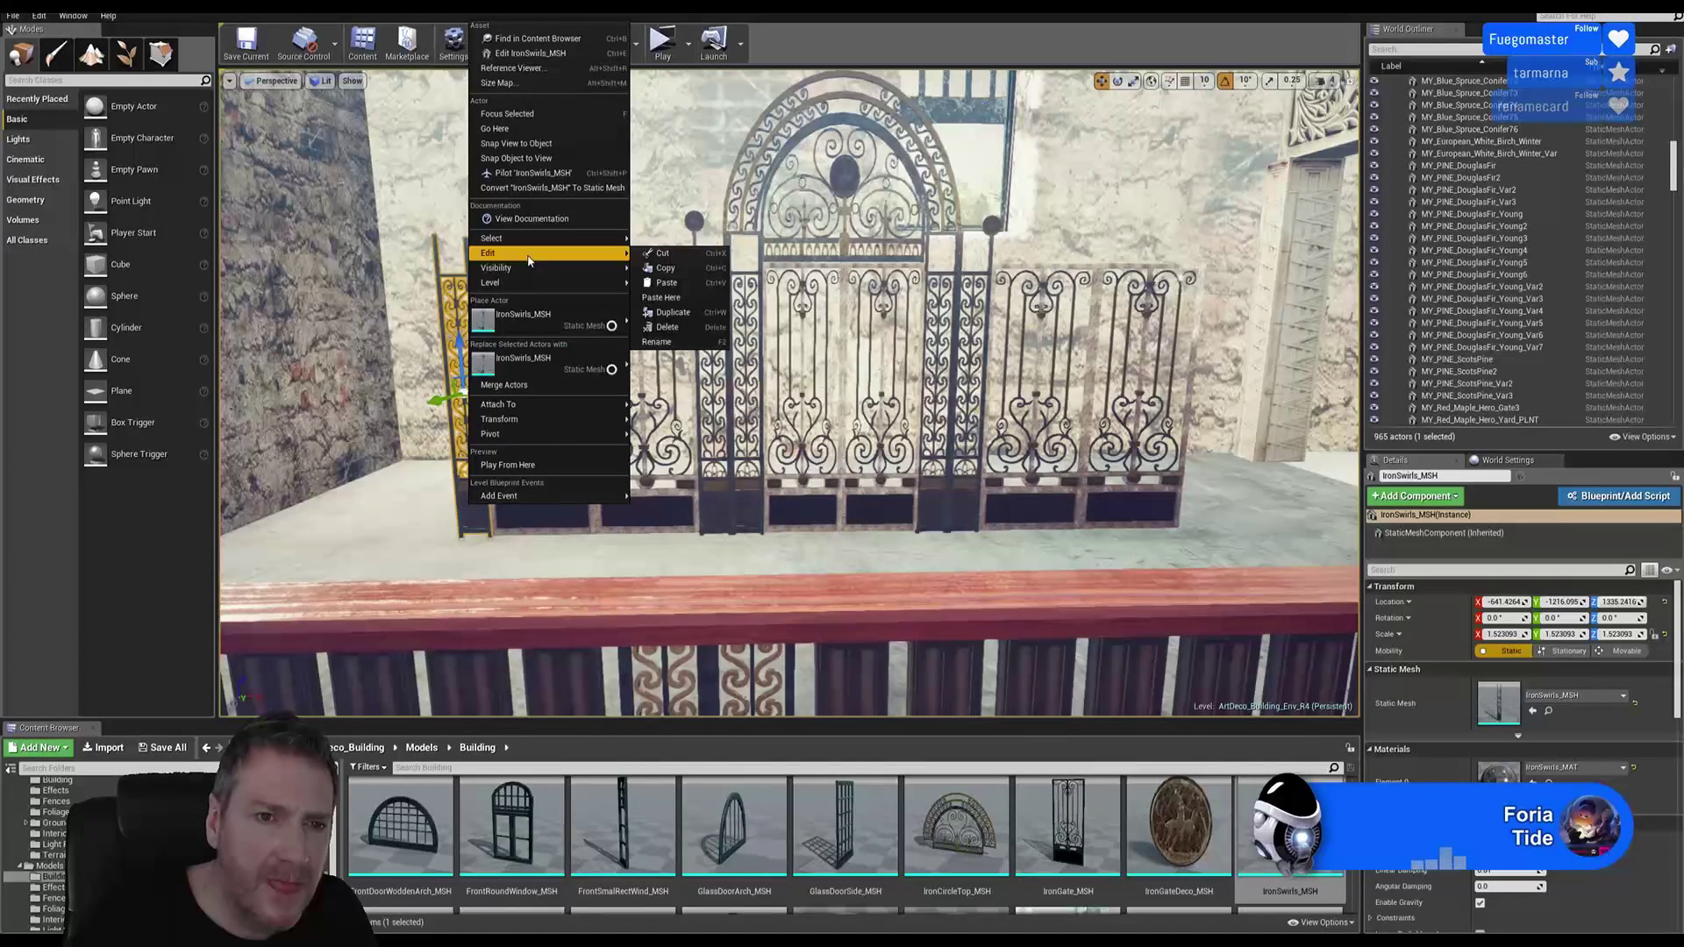
pyautogui.click(668, 312)
pyautogui.moveTo(507, 390); pyautogui.dragTo(1246, 433)
pyautogui.moveTo(1062, 485)
pyautogui.mouseDown(button='right')
pyautogui.moveTo(1035, 488)
pyautogui.moveTo(1184, 518)
pyautogui.moveTo(1202, 504)
pyautogui.moveTo(1061, 481)
pyautogui.mouseUp(button='right')
pyautogui.press('w')
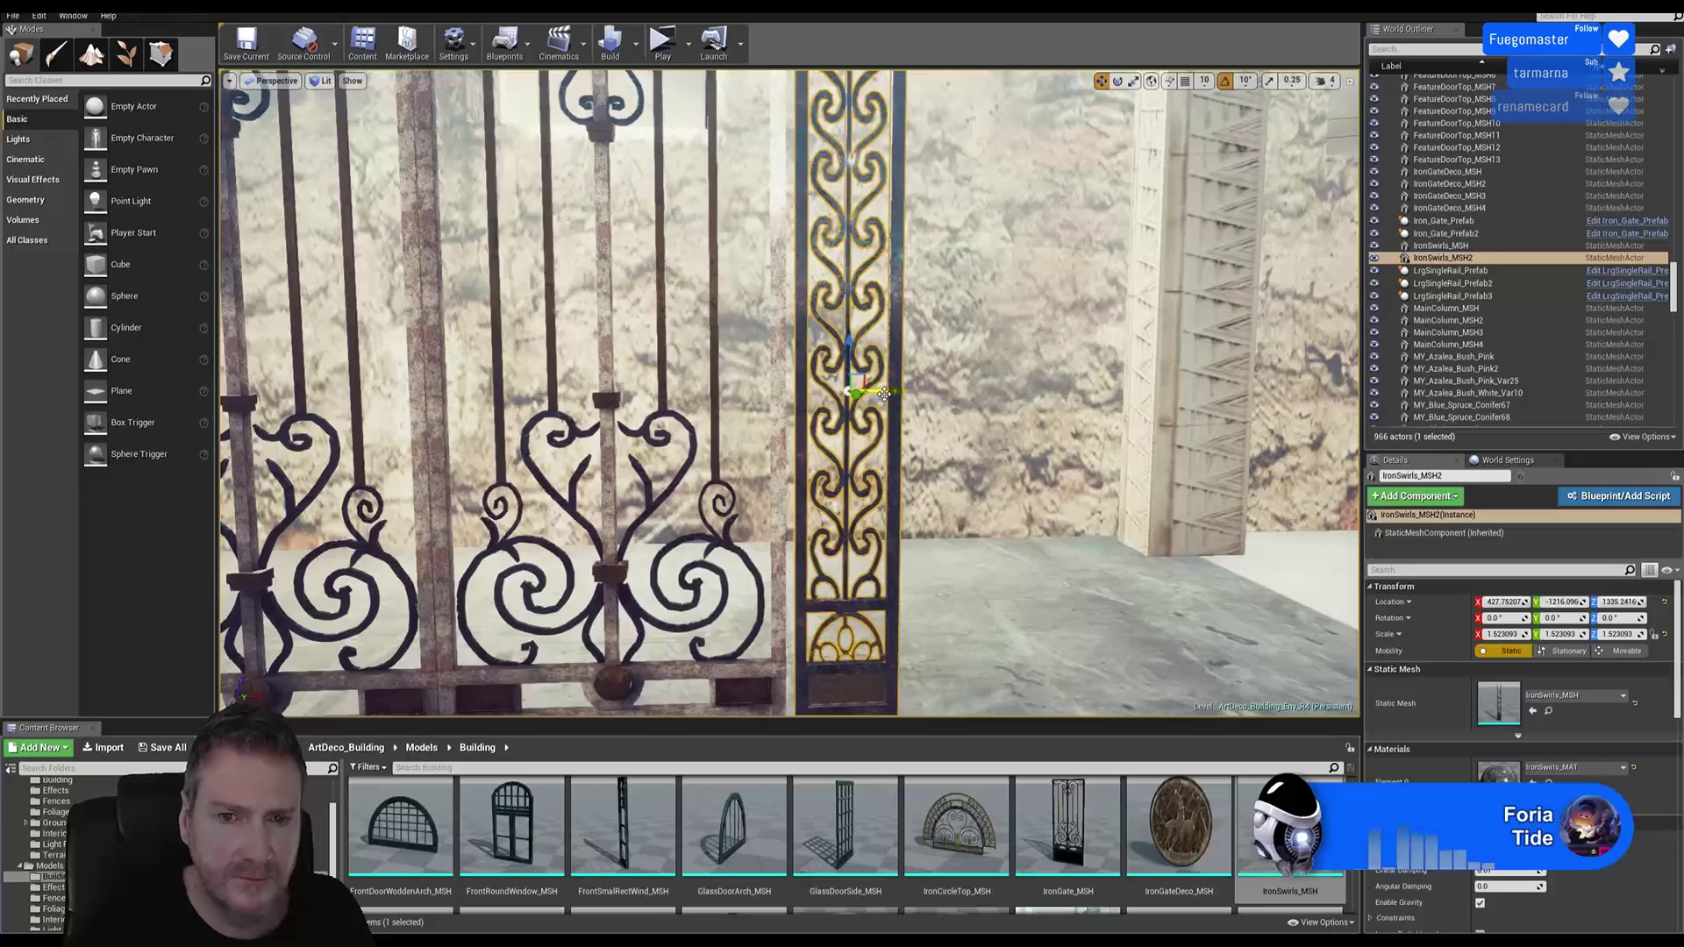
pyautogui.moveTo(883, 393); pyautogui.dragTo(874, 394)
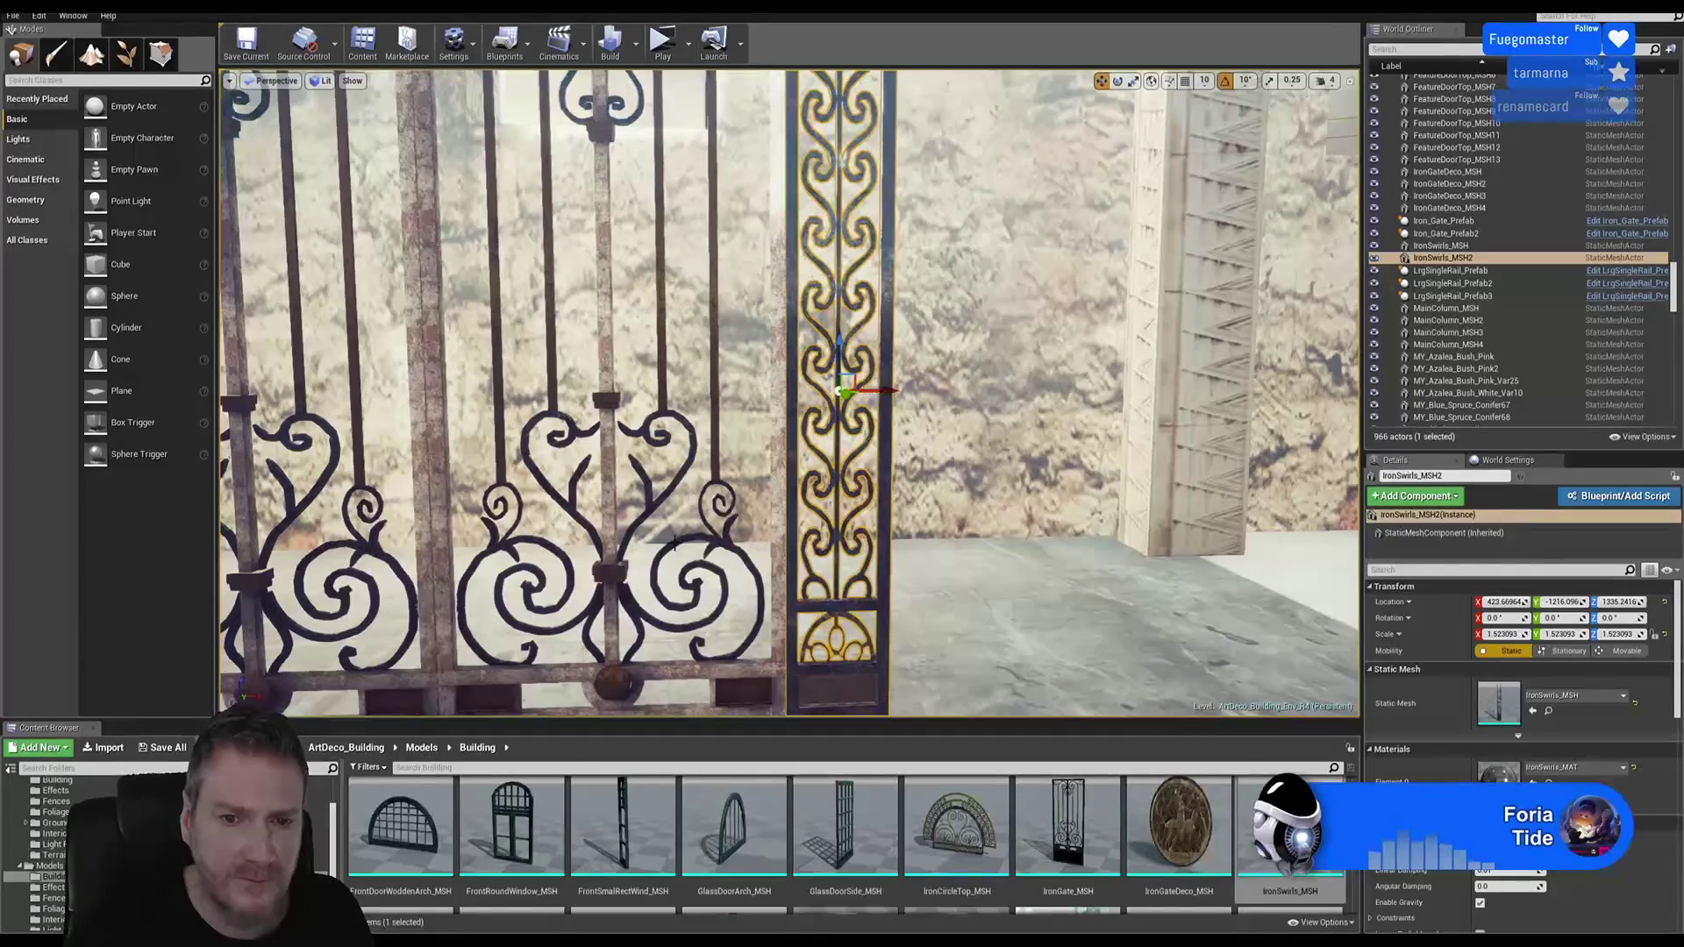
# Step: Place an IronGate_MSH mesh on the landing and move it over the gate panel beside the central arch's pillar
pyautogui.press('s')
pyautogui.moveTo(674, 544); pyautogui.dragTo(604, 529, button='right')
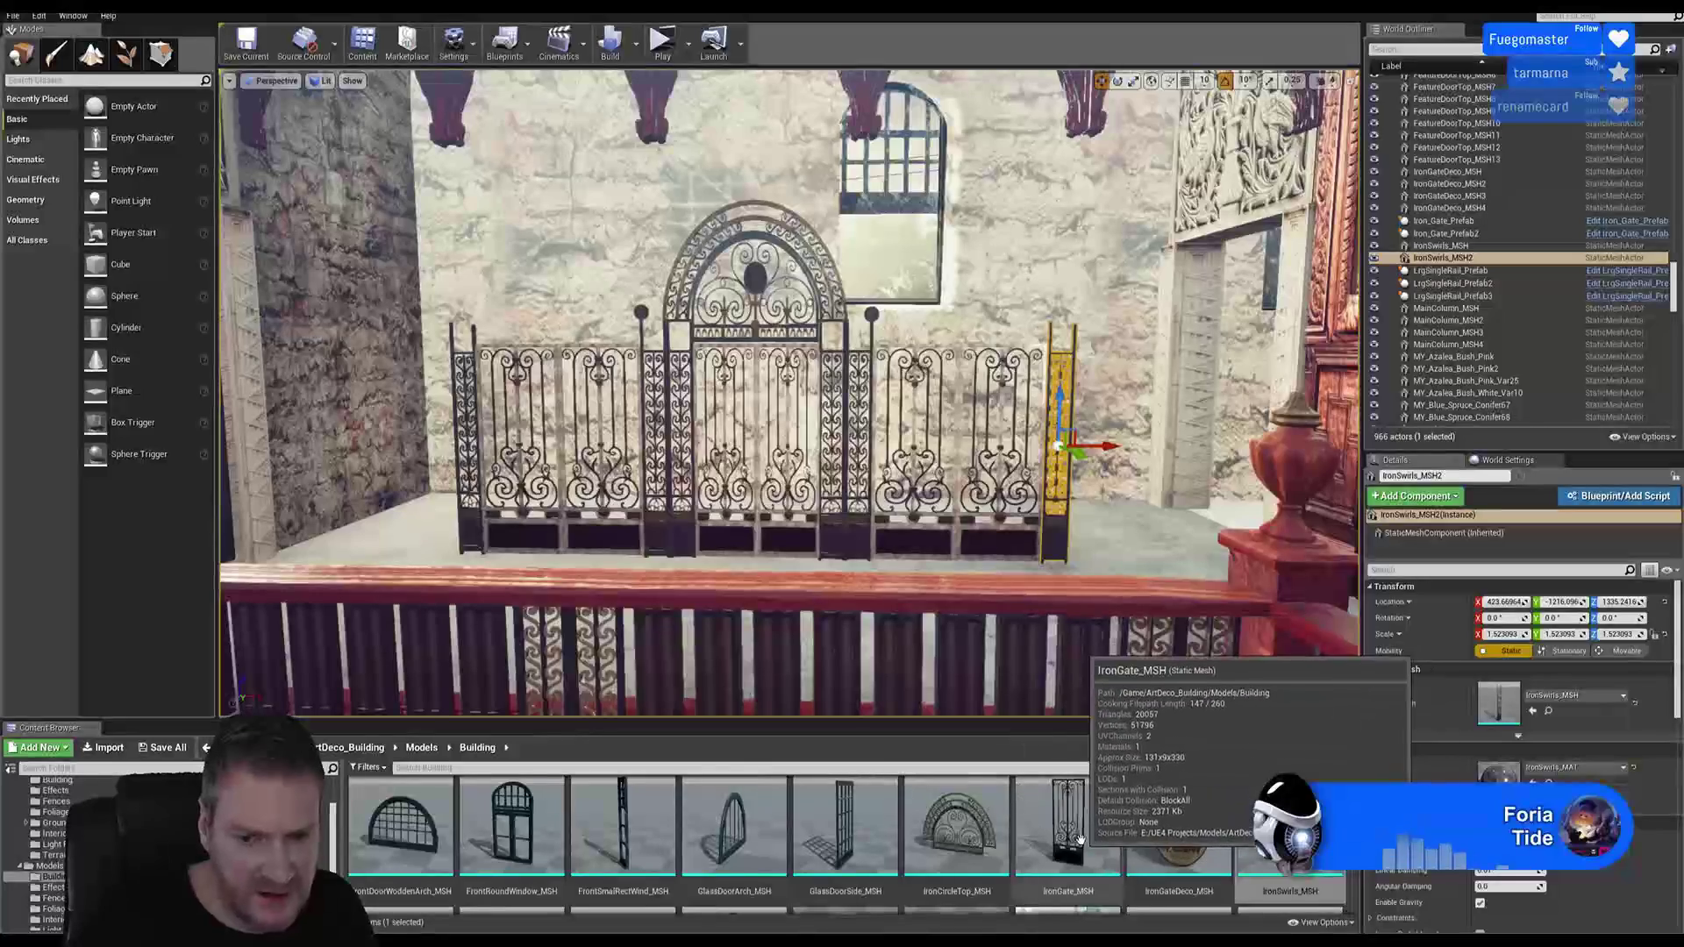
pyautogui.moveTo(1079, 840); pyautogui.dragTo(427, 486)
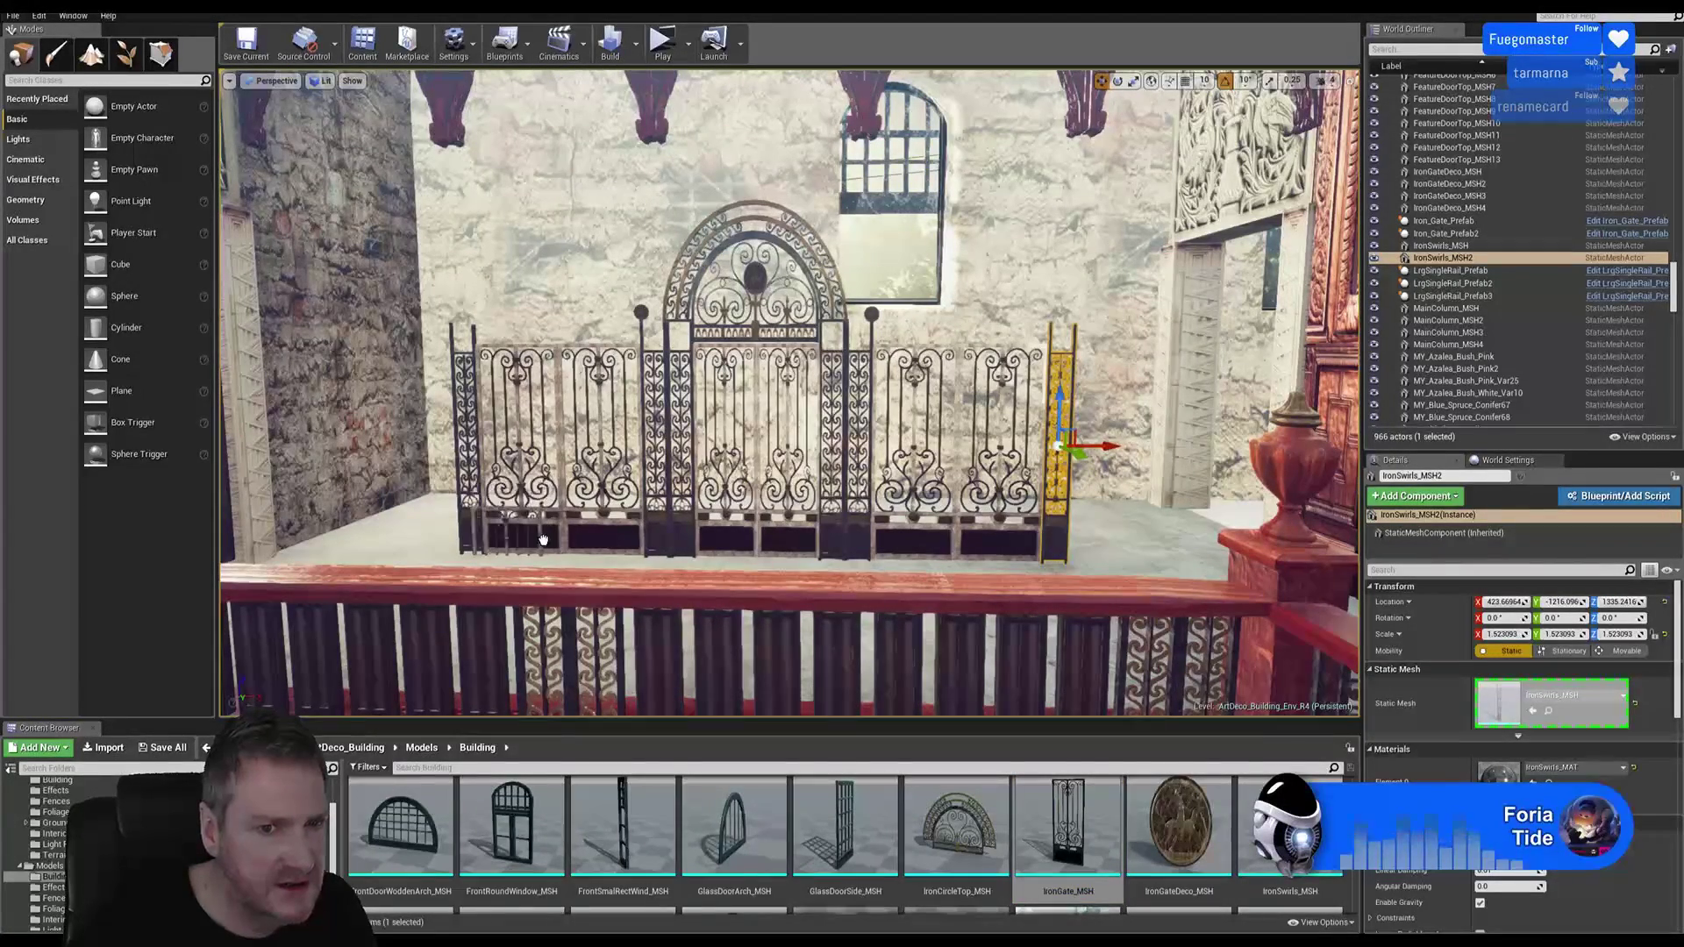
pyautogui.moveTo(543, 539); pyautogui.dragTo(647, 397)
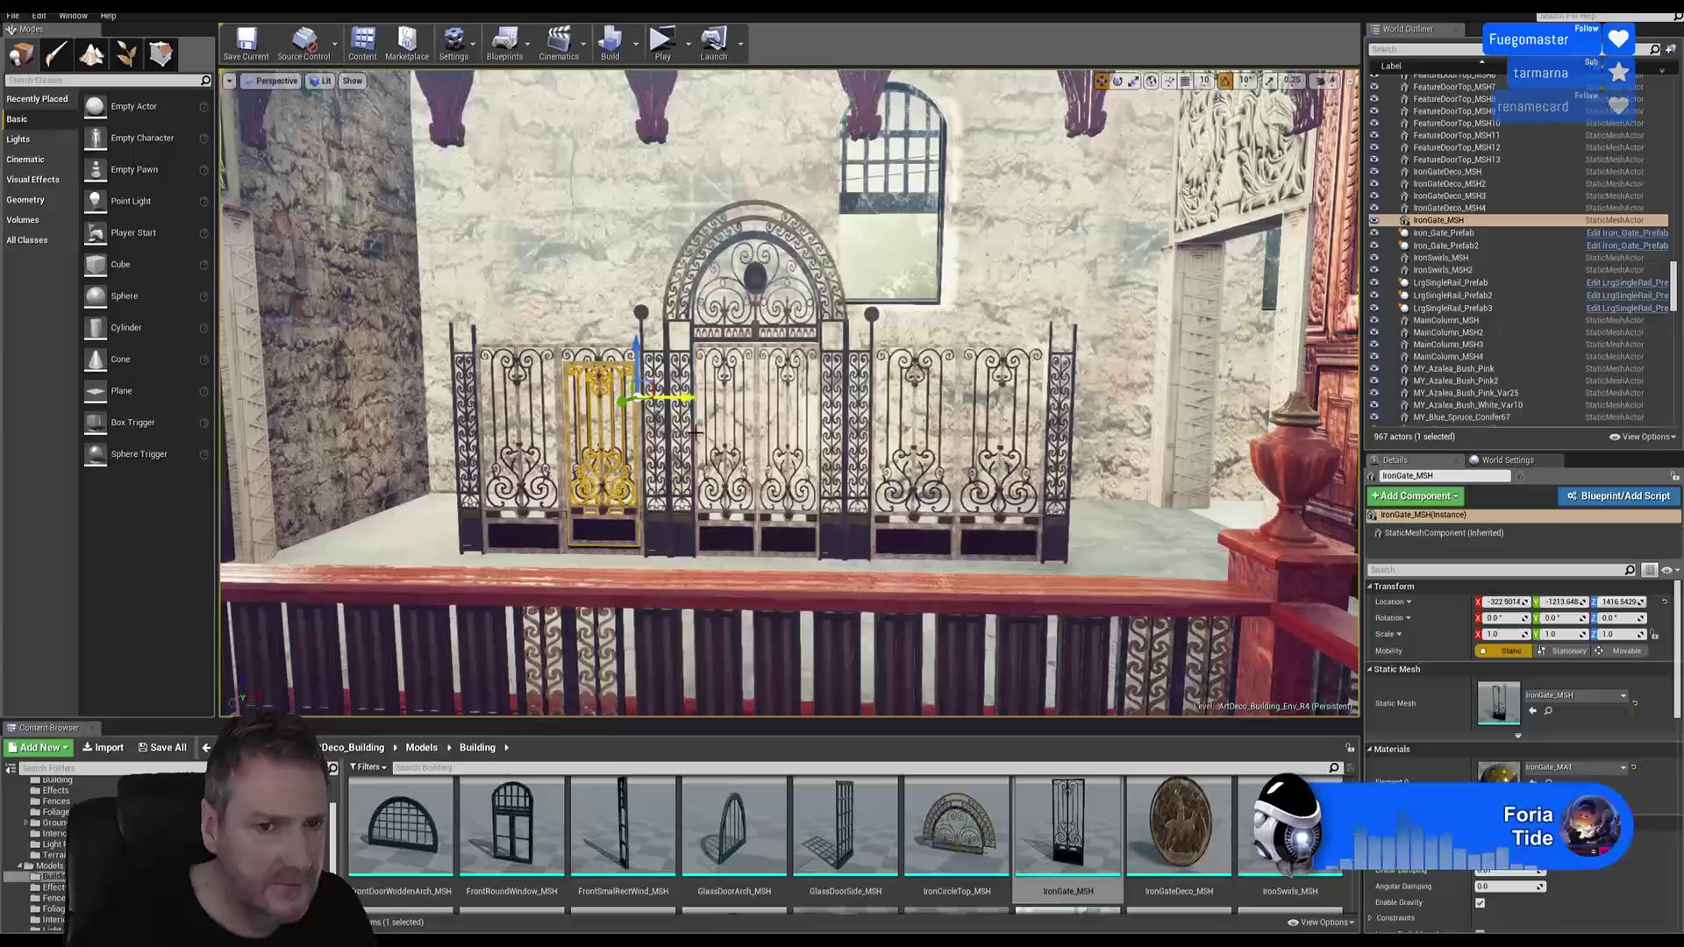
pyautogui.moveTo(695, 432); pyautogui.dragTo(660, 430, button='right')
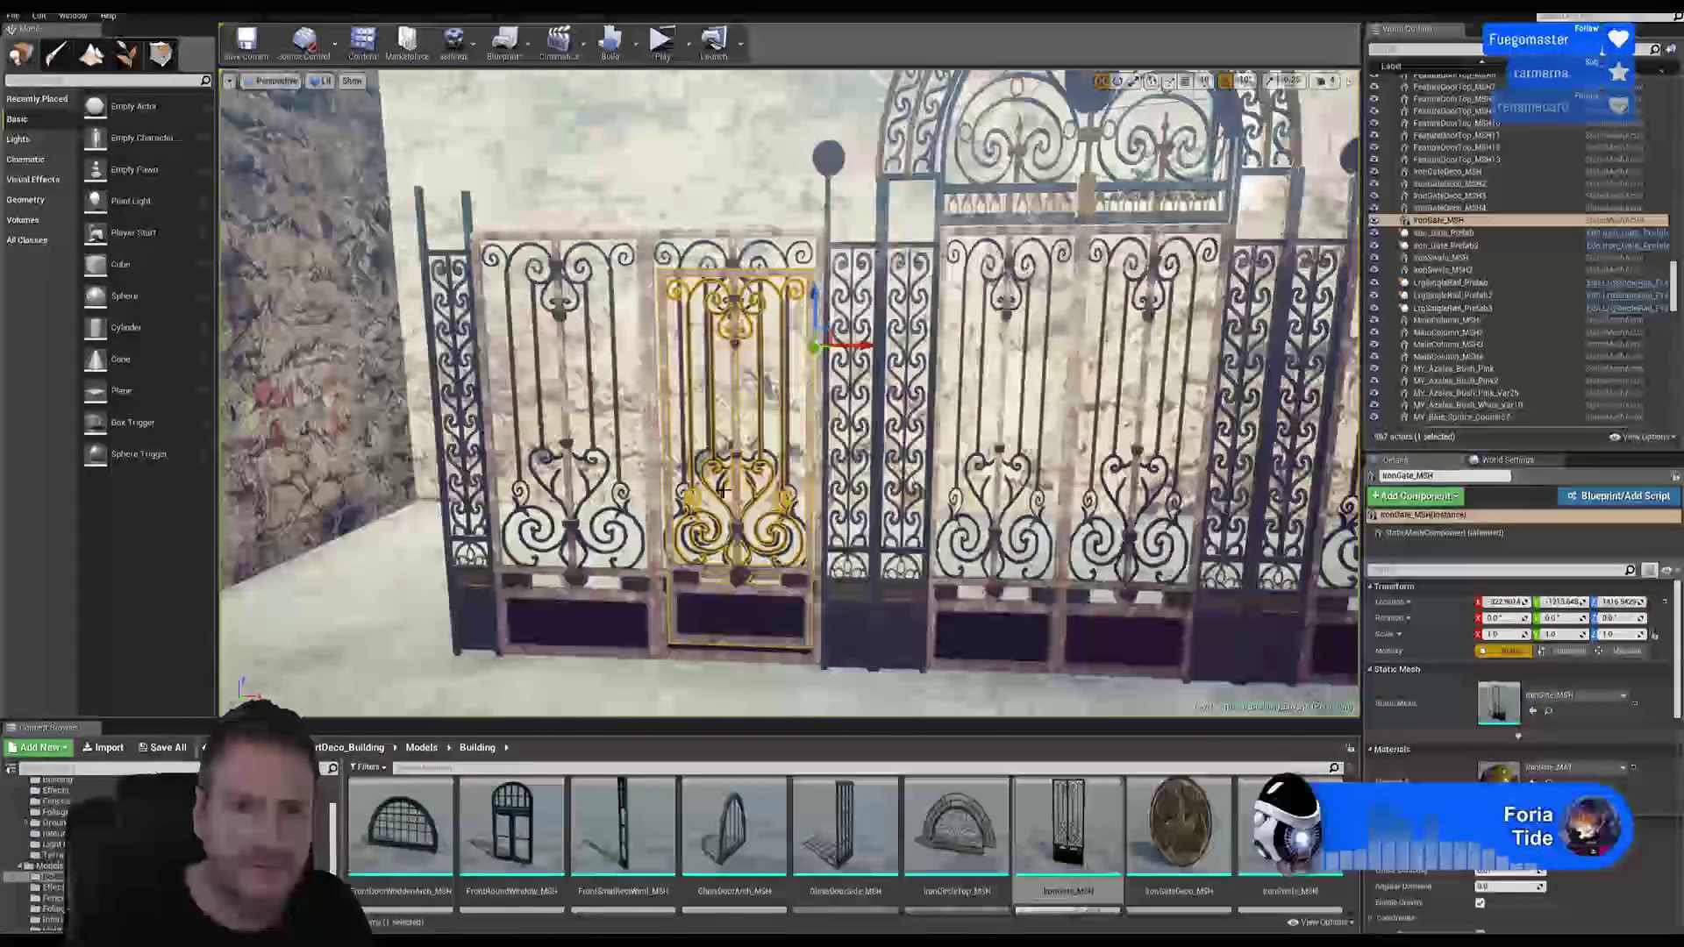
# Step: Scale the IronGate piece uniformly to about 1.15 and raise it to line up with the gate panel it overlaps
pyautogui.click(1133, 82)
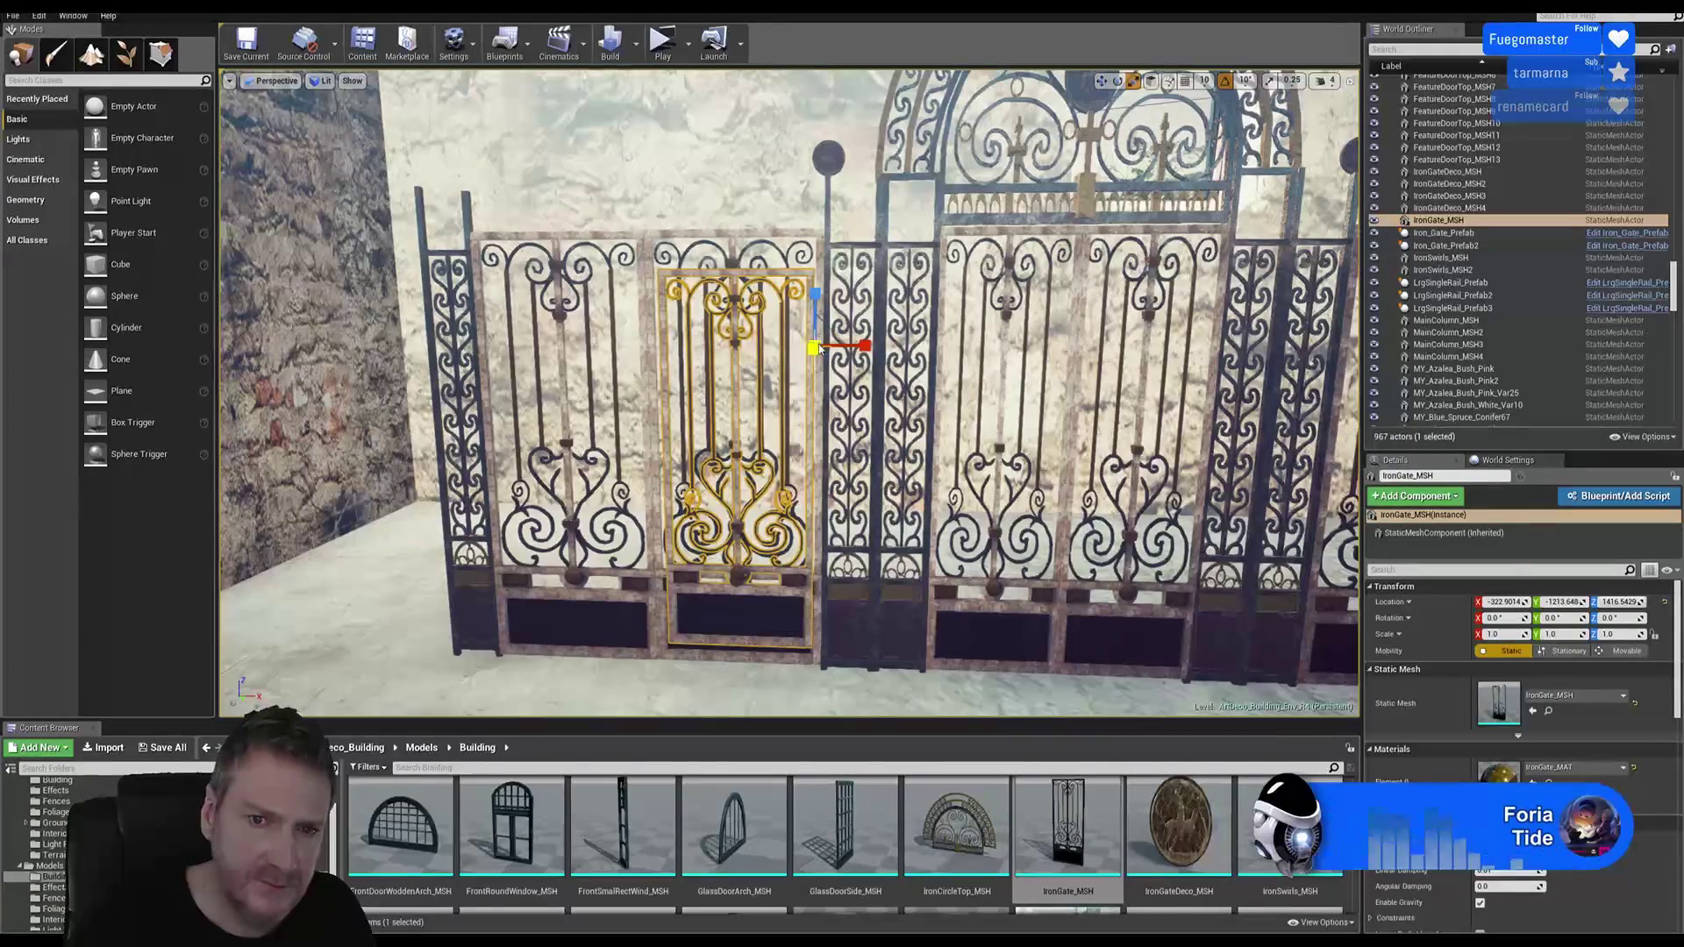
pyautogui.click(818, 305)
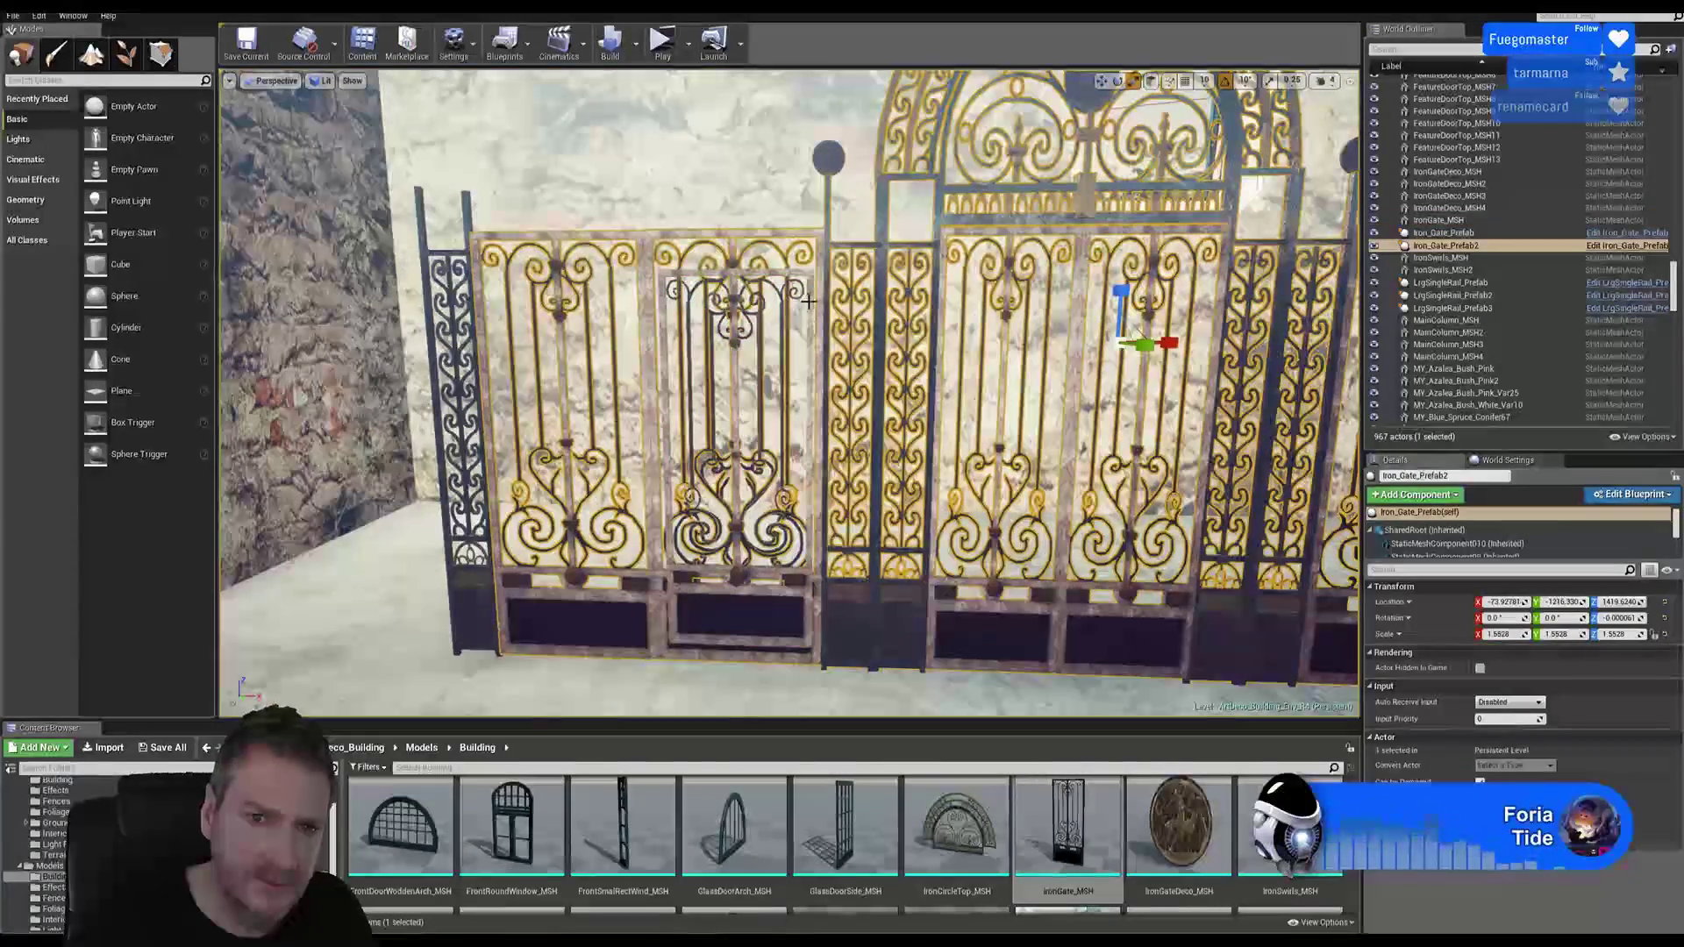
pyautogui.click(814, 345)
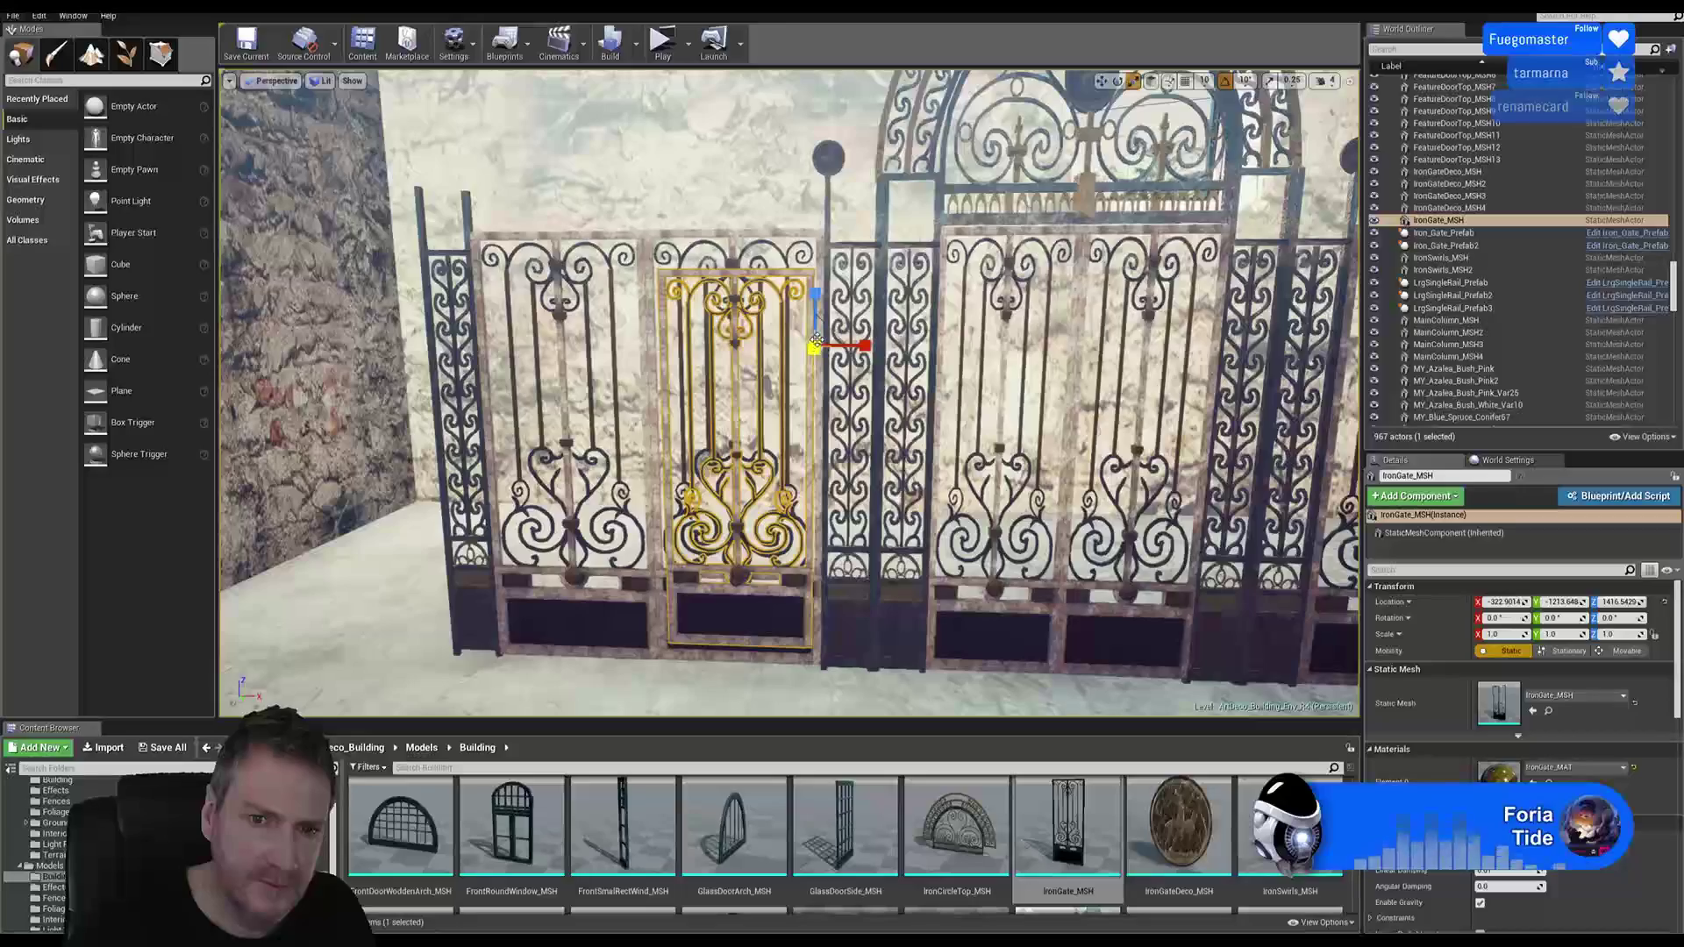
pyautogui.moveTo(825, 358); pyautogui.dragTo(855, 329, button='right')
pyautogui.moveTo(841, 309); pyautogui.dragTo(851, 292)
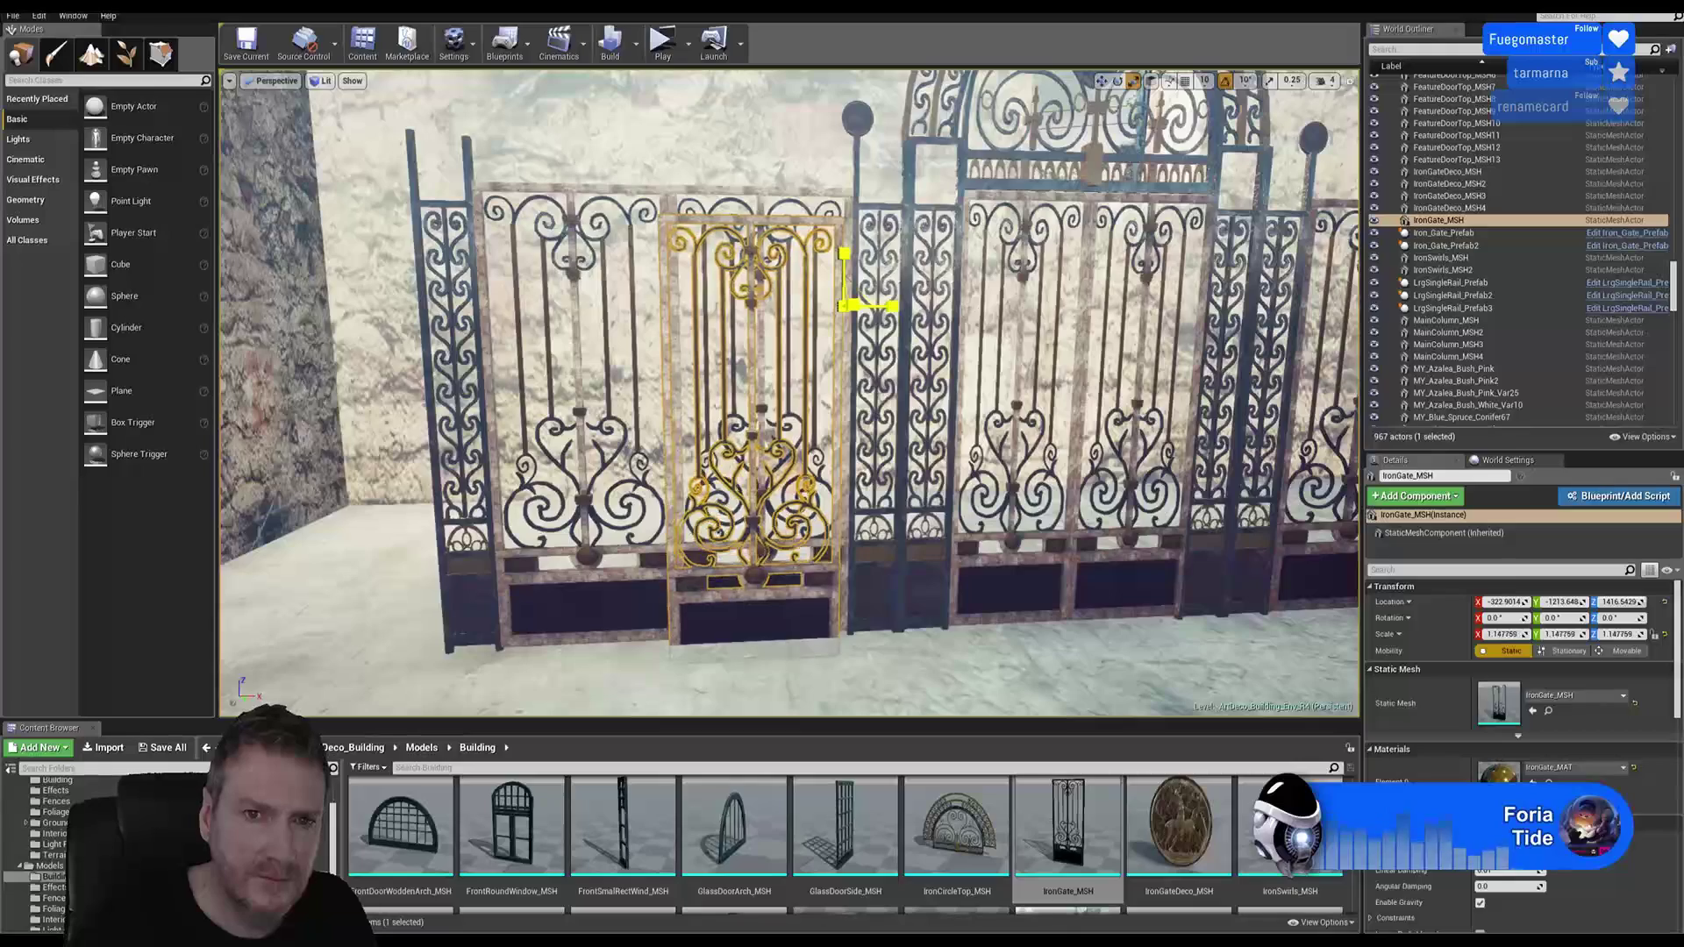
pyautogui.click(1102, 82)
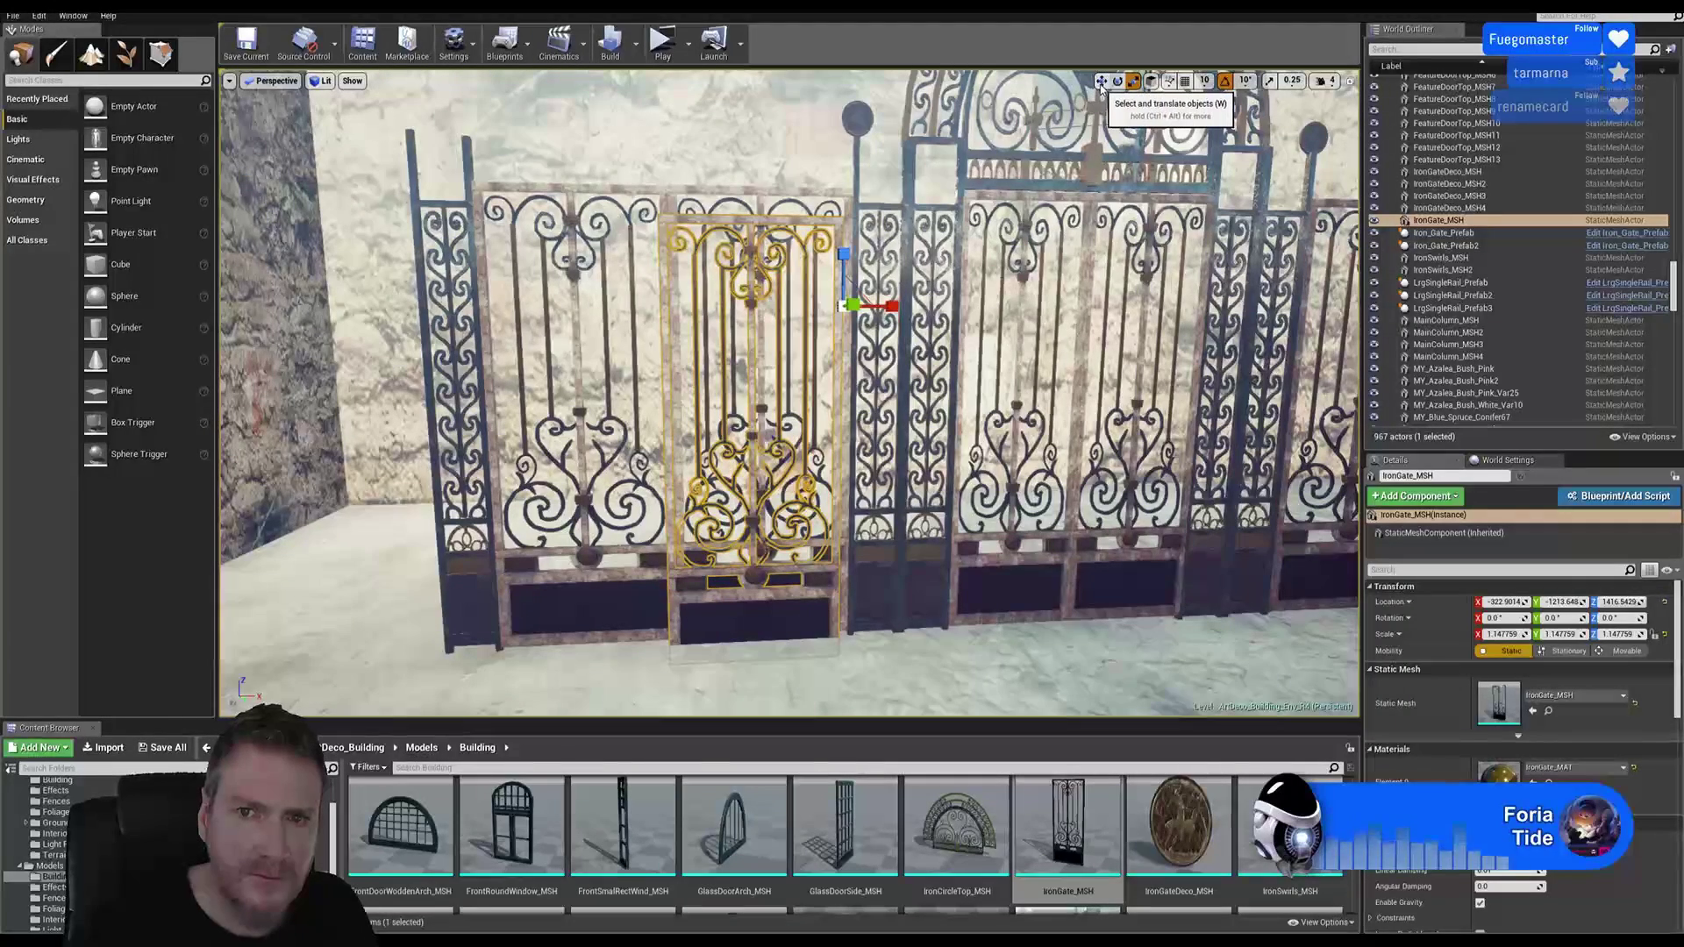
pyautogui.moveTo(845, 263); pyautogui.dragTo(858, 237)
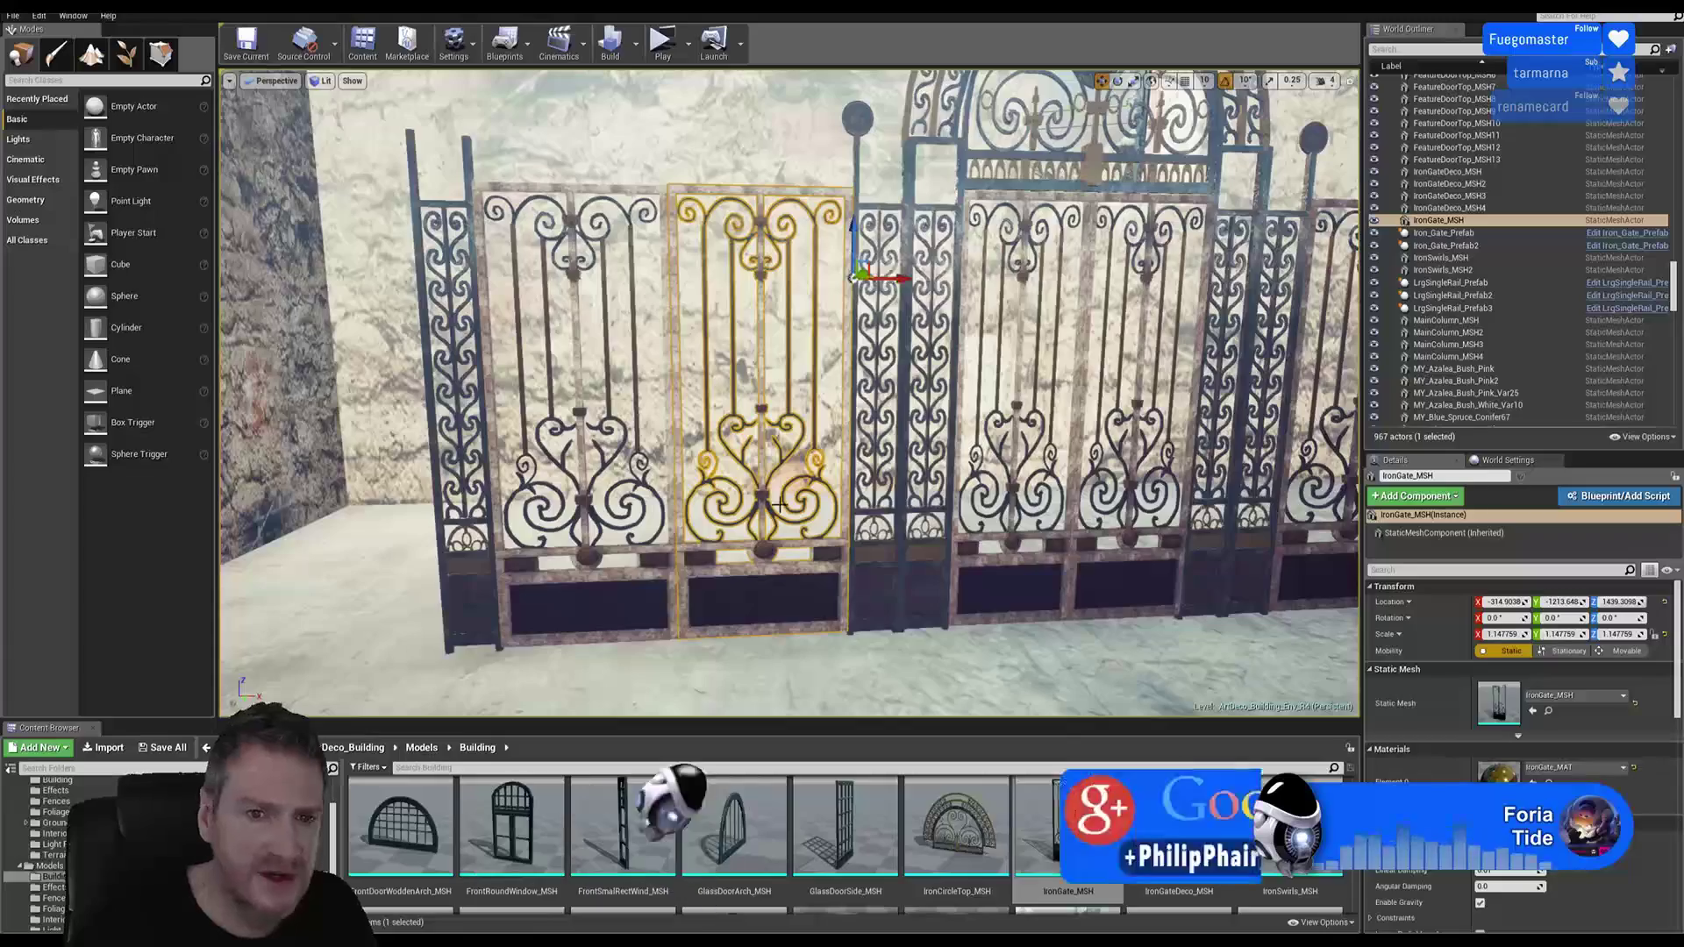
# Step: Slide the IronGate panel outward along the landing so it sits directly beyond the IronSwirls end post near the stone corner
pyautogui.moveTo(891, 281); pyautogui.dragTo(858, 281, button='right')
pyautogui.press('s')
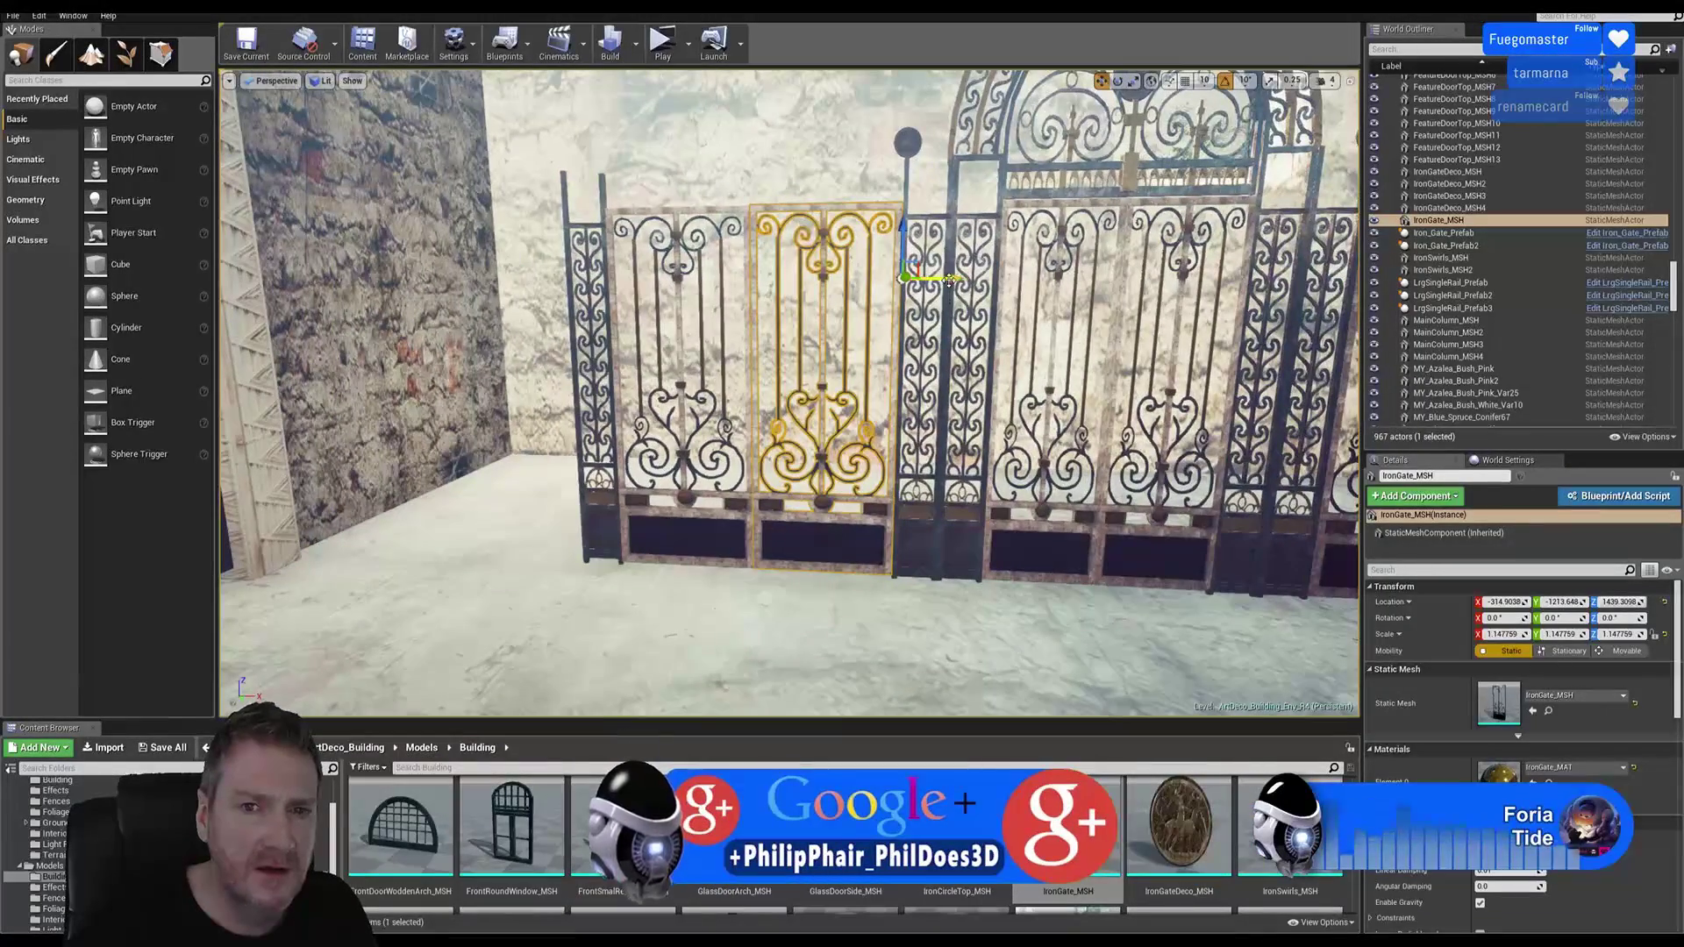
pyautogui.moveTo(950, 281); pyautogui.dragTo(610, 279)
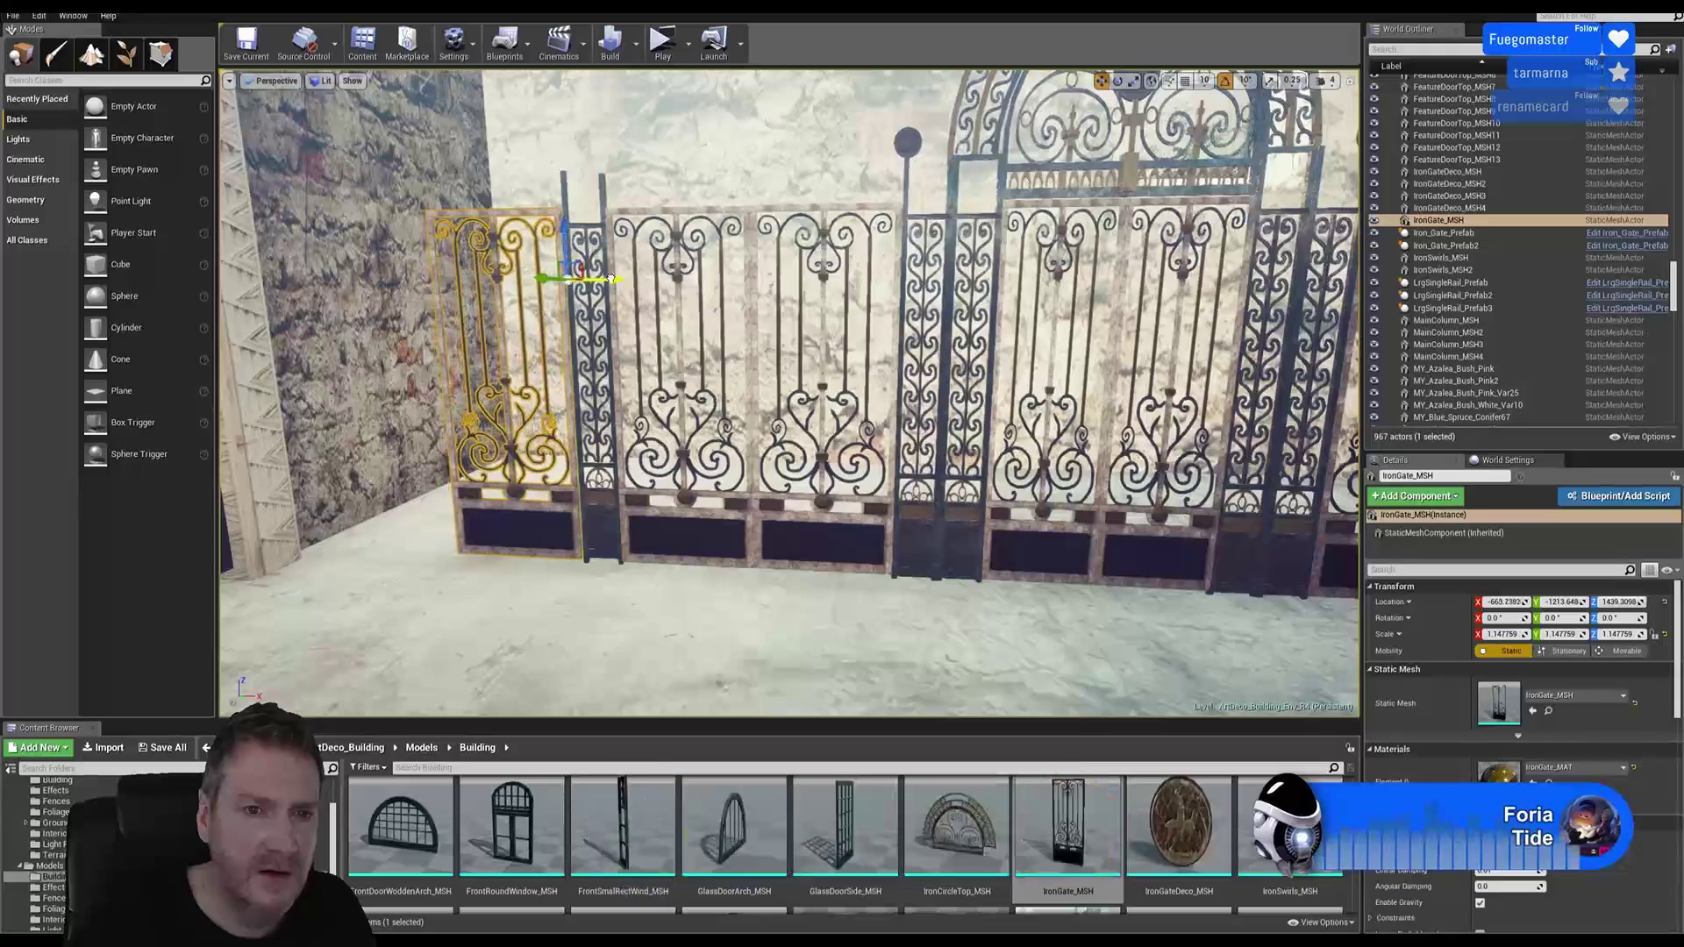
pyautogui.press('s')
pyautogui.moveTo(619, 334); pyautogui.dragTo(645, 361, button='right')
pyautogui.press('w')
pyautogui.press('s')
pyautogui.press('w')
pyautogui.press('s')
pyautogui.press('a')
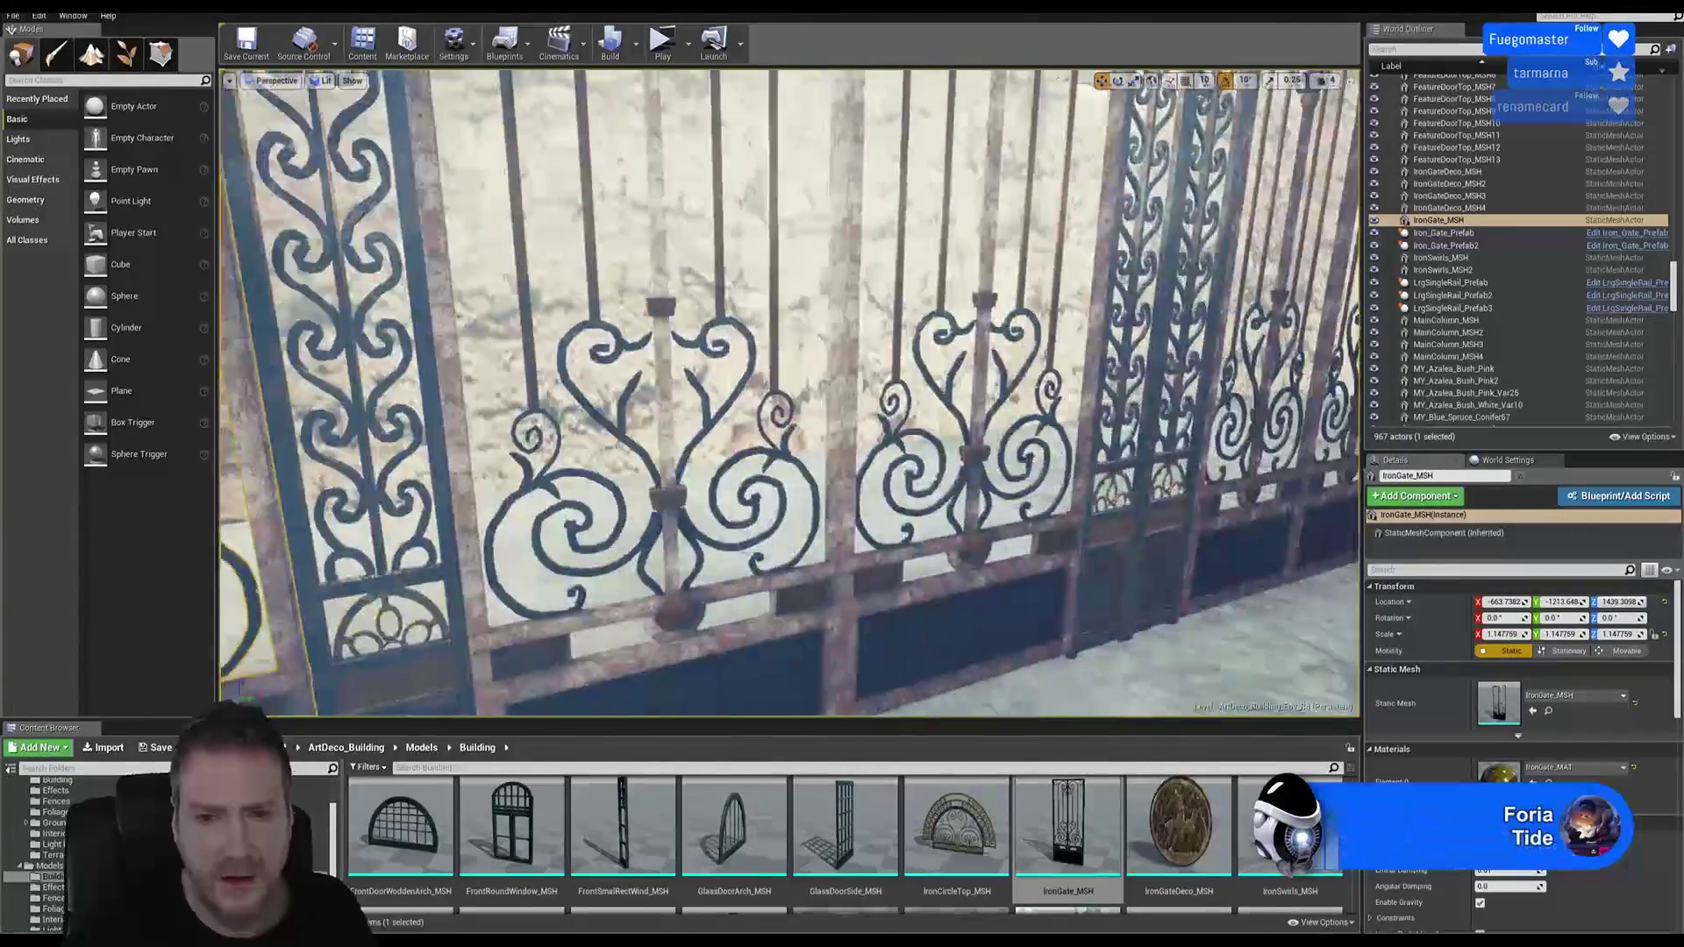
# Step: Align the outer IronGate panel in depth with the end post and the rest of the fence line
pyautogui.moveTo(645, 362); pyautogui.dragTo(478, 395, button='right')
pyautogui.press('d')
pyautogui.press('d')
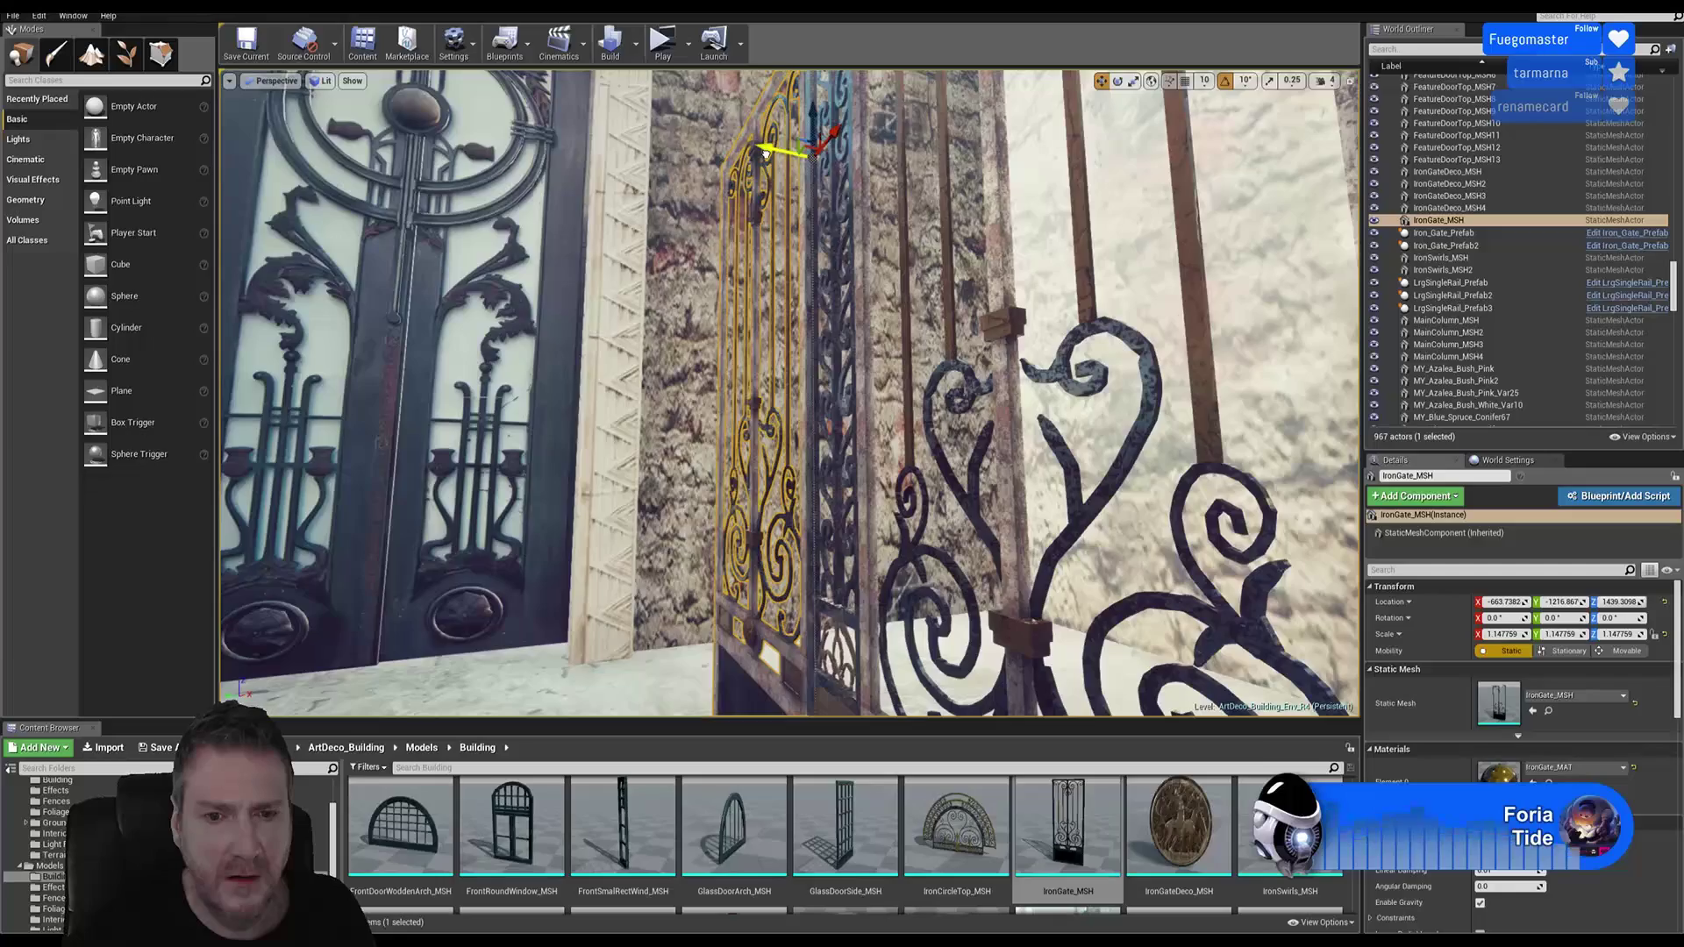
pyautogui.press('s')
pyautogui.moveTo(478, 395); pyautogui.dragTo(386, 400, button='right')
pyautogui.moveTo(438, 649); pyautogui.dragTo(709, 654, button='right')
pyautogui.press('s')
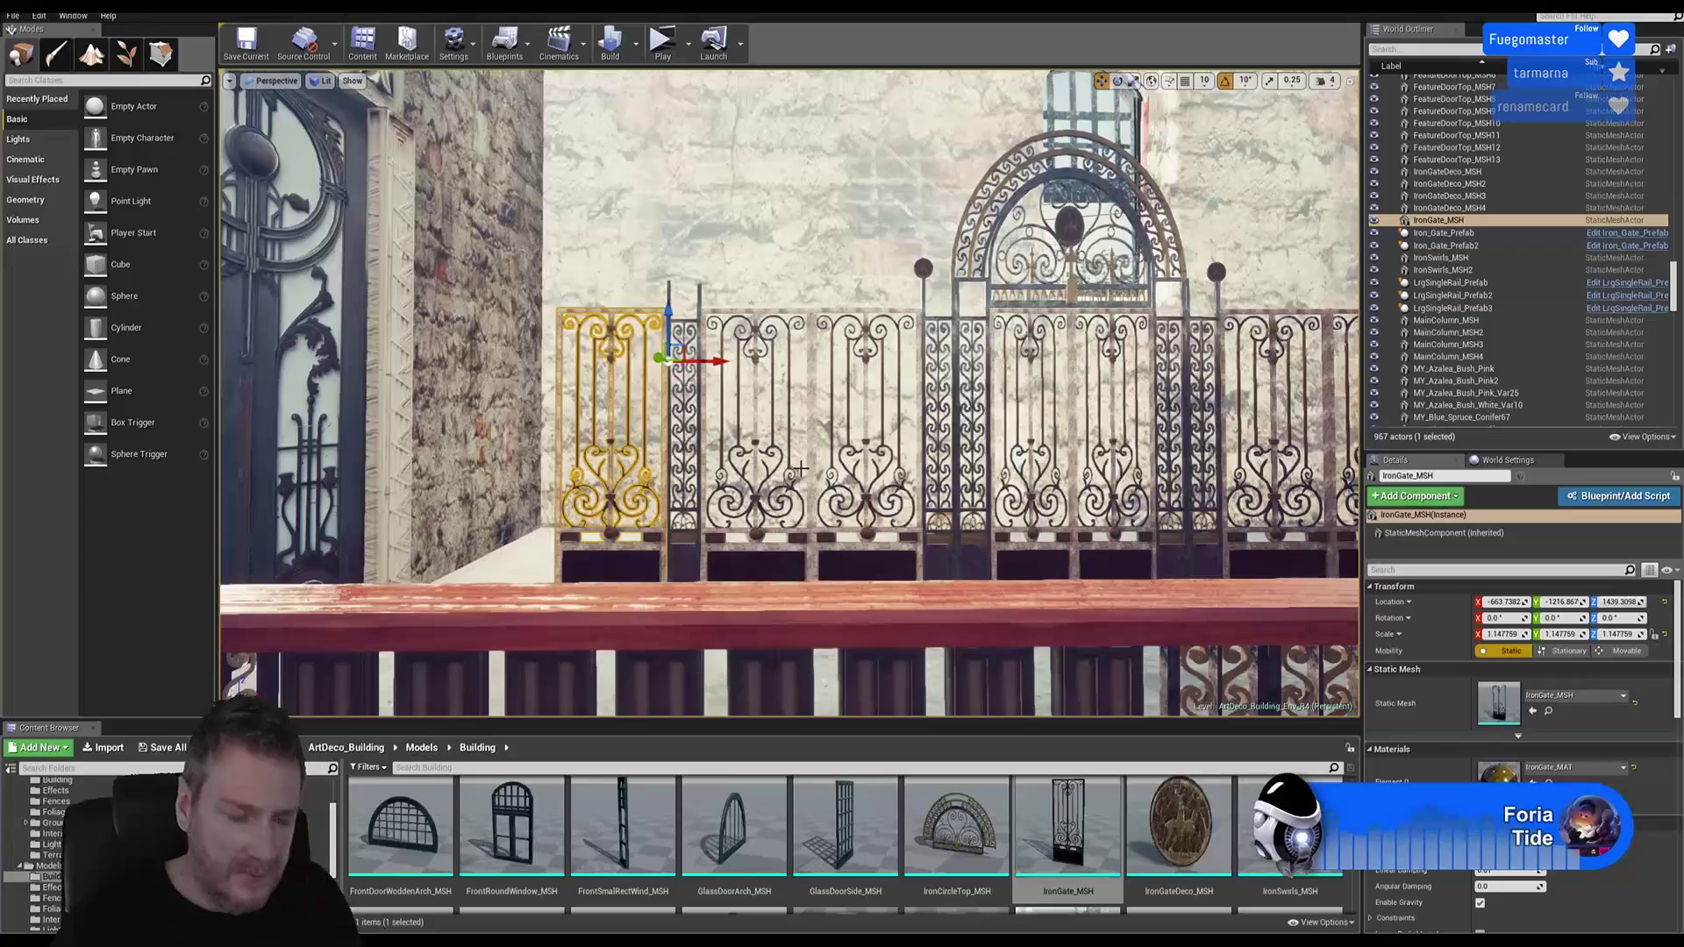
# Step: Duplicate the outer IronGate panel and slide the copy outward toward the stone corner, leaving a post-wide gap between the two panels
pyautogui.moveTo(1001, 445); pyautogui.dragTo(955, 453, button='right')
pyautogui.press('s')
pyautogui.press('e')
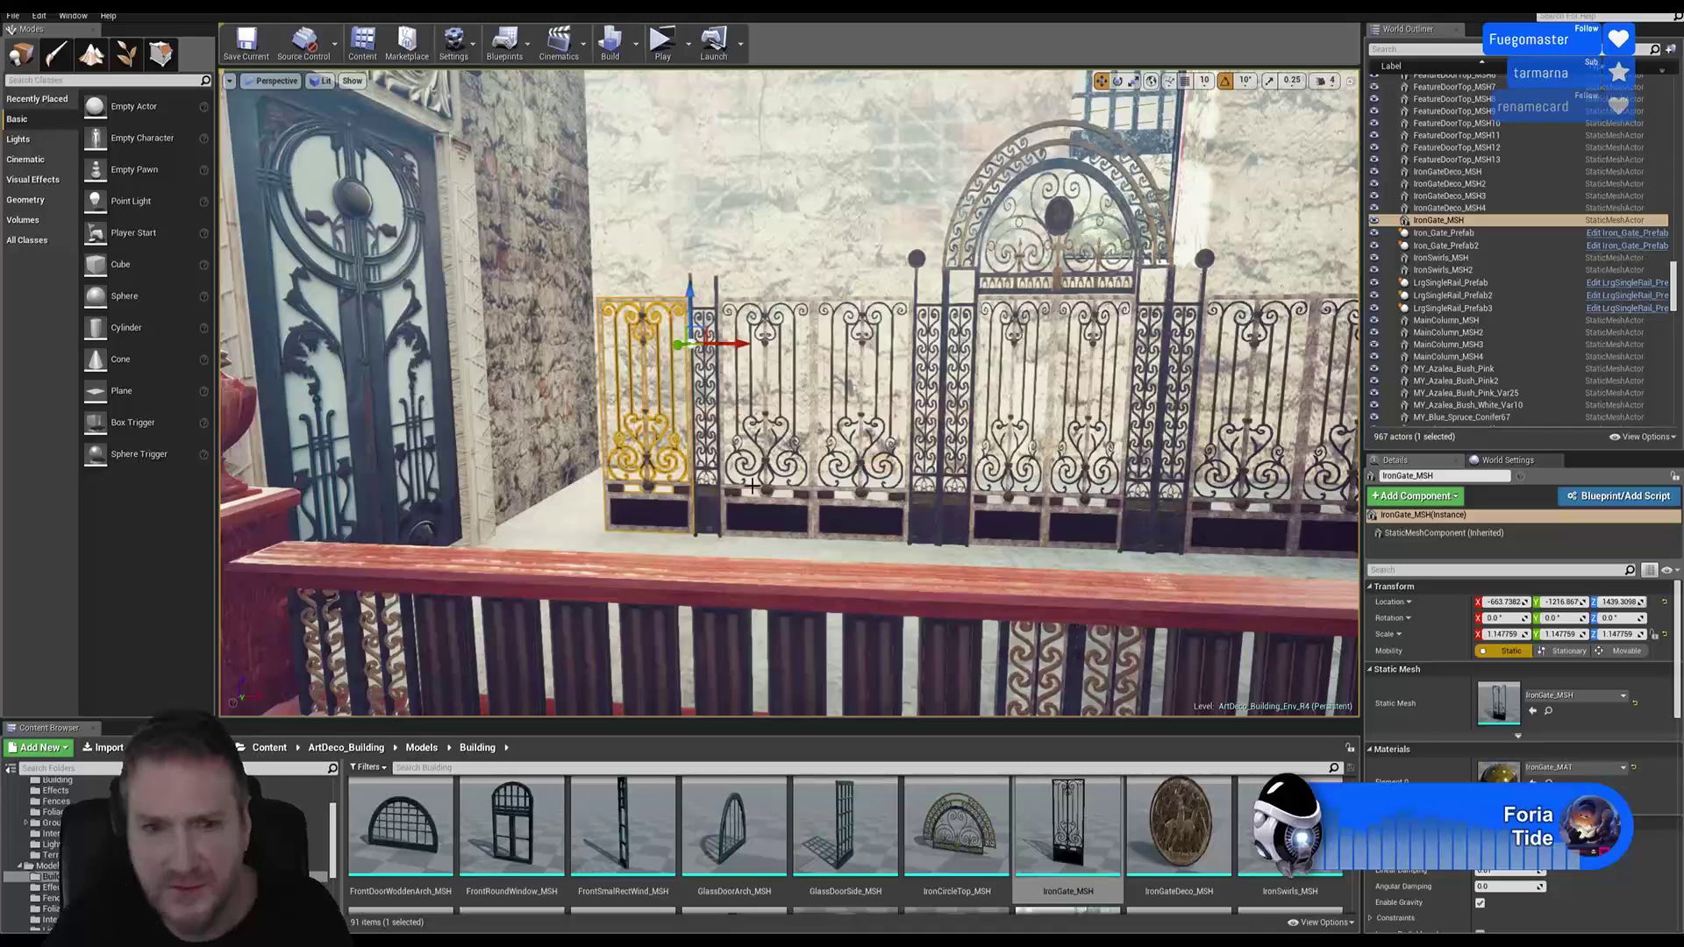
pyautogui.rightClick(625, 301)
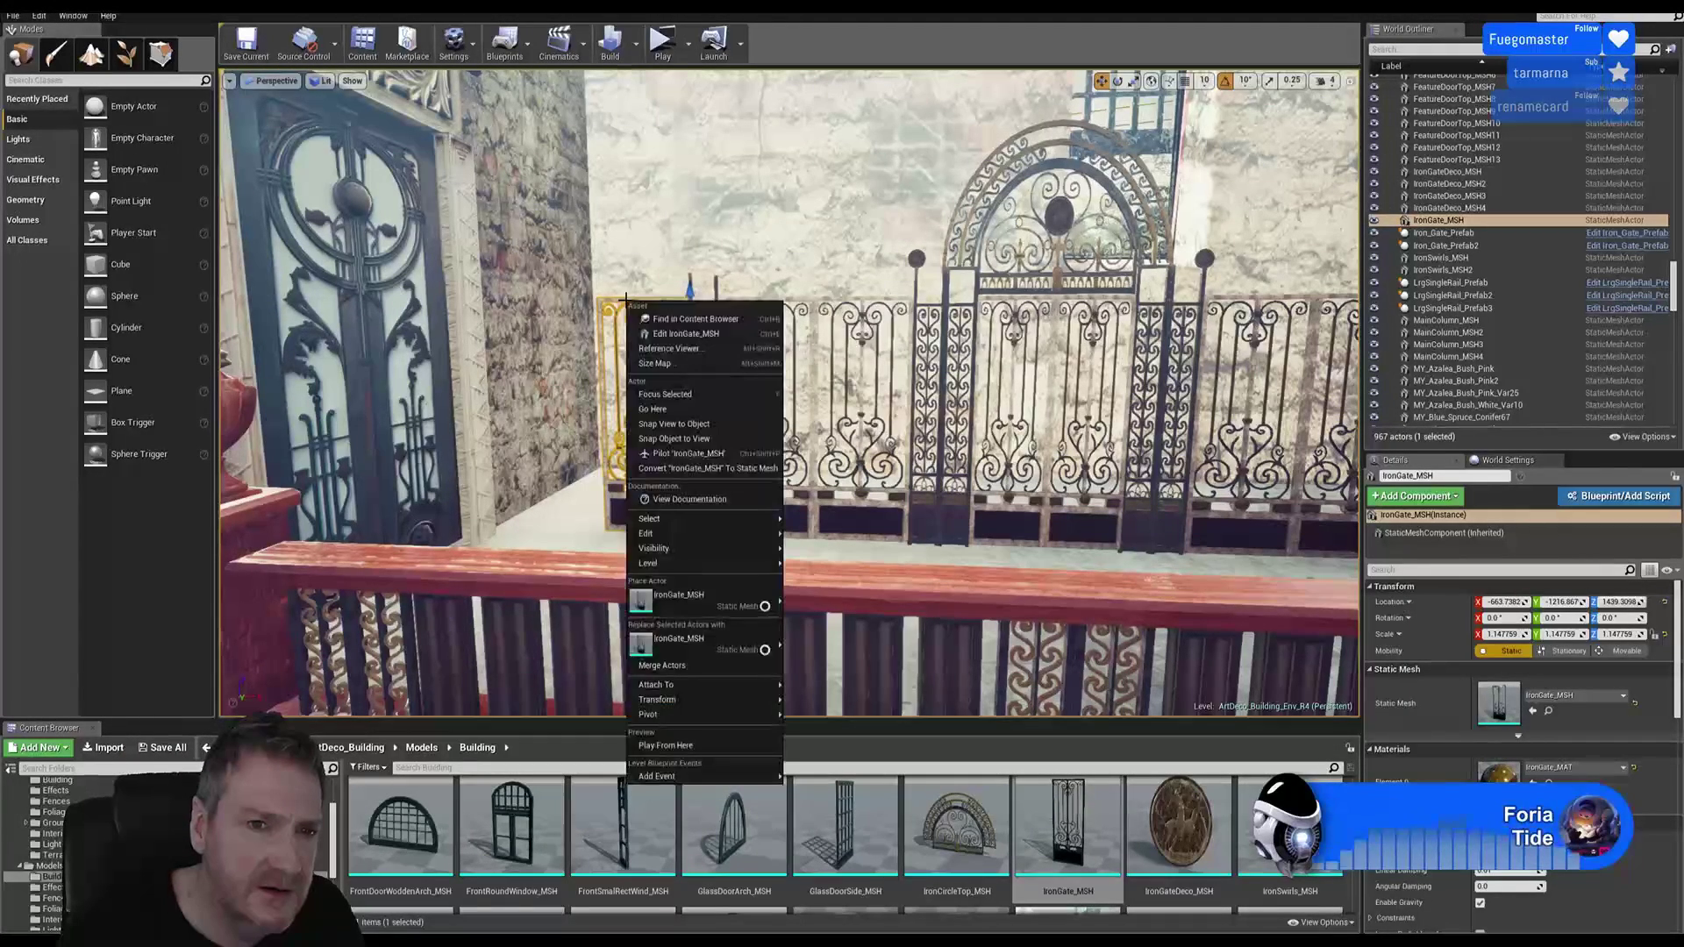
pyautogui.moveTo(674, 535)
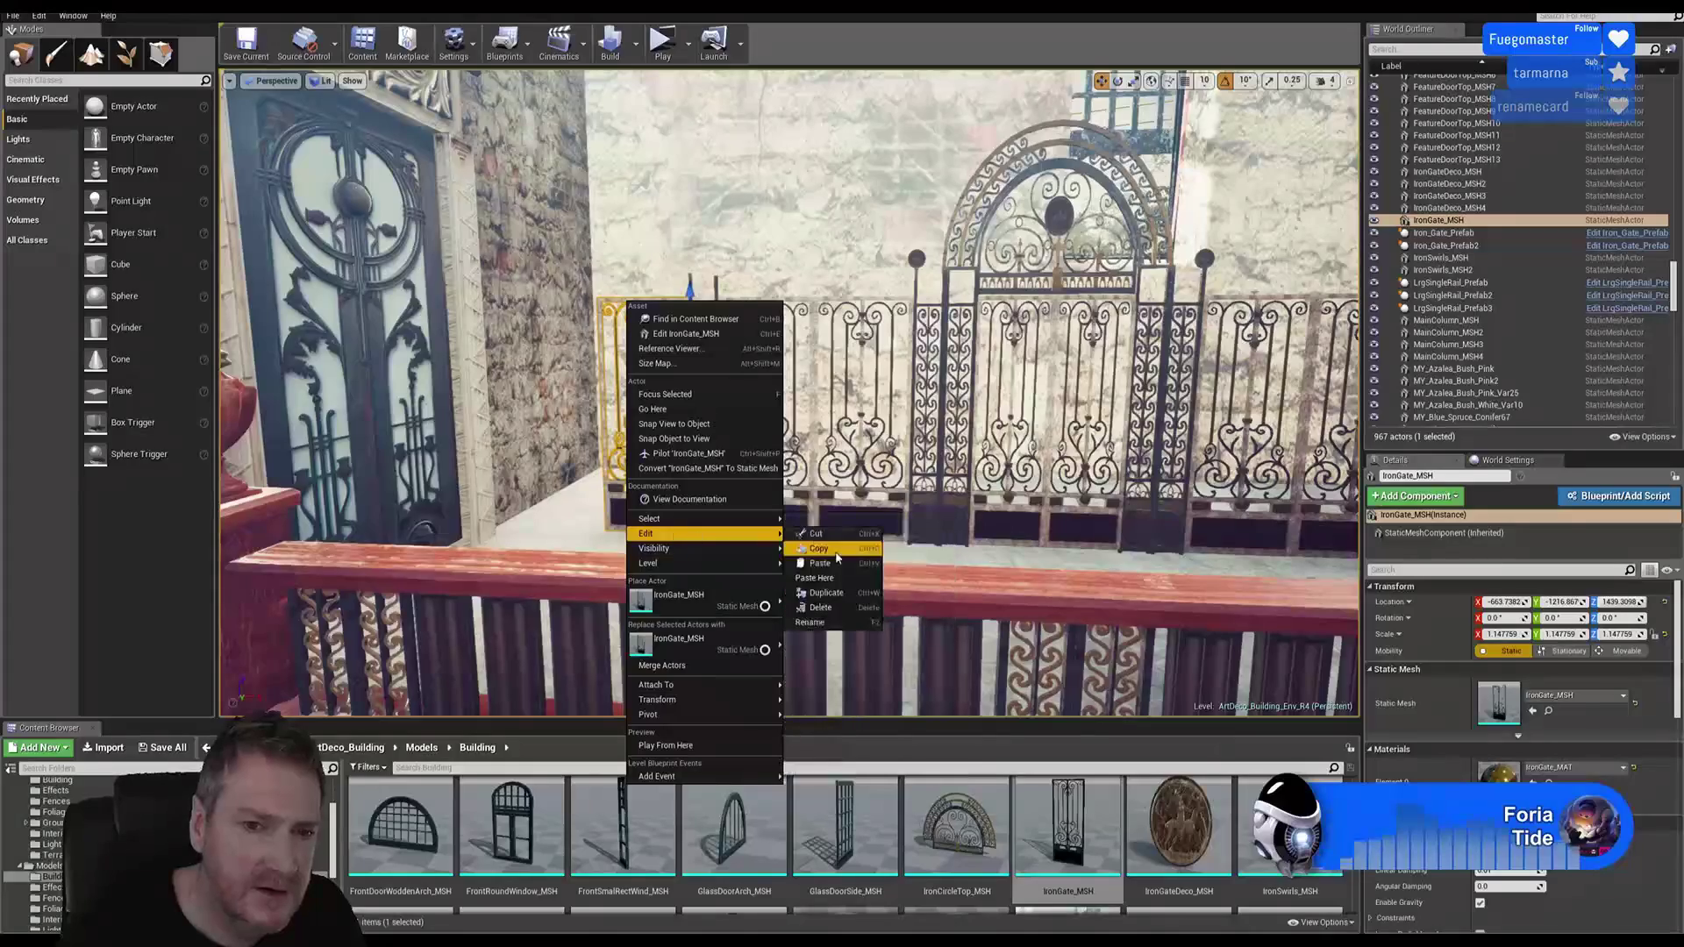
pyautogui.click(816, 576)
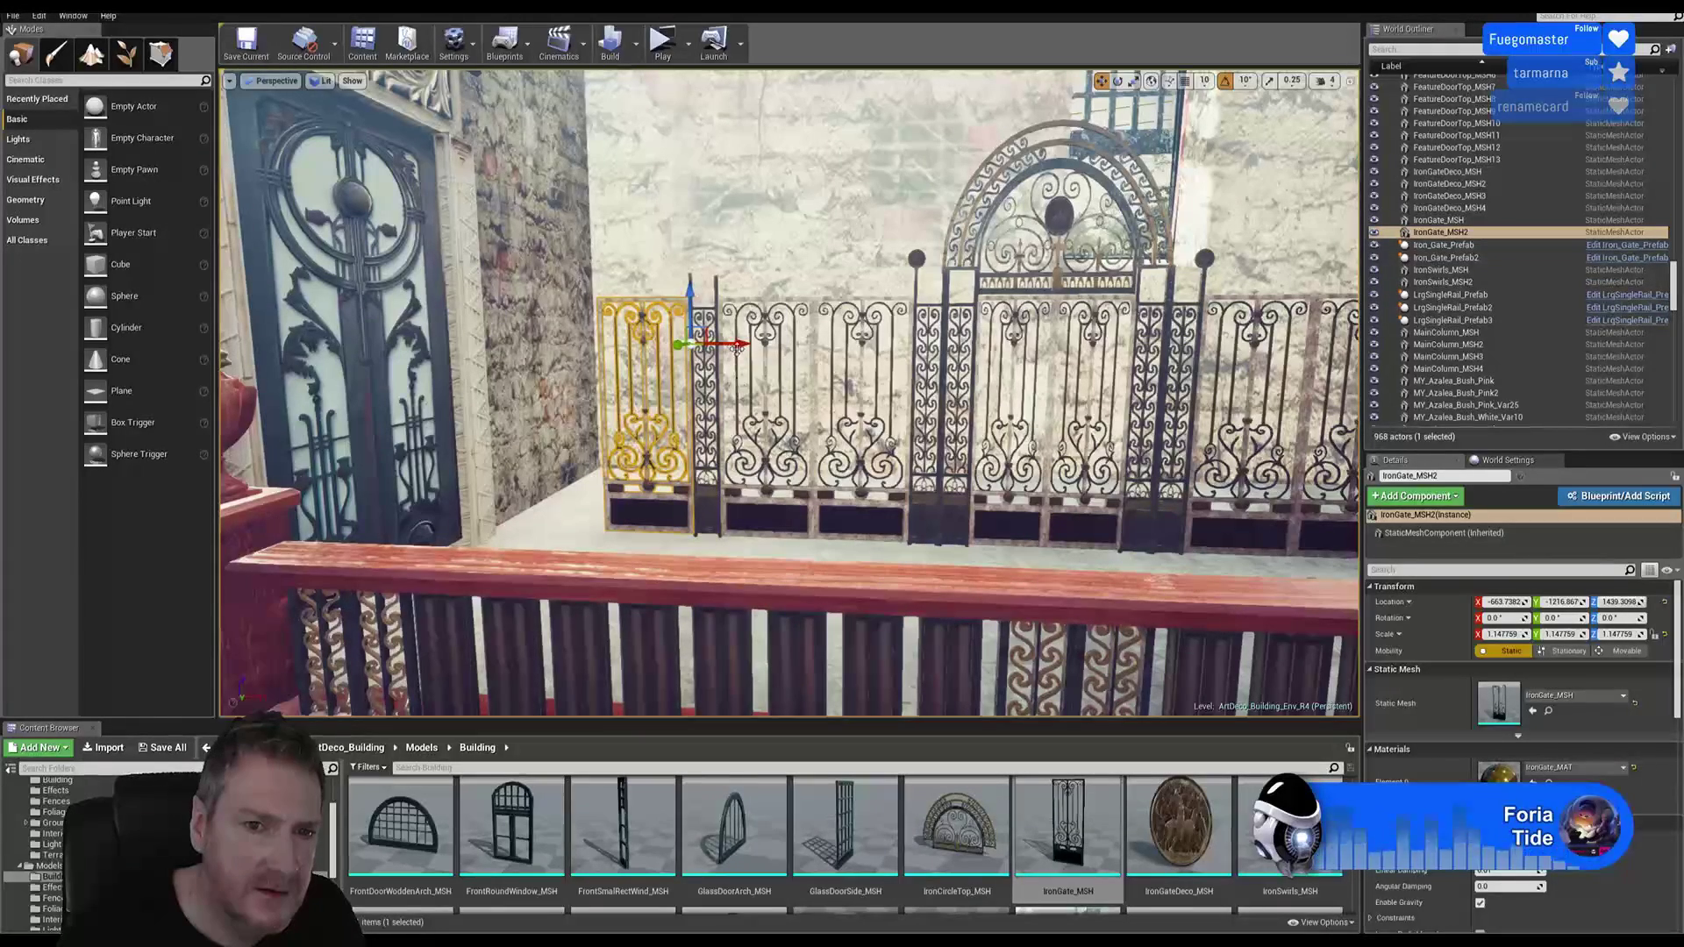
pyautogui.moveTo(728, 344); pyautogui.dragTo(609, 358)
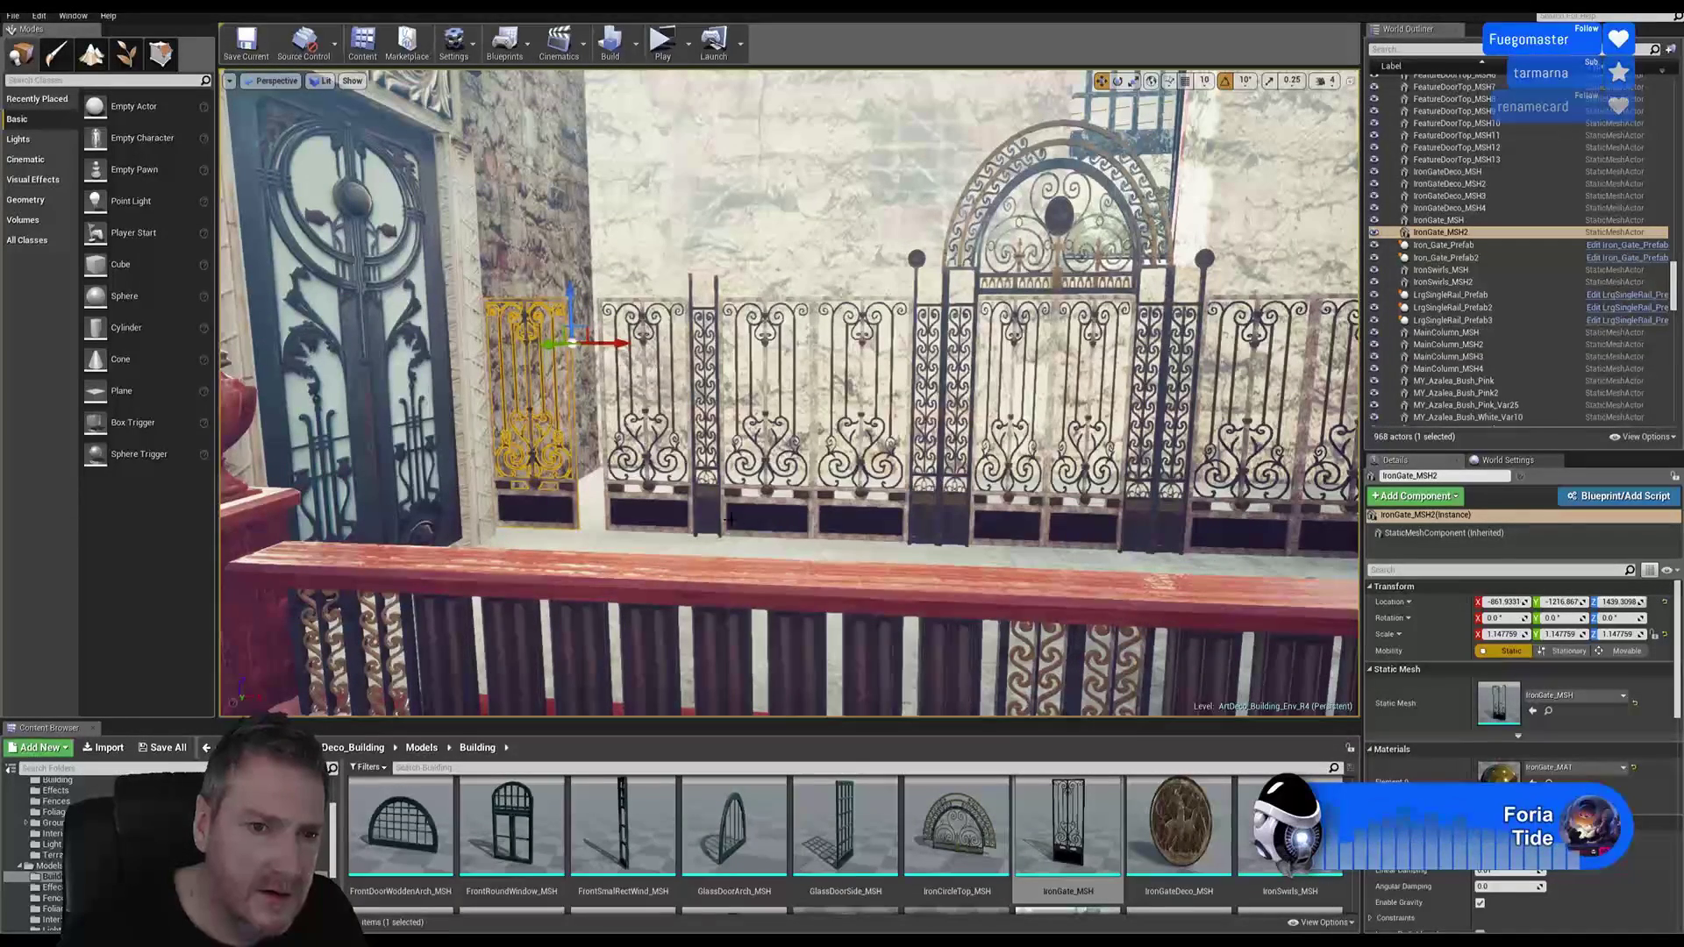
# Step: Duplicate the IronSwirls end post and slide the copy into the gap between the two outermost IronGate panels
pyautogui.click(706, 504)
pyautogui.rightClick(707, 504)
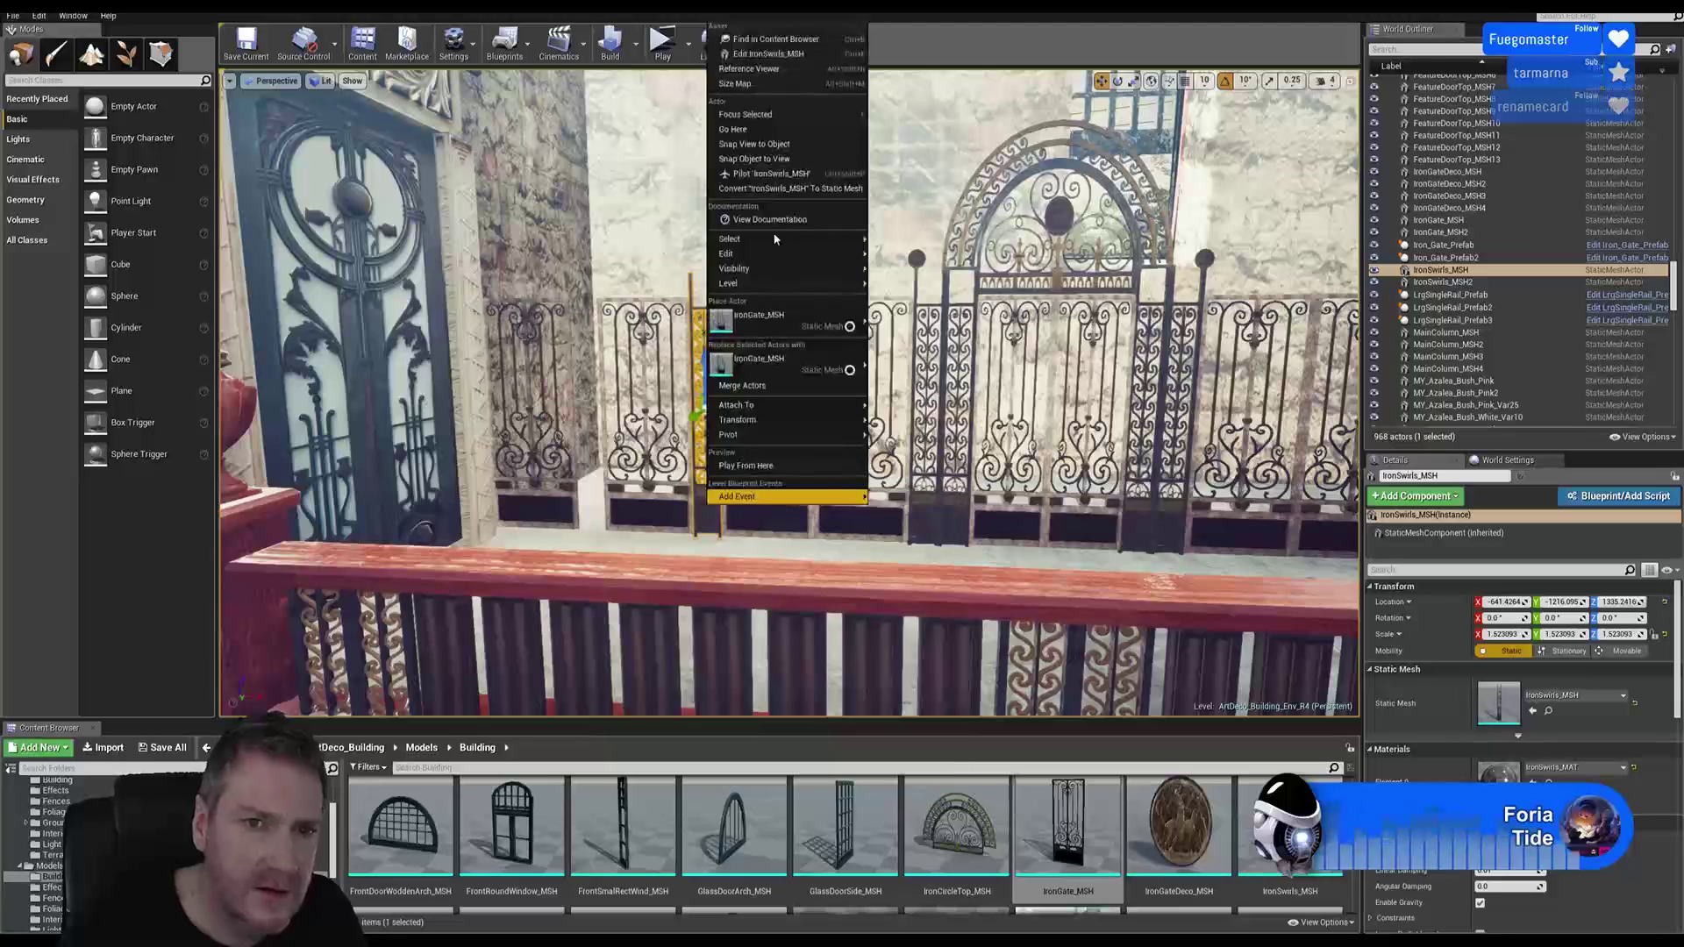
pyautogui.moveTo(758, 249)
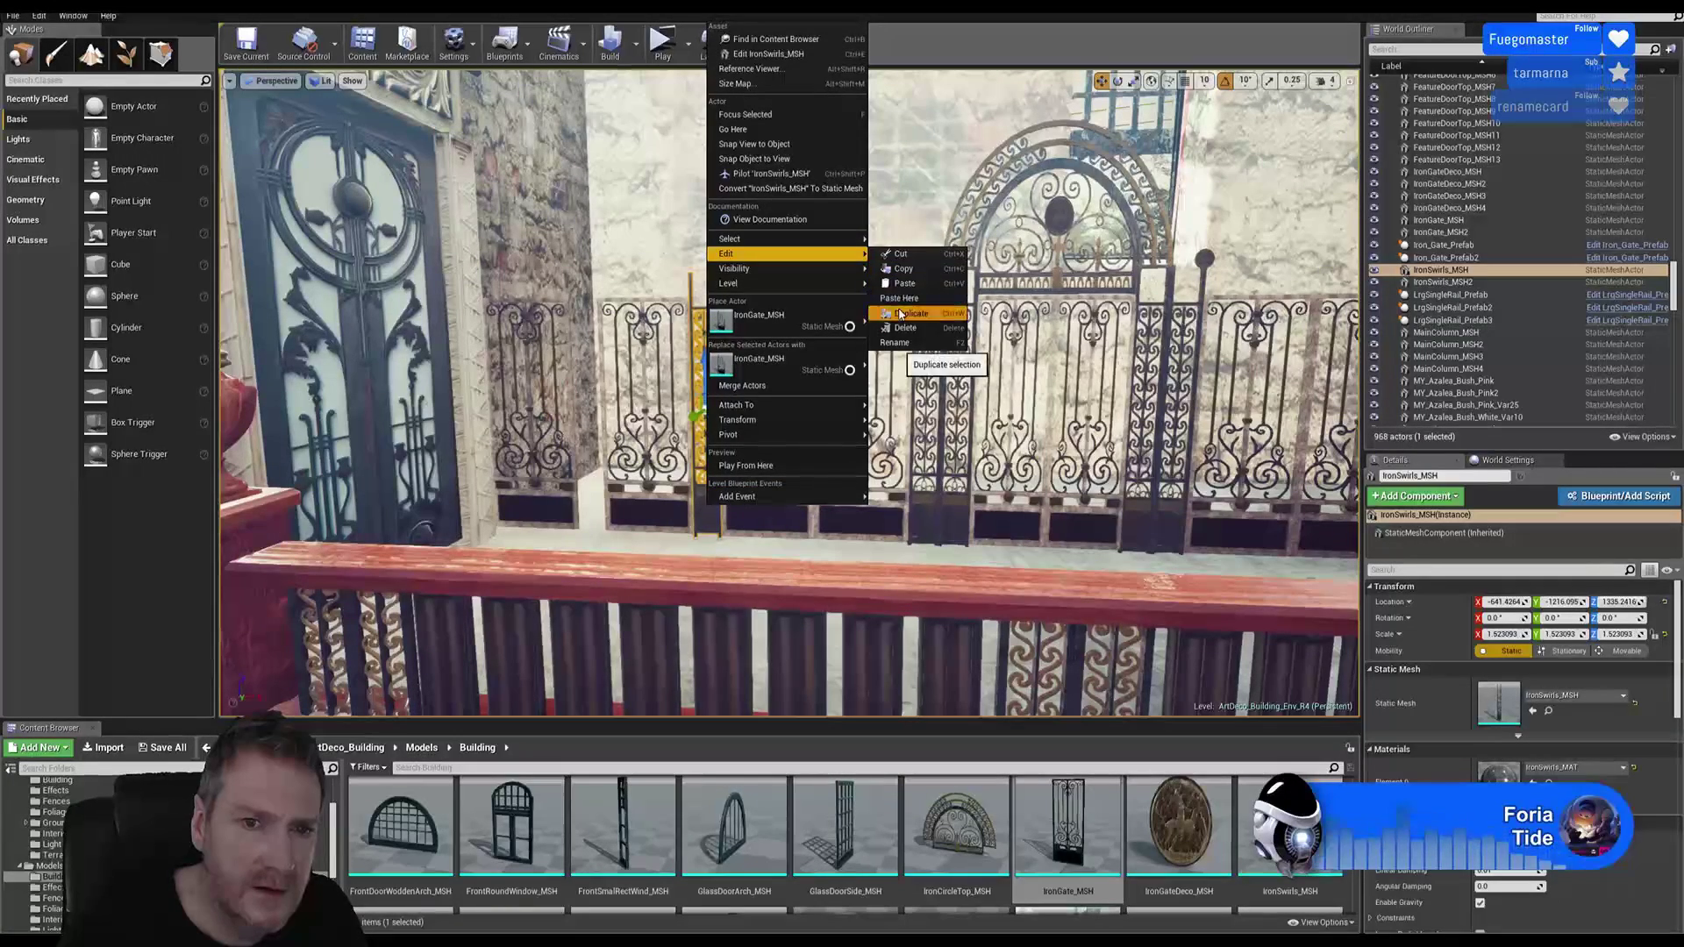
pyautogui.click(908, 313)
pyautogui.moveTo(751, 410); pyautogui.dragTo(628, 411)
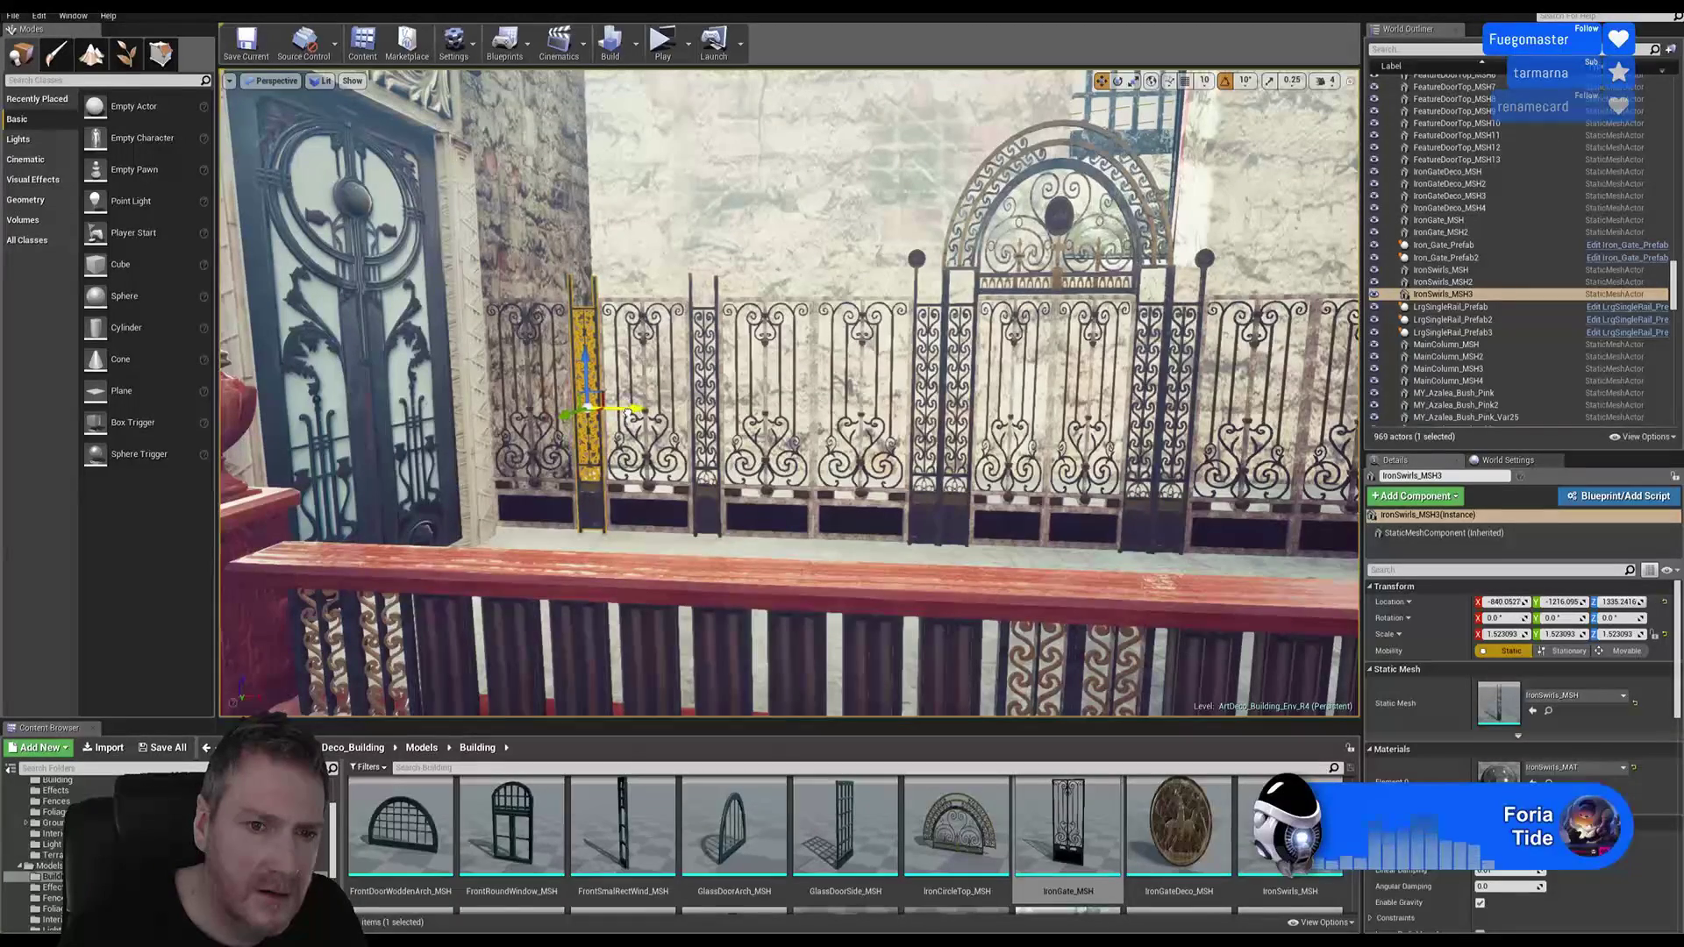
pyautogui.moveTo(649, 430); pyautogui.dragTo(684, 392, button='right')
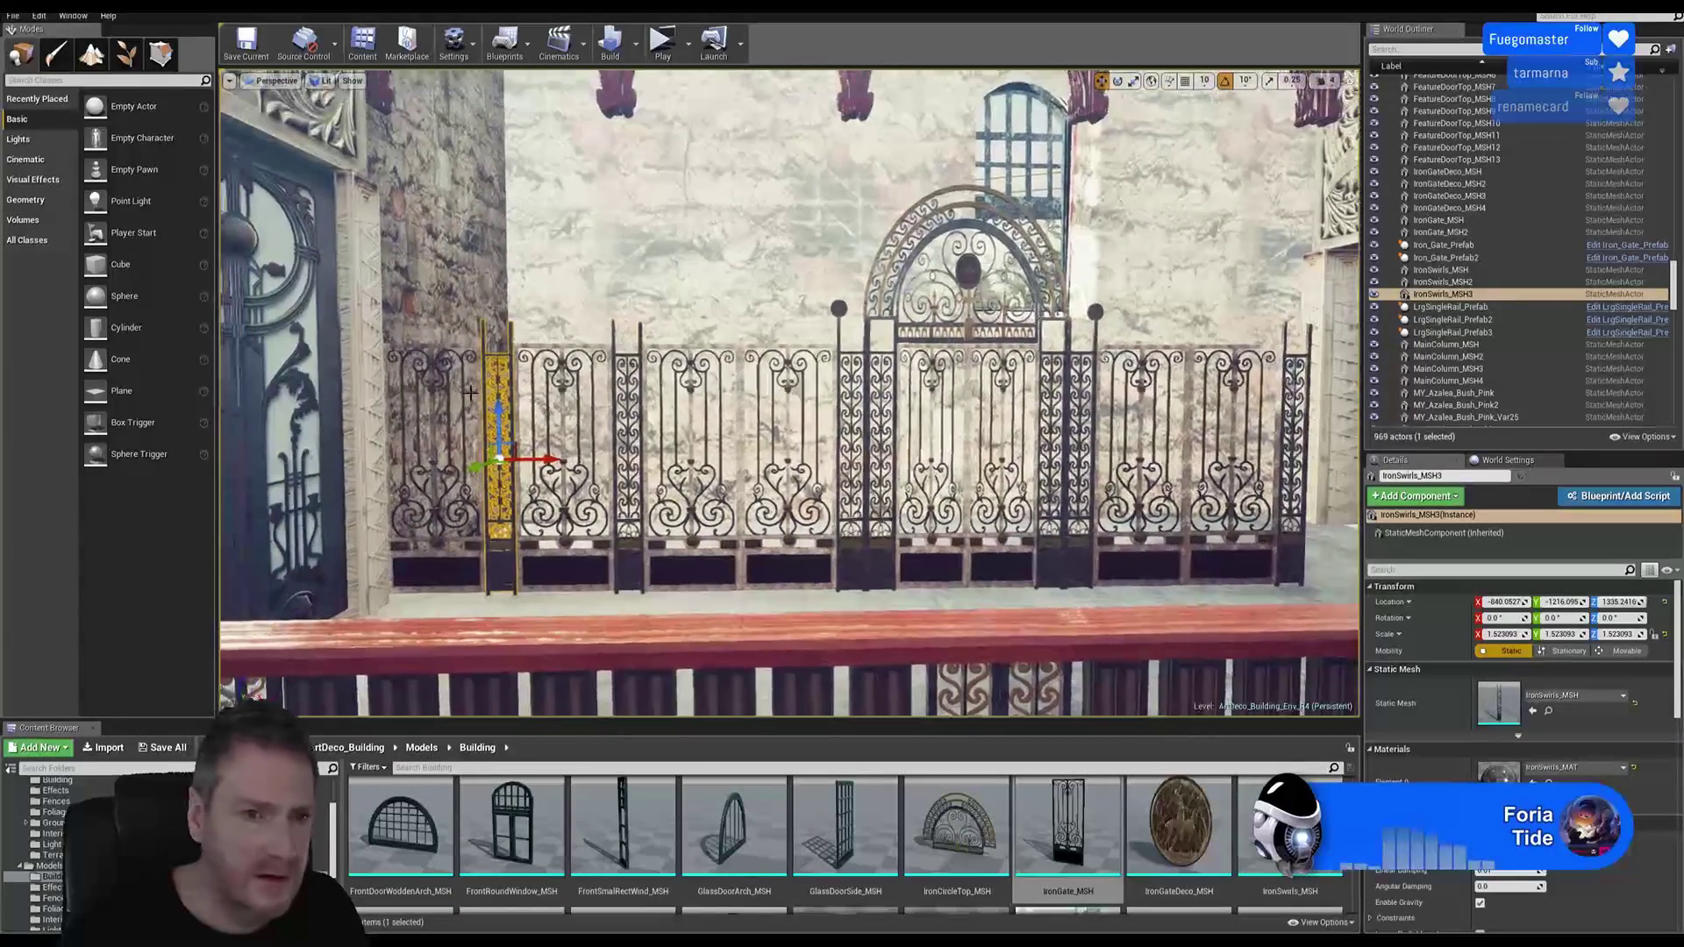
# Step: Duplicate the two outer IronGate panels together with the IronSwirls post between them
pyautogui.keyDown('ctrl'); pyautogui.click(430, 355); pyautogui.keyUp('ctrl')
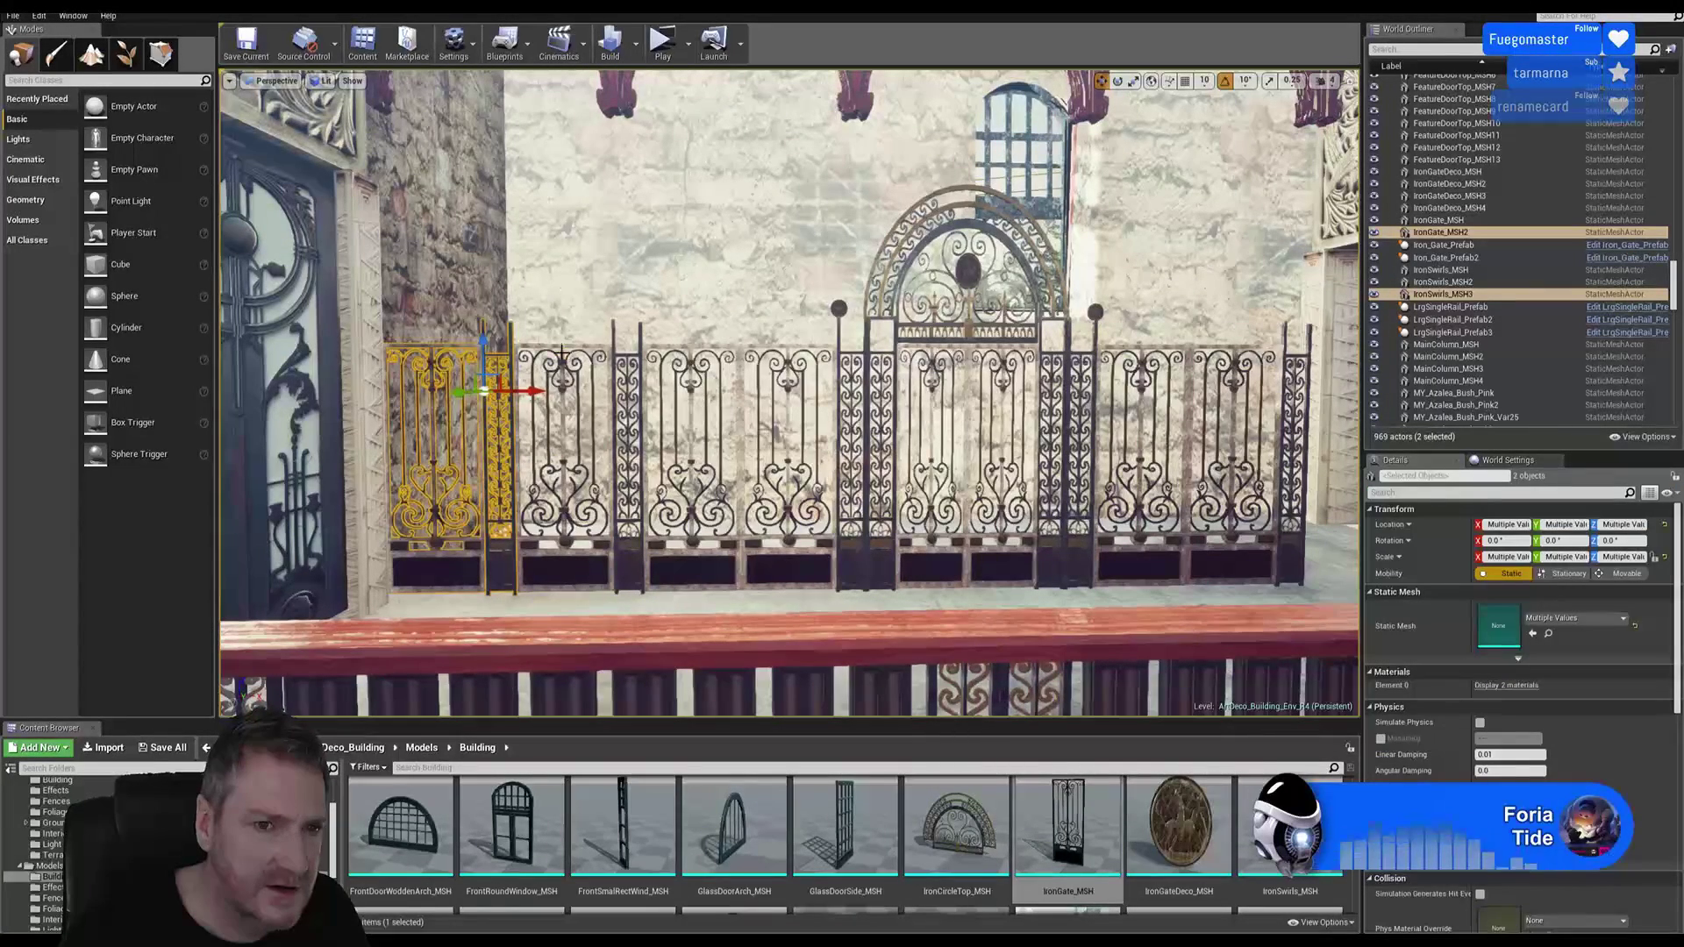
pyautogui.keyDown('ctrl'); pyautogui.click(561, 353); pyautogui.keyUp('ctrl')
pyautogui.rightClick(561, 354)
pyautogui.moveTo(630, 568)
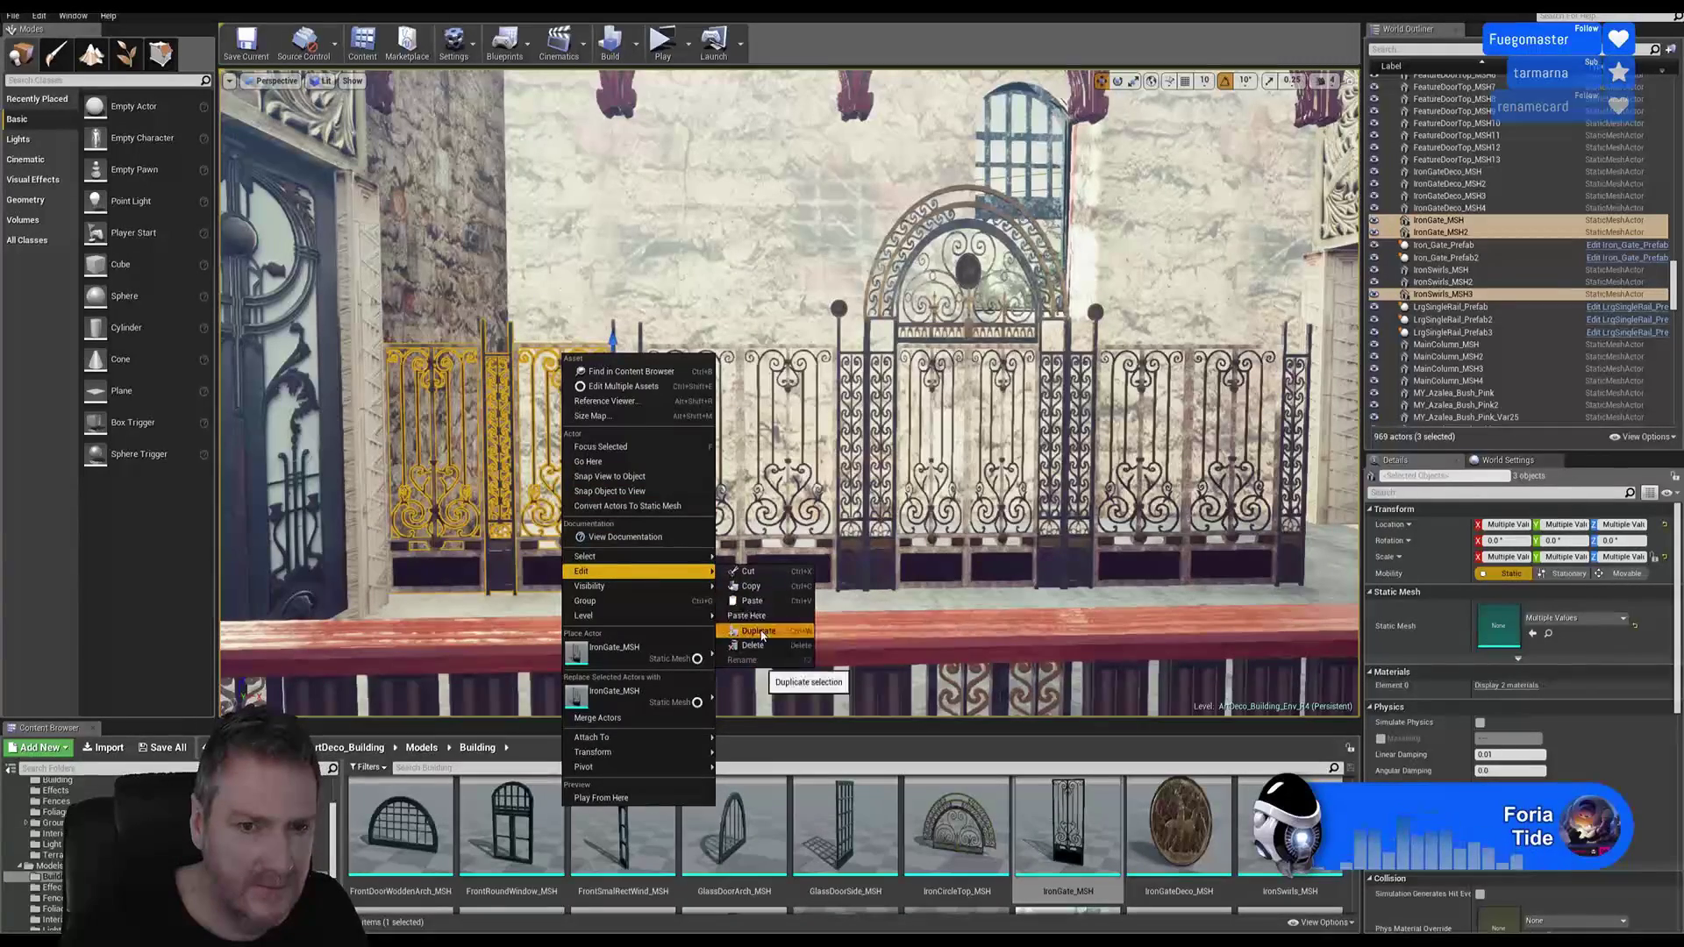
pyautogui.click(760, 632)
# Step: Slide the duplicated panels and post to the landing's opposite end, directly beyond the IronSwirls end post near the carved wooden door
pyautogui.moveTo(544, 460); pyautogui.dragTo(1076, 457)
pyautogui.moveTo(1075, 457); pyautogui.dragTo(1246, 439, button='middle')
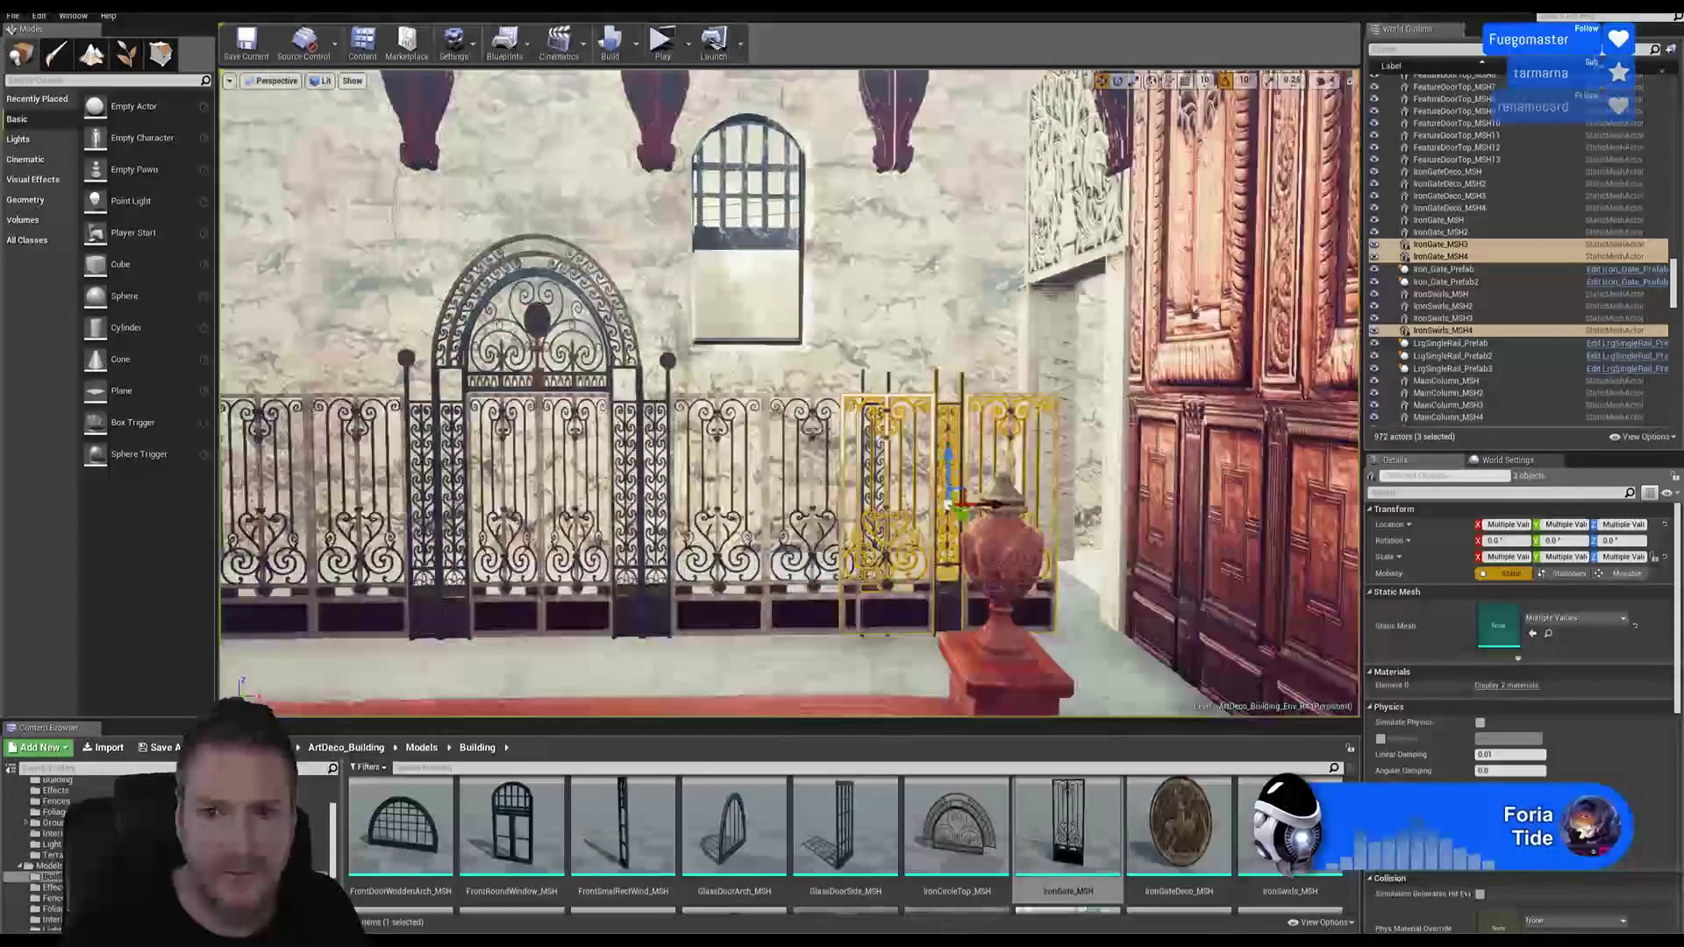
pyautogui.moveTo(1071, 456); pyautogui.dragTo(1067, 495, button='right')
pyautogui.moveTo(944, 501); pyautogui.dragTo(996, 487)
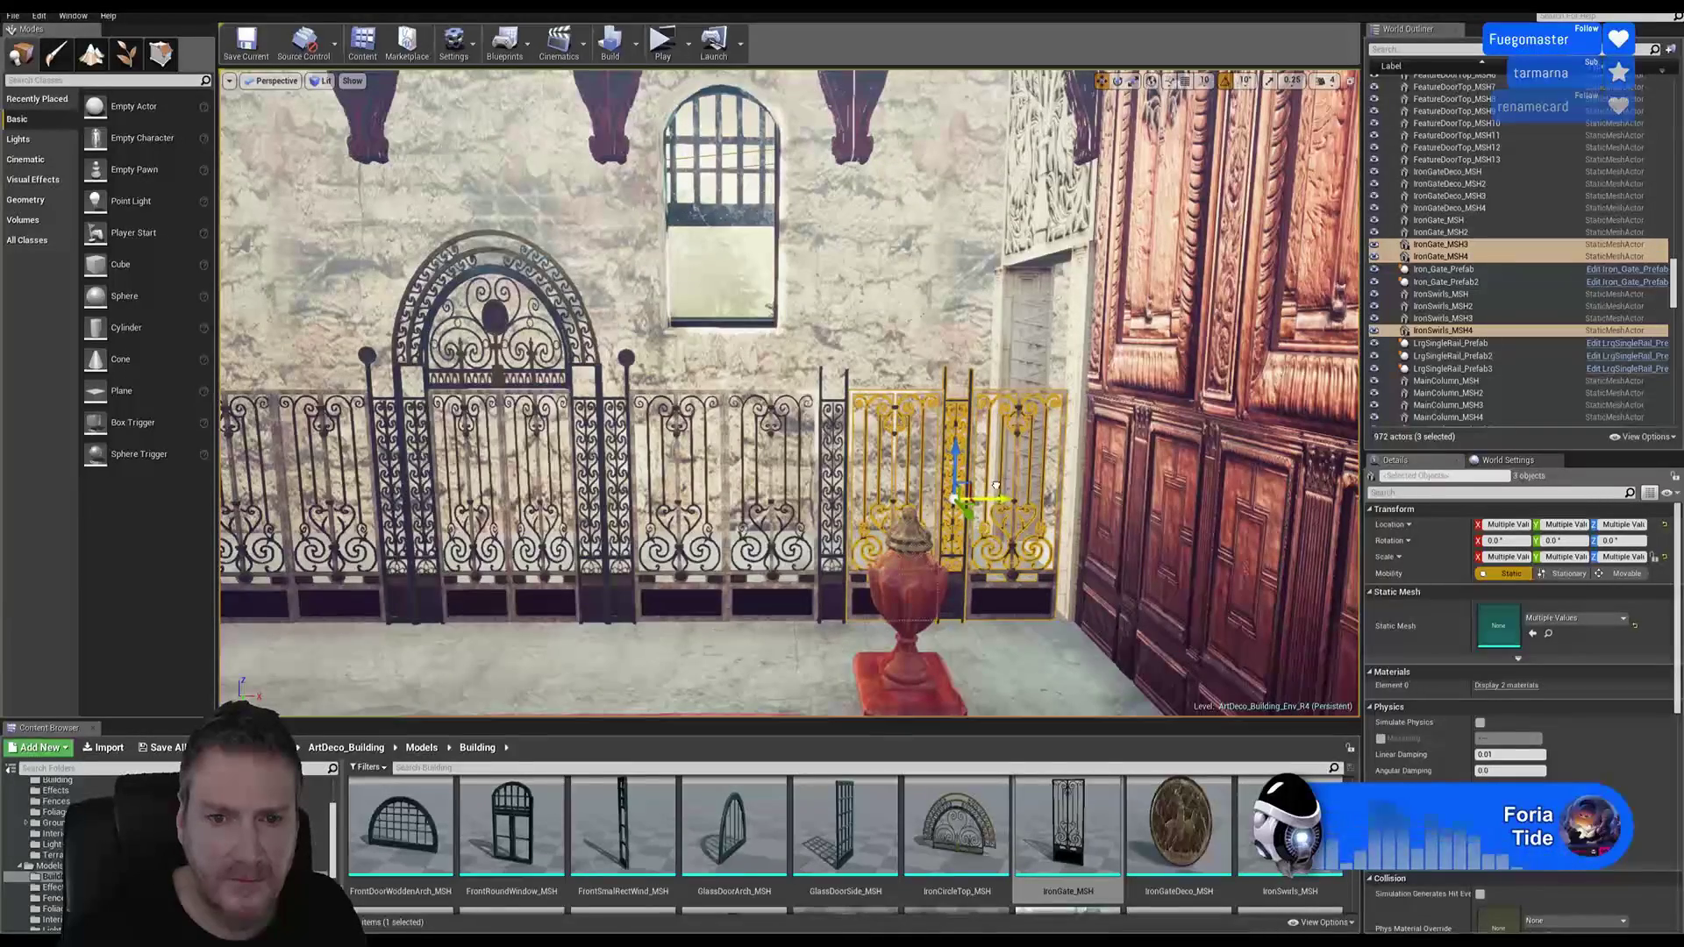
pyautogui.press('a')
pyautogui.moveTo(933, 693)
pyautogui.mouseDown(button='right')
pyautogui.moveTo(870, 686)
pyautogui.moveTo(904, 690)
pyautogui.moveTo(897, 669)
pyautogui.moveTo(934, 665)
pyautogui.mouseUp(button='right')
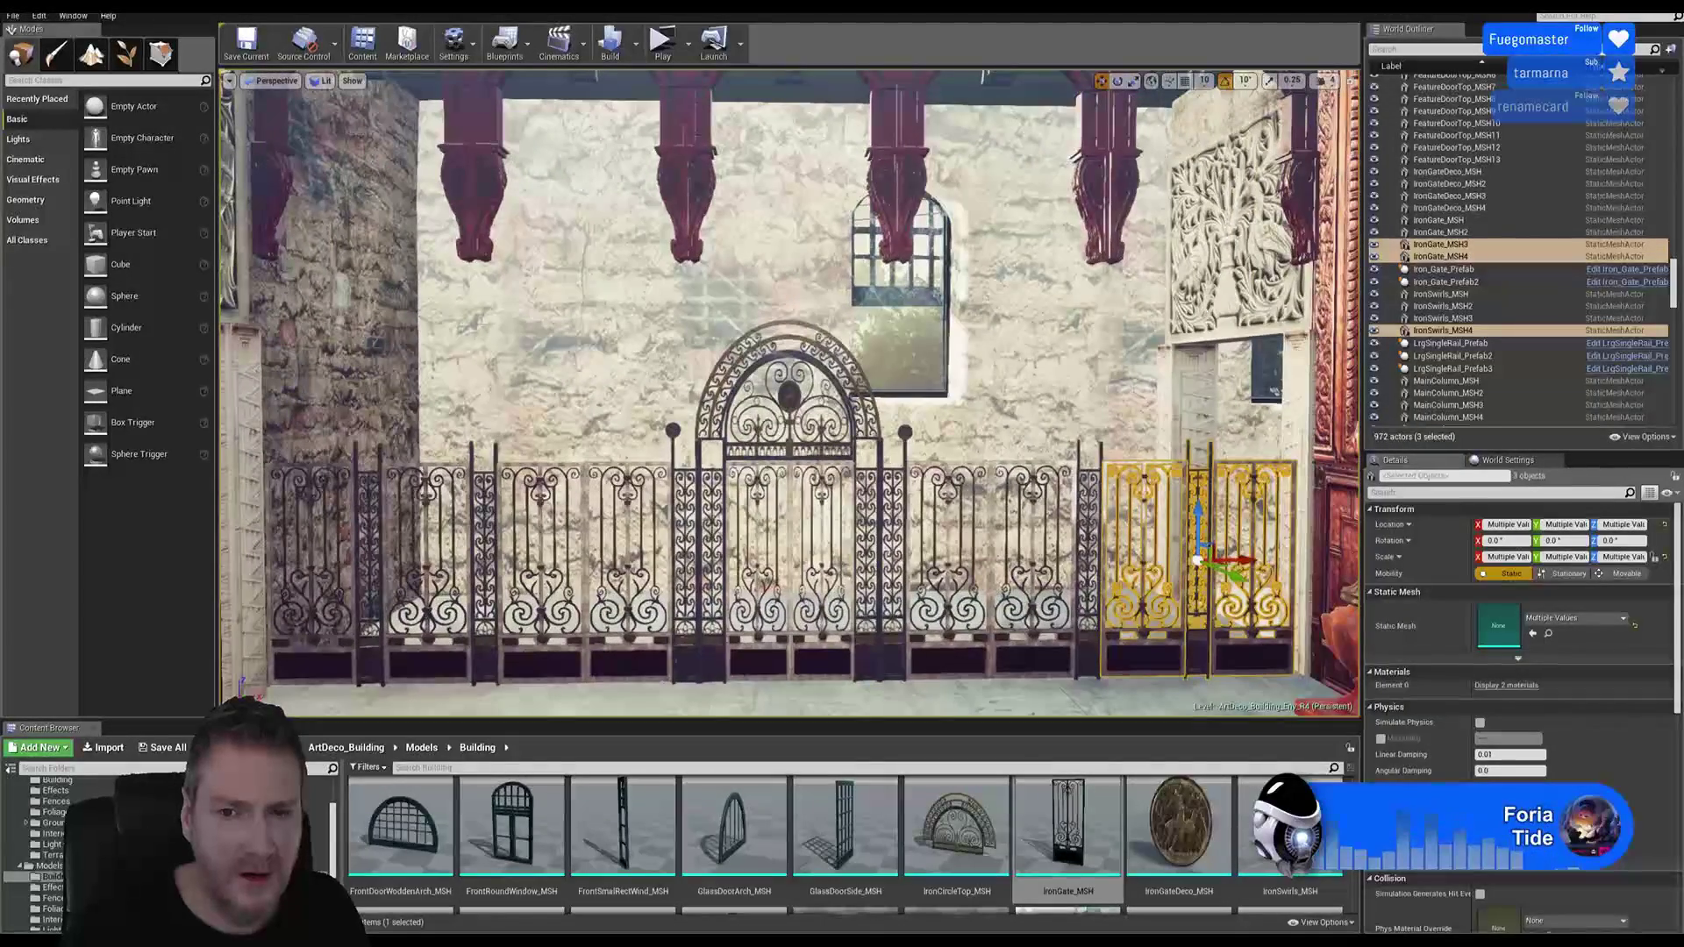
# Step: Duplicate the round IronGateDeco medallion from the central gate's pillar and set the copy atop the neighbouring IronSwirls post's inner upright
pyautogui.moveTo(793, 511); pyautogui.dragTo(753, 516, button='right')
pyautogui.press('w')
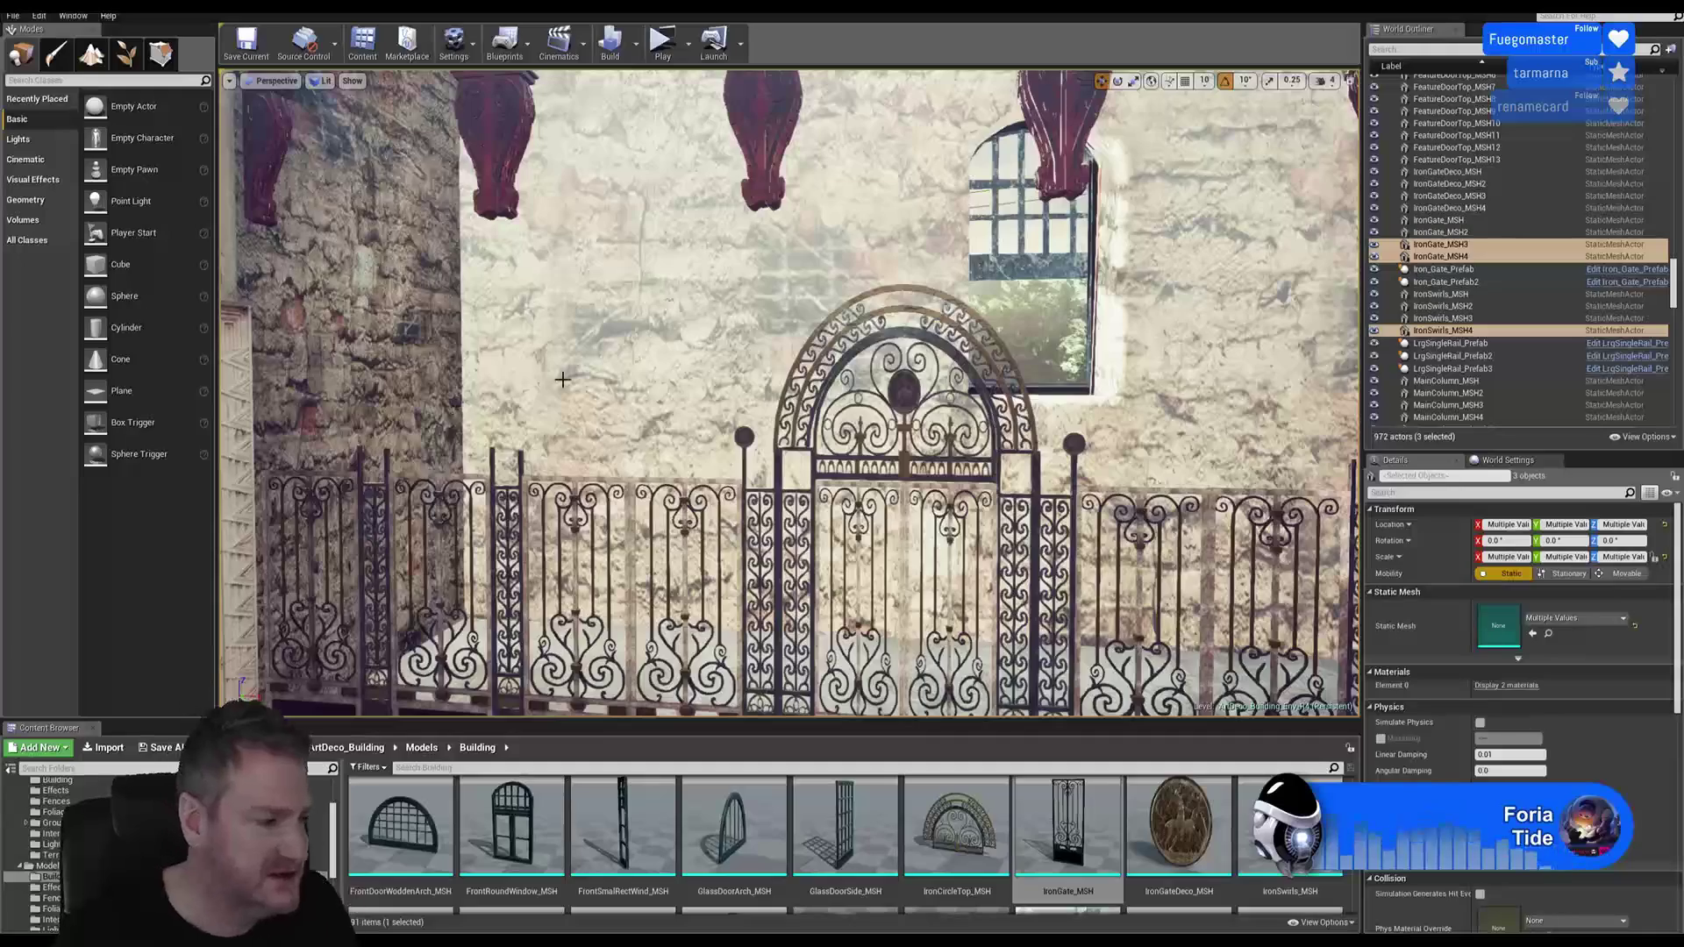
pyautogui.click(742, 433)
pyautogui.rightClick(742, 434)
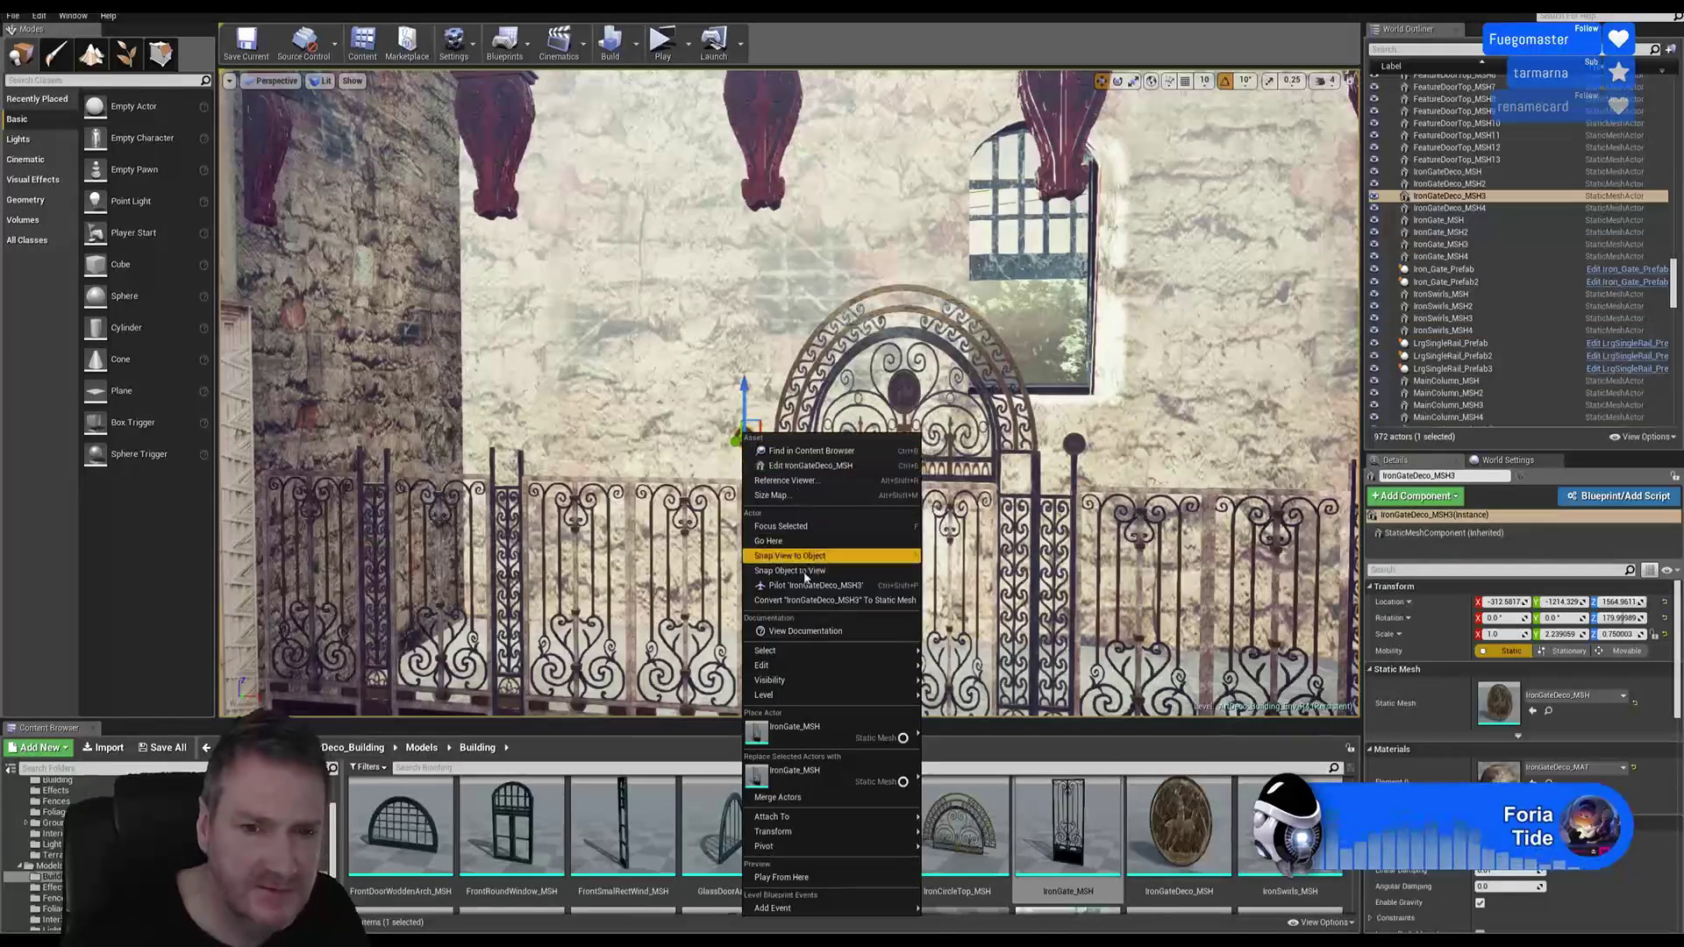
pyautogui.moveTo(805, 668)
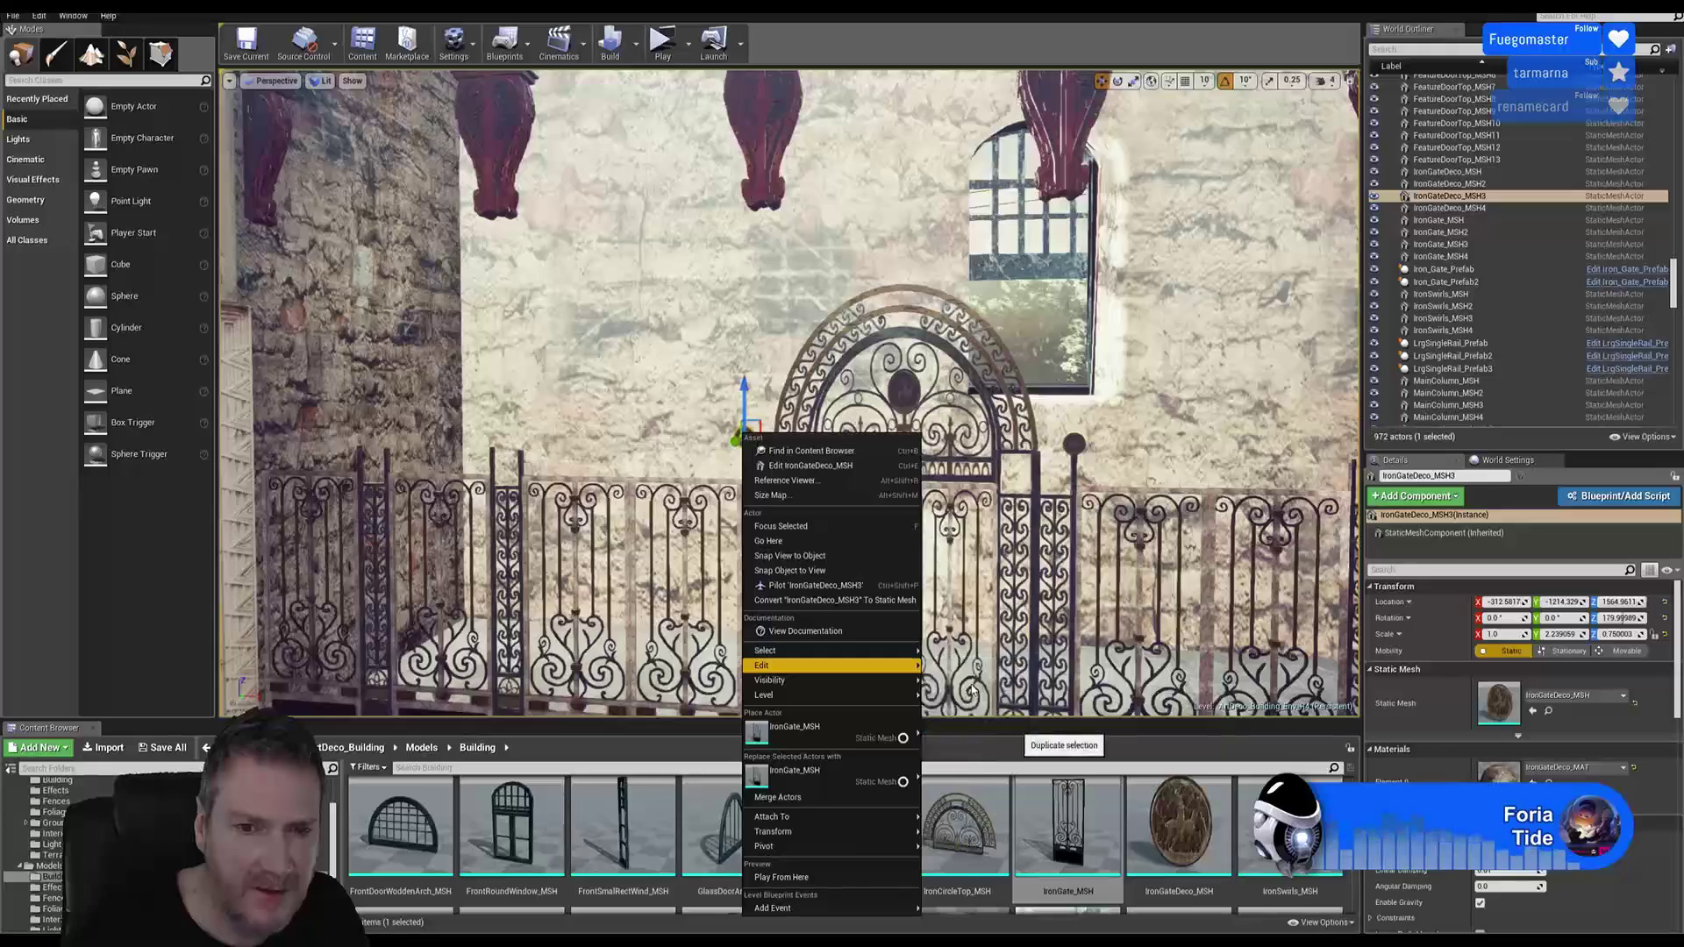
pyautogui.click(964, 724)
pyautogui.moveTo(794, 438); pyautogui.dragTo(564, 448)
pyautogui.press('f')
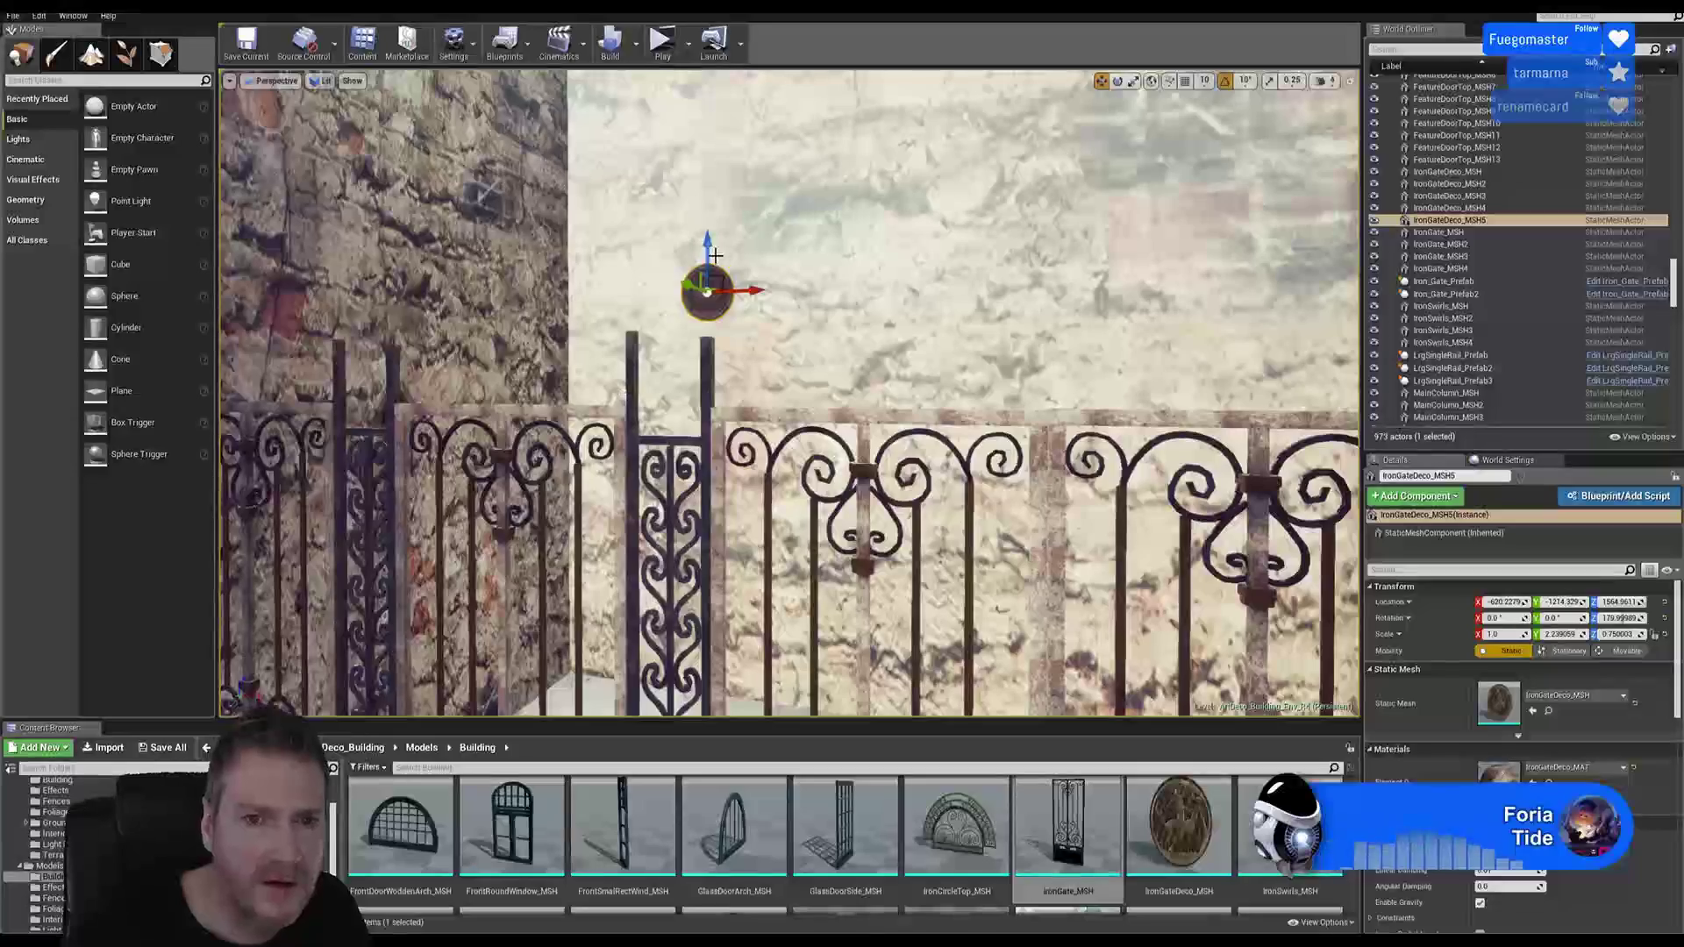
pyautogui.moveTo(708, 260); pyautogui.dragTo(699, 281)
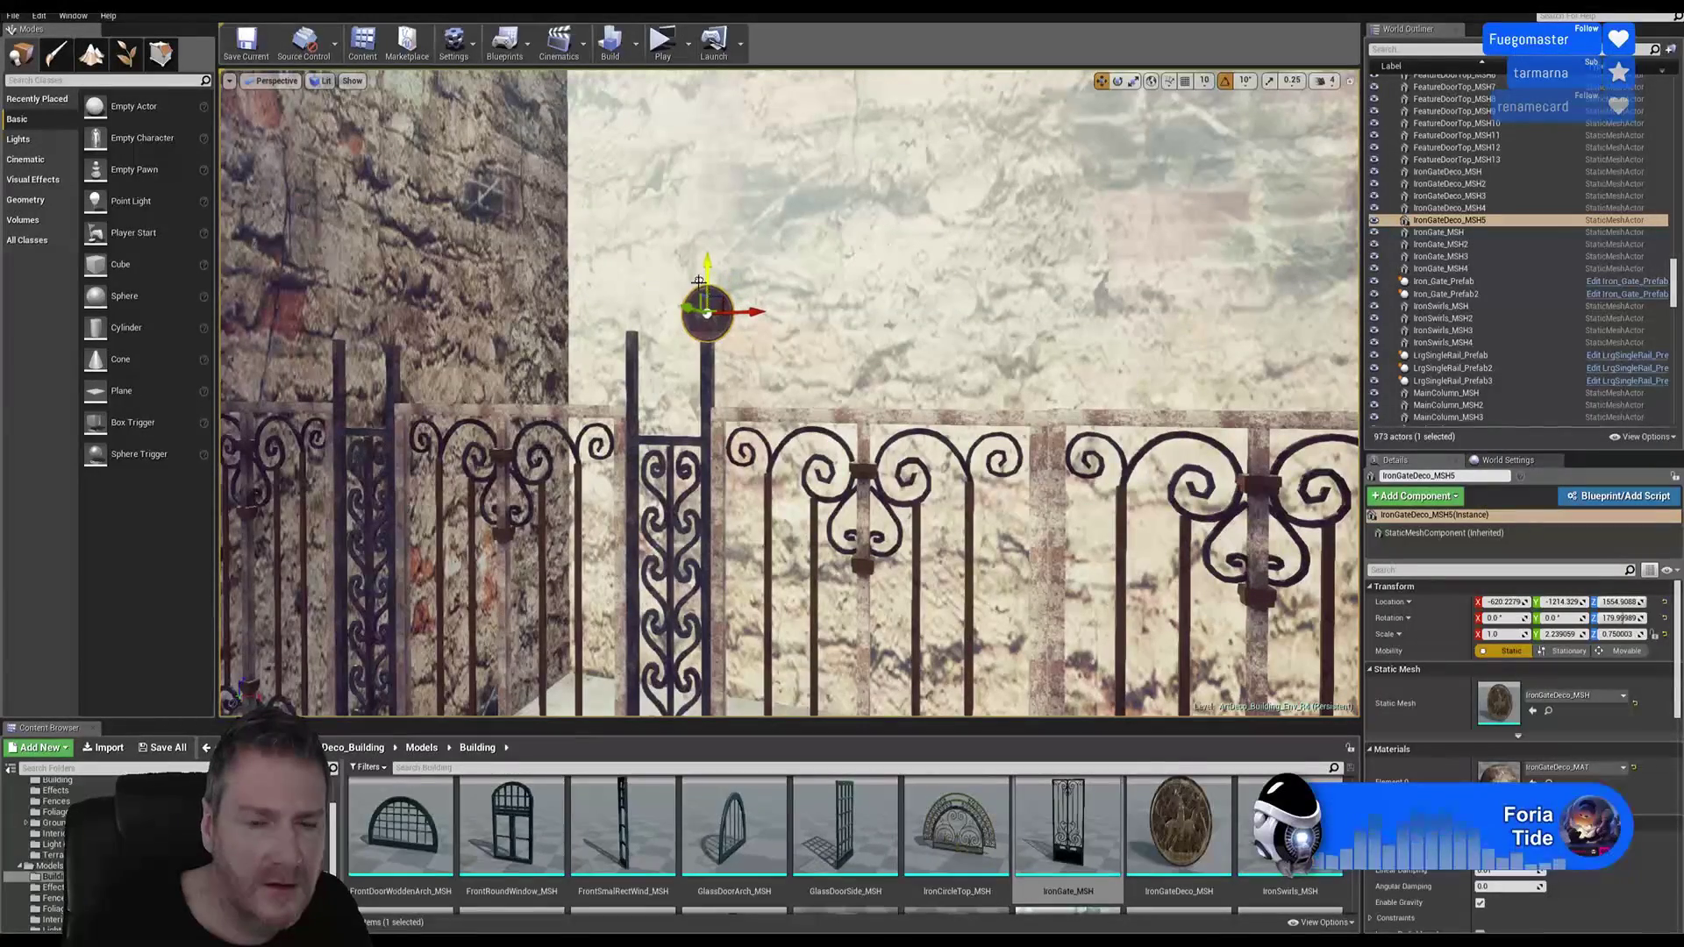
# Step: Align the copied medallion in depth with the fence post and centre it sideways on its upright
pyautogui.moveTo(799, 407); pyautogui.dragTo(702, 417, button='right')
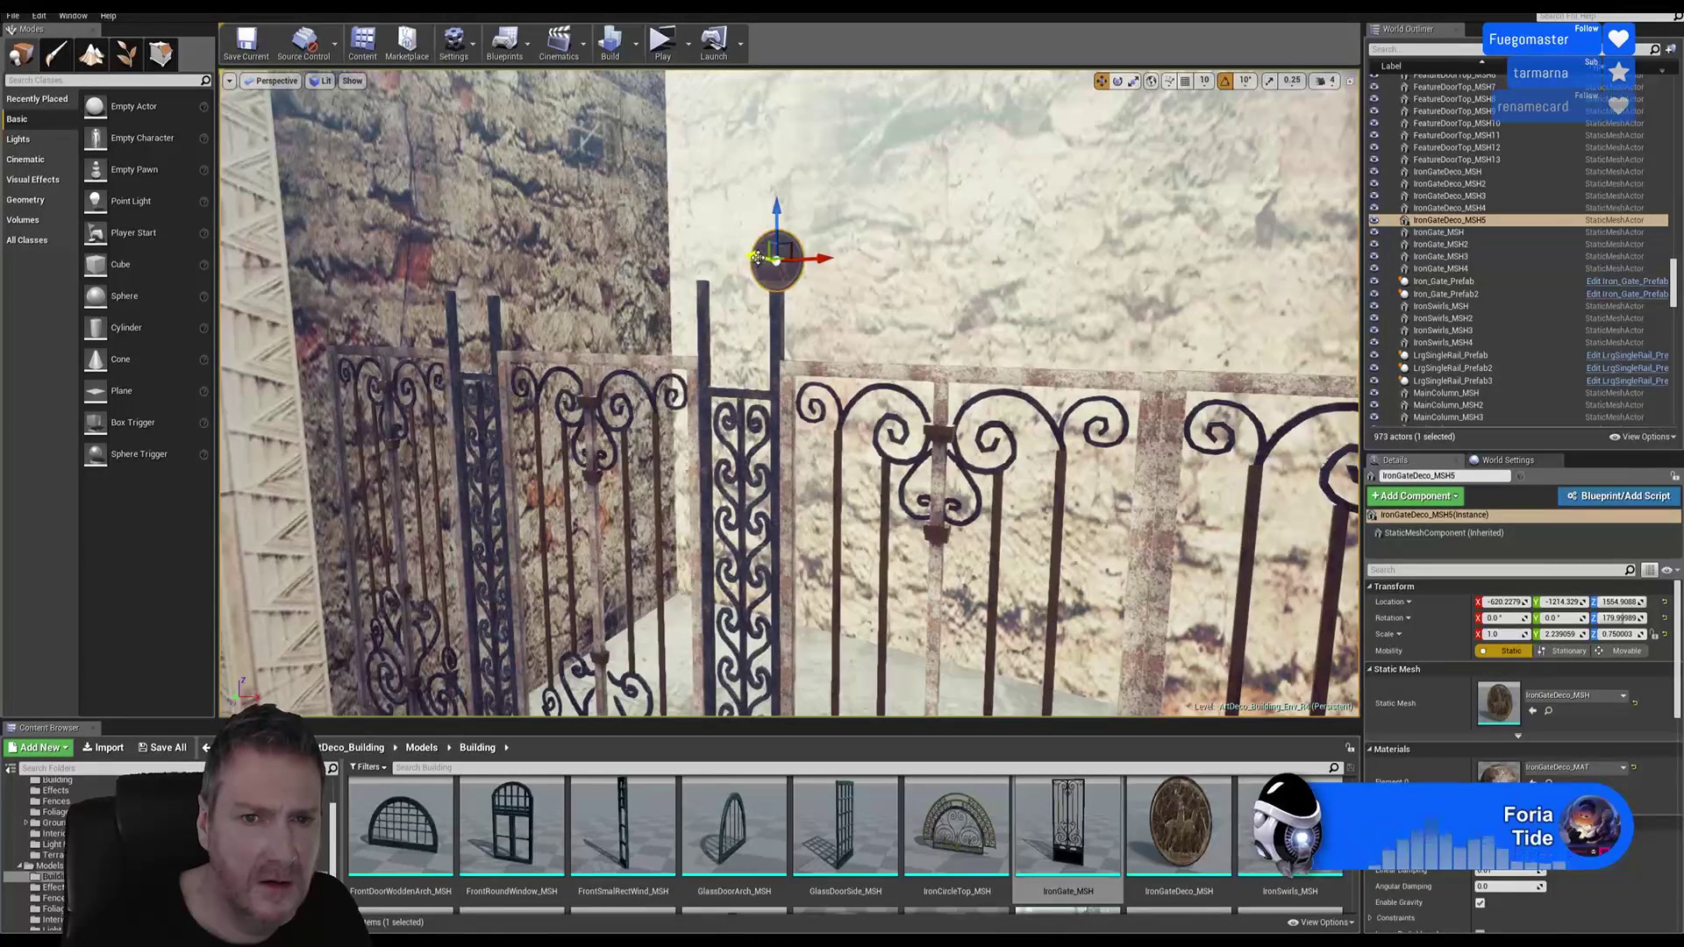
pyautogui.moveTo(756, 256); pyautogui.dragTo(762, 254)
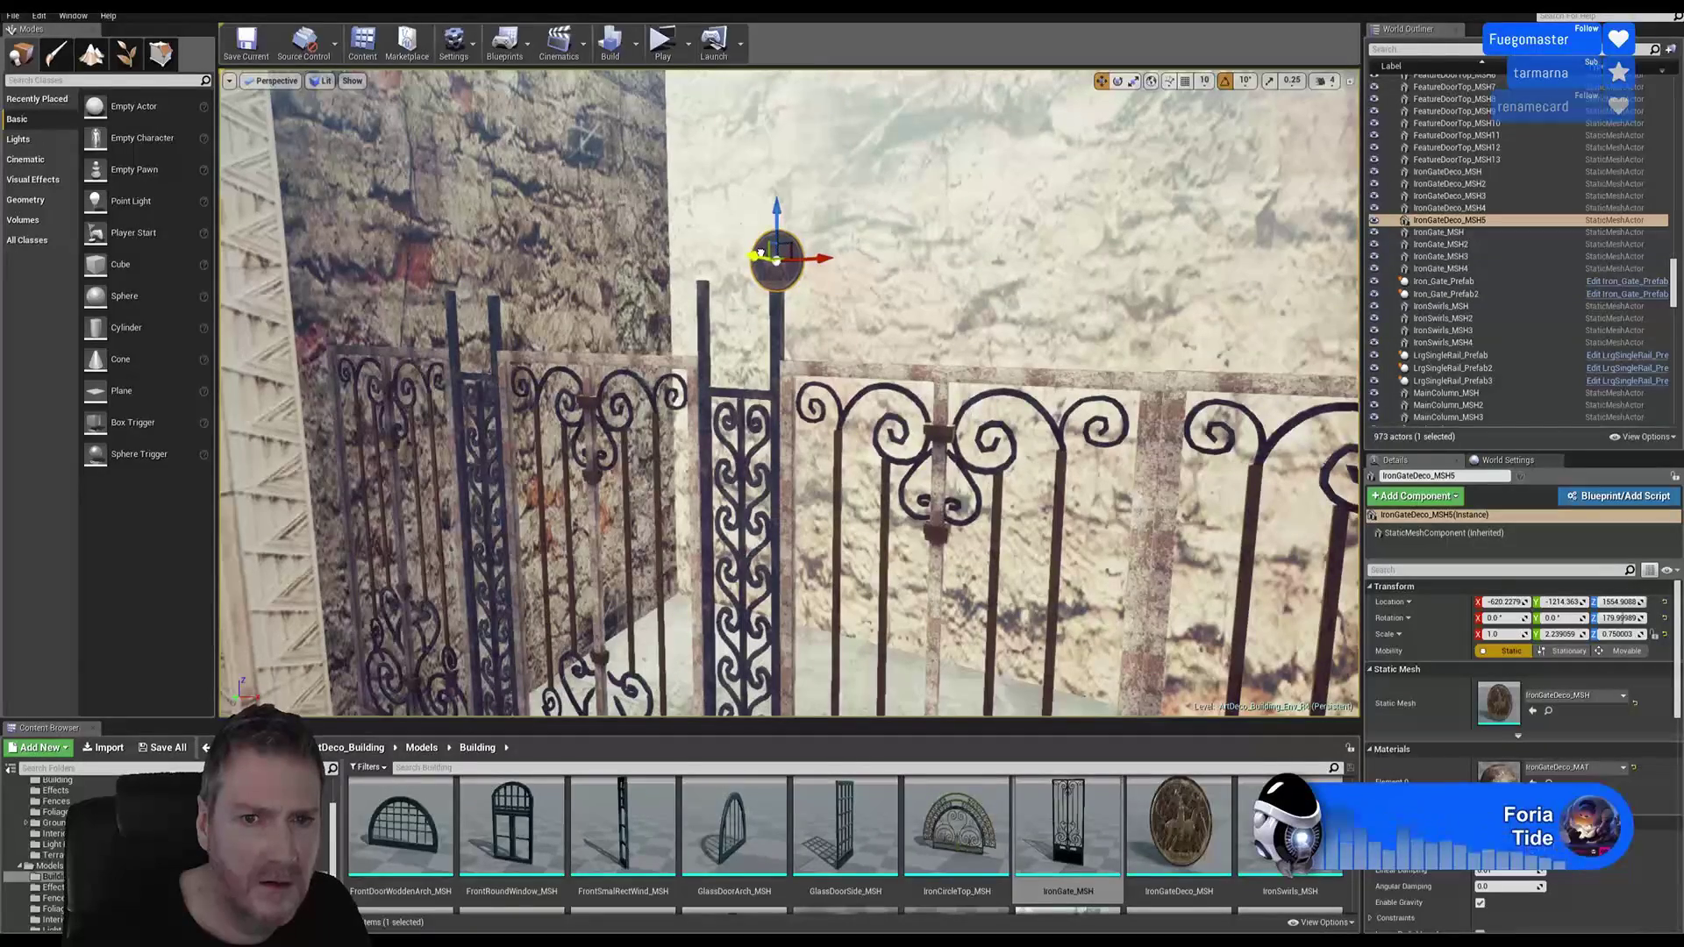
pyautogui.moveTo(760, 255); pyautogui.dragTo(762, 252)
pyautogui.moveTo(773, 290); pyautogui.dragTo(1052, 344, button='right')
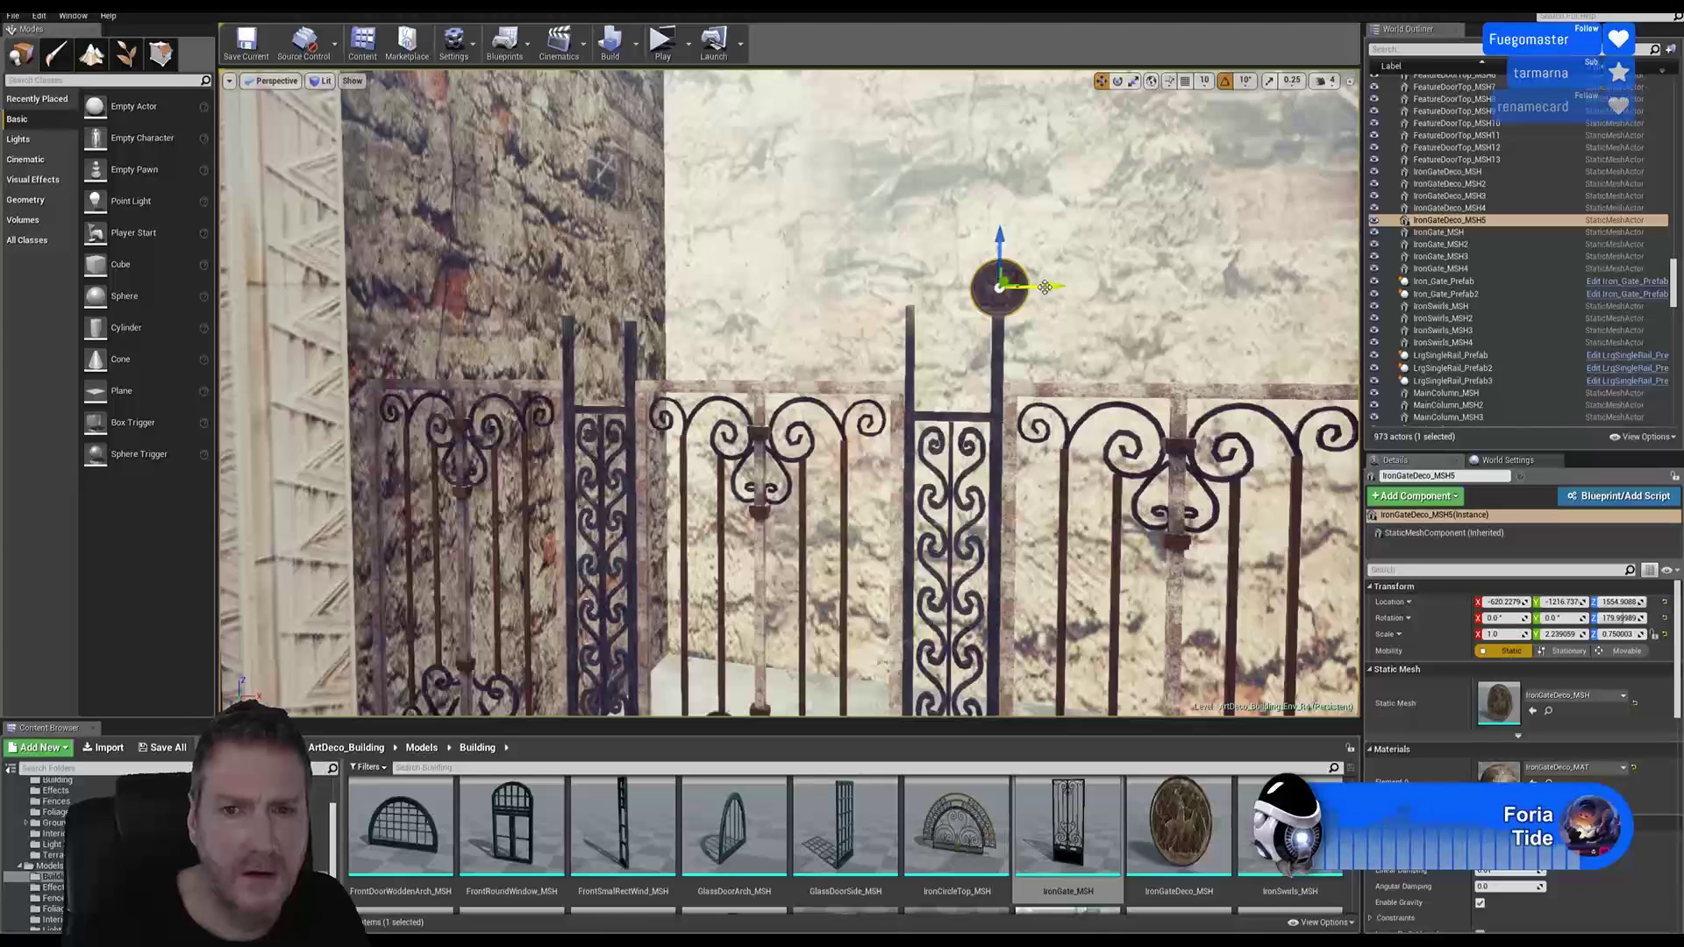
pyautogui.moveTo(1043, 287); pyautogui.dragTo(1045, 286)
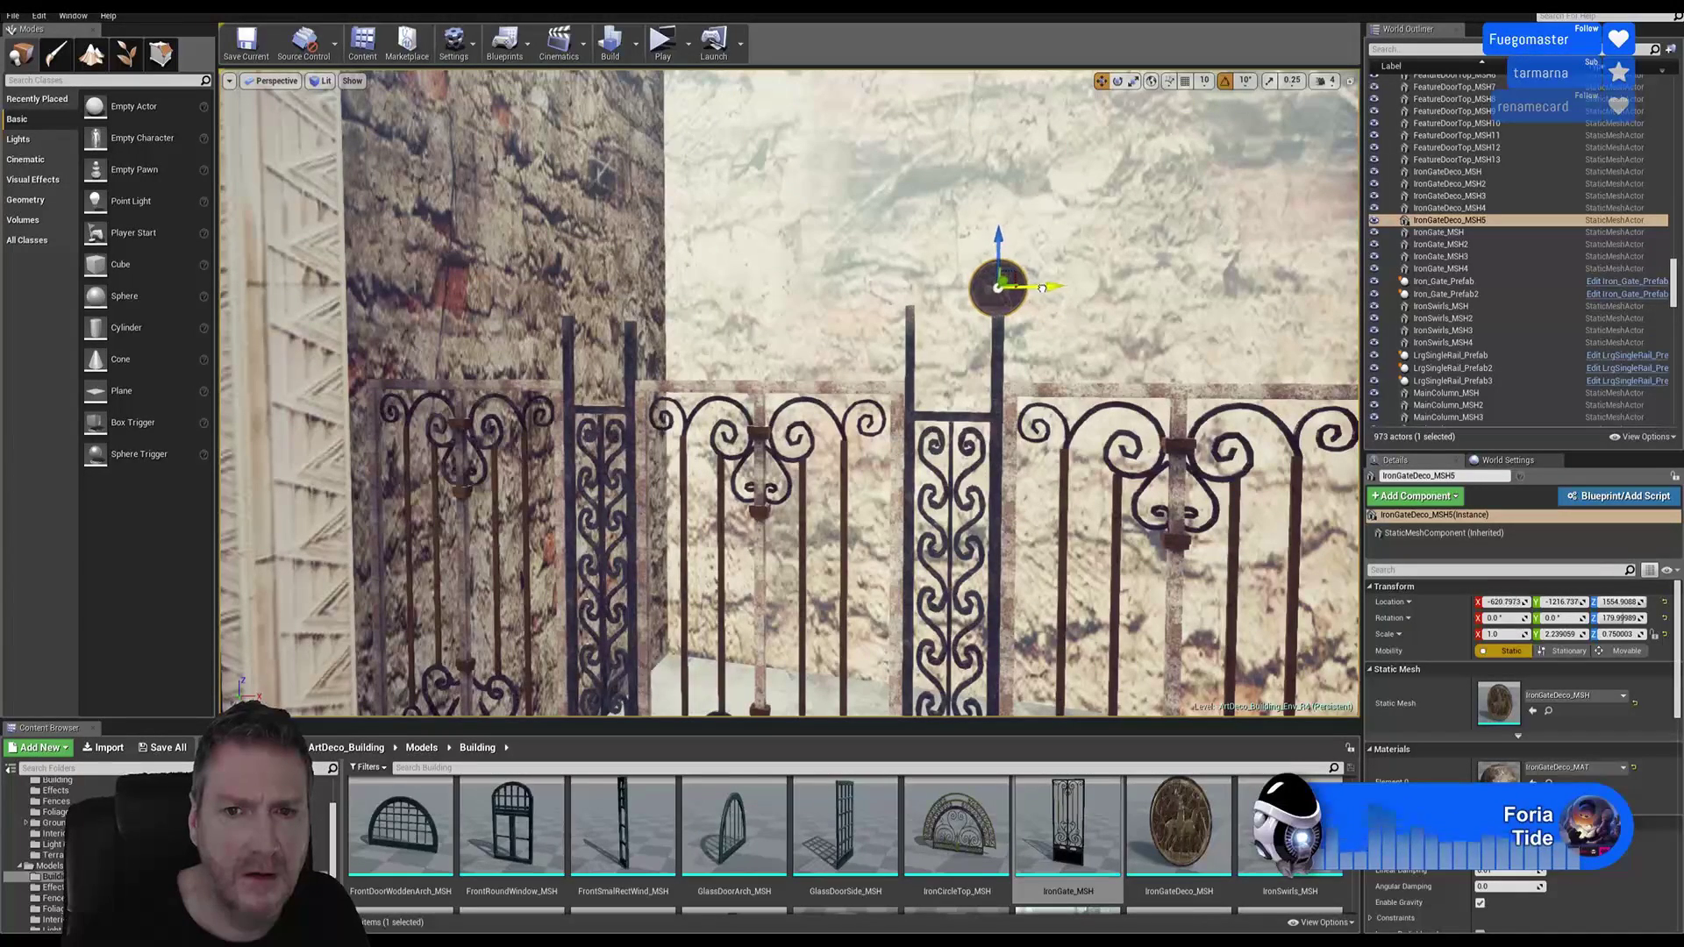
# Step: Duplicate the medallion and slide the copy over the same IronSwirls post's outer upright
pyautogui.rightClick(1008, 301)
pyautogui.moveTo(1097, 536)
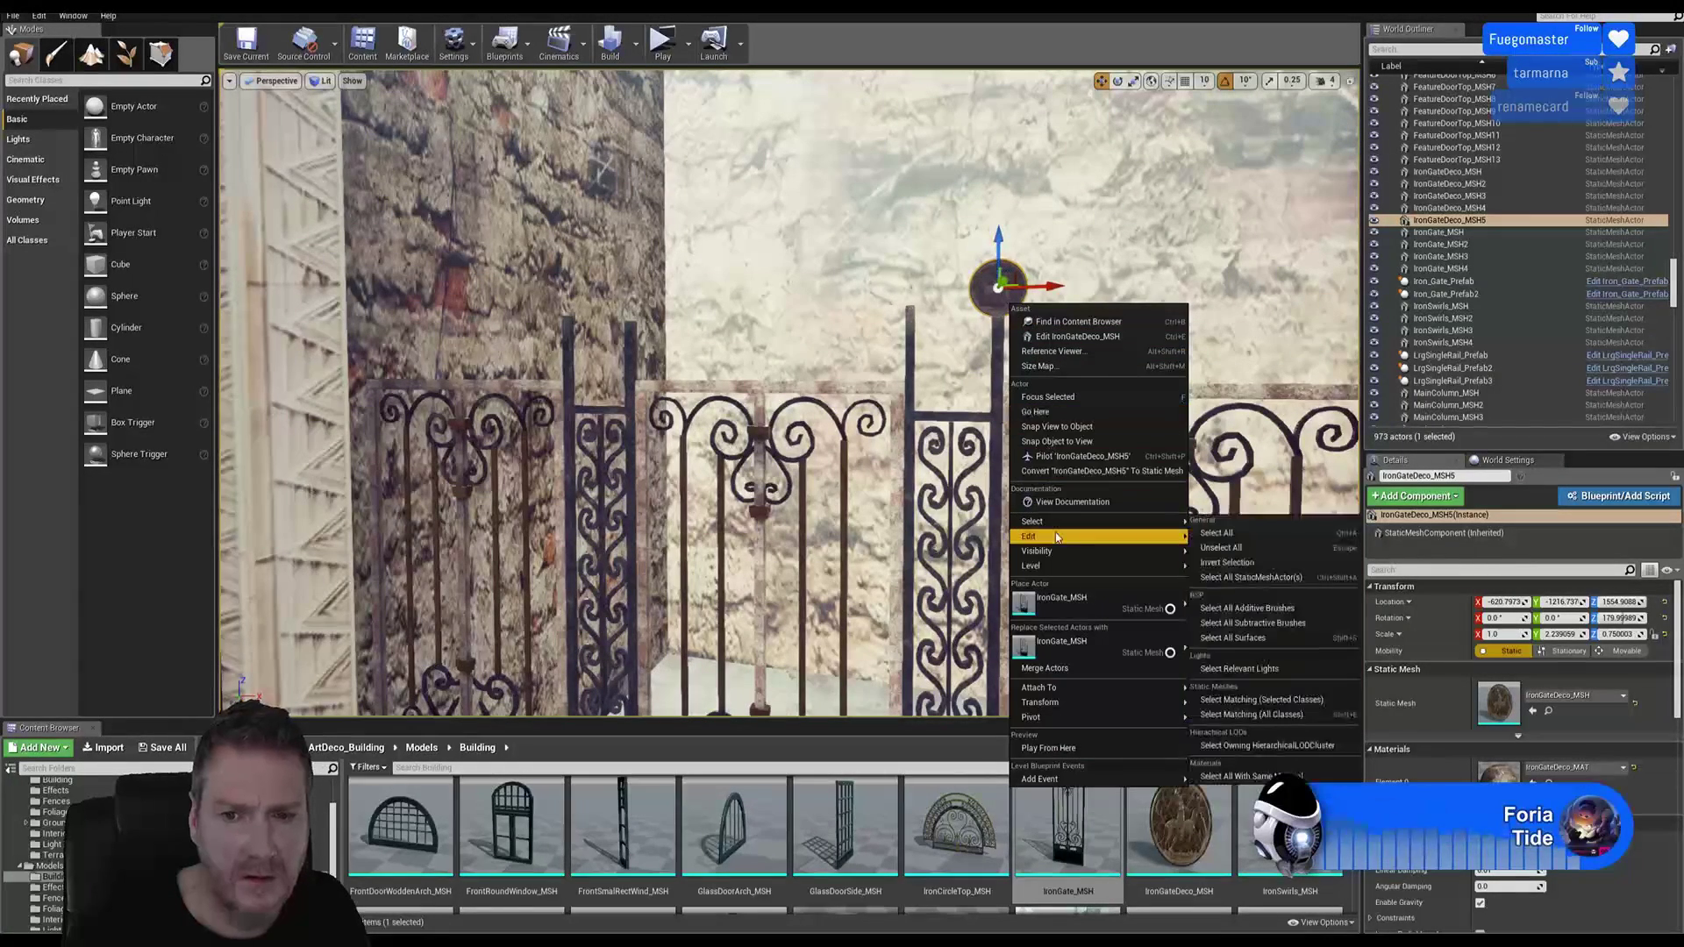
pyautogui.click(1221, 599)
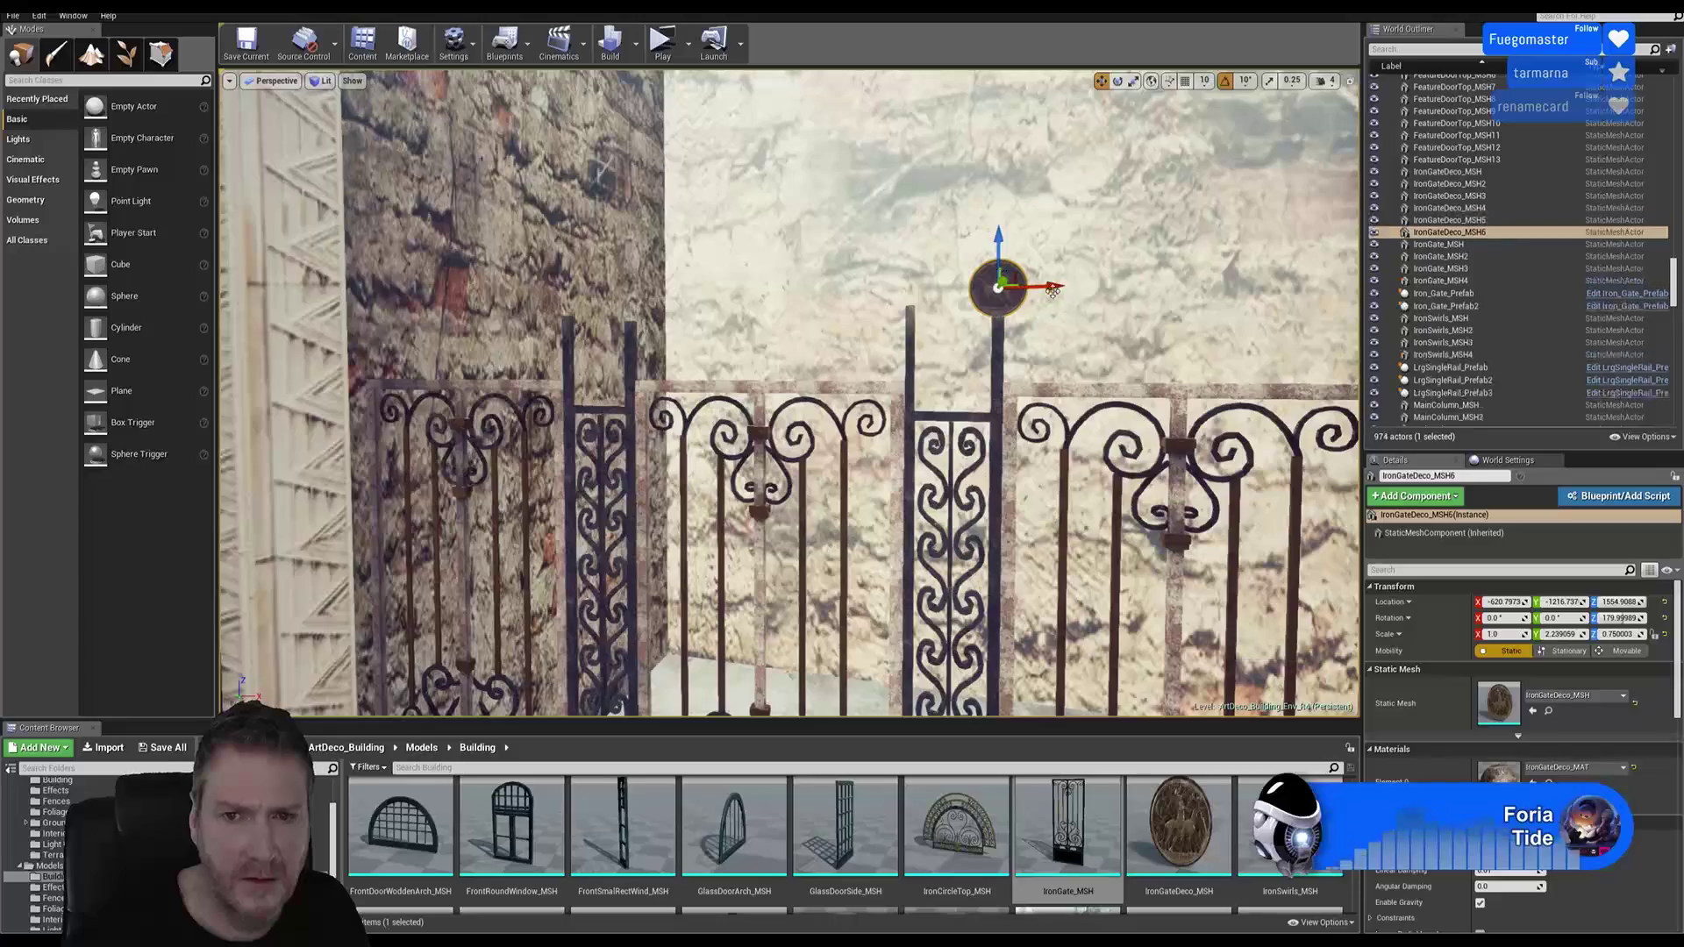
pyautogui.moveTo(1047, 287); pyautogui.dragTo(956, 287)
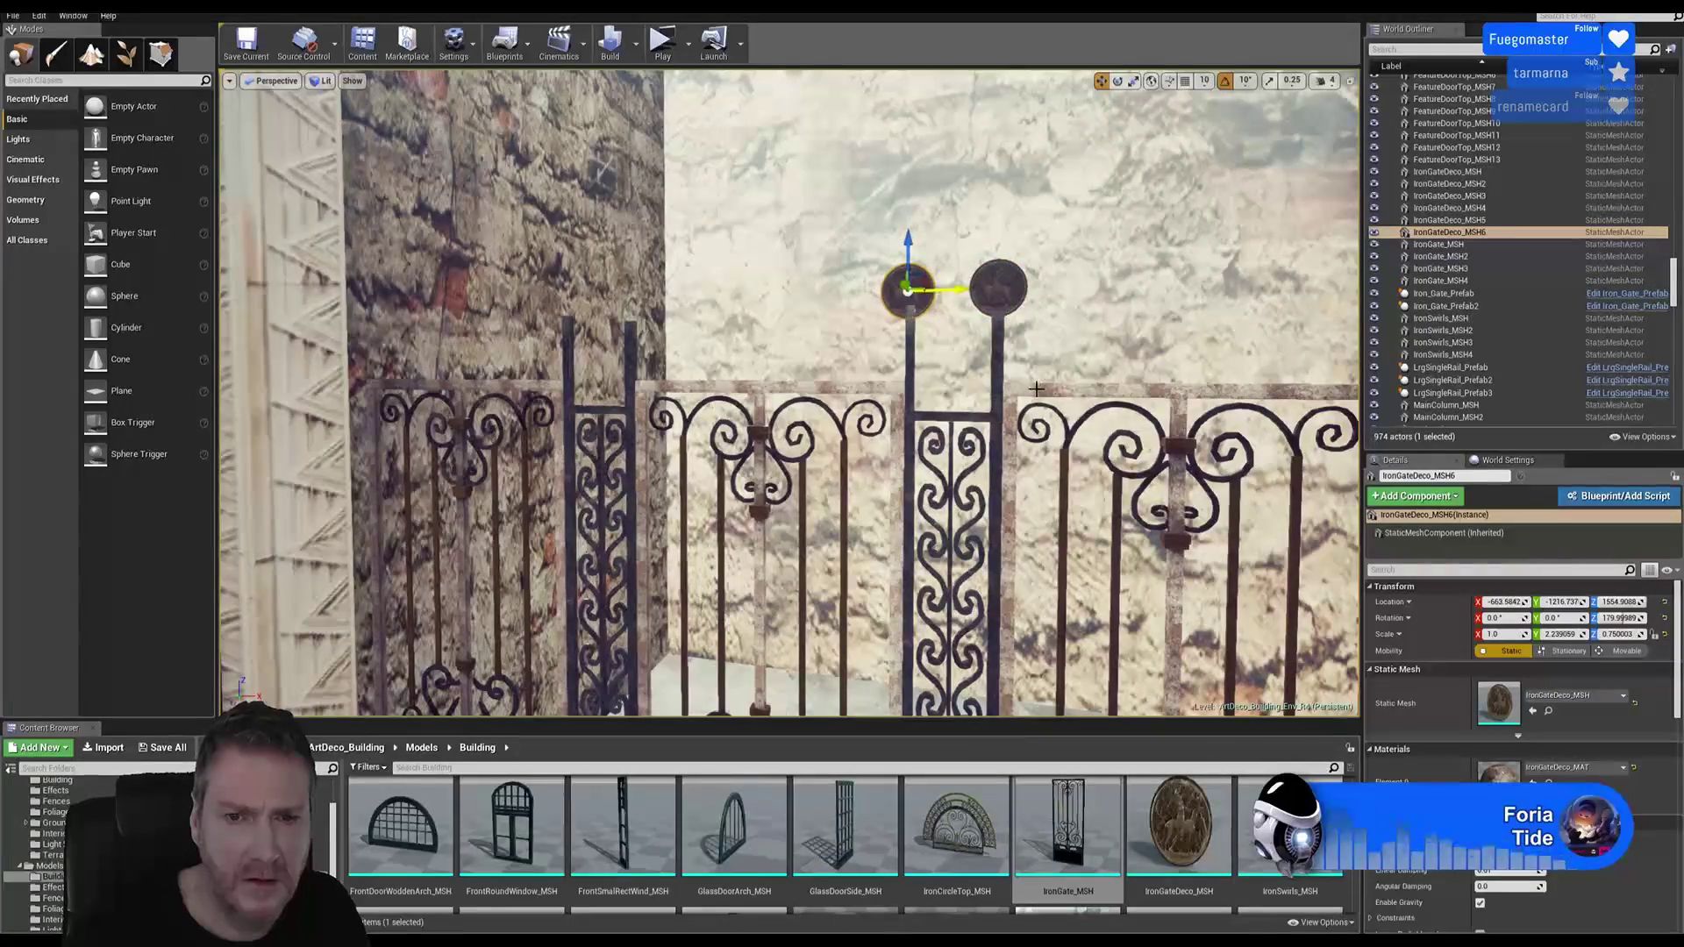
# Step: Fine-tune the second medallion's depth, height and sideways position so it sits centred on top of the outer upright
pyautogui.moveTo(952, 289); pyautogui.dragTo(903, 312, button='right')
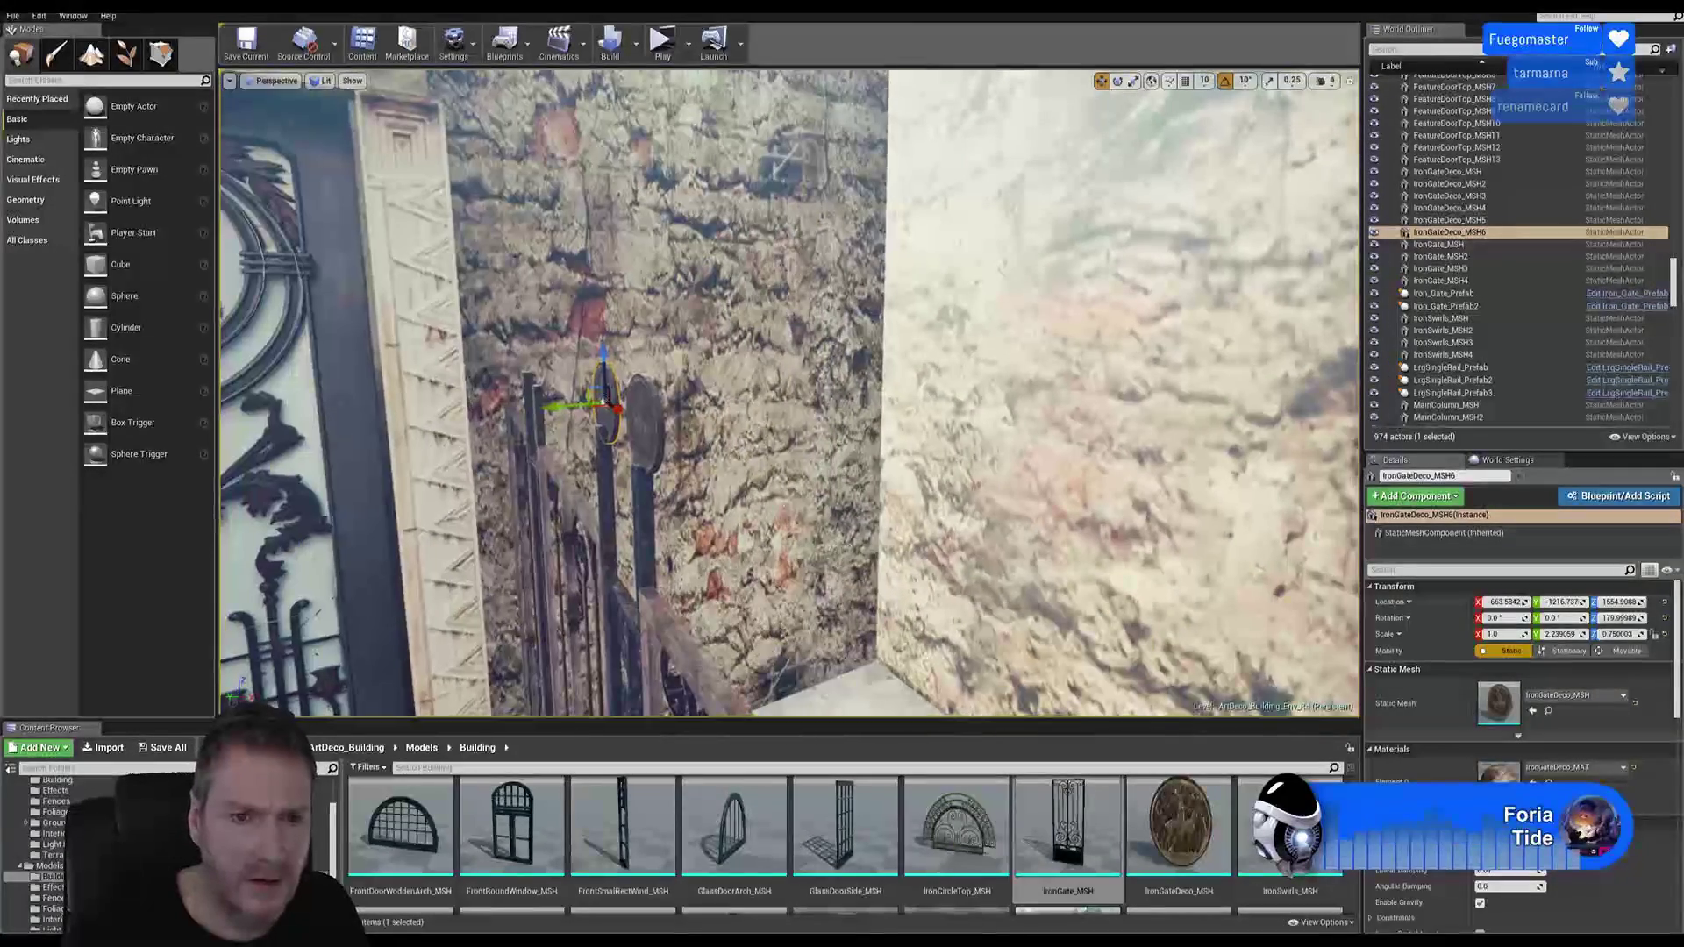
pyautogui.moveTo(569, 405); pyautogui.dragTo(560, 408)
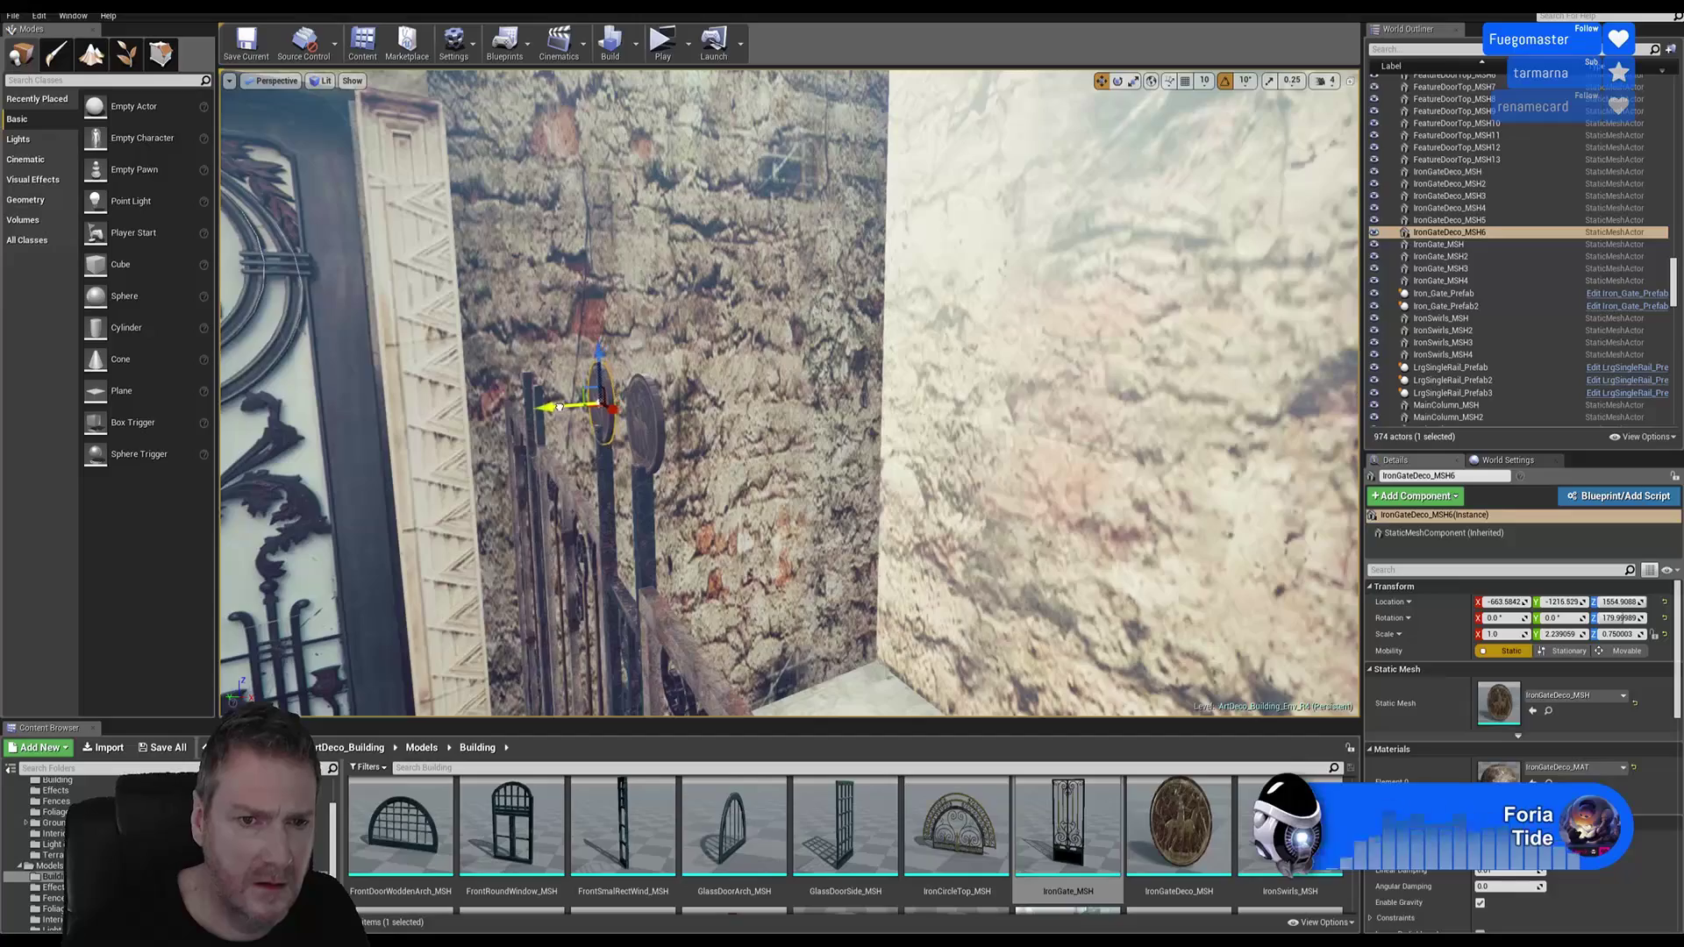
pyautogui.moveTo(689, 411); pyautogui.dragTo(1000, 416, button='right')
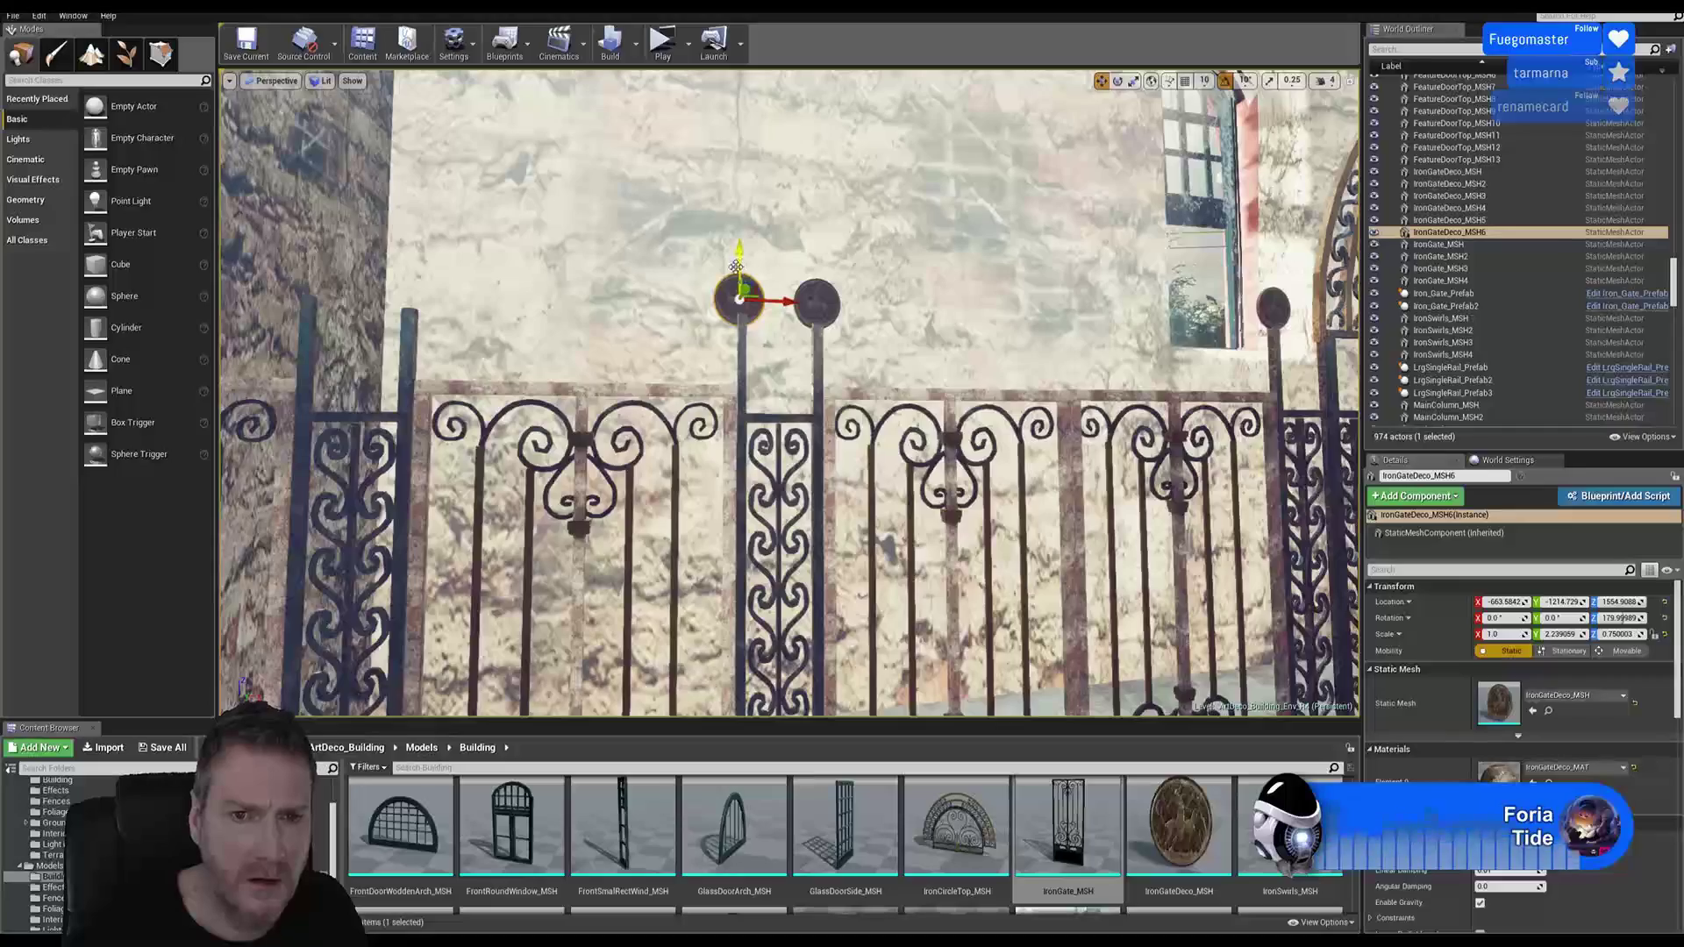
pyautogui.moveTo(736, 266); pyautogui.dragTo(742, 257)
pyautogui.moveTo(875, 365)
pyautogui.mouseDown(button='right')
pyautogui.moveTo(846, 388)
pyautogui.moveTo(875, 366)
pyautogui.mouseUp(button='right')
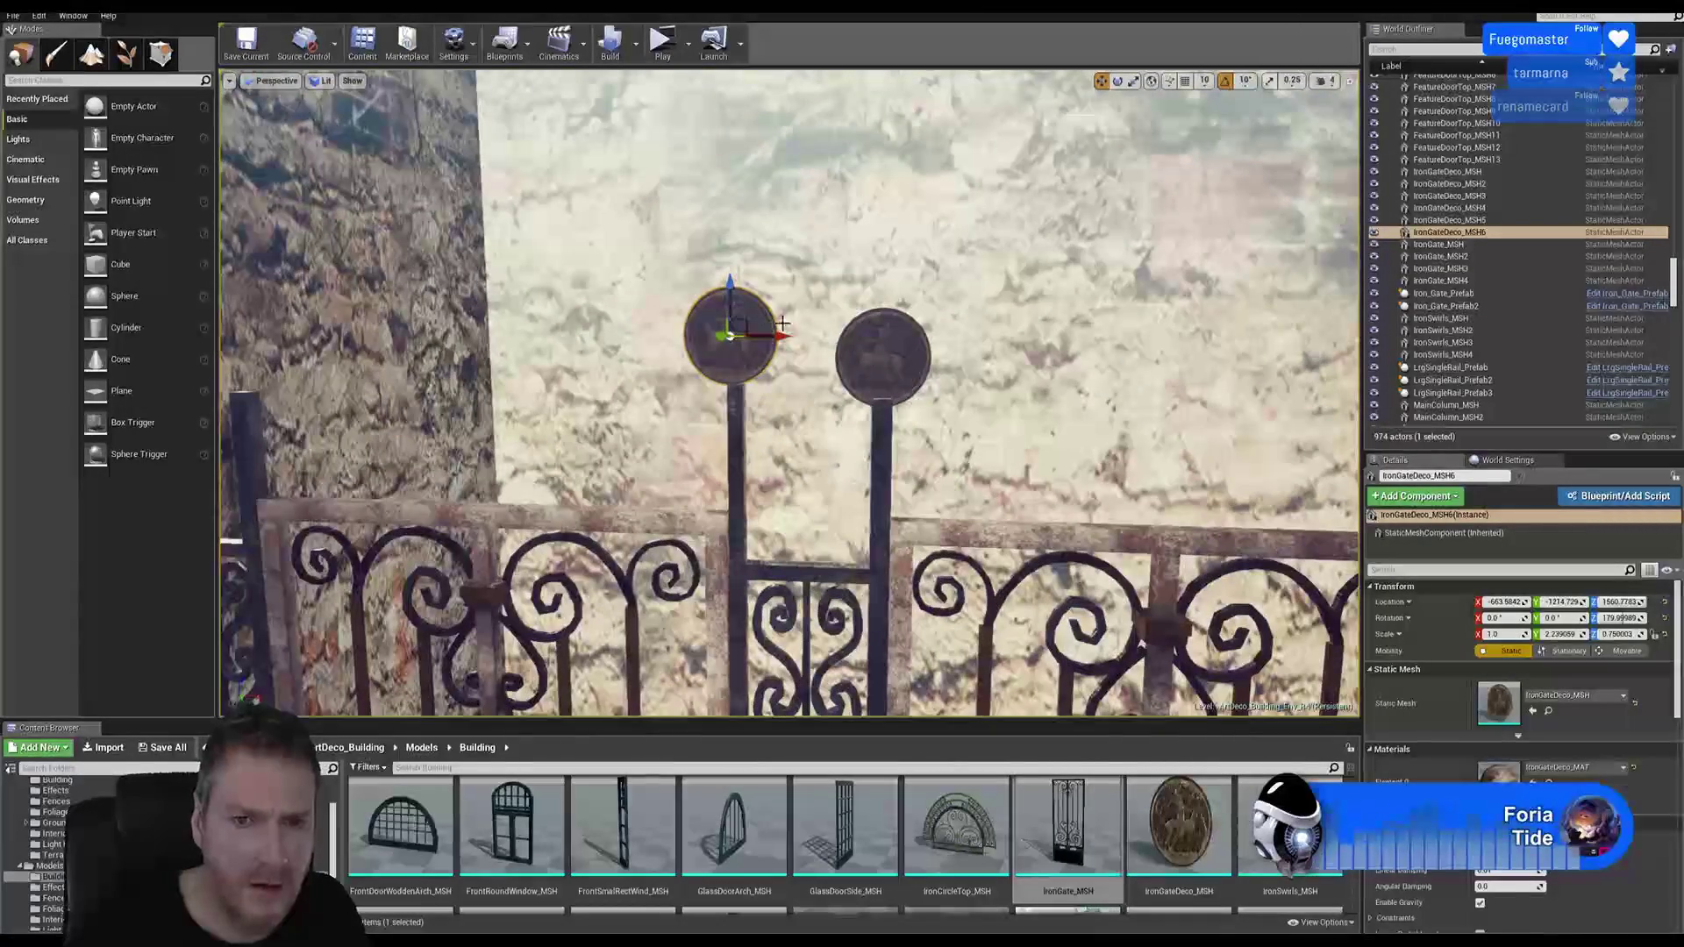
pyautogui.moveTo(729, 304); pyautogui.dragTo(776, 344)
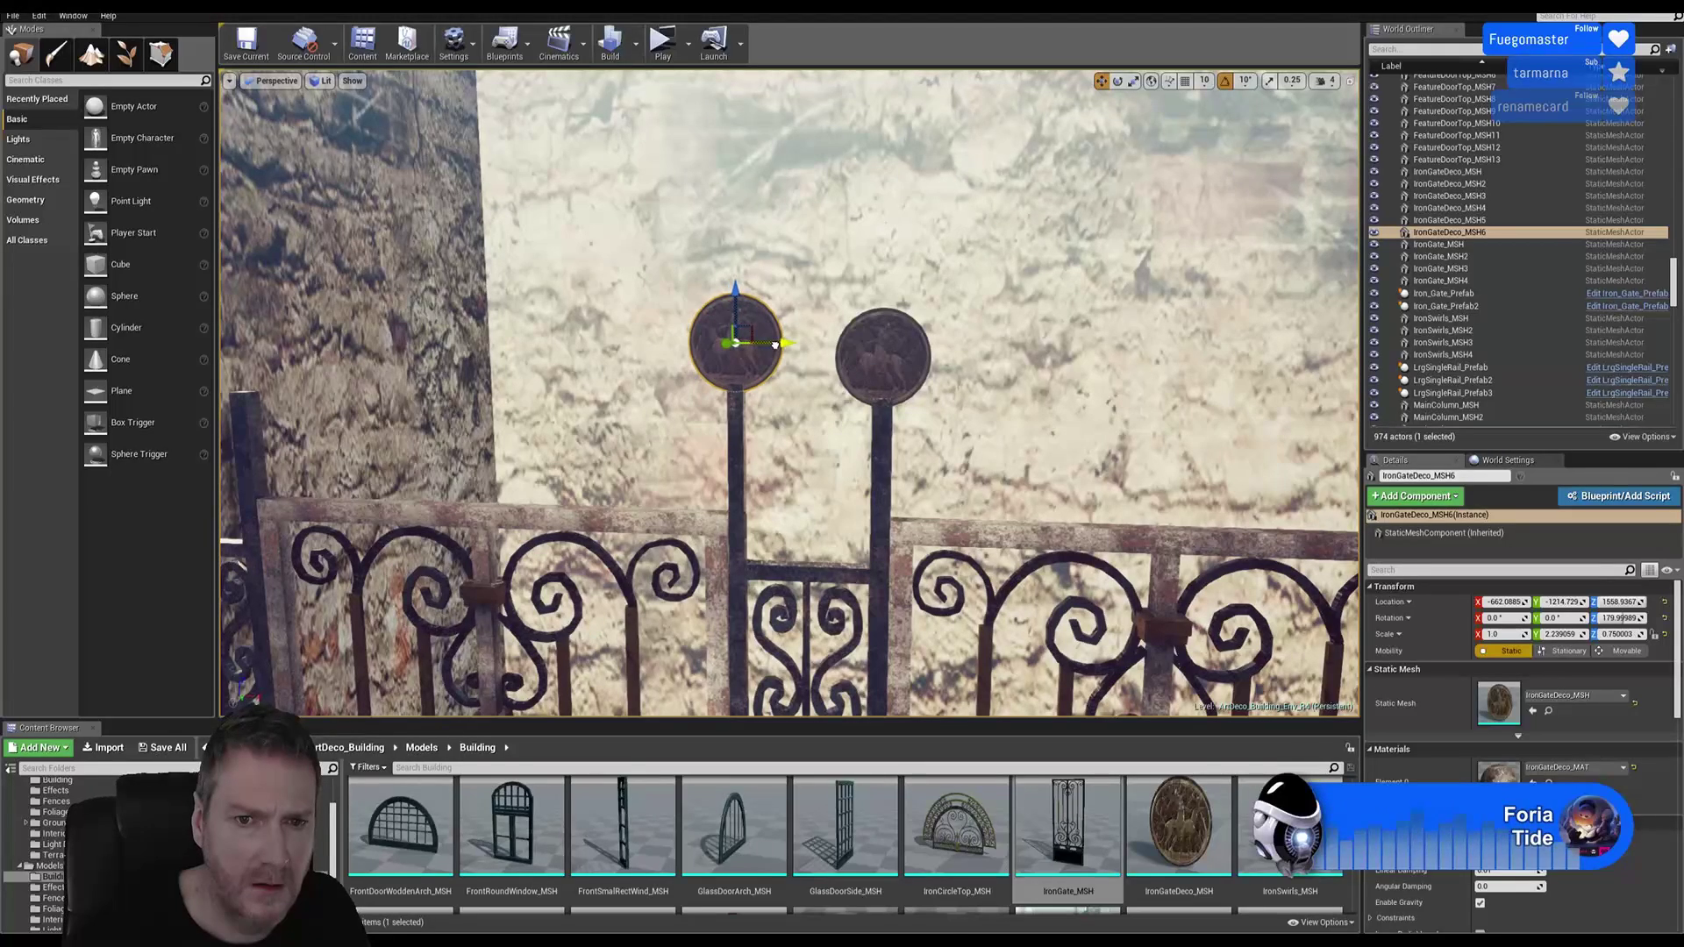
# Step: Duplicate the second medallion and slide the copy outward onto the outer upright of the next IronSwirls post near the stone corner
pyautogui.rightClick(736, 367)
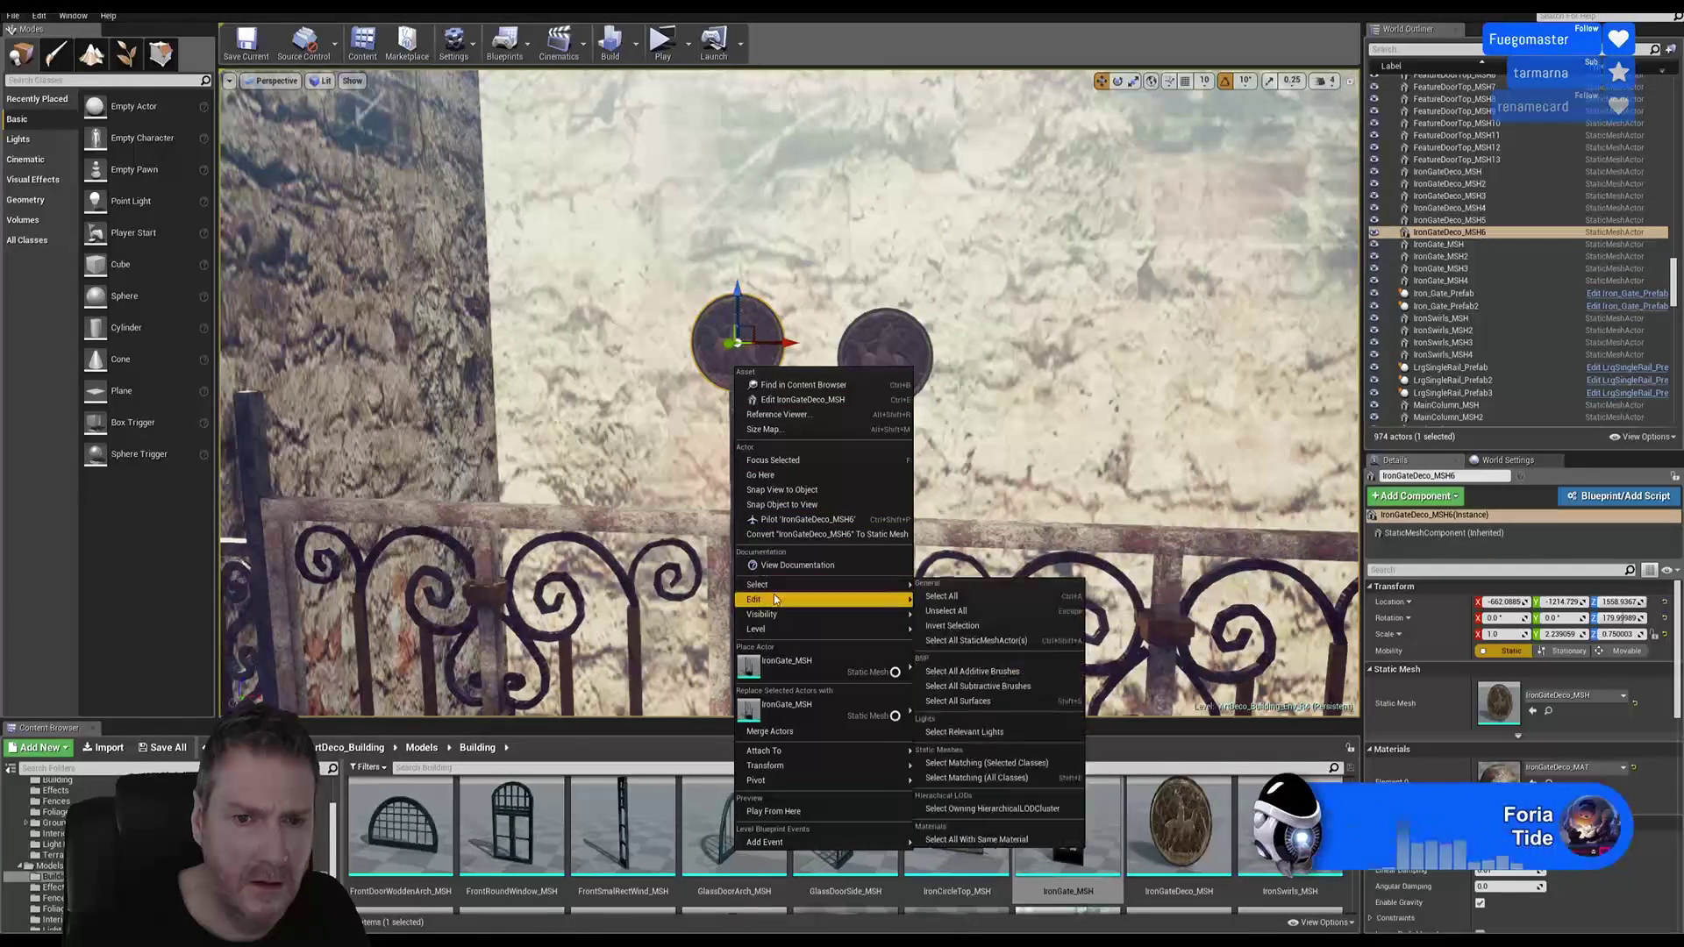
pyautogui.moveTo(777, 596)
pyautogui.click(954, 656)
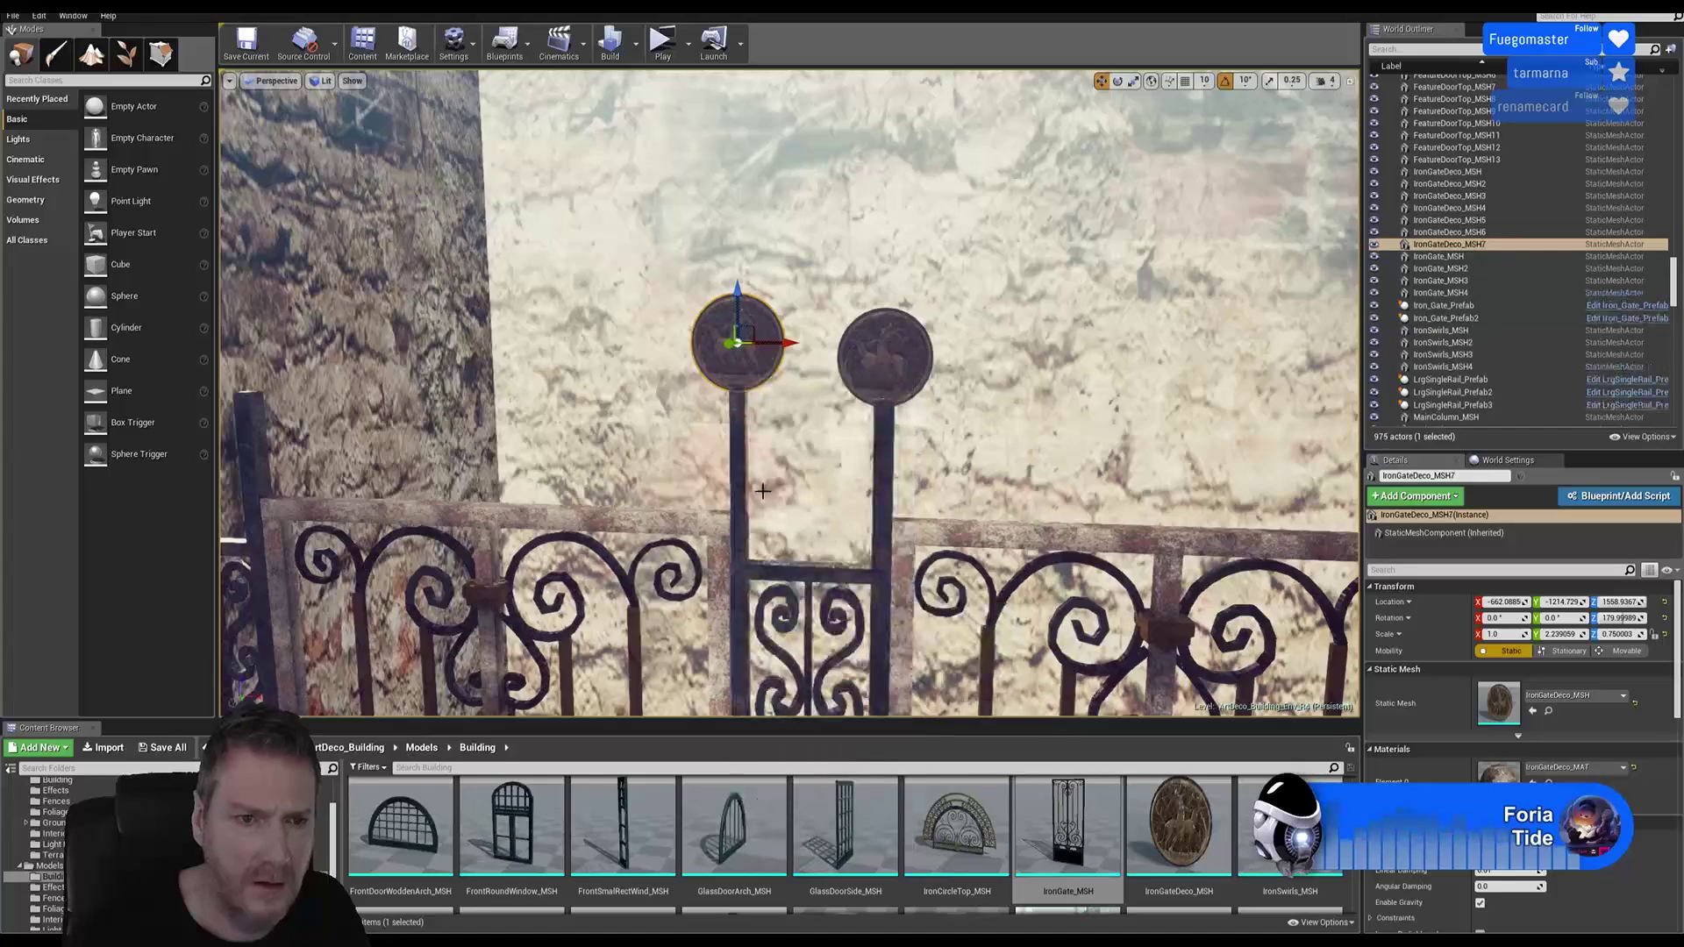
pyautogui.moveTo(764, 492); pyautogui.dragTo(702, 492, button='right')
pyautogui.moveTo(916, 347); pyautogui.dragTo(405, 365)
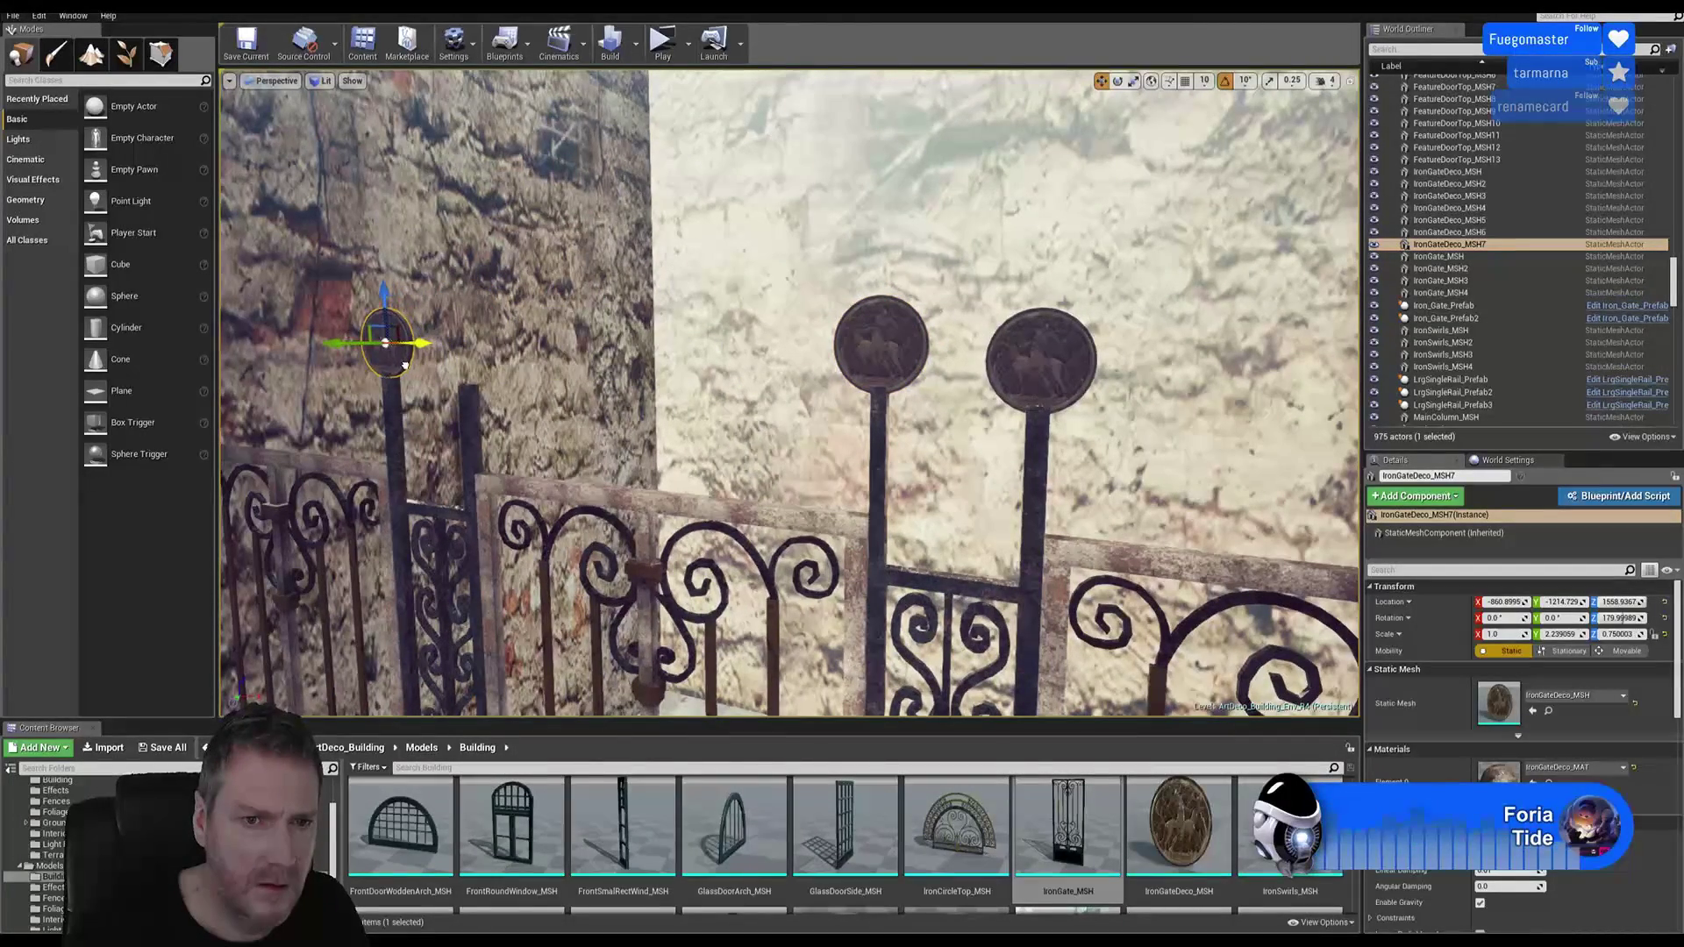
pyautogui.moveTo(404, 364); pyautogui.dragTo(434, 347, button='right')
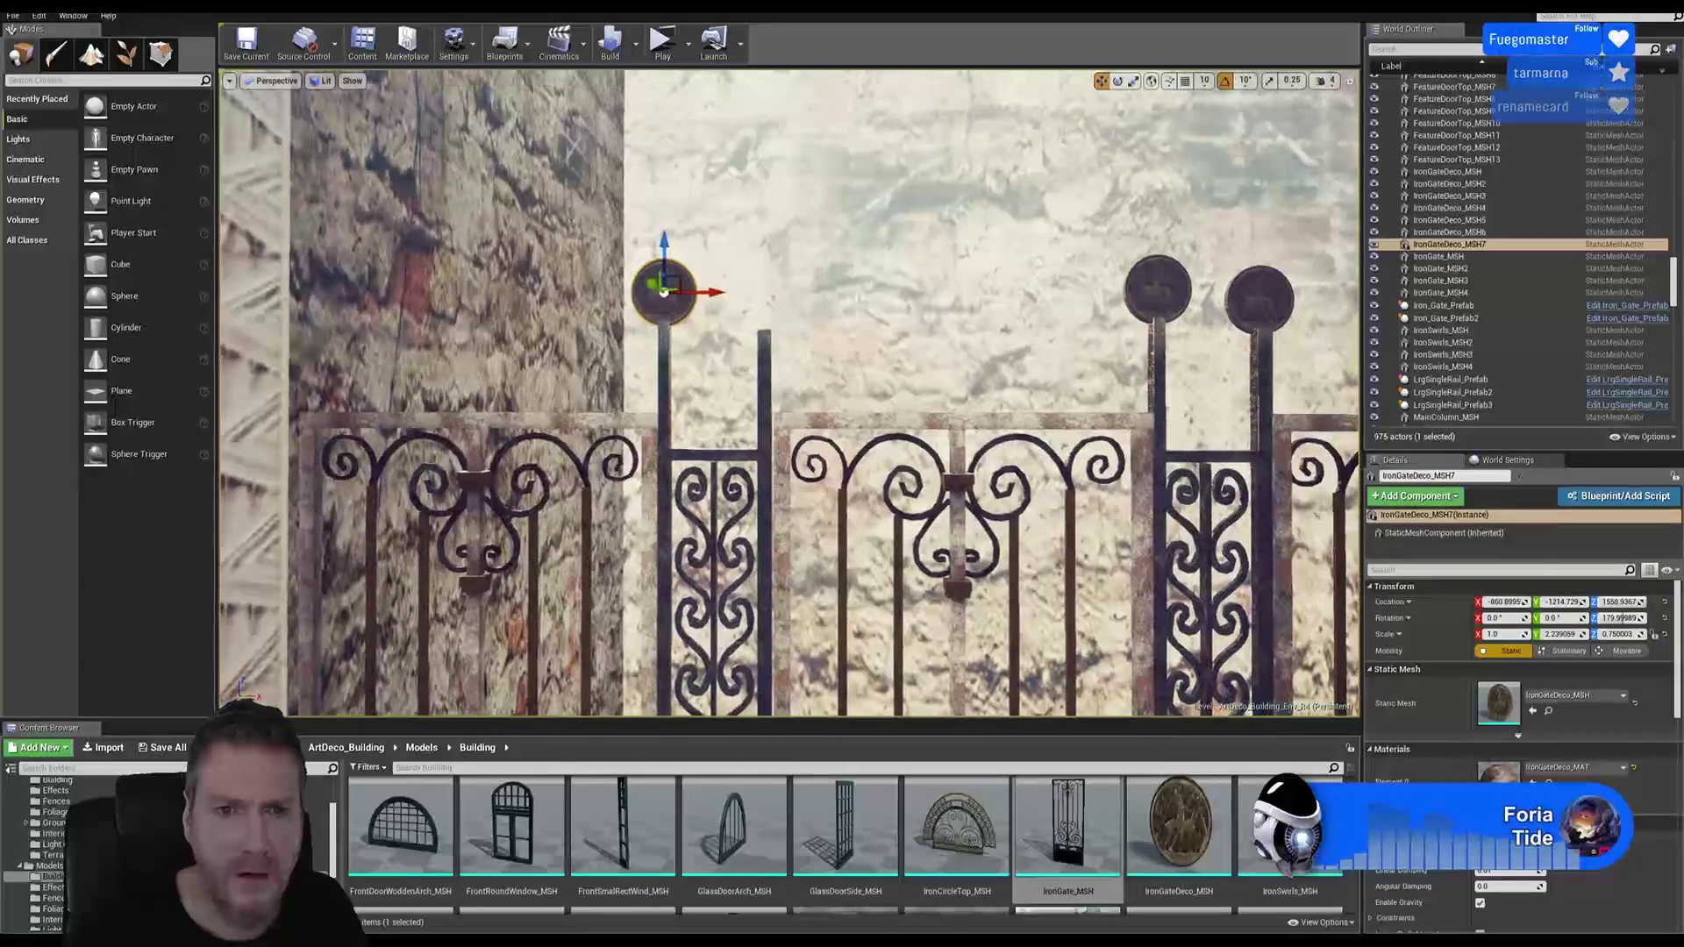
# Step: Duplicate the inner-upright medallion of the neighbouring IronSwirls post and slide the copy onto the bare upright of the post nearest the stone corner
pyautogui.click(1263, 297)
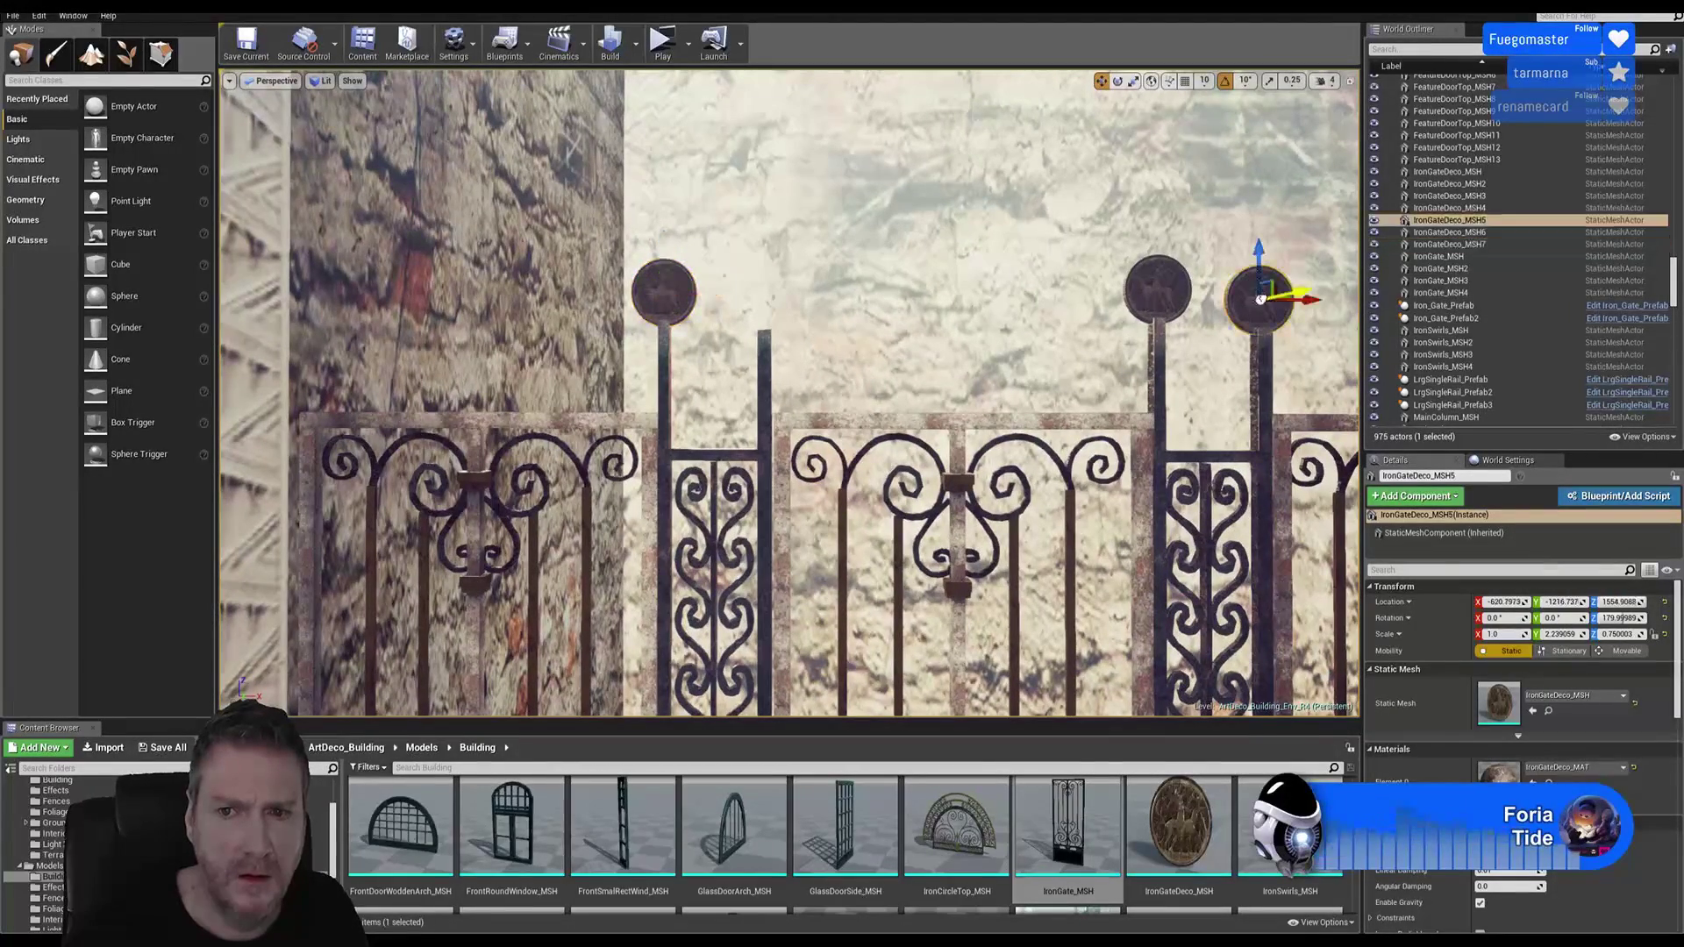
pyautogui.rightClick(1262, 299)
pyautogui.moveTo(1316, 536)
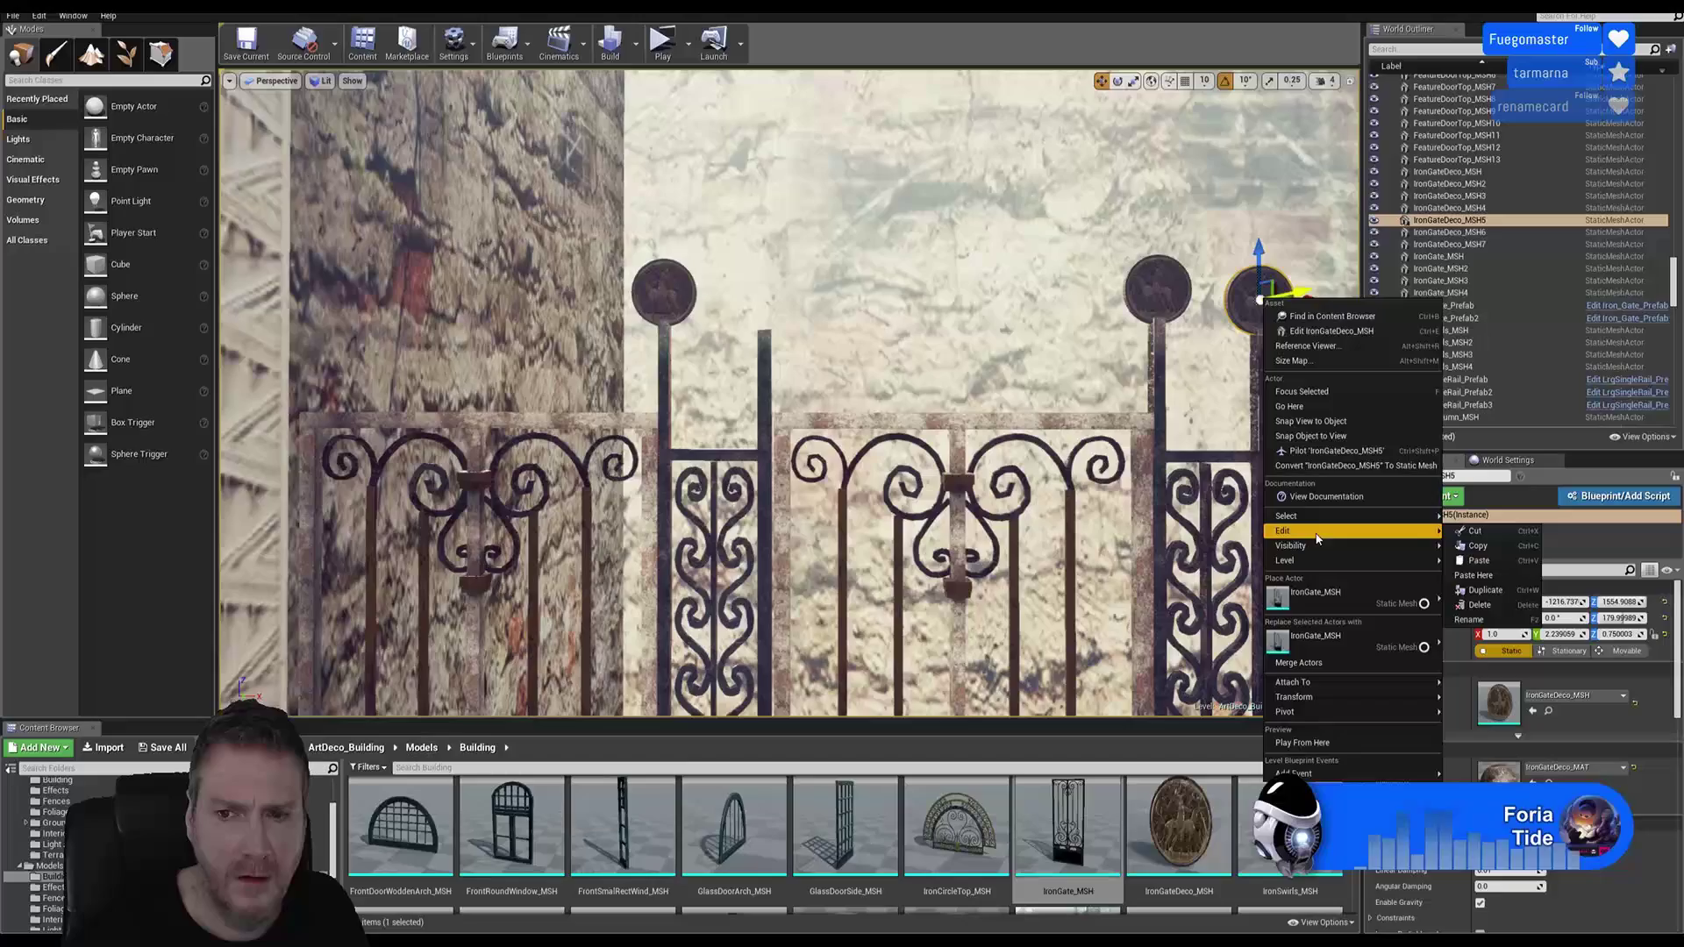
pyautogui.click(1485, 589)
pyautogui.moveTo(1307, 305); pyautogui.dragTo(810, 332)
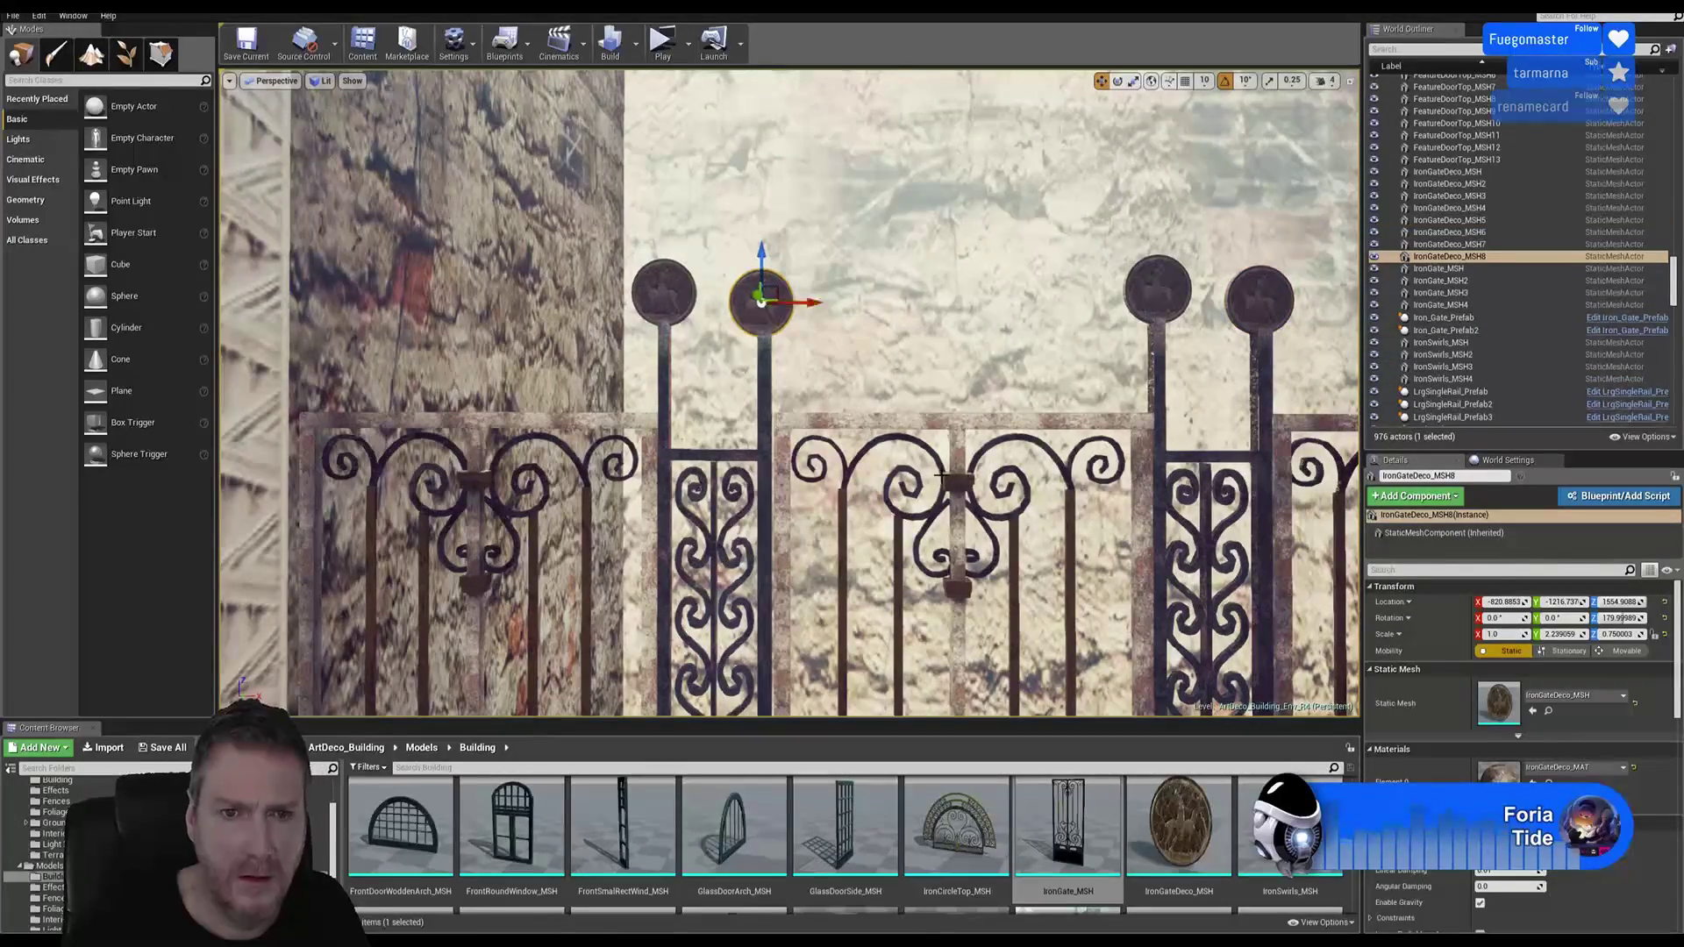
# Step: Select all four IronGateDeco medallions on the two IronSwirls posts beside the stone corner and duplicate them together
pyautogui.moveTo(943, 477)
pyautogui.mouseDown(button='right')
pyautogui.moveTo(1132, 491)
pyautogui.moveTo(943, 477)
pyautogui.mouseUp(button='right')
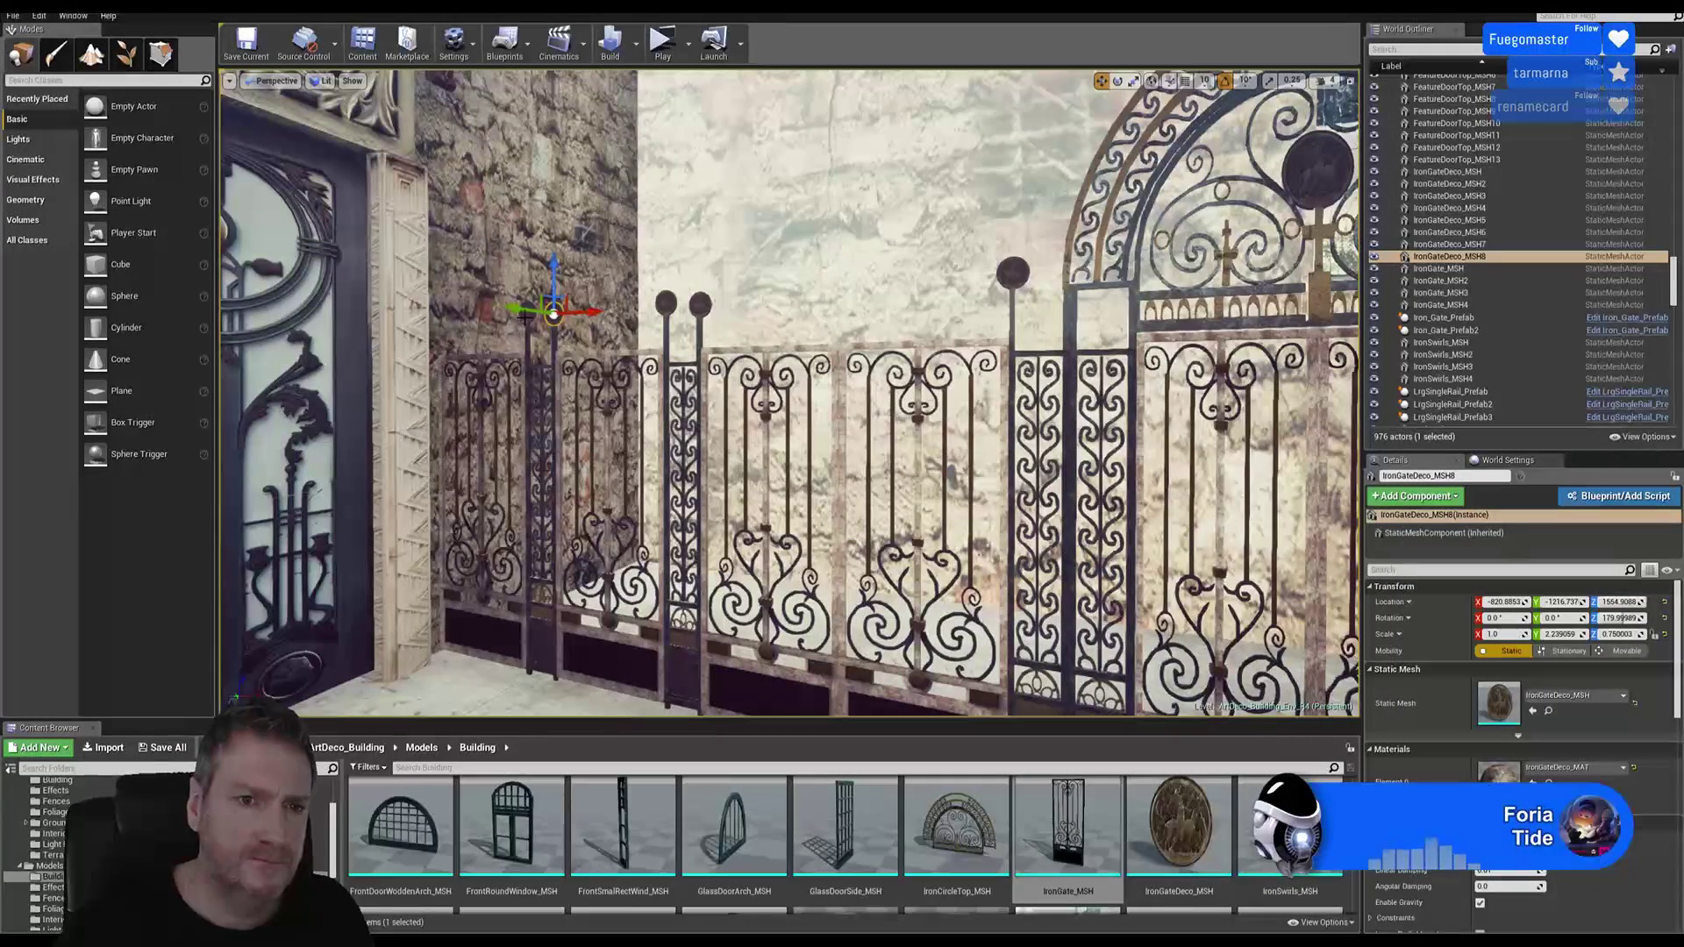
pyautogui.keyDown('ctrl'); pyautogui.click(658, 308); pyautogui.keyUp('ctrl')
pyautogui.keyDown('ctrl'); pyautogui.click(694, 307); pyautogui.keyUp('ctrl')
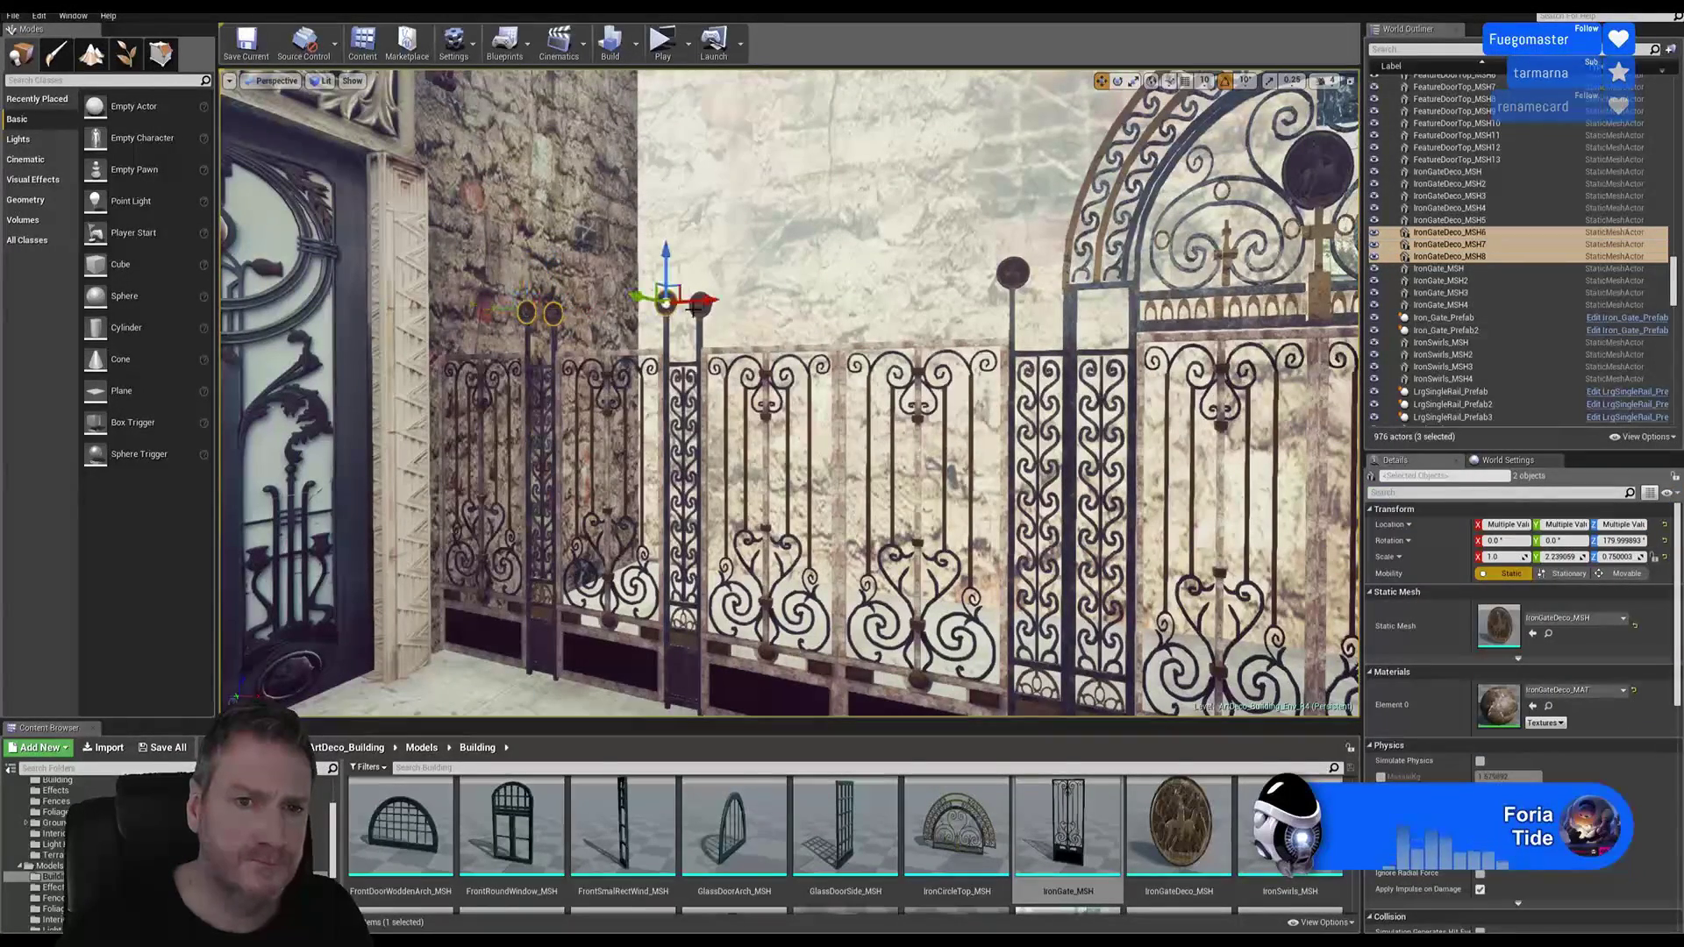
pyautogui.keyDown('ctrl'); pyautogui.click(702, 304); pyautogui.keyUp('ctrl')
pyautogui.rightClick(702, 307)
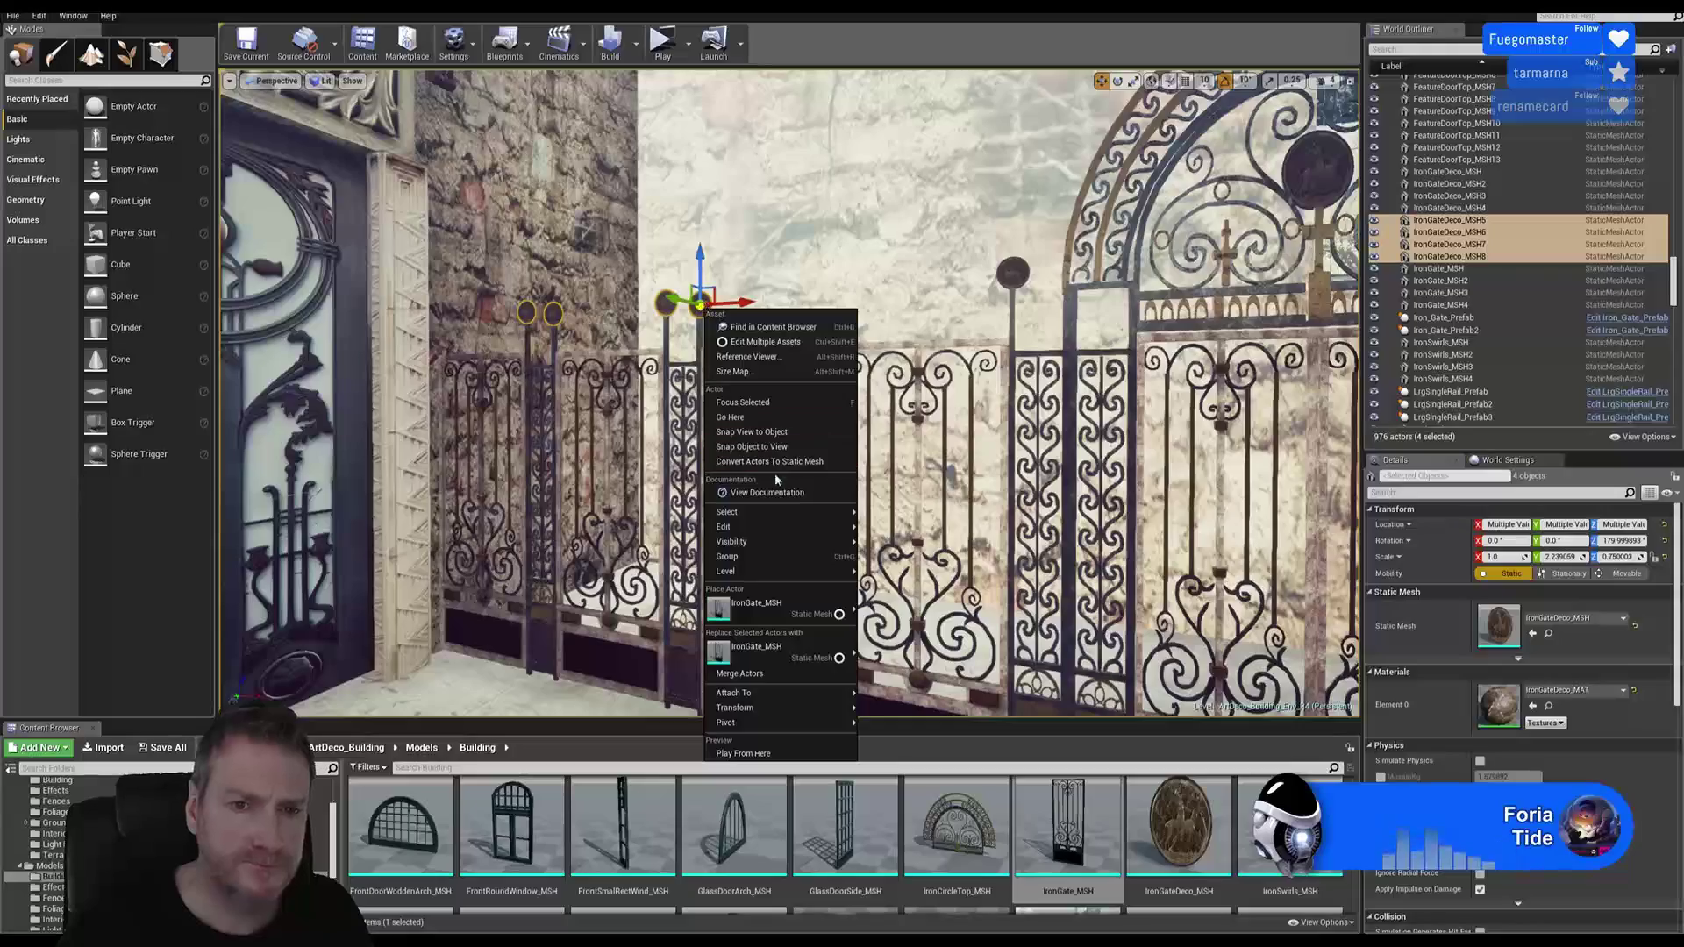
pyautogui.moveTo(789, 526)
pyautogui.click(908, 582)
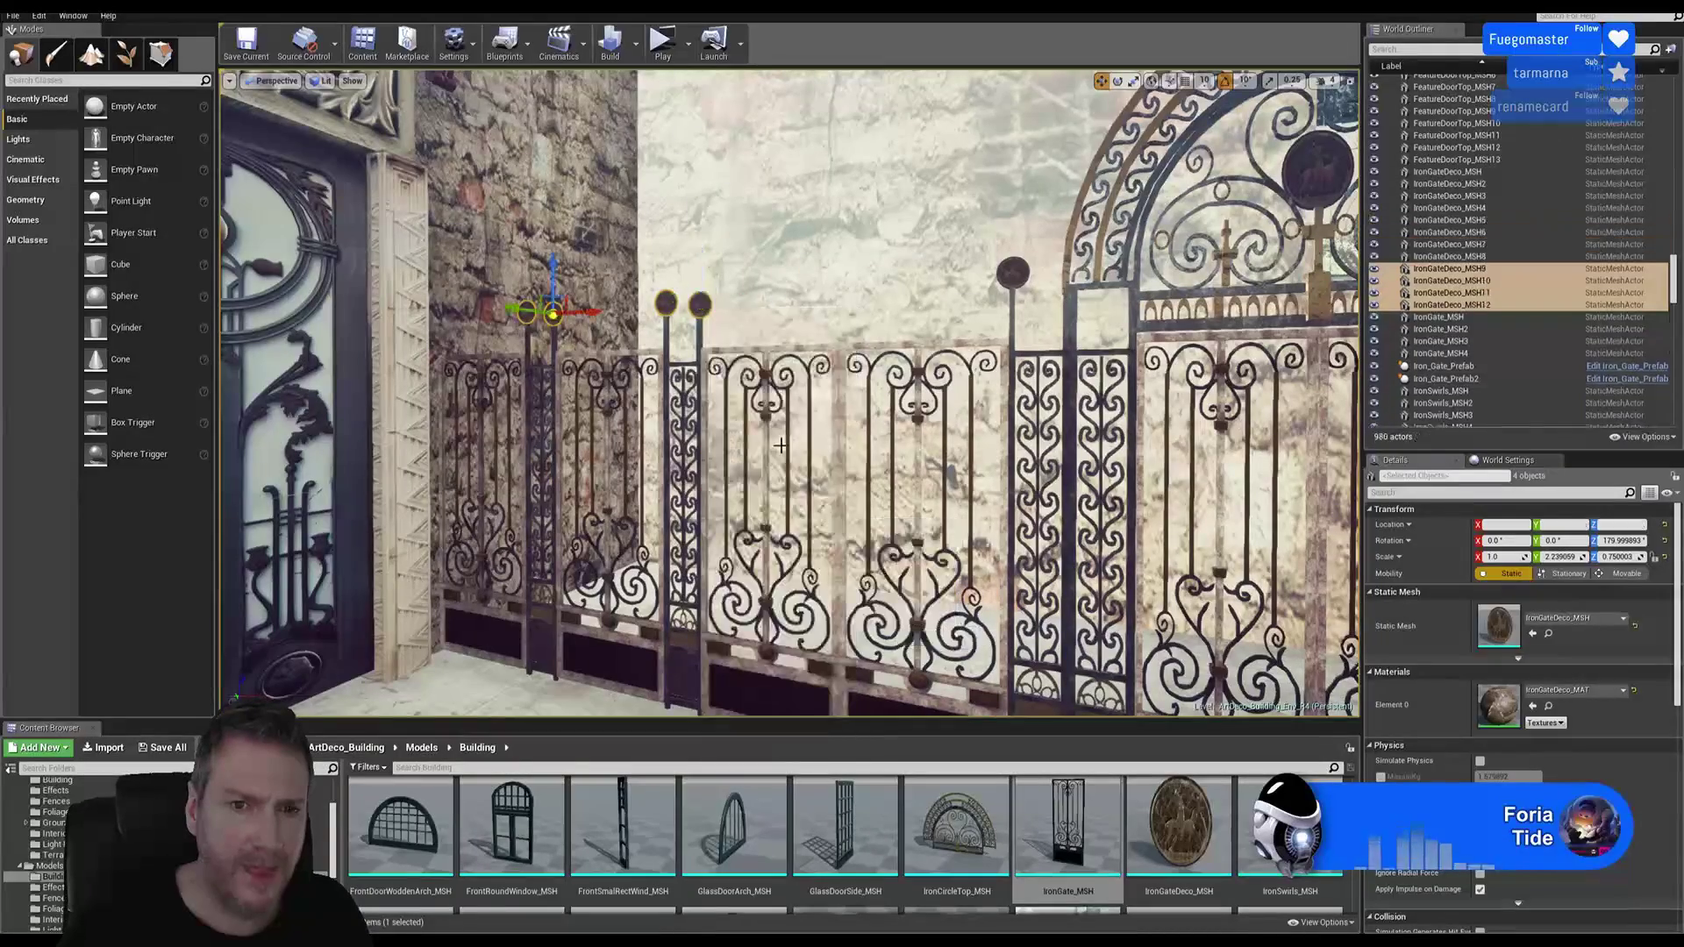
# Step: Slide the four copied medallions along the fence, past the arched gate, onto the uprights of the two IronSwirls posts on its other side
pyautogui.moveTo(781, 446); pyautogui.dragTo(728, 426, button='right')
pyautogui.press('s')
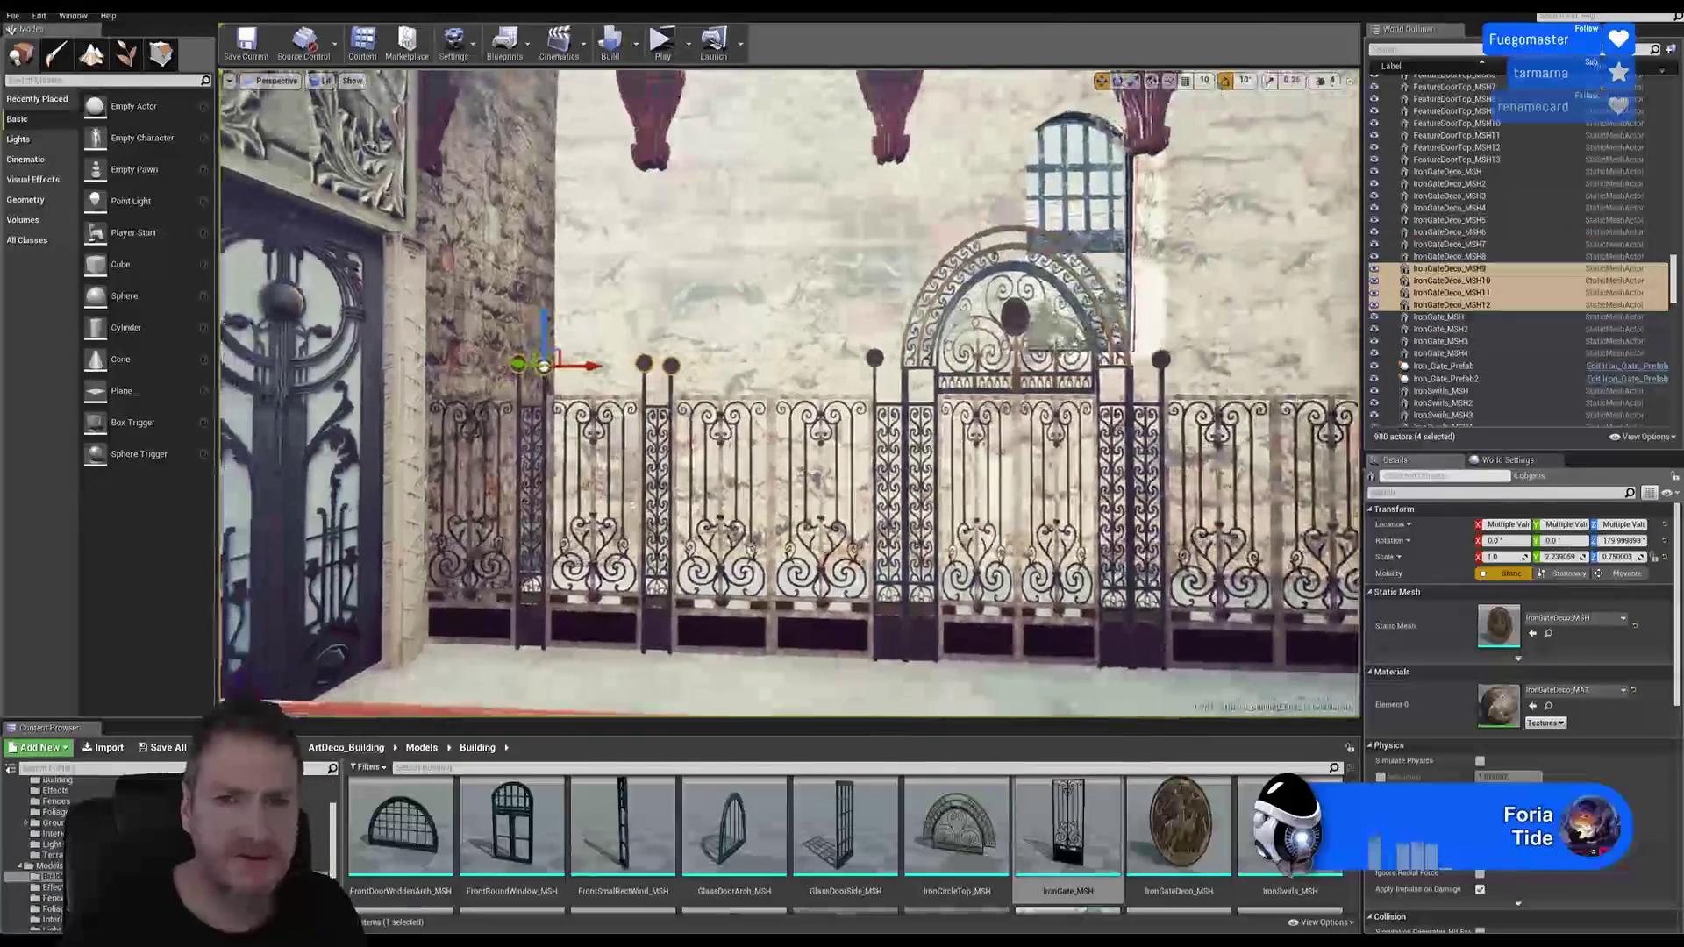
pyautogui.moveTo(567, 374); pyautogui.dragTo(1304, 371)
pyautogui.press('s')
pyautogui.press('d')
pyautogui.moveTo(1303, 370)
pyautogui.mouseDown(button='right')
pyautogui.moveTo(1283, 372)
pyautogui.moveTo(1297, 365)
pyautogui.mouseUp(button='right')
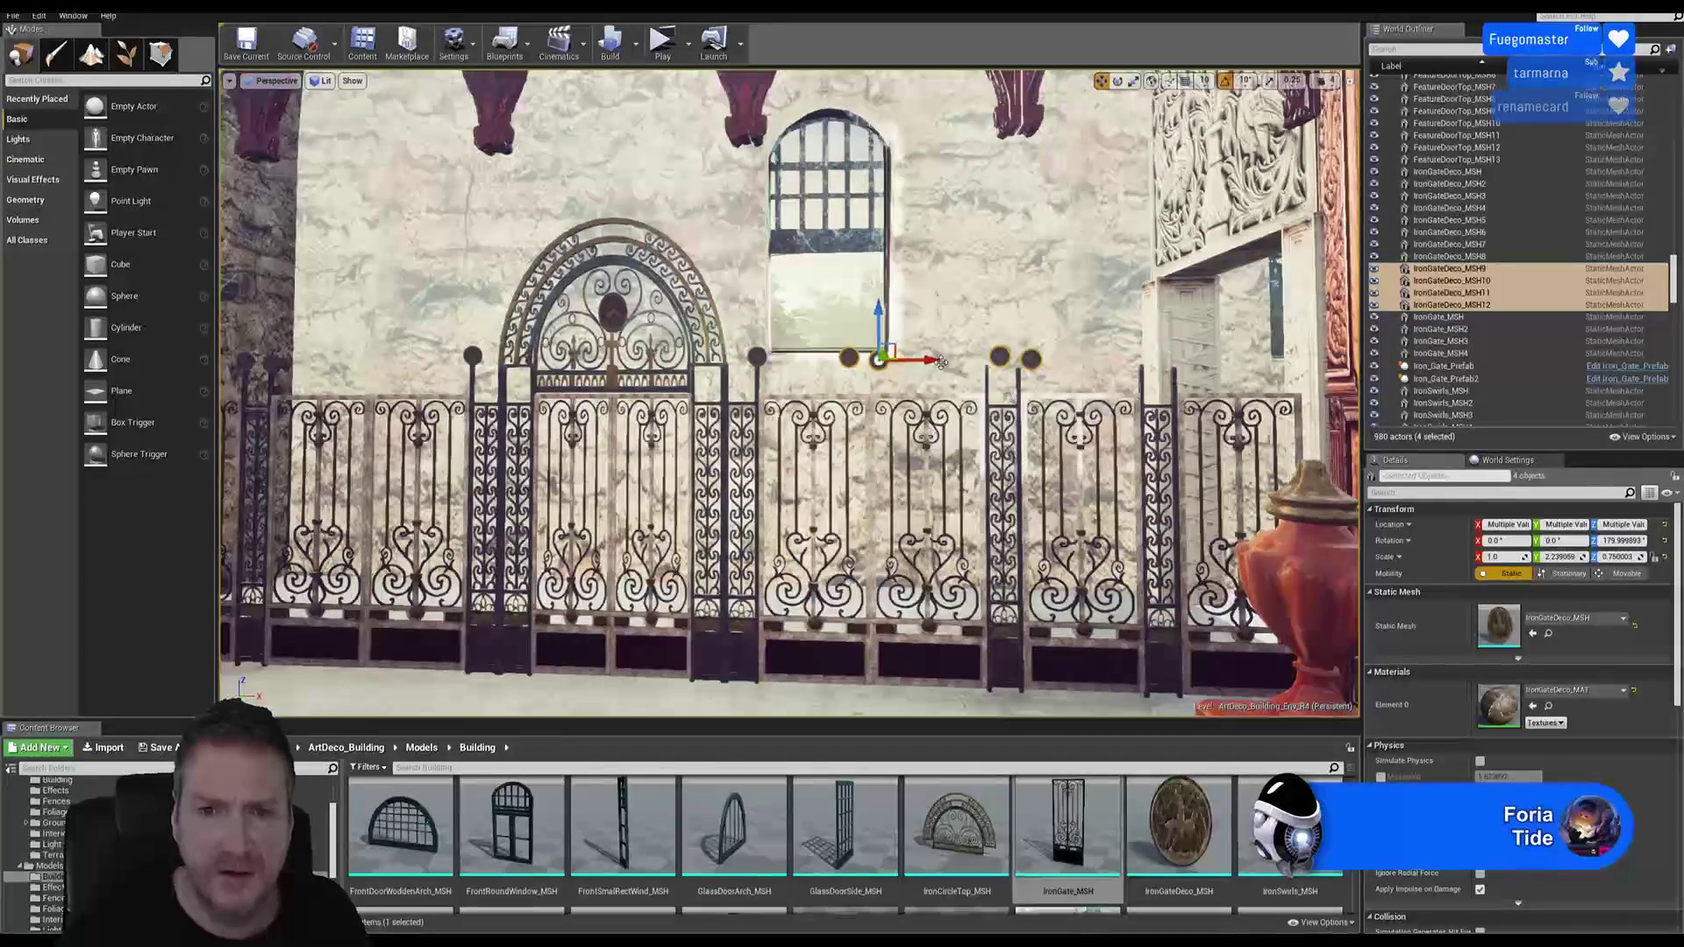
pyautogui.moveTo(935, 360); pyautogui.dragTo(1072, 363)
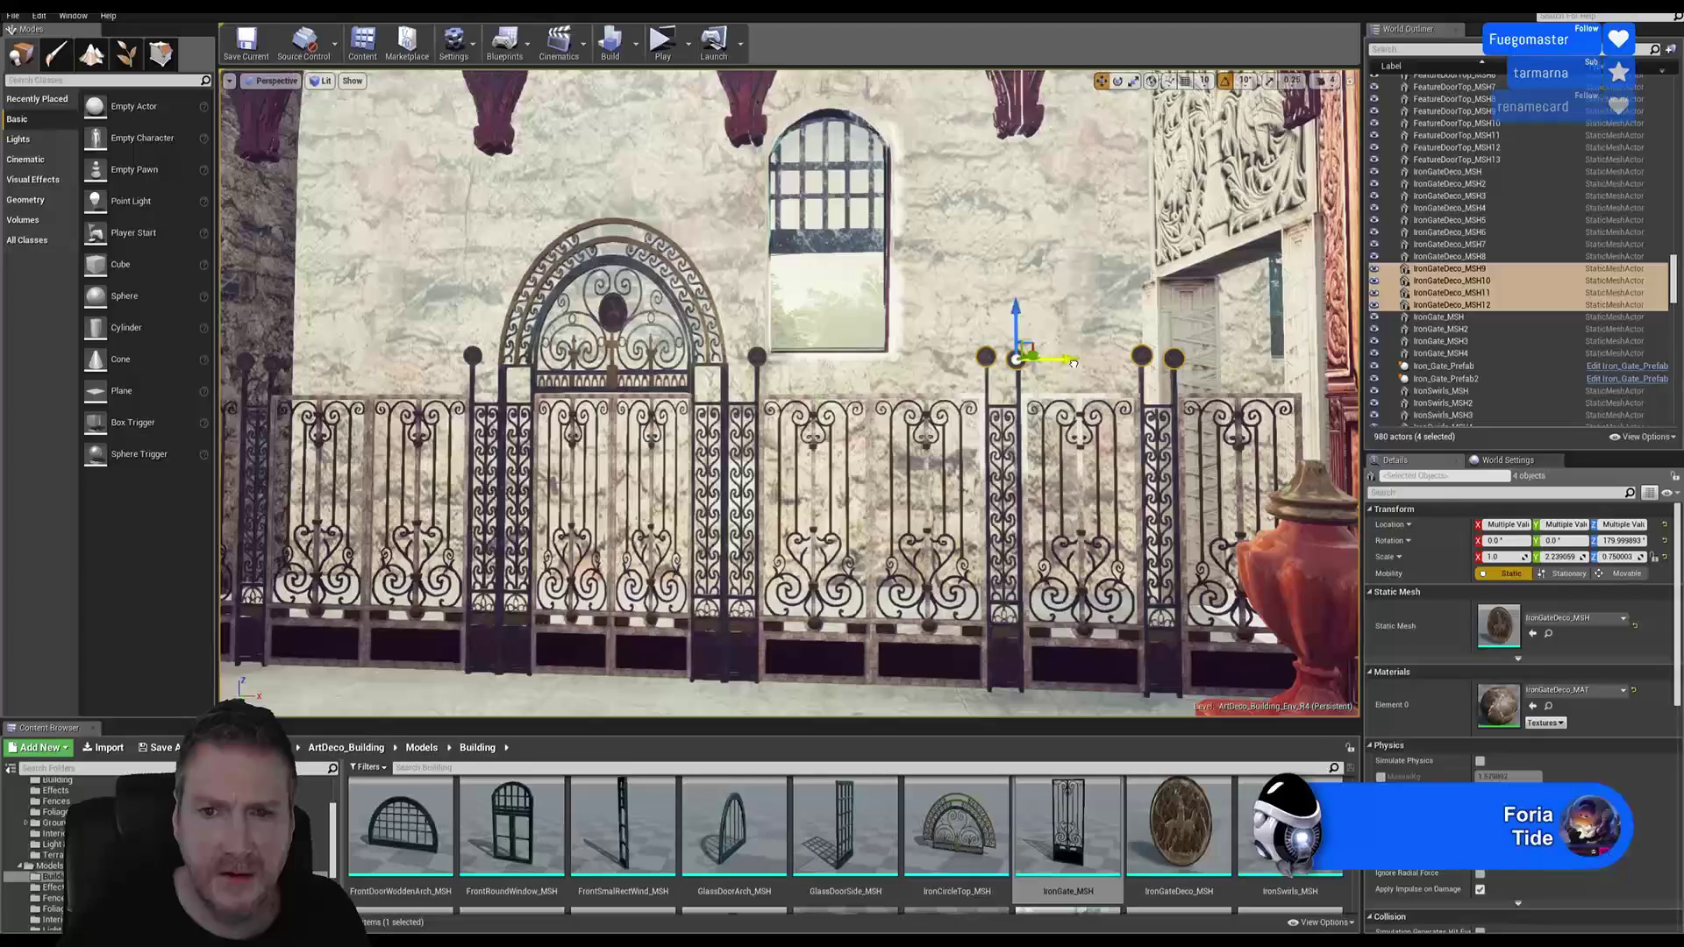
pyautogui.press('d')
pyautogui.moveTo(1047, 444); pyautogui.dragTo(1046, 444, button='right')
pyautogui.press('w')
pyautogui.press('w')
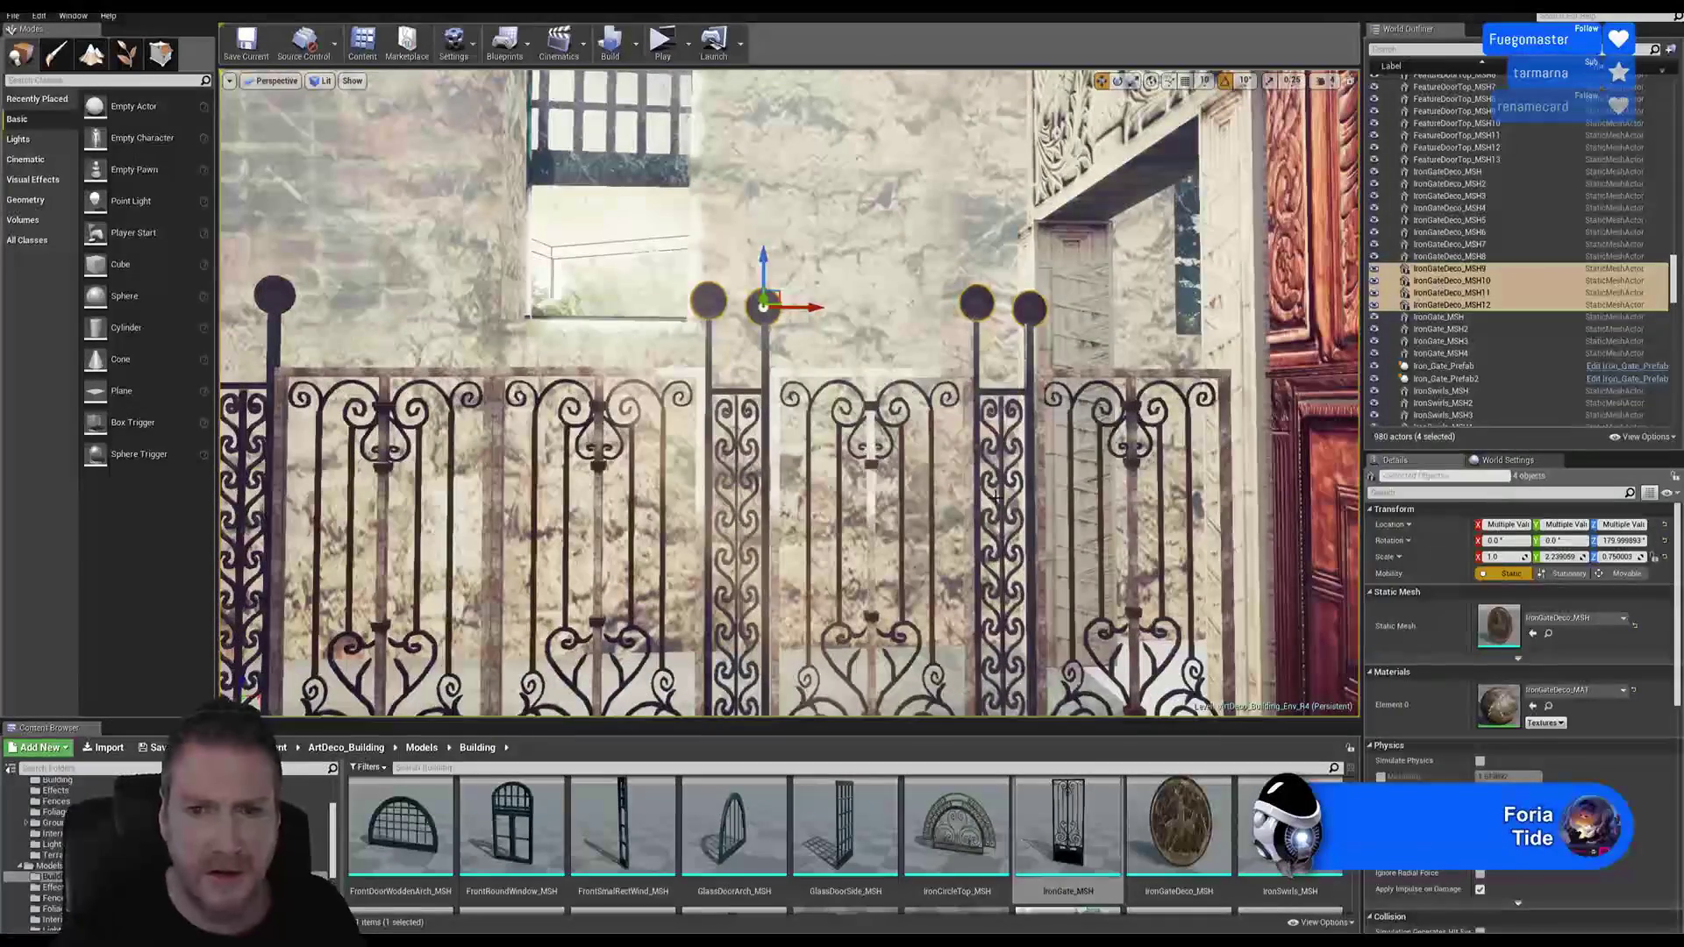
# Step: Nudge the copied medallion nearest the middle fence panel sideways so it sits centred on its upright
pyautogui.press('Escape')
pyautogui.press('s')
pyautogui.moveTo(877, 493); pyautogui.dragTo(878, 493, button='right')
pyautogui.press('w')
pyautogui.click(795, 360)
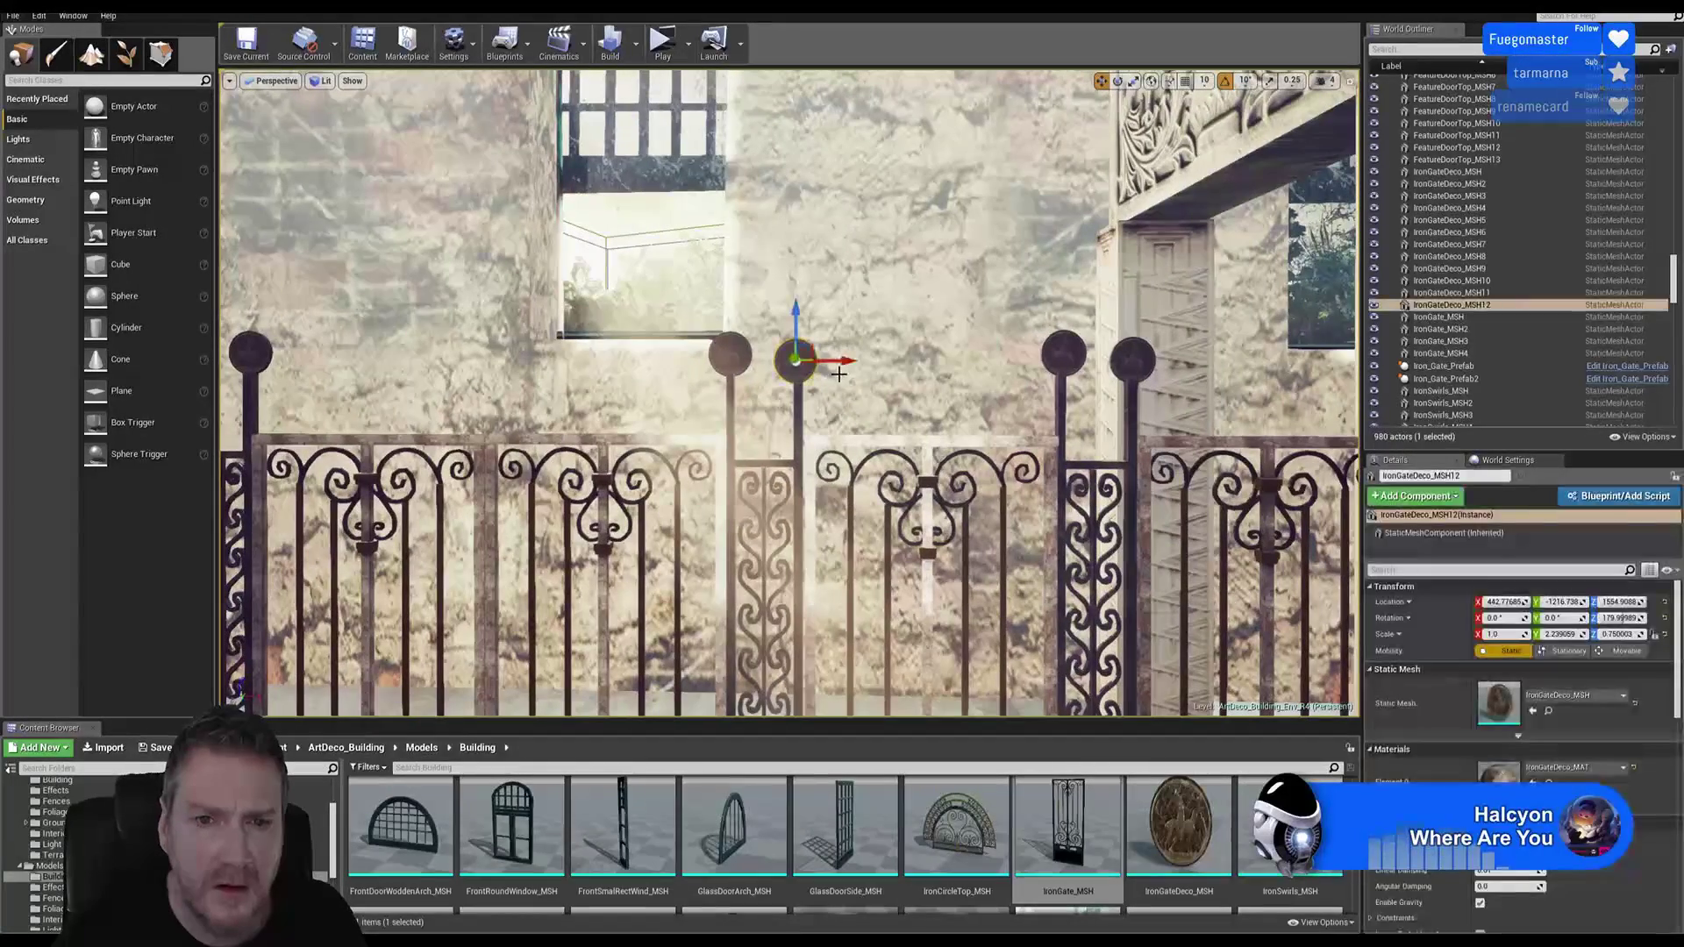
pyautogui.moveTo(843, 361); pyautogui.dragTo(848, 361)
pyautogui.click(874, 362)
# Step: Nudge both medallions on the IronSwirls post nearest the doorway sideways to centre them on their uprights, and clear the selection
pyautogui.press('d')
pyautogui.moveTo(875, 361); pyautogui.dragTo(891, 307, button='right')
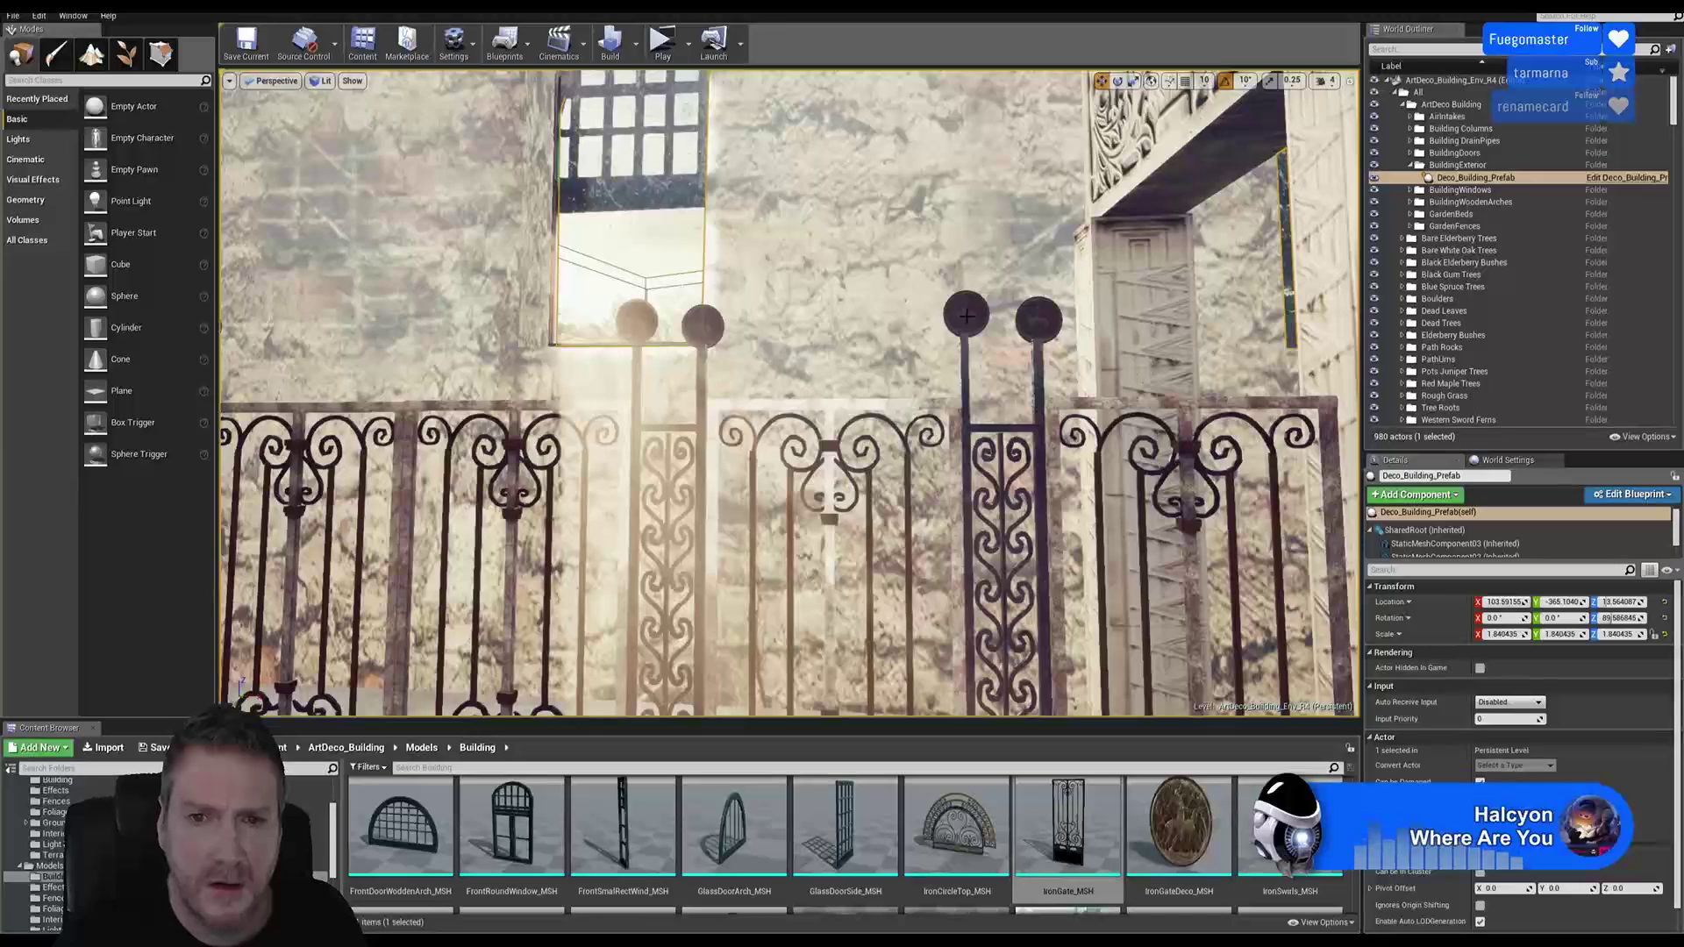
pyautogui.click(980, 321)
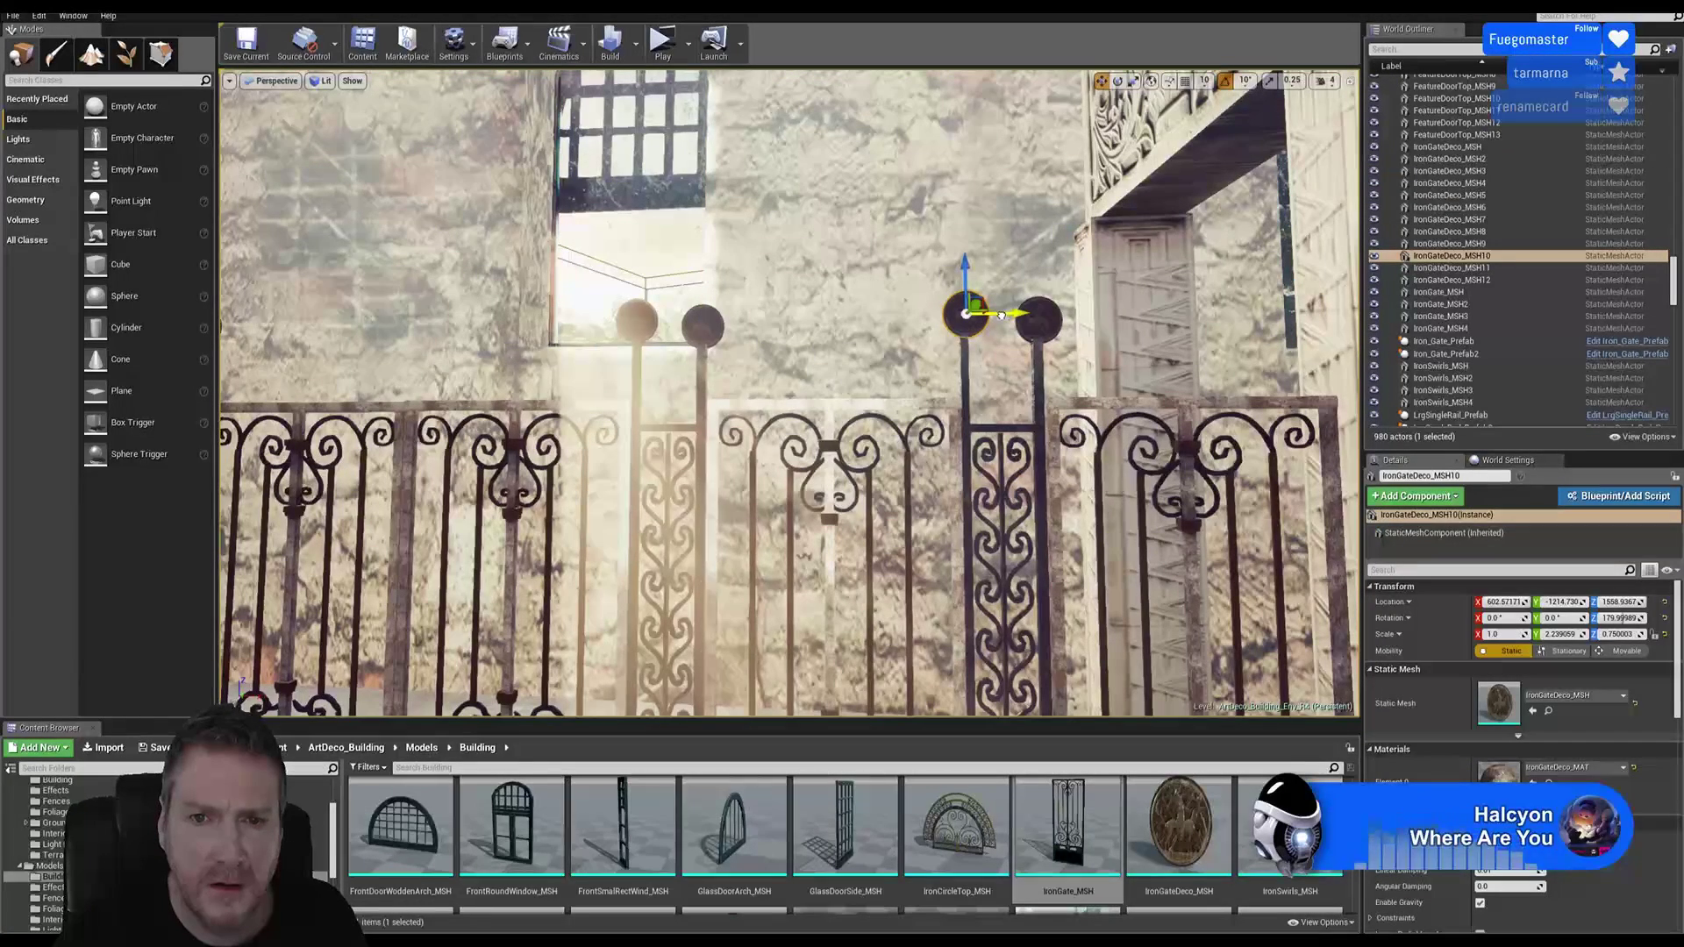
pyautogui.moveTo(1001, 317); pyautogui.dragTo(1002, 319)
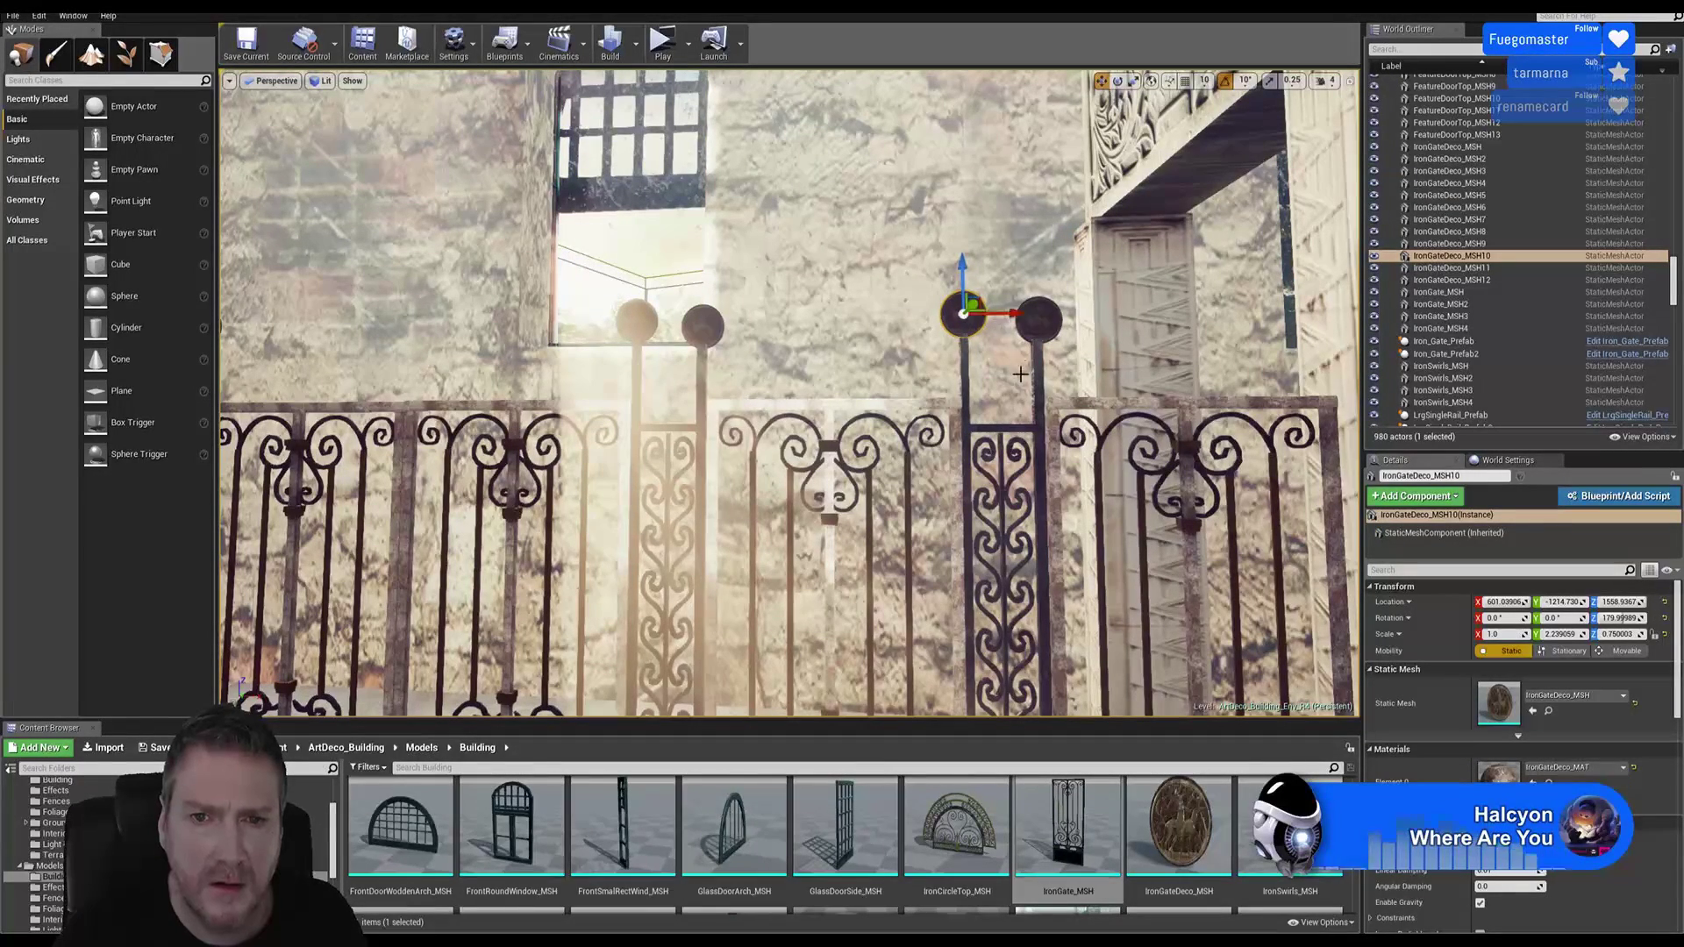
pyautogui.click(1039, 326)
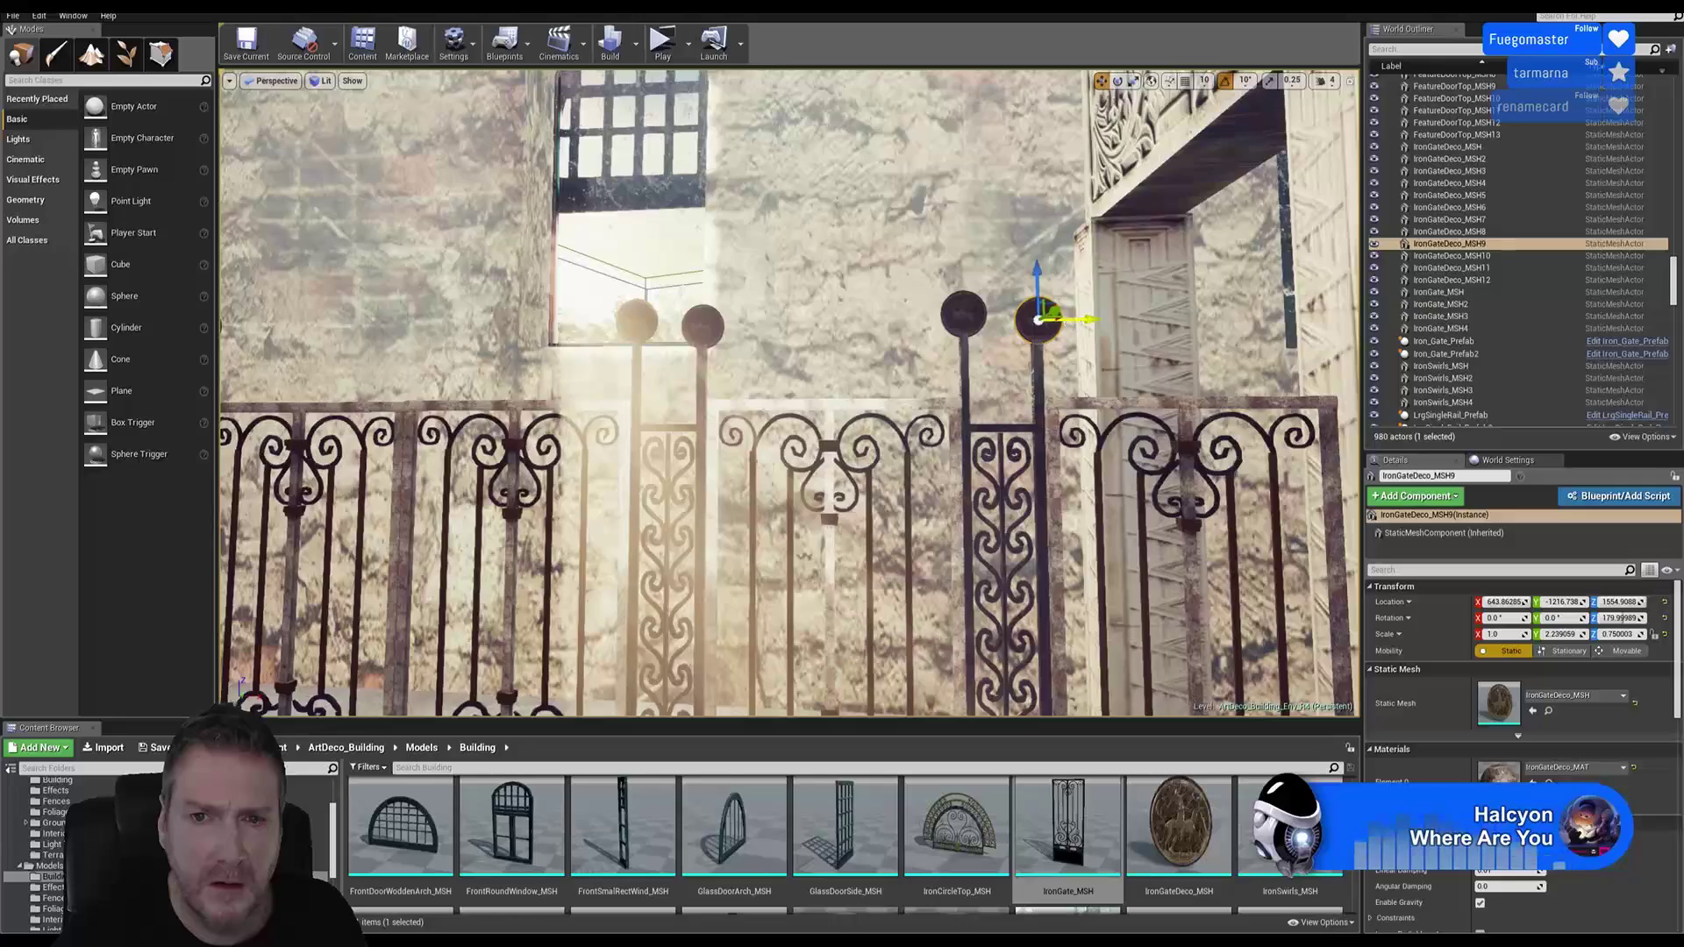
pyautogui.click(1066, 277)
pyautogui.press('Escape')
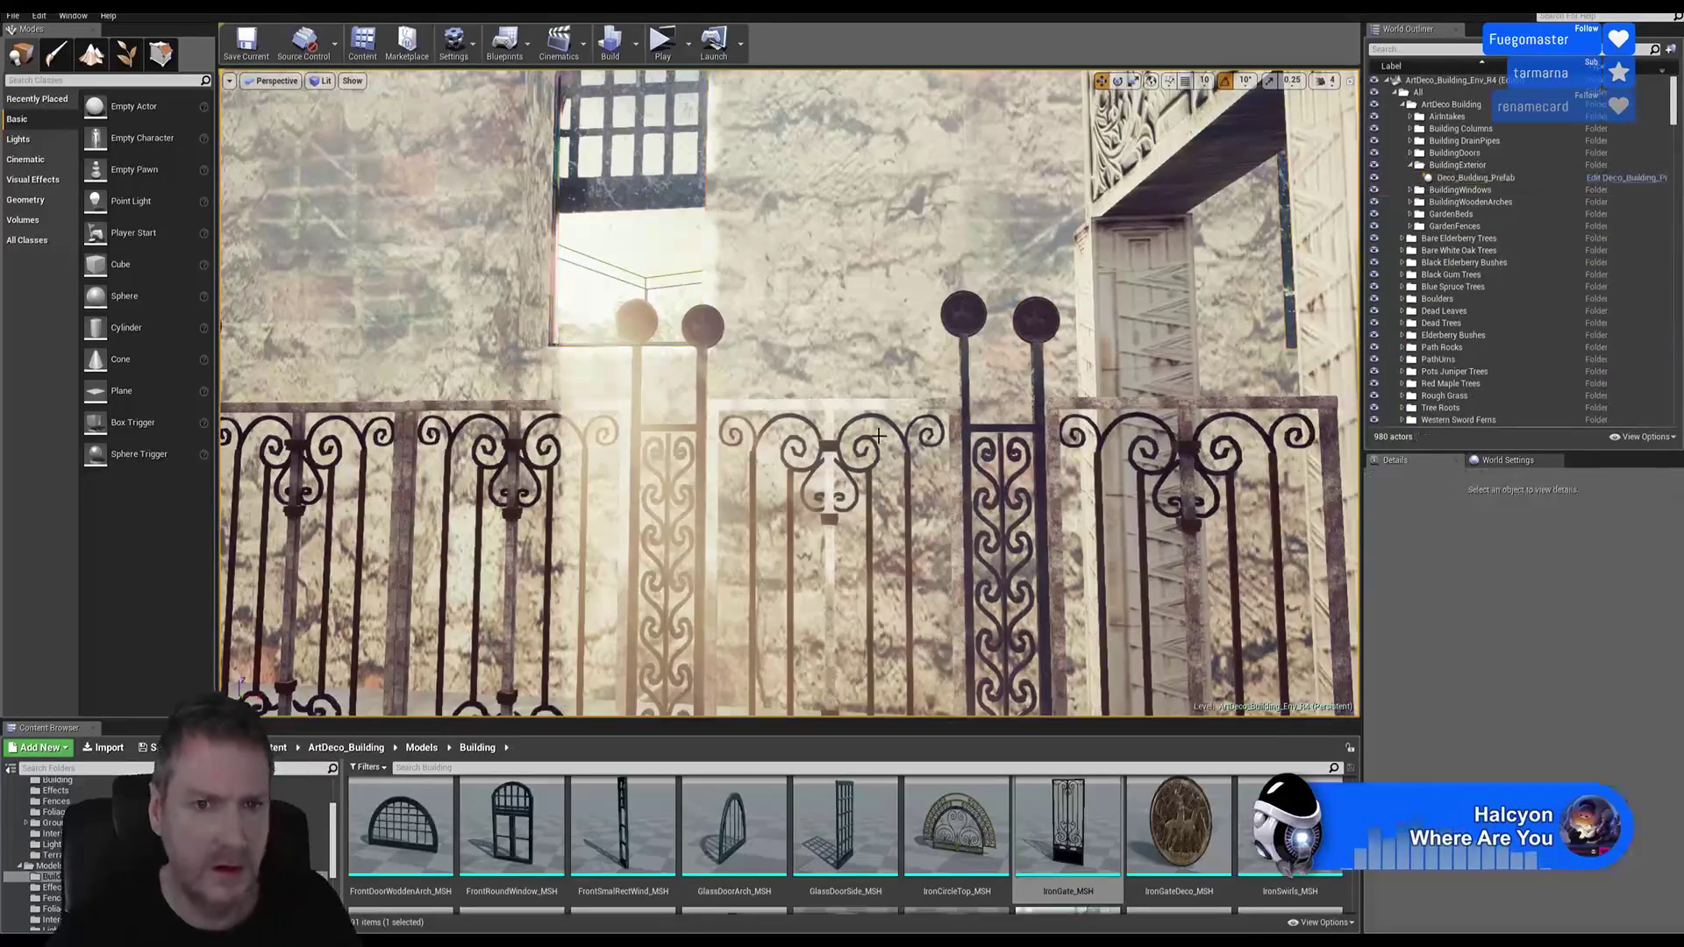
# Step: Examine the completed iron fence, its arched gate and post medallions from a distance across the upper landing
pyautogui.moveTo(1066, 276); pyautogui.dragTo(1136, 277, button='right')
pyautogui.press('s')
pyautogui.press('s')
pyautogui.press('w')
pyautogui.press('a')
pyautogui.press('s')
pyautogui.press('d')
pyautogui.press('w')
pyautogui.press('s')
pyautogui.press('w')
pyautogui.press('s')
pyautogui.press('d')
pyautogui.press('a')
pyautogui.press('w')
pyautogui.press('s')
pyautogui.moveTo(816, 434); pyautogui.dragTo(879, 437, button='right')
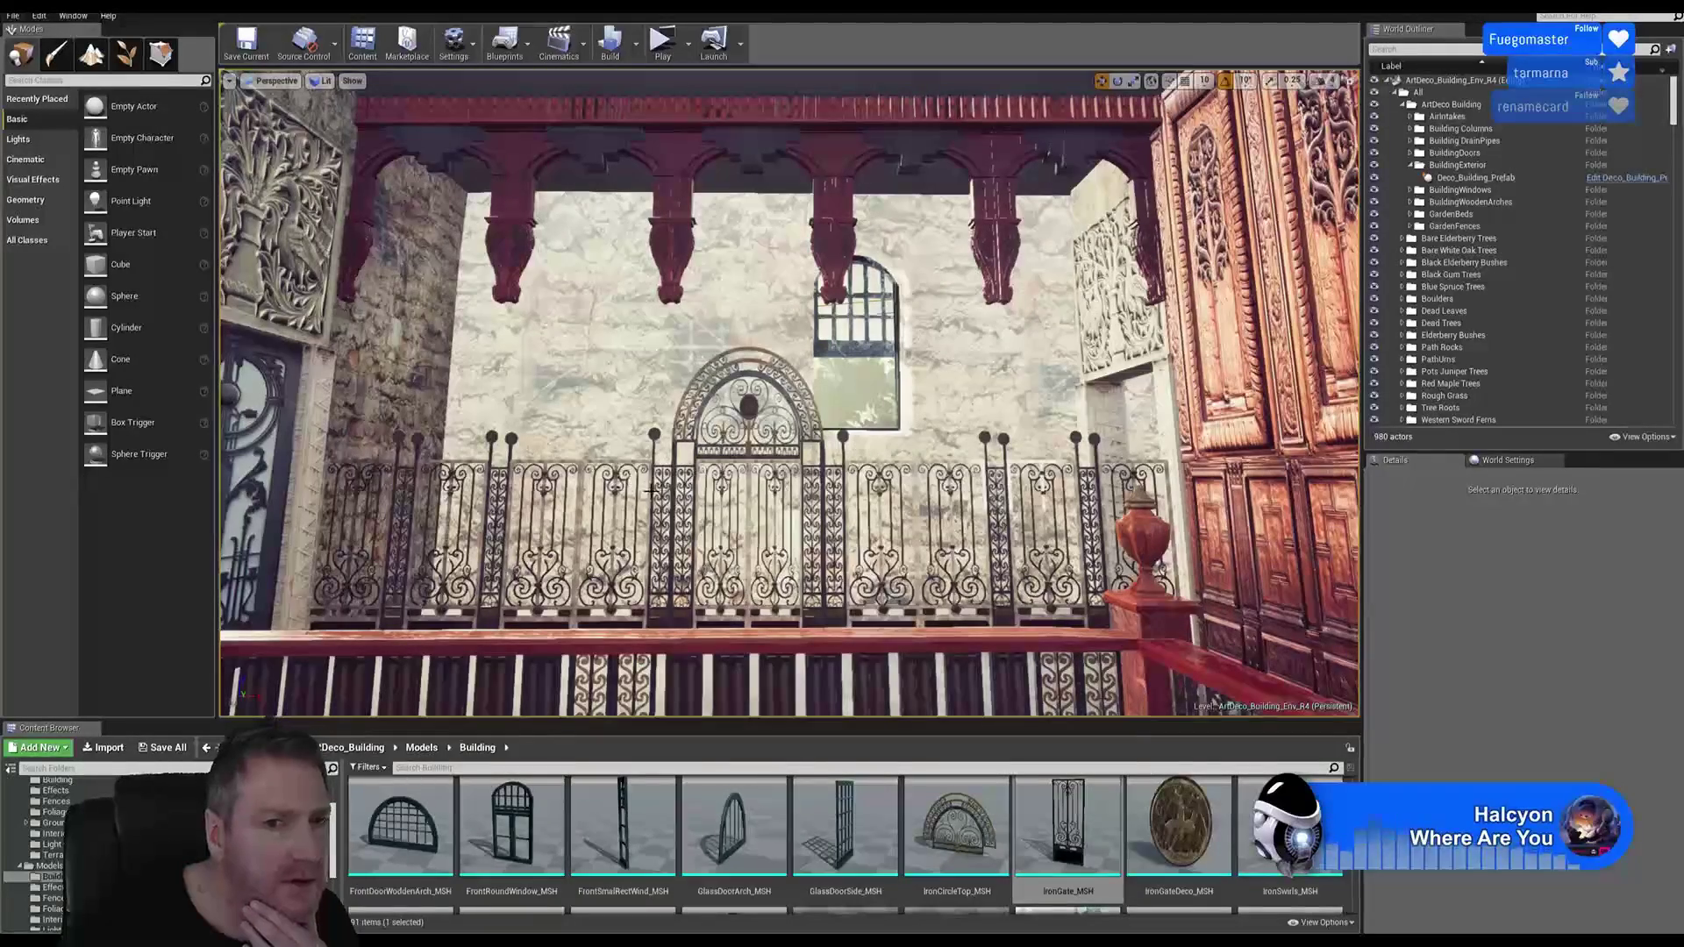
# Step: Inspect the surrounding interior, including the balconies, carved wall panels, doors and wall lamp, from the lower hall
pyautogui.press('s')
pyautogui.moveTo(799, 489); pyautogui.dragTo(558, 383, button='right')
pyautogui.press('q')
pyautogui.press('e')
pyautogui.press('a')
pyautogui.press('s')
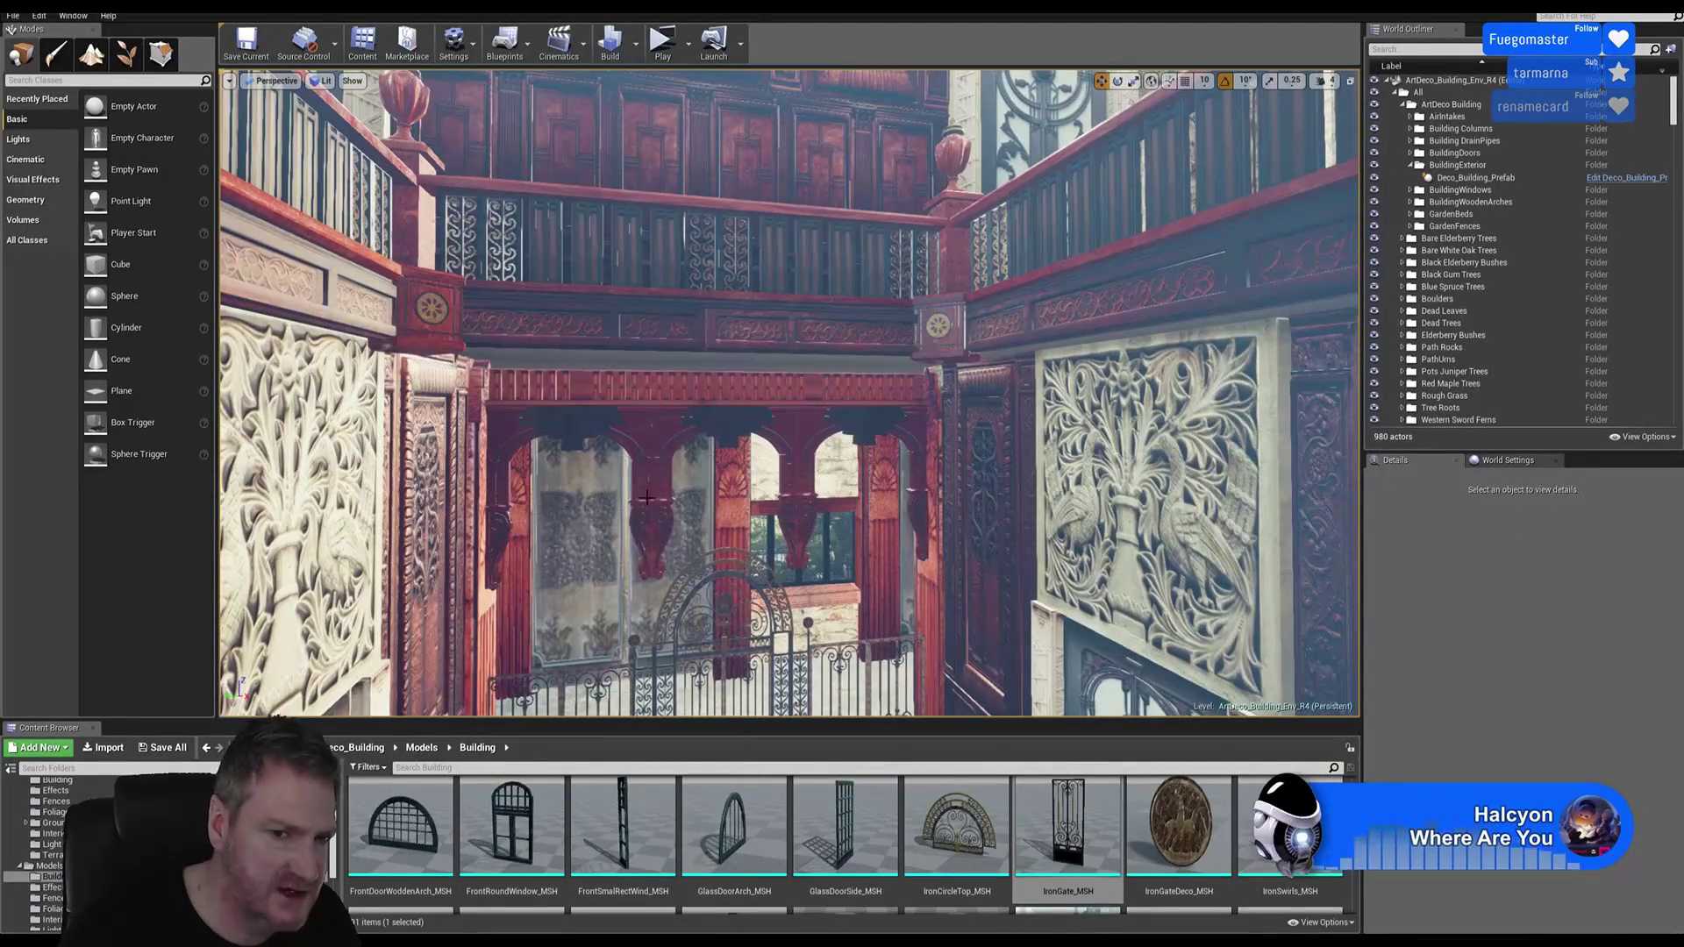
pyautogui.press('s')
pyautogui.moveTo(697, 428); pyautogui.dragTo(1632, 395, button='right')
pyautogui.press('e')
pyautogui.press('e')
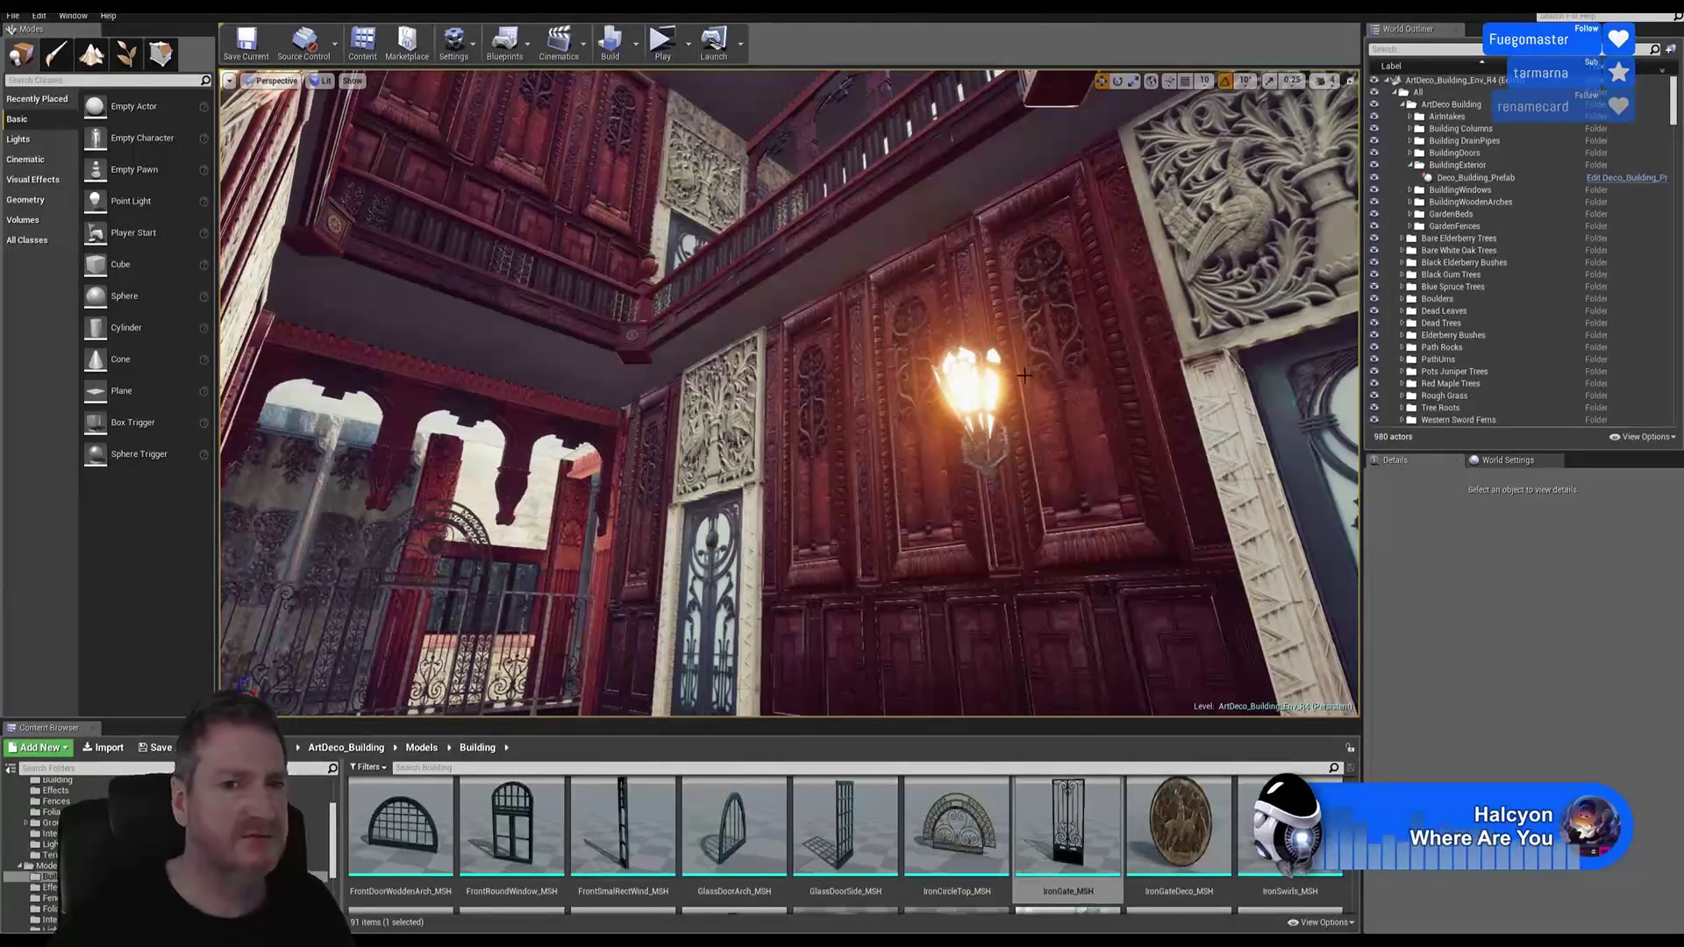